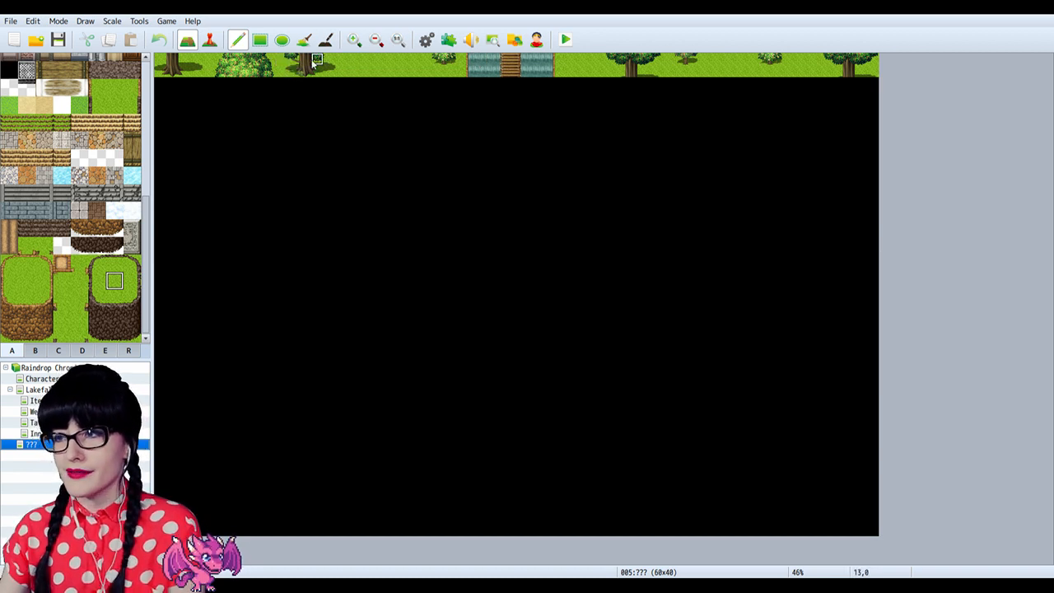
Step: Open the Inn map for viewing, and return to the Lakefall map
click(37, 433)
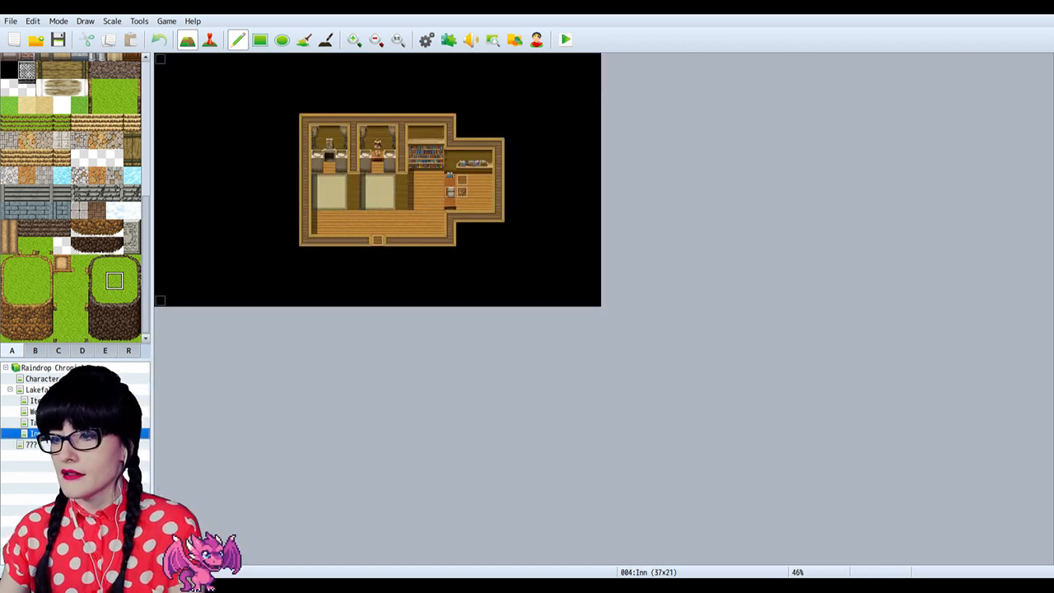
click(41, 389)
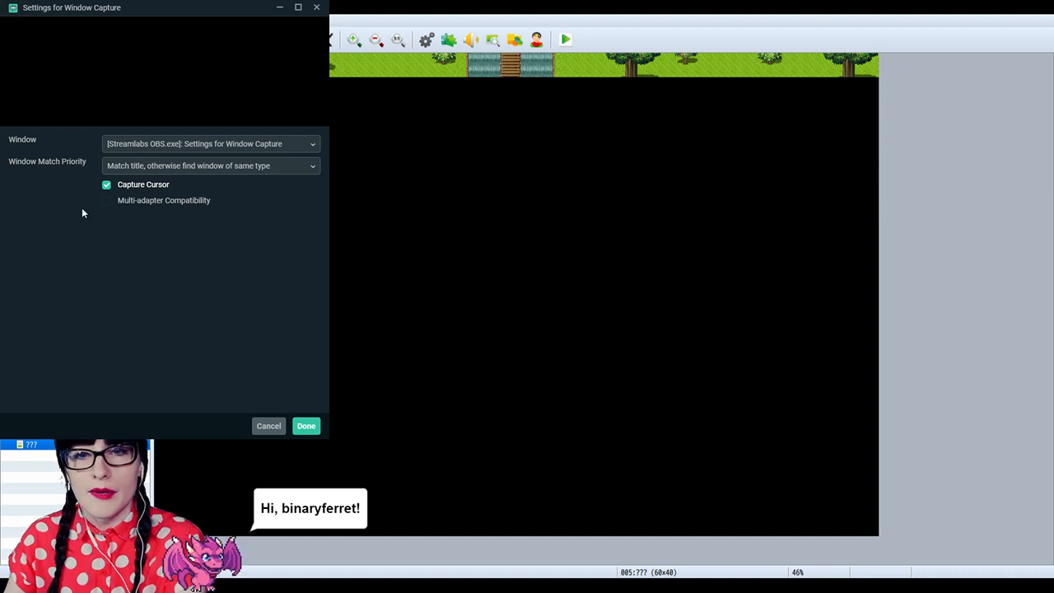
Step: Switch to Streamlabs OBS and set the window capture source to "[mspaint.exe]: Untitled - Paint"
click(142, 147)
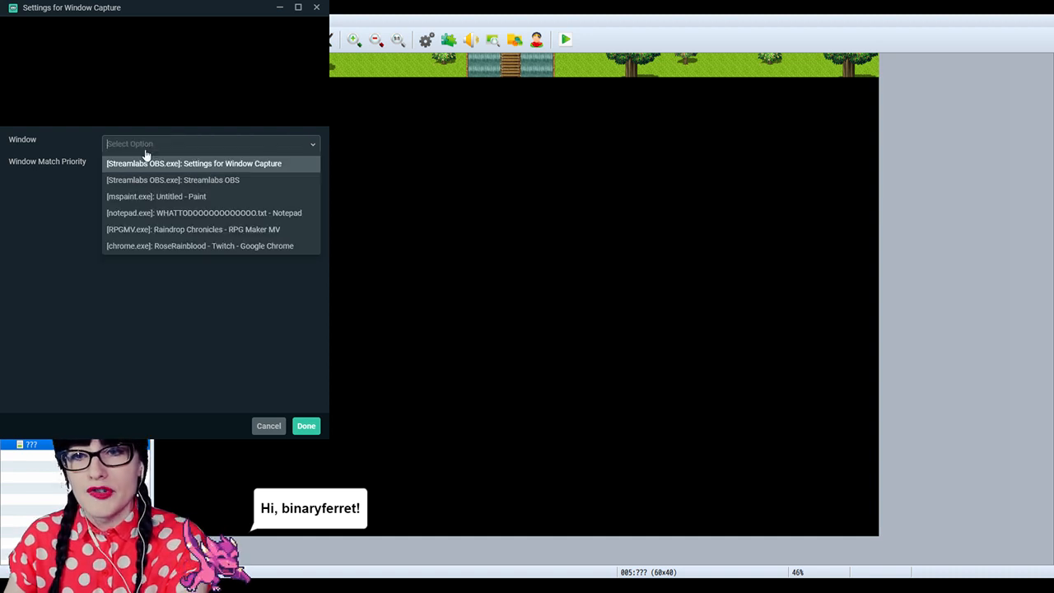
click(180, 201)
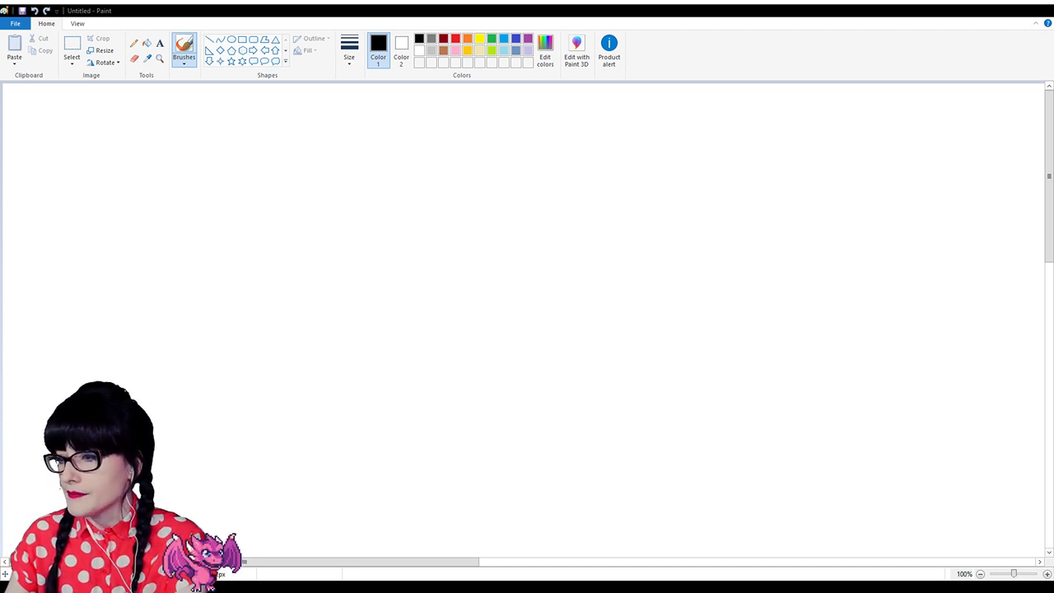
Step: In Paint, draw a black outlined rectangle at the upper middle of the blank canvas as the first map area
click(243, 39)
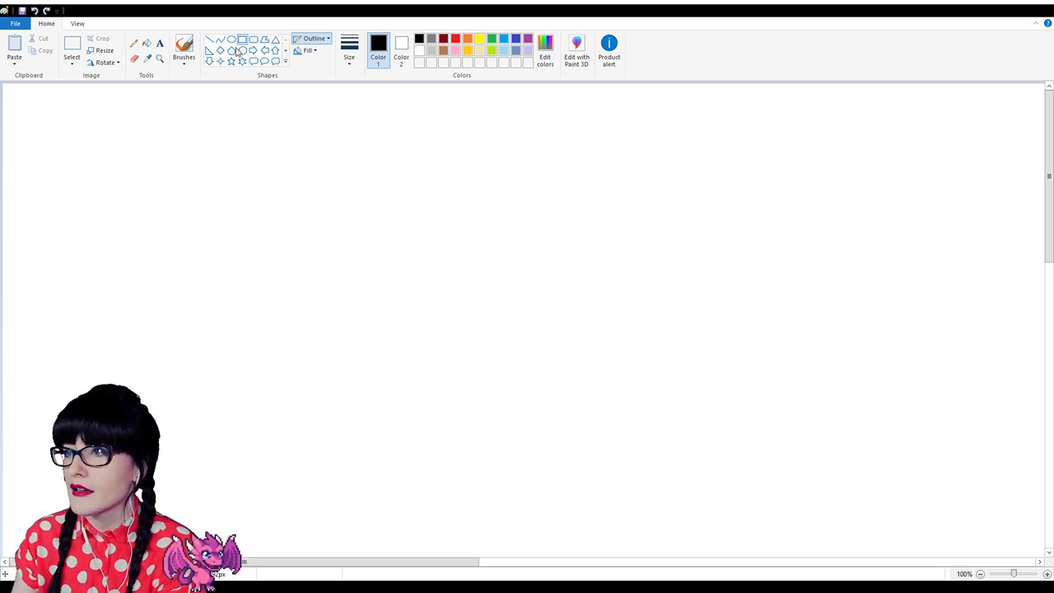
drag(315, 142, 459, 248)
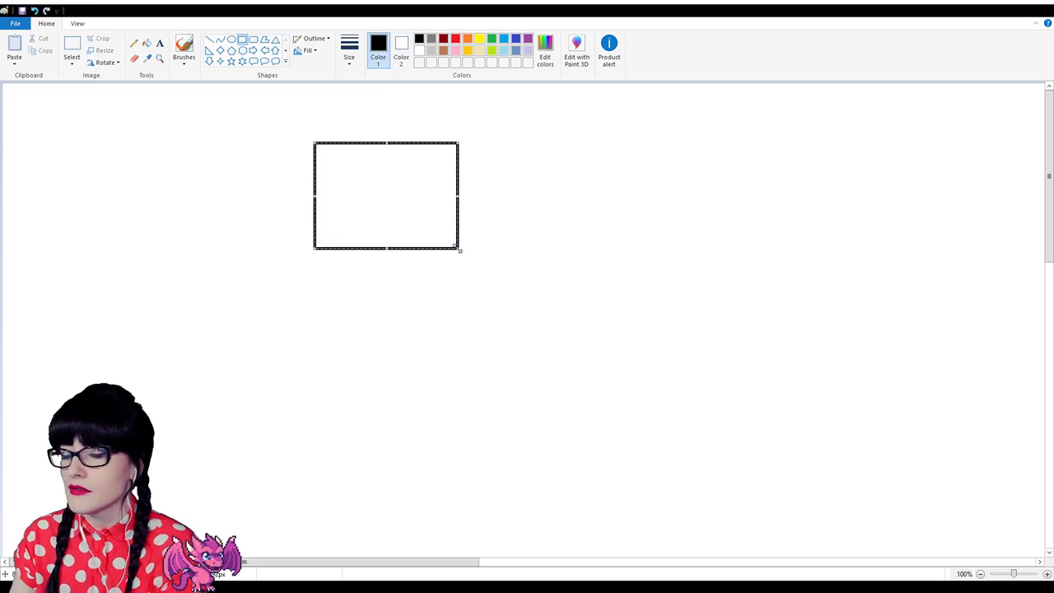
key(ctrl+z)
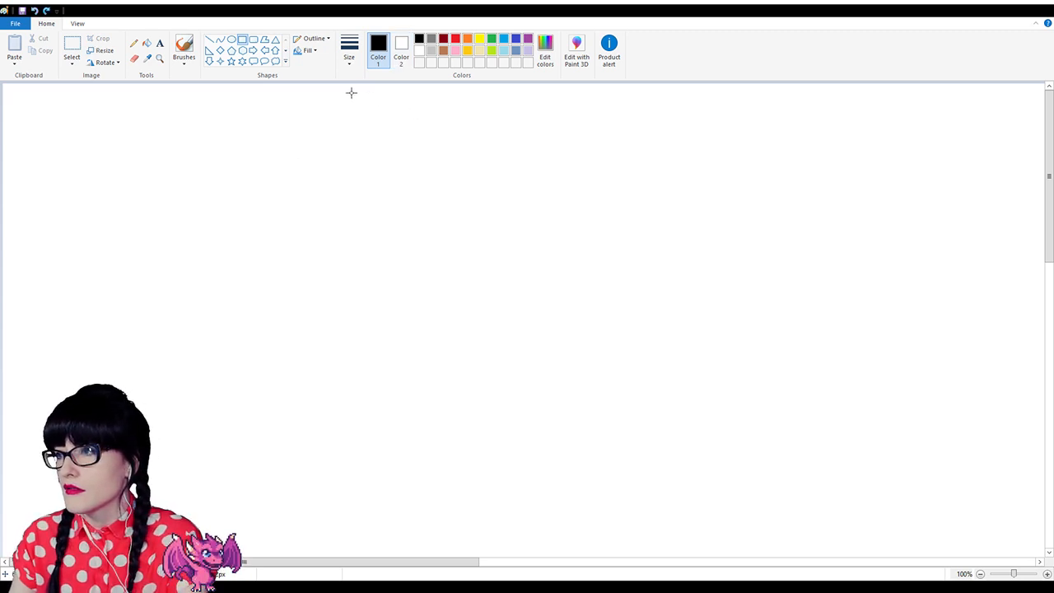
drag(351, 92, 518, 204)
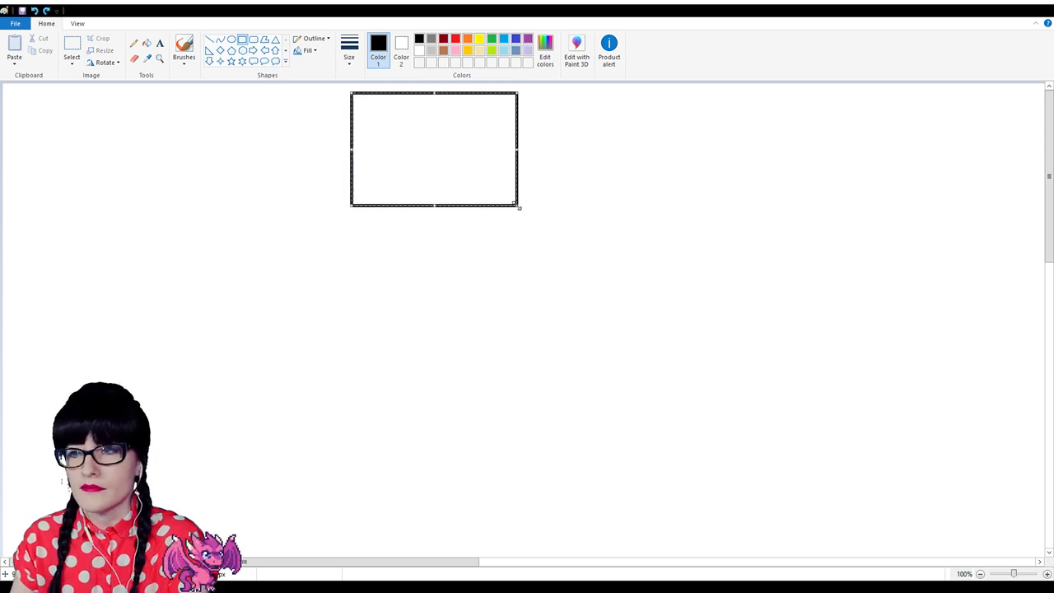
key(ctrl+z)
drag(415, 92, 582, 221)
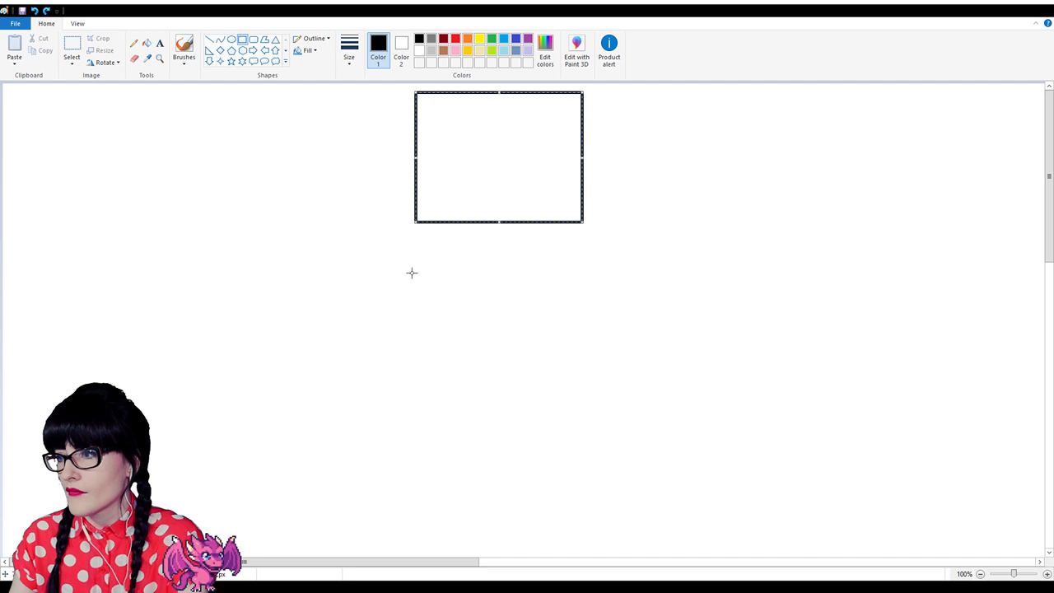
Step: Copy the map rectangle and place the duplicate directly below the original, leaving a gap between them
drag(412, 273, 572, 379)
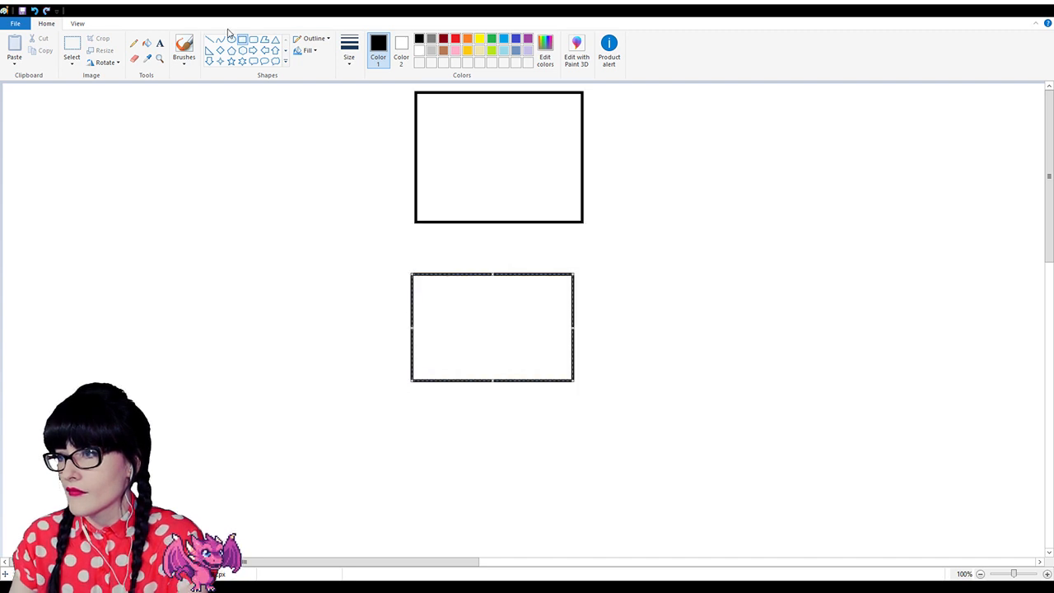
key(ctrl+z)
click(72, 47)
drag(394, 257, 739, 17)
key(ctrl+c)
key(ctrl+v)
drag(151, 137, 539, 322)
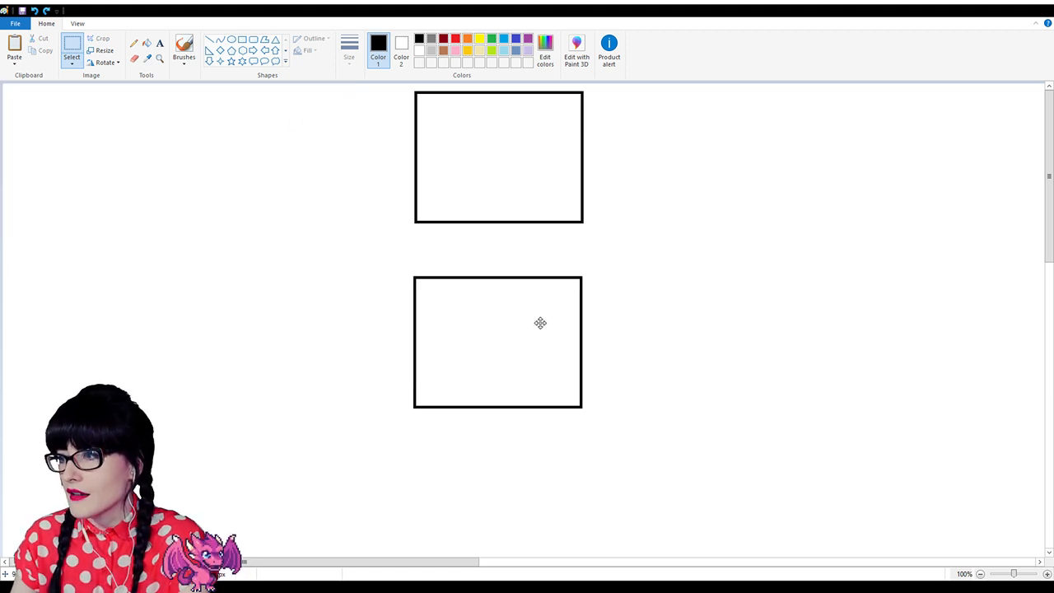
click(786, 304)
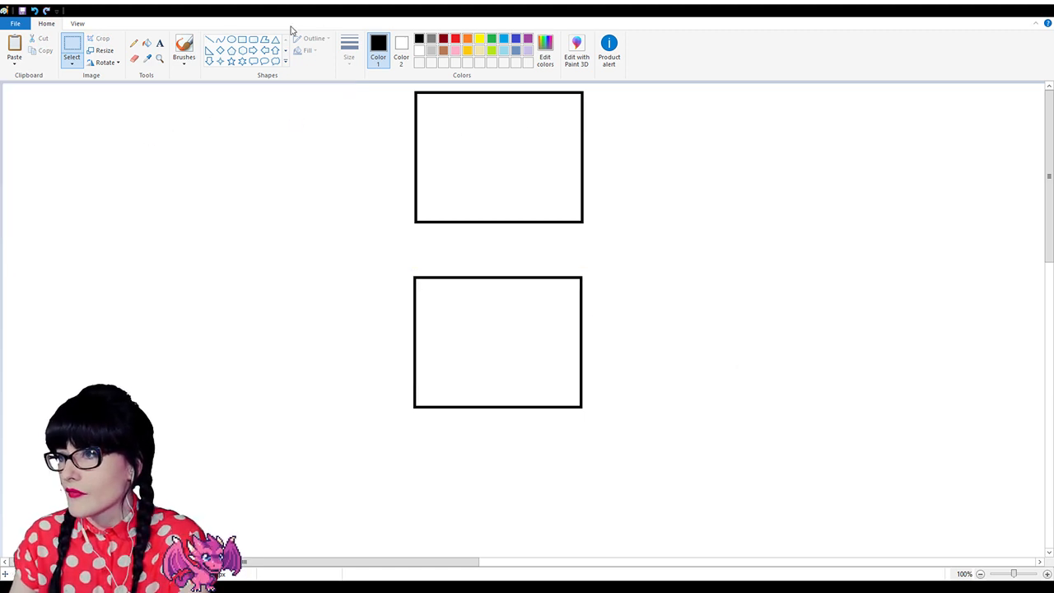
Step: Add the text label "Lakefall" inside the upper rectangle
click(160, 43)
click(453, 142)
text(Lakefall)
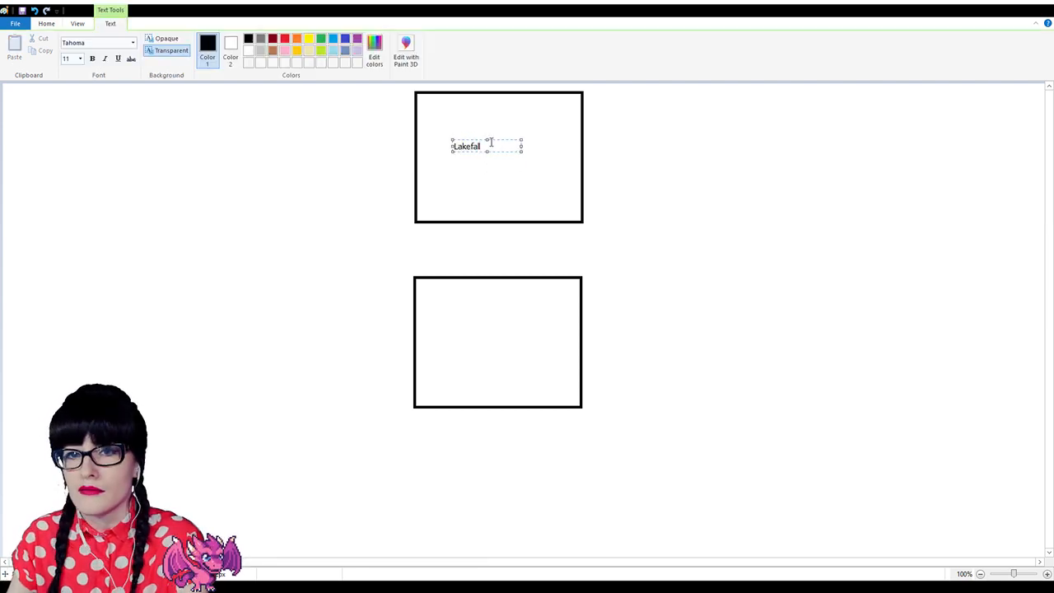
Step: Set the Lakefall label's font size to 20, enlarge its text box and centre it in the upper rectangle
drag(485, 146, 453, 146)
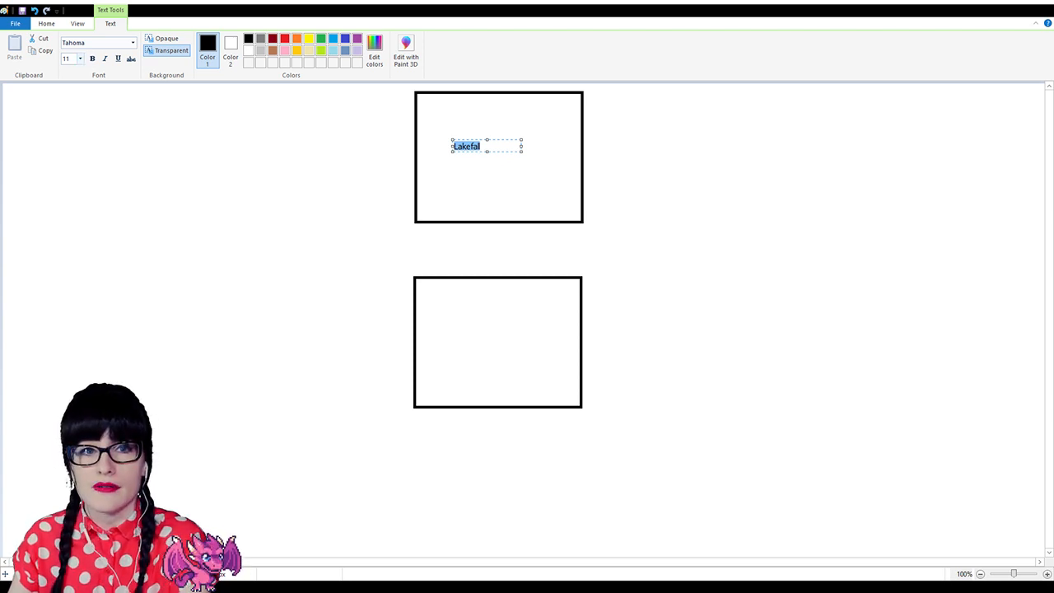
click(80, 60)
click(75, 149)
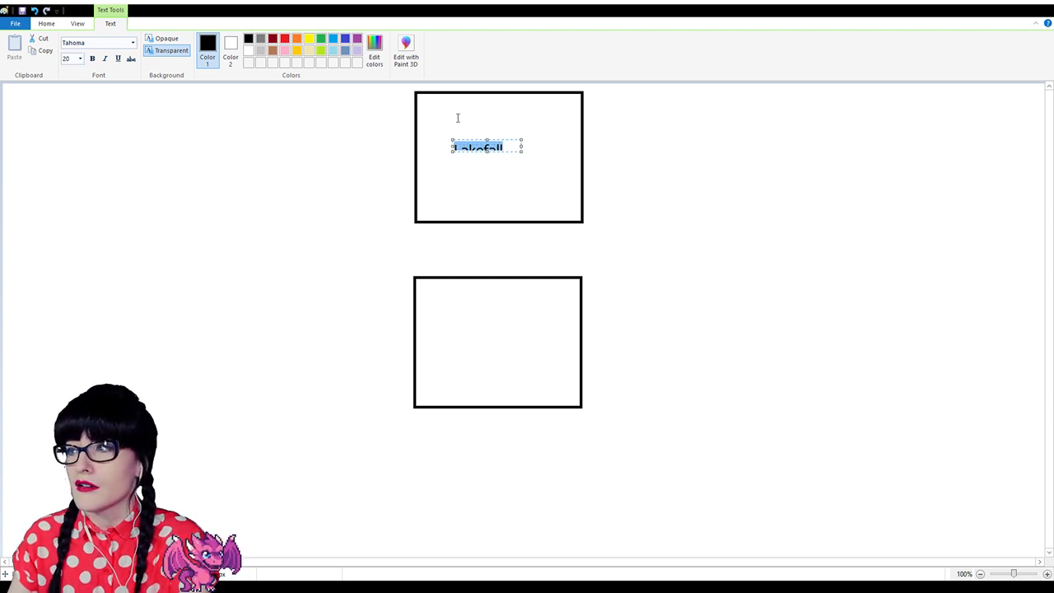
drag(523, 153, 554, 175)
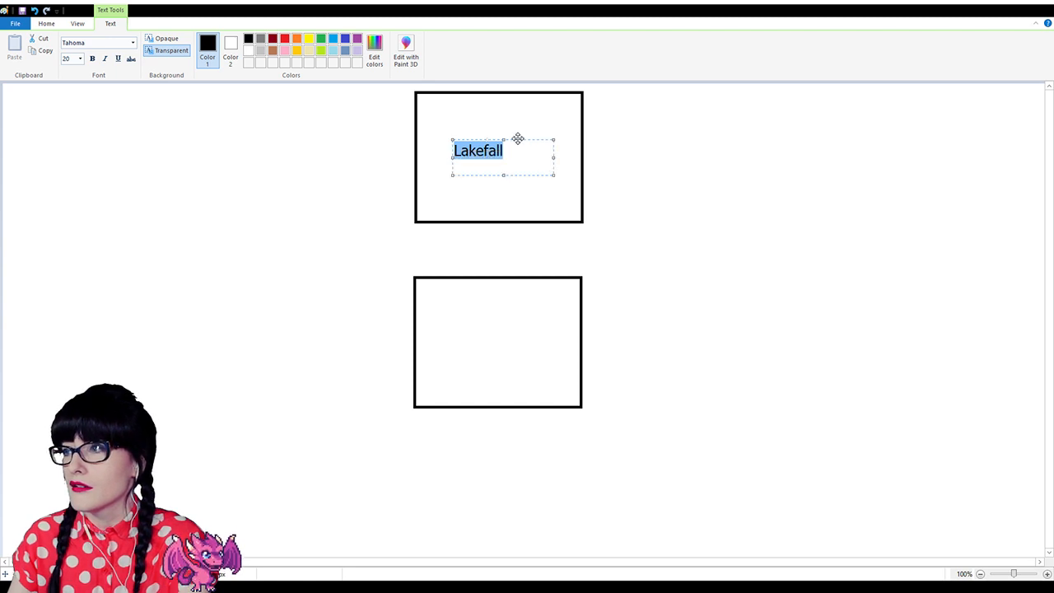
drag(527, 140, 535, 141)
click(536, 123)
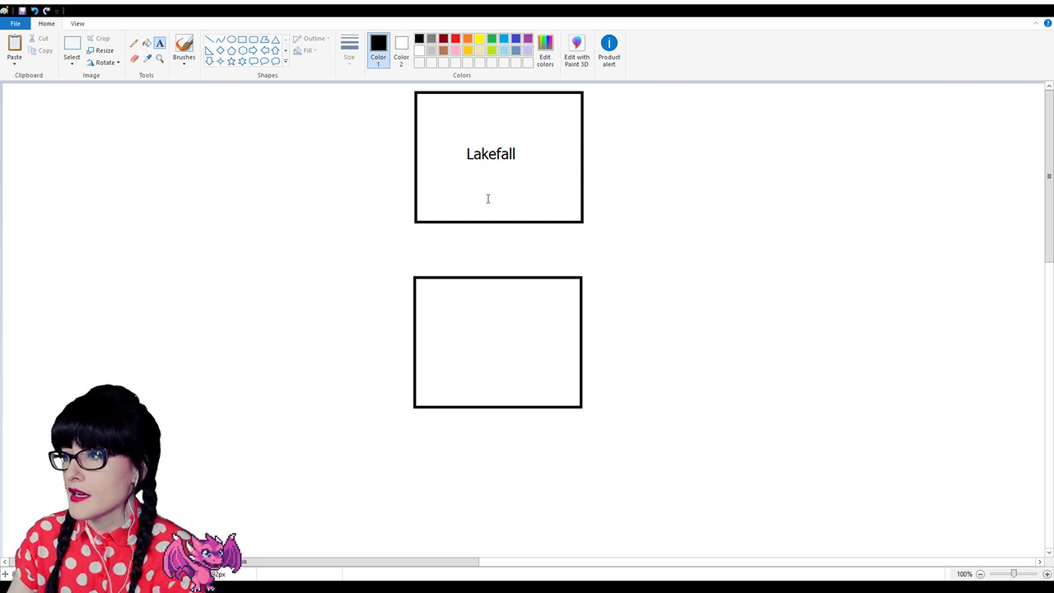
Step: Pencil a blue lake outline with a river outlet around the Lakefall label, and a narrow brown bridge inside the outlet
click(133, 43)
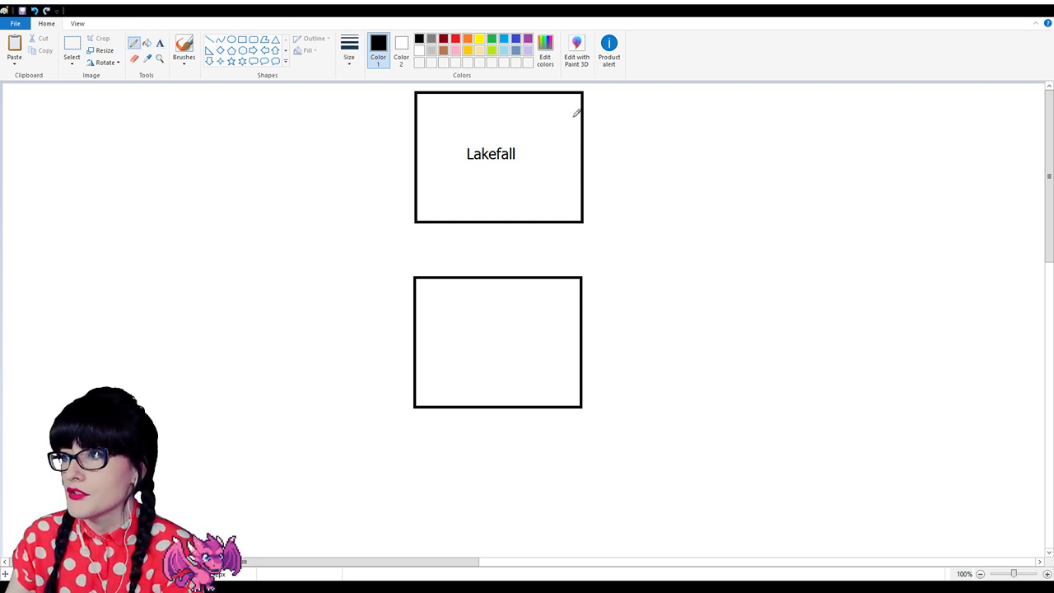
click(503, 40)
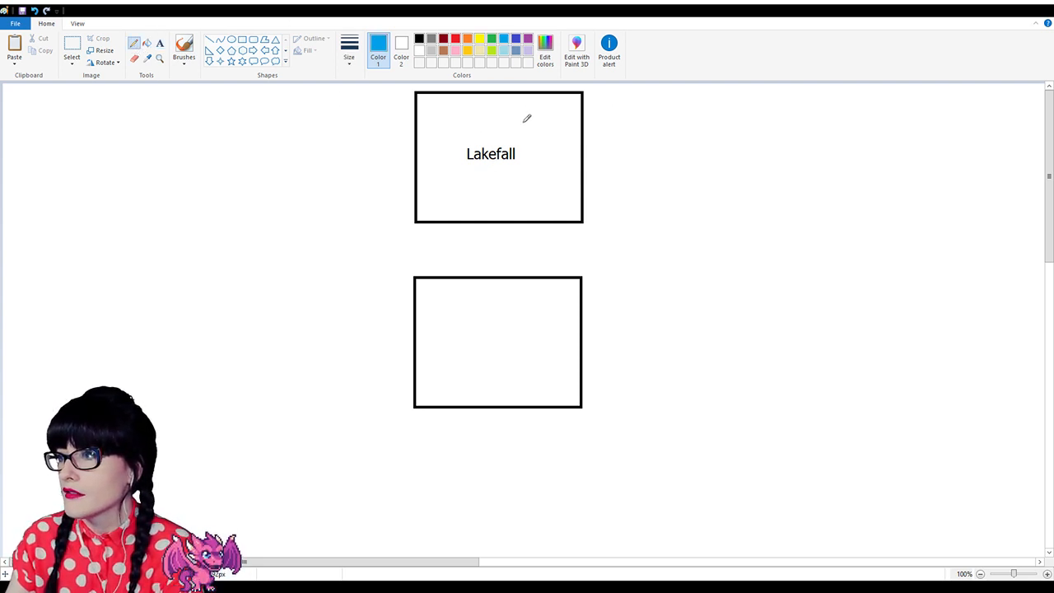
mouse_move(524, 122)
mouse_down()
mouse_move(462, 115)
mouse_move(487, 221)
mouse_move(519, 183)
mouse_move(534, 141)
mouse_move(525, 118)
mouse_up()
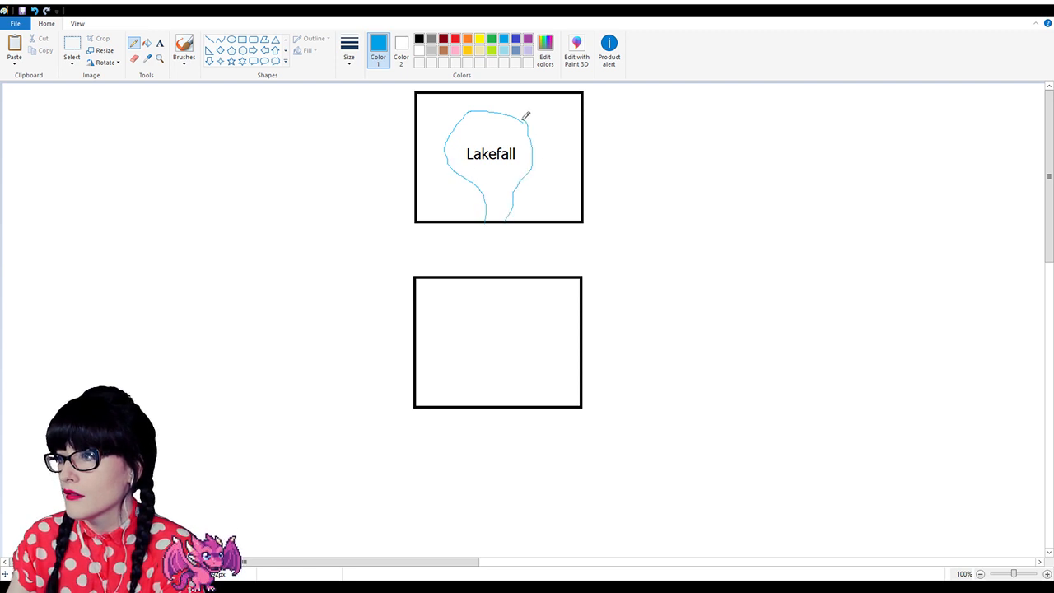
click(443, 51)
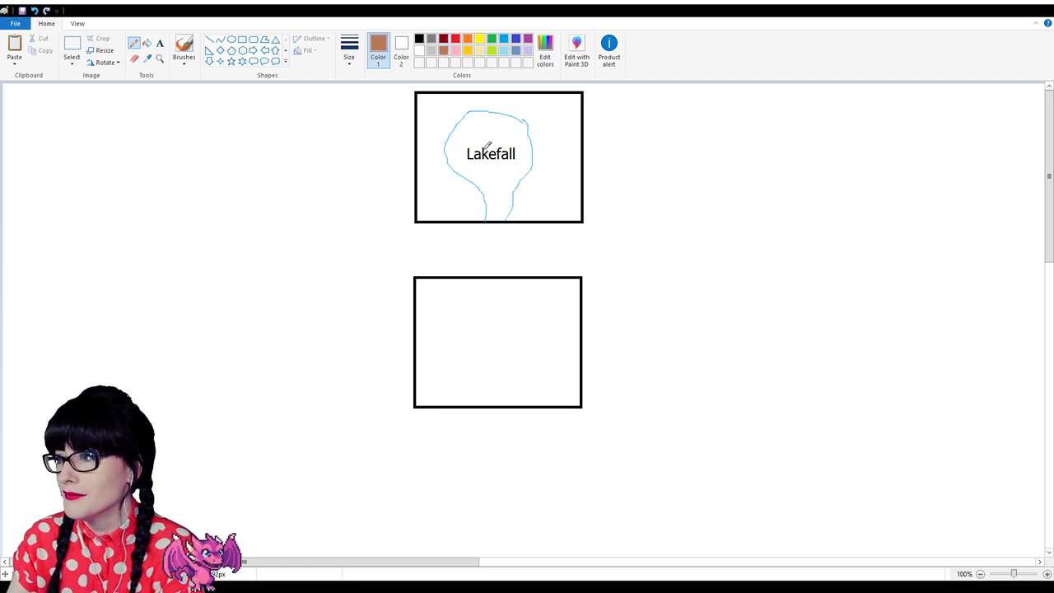
mouse_move(503, 181)
mouse_down()
mouse_move(499, 215)
mouse_move(501, 186)
mouse_up()
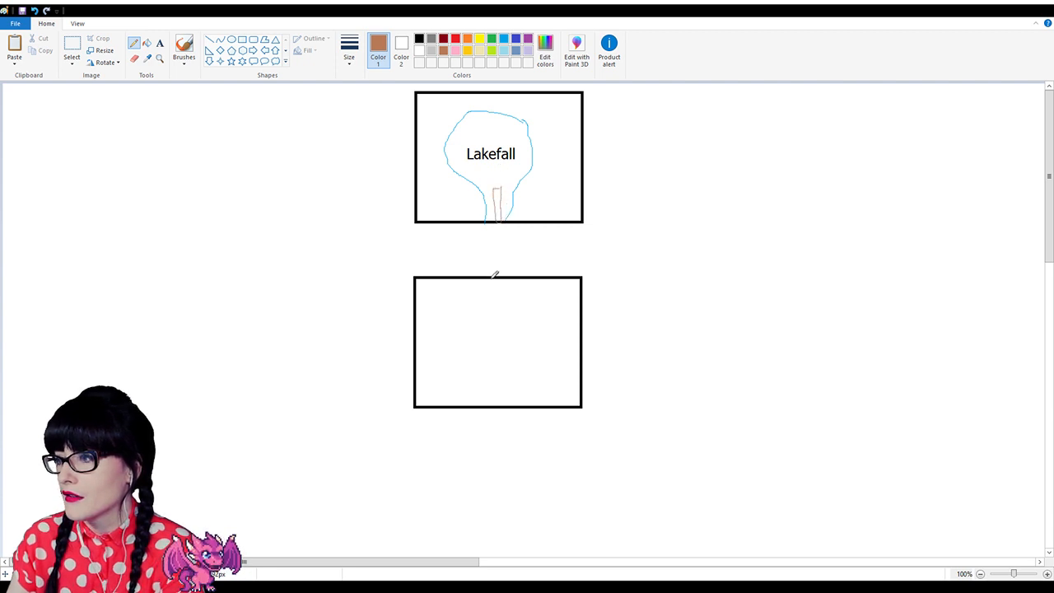
Step: Pencil the brown bridge's continuation from the top edge of the lower rectangle down to about its middle
mouse_move(493, 278)
mouse_down()
mouse_move(488, 354)
mouse_move(506, 314)
mouse_move(504, 279)
mouse_up()
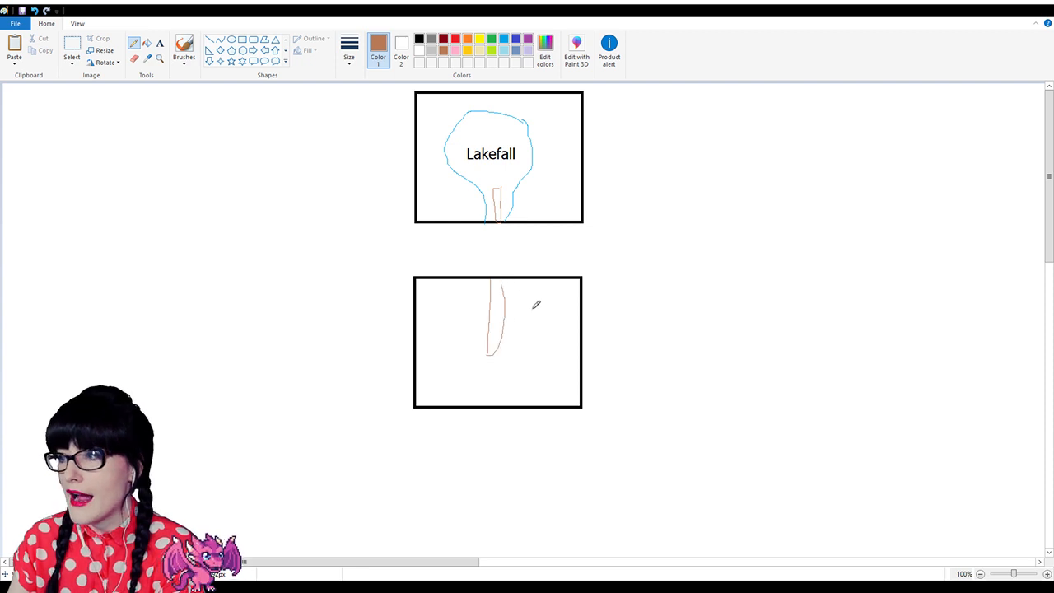
key(ctrl+z)
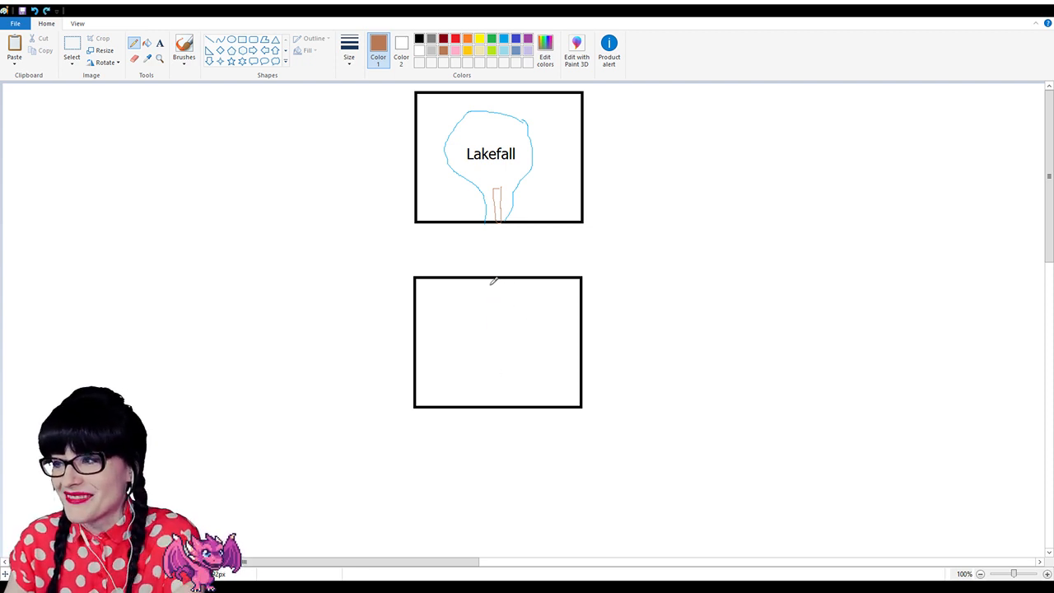
drag(490, 281, 503, 337)
key(ctrl+z)
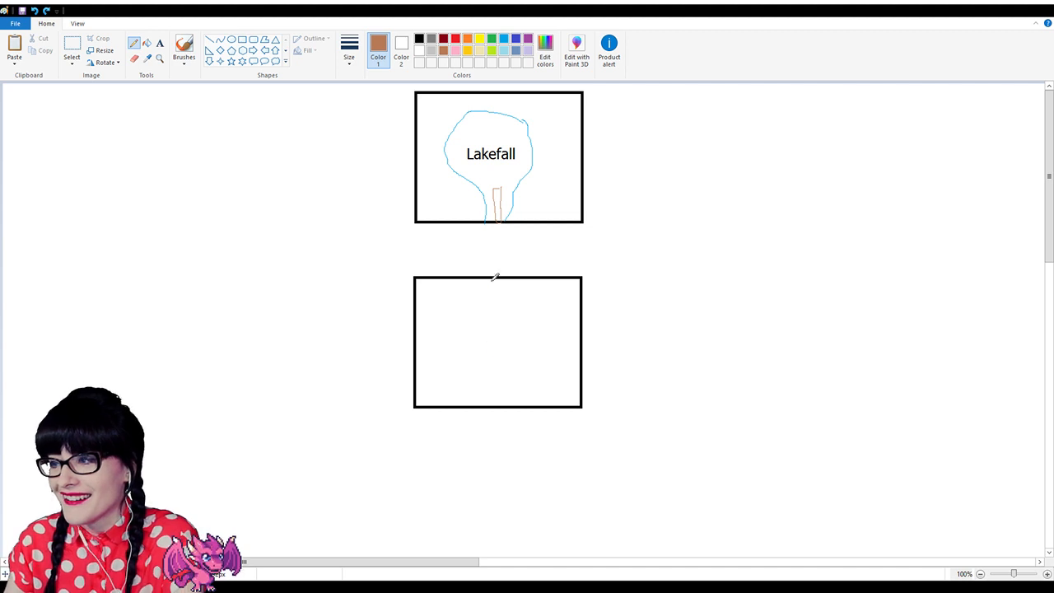
mouse_move(492, 278)
mouse_down()
mouse_move(500, 344)
mouse_move(507, 277)
mouse_up()
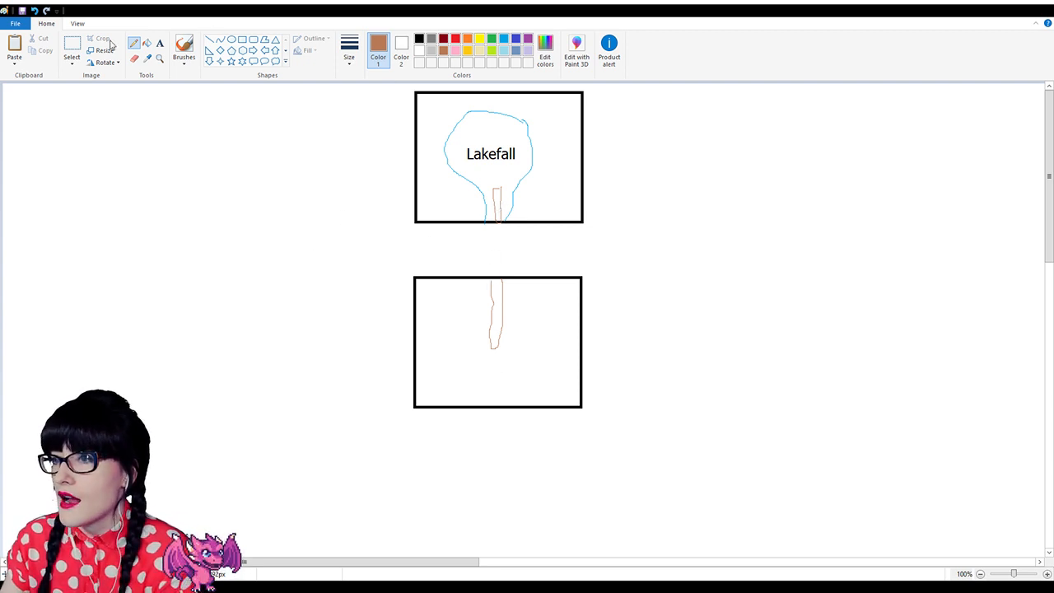
Step: Pencil a blue river bank on each side of the brown bridge in the lower rectangle
click(72, 45)
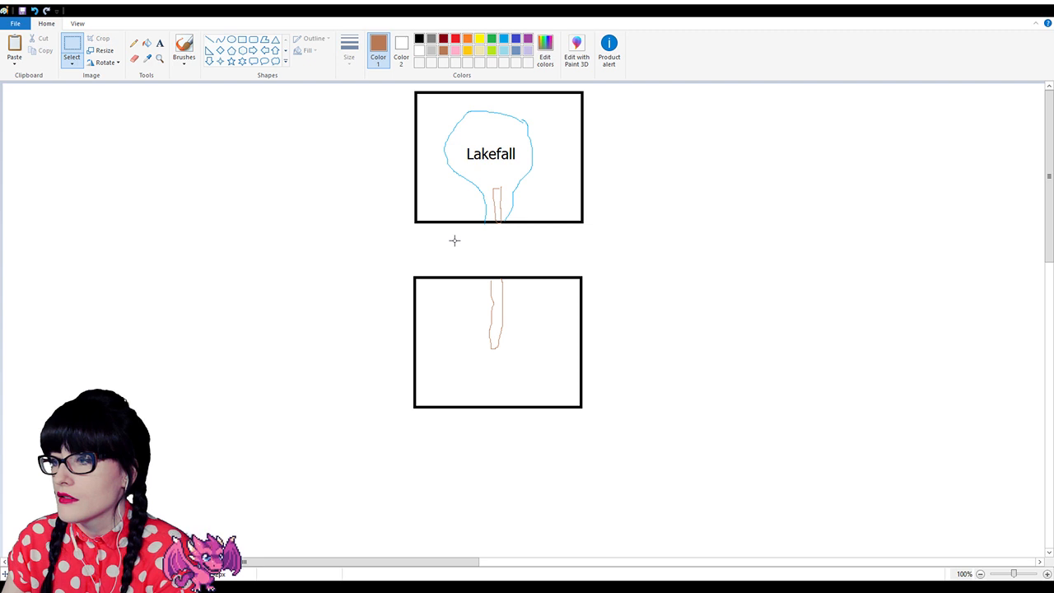
click(133, 43)
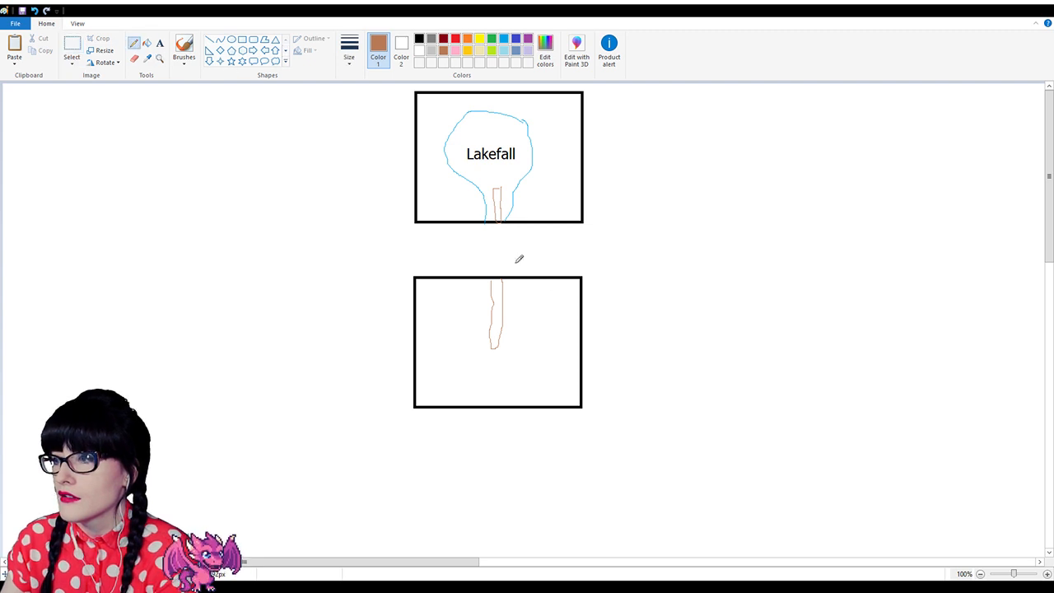
click(504, 39)
drag(481, 279, 479, 322)
drag(504, 282, 504, 334)
key(ctrl+z)
mouse_move(509, 282)
mouse_down()
mouse_move(509, 330)
mouse_move(479, 337)
mouse_up()
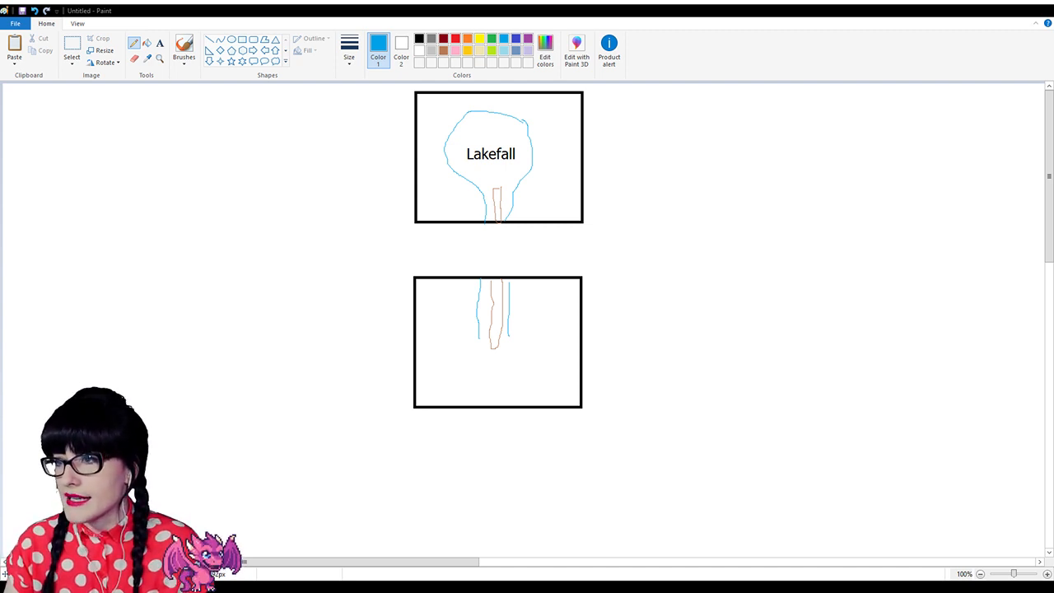
Step: Duplicate the lower rectangle to its right, and erase the bridge and river lines inside the copy
click(71, 46)
drag(399, 252, 600, 422)
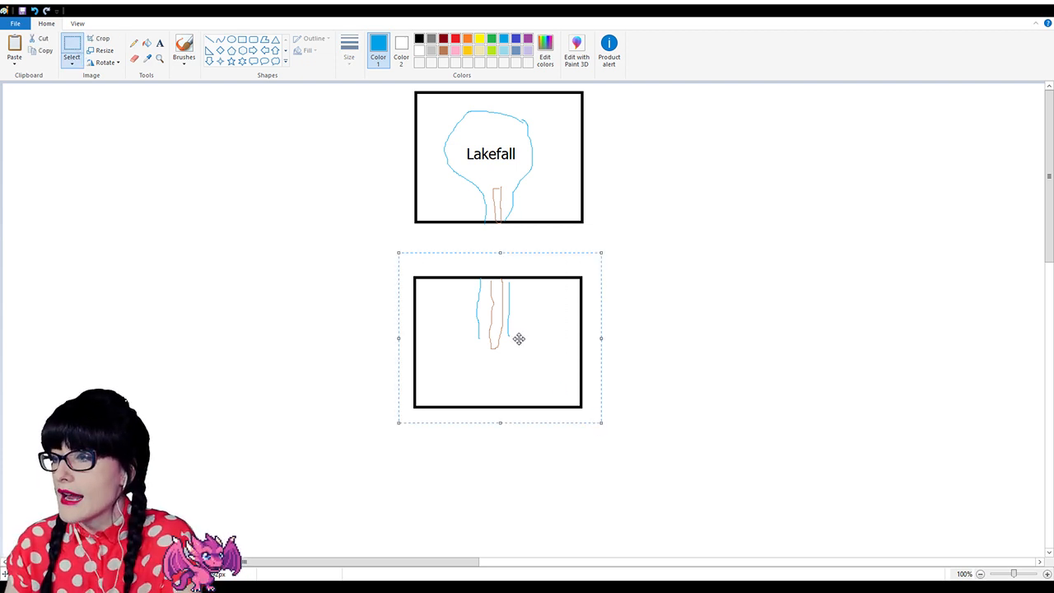
click(769, 273)
drag(385, 243, 606, 440)
key(ctrl+c)
key(ctrl+v)
drag(211, 185, 803, 346)
click(718, 213)
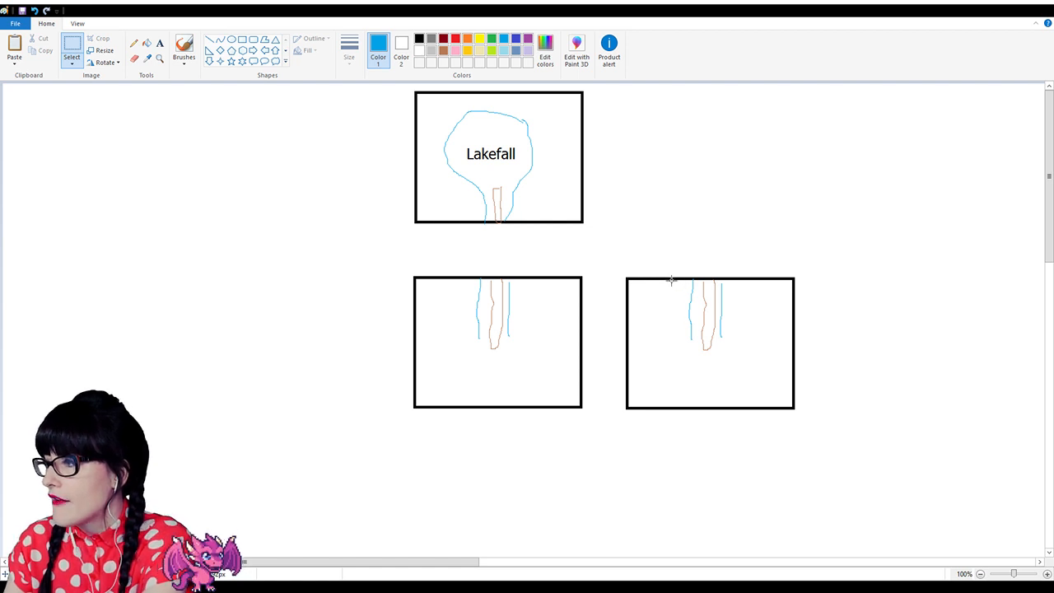
drag(672, 280, 753, 346)
key(Delete)
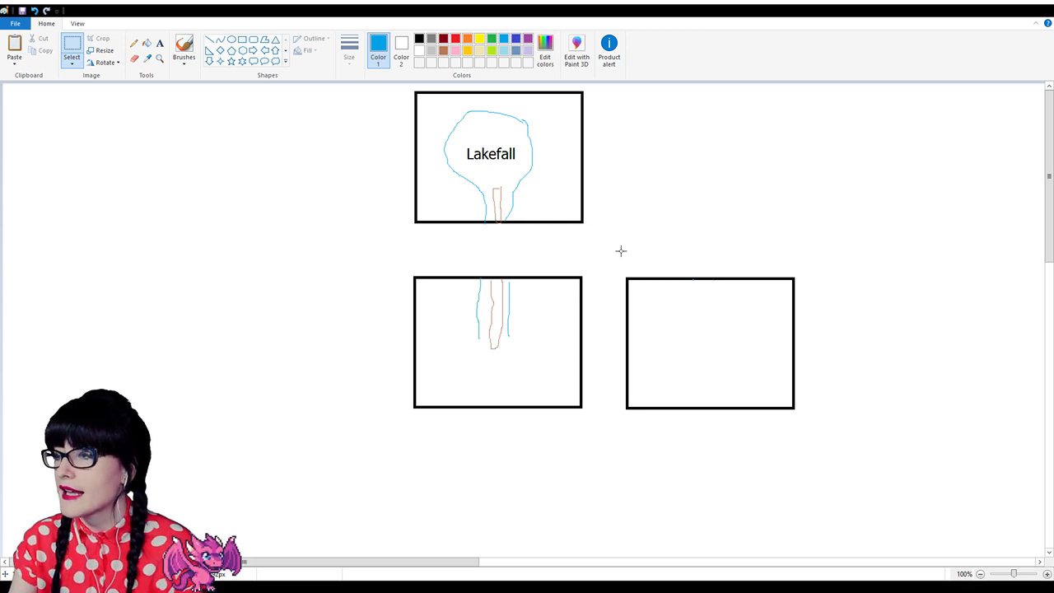
Step: Duplicate the empty rectangle and place the copy to the left of the rectangle with the bridge, in the same row
drag(617, 262, 804, 416)
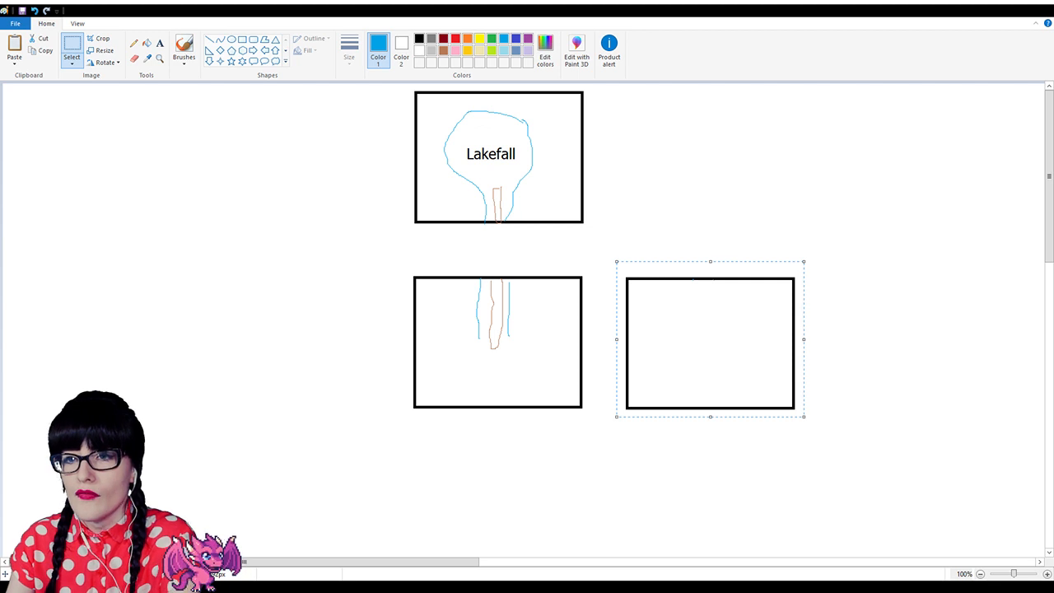
click(811, 224)
key(ctrl+v)
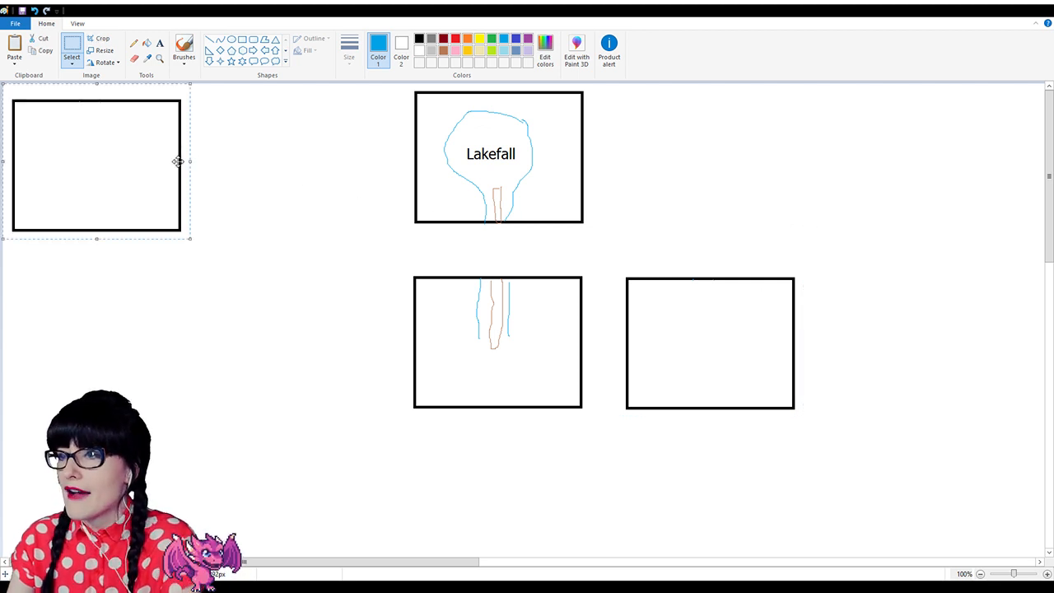
drag(178, 161, 341, 318)
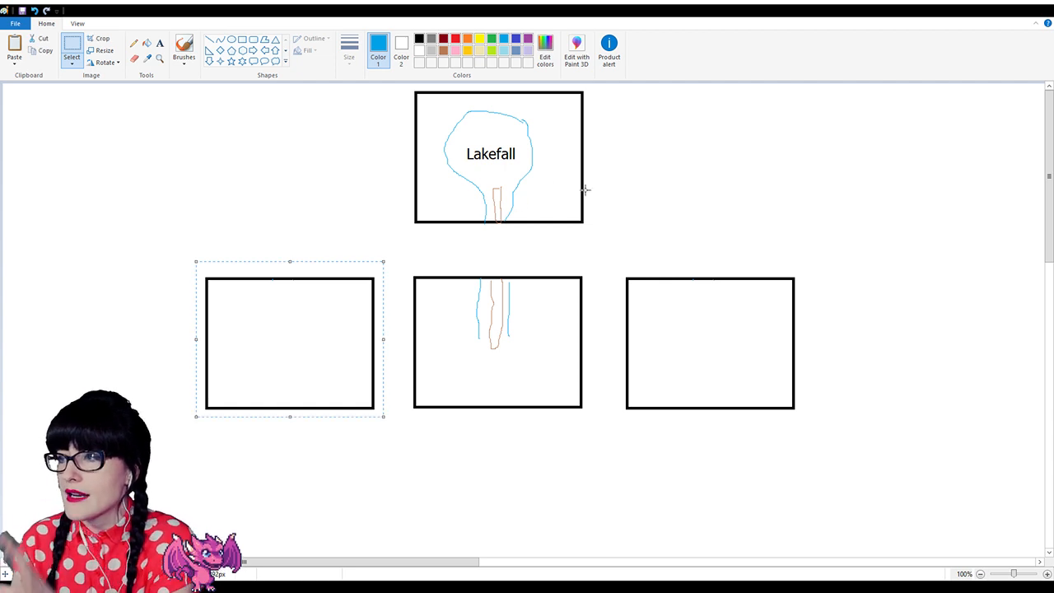
Step: Move the empty rectangle on the left of the lower row beneath the right-hand rectangle, then delete it
drag(288, 332, 714, 459)
scroll(717, 428, down, 4)
scroll(720, 416, up, 2)
scroll(658, 328, up, 2)
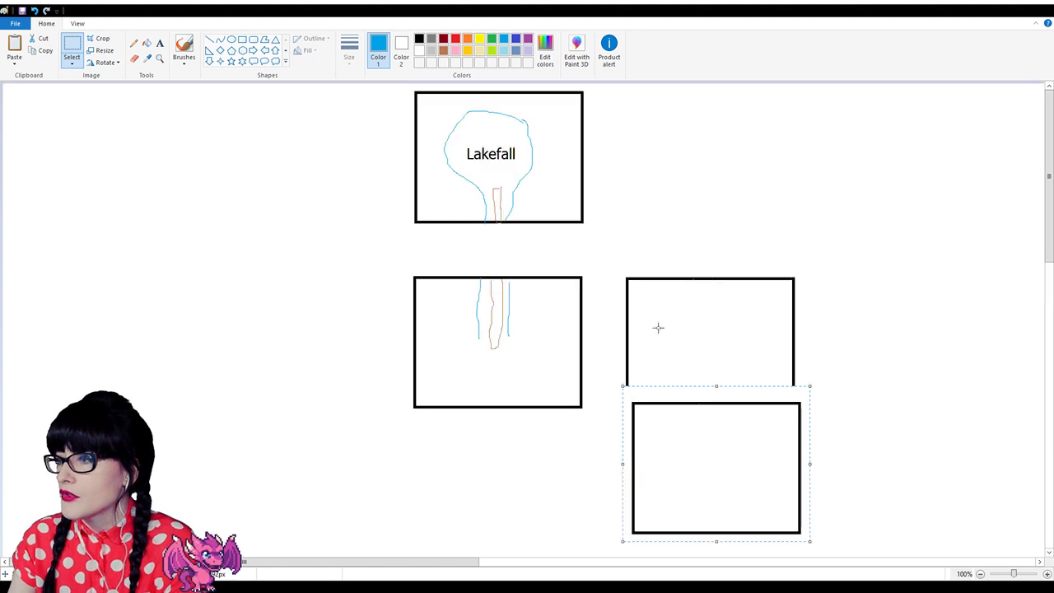
key(Delete)
Step: Try brushing a black arrow from the Lakefall rectangle to the bridge rectangle below, then undo it
click(133, 43)
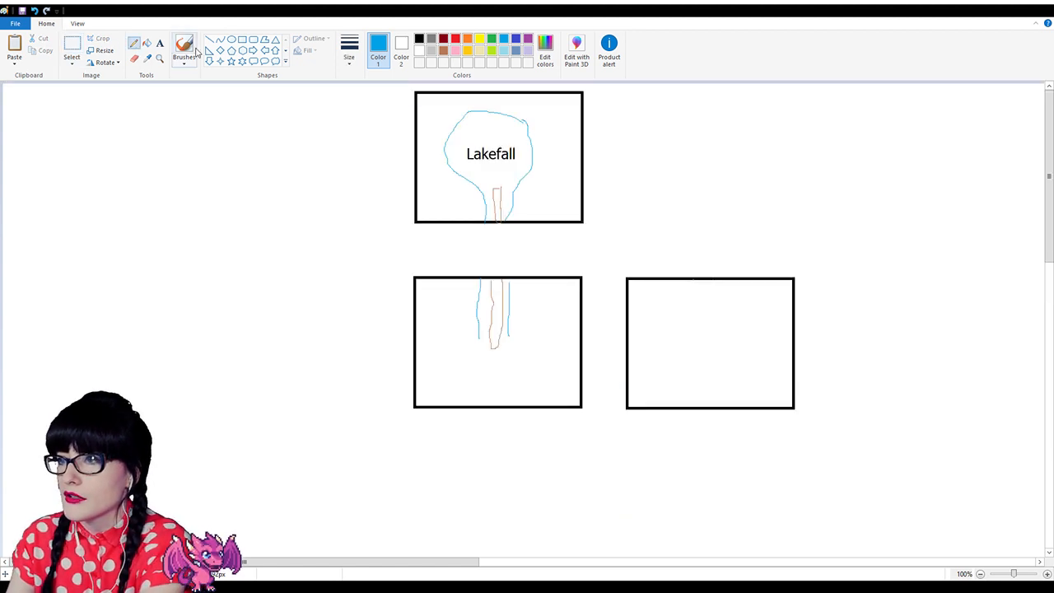
click(185, 51)
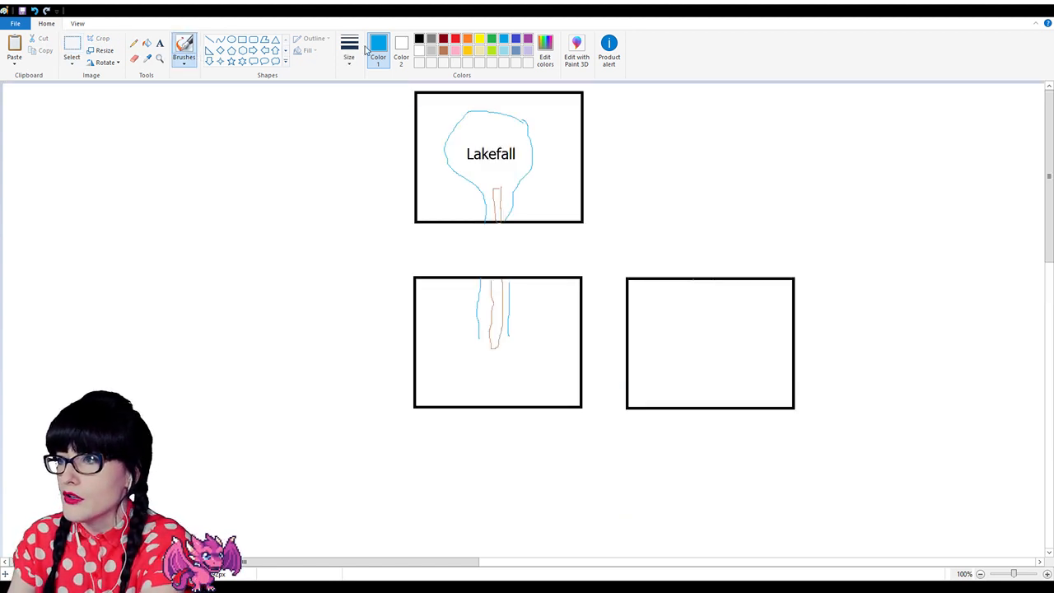
click(420, 39)
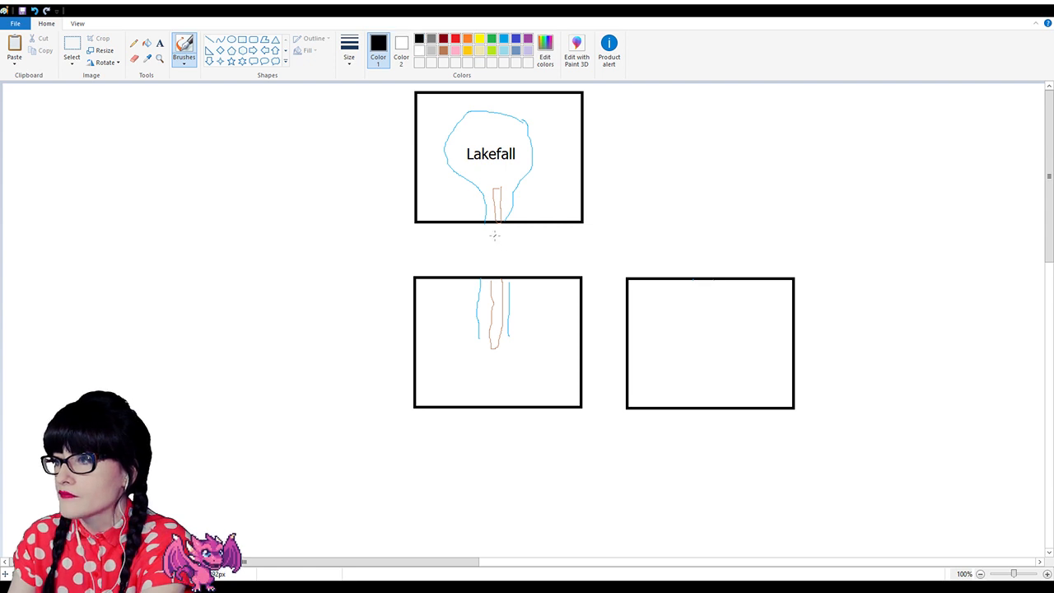
mouse_move(497, 230)
mouse_down()
mouse_move(499, 273)
mouse_move(486, 258)
mouse_move(509, 265)
mouse_up()
key(ctrl+z)
key(ctrl+z)
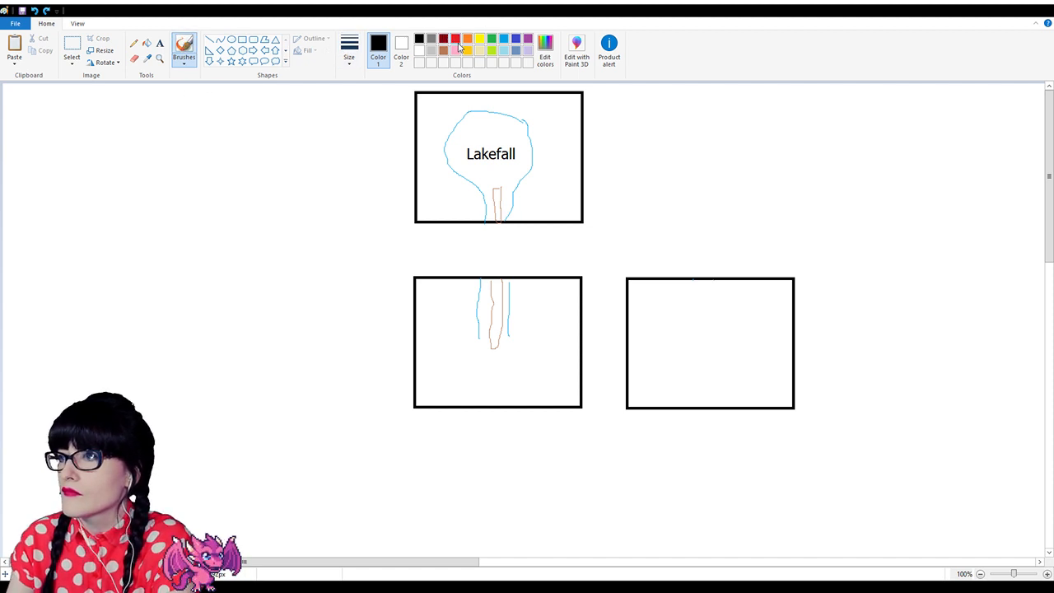
Step: Brush blue arrows from the Lakefall rectangle down to the bridge rectangle and from there to the empty rectangle on its right
click(504, 40)
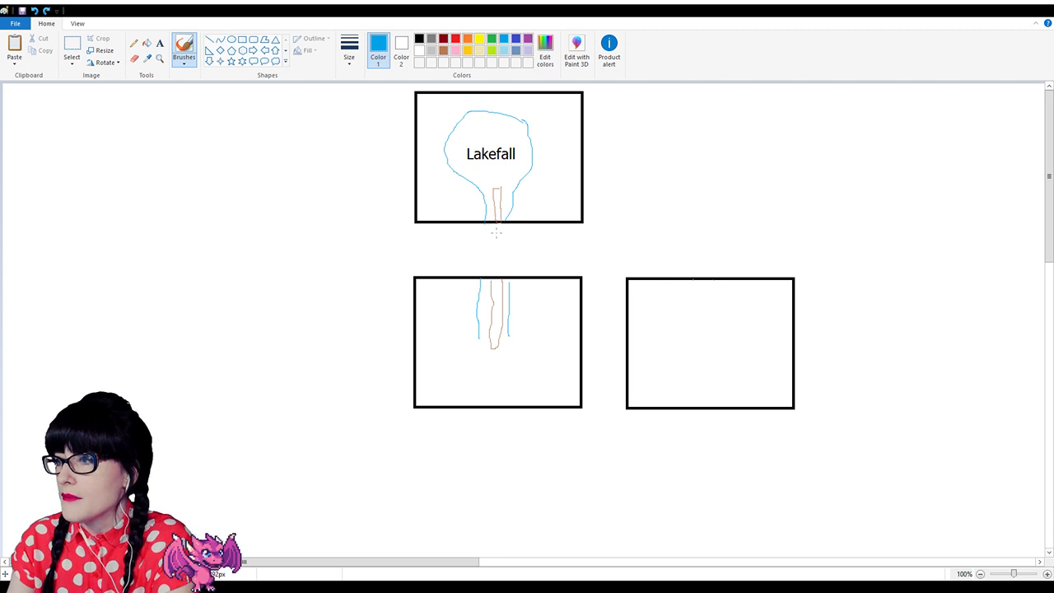
mouse_move(496, 234)
mouse_down()
mouse_move(494, 272)
mouse_move(482, 261)
mouse_up()
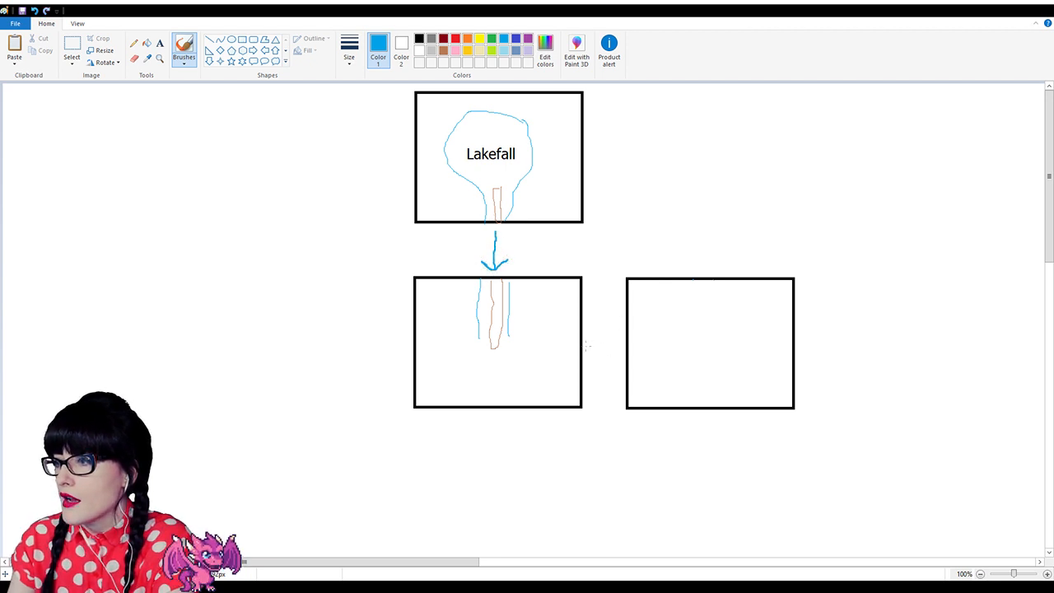
mouse_move(586, 347)
mouse_down()
mouse_move(617, 348)
mouse_move(613, 336)
mouse_up()
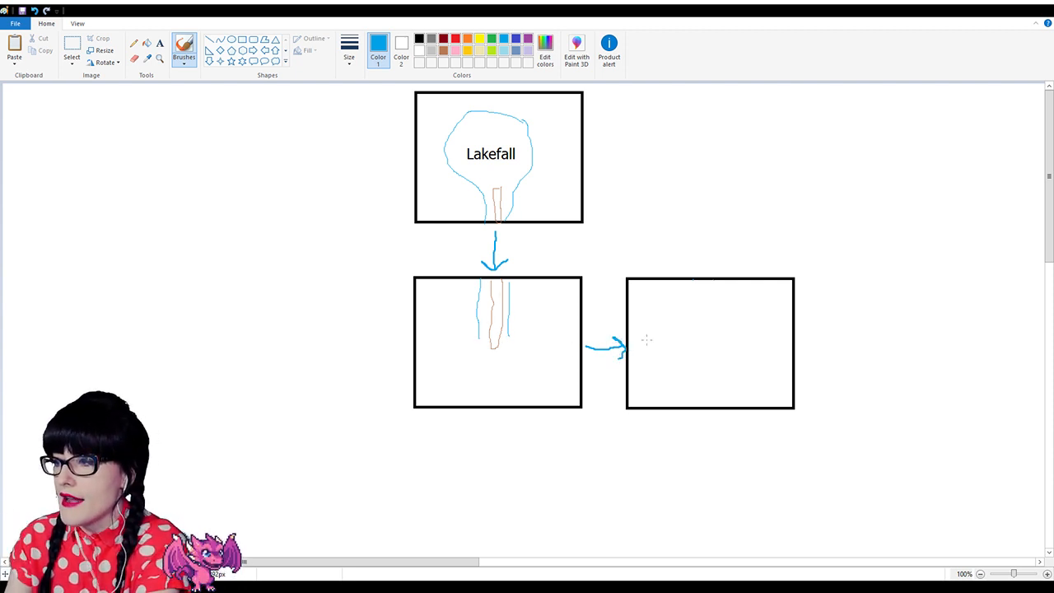
Step: Duplicate the empty rectangle twice, placing one copy directly below it and the other below the bridge rectangle
click(72, 47)
drag(617, 264, 812, 423)
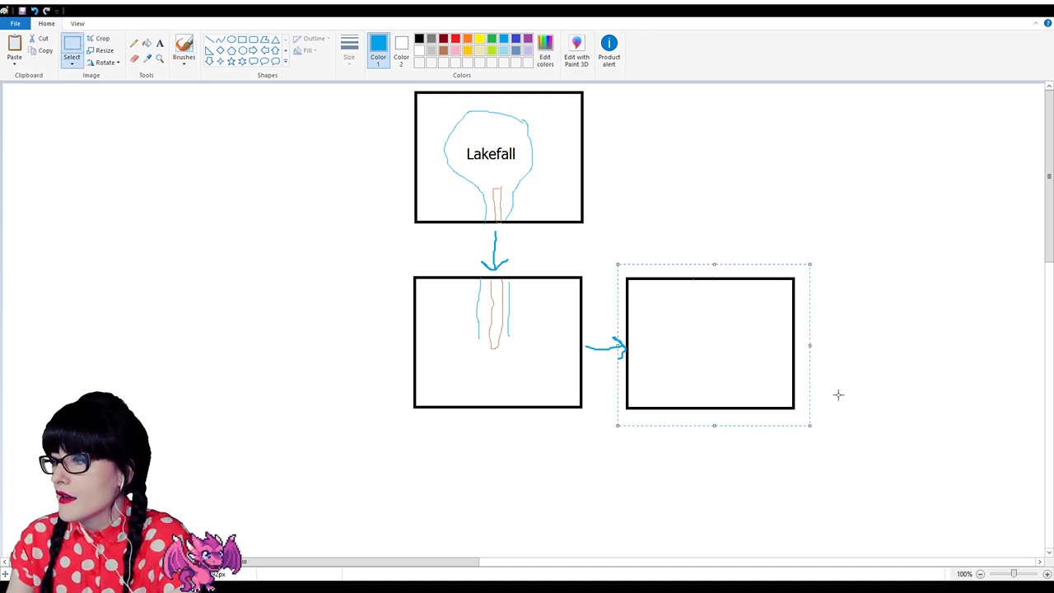
click(838, 396)
key(ctrl+v)
drag(151, 136, 728, 486)
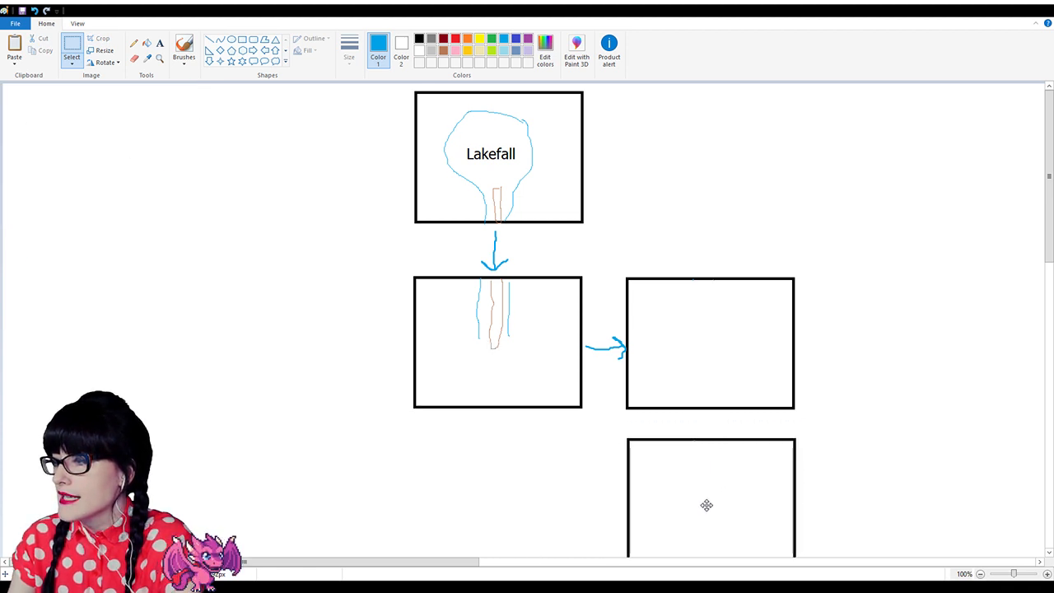
scroll(531, 309, down, 3)
key(ctrl+v)
drag(123, 152, 522, 372)
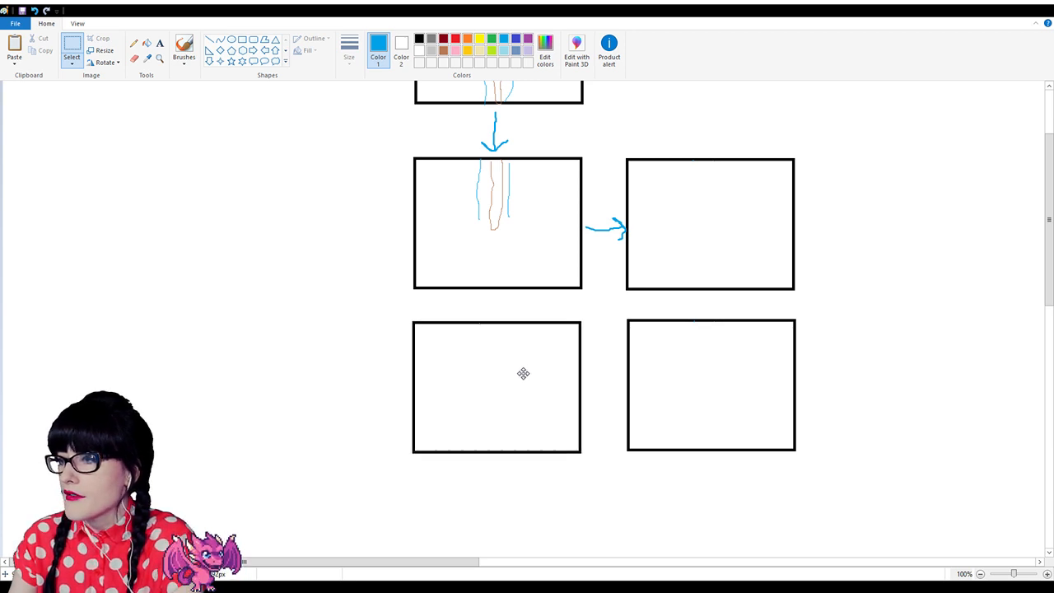
Step: Paste another empty rectangle at the left end of the lowest row and nudge it slightly to the left
click(518, 238)
key(ctrl+v)
drag(125, 146, 320, 369)
click(331, 257)
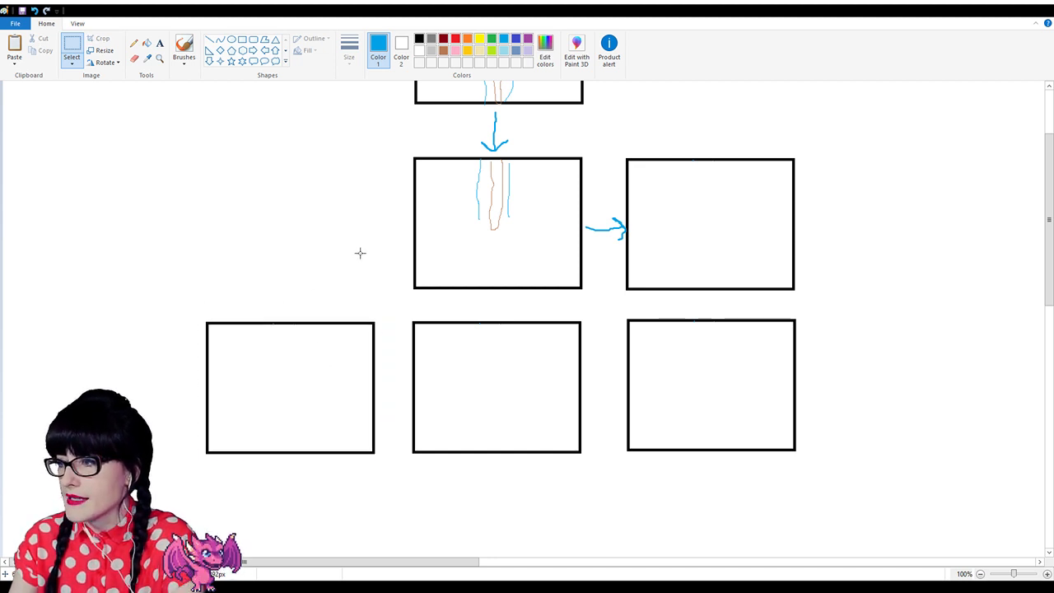
drag(377, 286, 159, 482)
key(Left)
key(Left)
key(Left)
key(Left)
key(Left)
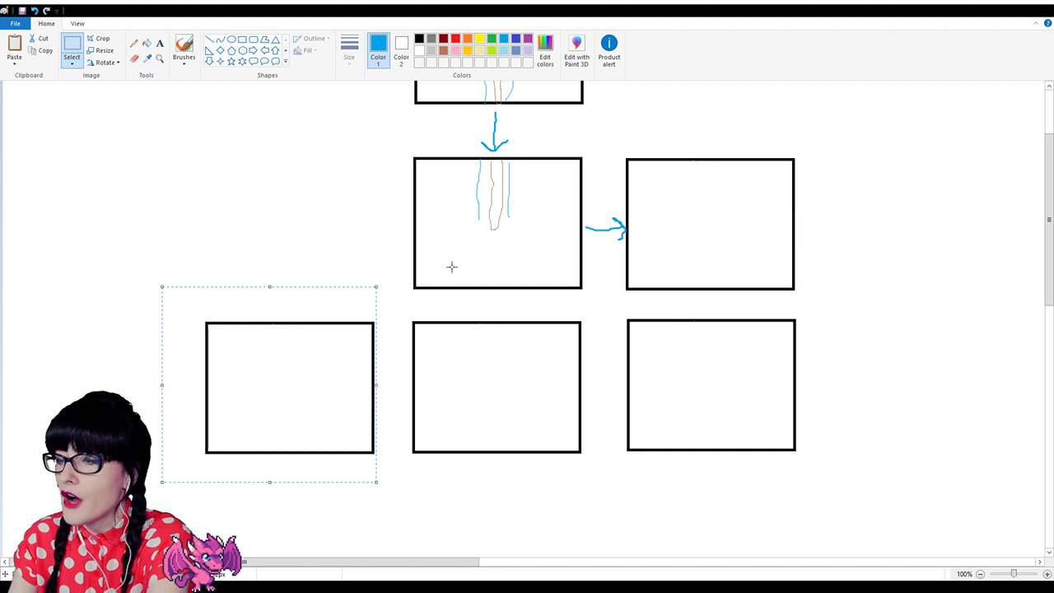
Step: Paste another empty rectangle to the left of the bridge rectangle, in line with it and above the lowest row's left rectangle
key(ctrl+v)
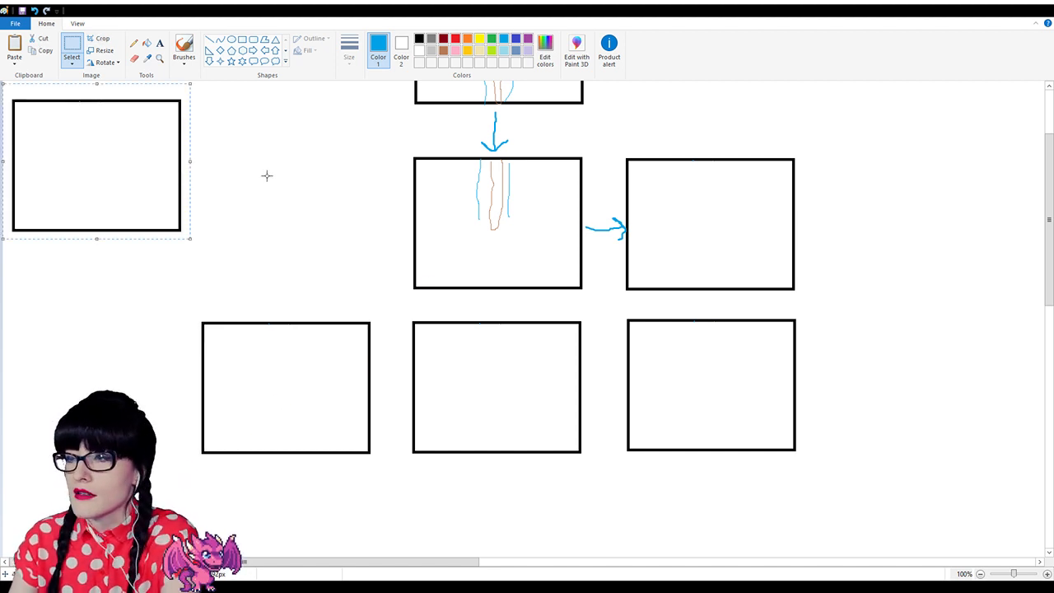
drag(136, 165, 327, 223)
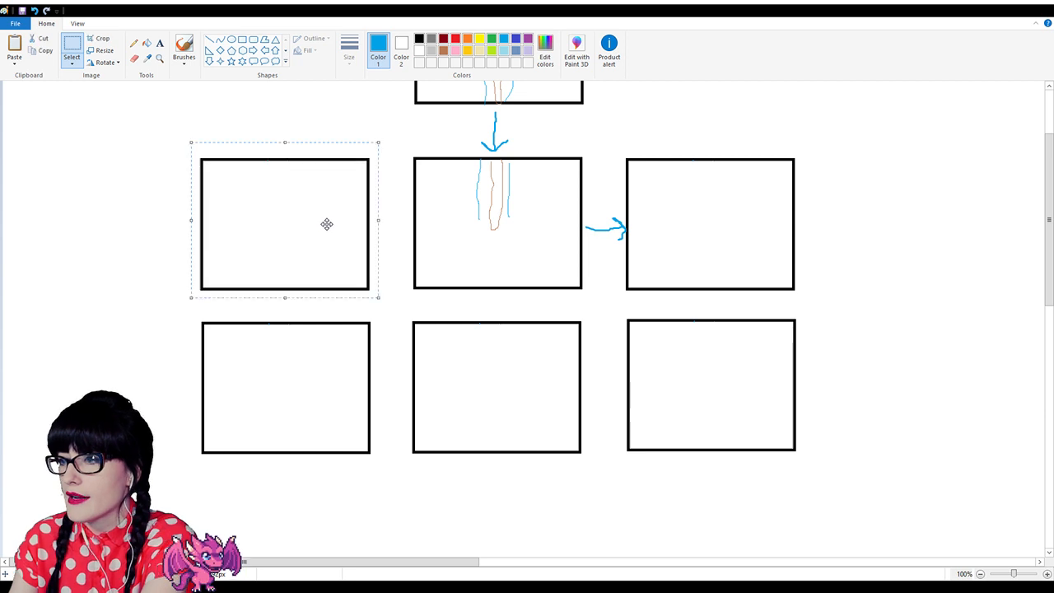
scroll(499, 305, up, 3)
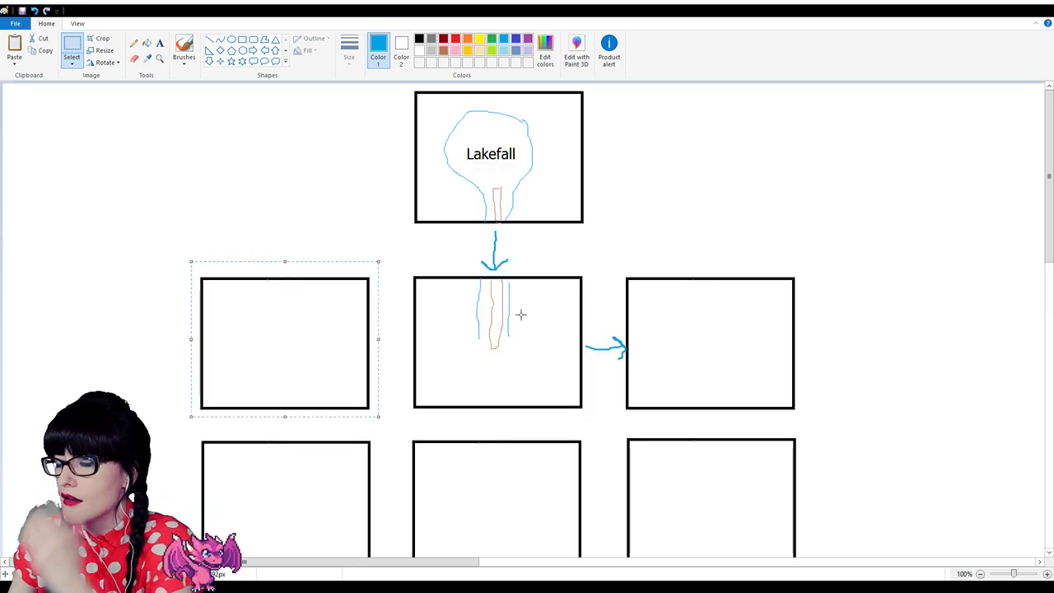
click(449, 257)
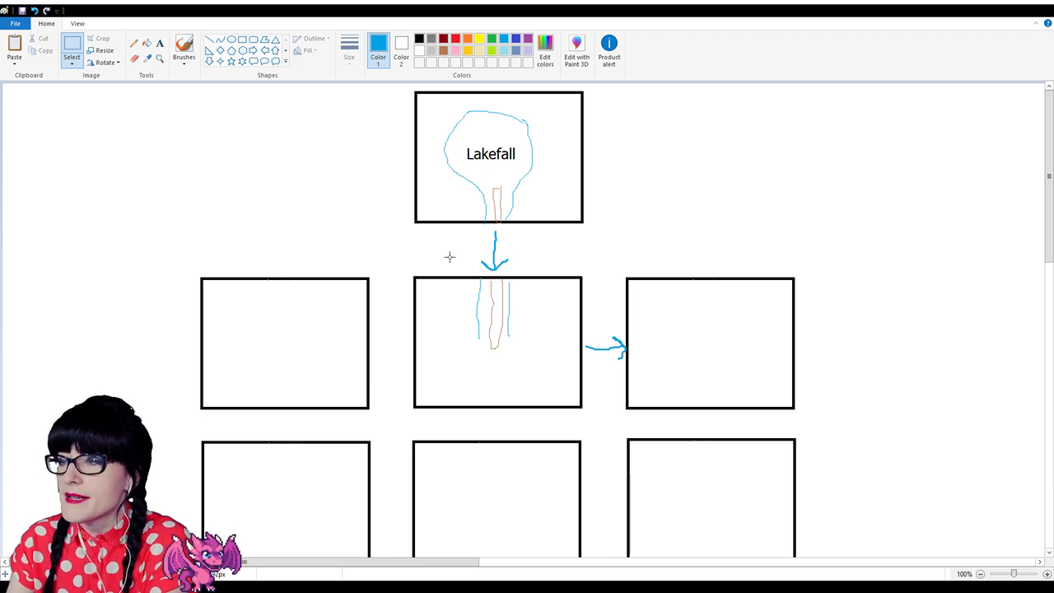
scroll(450, 257, down, 3)
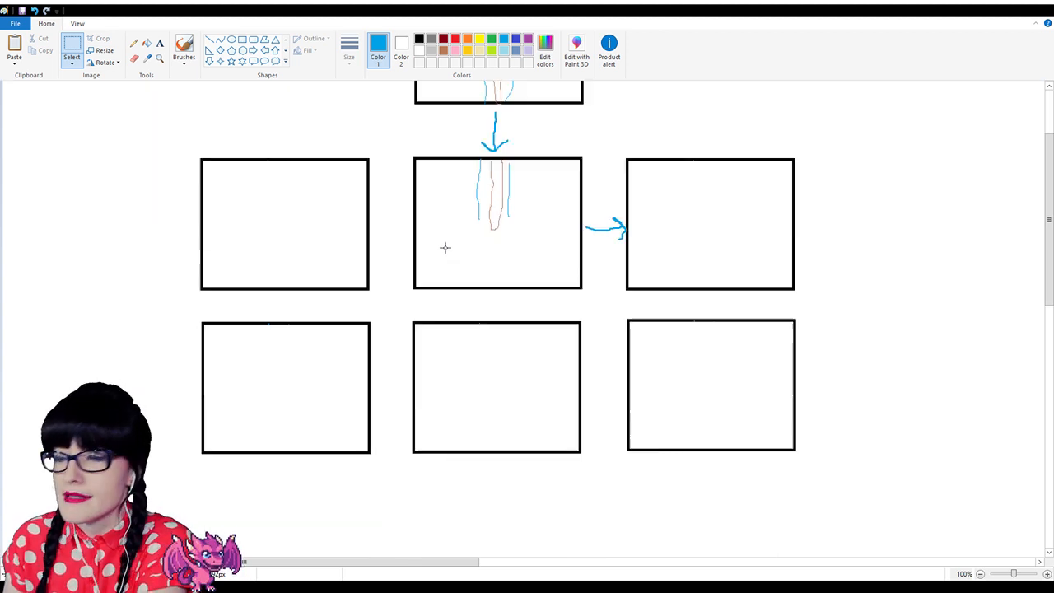
scroll(447, 252, up, 3)
scroll(448, 253, down, 3)
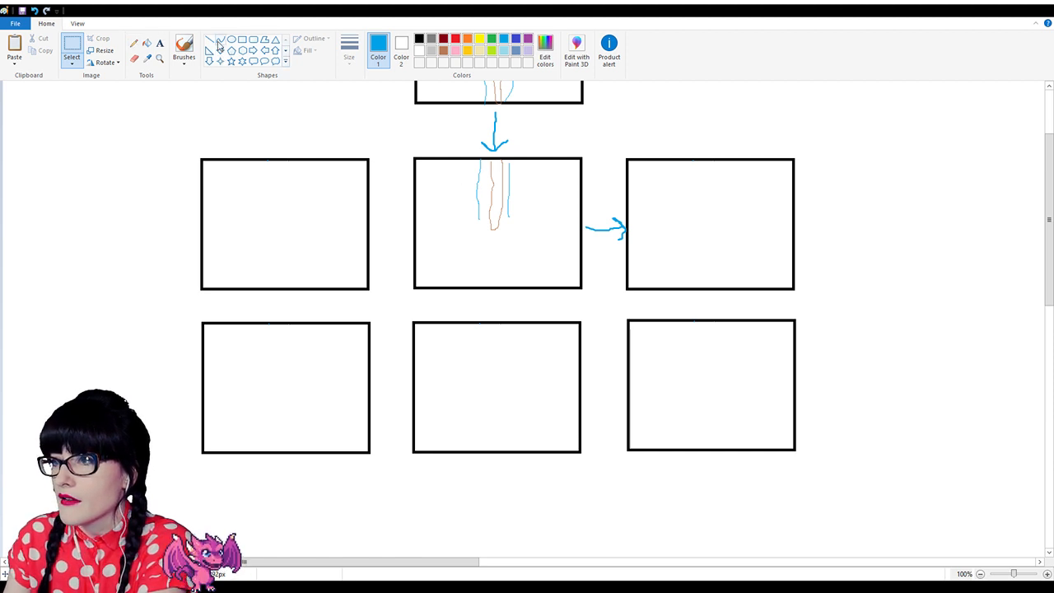
click(134, 43)
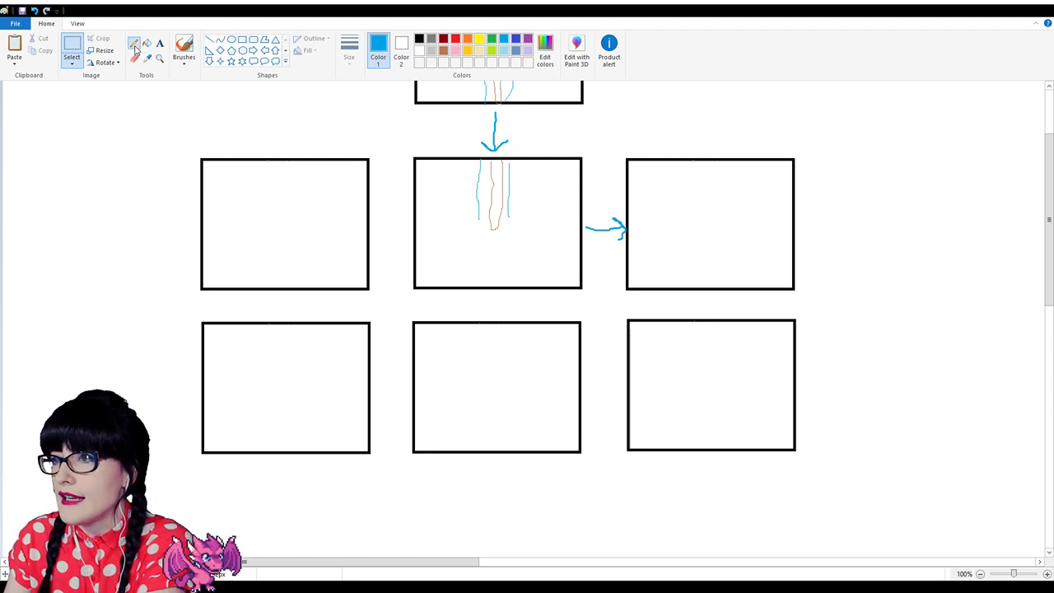
click(182, 47)
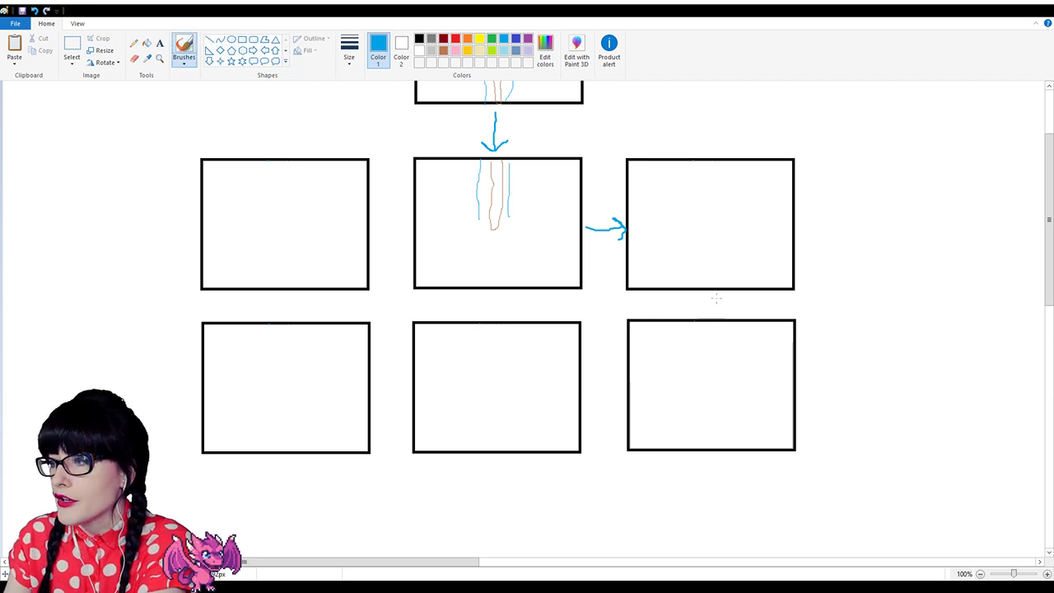
scroll(653, 293, up, 3)
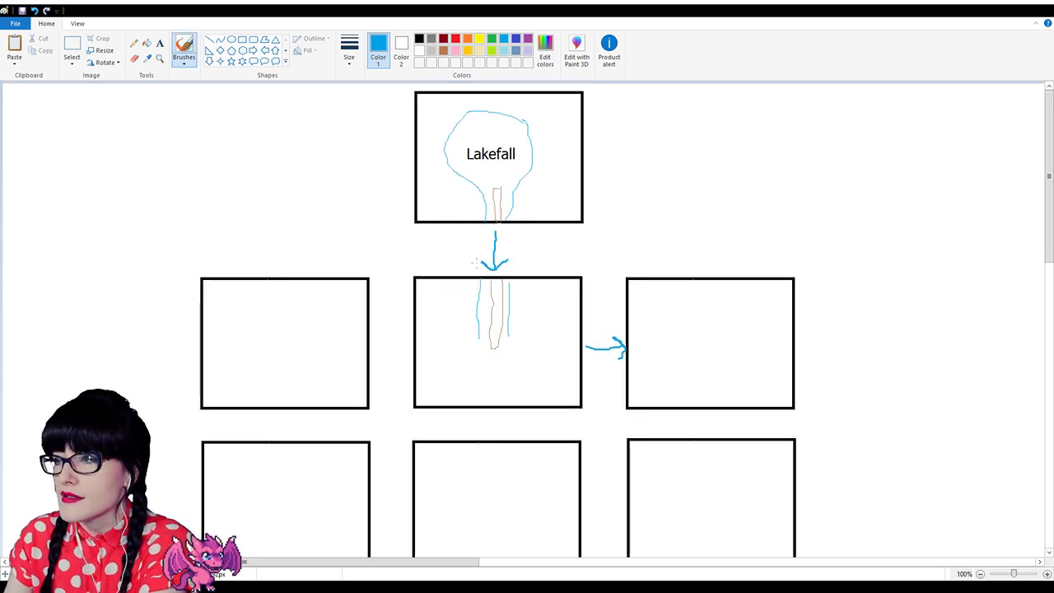
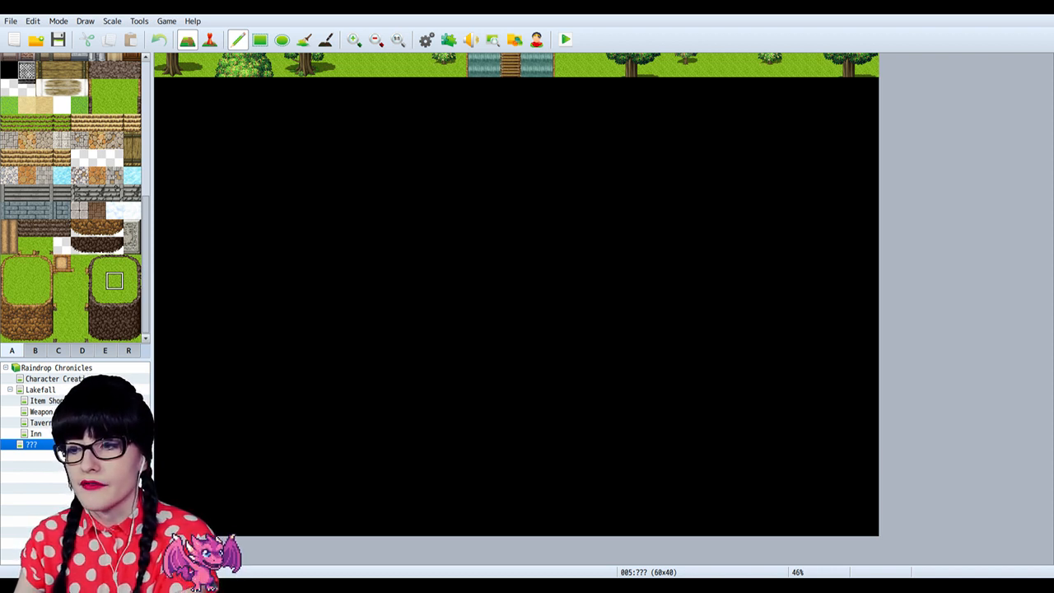
Step: In RPG Maker, check the Lakefall map, then fill five rows of the ??? map with grass cliff-top tiles on both sides of the river
click(41, 390)
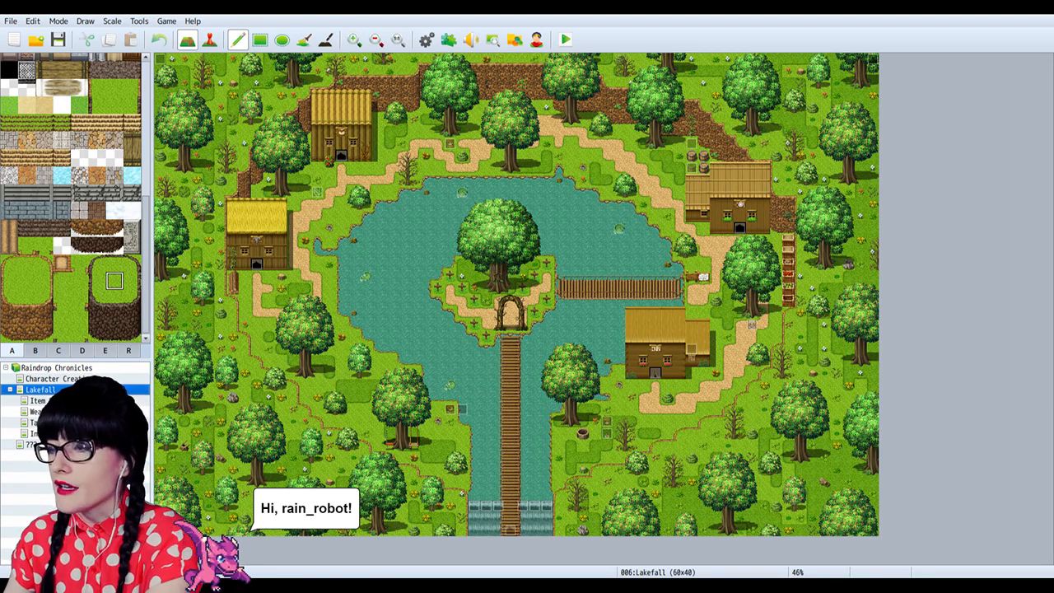
click(30, 445)
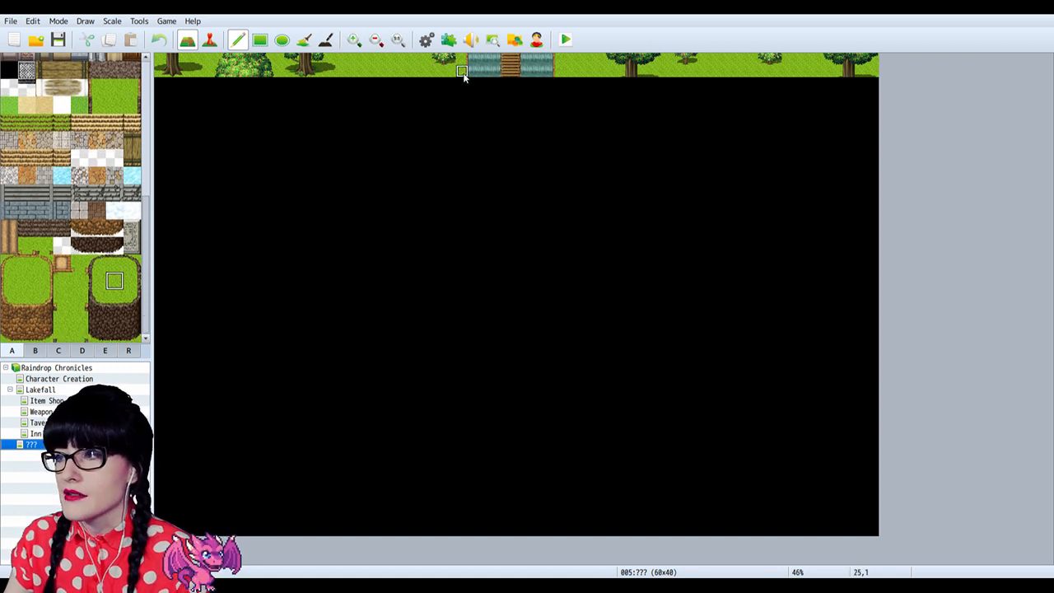
right_drag(467, 71, 158, 58)
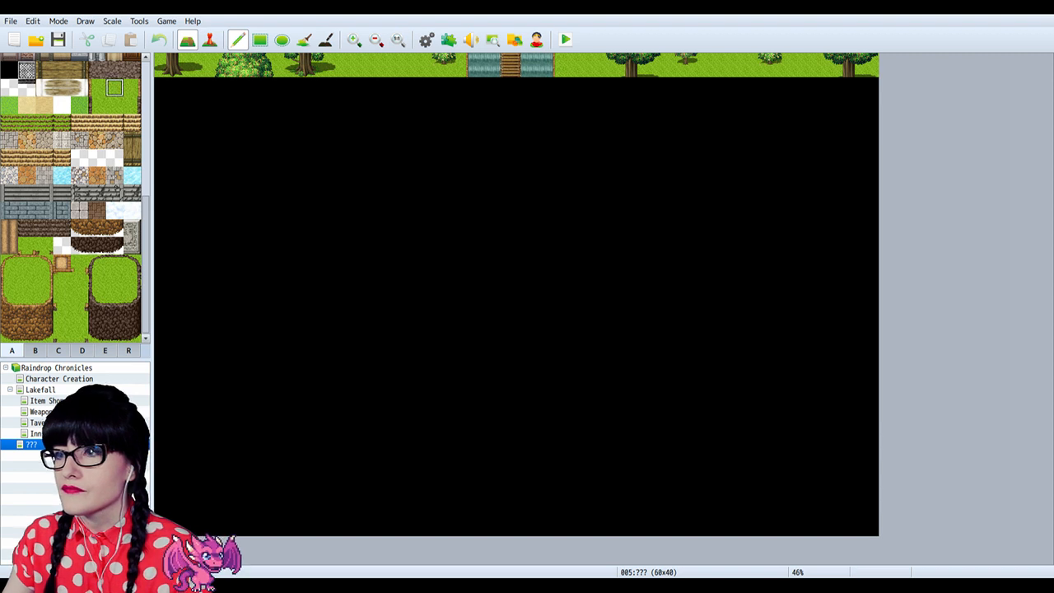
click(115, 281)
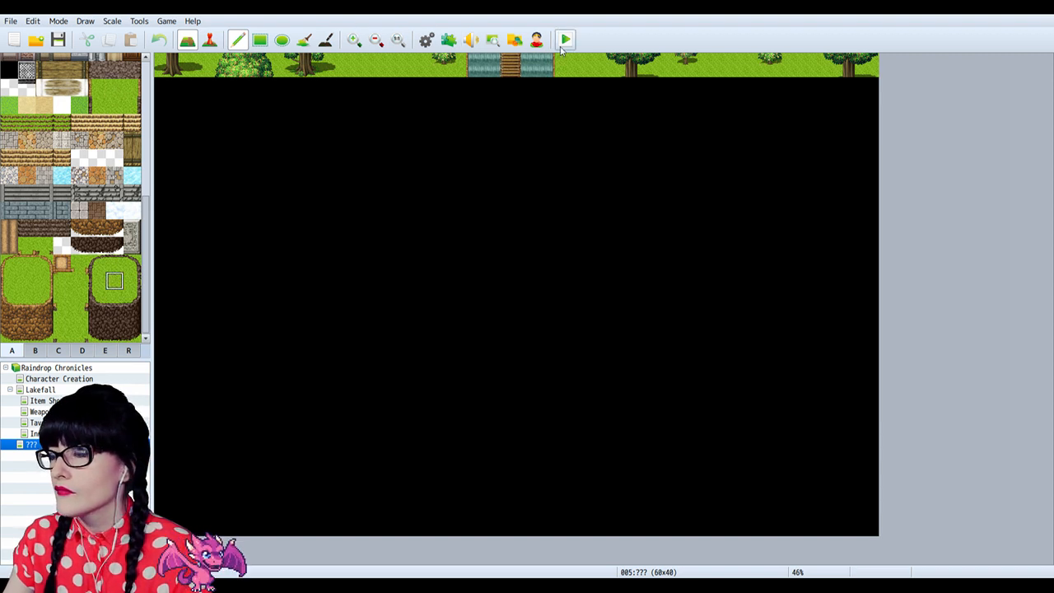
click(260, 39)
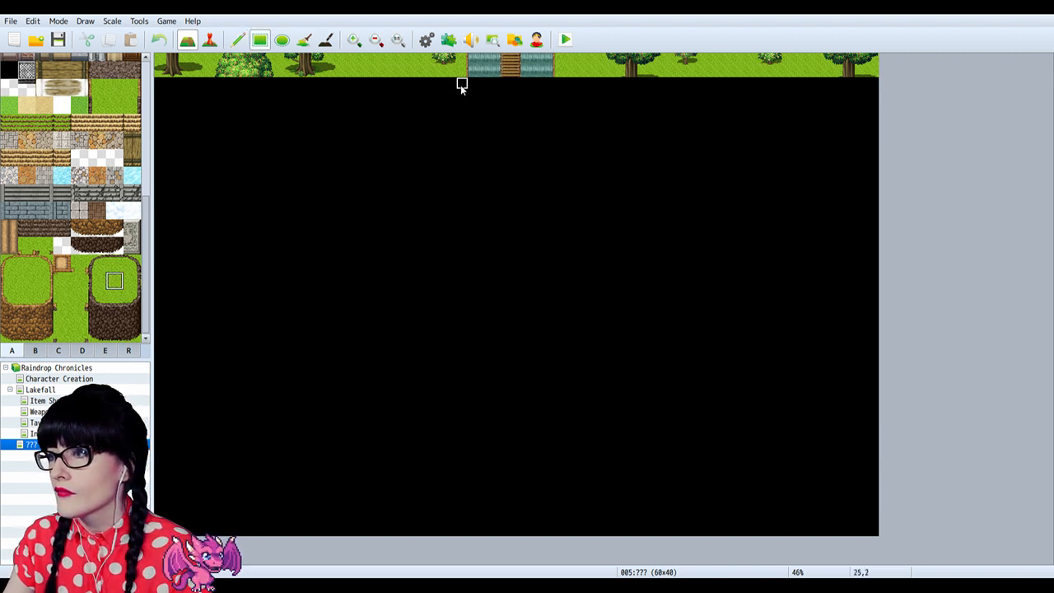
mouse_move(459, 82)
mouse_down()
mouse_move(235, 153)
mouse_move(158, 155)
mouse_move(153, 107)
mouse_move(150, 134)
mouse_up()
drag(558, 127, 872, 91)
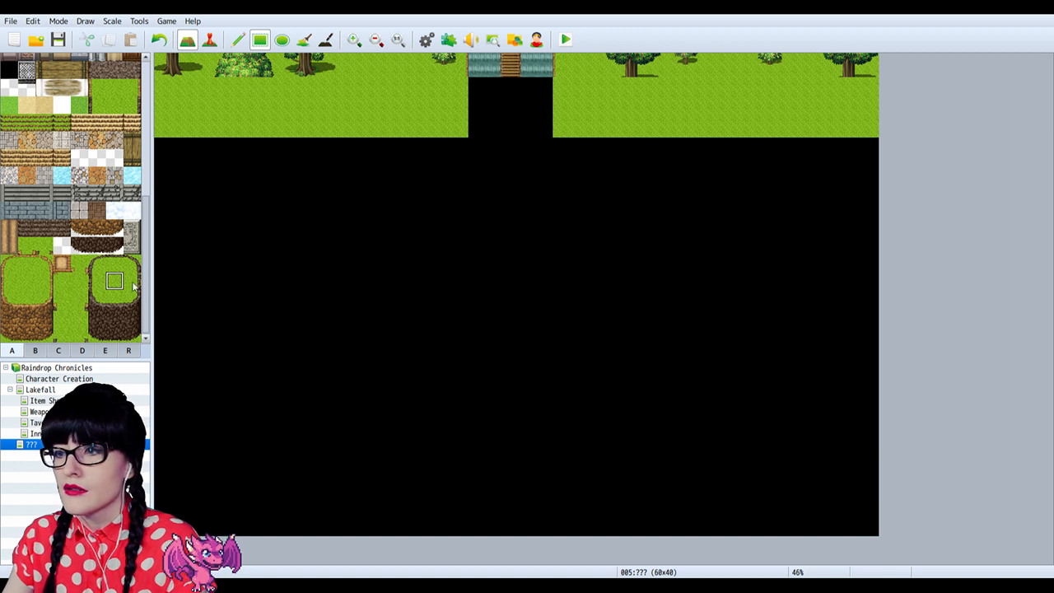
Step: Fill the black gap between the two grass areas below the bridge with a block of waterfall tiles, seven wide and five high
click(38, 287)
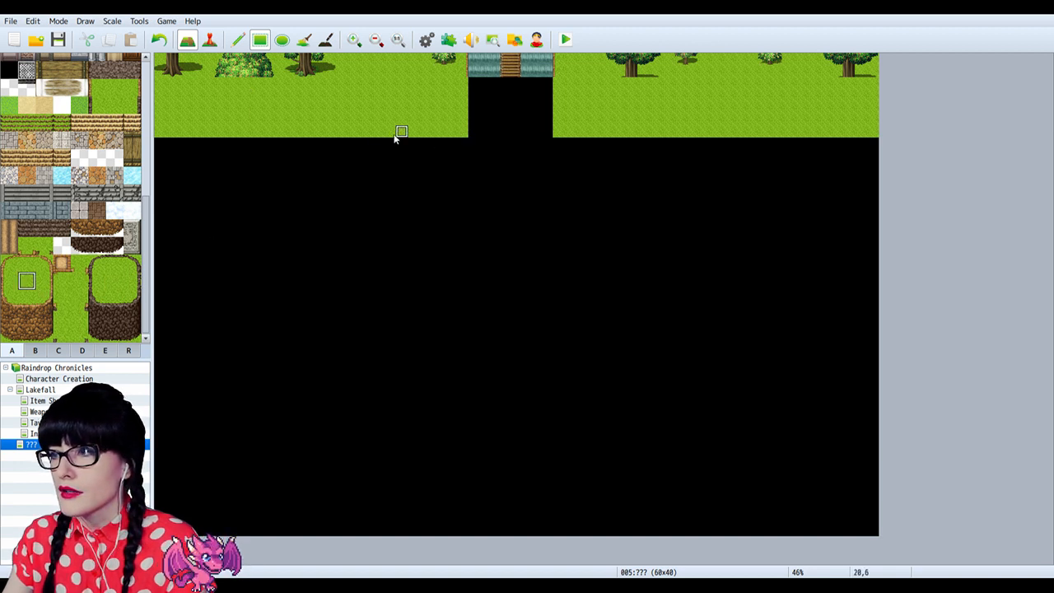
click(113, 287)
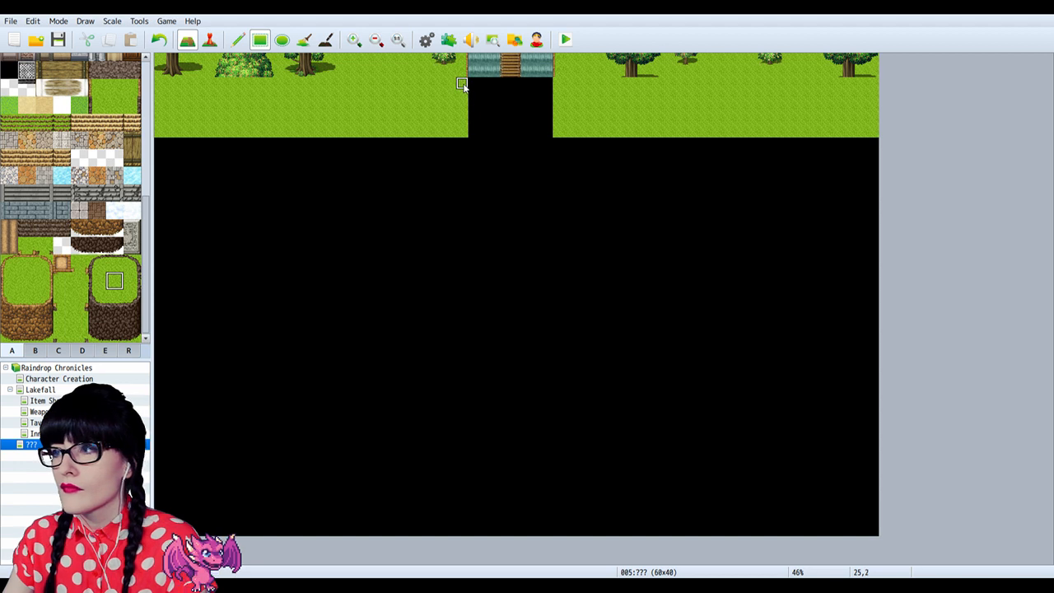
scroll(83, 177, down, 10)
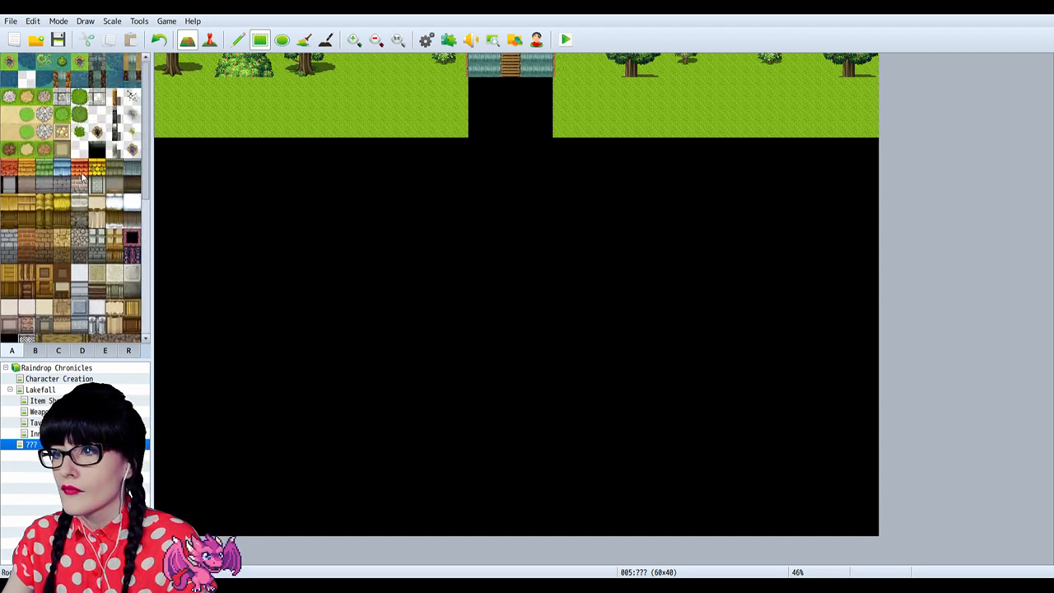
click(62, 79)
mouse_move(475, 81)
mouse_down()
mouse_move(501, 122)
mouse_move(542, 134)
mouse_up()
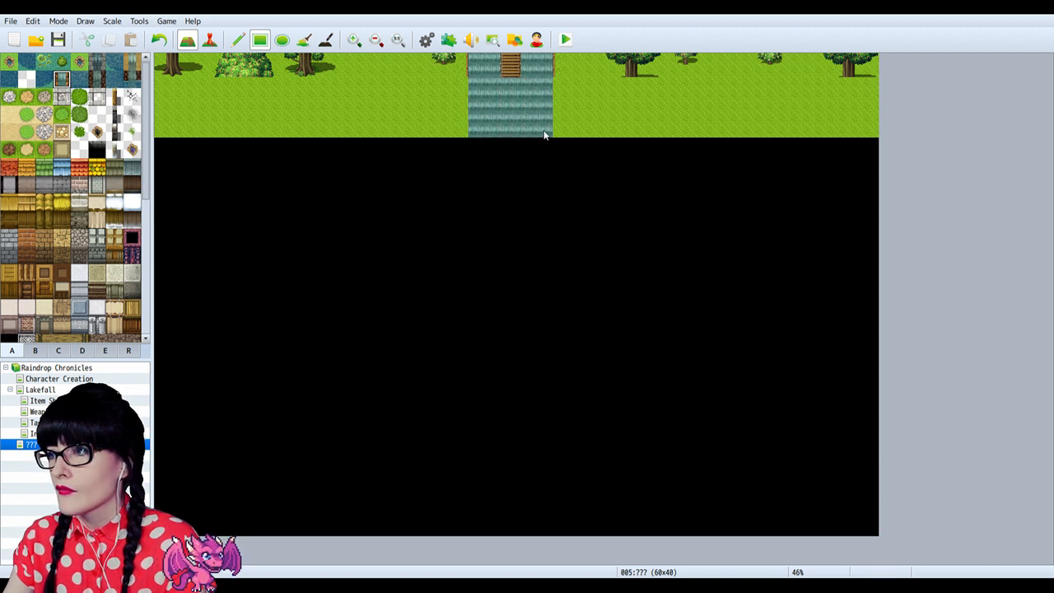
Step: Place brown cliff bottom-corner tiles on both banks of the river, one row below the end of the bridge
click(354, 39)
click(354, 39)
scroll(504, 184, up, 3)
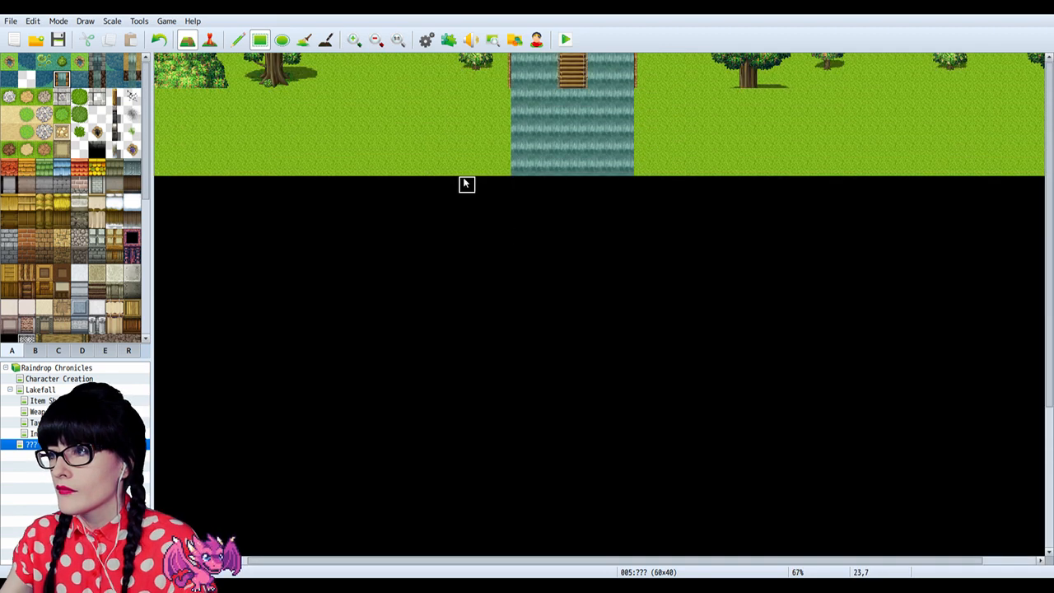
scroll(80, 253, down, 5)
scroll(80, 253, down, 5)
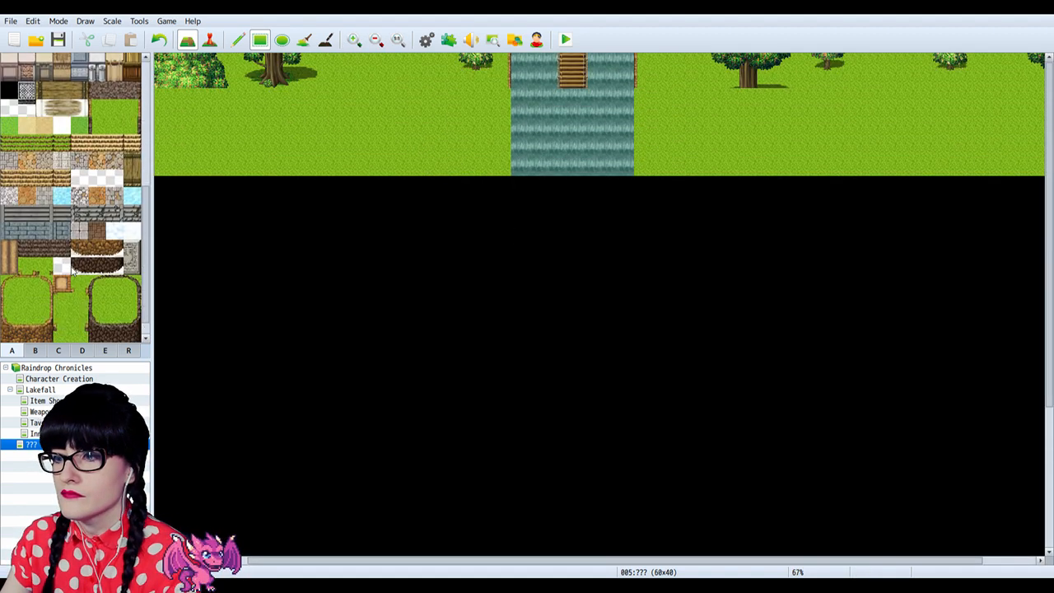
click(44, 307)
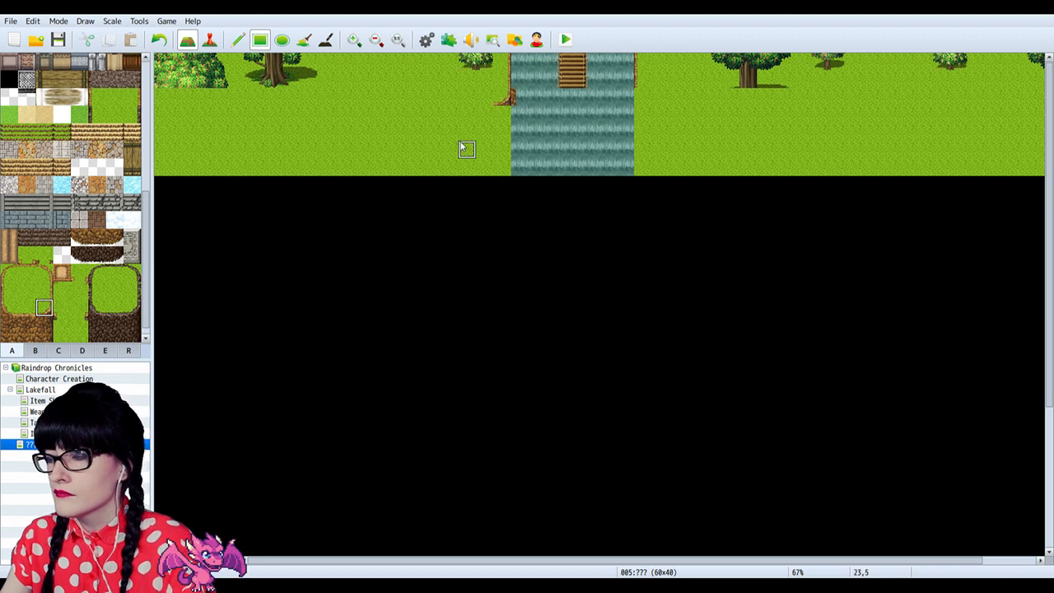
click(153, 41)
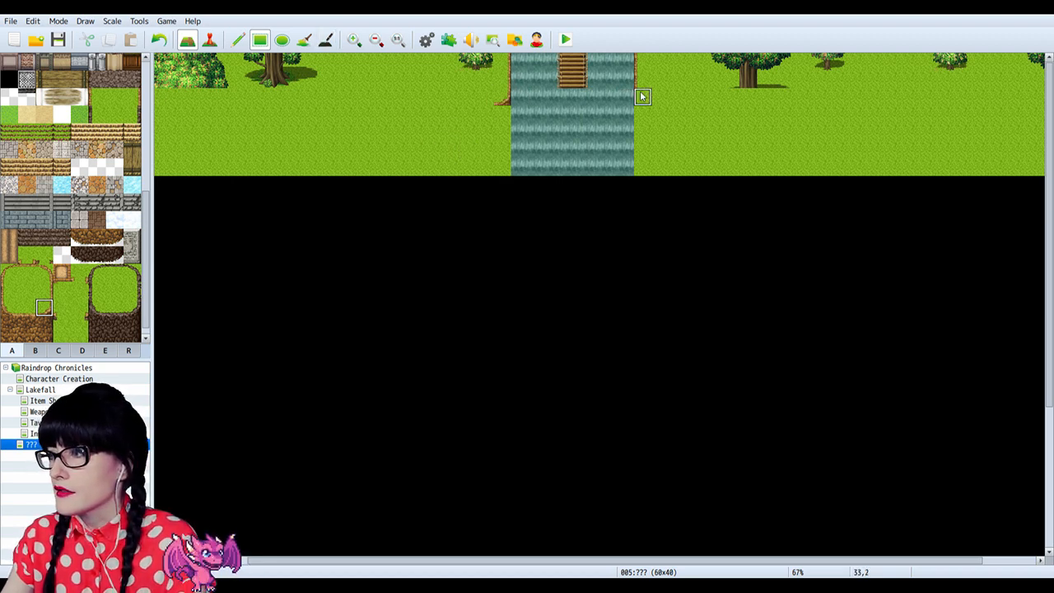
click(7, 310)
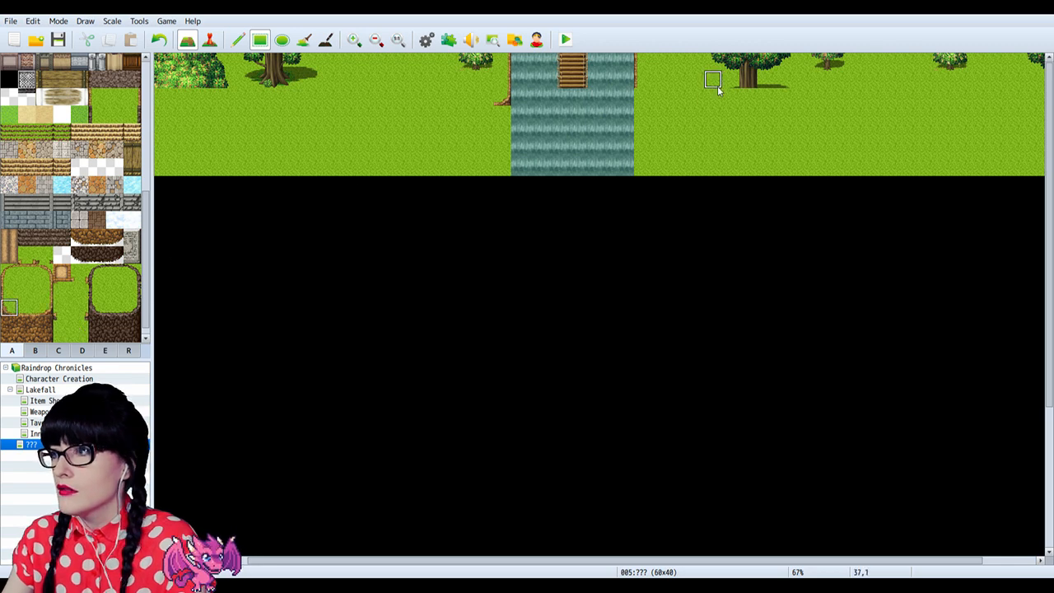
click(642, 100)
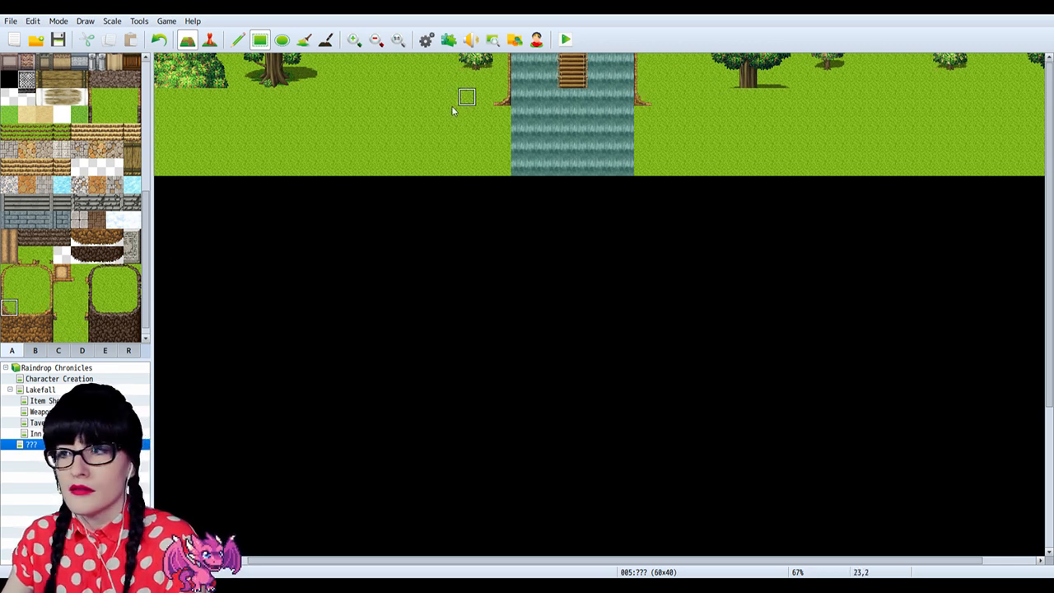
Step: Continue the cliff's lower edge westward from the left bank's corner, and fill four rows of brown cliff wall below it, twelve tiles wide
click(31, 312)
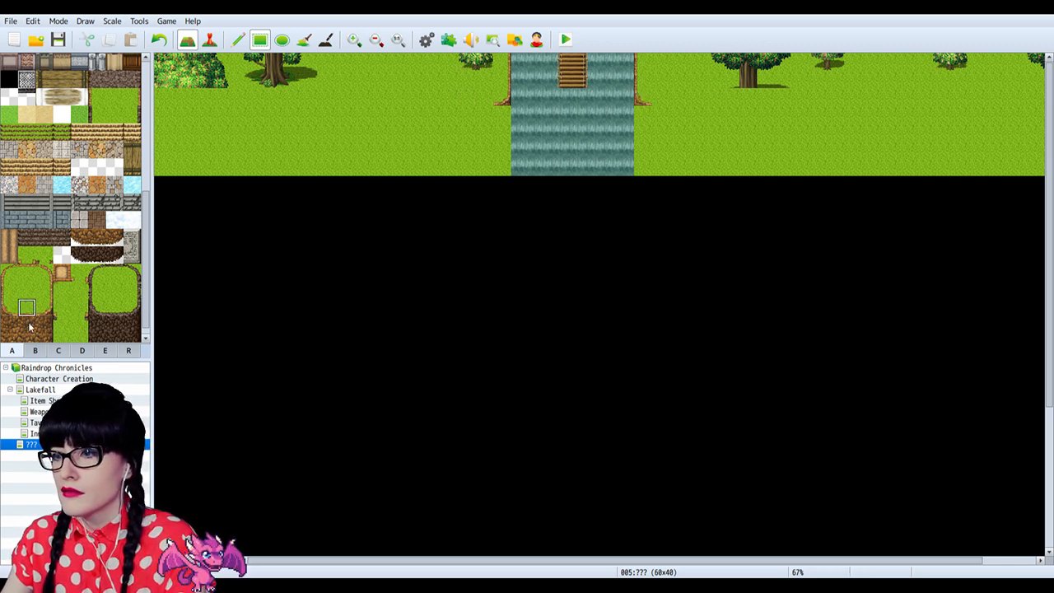
drag(486, 101, 301, 104)
click(27, 325)
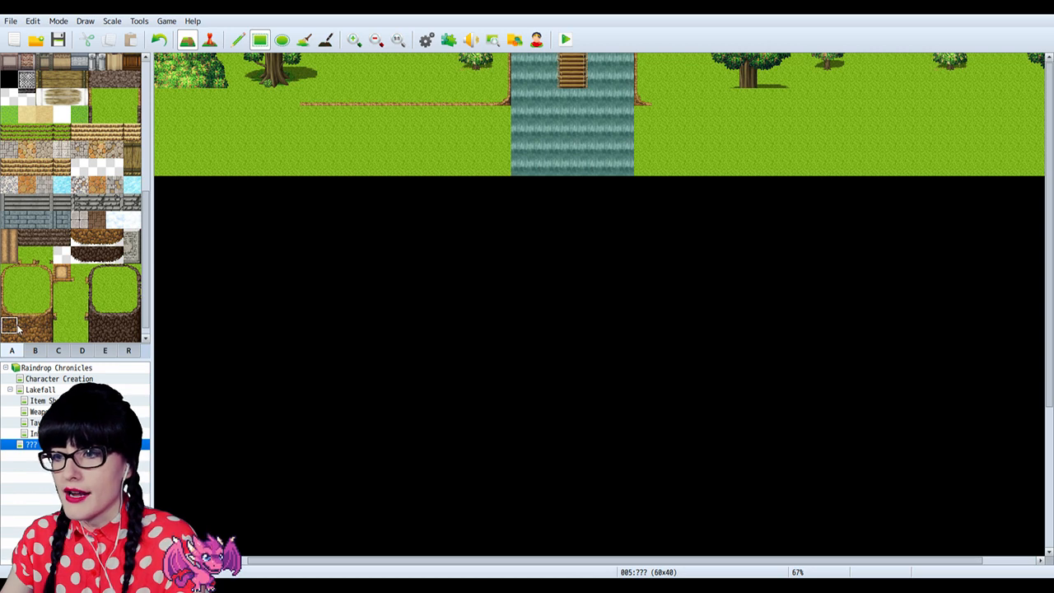
drag(503, 114, 328, 146)
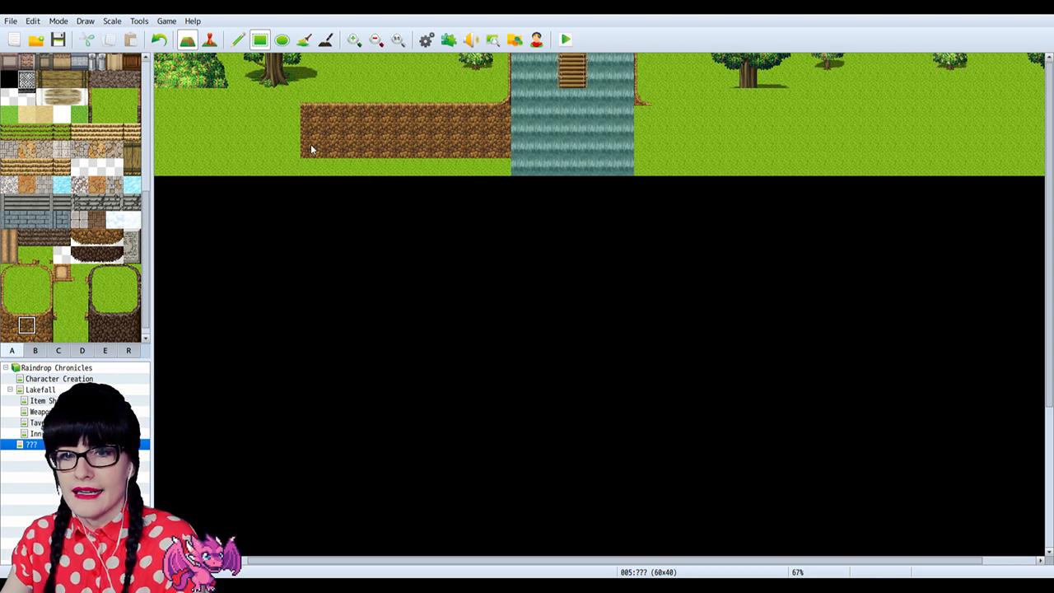
drag(309, 157, 310, 162)
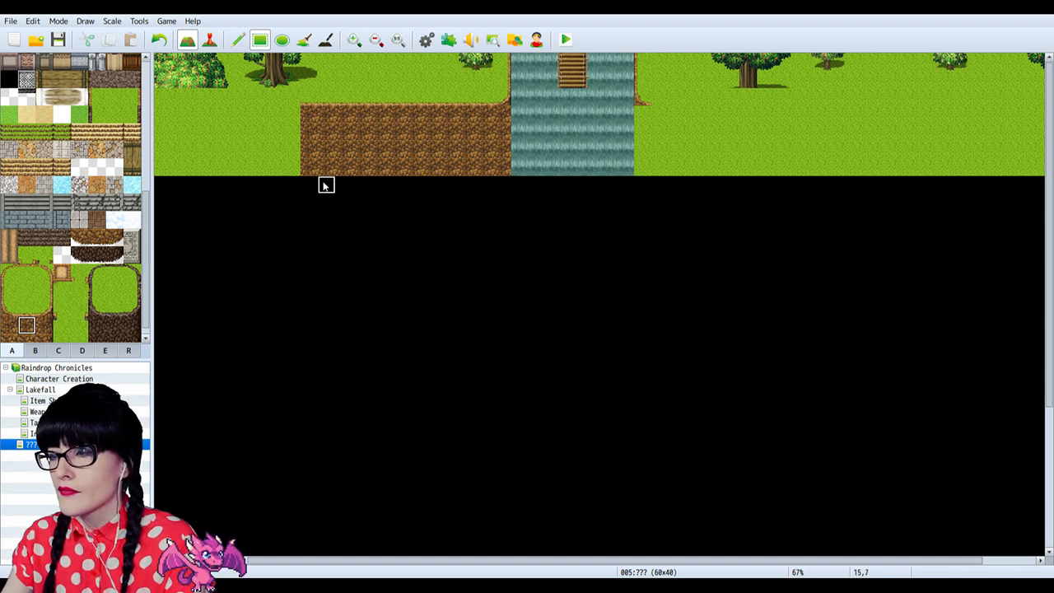
Step: Flood-fill the remaining black area of the ??? map with plain grass from the dark cliff tiles
click(115, 290)
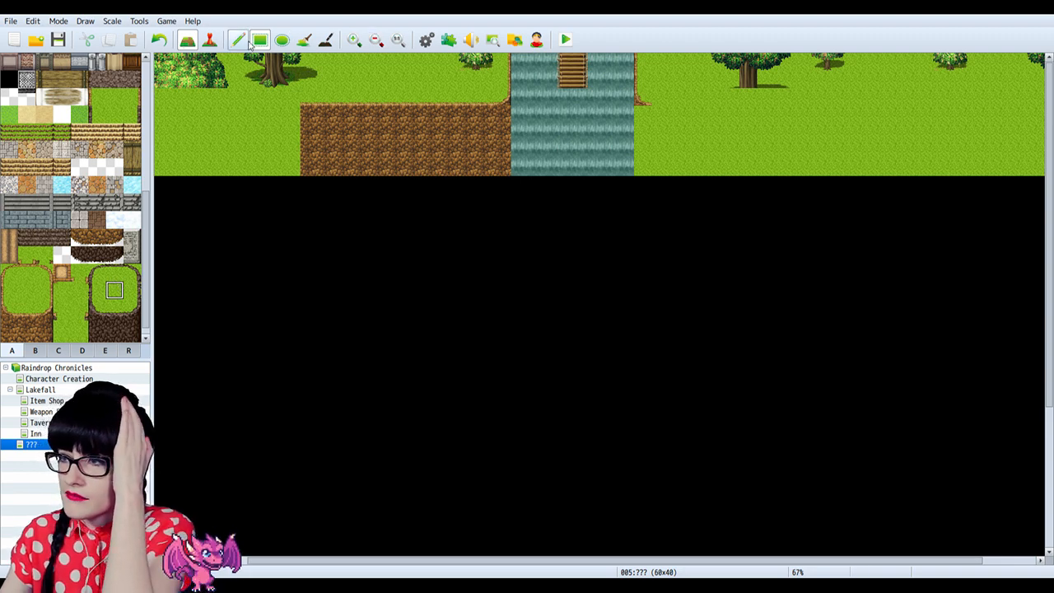
click(304, 38)
click(378, 275)
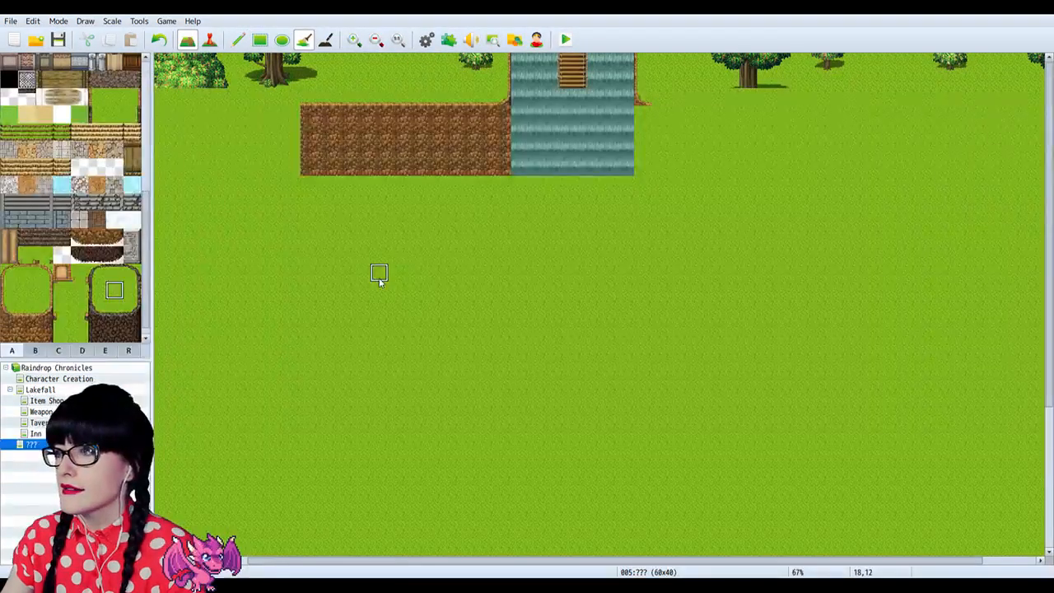
Step: Extend the waterfall nine more rows down into the grass, keeping it seven tiles wide, with the rectangle tool
scroll(66, 189, up, 5)
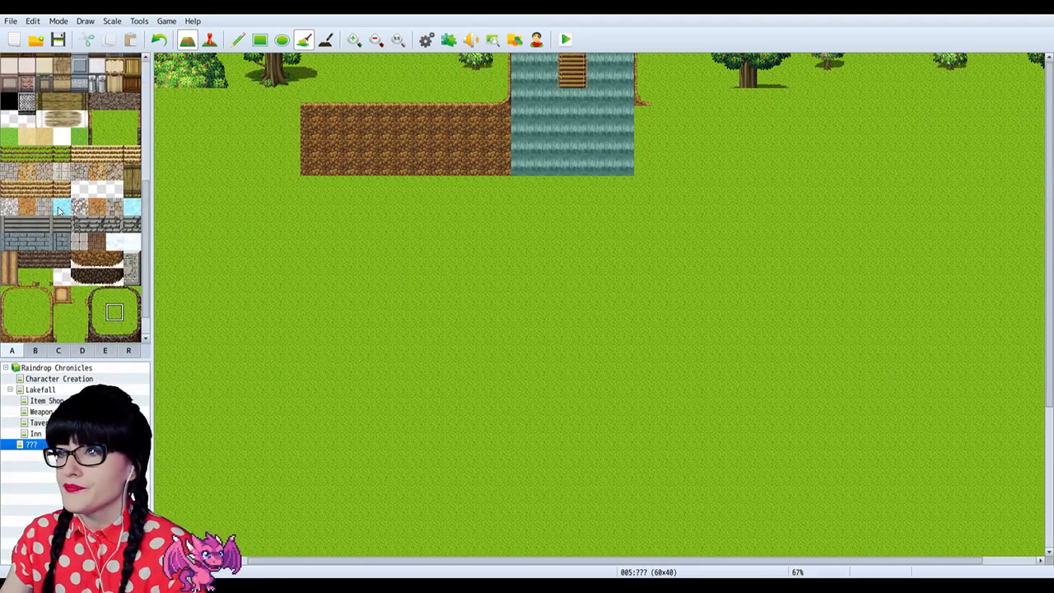
click(65, 78)
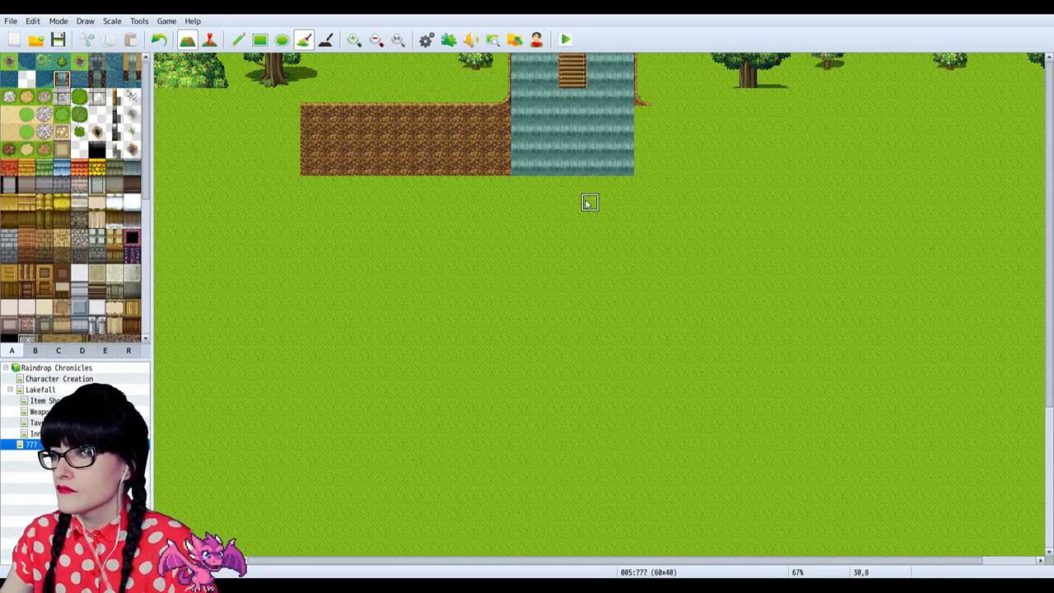
click(520, 186)
key(ctrl+z)
click(260, 40)
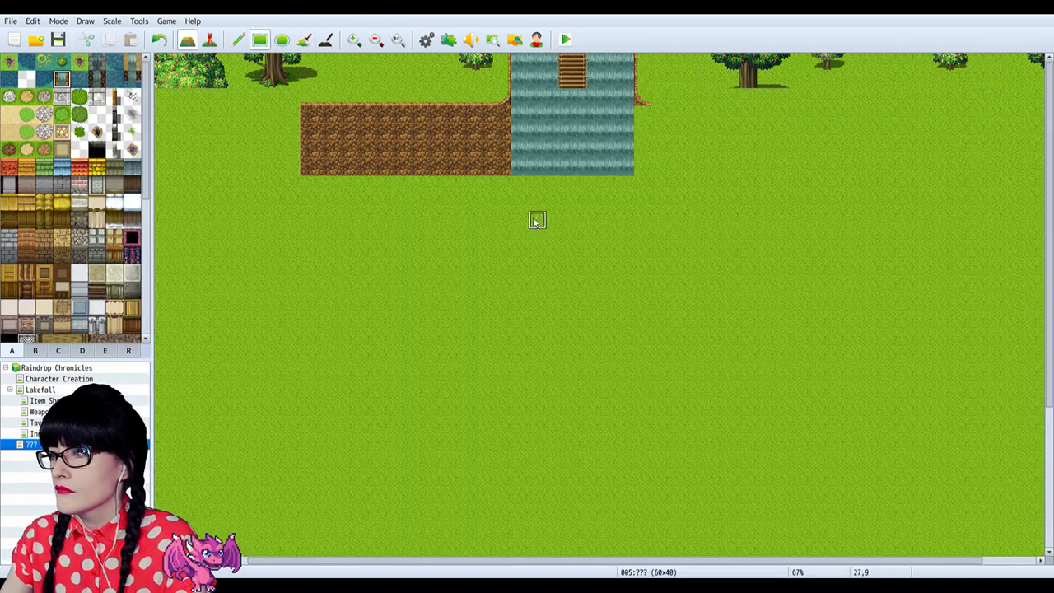
drag(517, 184, 622, 328)
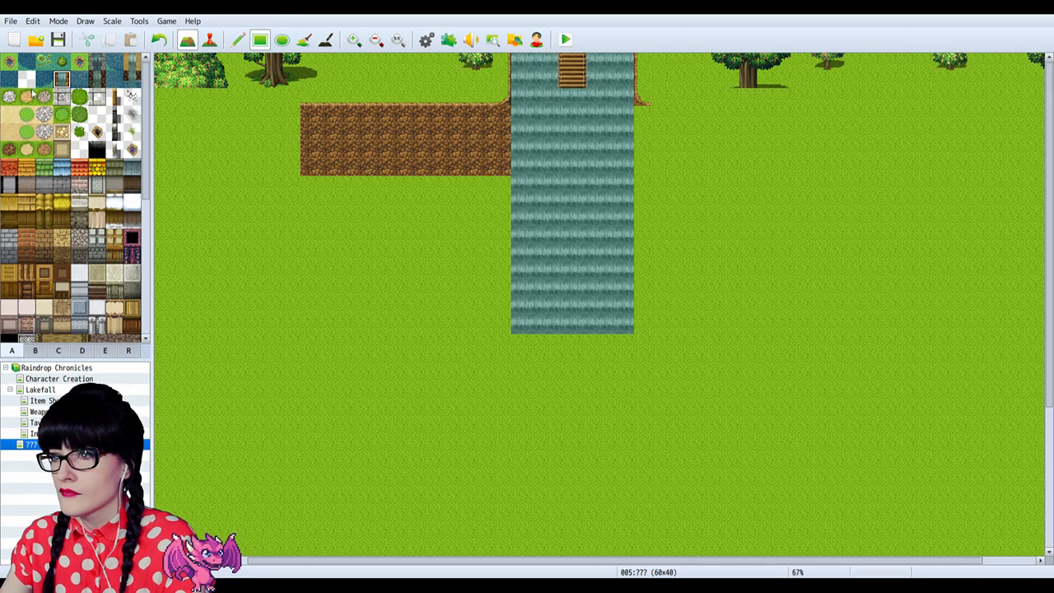
Step: Extend the brown cliff wall down to the waterfall's lower end and out to the map's edges on both sides of the river
scroll(66, 206, down, 10)
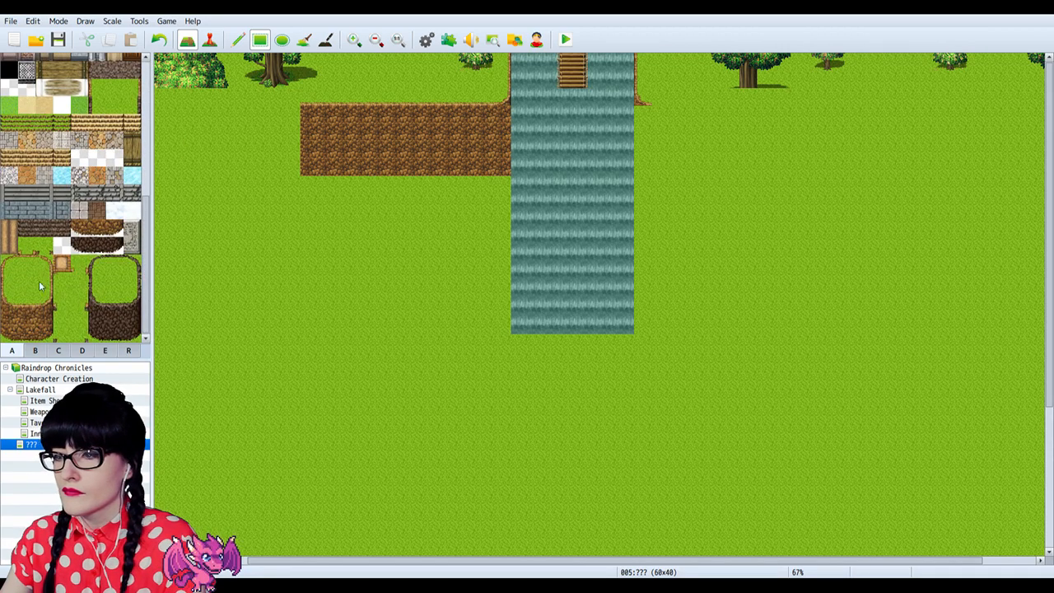
click(26, 316)
drag(502, 185, 306, 325)
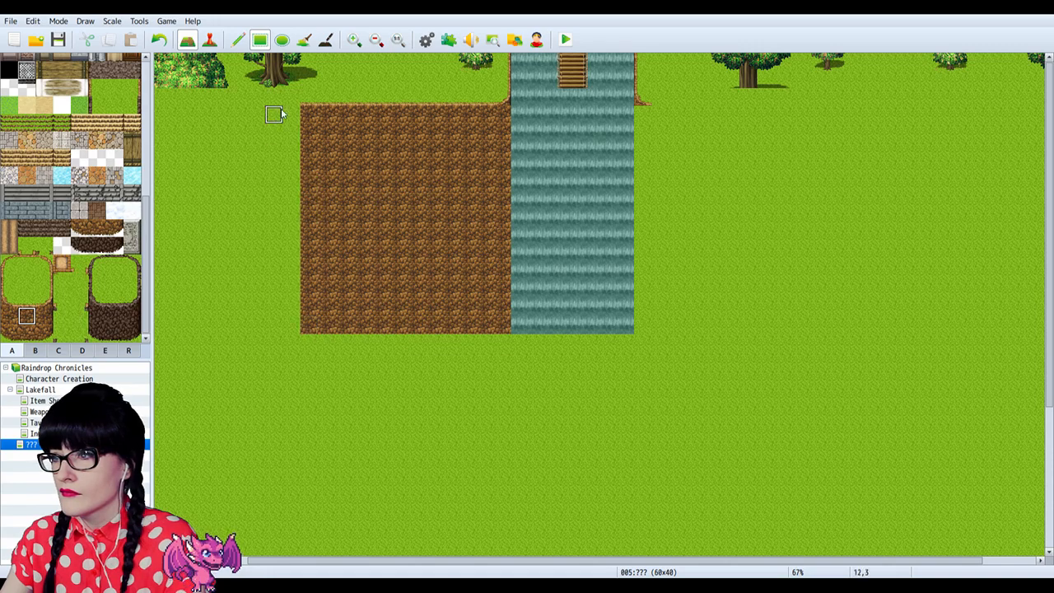
click(375, 41)
click(376, 40)
click(376, 41)
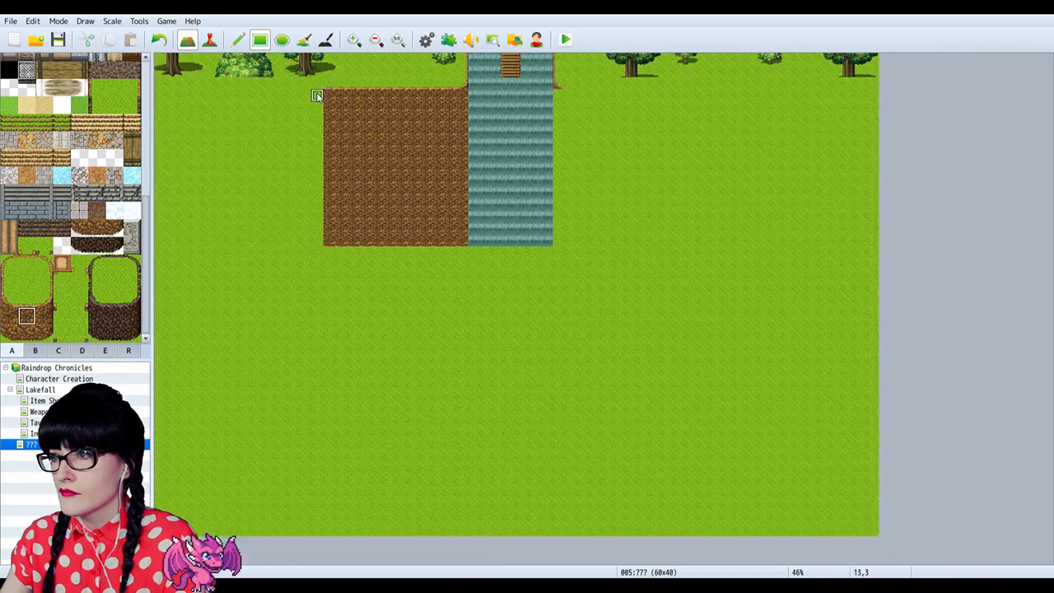
drag(320, 93, 122, 250)
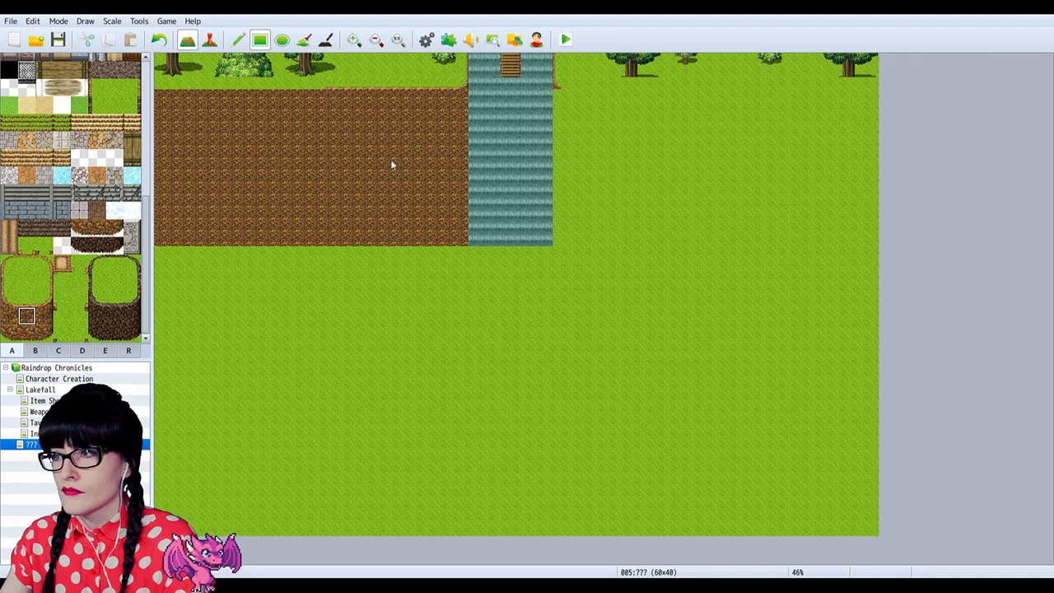
drag(558, 97, 875, 238)
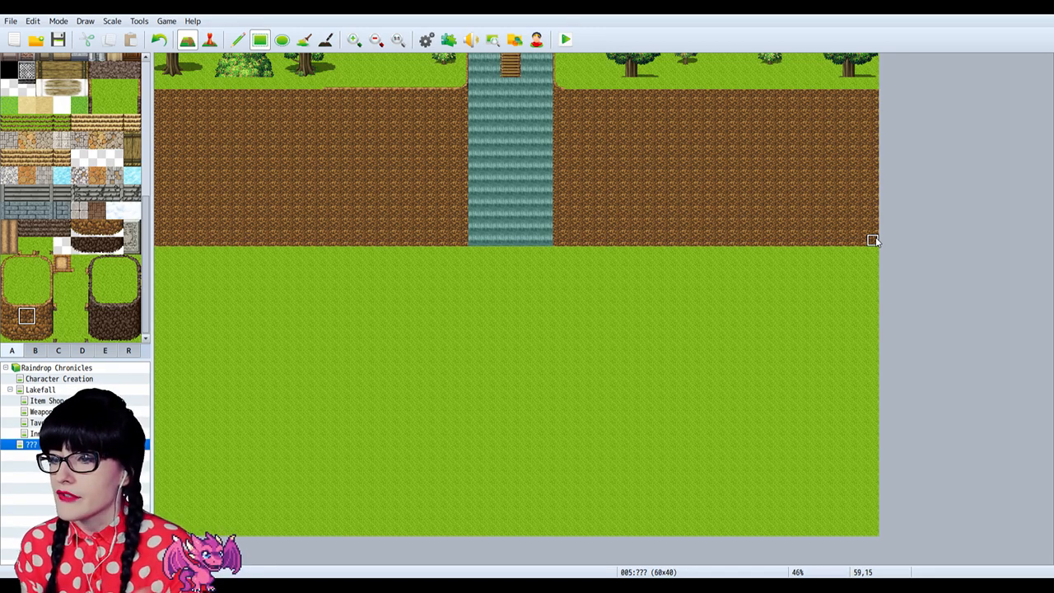
Step: Line the top of the cliff wall with the brown grass-edge tile, from both river corners out to the map's west and east edges
click(354, 39)
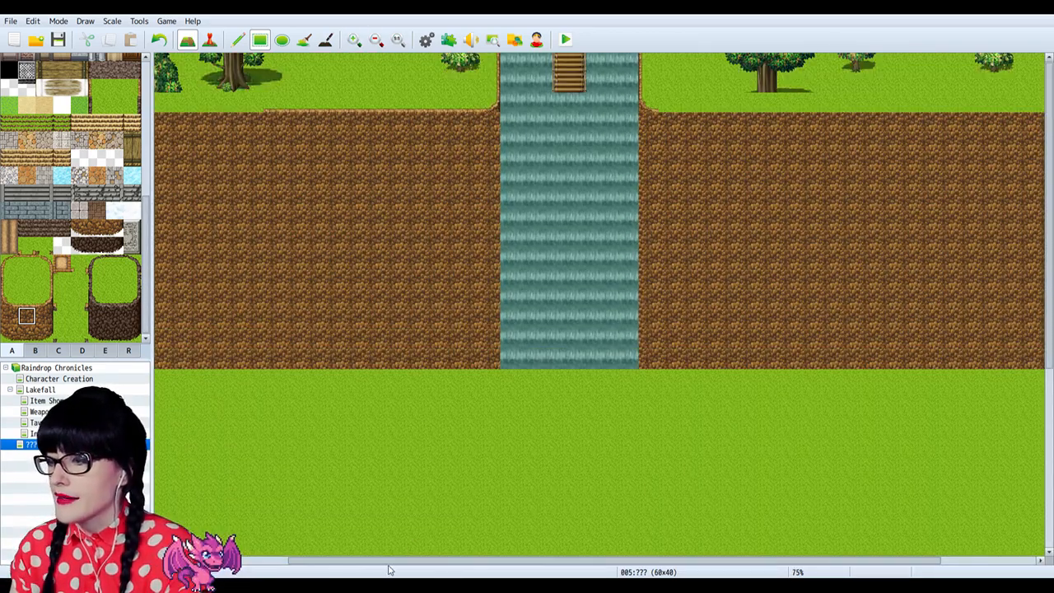
drag(381, 562, 255, 562)
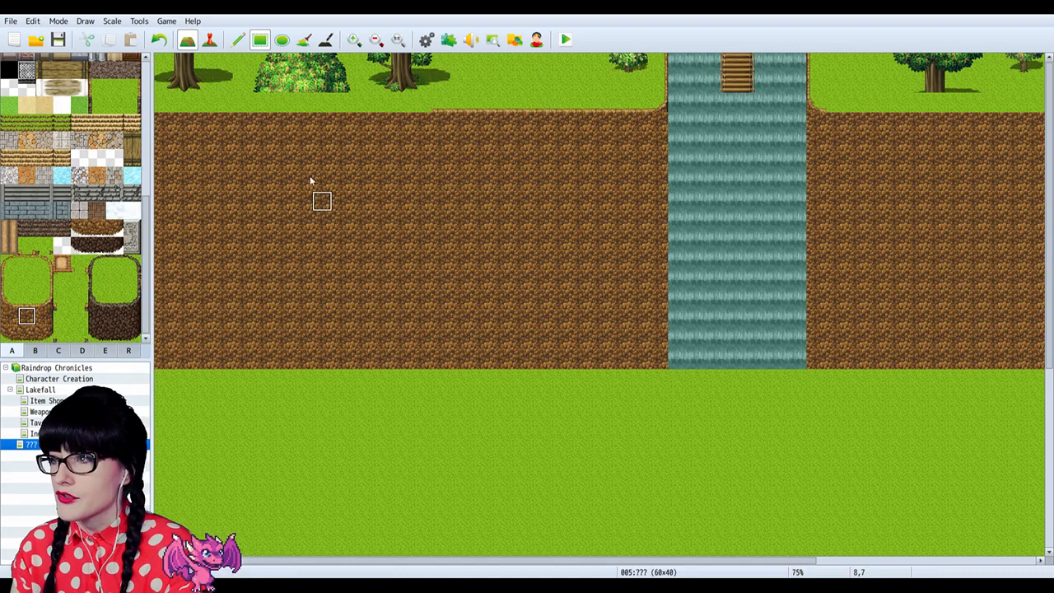
click(34, 297)
mouse_move(405, 101)
mouse_down()
mouse_move(420, 101)
mouse_move(195, 112)
mouse_up()
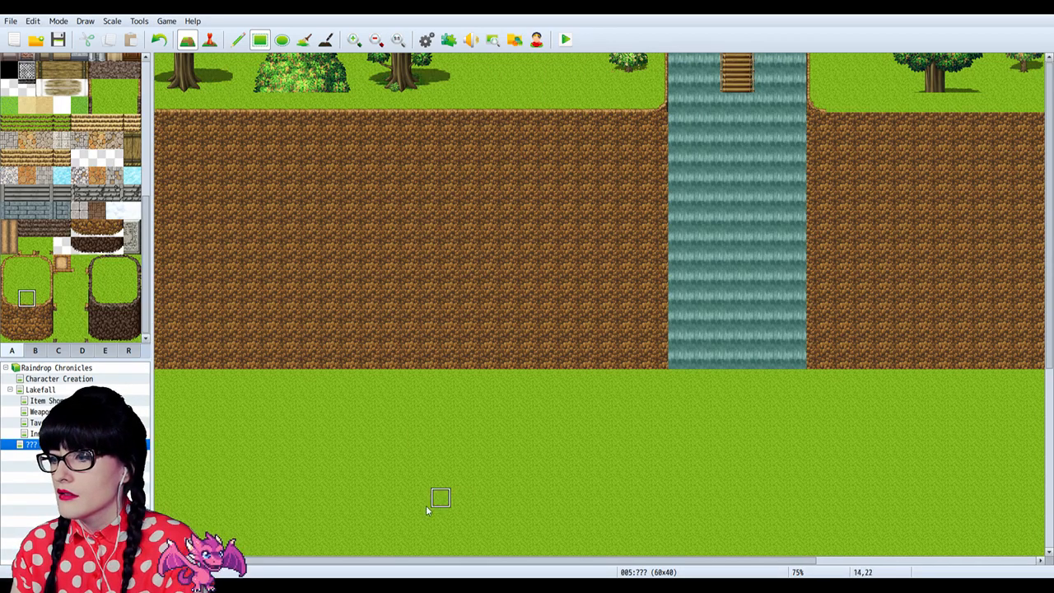
drag(431, 564, 716, 574)
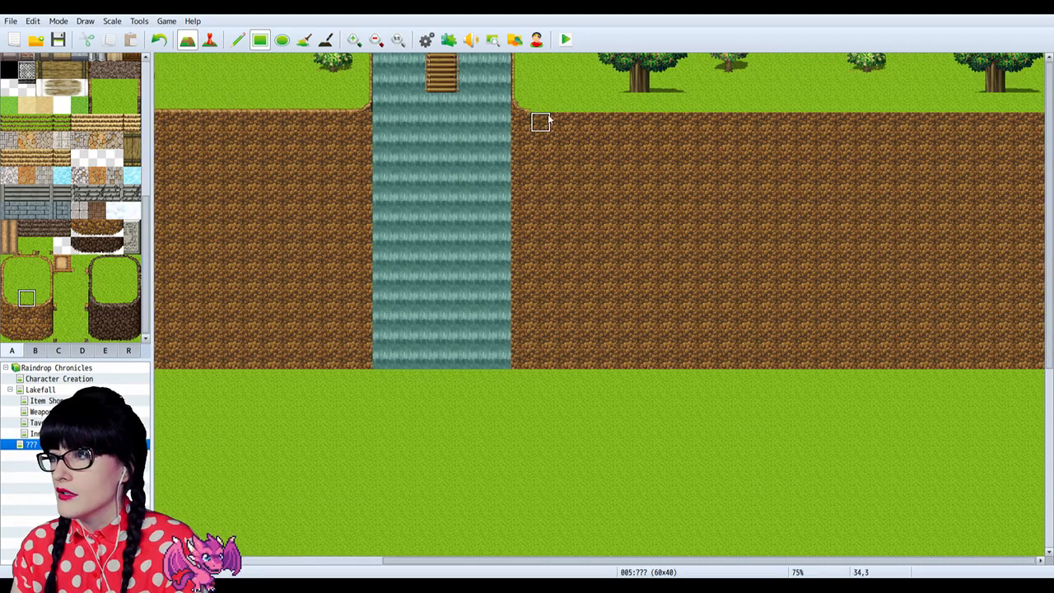
drag(548, 107, 933, 113)
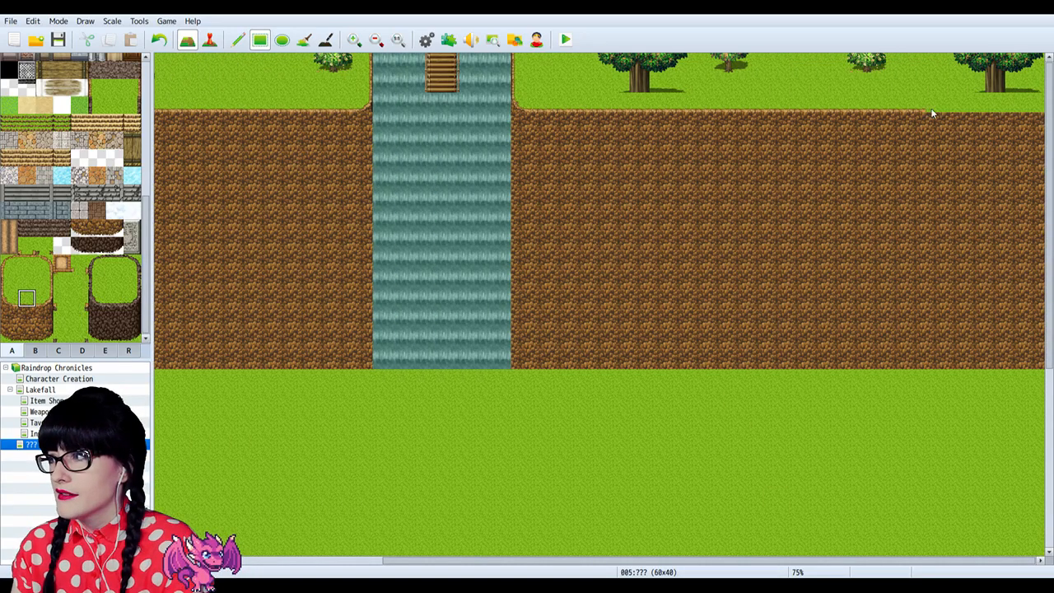
drag(1004, 109, 1045, 112)
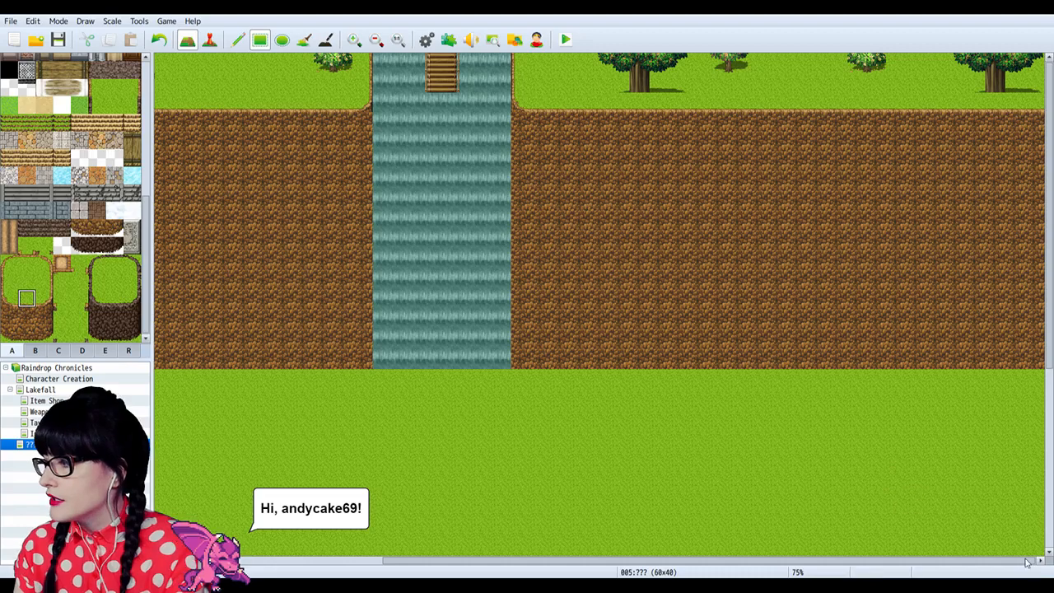
Step: Extend the three-tile-wide wooden bridge, with its planks and both side edges, straight down the waterfall to the cliff's foot
drag(1029, 563, 926, 567)
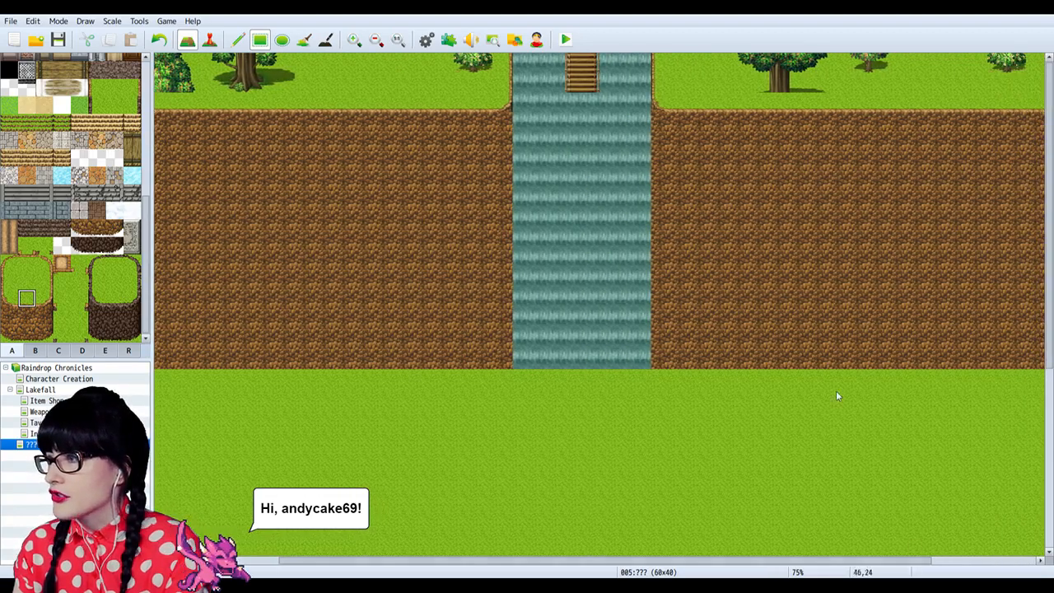
click(377, 40)
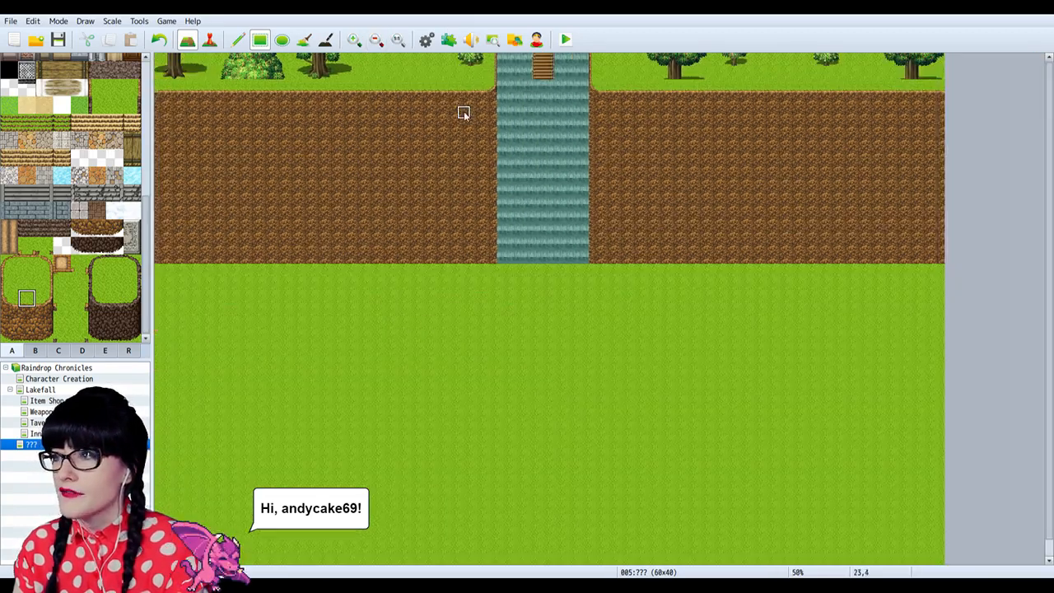
click(354, 40)
scroll(558, 104, up, 3)
scroll(93, 161, up, 5)
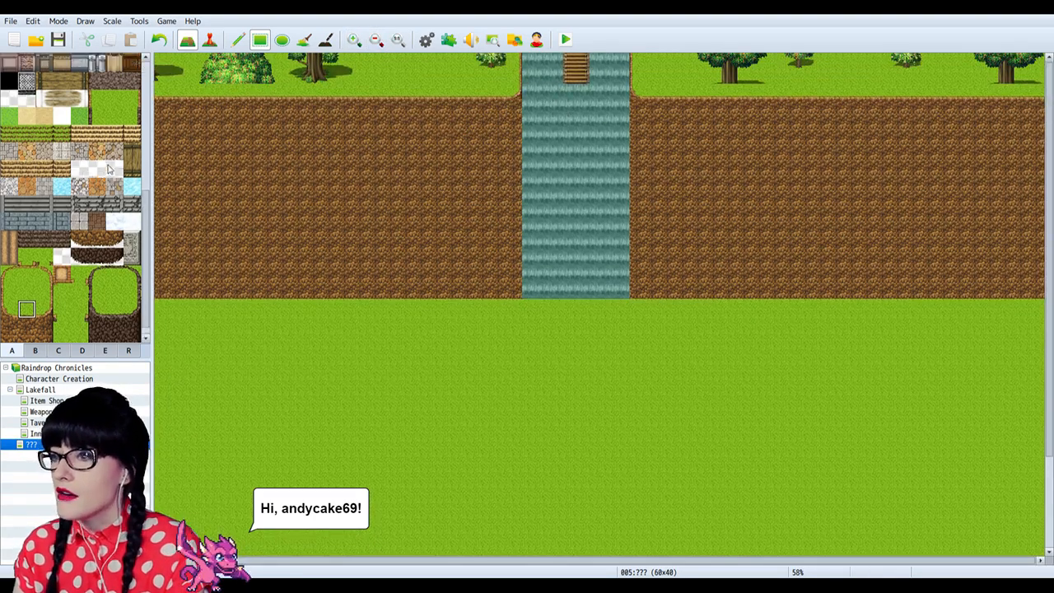
scroll(86, 157, up, 5)
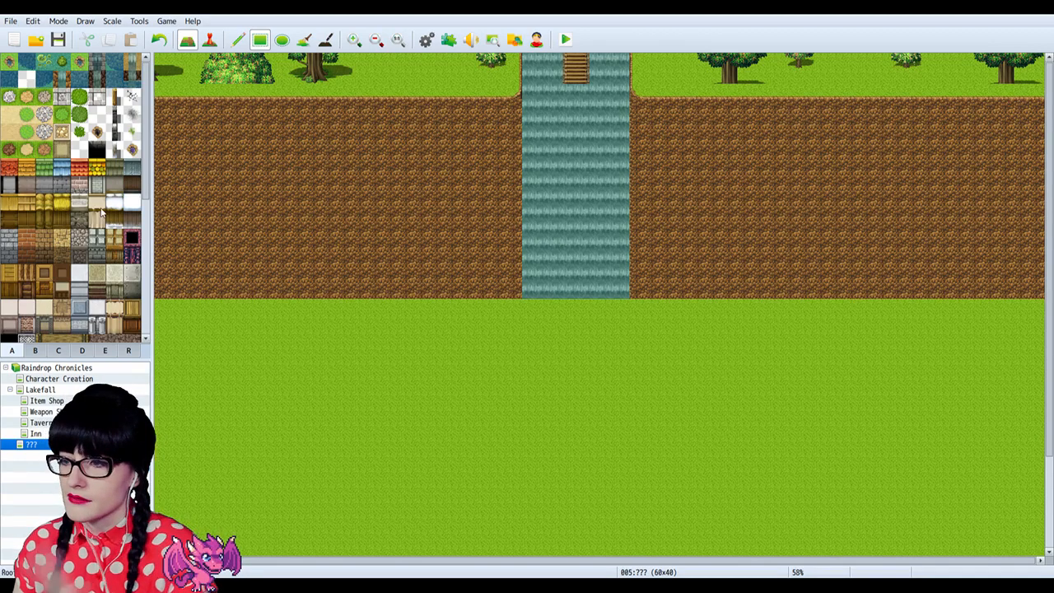
scroll(101, 213, down, 9)
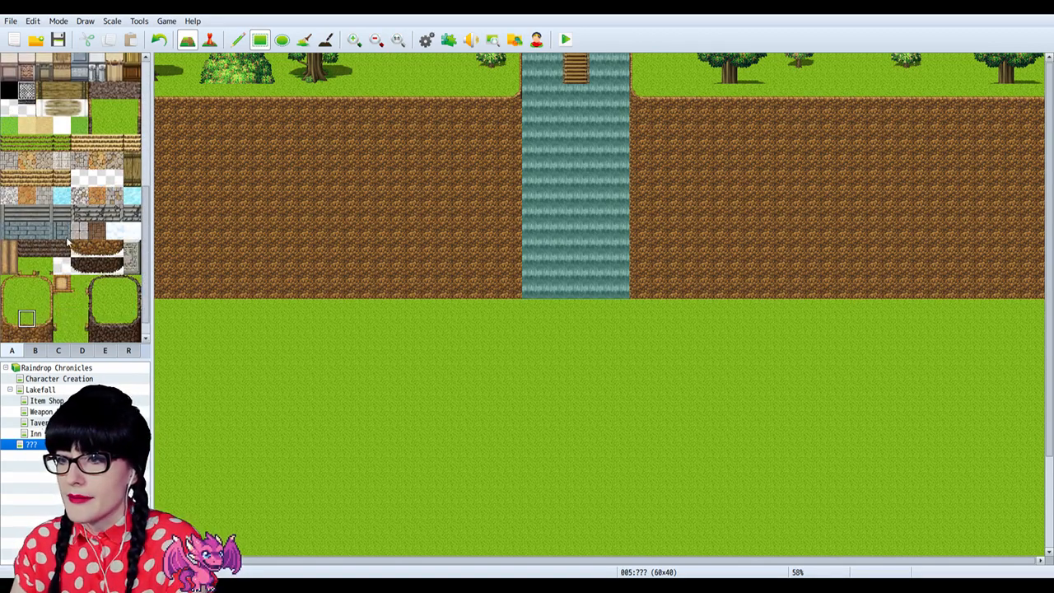
scroll(60, 253, down, 1)
click(35, 350)
click(58, 350)
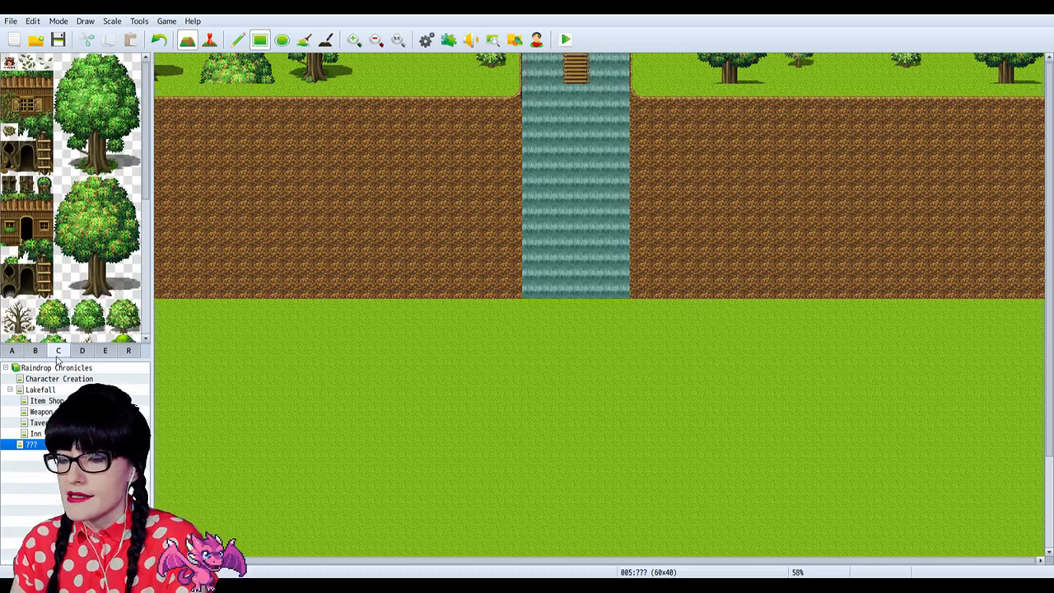
scroll(28, 321, down, 8)
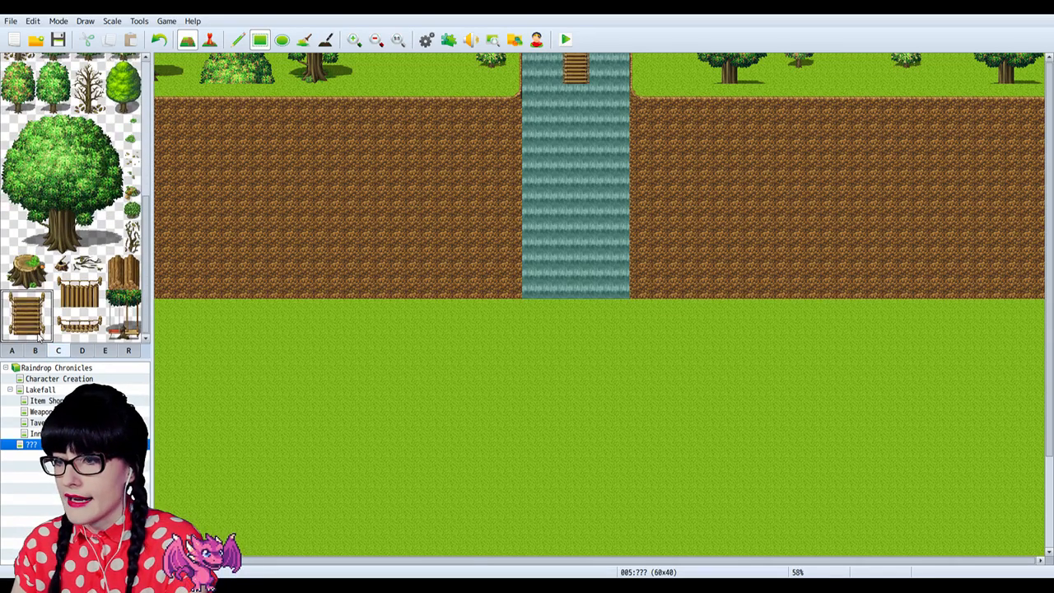
drag(23, 295, 30, 331)
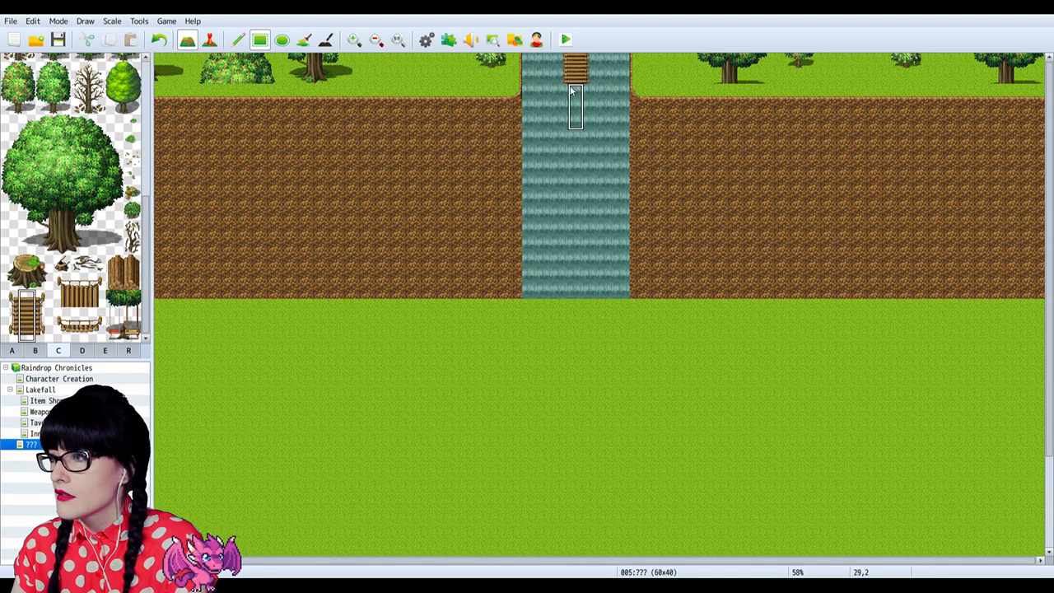
mouse_move(574, 82)
mouse_down()
mouse_move(577, 337)
mouse_move(583, 301)
mouse_up()
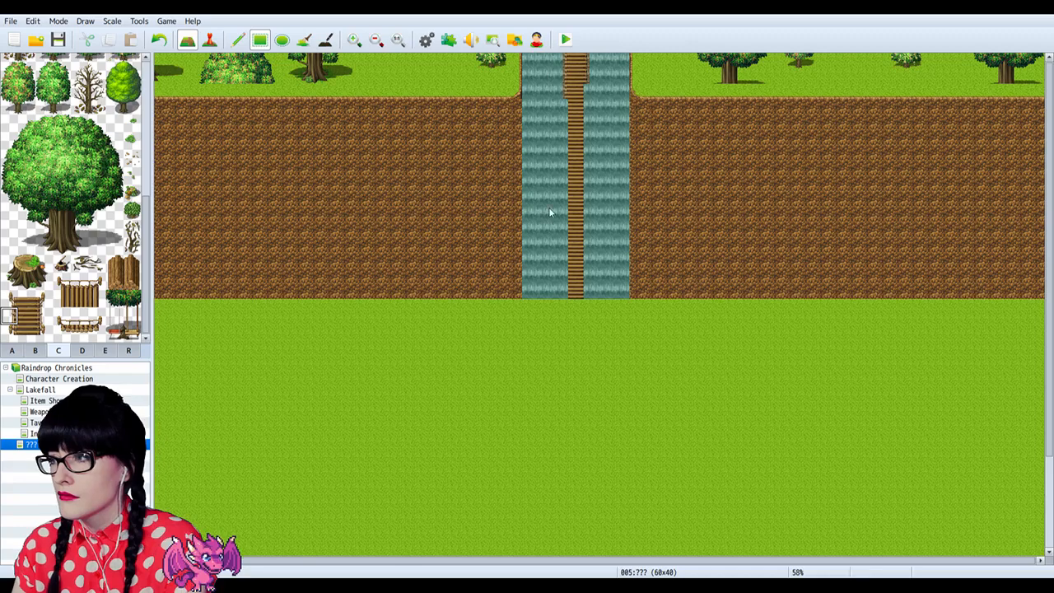
click(44, 316)
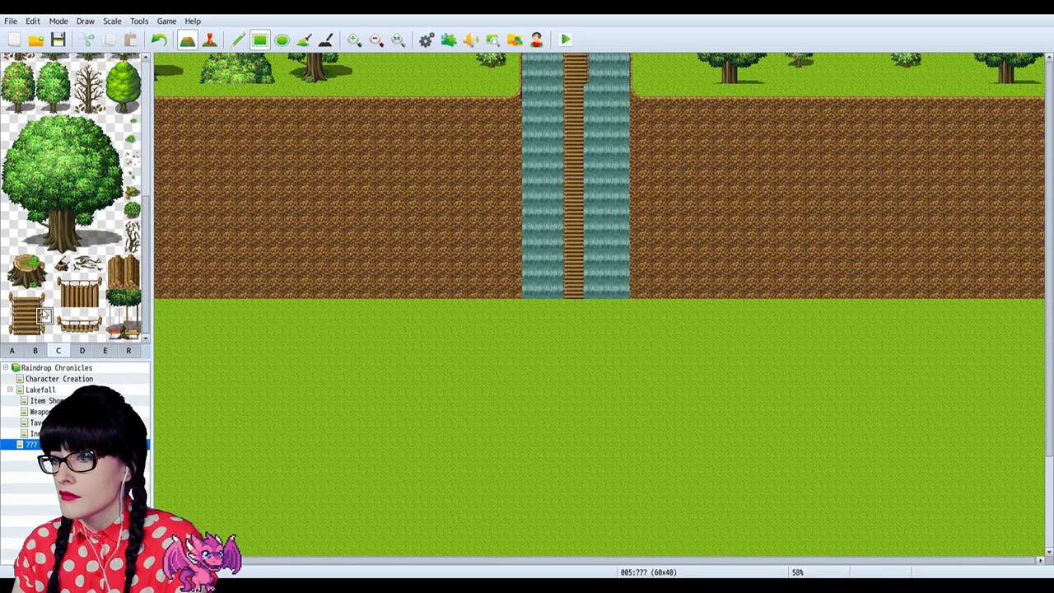
mouse_move(588, 87)
mouse_down()
mouse_move(598, 274)
mouse_move(589, 292)
mouse_up()
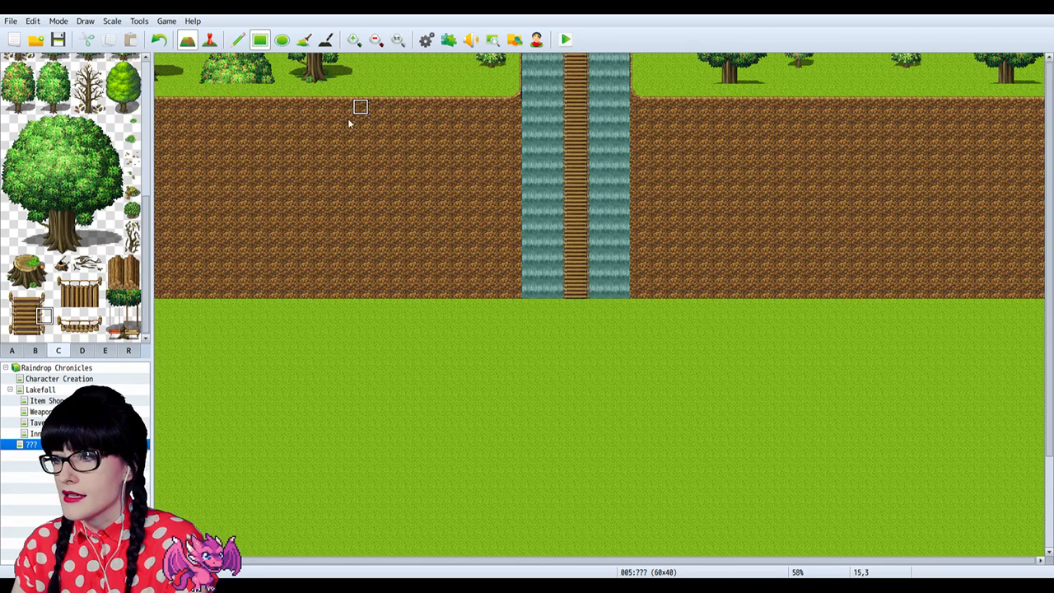
Step: Fill a five-row band of water directly below the cliff across the full width of the map
scroll(23, 164, up, 5)
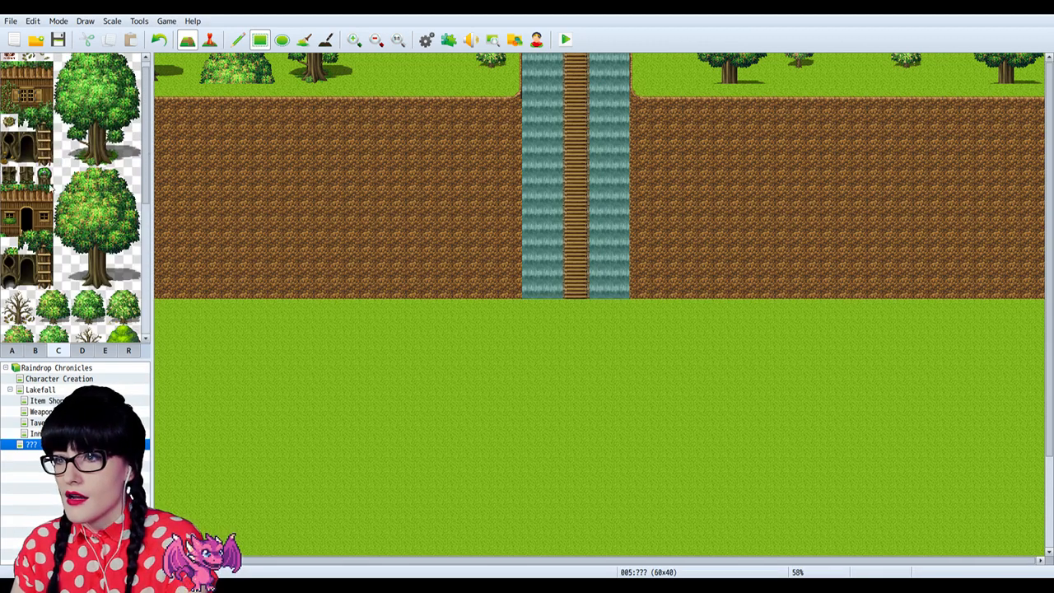
click(12, 352)
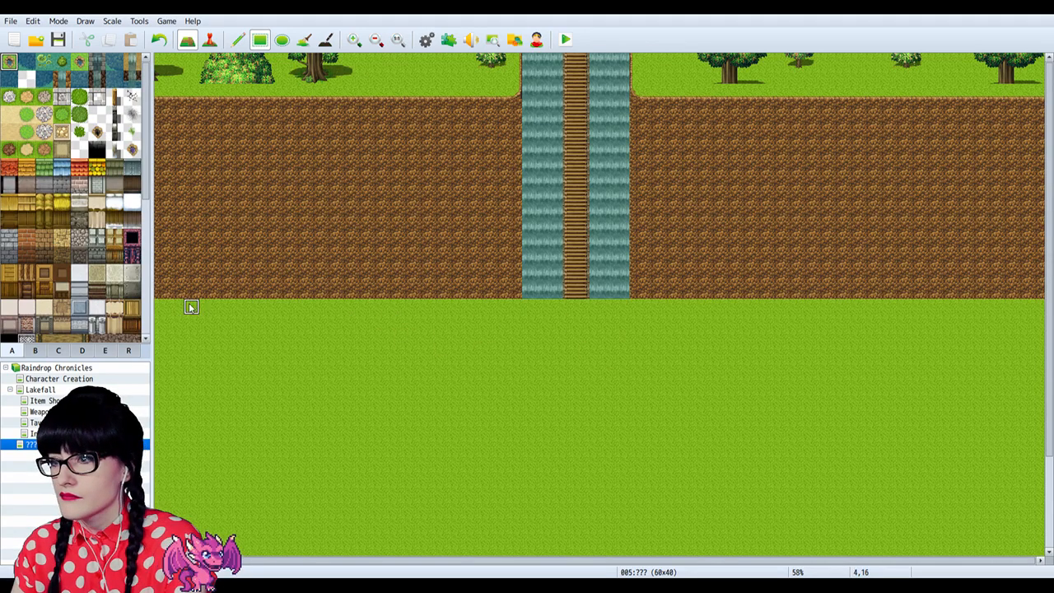
drag(164, 306, 892, 349)
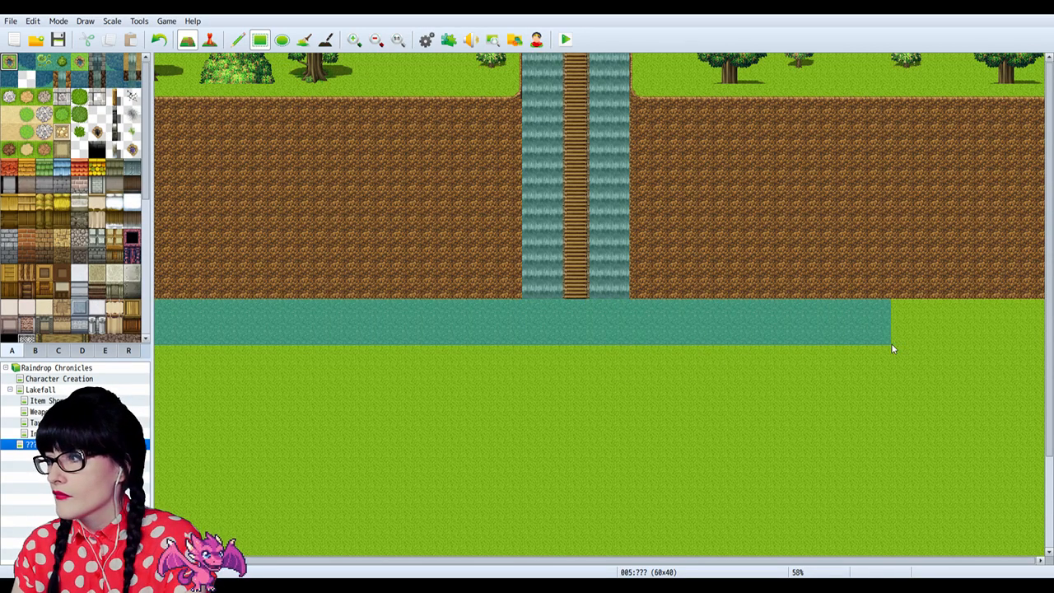
click(376, 39)
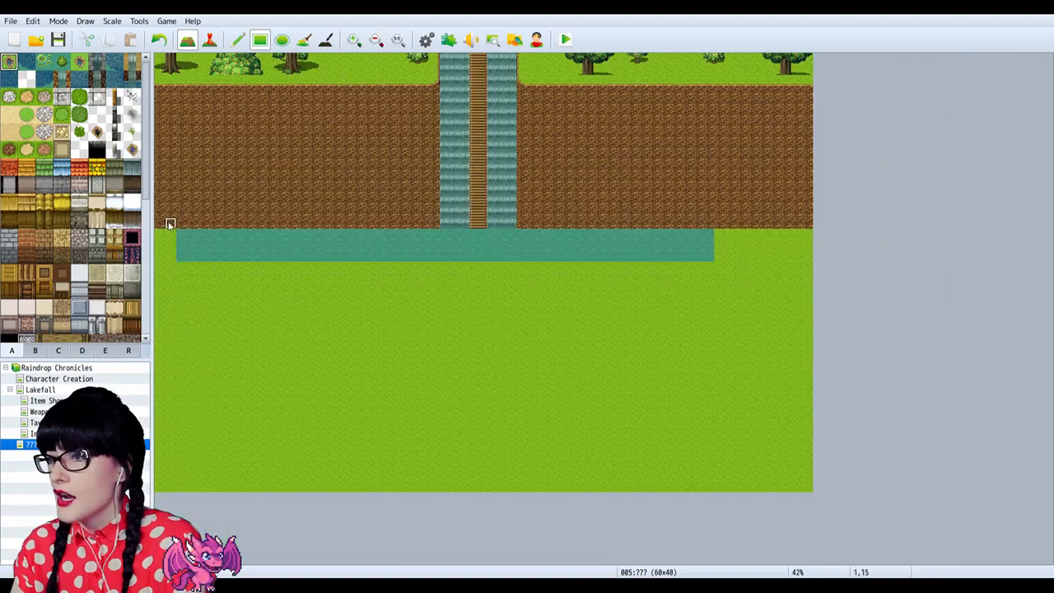
drag(158, 233, 824, 280)
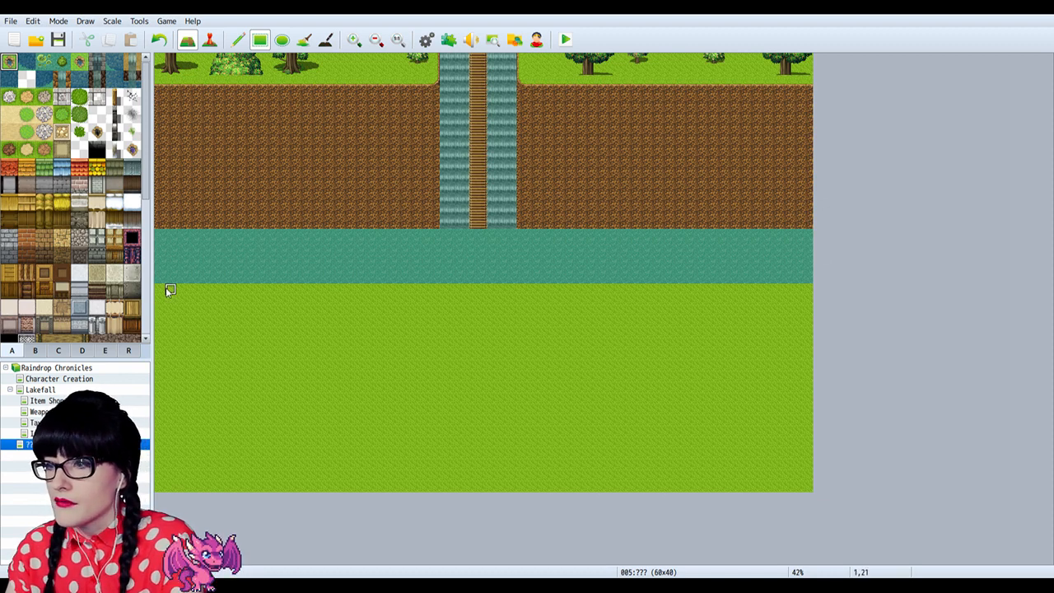
drag(161, 290, 880, 300)
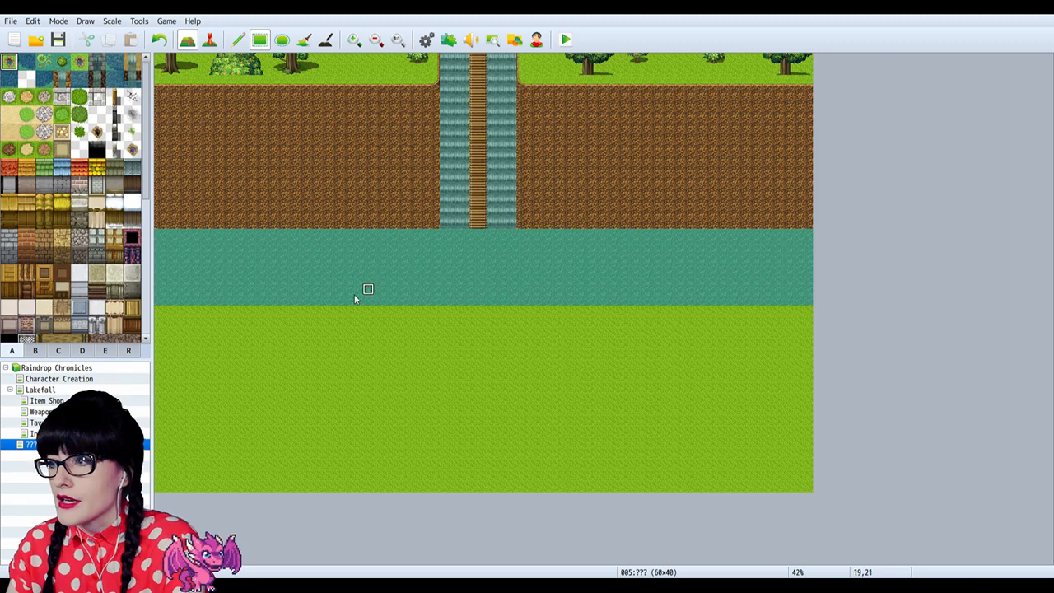
key(ctrl+z)
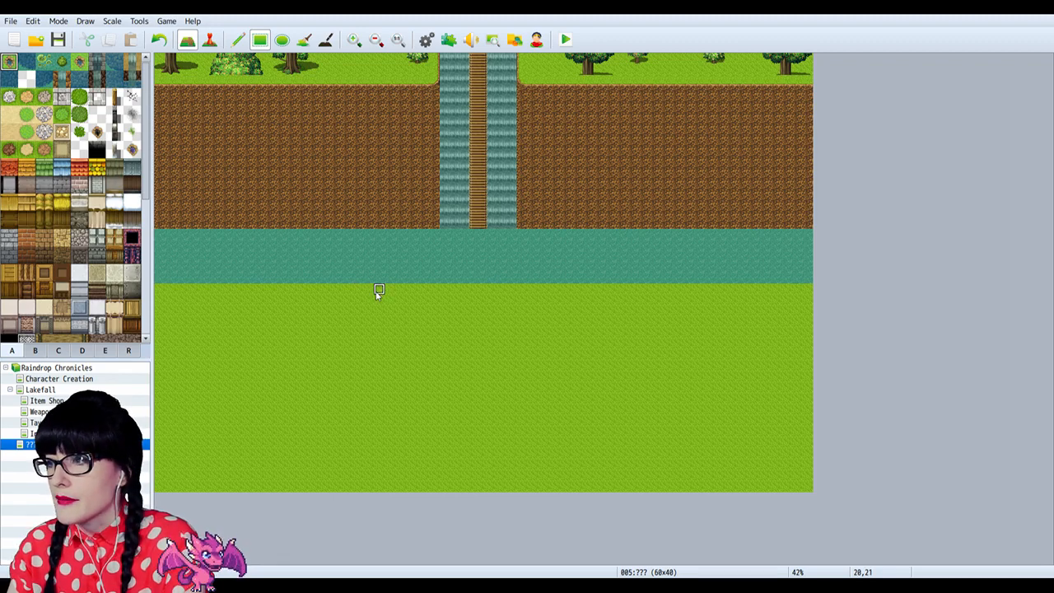
Step: Extend the bridge's centre planks from the foot of the waterfall across the five-row water band
click(82, 351)
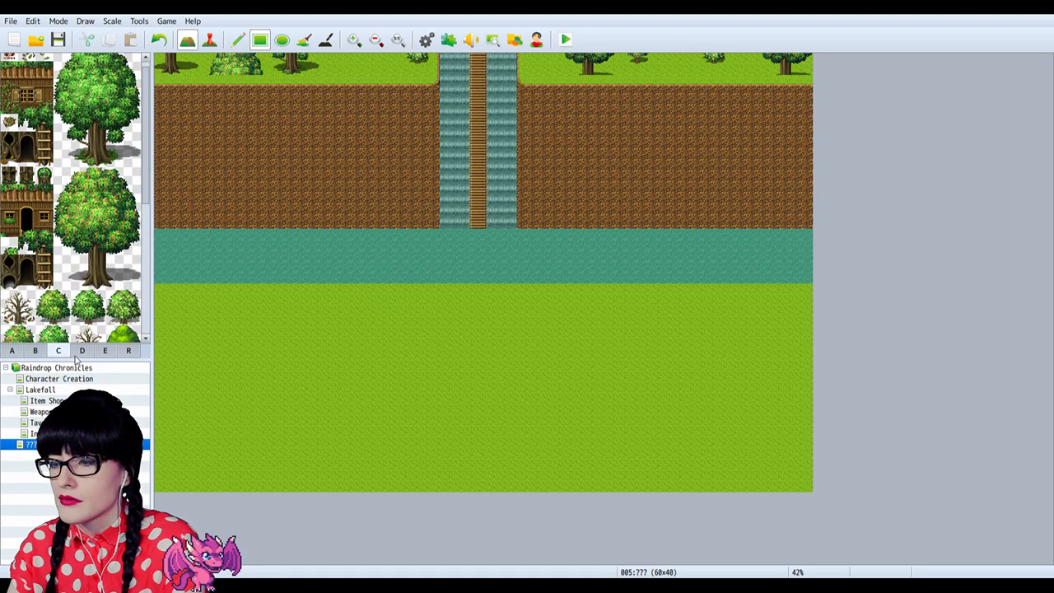
scroll(74, 247, down, 10)
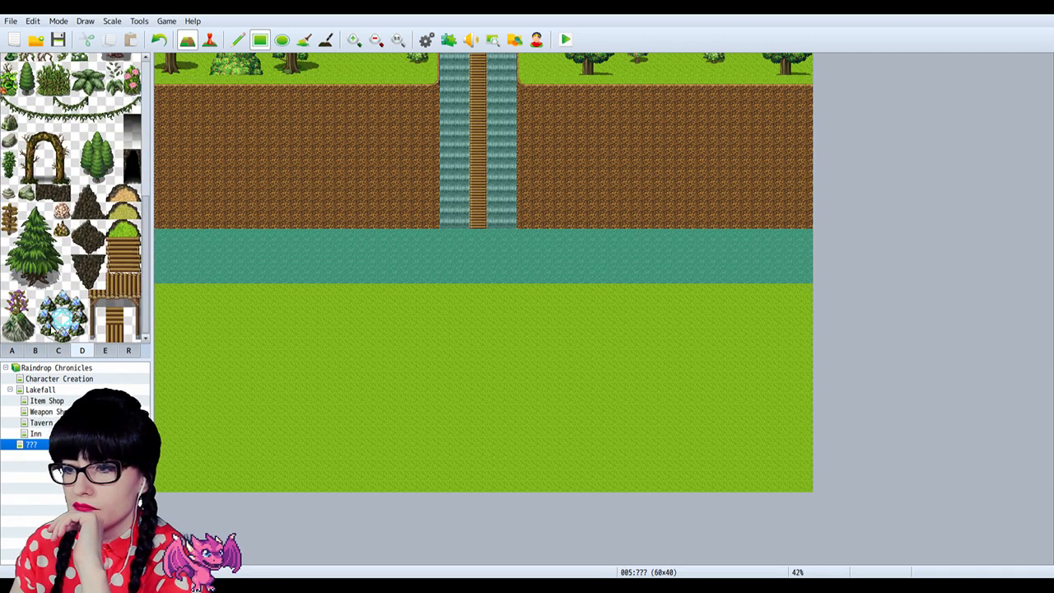
click(58, 351)
scroll(55, 288, down, 5)
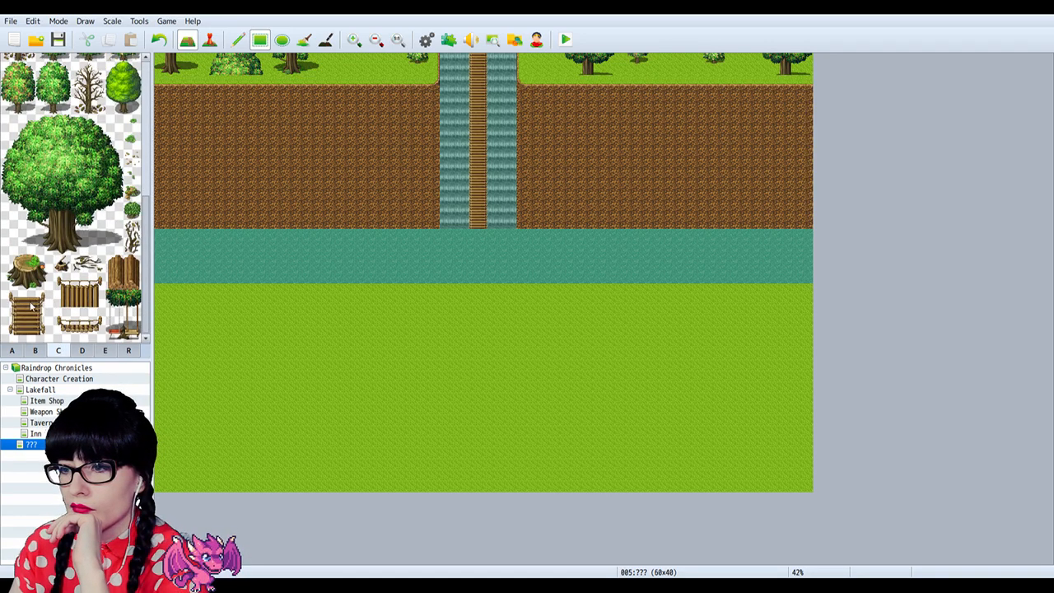
click(31, 307)
mouse_move(479, 224)
mouse_down()
mouse_move(483, 287)
mouse_move(478, 278)
mouse_up()
Step: Cap the bridge's south end on the grass with three end pieces and add side edges along its water section
click(28, 333)
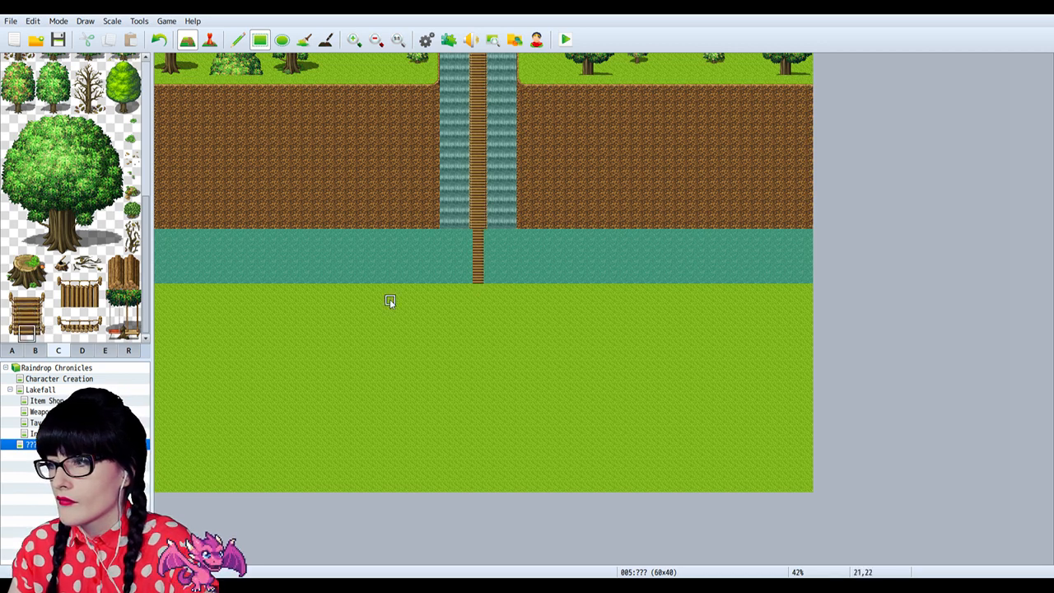
click(478, 288)
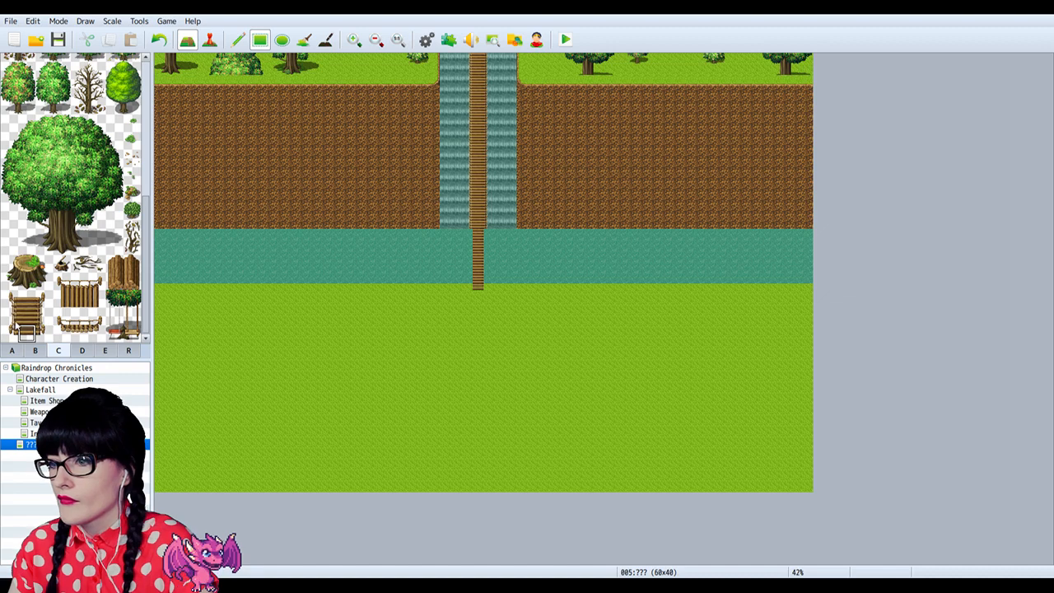
click(10, 331)
click(467, 289)
click(45, 329)
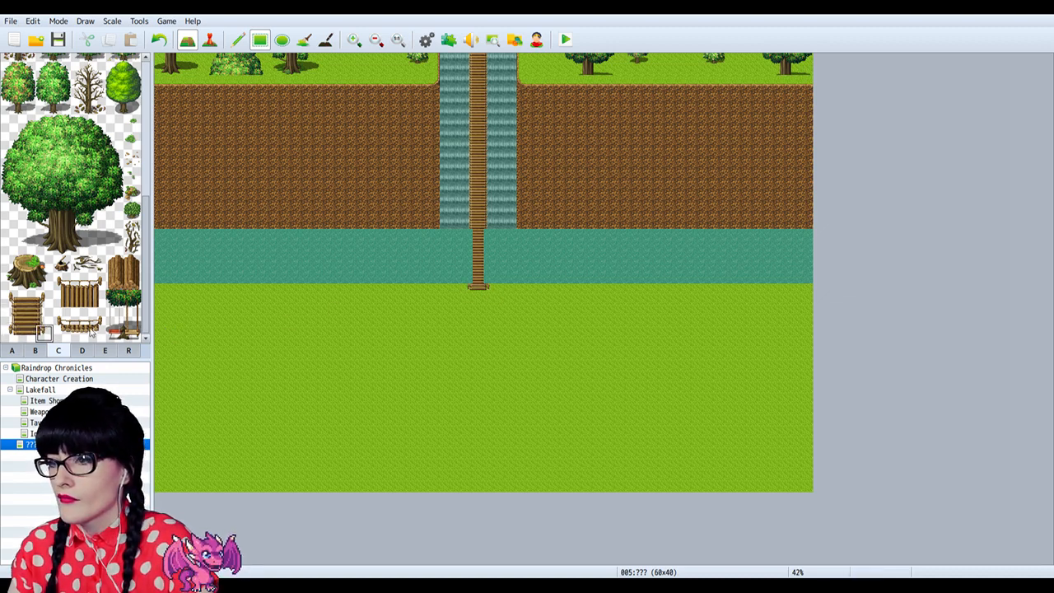
click(43, 315)
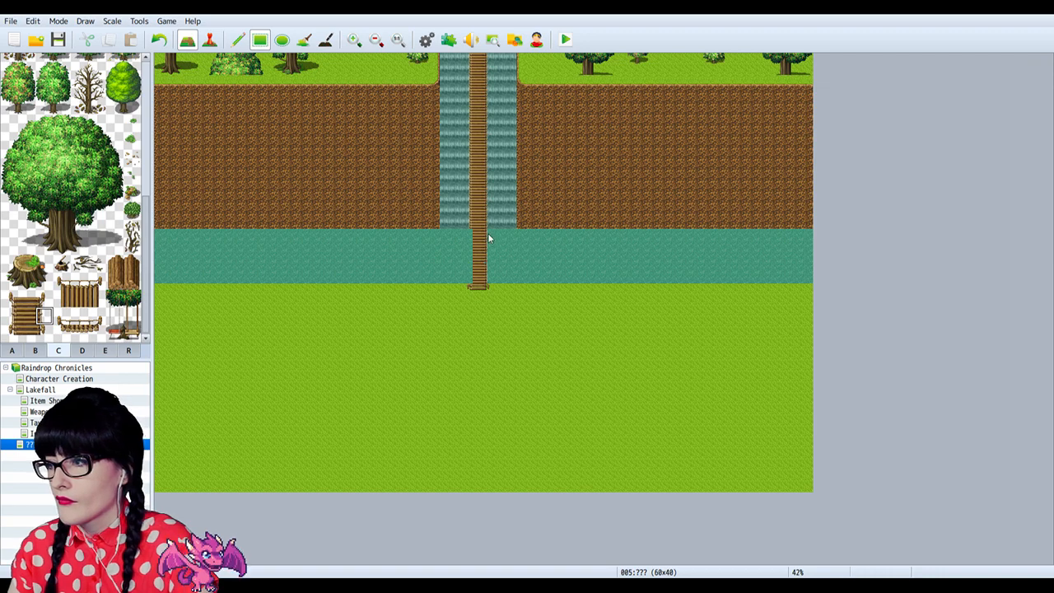
click(10, 316)
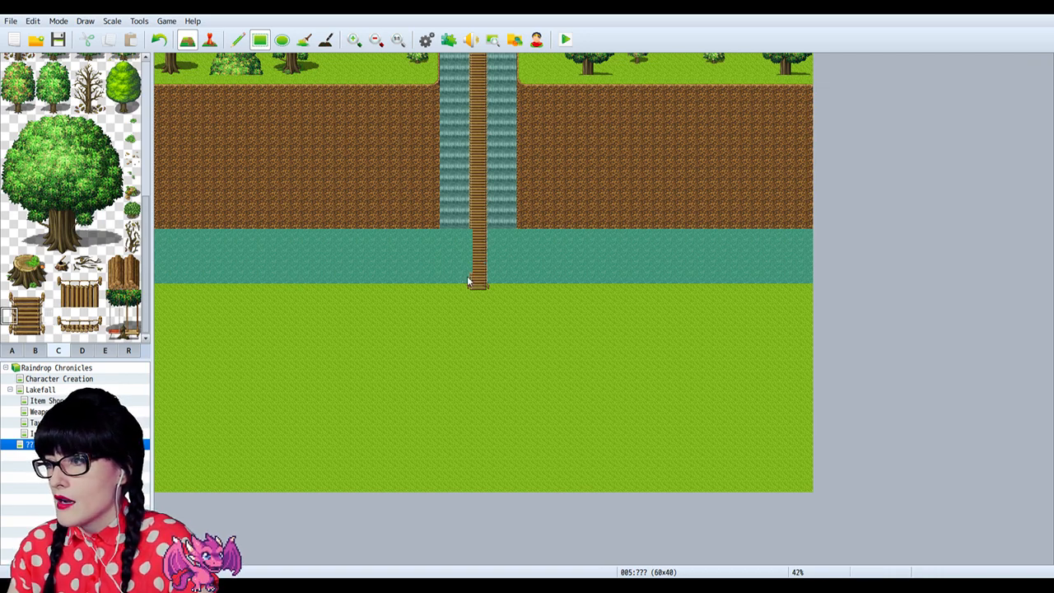
Step: Examine the bridge and river on the ??? map and compare them with the Lakefall map
click(354, 40)
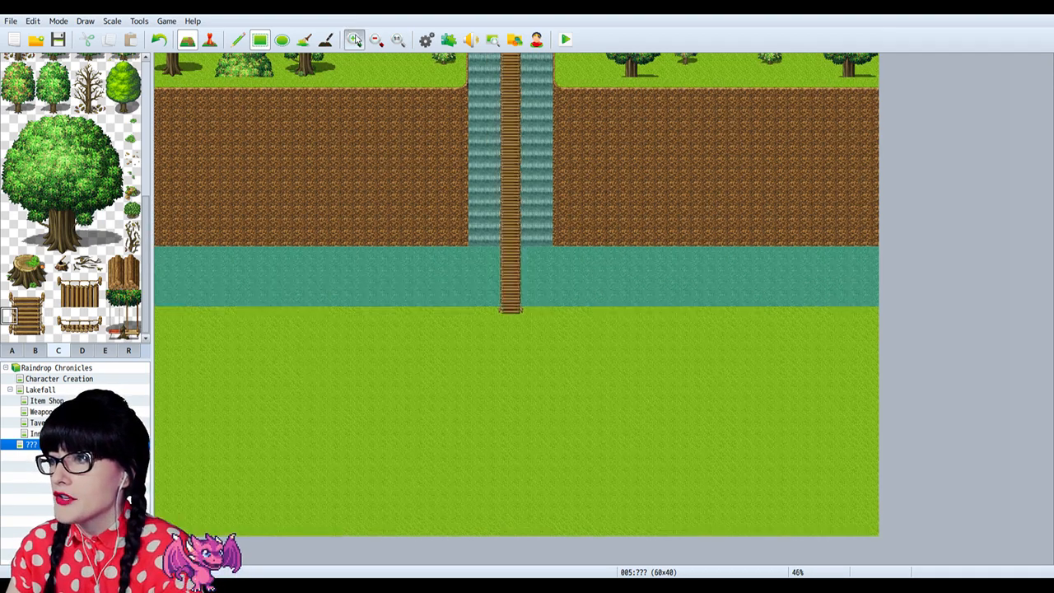
click(355, 39)
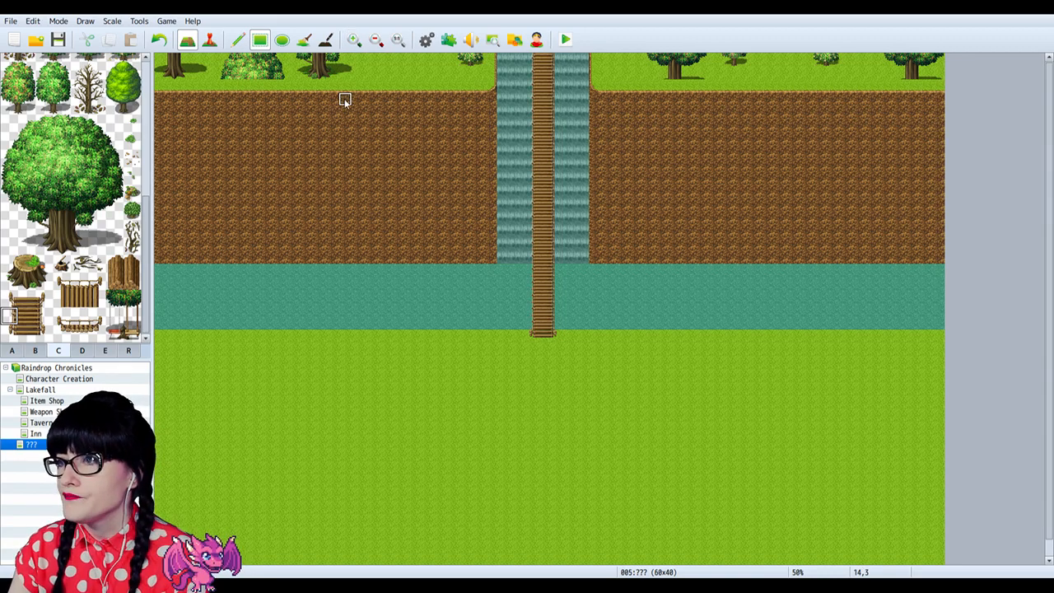
click(358, 43)
scroll(421, 157, up, 1)
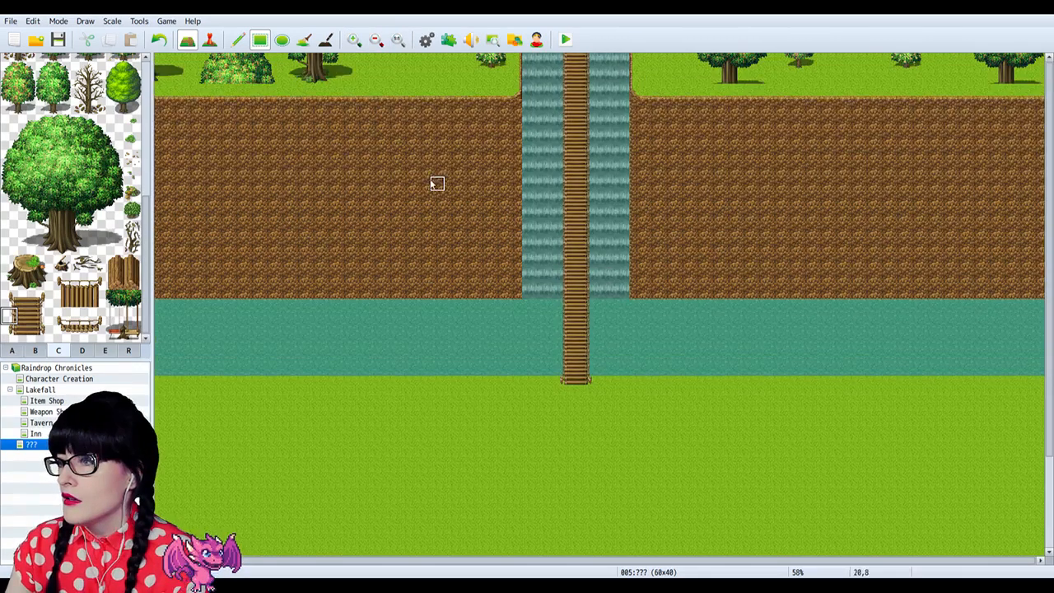
click(376, 39)
click(377, 39)
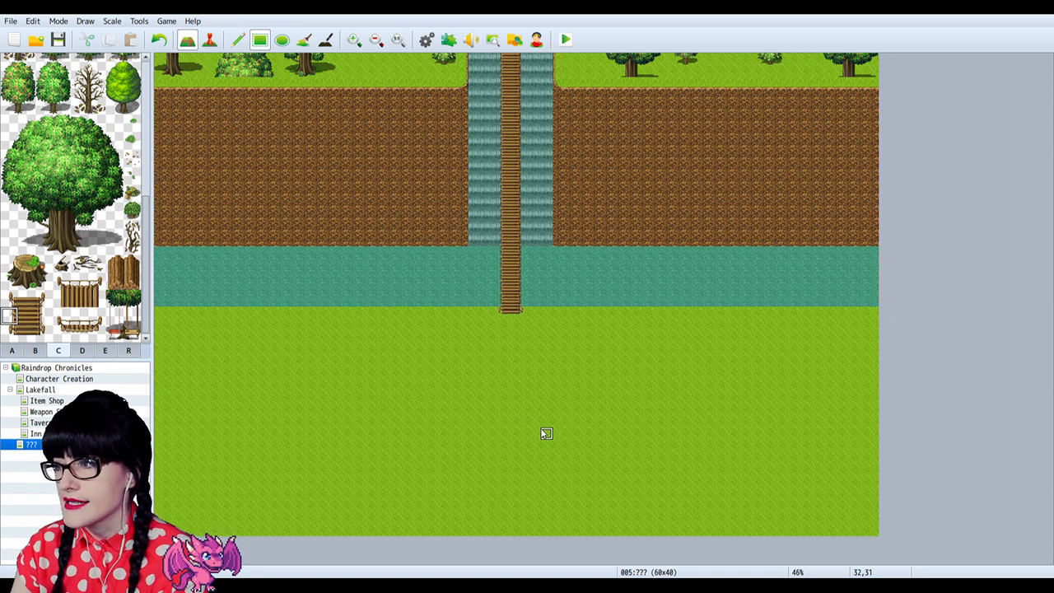
click(59, 391)
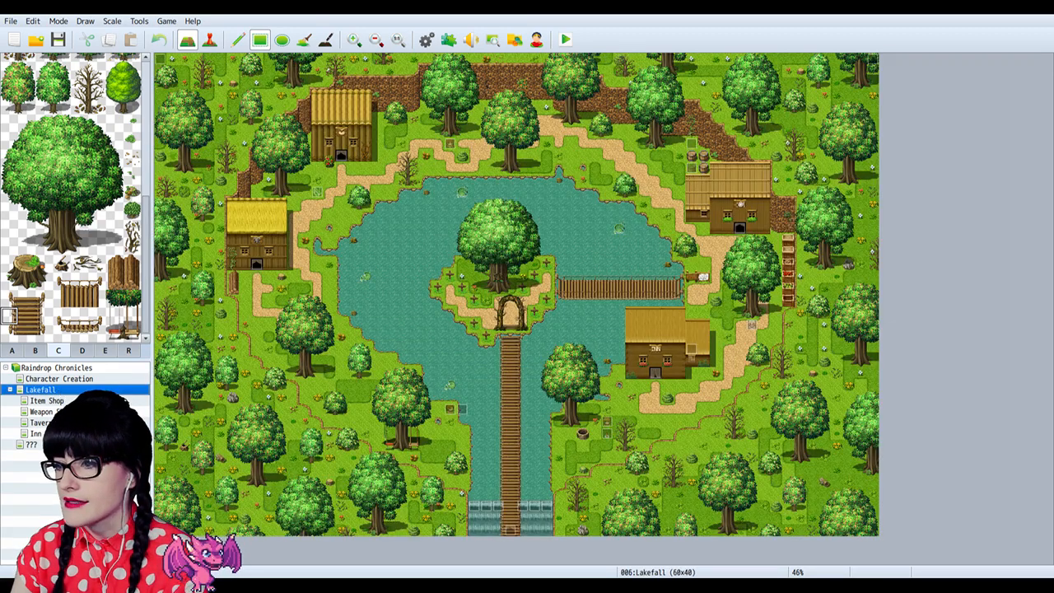
click(32, 445)
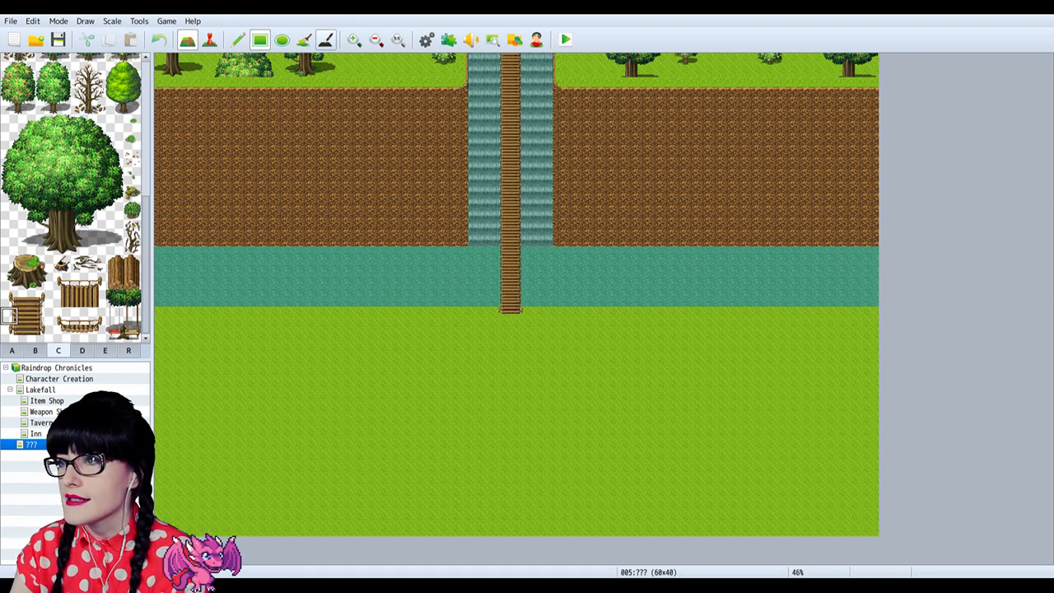
Step: Extend the grass plateau three rows down over the cliff's west end, 15 tiles wide, and cover its old edge line with grass
click(354, 40)
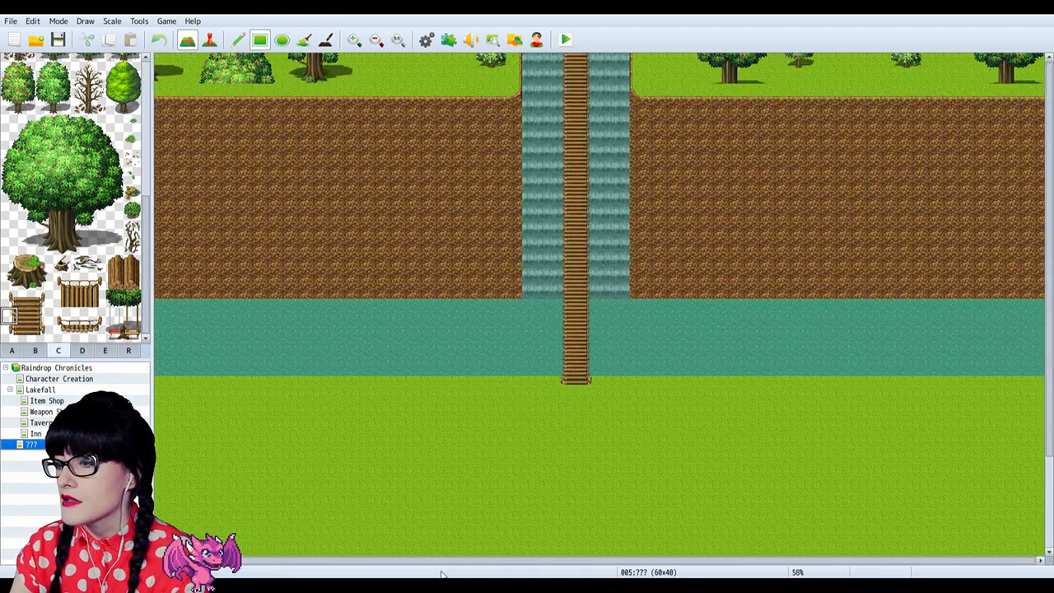
drag(416, 564, 346, 561)
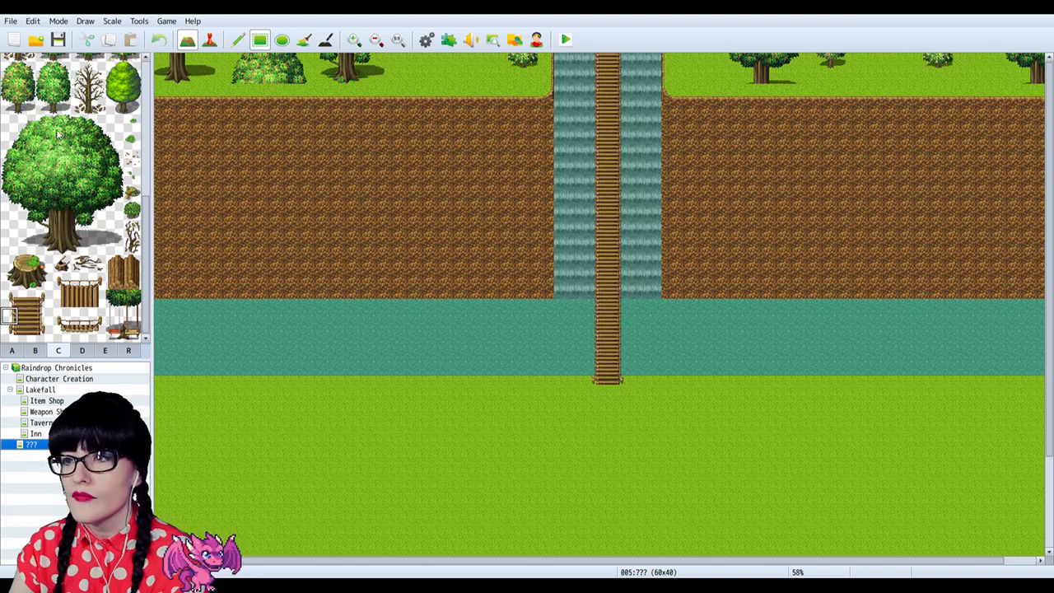
scroll(52, 147, up, 3)
click(12, 351)
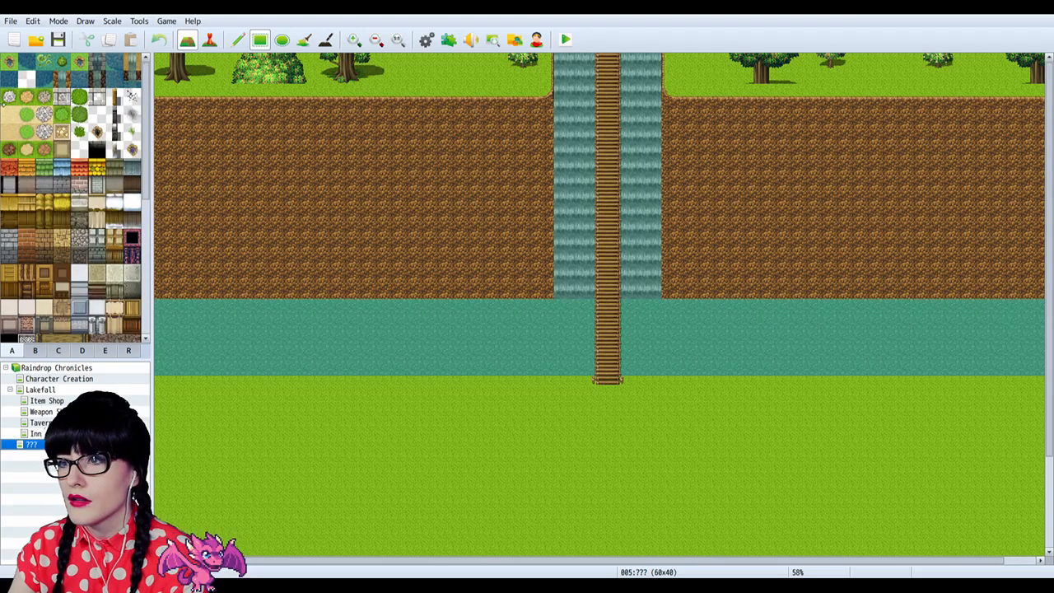
scroll(103, 241, down, 5)
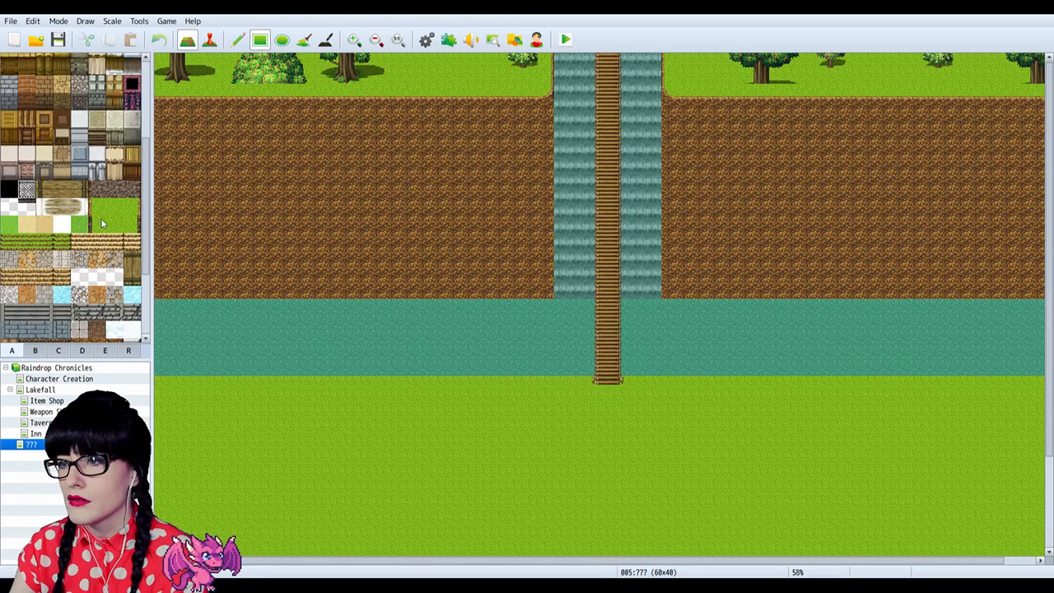
scroll(103, 241, down, 2)
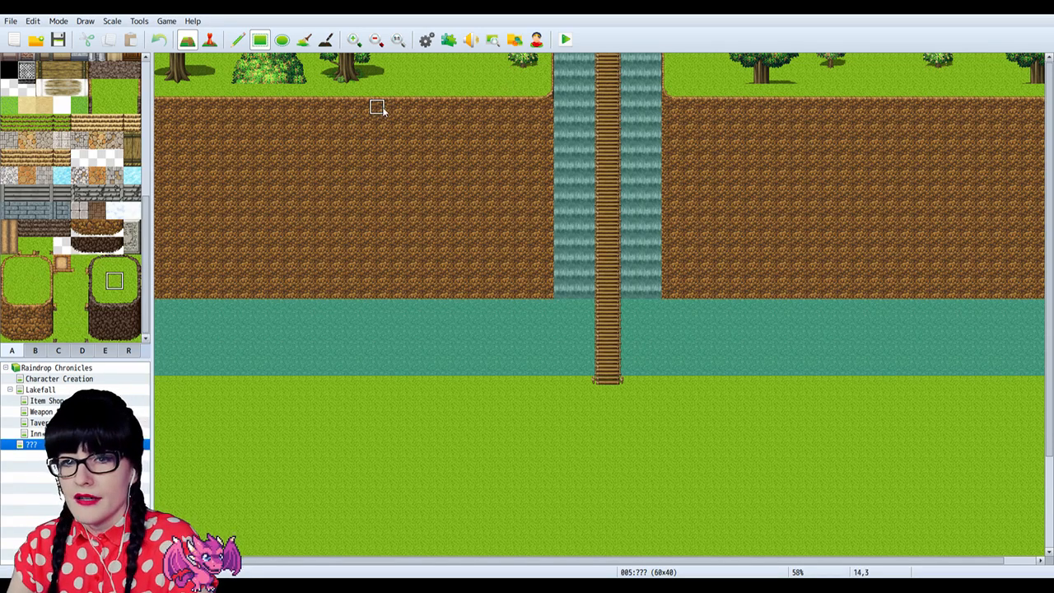
drag(377, 107, 158, 137)
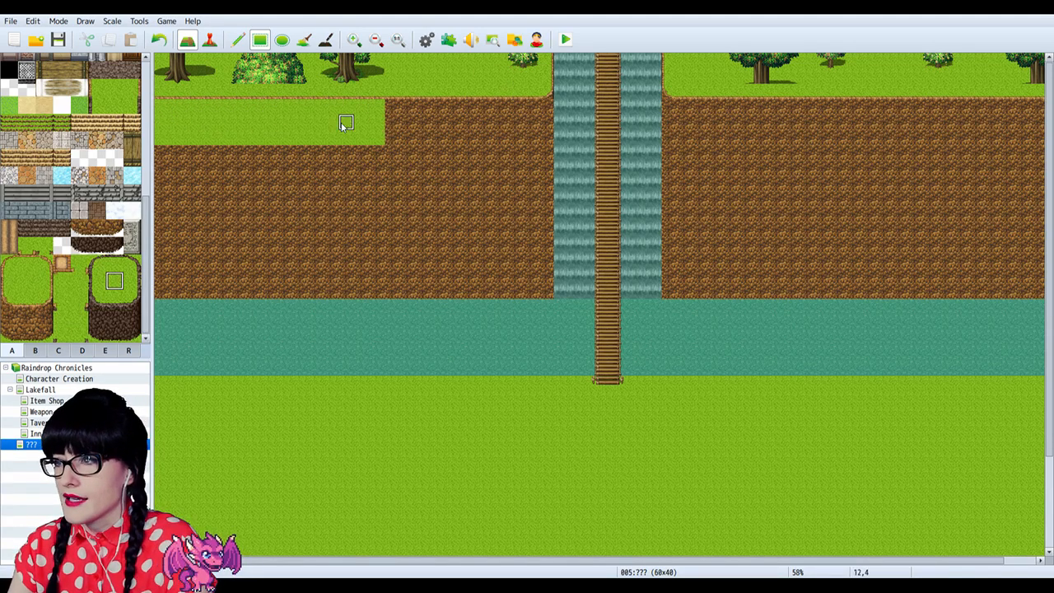
drag(376, 102, 300, 112)
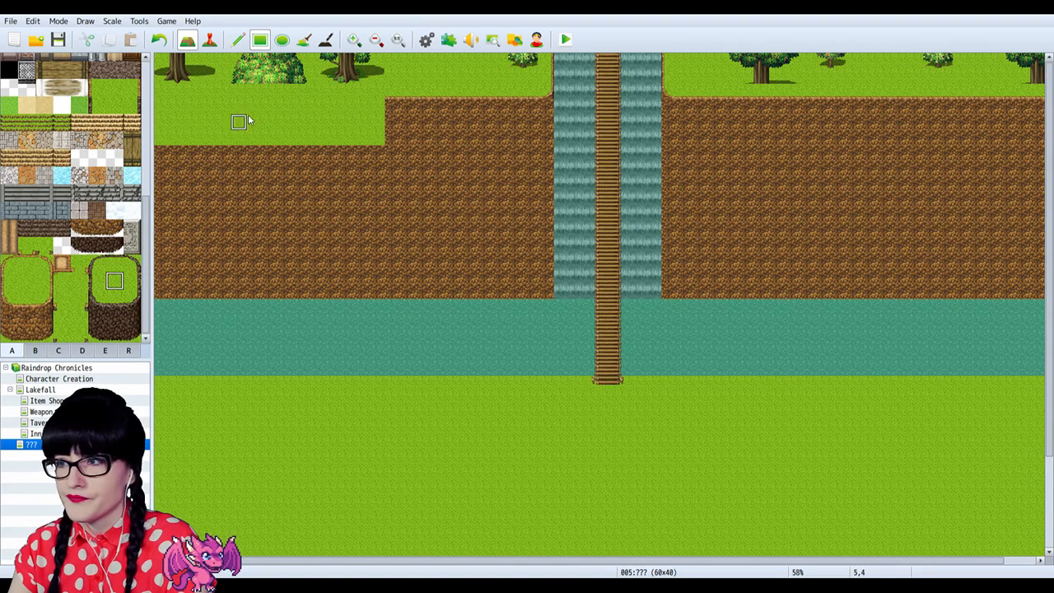
Step: Outline the extended plateau with brown cliff edging along its east side, southeast corner and south side
click(43, 297)
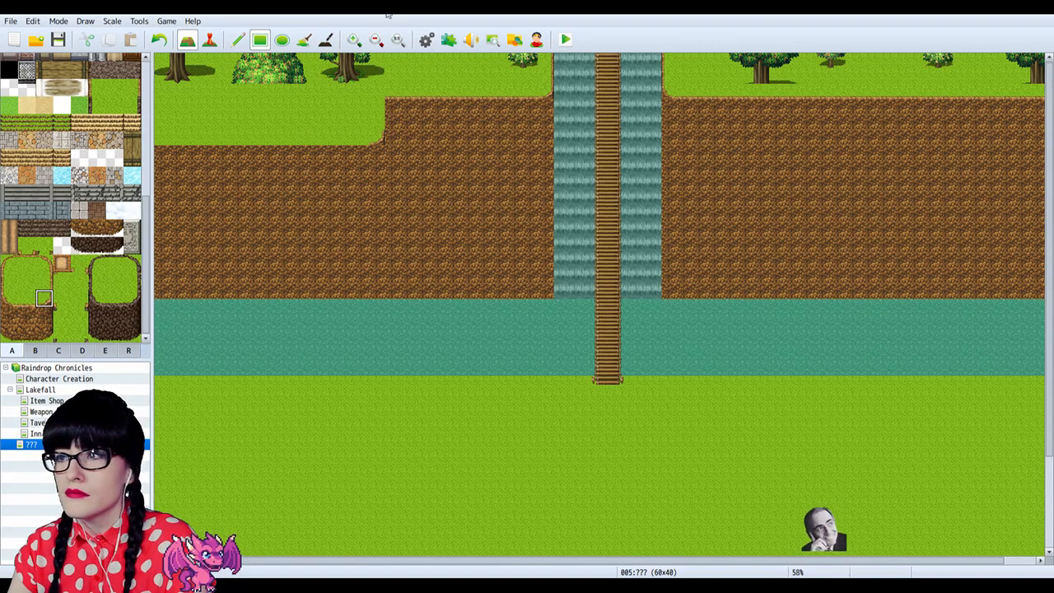
click(354, 39)
scroll(336, 137, up, 3)
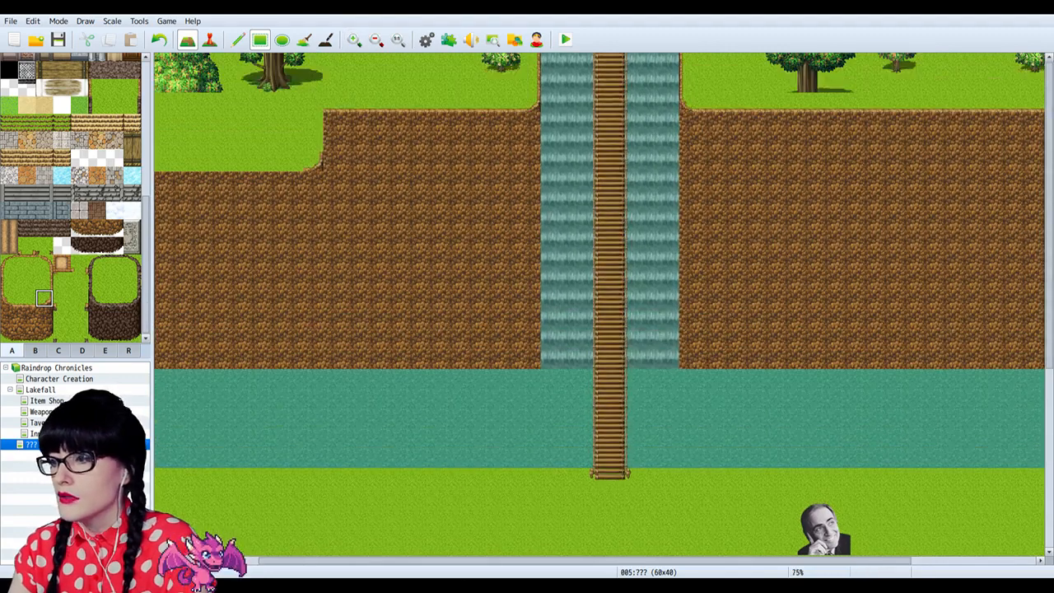
scroll(462, 566, left, 5)
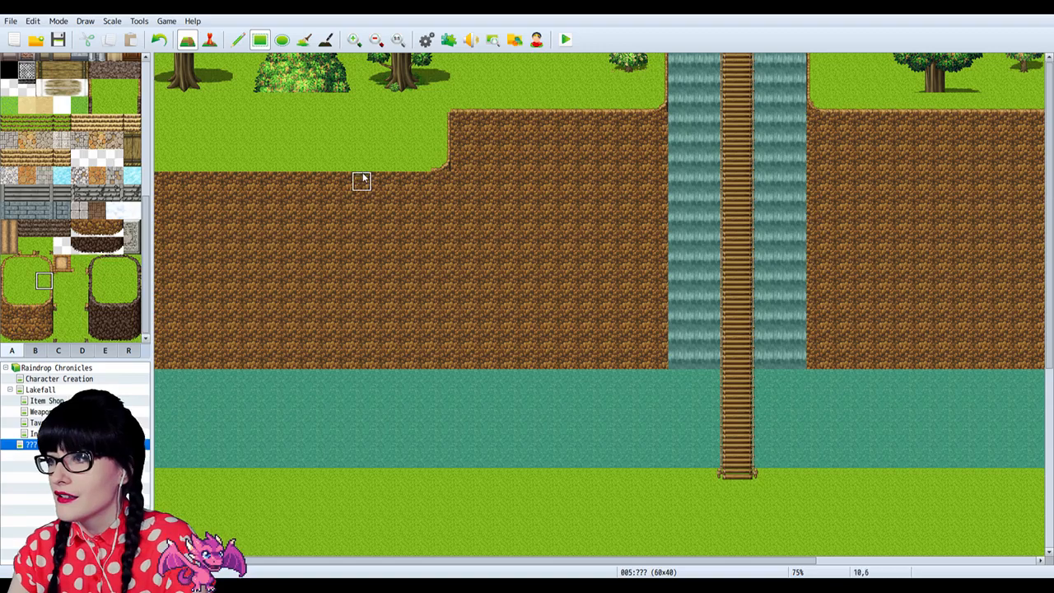
click(32, 298)
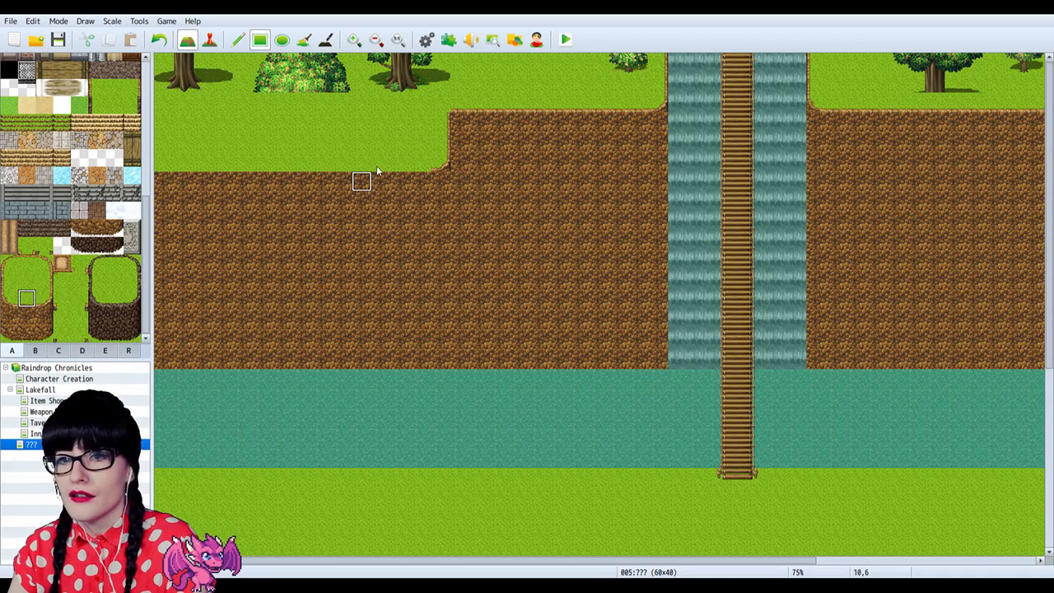
drag(420, 160, 161, 162)
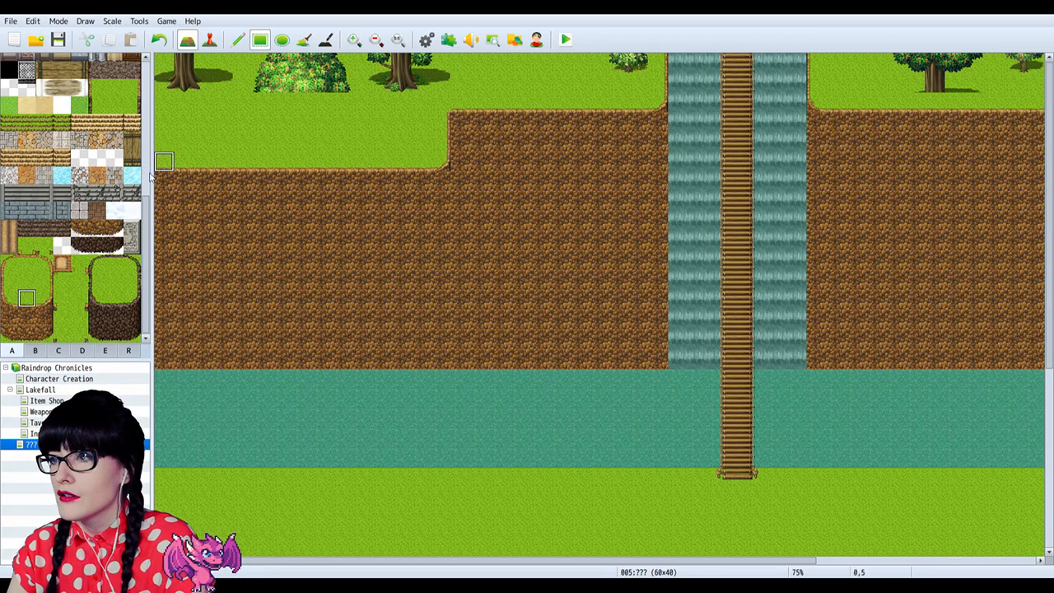
Step: Complete the cut-off large fruit tree by placing its lower crown and trunk on the extended plateau
scroll(105, 200, down, 15)
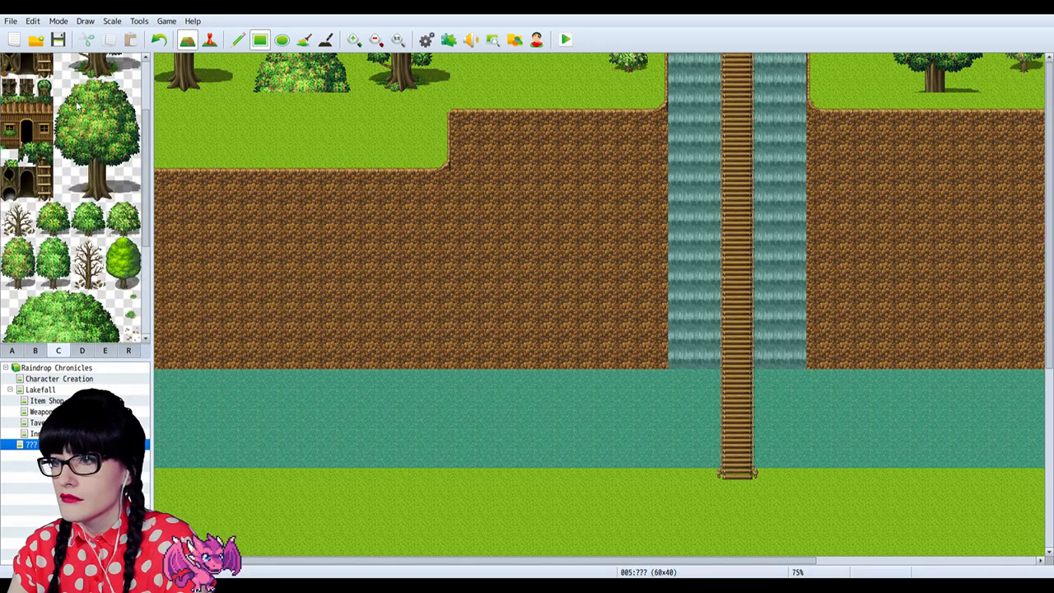
drag(79, 92, 126, 162)
drag(62, 107, 128, 190)
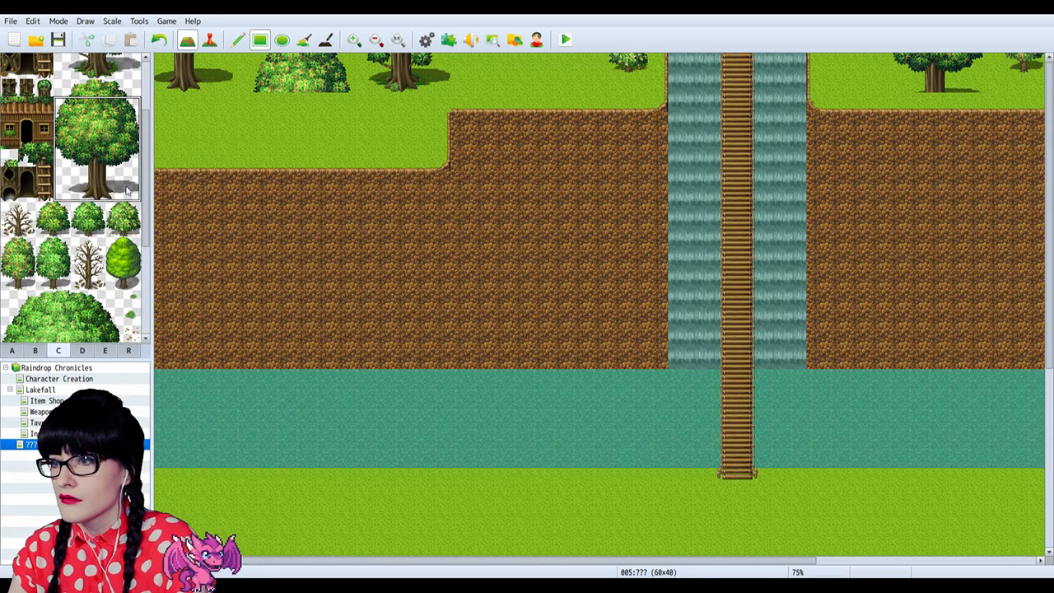
click(263, 64)
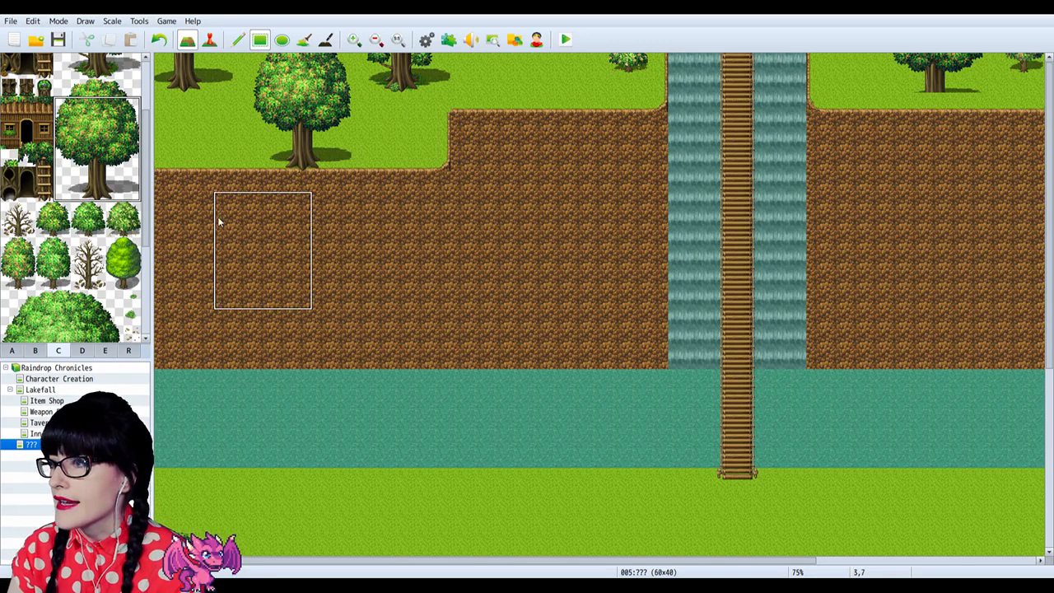
click(375, 39)
click(376, 40)
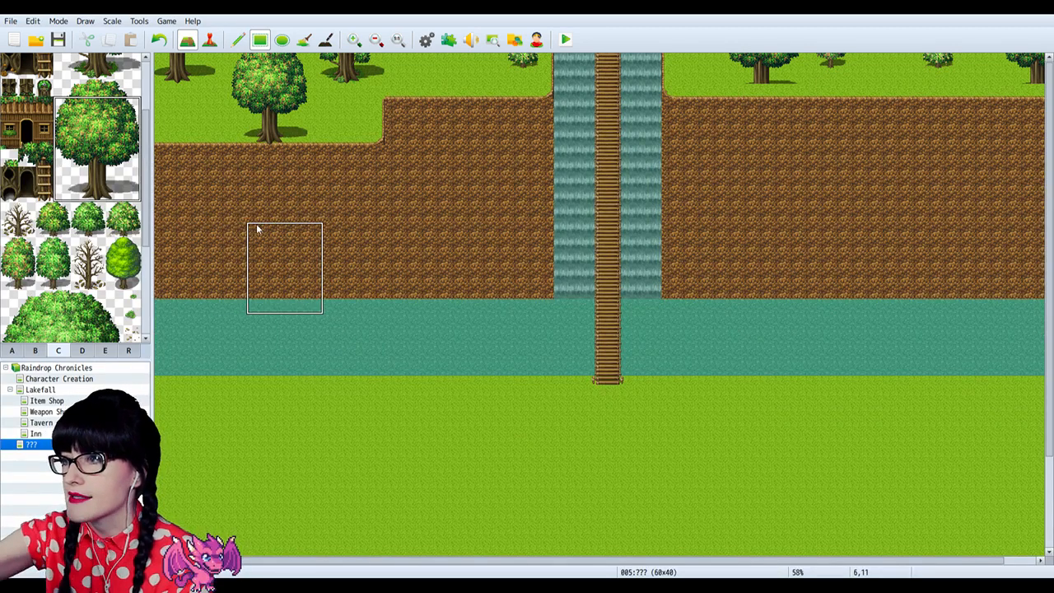
click(357, 41)
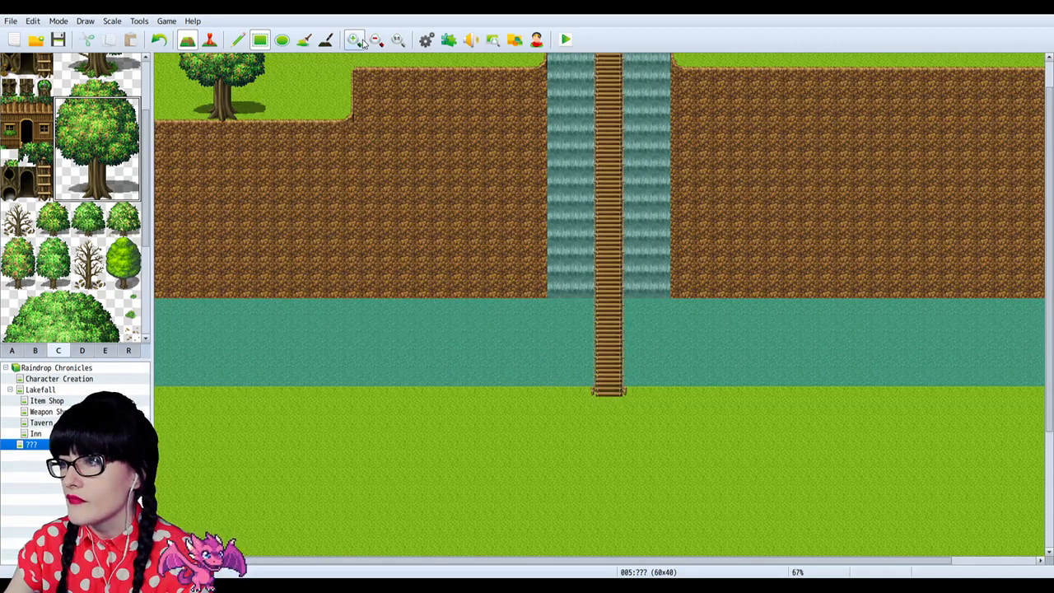
scroll(266, 230, up, 1)
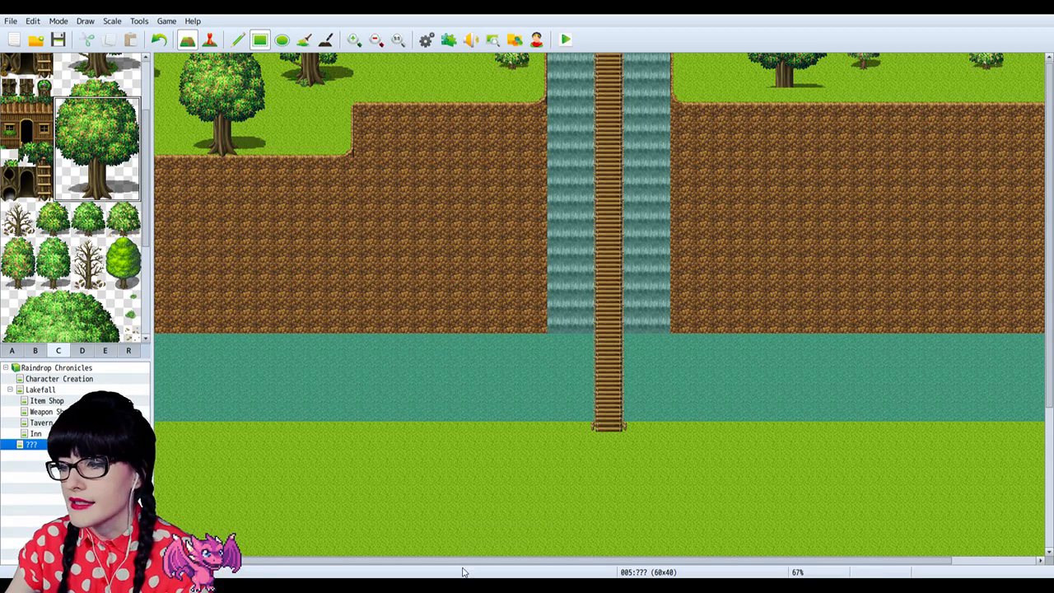
scroll(452, 567, left, 2)
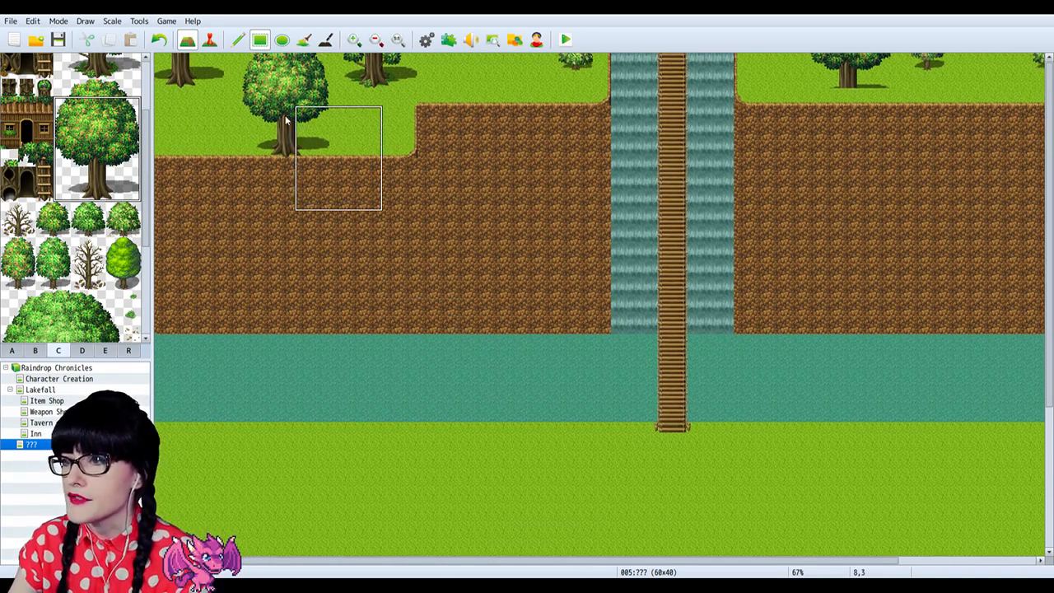
scroll(83, 214, up, 2)
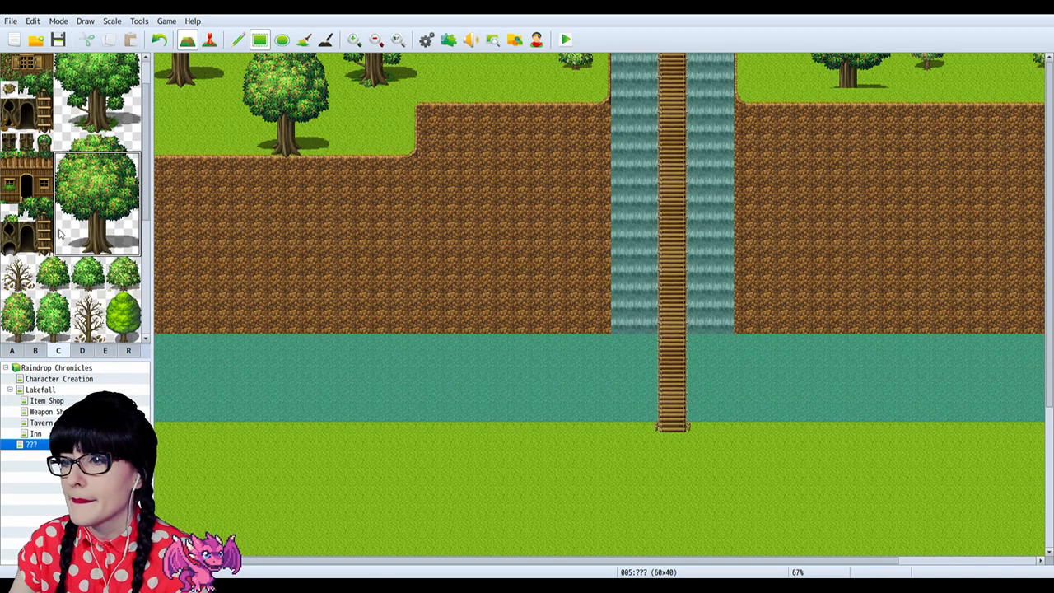
scroll(59, 235, down, 5)
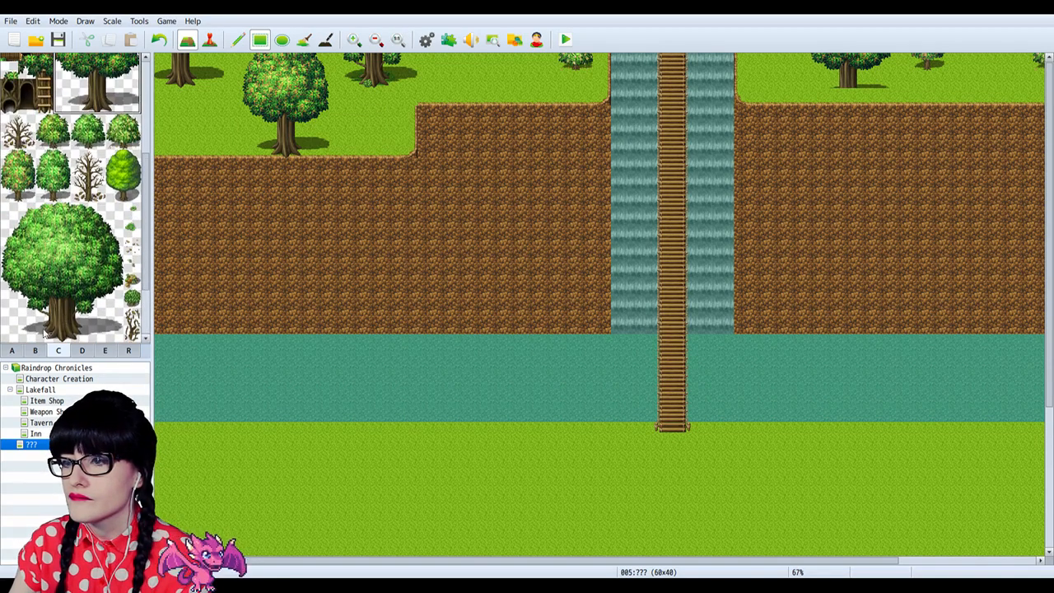
Step: Paint dark right-edge cliff columns down to the river below the plateau's southeast corner and along the waterfall's west side
click(17, 350)
scroll(47, 287, down, 2)
click(30, 314)
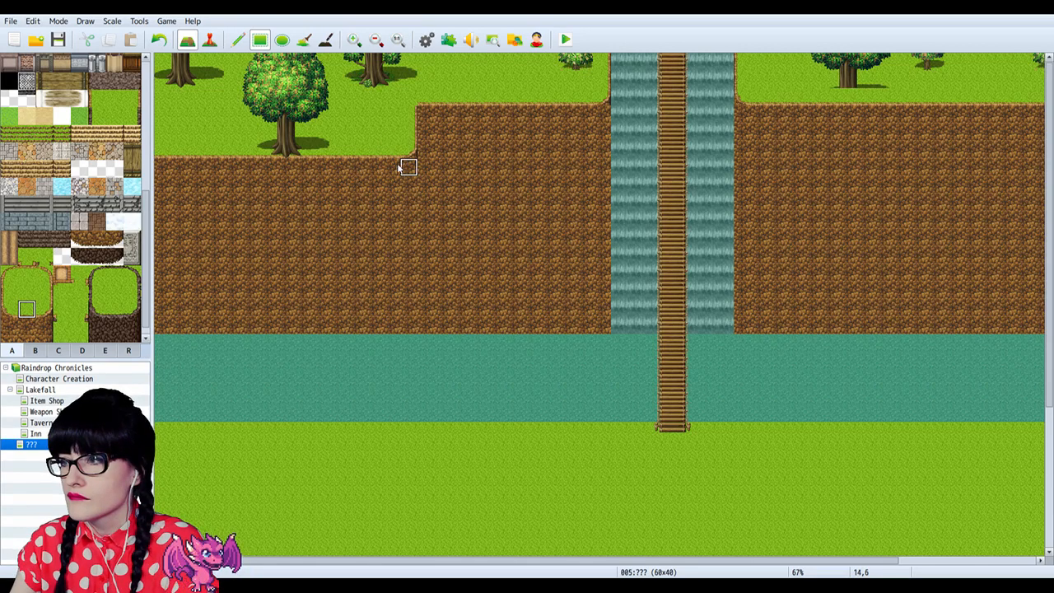
scroll(41, 330, down, 1)
click(45, 318)
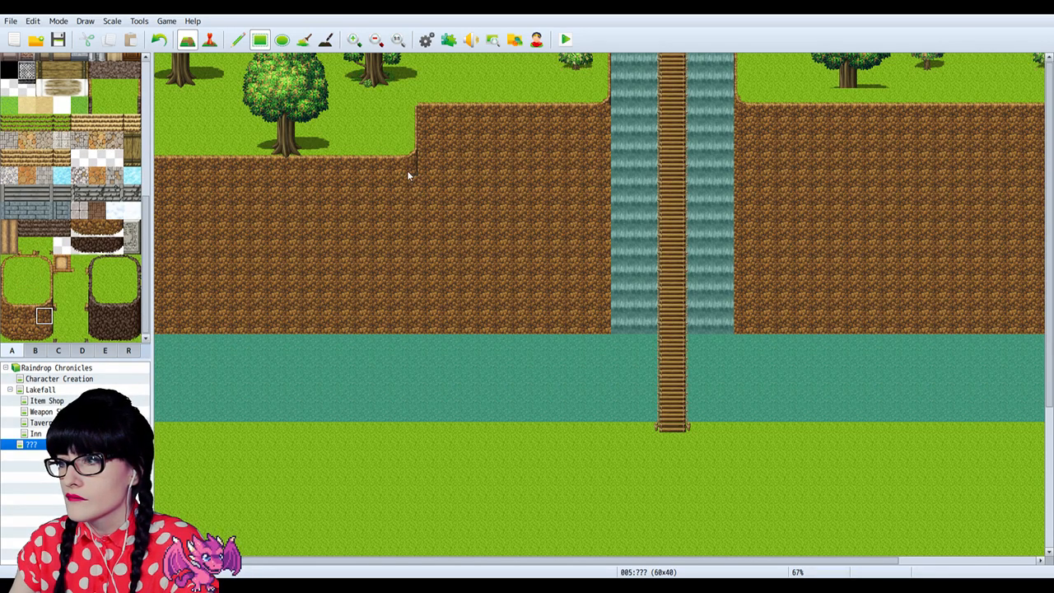
drag(407, 175, 407, 311)
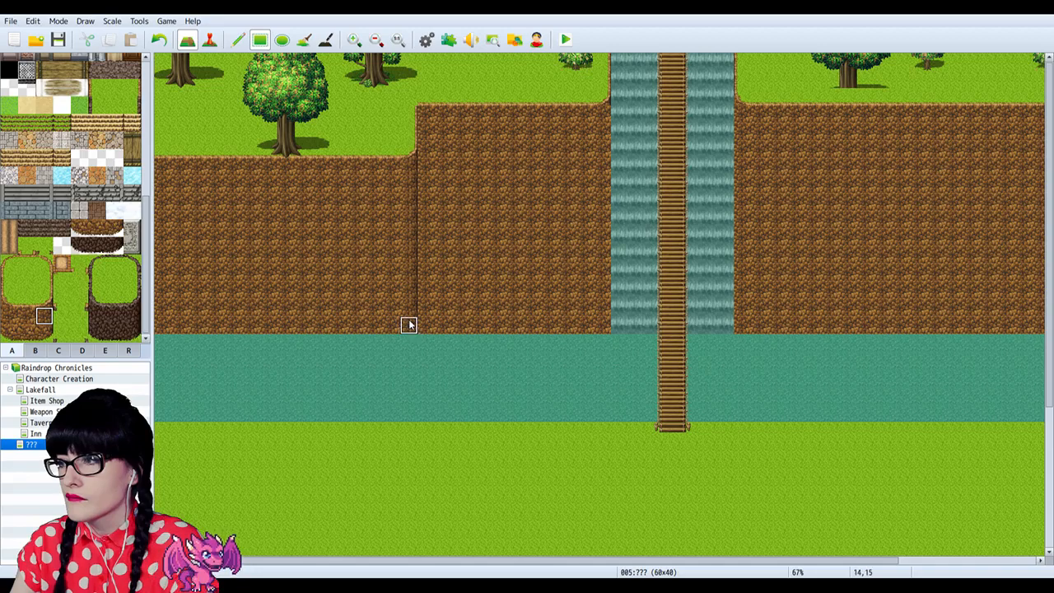
drag(605, 118, 596, 305)
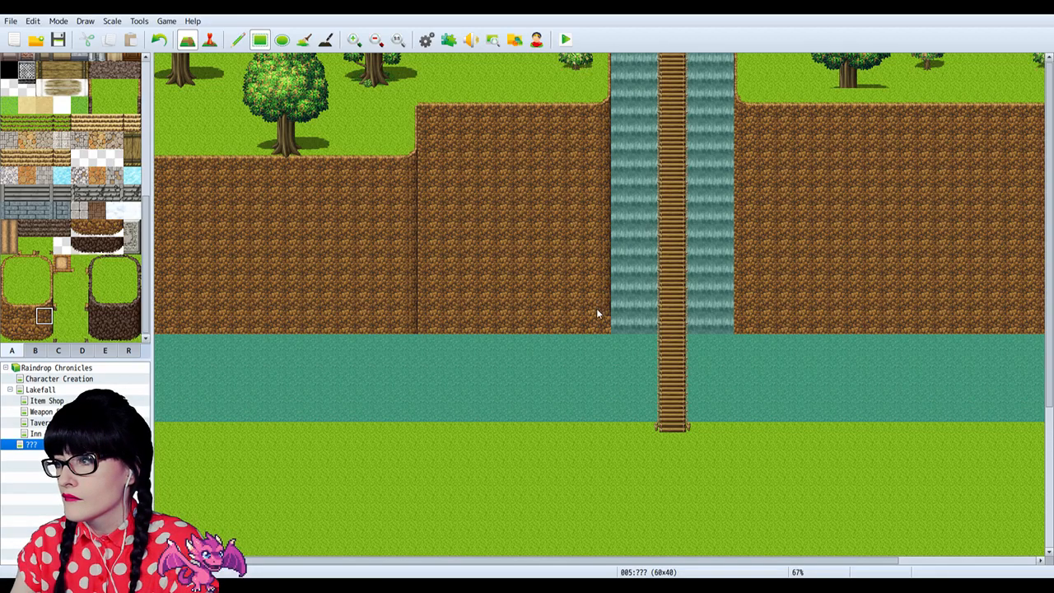
Step: Paint two three-row grass ledges across the cliff west of the waterfall, with the far western ledge two rows lower
click(9, 317)
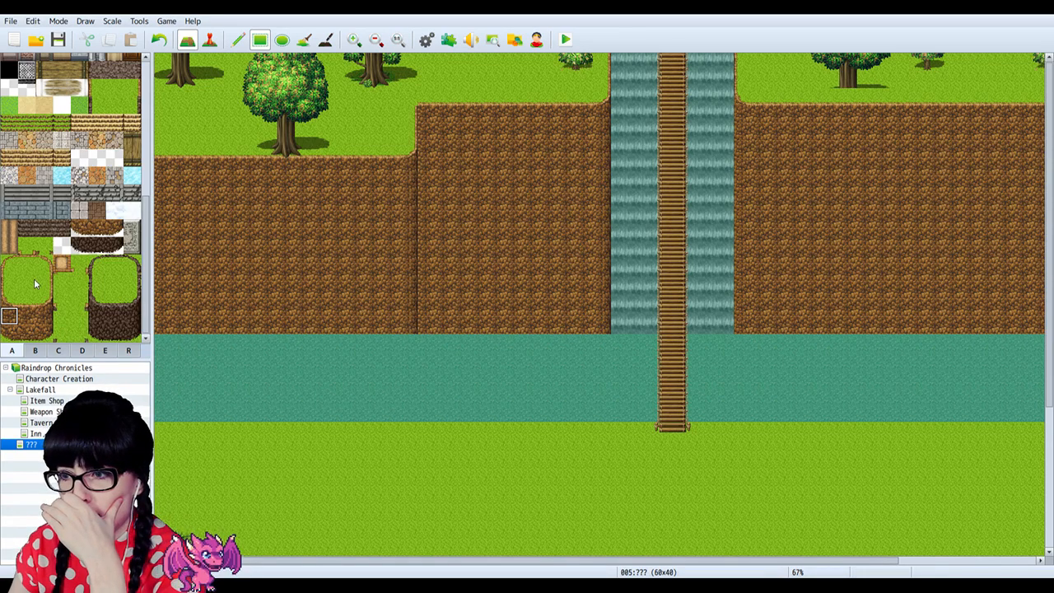
click(116, 282)
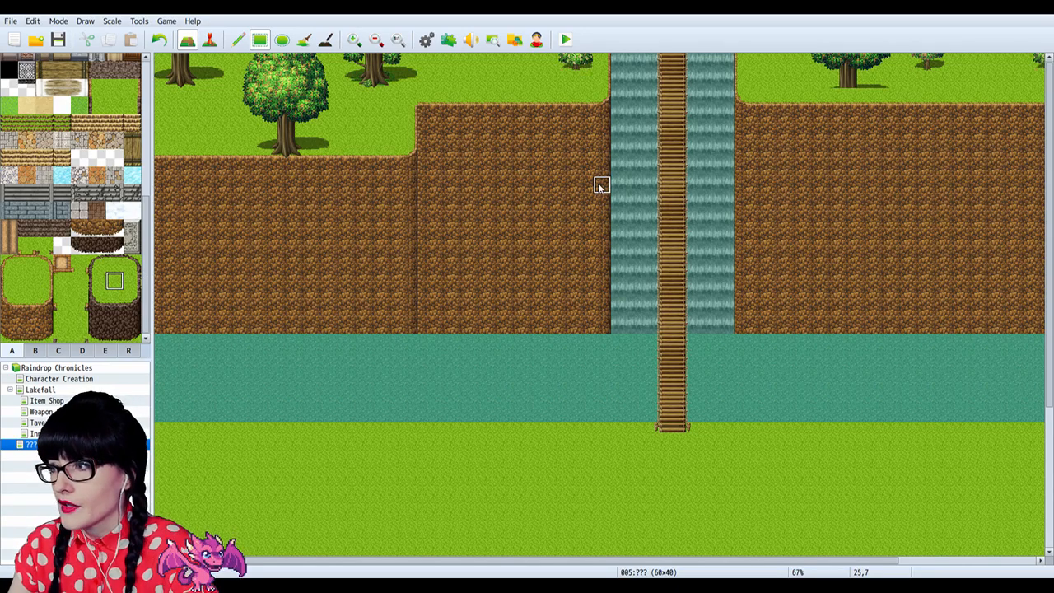
drag(600, 186, 427, 224)
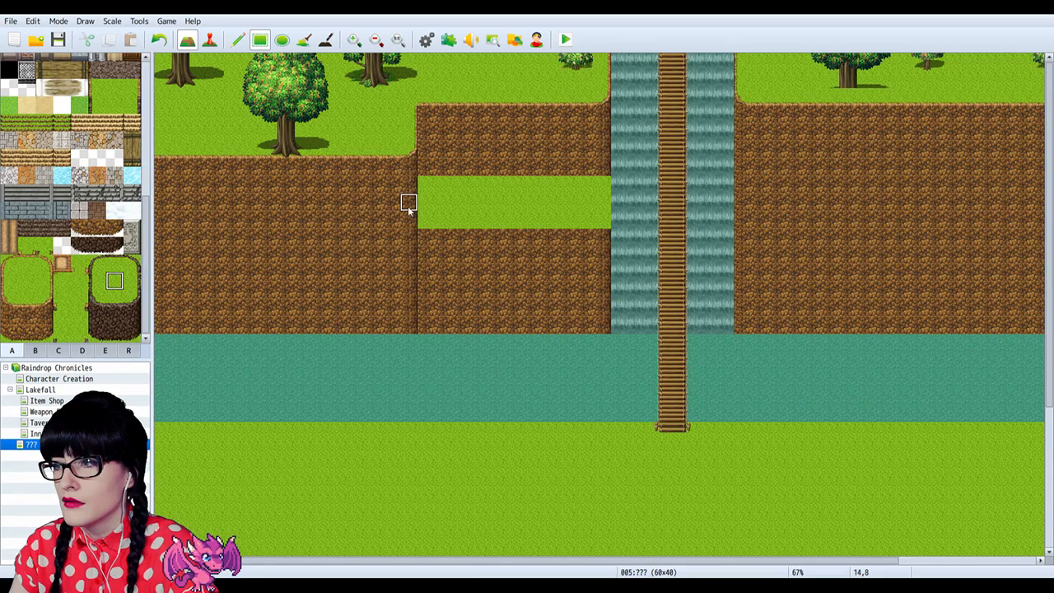
drag(408, 206, 149, 247)
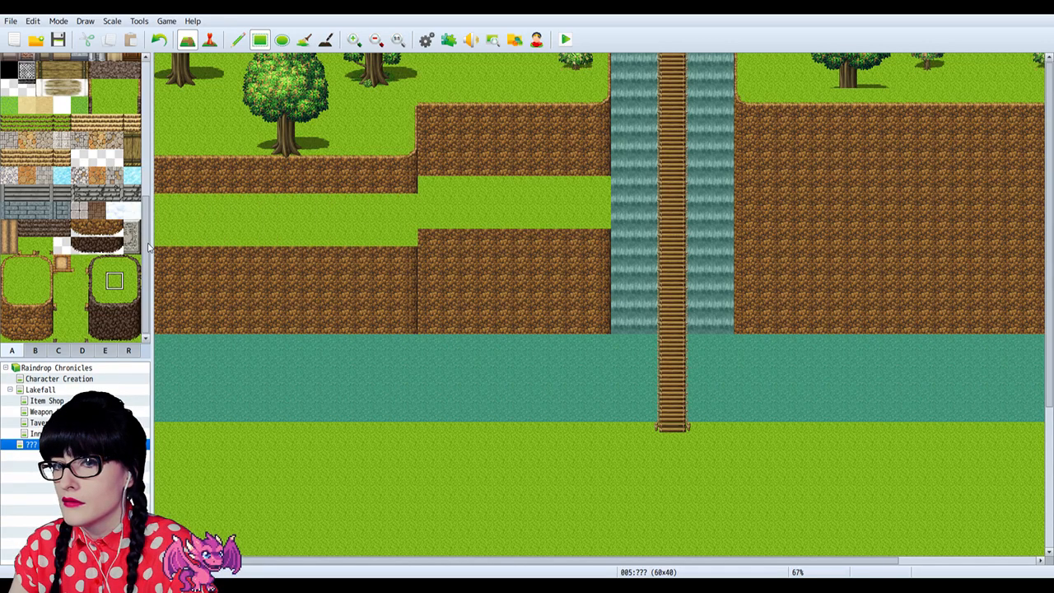
key(ctrl+z)
drag(407, 217, 169, 256)
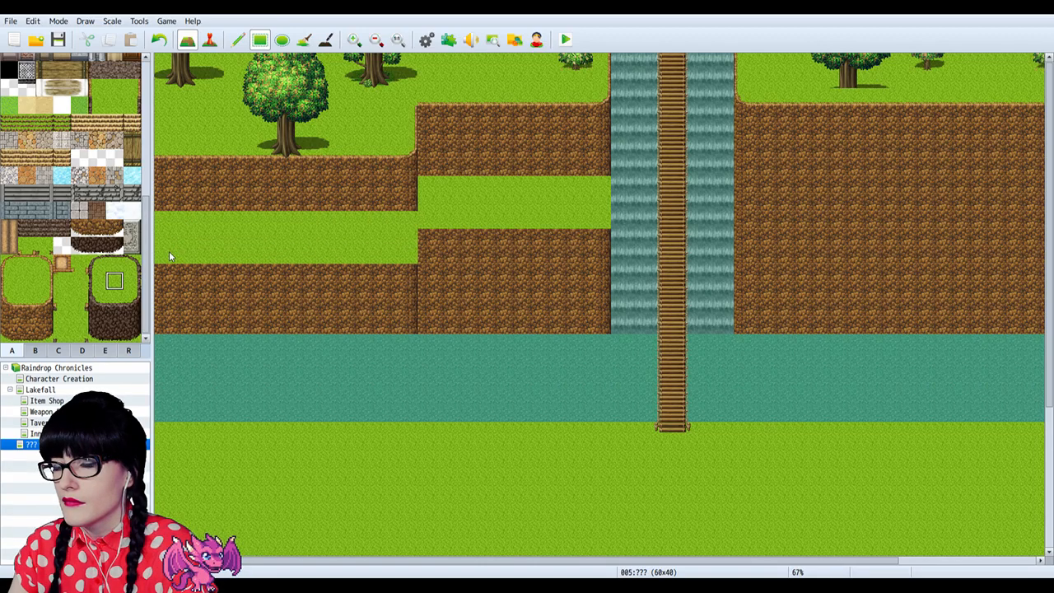
Step: Border the south sides of both grass ledges with brown cliff edging, finishing the lower ledge's east end with corner and side-edge pieces
click(29, 303)
mouse_move(156, 255)
mouse_down()
mouse_move(395, 245)
mouse_move(393, 256)
mouse_up()
click(41, 303)
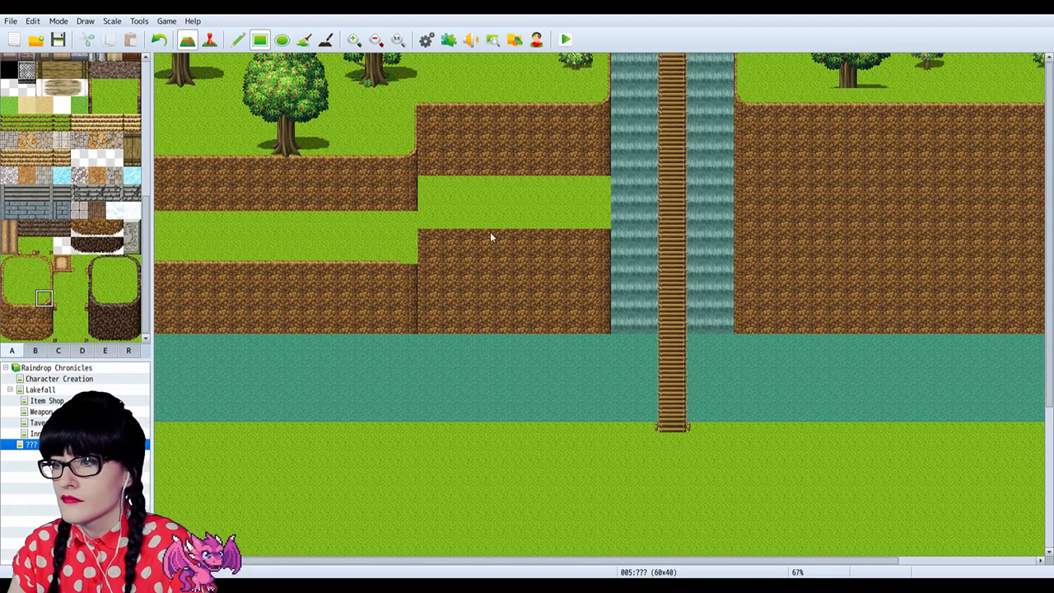
click(407, 262)
click(10, 281)
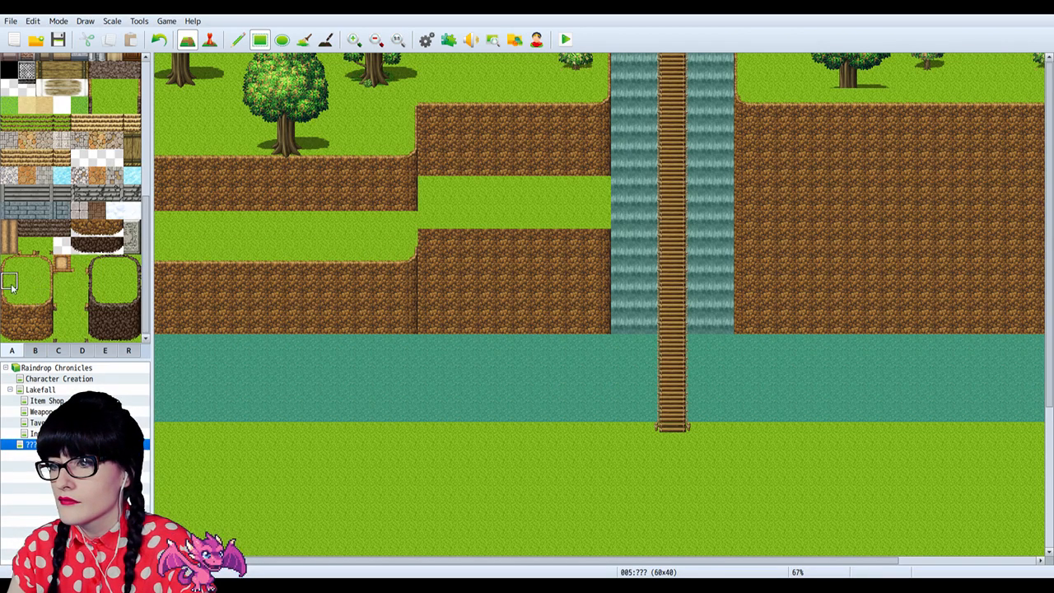
click(407, 238)
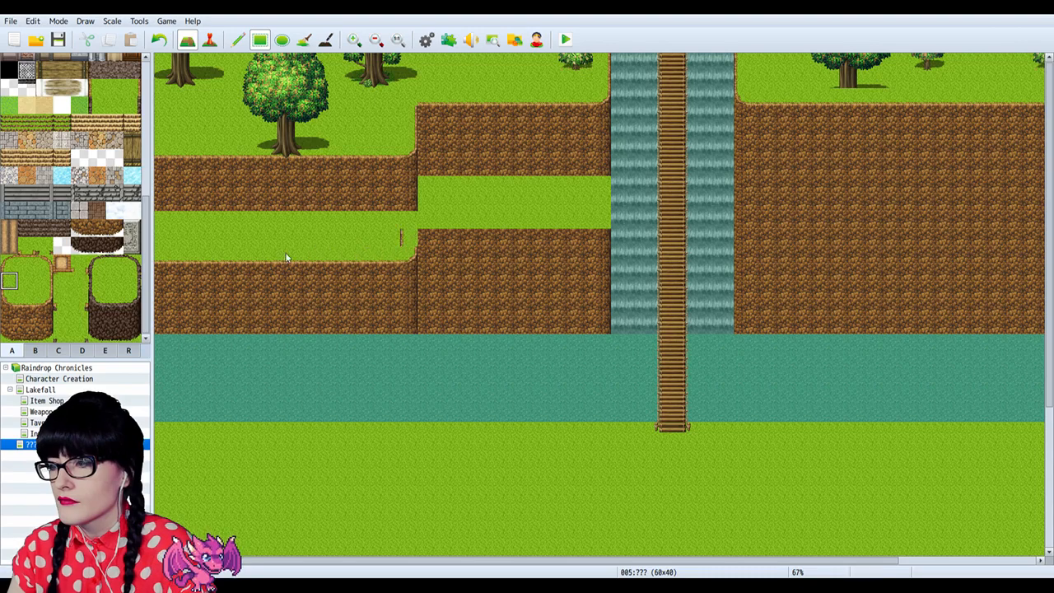
click(44, 281)
click(408, 247)
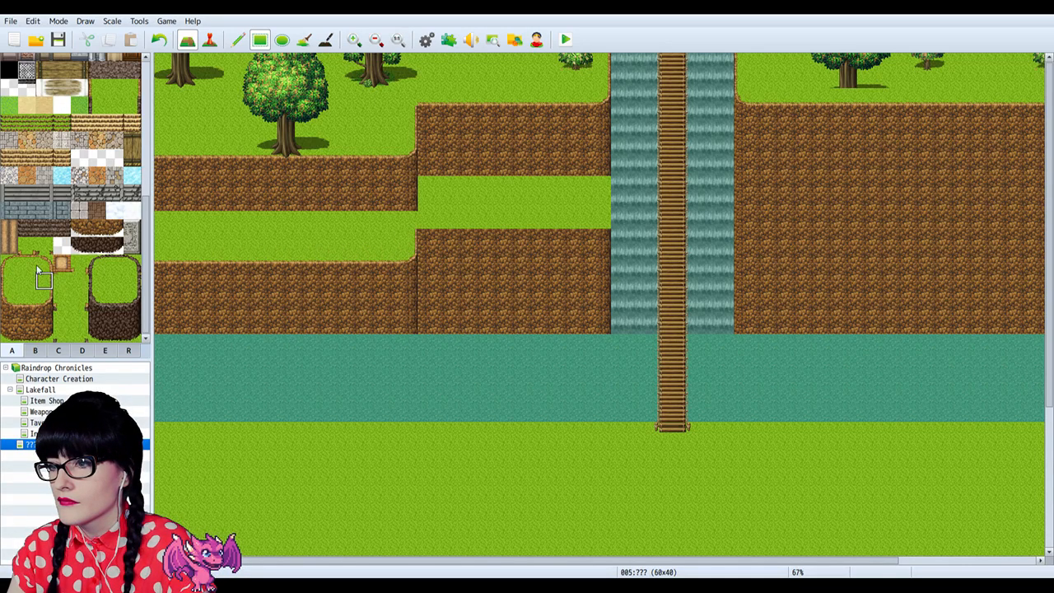
click(26, 298)
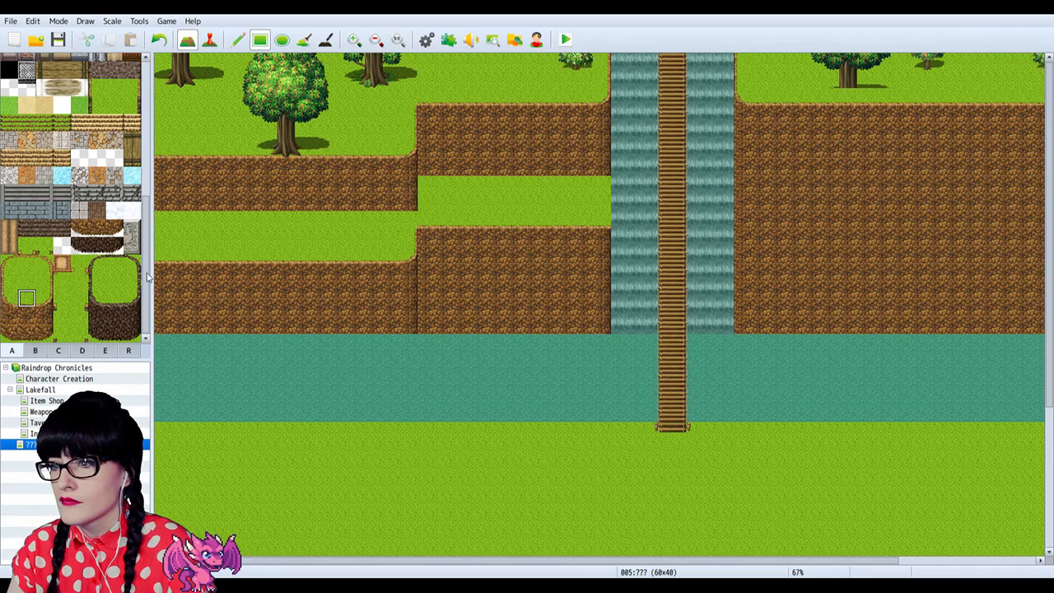
Step: Finish the upper grass ledge's east end beside the waterfall with right-edge grass pieces and a rounded brown corner
click(63, 282)
click(45, 282)
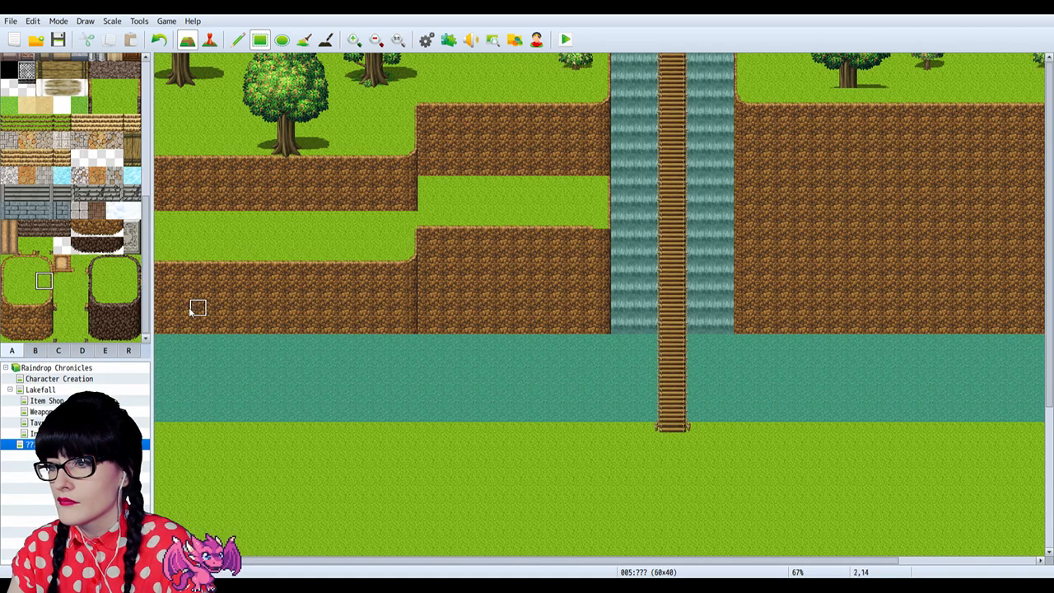
click(44, 298)
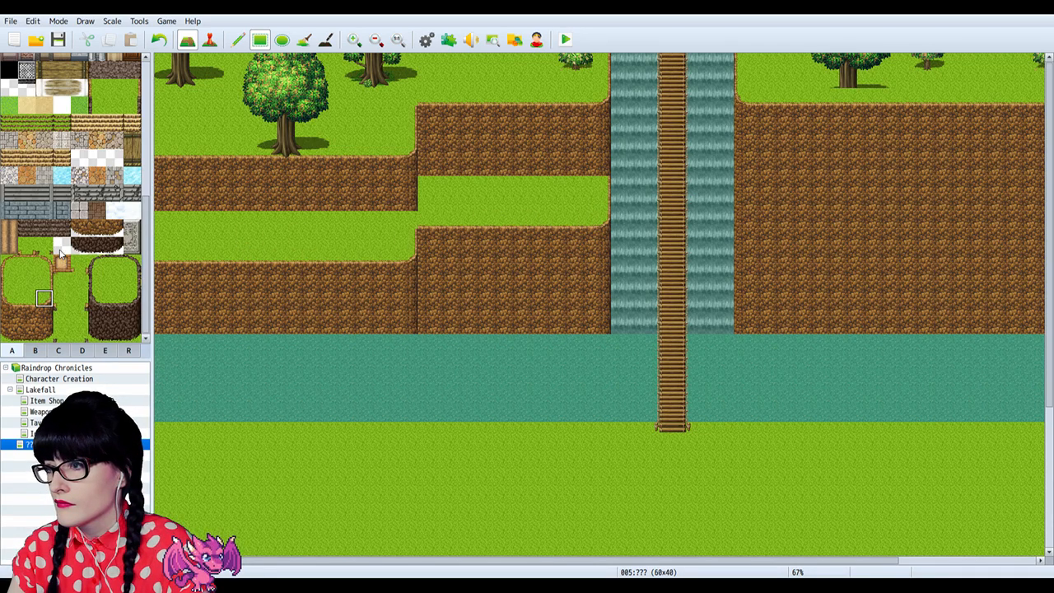
Step: Paint brown cliff-bottom edging along the base of the far western upper cliff, ending with a rounded corner piece at its east end
click(28, 333)
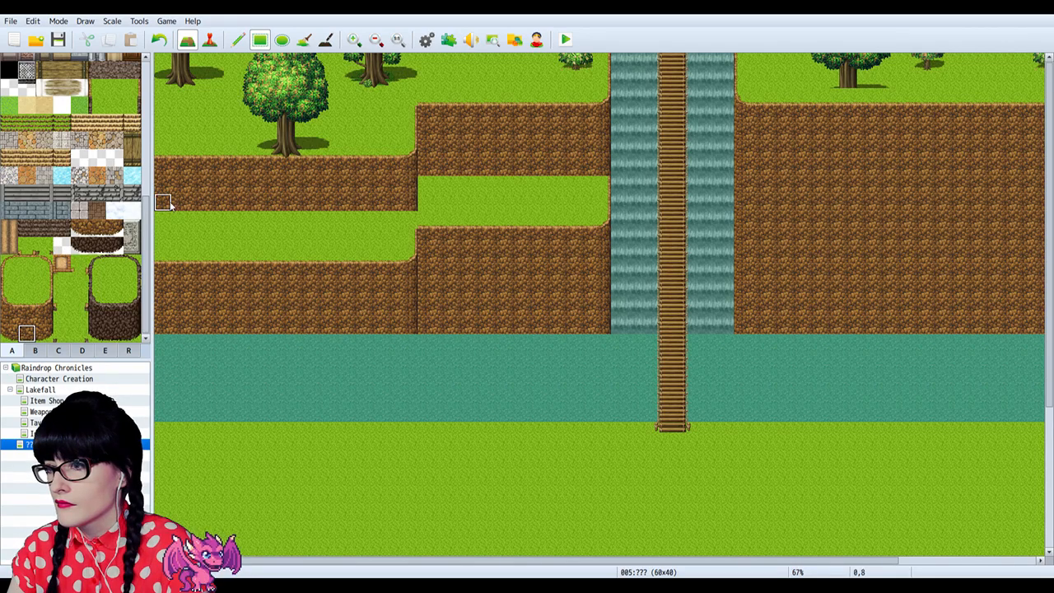
mouse_move(267, 205)
mouse_down()
mouse_move(410, 198)
mouse_move(393, 205)
mouse_up()
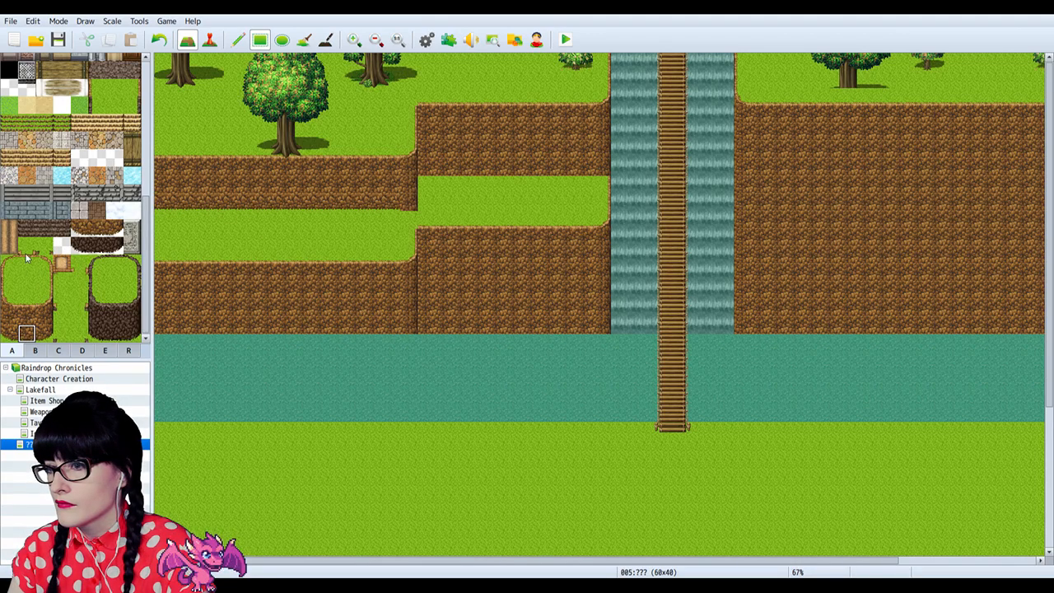
click(44, 332)
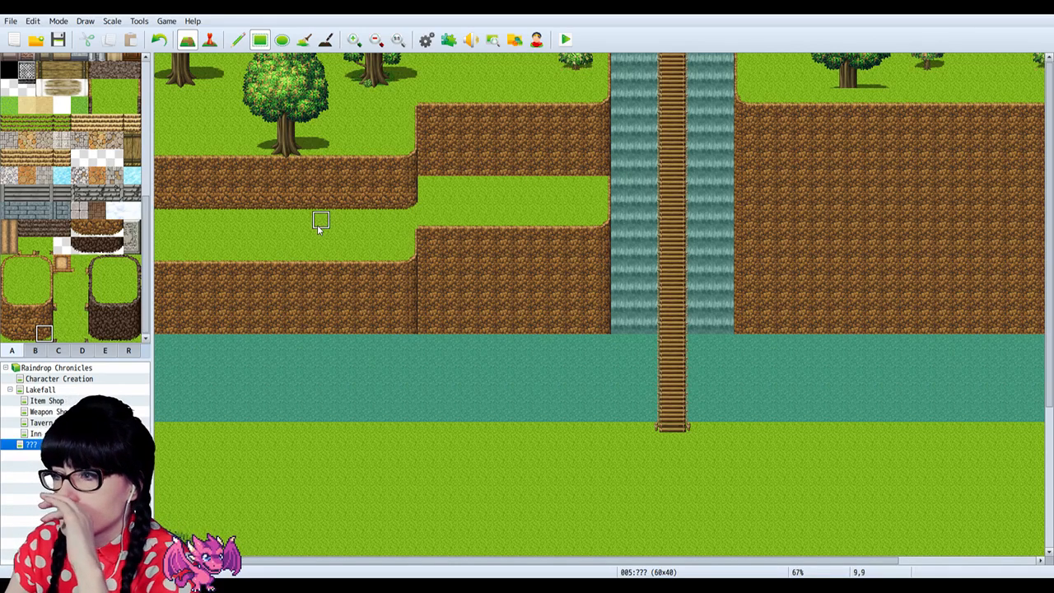
click(26, 331)
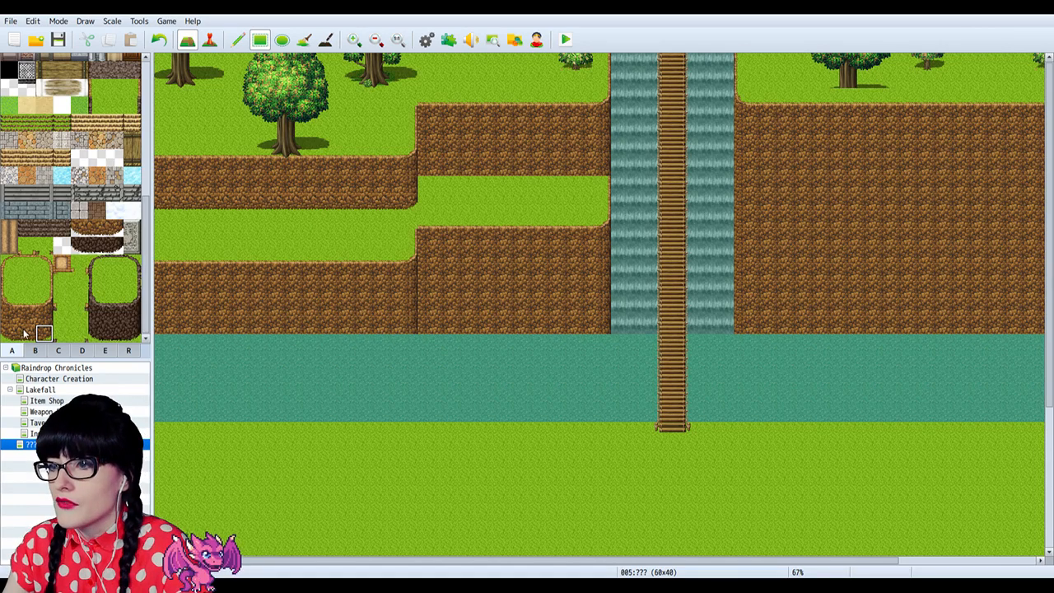
drag(397, 366, 279, 359)
key(ctrl+z)
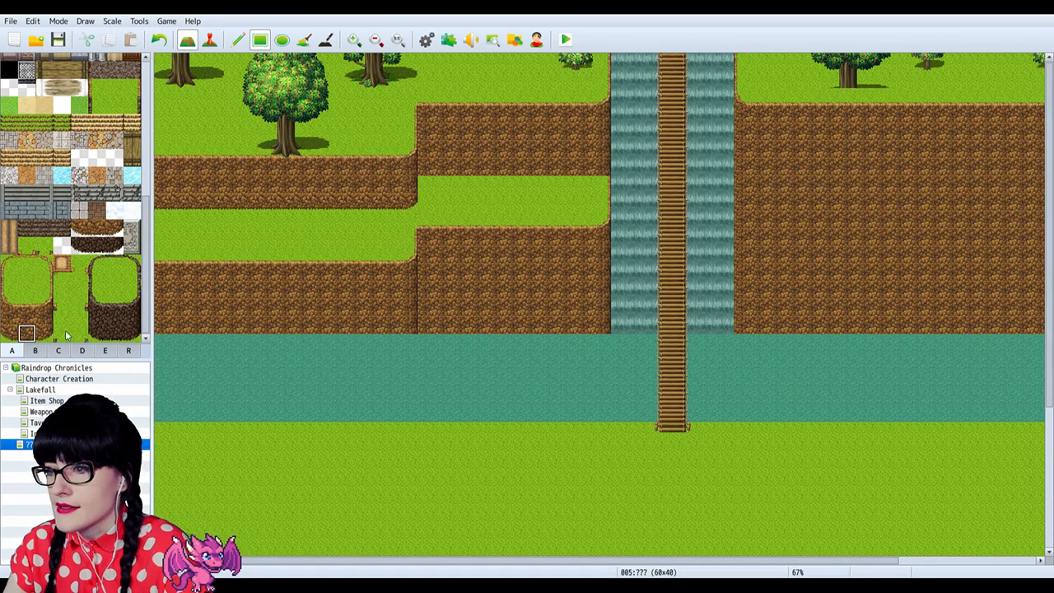
Step: Extend the far western lower cliff one row south into the river across its full width
click(27, 316)
drag(160, 343, 415, 343)
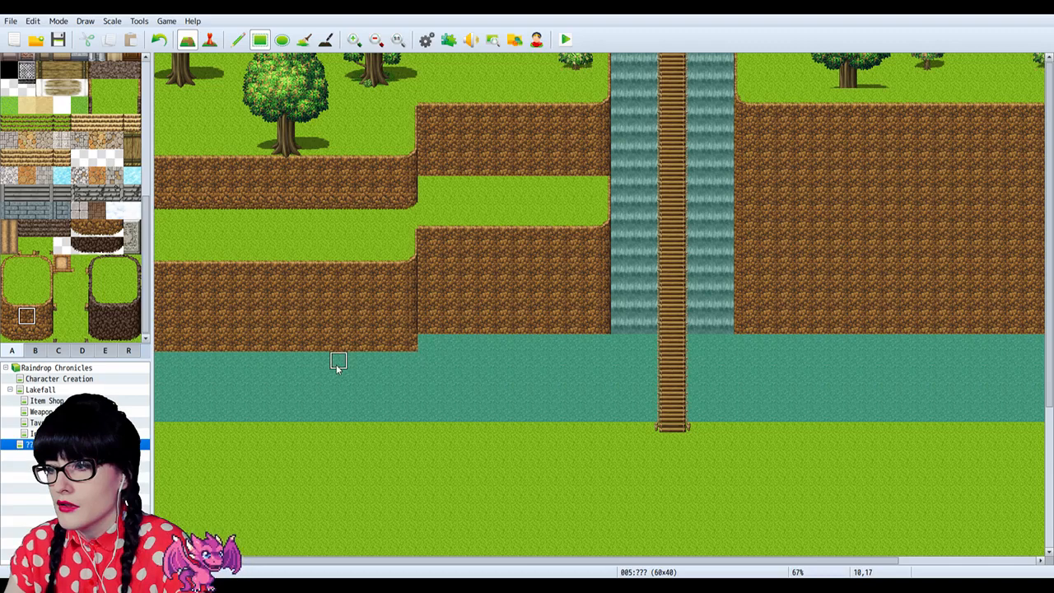
Step: Try to paint a row of dark-blue water tiles in the river directly below the far western cliff
scroll(81, 291, down, 10)
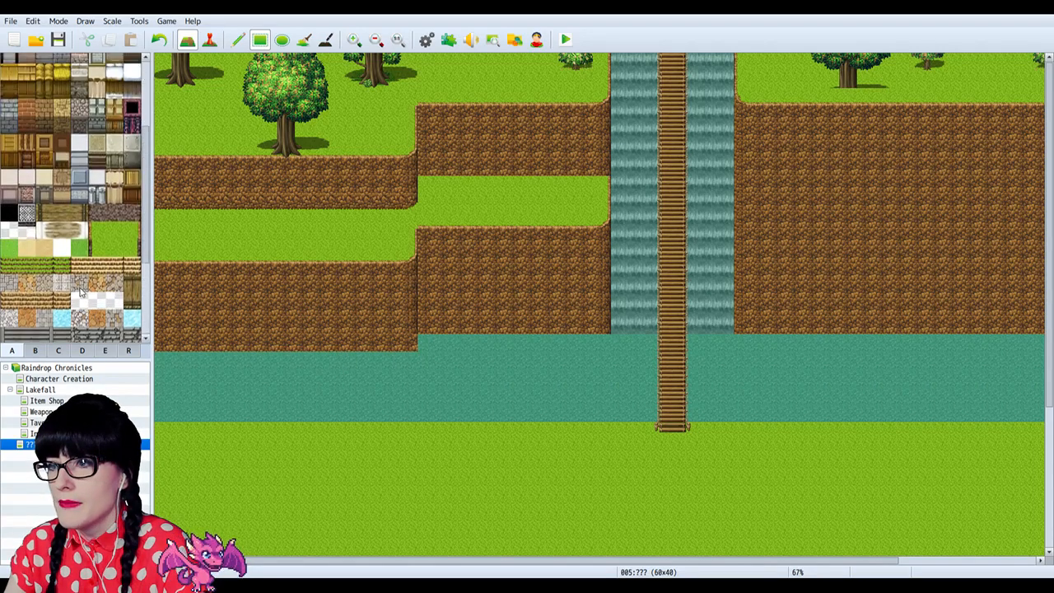
scroll(86, 284, down, 10)
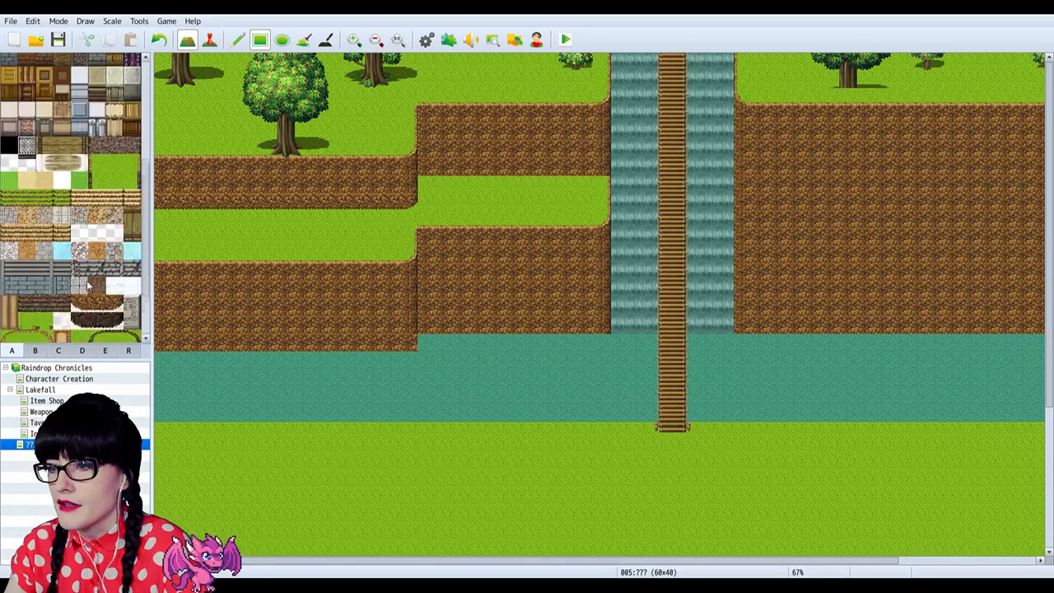
scroll(83, 148, up, 5)
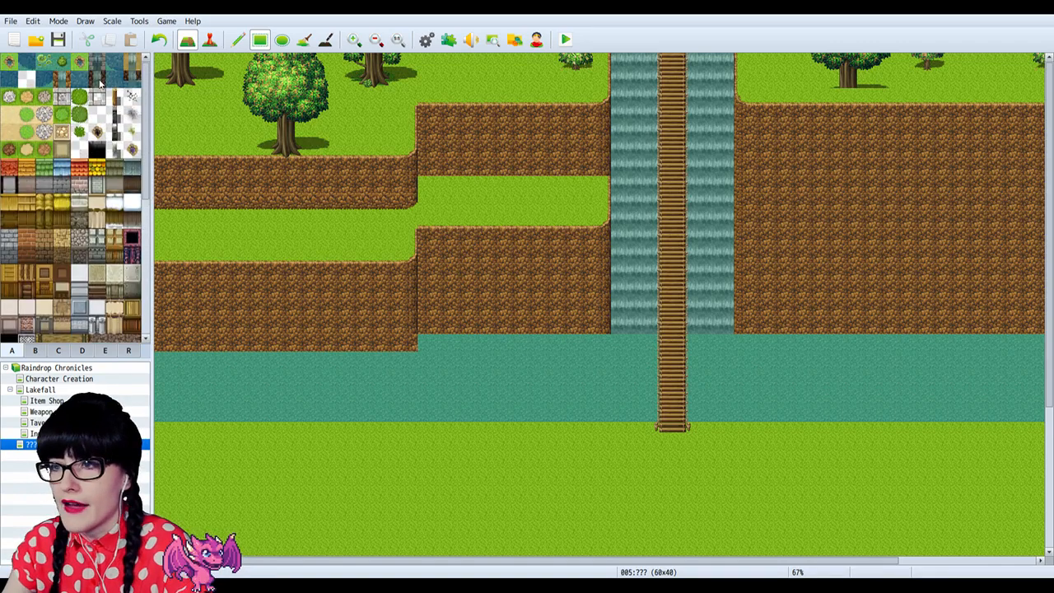
click(109, 76)
drag(404, 359, 316, 371)
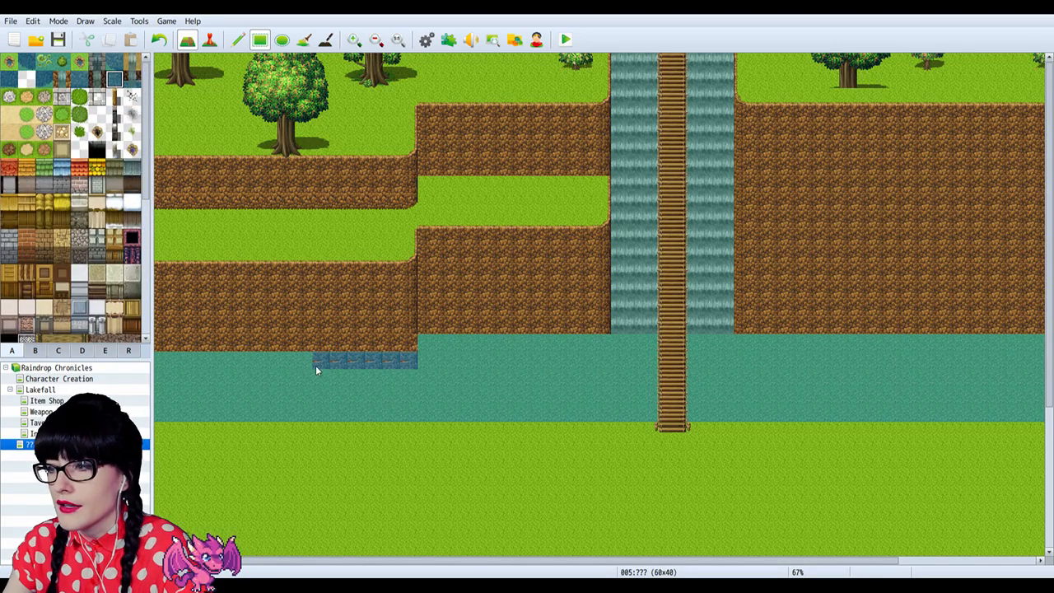
drag(405, 360, 301, 364)
key(ctrl+z)
Step: Line the base of the far western cliff with a dark-blue water edge and repaint river water over the grassy bank beneath it
click(80, 78)
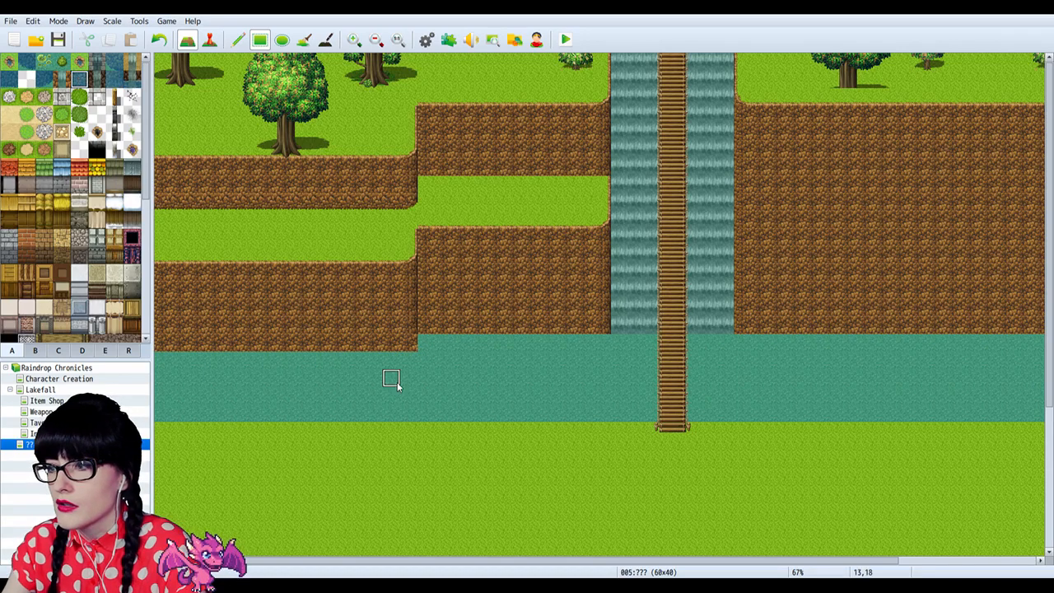
mouse_move(405, 365)
mouse_down()
mouse_move(277, 376)
mouse_move(149, 356)
mouse_move(171, 374)
mouse_move(162, 364)
mouse_up()
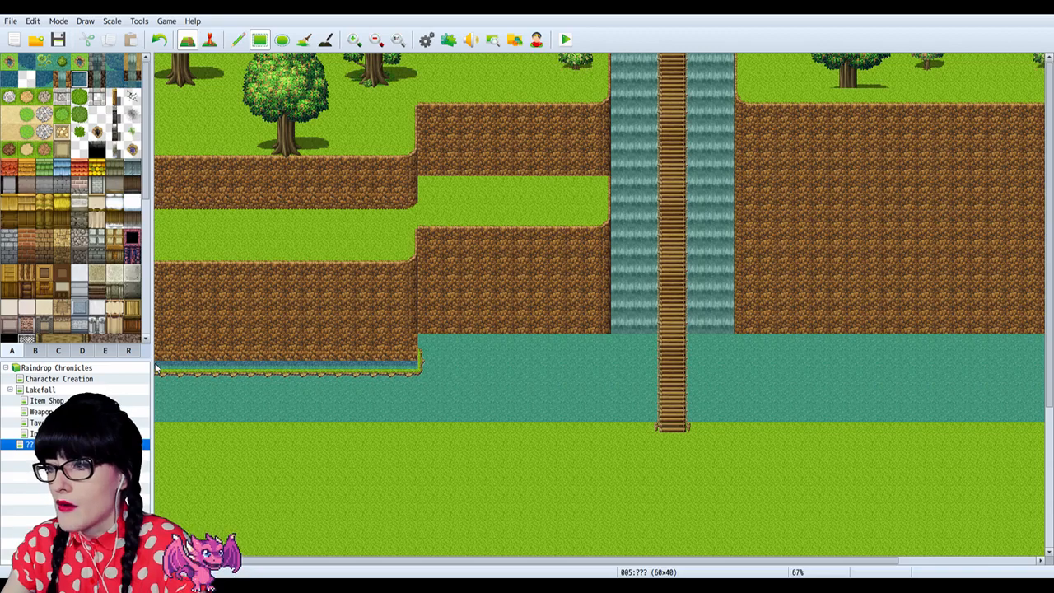
click(9, 62)
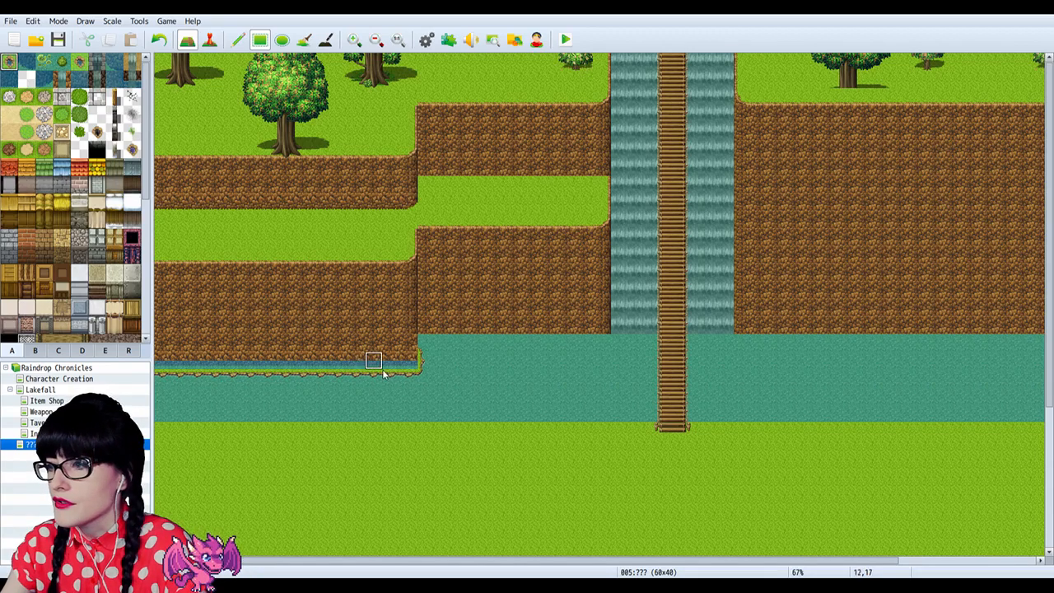
drag(412, 380, 158, 372)
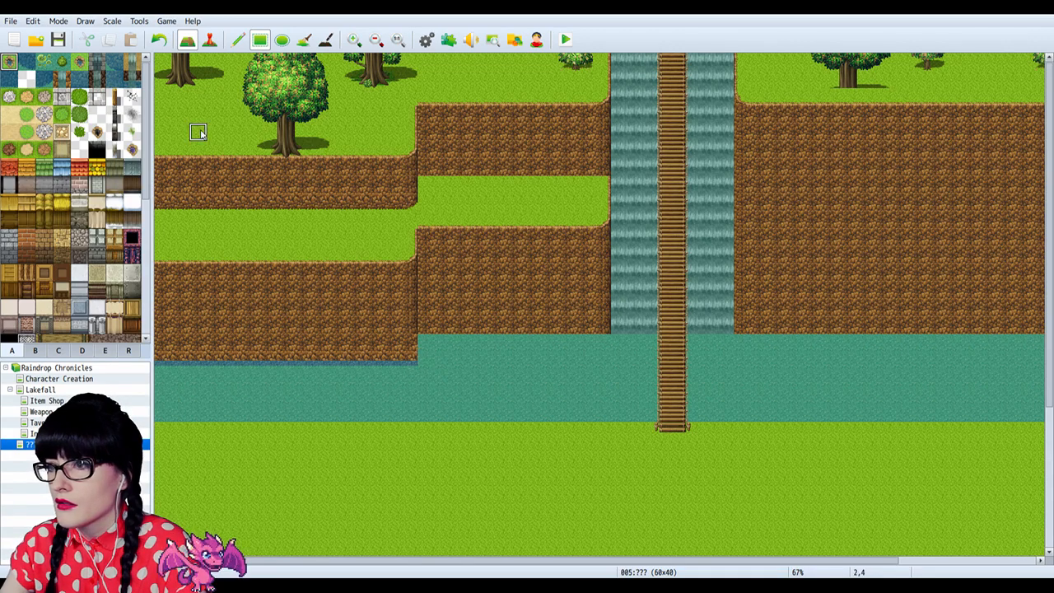
click(115, 78)
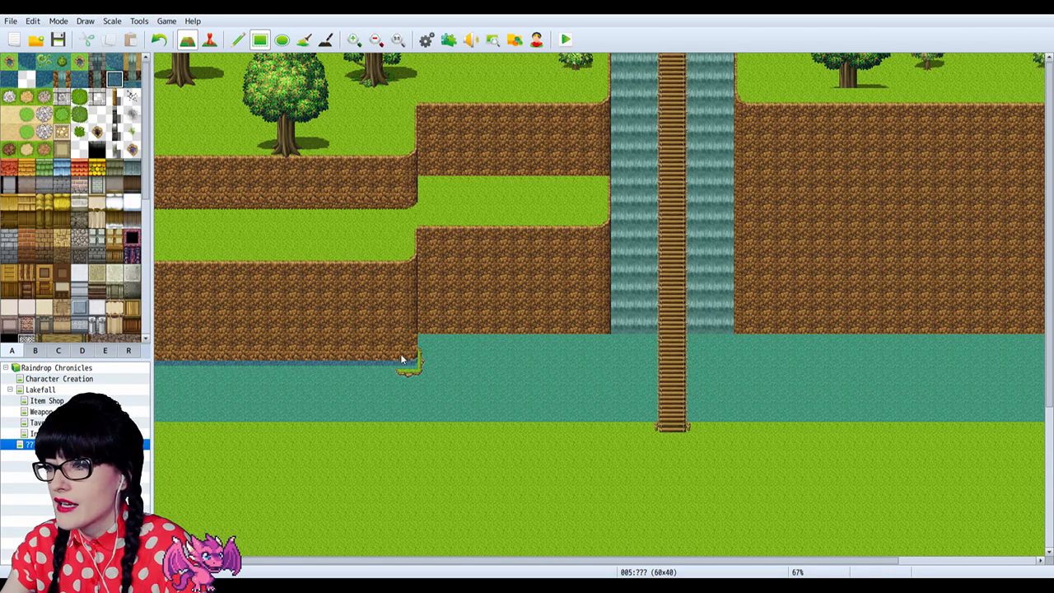
click(15, 63)
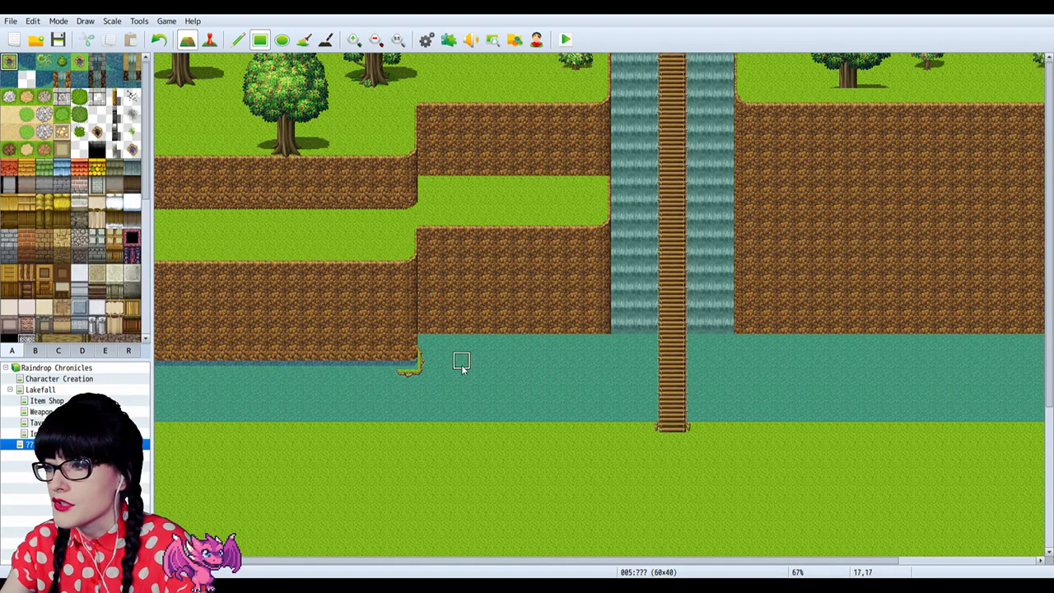
click(408, 378)
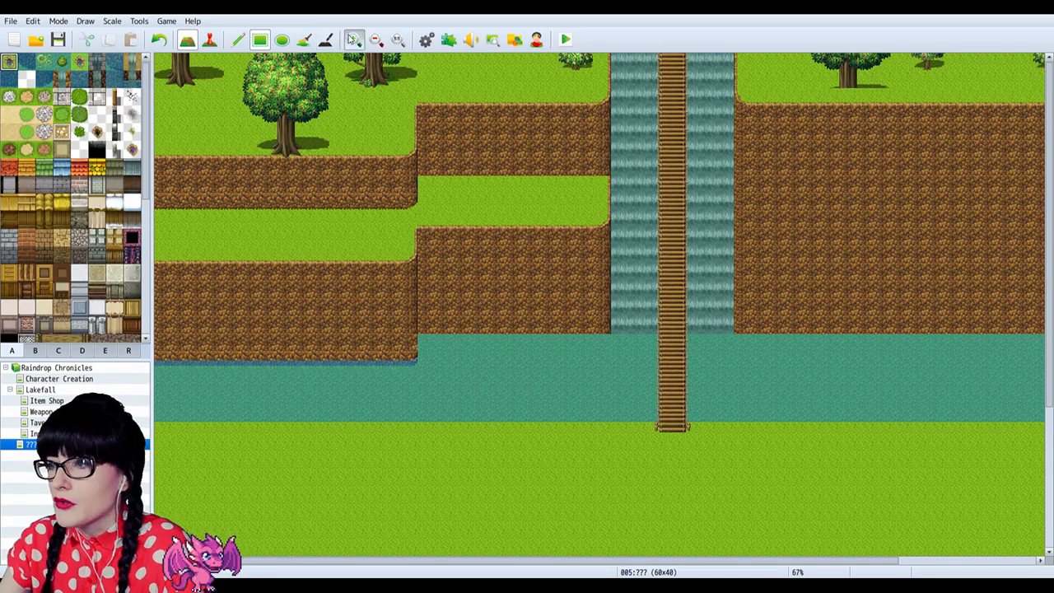
Step: Try to paint the cliff-base water edge below the cliff just west of the waterfall, testing the cliff's bottom row and the river row
click(353, 39)
drag(432, 562, 300, 565)
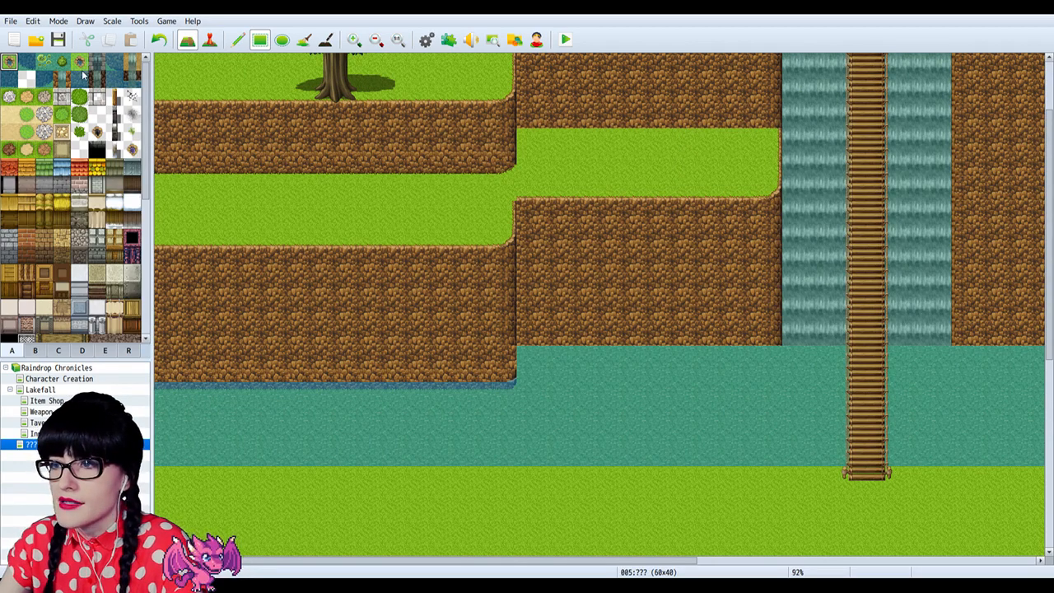
click(115, 79)
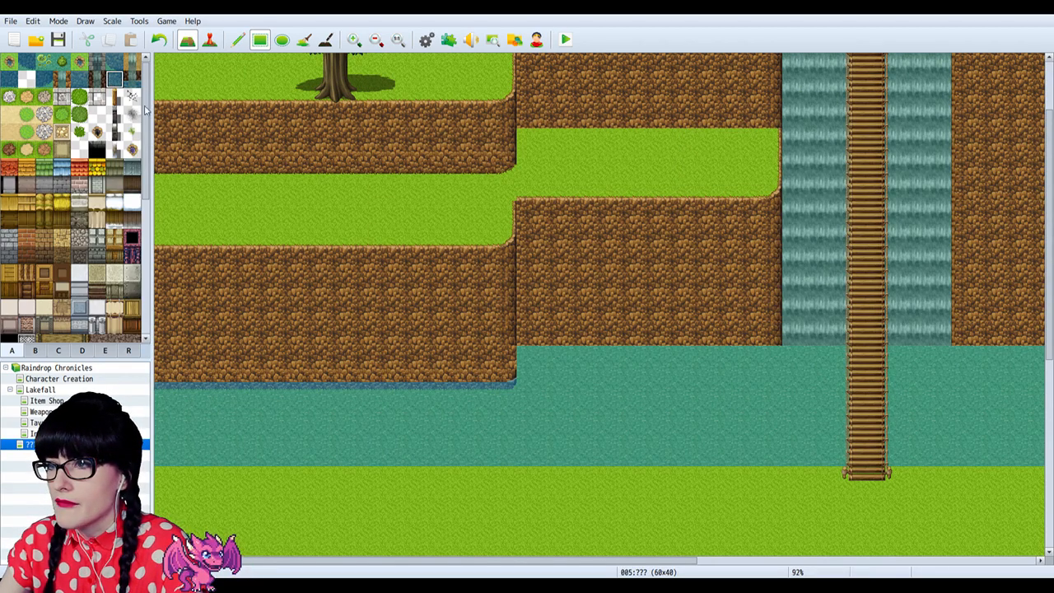
click(79, 78)
drag(528, 334, 588, 336)
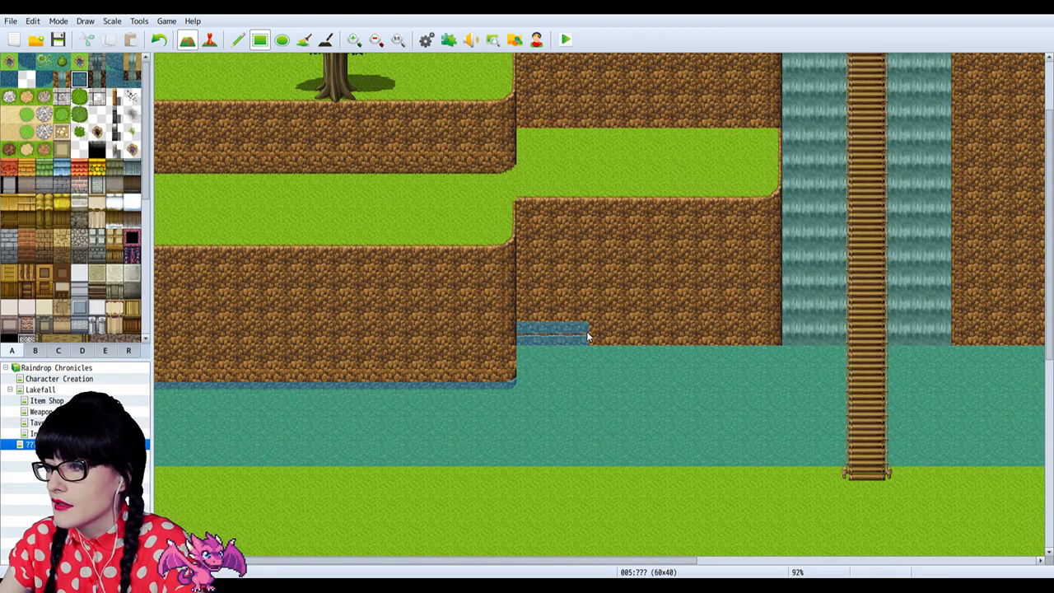
key(ctrl+z)
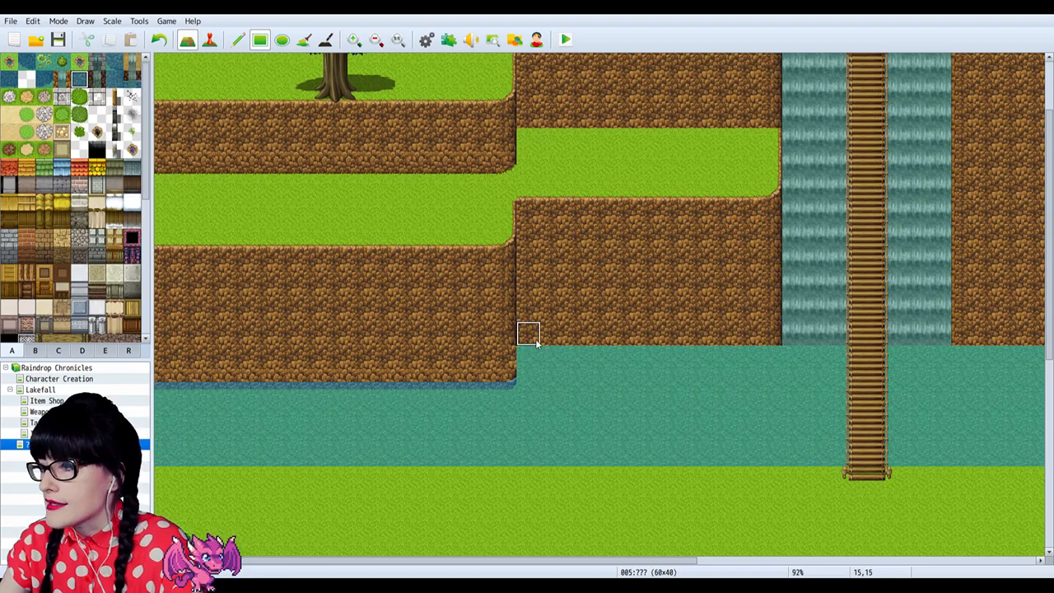
scroll(74, 173, down, 3)
scroll(49, 125, up, 3)
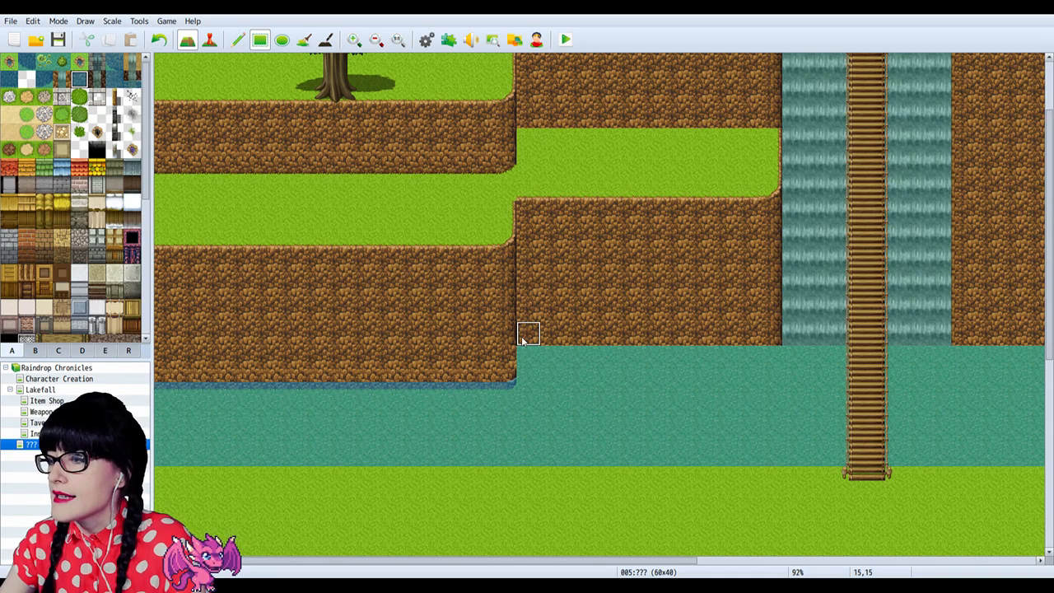
drag(524, 341, 626, 324)
key(ctrl+z)
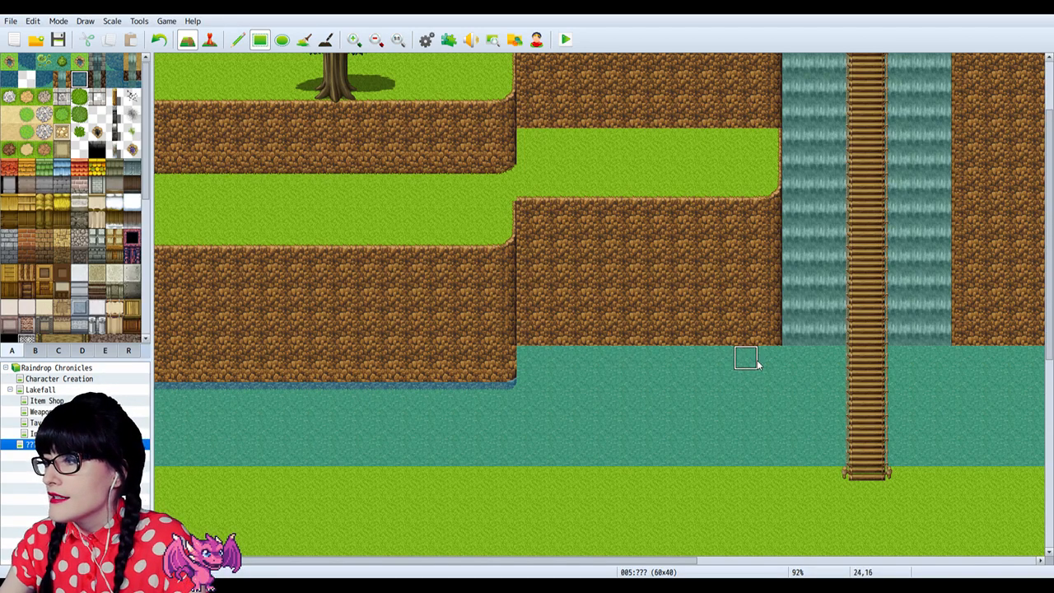
mouse_move(758, 365)
mouse_down()
mouse_move(770, 361)
mouse_move(532, 363)
mouse_up()
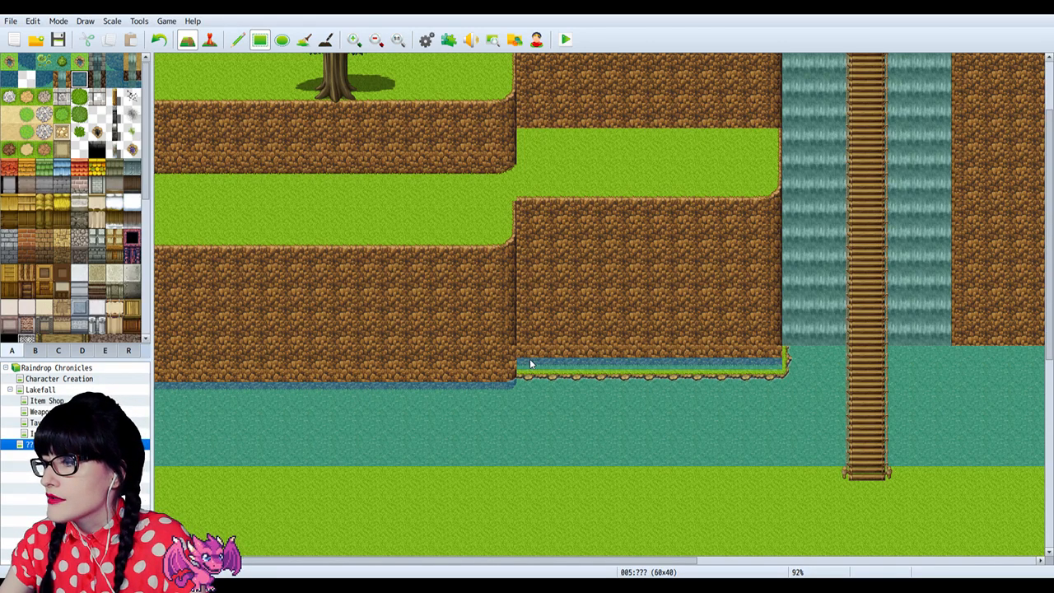
key(ctrl+z)
Step: Paint the cliff-base water edge along the bottom row of the cliff just west of the waterfall, covering the grassy bank with river water
drag(765, 338, 526, 347)
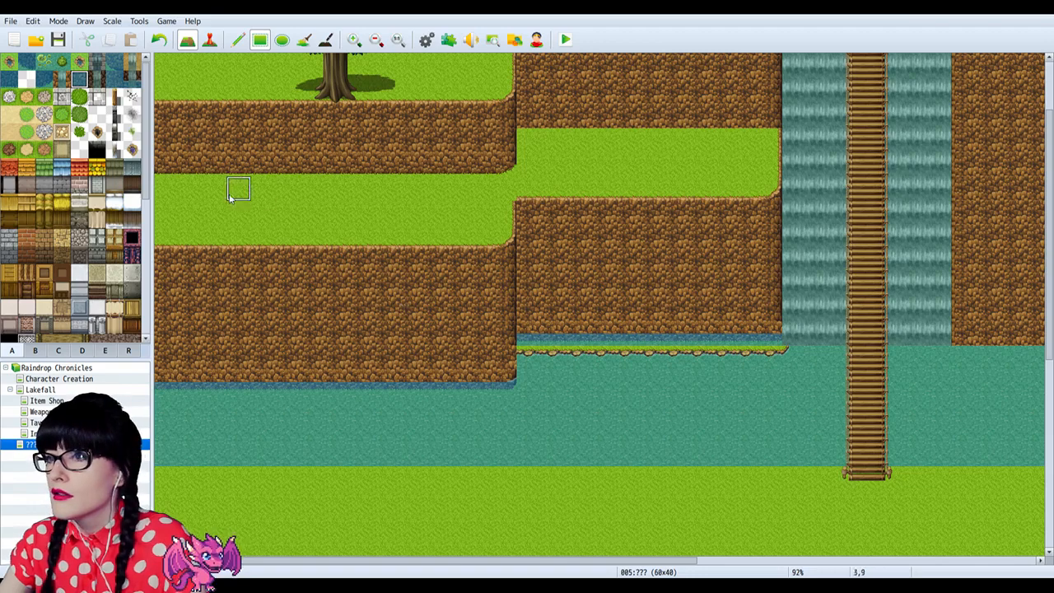
click(8, 64)
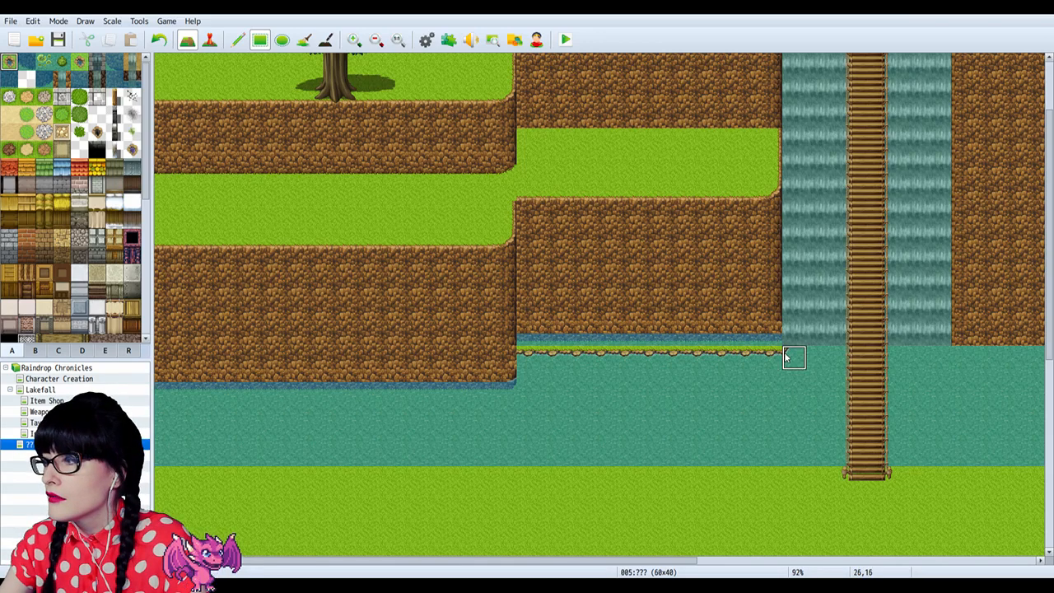
drag(791, 358, 549, 363)
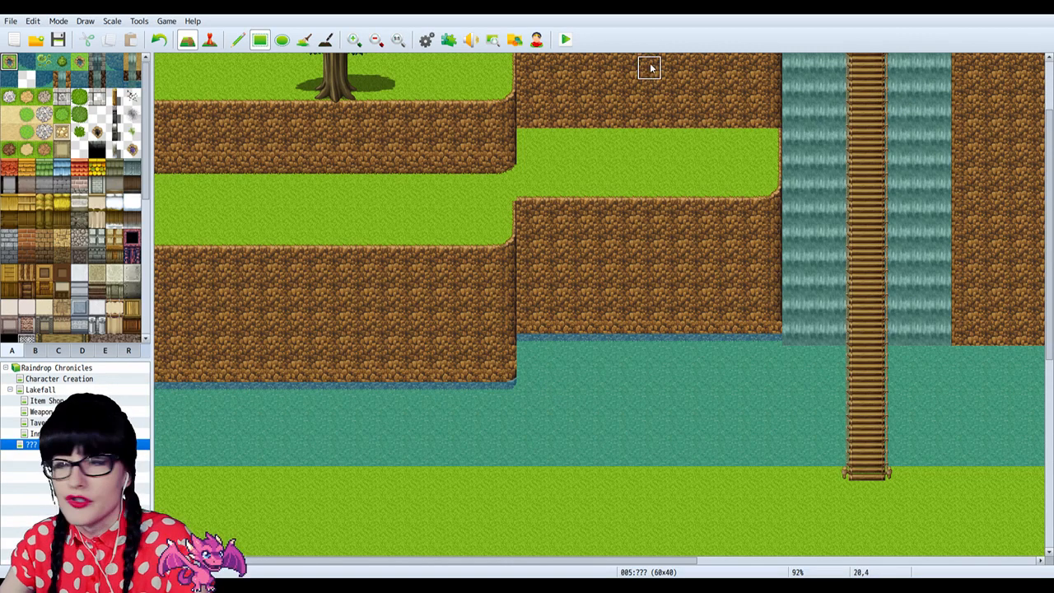
Step: Review the cliff ledges, waterfall and river edge at several zoom levels and browse the tileset down to the cliff tiles
click(376, 40)
click(376, 40)
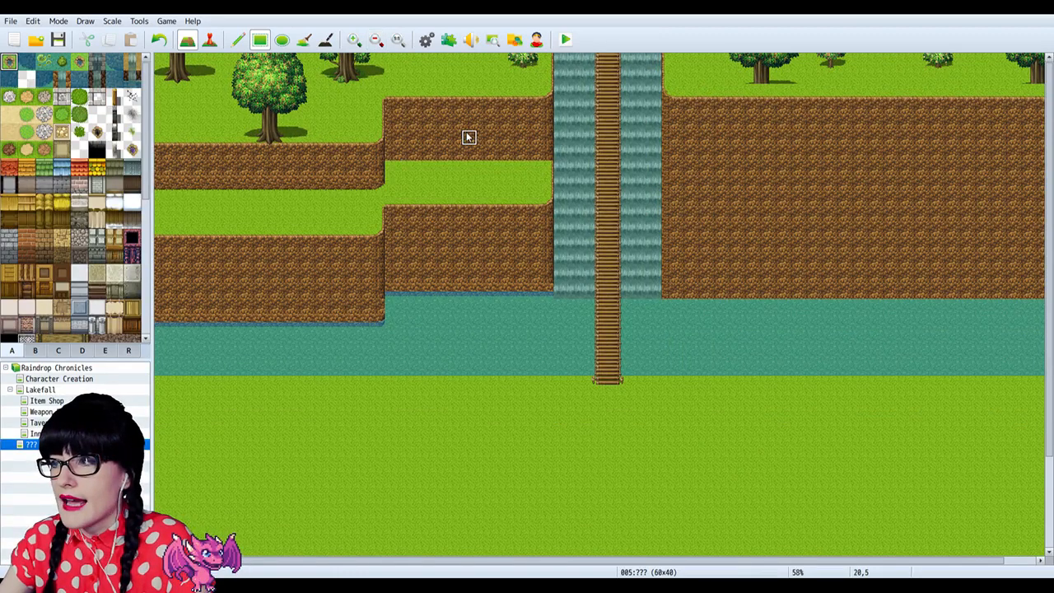
click(353, 40)
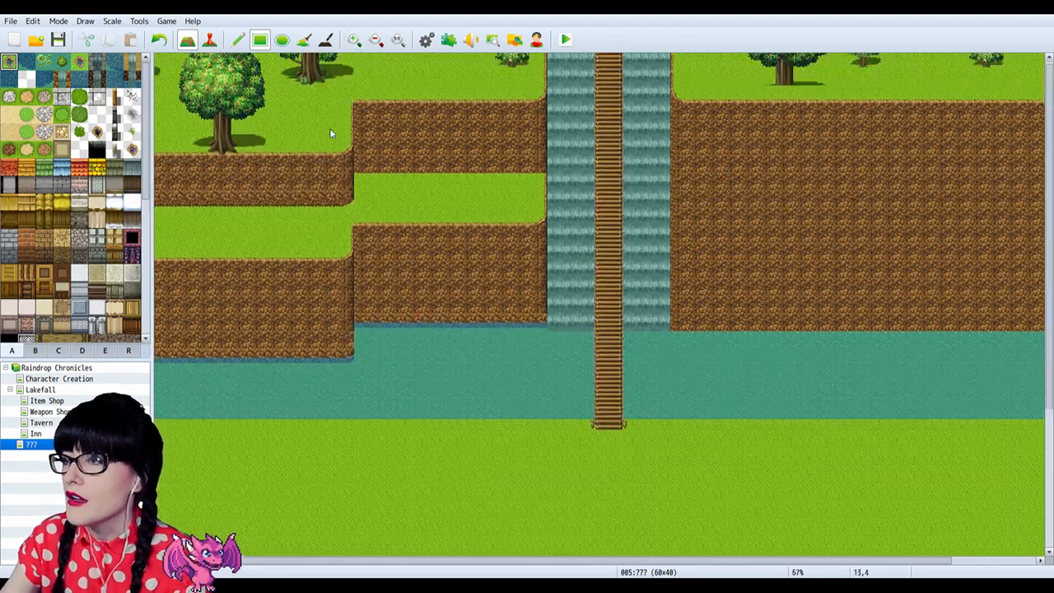
drag(548, 565, 494, 565)
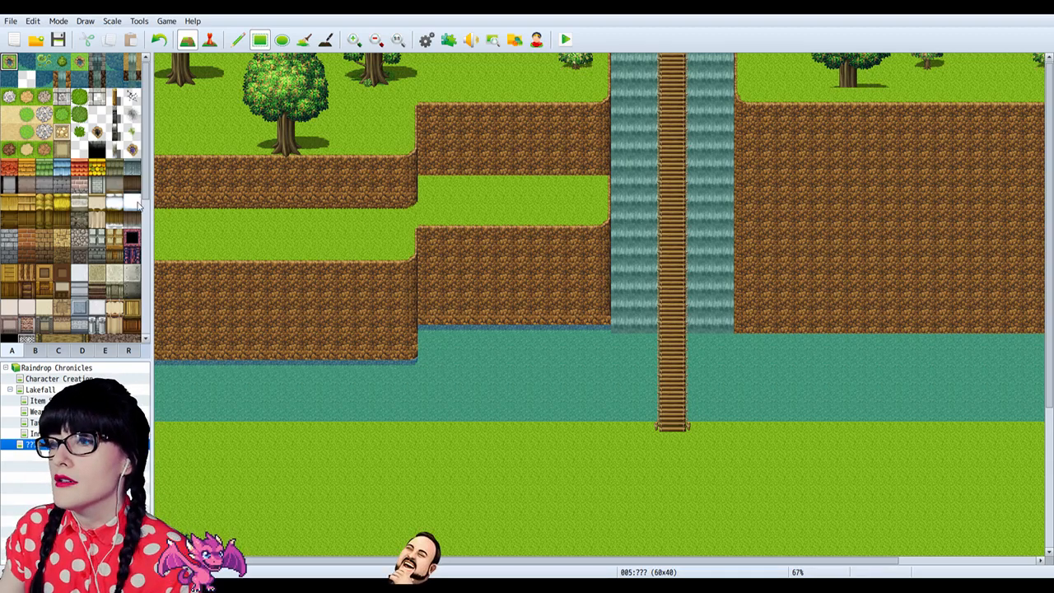
click(353, 40)
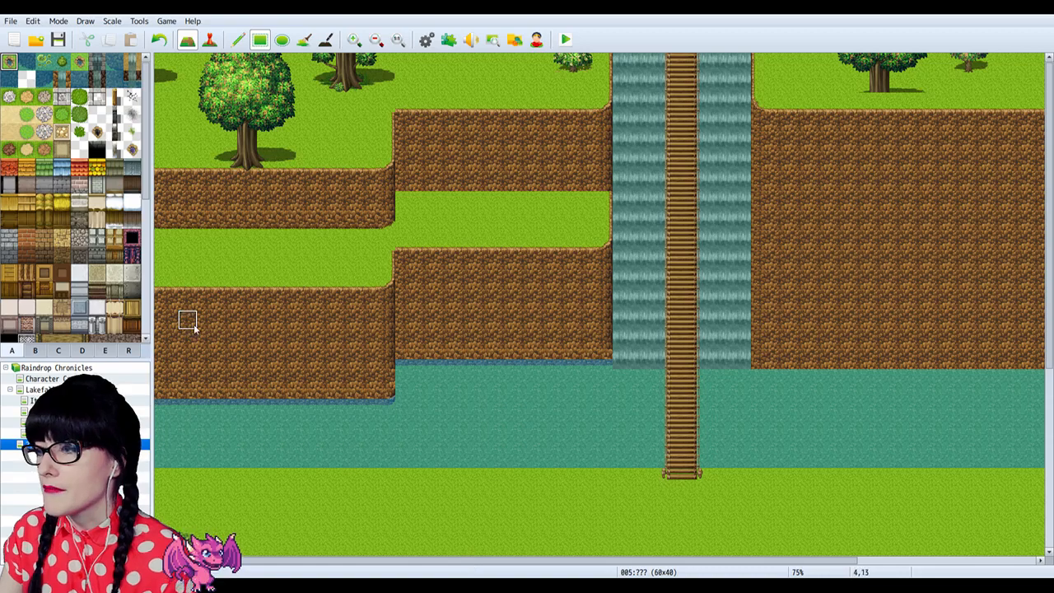
click(353, 40)
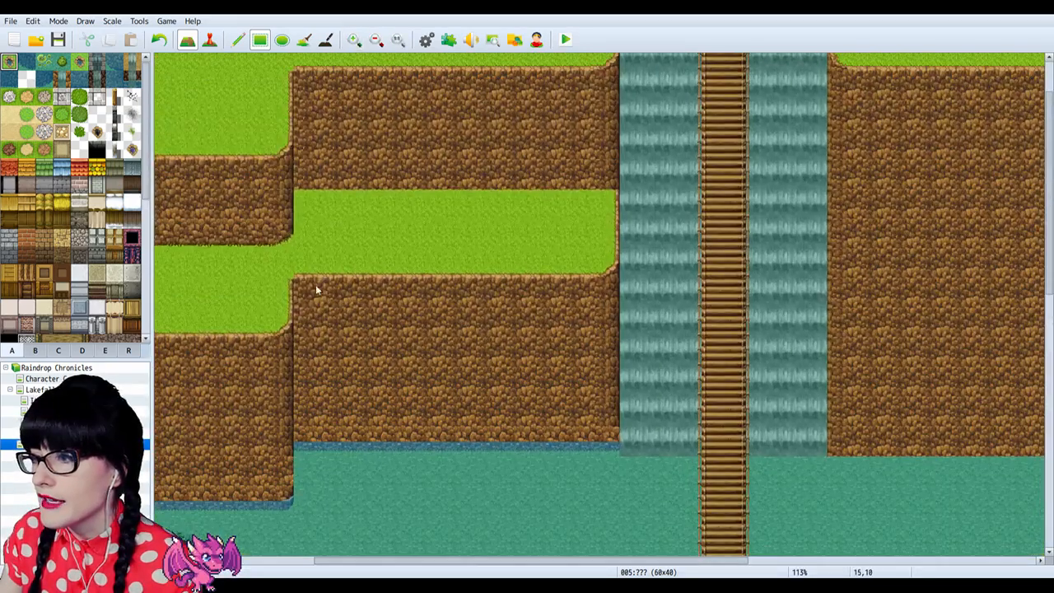
scroll(107, 286, down, 2)
scroll(107, 286, down, 8)
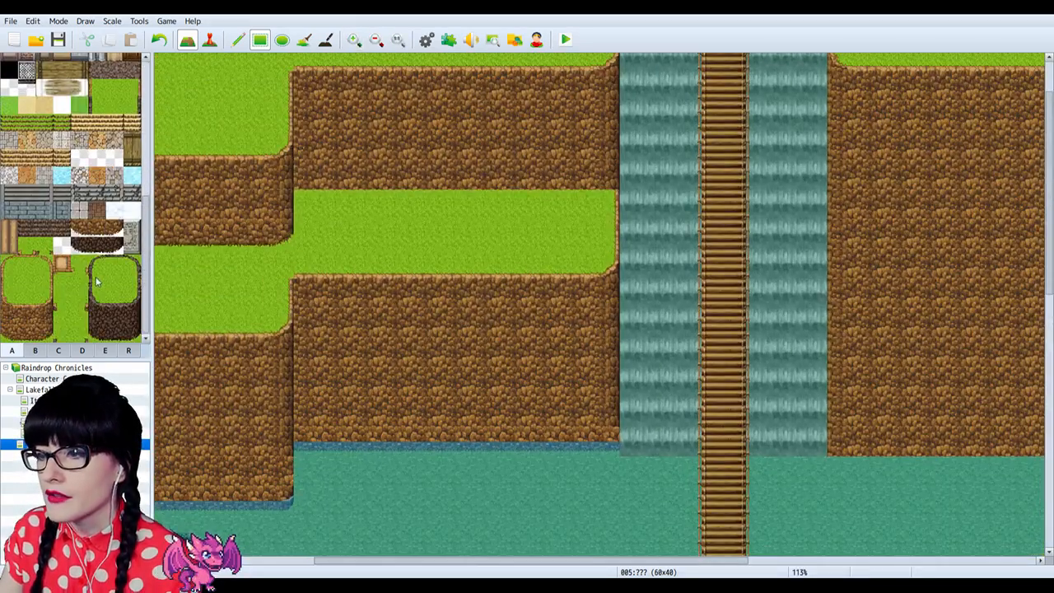
Step: Paint river water over the lowest rows of the waterfall, across its full width from the western cliff to the eastern cliff
click(82, 300)
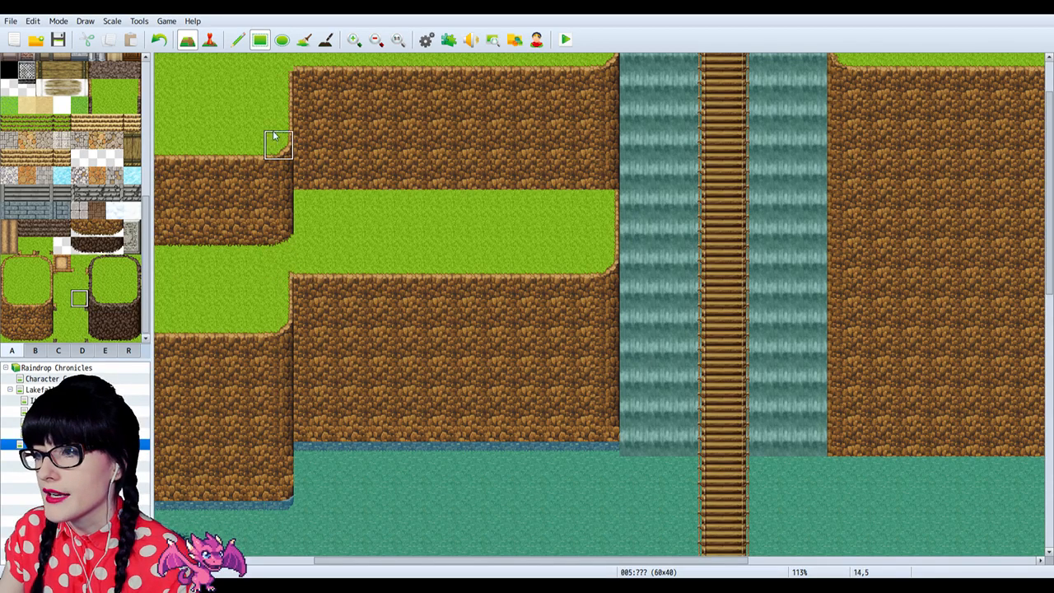
scroll(280, 78, up, 1)
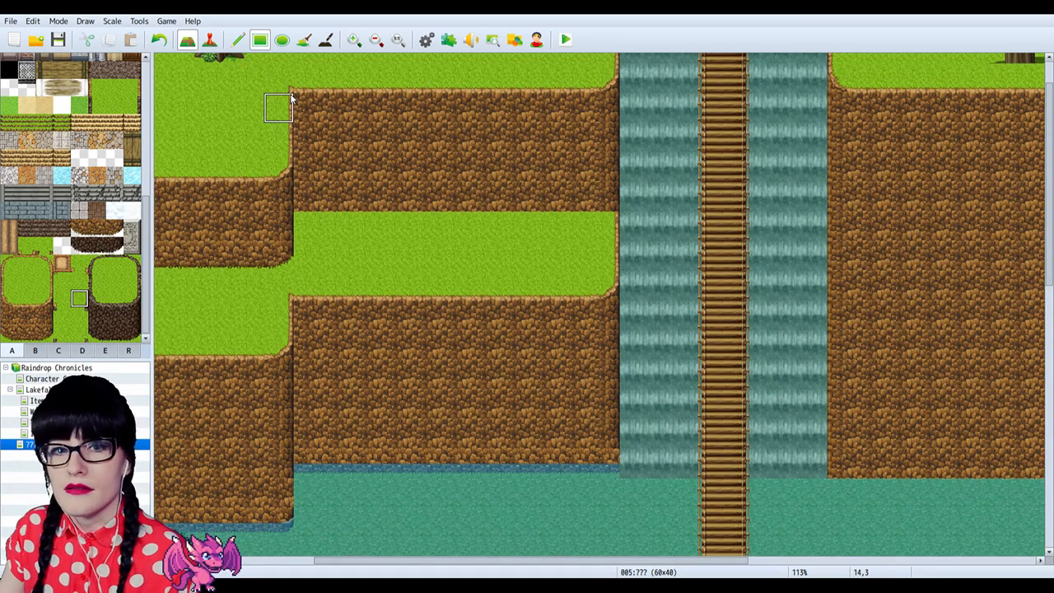
scroll(354, 353, up, 2)
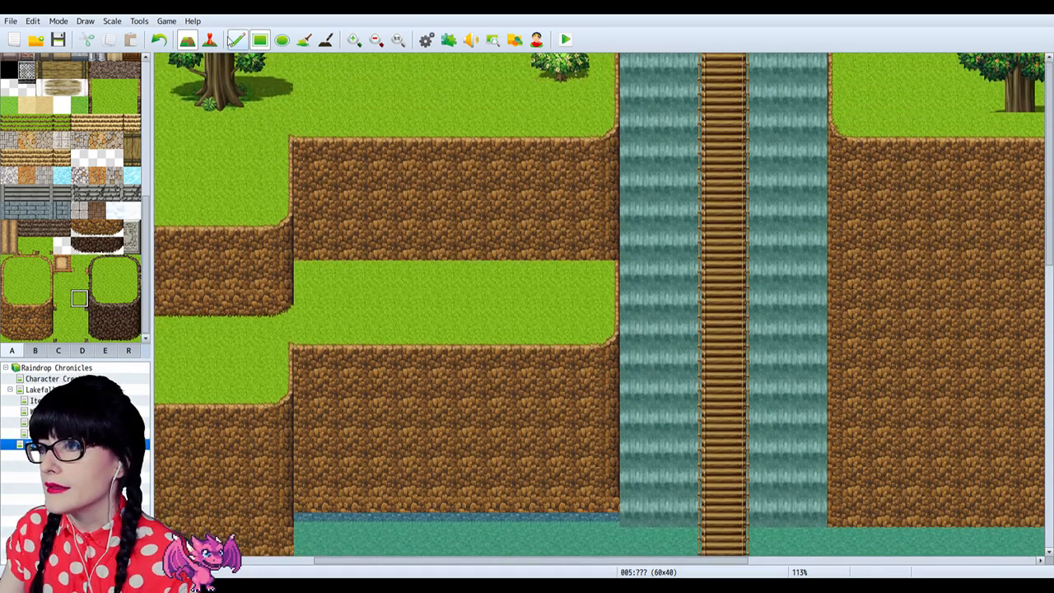
click(376, 40)
click(375, 39)
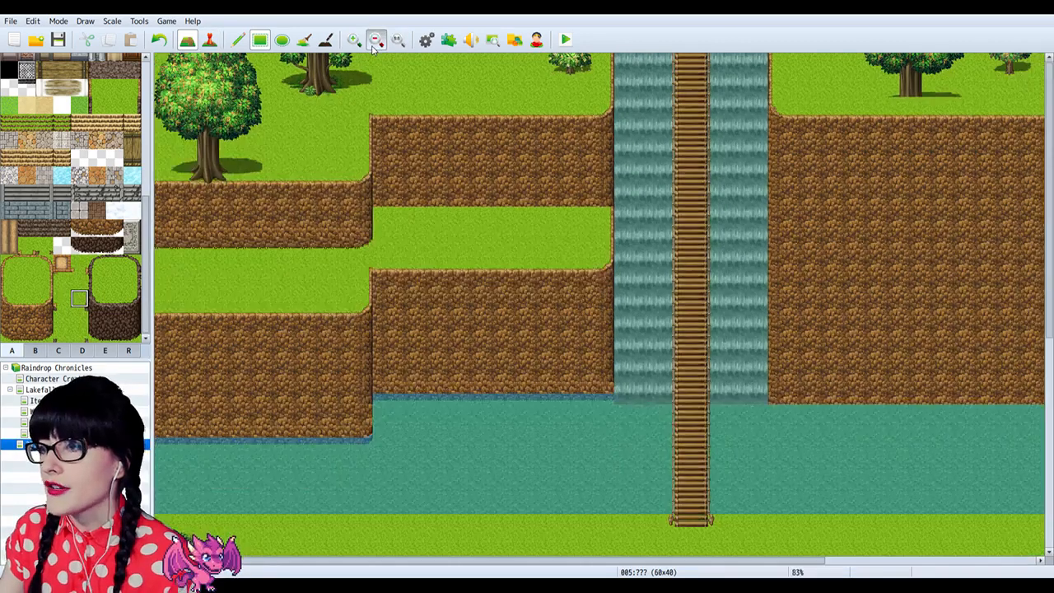
click(376, 40)
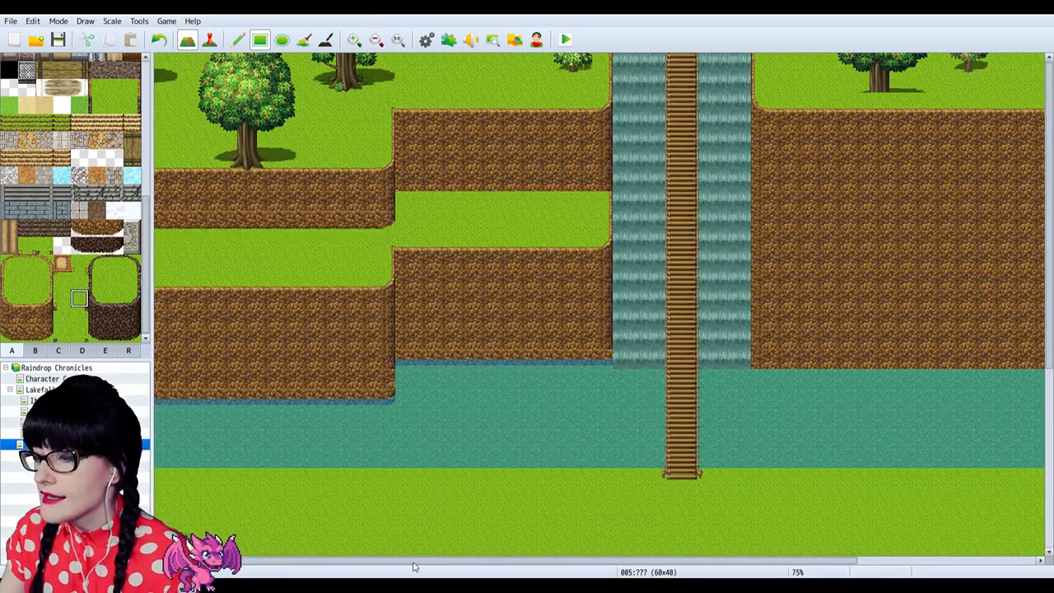
drag(413, 562, 366, 562)
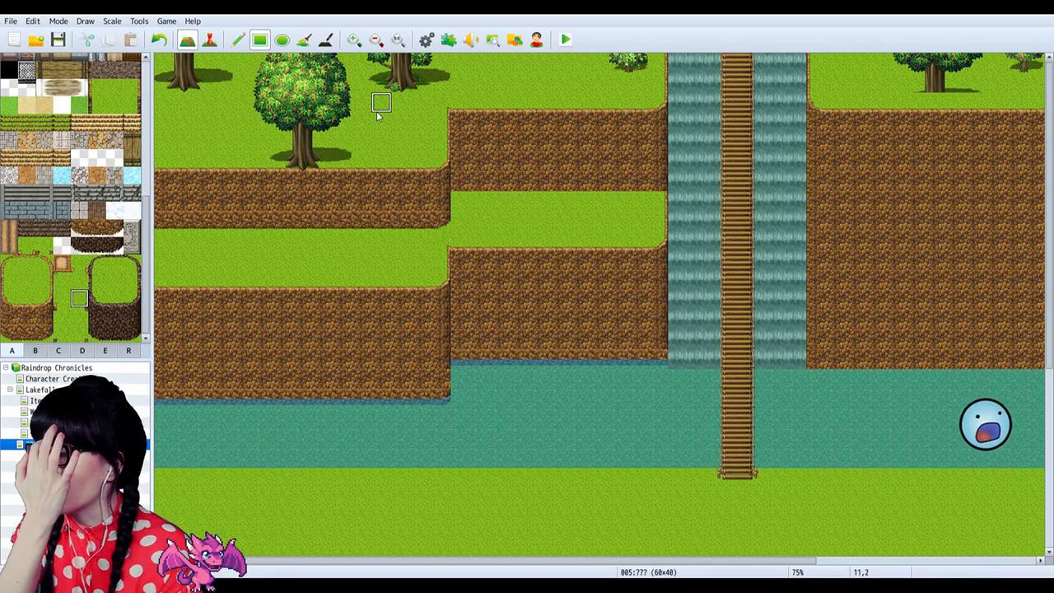
scroll(12, 76, up, 10)
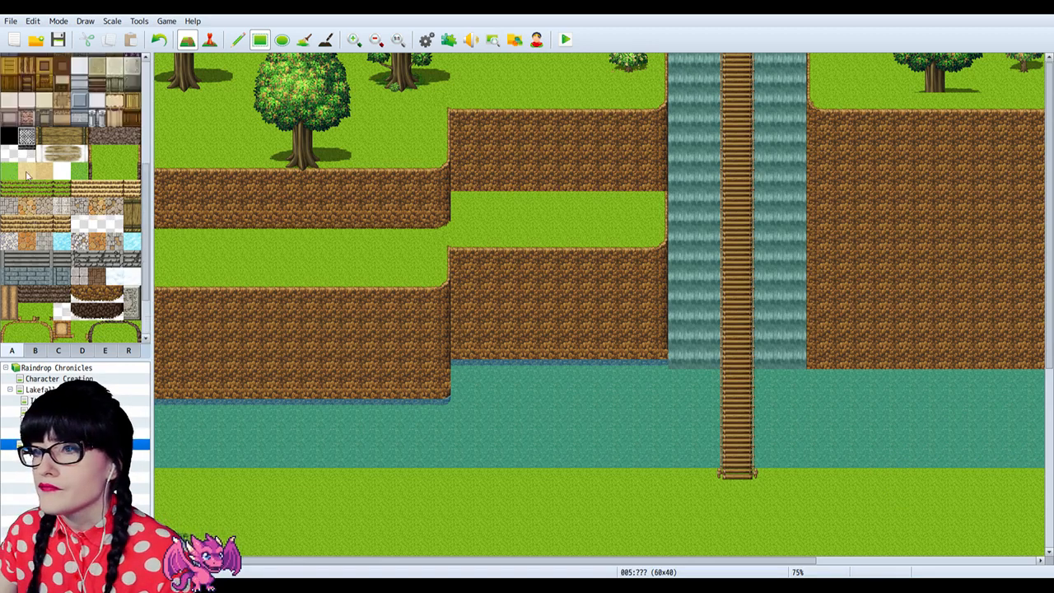
click(10, 63)
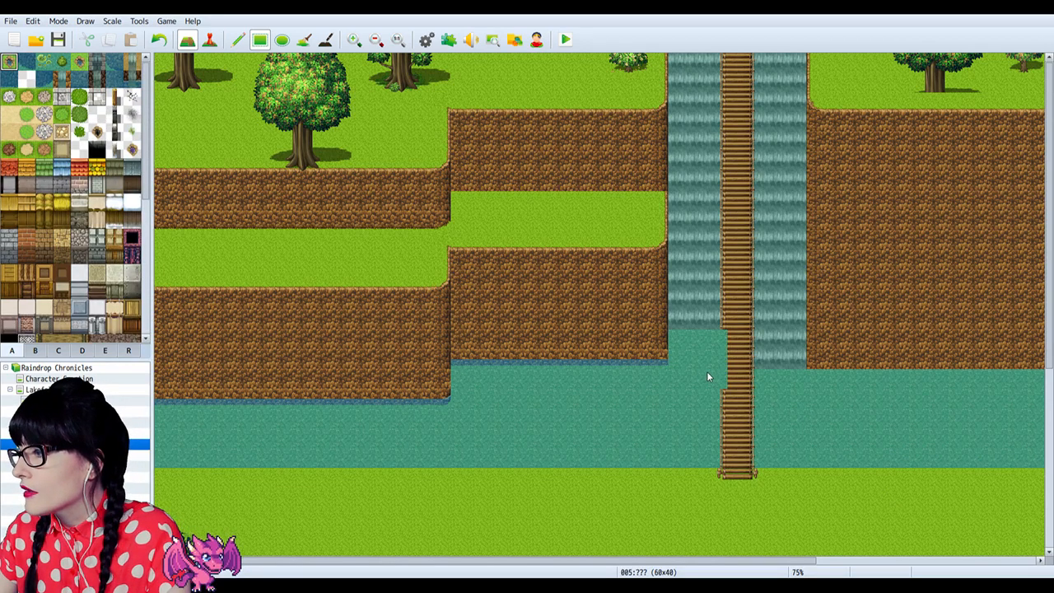
drag(710, 373, 798, 377)
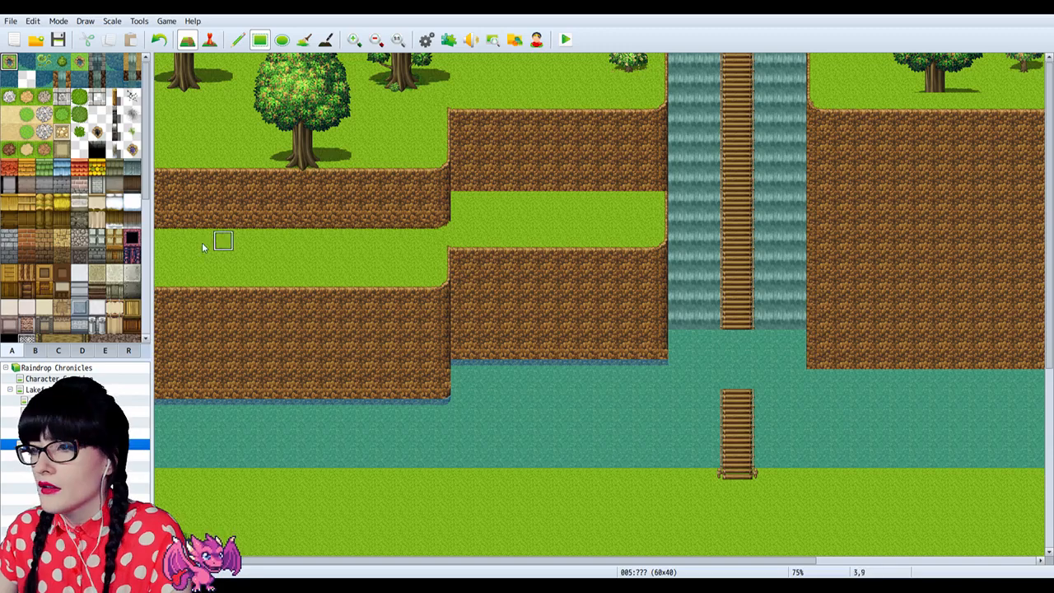
Step: Rebuild the missing section of the long bridge over the river with the wooden bridge's left and right tiles
scroll(74, 247, down, 10)
click(56, 351)
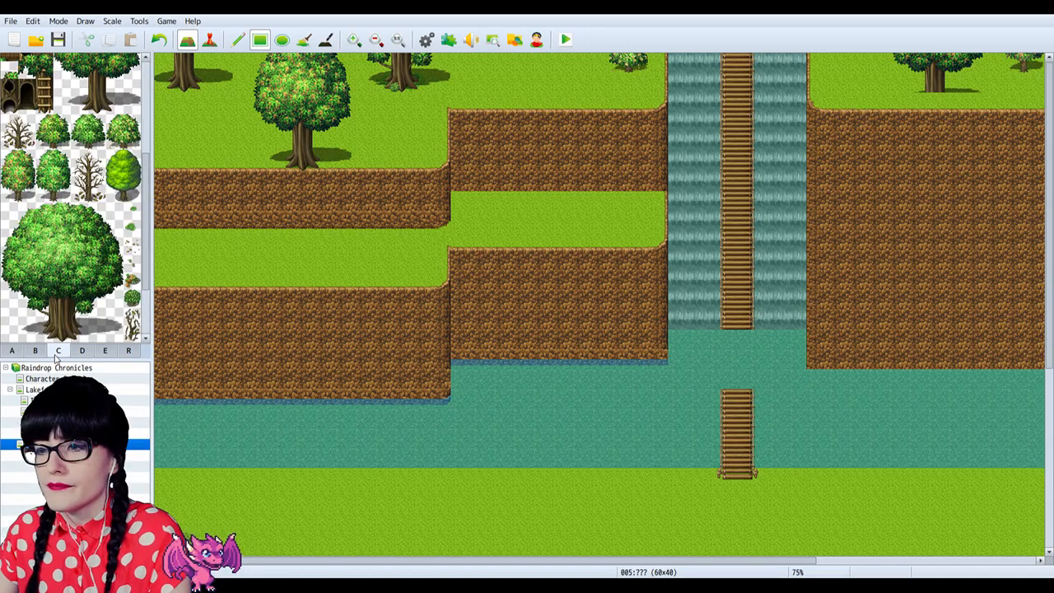
scroll(45, 303, down, 3)
click(27, 309)
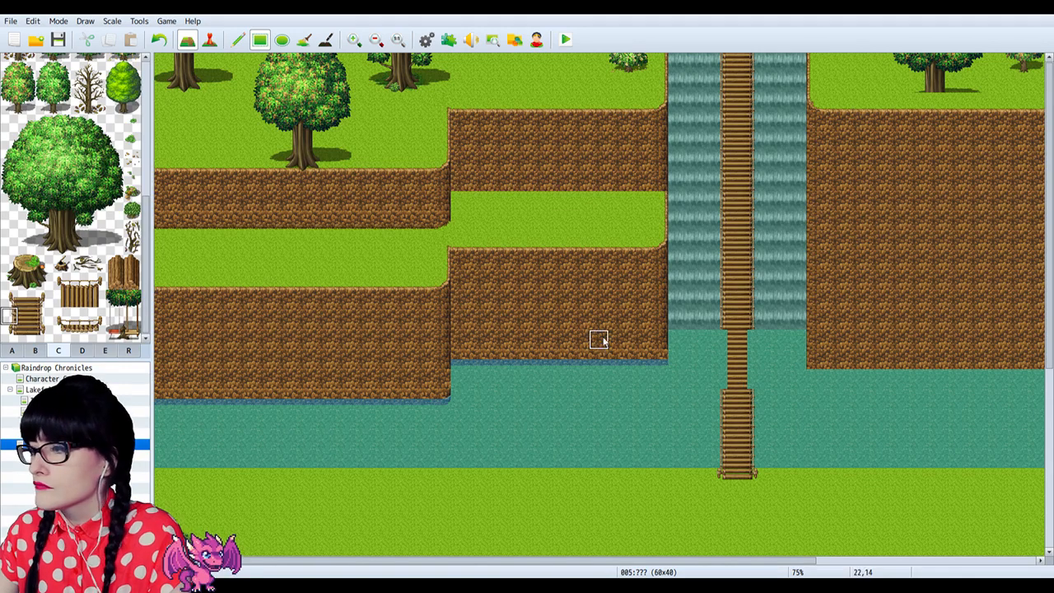
click(44, 317)
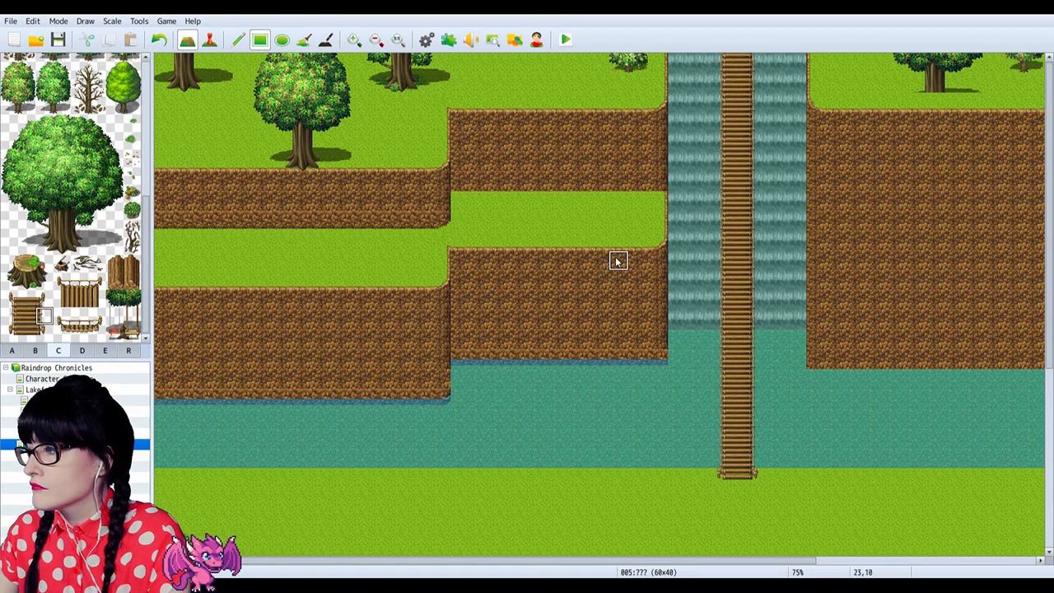
Step: Copy the lower parts of both cliff sections west of the waterfall and place each one tile lower, including ledge and waterline
click(376, 39)
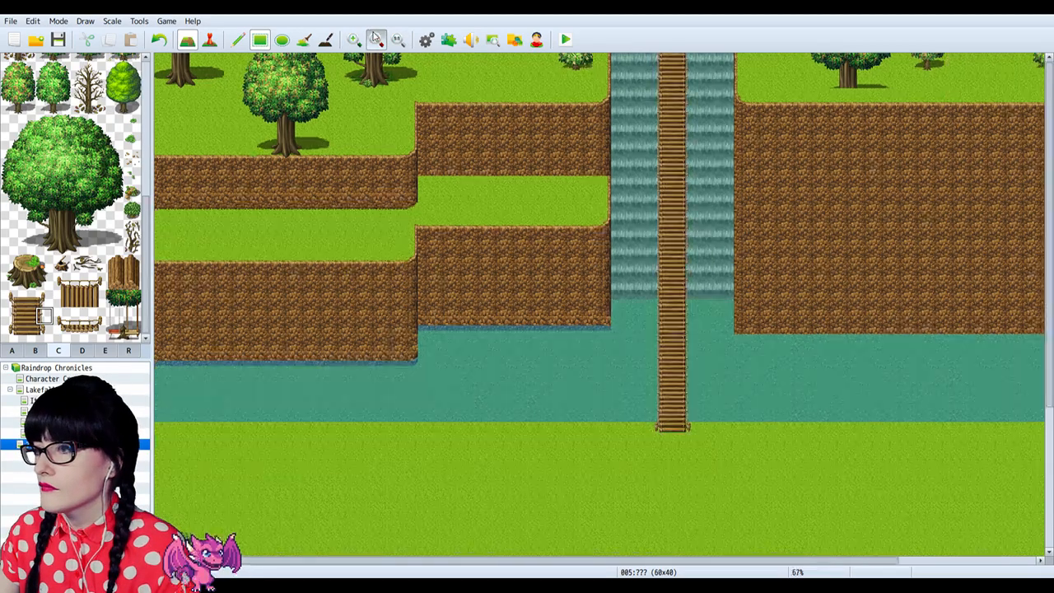
click(376, 38)
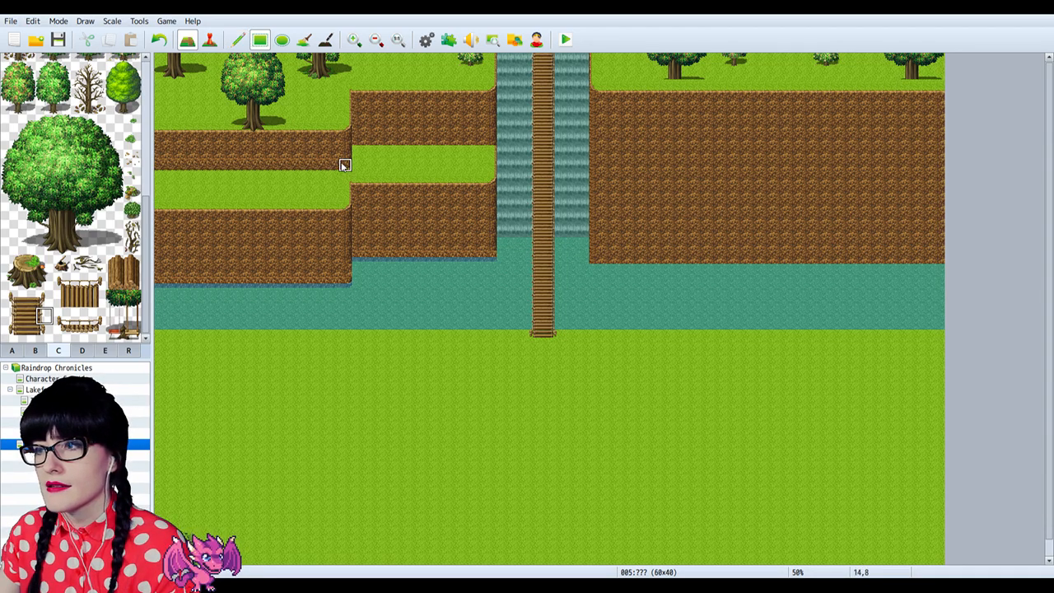
right_drag(342, 157, 157, 307)
mouse_move(156, 307)
mouse_down()
mouse_move(247, 220)
mouse_move(349, 160)
mouse_move(283, 302)
mouse_move(171, 323)
mouse_move(156, 313)
mouse_move(341, 195)
mouse_move(340, 169)
mouse_up()
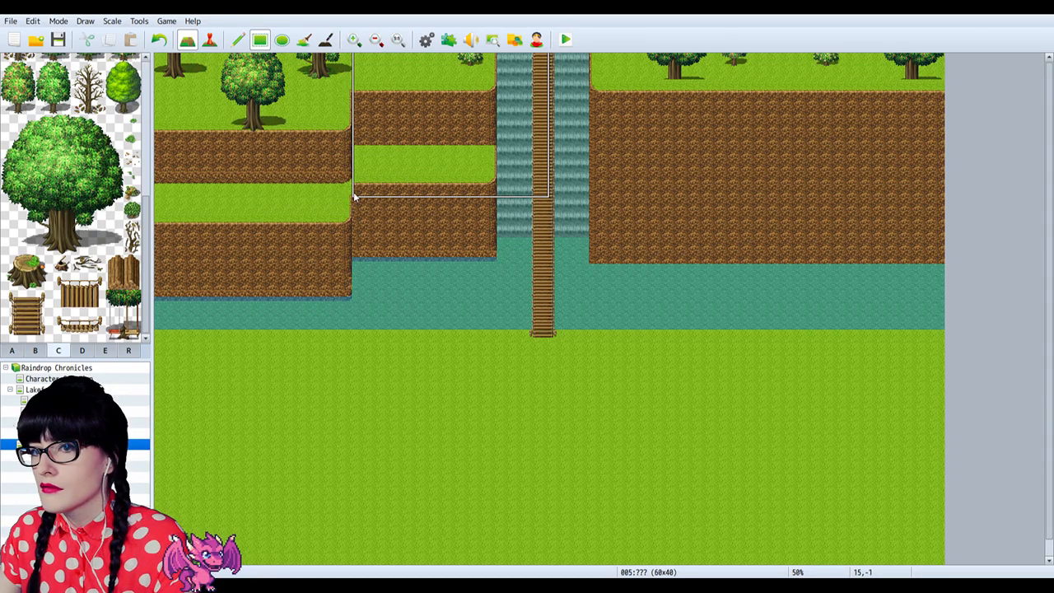
mouse_move(356, 107)
right_down()
mouse_move(428, 223)
mouse_move(497, 253)
mouse_move(488, 258)
right_up()
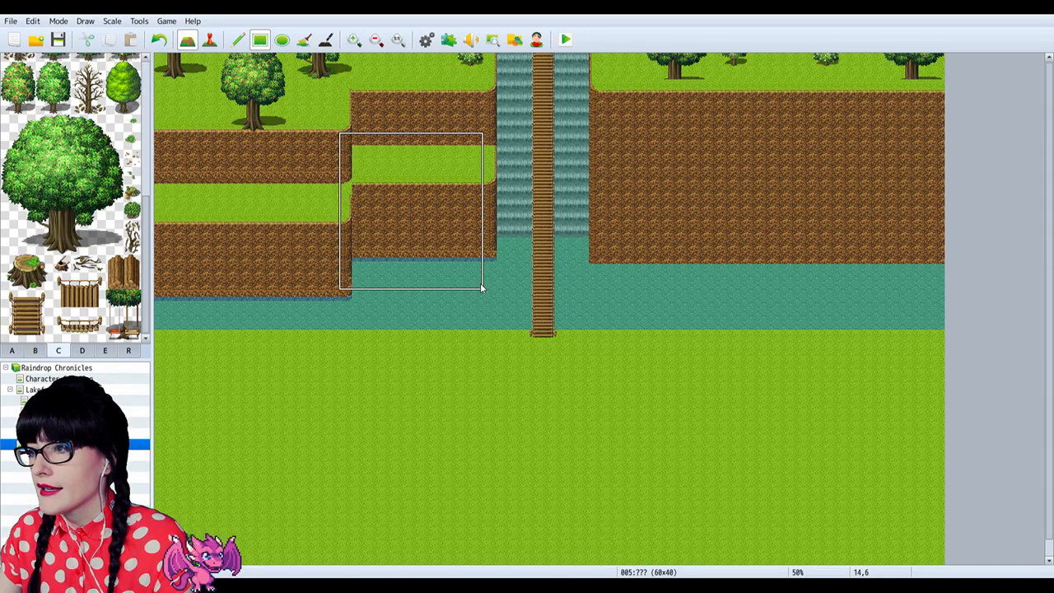
drag(489, 276, 355, 148)
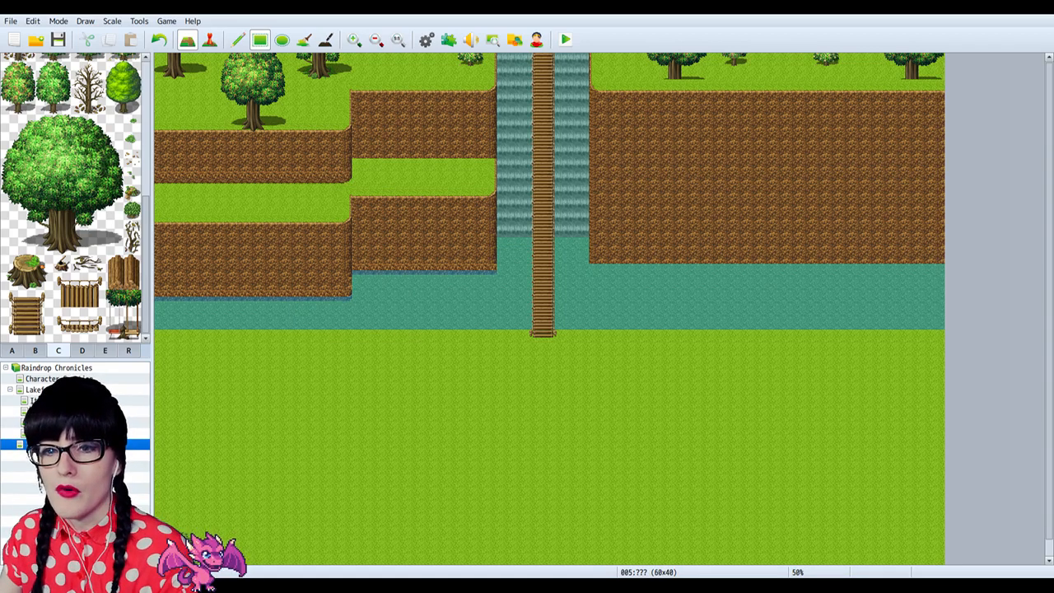
Step: Review the lowered cliff ledges, the waterfall's foot, the bridge and the river at several zoom levels
scroll(585, 248, down, 1)
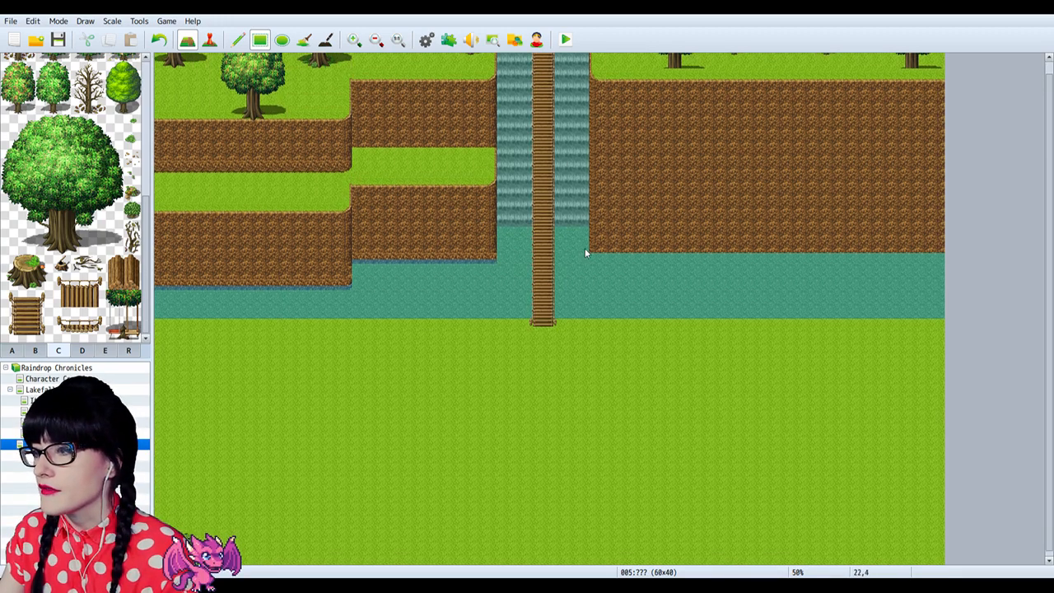
scroll(551, 278, up, 1)
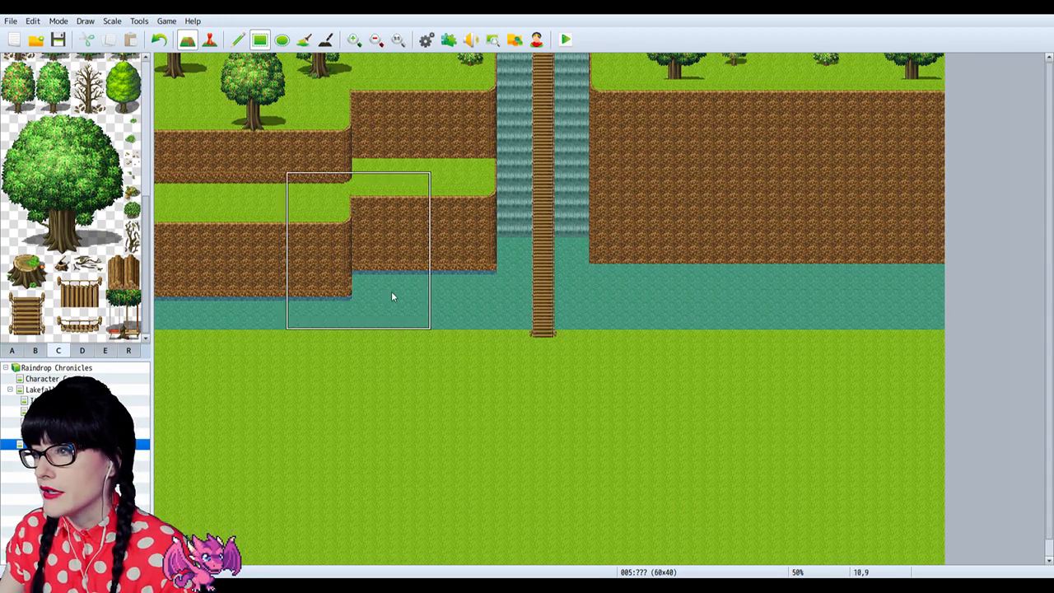
click(355, 39)
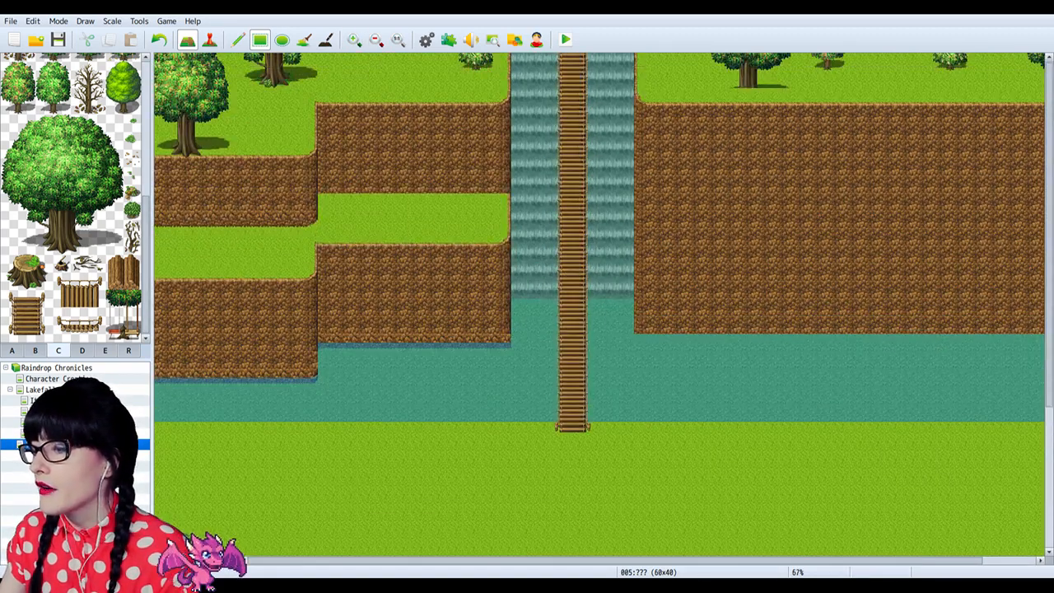
drag(706, 563, 762, 563)
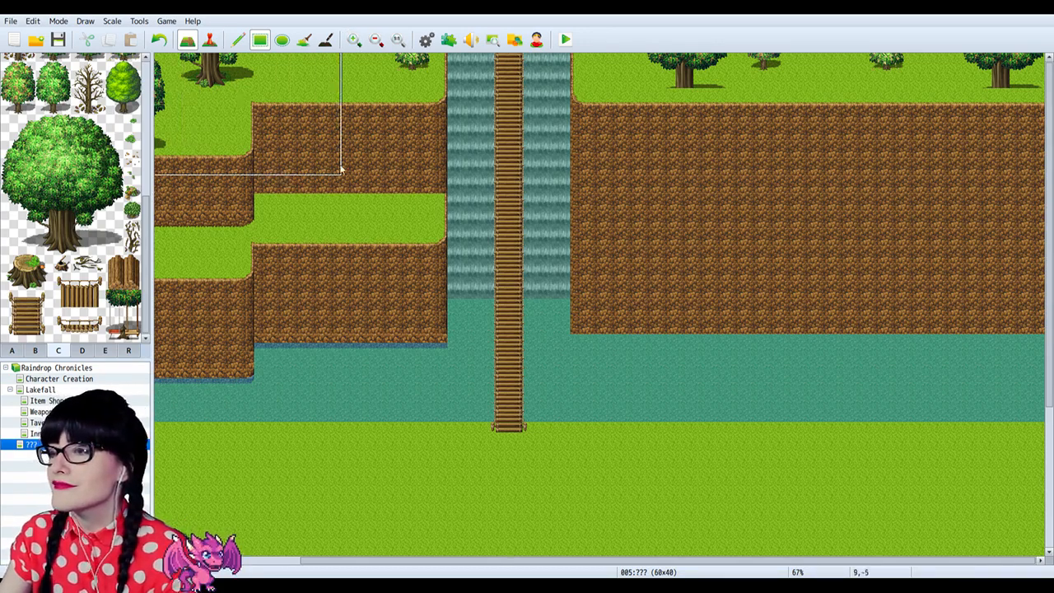
scroll(658, 486, left, 3)
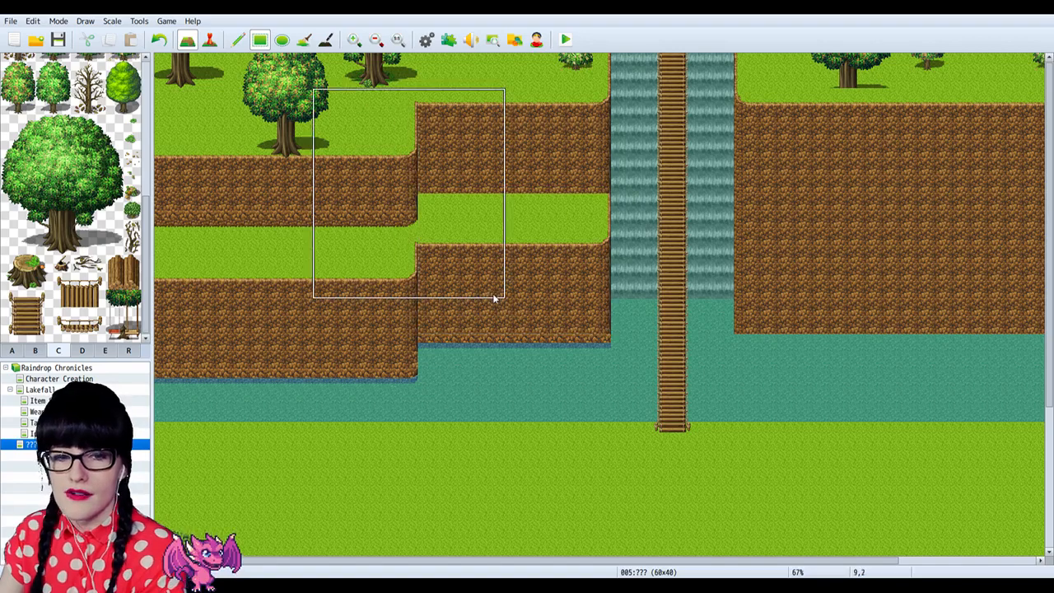
scroll(305, 267, down, 3)
scroll(358, 291, up, 3)
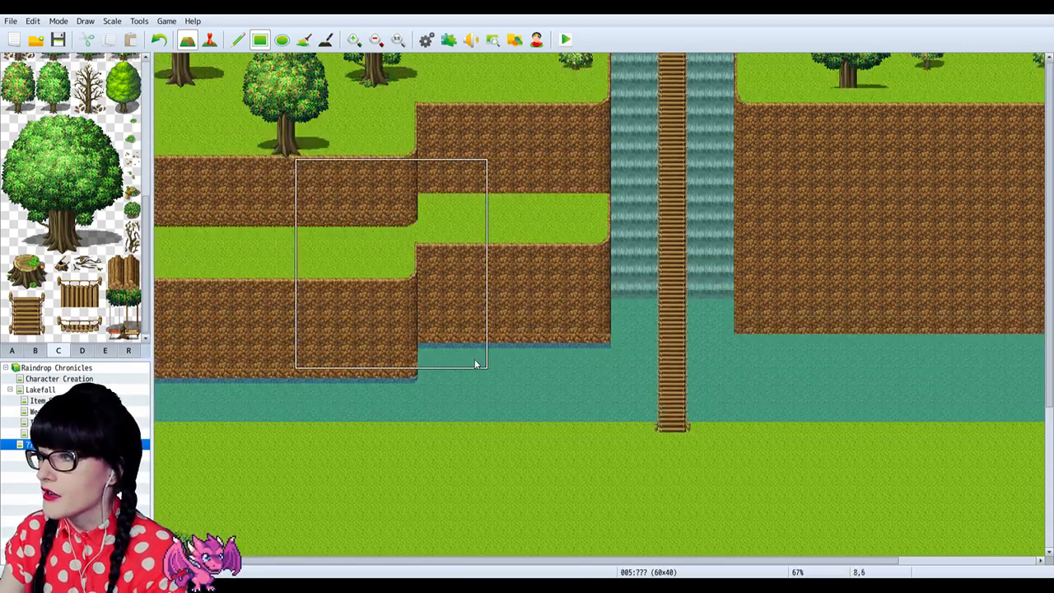
scroll(415, 221, down, 2)
scroll(415, 222, down, 3)
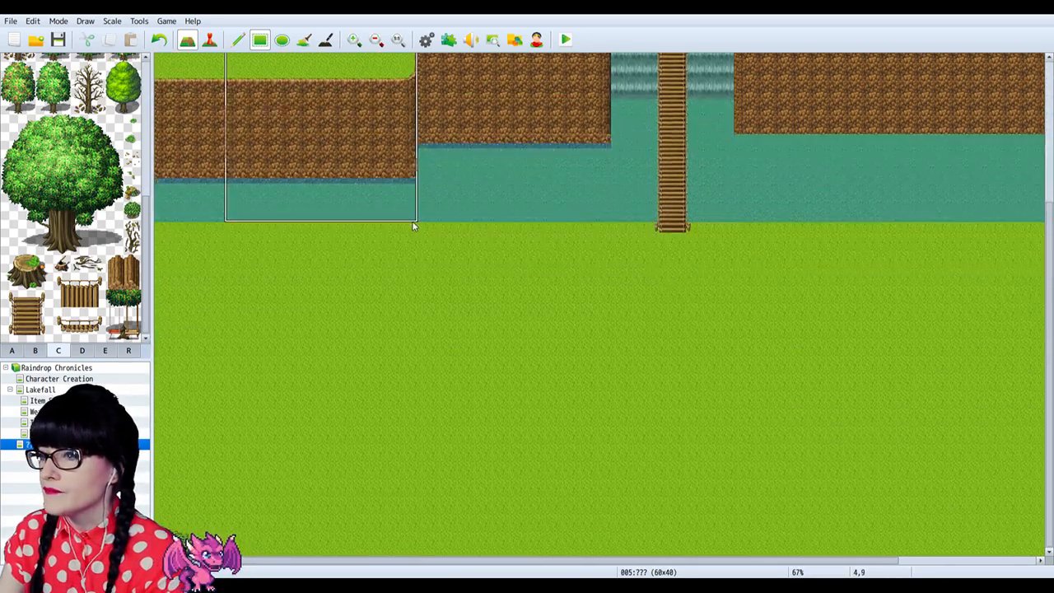
scroll(412, 225, up, 5)
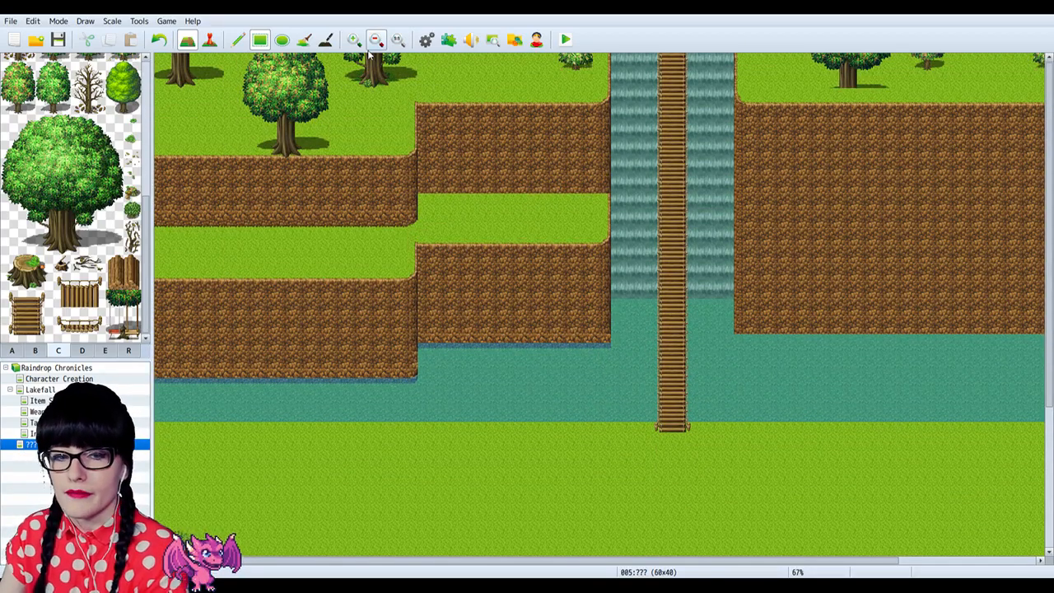
right_drag(164, 57, 301, 195)
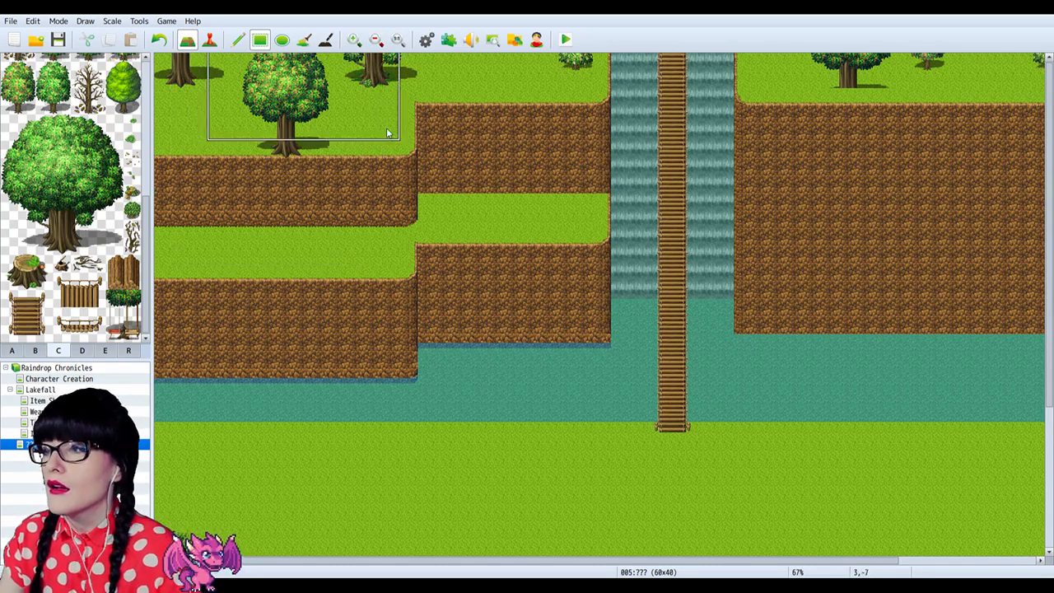
scroll(395, 207, down, 6)
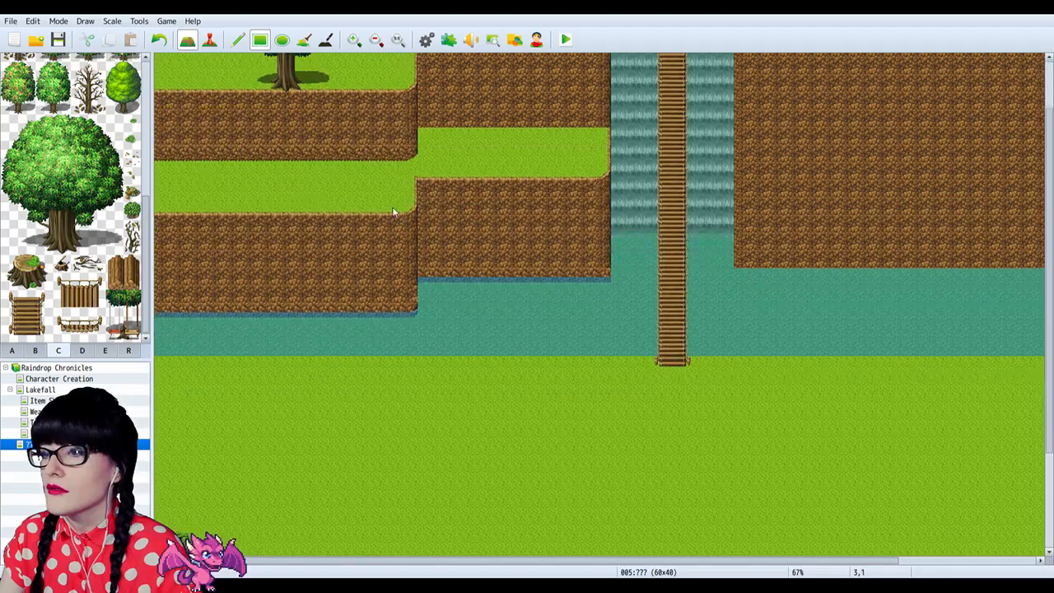
scroll(396, 246, up, 6)
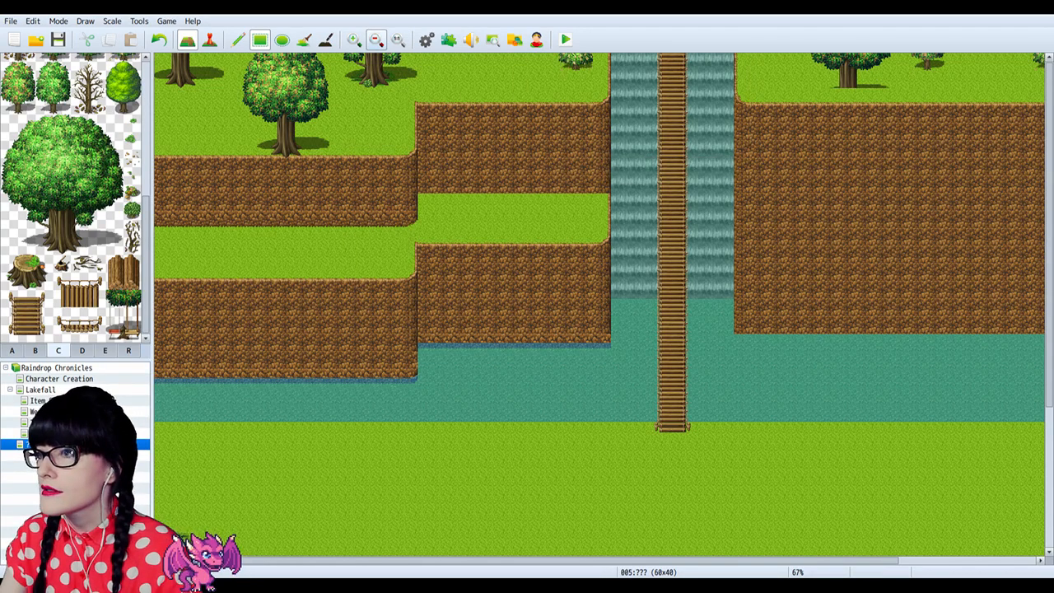
click(376, 39)
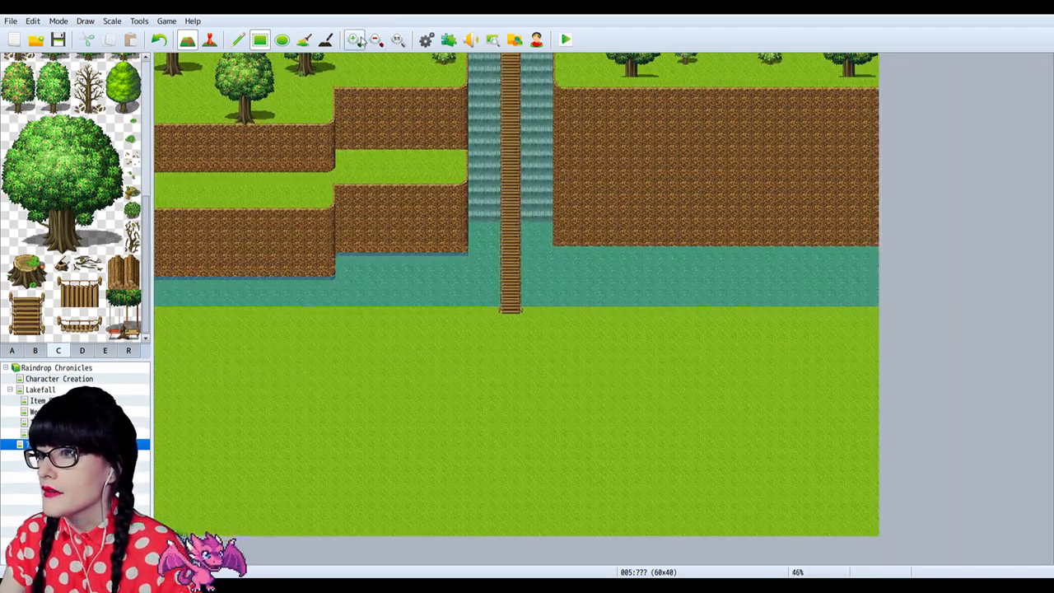
click(354, 39)
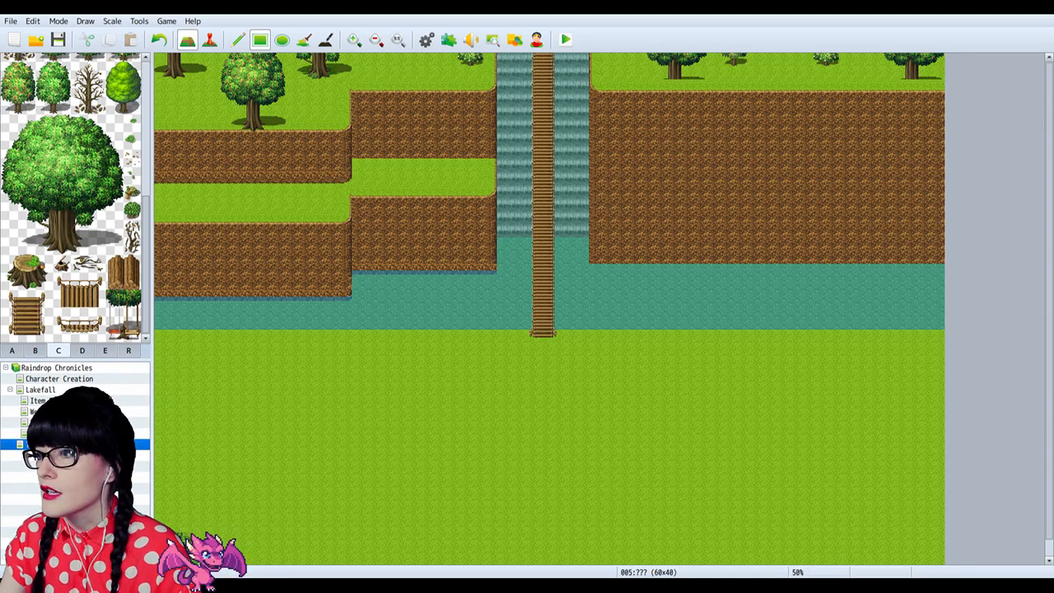
Step: Paint a grass plateau about 15 tiles wide and 5 tall over the upper eastern part of the cliff east of the waterfall
scroll(75, 198, up, 5)
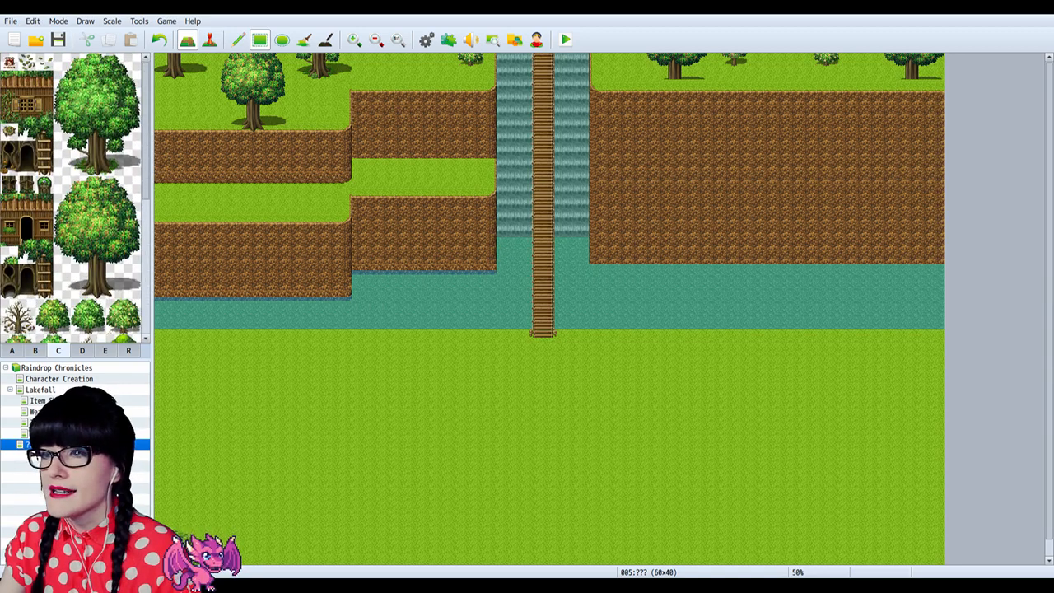
click(12, 350)
click(26, 316)
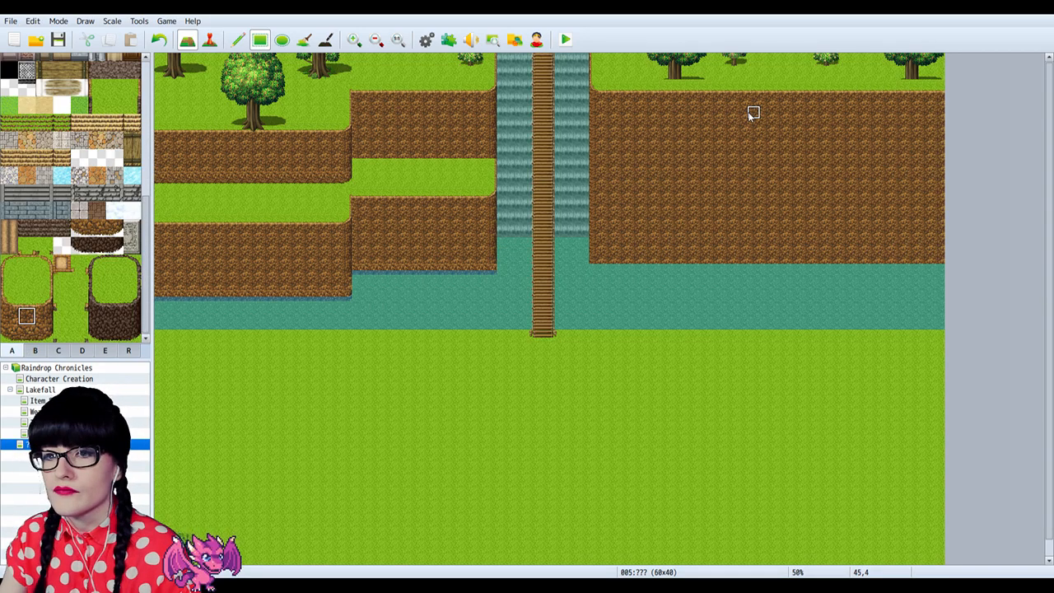
scroll(29, 312, up, 3)
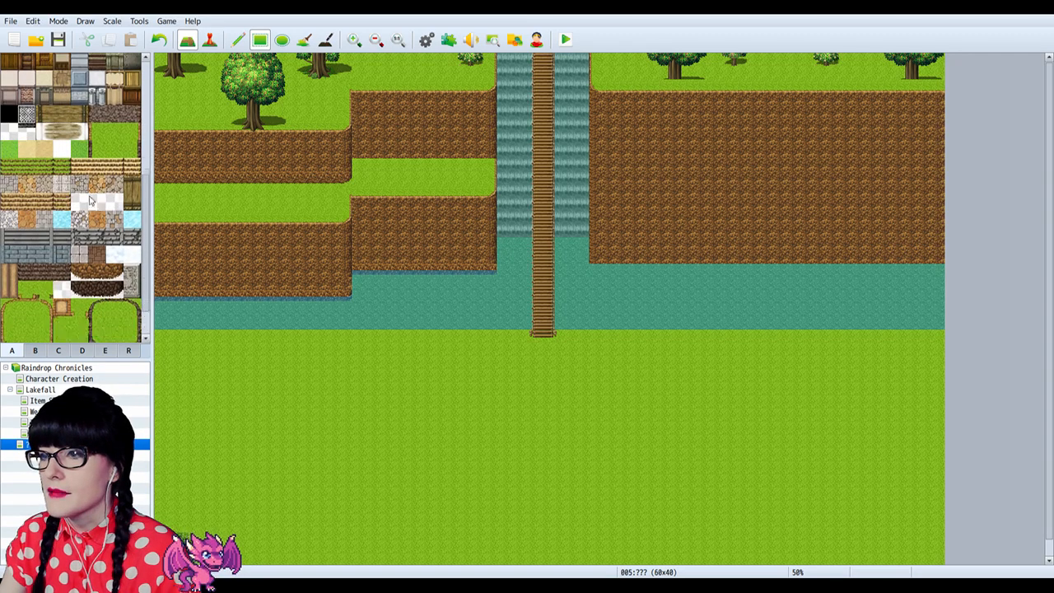
click(114, 303)
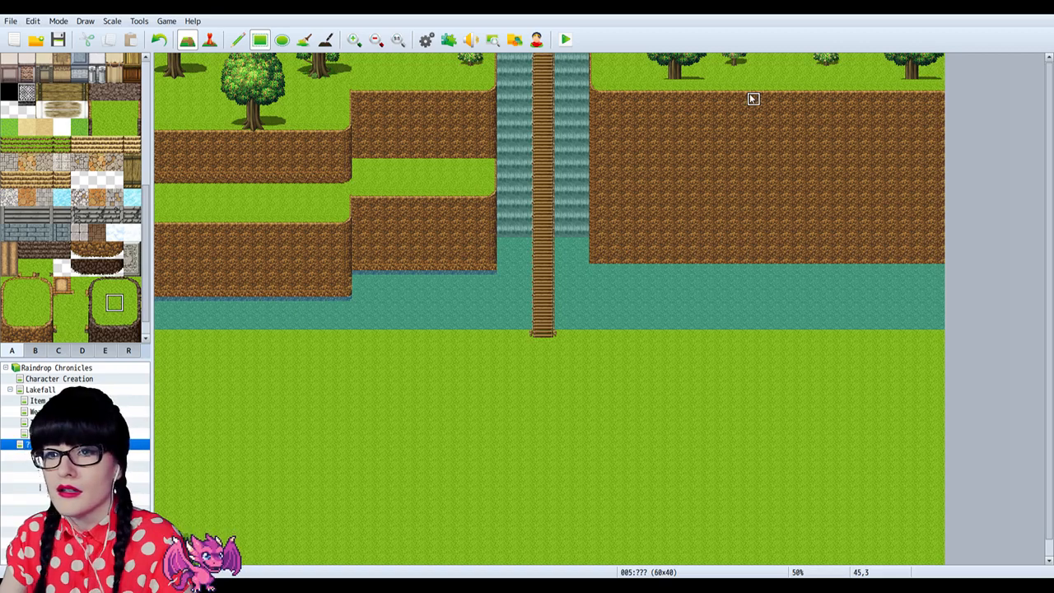
drag(753, 99, 939, 156)
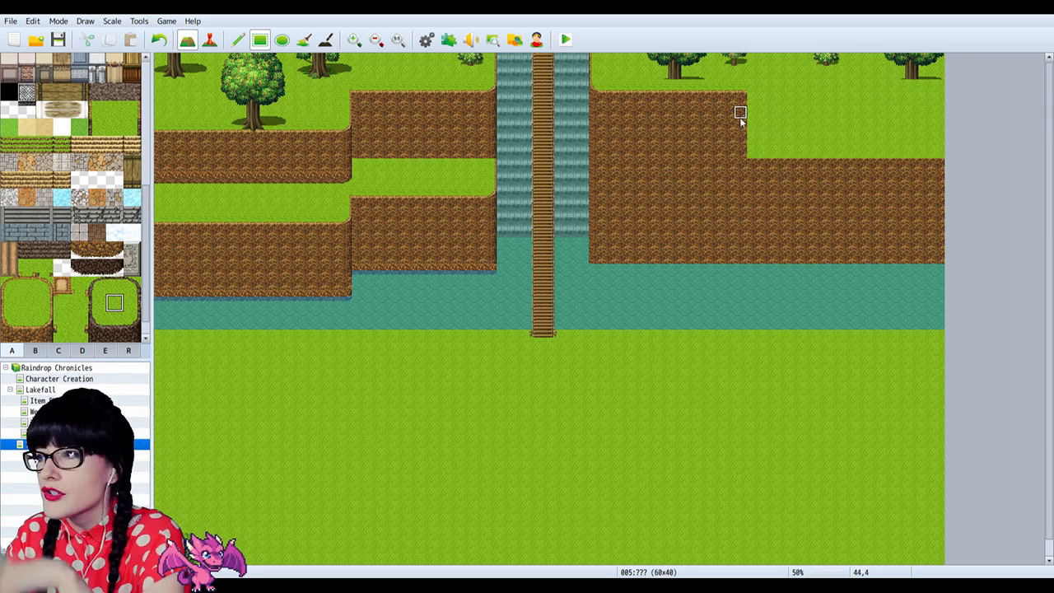
Step: Line the west side, southwest corner and bottom of the eastern grass plateau with brown cliff edge tiles
click(11, 323)
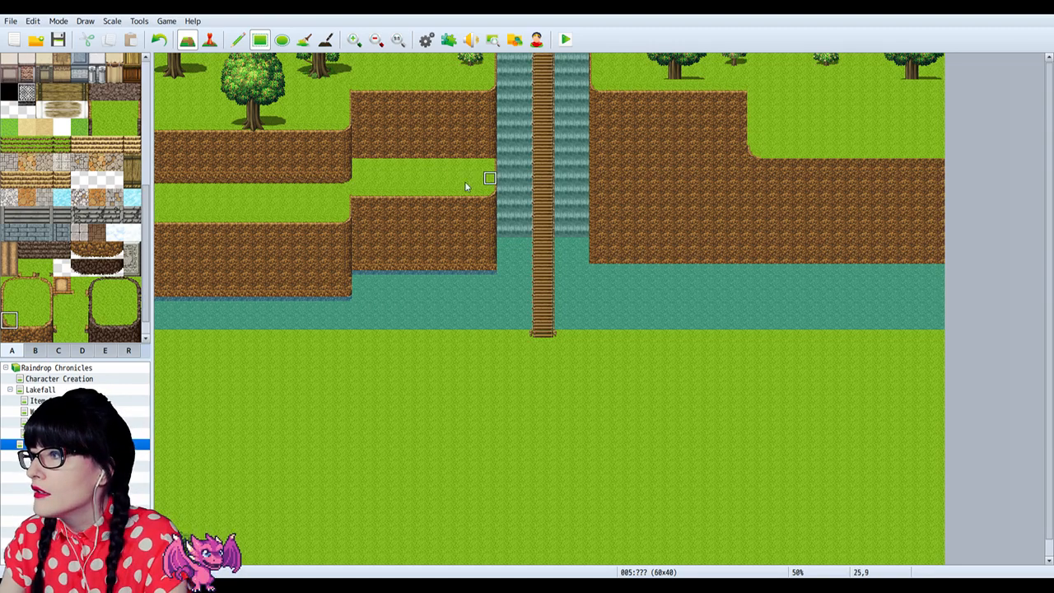
click(9, 302)
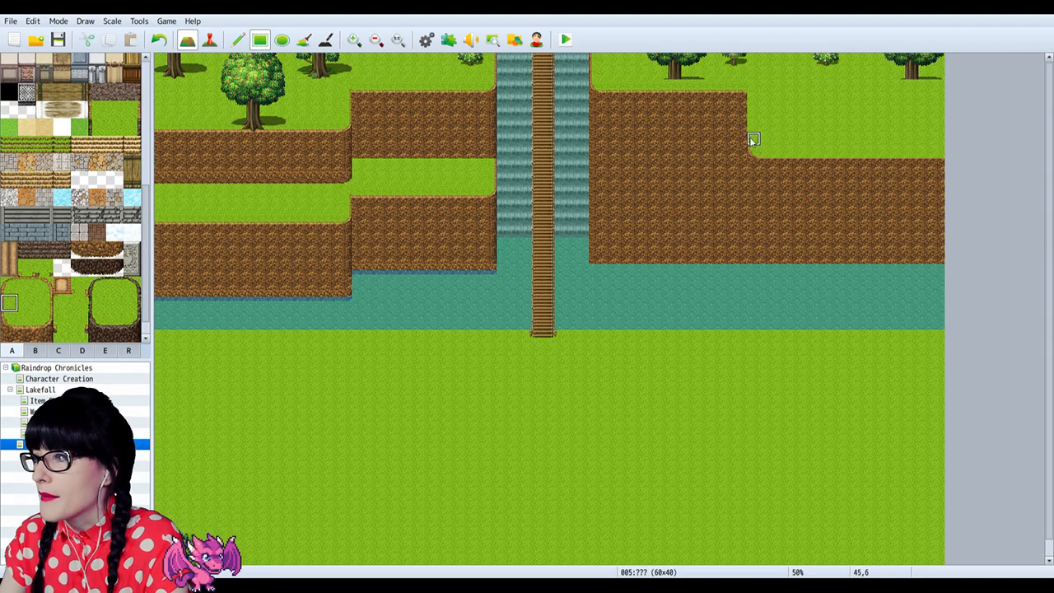
drag(751, 142, 756, 114)
click(26, 320)
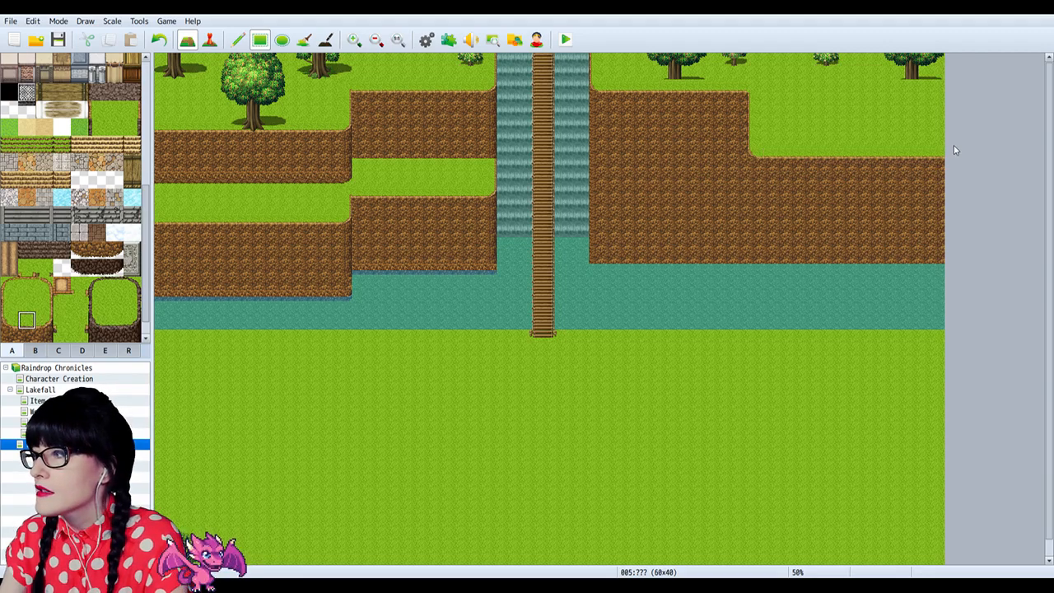
click(62, 320)
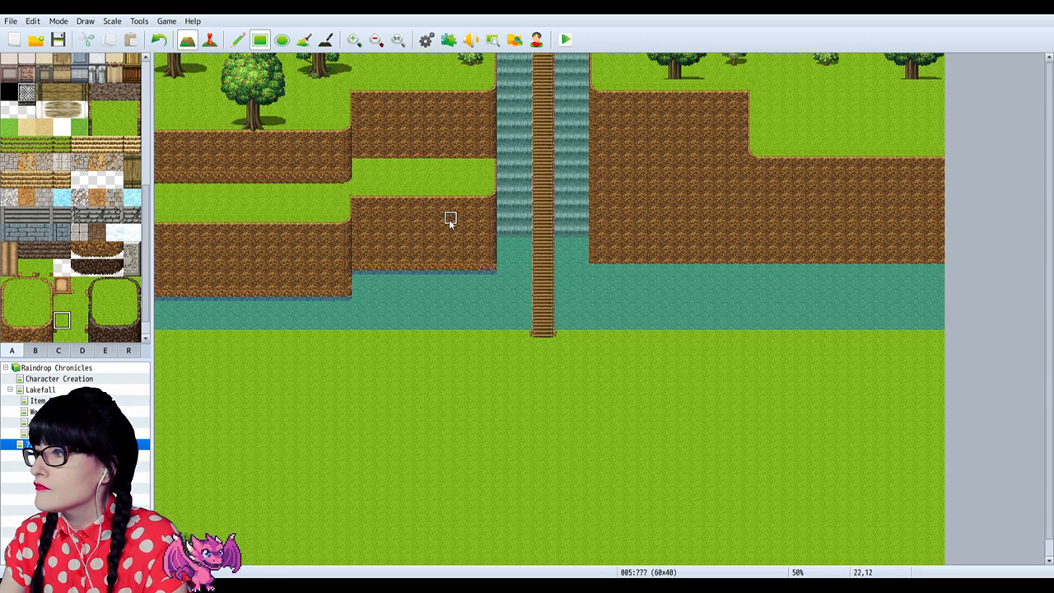
scroll(64, 279, down, 1)
click(27, 333)
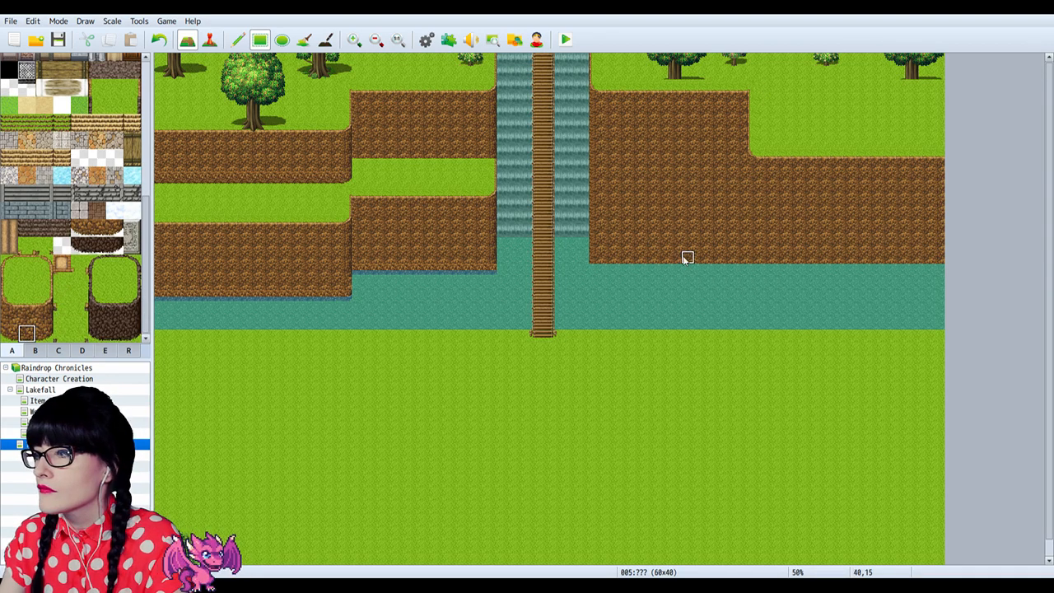
mouse_move(755, 178)
mouse_down()
mouse_move(887, 275)
mouse_move(872, 272)
mouse_up()
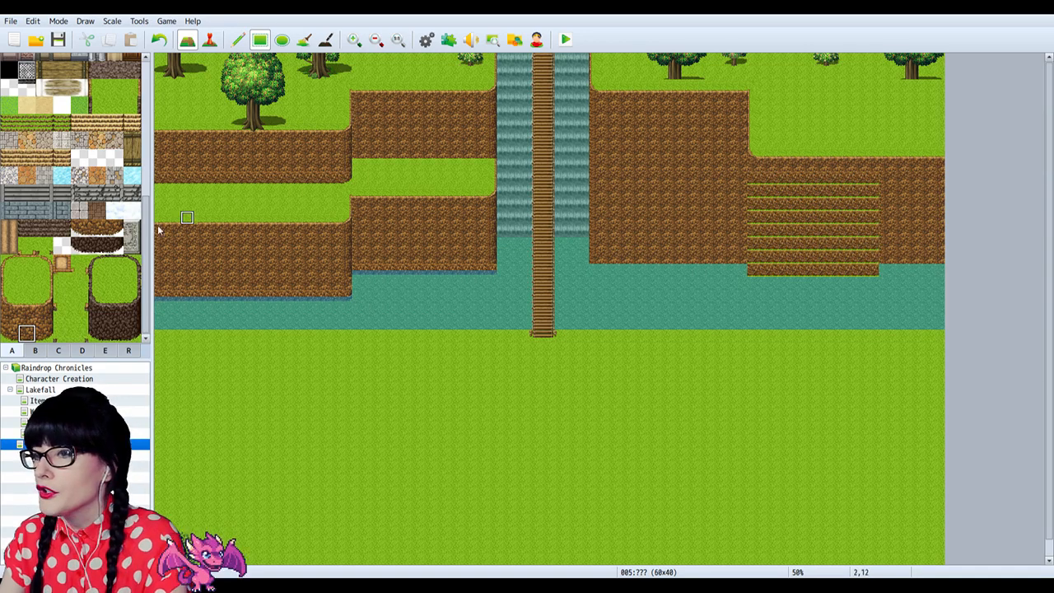
key(ctrl+z)
Step: Extend the brown cliff wall below the eastern grass plateau down to row 19, across the full 15-tile width
click(26, 317)
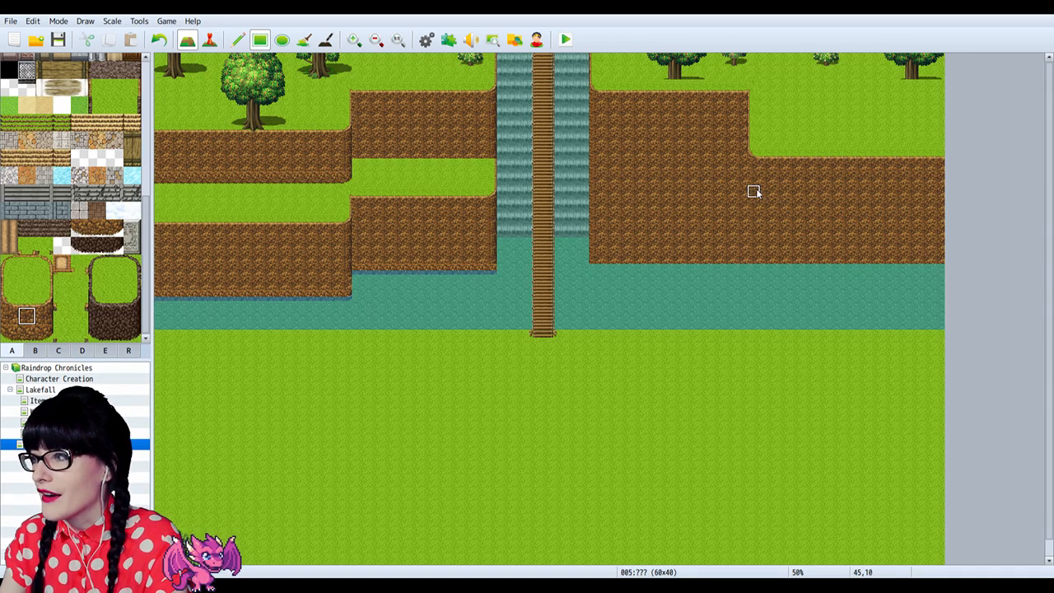
mouse_move(754, 191)
mouse_down()
mouse_move(913, 289)
mouse_move(956, 303)
mouse_move(965, 323)
mouse_up()
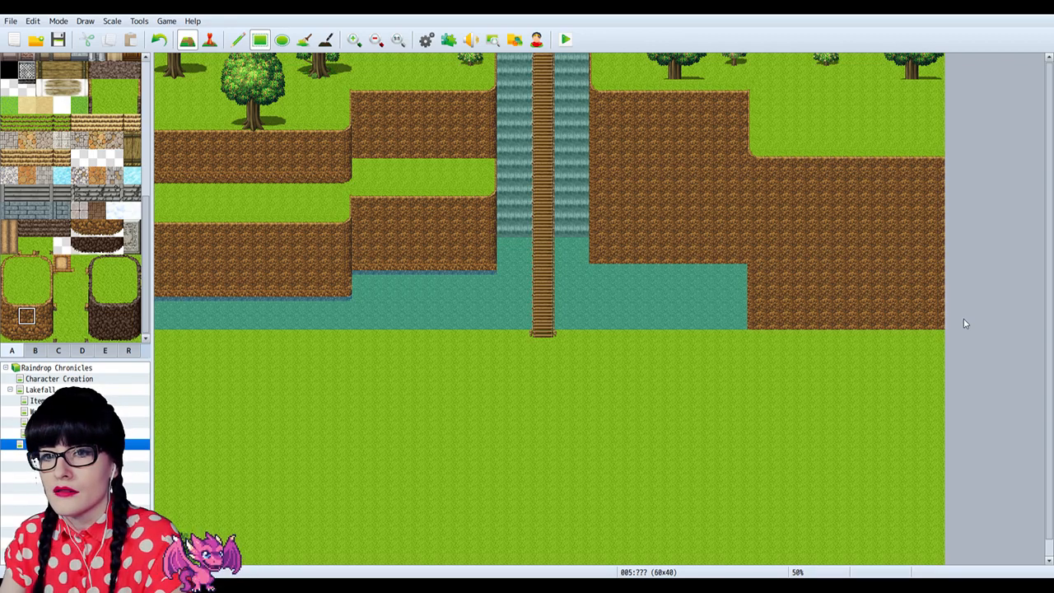
drag(964, 319, 967, 321)
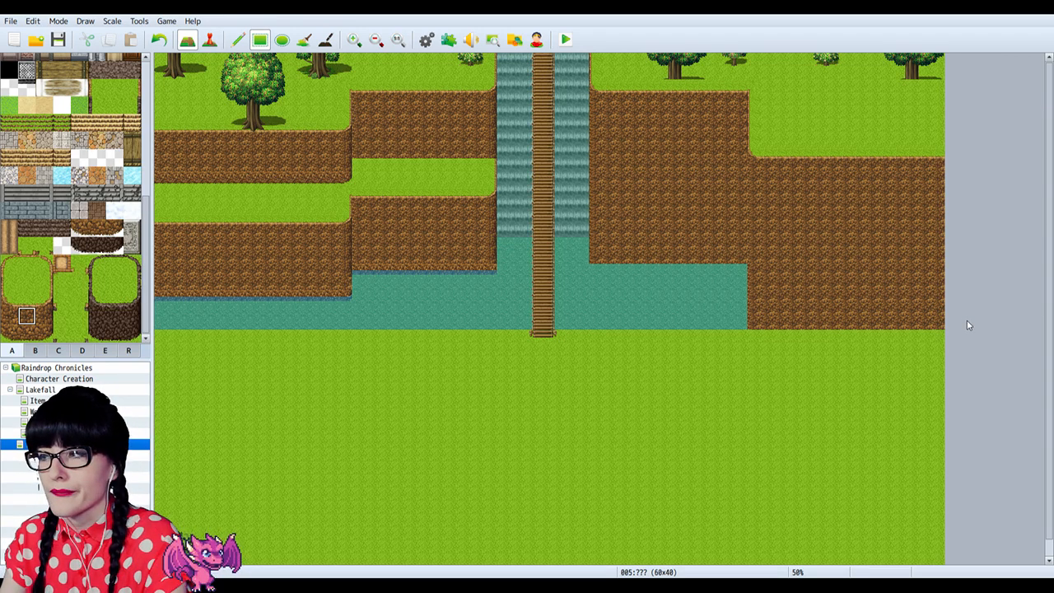
drag(967, 321, 969, 310)
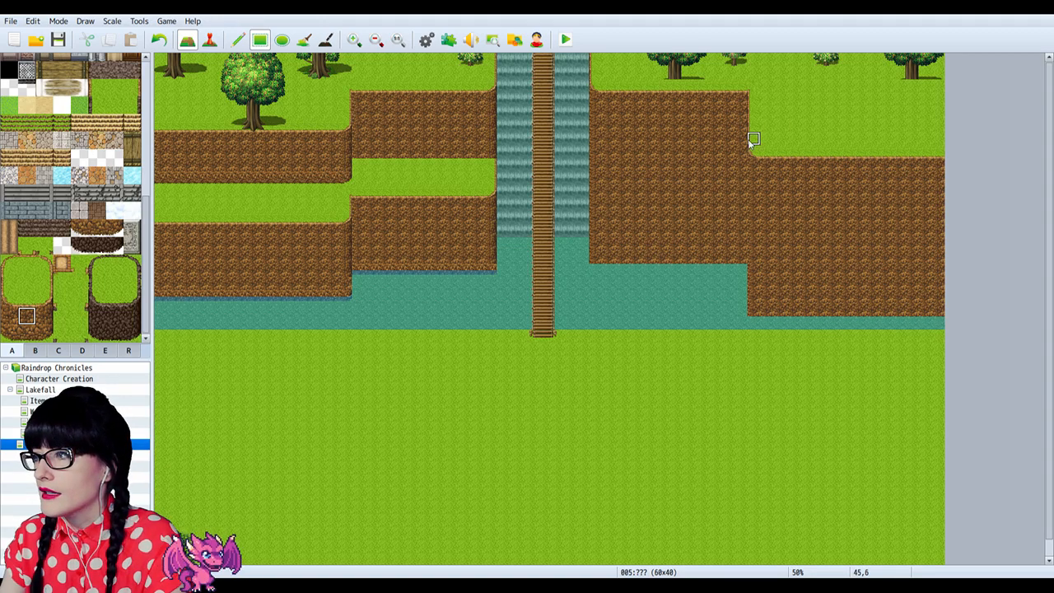
Step: Copy the lower part of the eastern grass plateau with its cliff edge and place it one tile higher
mouse_move(676, 99)
right_down()
mouse_move(762, 152)
mouse_move(965, 188)
mouse_move(876, 166)
right_up()
mouse_move(934, 176)
mouse_down()
mouse_move(873, 141)
mouse_move(747, 123)
mouse_move(753, 130)
mouse_up()
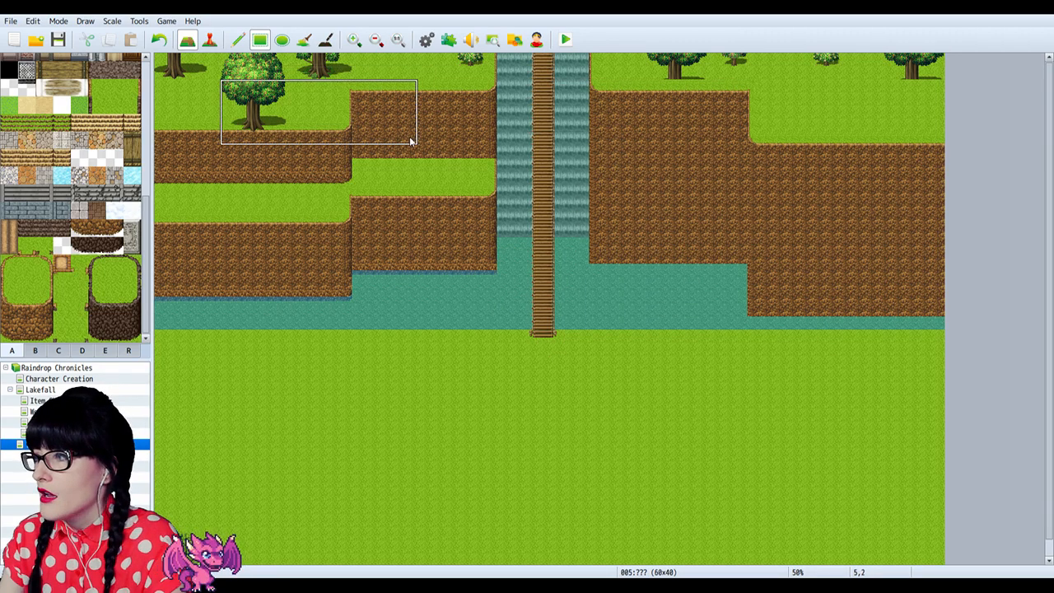
click(9, 318)
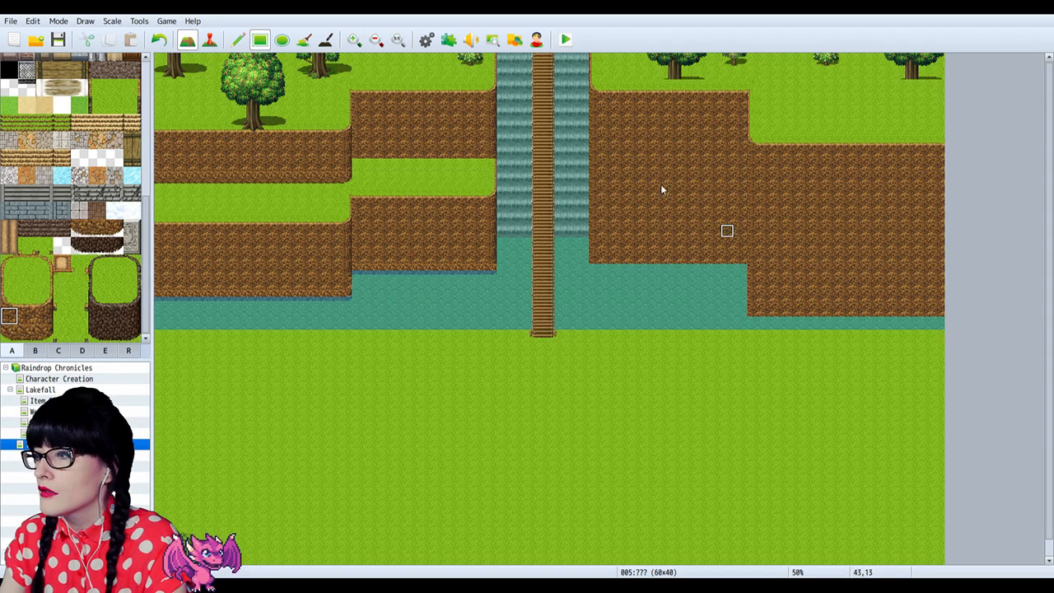
Step: Paint a one-tile-high waterline with water tiles along the foot of both cliff sections east of the waterfall
click(354, 40)
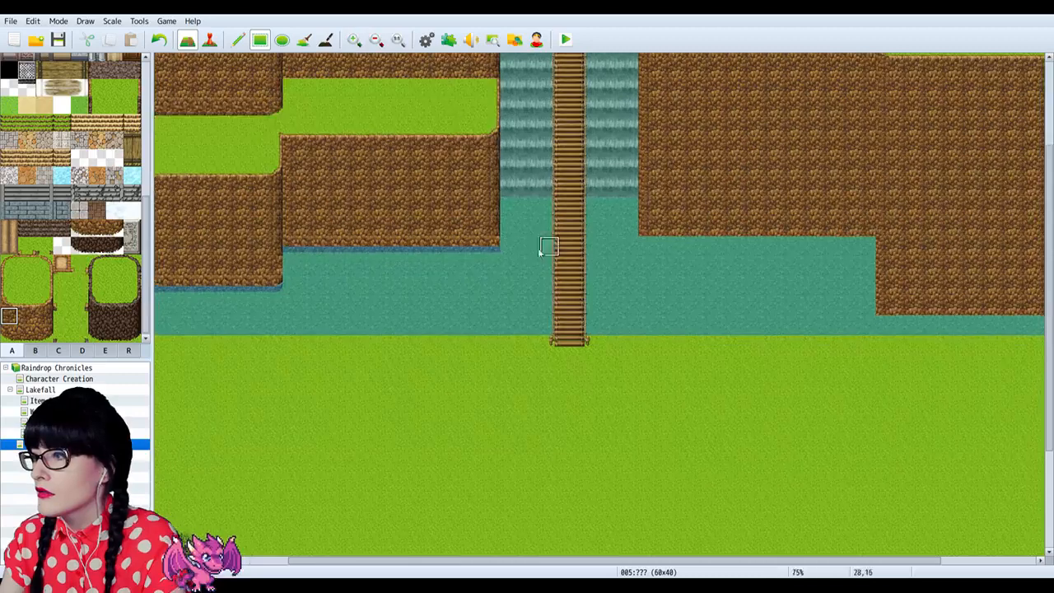
scroll(103, 270, up, 1)
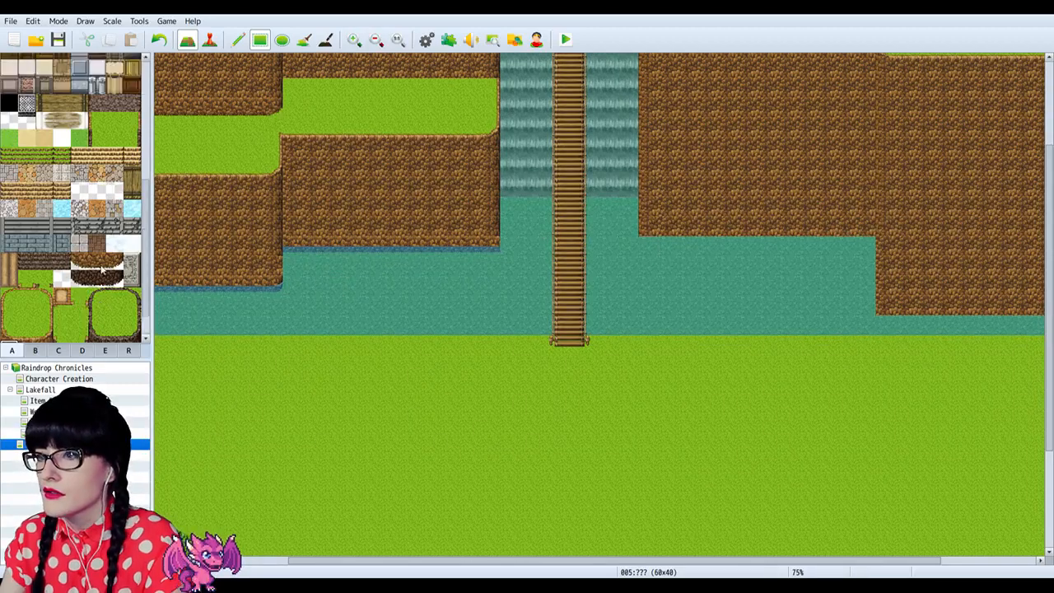
scroll(103, 270, up, 5)
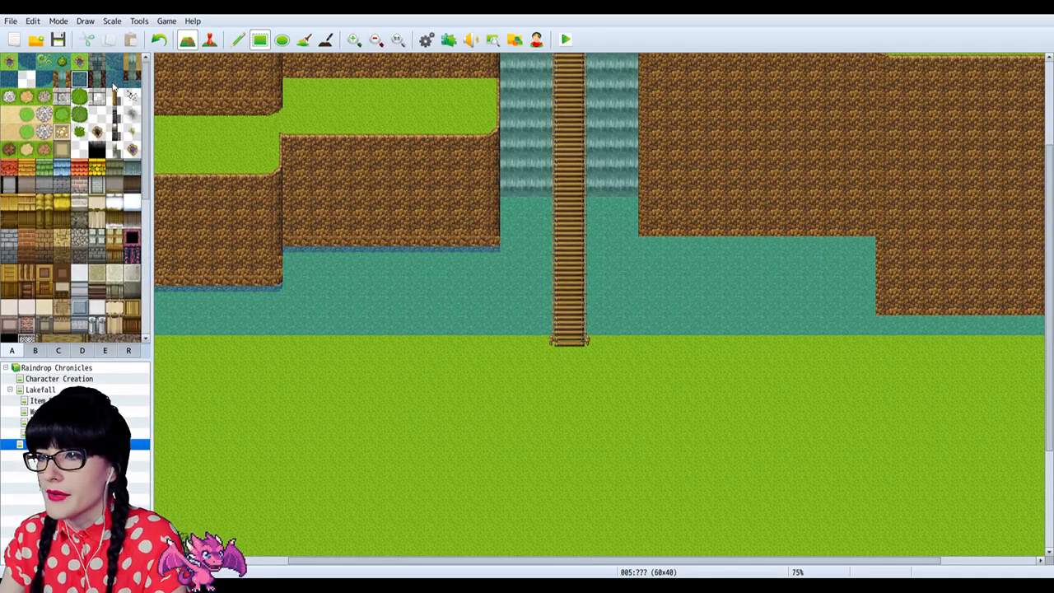
click(115, 79)
drag(648, 245, 834, 246)
key(ctrl+z)
click(80, 77)
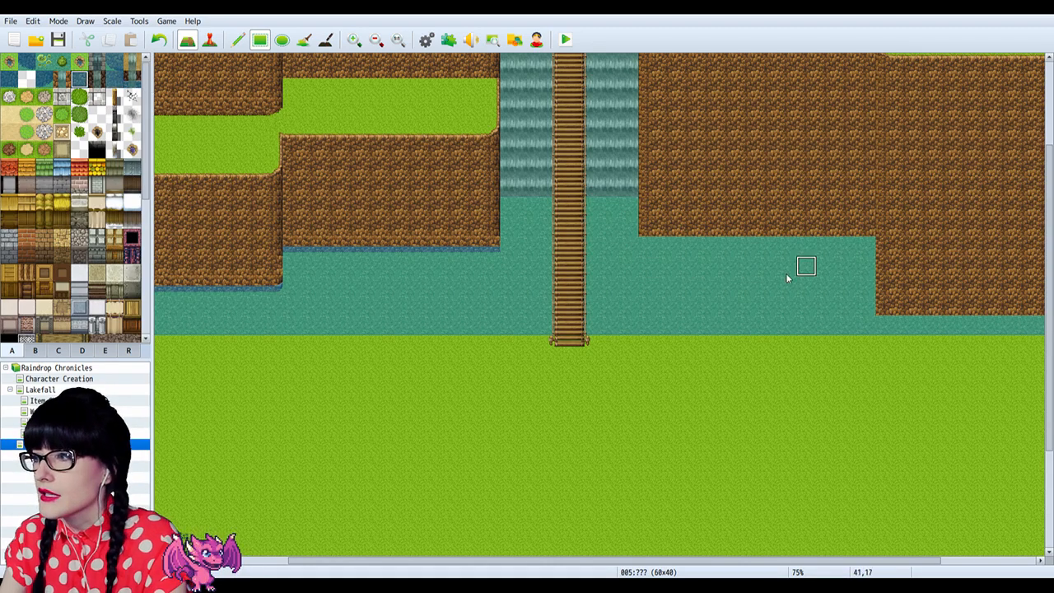
mouse_move(645, 247)
mouse_down()
mouse_move(829, 231)
mouse_move(859, 239)
mouse_up()
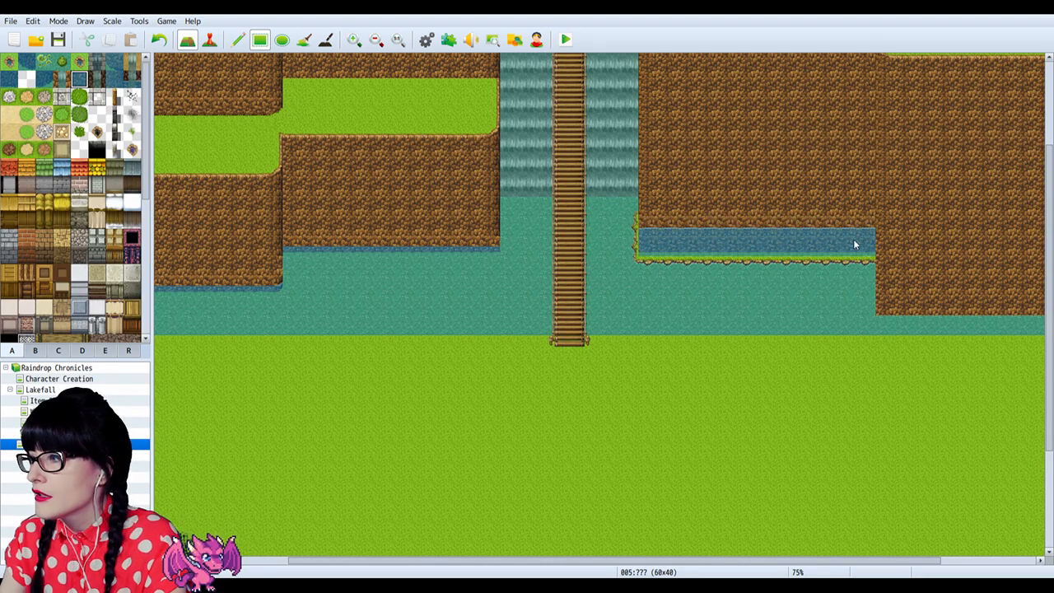
key(ctrl+z)
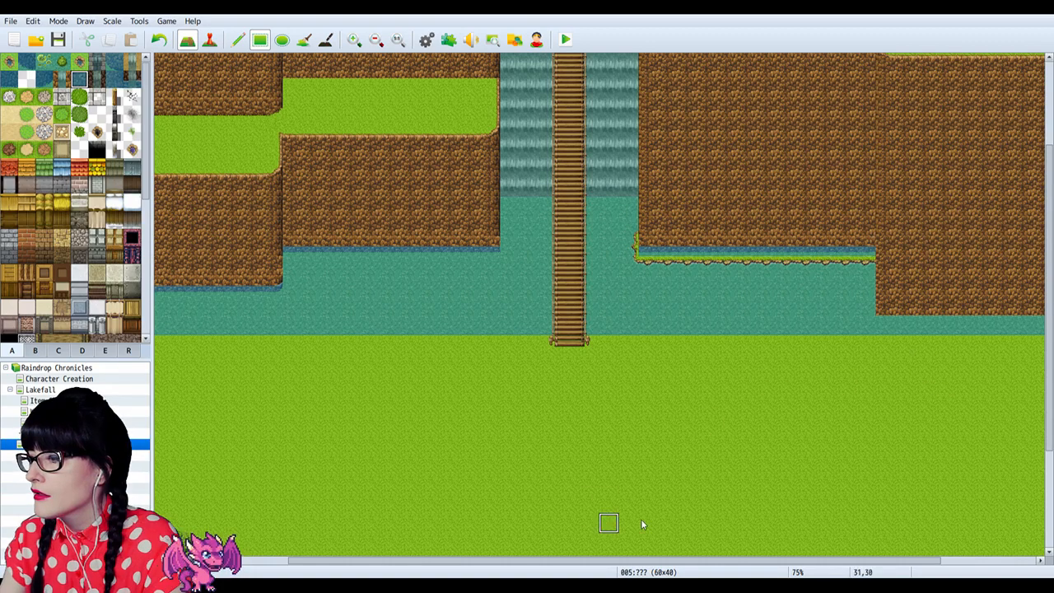
drag(664, 561, 803, 562)
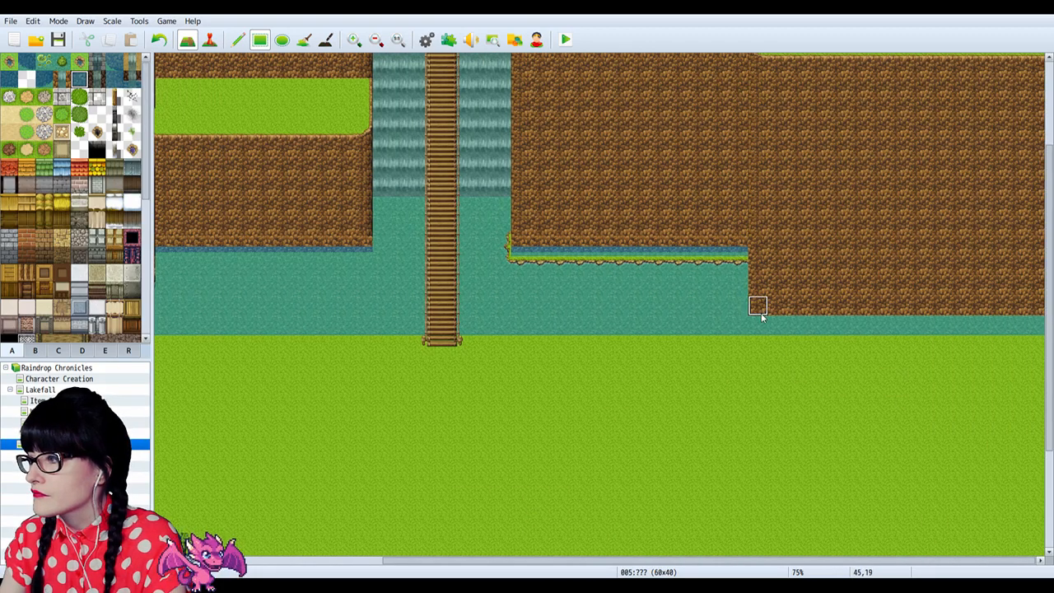
mouse_move(760, 317)
mouse_down()
mouse_move(822, 334)
mouse_move(1028, 328)
mouse_up()
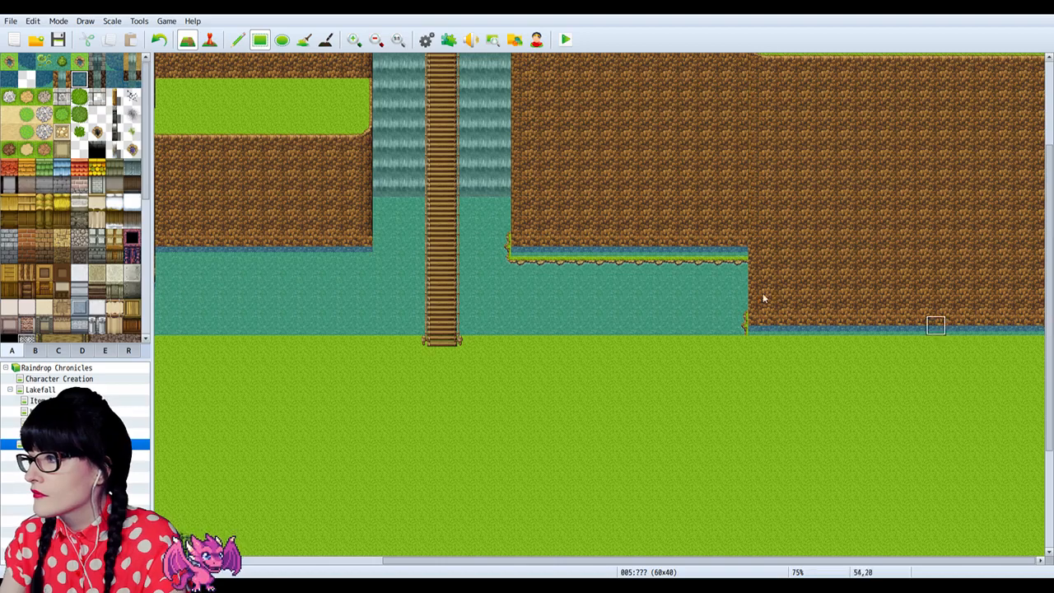
Step: Replace the grass fringe around both eastern waterlines with river water, including the corner beside the waterfall
click(113, 79)
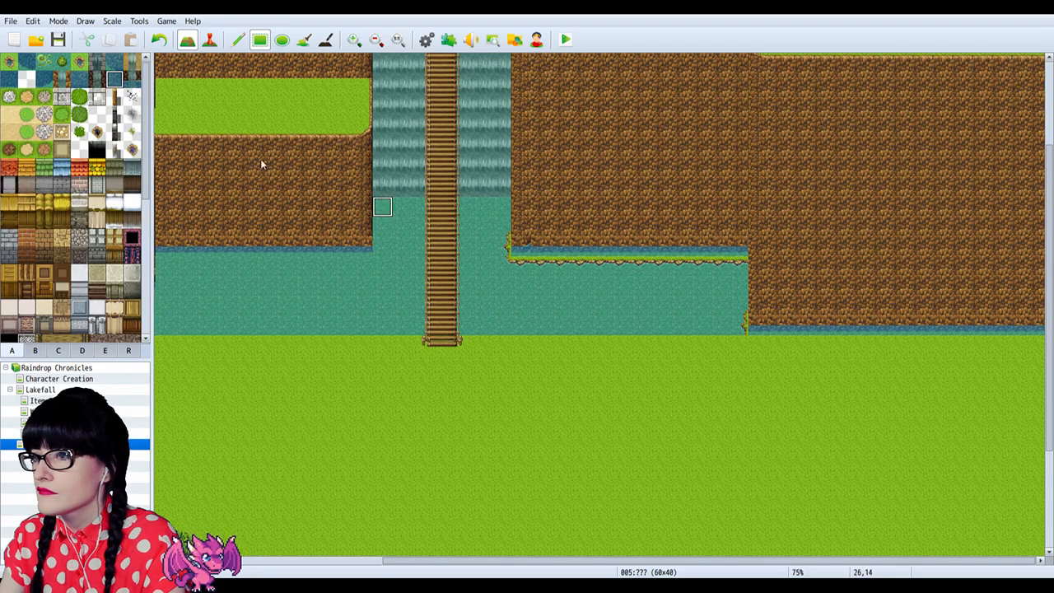
click(9, 79)
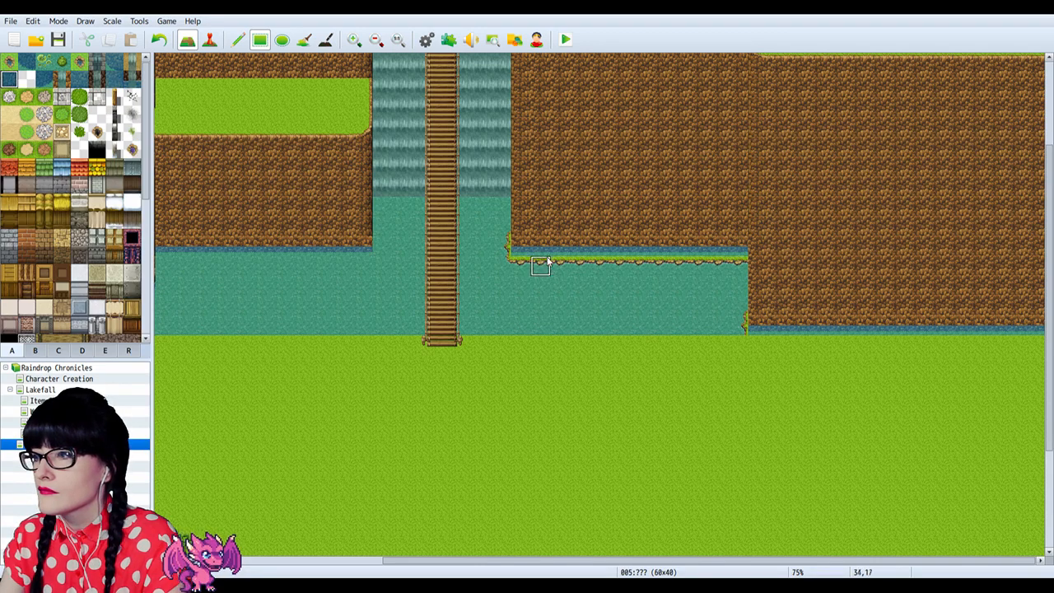
click(521, 243)
click(44, 78)
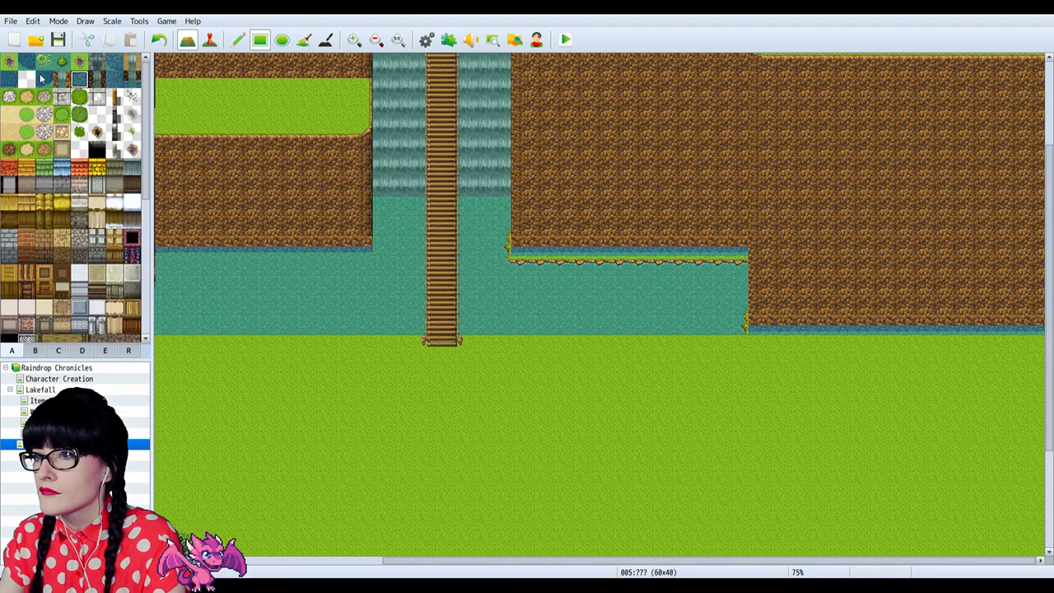
click(114, 62)
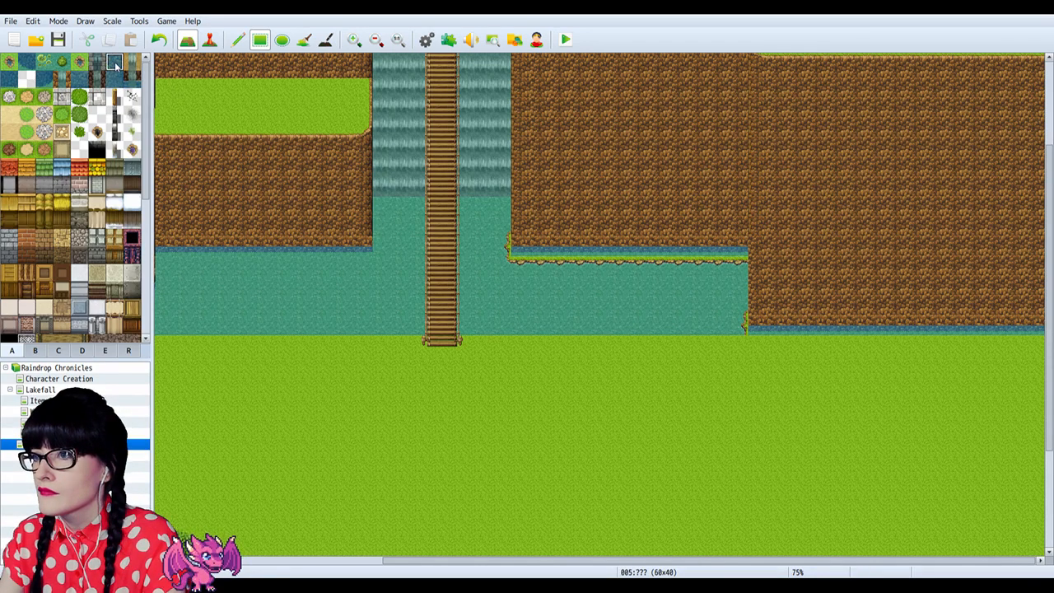
click(520, 243)
click(10, 78)
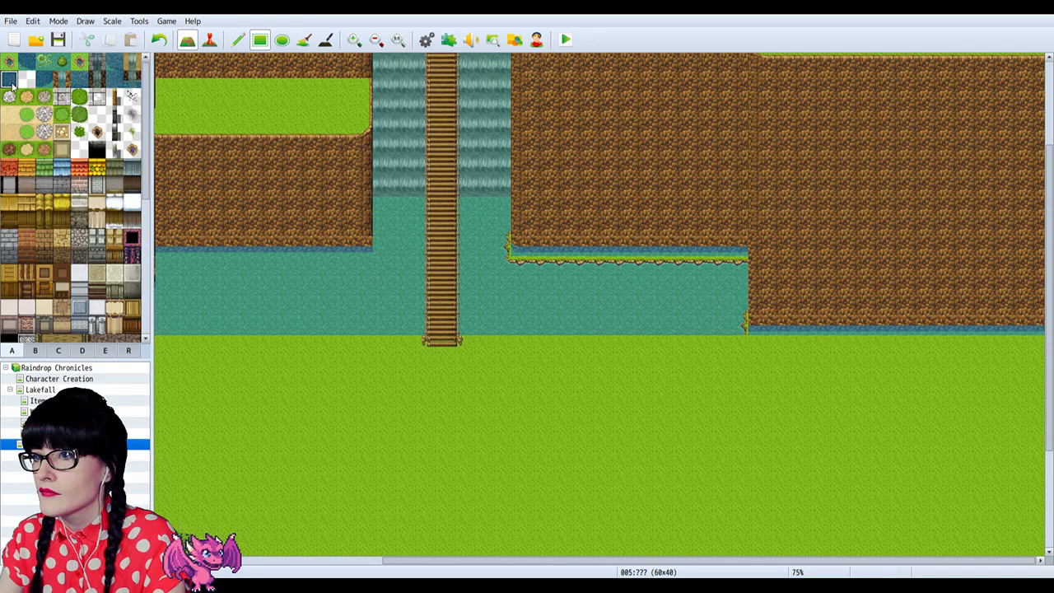
click(9, 62)
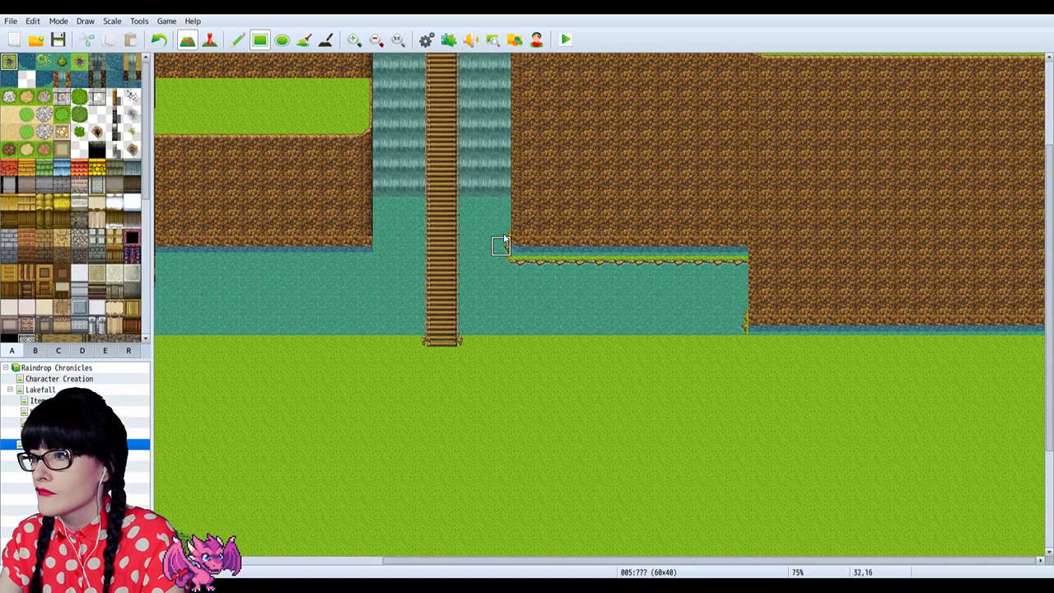
click(514, 265)
drag(629, 275, 729, 277)
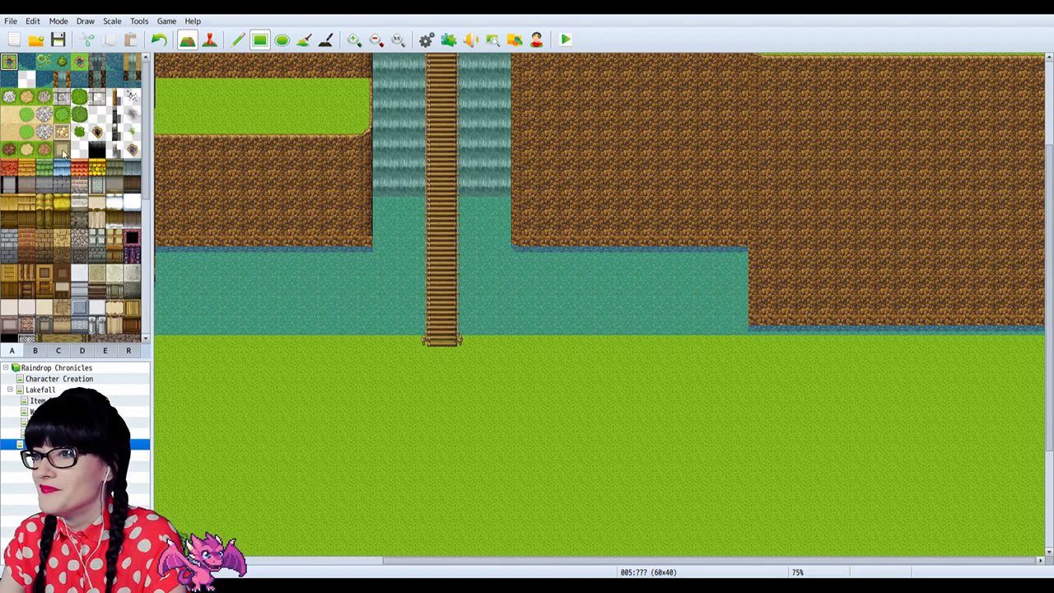
click(44, 80)
click(27, 63)
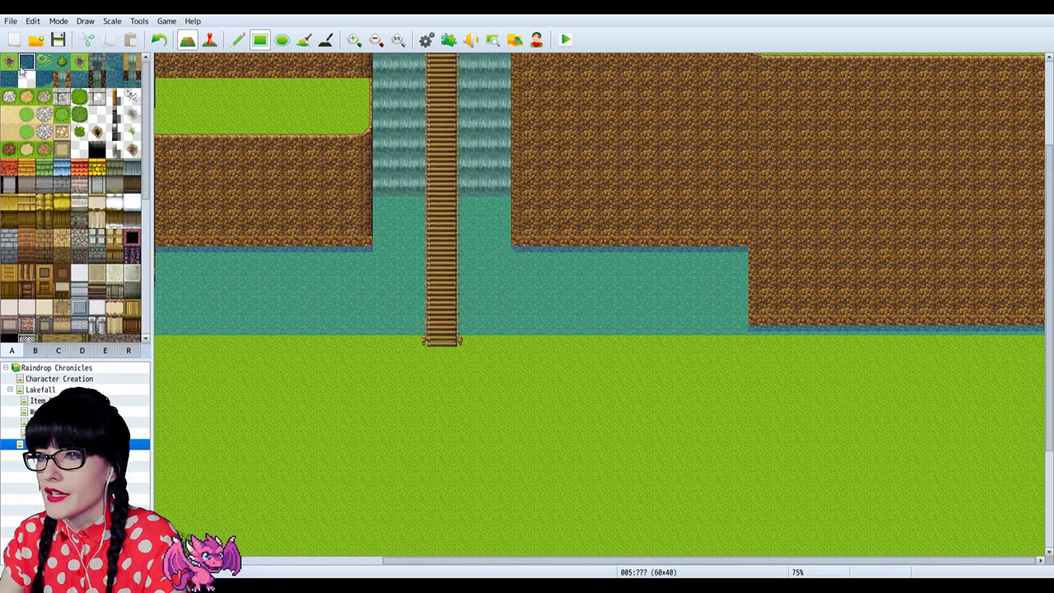
click(760, 324)
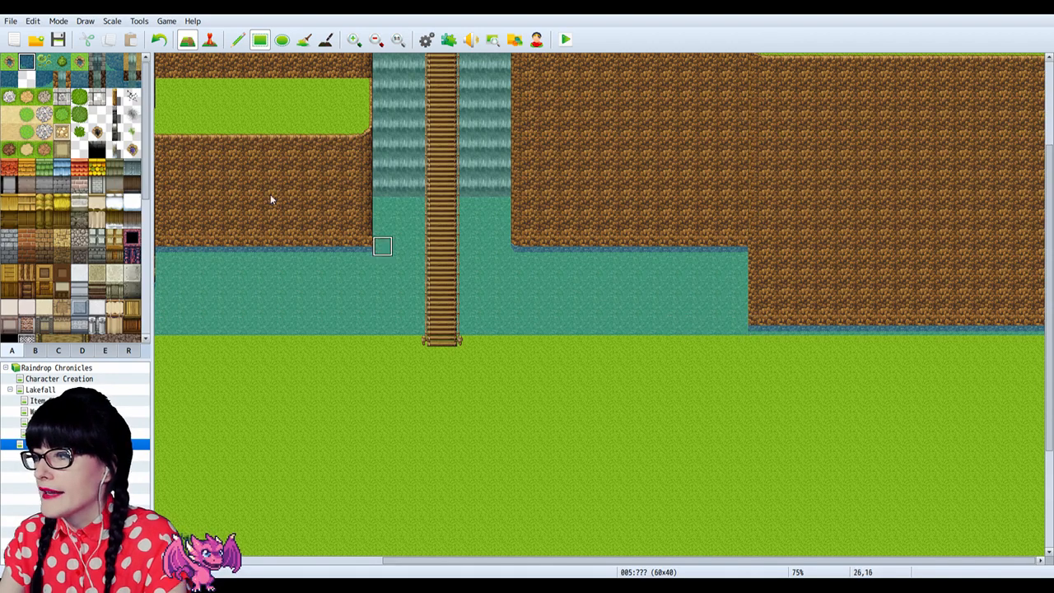
key(ctrl+z)
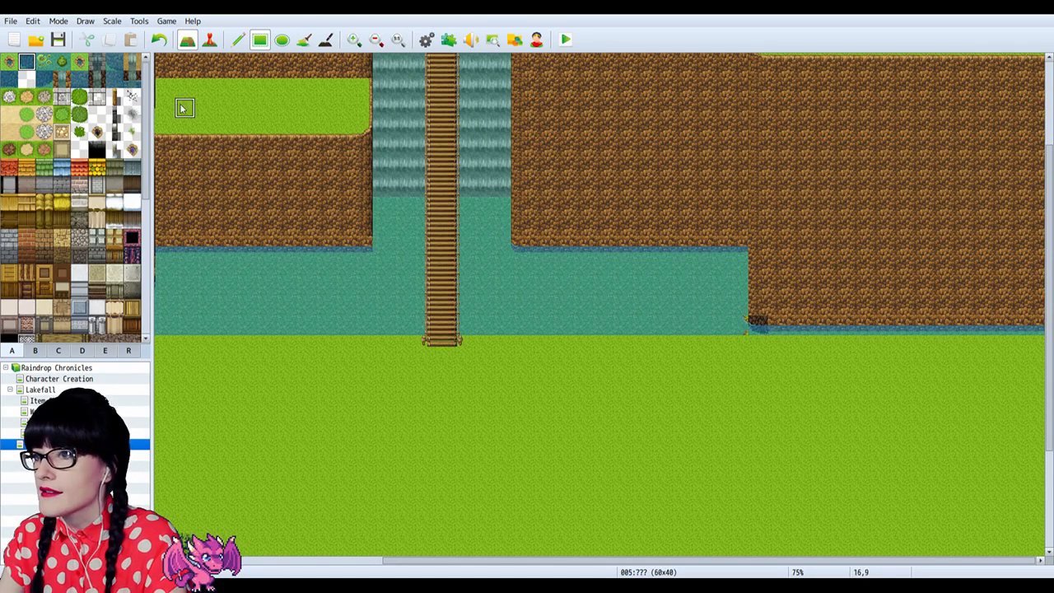
Step: Clean up the water around the lower western corner of the far eastern cliff's waterline, replacing the leftover grass fringe with river water
click(114, 65)
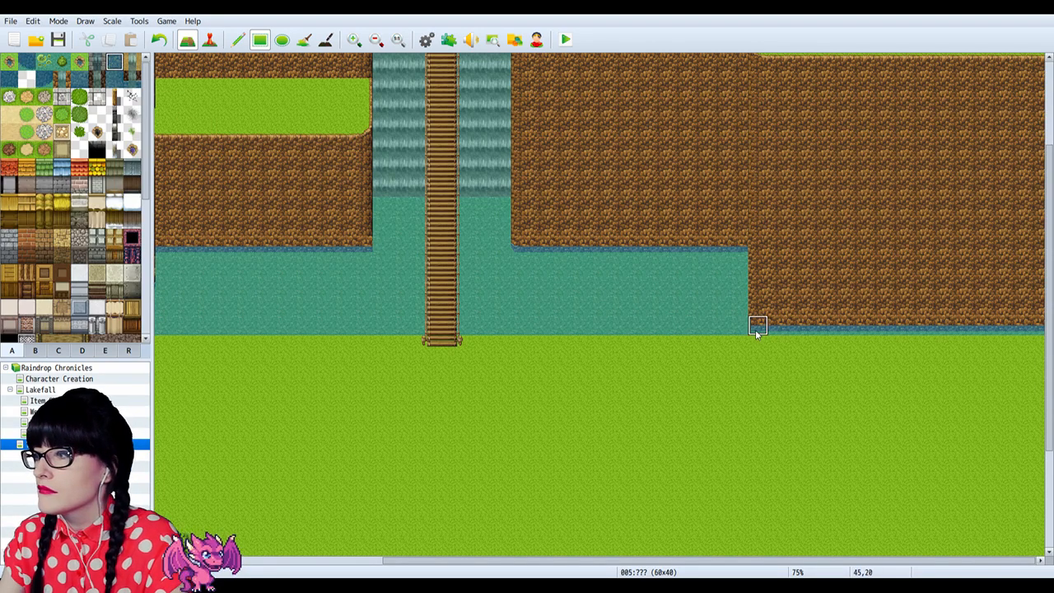
click(755, 328)
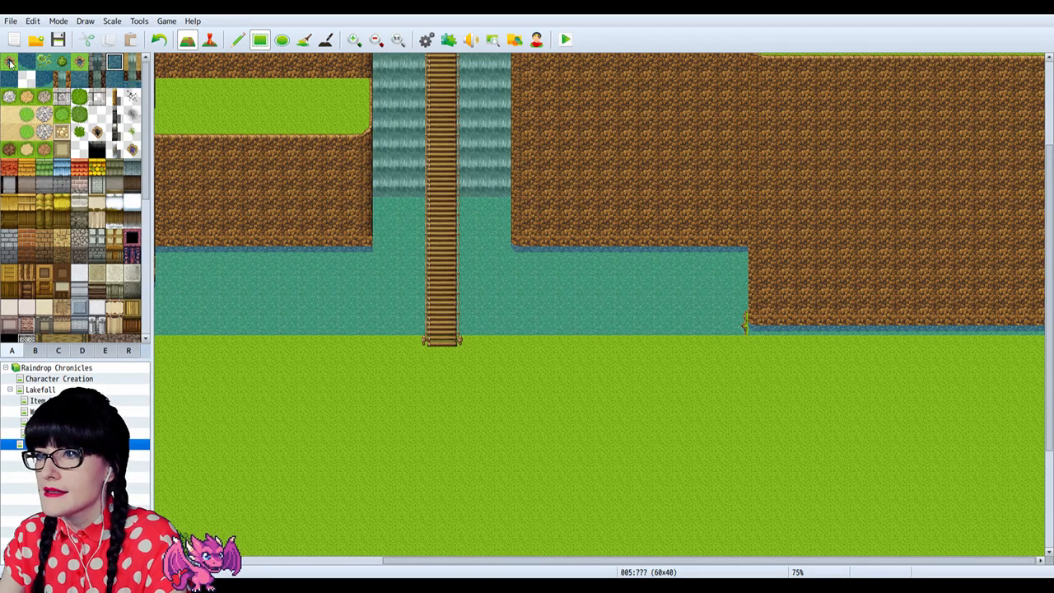
click(11, 64)
scroll(35, 255, down, 10)
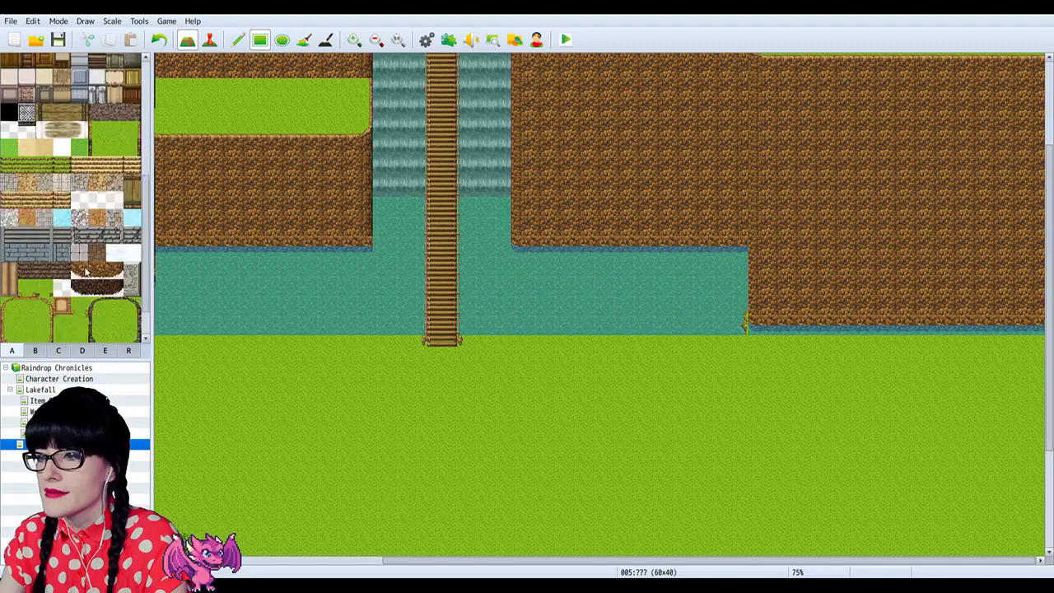
click(114, 281)
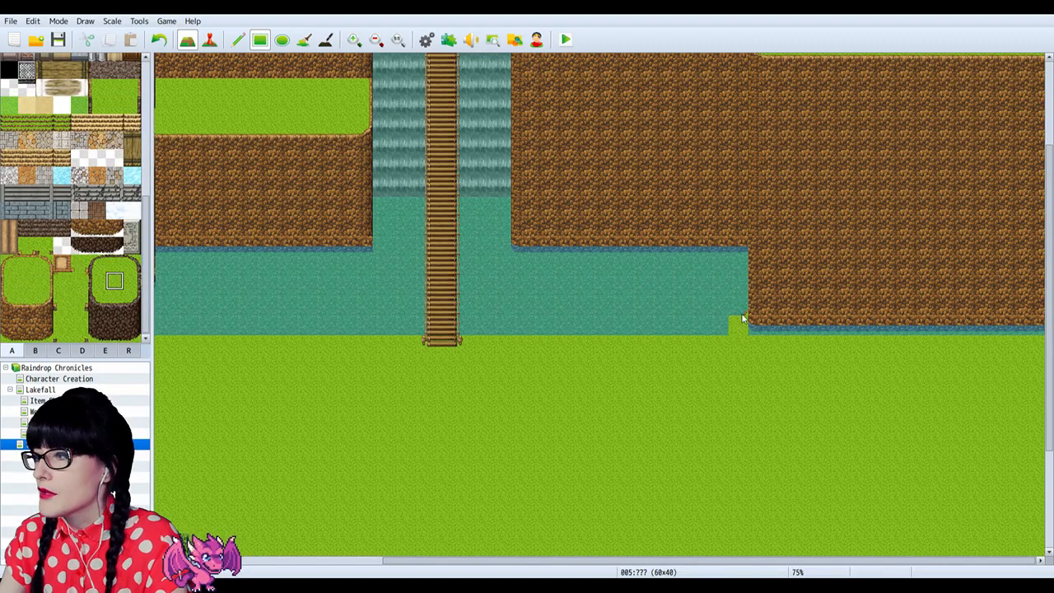
scroll(13, 78, up, 8)
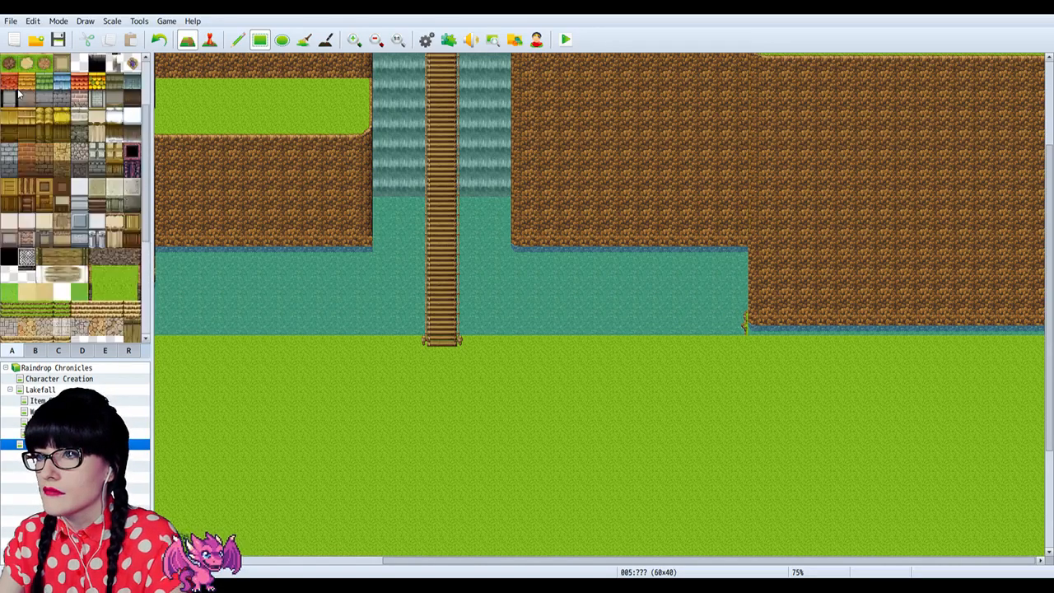
click(10, 66)
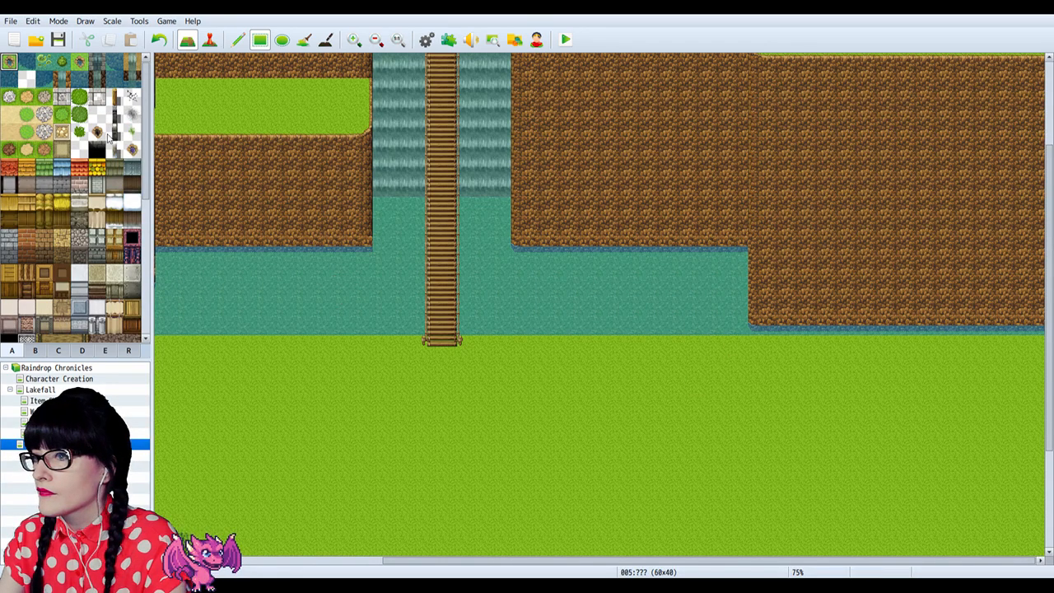
Step: Fix the waterline's end tile at the western cliff corner beside the waterfall, and pick the river water tile
click(43, 78)
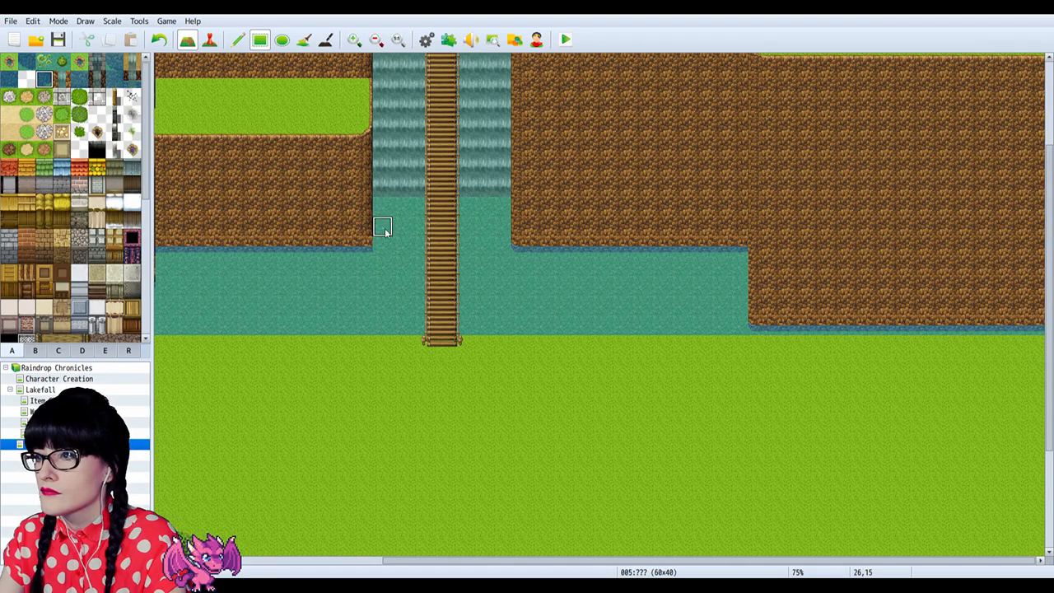
click(113, 79)
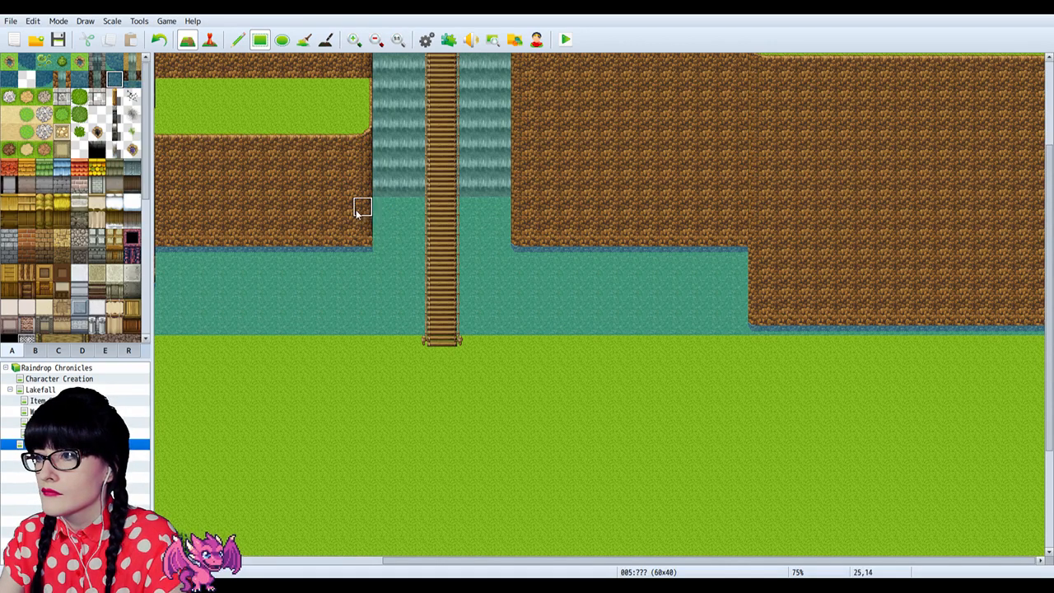
click(364, 247)
click(9, 61)
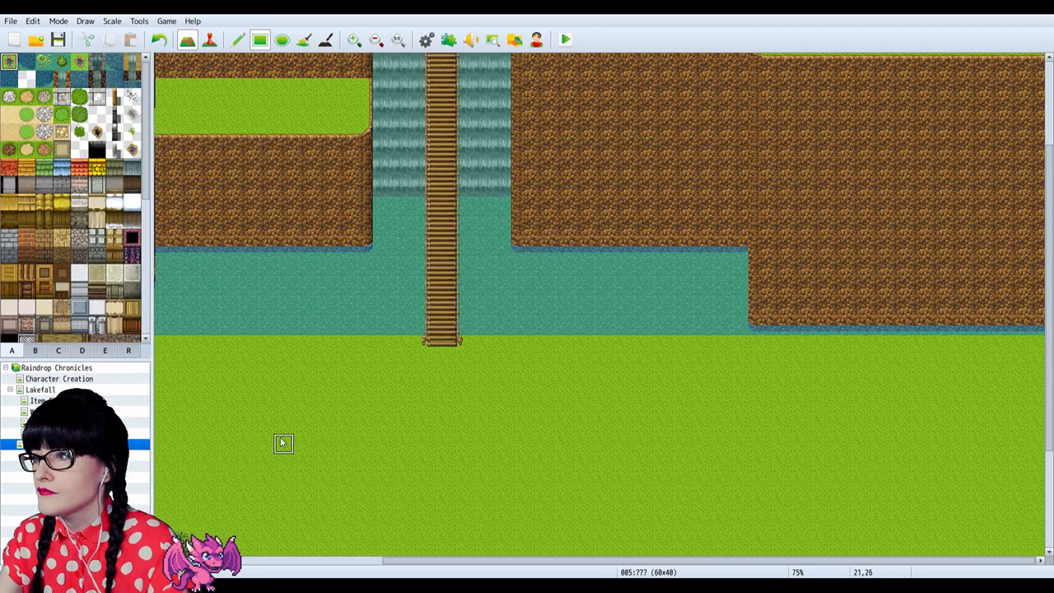
Step: Compare the ??? map's waterfall, bridge and cliffs with the southern end of the Lakefall map
drag(627, 563, 458, 570)
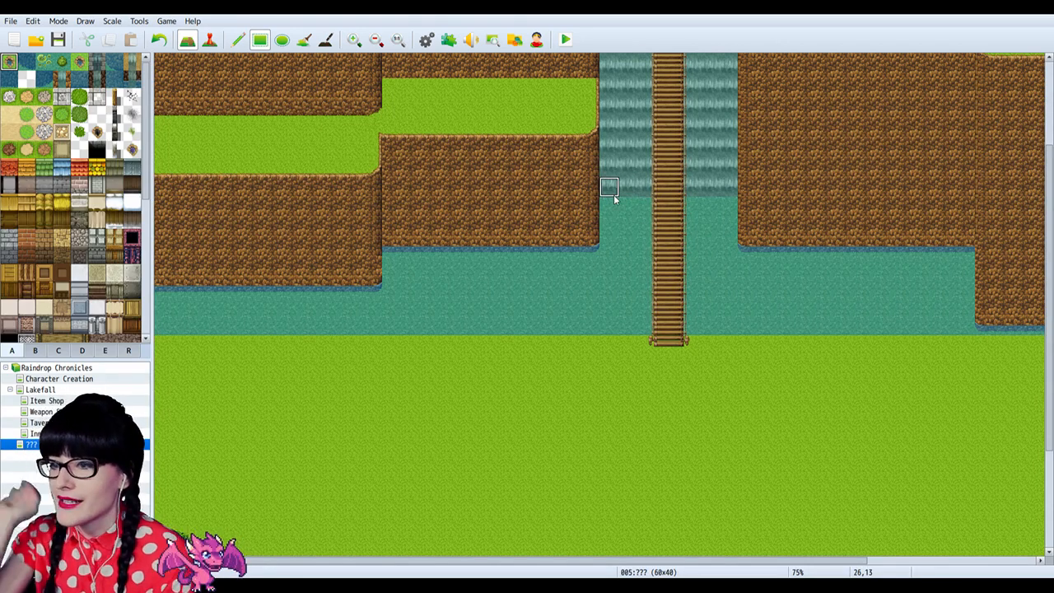
scroll(613, 198, up, 3)
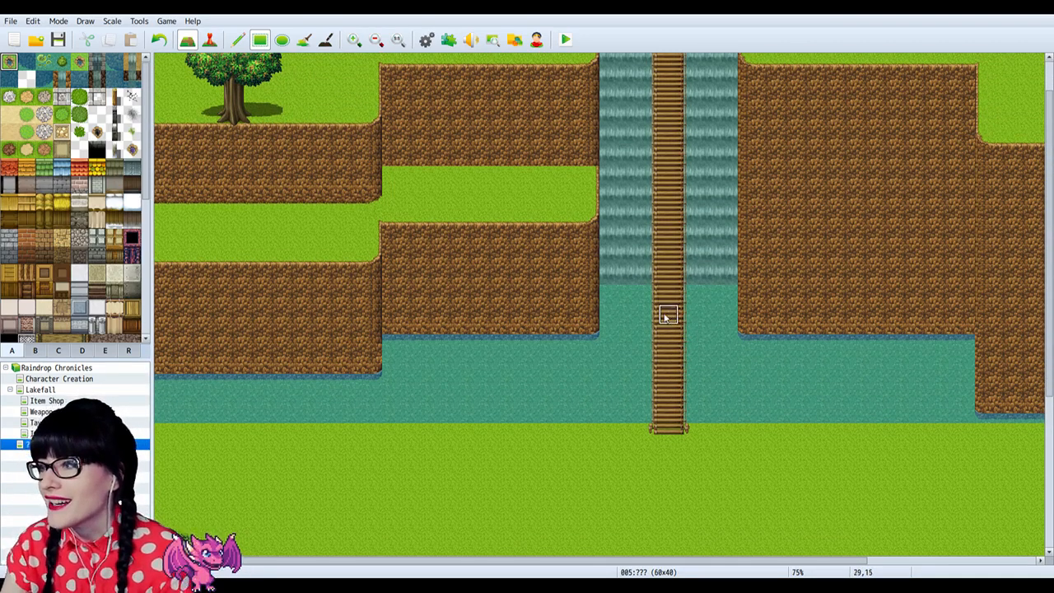
scroll(667, 330, up, 2)
click(64, 393)
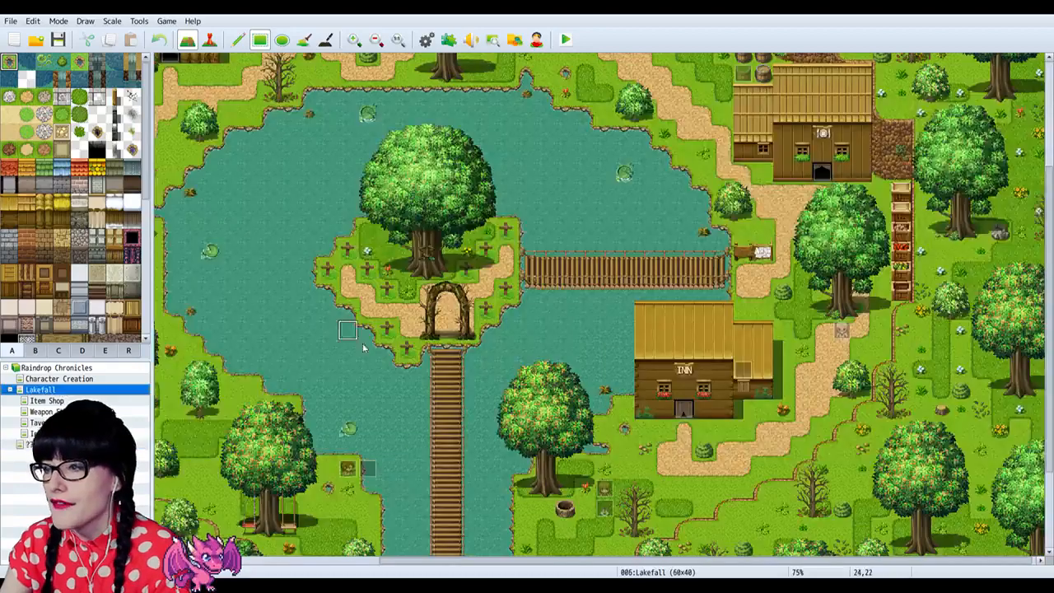
scroll(426, 429, down, 5)
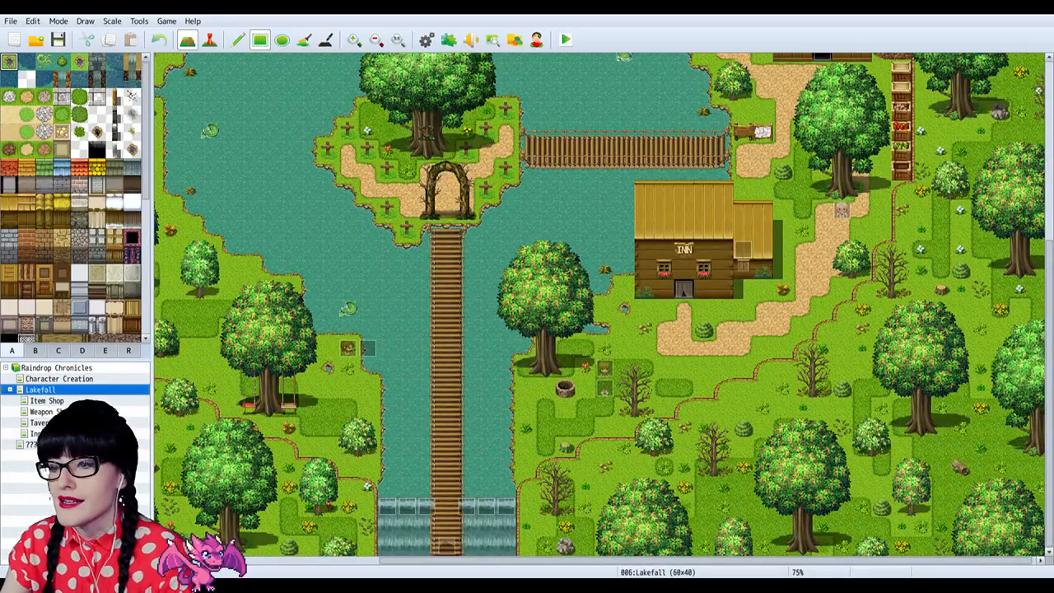
click(28, 444)
scroll(602, 447, down, 5)
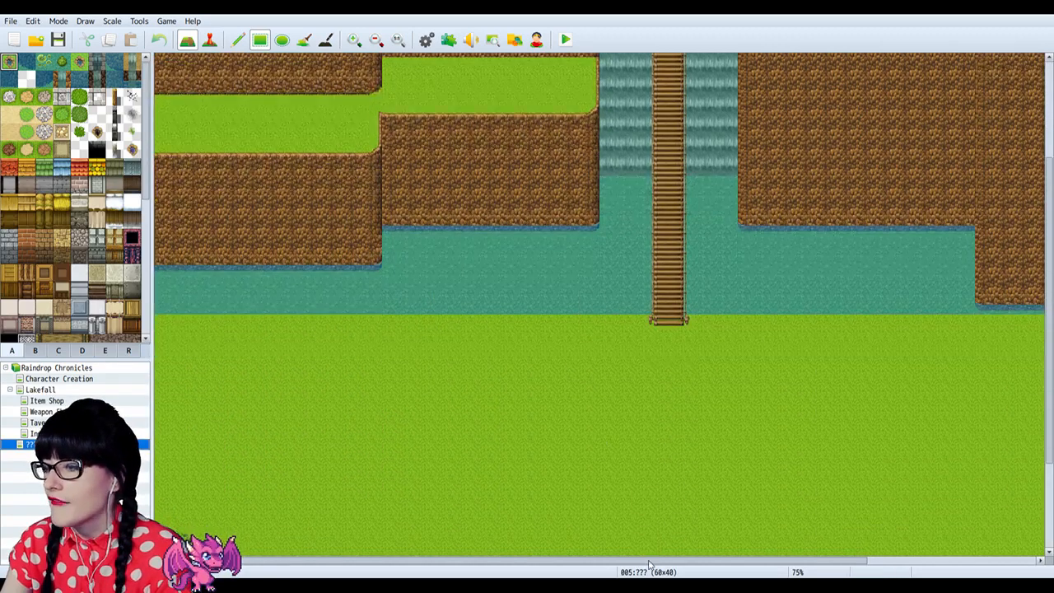
drag(813, 567, 684, 567)
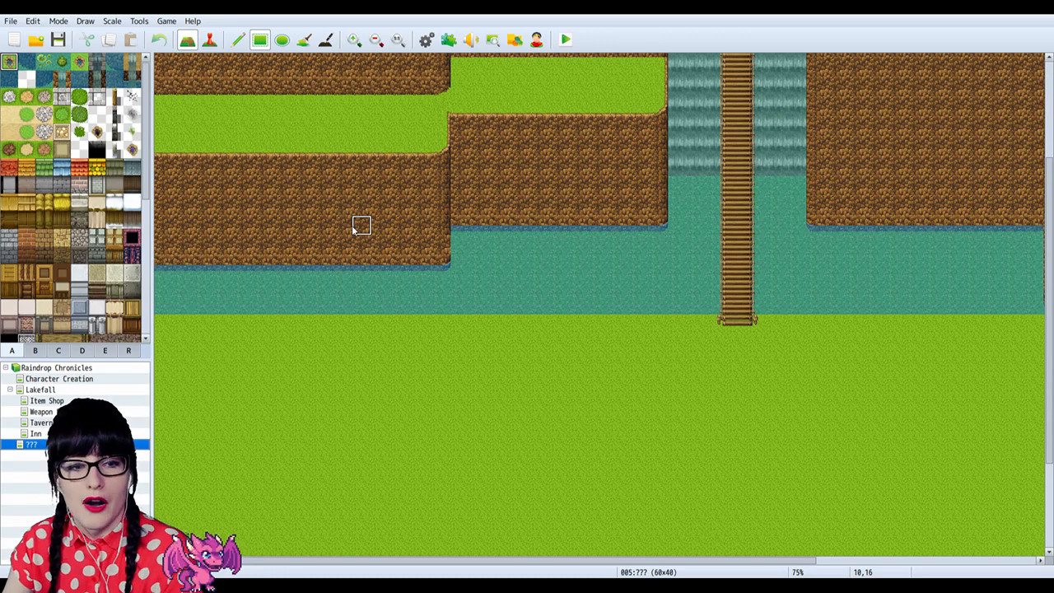
click(376, 40)
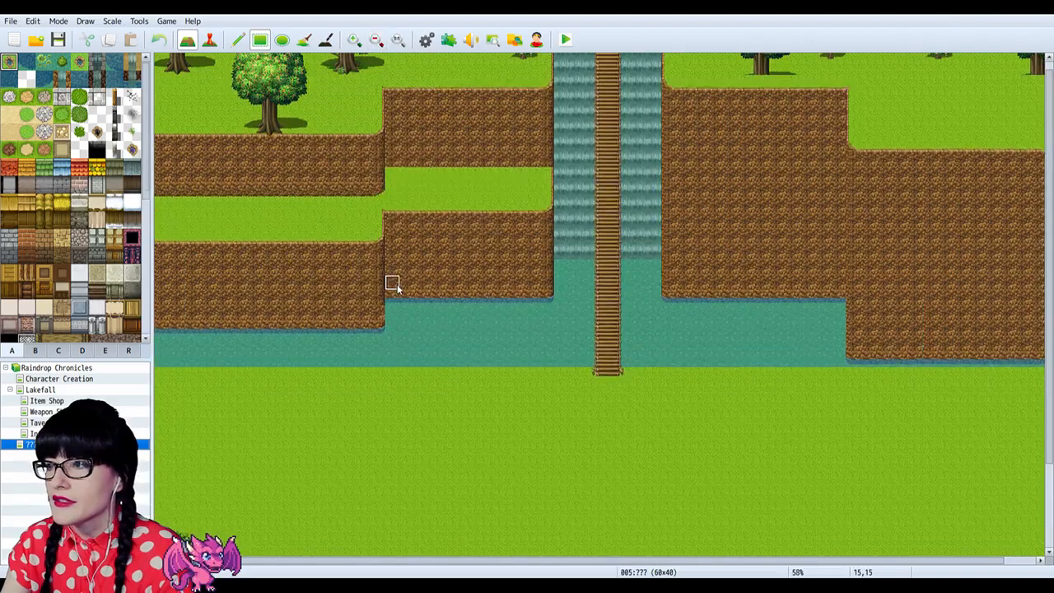
click(63, 391)
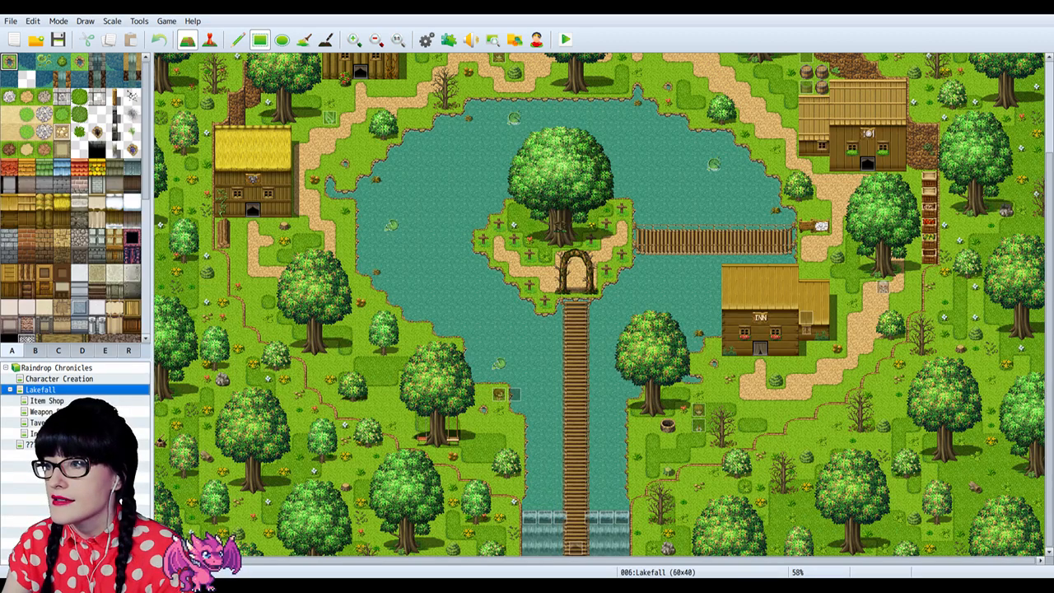
click(24, 444)
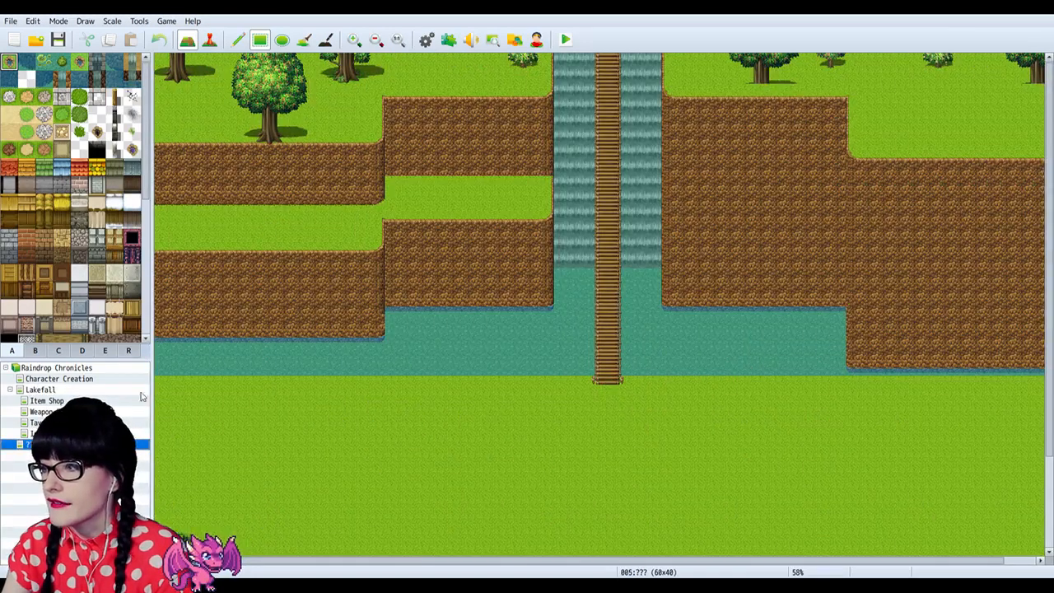
scroll(533, 318, down, 2)
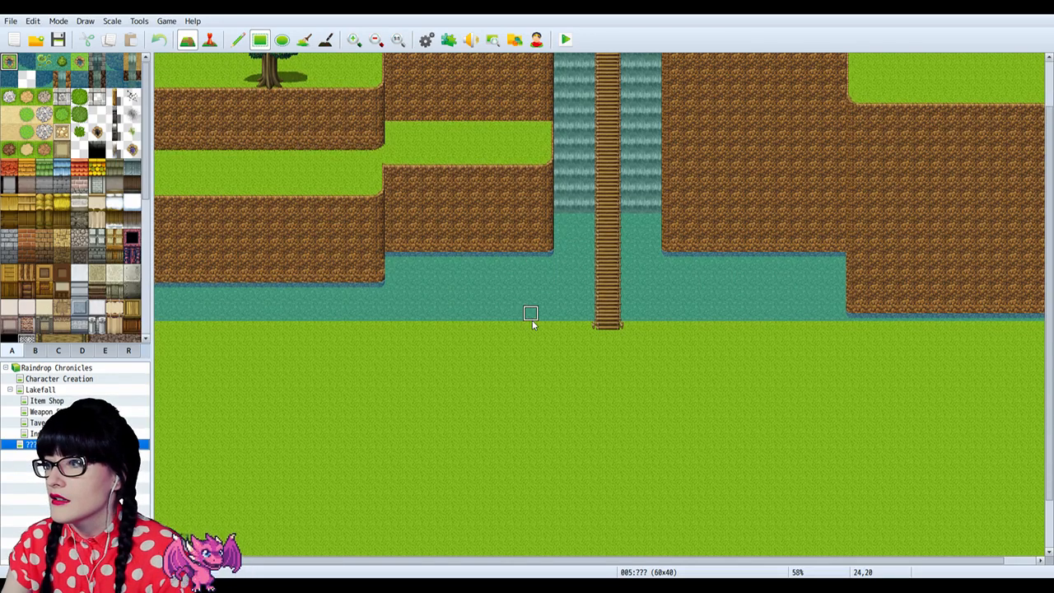
scroll(532, 324, up, 2)
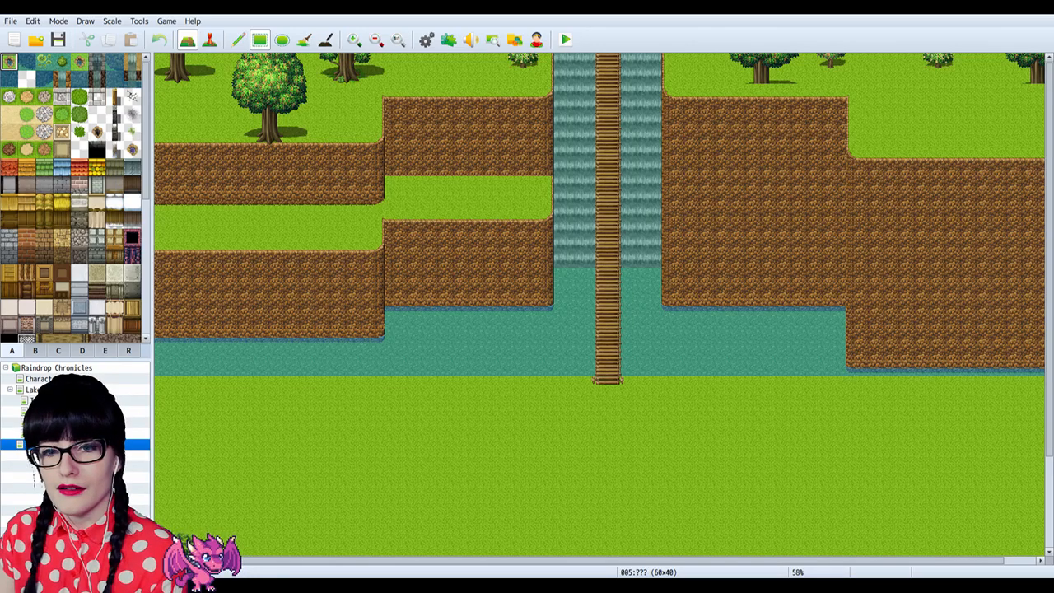
scroll(405, 71, down, 3)
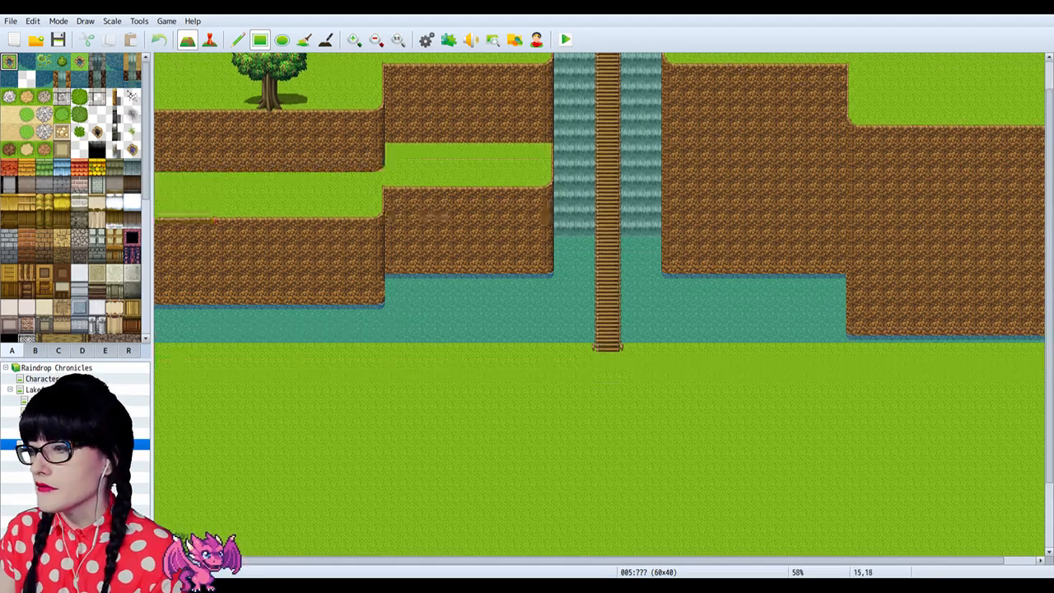
Step: Extend the river four rows south with 17-tile-wide water blocks at the western and eastern map edges, leaving a grass landing below the bridge
click(376, 40)
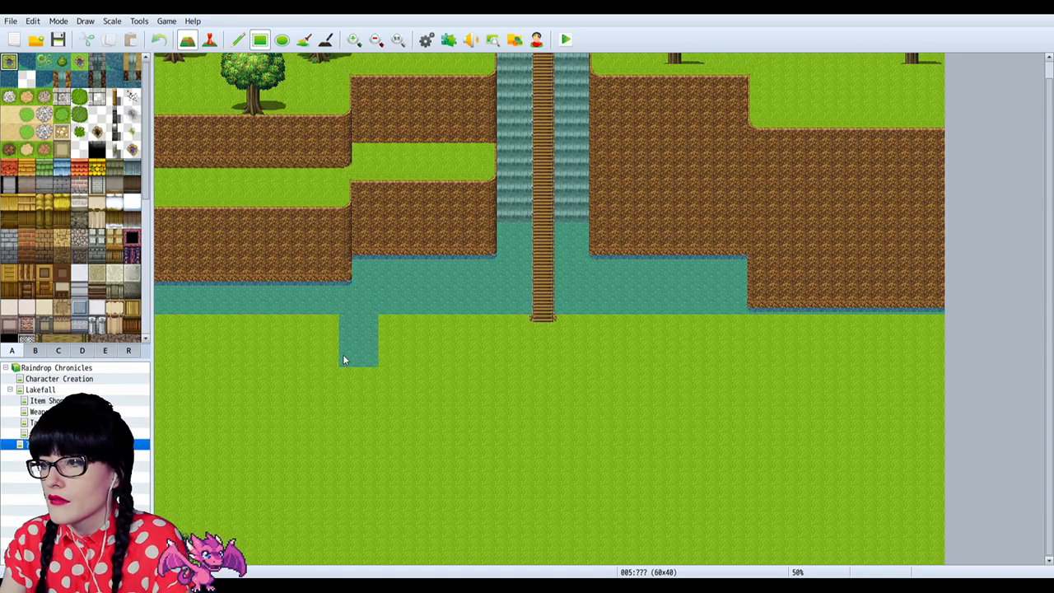
drag(340, 359, 166, 315)
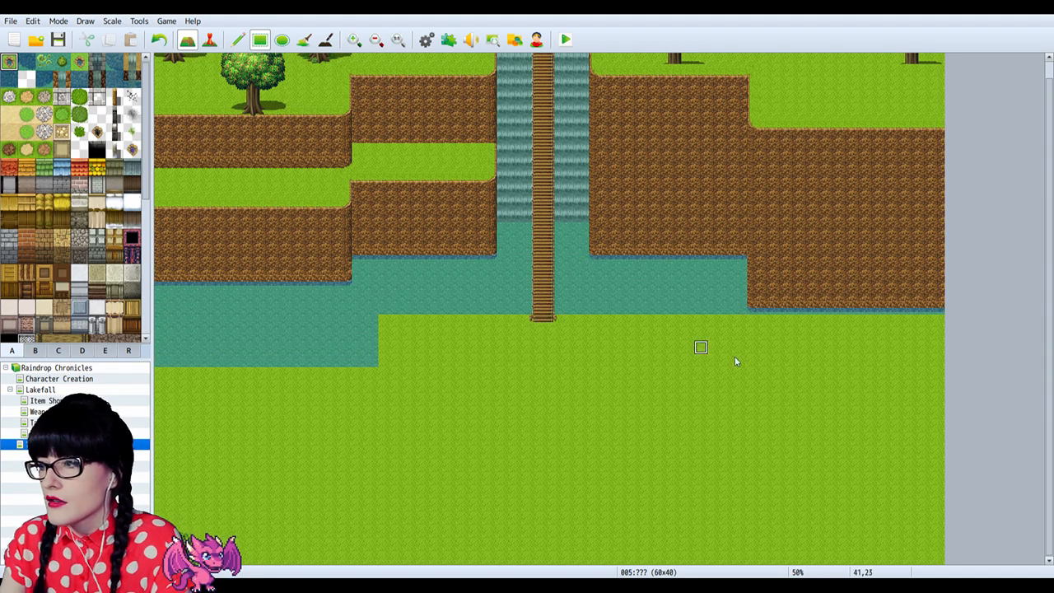
mouse_move(728, 310)
mouse_down()
mouse_move(742, 377)
mouse_move(739, 363)
mouse_move(1027, 326)
mouse_up()
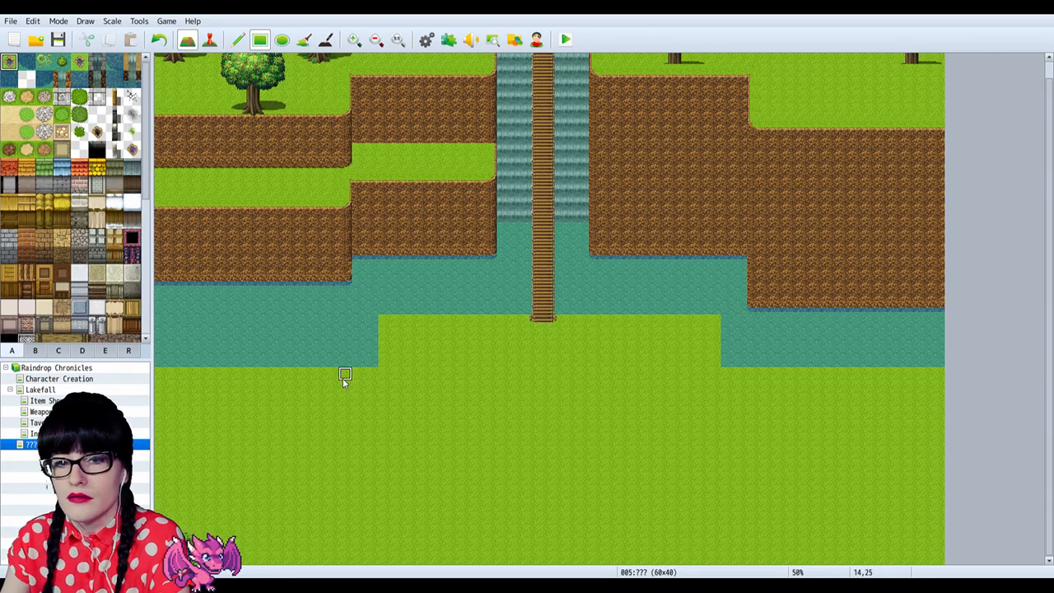
Step: Deepen both river blocks by four more rows, with a three-tile-wide strip at the western map edge reaching one row lower
drag(182, 426, 155, 363)
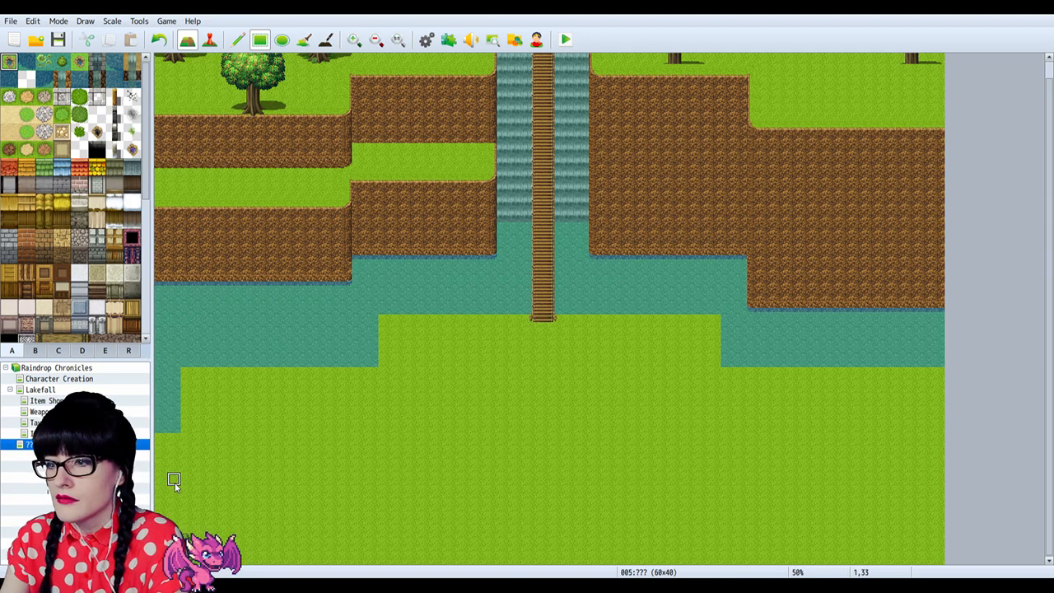
click(186, 425)
drag(187, 372, 187, 425)
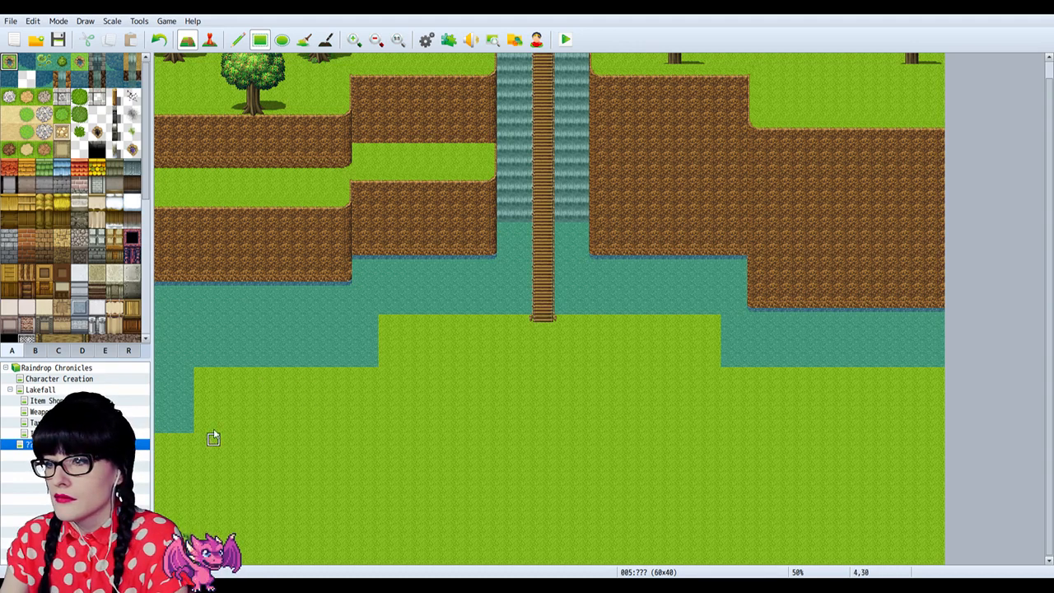
drag(372, 412, 185, 345)
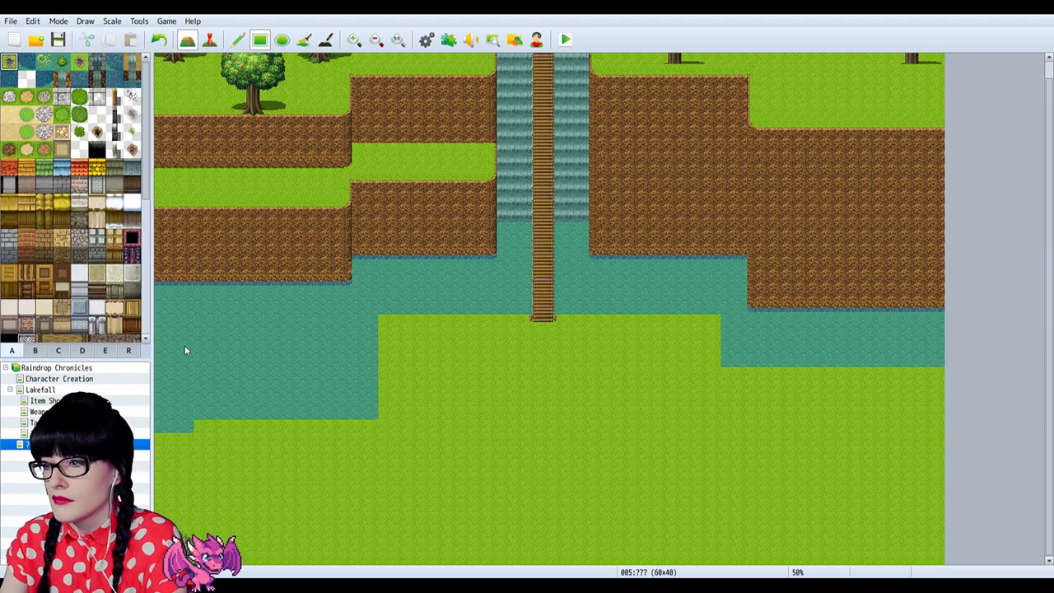
drag(728, 407, 1012, 365)
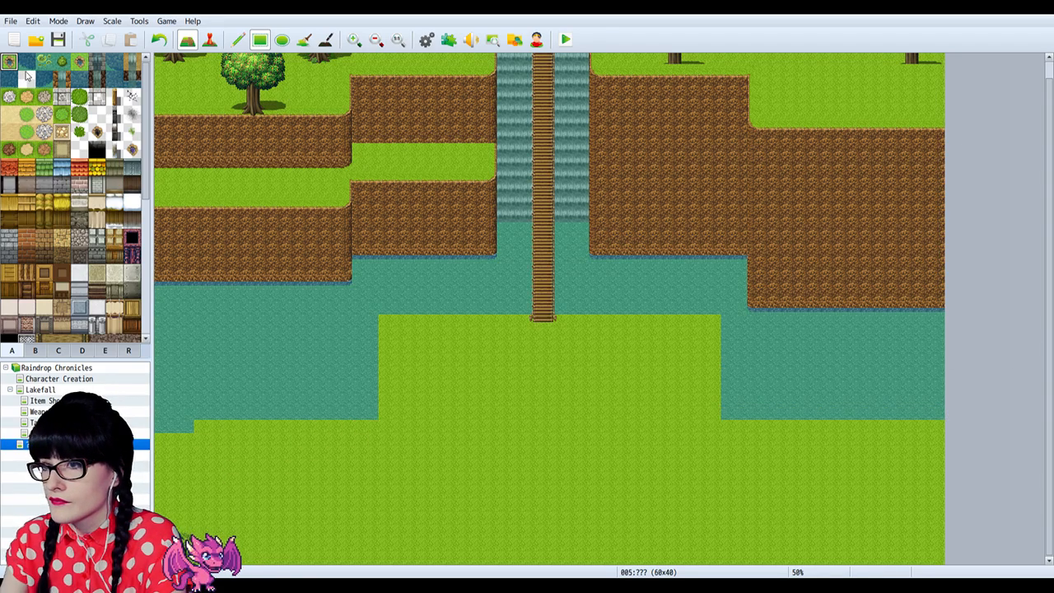
Step: Paint a brown cliff wall 26 tiles wide and four rows high below the bridge's grass landing, between the two river blocks
scroll(31, 272, down, 5)
scroll(33, 272, up, 5)
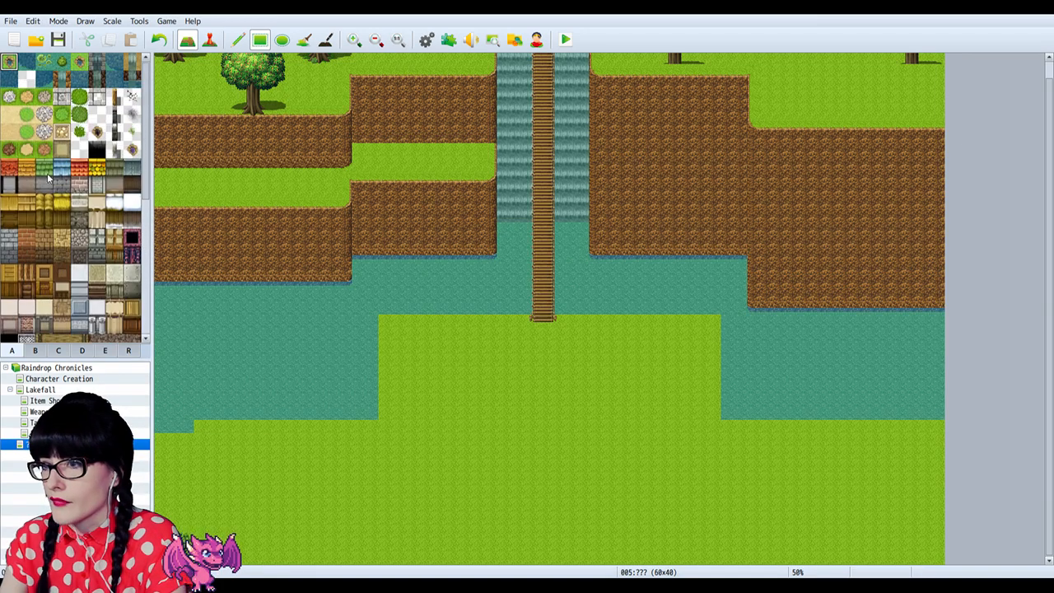
scroll(65, 215, down, 3)
scroll(65, 215, down, 7)
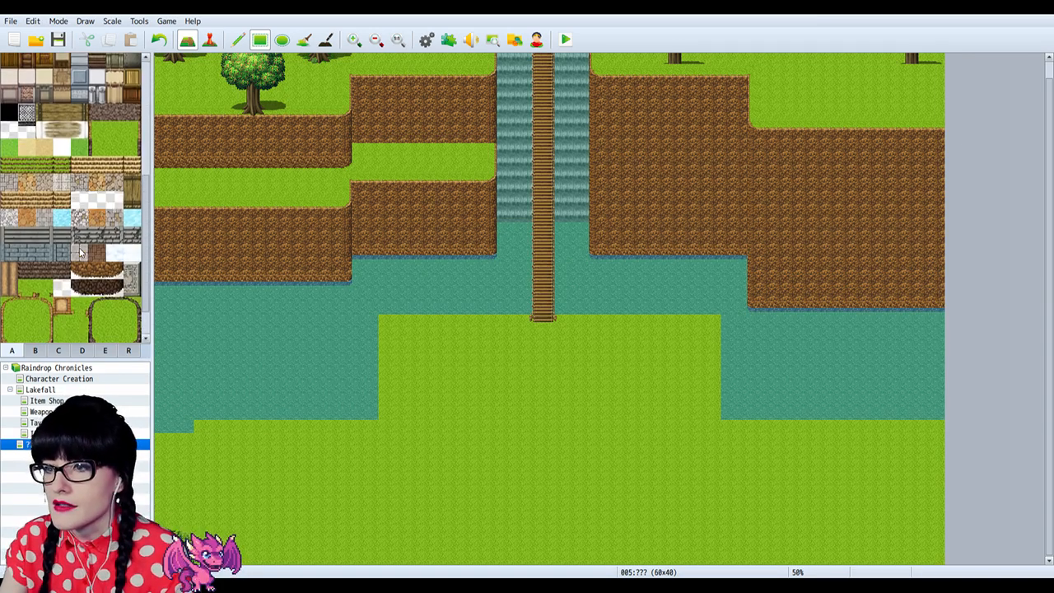
click(27, 316)
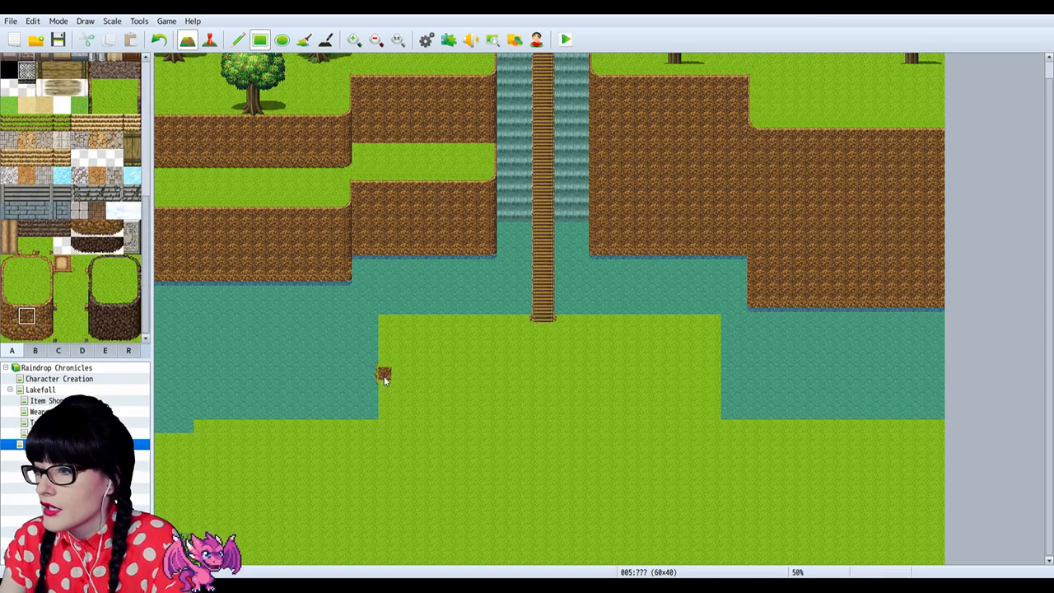
drag(384, 377, 710, 416)
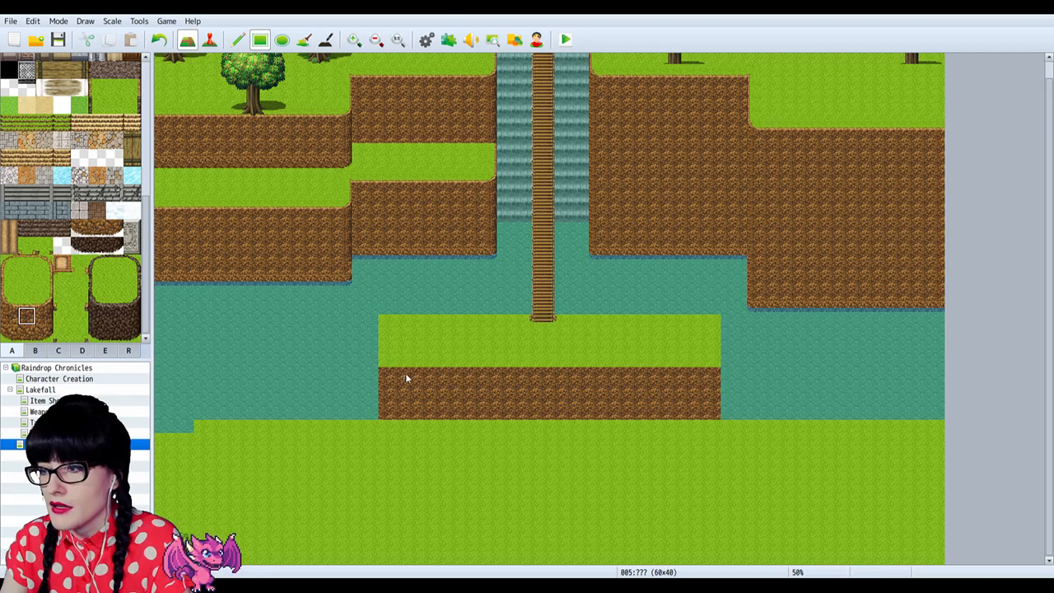
click(373, 394)
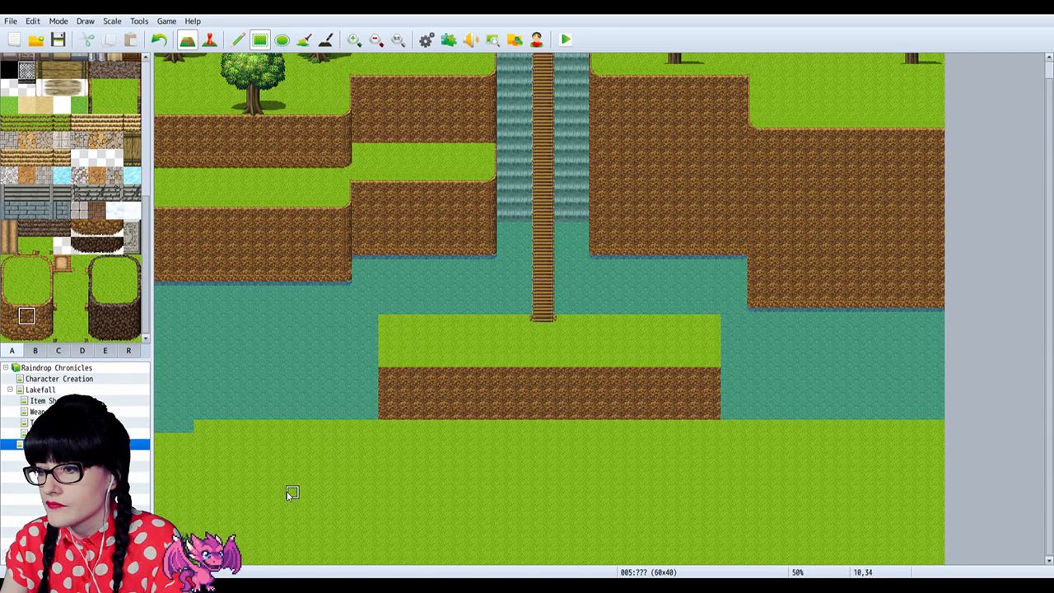
Step: Try a brown cliff strip 28 tiles wide and three rows high across the southern grass from the western edge, and undo it
drag(161, 493, 517, 524)
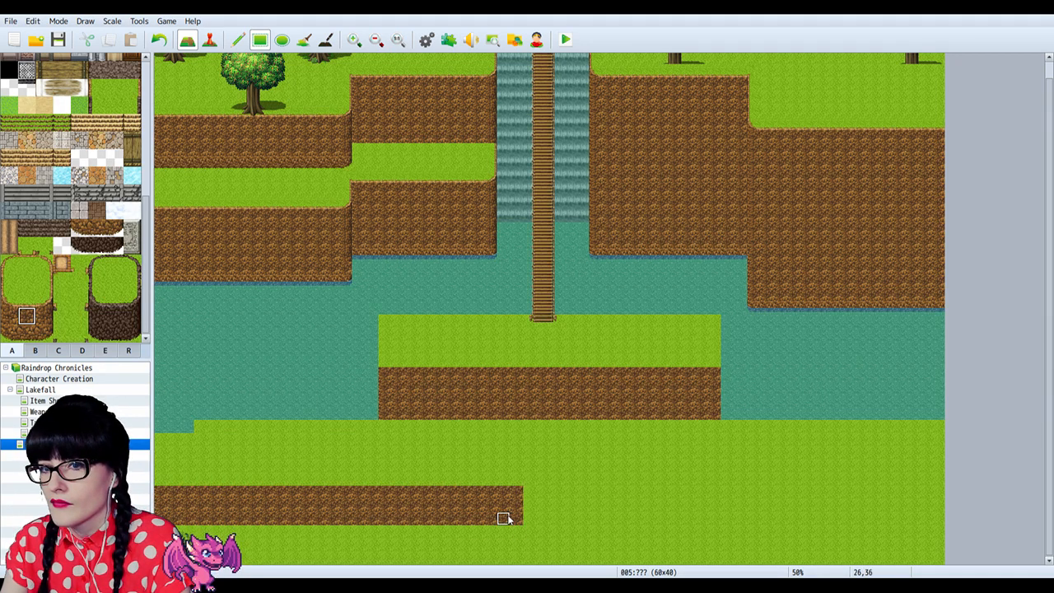
key(ctrl+z)
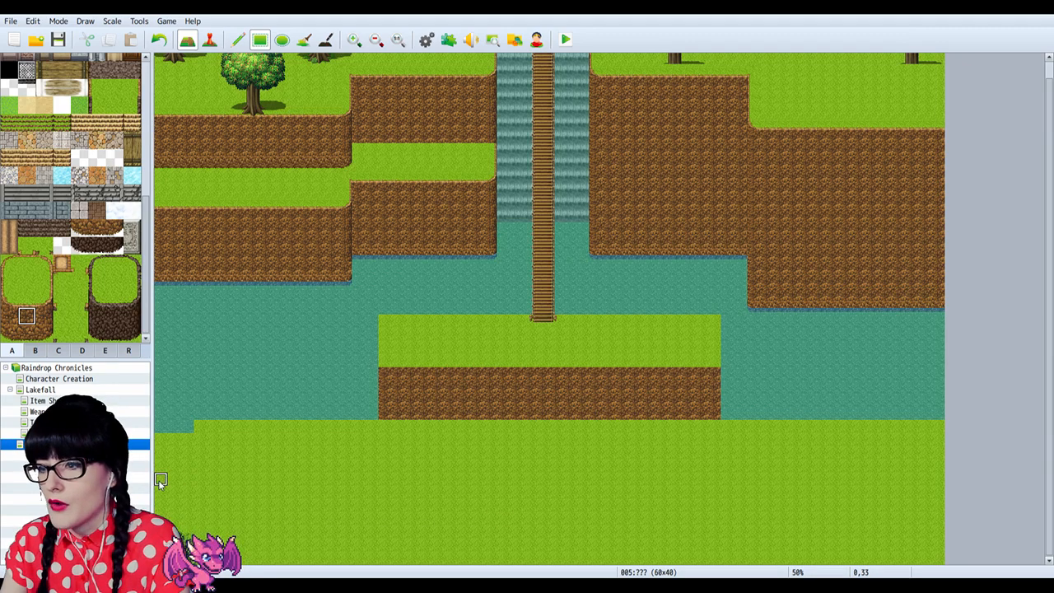
Step: Paint a four-row brown cliff strip across the full map width in the southern grass, and paste everything from the grass landing down one row higher
mouse_move(165, 482)
mouse_down()
mouse_move(564, 514)
mouse_move(885, 506)
mouse_move(948, 518)
mouse_move(948, 482)
mouse_move(953, 519)
mouse_up()
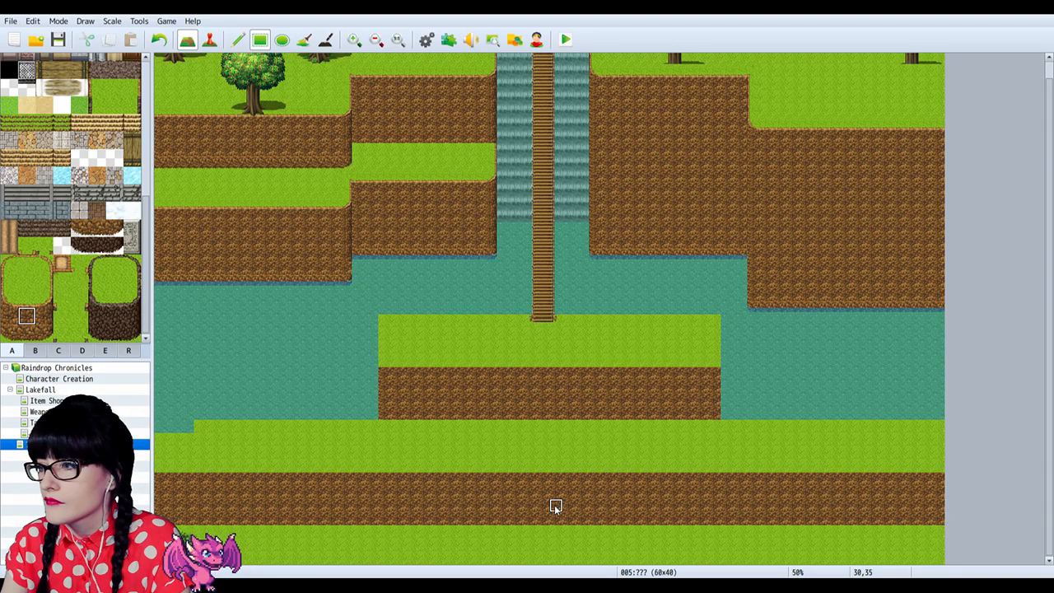
click(376, 39)
click(375, 40)
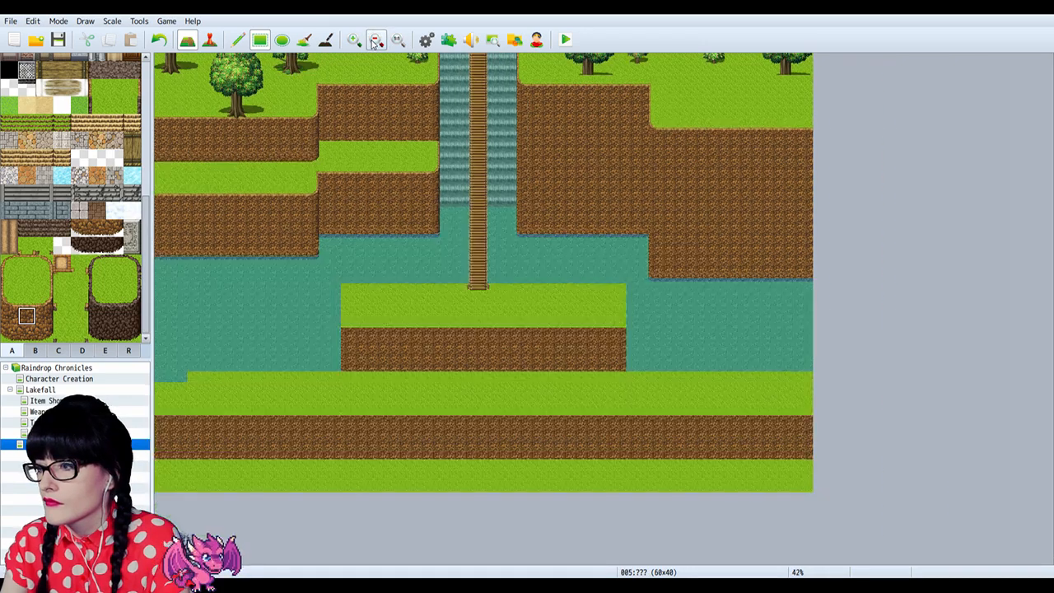
click(354, 40)
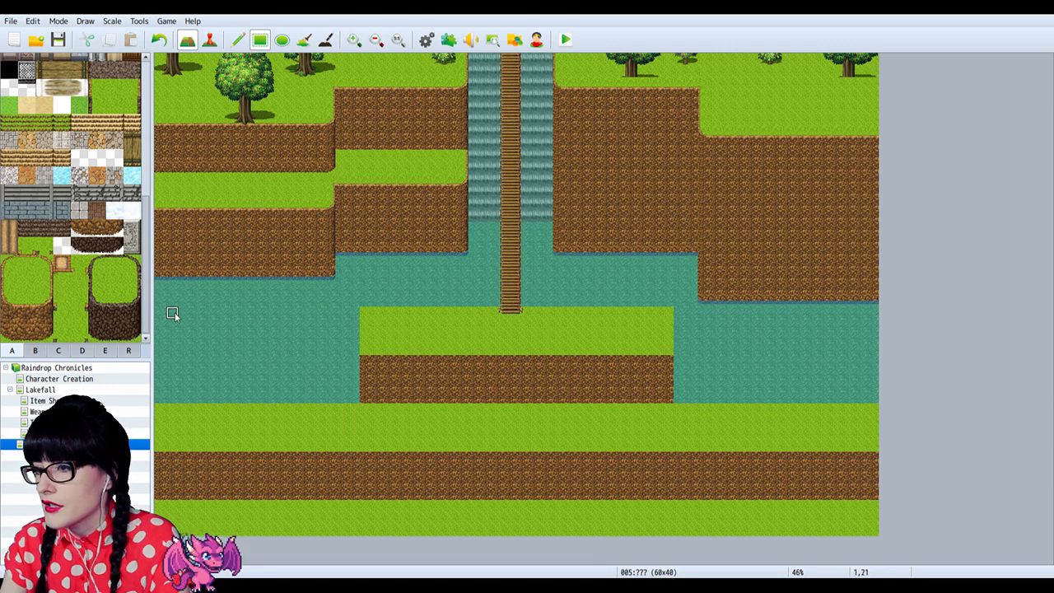
mouse_move(161, 325)
right_down()
mouse_move(528, 470)
mouse_move(874, 527)
right_up()
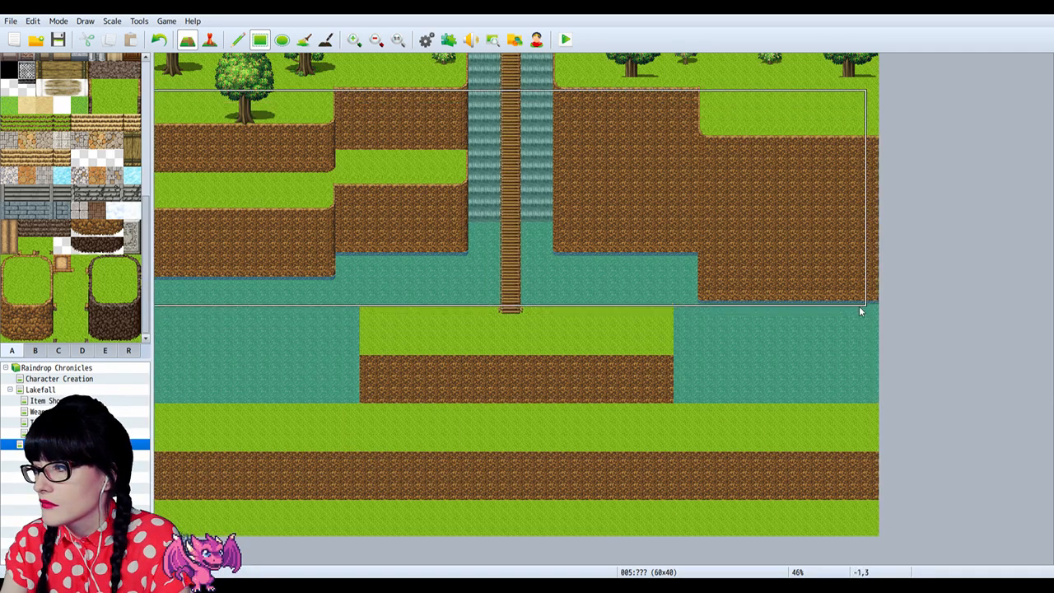
mouse_move(874, 311)
right_down()
mouse_move(476, 447)
mouse_move(162, 514)
mouse_move(160, 302)
right_up()
mouse_move(162, 517)
mouse_down()
mouse_move(337, 436)
mouse_move(887, 356)
mouse_move(917, 337)
mouse_move(946, 294)
mouse_move(953, 302)
mouse_up()
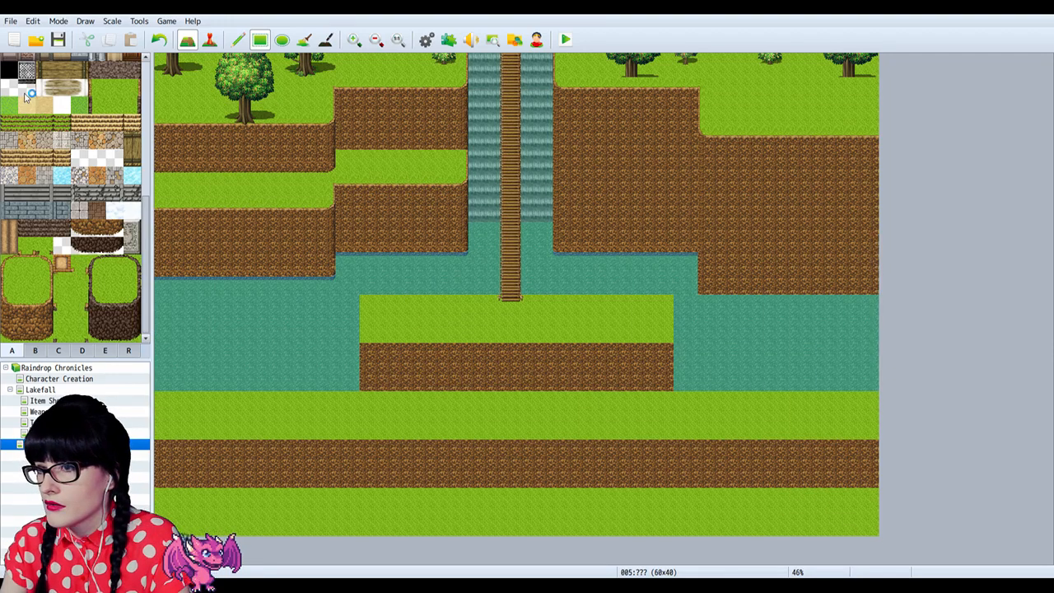
Step: Paint water beside the lower grass and cliff bands, five tiles wide at the western edge and three at the eastern, plus two beside the southernmost grass
scroll(26, 84, up, 3)
scroll(26, 84, up, 4)
click(9, 62)
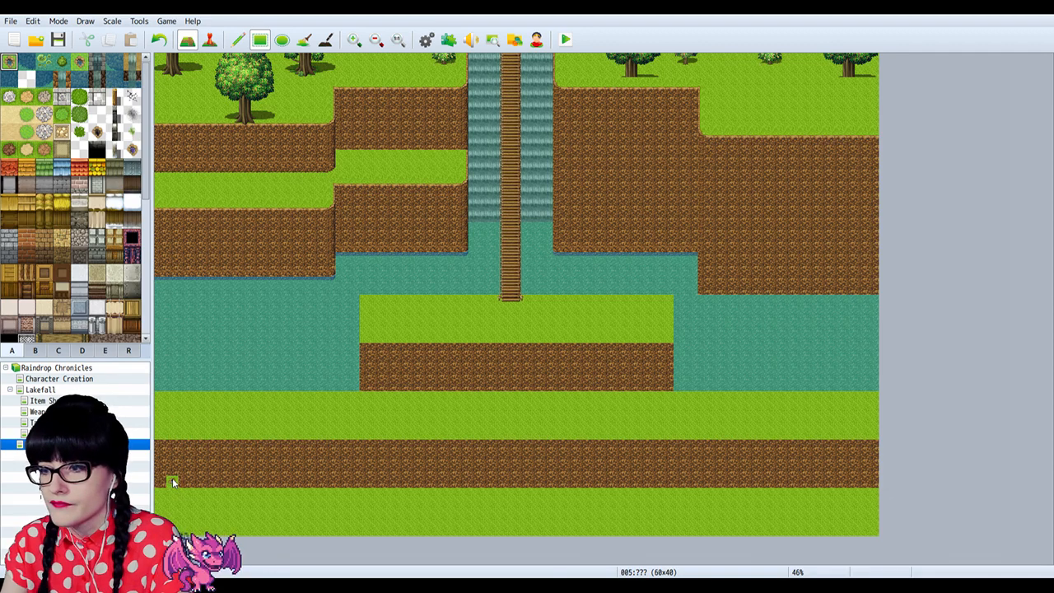
drag(171, 471, 167, 399)
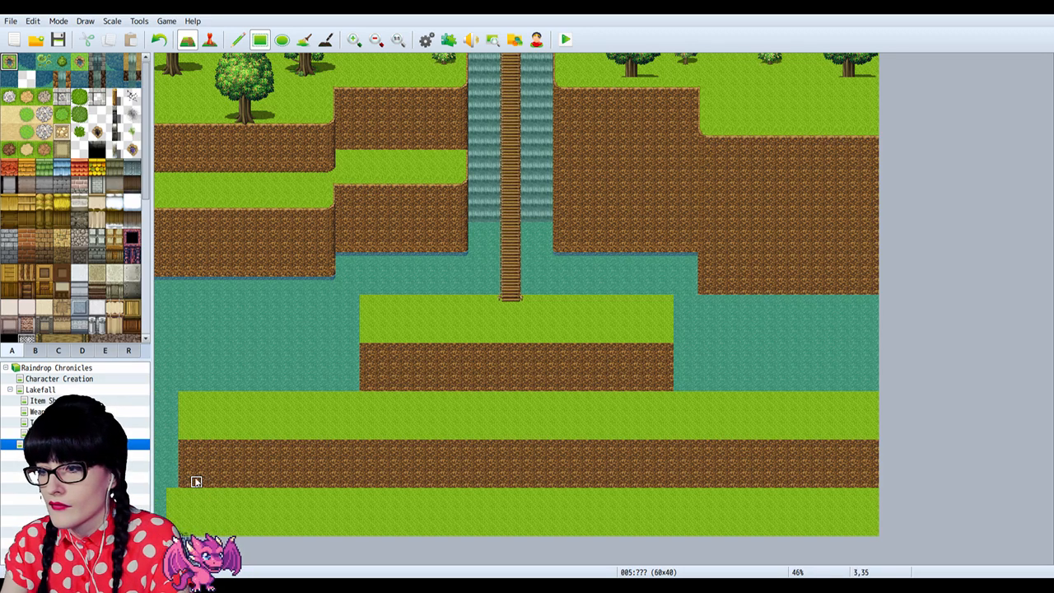
drag(195, 480, 191, 397)
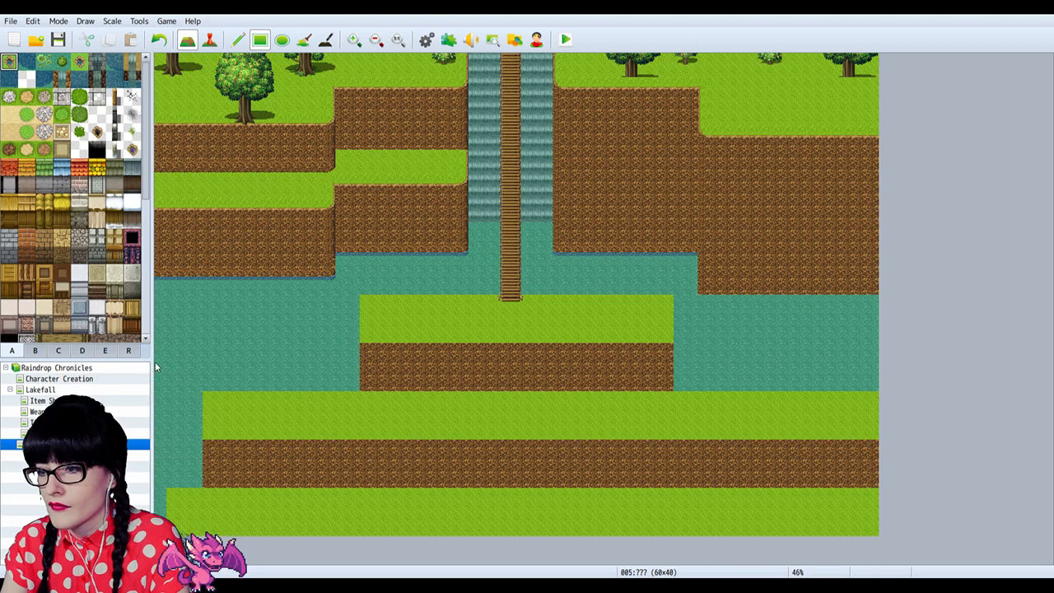
click(173, 497)
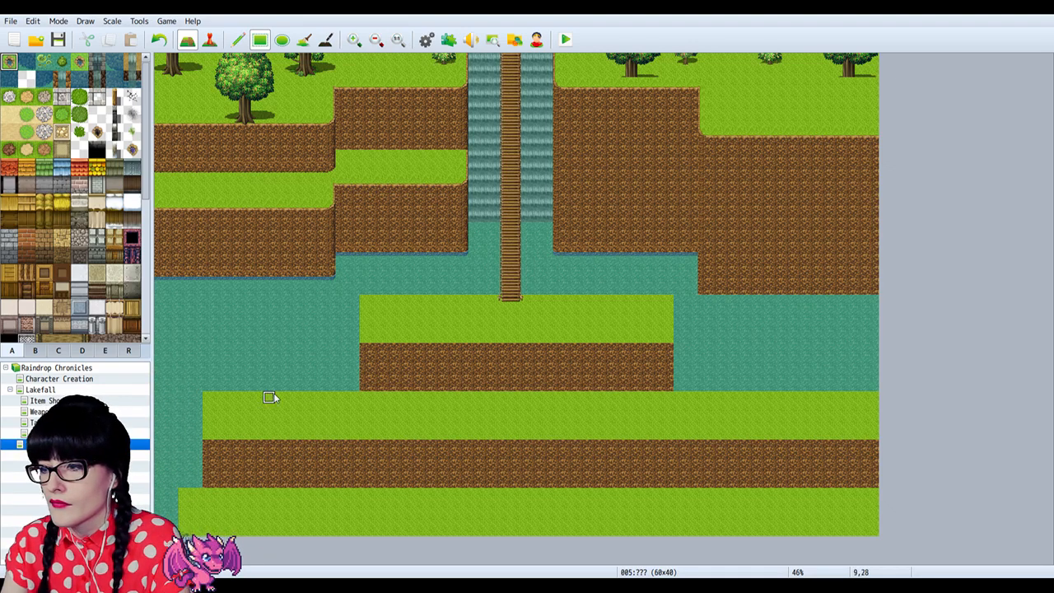
drag(208, 484, 198, 397)
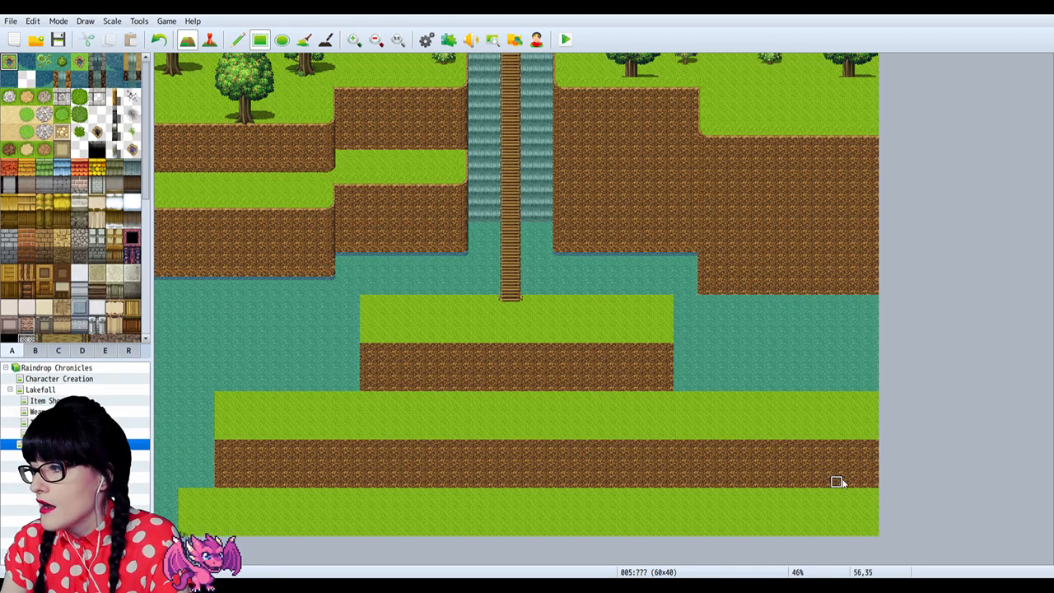
drag(847, 483, 935, 426)
drag(847, 395, 875, 412)
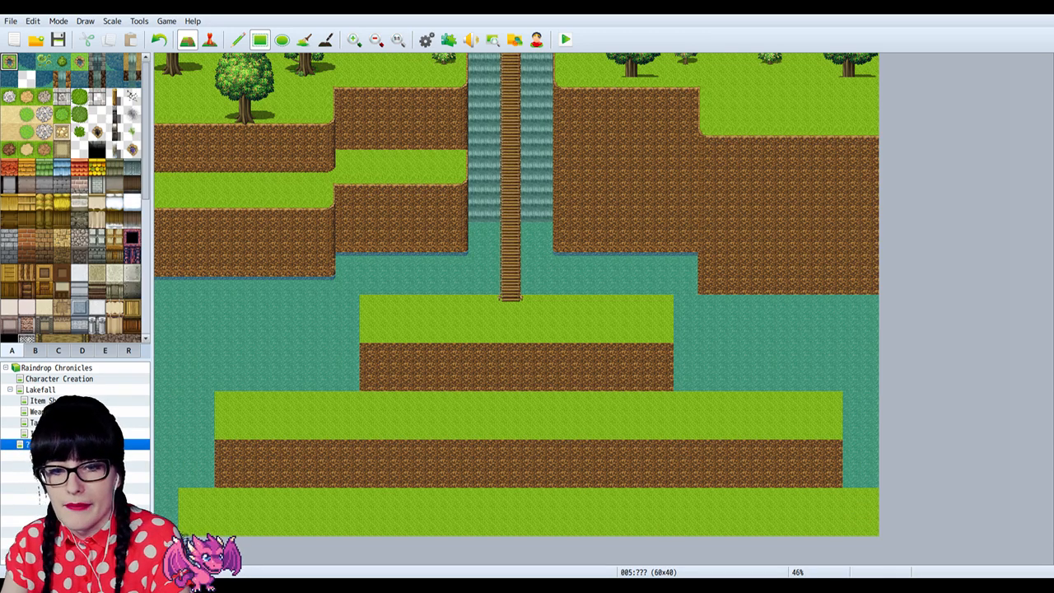
Step: Switch to Paint to check the area layout sketch, and return to the map editor to inspect the ??? map's lower terraces
click(991, 12)
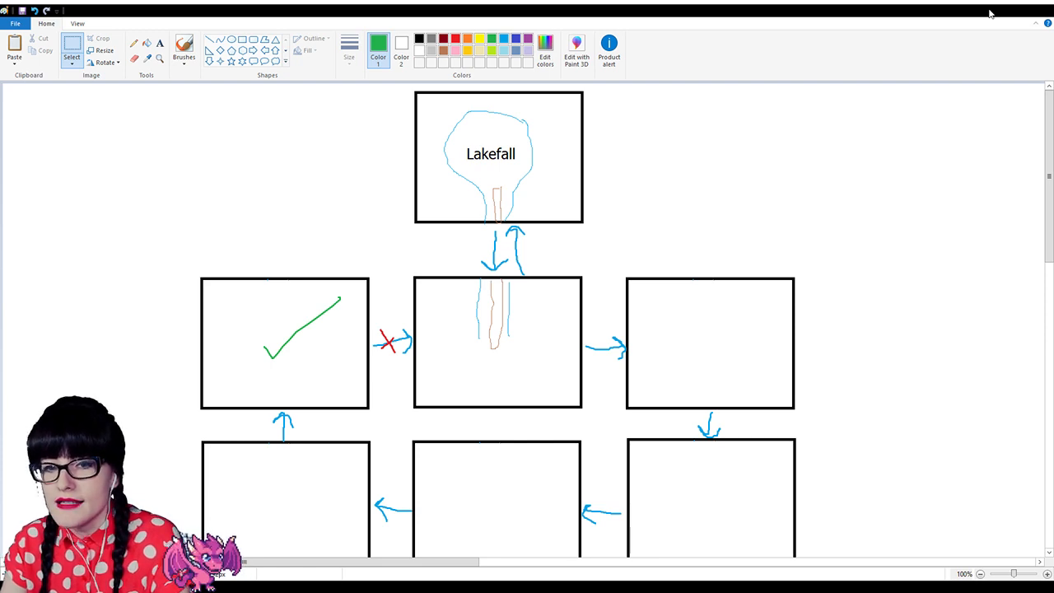
click(989, 9)
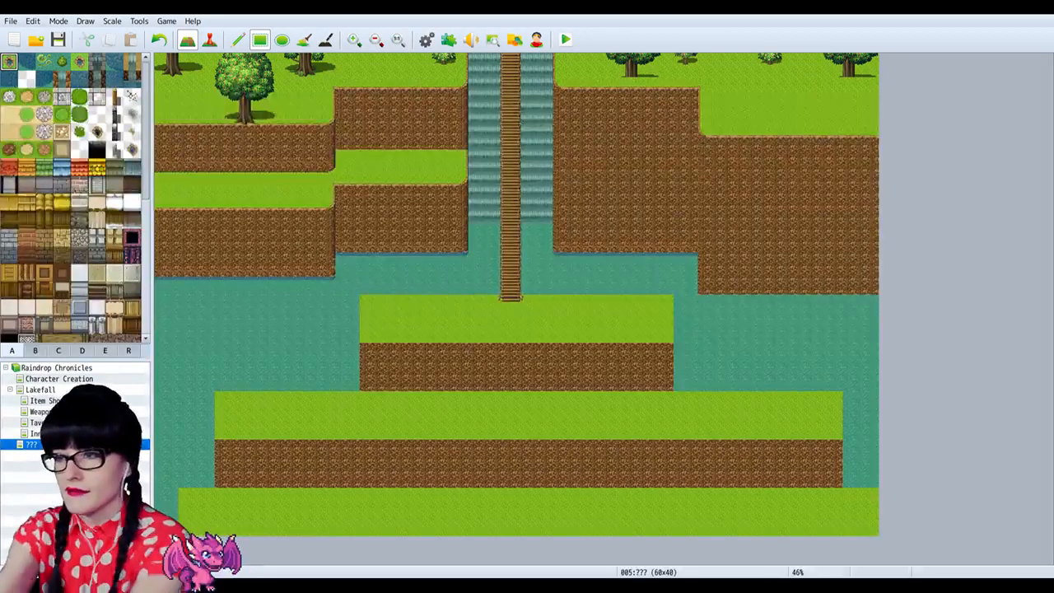
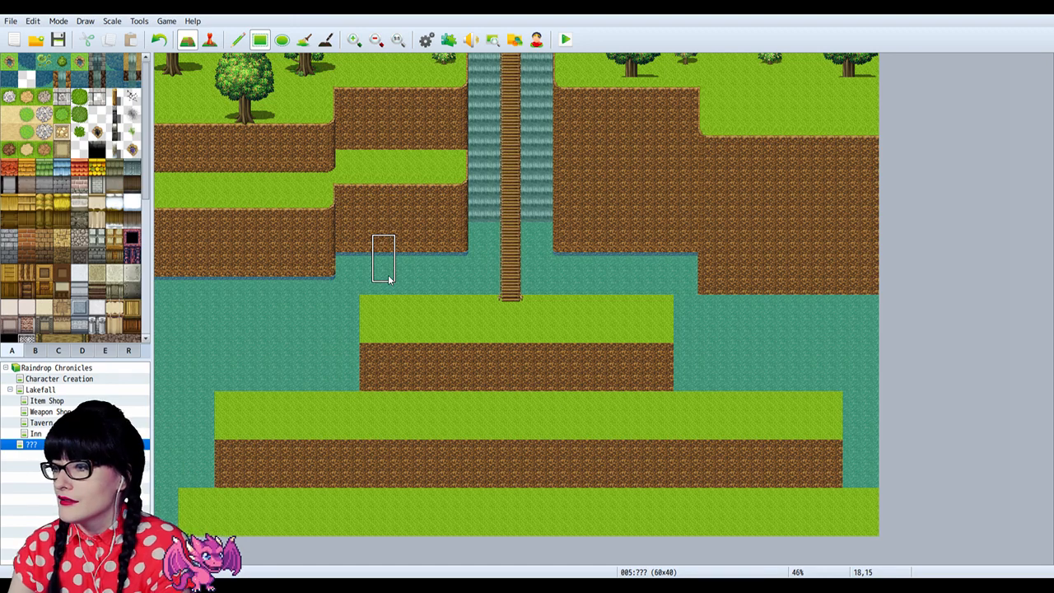
click(353, 40)
click(354, 39)
click(354, 40)
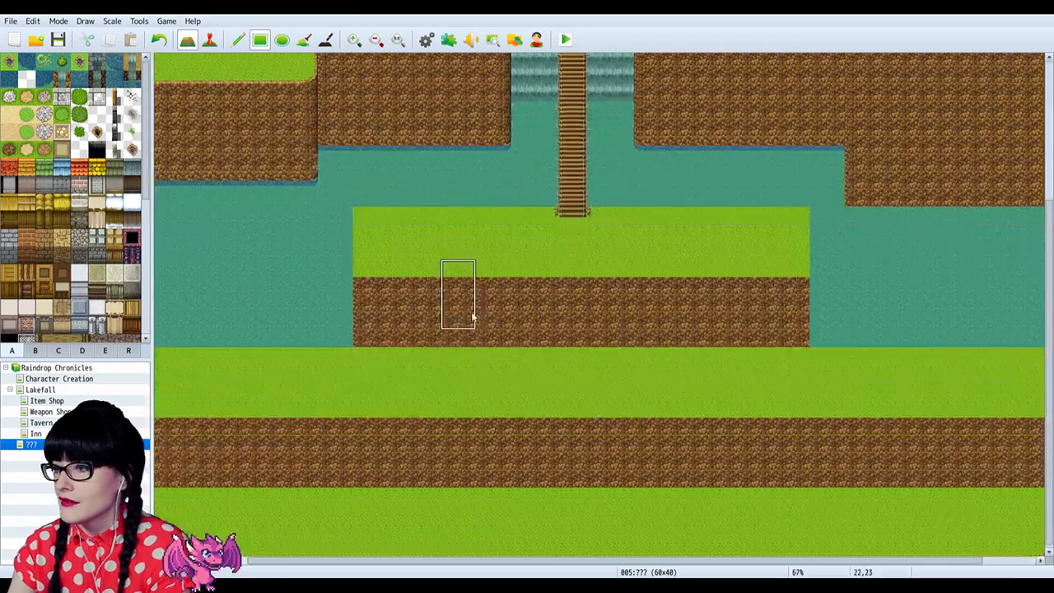
click(376, 40)
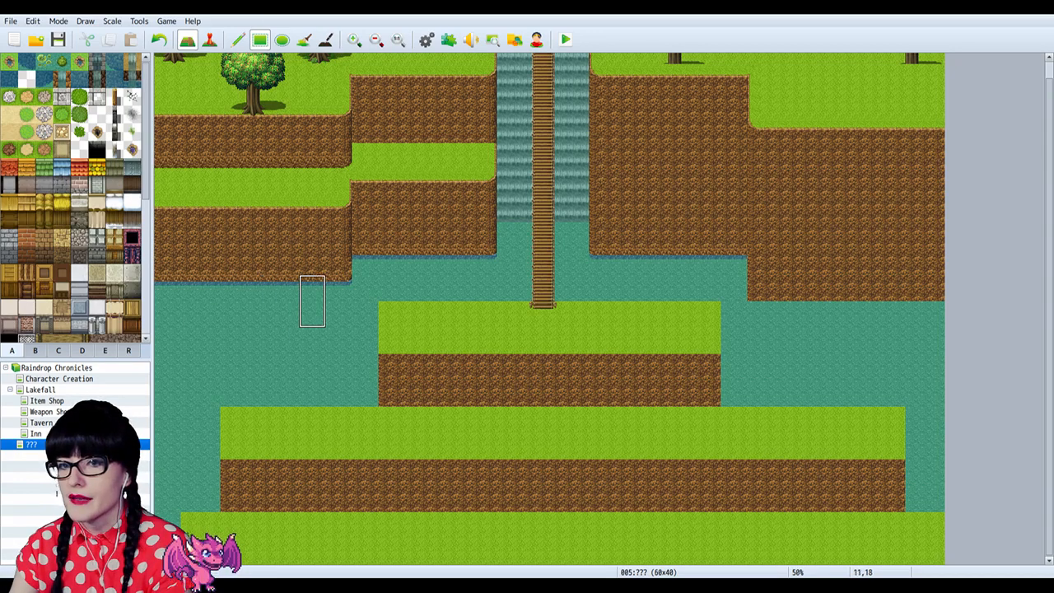
scroll(373, 252, up, 1)
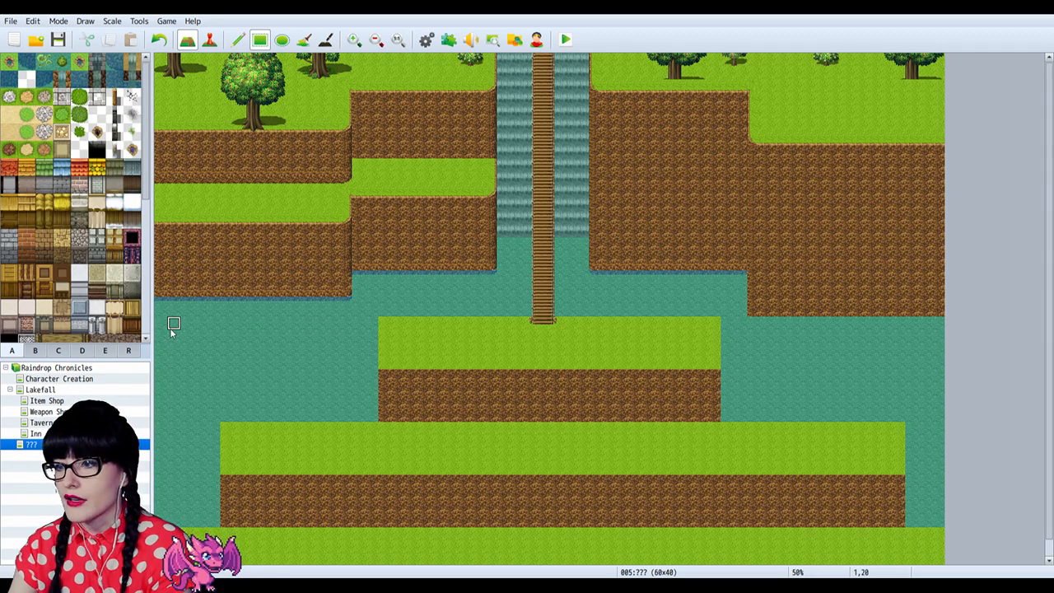
Step: Open the Lakefall map for reference, and return to the ??? map
right_drag(161, 323, 939, 562)
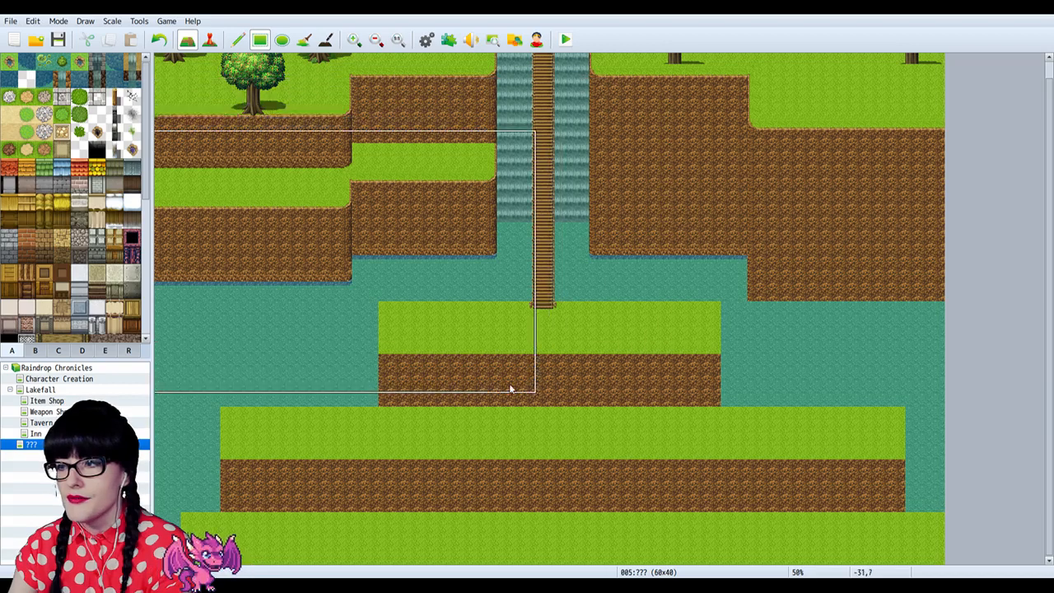
right_click(486, 372)
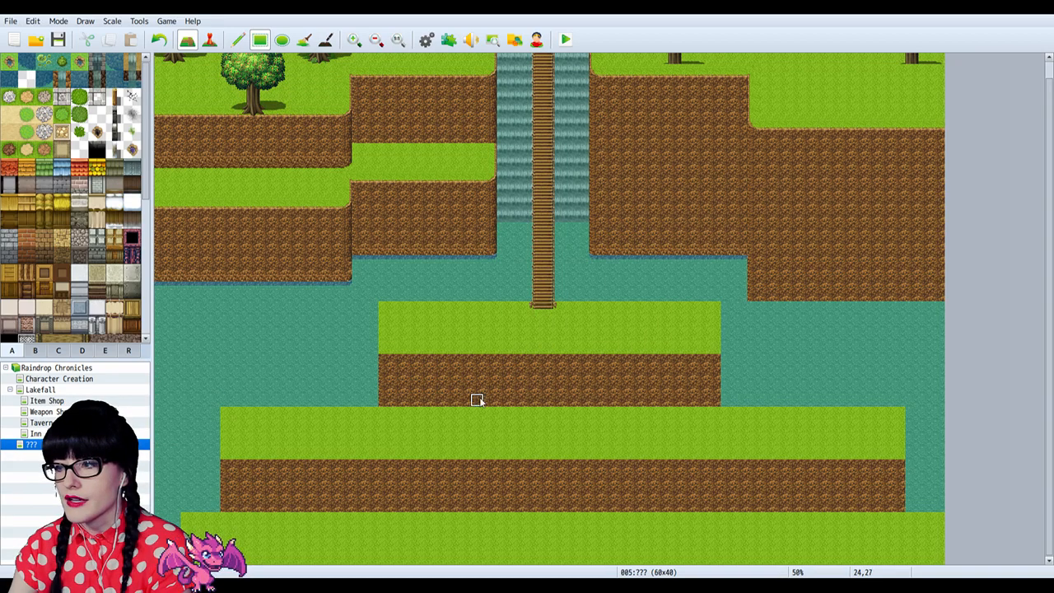
click(39, 390)
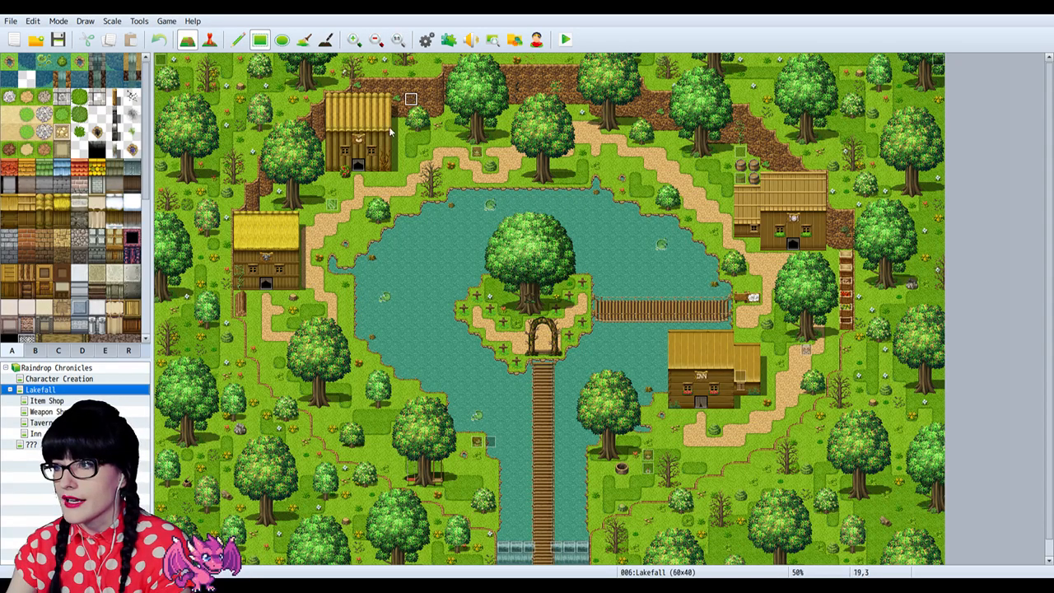
click(31, 445)
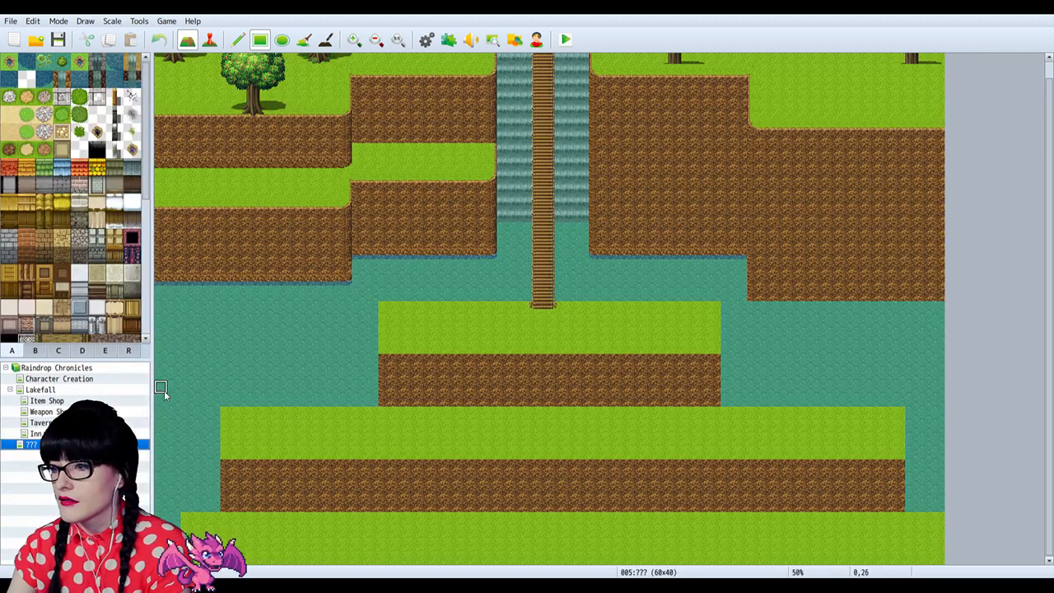
Step: Shorten the two lower cliff walls to three rows each by copying the full-width area beneath them and pasting it one row higher
right_drag(161, 399, 937, 557)
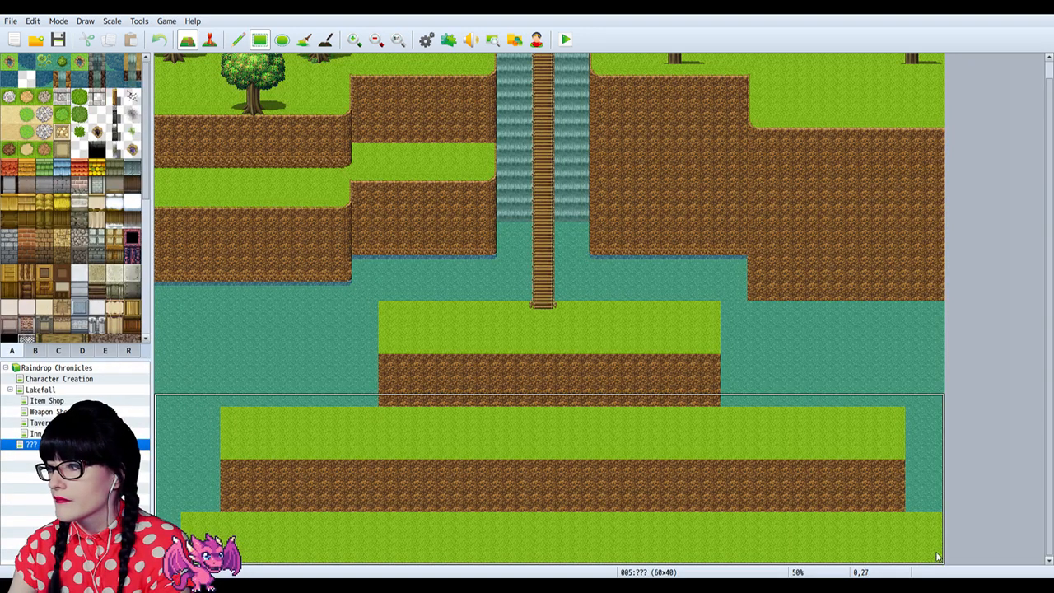
drag(935, 542, 148, 401)
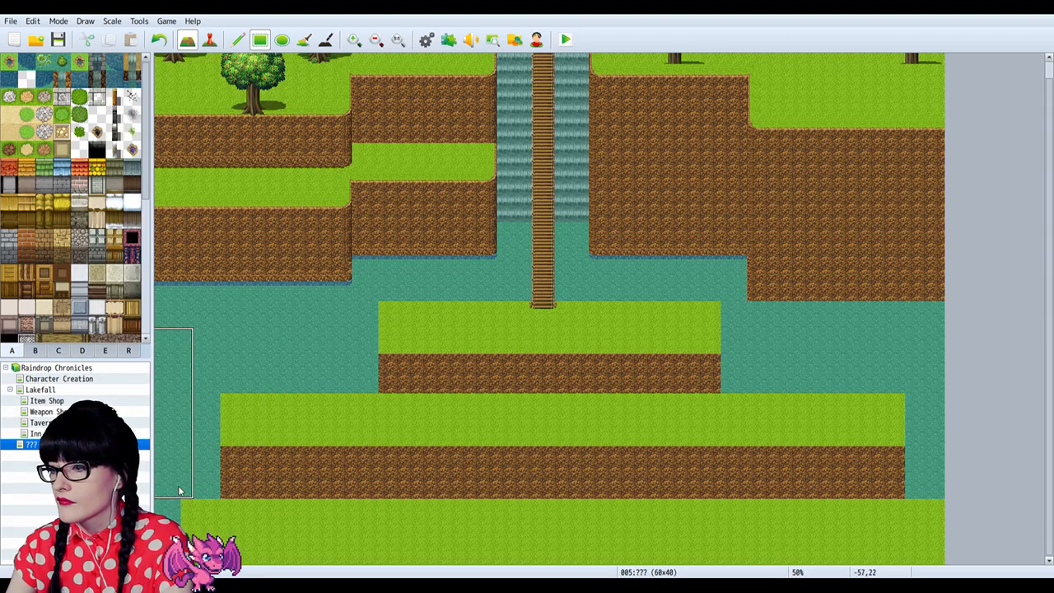
right_drag(173, 487, 936, 551)
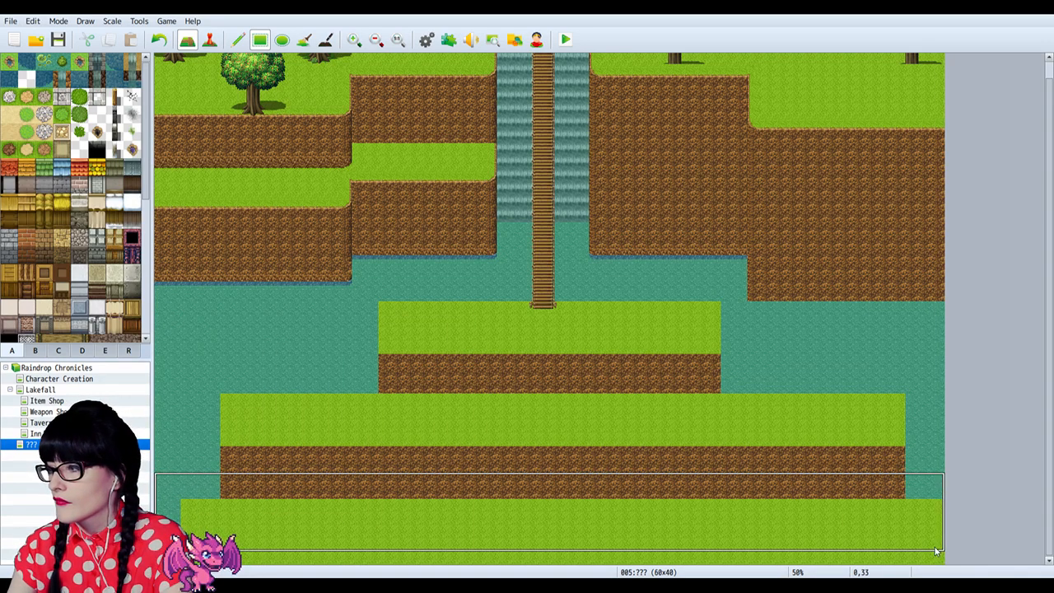
drag(923, 467, 165, 478)
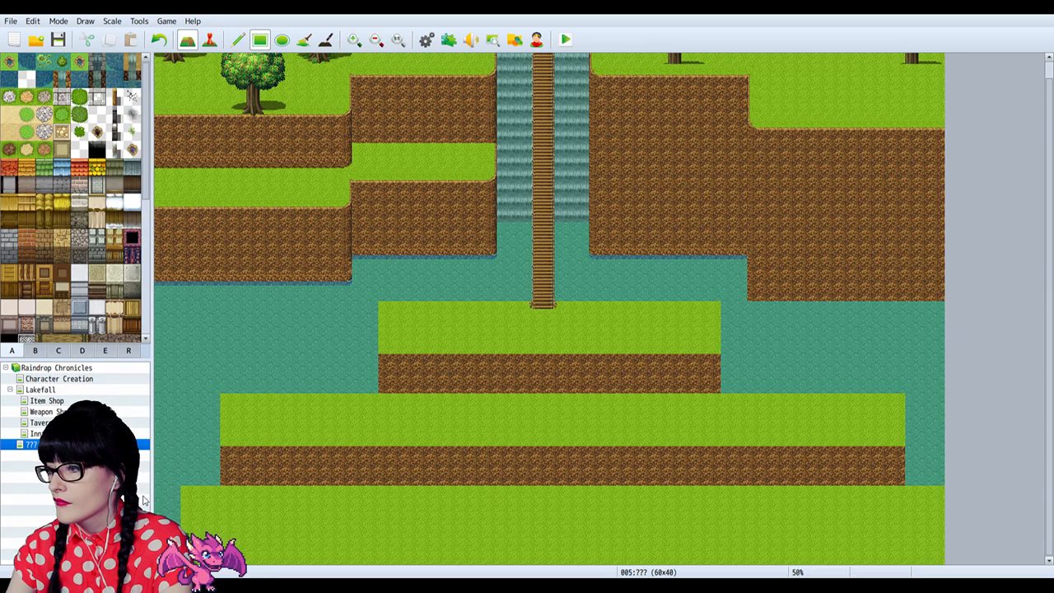
Step: Paint a two-row brown cliff across the southern map edge, and paste the area from the grass landing down one row higher
right_click(519, 388)
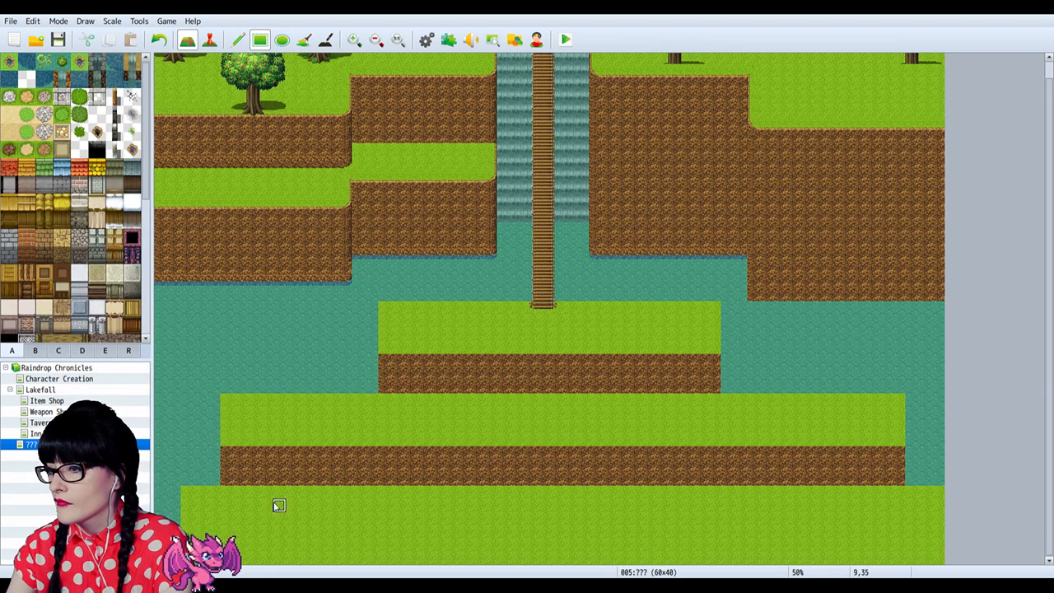
right_drag(230, 455, 888, 484)
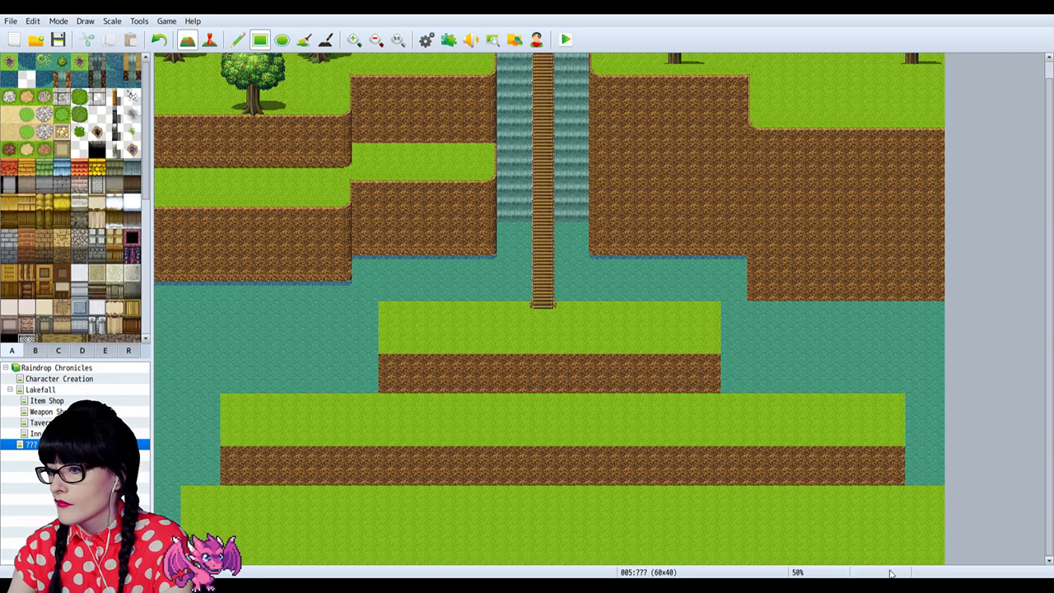
right_click(595, 429)
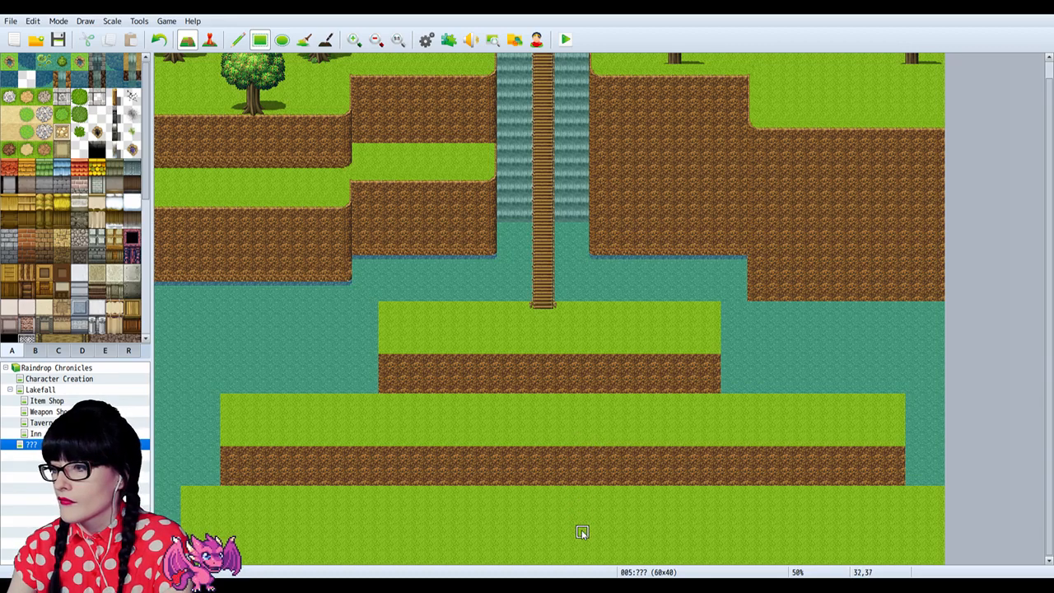
mouse_move(581, 532)
mouse_down()
mouse_move(601, 548)
mouse_move(940, 550)
mouse_up()
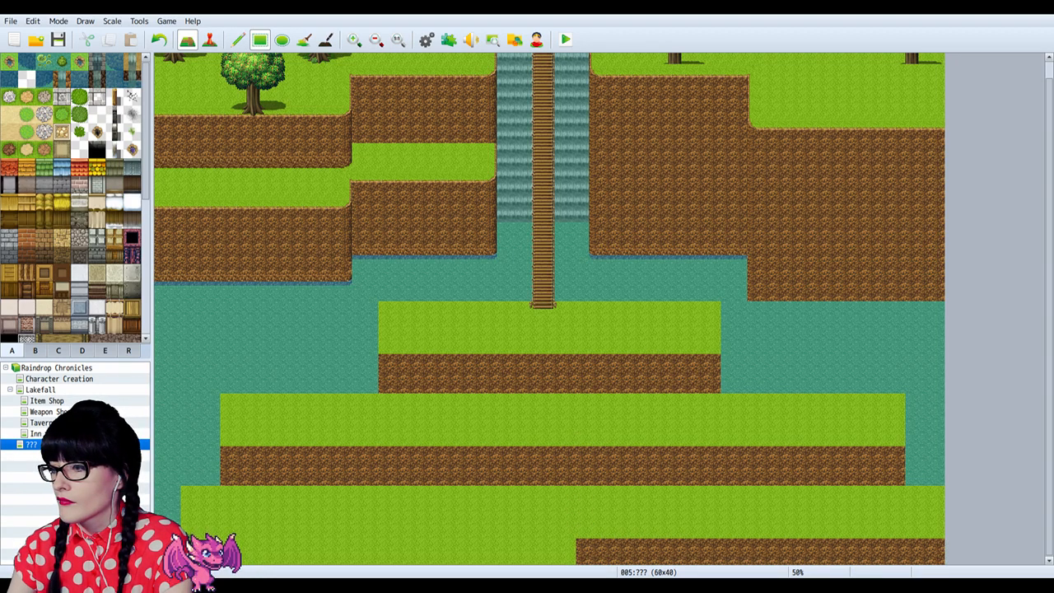
drag(577, 551, 252, 550)
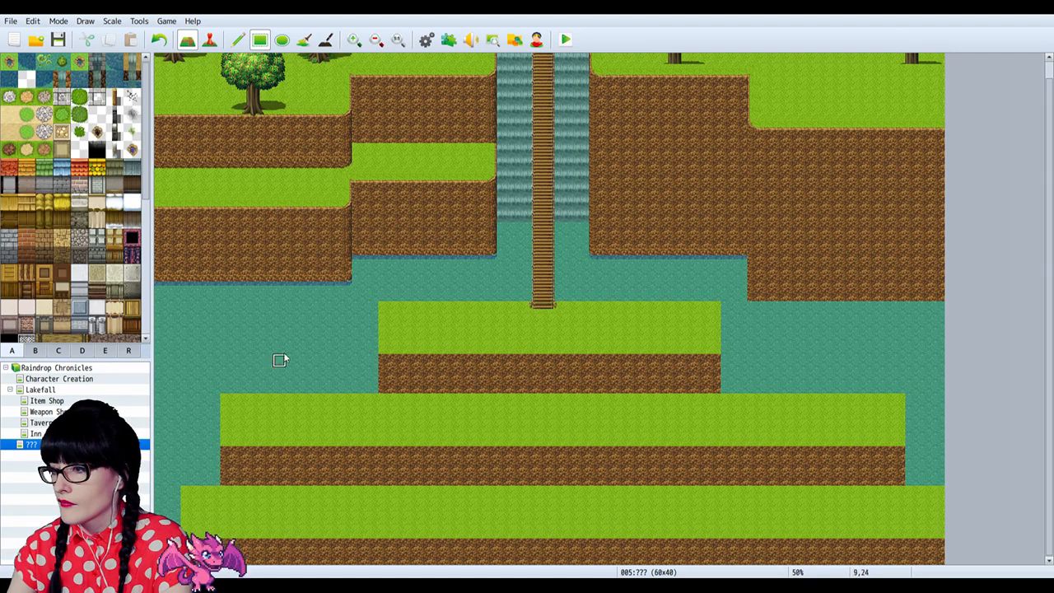
drag(199, 312, 939, 558)
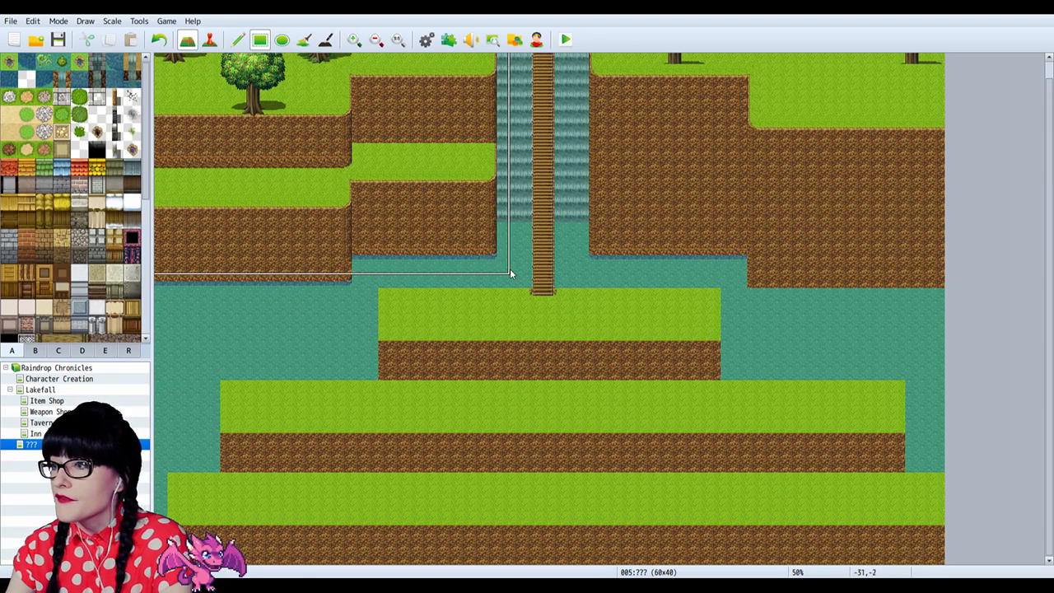
scroll(525, 262, up, 1)
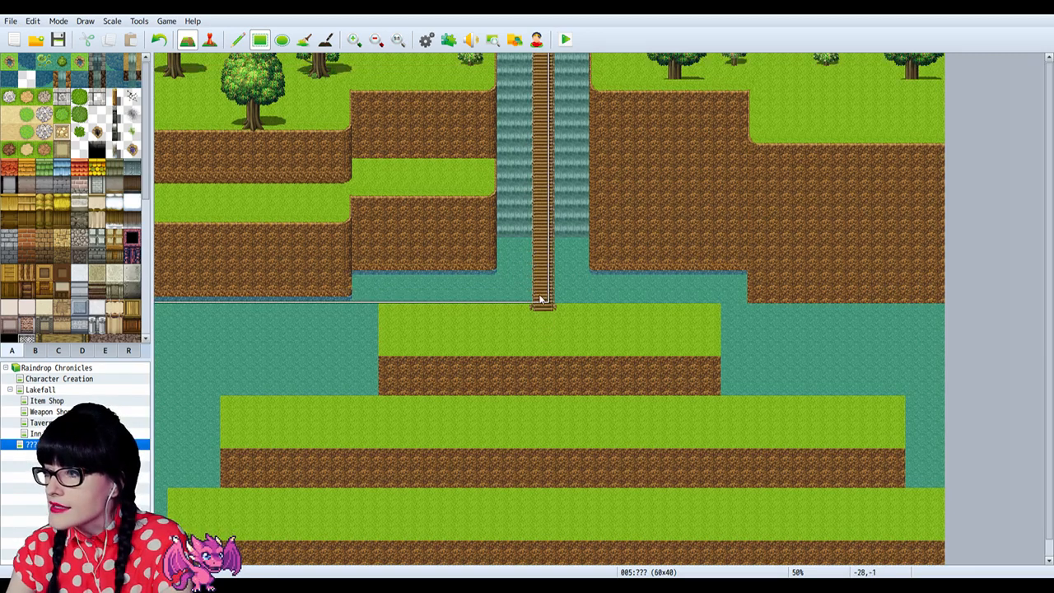
scroll(676, 420, down, 1)
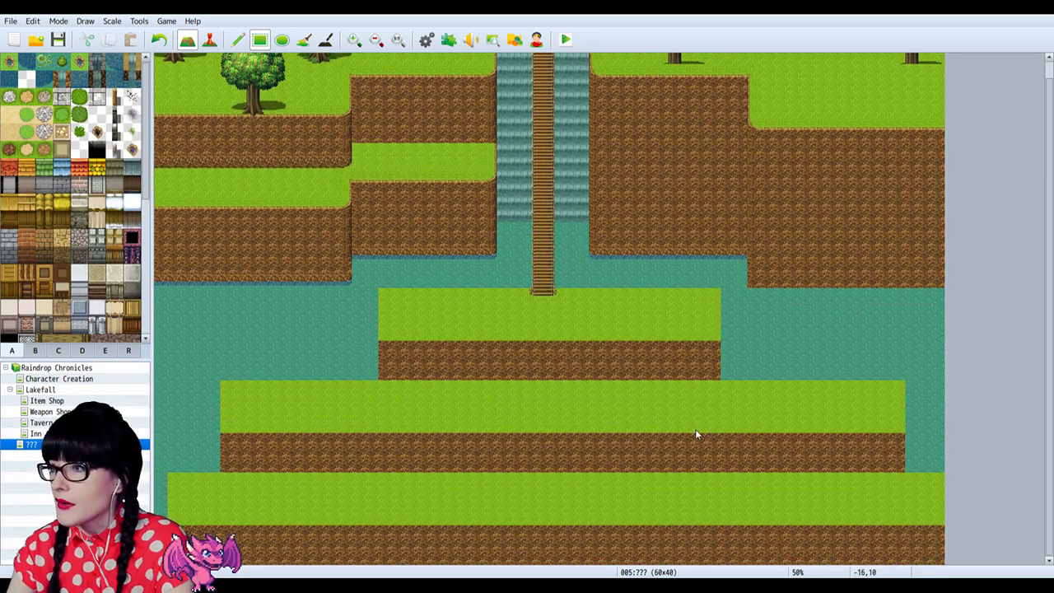
scroll(593, 387, up, 1)
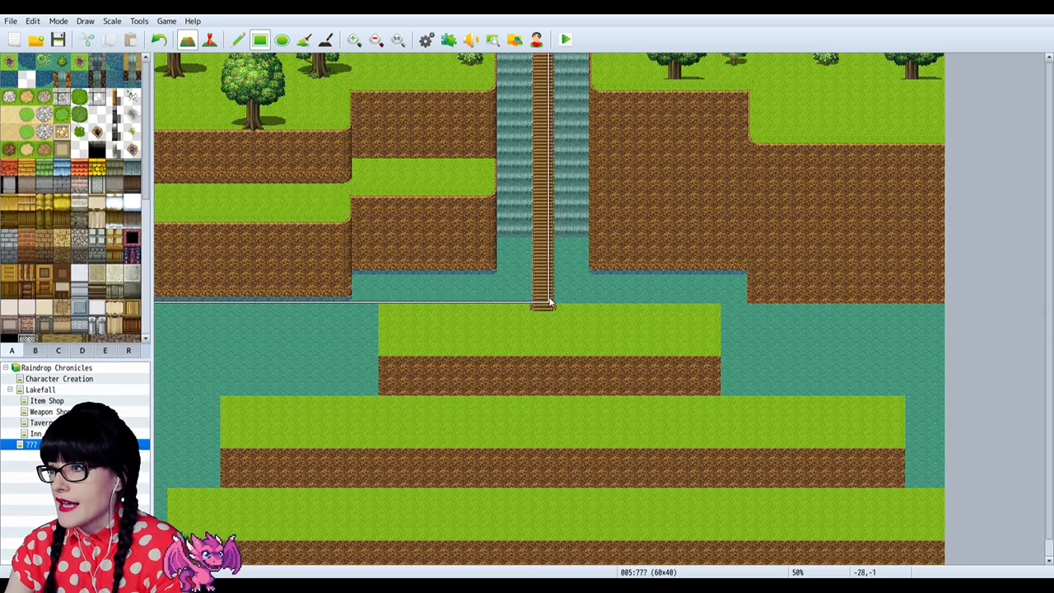
mouse_move(568, 103)
mouse_down()
mouse_move(577, 216)
mouse_move(731, 321)
mouse_up()
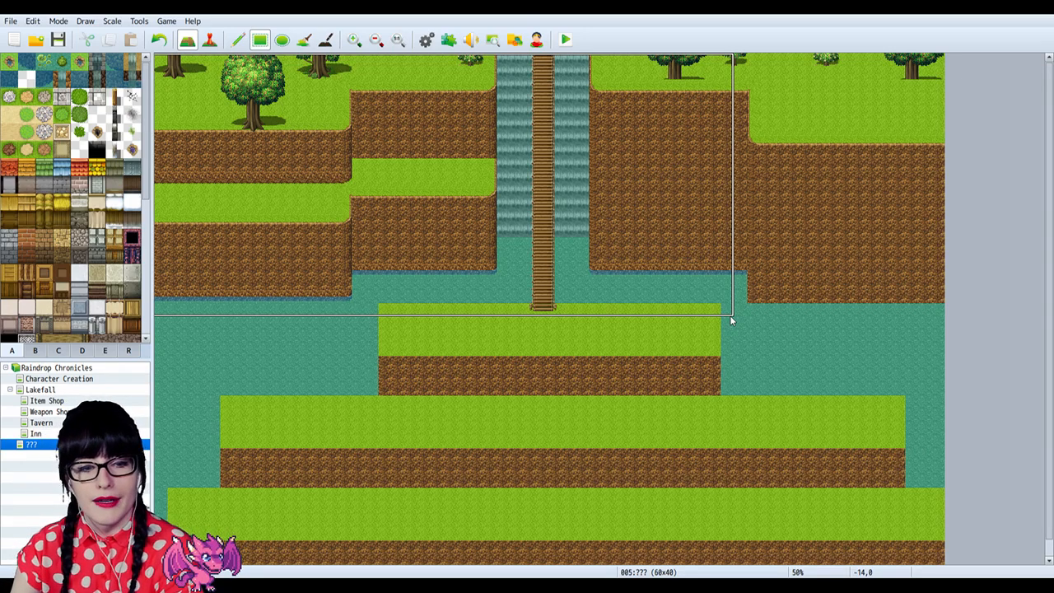
drag(731, 322, 706, 297)
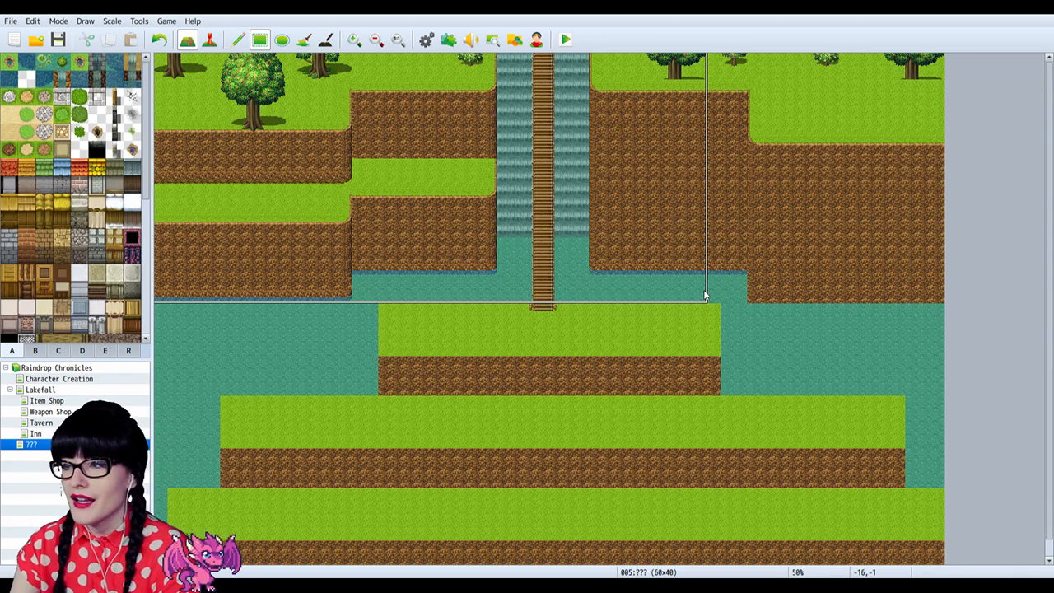
mouse_move(706, 297)
mouse_down()
mouse_move(497, 200)
mouse_move(489, 271)
mouse_move(365, 207)
mouse_move(361, 194)
mouse_up()
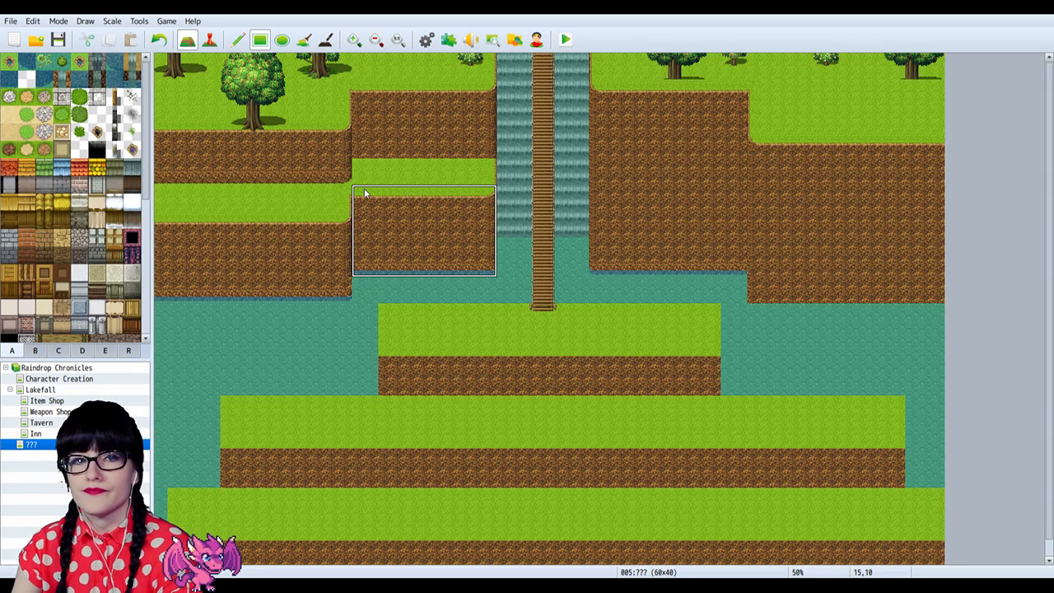
drag(365, 192, 365, 192)
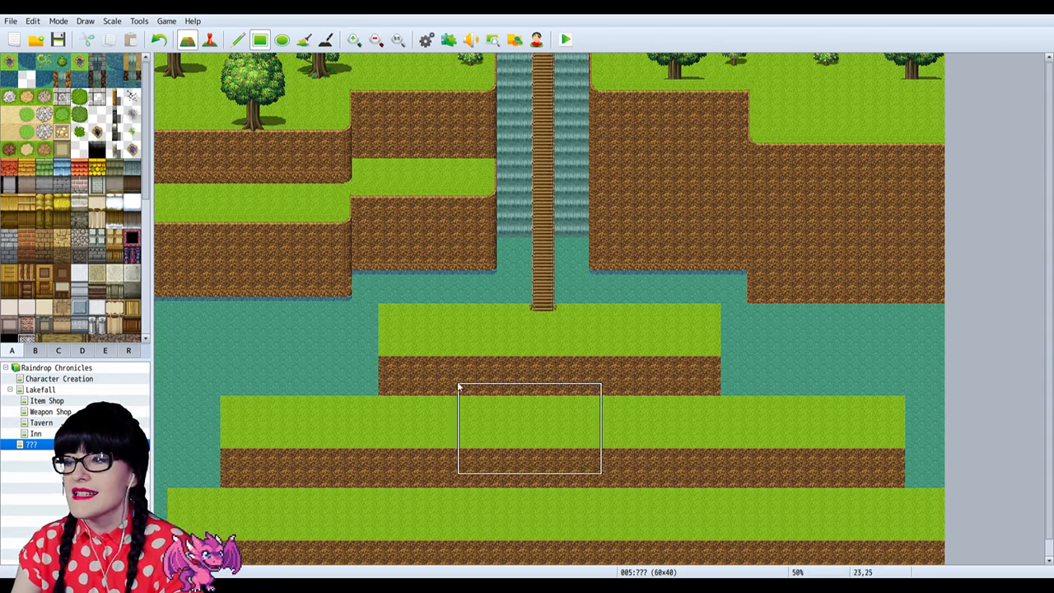
Step: Add brown cliff-rim tiles down the western side of the grass terrace below the bridge, with rounded corners, and along its northern edge up to the bridge
click(354, 40)
click(354, 40)
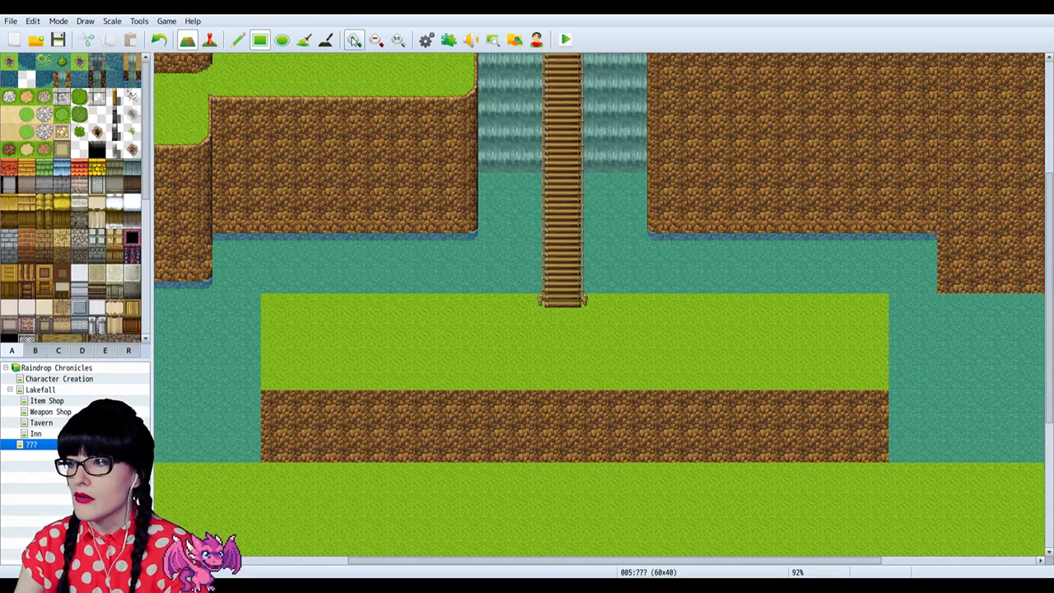
scroll(52, 181, down, 10)
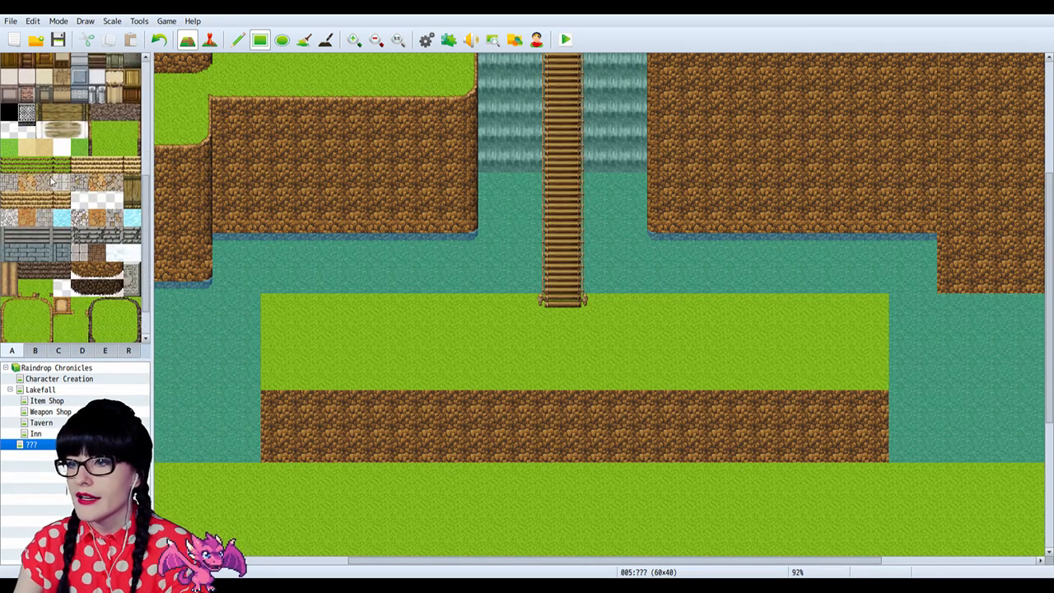
scroll(46, 195, down, 2)
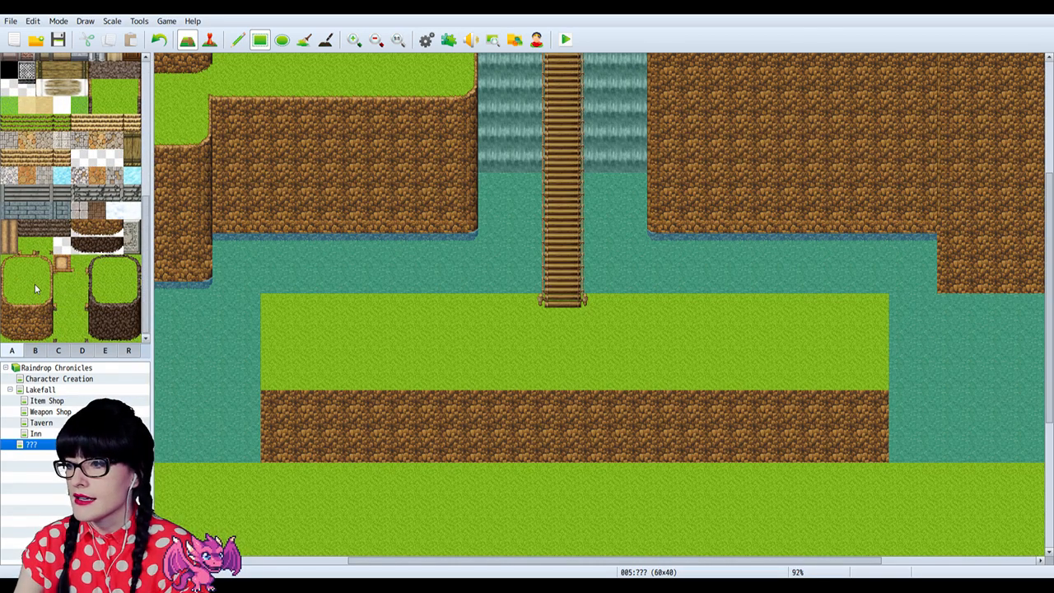
click(9, 263)
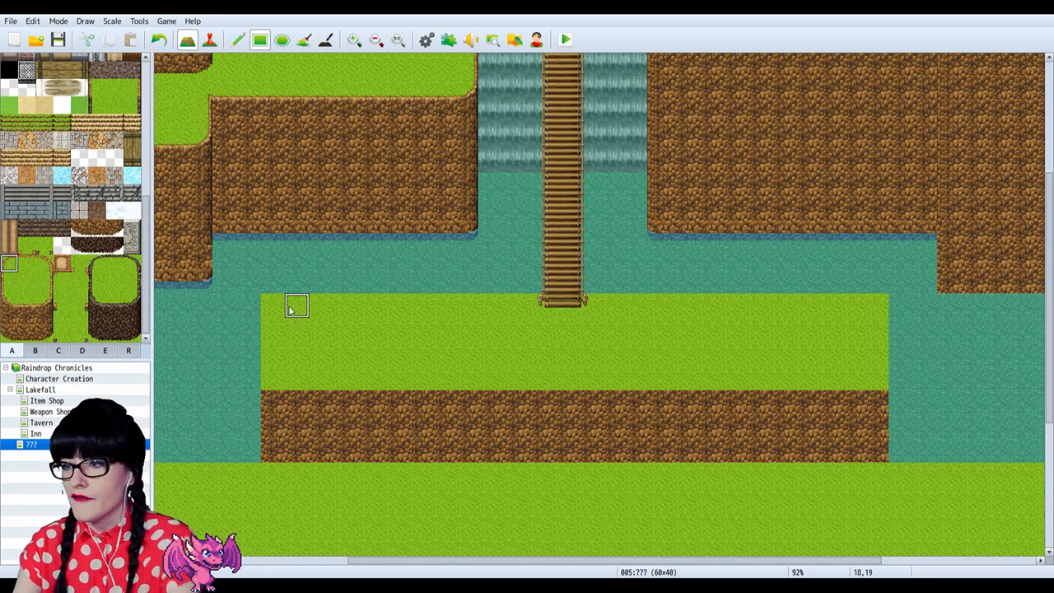
click(9, 281)
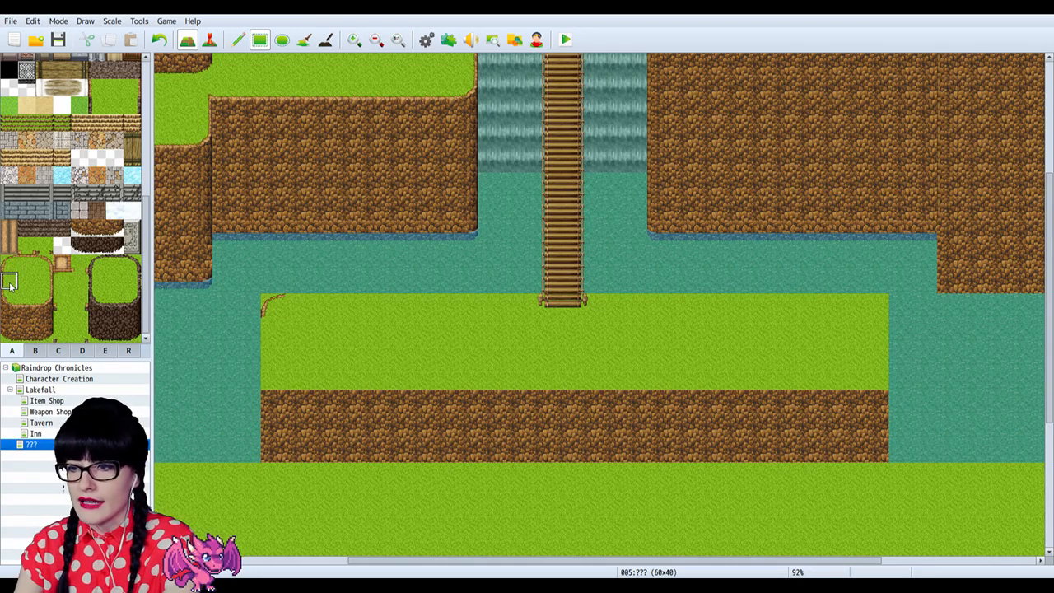
click(273, 330)
click(275, 348)
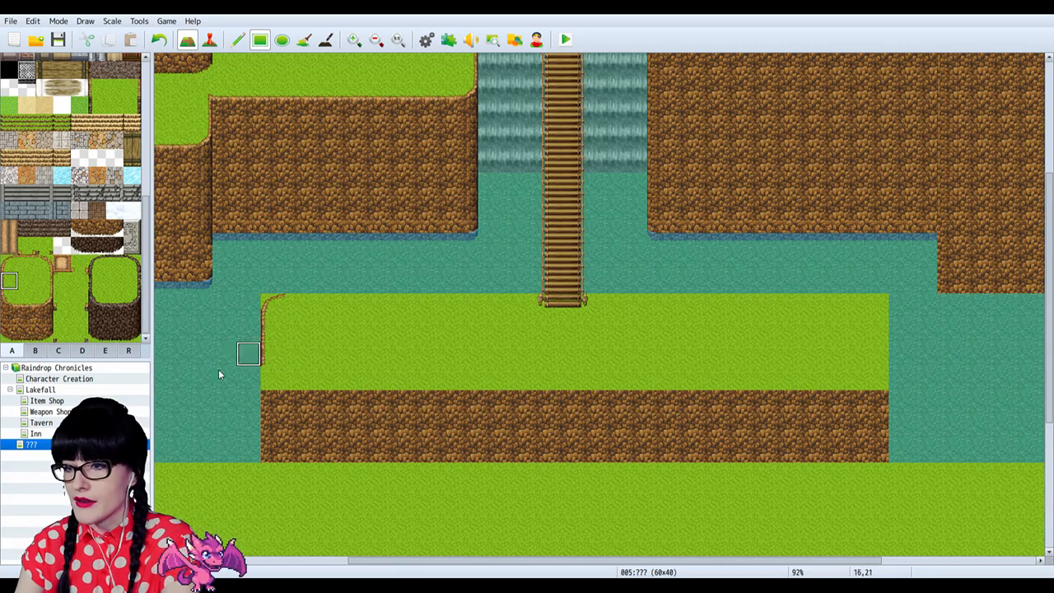
click(10, 298)
click(270, 377)
click(26, 263)
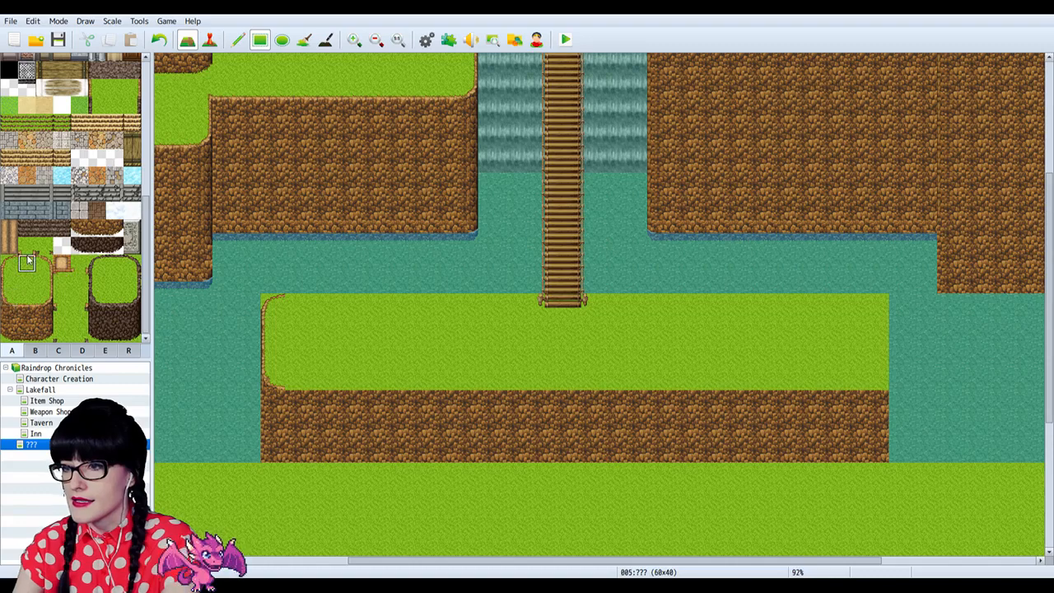
drag(313, 307, 516, 311)
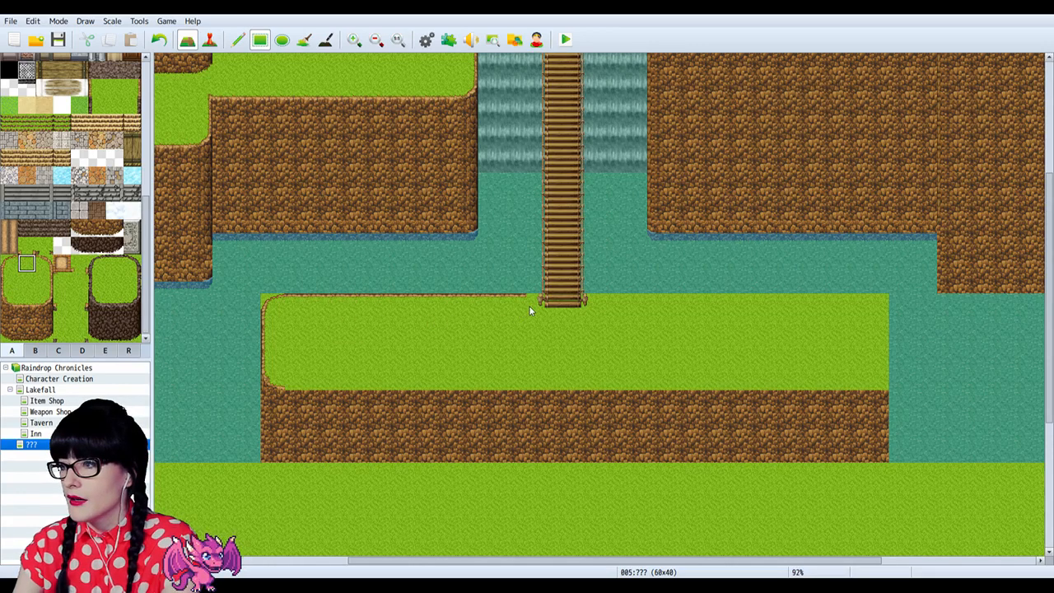
Step: Add the brown cliff rim down the terrace's eastern side with rounded corners, and along its full southern edge
click(45, 265)
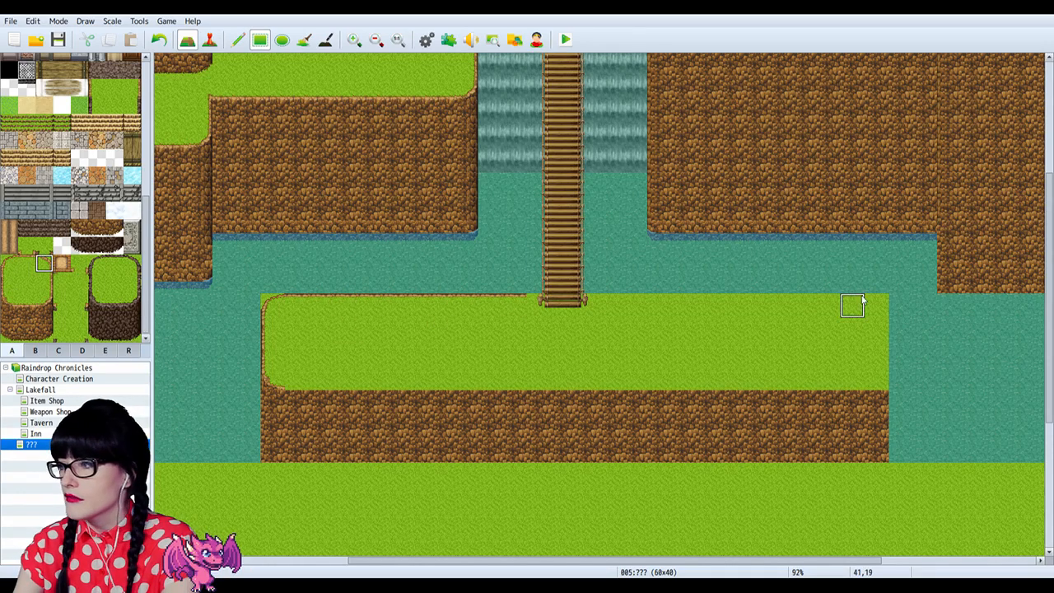
click(876, 305)
click(46, 282)
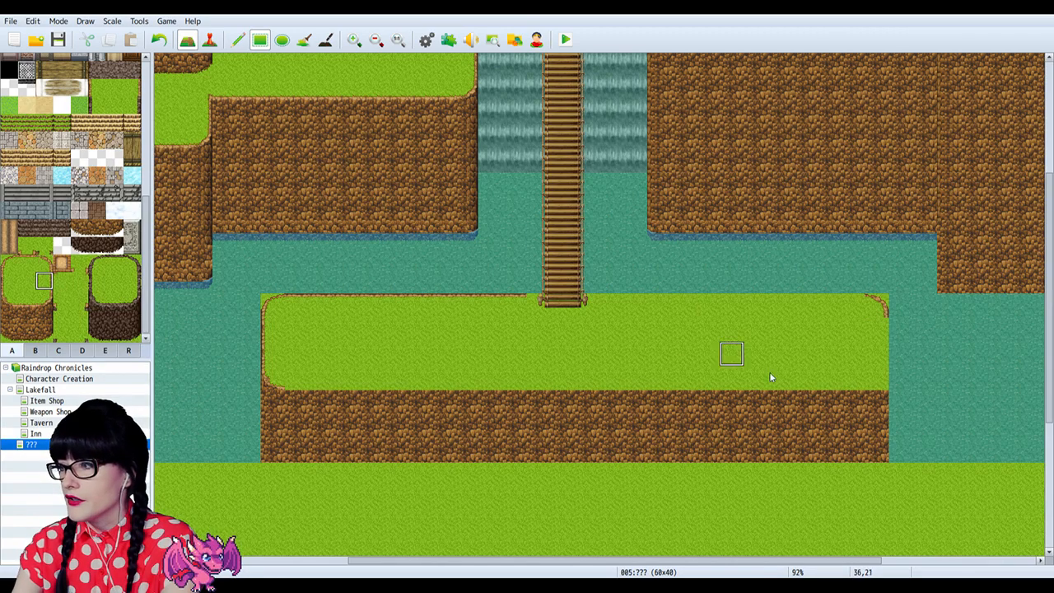
drag(887, 320, 880, 358)
click(45, 298)
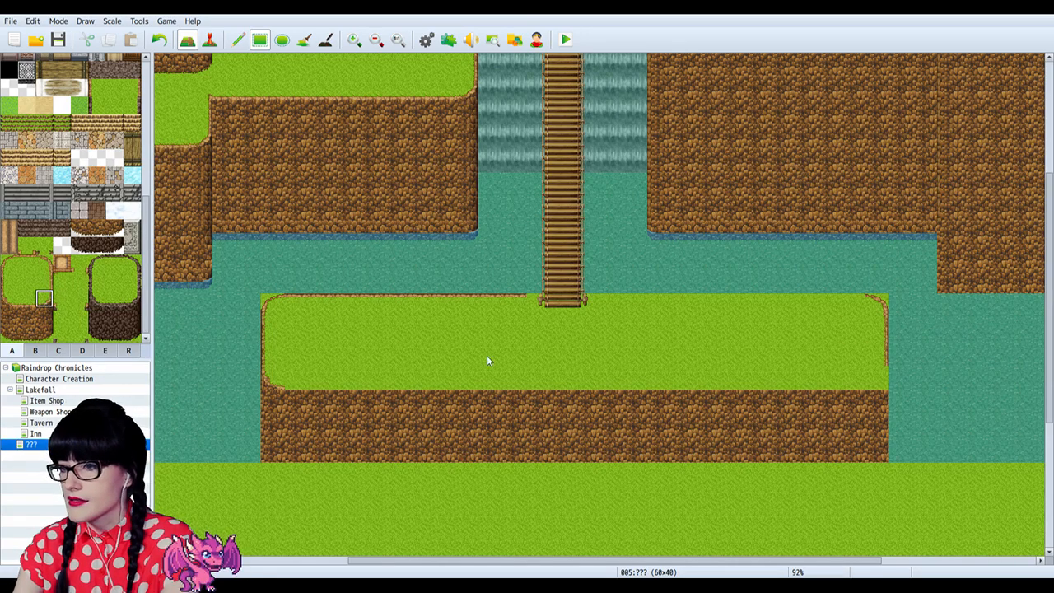
click(878, 378)
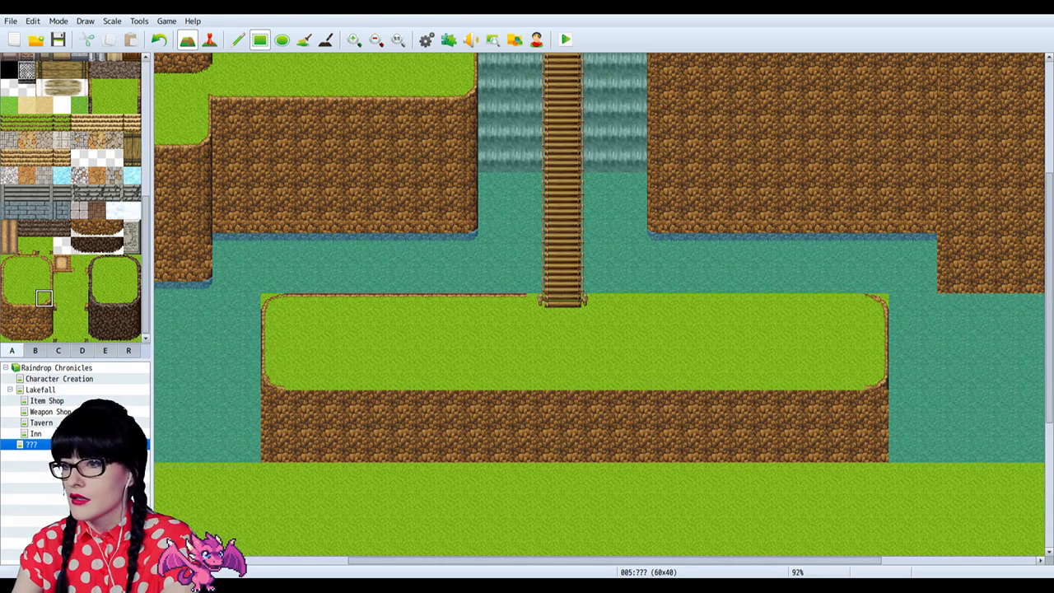
click(27, 300)
drag(296, 391, 876, 376)
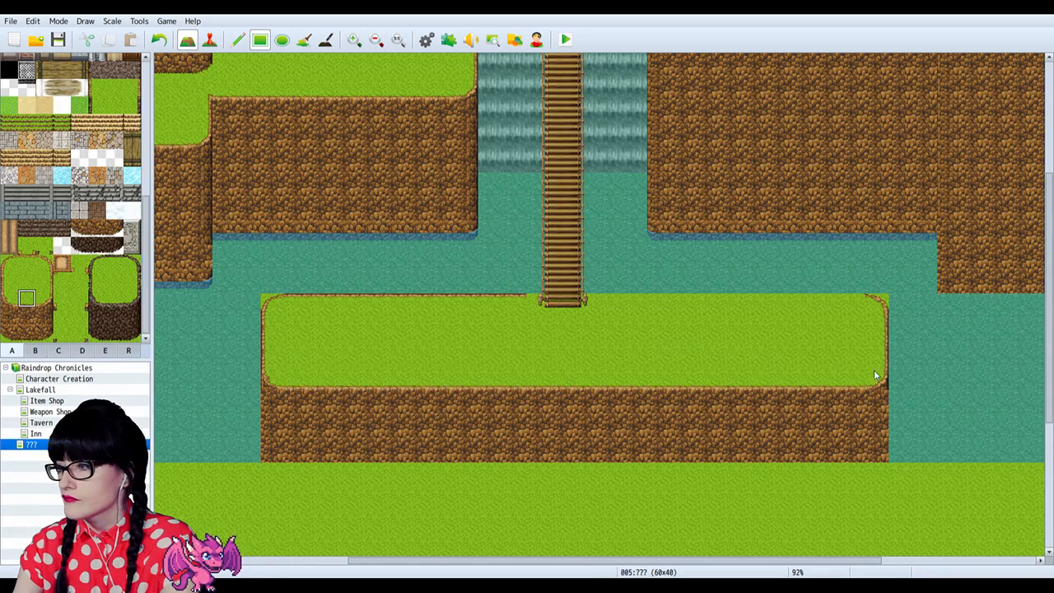
Step: Paint brown cliff-base tiles along the lowest row of the wall beneath the terrace, ending in rounded western and eastern corners
click(27, 333)
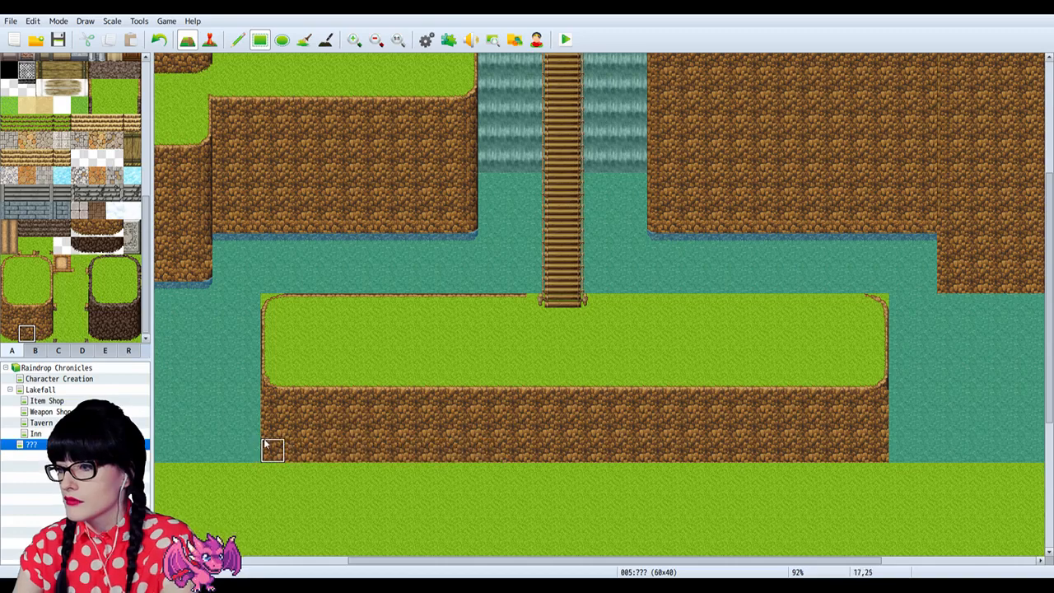
drag(430, 447, 847, 461)
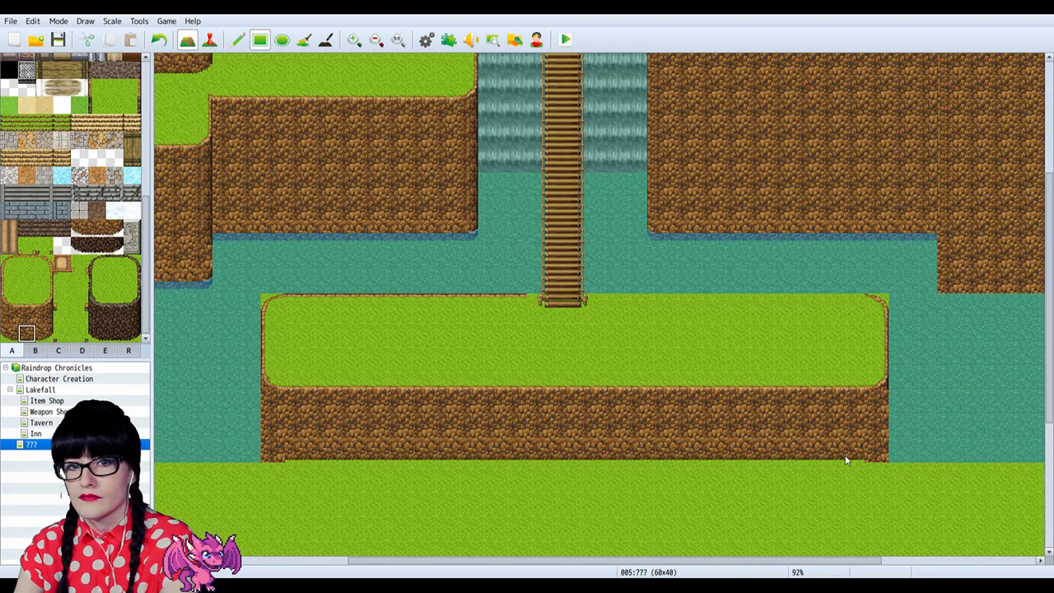
scroll(714, 432, down, 4)
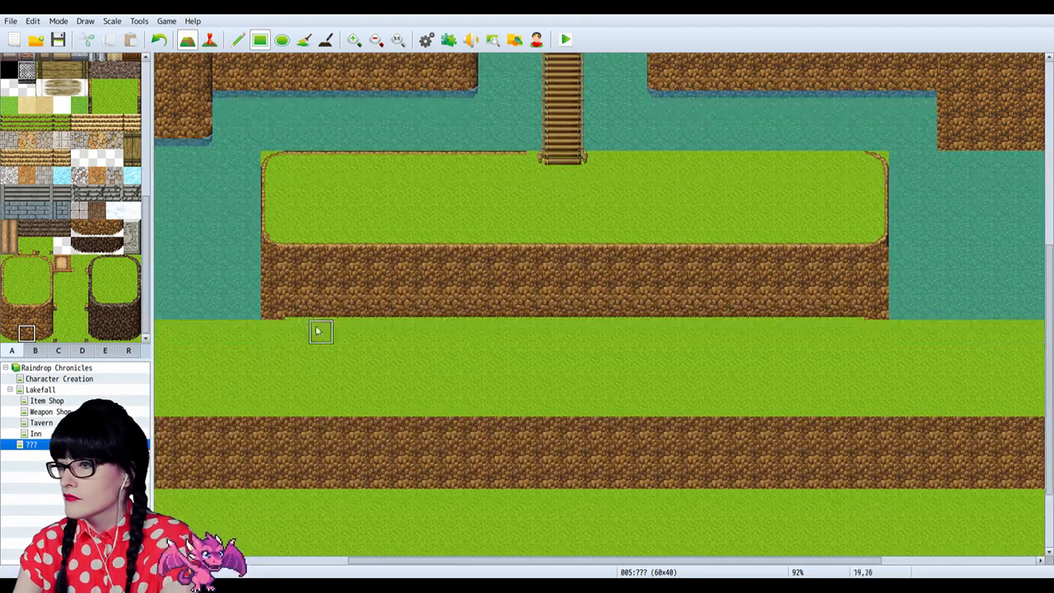
click(10, 333)
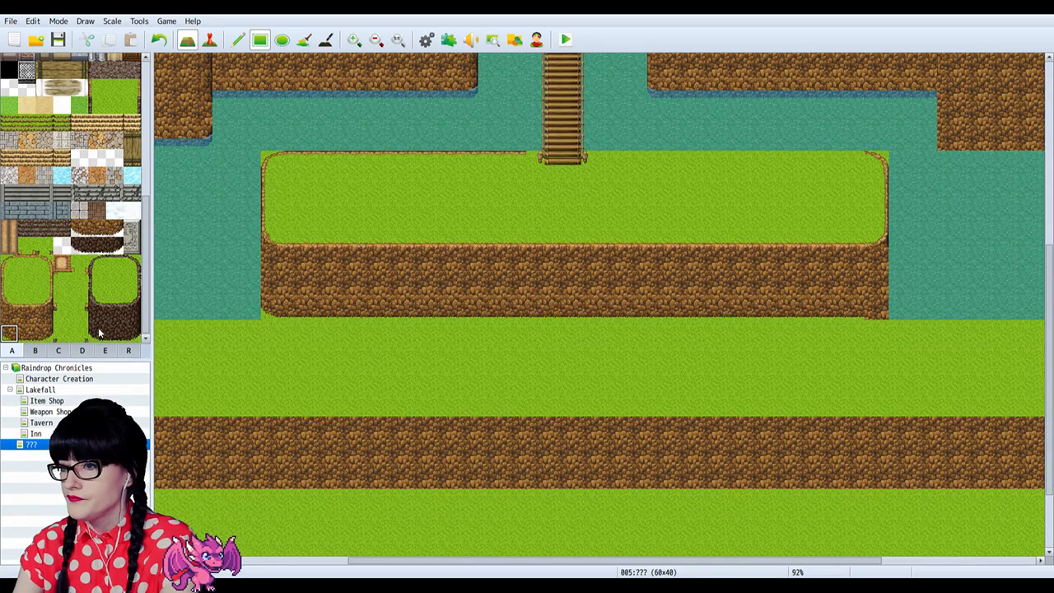
click(44, 333)
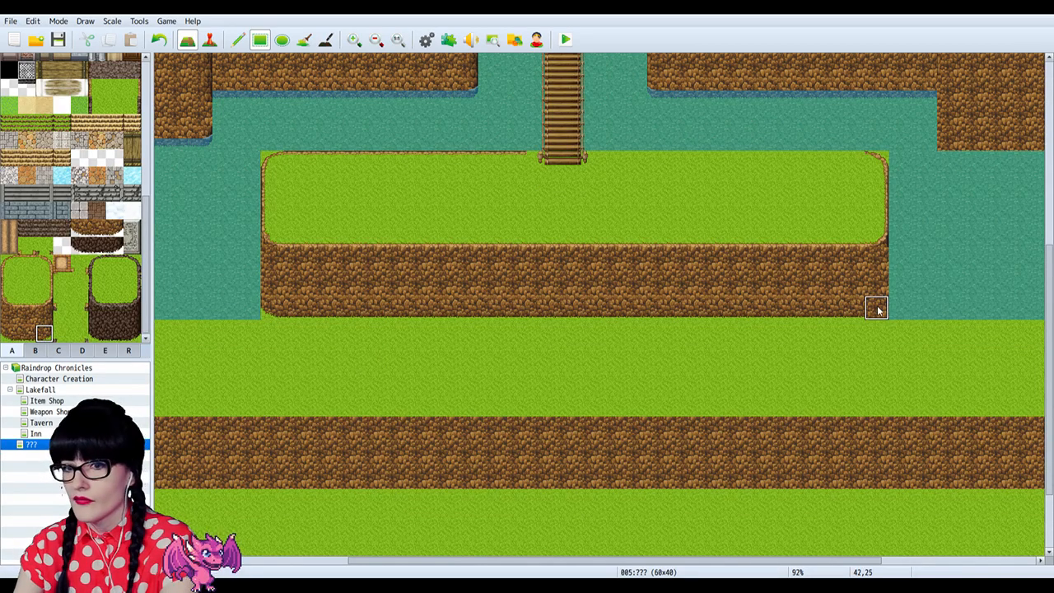
scroll(254, 170, up, 1)
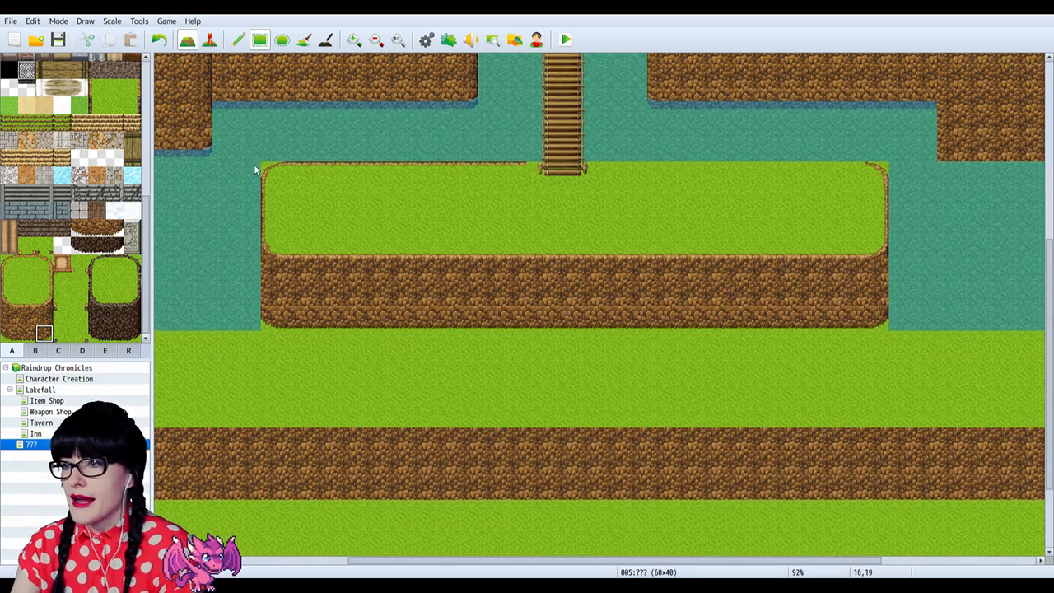
scroll(256, 173, up, 2)
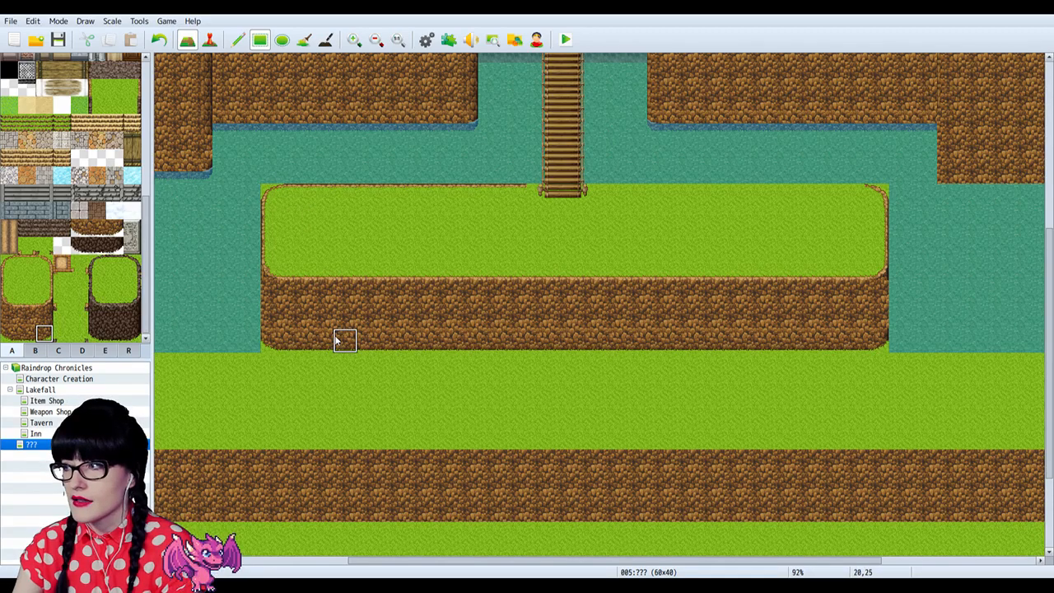
scroll(79, 203, down, 6)
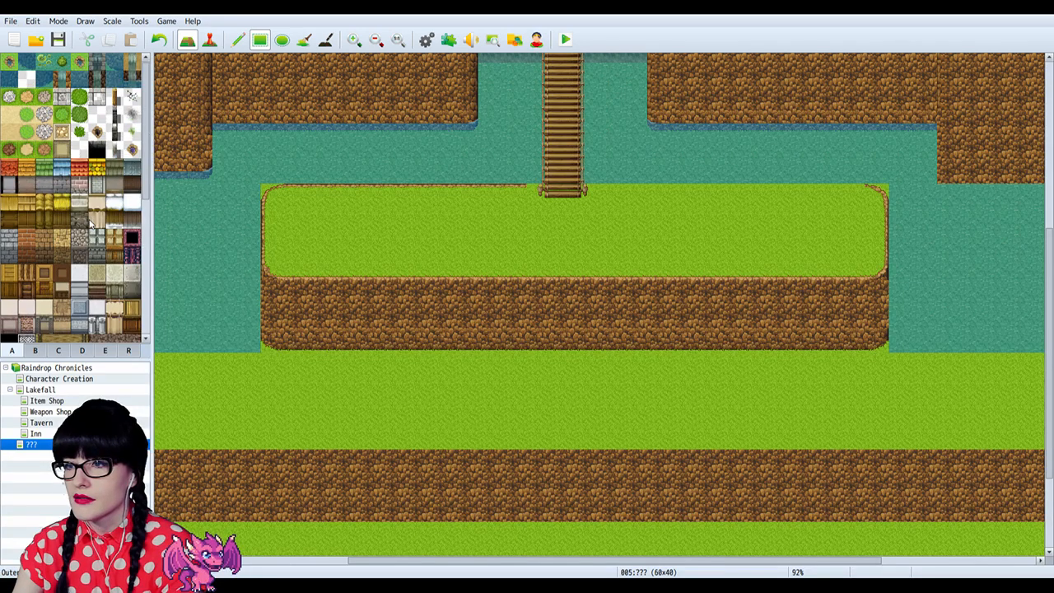
Step: Look through tilesets A, B, C and E for tiles suited to the grass terraces and cliffs
scroll(91, 223, down, 5)
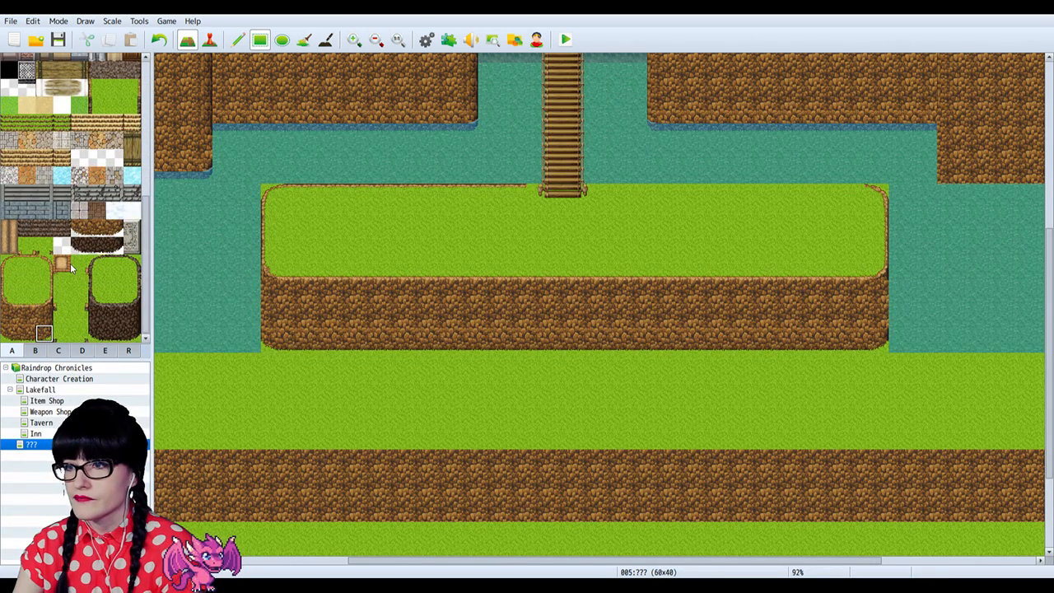
click(37, 351)
click(56, 351)
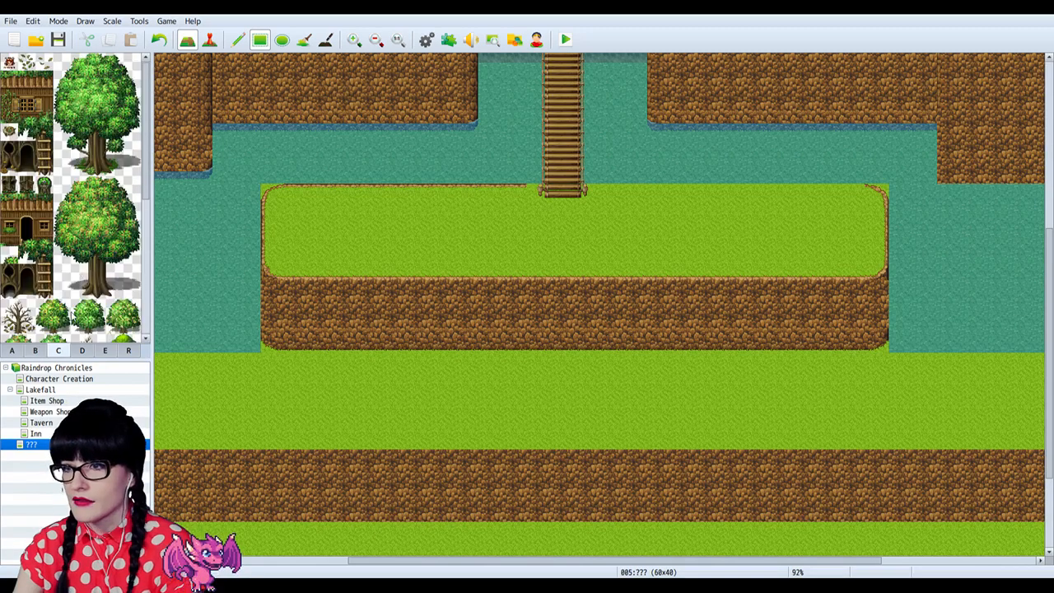
scroll(72, 318, down, 5)
click(37, 352)
scroll(54, 314, down, 3)
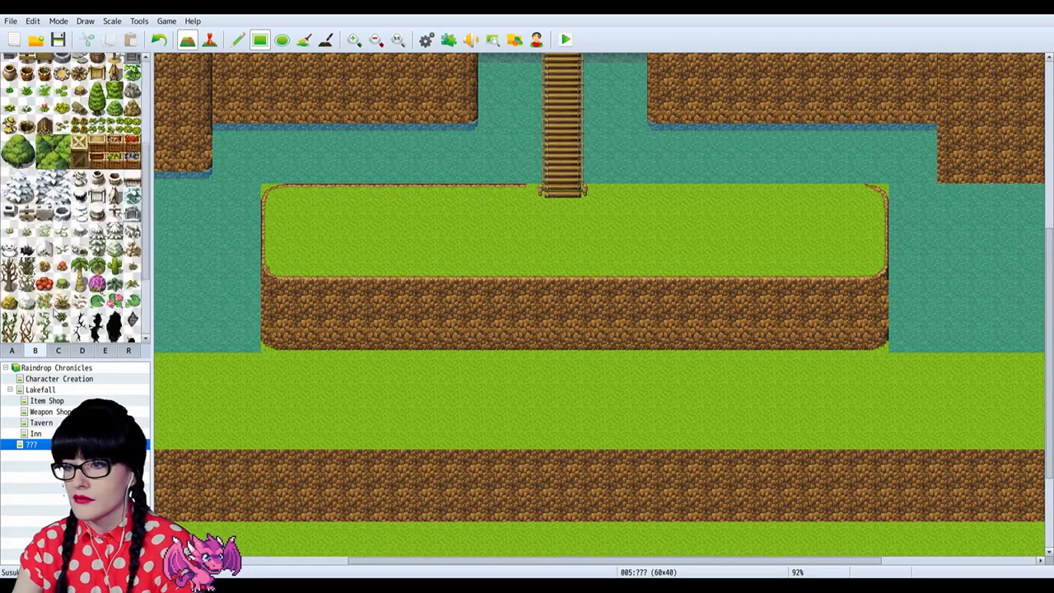
scroll(55, 314, down, 3)
click(87, 350)
click(97, 350)
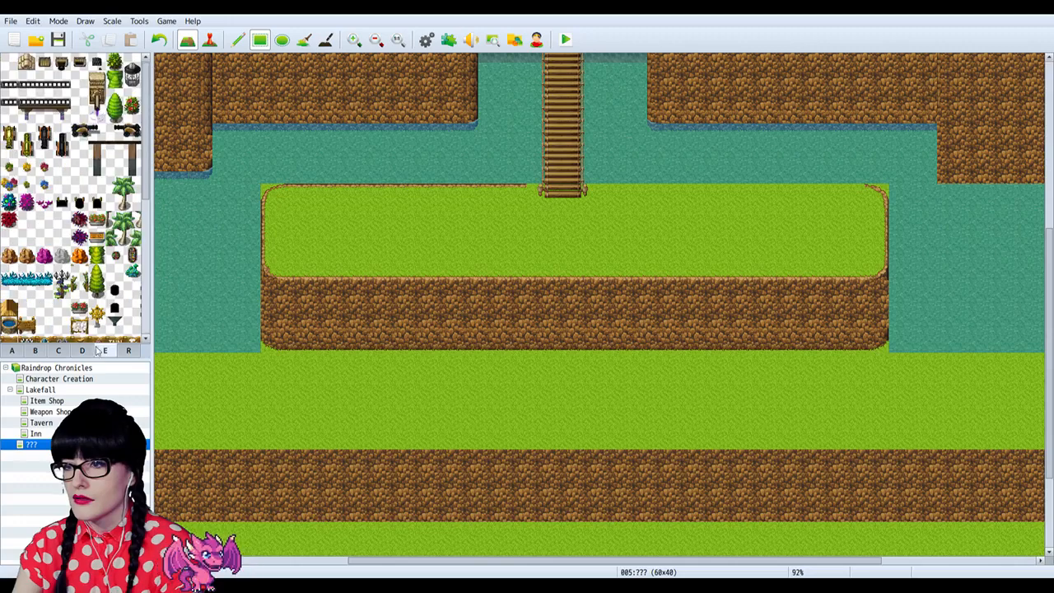
click(12, 350)
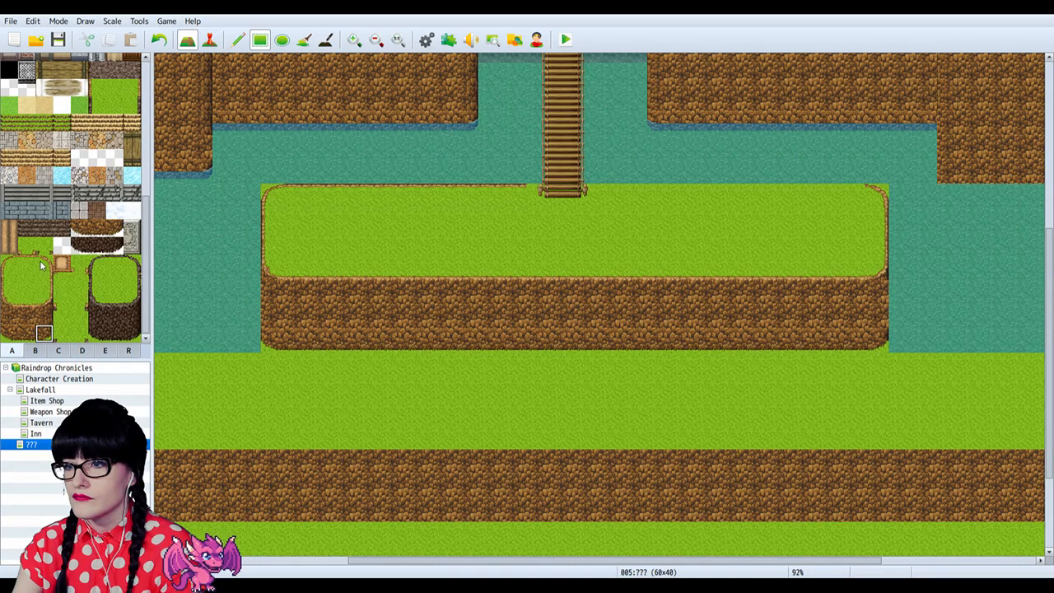
Step: Outline the middle grass terrace's left end and exposed upper-left side with brown cliff-edge tiles, including the rounded corners
click(41, 262)
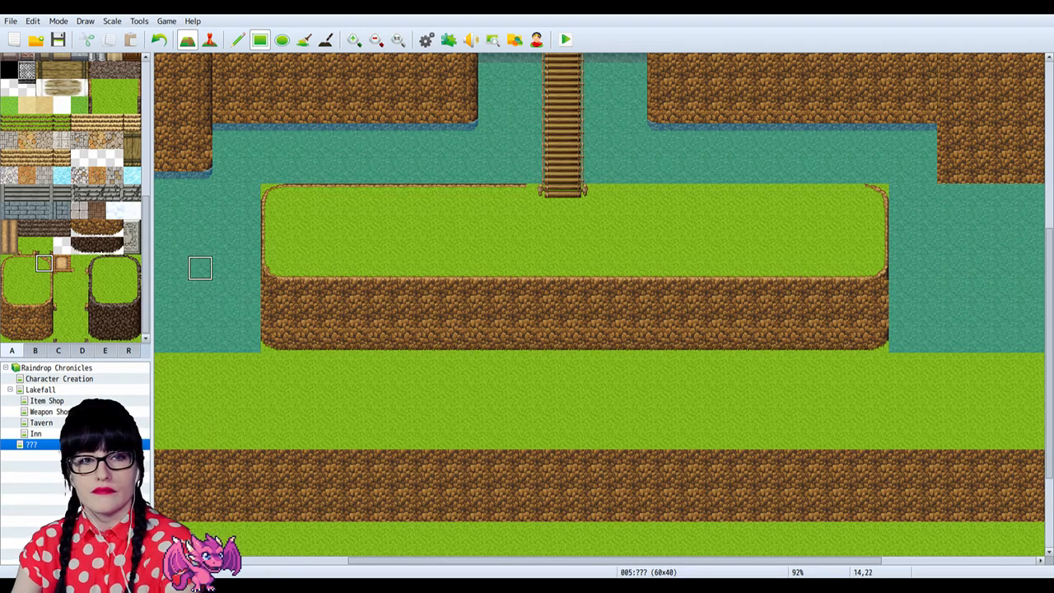
scroll(418, 466, down, 1)
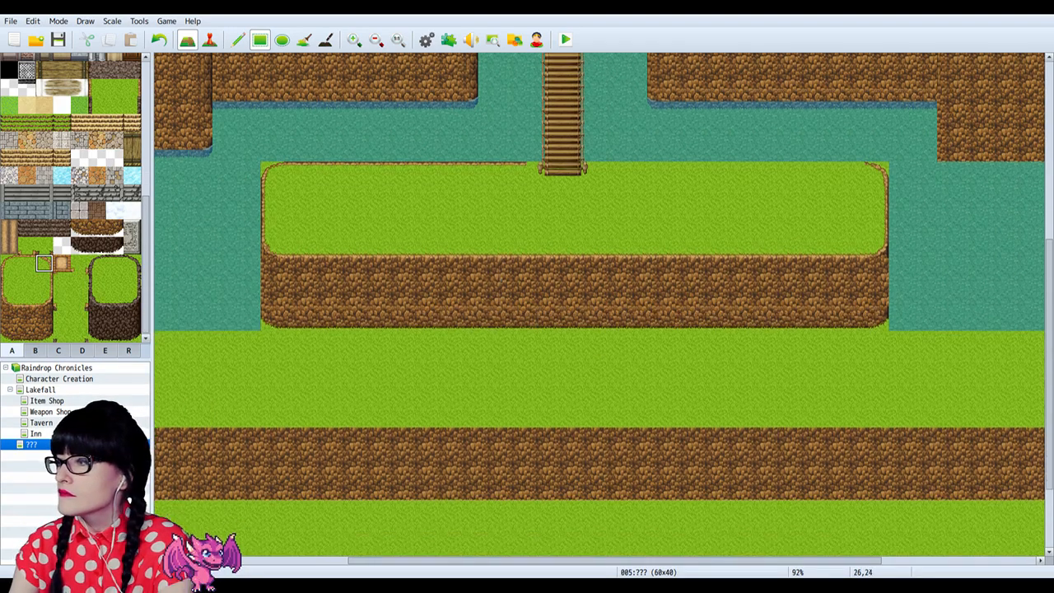
drag(405, 561, 221, 561)
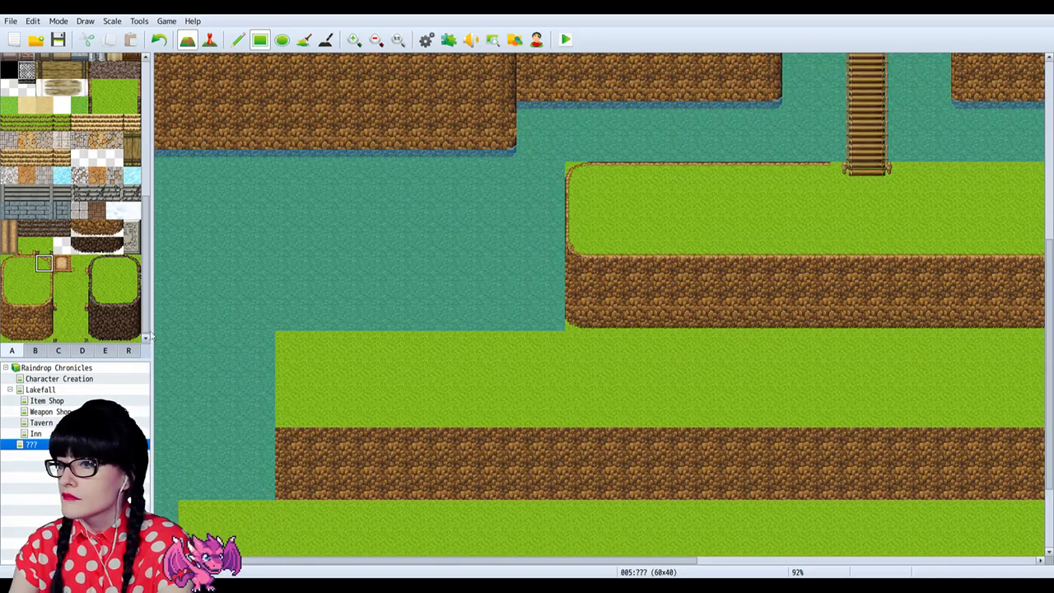
click(9, 263)
click(288, 340)
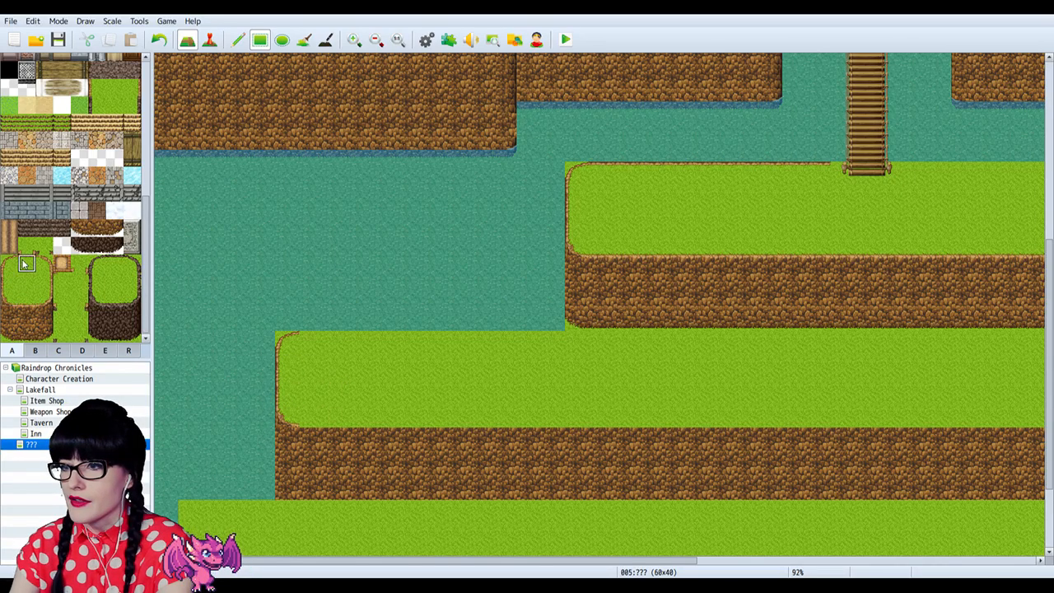
drag(320, 341, 526, 341)
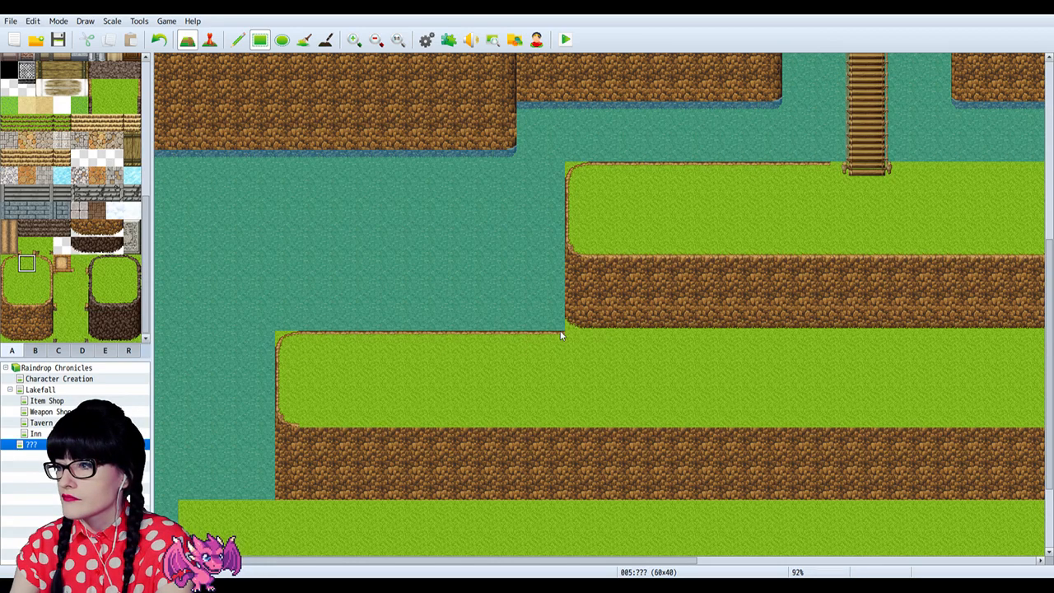
mouse_move(830, 340)
mouse_down()
mouse_move(576, 327)
mouse_move(561, 340)
mouse_up()
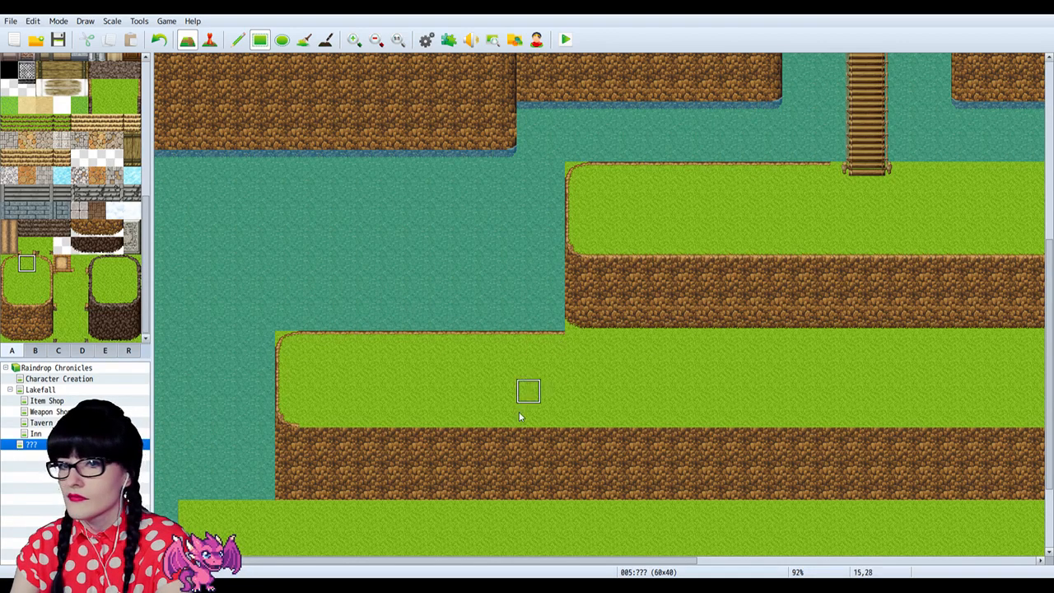
Step: Edge the middle terrace's right end with brown cliff-border tiles and paint the lower lip across the terrace's full width
drag(497, 565, 865, 548)
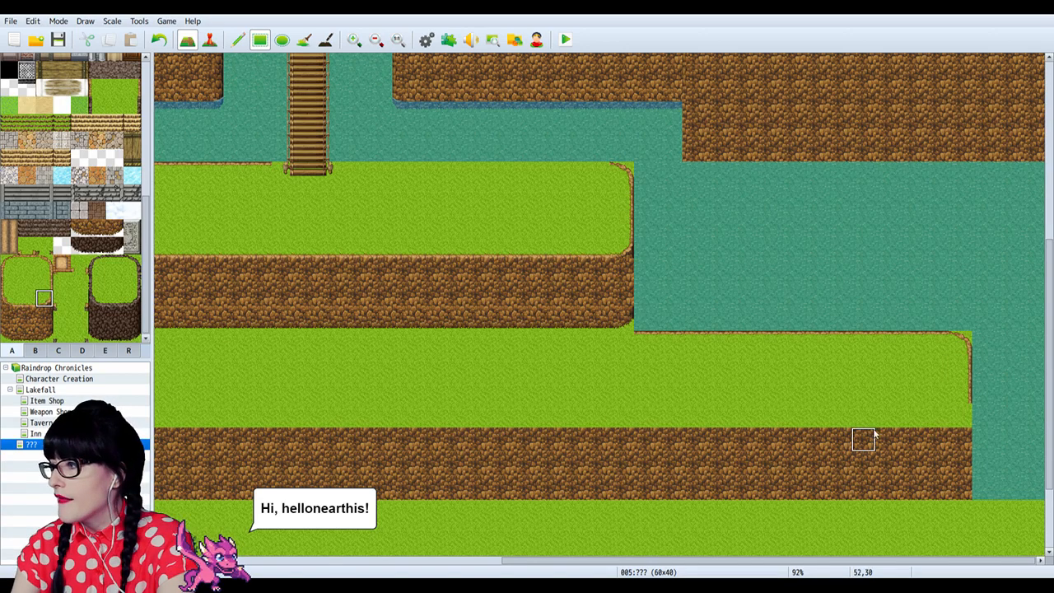
scroll(784, 360, down, 2)
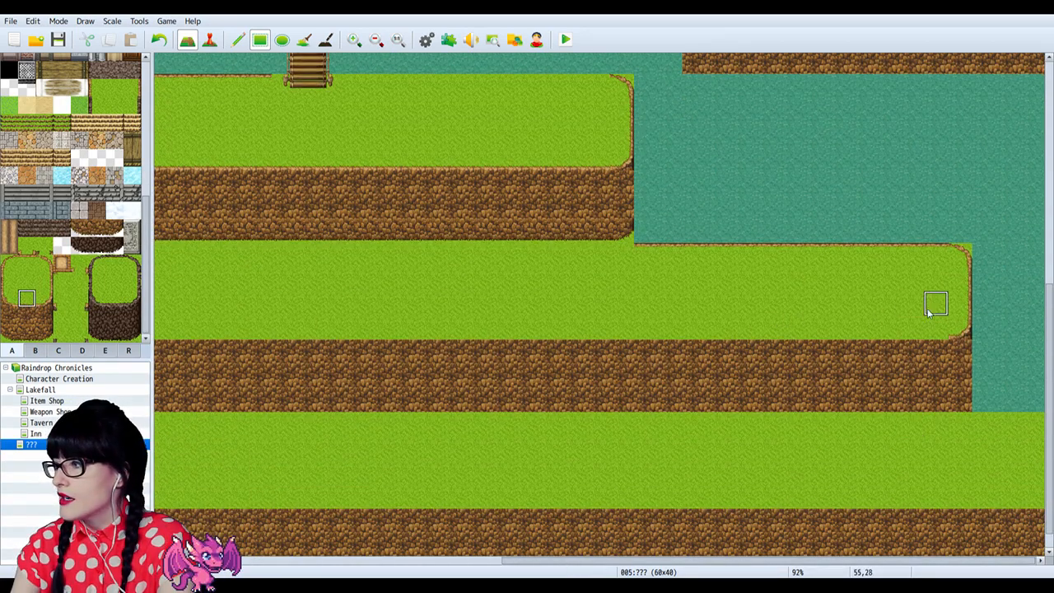
drag(933, 329, 379, 350)
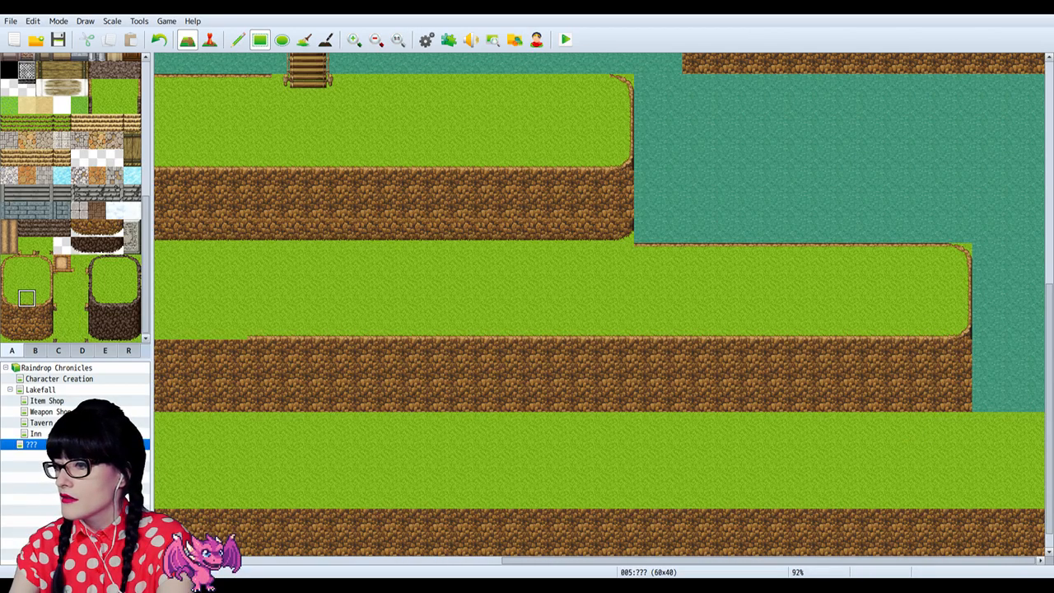
drag(759, 563, 494, 563)
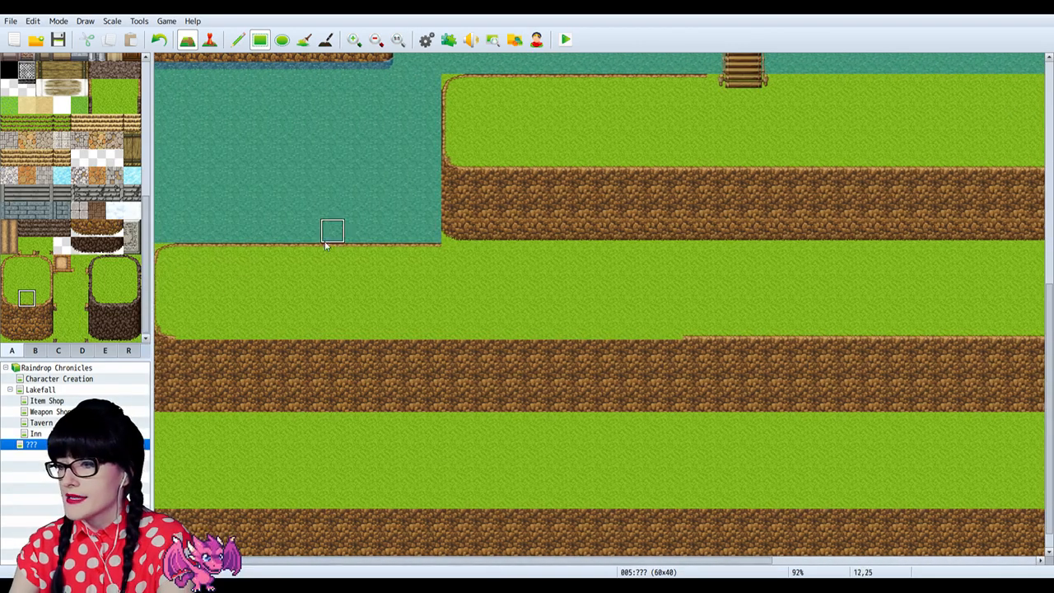
drag(198, 349, 680, 321)
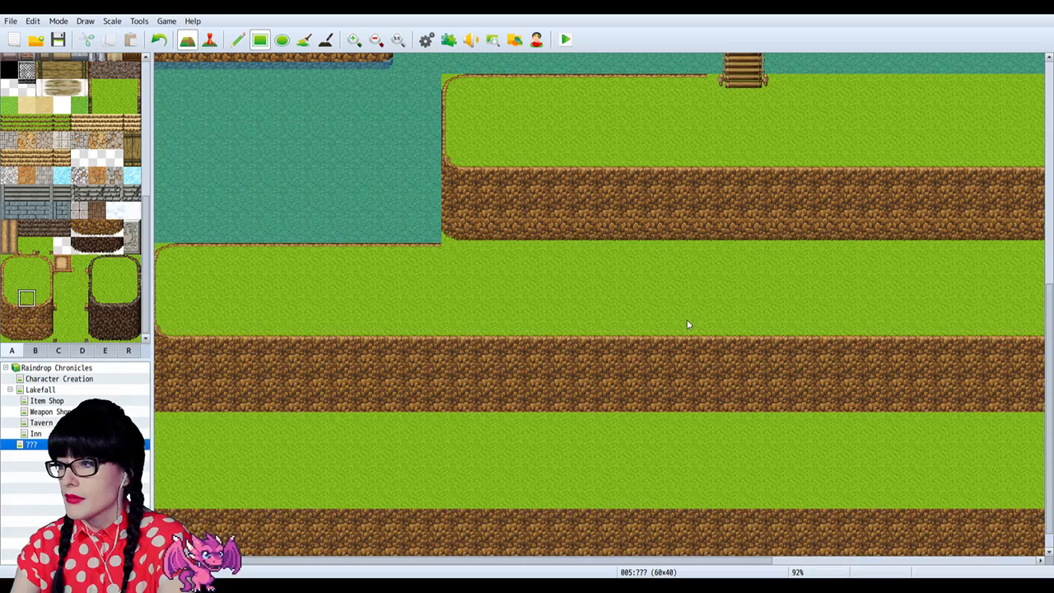
Step: Look over the upper cliffs and grass terraces on the map to check their edges and walls
drag(491, 565, 415, 563)
scroll(375, 192, up, 3)
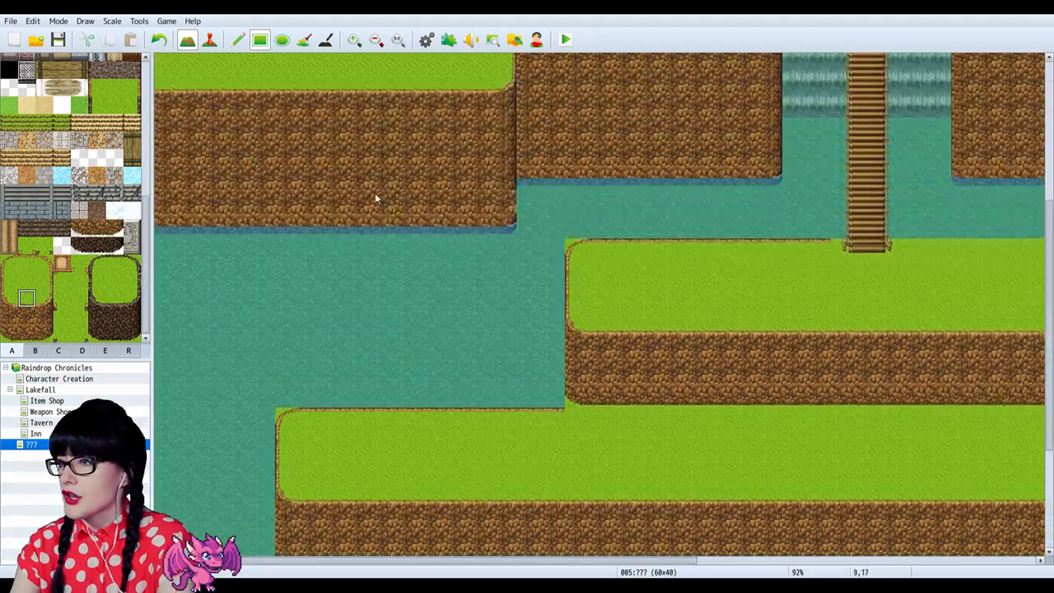
scroll(384, 246, down, 1)
scroll(387, 248, down, 2)
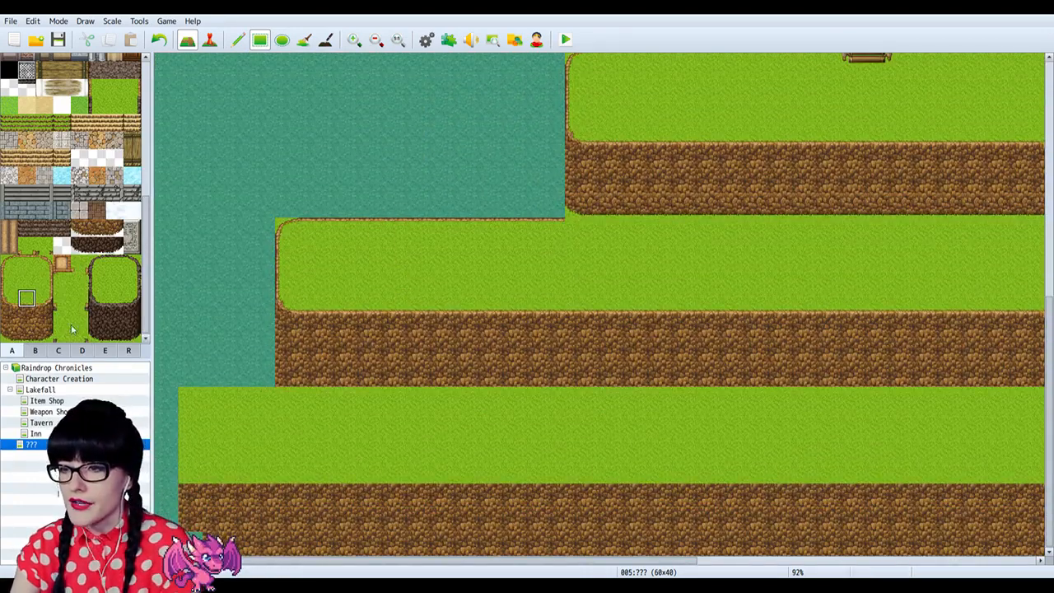
click(25, 317)
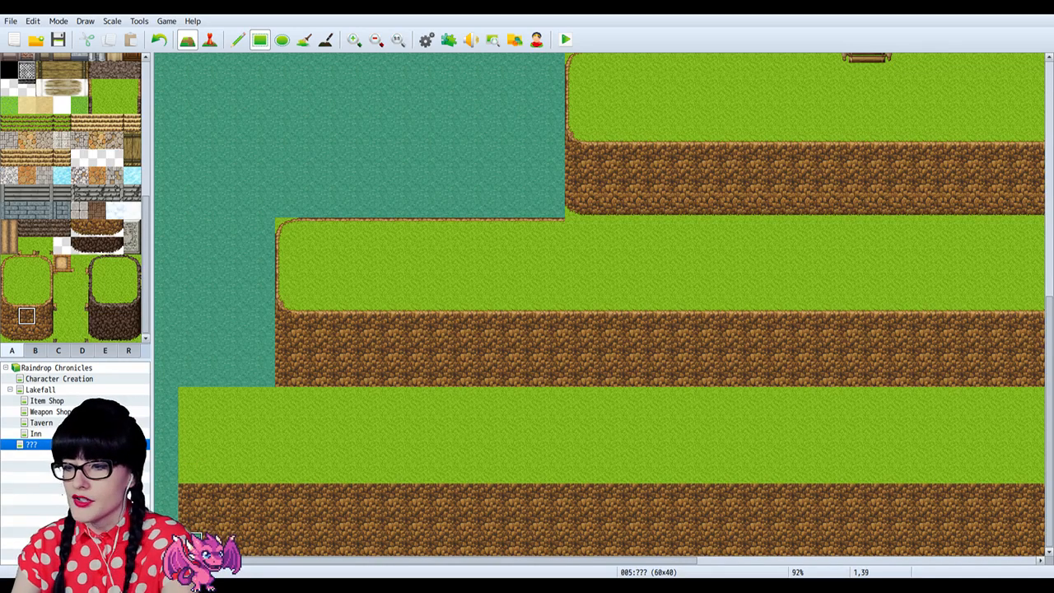
click(853, 560)
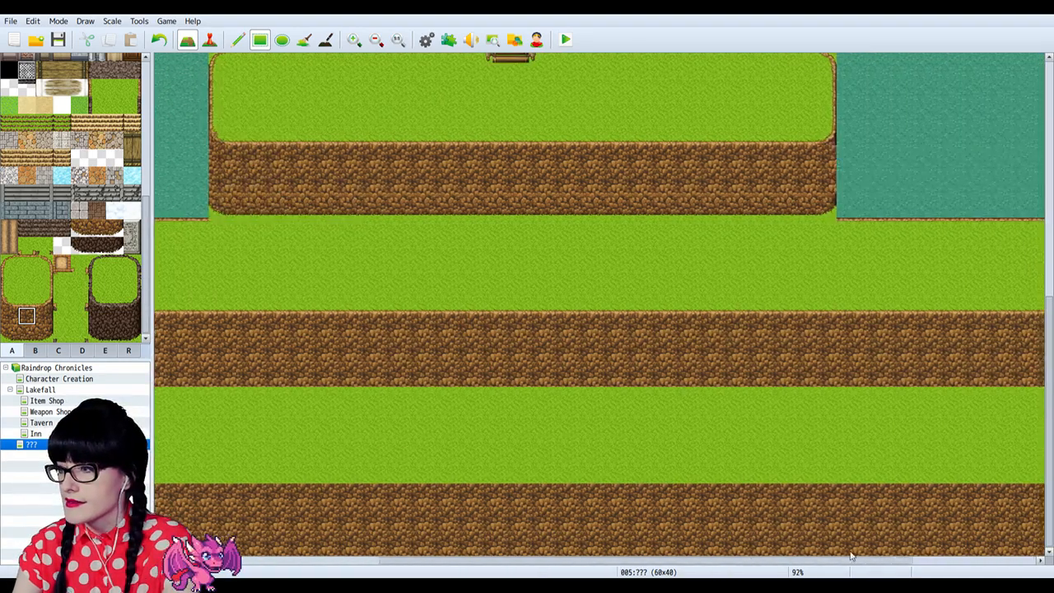
drag(851, 560, 623, 559)
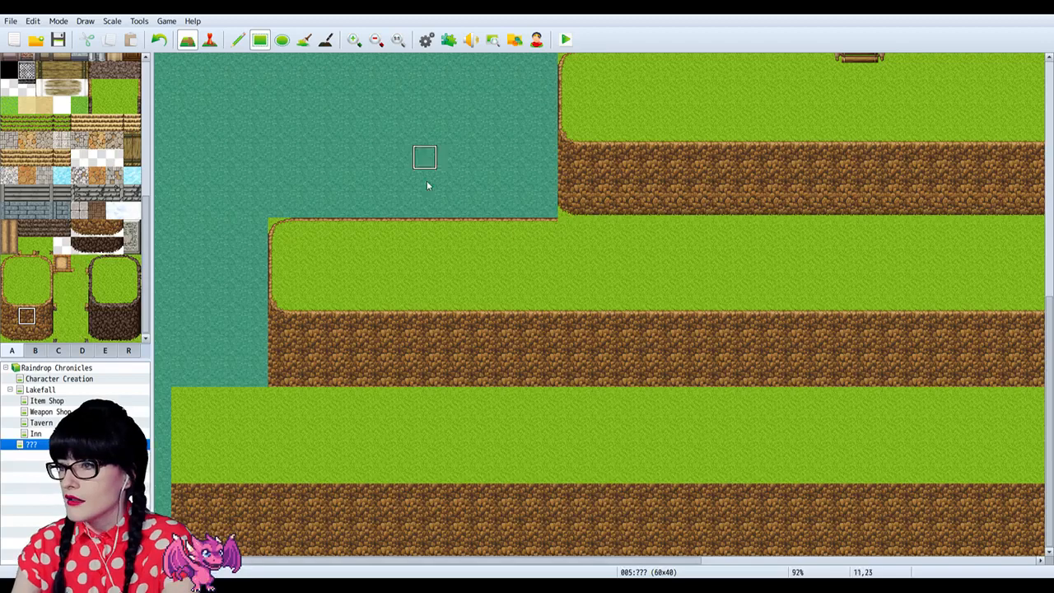
scroll(497, 239, up, 3)
scroll(497, 239, down, 3)
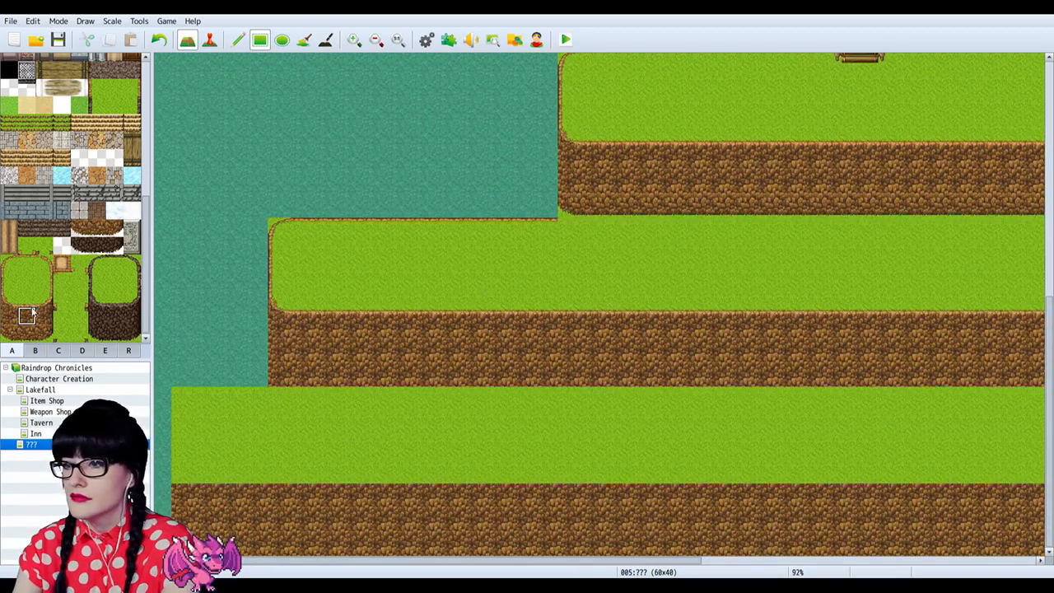
Step: Edge the lowest terrace's left end with corner and side cliff tiles, and clear the stray tile from the adjacent water
click(14, 263)
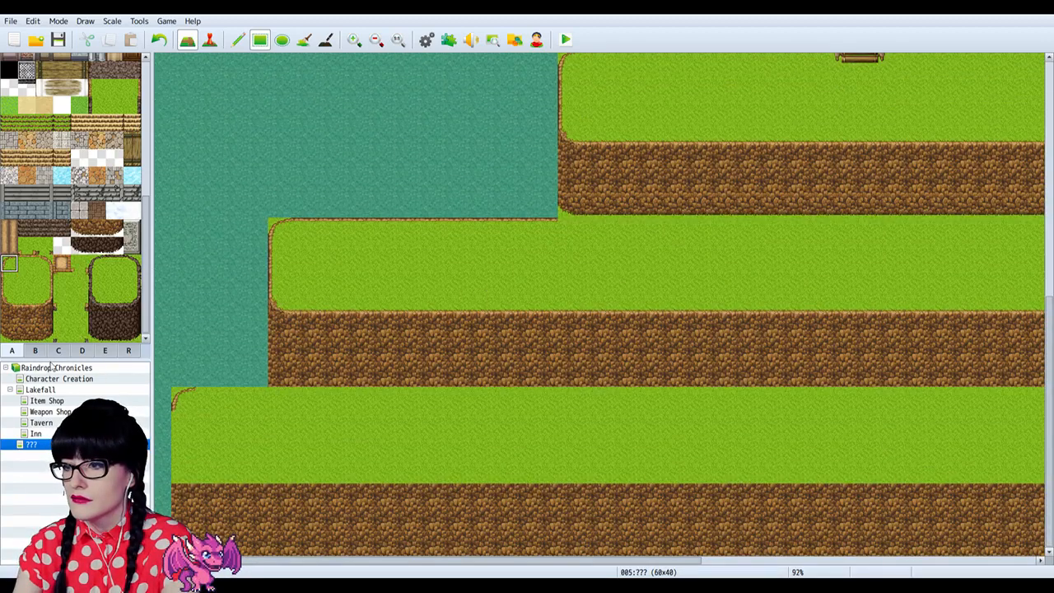
click(10, 281)
click(175, 424)
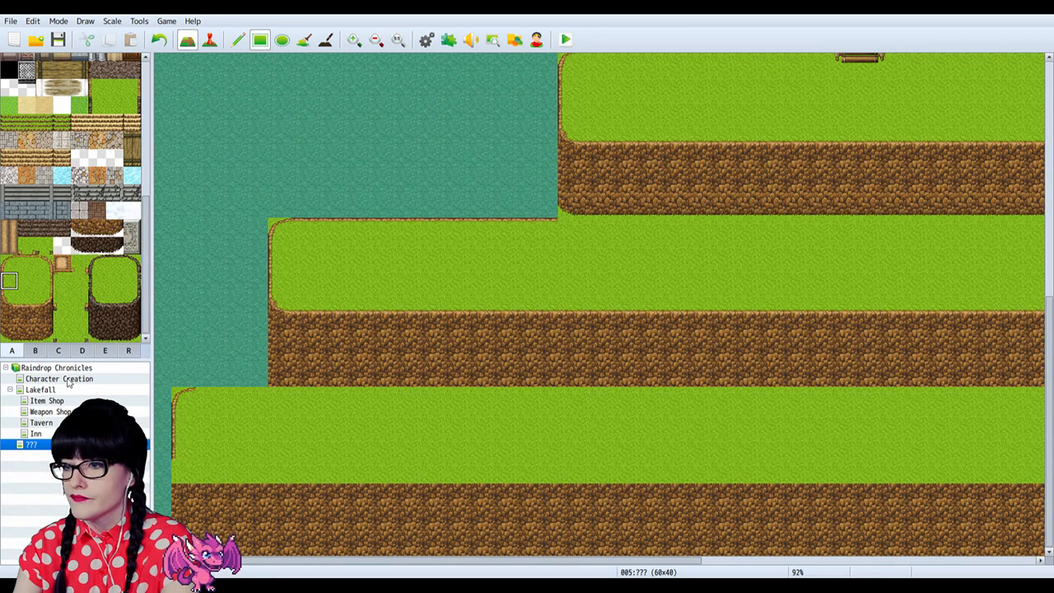
click(9, 298)
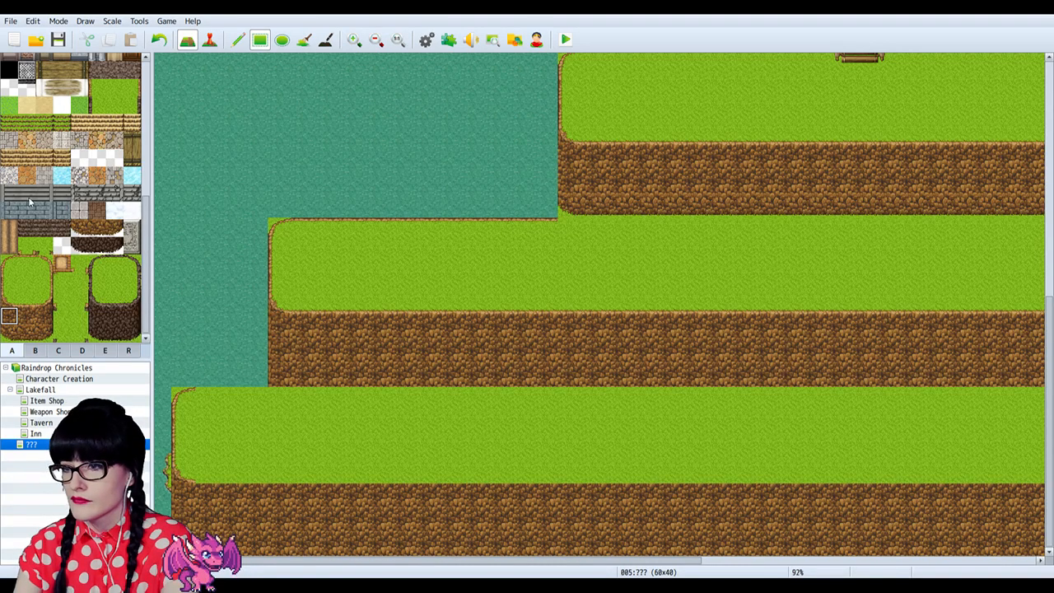
scroll(21, 92, up, 10)
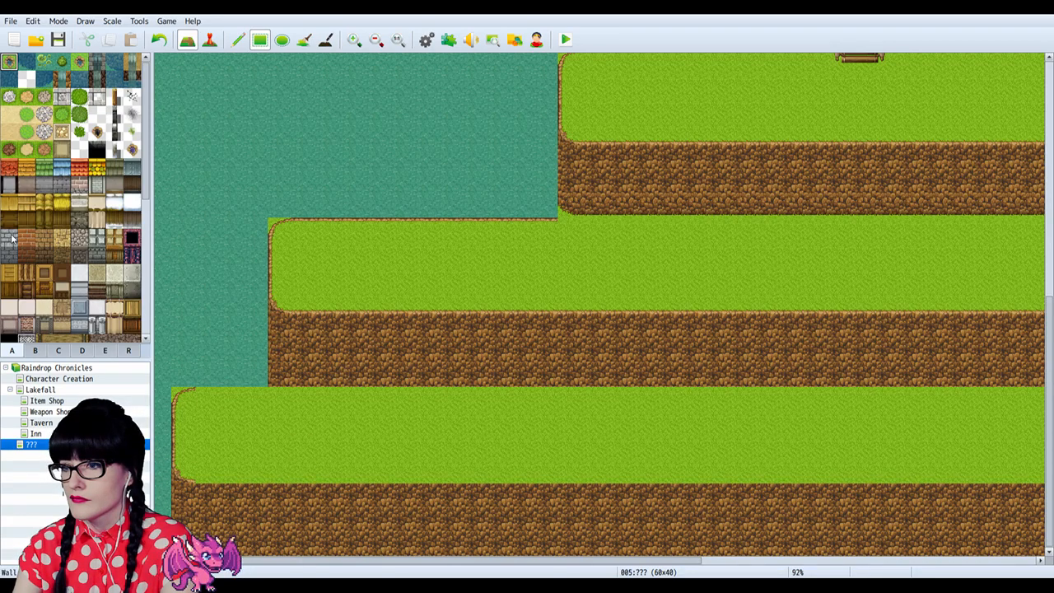
Step: Paint the upper cliff edge on the lowest terrace's exposed stretches along the water at both ends
scroll(72, 252, down, 10)
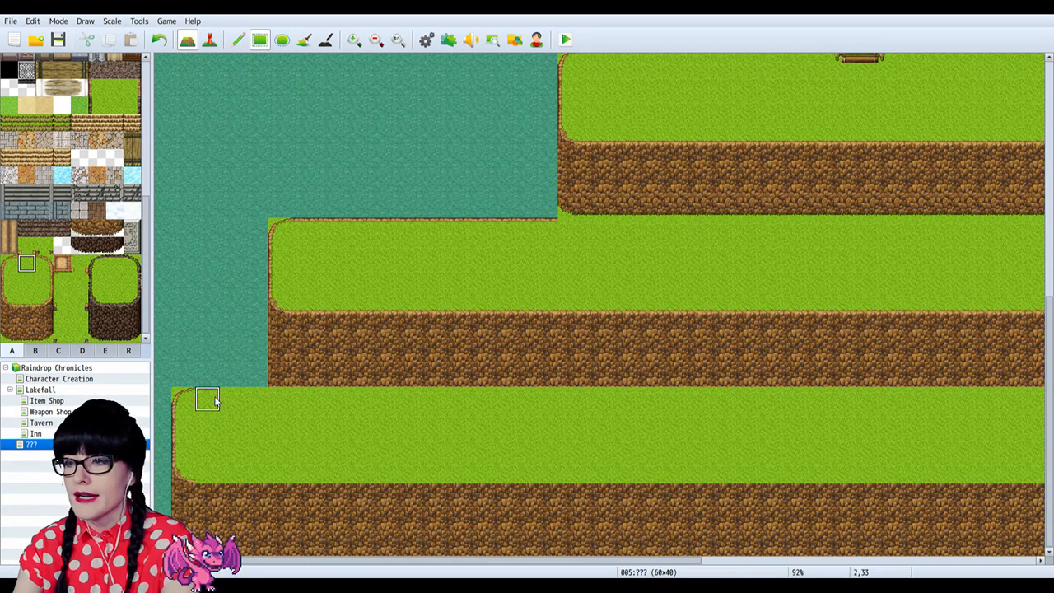
drag(474, 560, 821, 560)
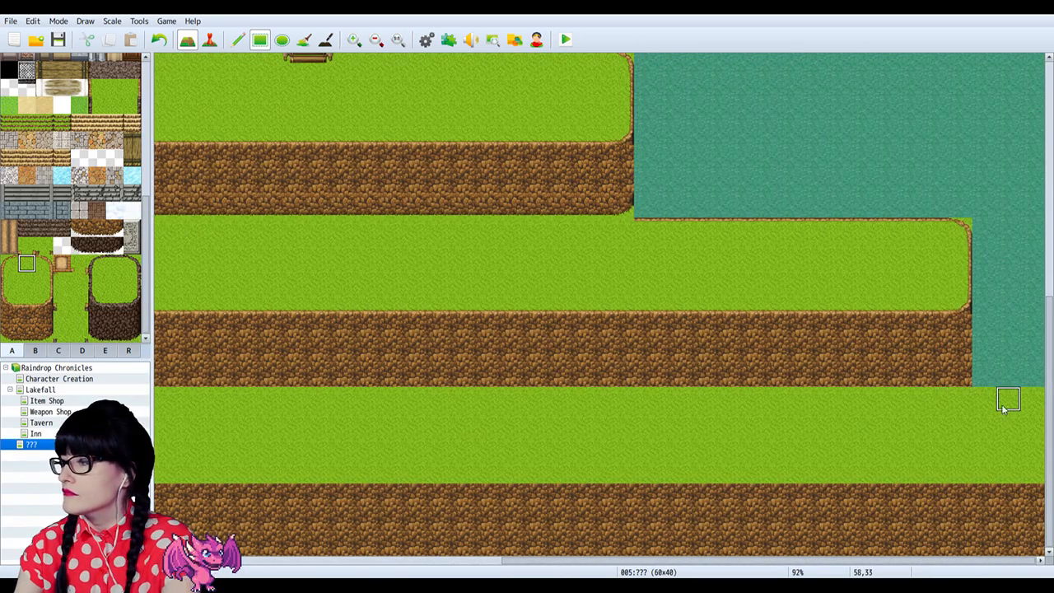
drag(986, 402, 1043, 407)
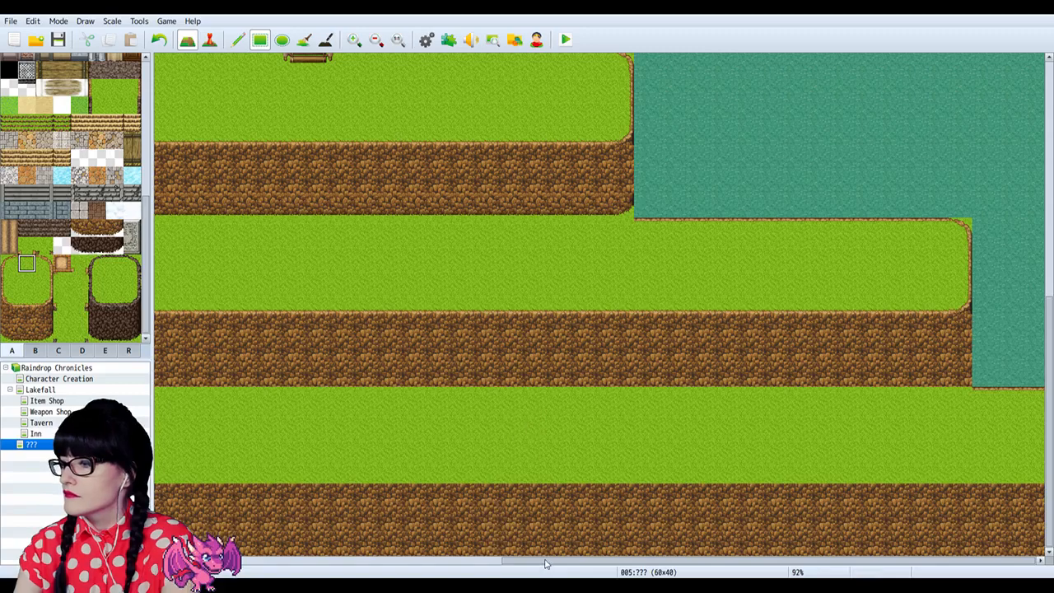
Step: Paint the brown lower lip along the boundary between the lowest terrace's grass and its cliff wall
drag(545, 563, 198, 563)
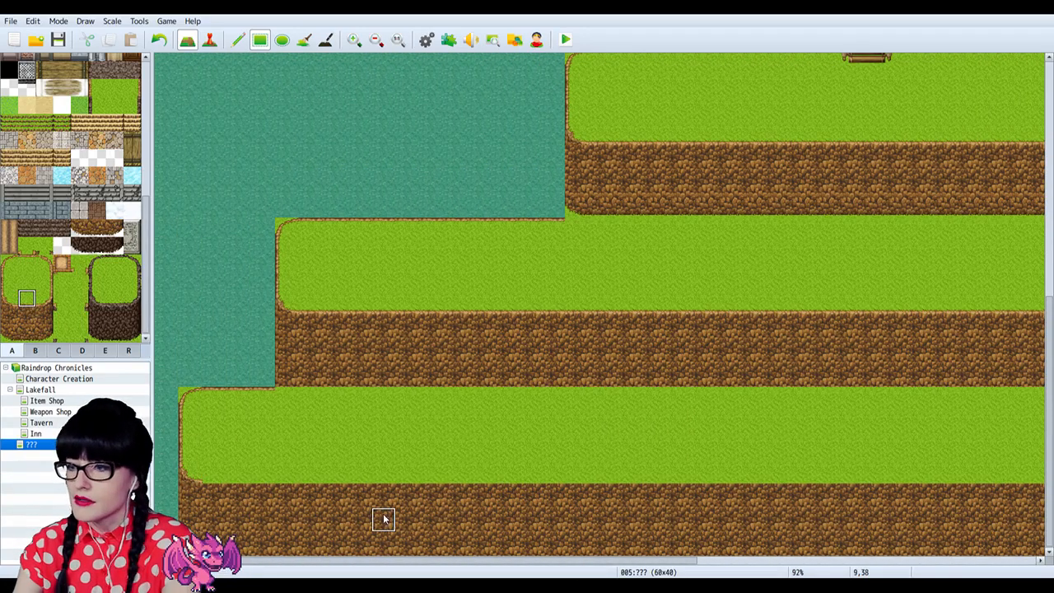
mouse_move(235, 492)
mouse_down()
mouse_move(467, 454)
mouse_move(827, 487)
mouse_up()
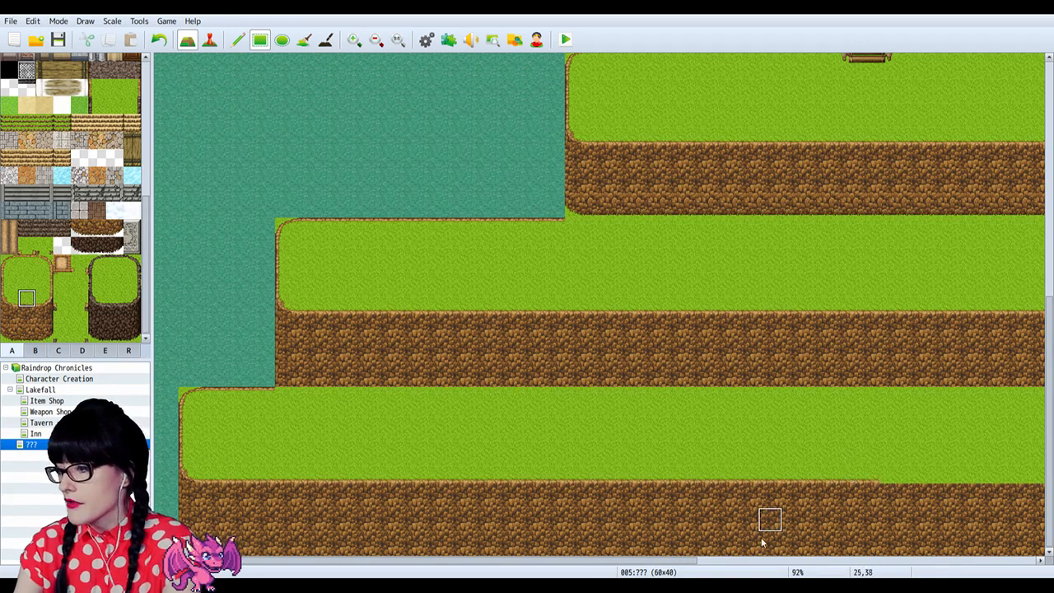
drag(659, 567, 955, 567)
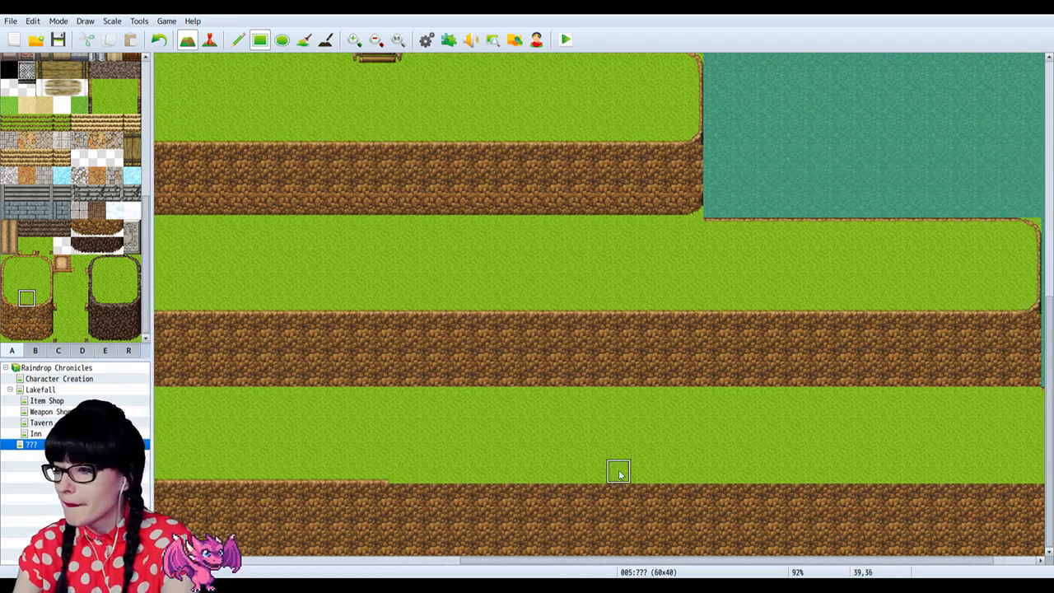
drag(401, 473, 947, 484)
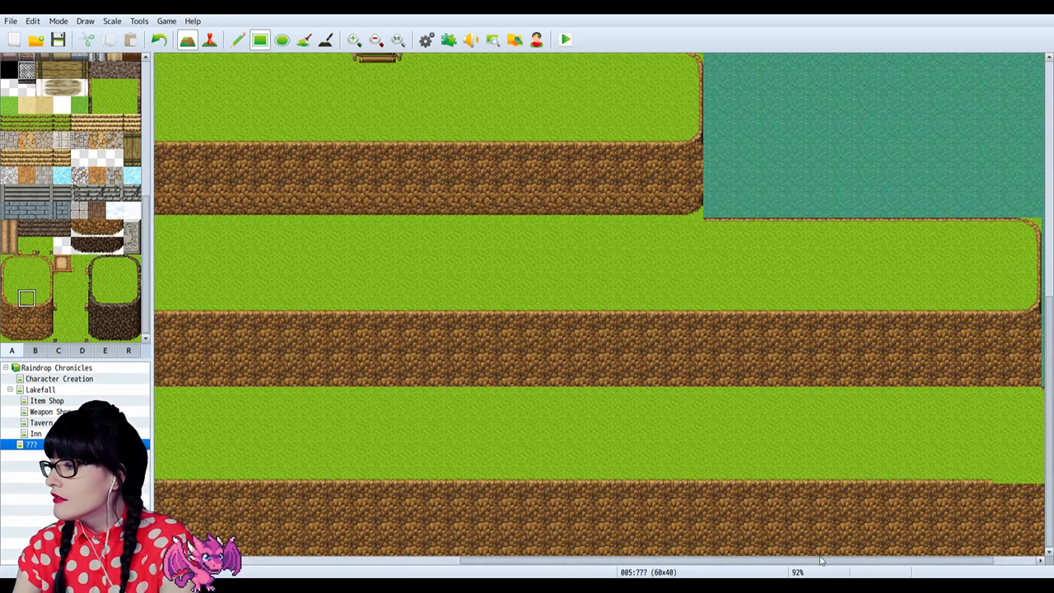
Step: Paint the brown wall-base tiles along the bottom of the middle terrace's cliff and round off its right end with the corner tile
drag(820, 561, 569, 561)
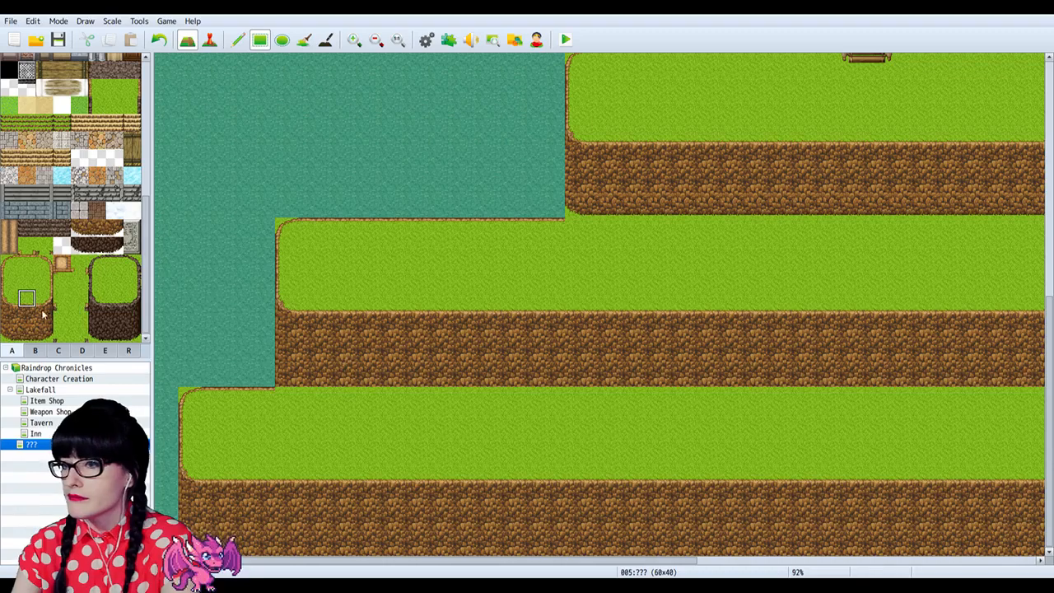
click(26, 333)
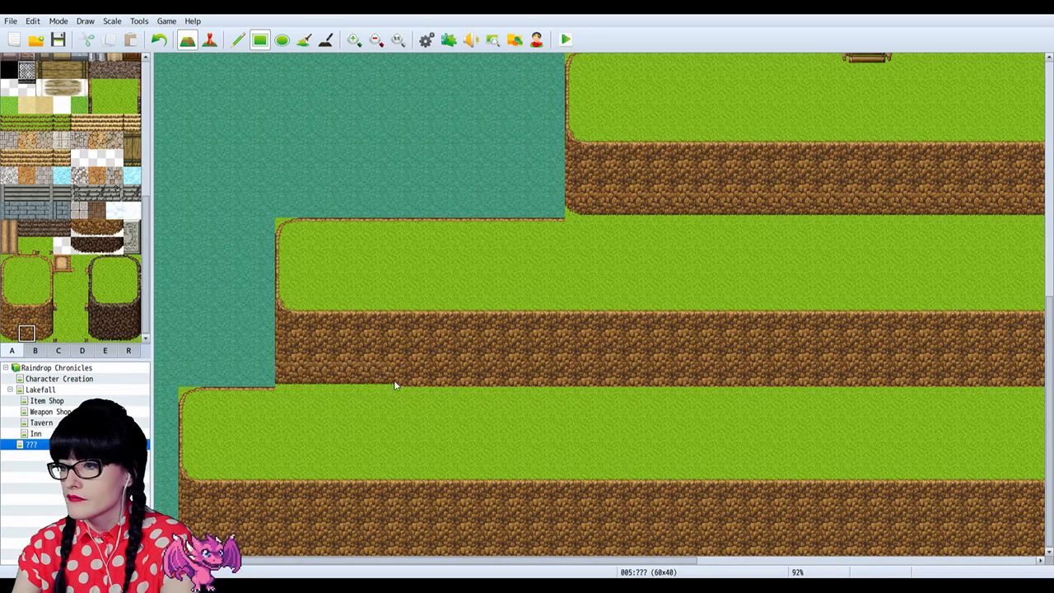
drag(395, 385, 929, 372)
drag(648, 561, 909, 563)
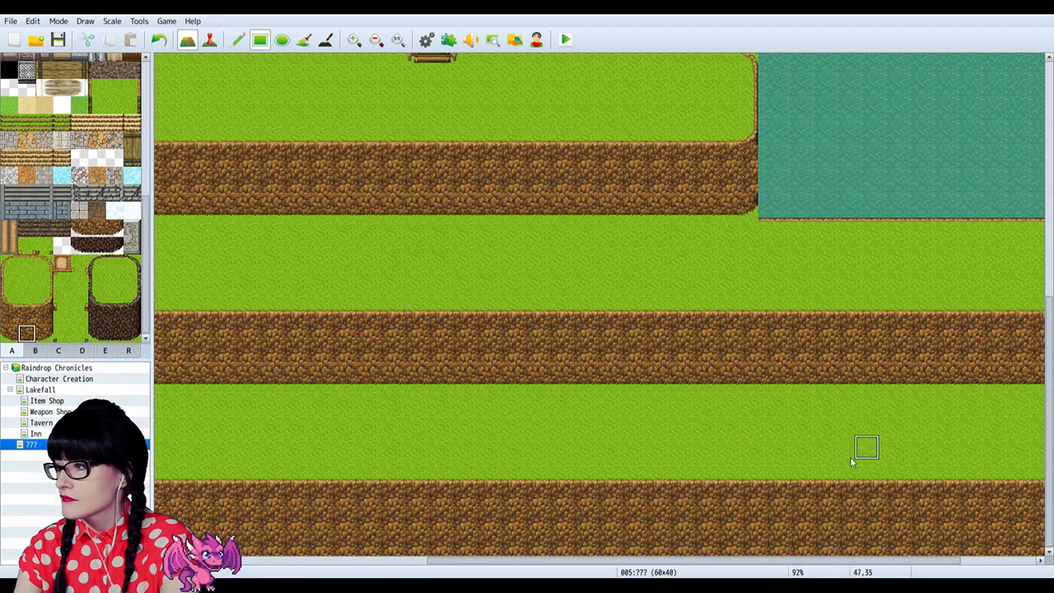
drag(838, 561, 914, 562)
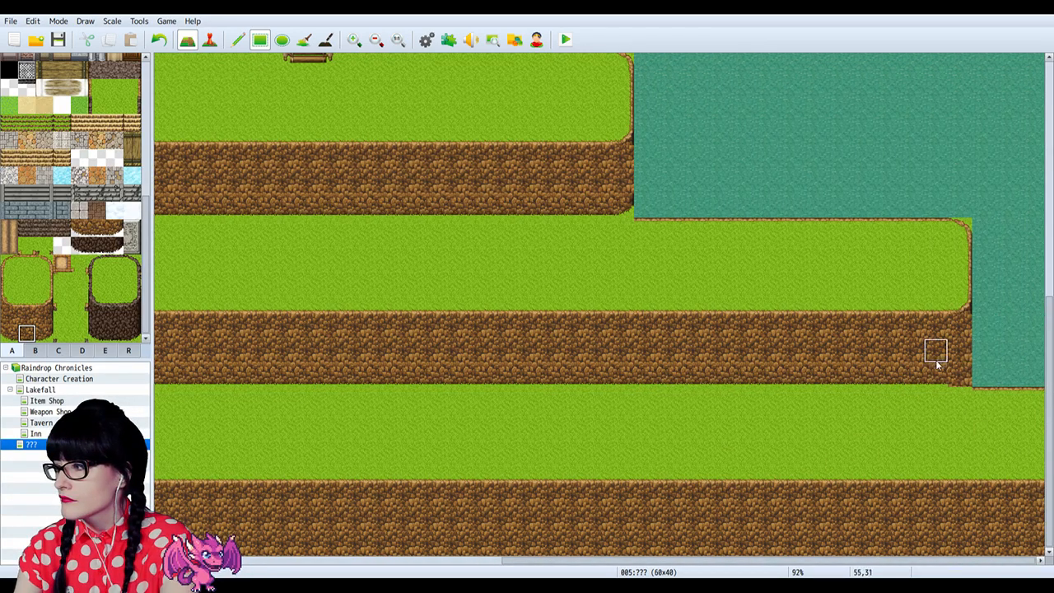
click(44, 333)
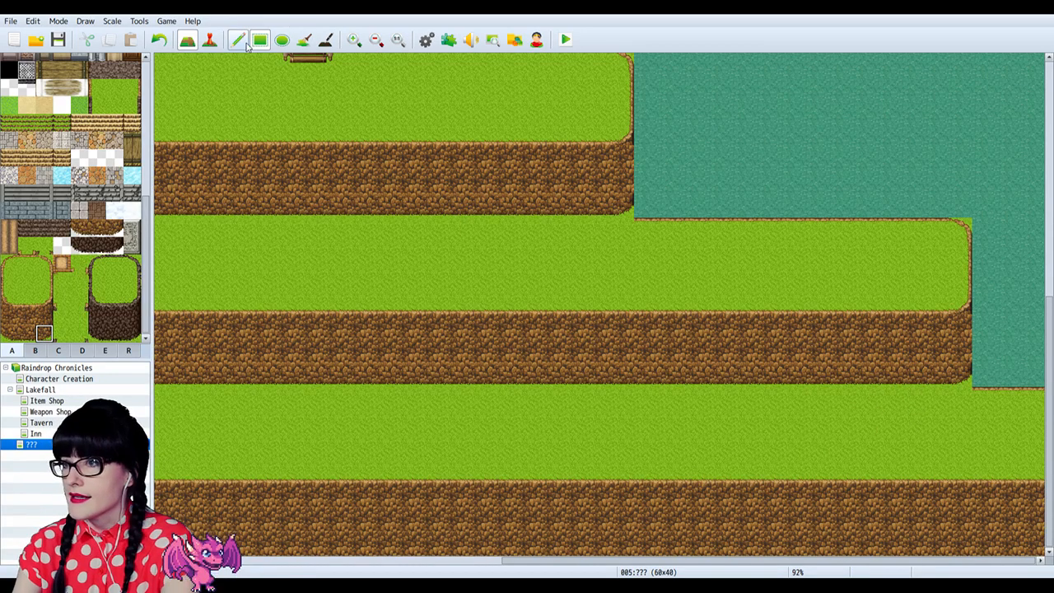
Step: Extend the cliff wall on the waterfall's left side down over the water to the top terrace, using copied wall tiles
scroll(378, 169, up, 2)
drag(562, 562, 266, 536)
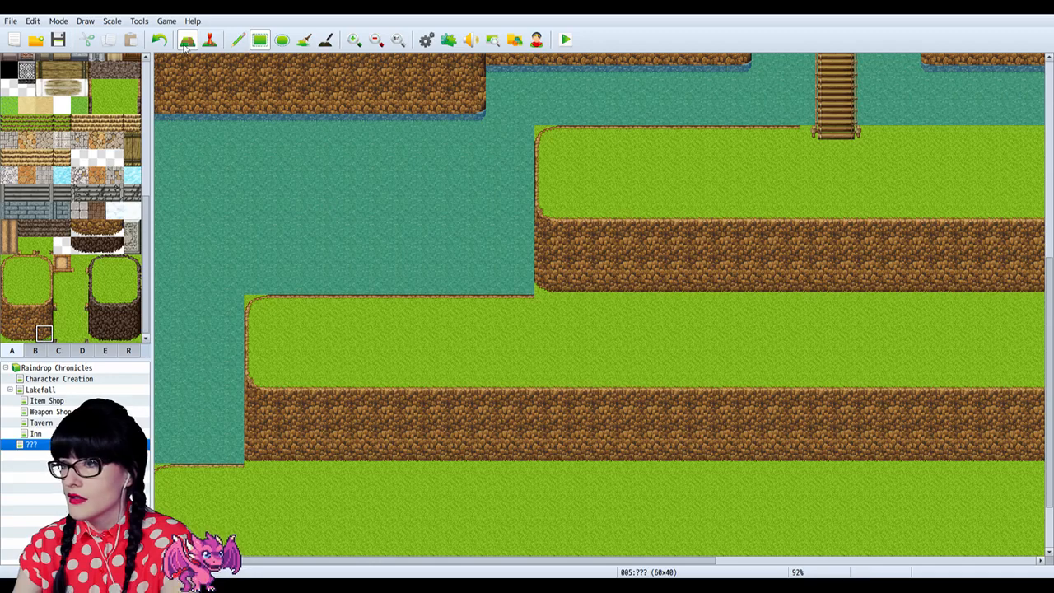
click(375, 40)
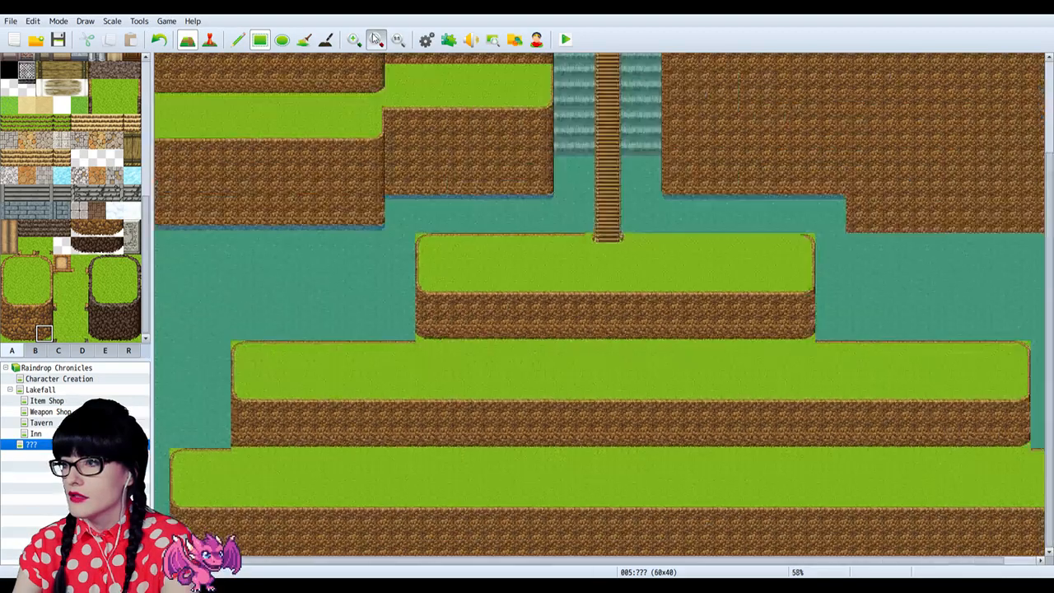
click(376, 39)
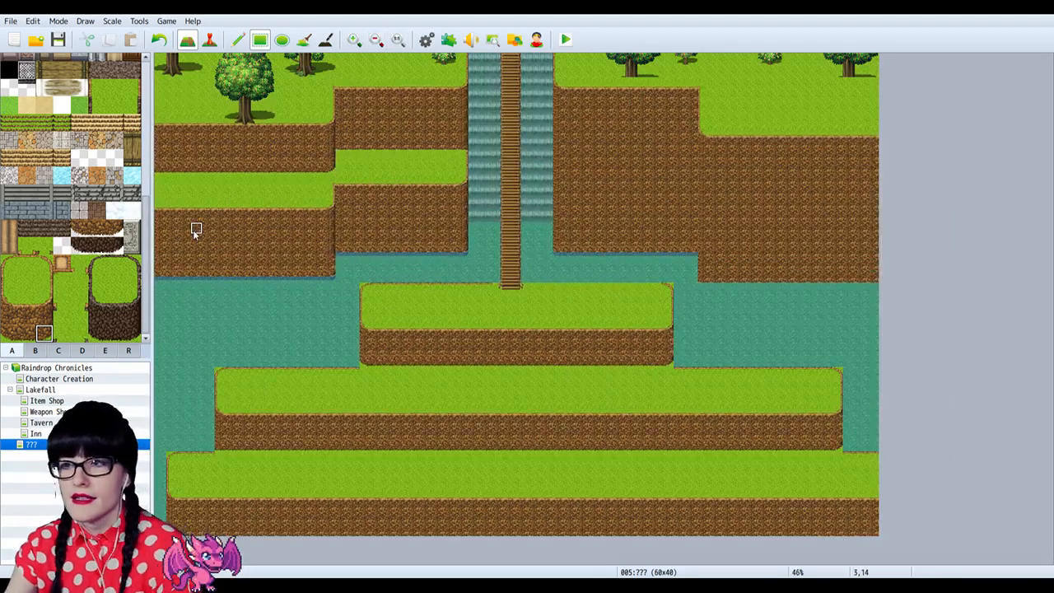
right_drag(342, 218, 463, 256)
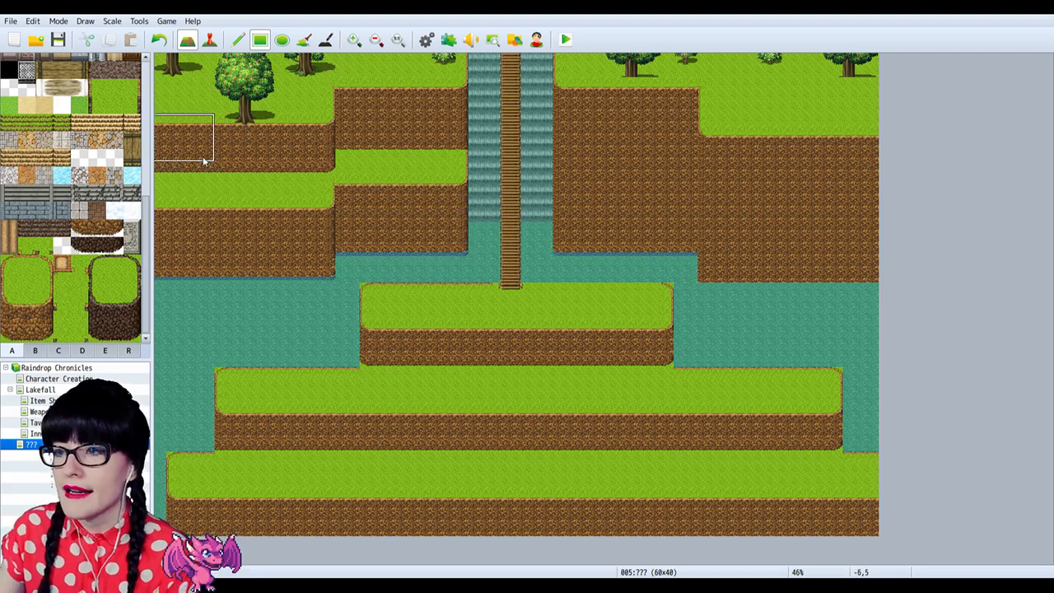
right_click(160, 193)
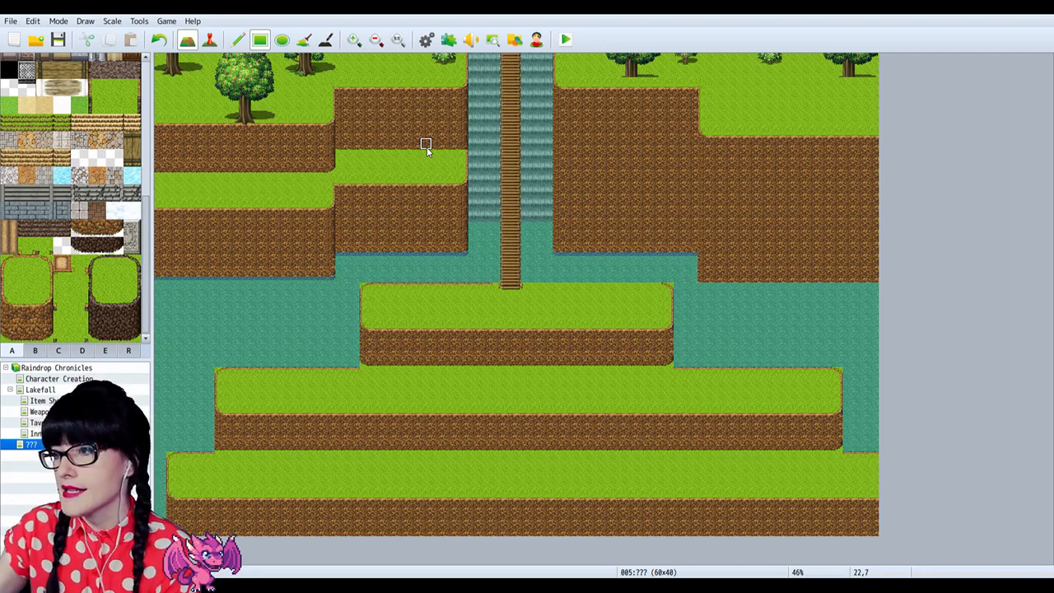
right_drag(340, 239, 468, 257)
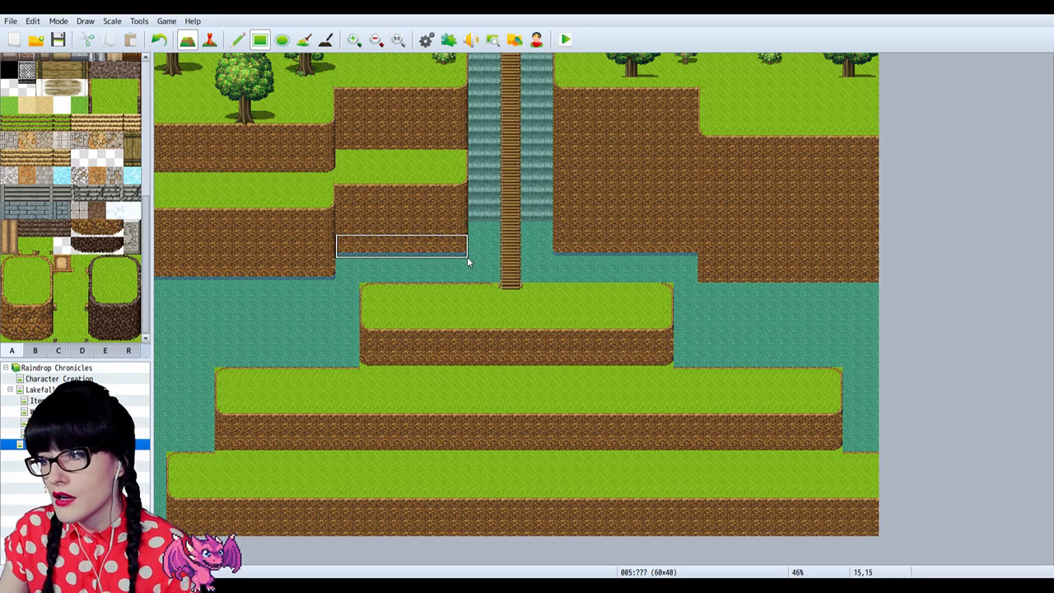
drag(466, 263, 401, 234)
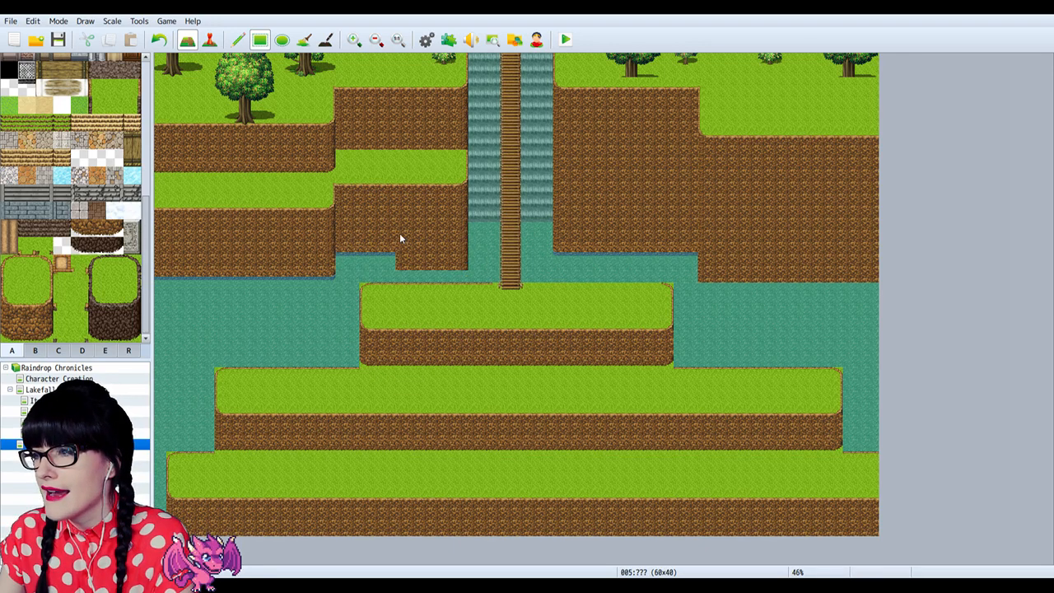
click(460, 268)
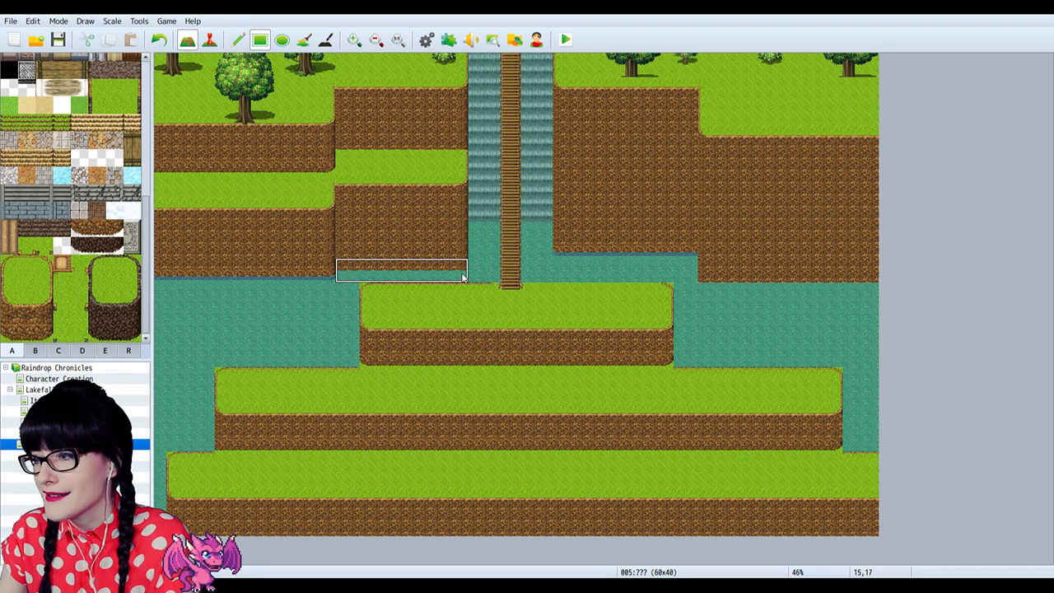
click(464, 278)
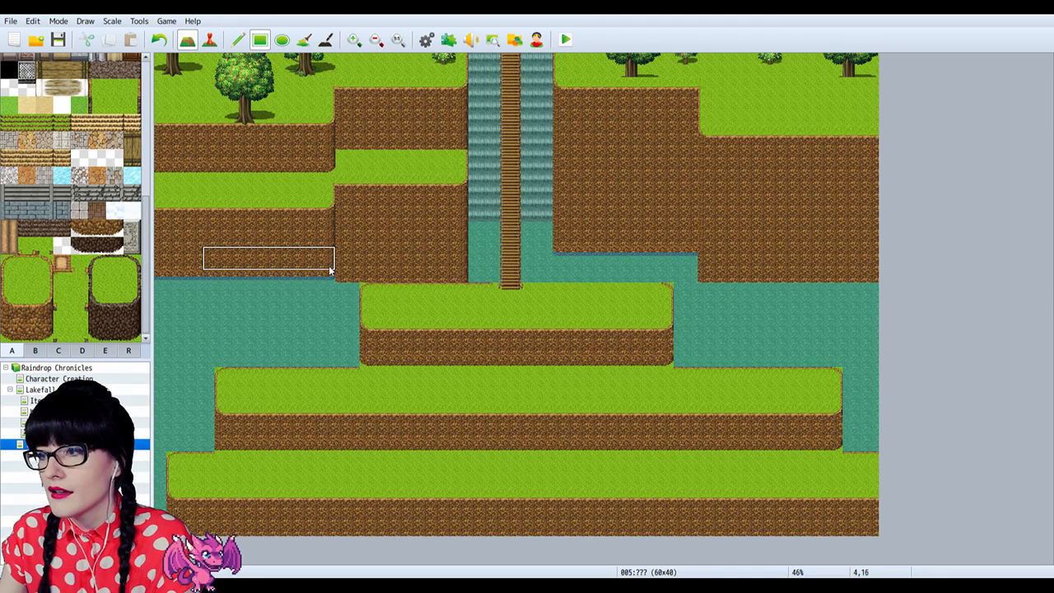
Step: Extend the map's far-left cliff wall down over the water to the middle terrace's upper edge, using copied wall tiles
right_drag(330, 270, 156, 226)
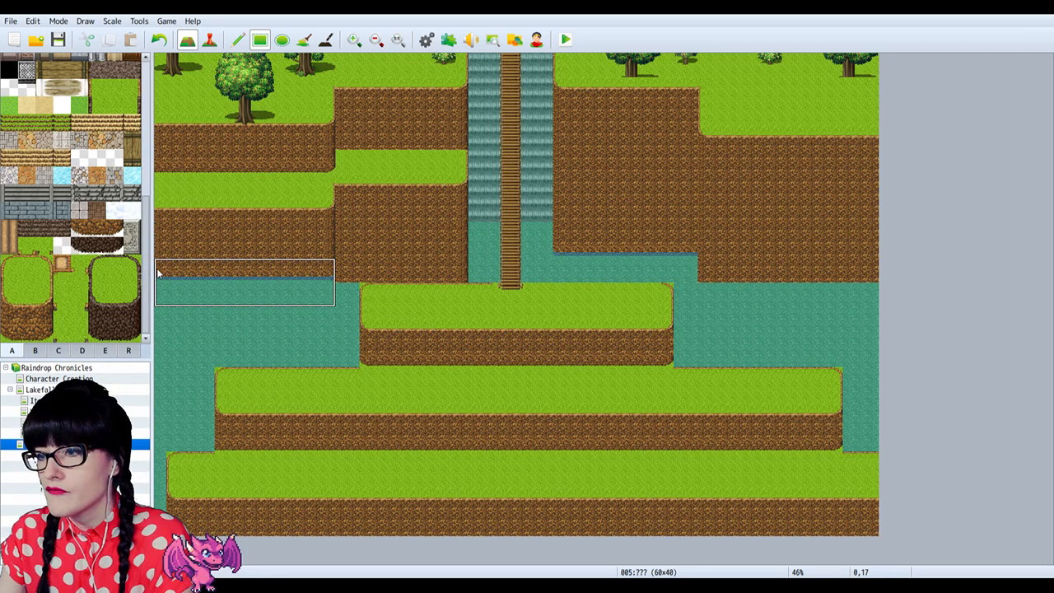
drag(158, 273, 325, 350)
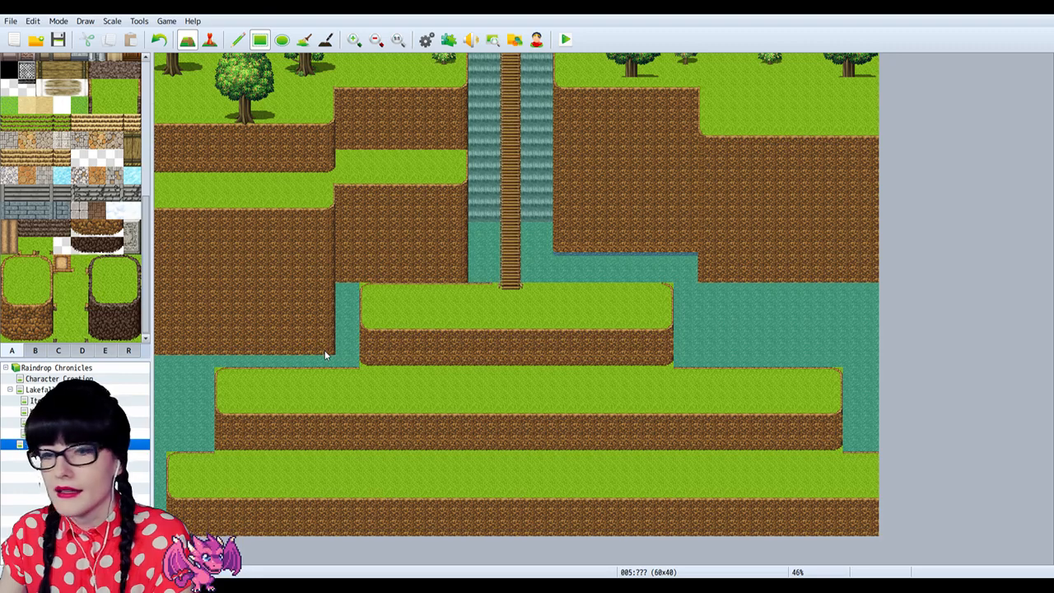
click(319, 357)
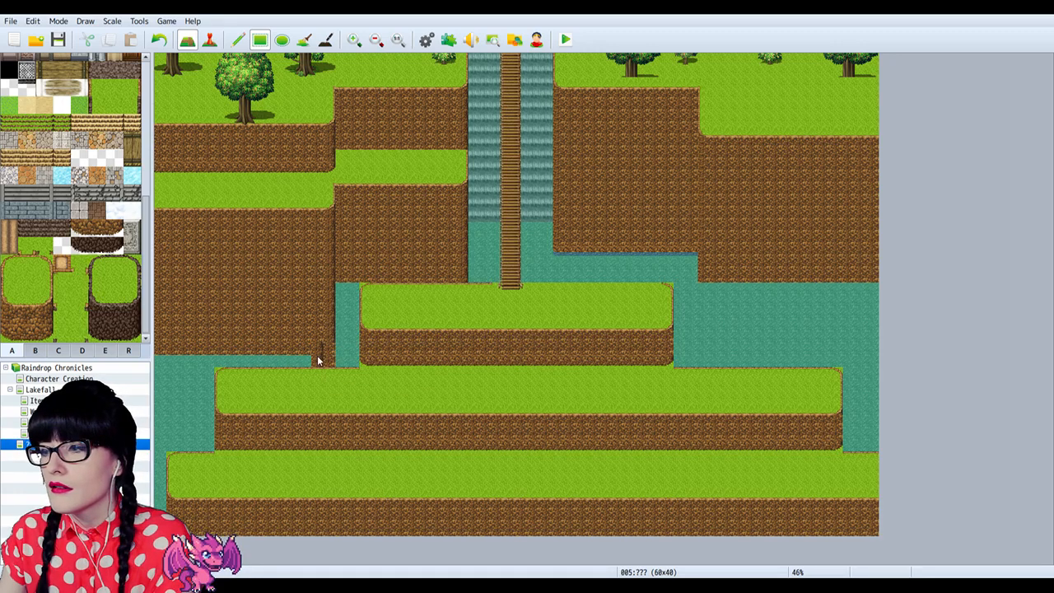
right_click(295, 338)
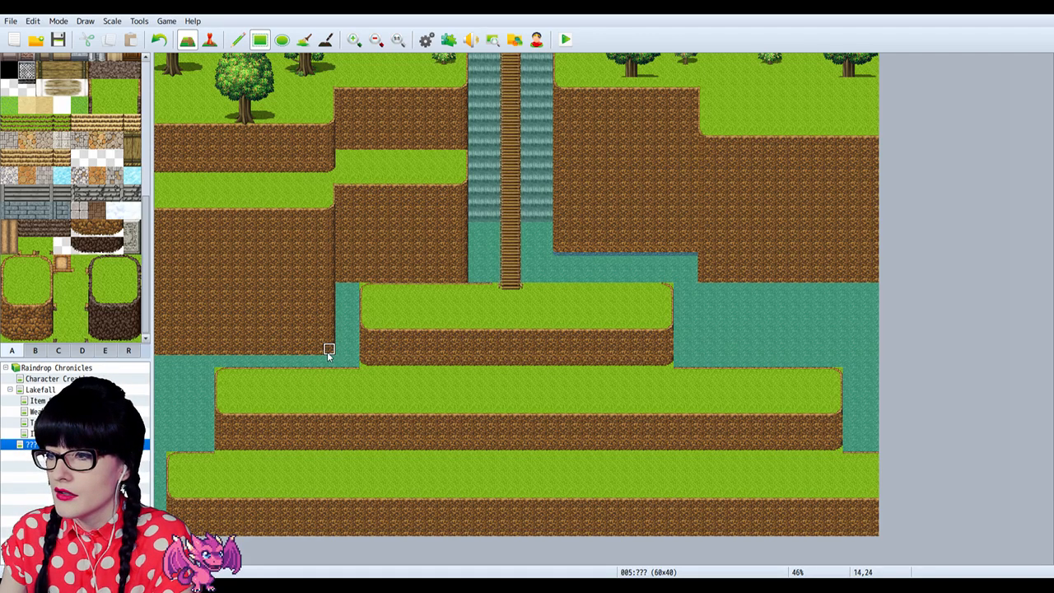
drag(329, 360, 162, 365)
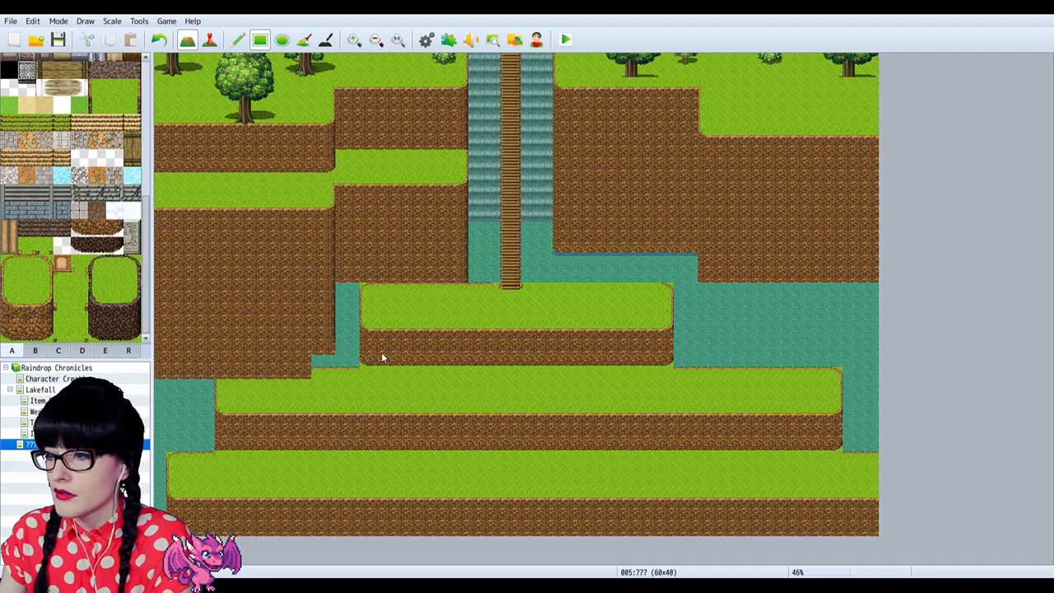
Step: Fill the narrow water gap between the far-left cliff and the top terrace with brown cliff wall, keeping the cliff's vertical edge line
click(345, 266)
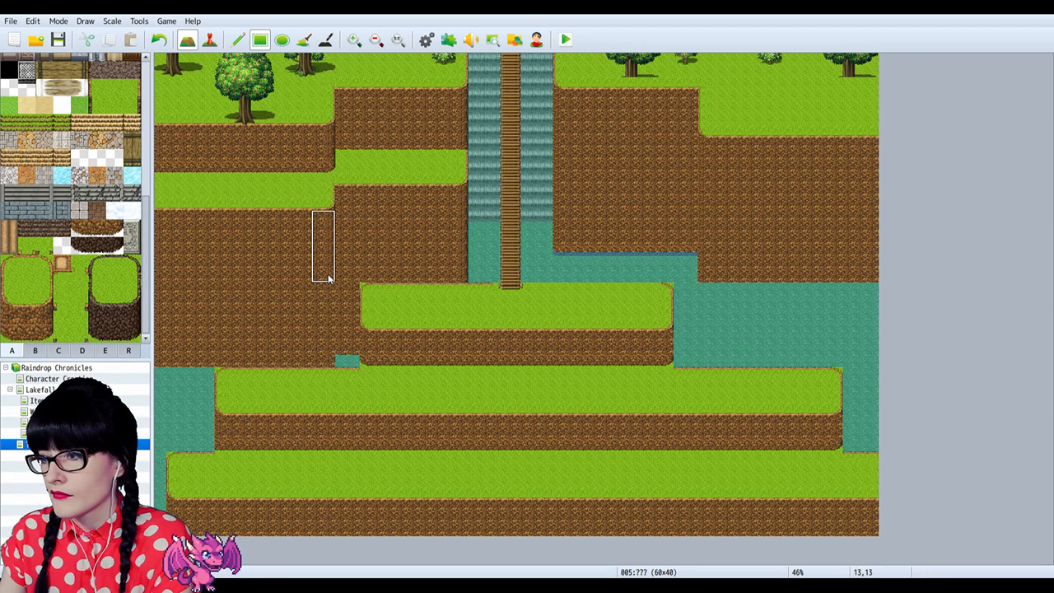
key(ctrl+z)
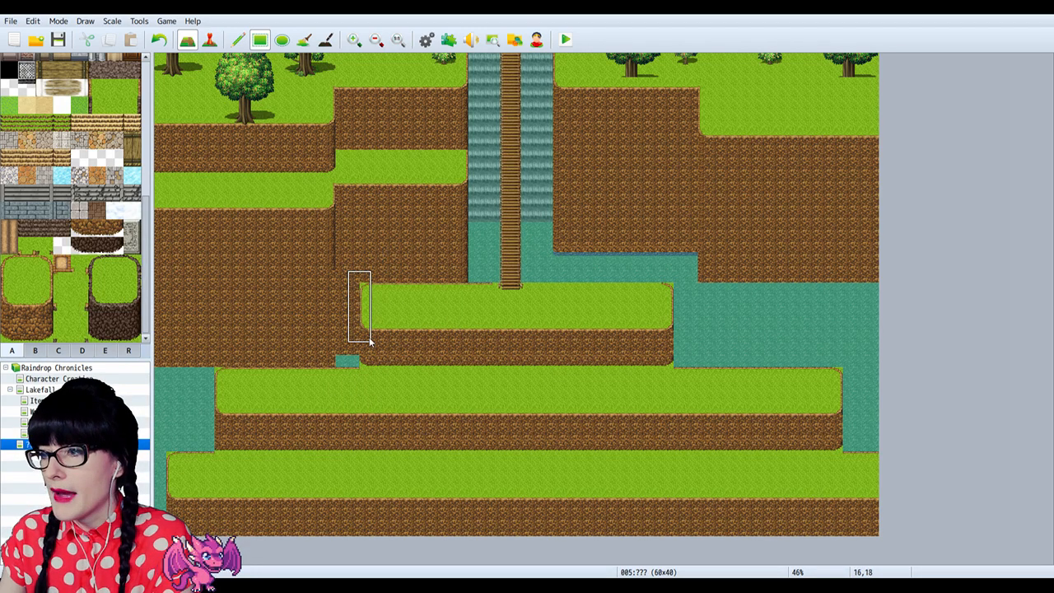
click(370, 341)
key(ctrl+z)
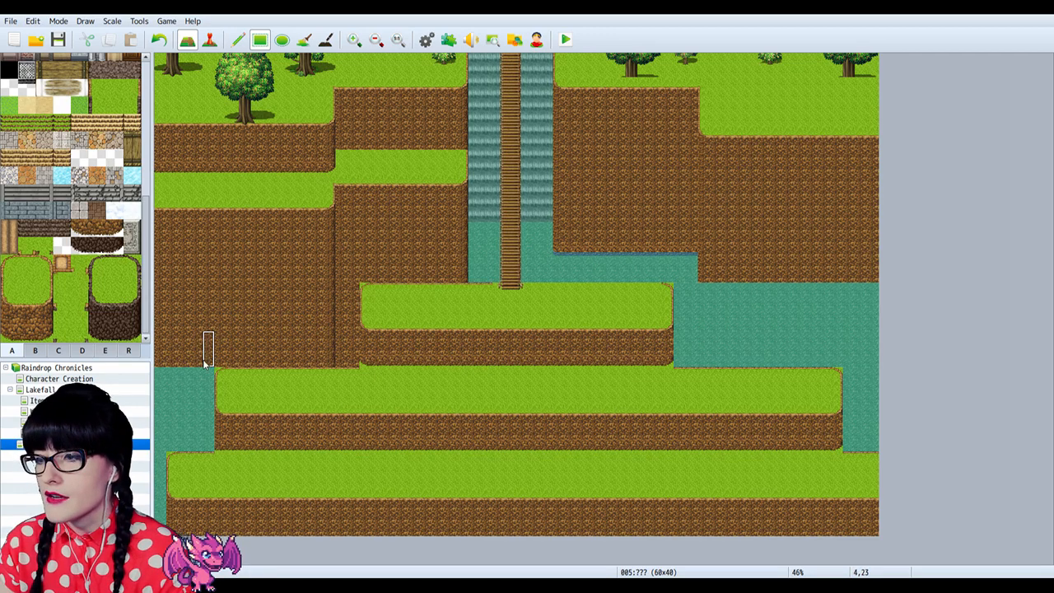
Step: Fill the remaining water left of the middle and lowest terraces with brown cliff wall down to the map's bottom edge
right_drag(208, 360, 169, 262)
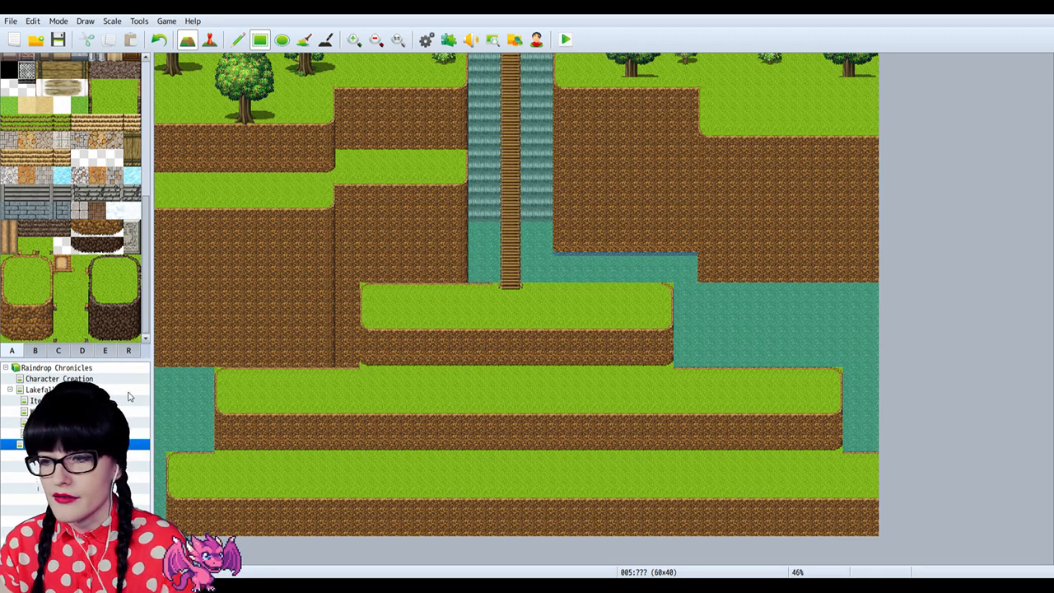
click(165, 366)
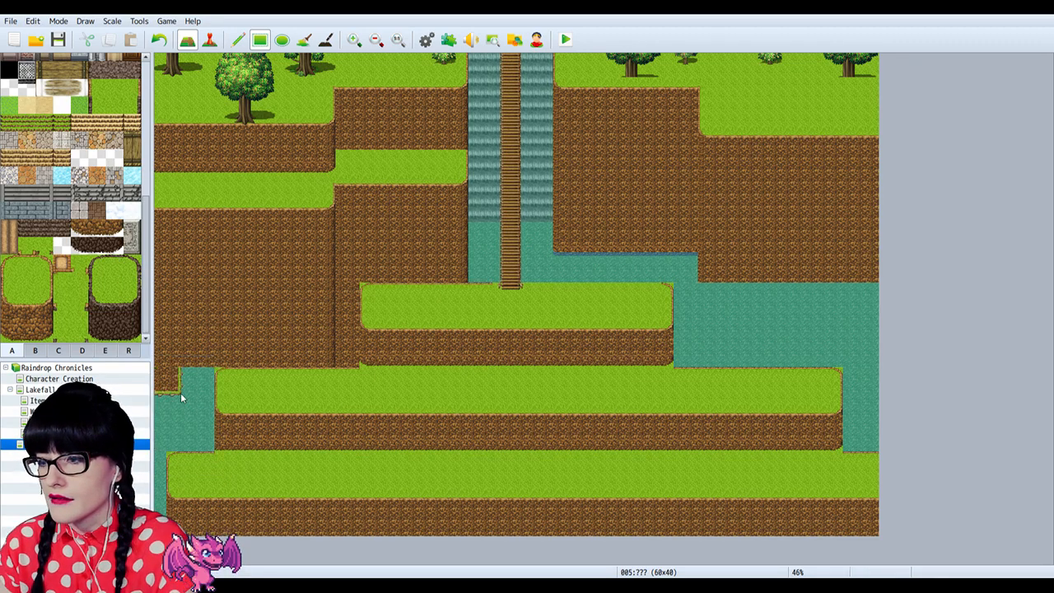
click(208, 451)
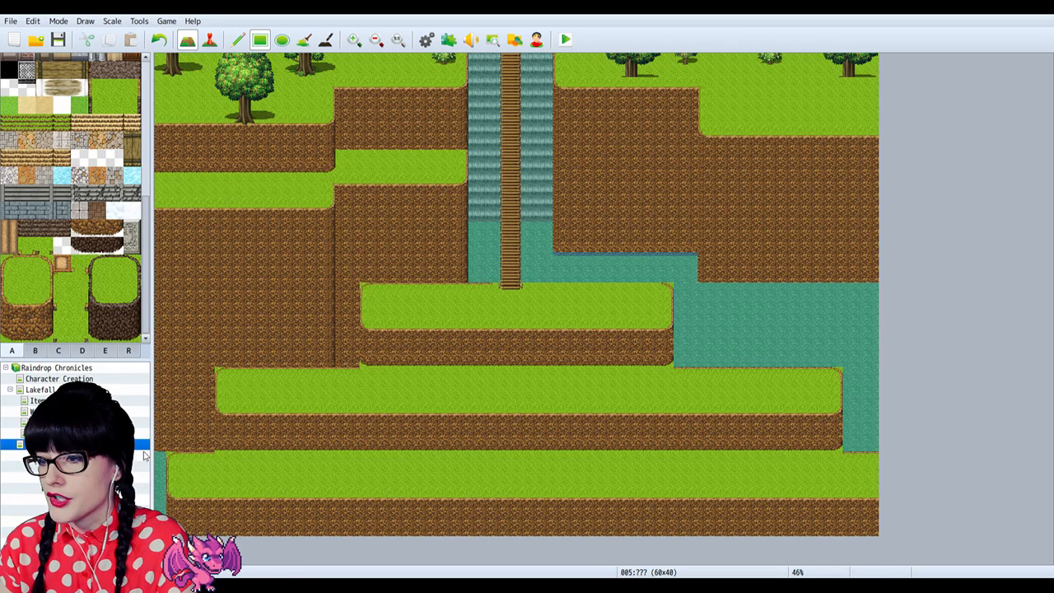
right_drag(162, 448, 162, 373)
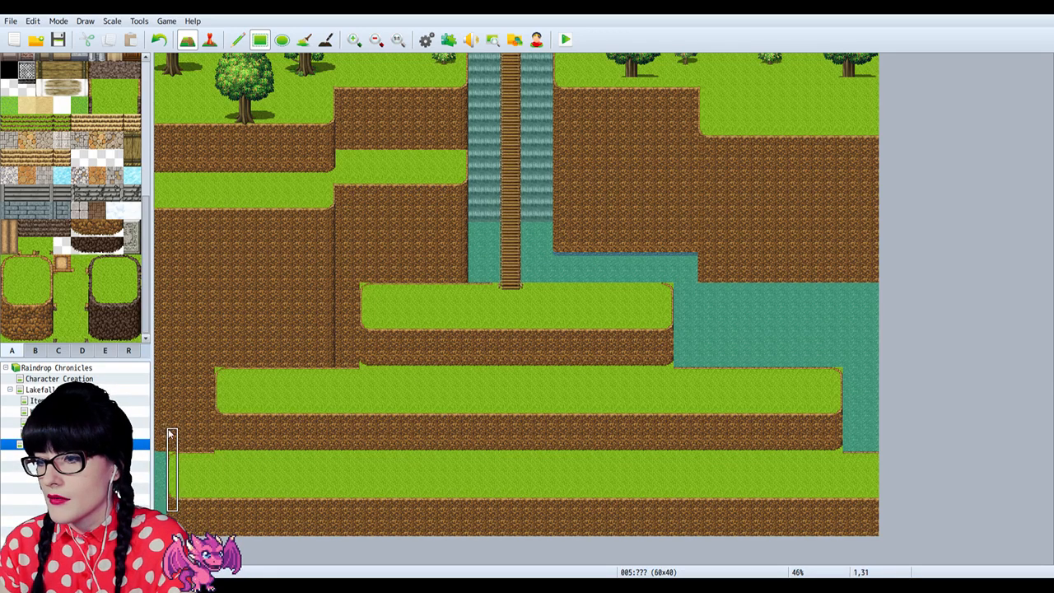
click(161, 446)
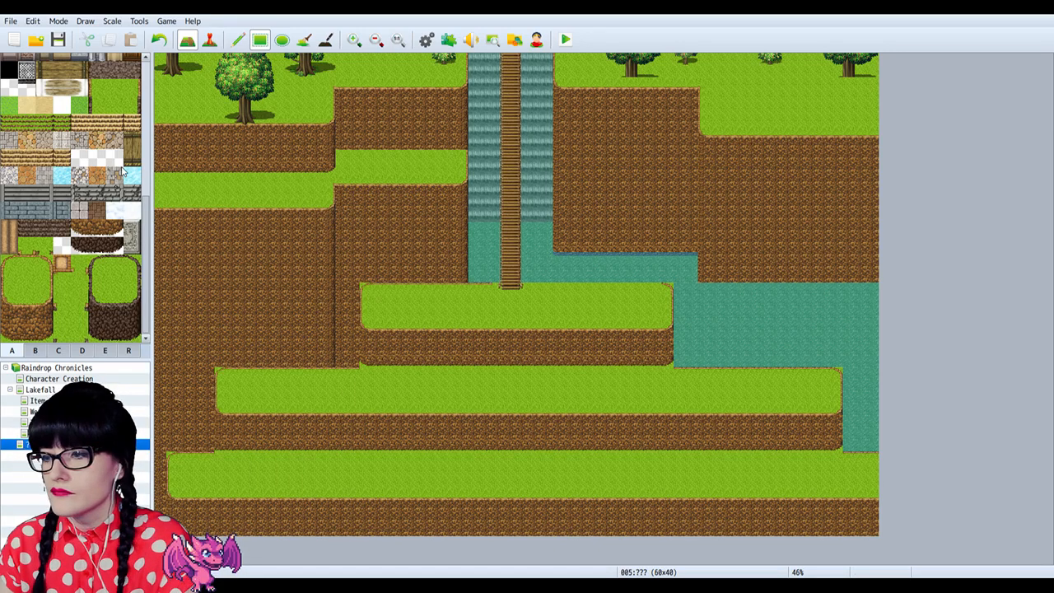
Step: Try to paint right-edge cliff tiles down the wall beside the middle terrace's left end
click(354, 39)
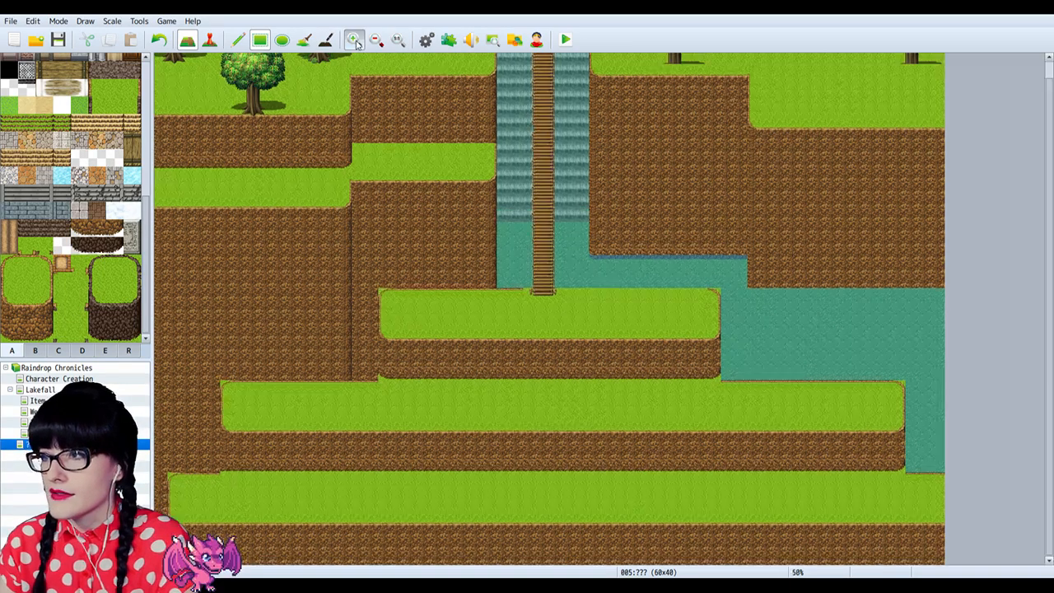
click(354, 40)
scroll(183, 215, left, 3)
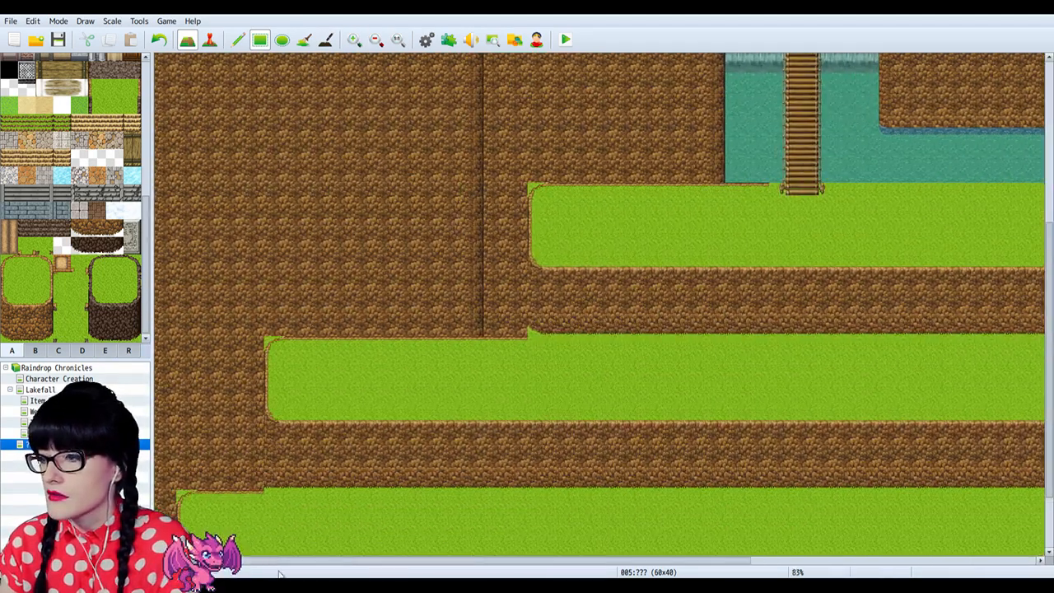
click(8, 317)
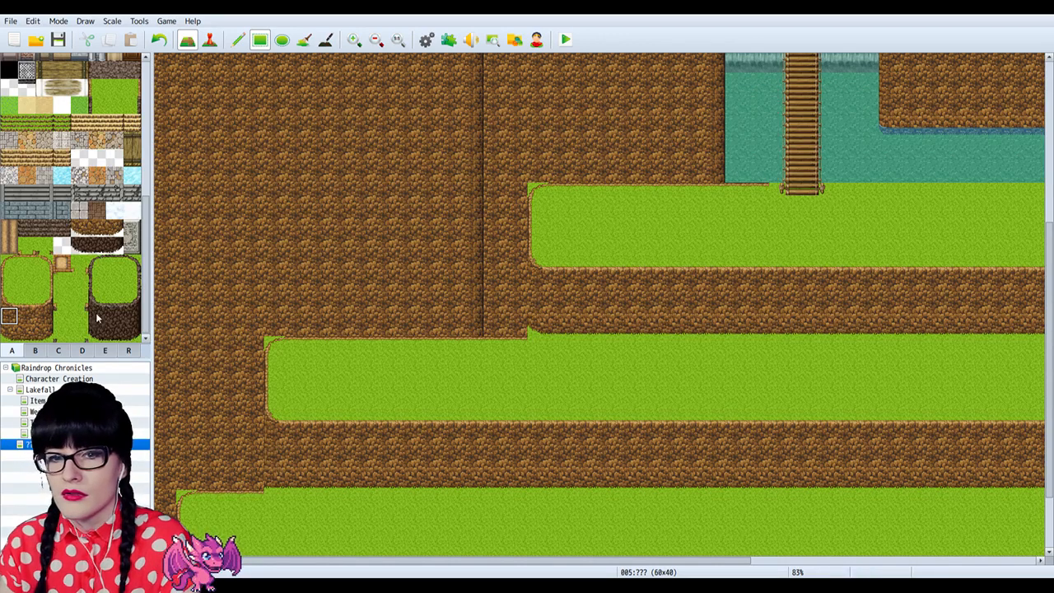
click(44, 321)
drag(254, 479, 260, 381)
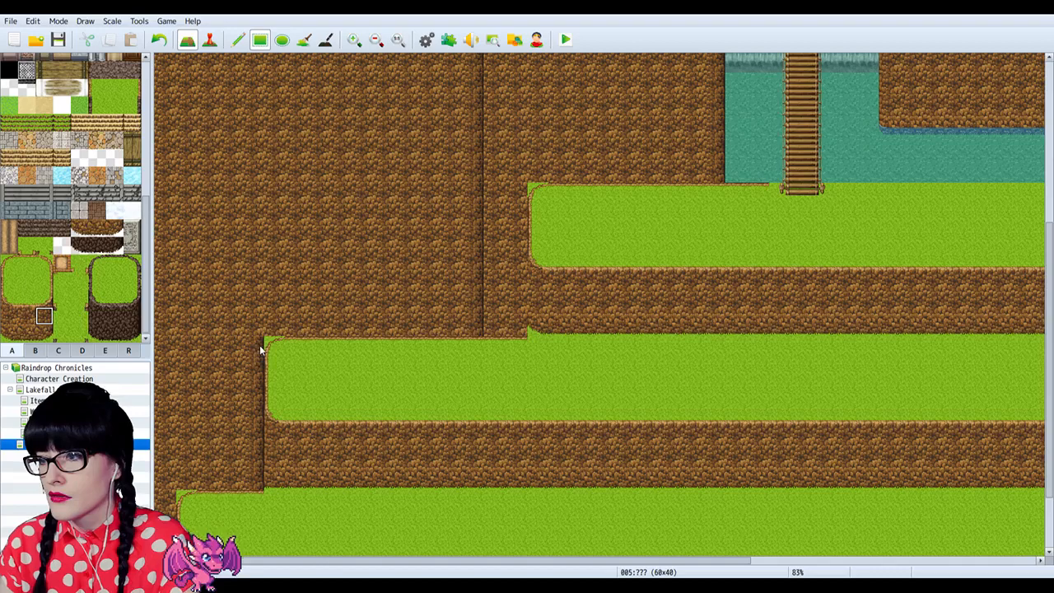
Step: Paint a left-hand brown cliff wall tile over the base of the middle terrace's wall, at its left end
scroll(370, 234, up, 1)
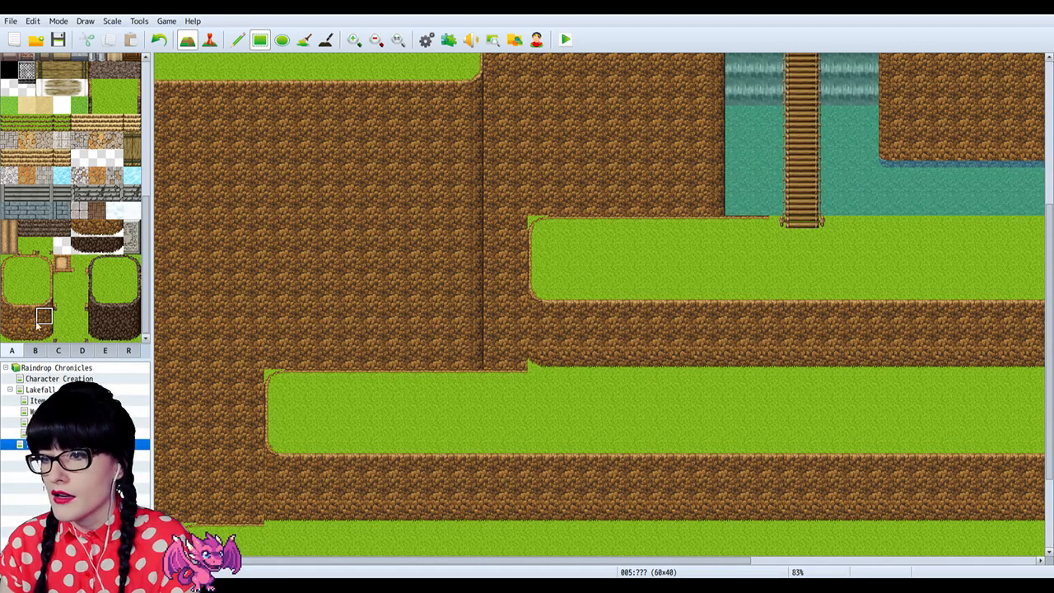
click(9, 316)
click(276, 511)
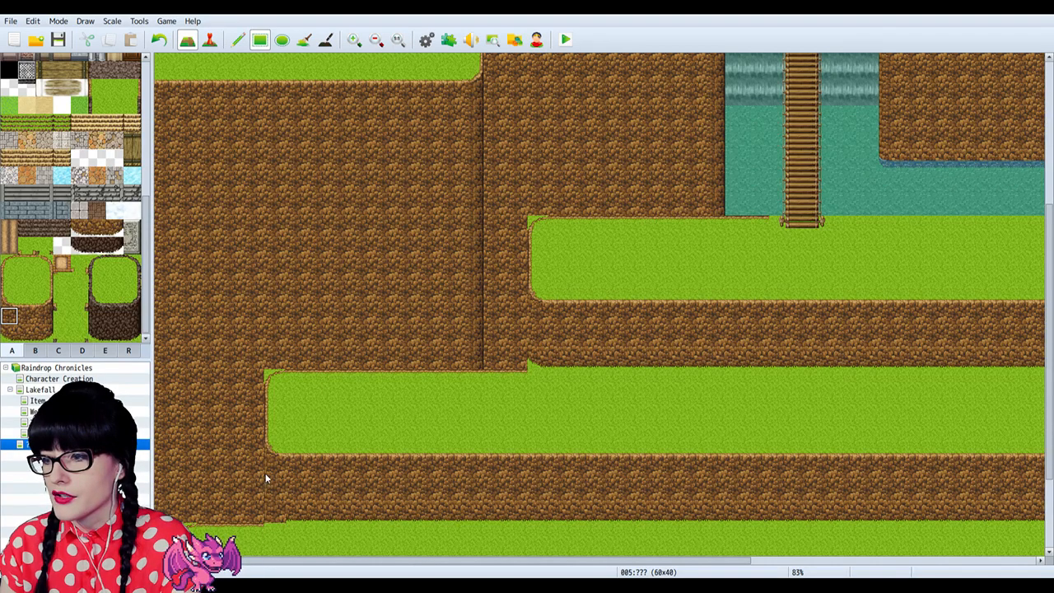
scroll(497, 260, down, 2)
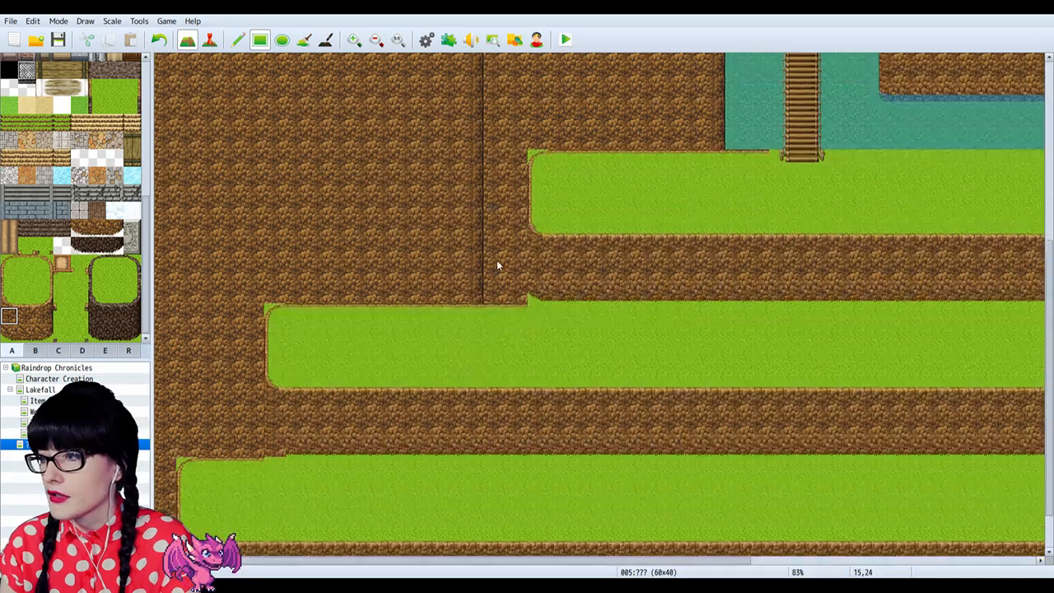
Step: Try to paint the same brown wall tile at the base of the top terrace wall's left end
scroll(497, 259, up, 2)
click(538, 369)
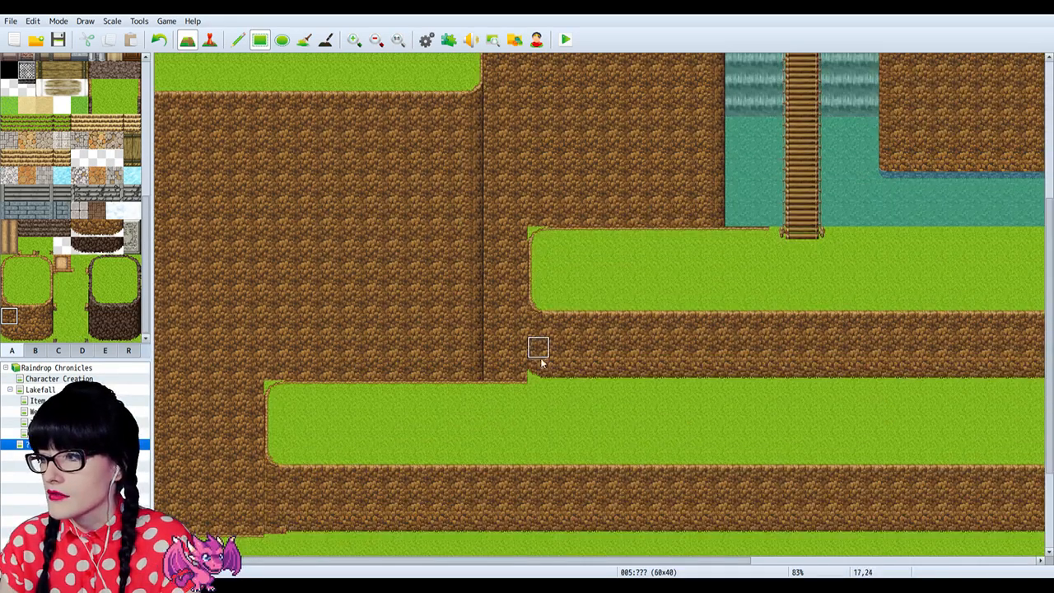
key(ctrl+z)
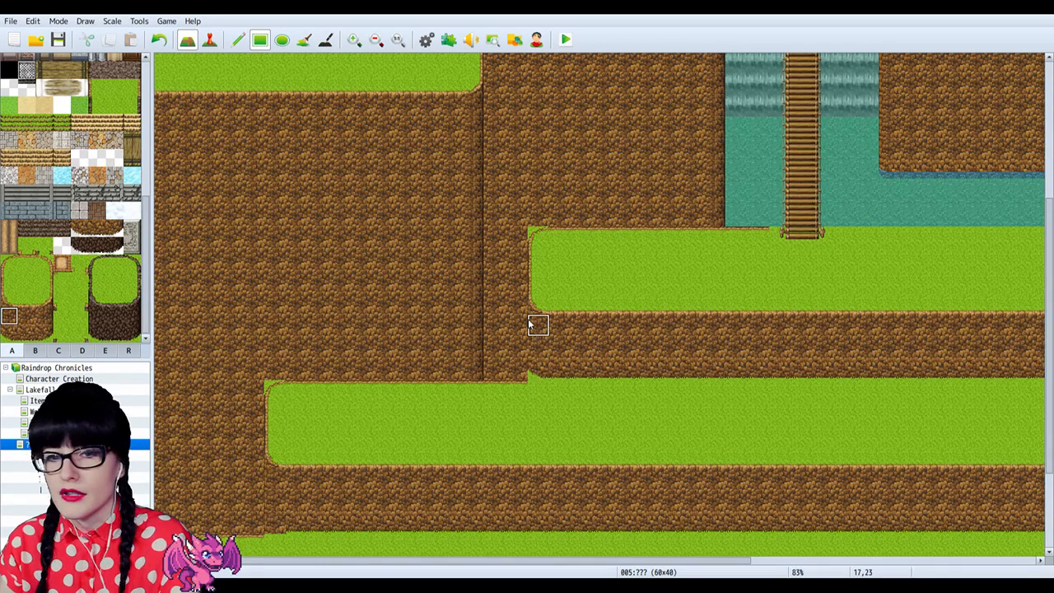
Step: Examine the left cliffs, ledges and stepped terraces together in a zoomed-out view of the map
scroll(428, 354, down, 4)
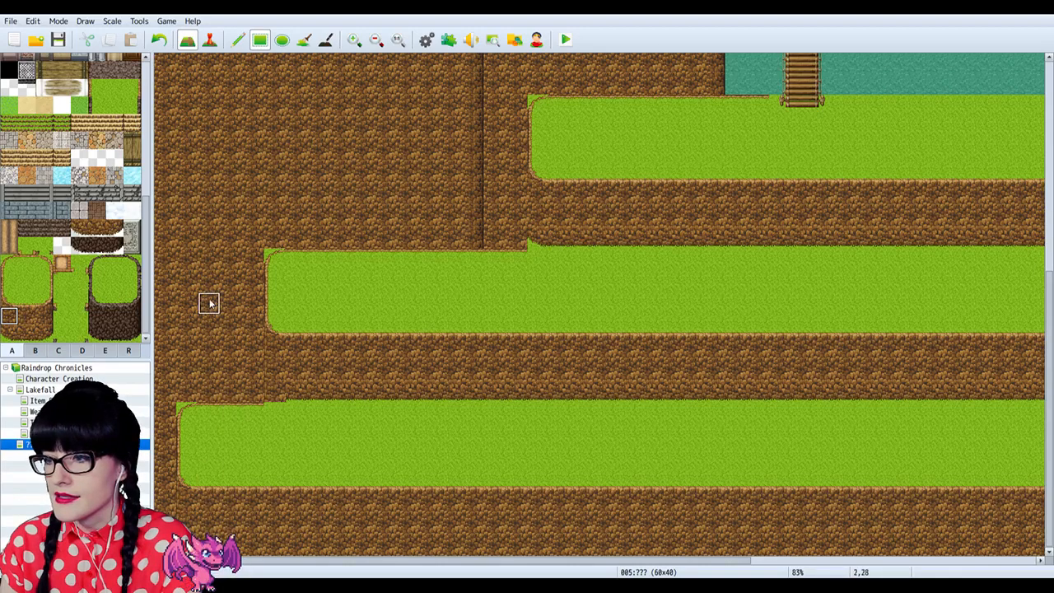
scroll(445, 346, up, 5)
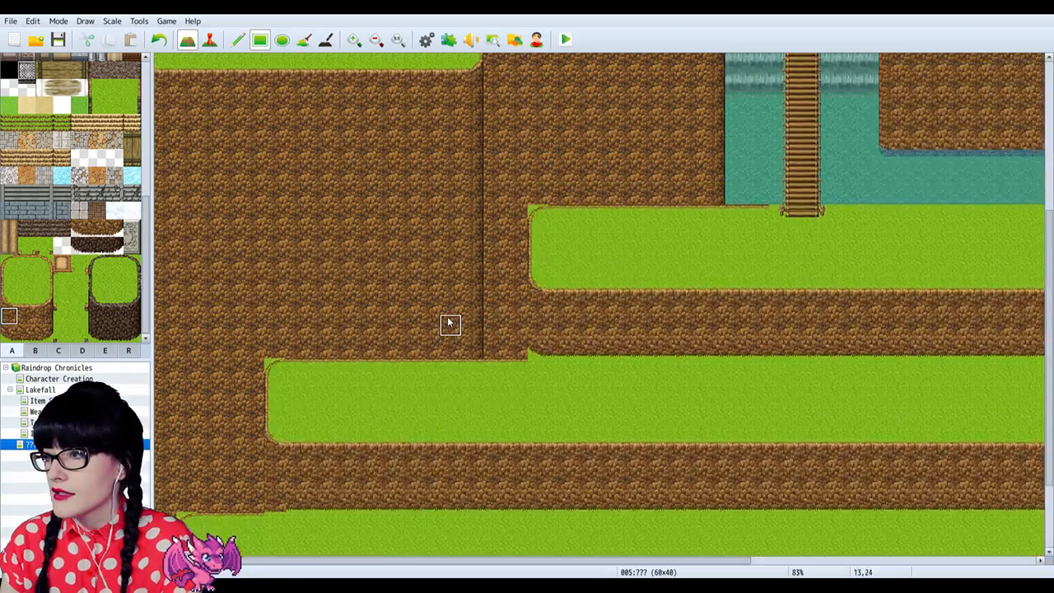
scroll(445, 352, up, 1)
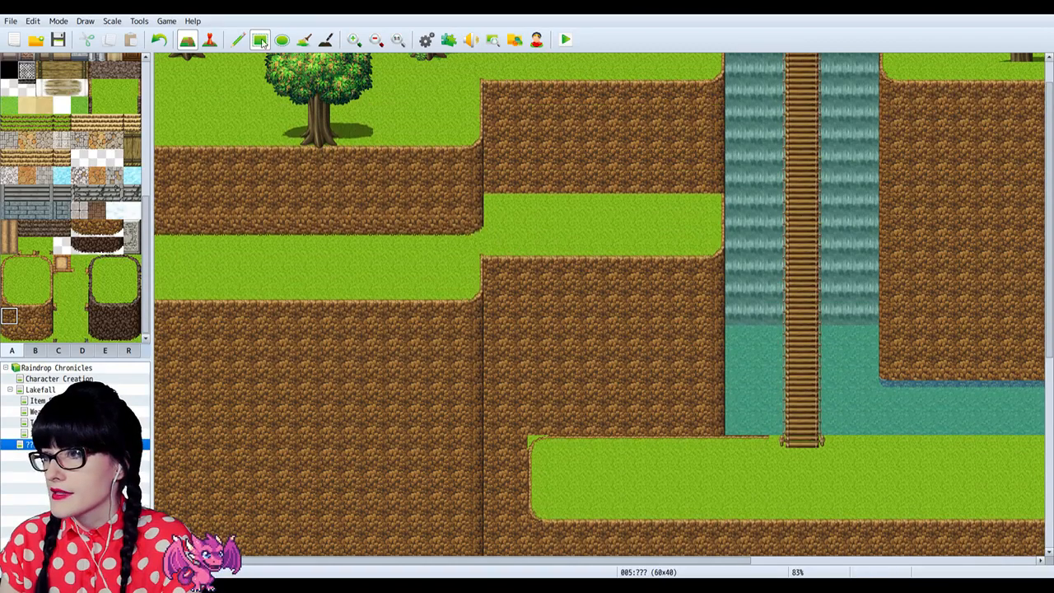
click(376, 40)
click(376, 40)
click(376, 40)
click(376, 41)
scroll(388, 357, down, 1)
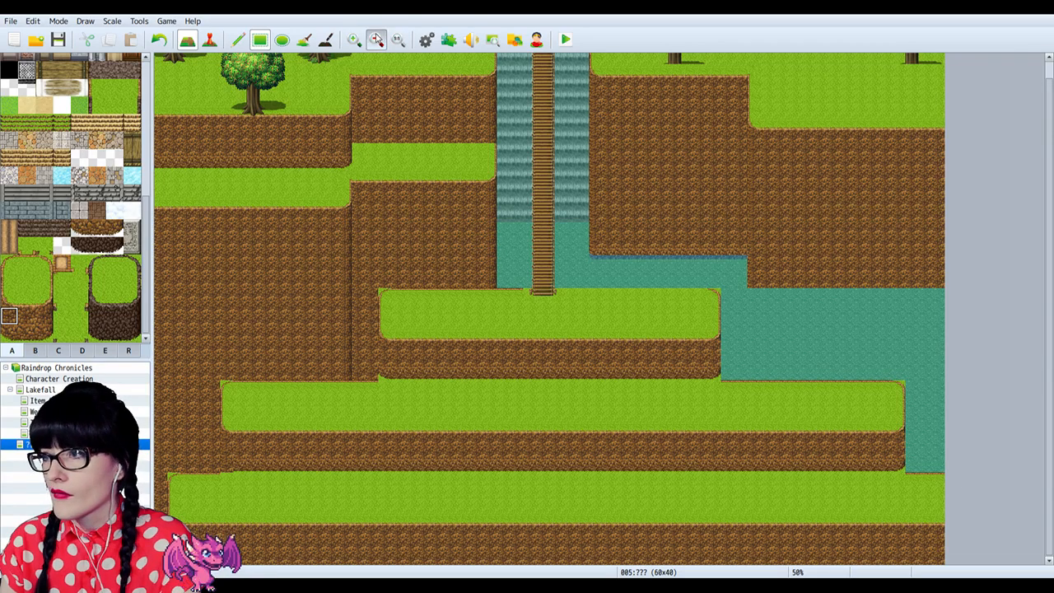
click(377, 40)
click(377, 40)
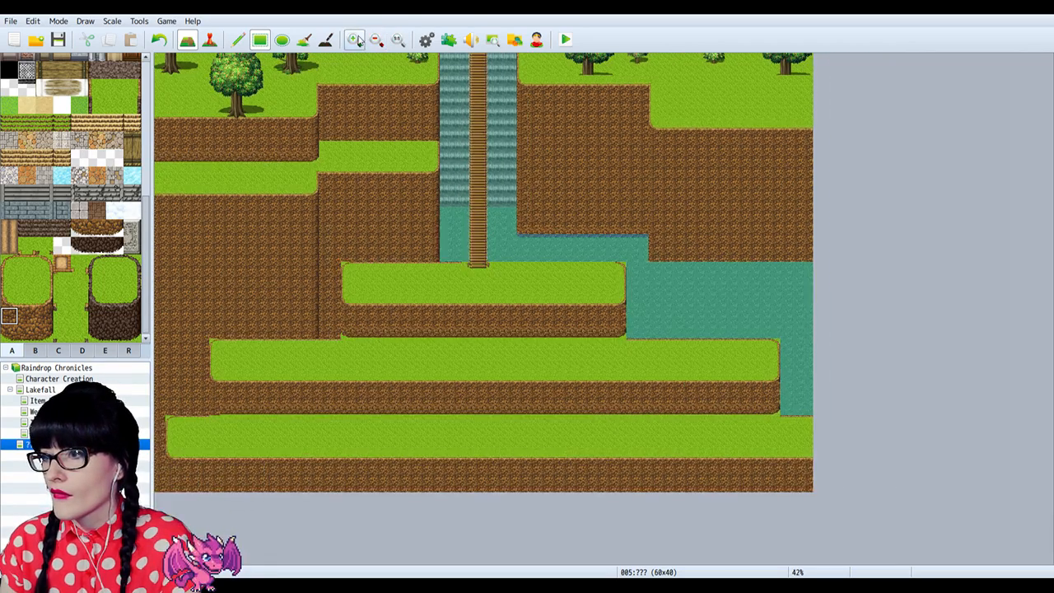
click(356, 41)
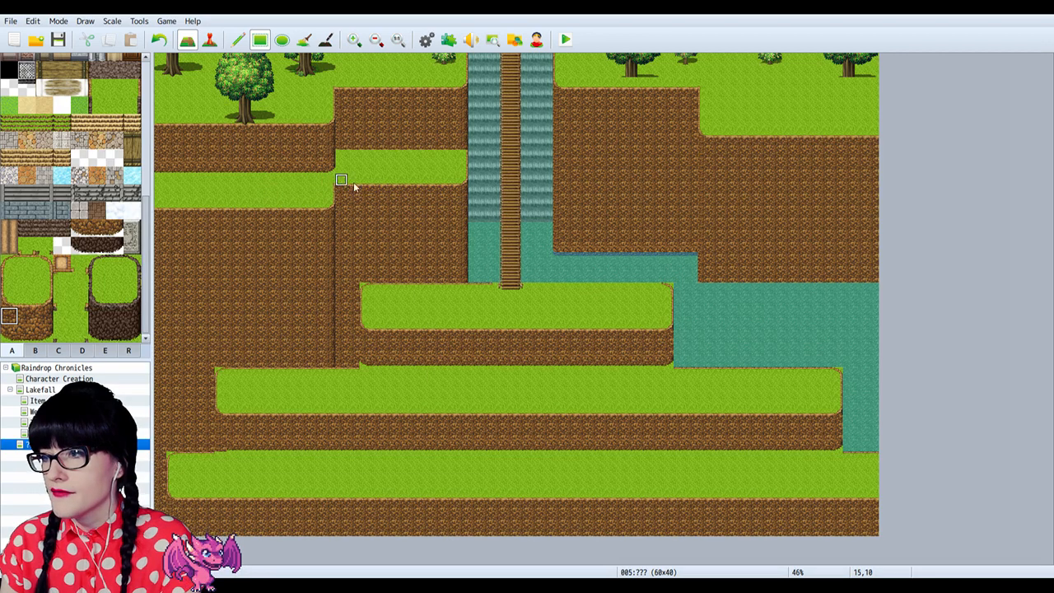
Step: Extend the grass of both lower ledges left of the waterfall one tile downward, using copied ledge tiles
mouse_move(462, 169)
mouse_down()
mouse_move(381, 204)
mouse_move(342, 193)
mouse_move(338, 208)
mouse_move(372, 190)
mouse_move(456, 180)
mouse_up()
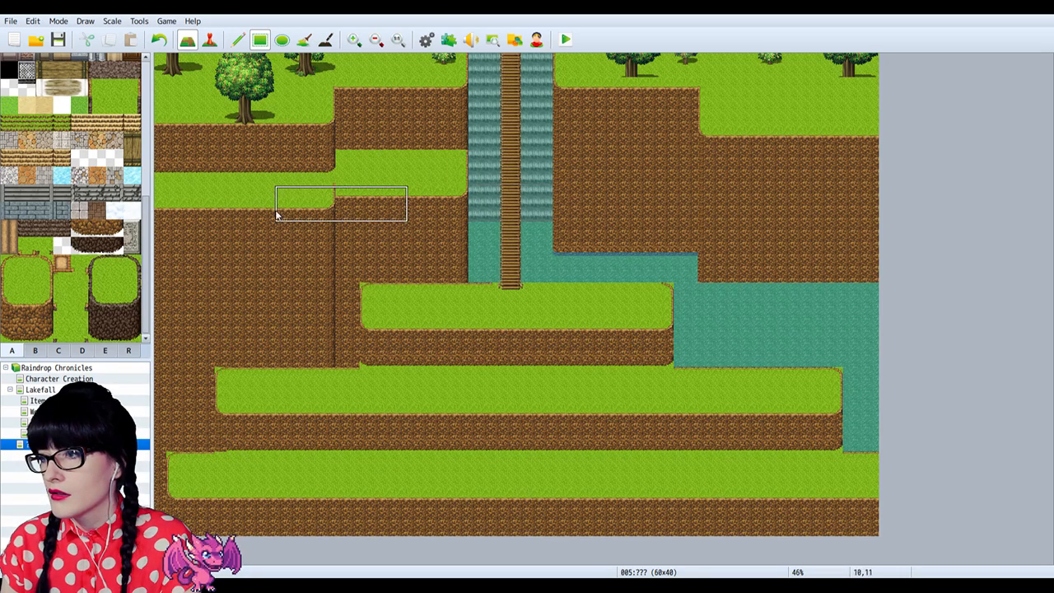
mouse_move(326, 230)
right_down()
mouse_move(205, 207)
mouse_move(155, 184)
right_up()
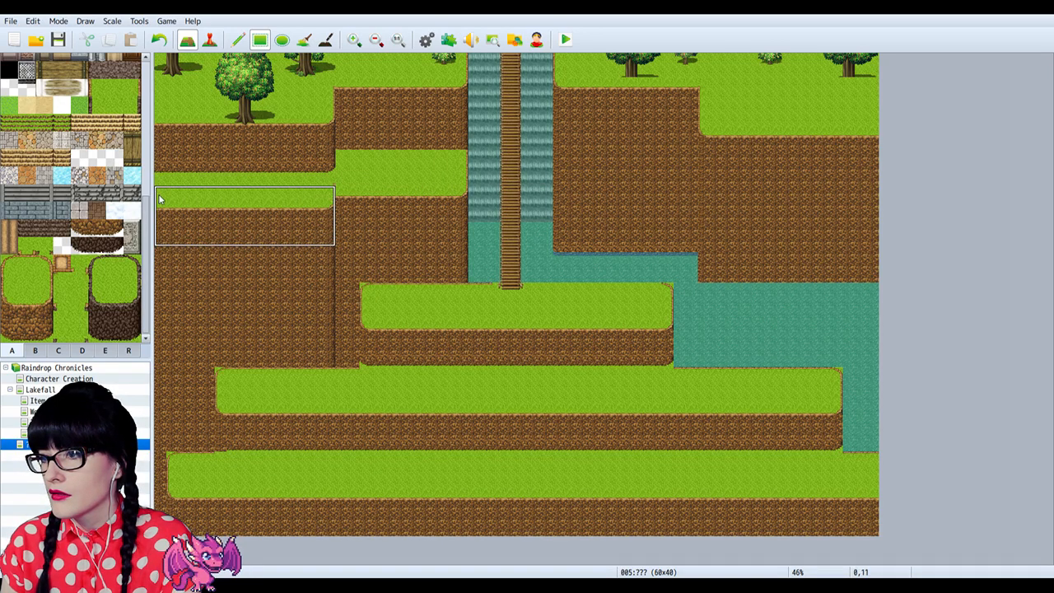
click(158, 193)
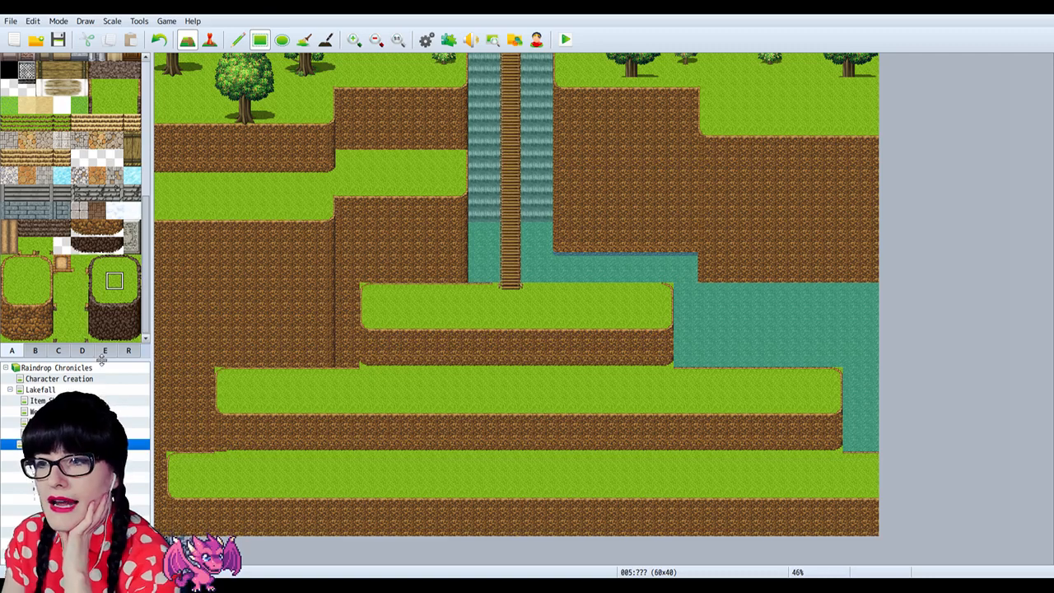
Step: Paint brown top-edge grass tiles along the top terrace's upper edge, covering the stretch at the bridge and water
click(45, 262)
scroll(57, 247, up, 3)
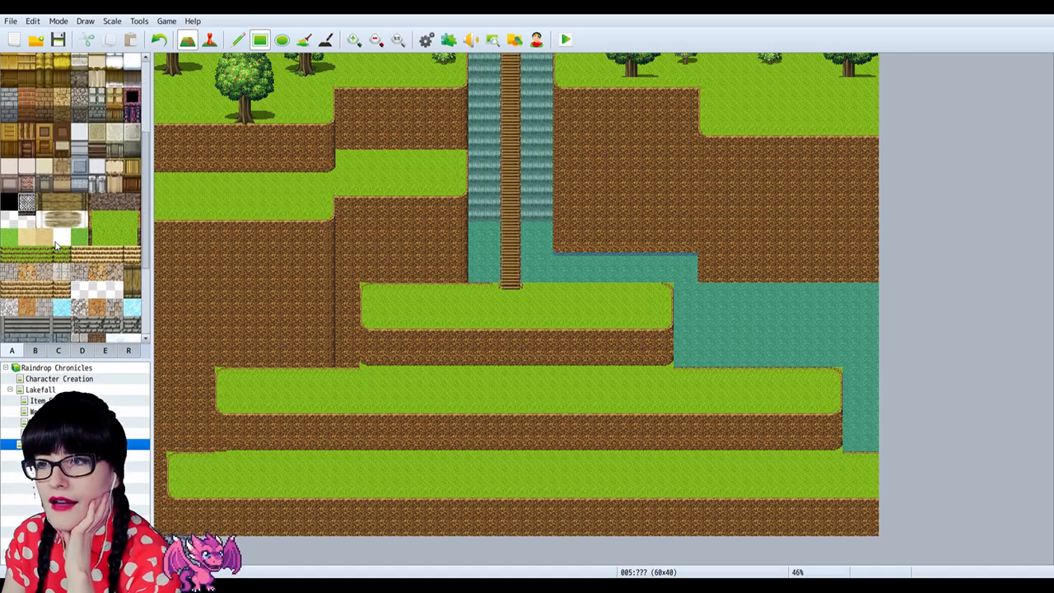
scroll(56, 247, down, 3)
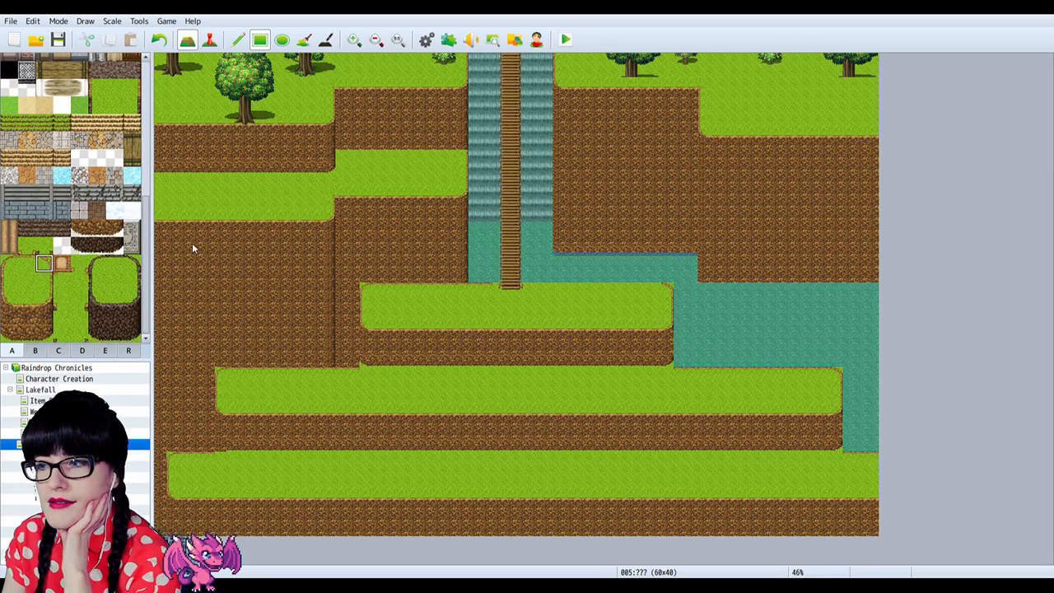
click(354, 41)
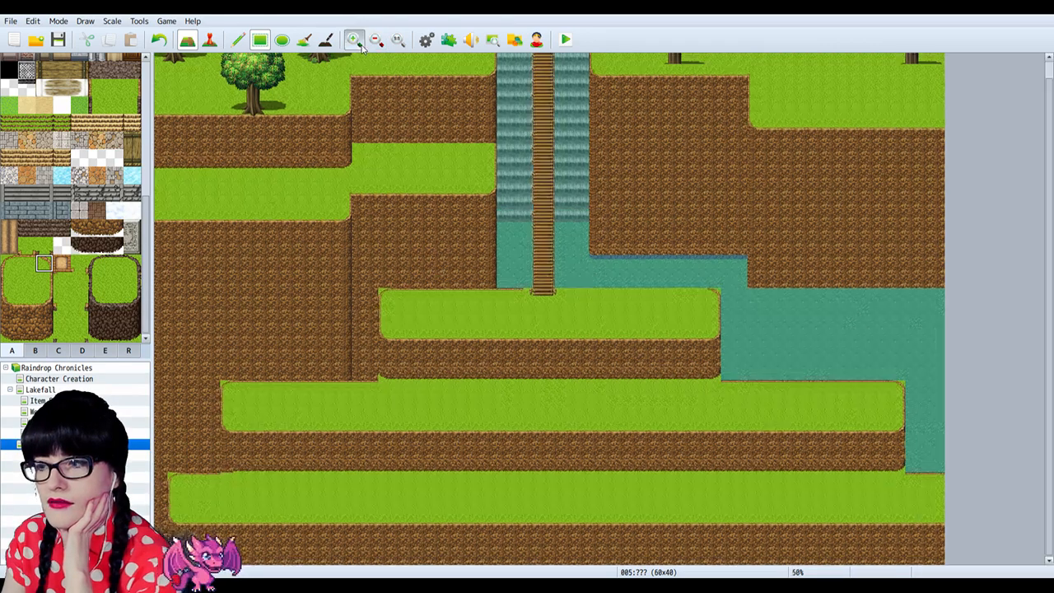
click(356, 42)
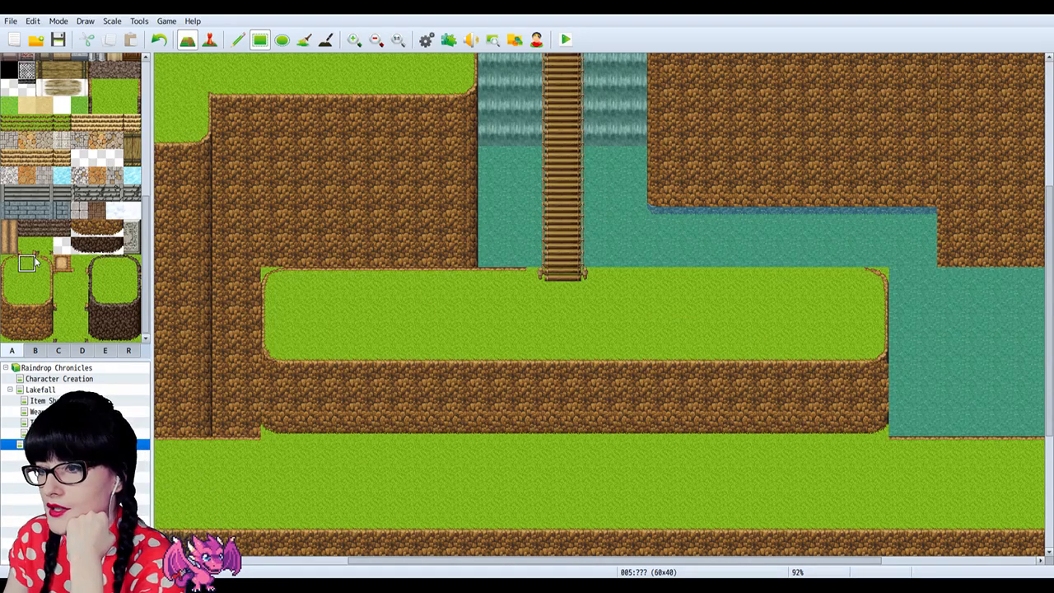
drag(606, 282, 858, 291)
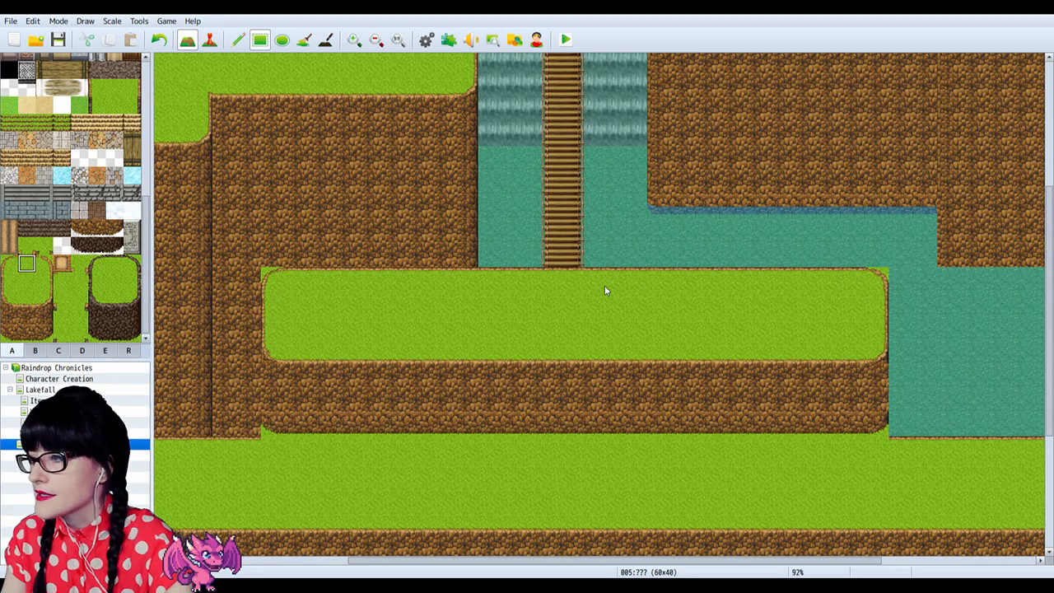
Step: Restore the wooden bridge's lower end where it meets the top terrace's upper edge
click(35, 351)
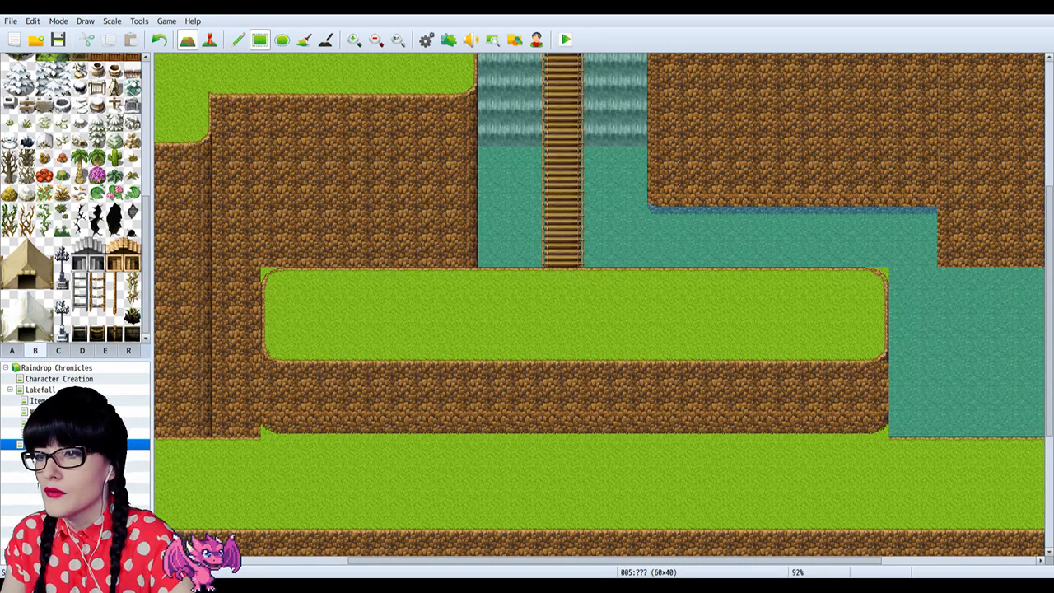
click(59, 351)
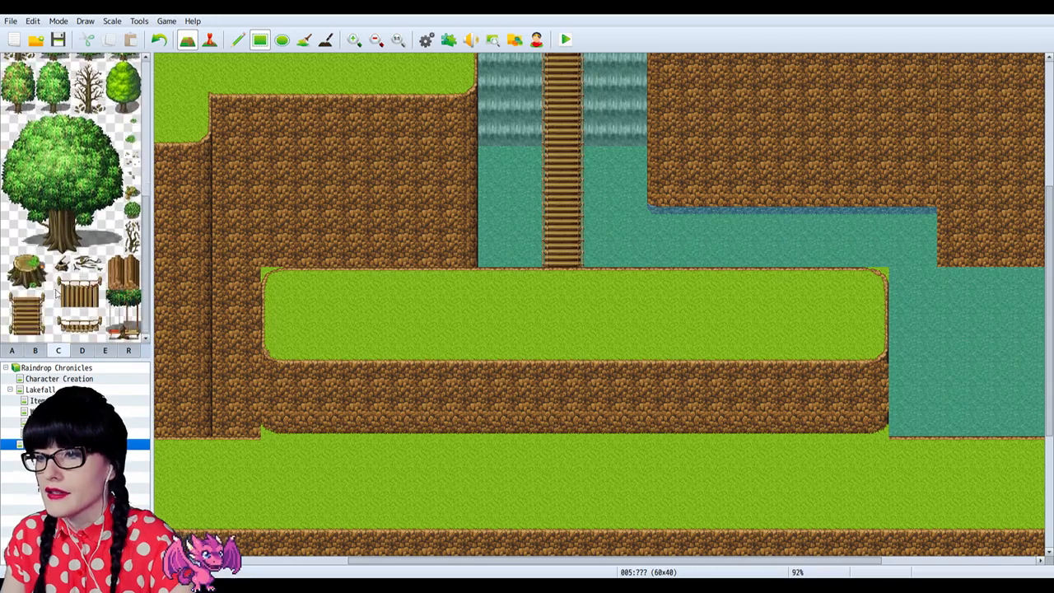
click(19, 333)
click(543, 277)
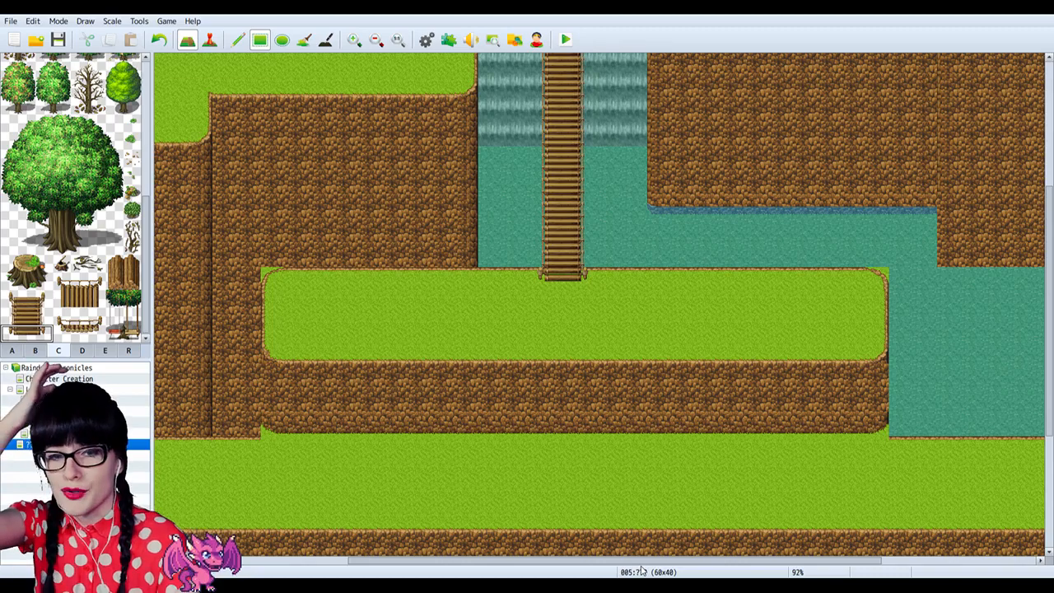
Step: Try to place a small bright-green tree over the lower-left corner of the top terrace's wall
drag(646, 571, 623, 574)
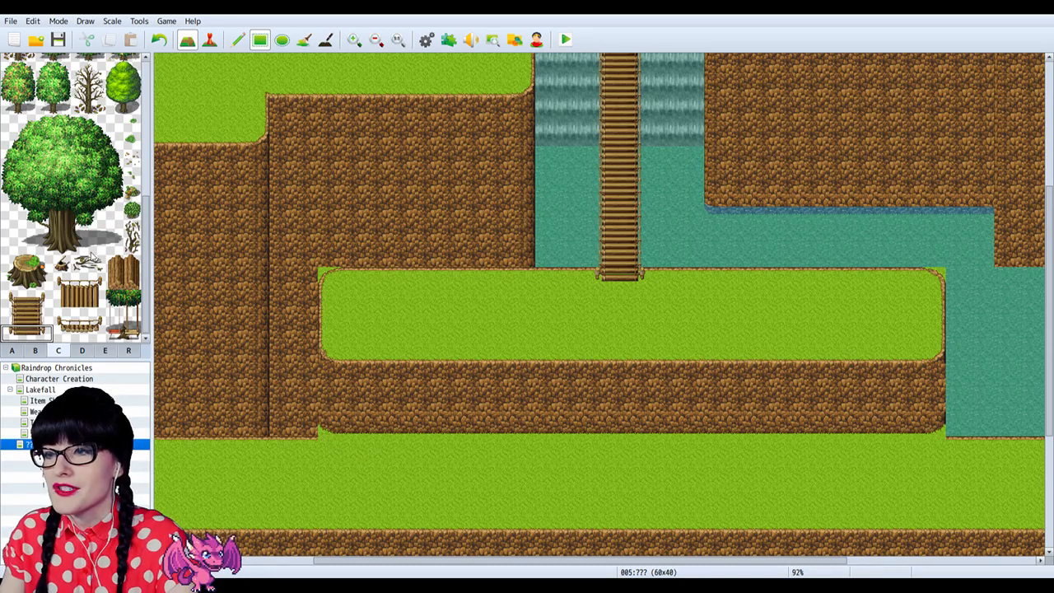
click(123, 86)
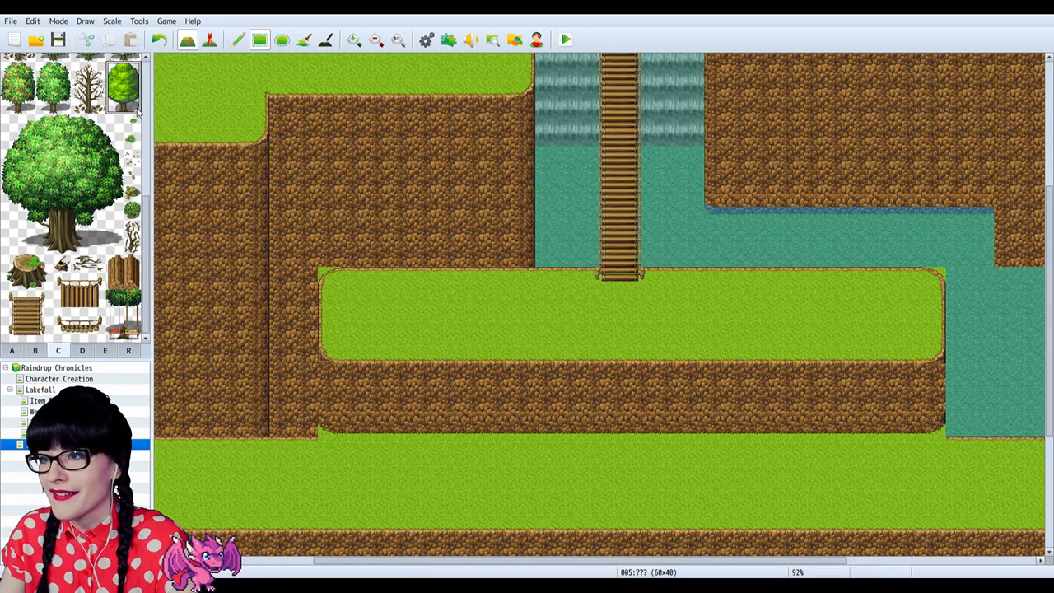
drag(303, 403, 356, 452)
key(ctrl+z)
drag(302, 395, 333, 446)
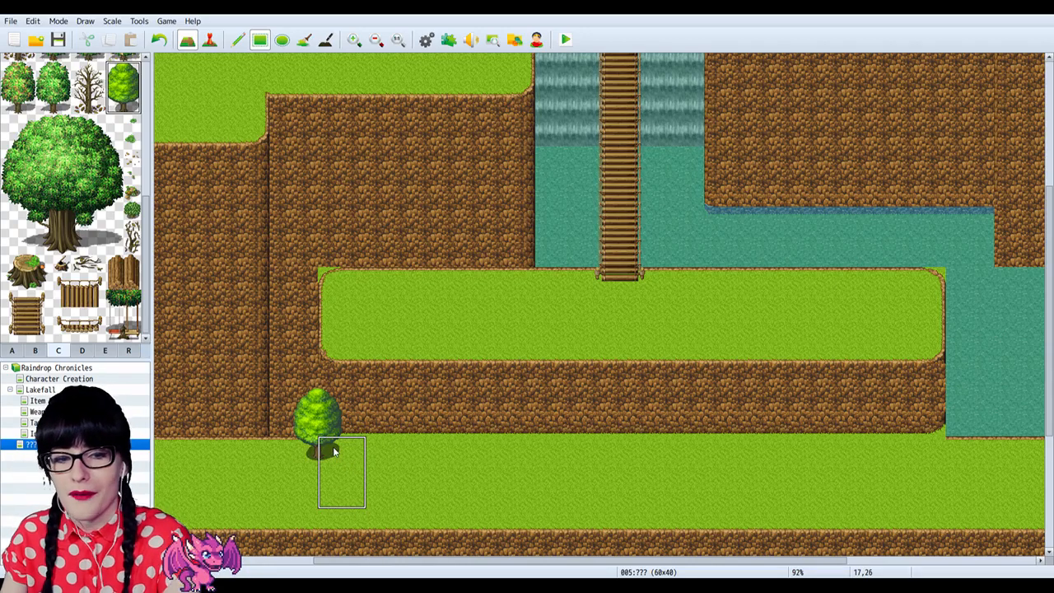
key(ctrl+z)
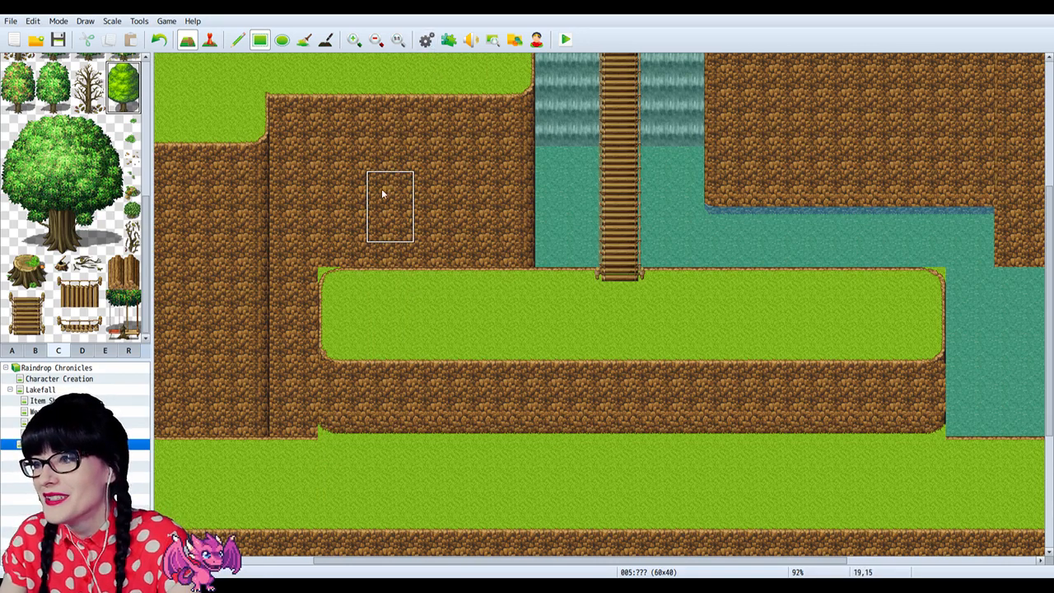
Step: Replace the misplaced plain grass with a four-tile-wide, brown-edged grass strip just above the top terrace's left end, using copied corner tiles
click(374, 39)
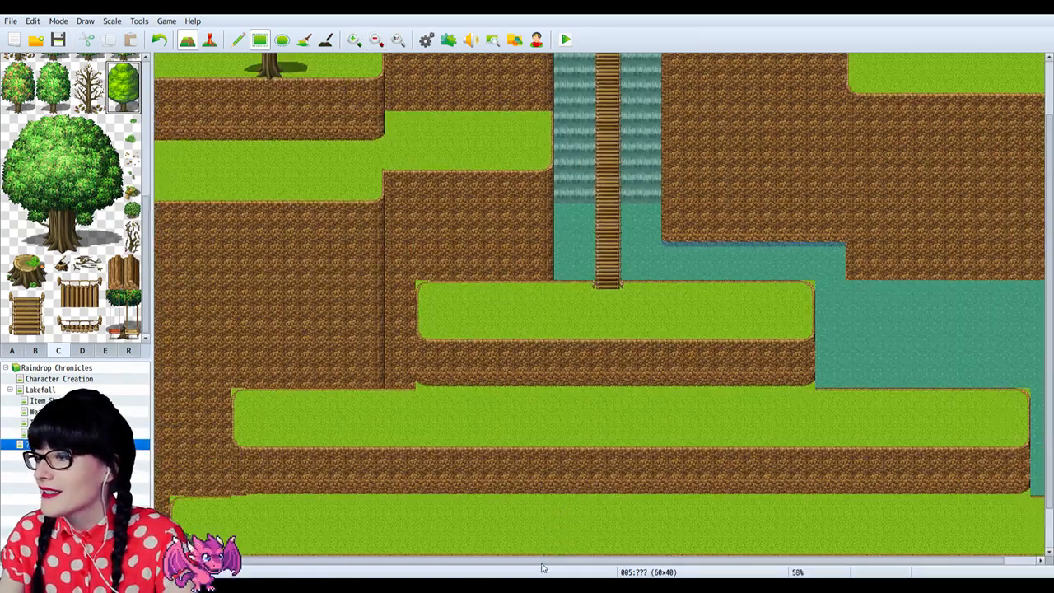
drag(542, 562, 563, 561)
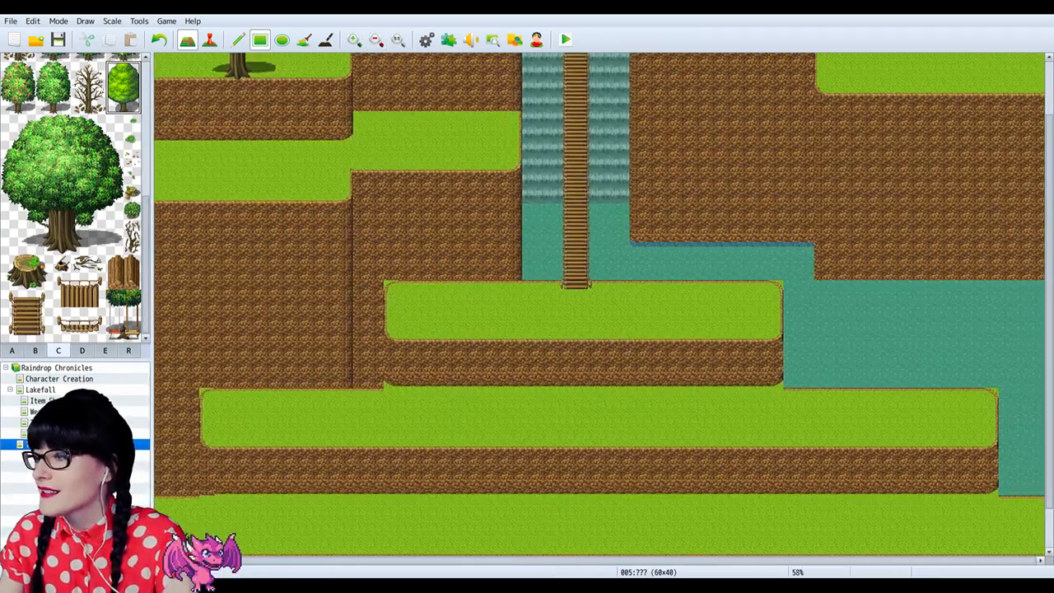
drag(651, 564, 619, 564)
scroll(446, 375, up, 2)
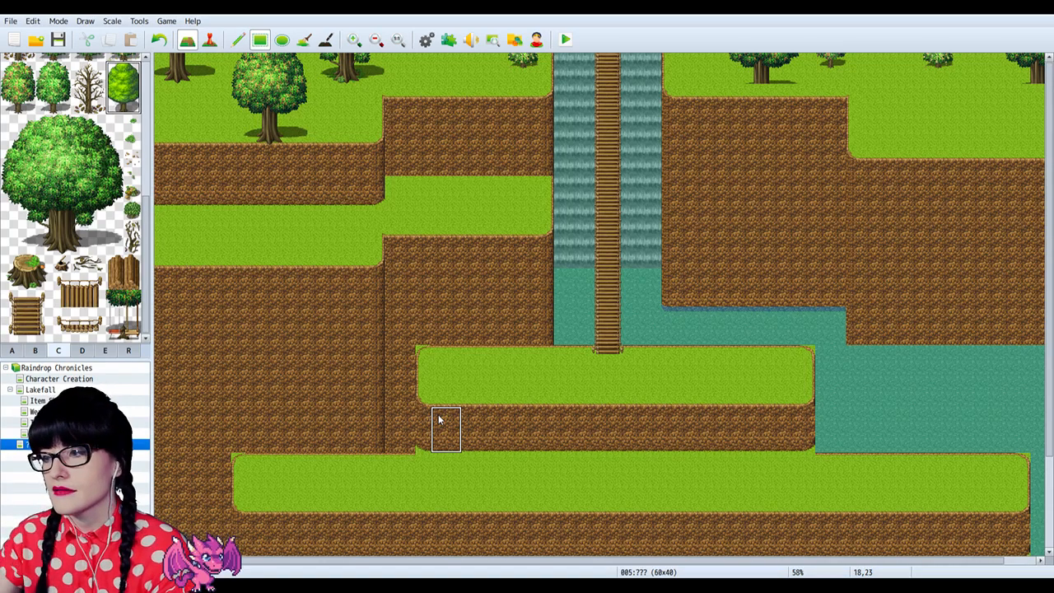
click(354, 39)
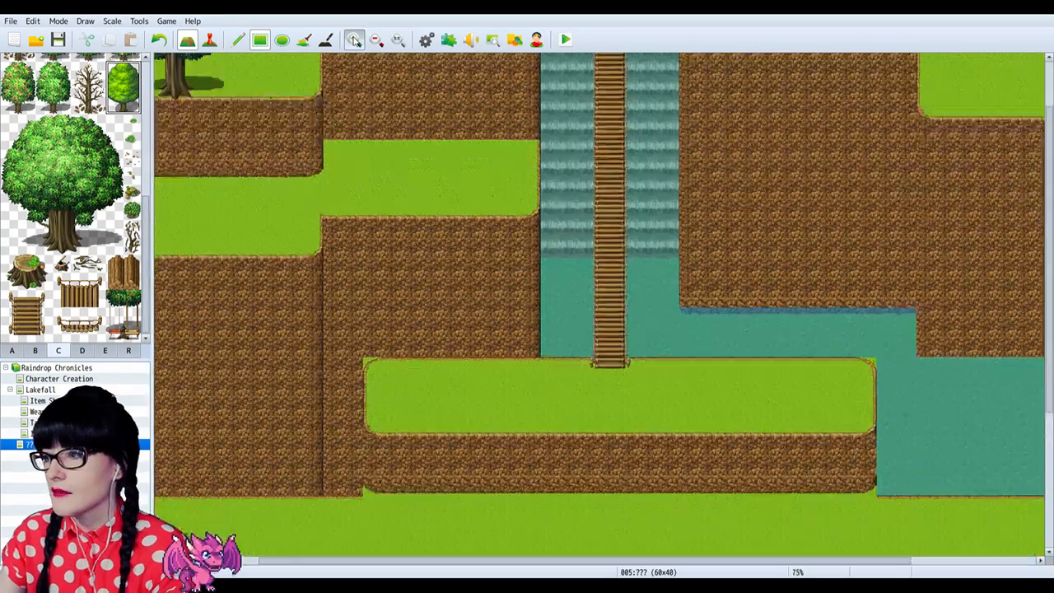
click(354, 39)
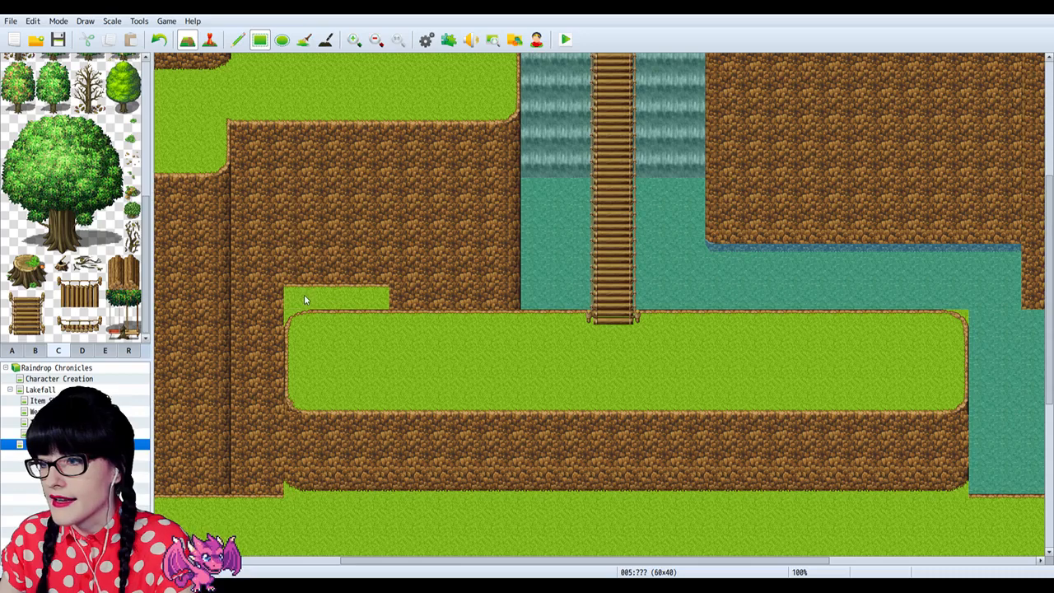
key(ctrl+z)
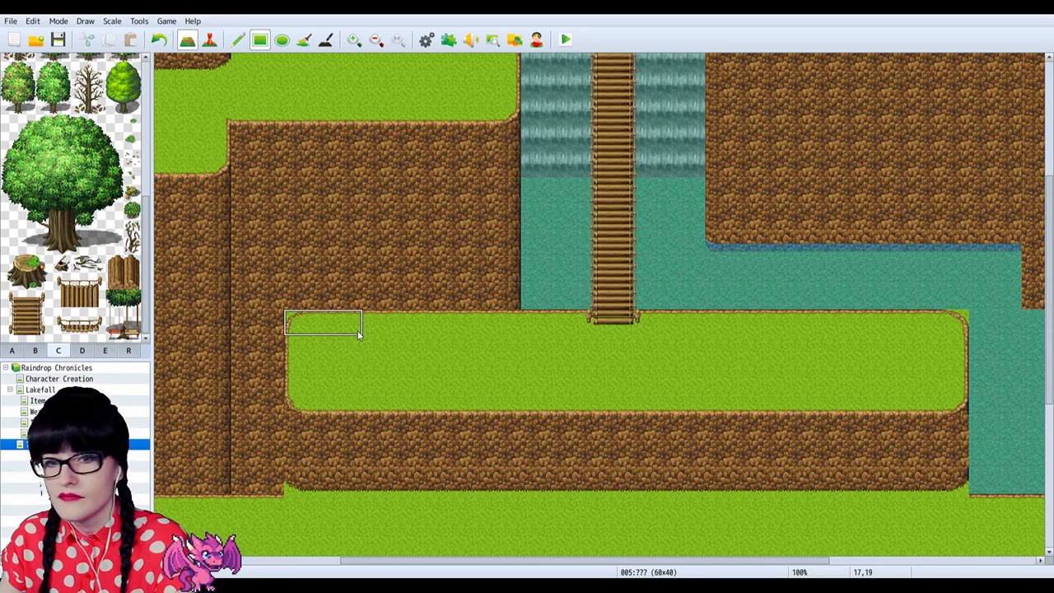
right_drag(358, 331, 368, 333)
shift+drag(396, 306, 330, 291)
Step: Cover the brown edge between the four-tile upper strip and the top terrace with plain grass so they join
scroll(64, 233, up, 5)
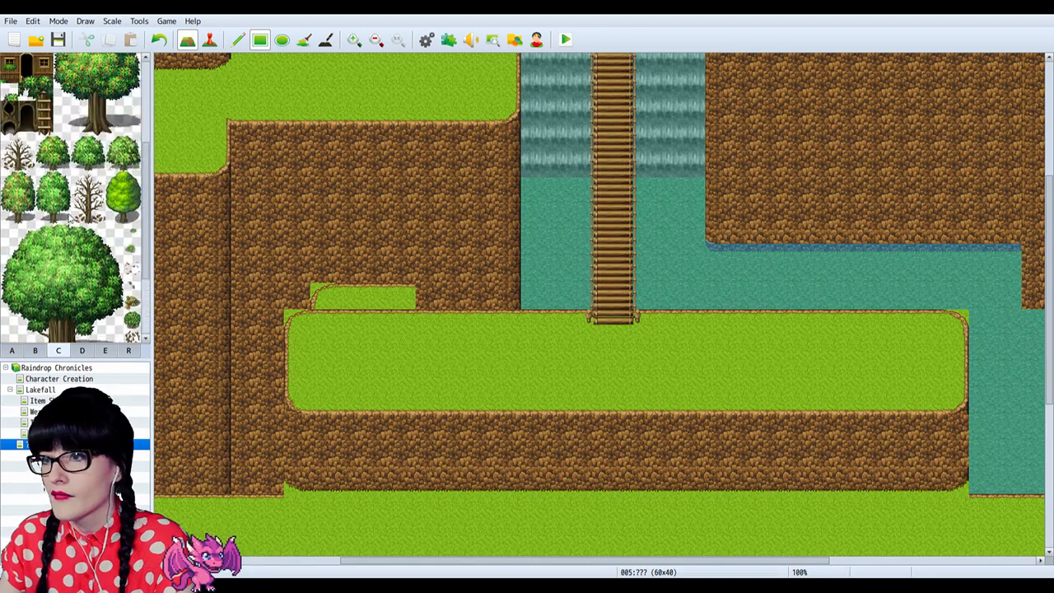
click(32, 353)
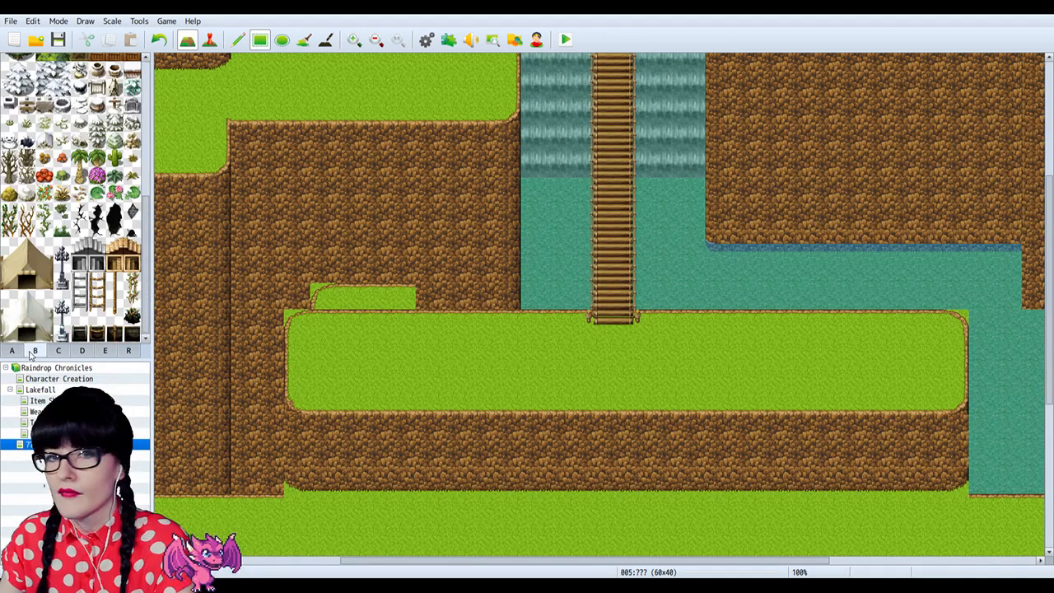
scroll(47, 284, up, 2)
click(11, 353)
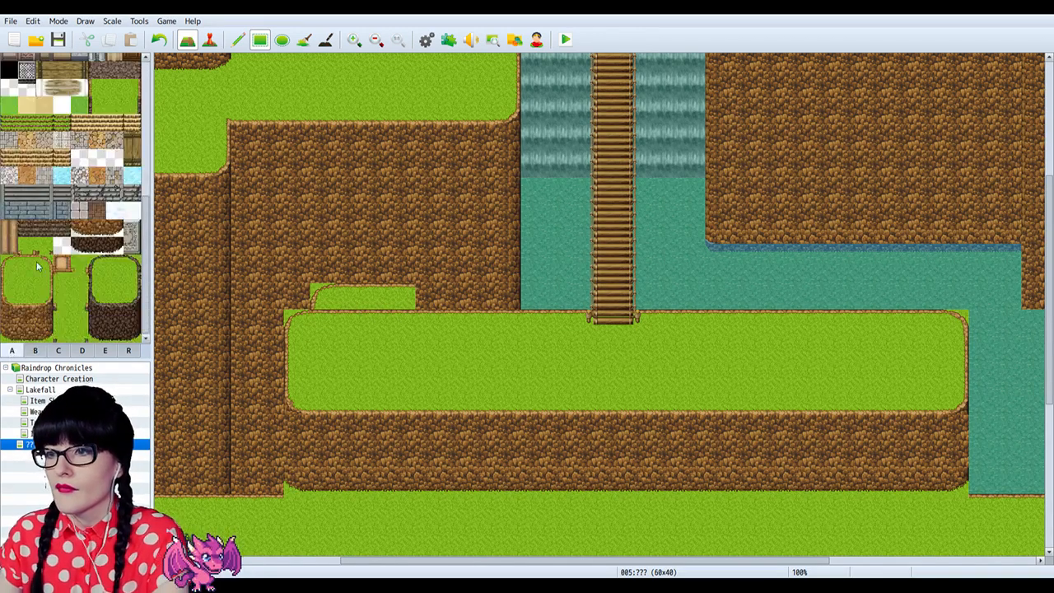
click(115, 281)
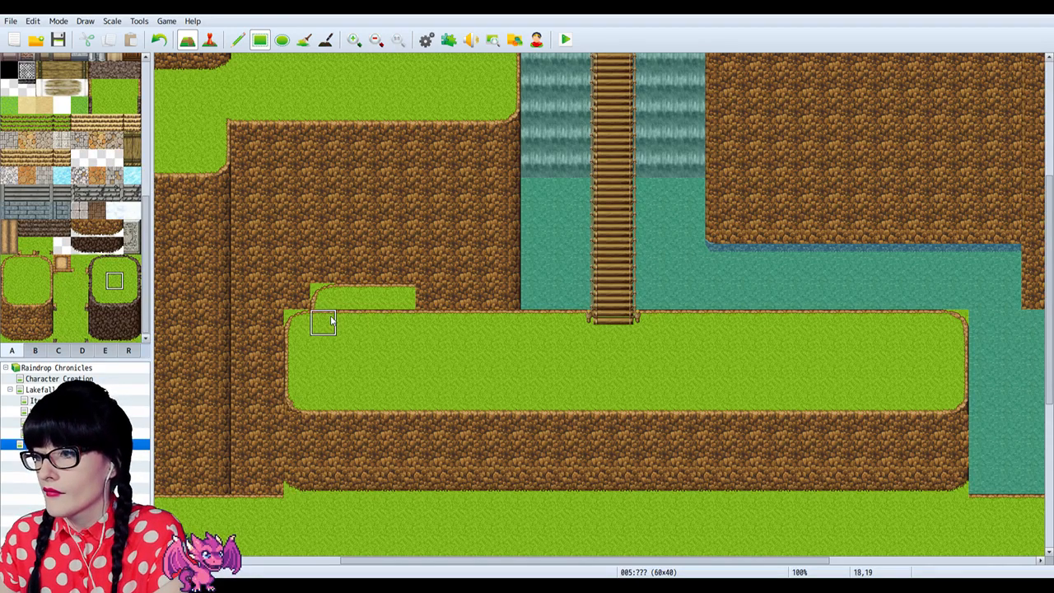
drag(330, 321, 402, 321)
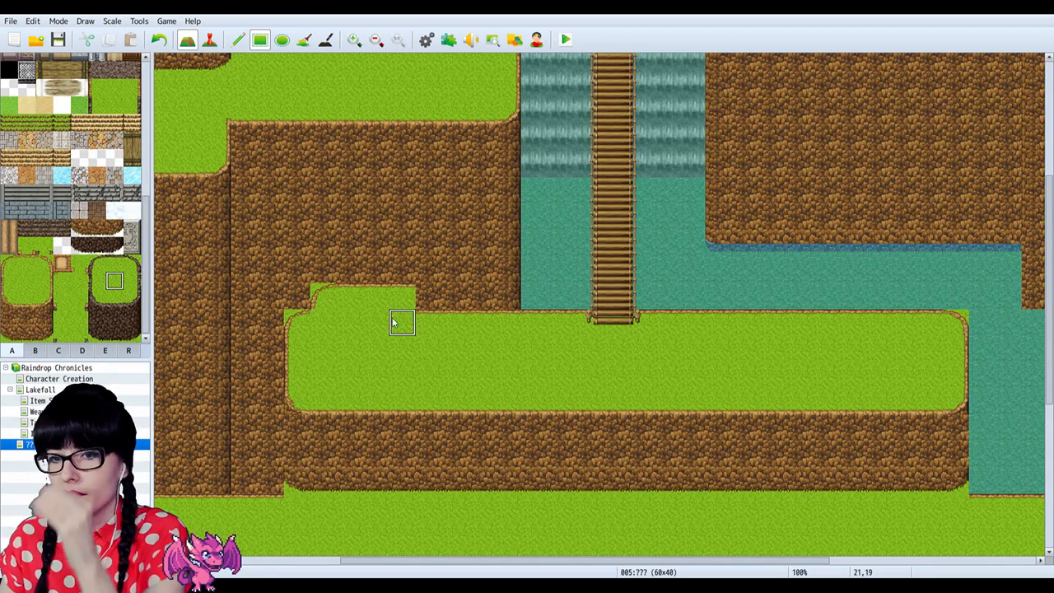
Step: Paint a six-tile-wide grass strip with rounded brown bottom corners just below the top terrace's lower edge, near its left end
click(9, 298)
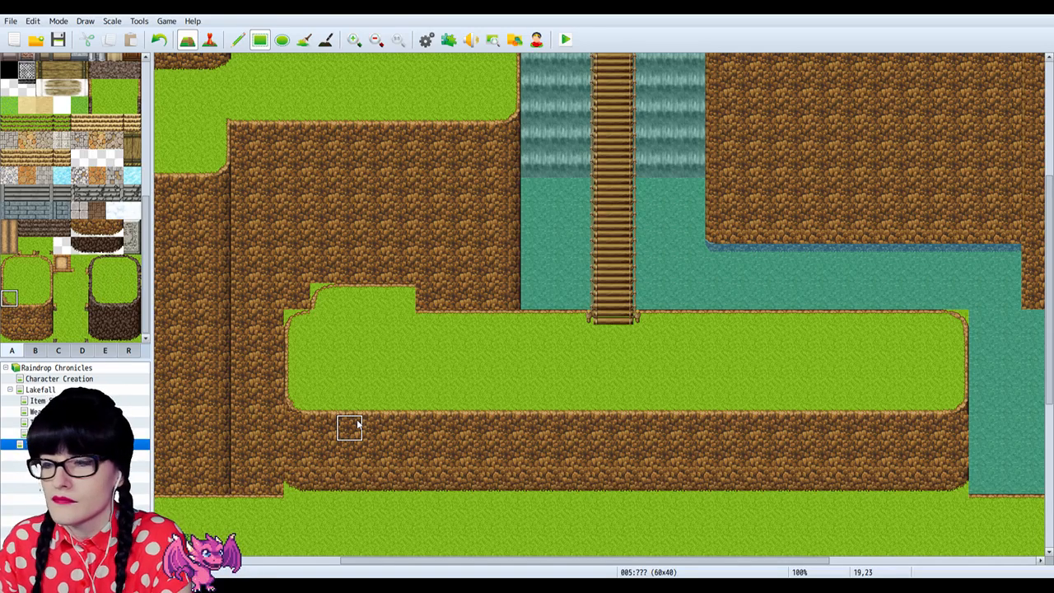
click(357, 424)
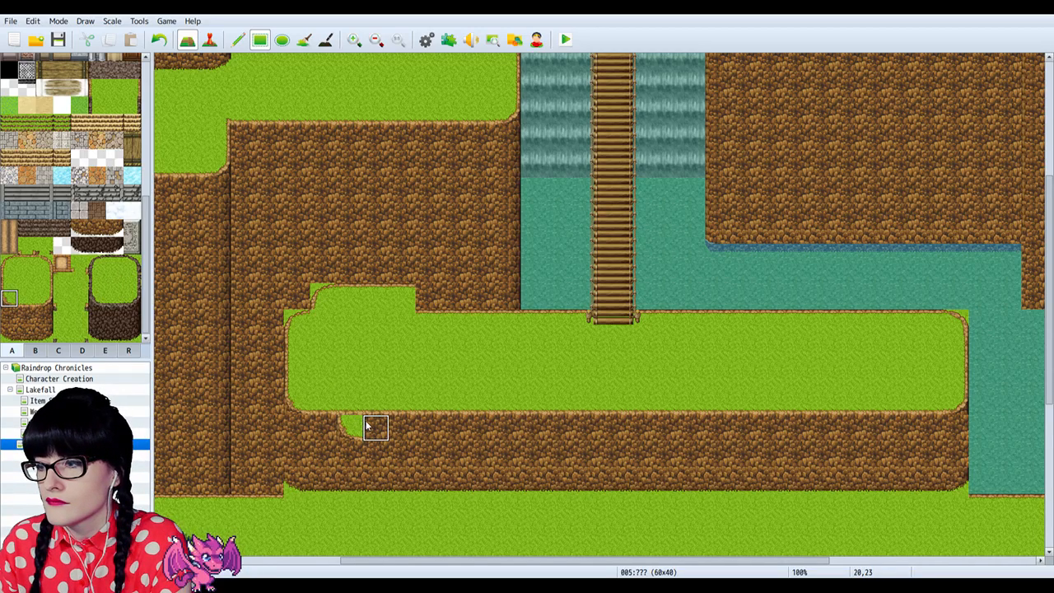
click(27, 297)
drag(367, 425, 423, 436)
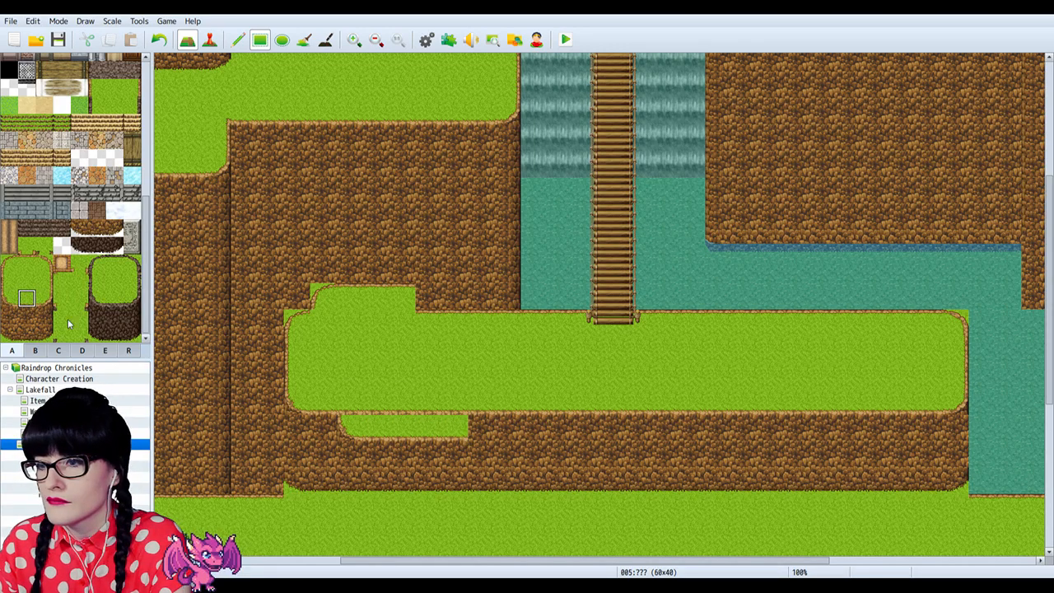
click(44, 297)
click(481, 427)
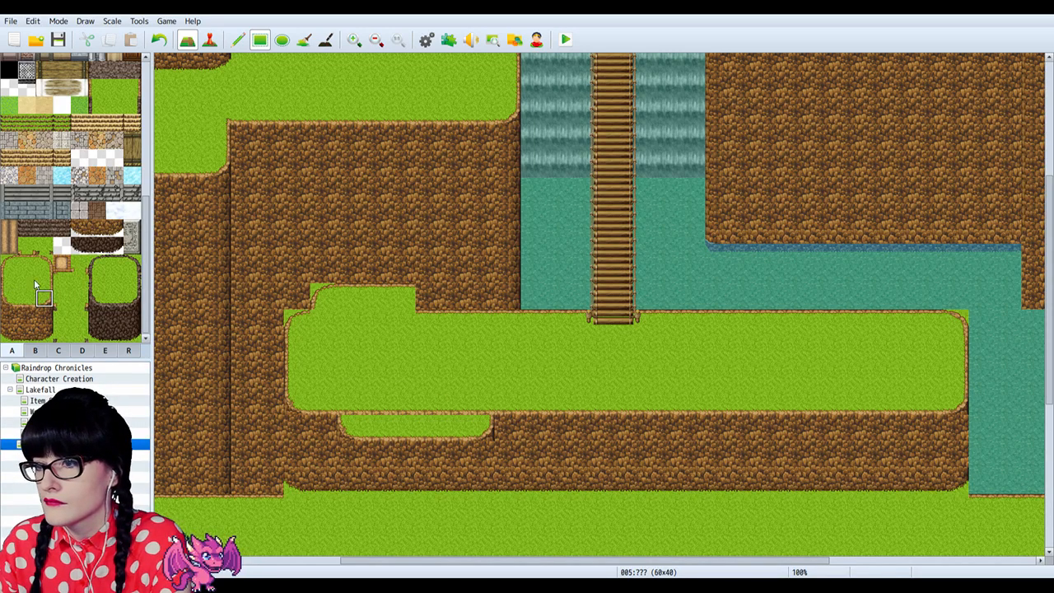
Step: Join the lower strip to the terrace with plain grass and close the upper strip's right end with a brown-edged corner tile
click(114, 281)
drag(344, 395, 469, 405)
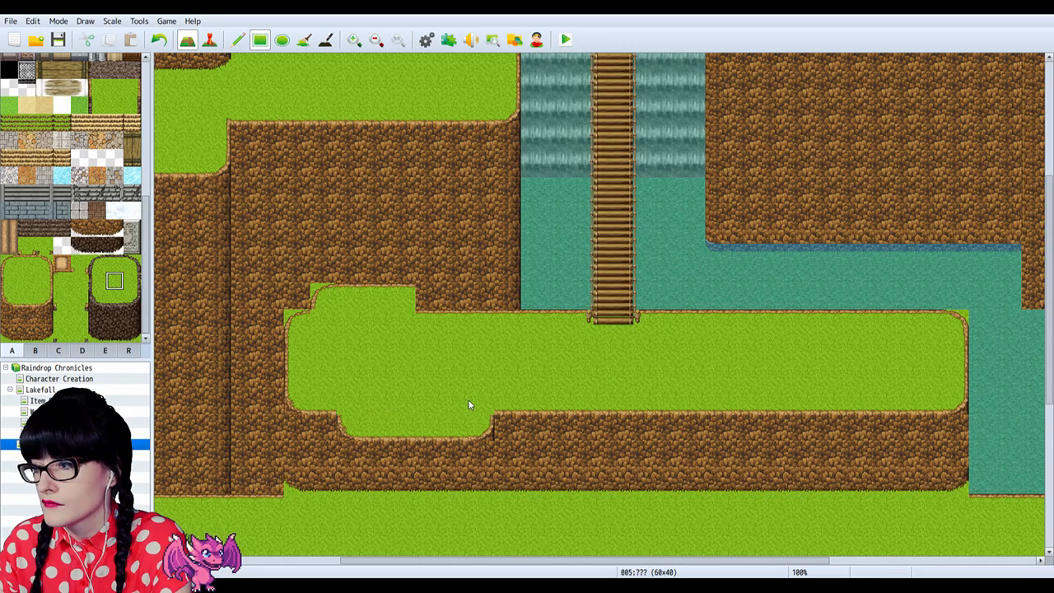
click(44, 263)
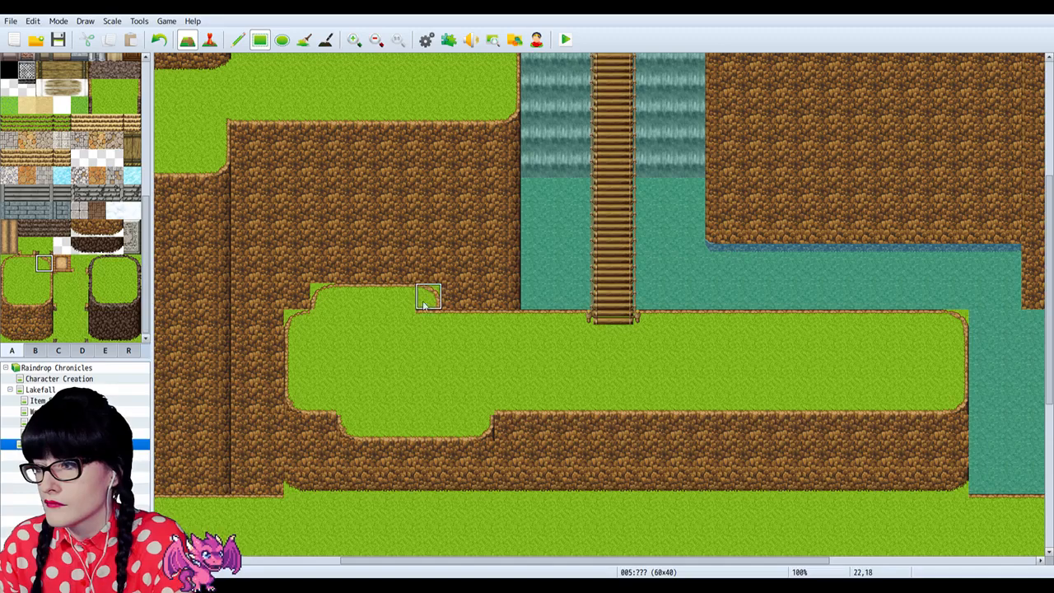
click(26, 281)
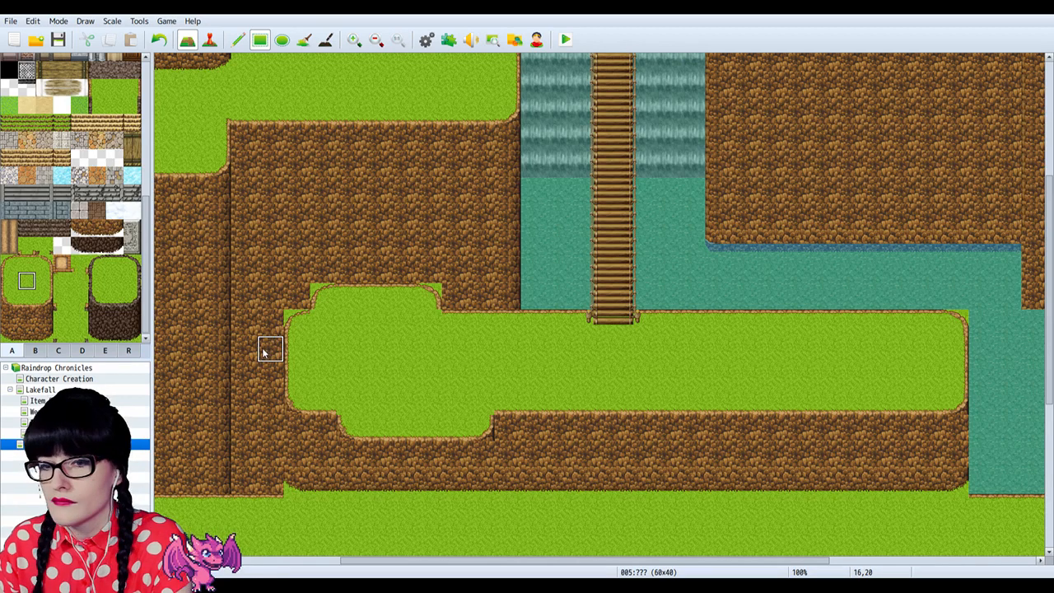
Step: Extend the cliff wall under the lower bulge one tile further down, with a shaded right side and a rounded bottom-right corner
click(43, 316)
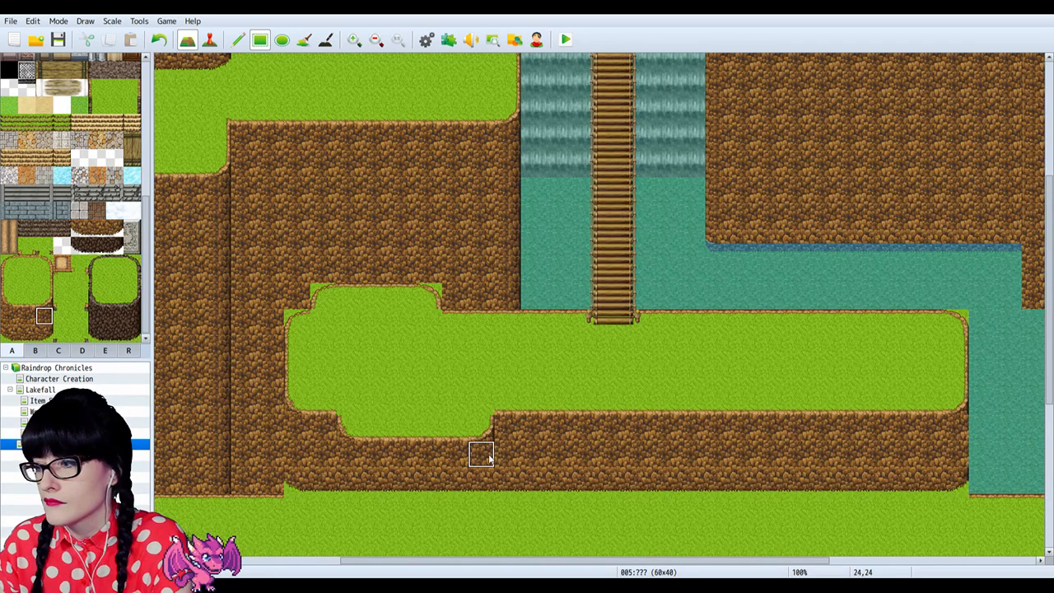
scroll(322, 371, down, 1)
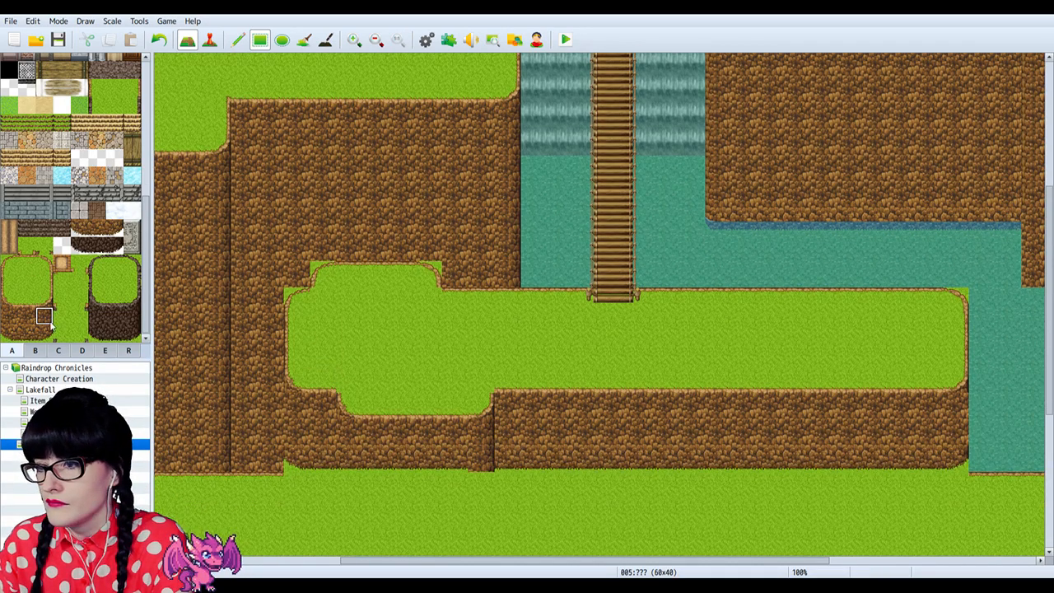
click(27, 332)
drag(377, 484, 465, 482)
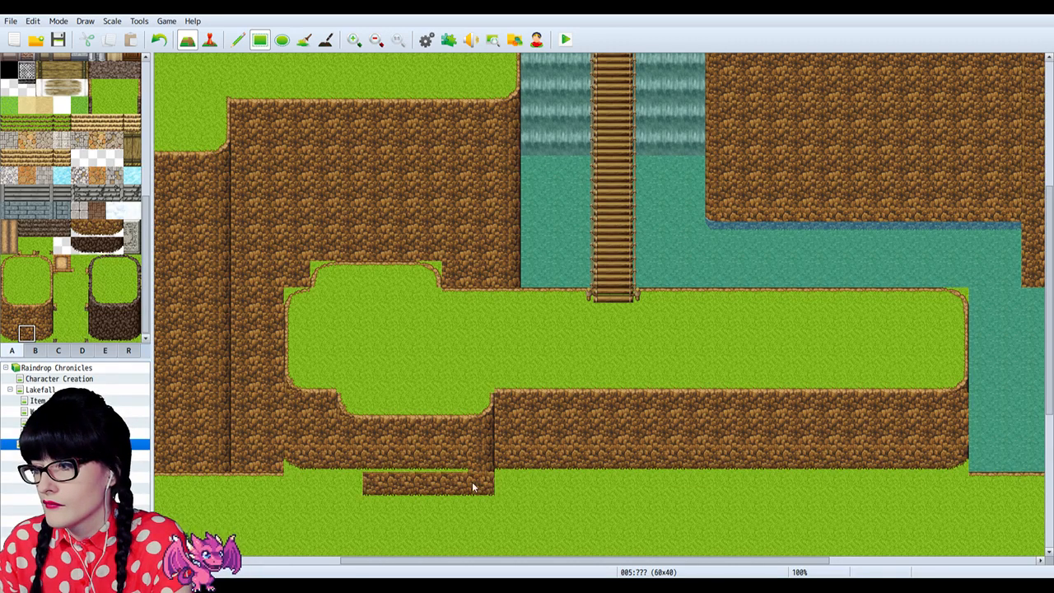
click(27, 318)
drag(372, 455, 449, 466)
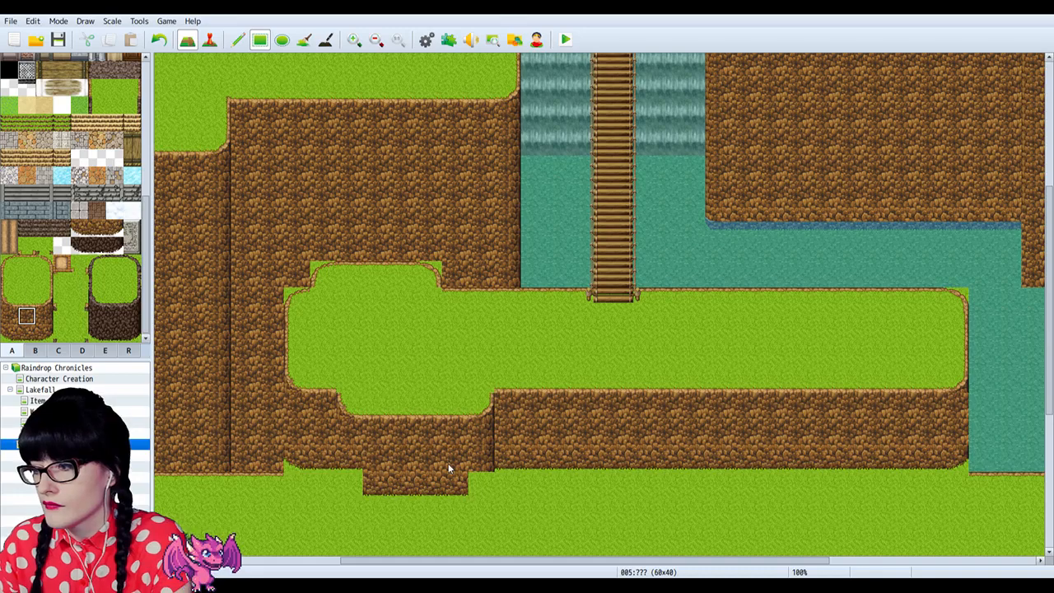
click(44, 333)
click(485, 482)
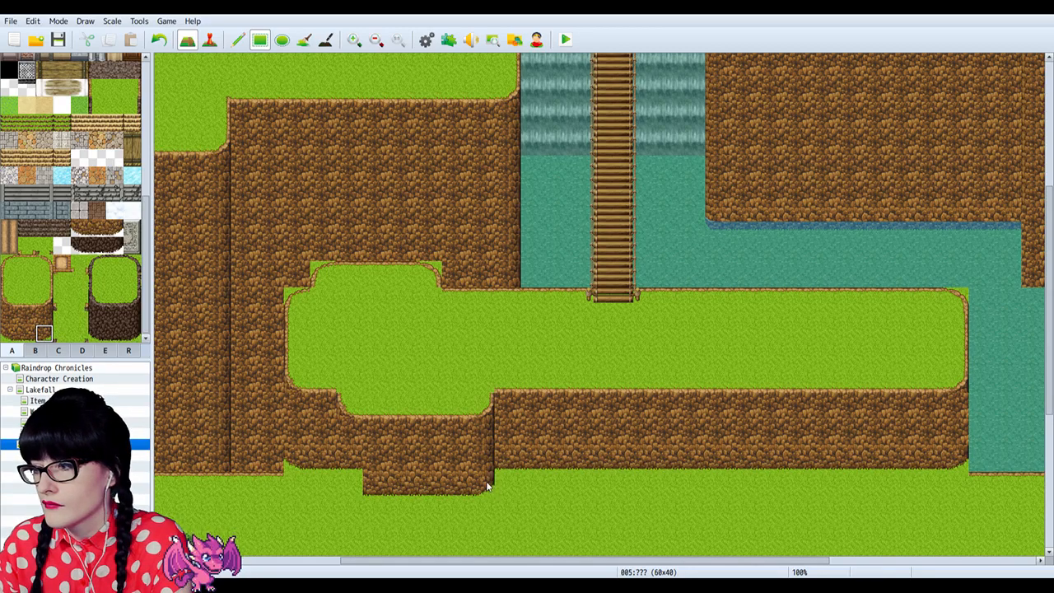
Step: Finish the left side of the bulge's wall with a rounded bottom-left corner and a left wall tile above it
click(9, 333)
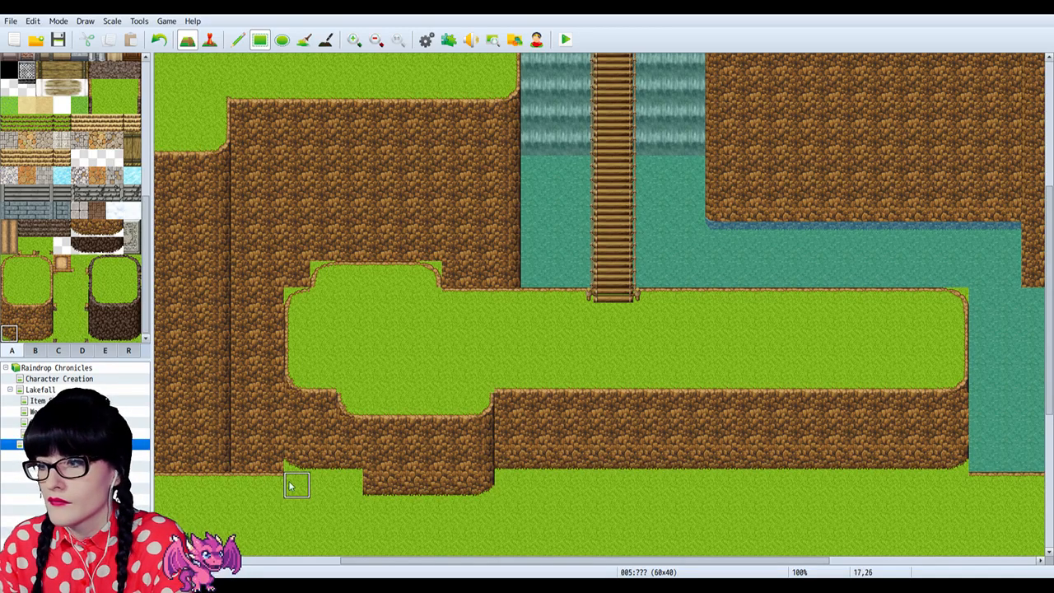
click(350, 482)
key(ctrl+z)
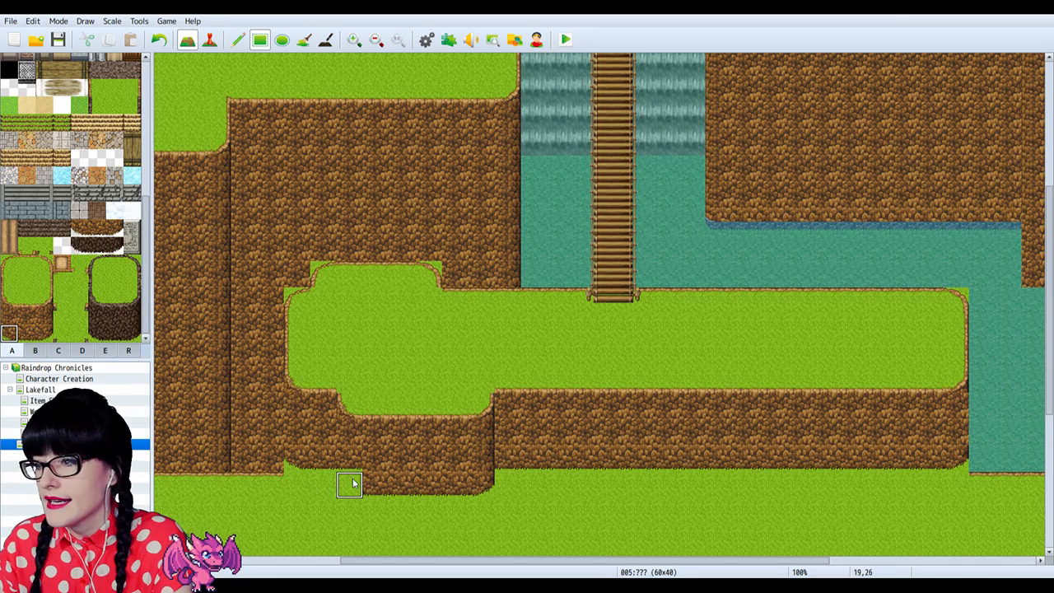
click(353, 483)
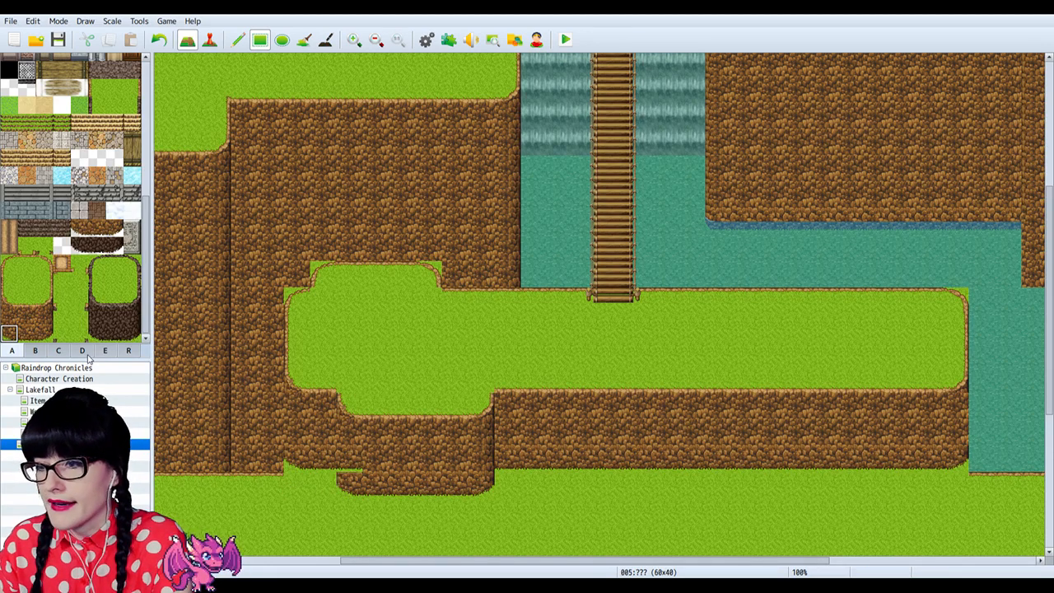
click(28, 323)
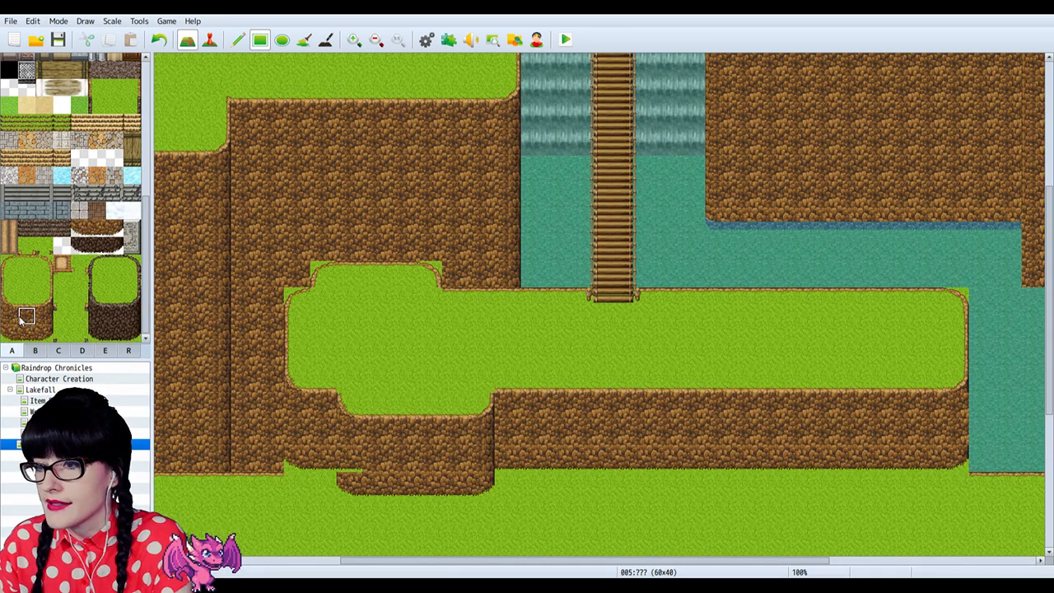
click(15, 321)
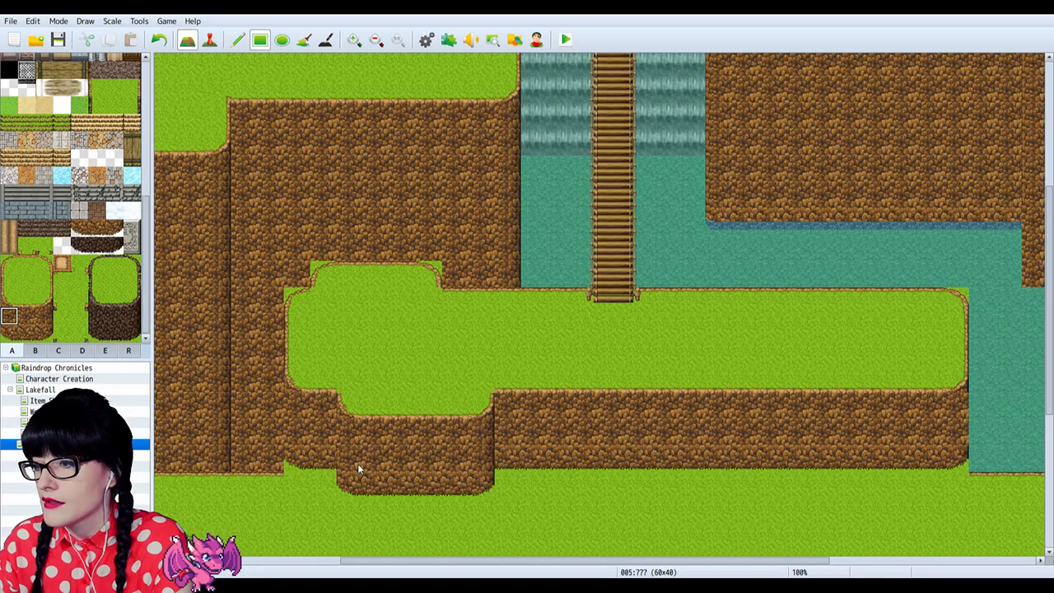
Step: Paint a nine-tile-wide row of plain brown cliff wall into the top terrace's lower edge, right of the bridge
scroll(416, 350, down, 1)
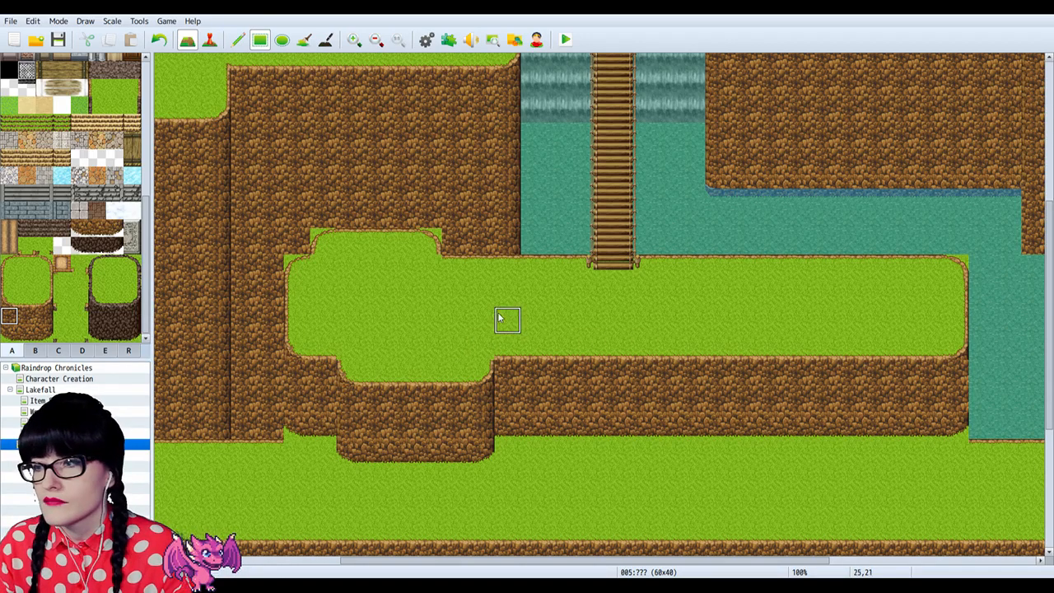
click(29, 315)
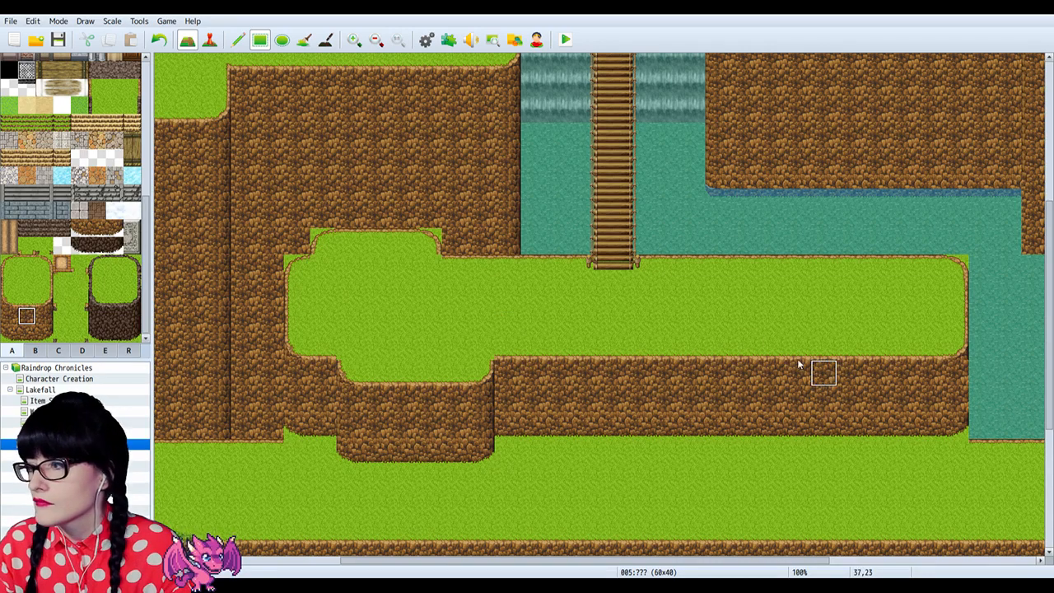
drag(667, 346, 871, 352)
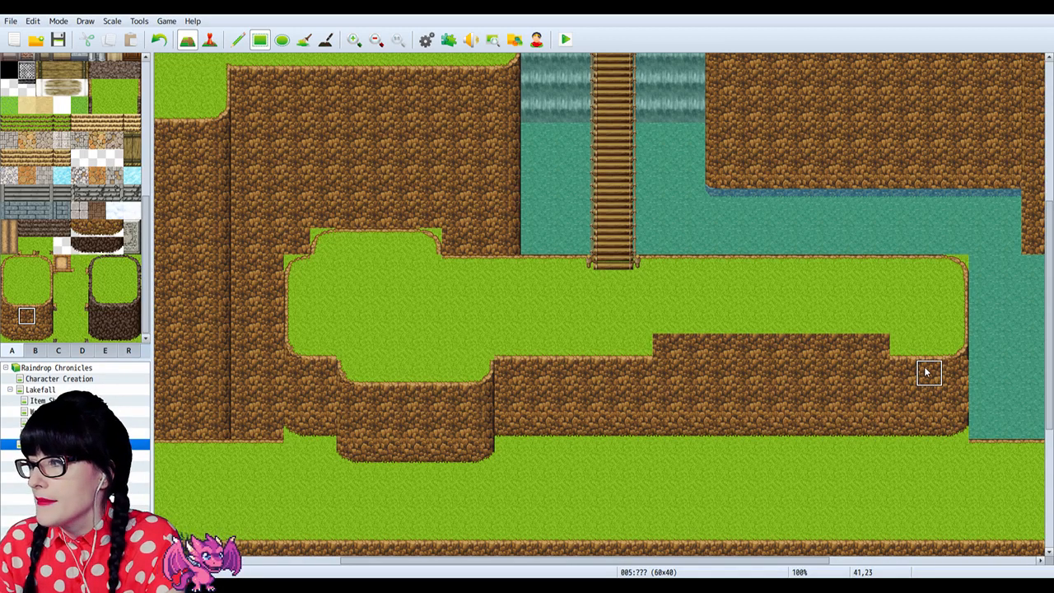
Step: Place a two-tile-tall rope ladder on the cliff wall below the top terrace's right end
scroll(76, 212, down, 10)
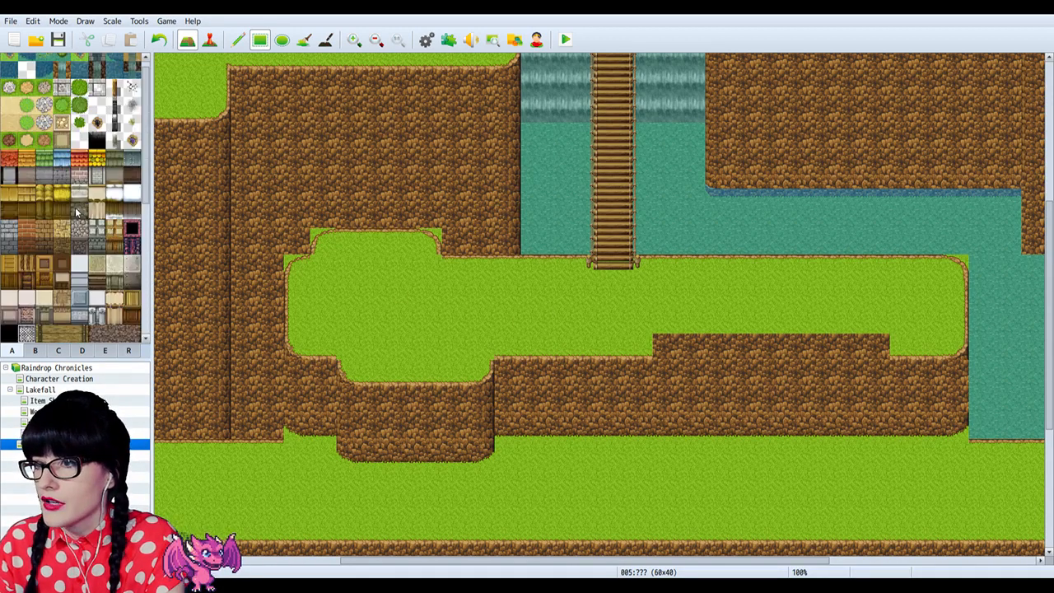
scroll(77, 216, up, 1)
click(58, 351)
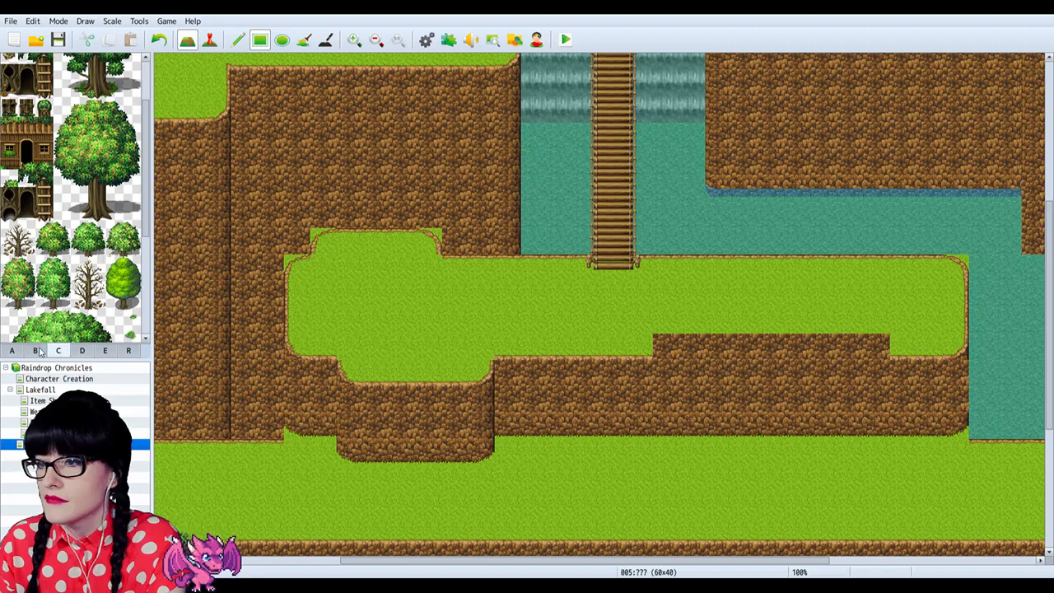
click(39, 352)
scroll(74, 198, up, 4)
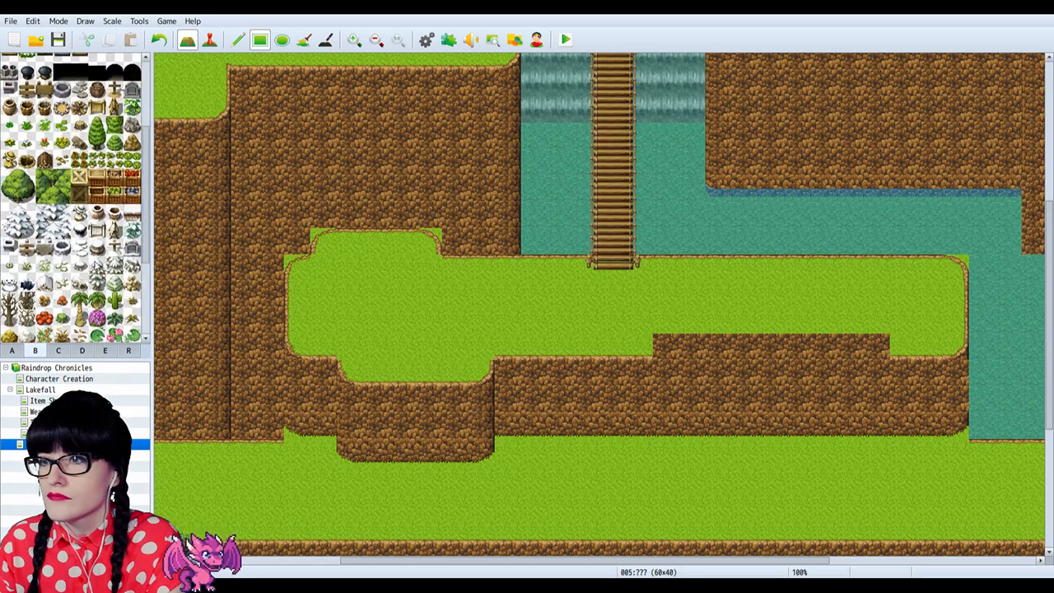
scroll(104, 290, down, 5)
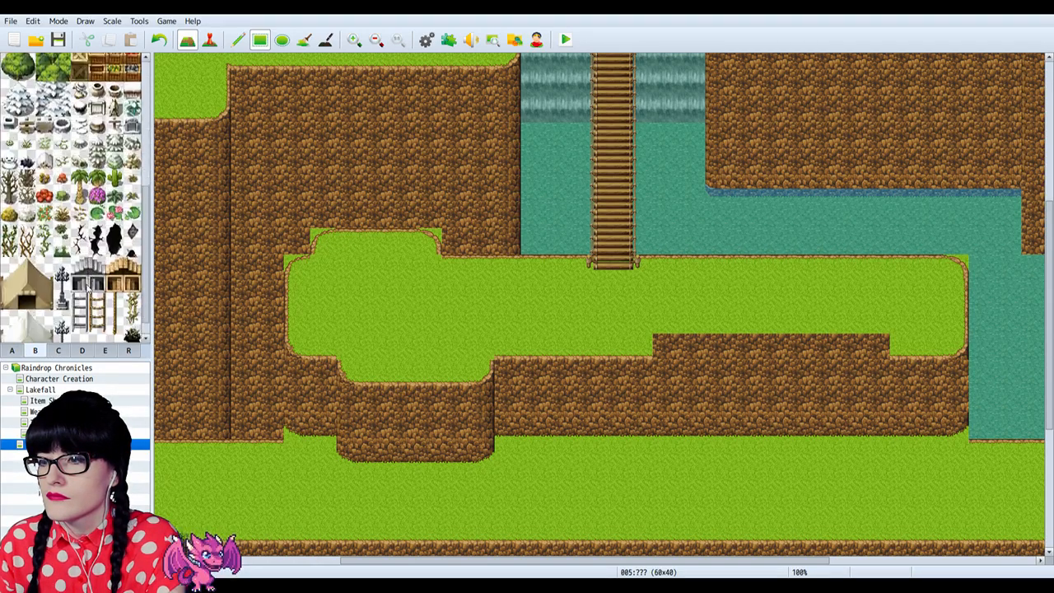
click(97, 295)
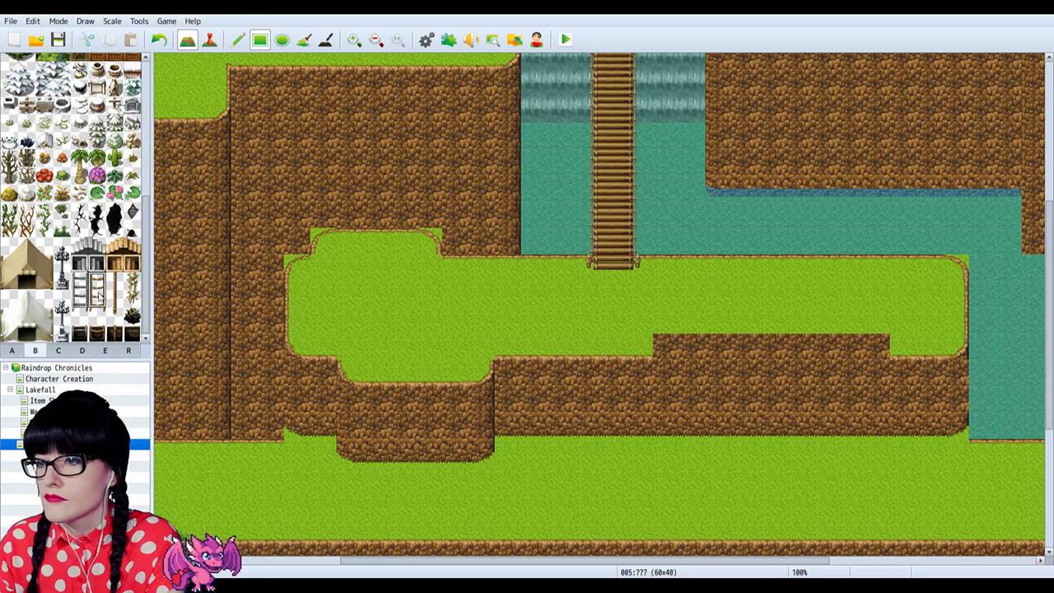
click(926, 370)
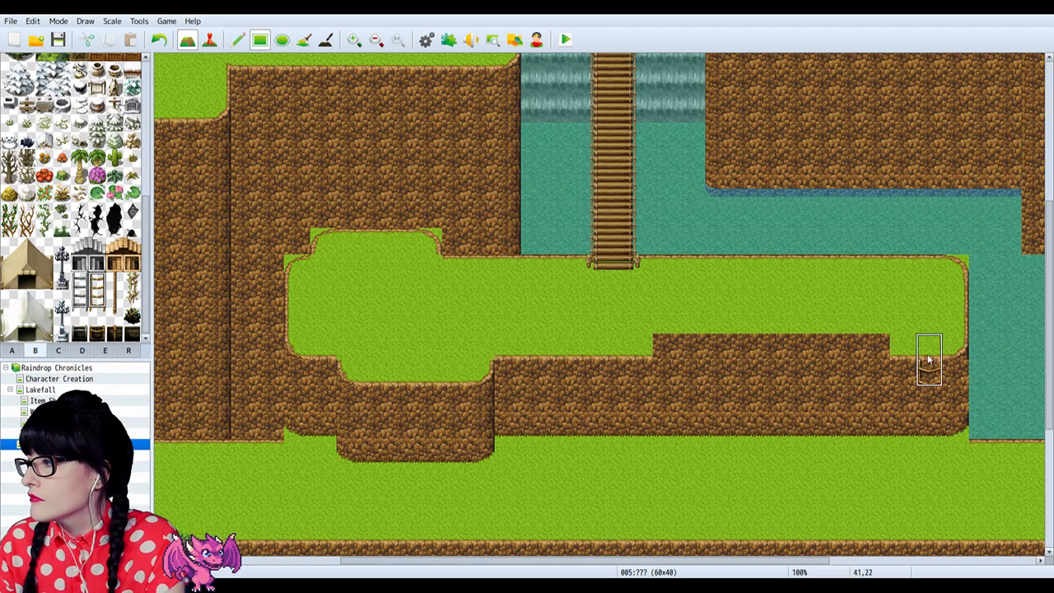
drag(928, 372, 929, 397)
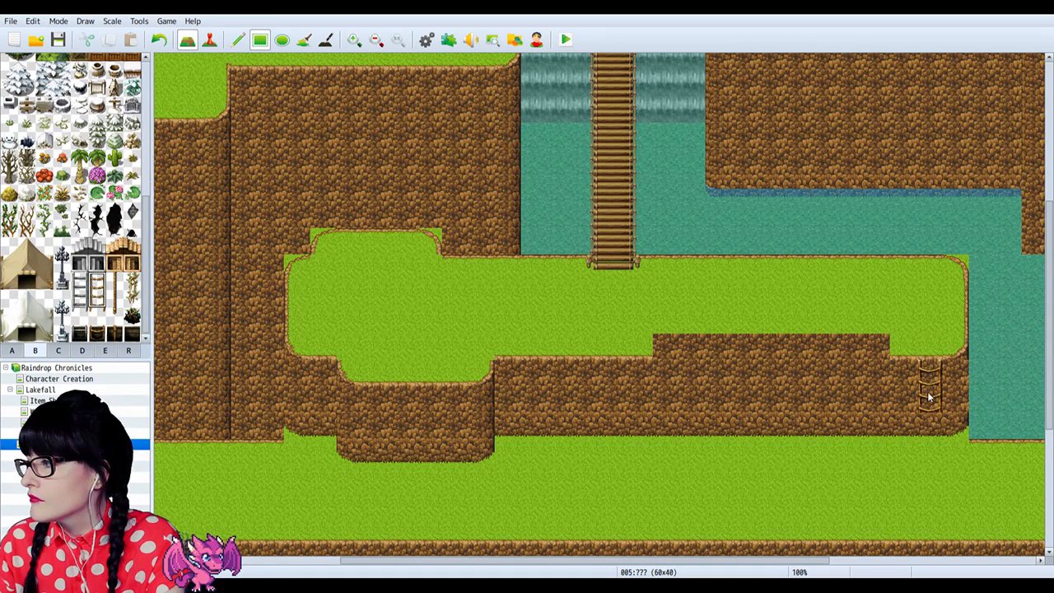
Step: Extend the rope ladder at the top terrace's right end down to the lower grass with another rung tile and a bottom end piece
click(933, 418)
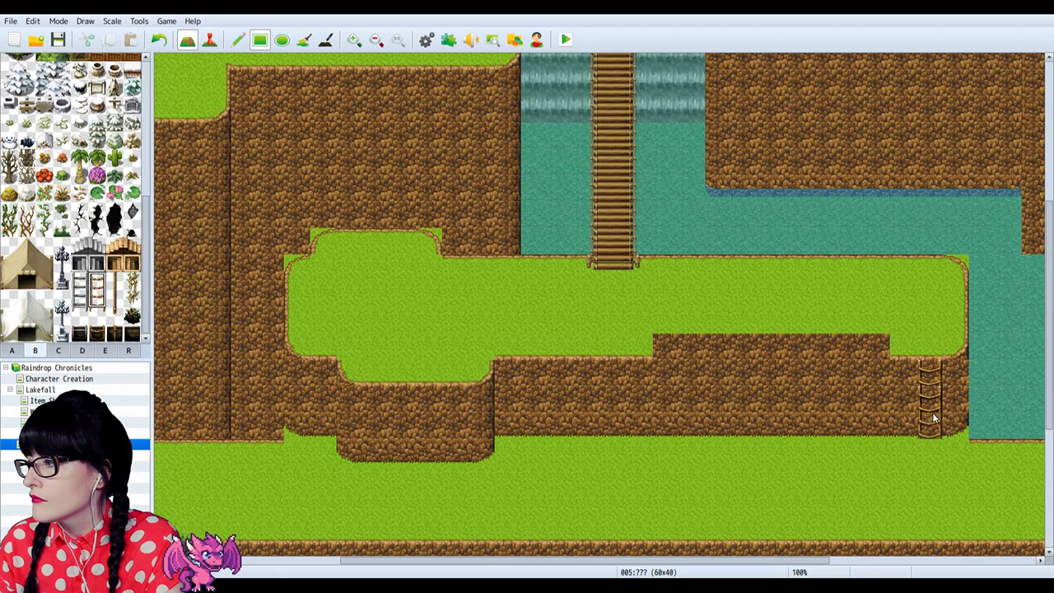
key(ctrl+z)
click(102, 319)
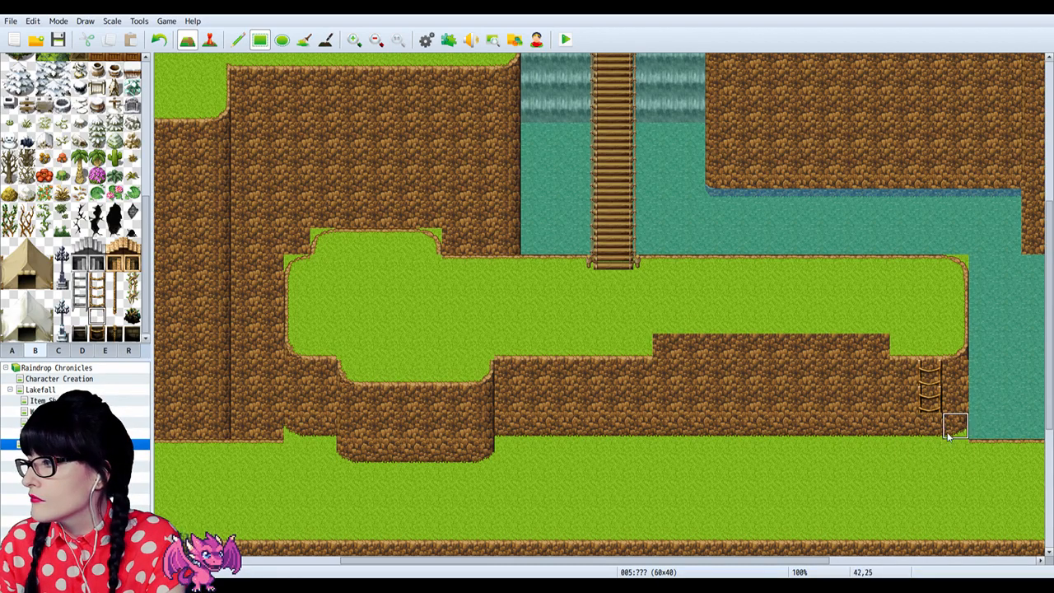
click(929, 449)
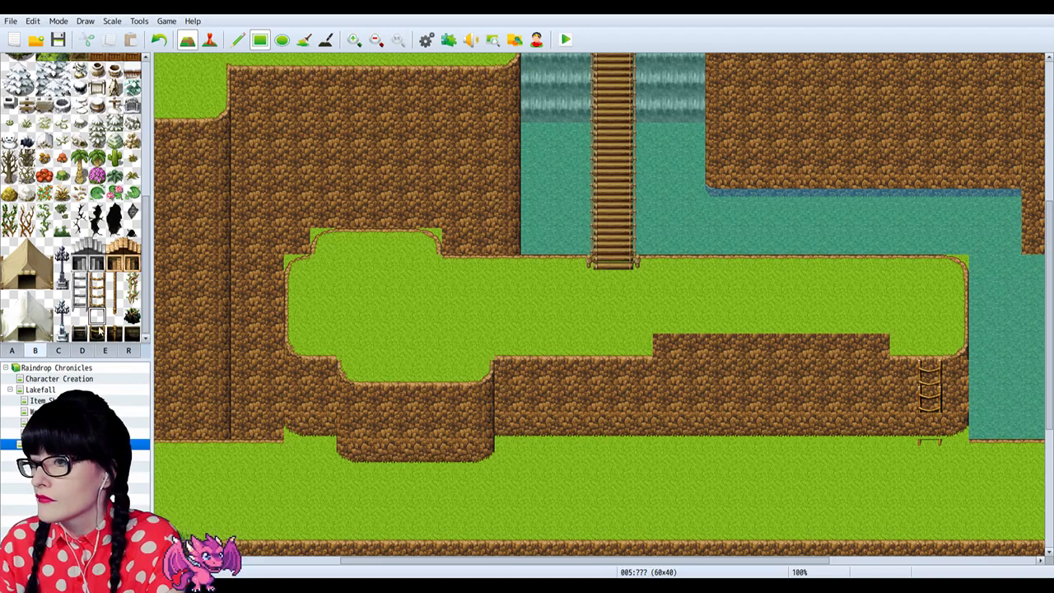
click(97, 297)
click(930, 425)
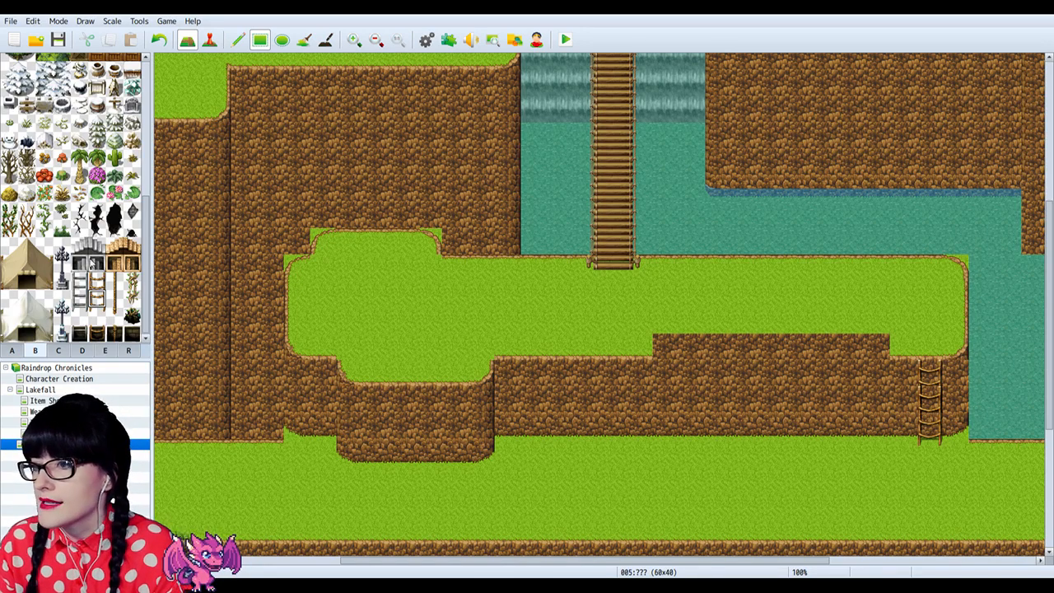
drag(77, 277, 77, 303)
drag(772, 373, 723, 373)
key(ctrl+z)
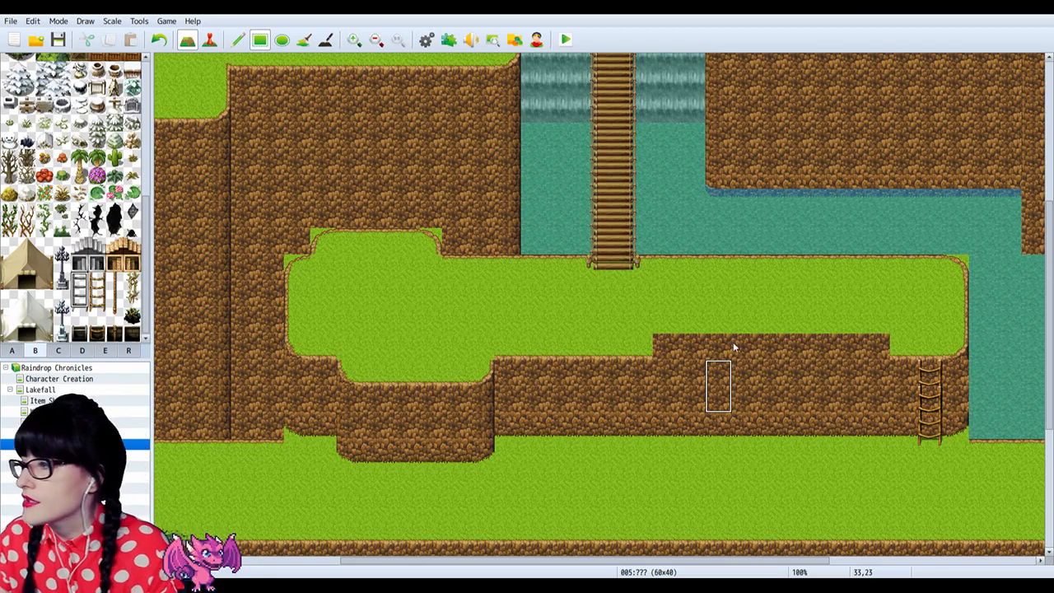
scroll(930, 158, up, 3)
scroll(878, 157, down, 3)
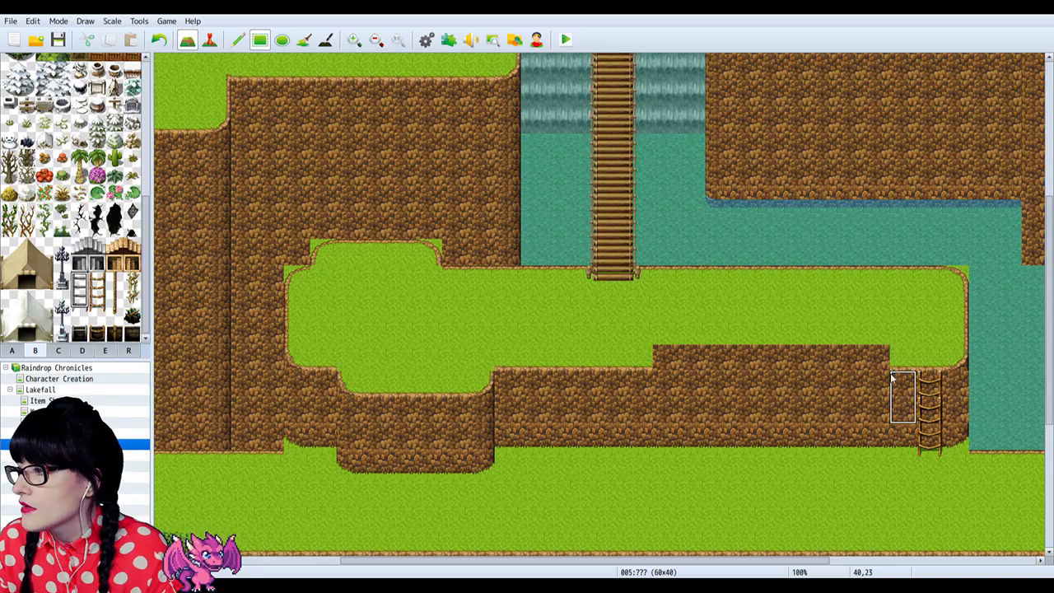
Step: Outline the nine-tile notch in the top terrace's lower edge with a brown bottom edge and a rounded corner at each end
click(12, 350)
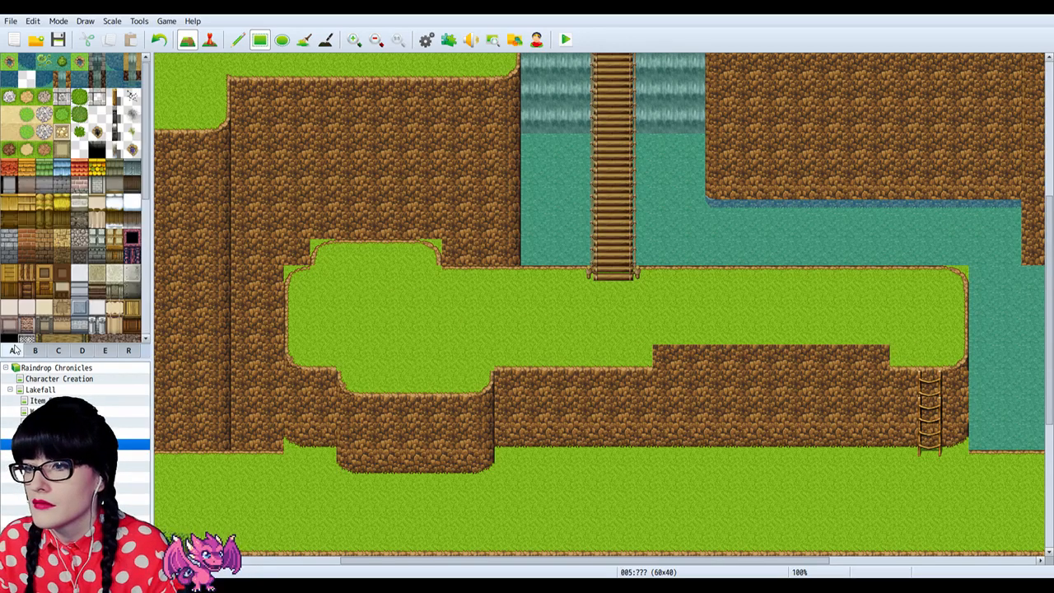
scroll(76, 246, down, 10)
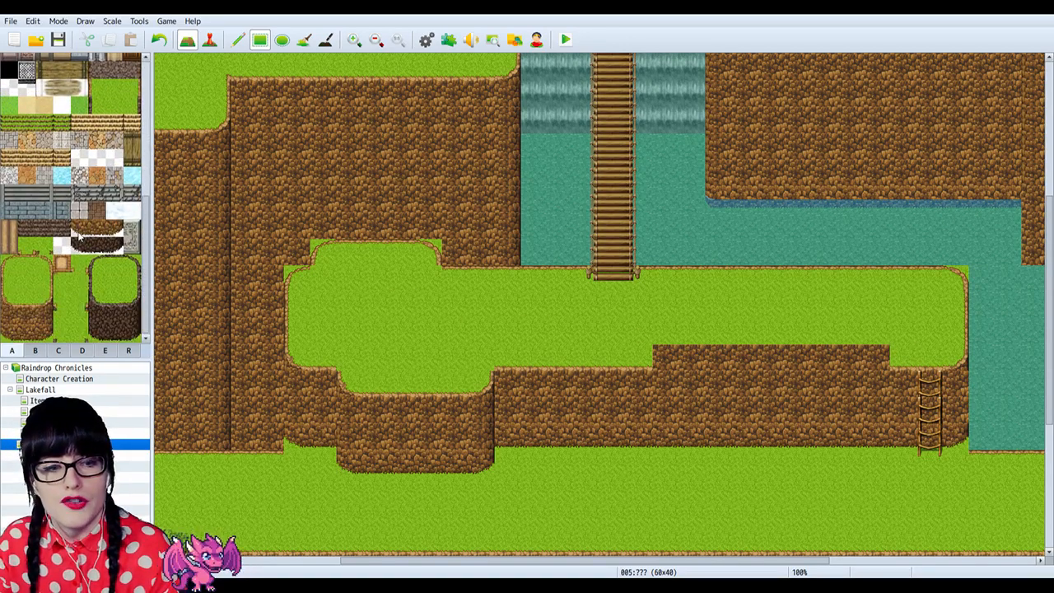
click(48, 264)
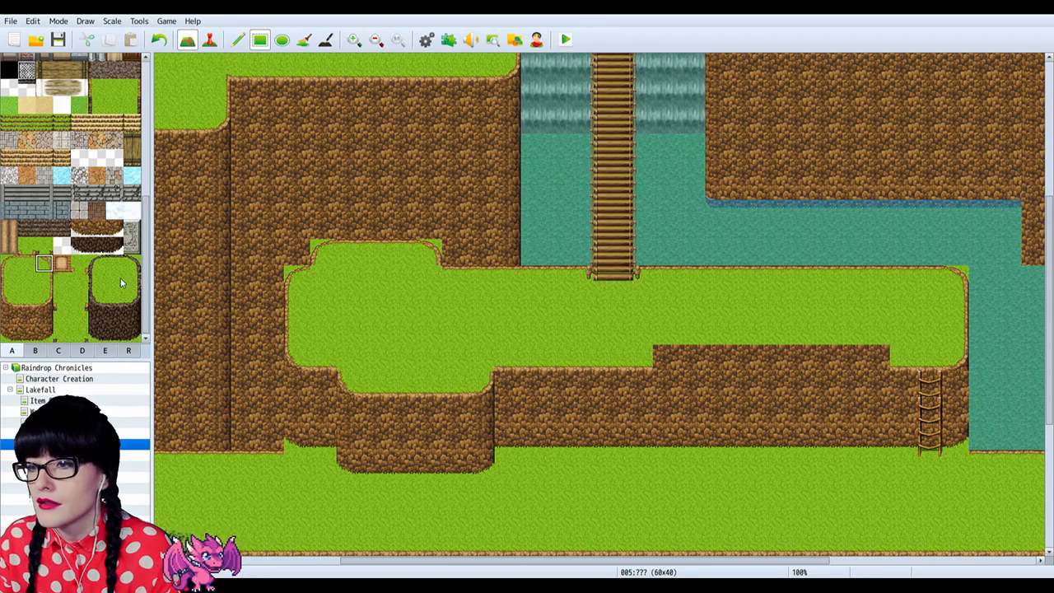
click(9, 299)
click(903, 358)
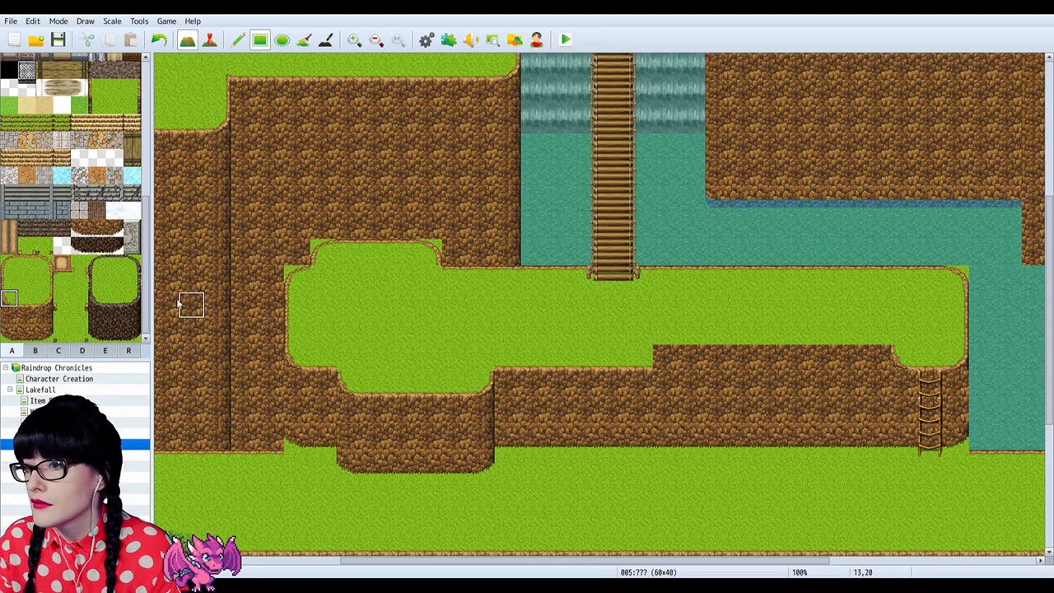
click(25, 302)
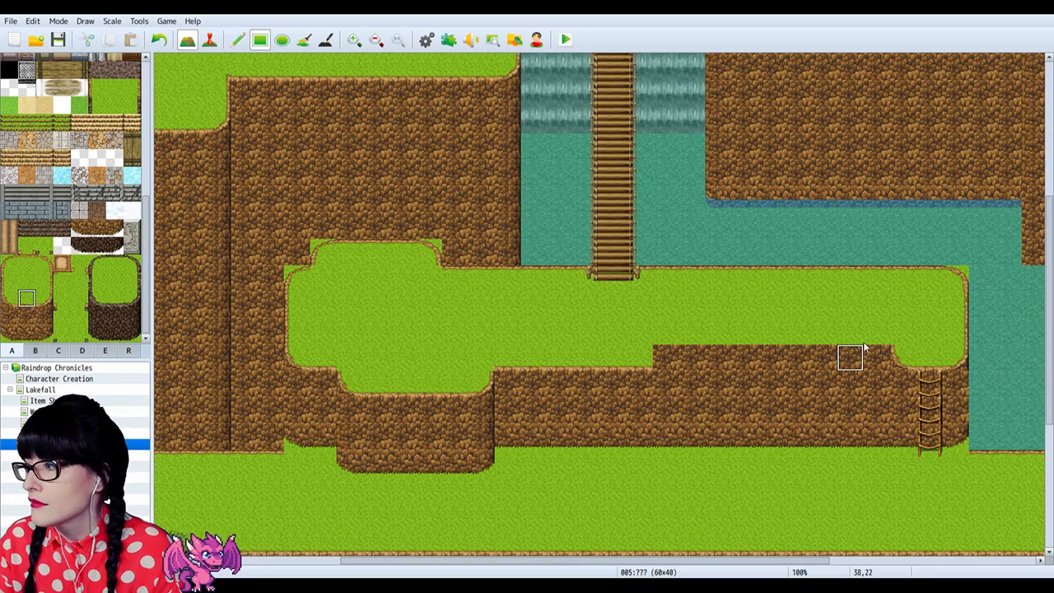
drag(877, 355, 672, 346)
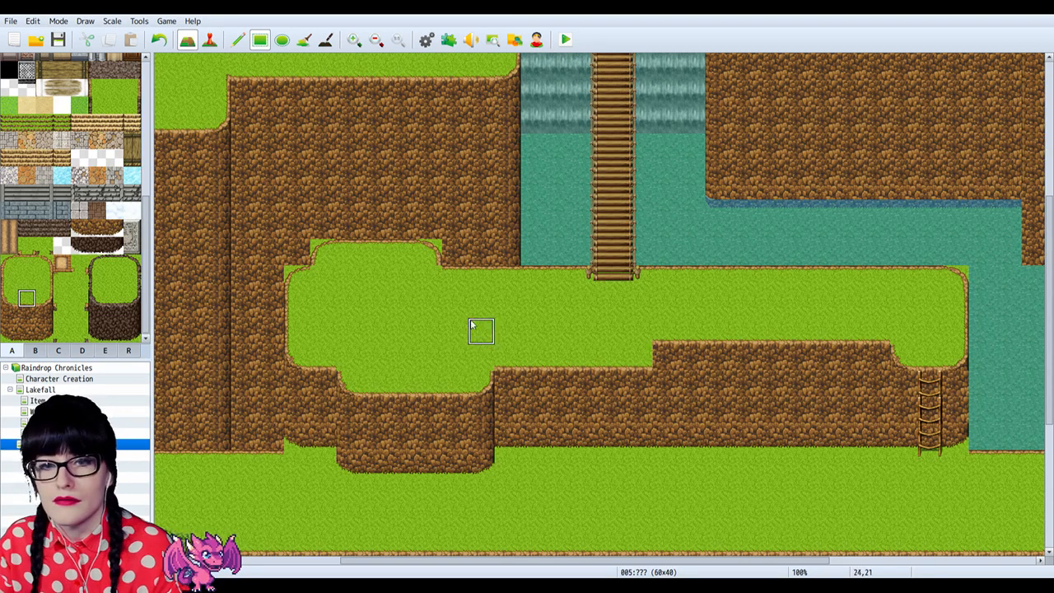
click(43, 299)
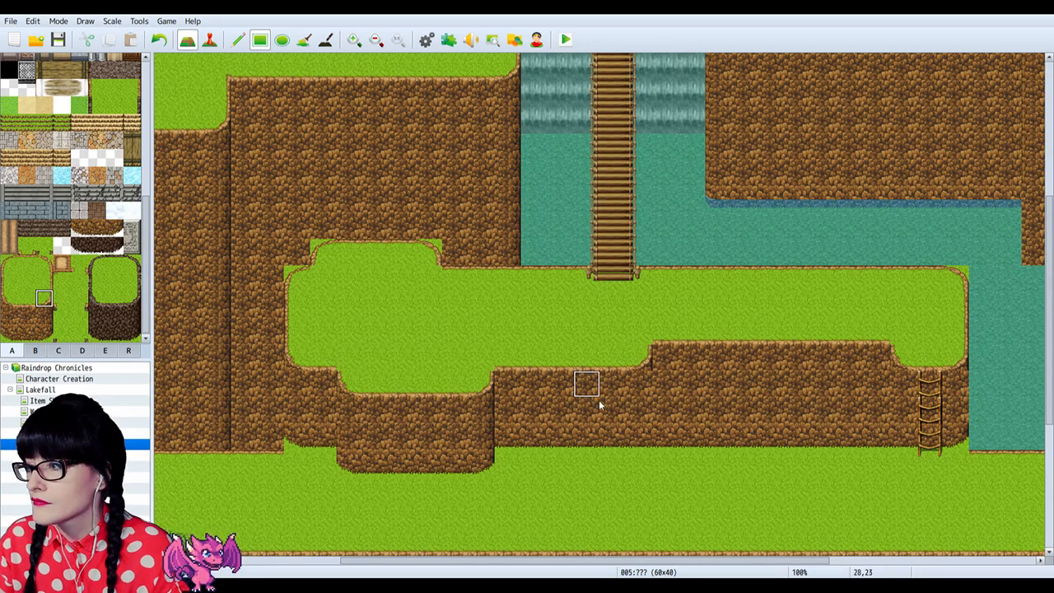
Step: Separate the cliff walls at the notch's left end with a shaded right wall side and rounded bottom corners on both sections
click(44, 315)
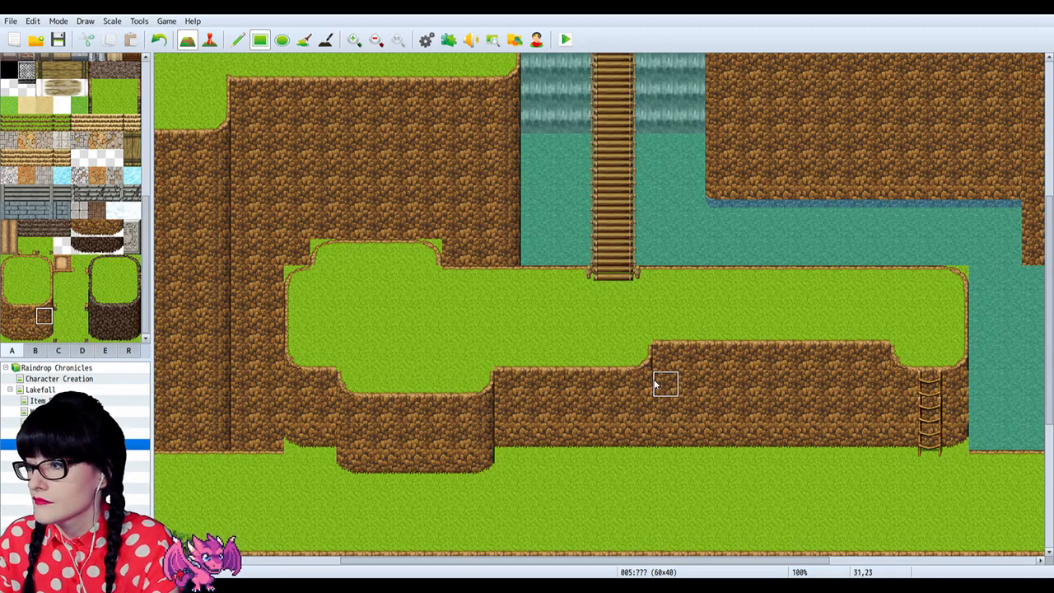
click(43, 334)
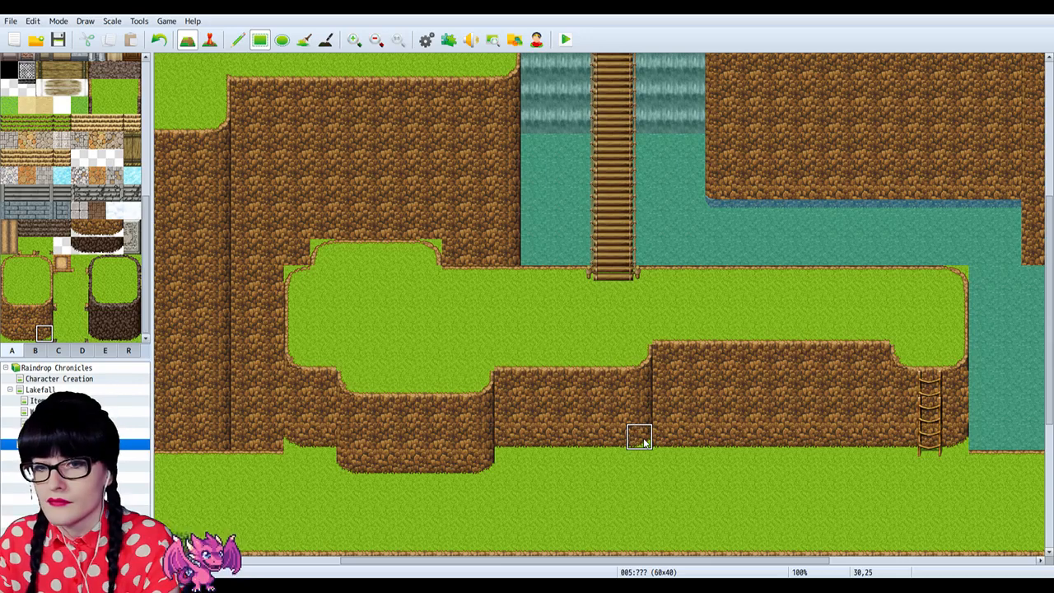
click(9, 333)
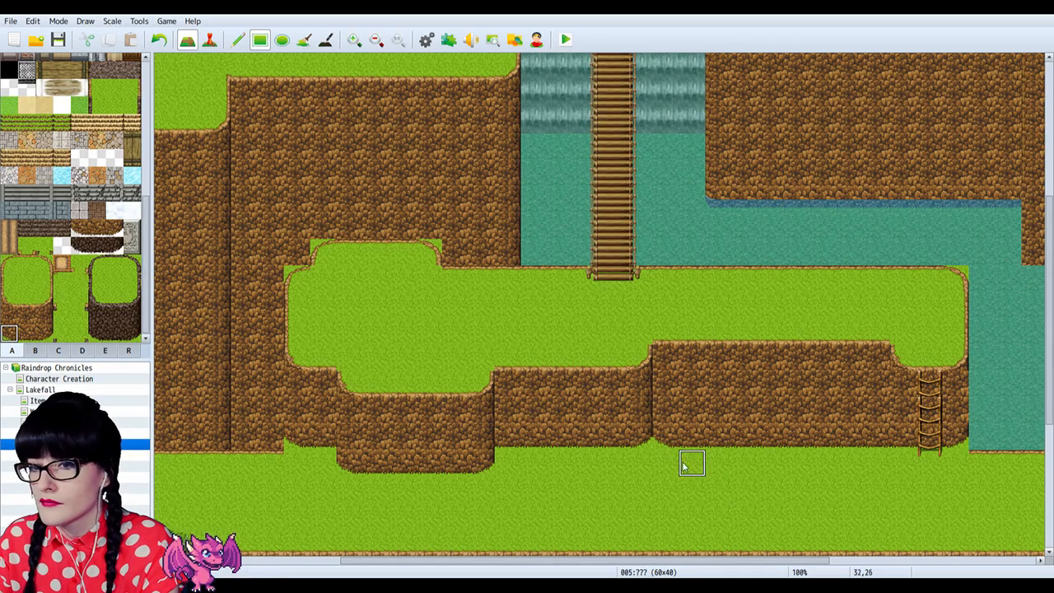
Step: Divide the cliff wall at the notch's right end, beside the ladder, with a shaded right side and rounded bottom corners on both sections
click(43, 316)
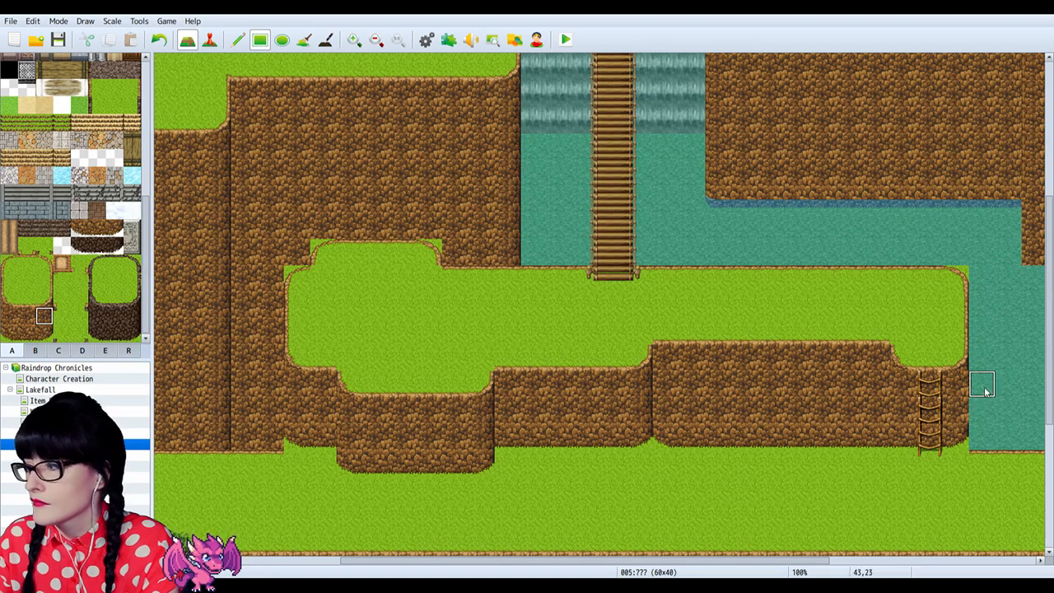
drag(881, 359, 883, 409)
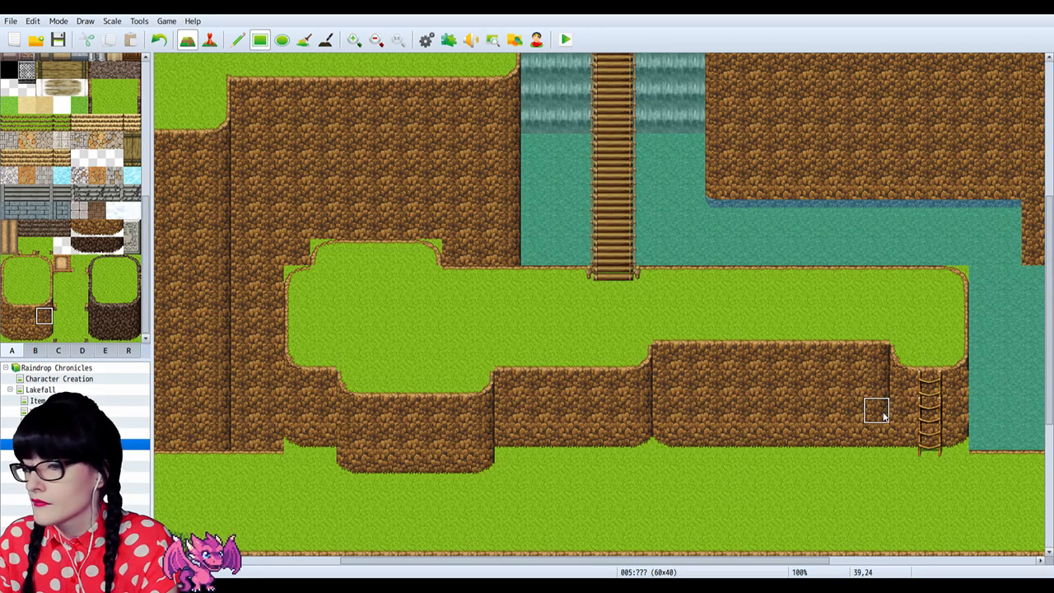
click(42, 333)
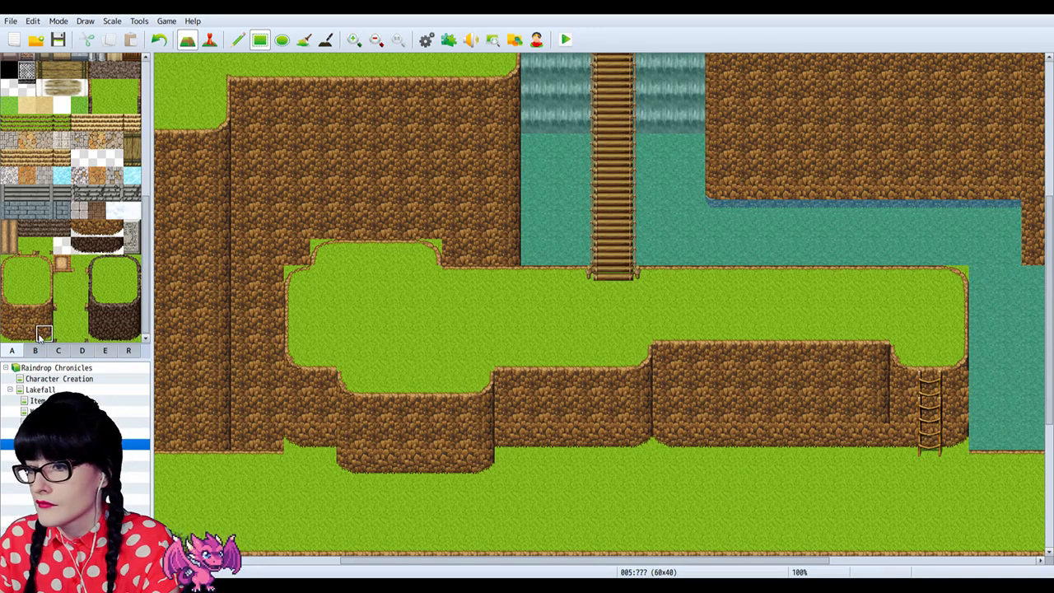
click(879, 435)
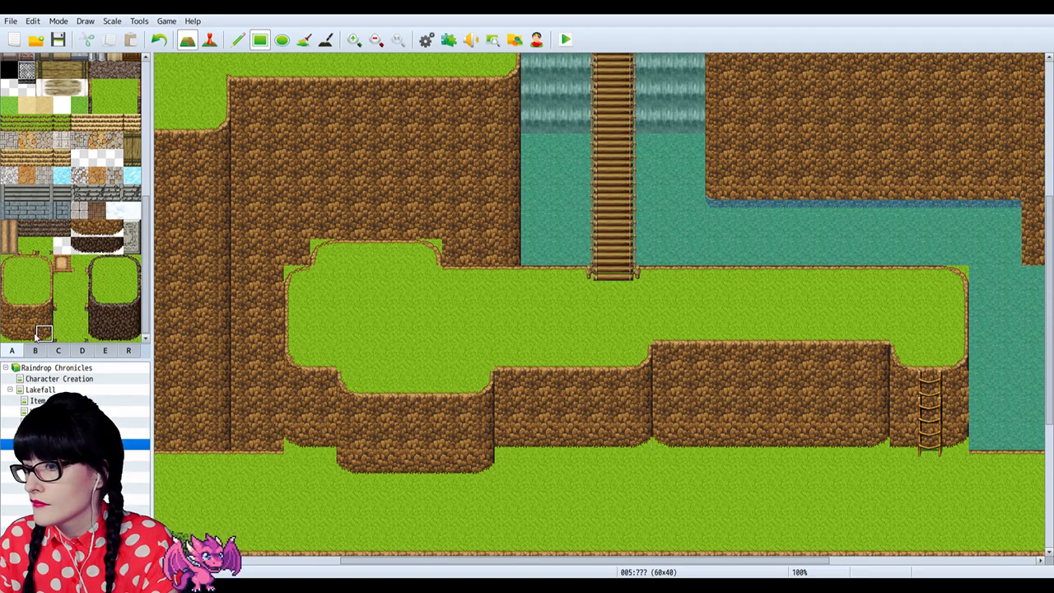
click(9, 333)
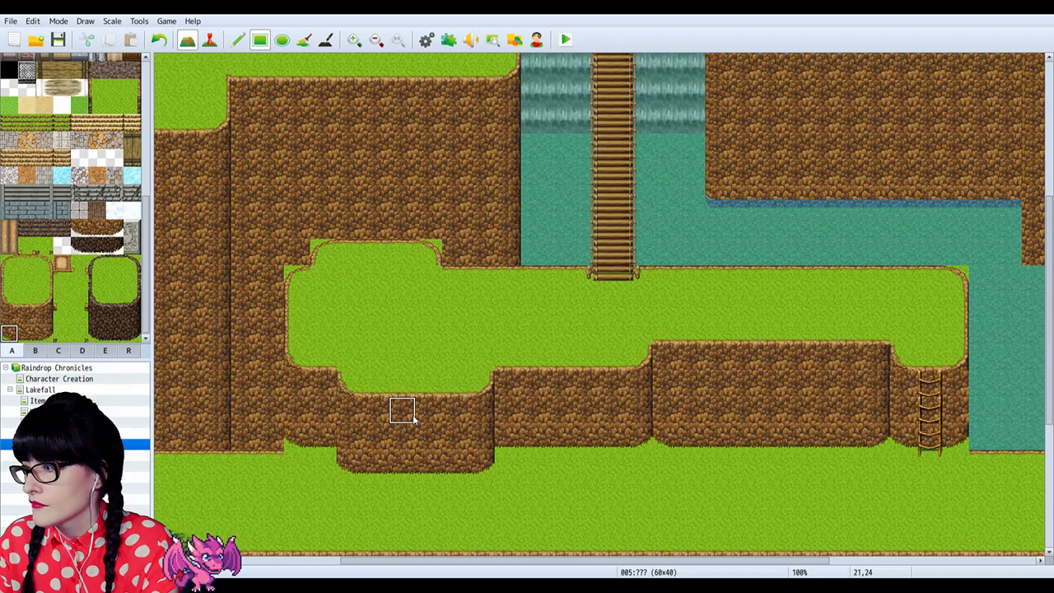
Step: Add a nine-tile-wide, one-tile-high grass bulge with rounded top corners into the water right of the bridge, joining it to the terrace with plain grass
click(26, 263)
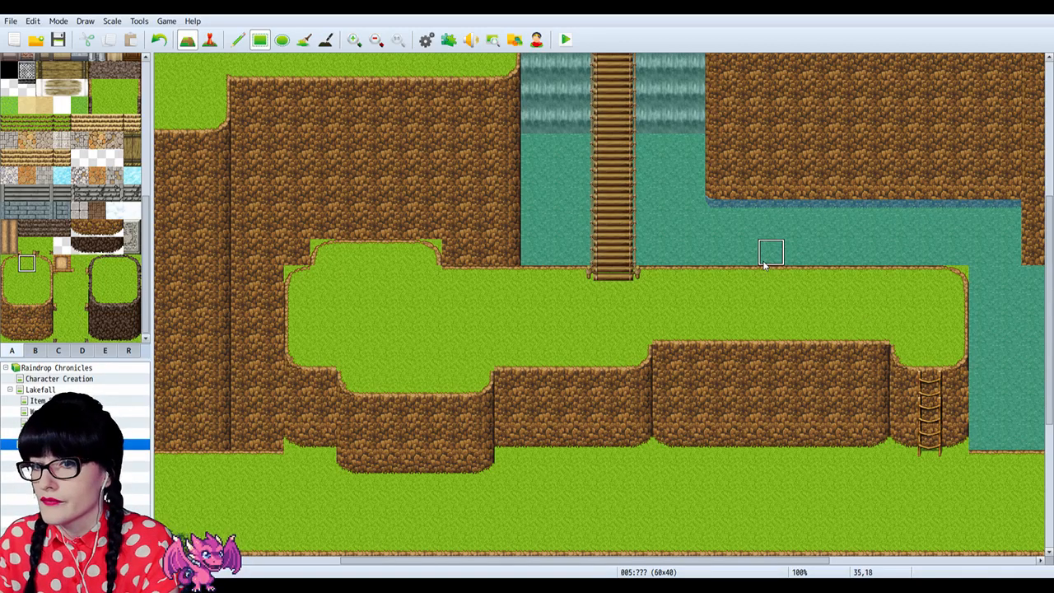
drag(667, 254, 860, 271)
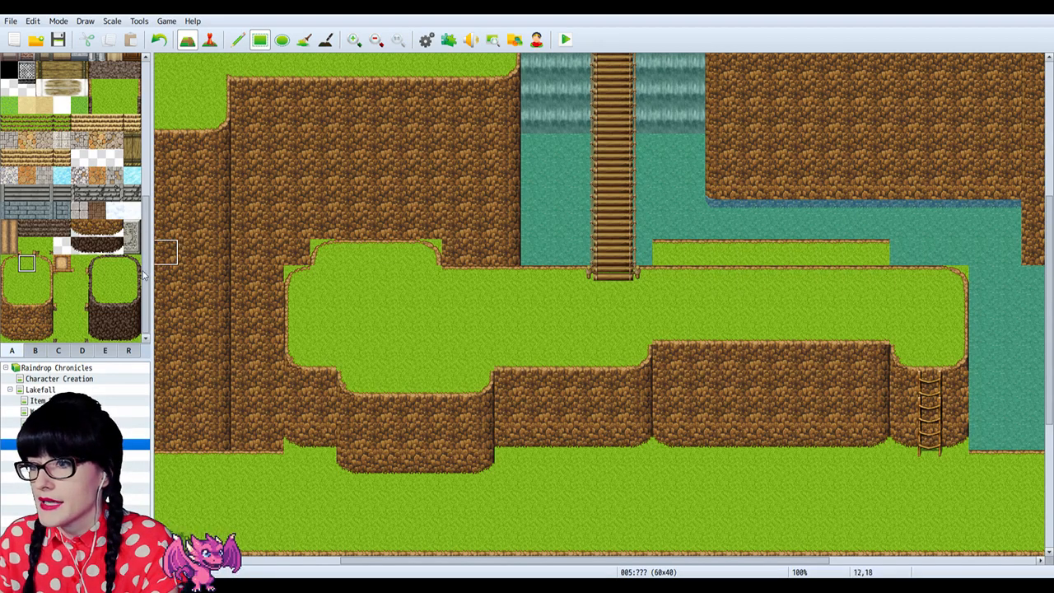
click(44, 263)
click(869, 258)
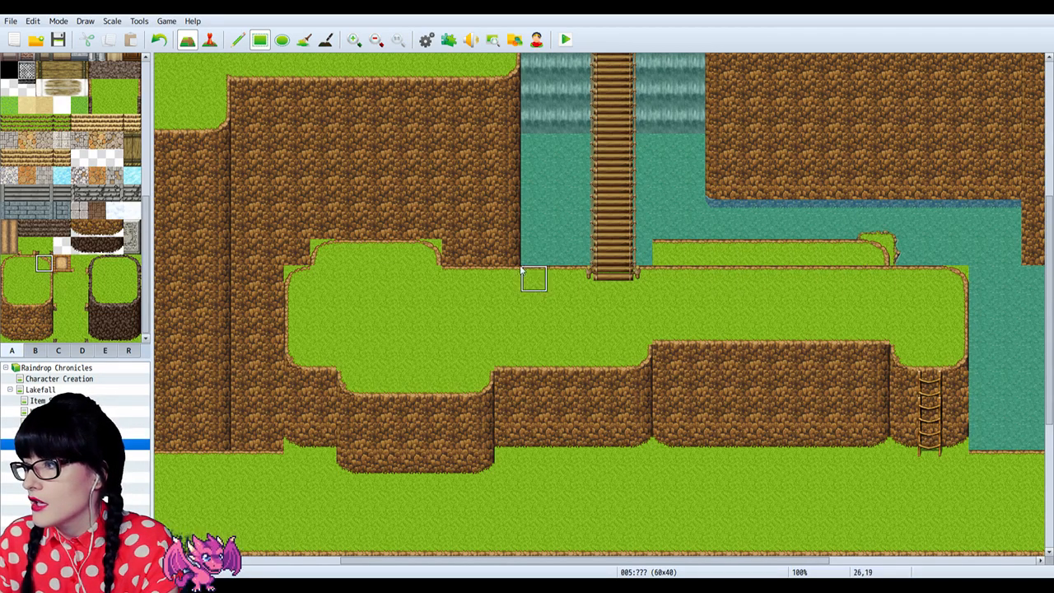
click(9, 264)
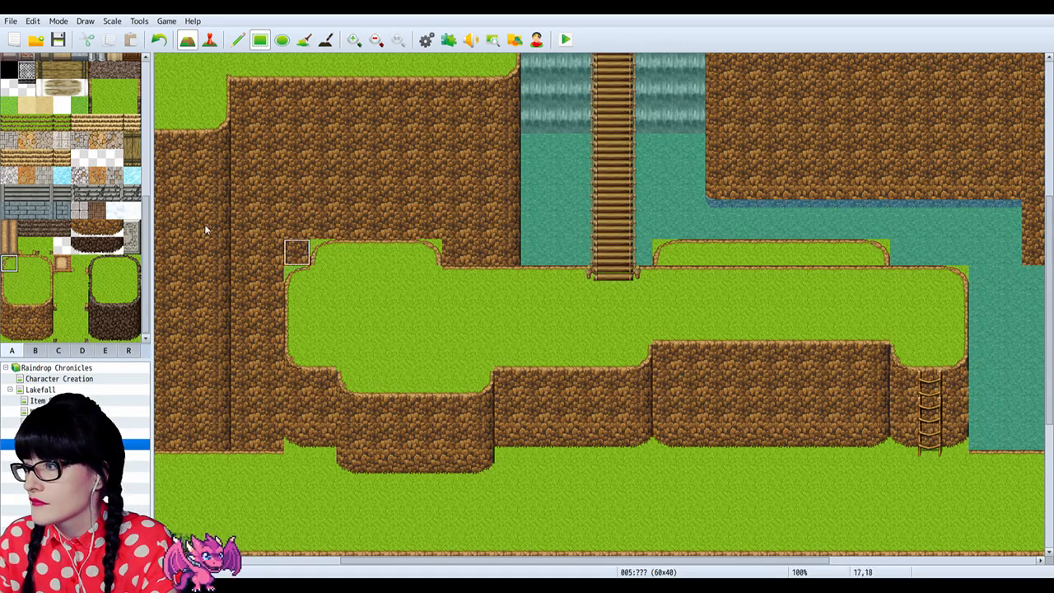
click(26, 281)
drag(678, 278, 762, 275)
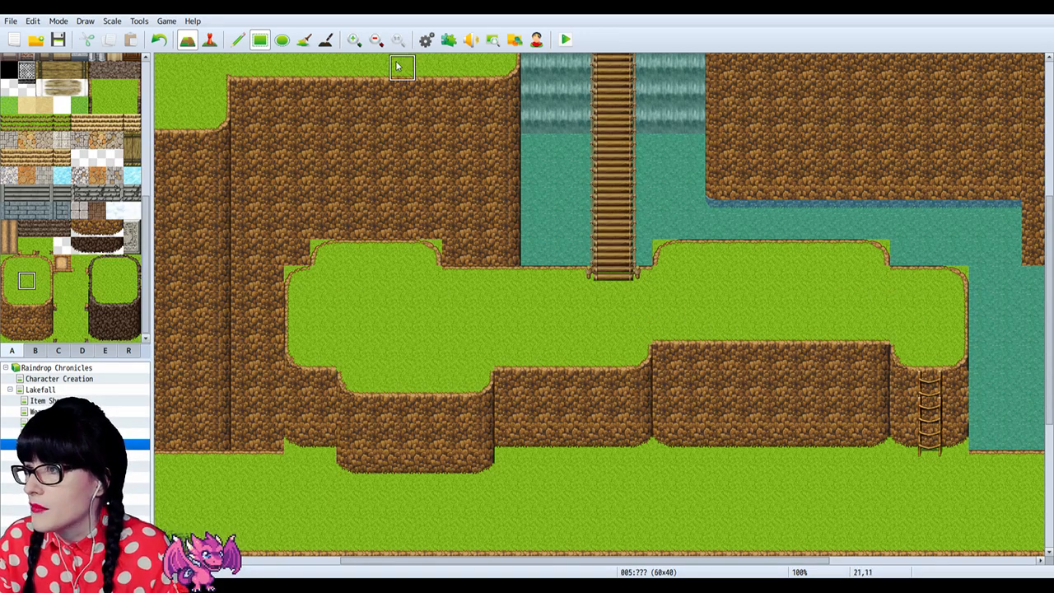
Step: Review the whole ??? map to compare the reshaped top terrace with the straight terraces below it
click(376, 40)
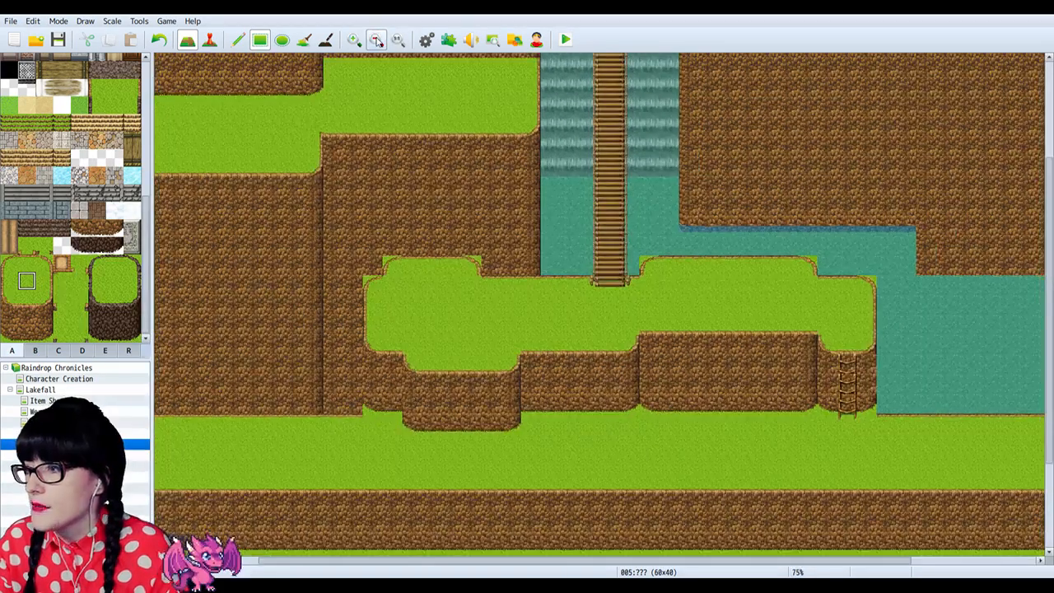
click(354, 39)
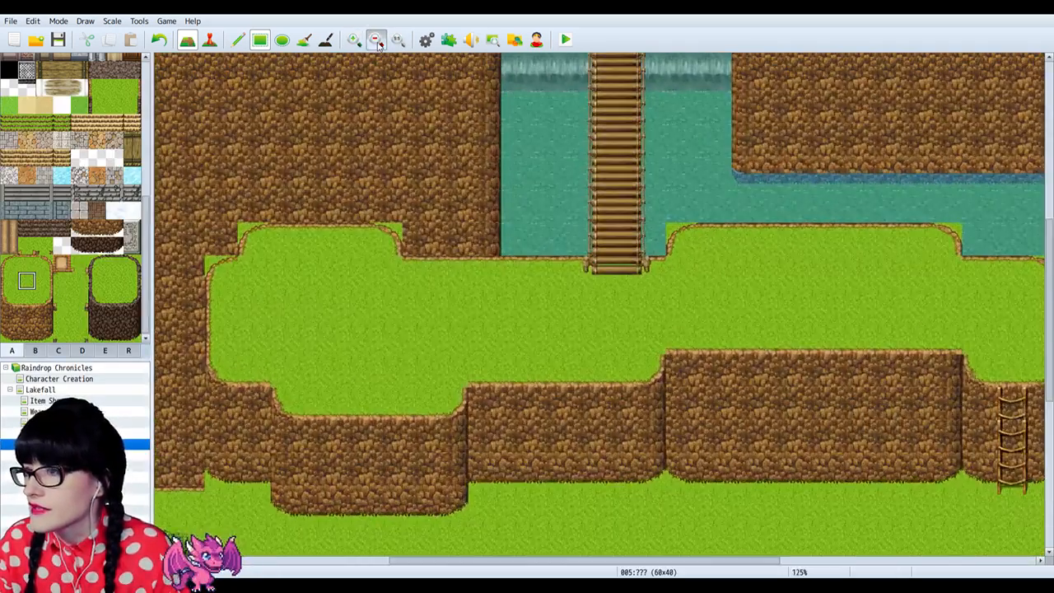
click(376, 40)
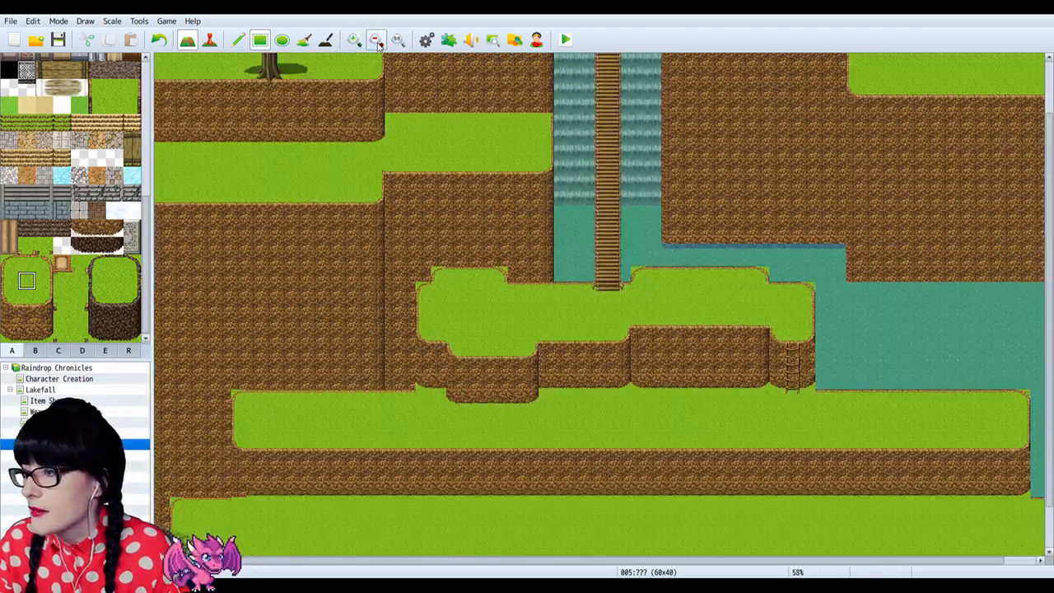
click(374, 41)
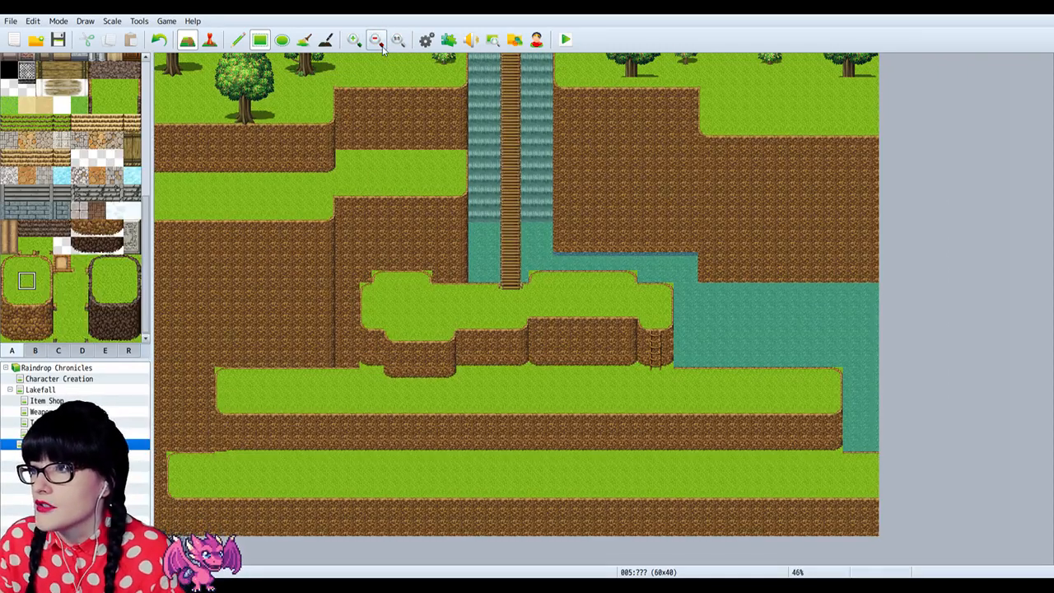
click(376, 40)
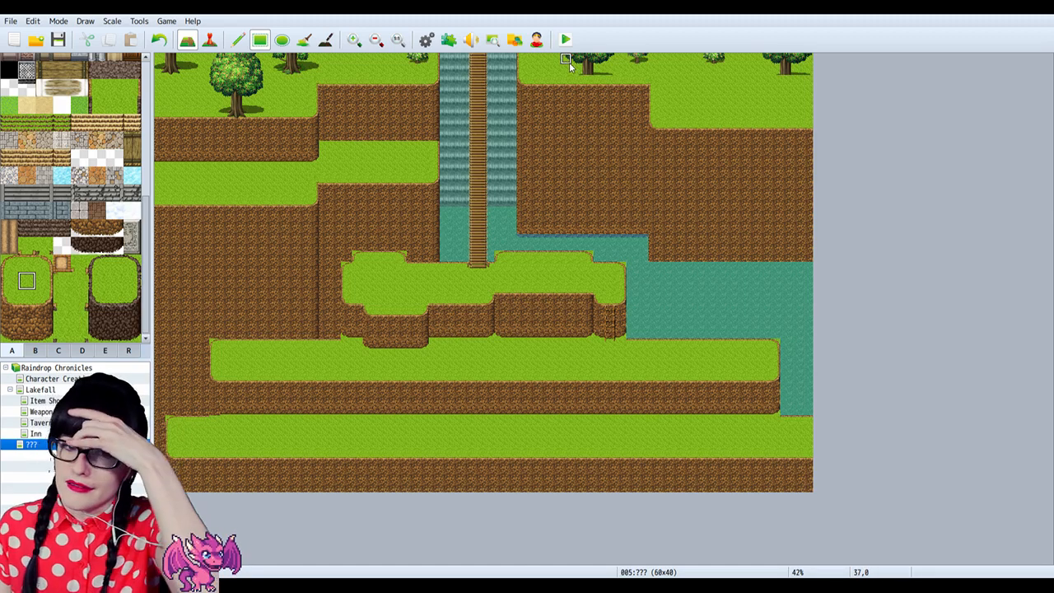
click(354, 40)
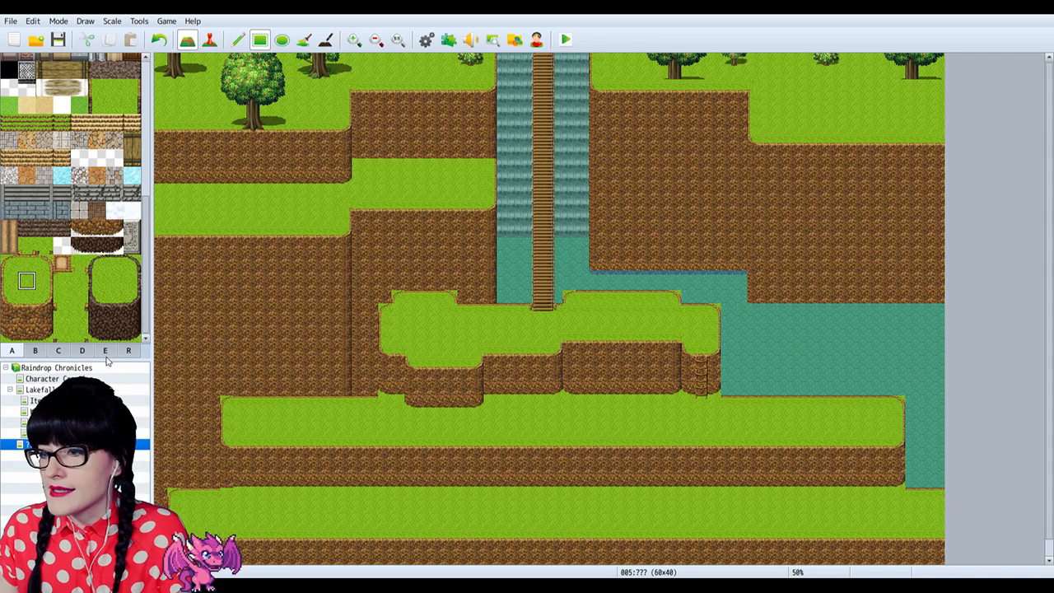
Step: Open the Lakefall map and examine the grass, trees and plants southwest of the lake, beside the bridge
click(37, 390)
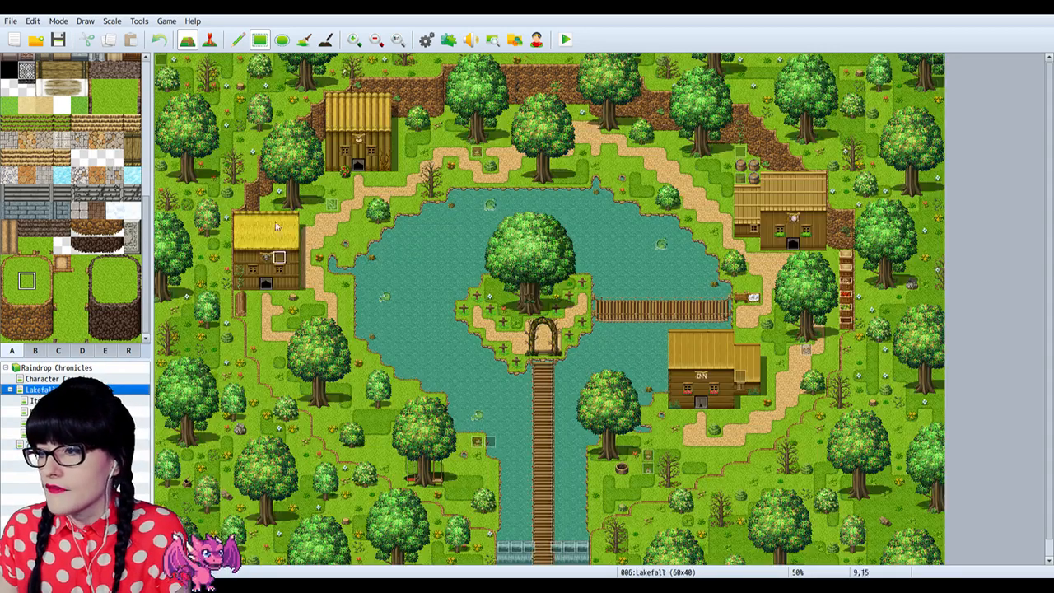
click(354, 40)
click(355, 41)
scroll(379, 264, down, 6)
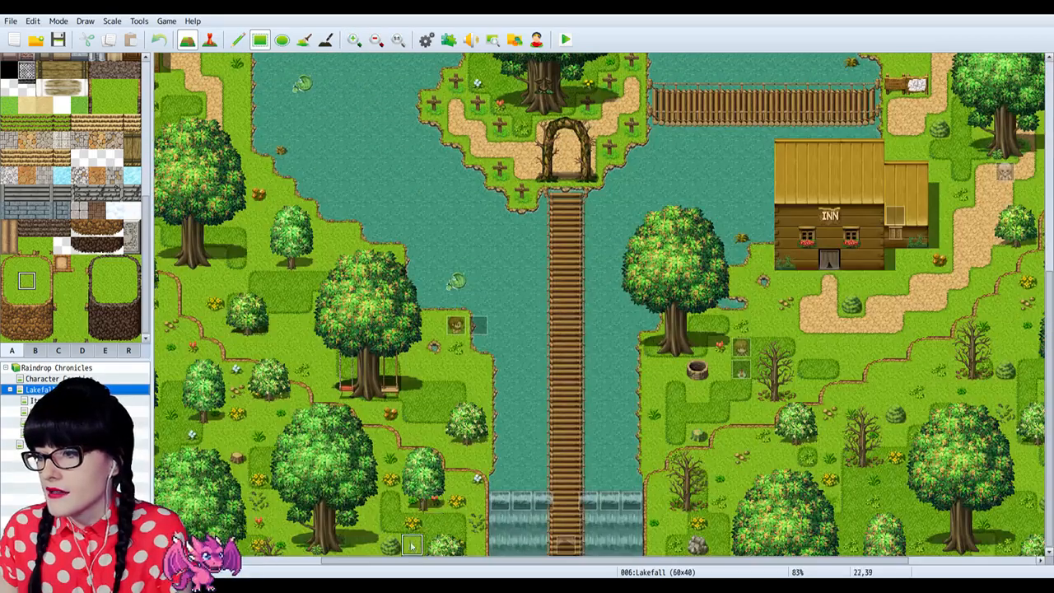
drag(401, 562, 293, 562)
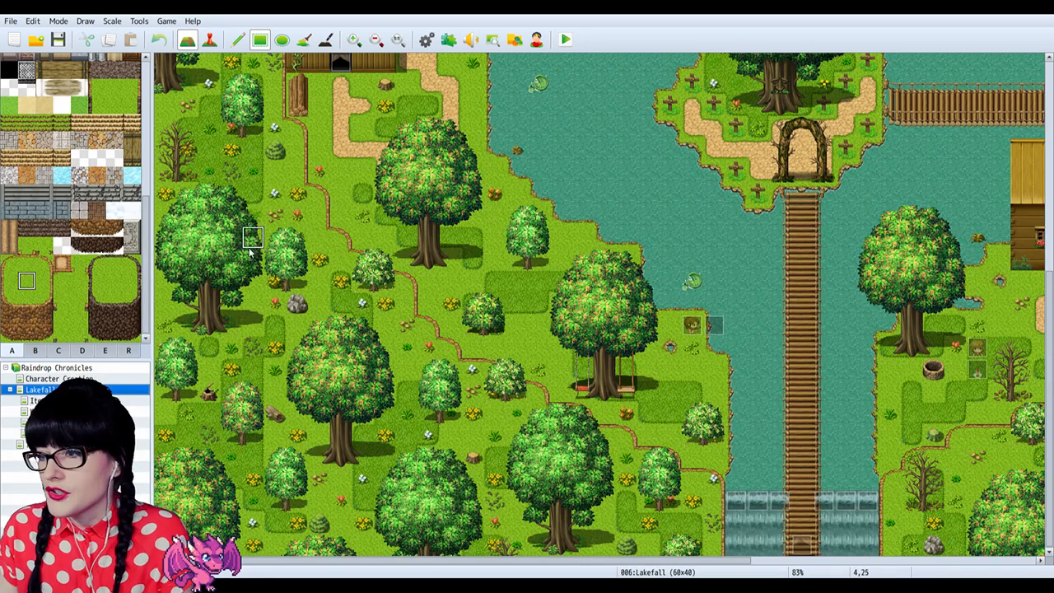
Step: Examine the Lakefall map's houses, paths, cliffs and lakeshore north of the bridge as a reference
scroll(379, 416, up, 4)
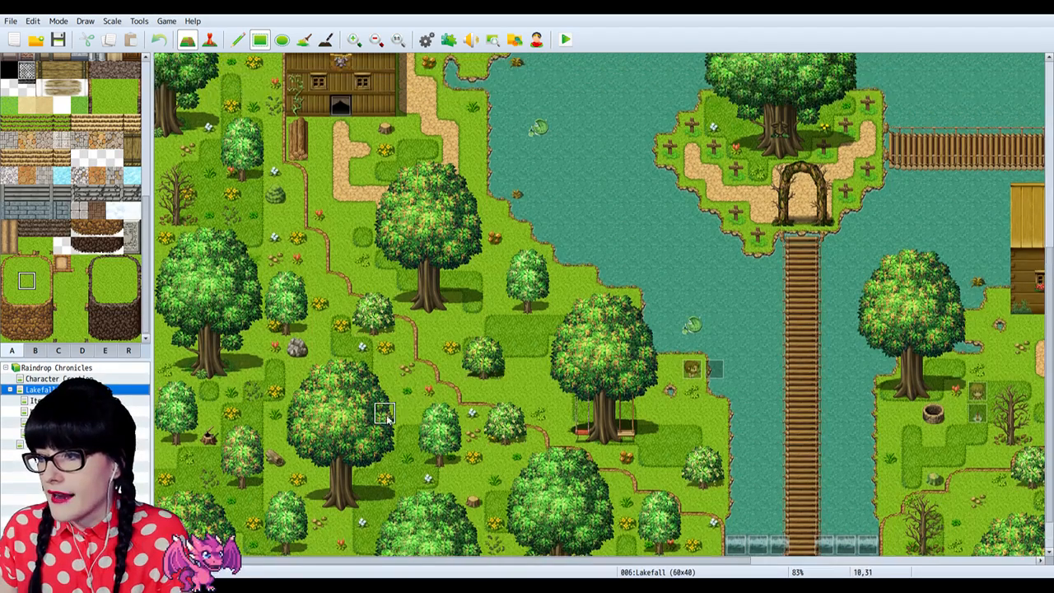
scroll(388, 420, up, 5)
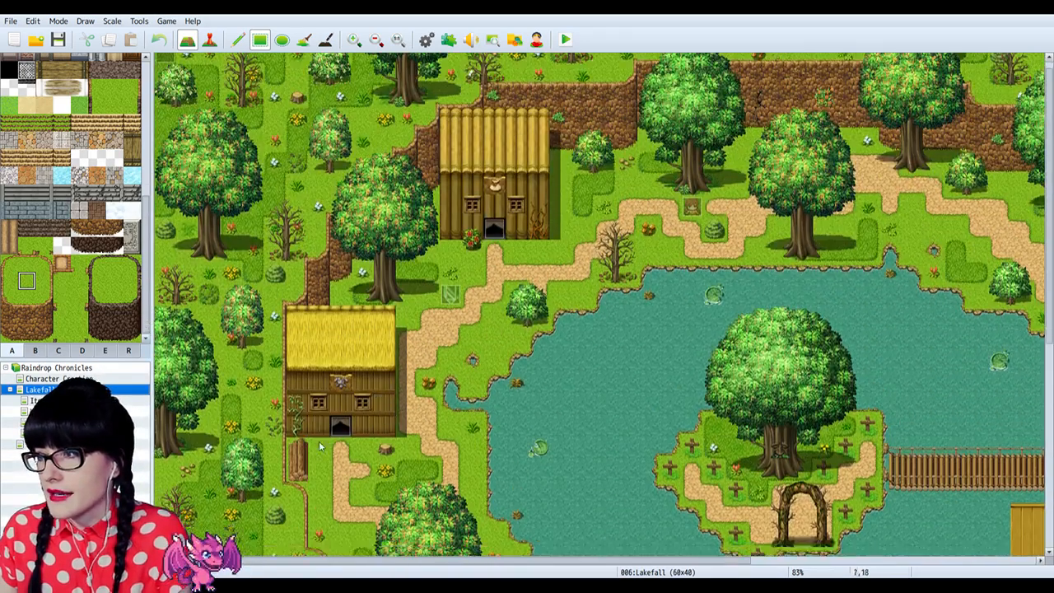
scroll(313, 476, down, 4)
scroll(314, 476, down, 4)
Step: In the ??? map, copy the left tree's trunk base and shadow onto the tree right of the waterfall, overlapping the cliff edge
click(37, 444)
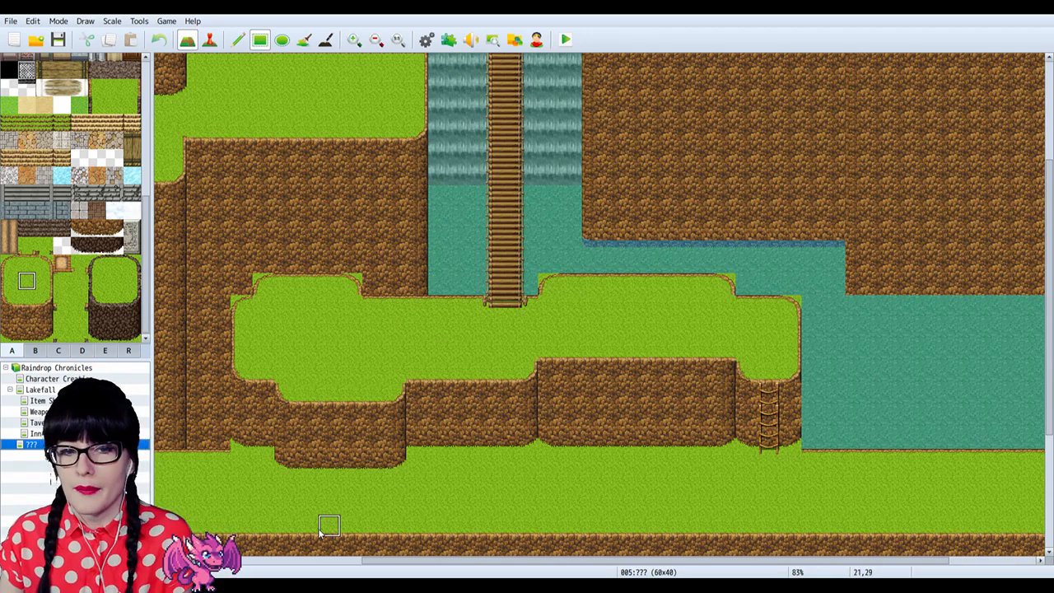
scroll(616, 311, up, 4)
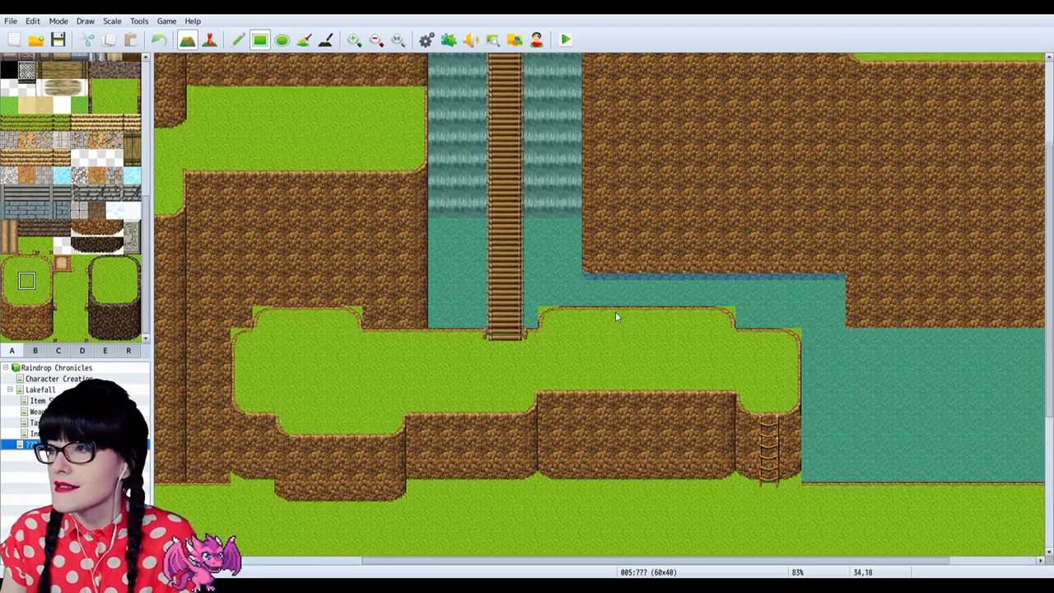
scroll(616, 306, down, 1)
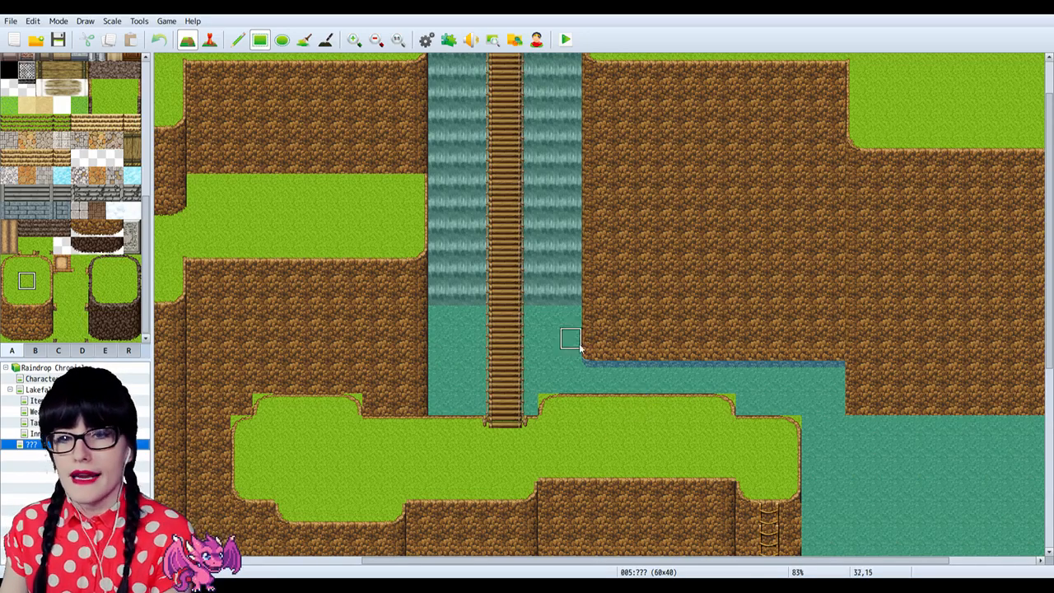
scroll(571, 329, up, 3)
click(379, 41)
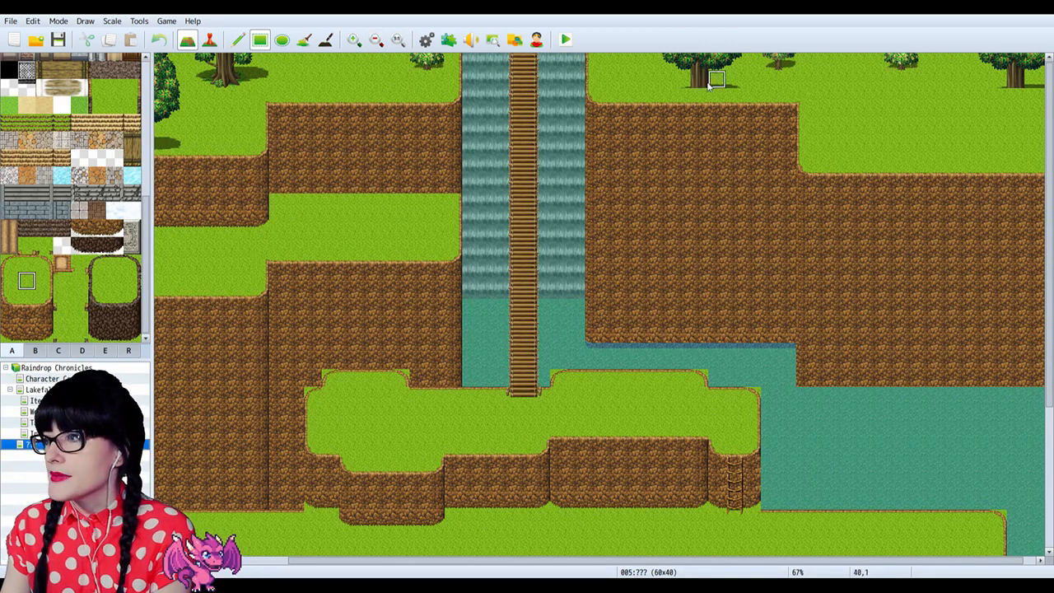
drag(565, 563, 463, 564)
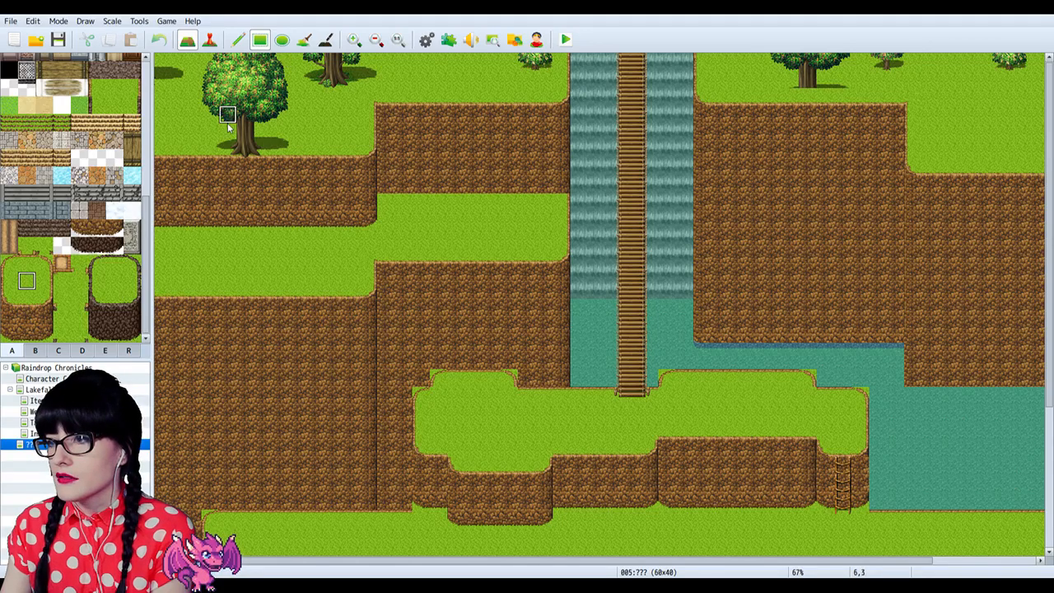
right_drag(280, 156, 281, 157)
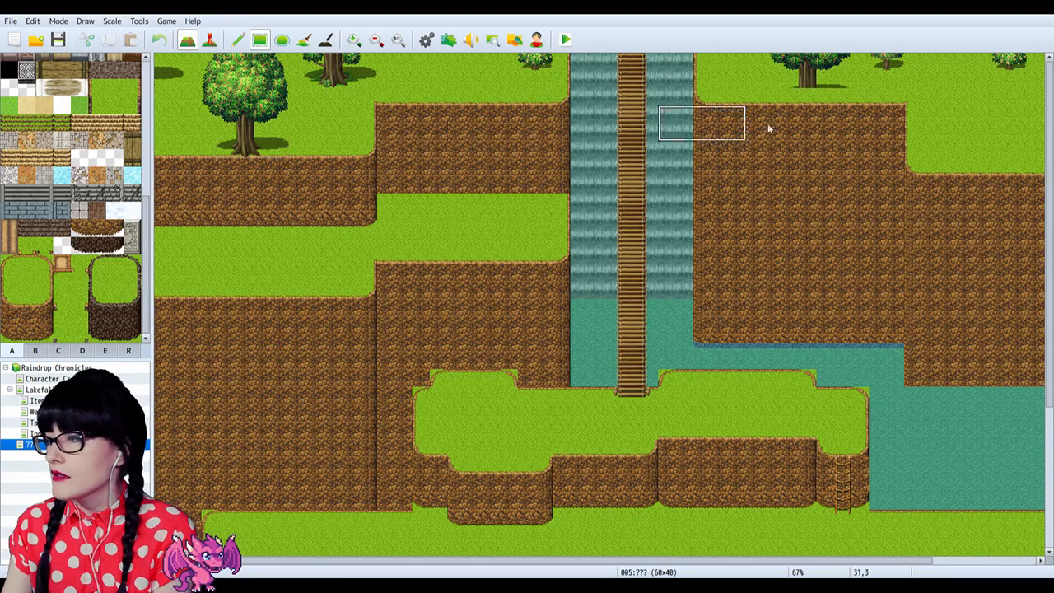
click(798, 87)
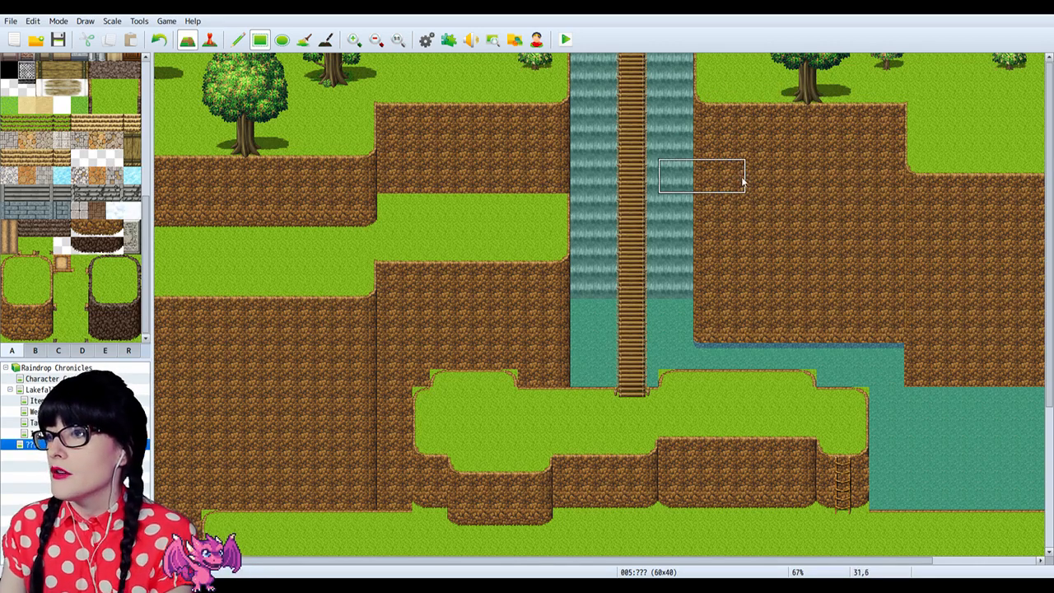
Step: Compare the reshaped grass terrace below the bridge with the straight cliffs and terraces around it
scroll(685, 263, down, 5)
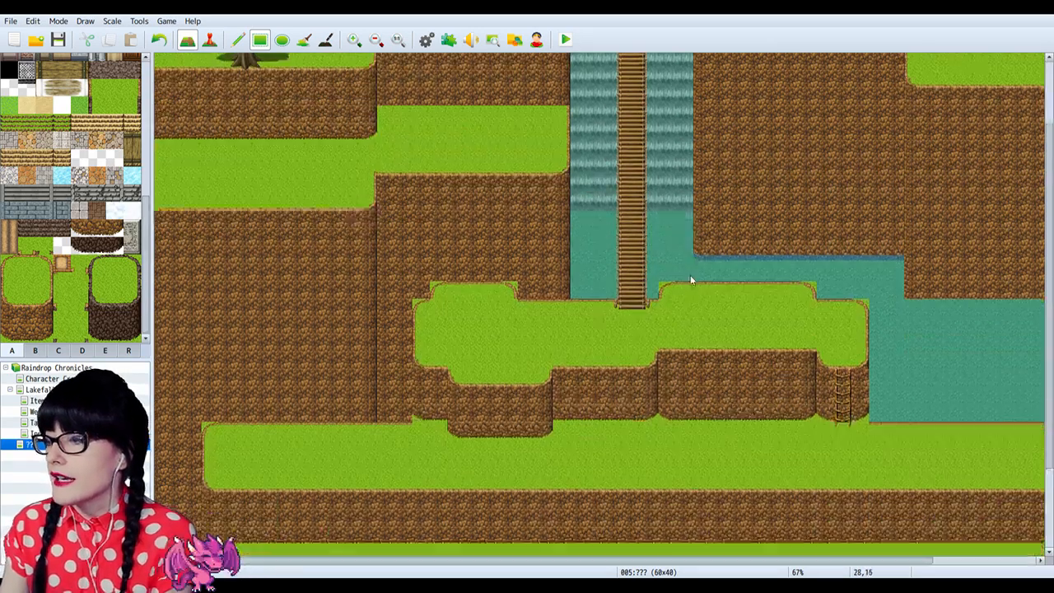
scroll(419, 207, up, 5)
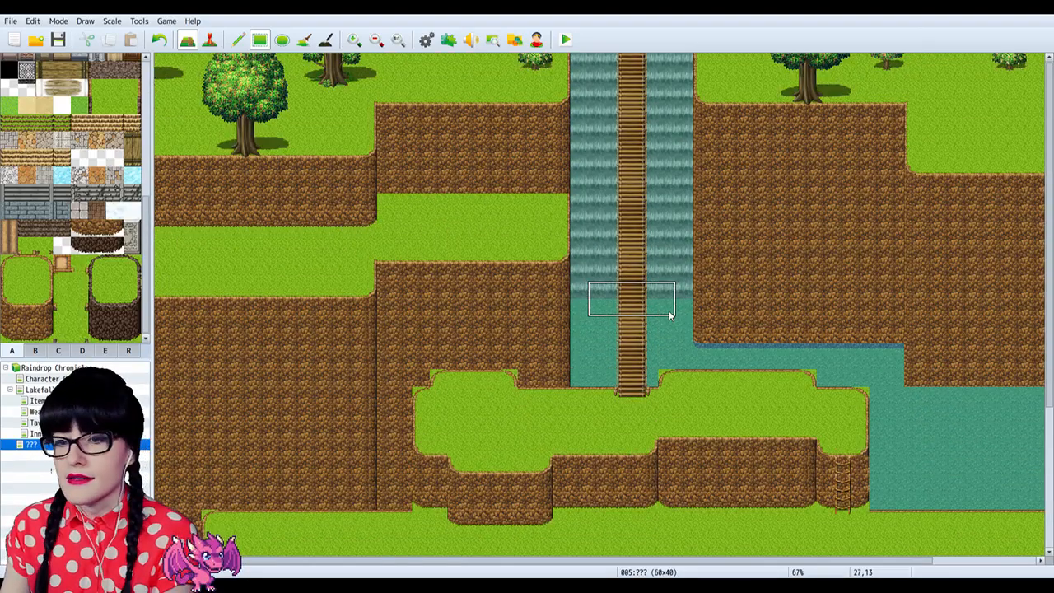
scroll(669, 314, down, 3)
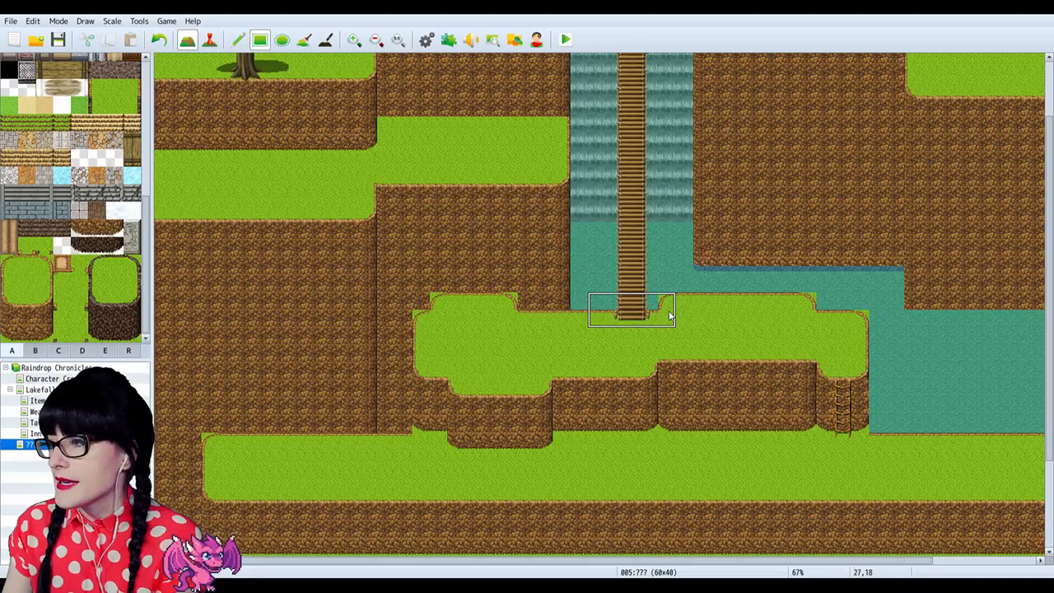
scroll(615, 360, up, 3)
scroll(616, 360, down, 5)
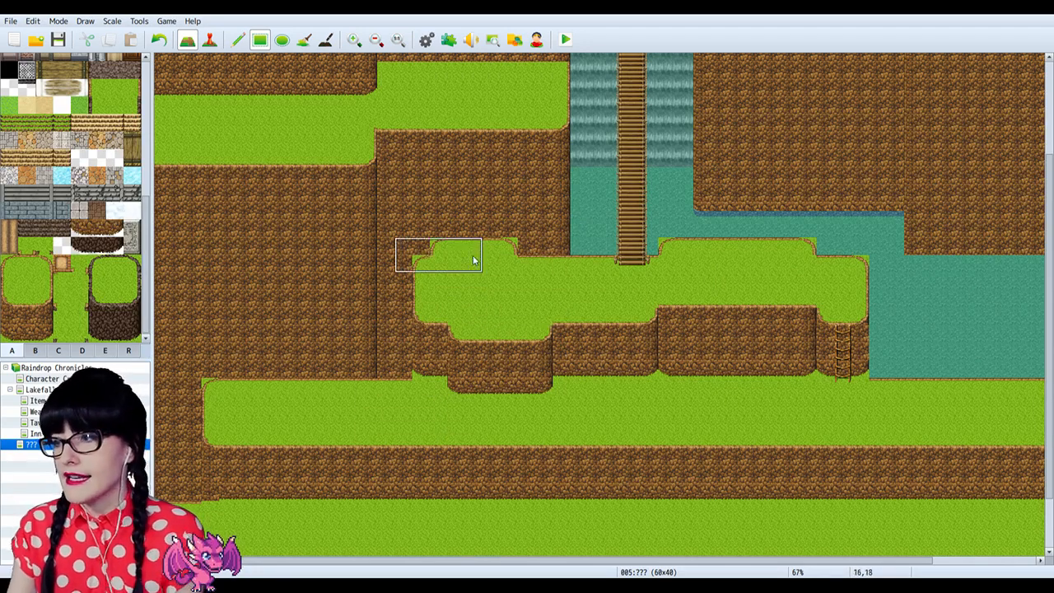
right_drag(419, 244, 853, 387)
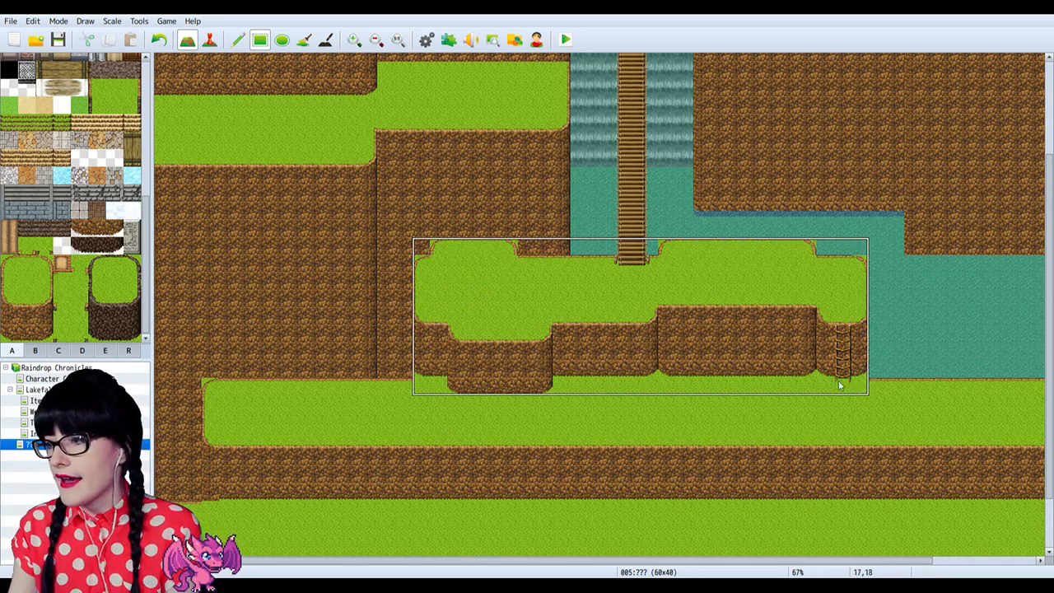
scroll(271, 417, down, 2)
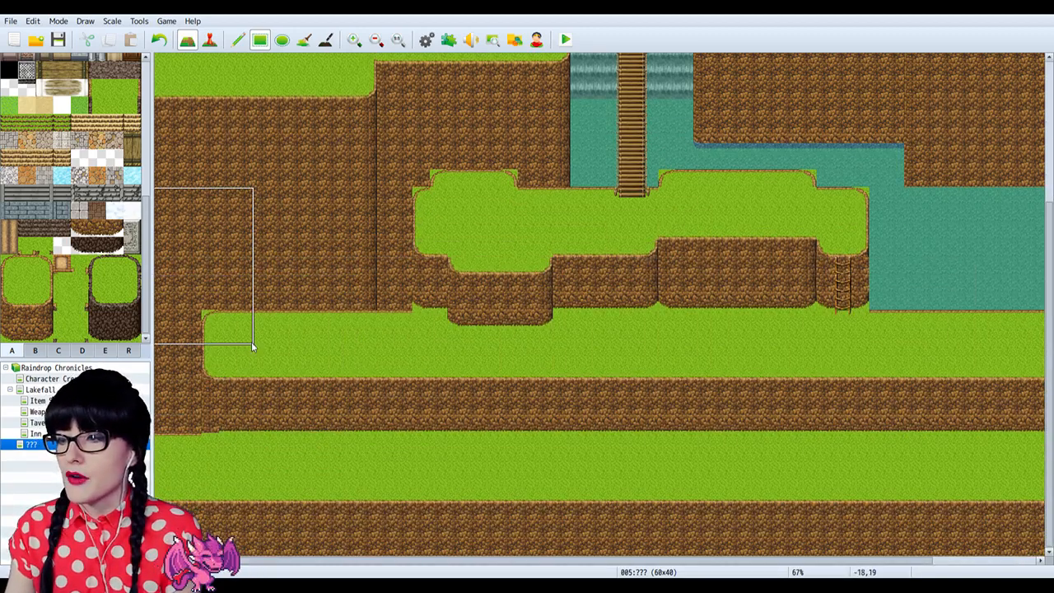
click(375, 39)
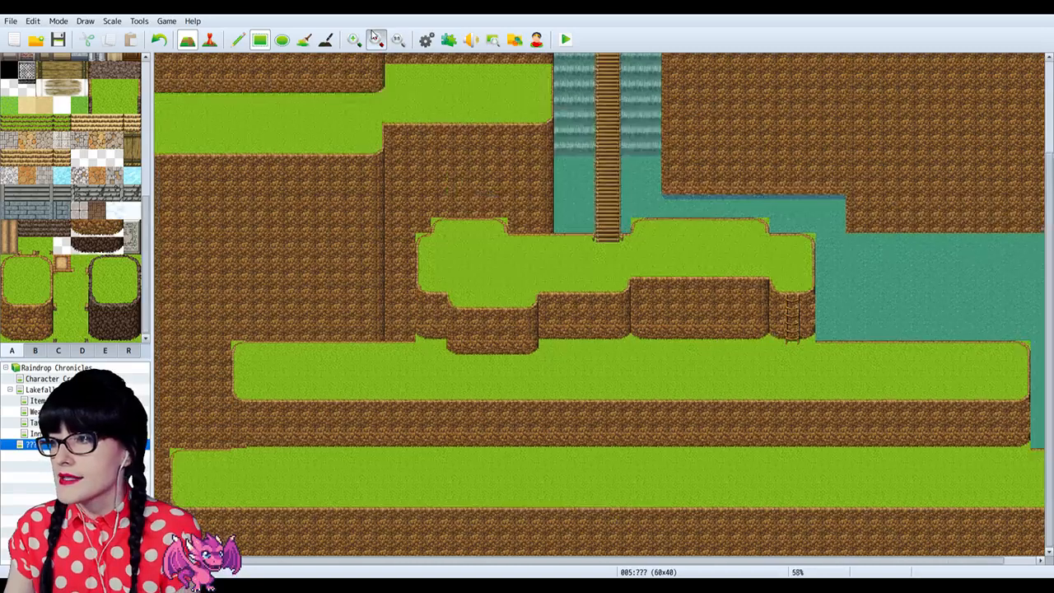
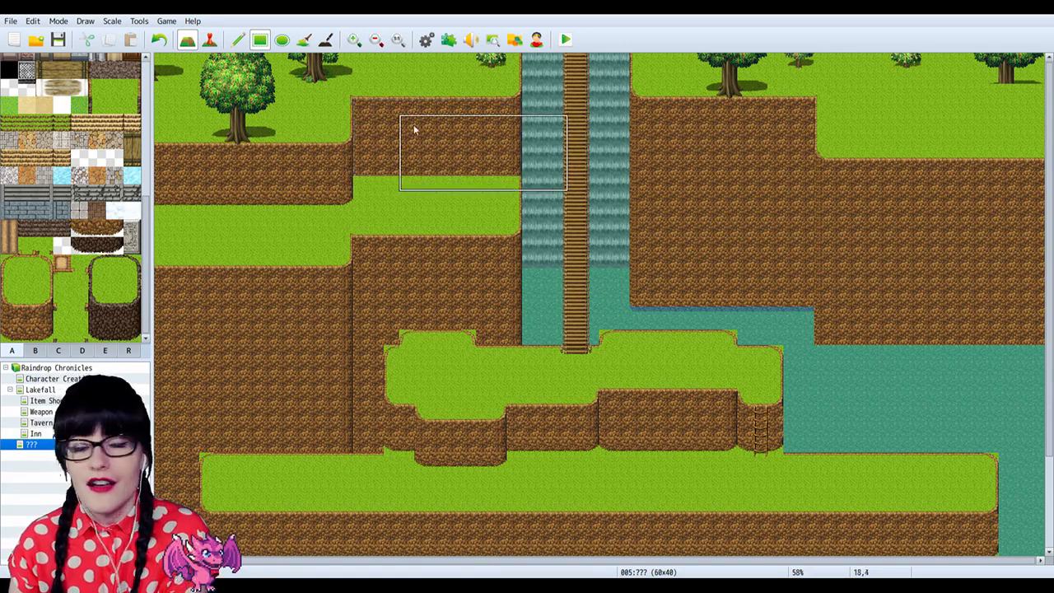
scroll(428, 156, down, 1)
scroll(474, 227, down, 5)
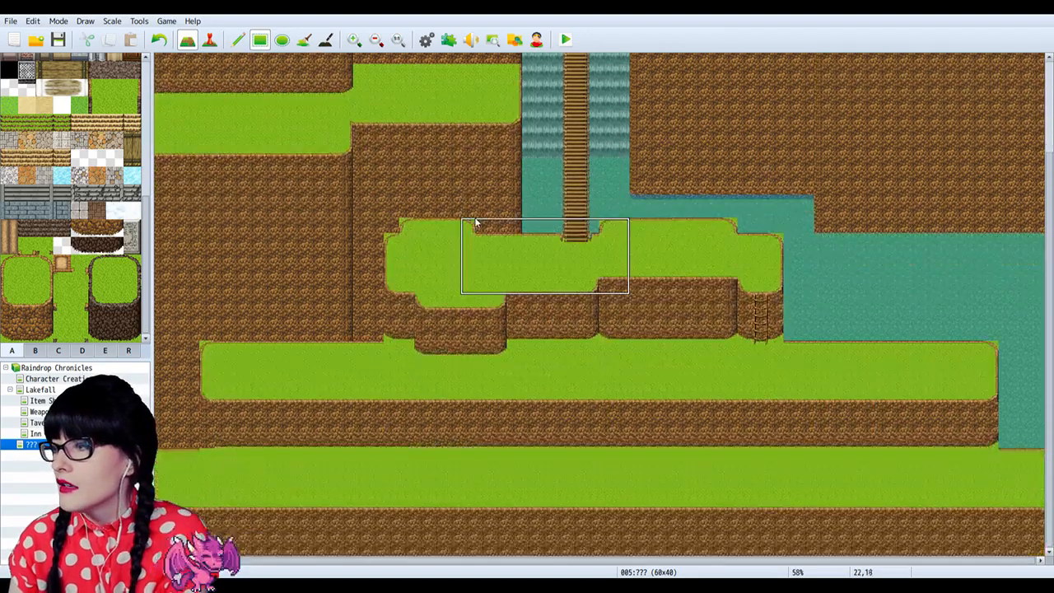
scroll(473, 228, up, 5)
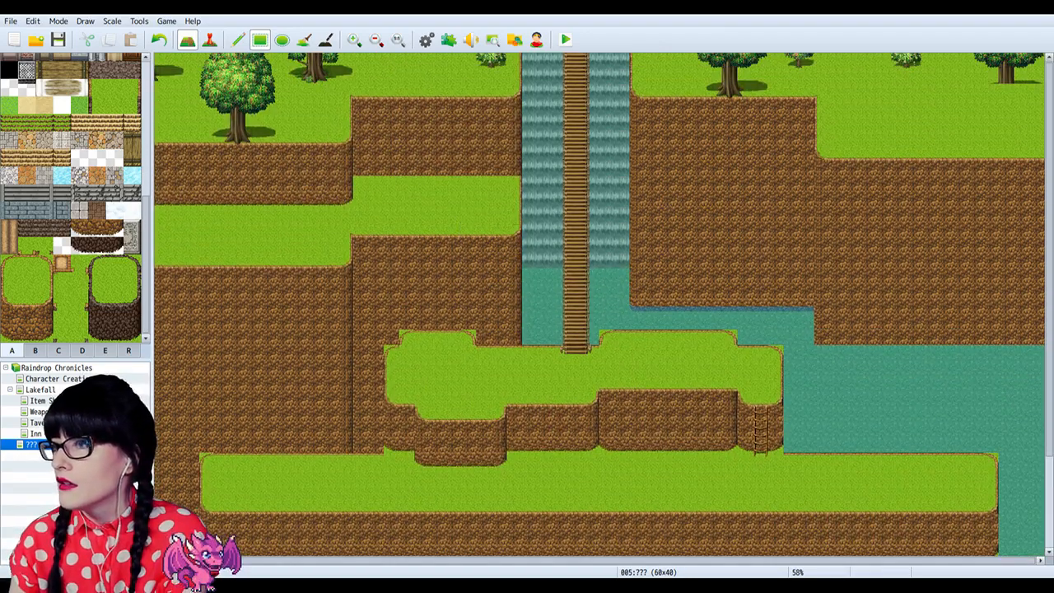
click(377, 39)
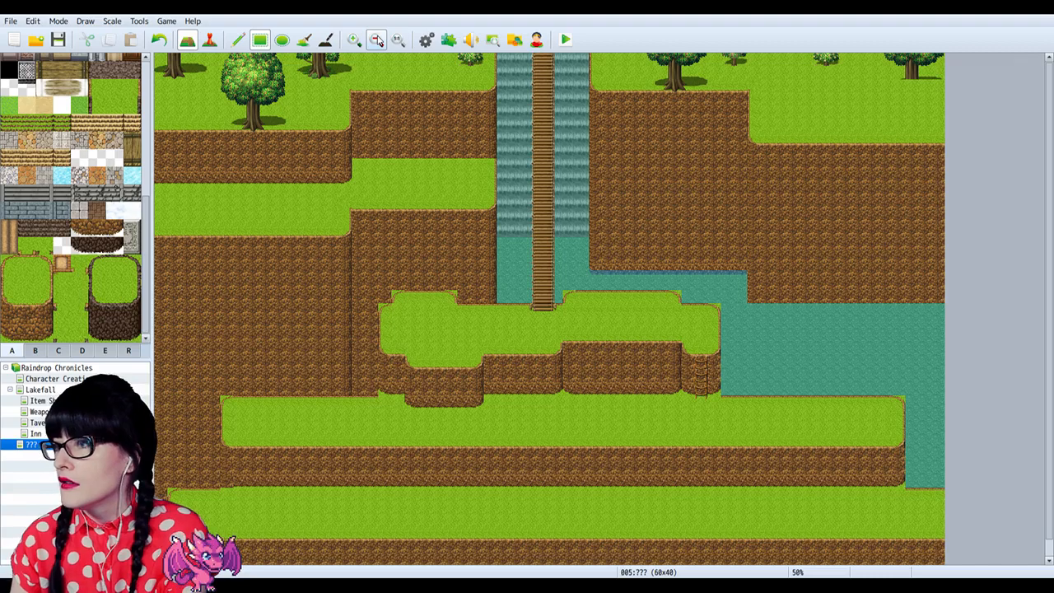
click(354, 40)
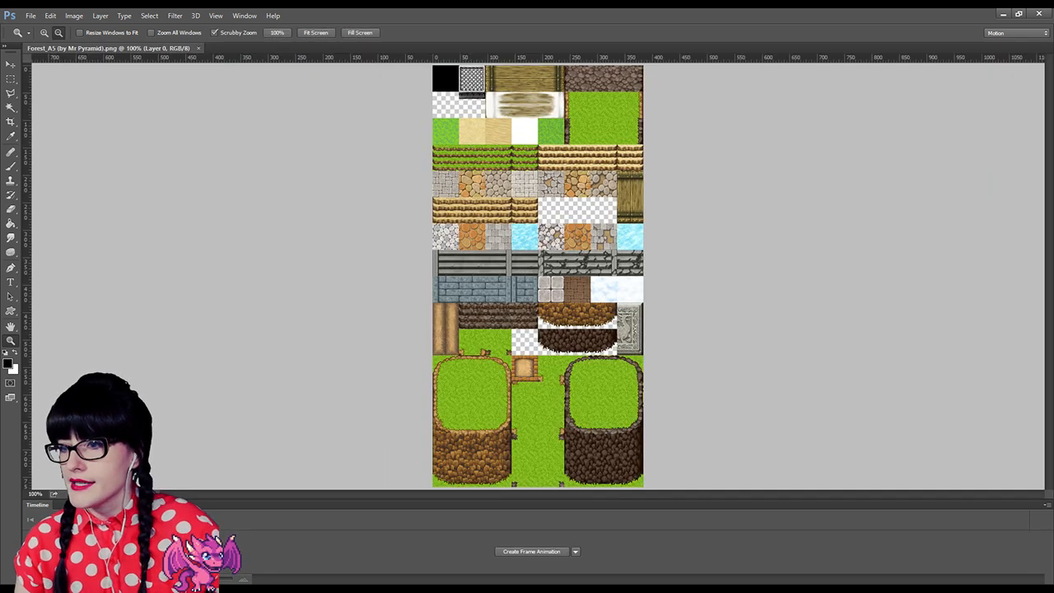
Step: Switch to Photoshop and inspect the top-left corner of the brown-edged grass area in the Forest_A5 tileset up close
click(438, 376)
click(411, 348)
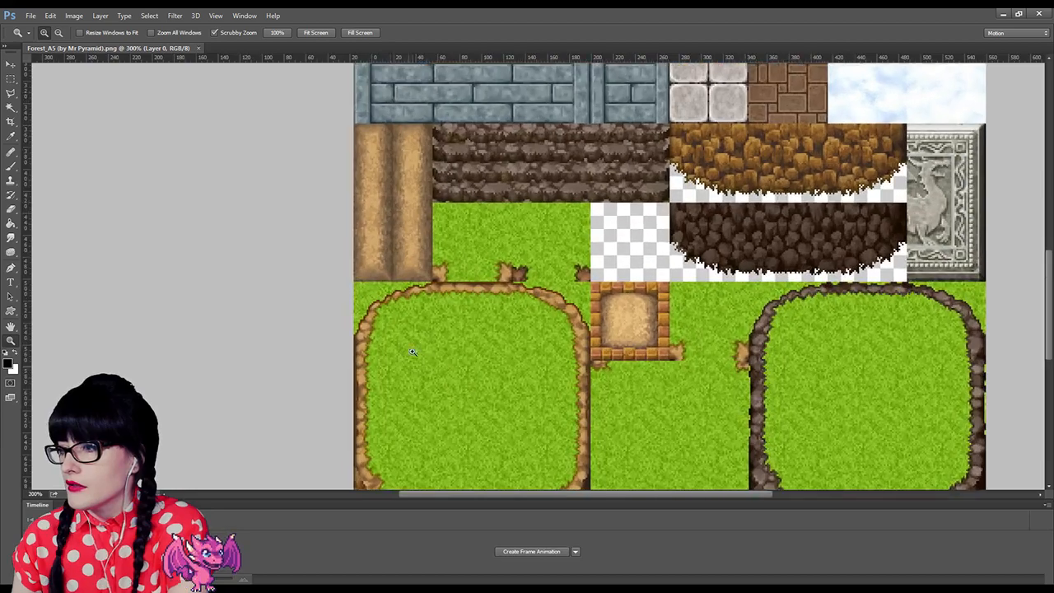
click(419, 341)
click(425, 347)
key(alt)
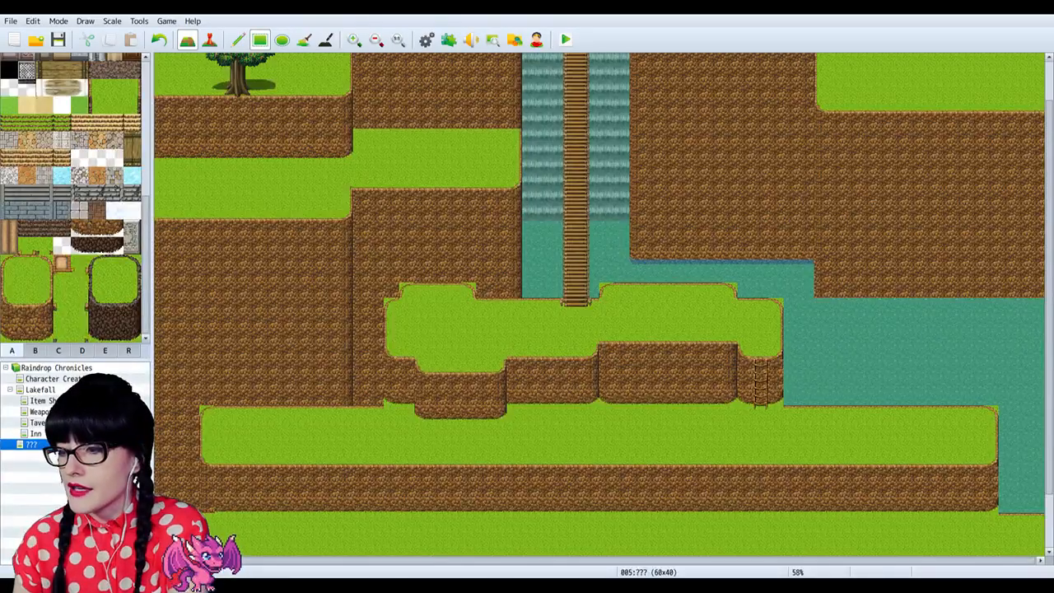
Step: Back in the ??? map, examine the terrace's rounded grass corners and the edges of the cliff right of the waterfall
click(354, 40)
click(354, 39)
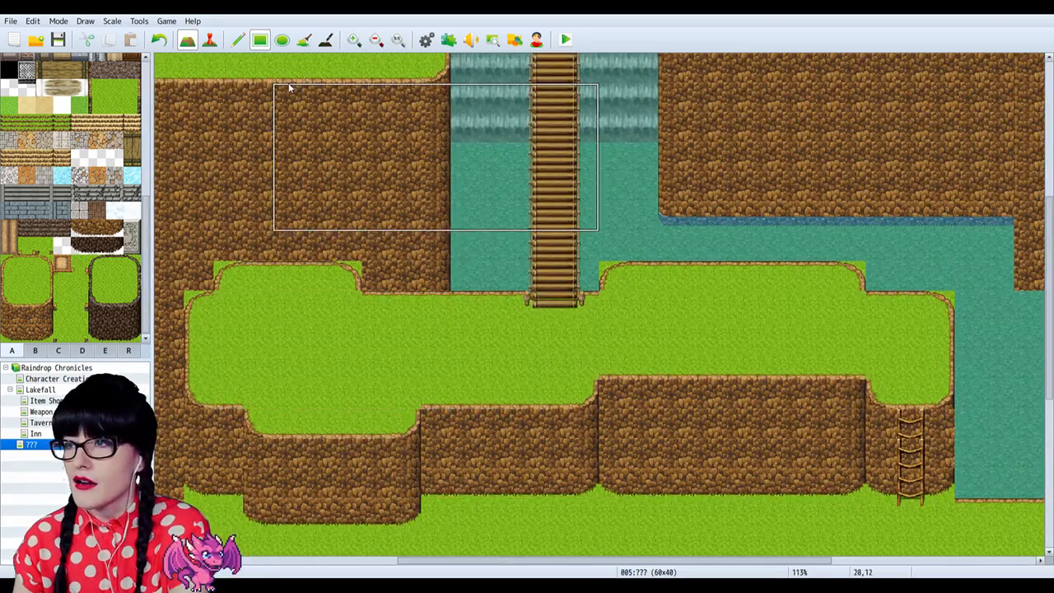
right_click(240, 261)
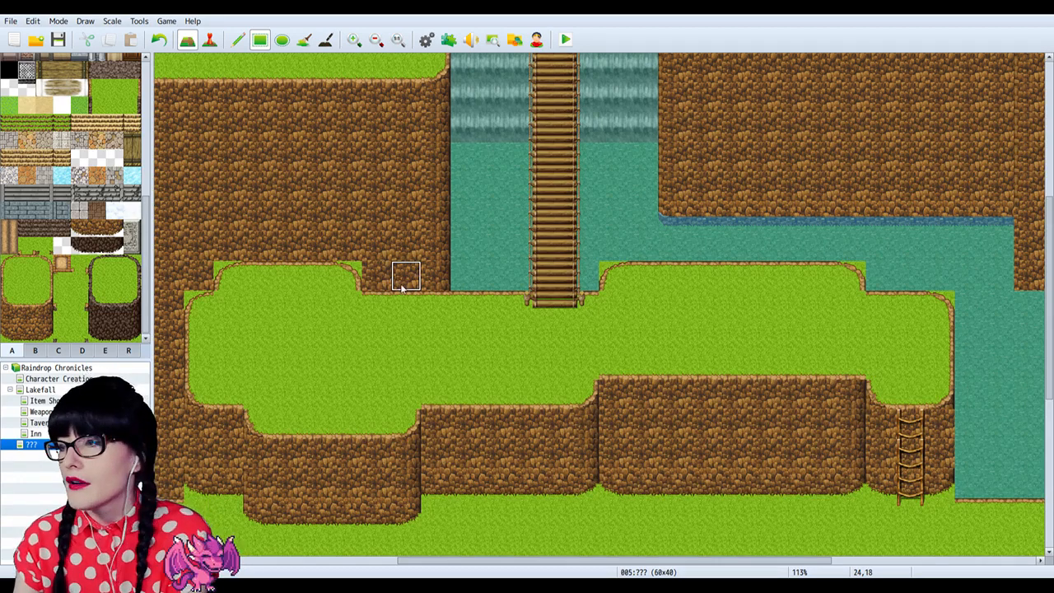
scroll(395, 281, down, 1)
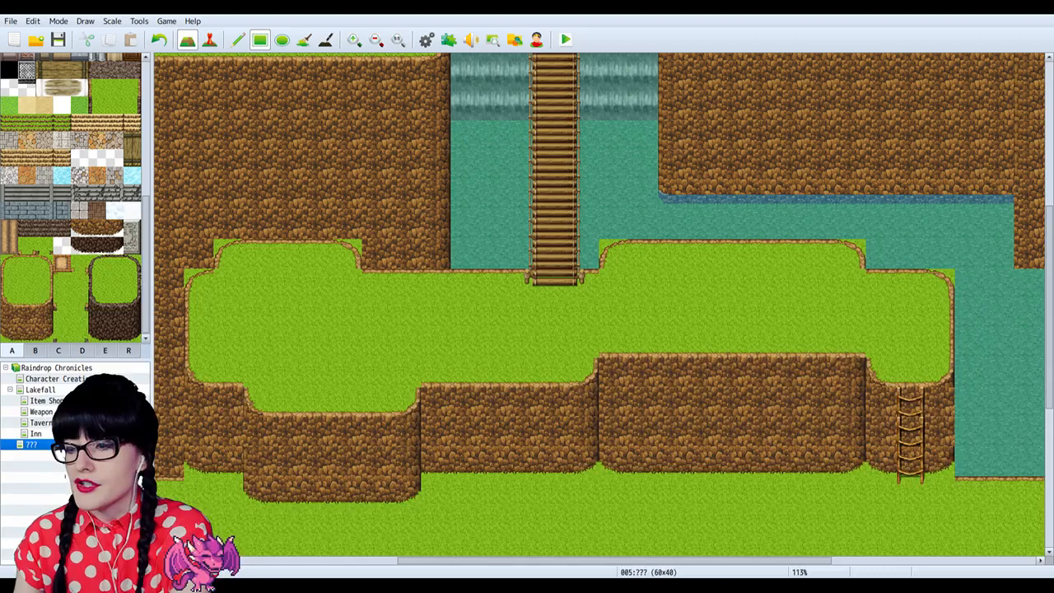
scroll(685, 251, up, 4)
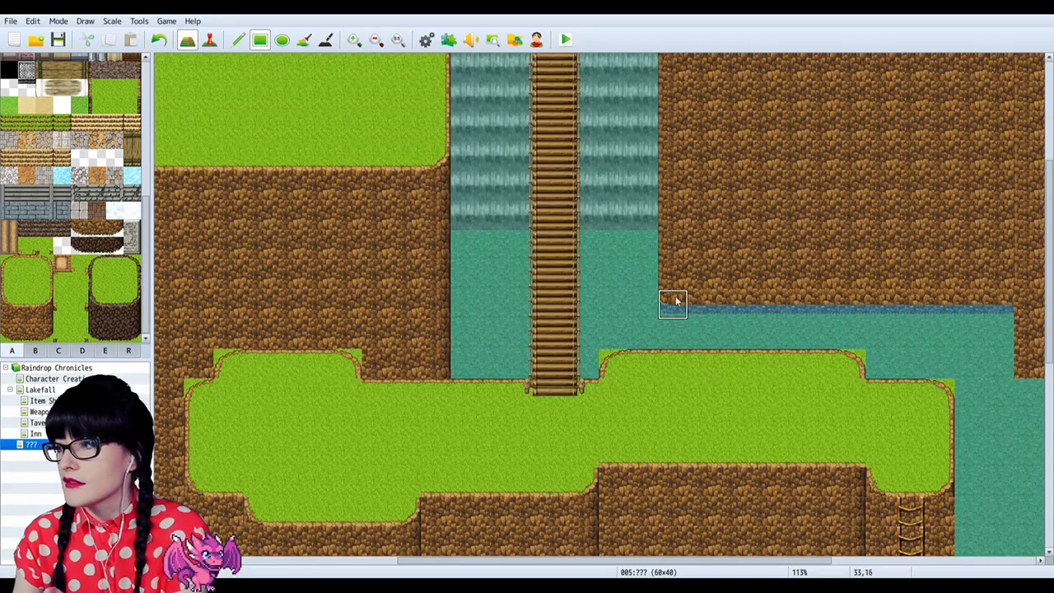
drag(672, 304, 1010, 304)
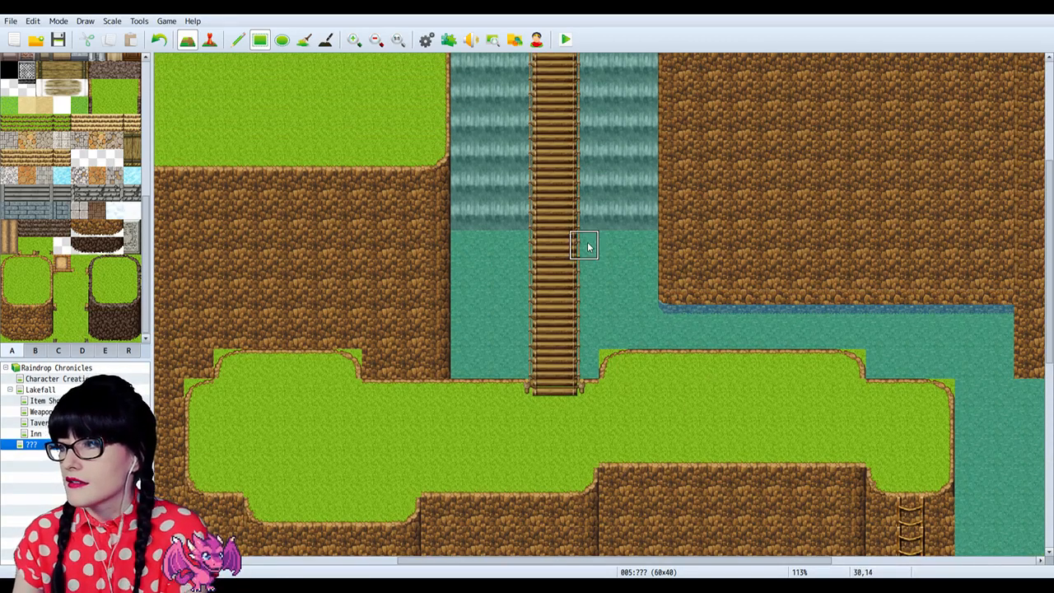
scroll(614, 276, up, 2)
scroll(616, 280, up, 6)
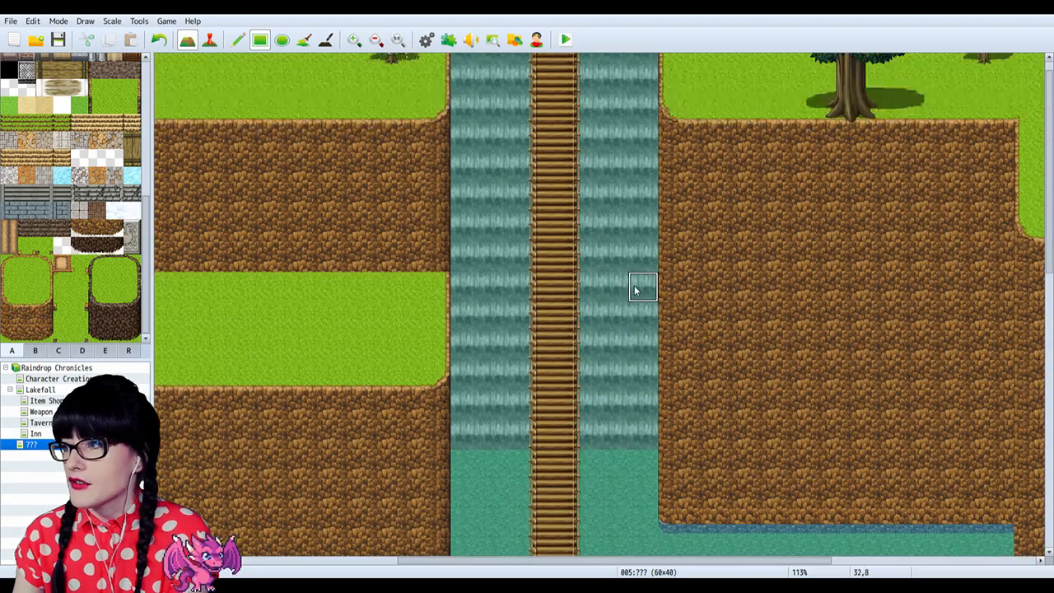
scroll(635, 289, down, 5)
scroll(639, 296, up, 3)
drag(672, 419, 672, 142)
scroll(616, 244, down, 8)
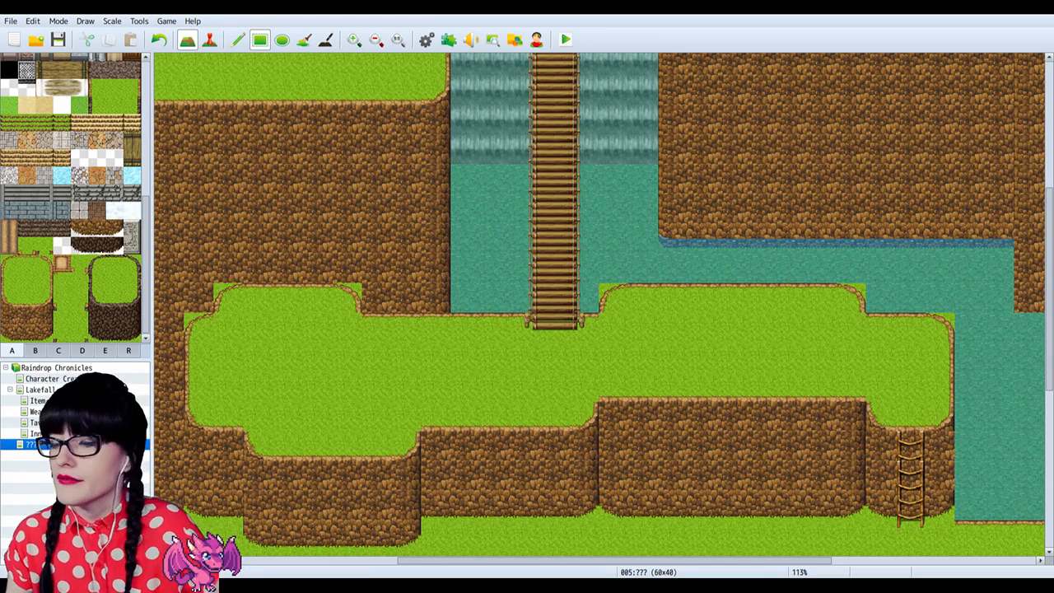
Step: Reload the edited tile graphics by opening and closing the Database's tileset settings, and inspect the terrace's top-left corners
click(426, 41)
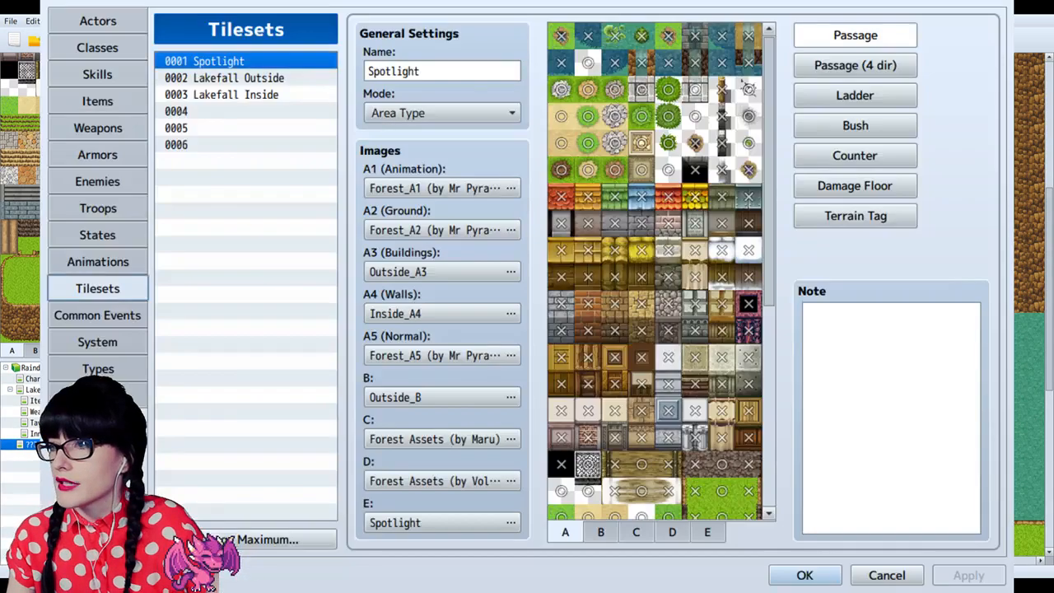
click(995, 4)
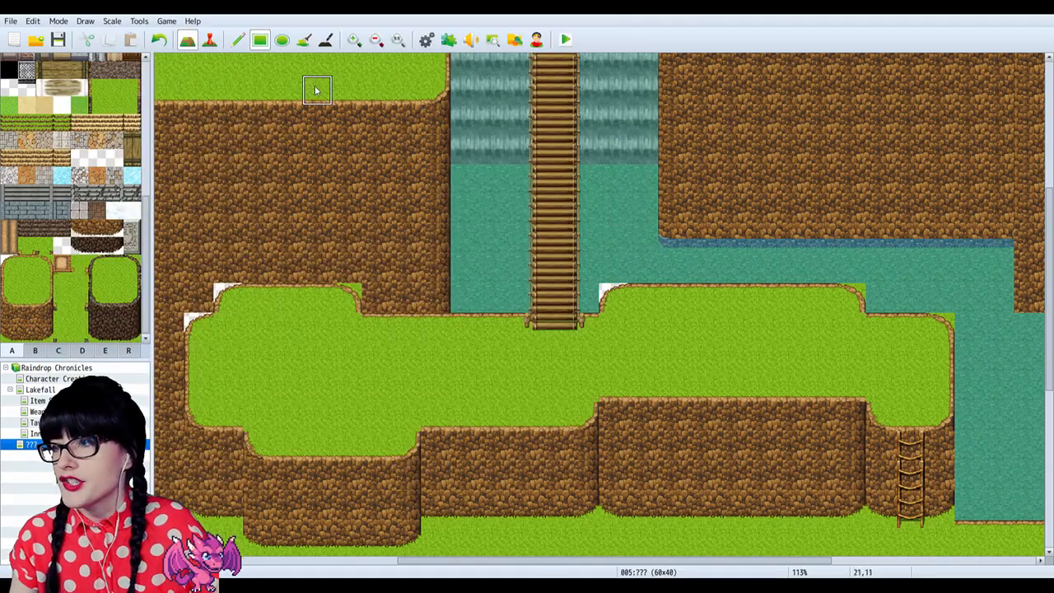
click(354, 40)
click(355, 40)
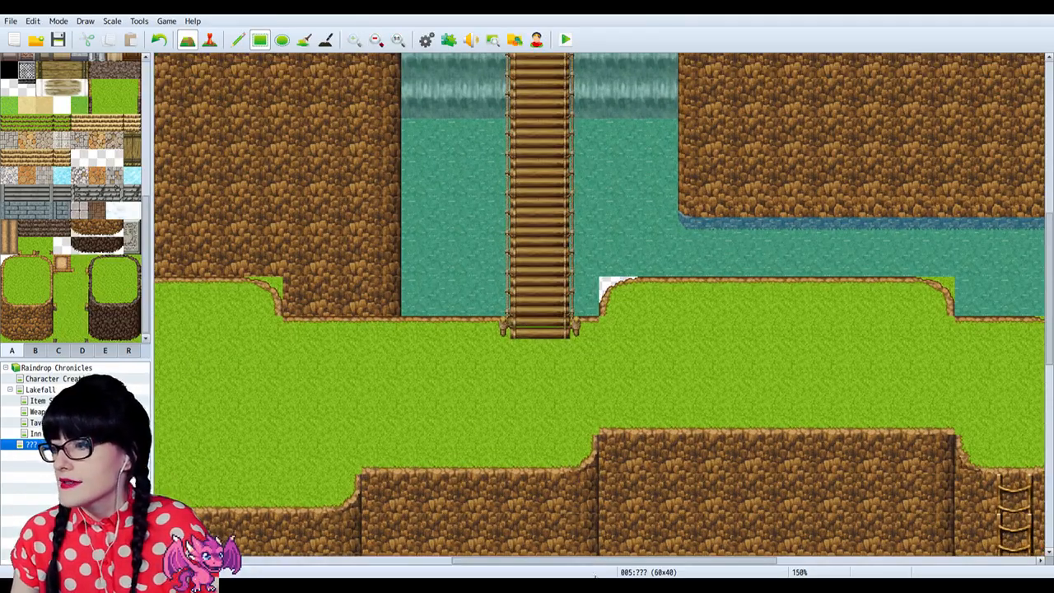
drag(596, 562, 444, 560)
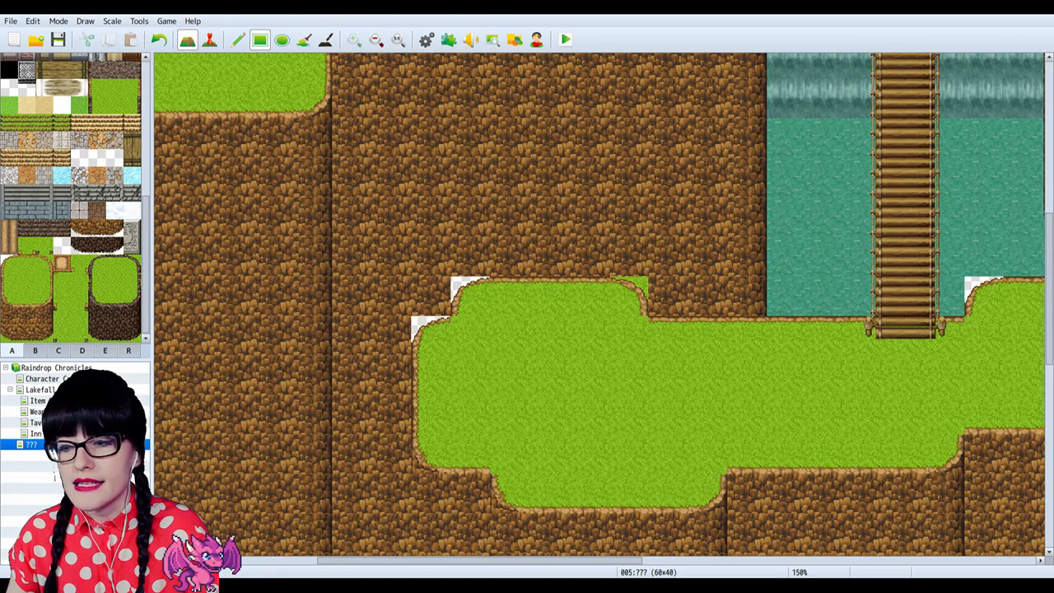
Step: Look through the B and C tile sets for tiles or free space usable for the terrace's grass corners
click(34, 350)
click(57, 351)
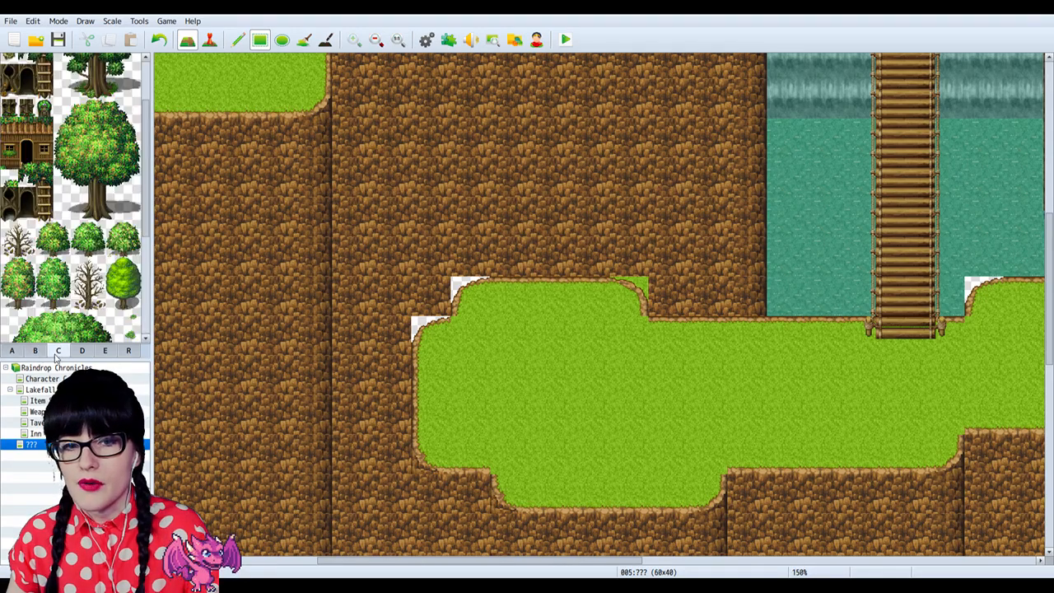
click(15, 353)
click(27, 353)
click(15, 352)
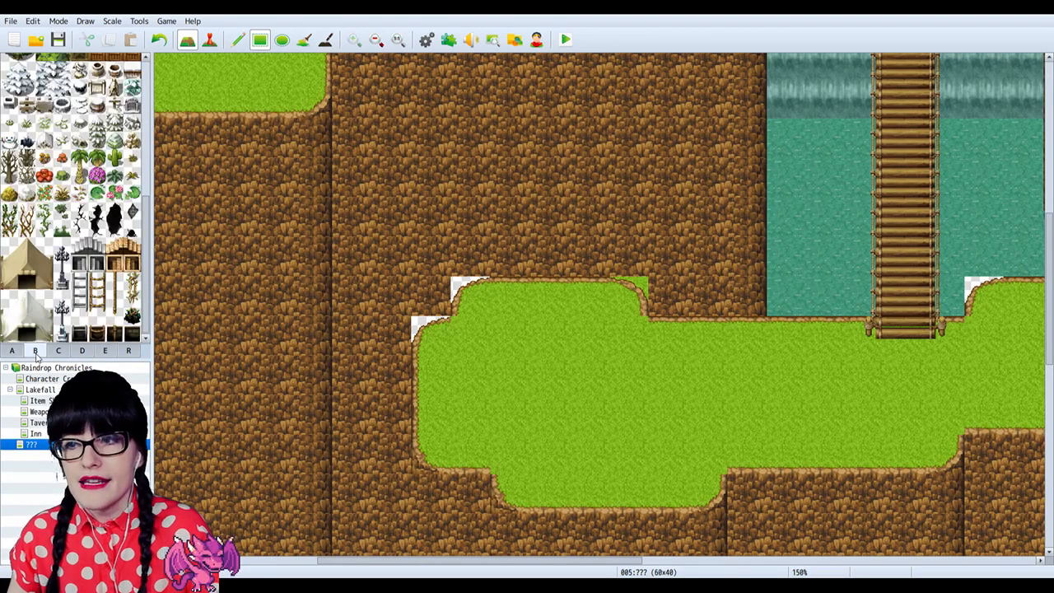
scroll(52, 127, up, 6)
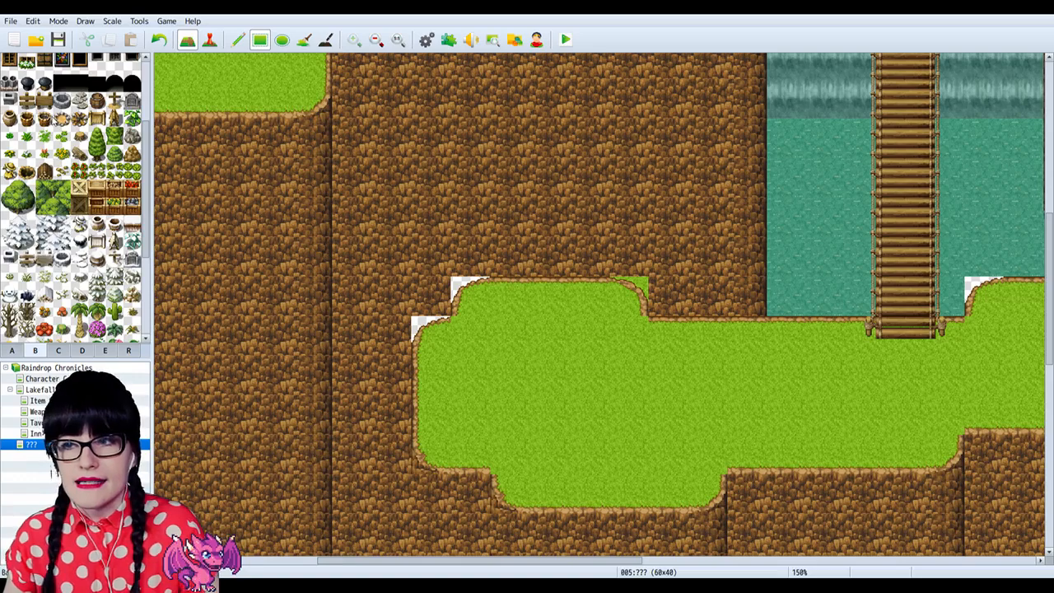
scroll(52, 128, down, 6)
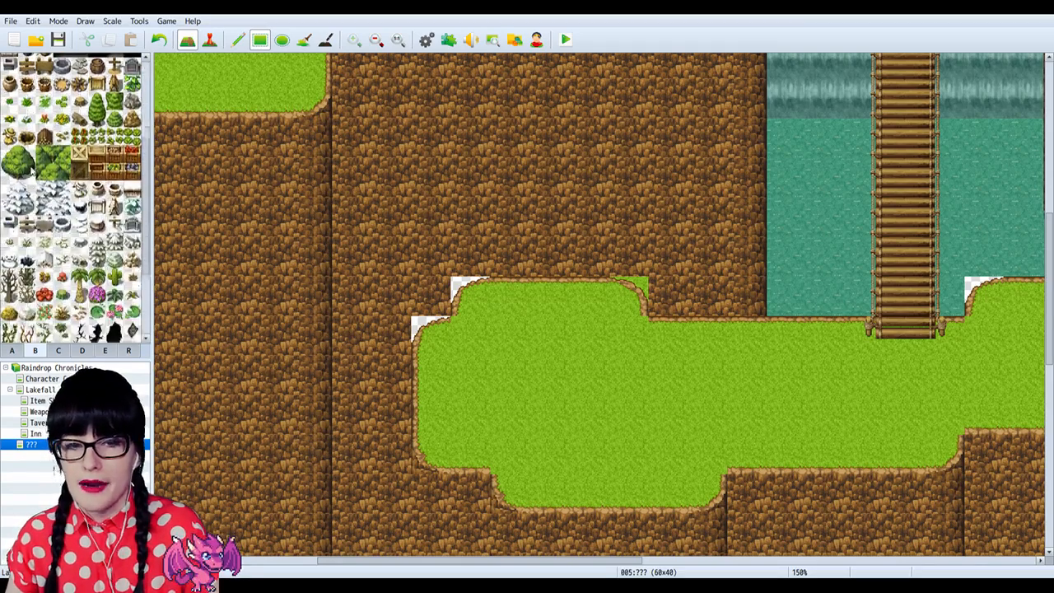
click(12, 352)
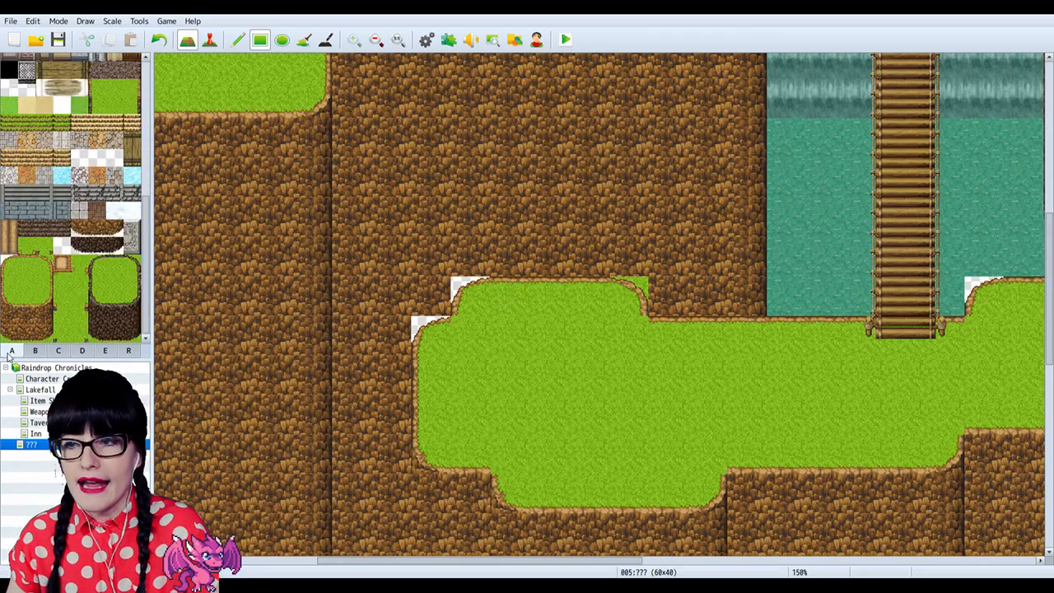
Step: Mark out the brown-edged grass and cliff block in tile set A and check tile set B for room for it
click(40, 256)
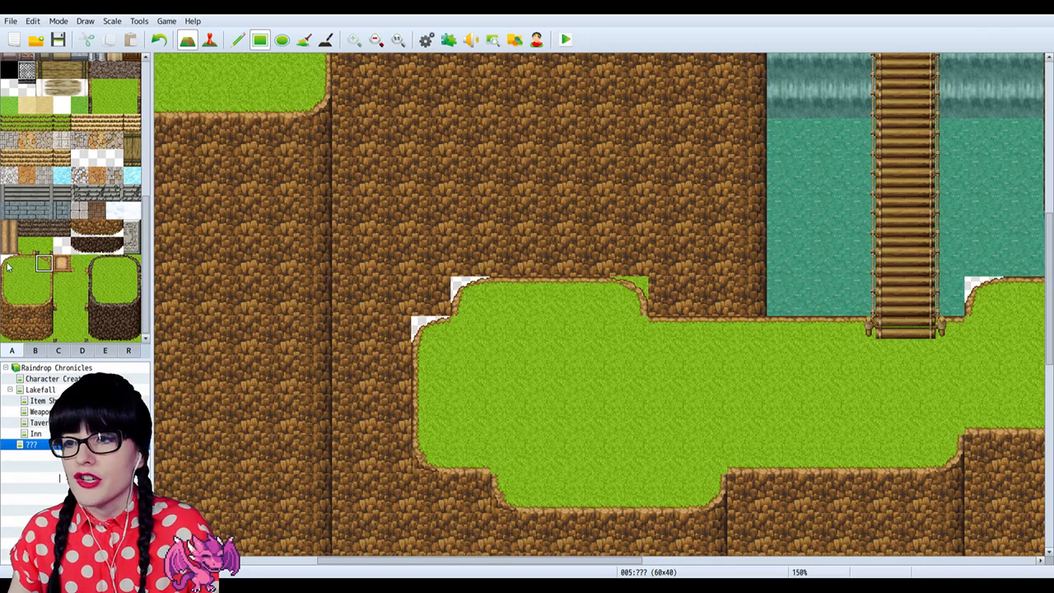
drag(8, 263, 39, 331)
click(35, 350)
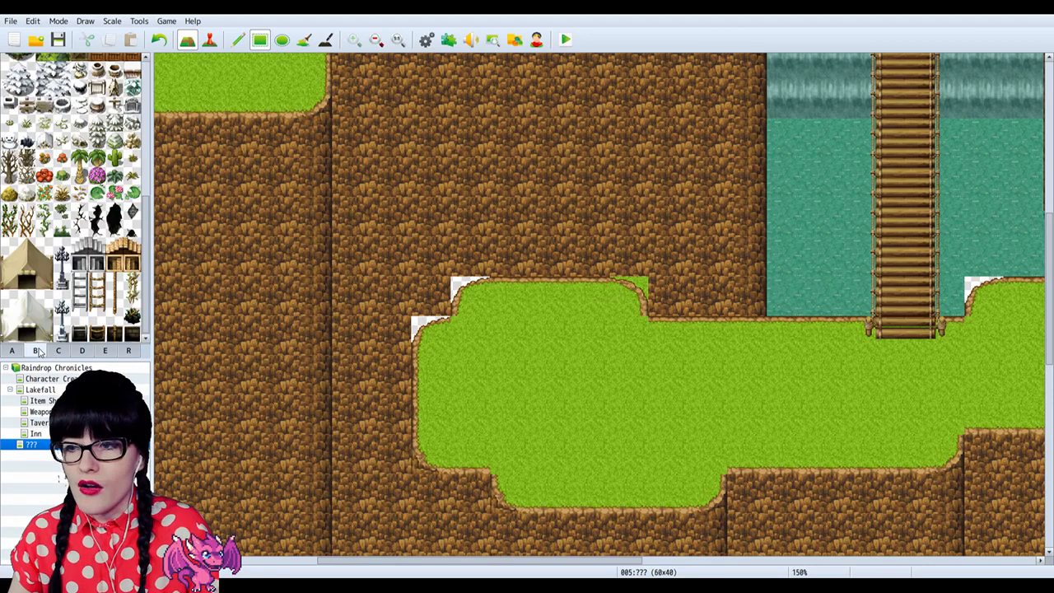
scroll(82, 261, down, 5)
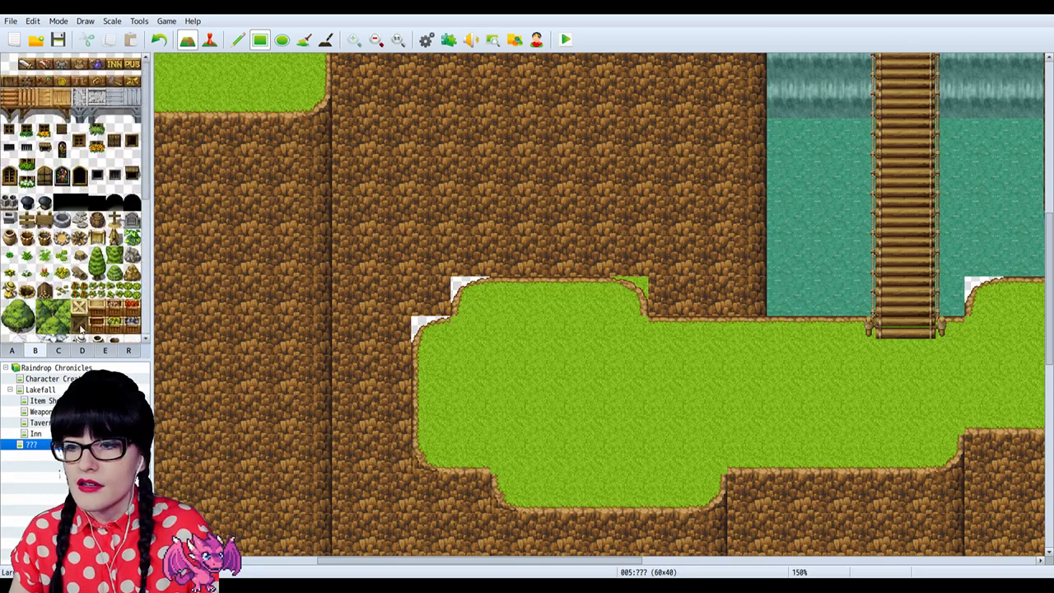
click(15, 352)
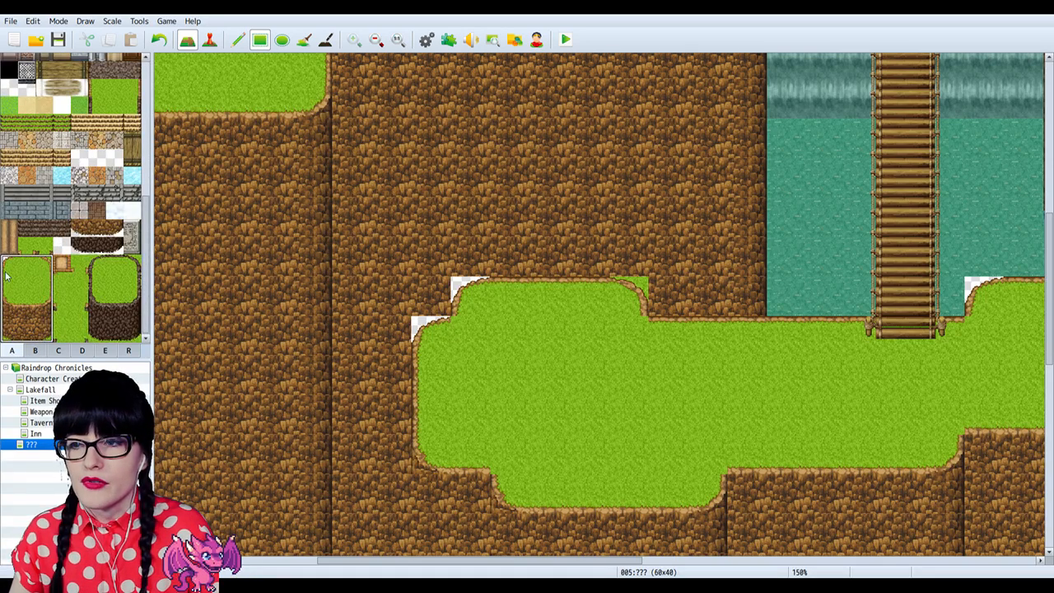
click(44, 263)
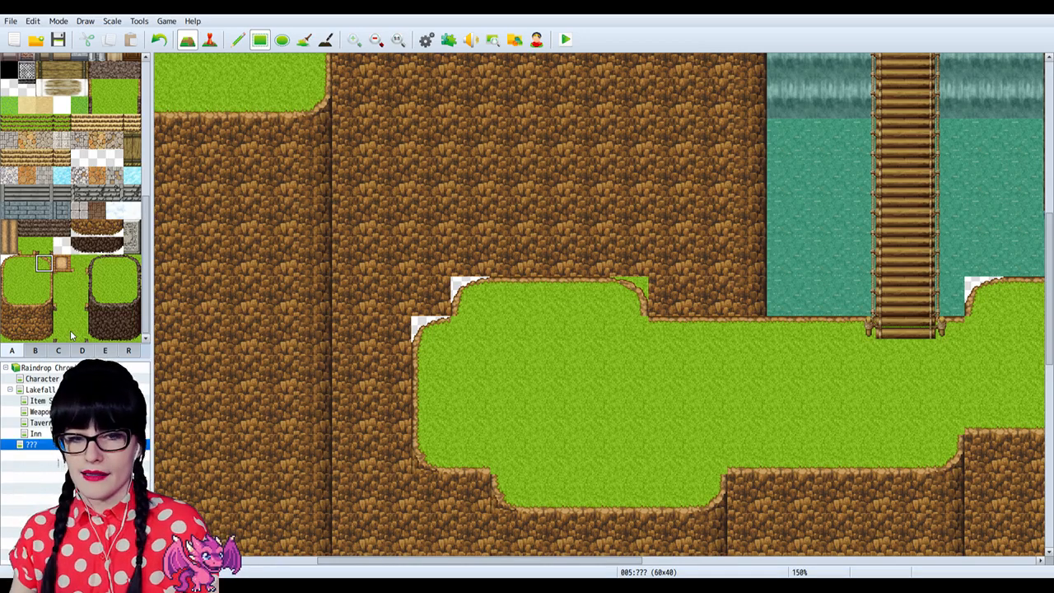
click(35, 350)
scroll(64, 305, down, 5)
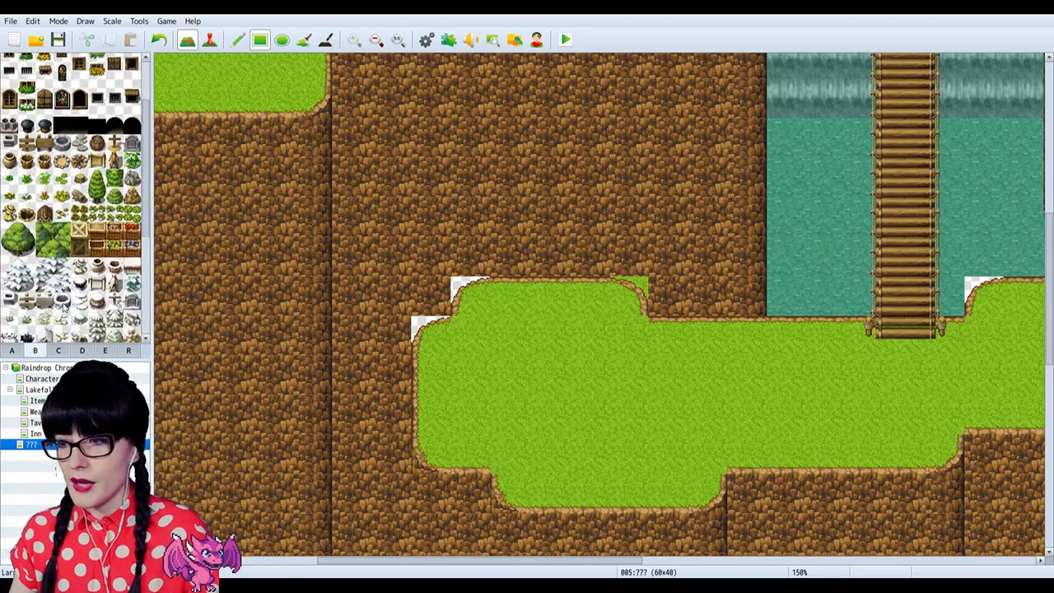
scroll(80, 340, down, 3)
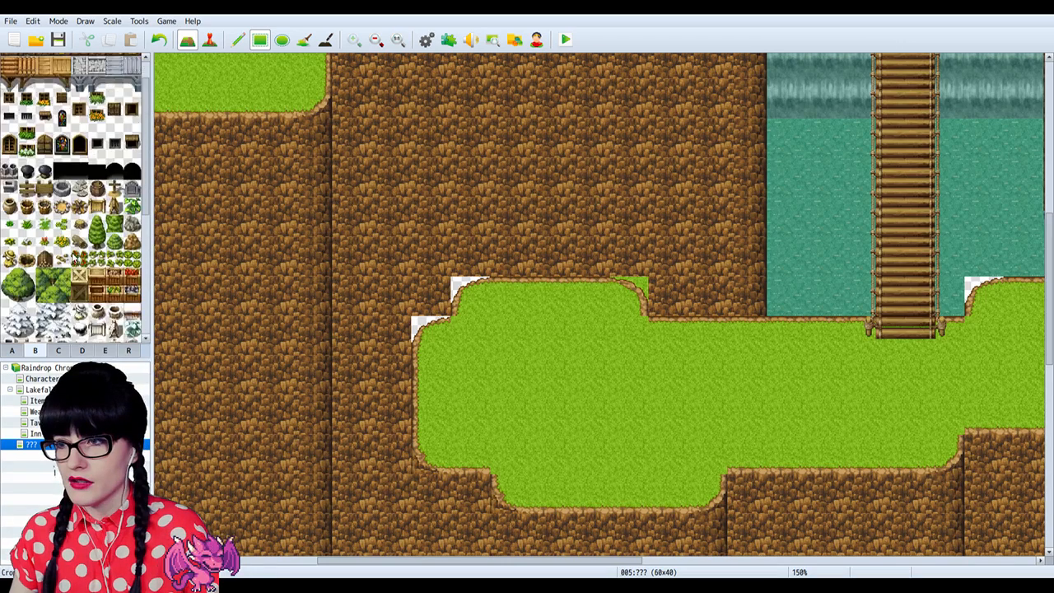
Step: Examine the C, D and E tile sets for free space or matching terrace tiles
click(57, 350)
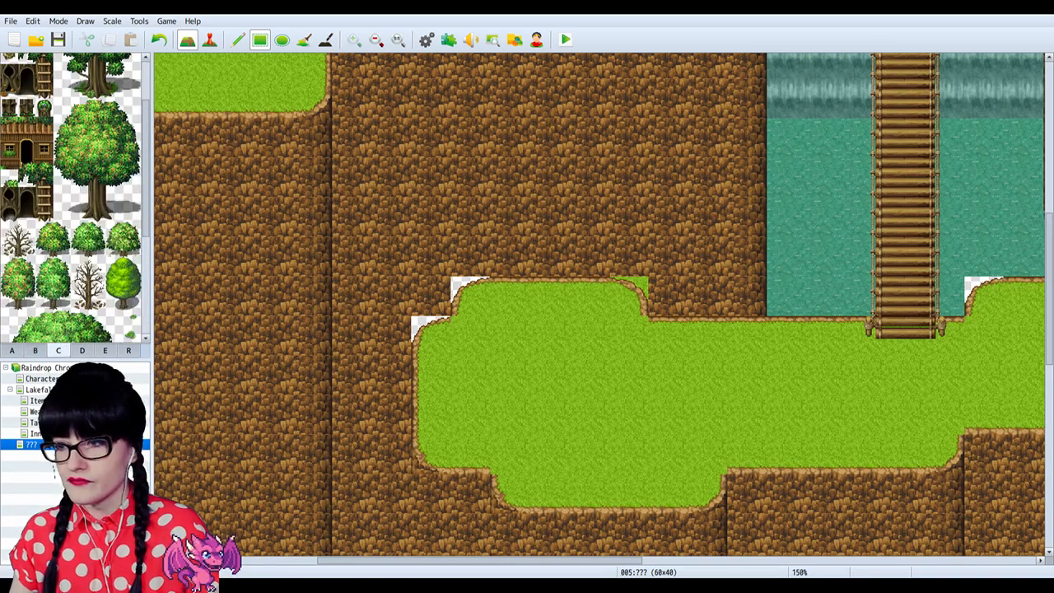
scroll(71, 338, up, 3)
scroll(70, 338, down, 1)
click(82, 350)
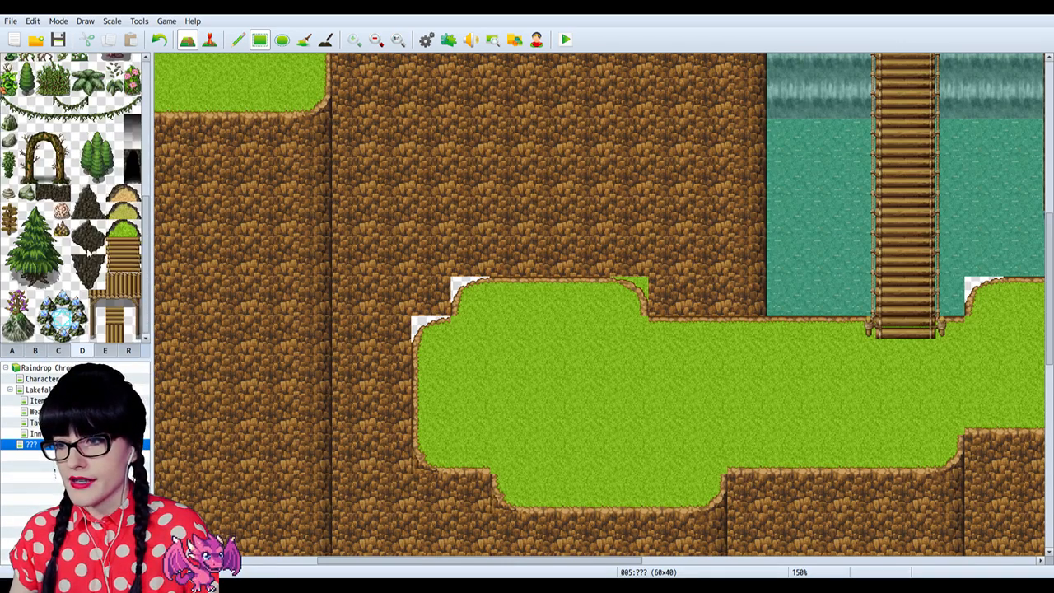
scroll(92, 325, up, 5)
click(107, 350)
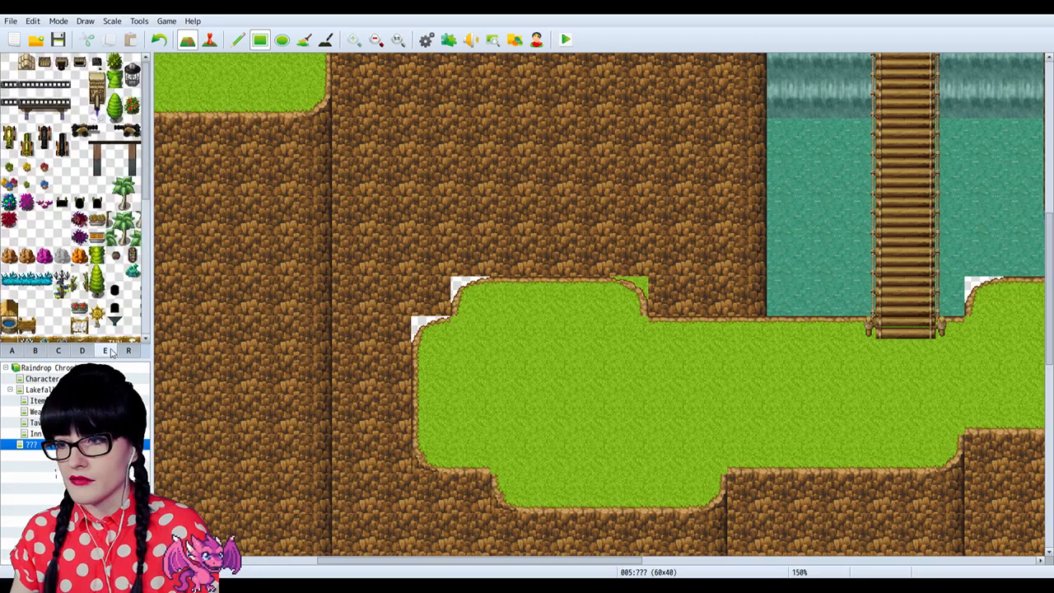
scroll(80, 265, up, 3)
scroll(80, 265, down, 3)
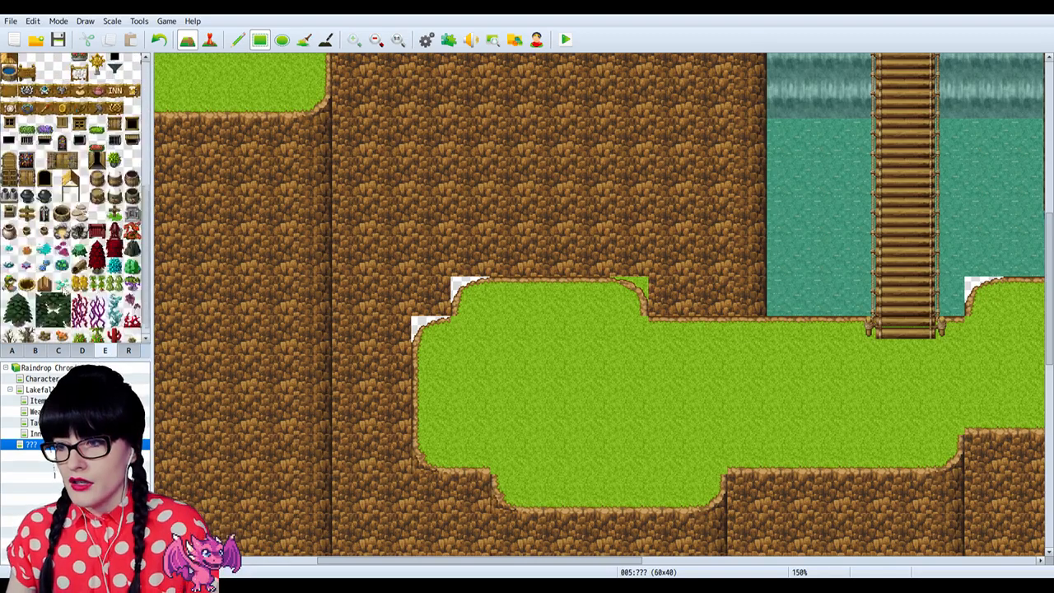
Step: Examine the dark-edged grass and cliff block and the dark rounded edge tiles above it in tile set A
click(20, 351)
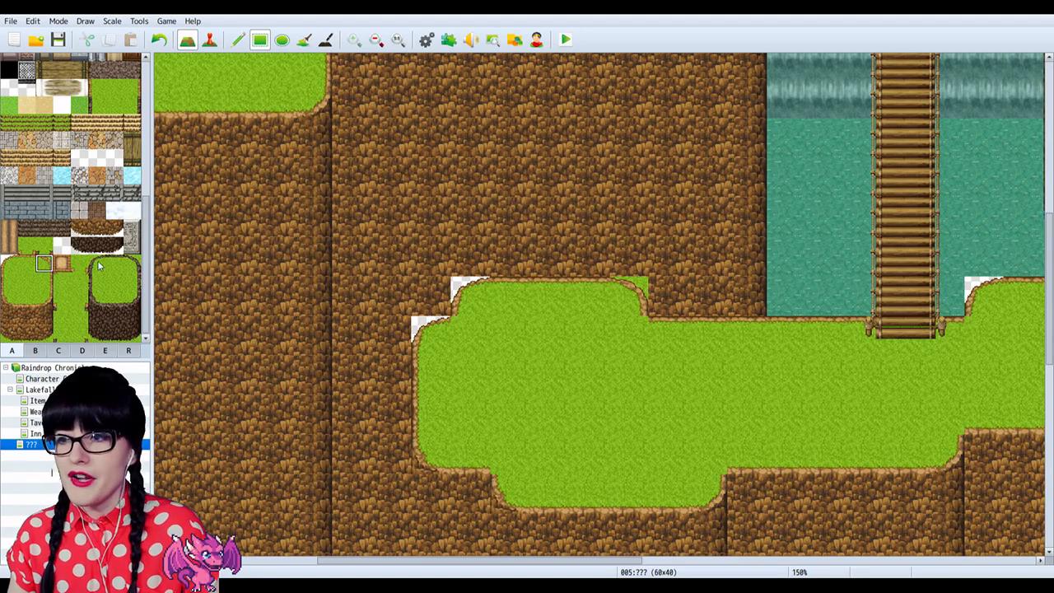
drag(93, 261, 132, 340)
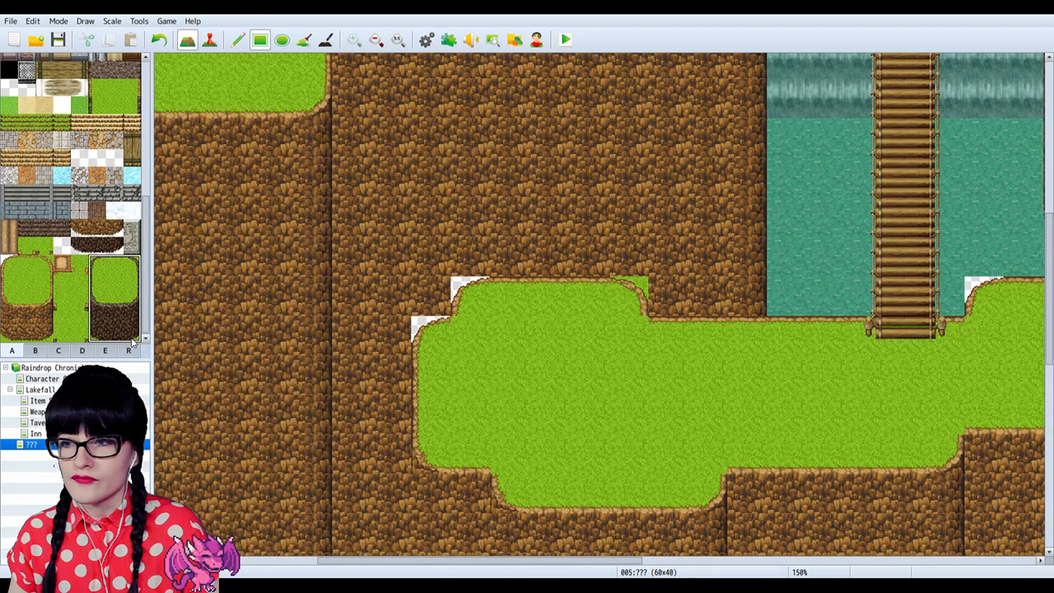
click(120, 303)
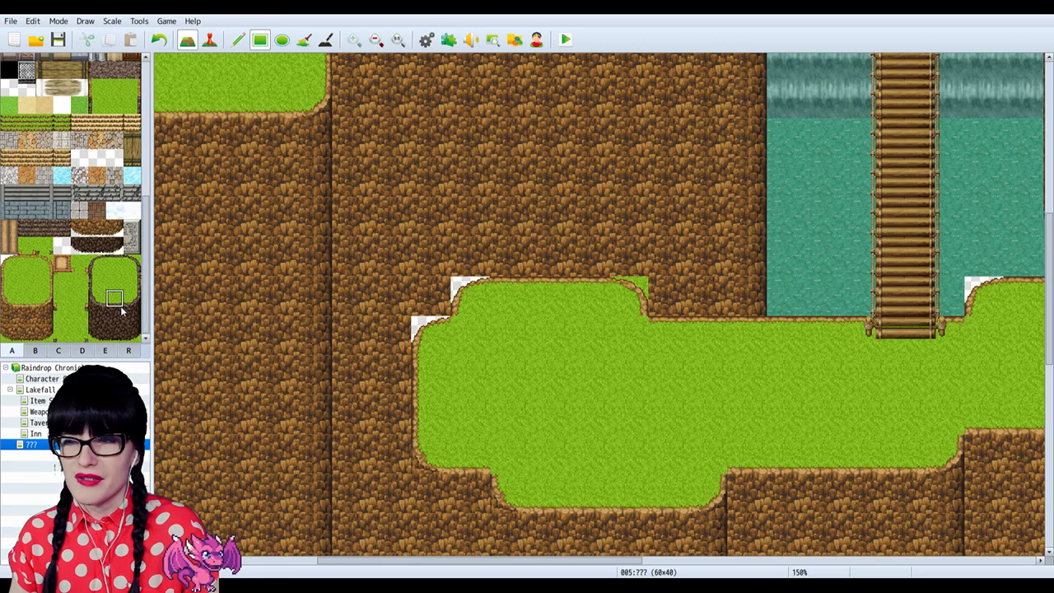
drag(80, 252, 98, 252)
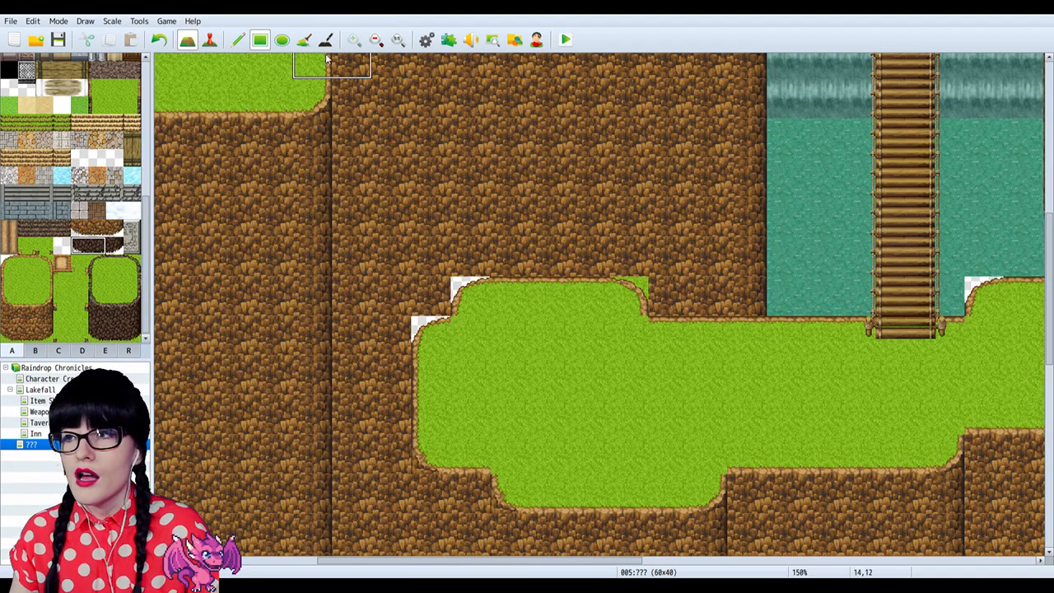
Step: Examine the terraces, cliffs and waterfall around the bridge on the ??? map, including the terrace's corner tiles
click(376, 39)
click(377, 40)
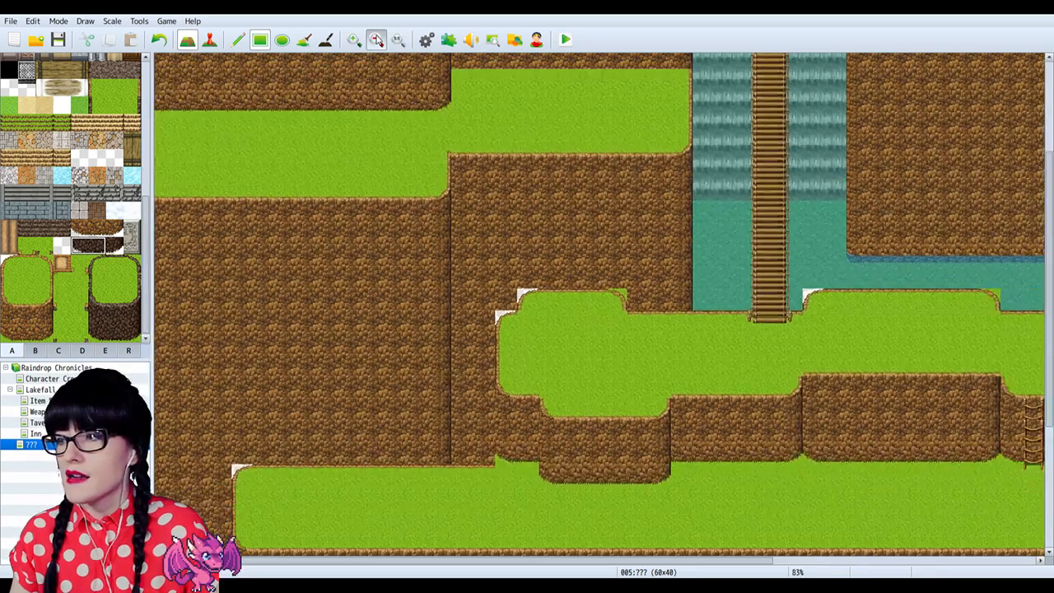
click(376, 40)
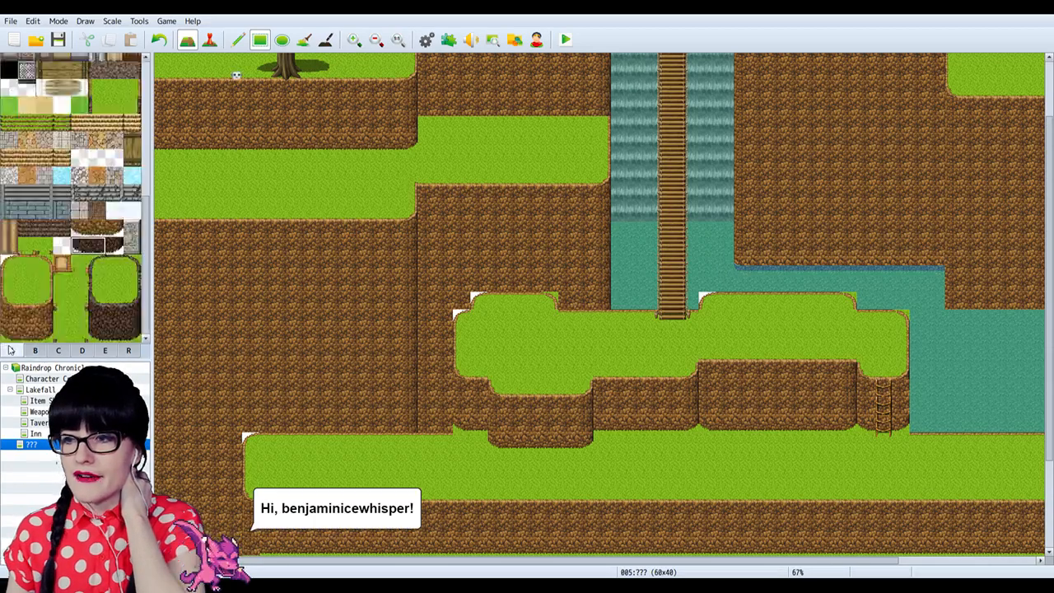
click(354, 40)
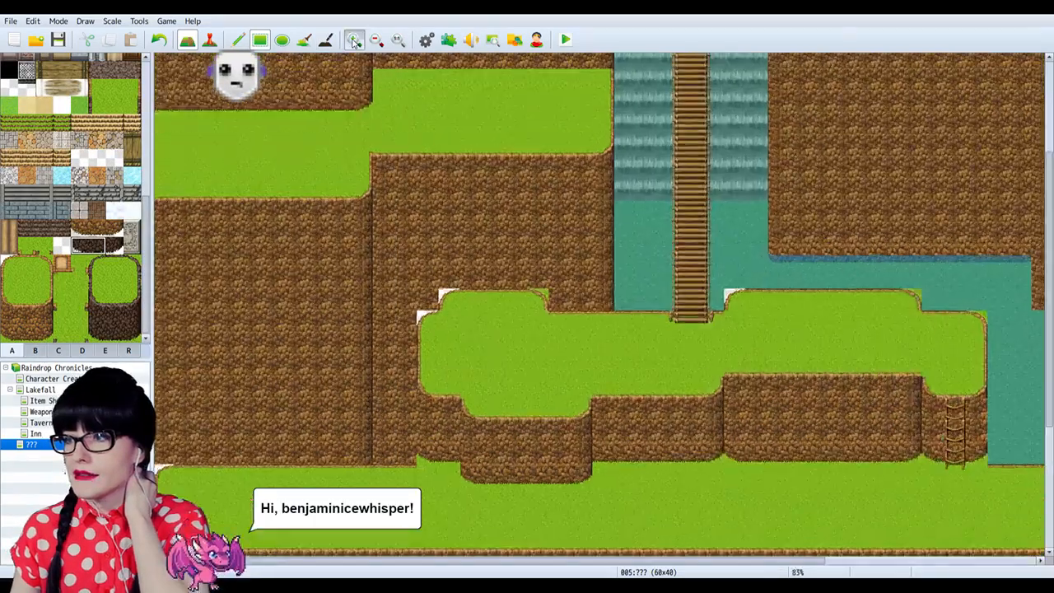
click(353, 40)
click(354, 39)
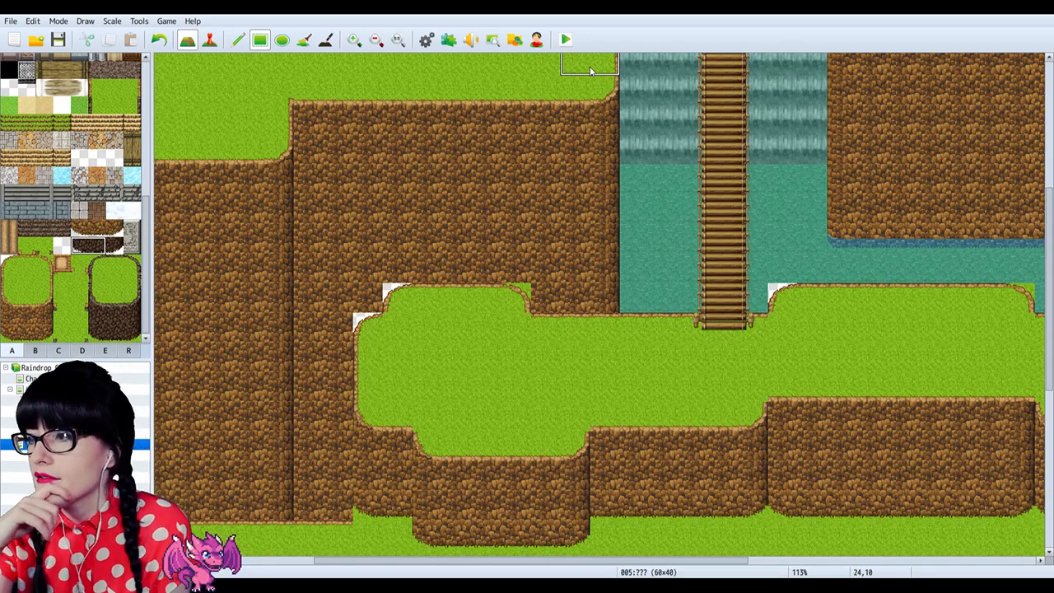
scroll(566, 471, up, 5)
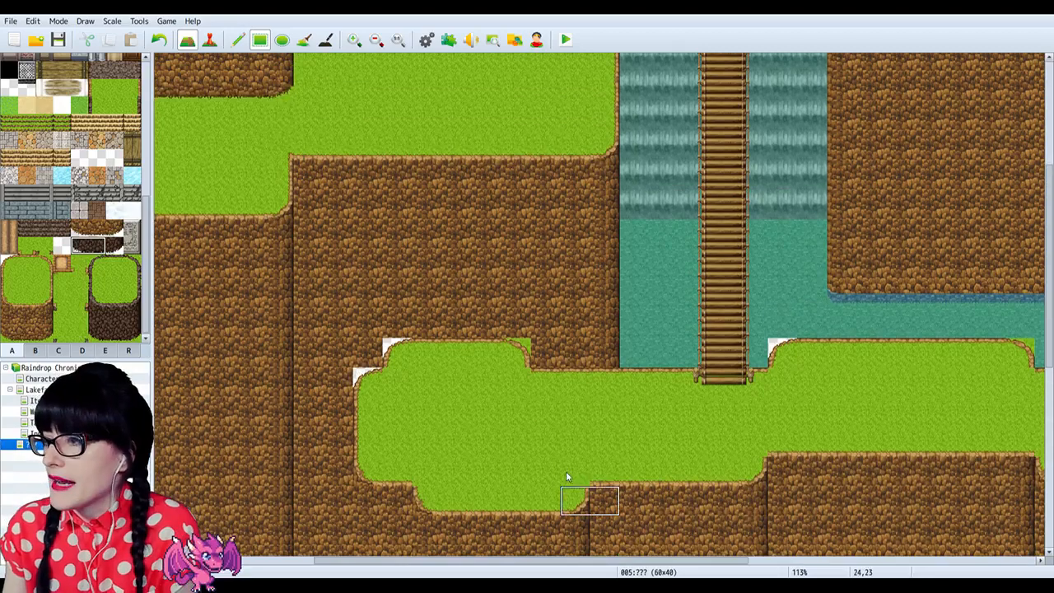
scroll(651, 123, up, 1)
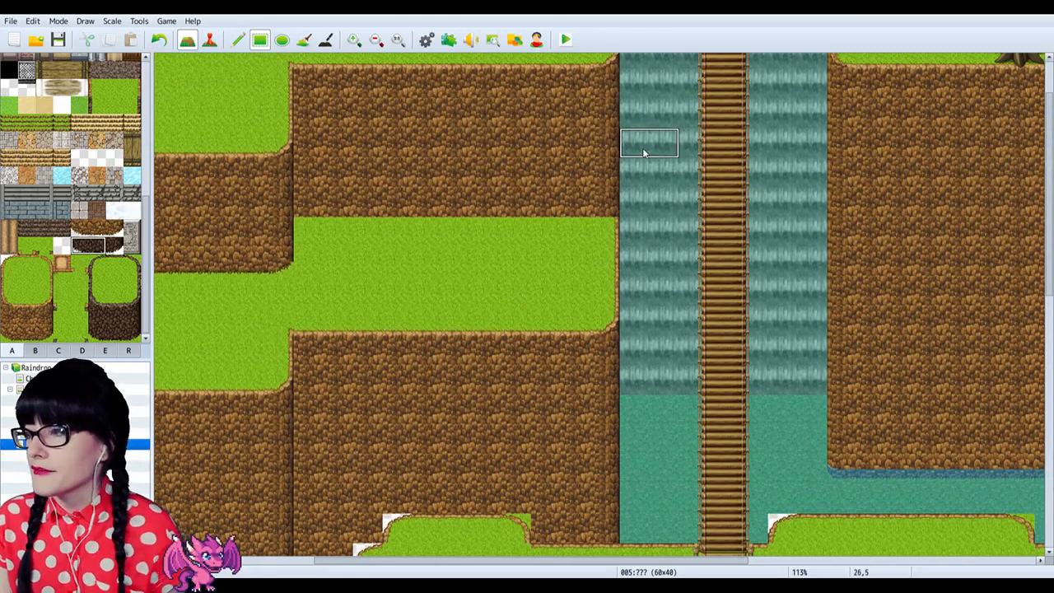
scroll(458, 245, down, 3)
scroll(458, 244, down, 6)
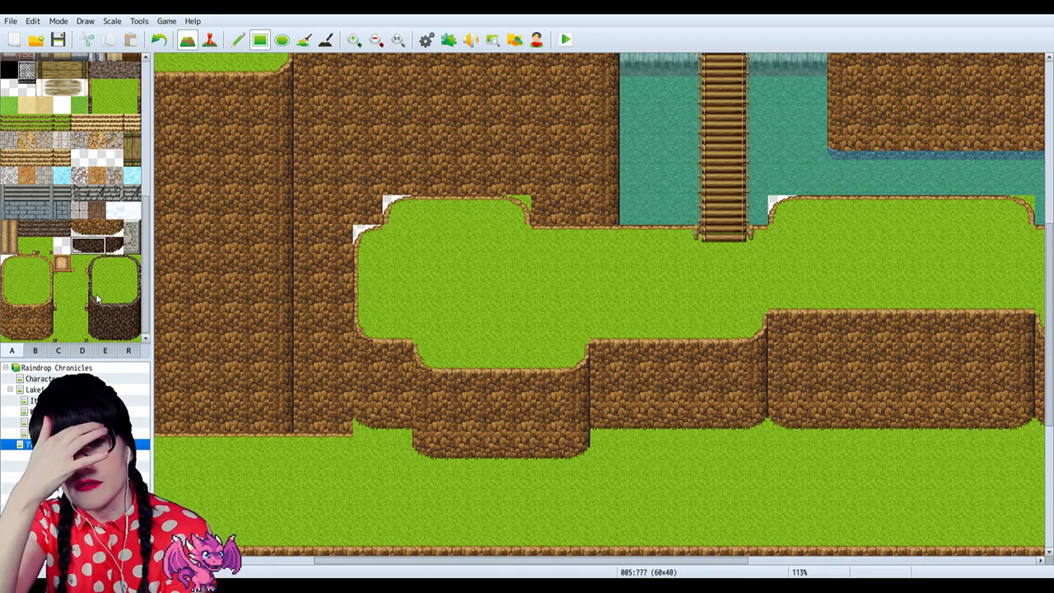
Step: Recheck tile sets B through E for a suitable place for the terrace edge tiles
click(34, 350)
scroll(75, 301, down, 4)
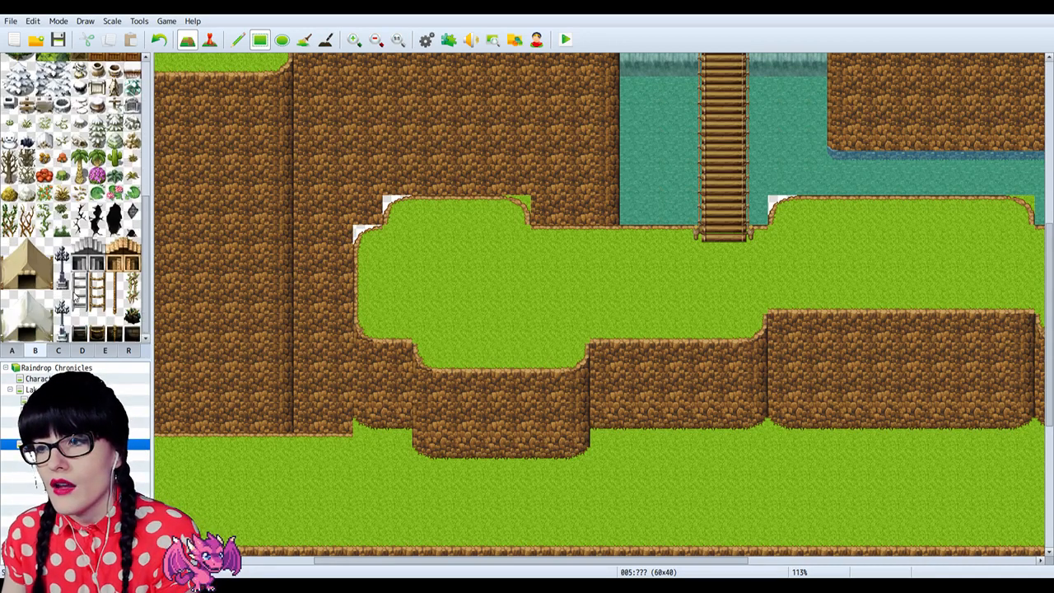
scroll(76, 300, up, 5)
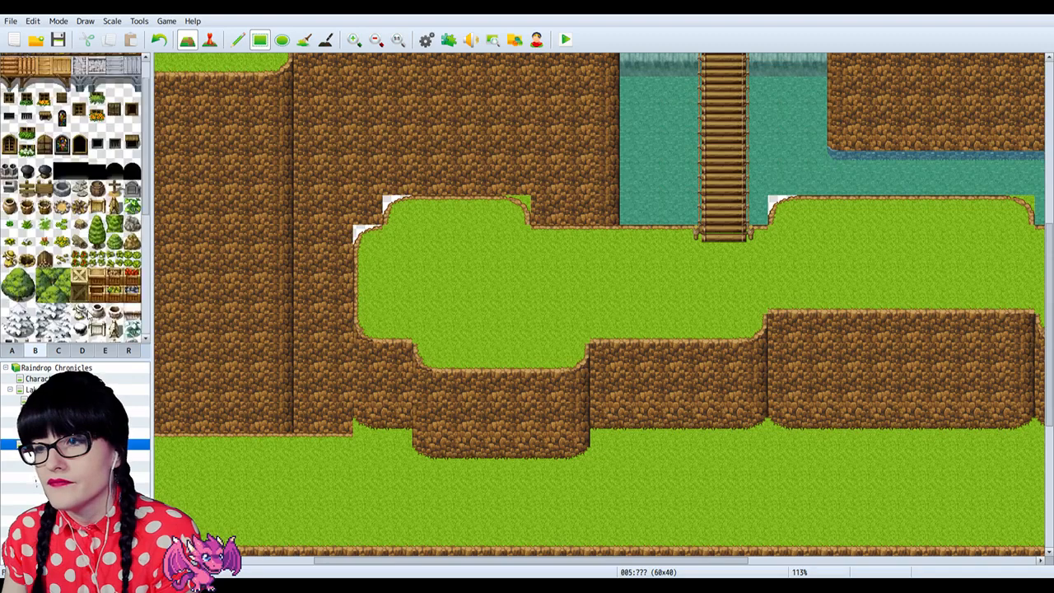
click(58, 350)
scroll(74, 198, up, 3)
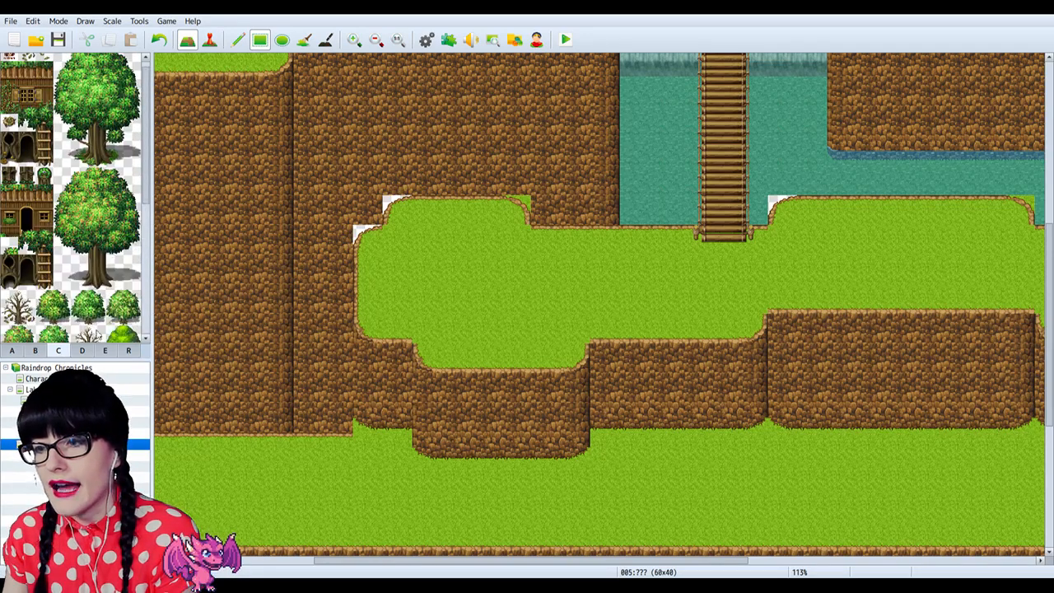
click(81, 350)
scroll(98, 309, down, 4)
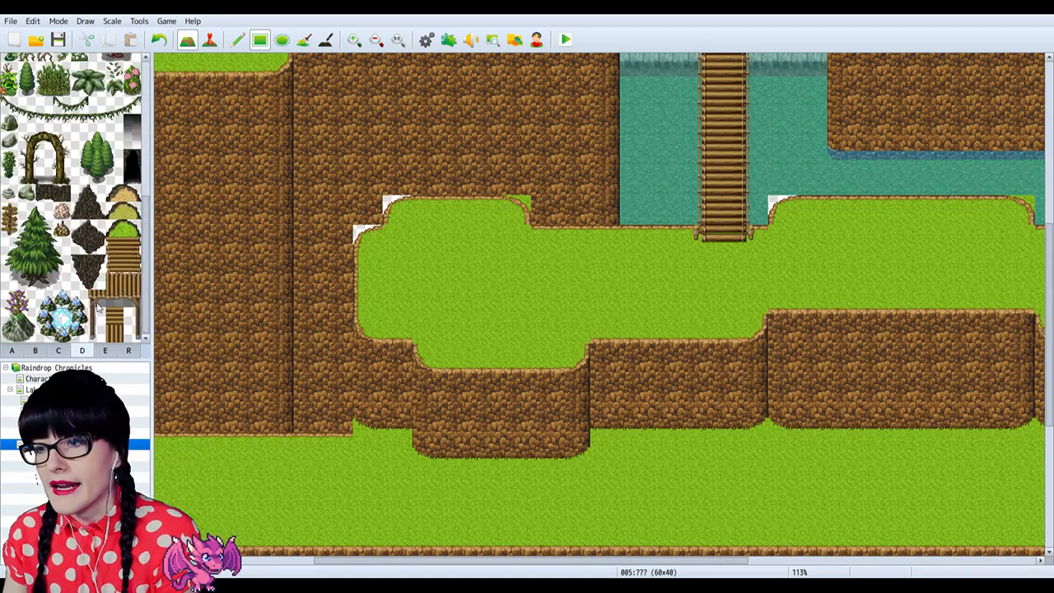
click(108, 351)
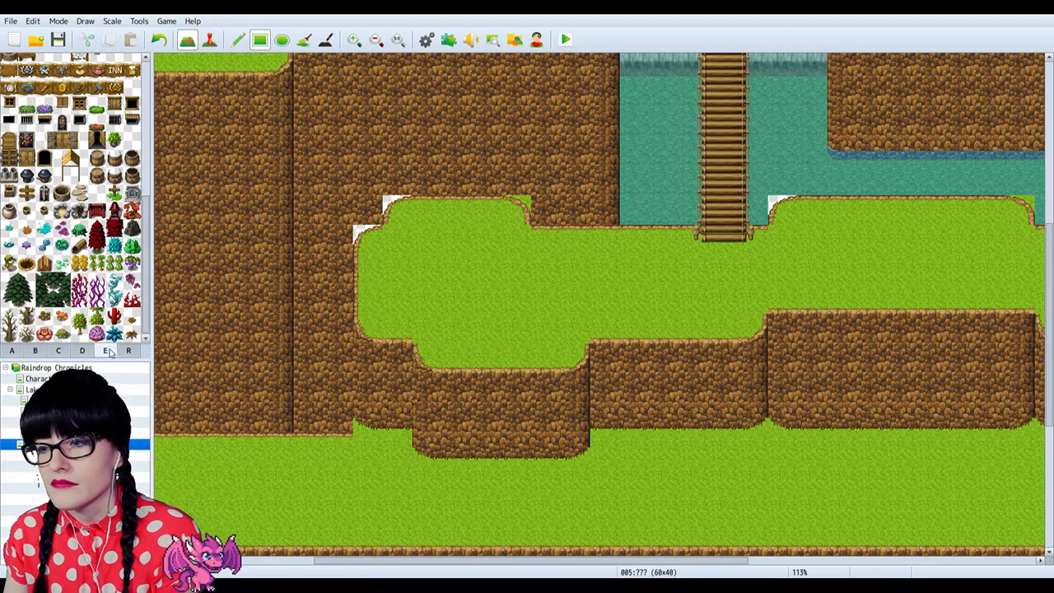
click(33, 351)
click(37, 351)
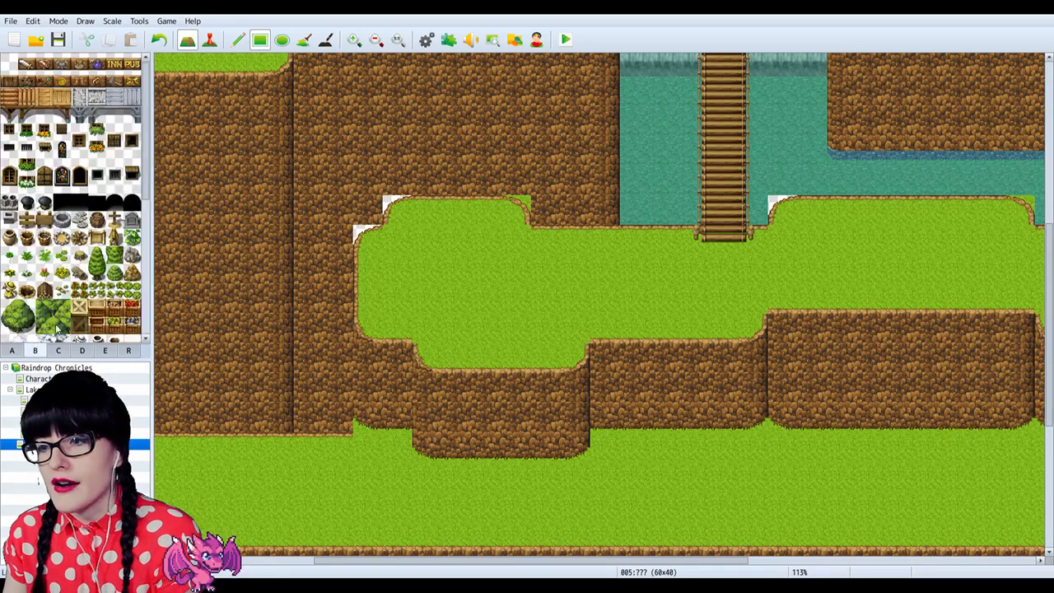
scroll(39, 329, down, 1)
Step: Select the whole brown-edged grass and cliff block in tile set A and compare it with the layout of tile set B
click(12, 351)
click(13, 264)
drag(12, 262, 49, 330)
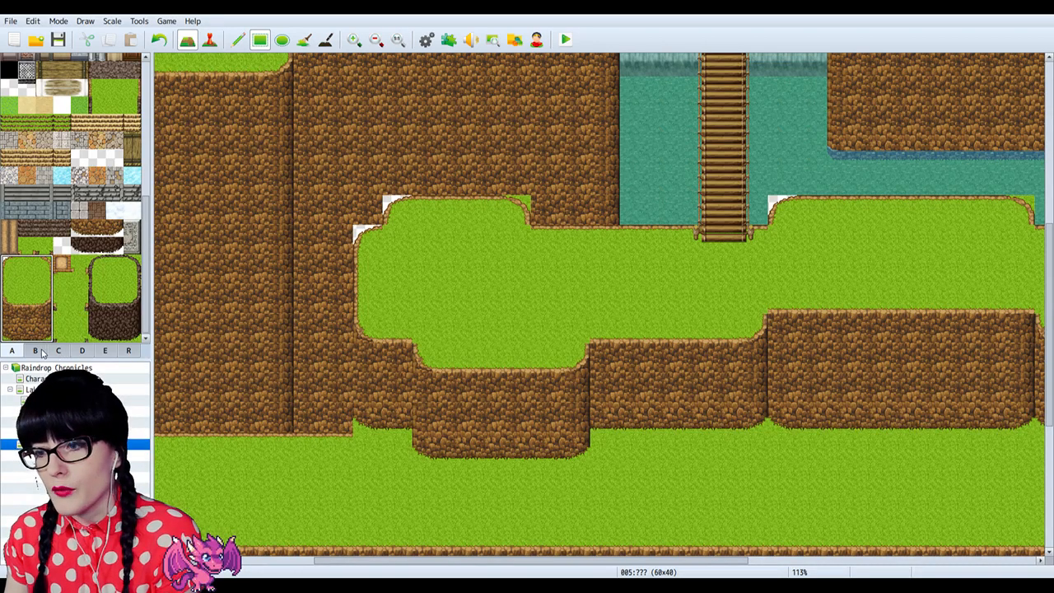
click(36, 351)
scroll(64, 288, down, 5)
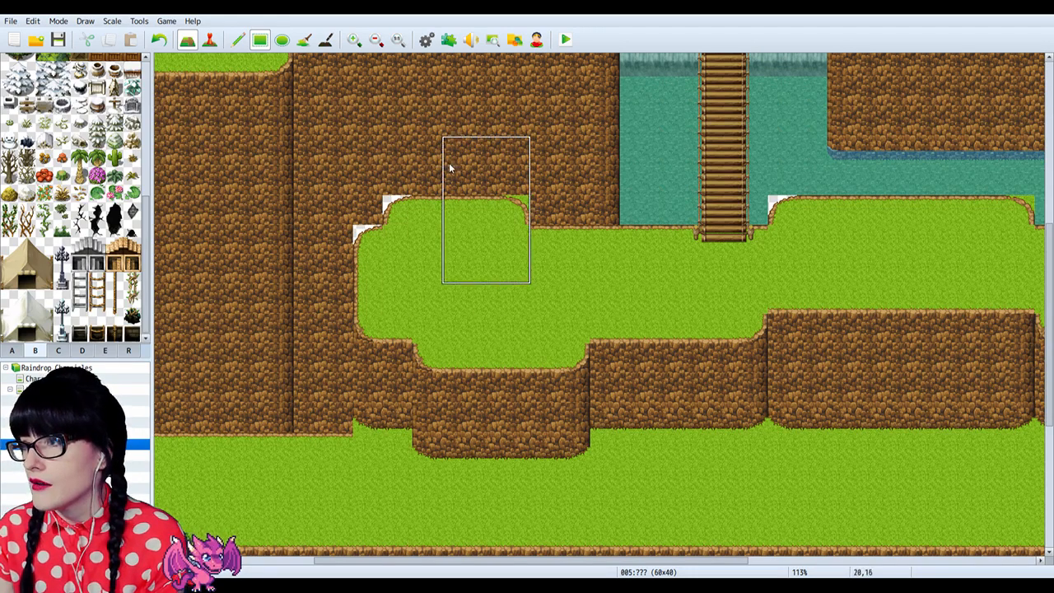
Step: Check which image files the Spotlight tileset uses for its A1 through E sets, comparing them with the layout of tile set B
click(449, 40)
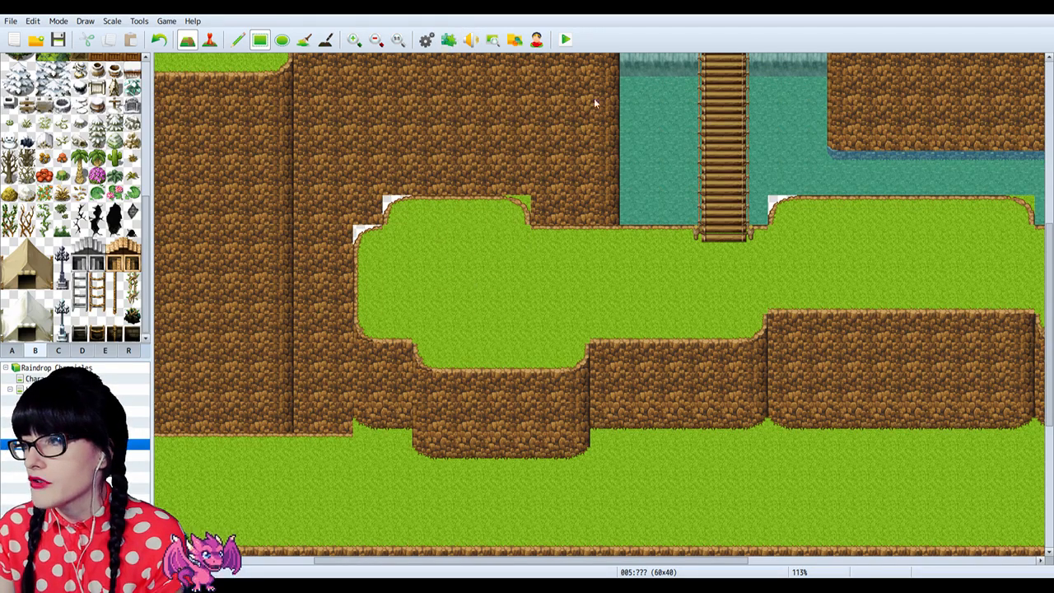
key(Escape)
click(425, 39)
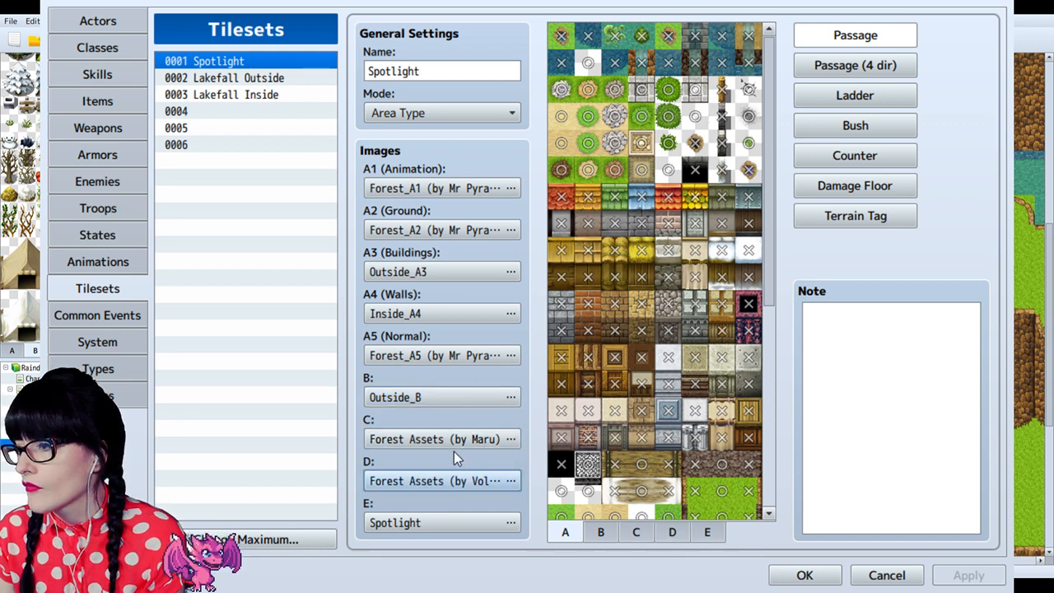
click(868, 580)
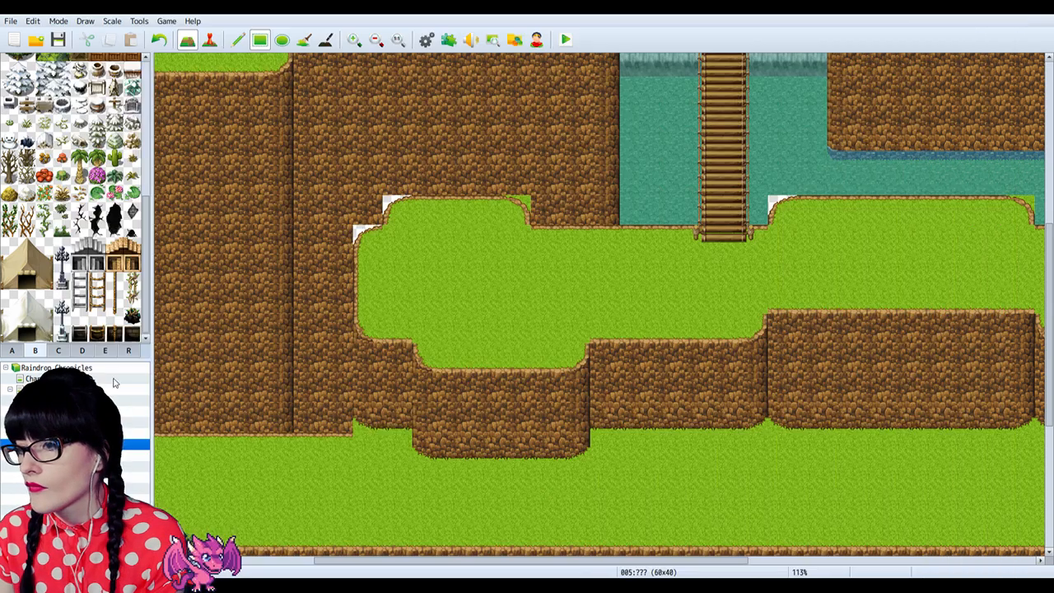
scroll(81, 272, up, 10)
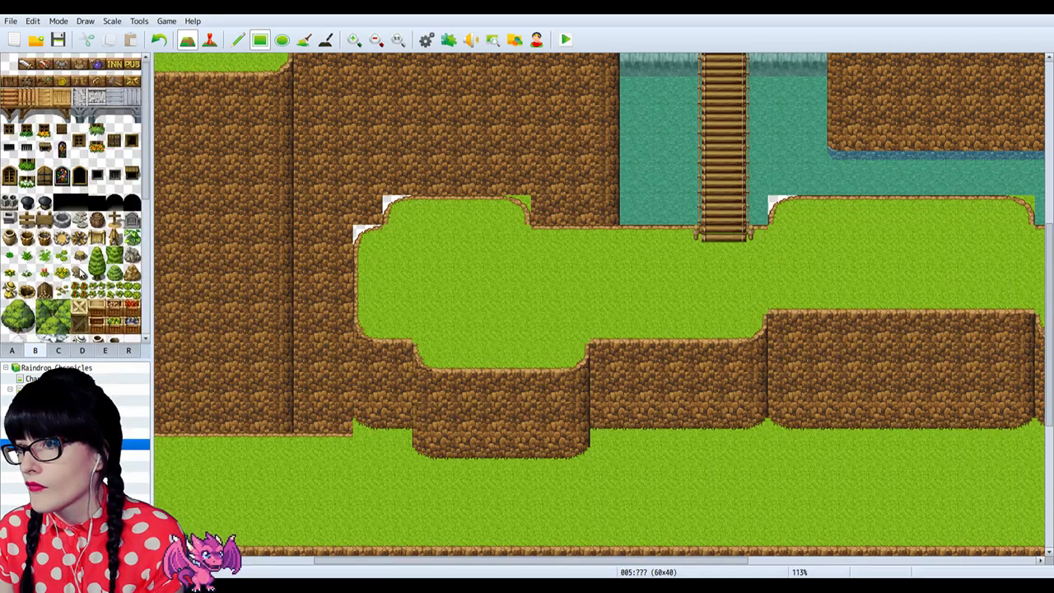
scroll(80, 272, down, 5)
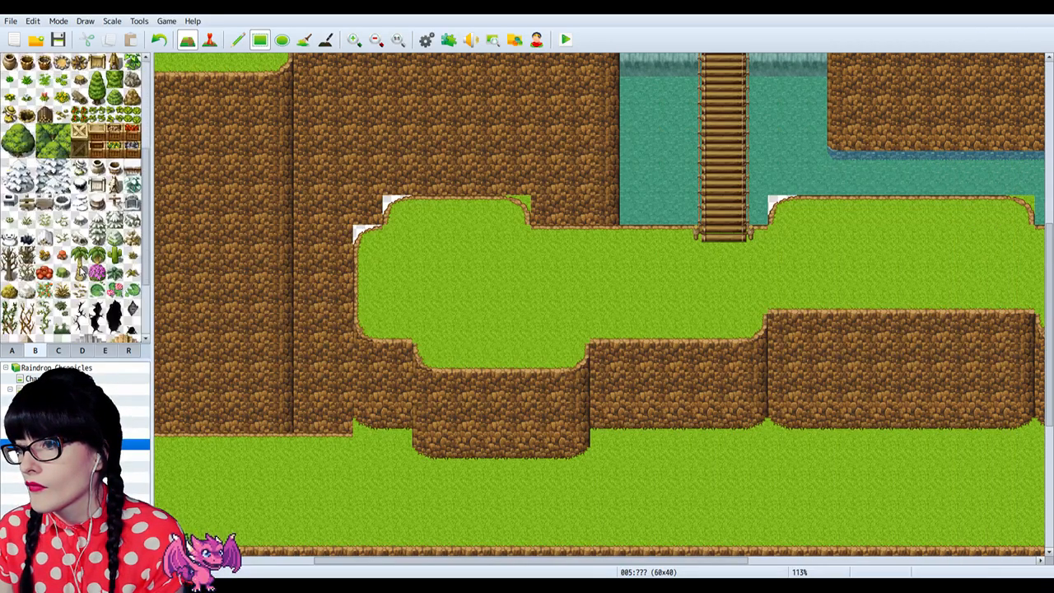
click(427, 40)
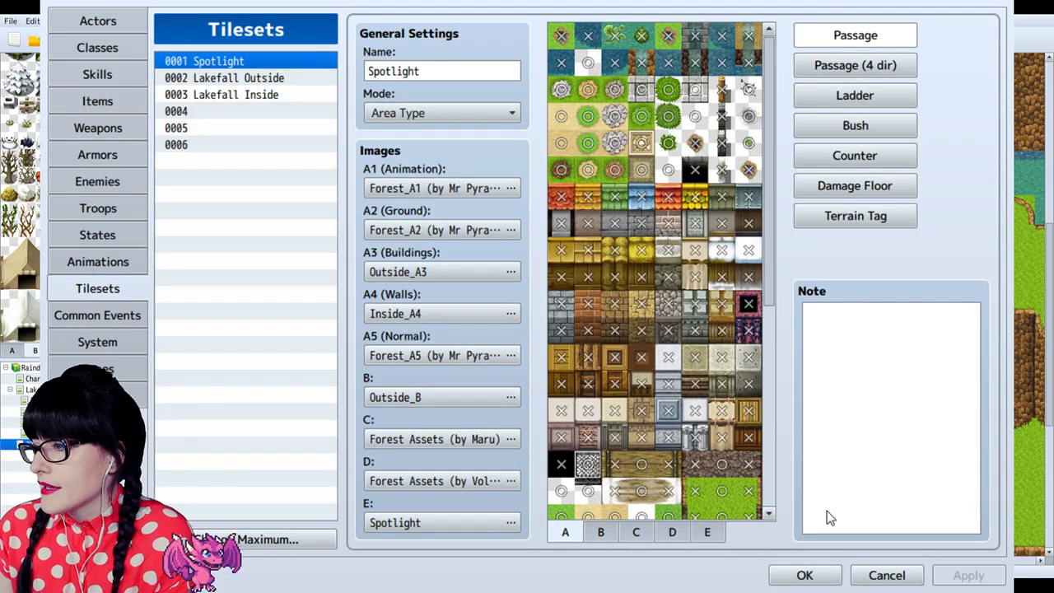
click(886, 575)
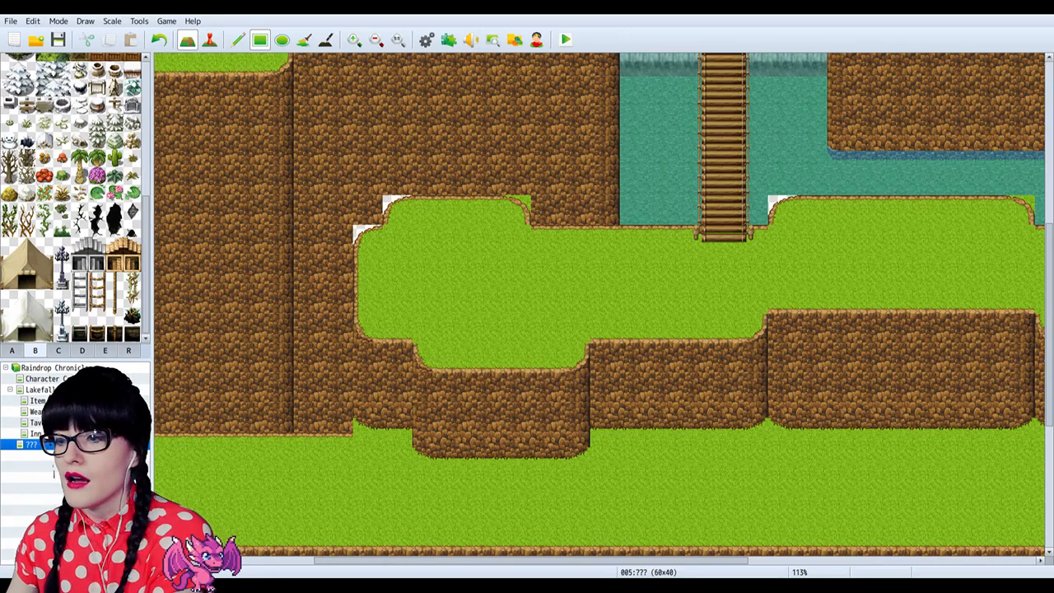
Step: Look through tile sets B and E for empty slots that could hold the terrace's corner tiles
scroll(71, 195, up, 5)
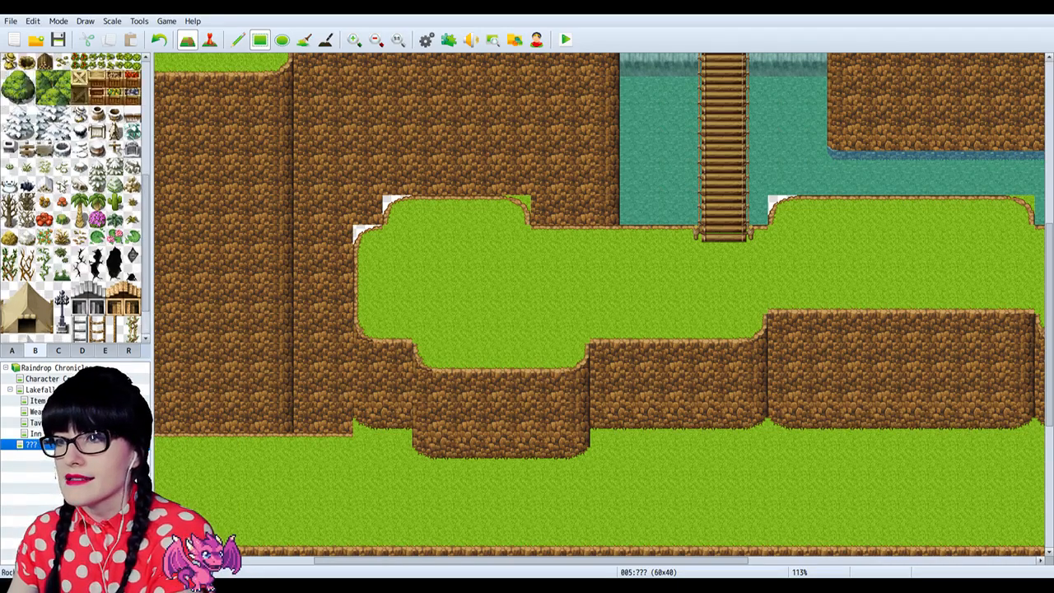
scroll(71, 194, up, 2)
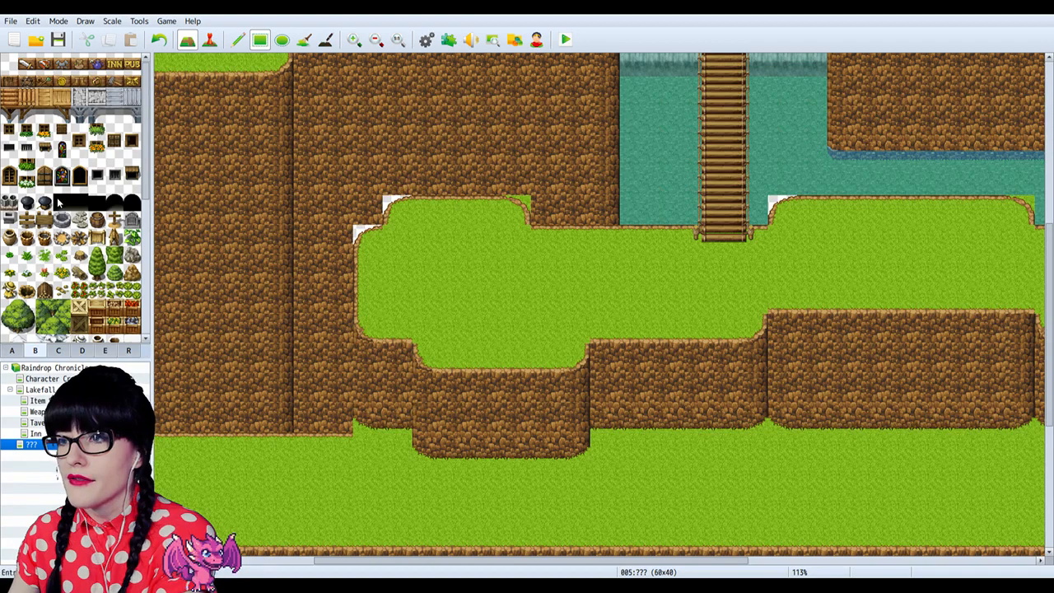
click(90, 353)
click(105, 351)
scroll(71, 194, up, 5)
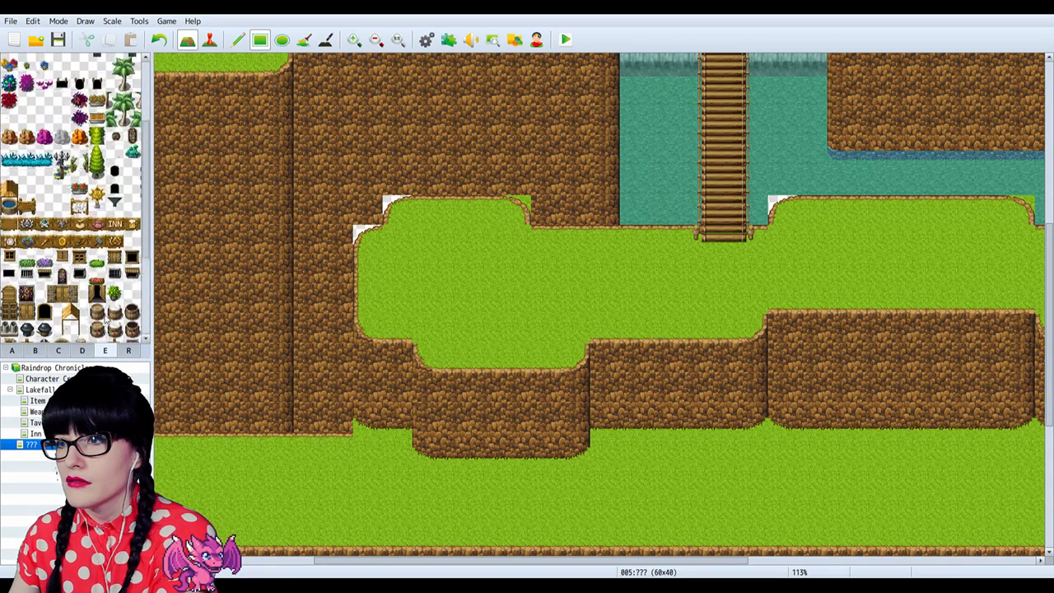
scroll(90, 255, up, 1)
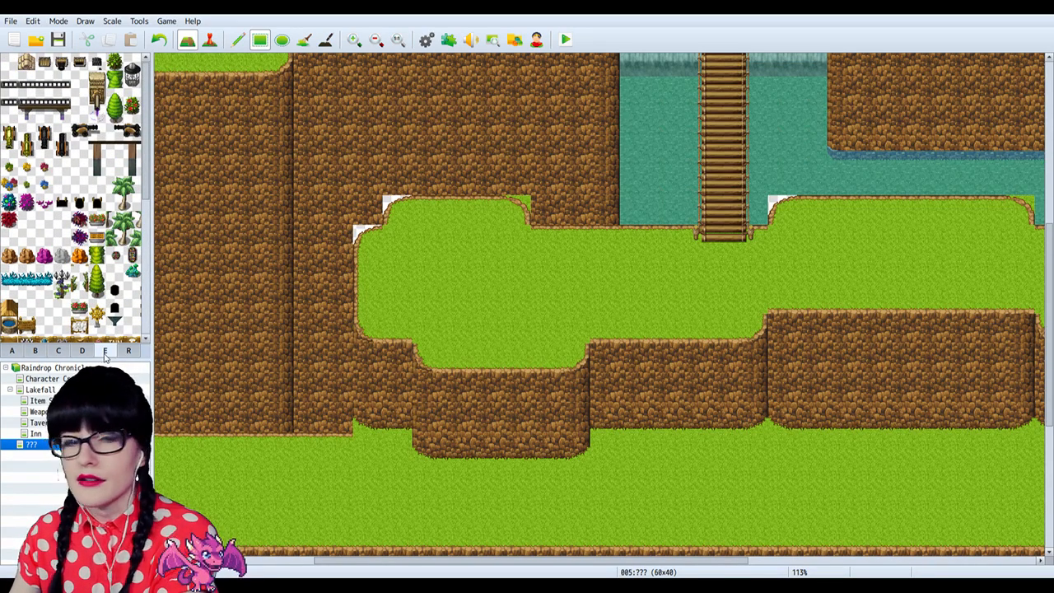
click(62, 184)
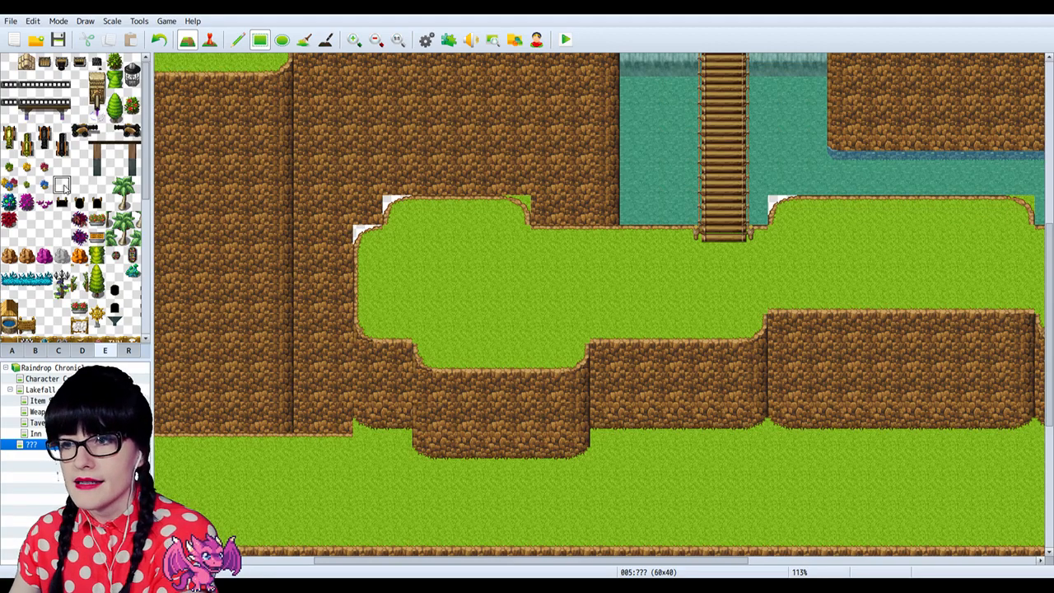
scroll(54, 248, down, 9)
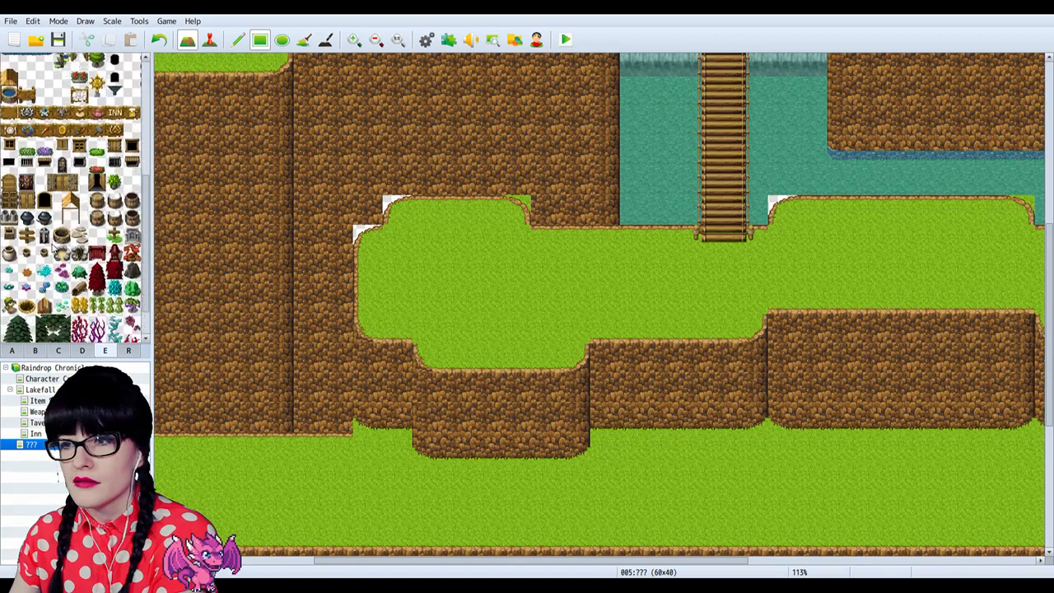
scroll(55, 249, down, 2)
click(45, 245)
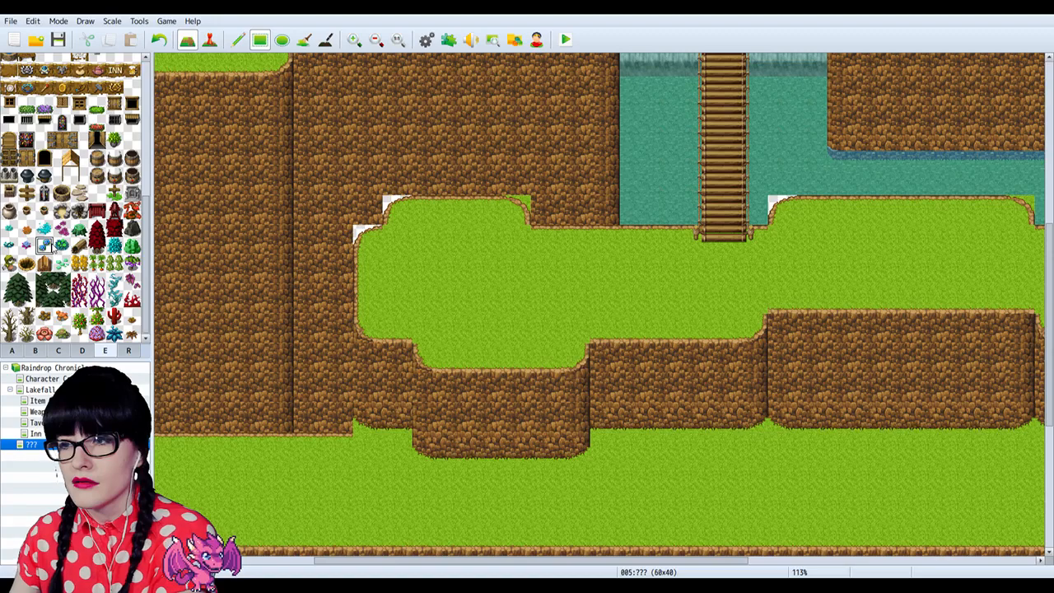
scroll(51, 250, up, 1)
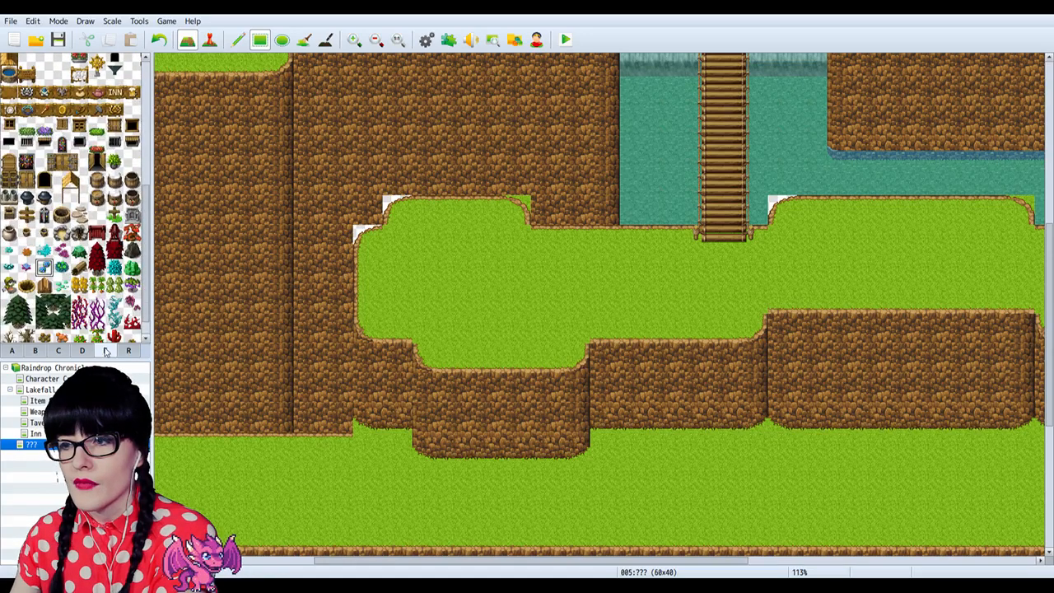
scroll(54, 247, down, 6)
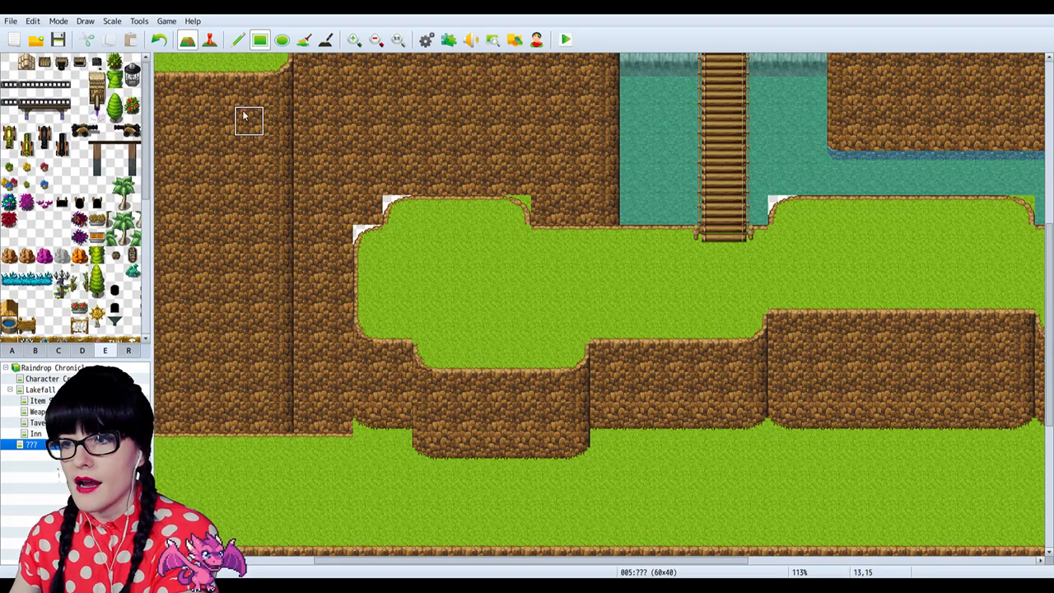
Step: Compare the image files assigned to the Spotlight, Lakefall Inside and Lakefall Outside tilesets, and examine Spotlight's lower A tiles
click(429, 41)
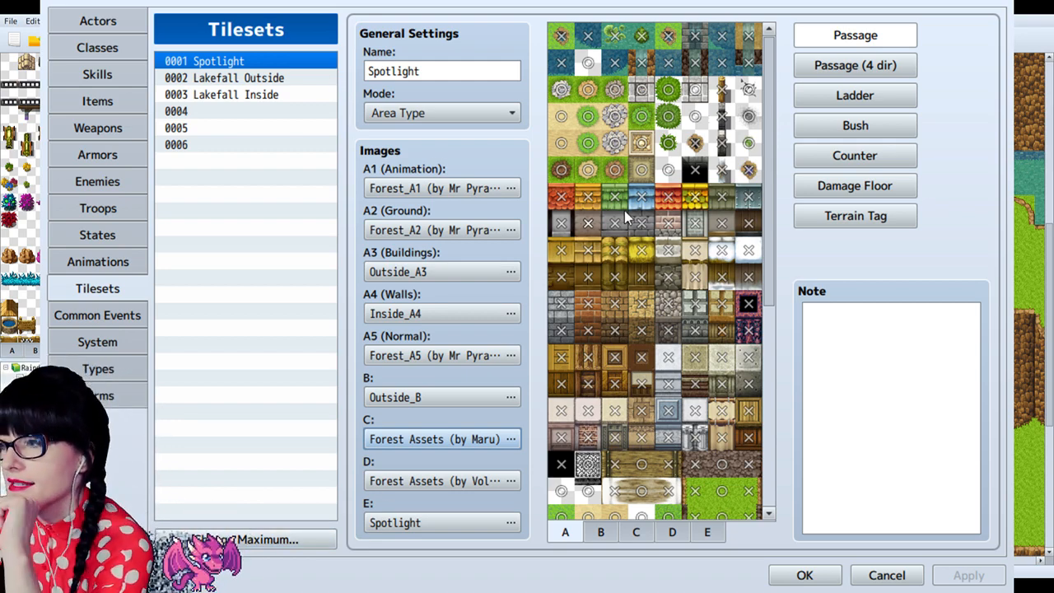
scroll(651, 215, down, 5)
scroll(666, 220, down, 2)
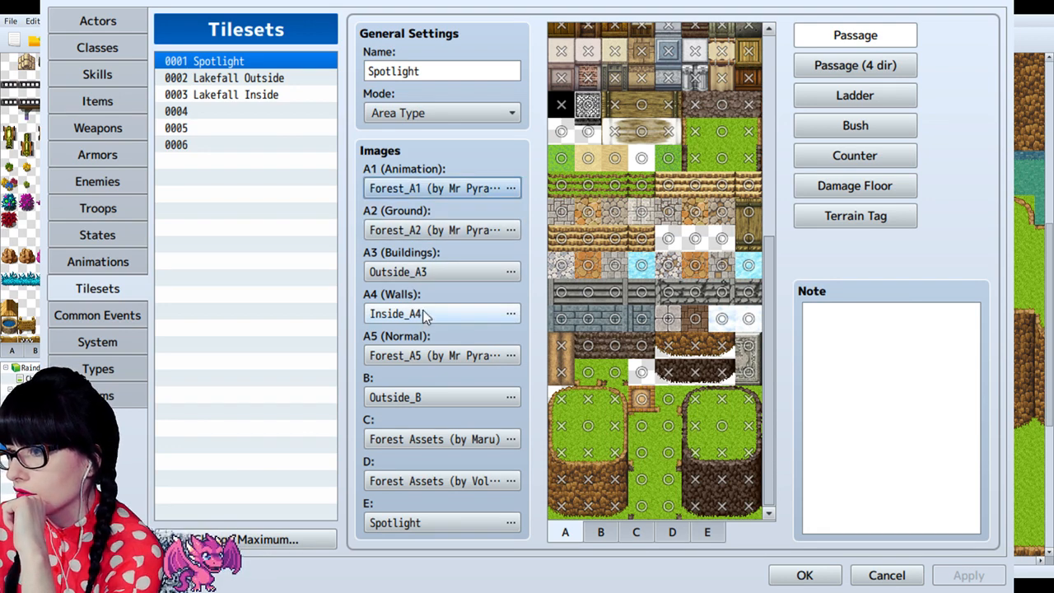
click(277, 96)
click(272, 80)
click(272, 96)
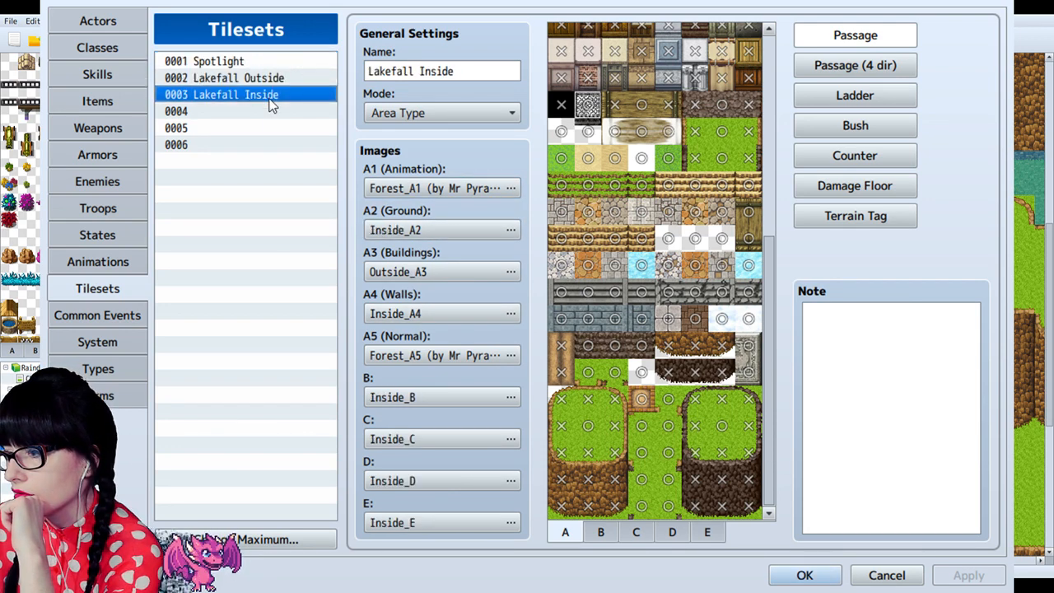
click(268, 80)
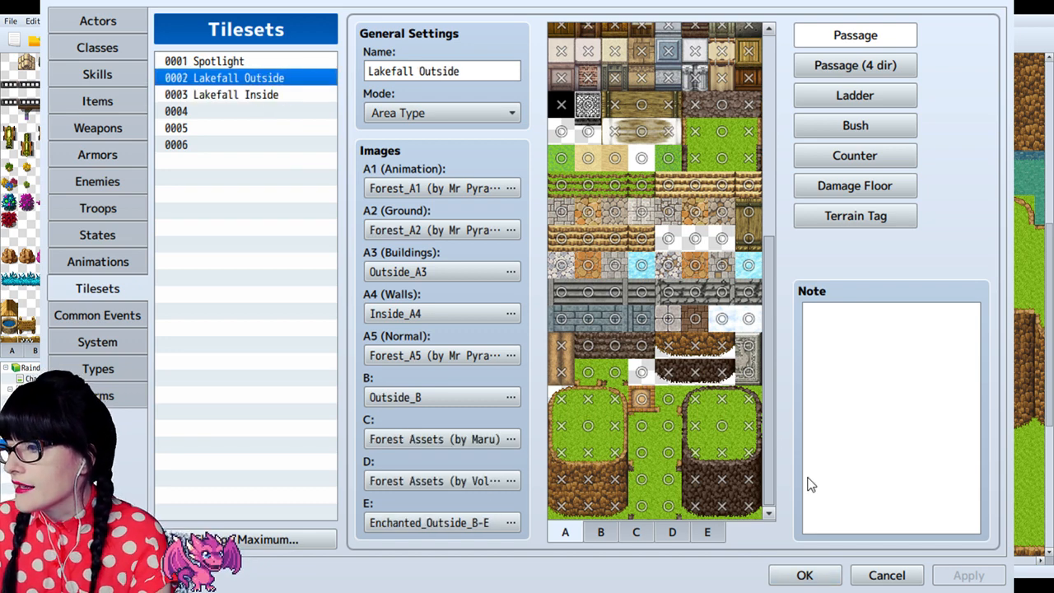
click(884, 574)
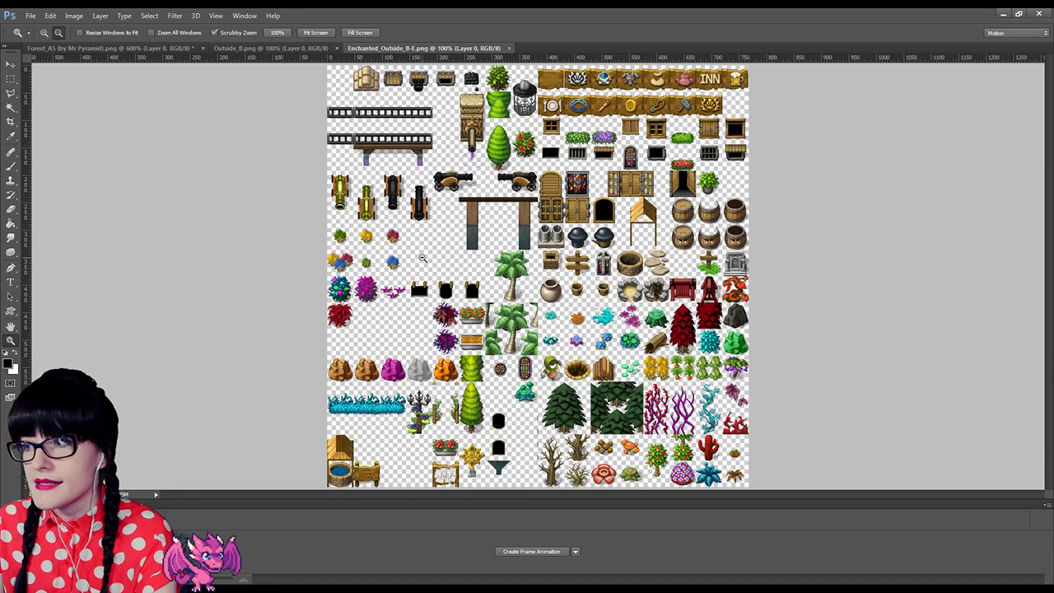
Step: In Photoshop, show the Forest_A5 (by Mr Pyramid).png sheet and try a rectangular marquee selection across the top of the brown-edged grass block
click(164, 50)
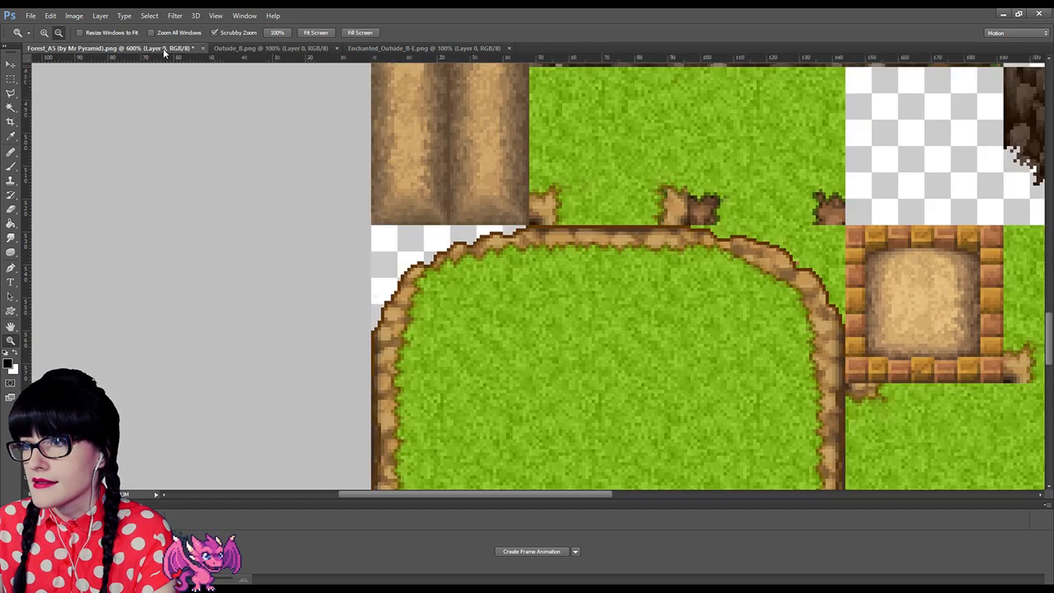
click(11, 79)
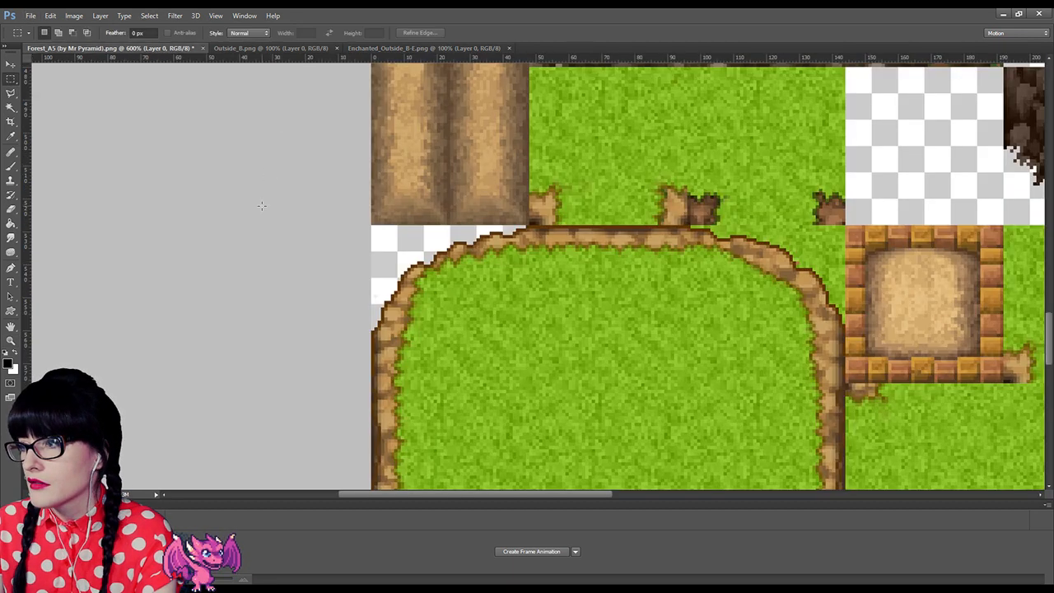
scroll(313, 215, down, 2)
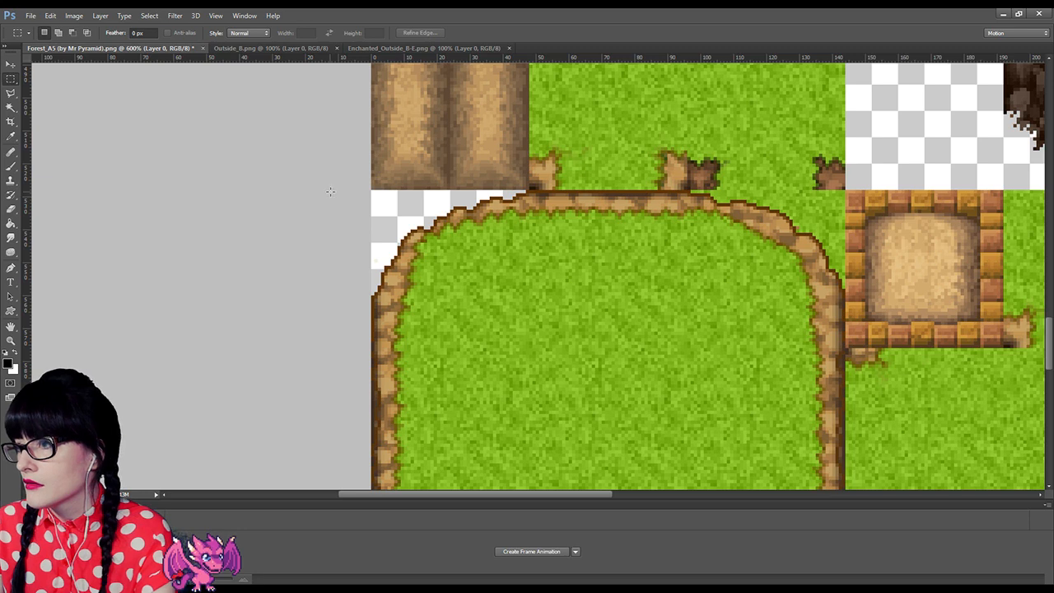
drag(330, 191, 847, 341)
scroll(712, 151, up, 4)
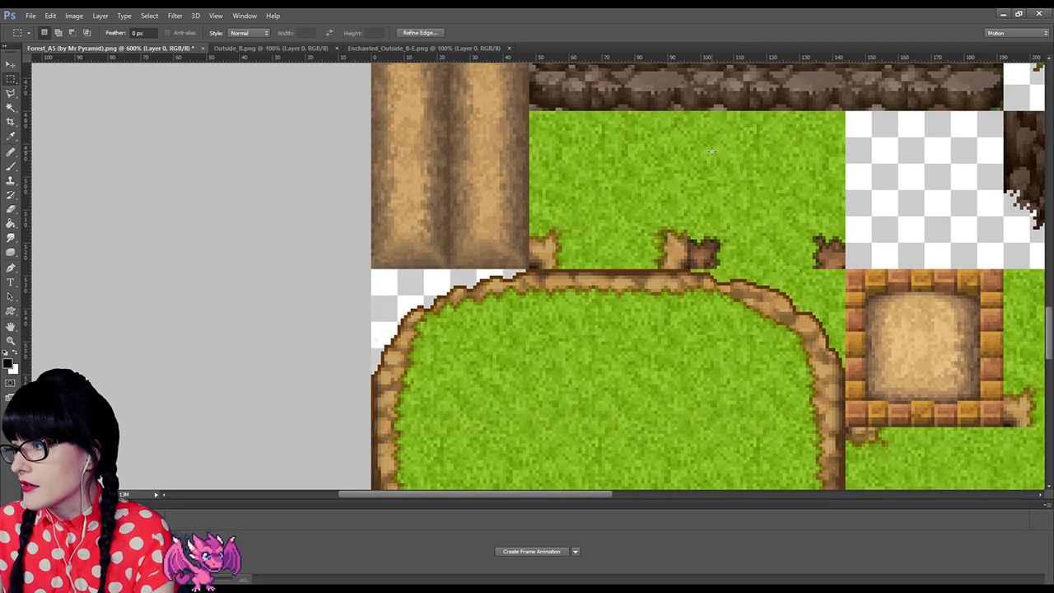
click(712, 150)
scroll(728, 330, down, 3)
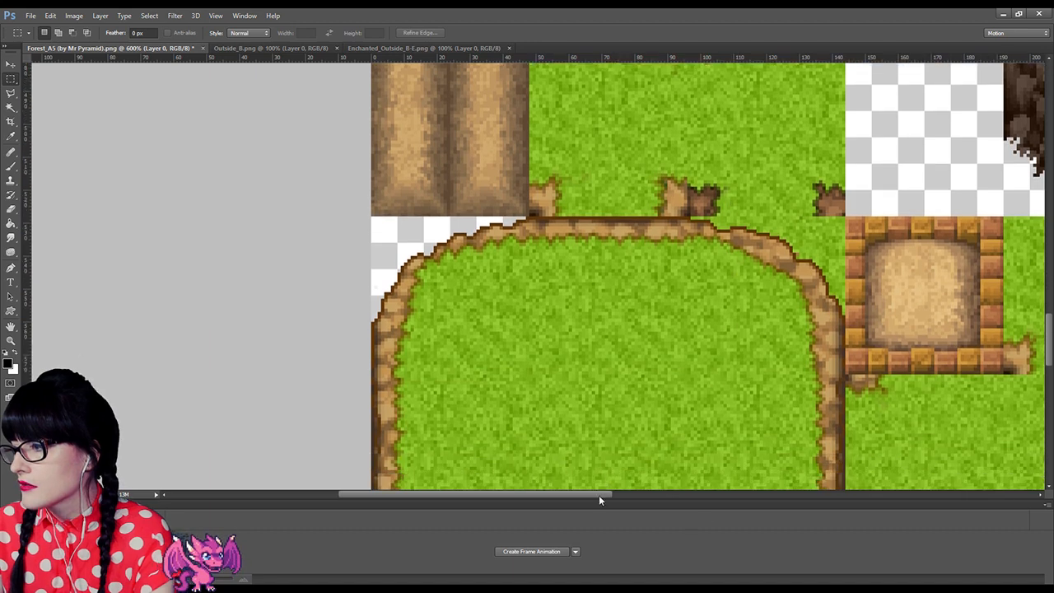
drag(599, 496, 688, 497)
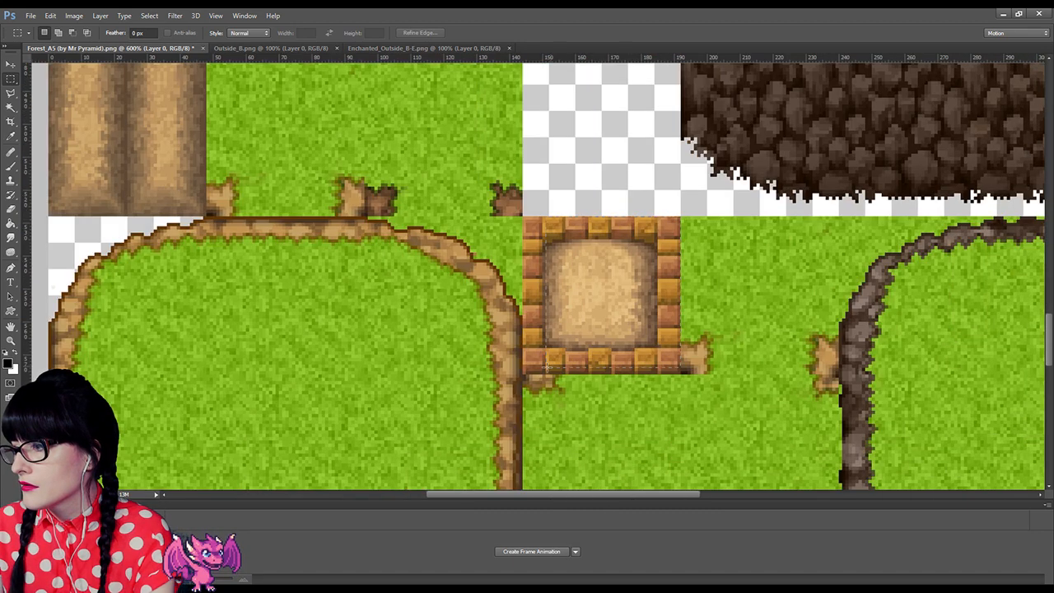
drag(523, 375, 680, 217)
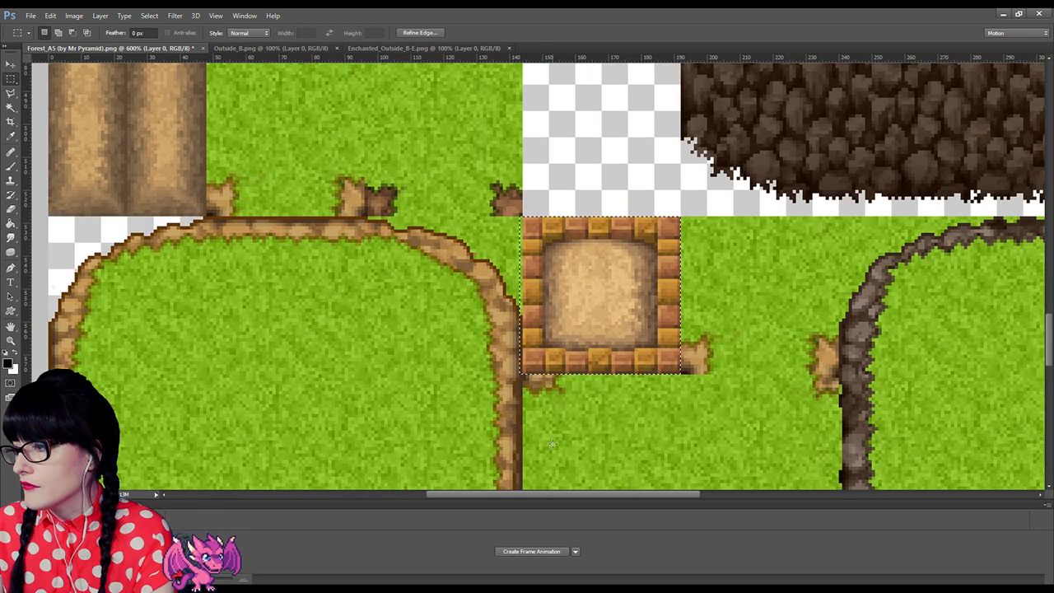
drag(531, 496, 413, 497)
click(466, 282)
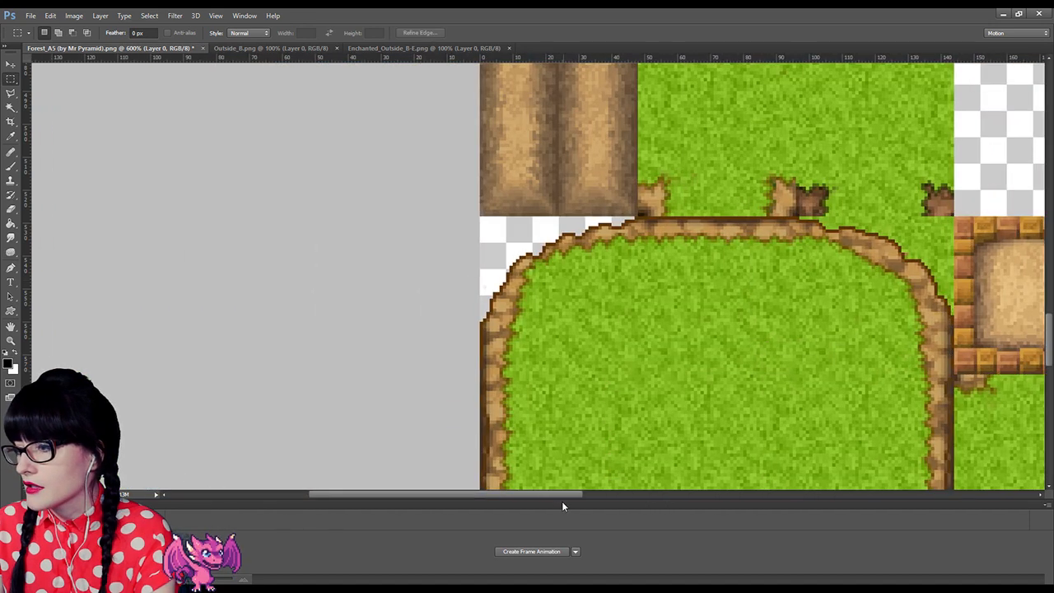
Step: Select the brown-edged grass block's upper-left corner tile, including its transparent corner, with the Rectangular Marquee
drag(563, 495, 610, 496)
drag(313, 218, 469, 373)
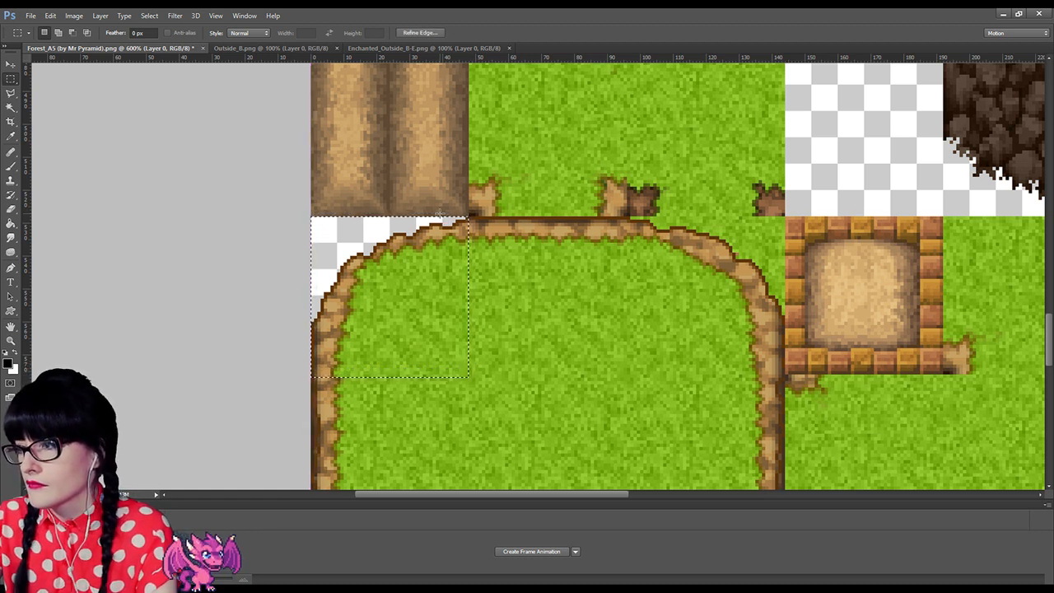
drag(442, 219, 445, 221)
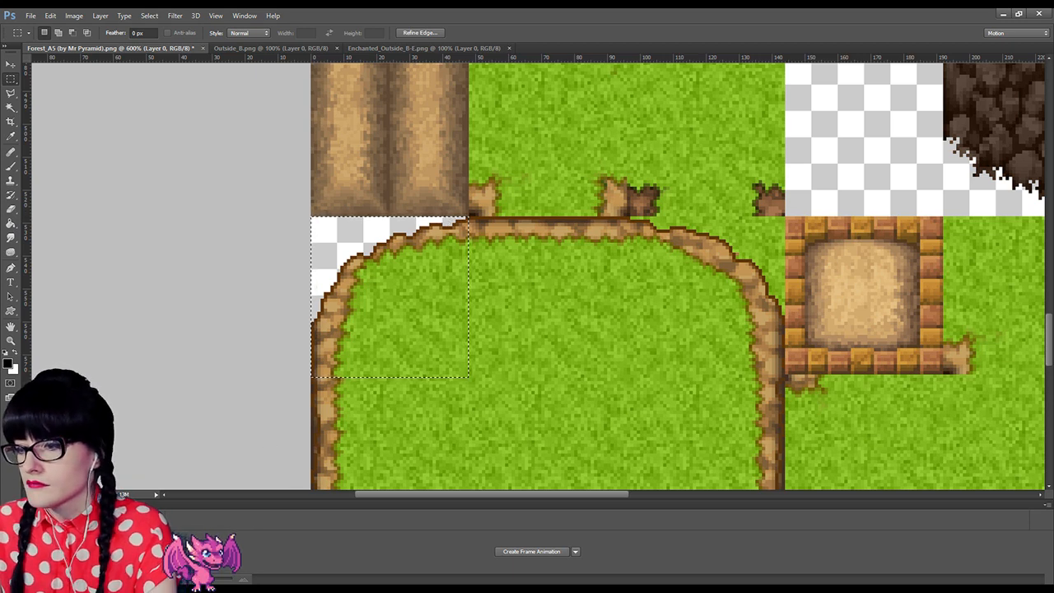
Step: Paste the copied upper-left corner tile into the Enchanted_Outside_B-E.png sheet
click(378, 49)
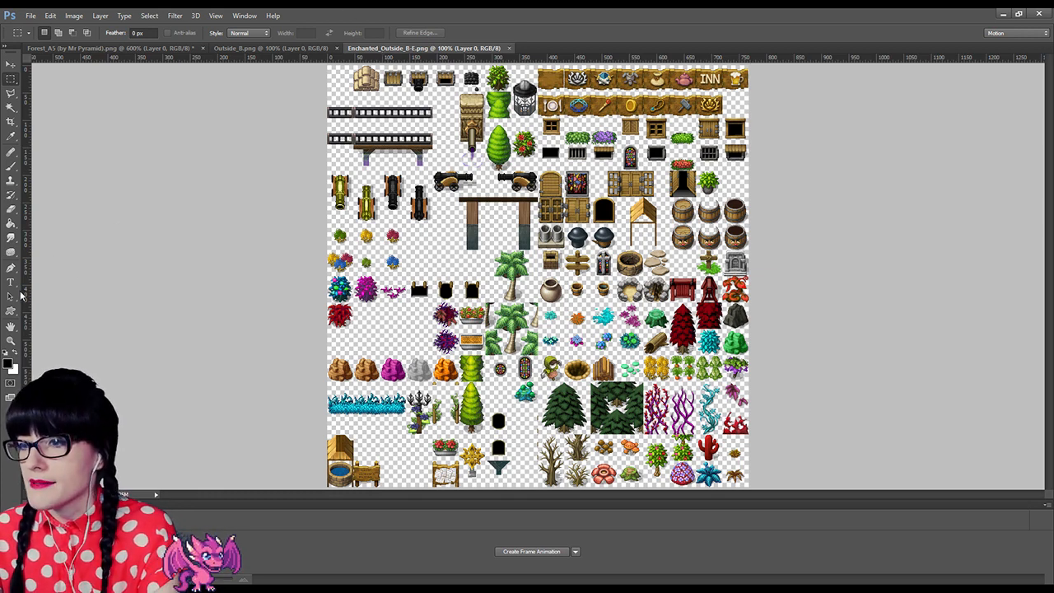
click(11, 339)
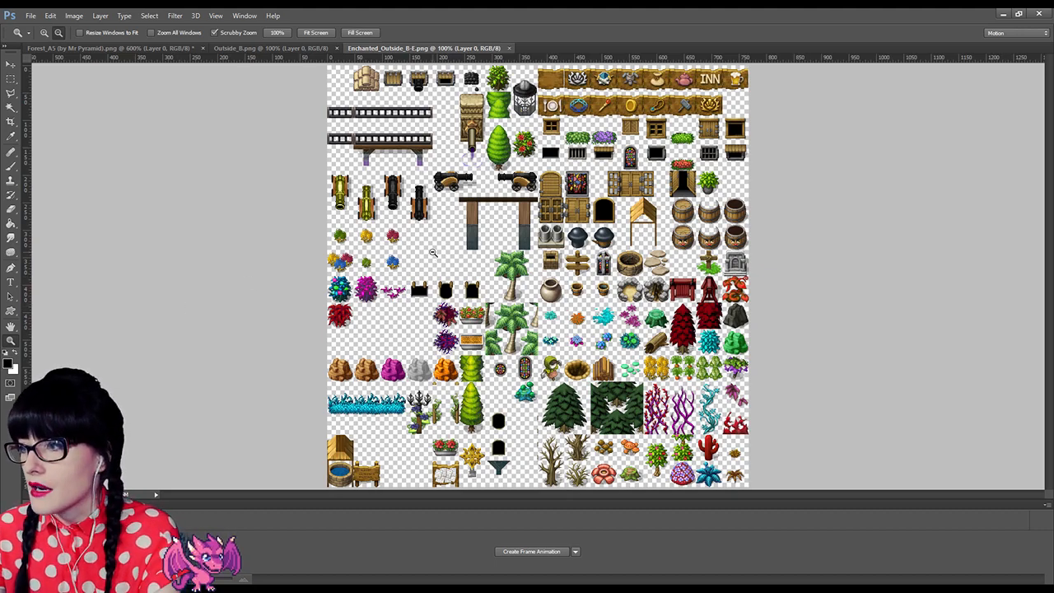
click(435, 251)
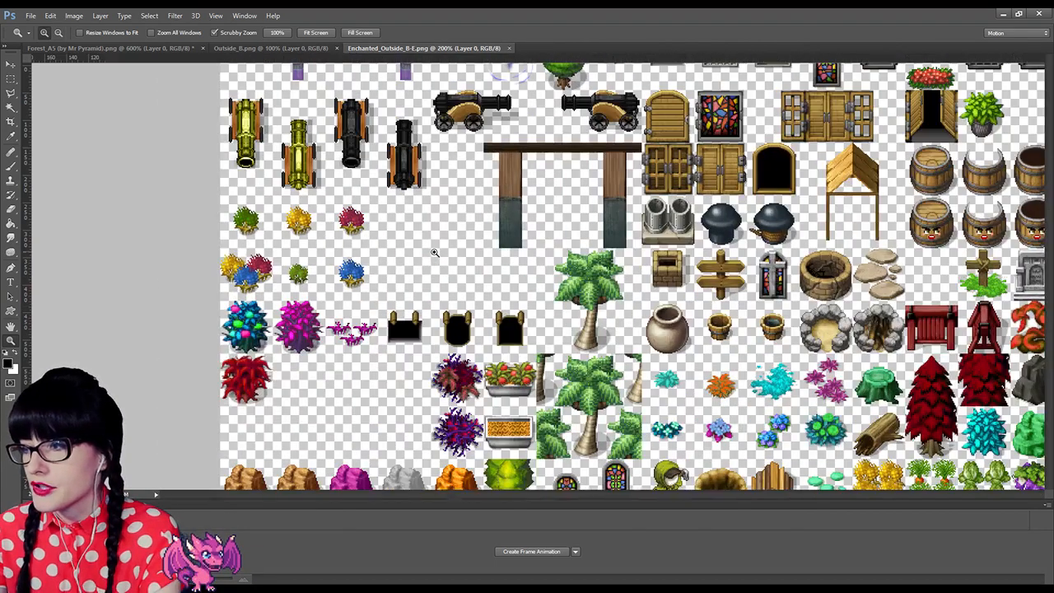
scroll(350, 247, up, 4)
scroll(350, 247, up, 2)
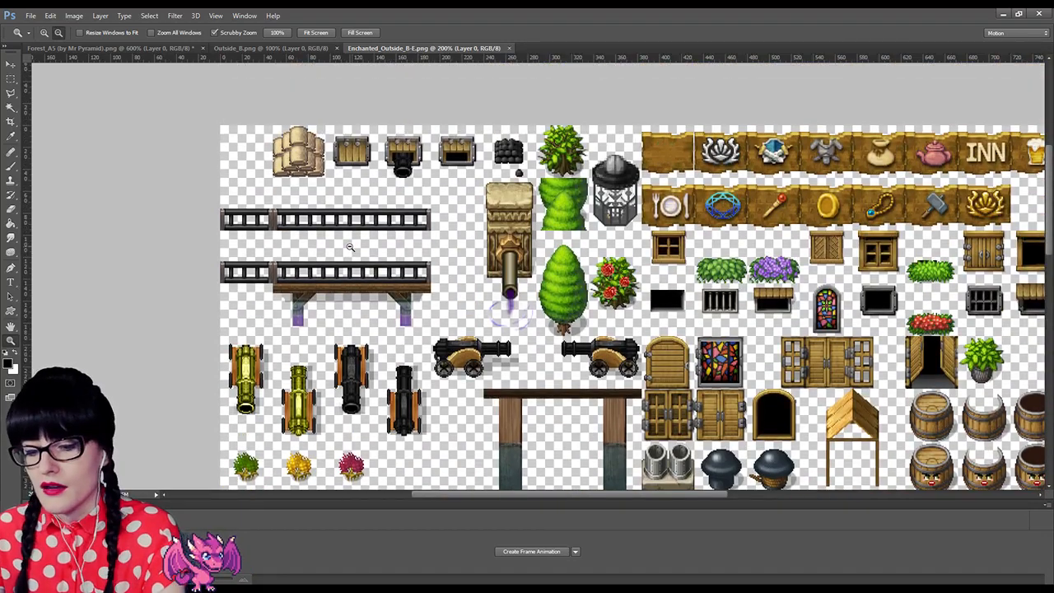
scroll(350, 247, down, 1)
key(ctrl+v)
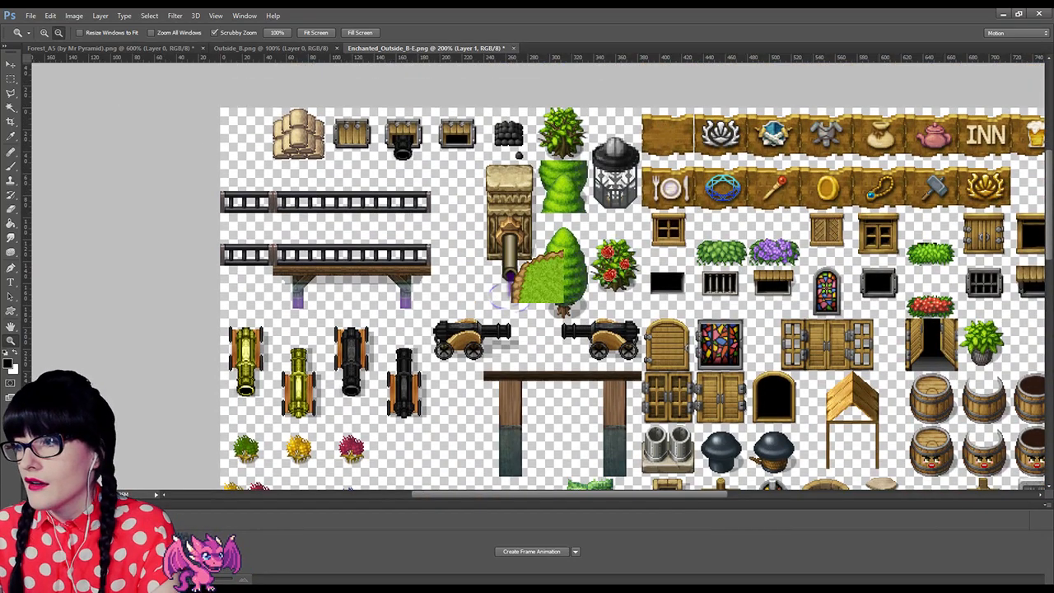
Step: Move the pasted corner tile into the empty slot in the sheet's last row, directly right of the wooden sign
key(v)
drag(537, 277, 341, 380)
scroll(340, 323, down, 3)
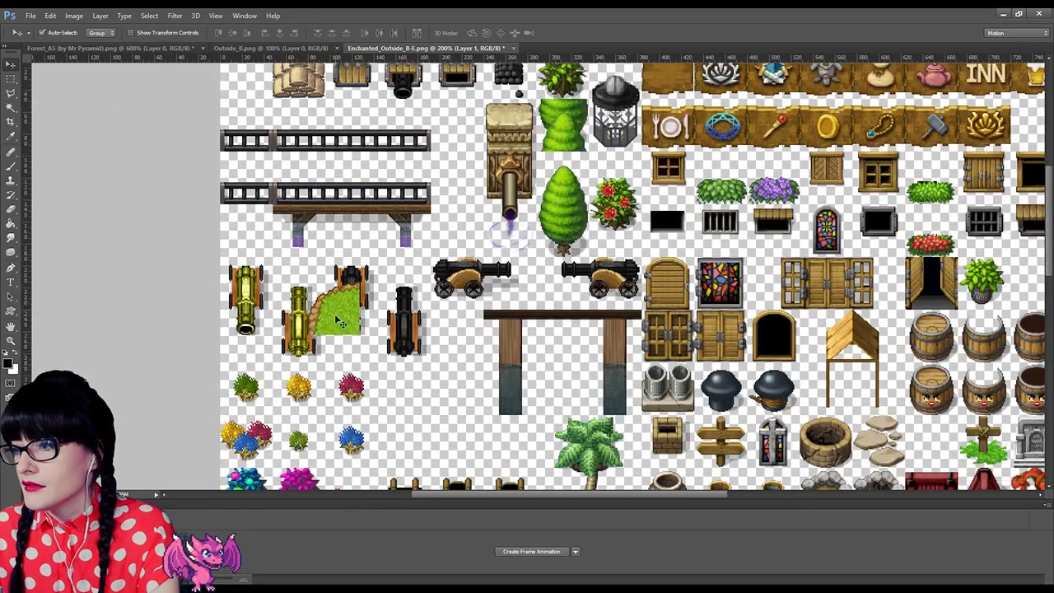
scroll(340, 323, down, 3)
drag(359, 264, 304, 372)
scroll(296, 214, down, 1)
scroll(306, 363, down, 3)
drag(311, 247, 254, 372)
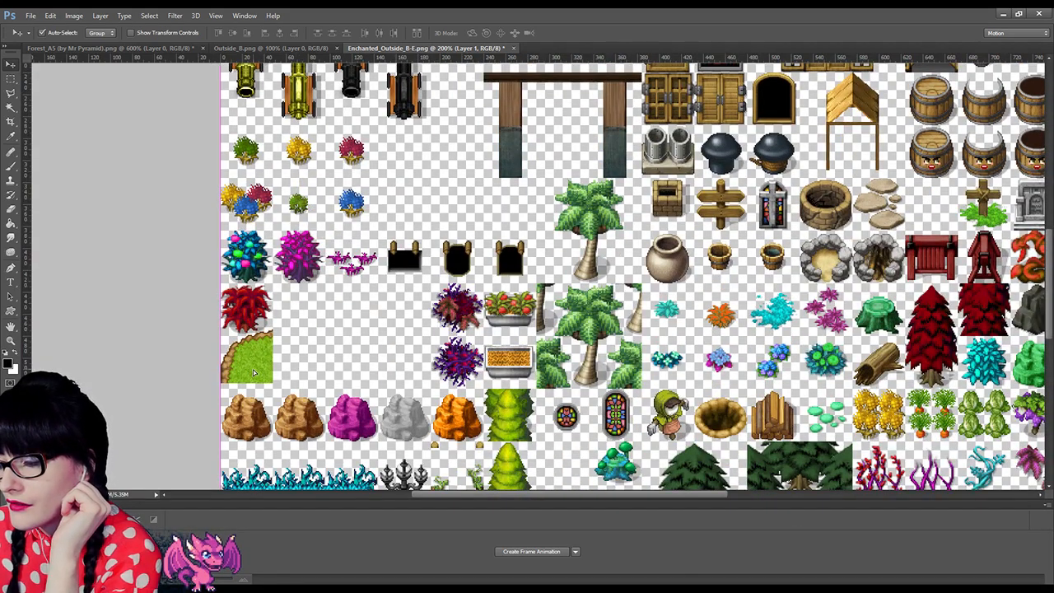
scroll(256, 371, down, 3)
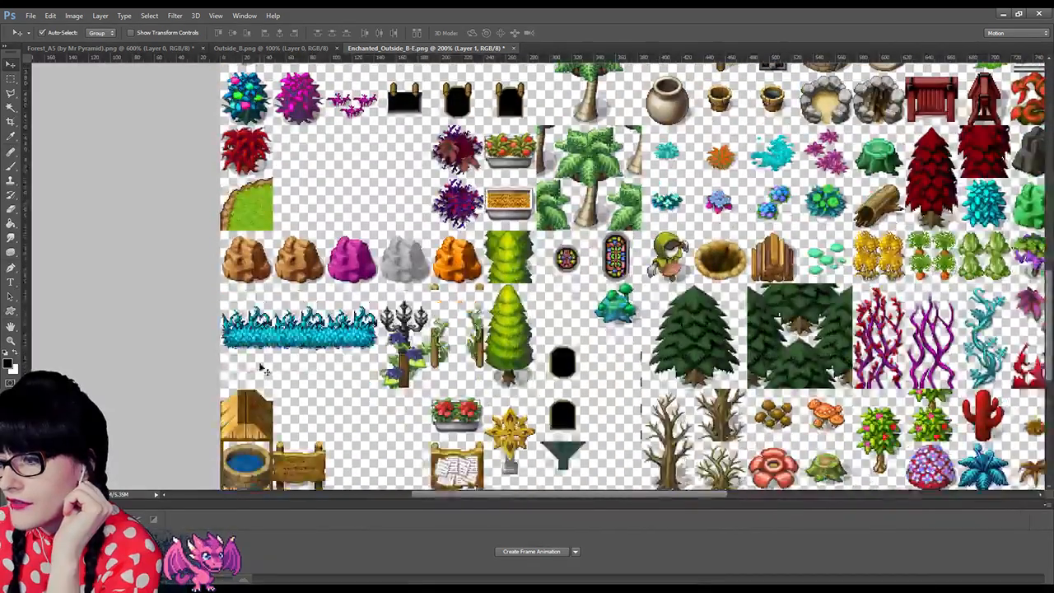
scroll(262, 369, down, 1)
drag(247, 142, 361, 423)
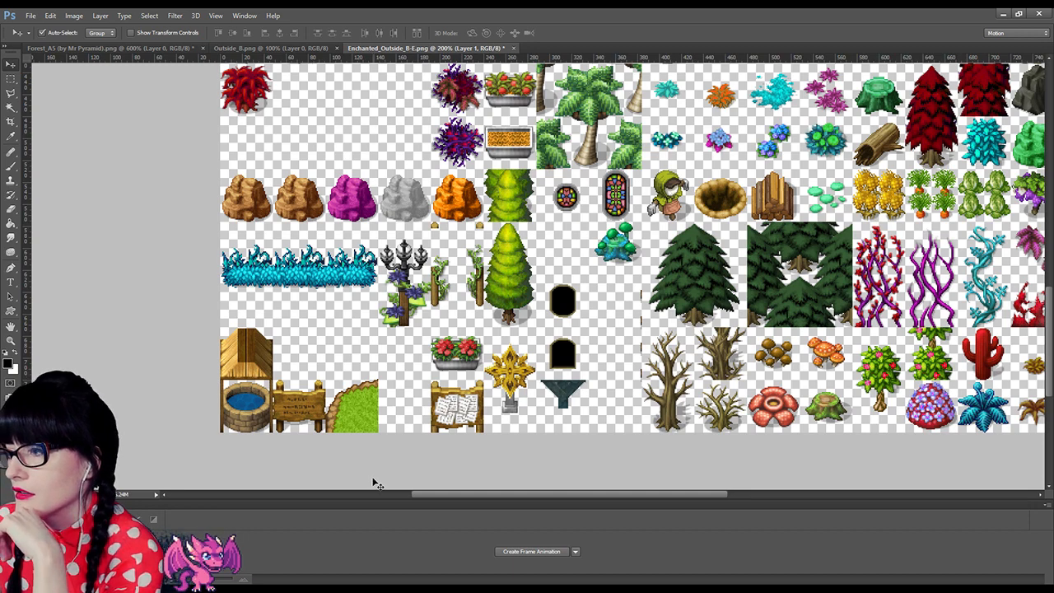
click(140, 49)
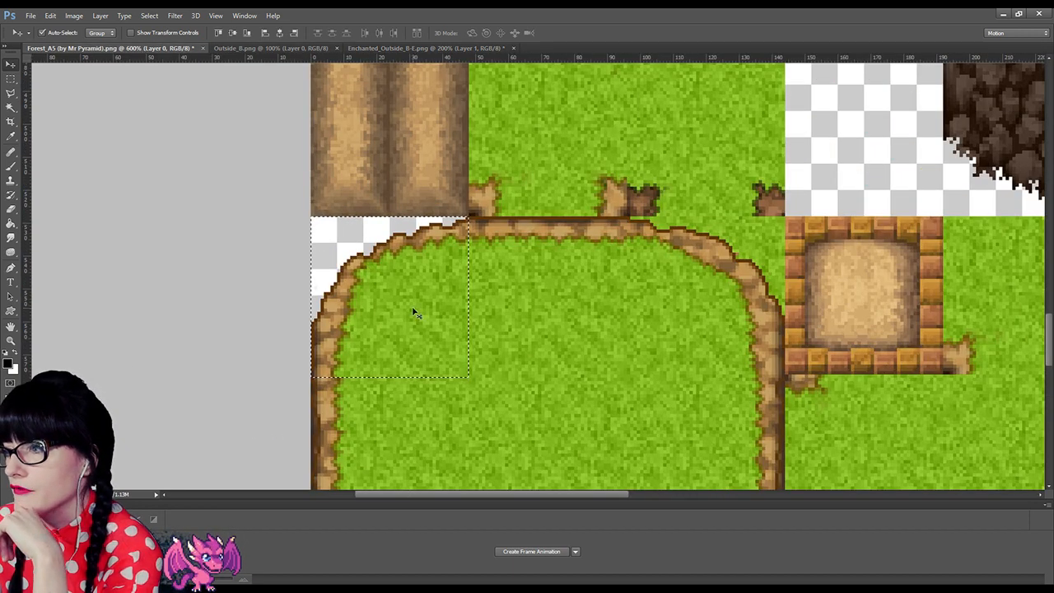
key(Right)
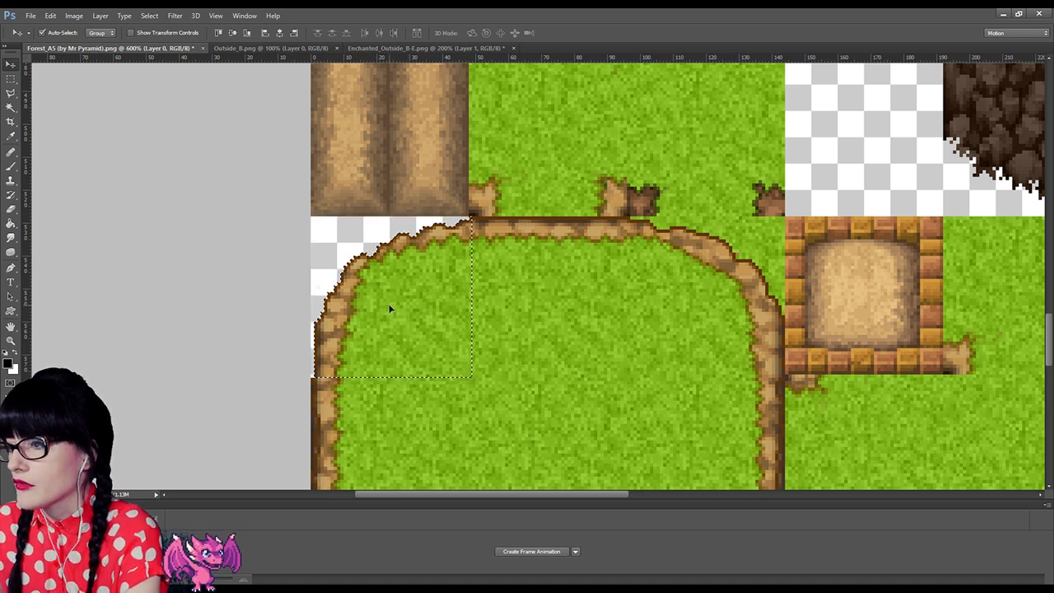
key(Left)
click(10, 79)
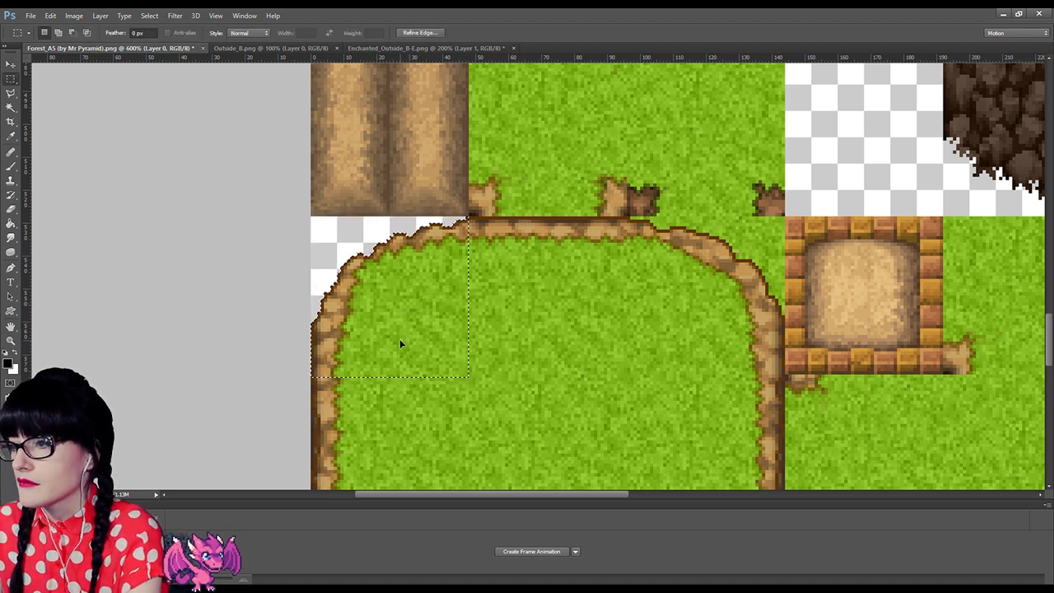
ctrl+drag(400, 344, 376, 333)
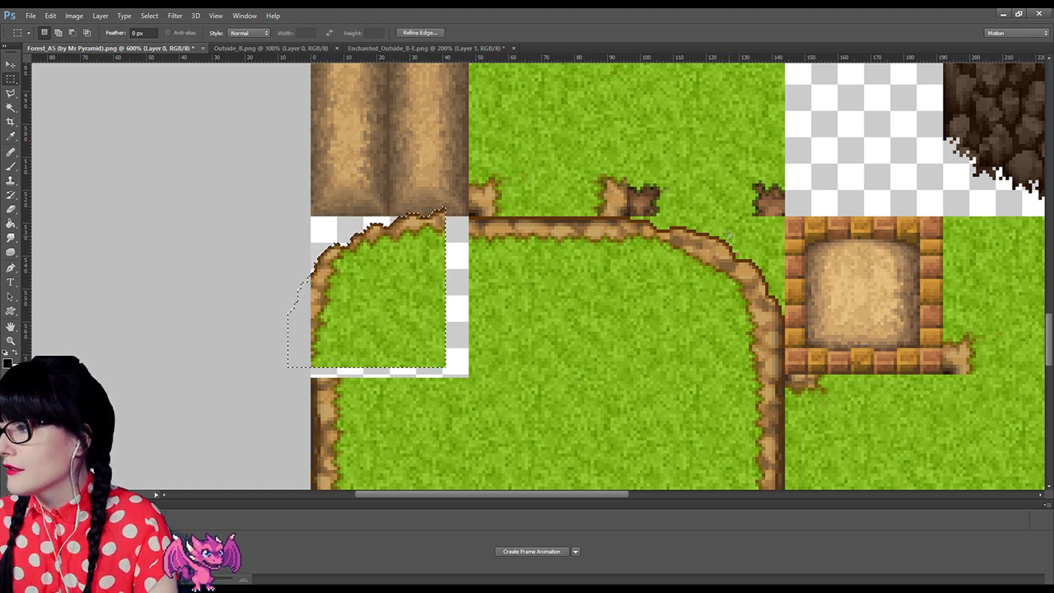
key(ctrl+z)
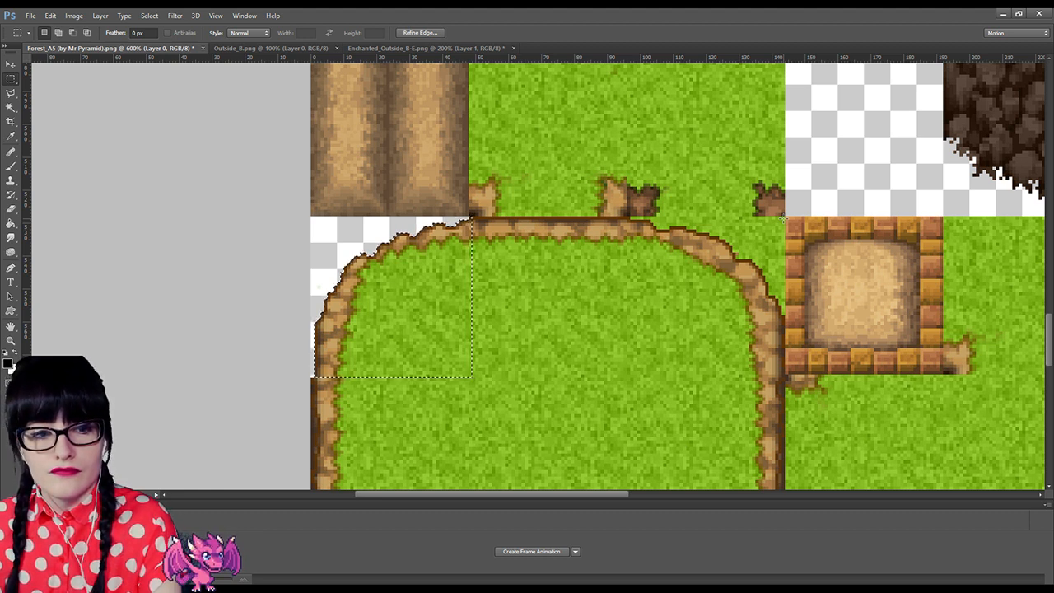
Step: Copy the grass block's upper-right corner tile from Forest_A5 (by Mr Pyramid).png into Enchanted_Outside_B-E.png, directly right of the upper-left corner tile
key(ctrl+d)
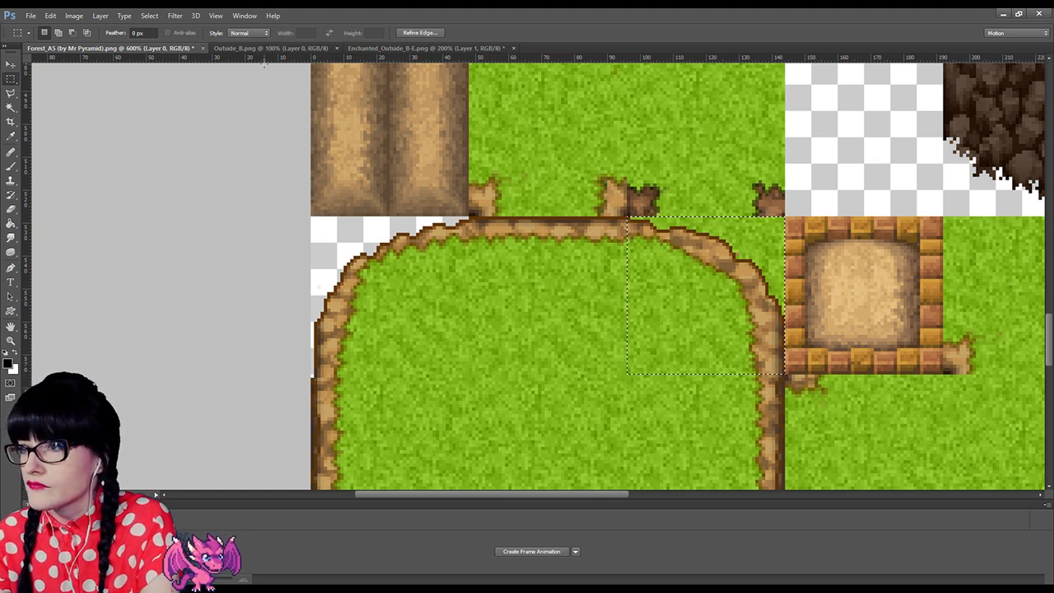
click(321, 48)
click(390, 49)
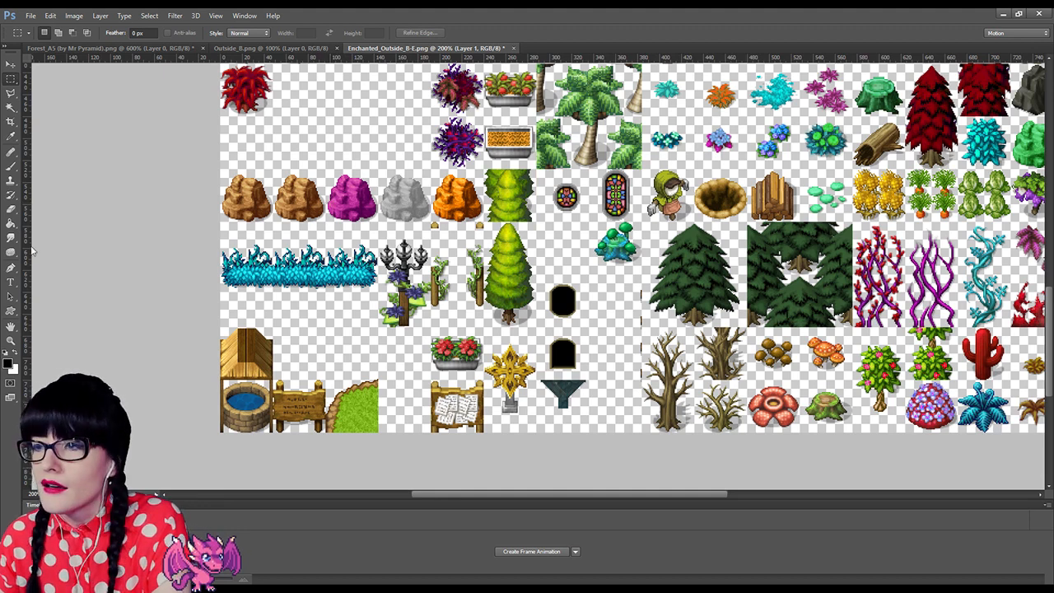
click(10, 64)
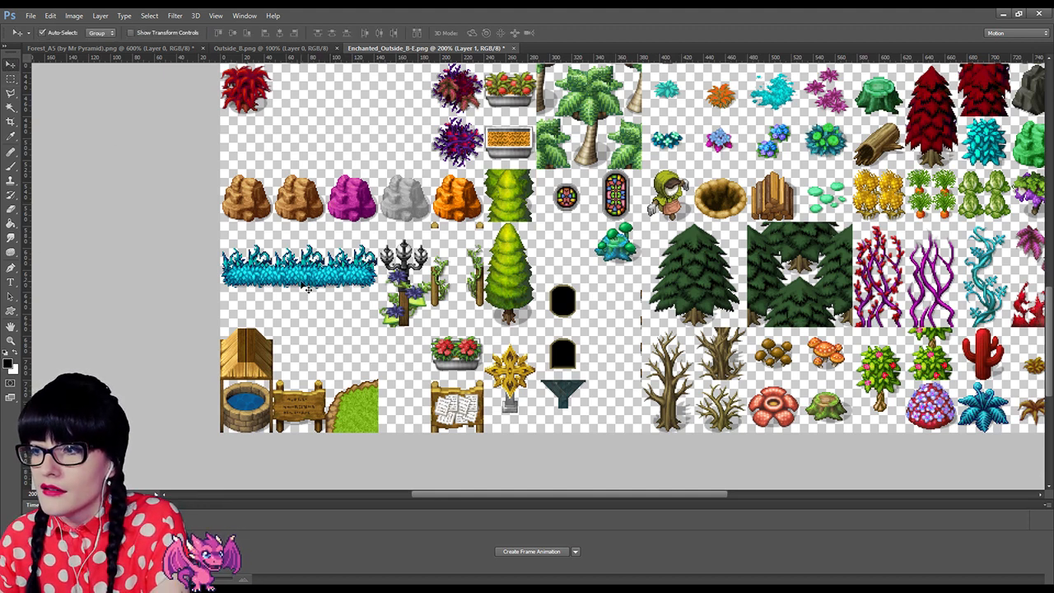
key(ctrl+v)
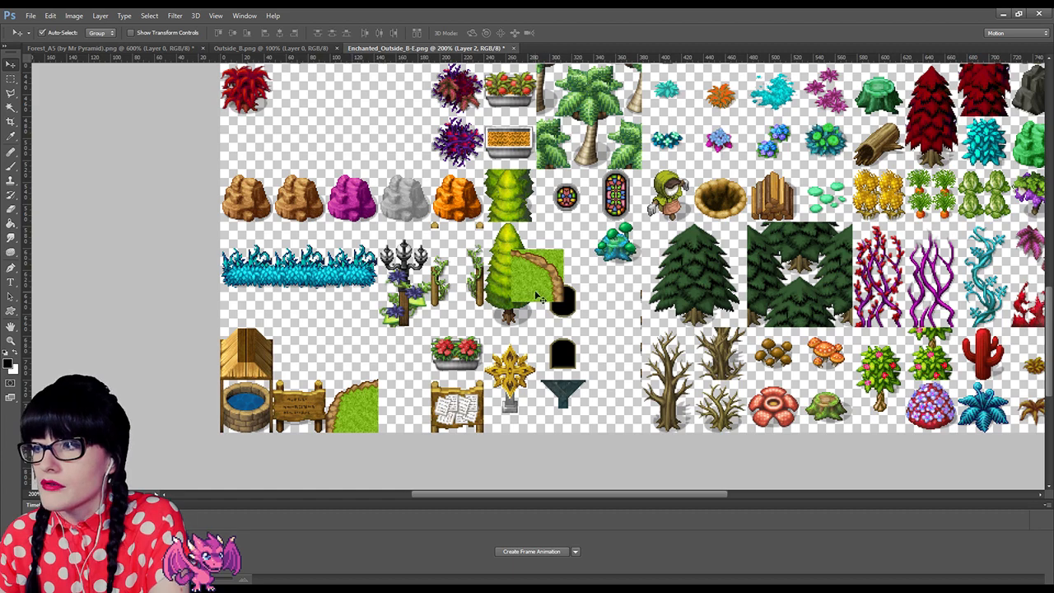
drag(540, 299, 405, 422)
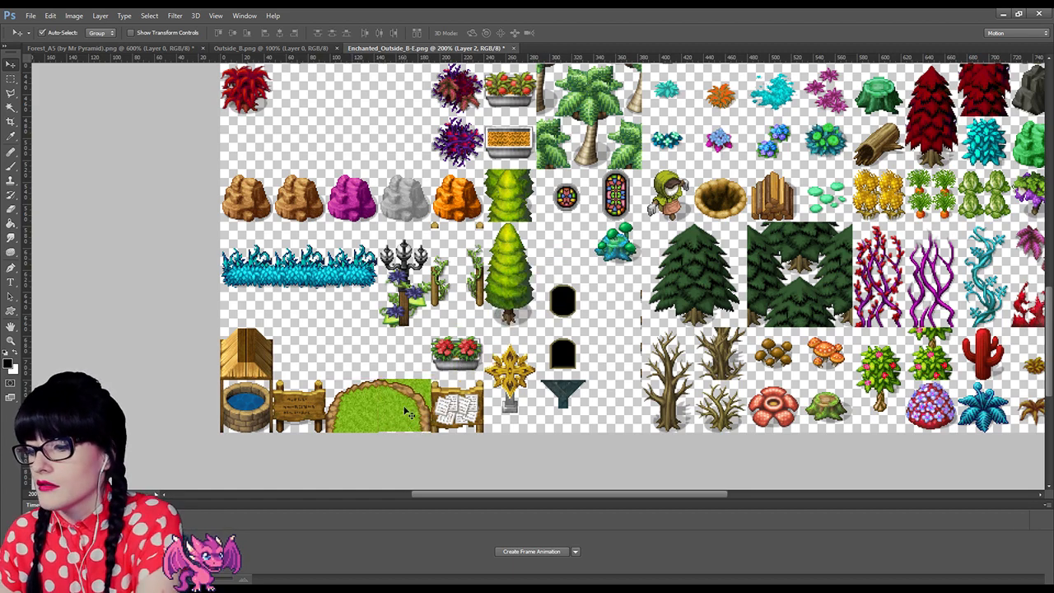
key(Down)
Step: Delete the grass outside the brown edge of the pasted upper-right corner tile with the Magic Wand, including leftover green pixels
key(z)
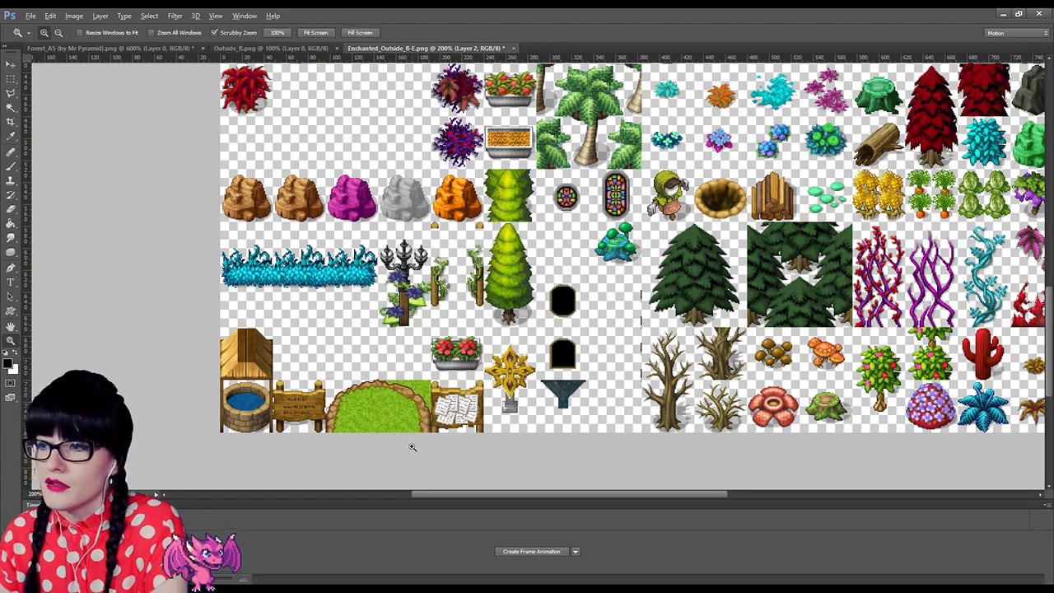
drag(413, 447, 421, 399)
key(w)
key(shift+w)
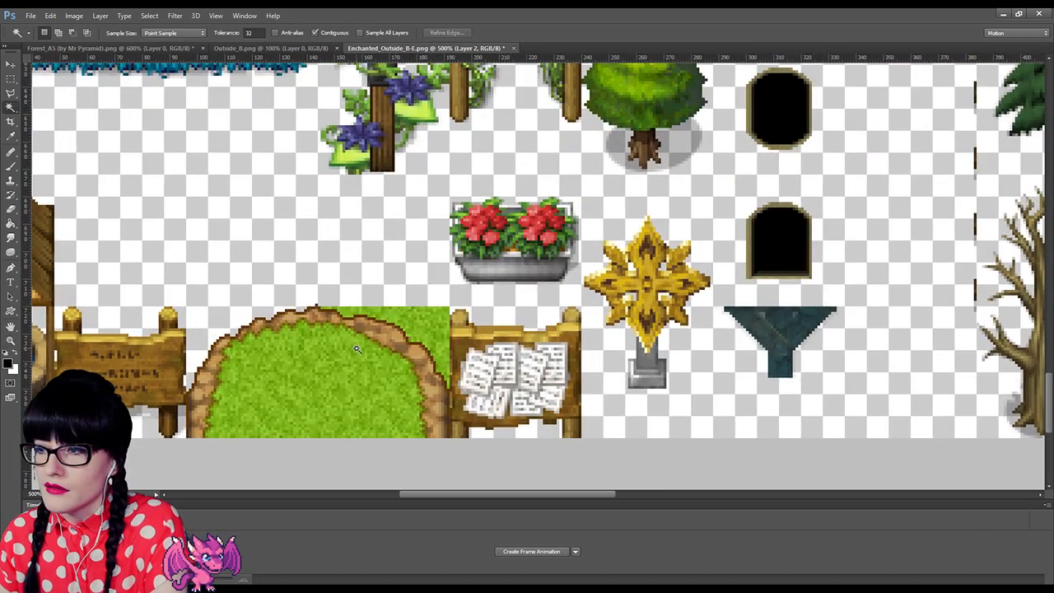
click(428, 323)
key(Delete)
key(ctrl+d)
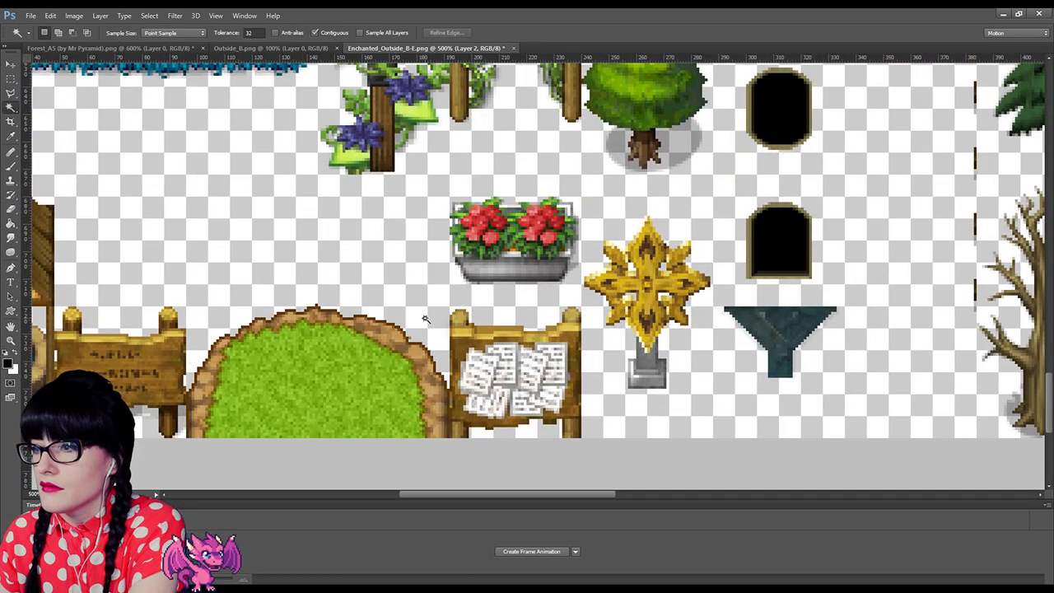
click(407, 338)
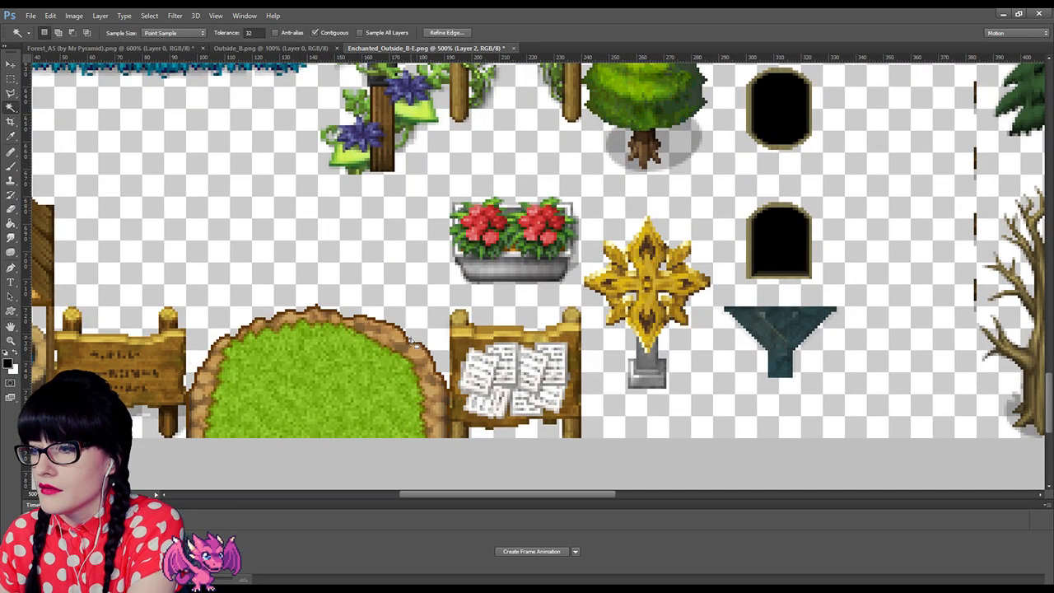
key(Delete)
key(ctrl+d)
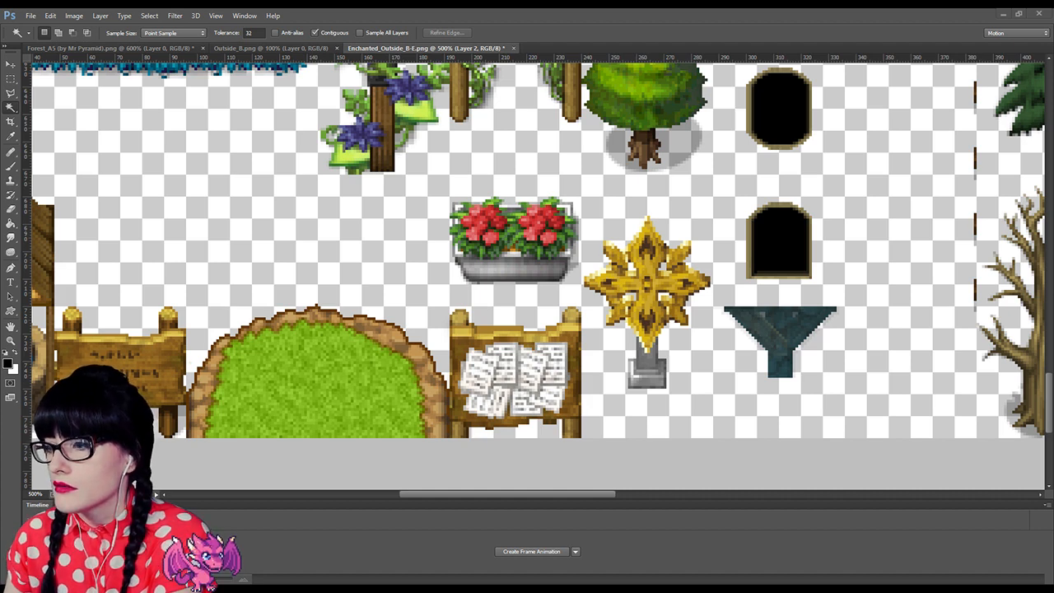
Step: Undo the edits in Forest_A5 (by Mr Pyramid).png to restore the grass outside the block's upper-left corner
click(148, 48)
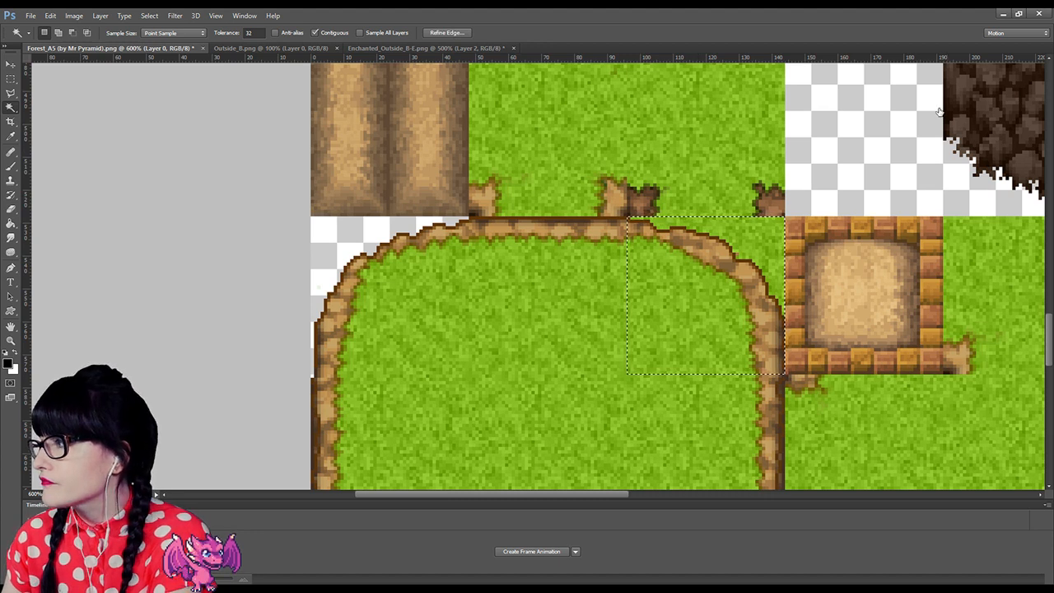
key(ctrl+alt+z)
key(ctrl+alt+z)
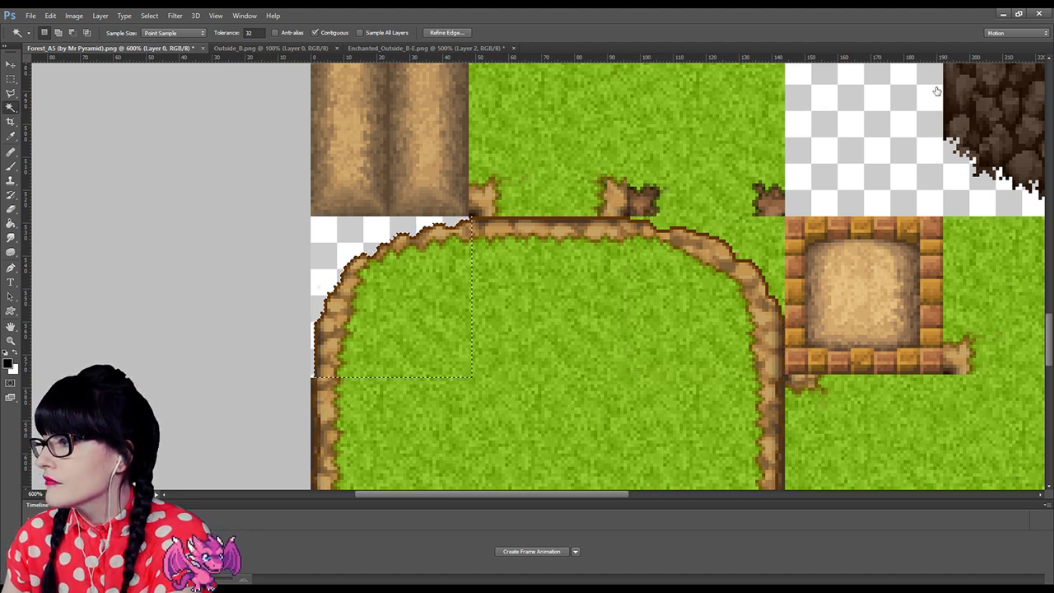
key(ctrl+d)
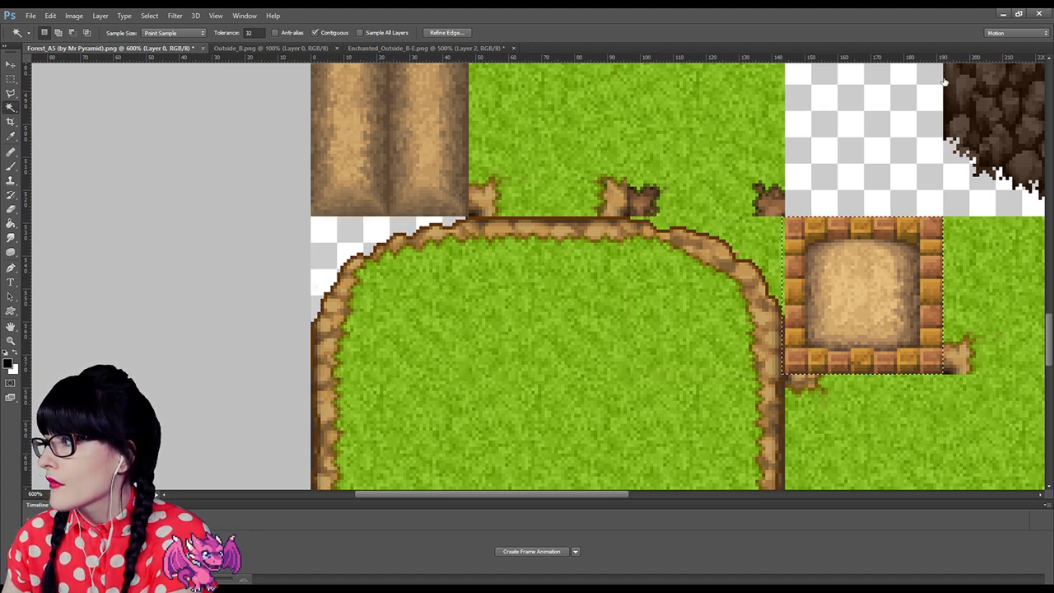
key(ctrl+z)
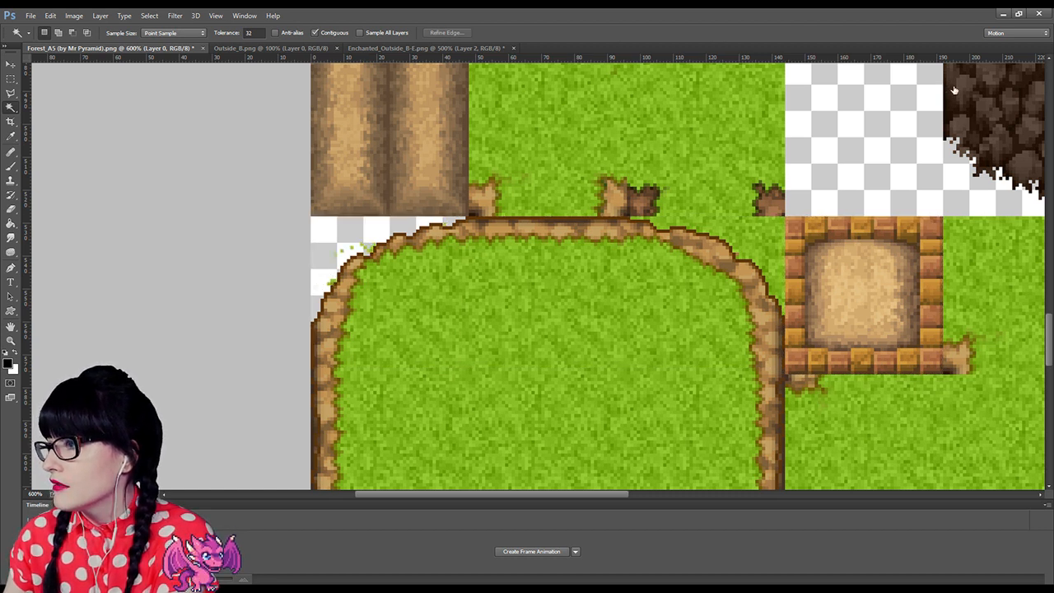
key(ctrl+alt+z)
key(ctrl+alt+z)
key(ctrl+alt+z)
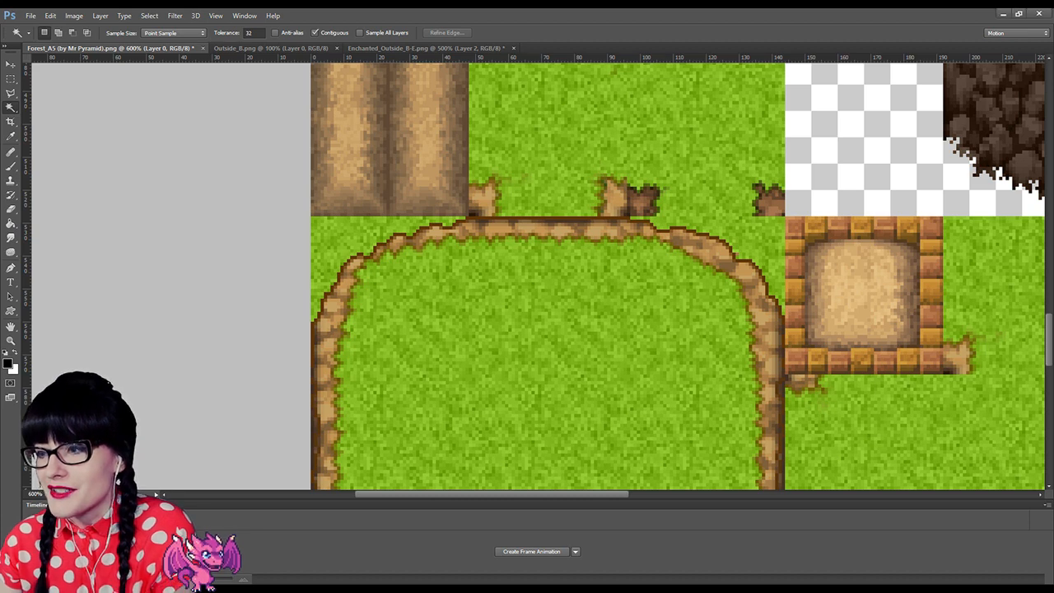
Step: Switch to RPG Maker MV and check how the grass terrace's corner tiles look on the ??? map
click(409, 48)
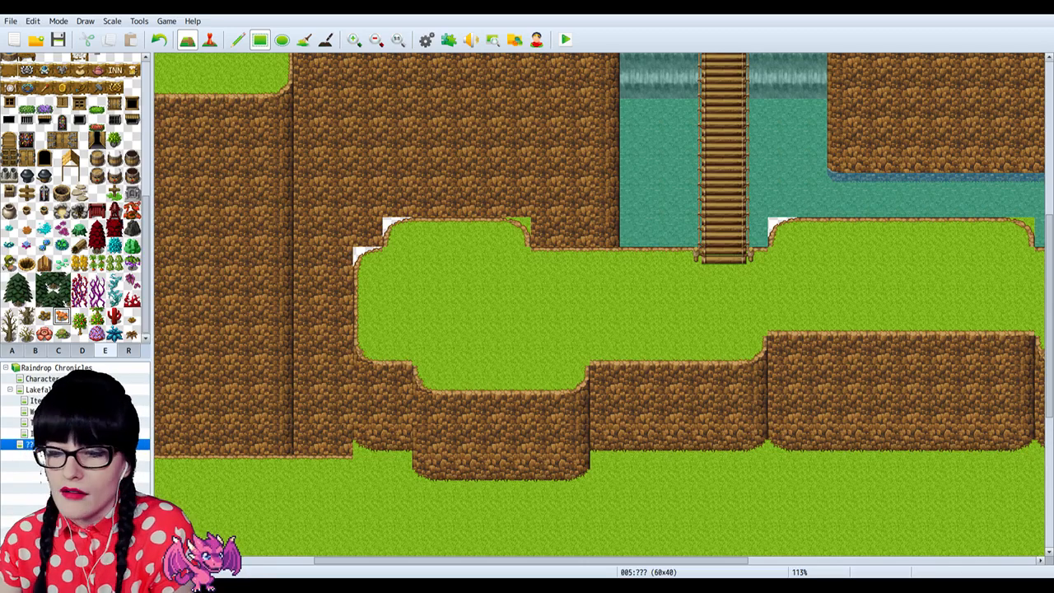
click(365, 267)
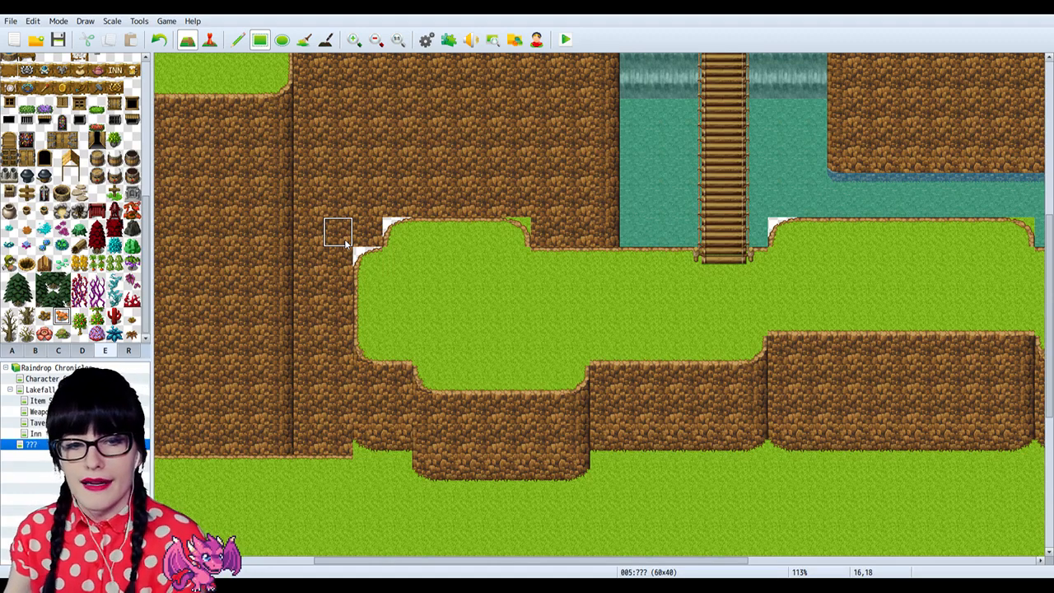
scroll(427, 205, up, 3)
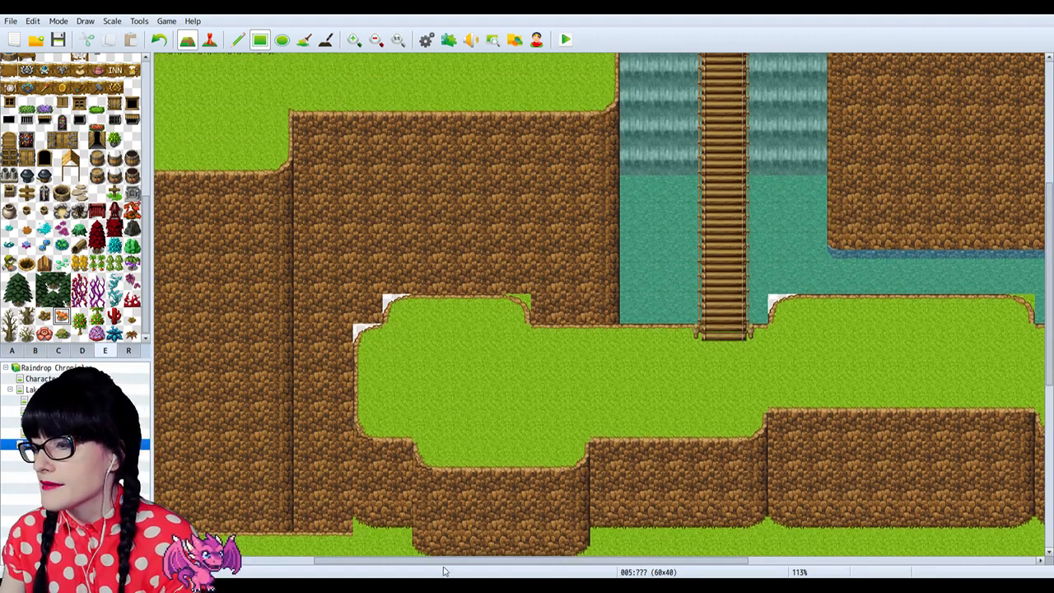
drag(443, 567, 420, 564)
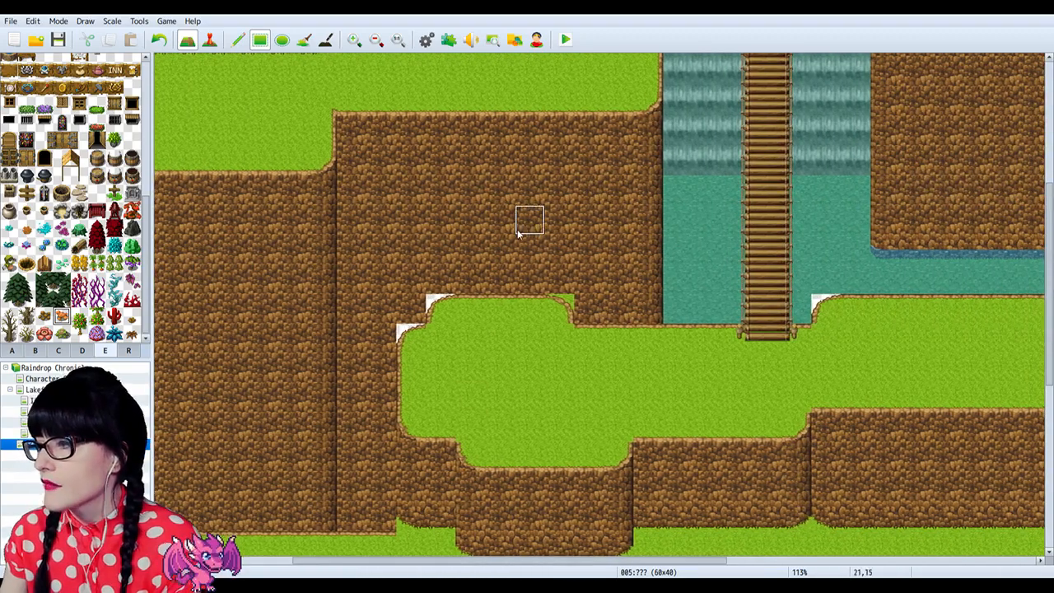
scroll(440, 288, down, 3)
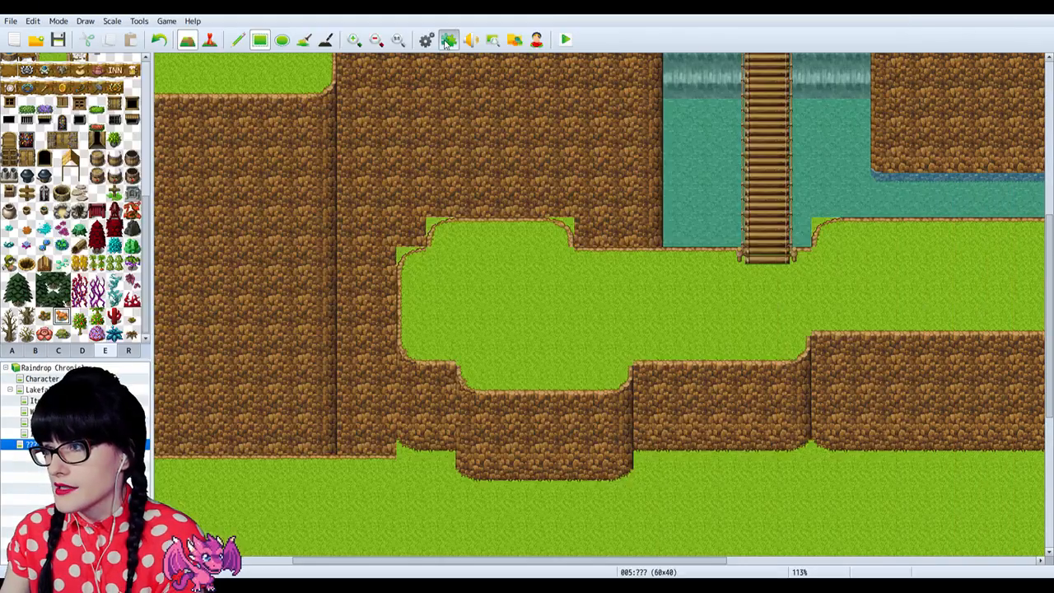
click(448, 40)
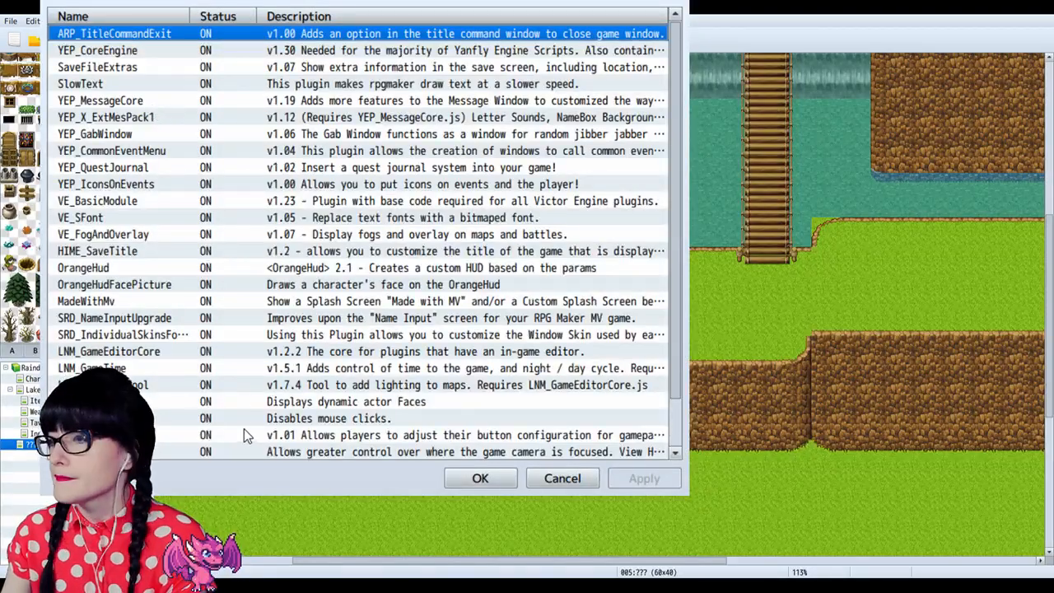
click(562, 479)
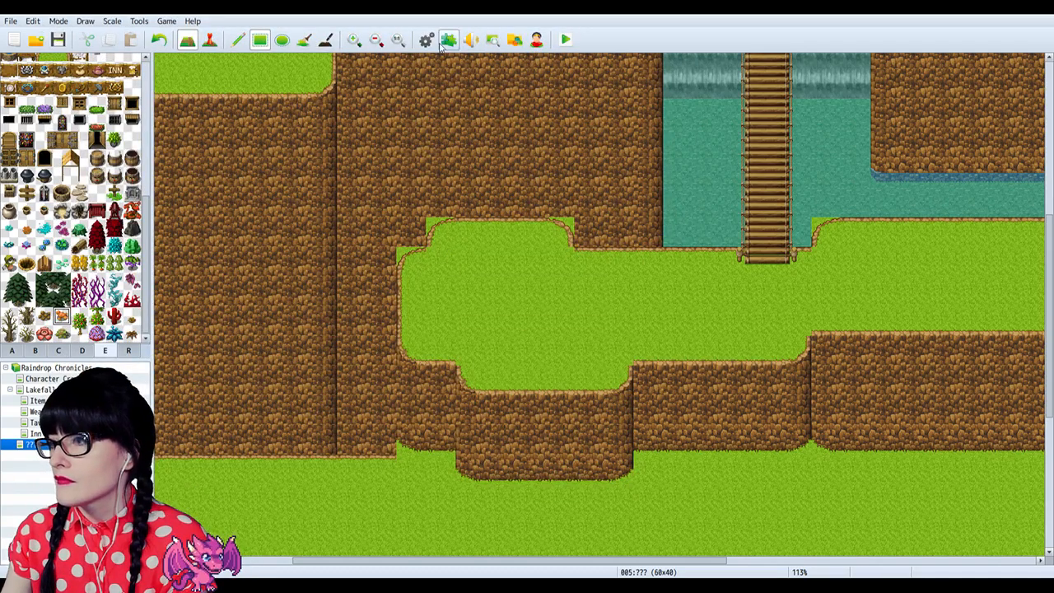
scroll(127, 186, up, 5)
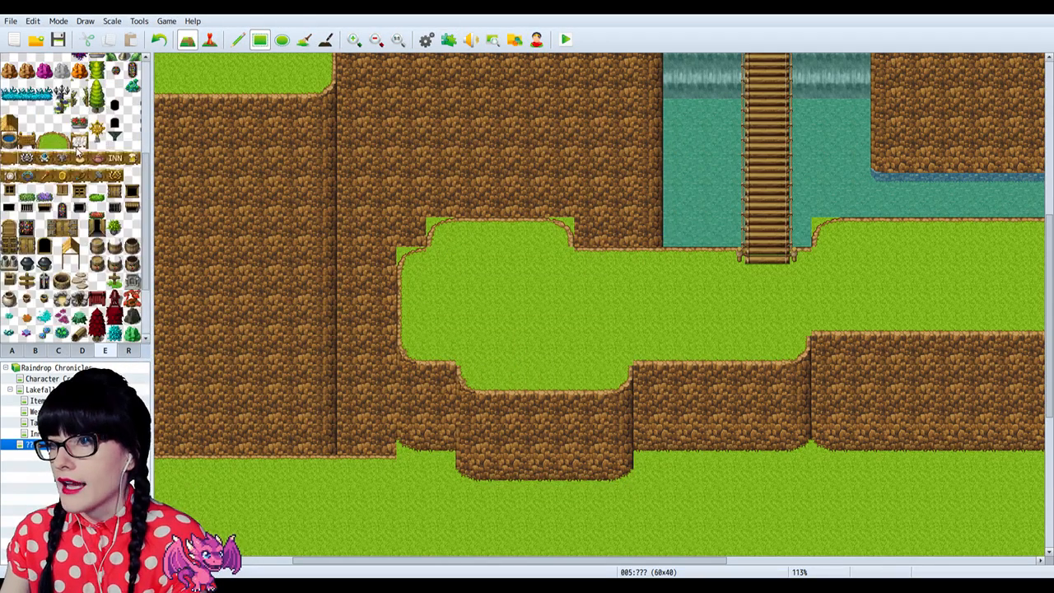
Step: Clear the grass terrace's two top corners and the upper-left corner one step below them with the blank tile
click(14, 352)
scroll(45, 196, up, 6)
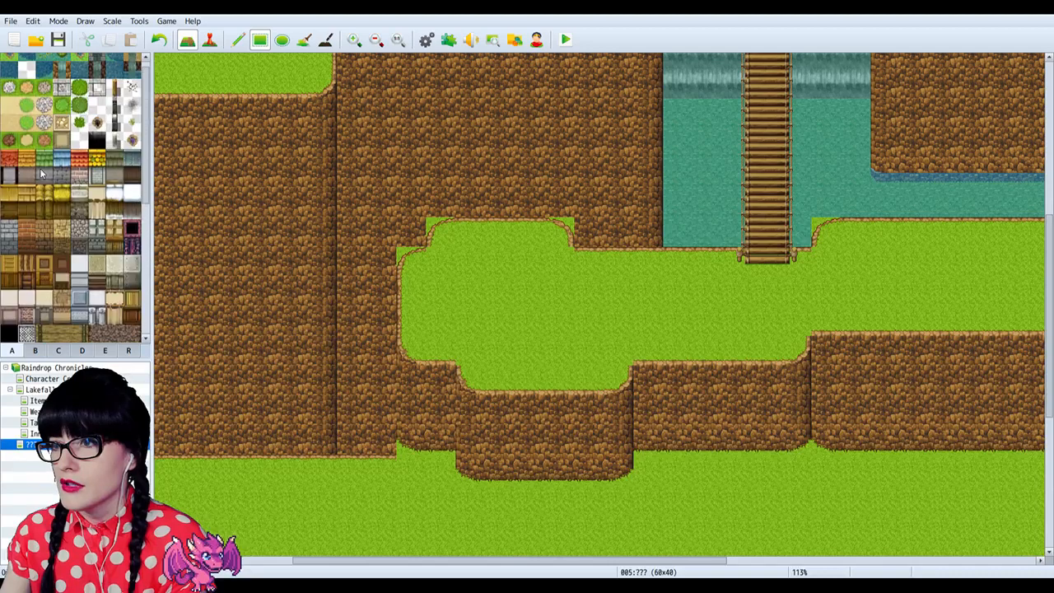
click(440, 232)
click(560, 232)
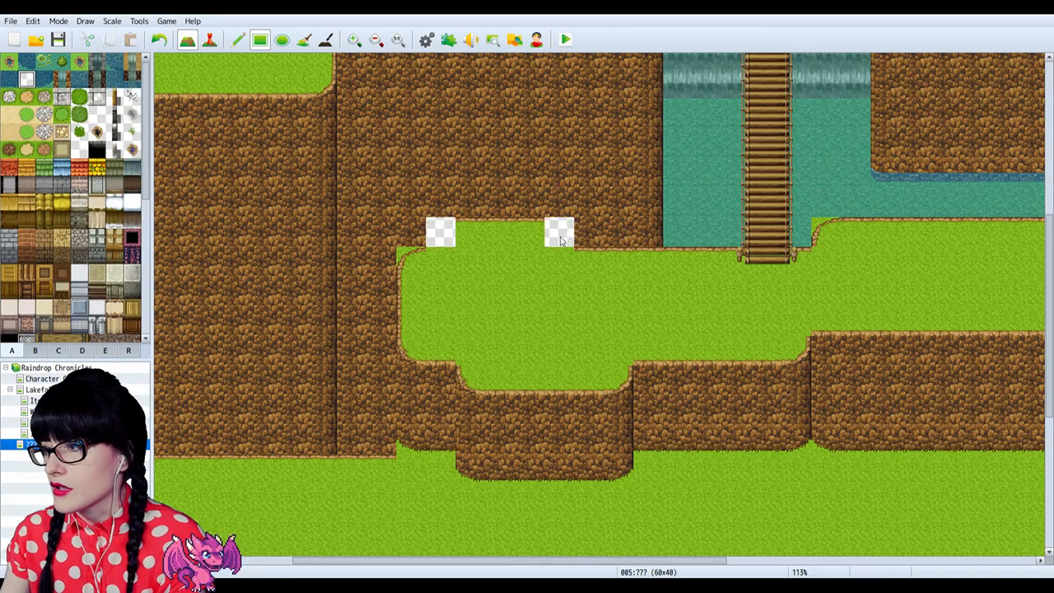
click(411, 262)
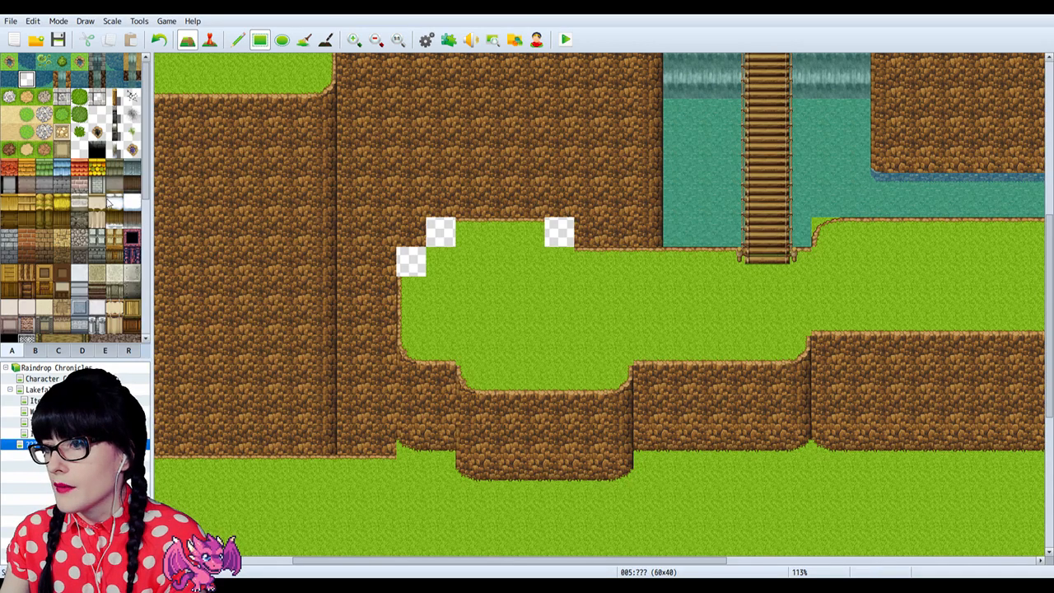
Step: Fill the three cleared terrace corners with the middle brown cliff wall tile
scroll(91, 222, down, 10)
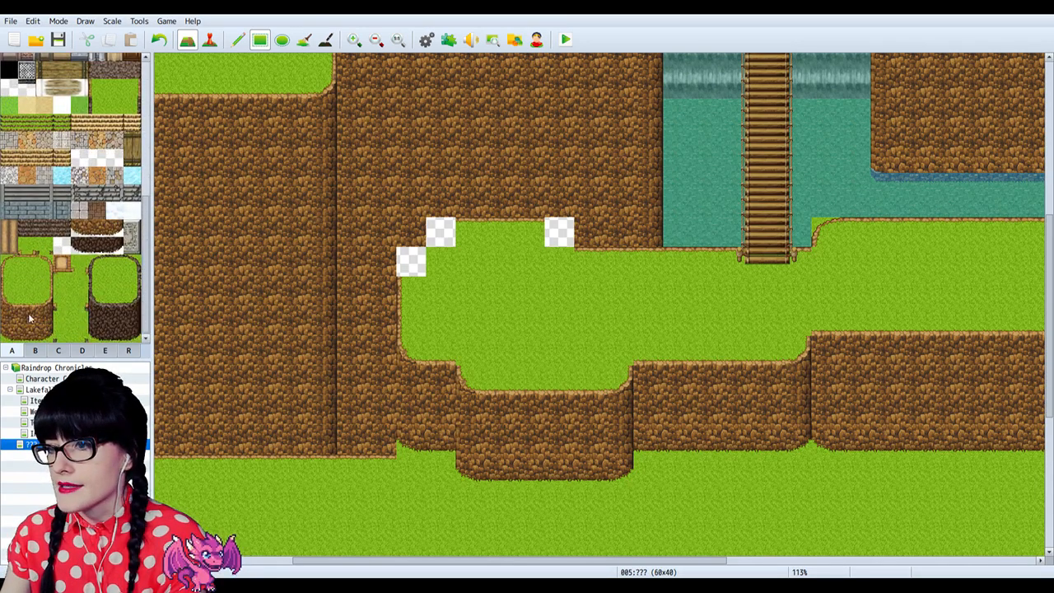
click(28, 317)
click(440, 233)
click(411, 262)
click(548, 234)
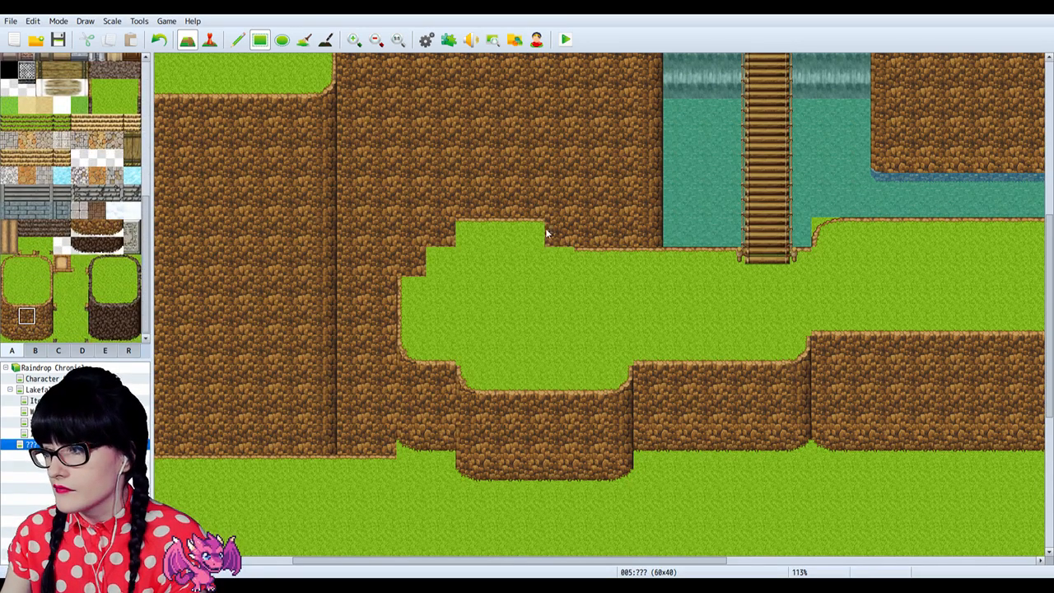
Step: Look through tileset B for the transparent grass corner tiles
click(38, 352)
scroll(62, 313, up, 5)
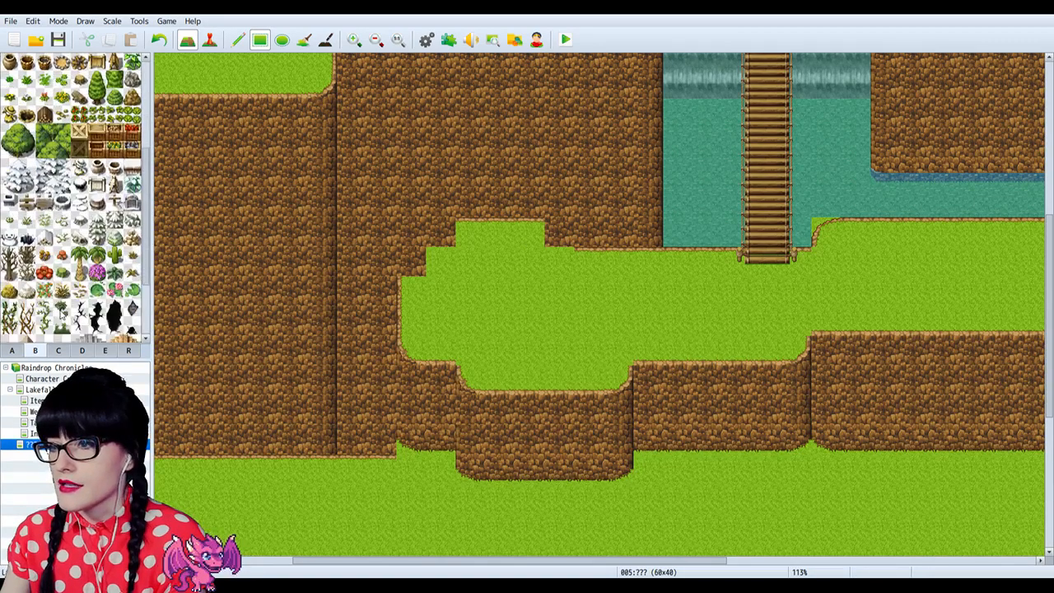
scroll(62, 314, down, 3)
scroll(66, 318, up, 8)
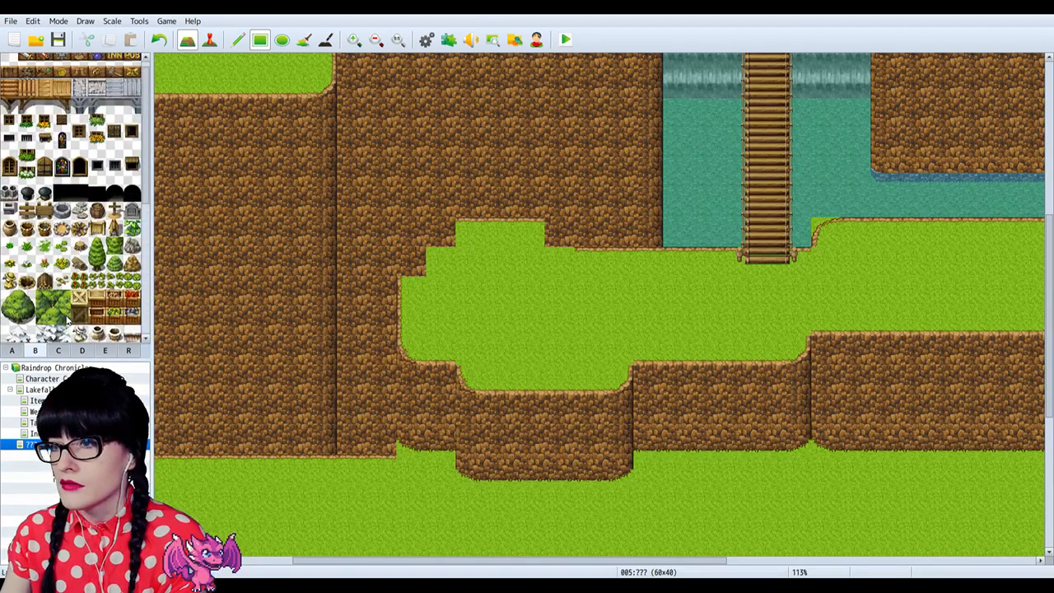
scroll(68, 320, up, 1)
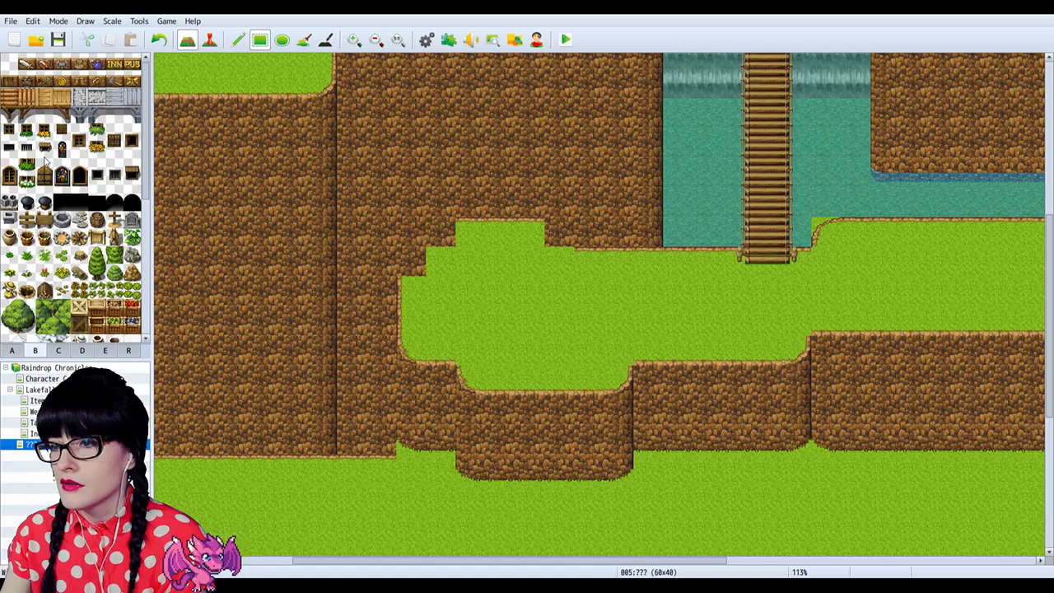
scroll(45, 161, down, 4)
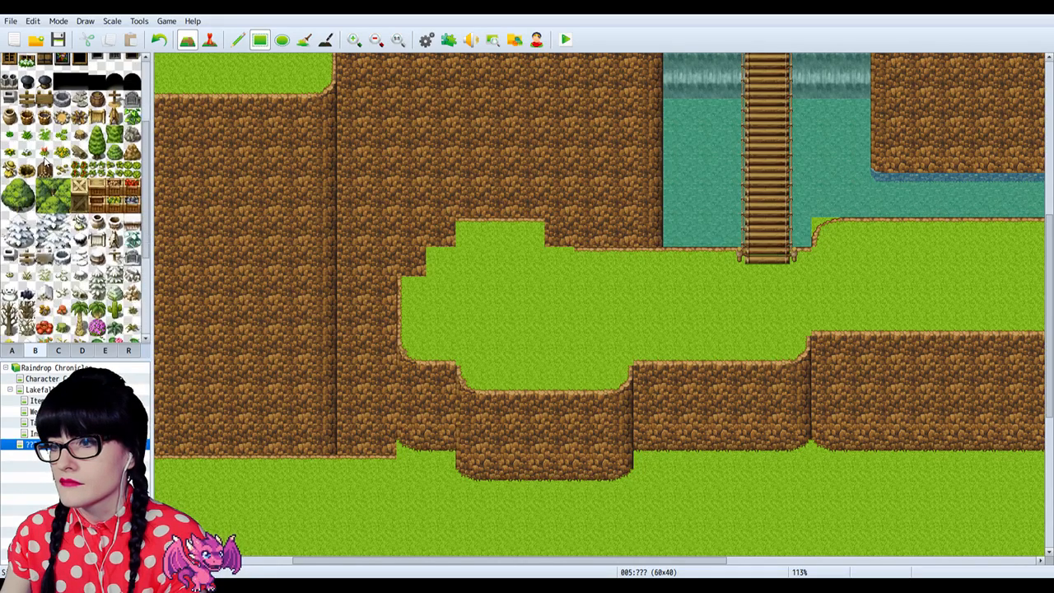
scroll(46, 163, down, 5)
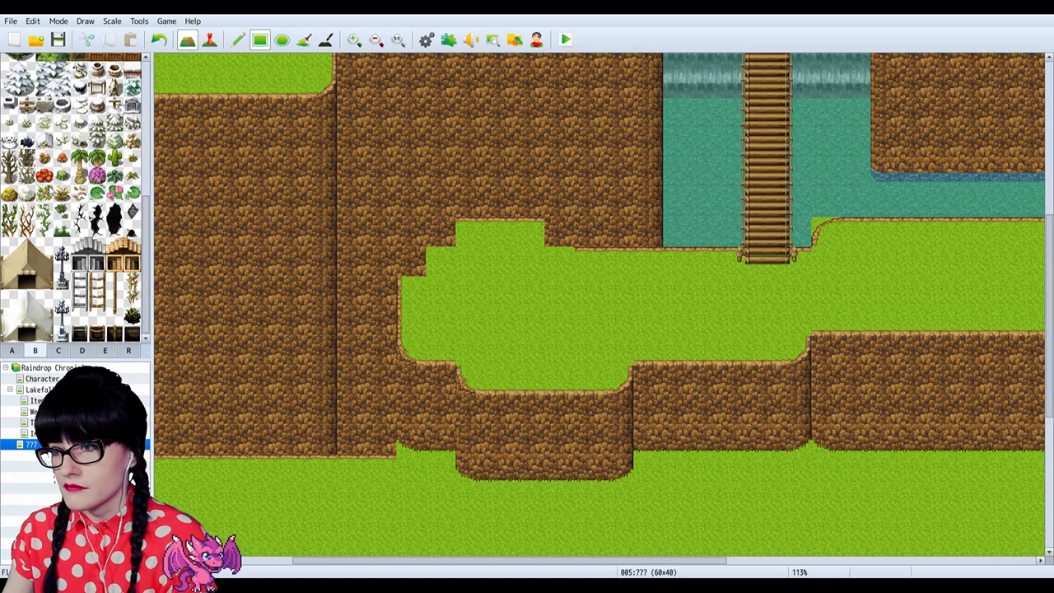
scroll(46, 223, up, 2)
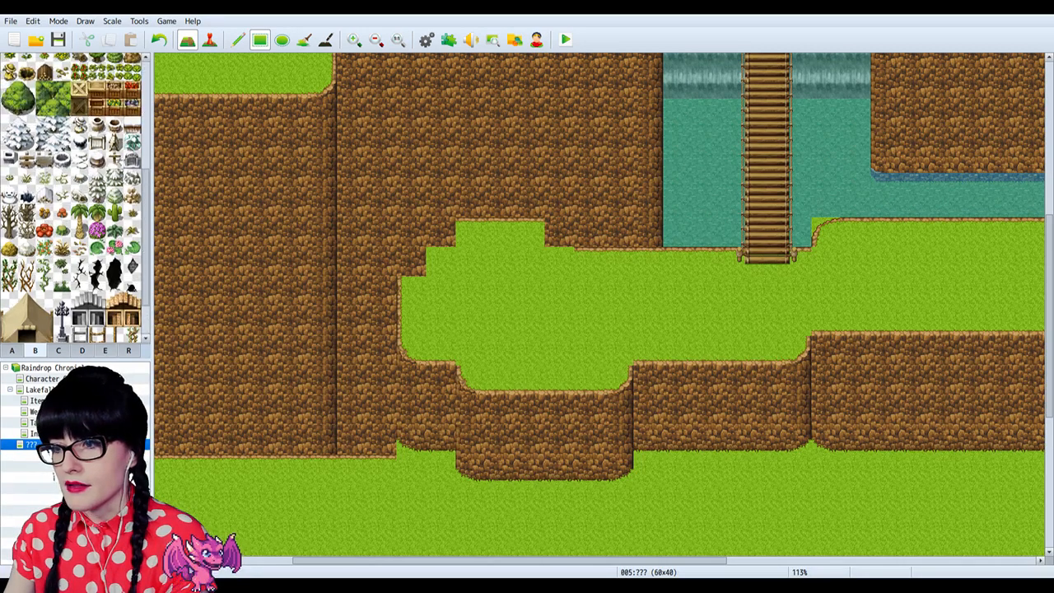
Step: Paint the transparent corner tiles from tileset E on the terrace's two top corners, with a brown left-edge grass tile below the left one
click(100, 352)
scroll(37, 268, down, 3)
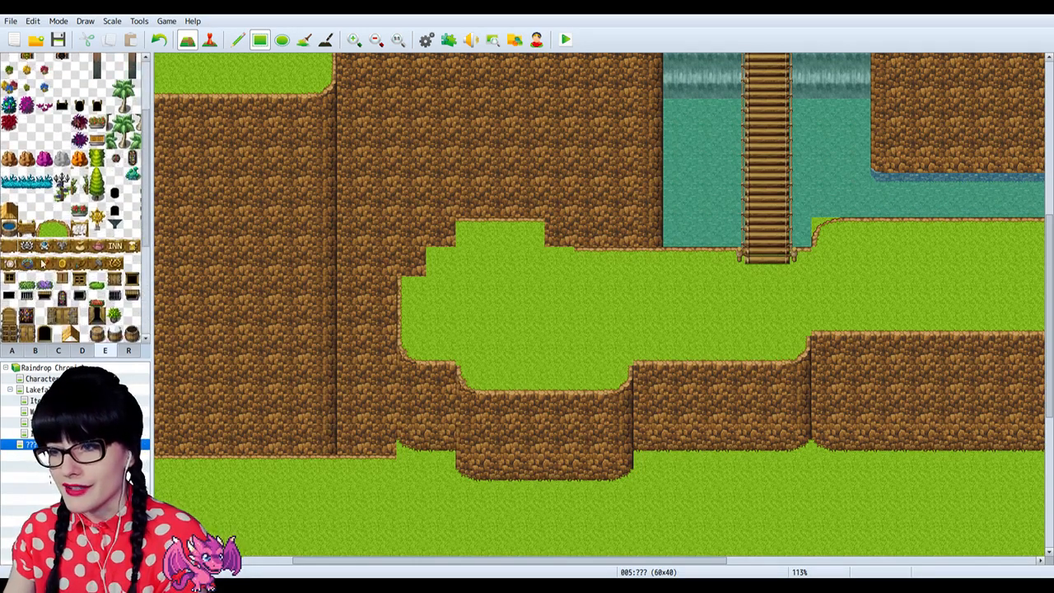
click(45, 227)
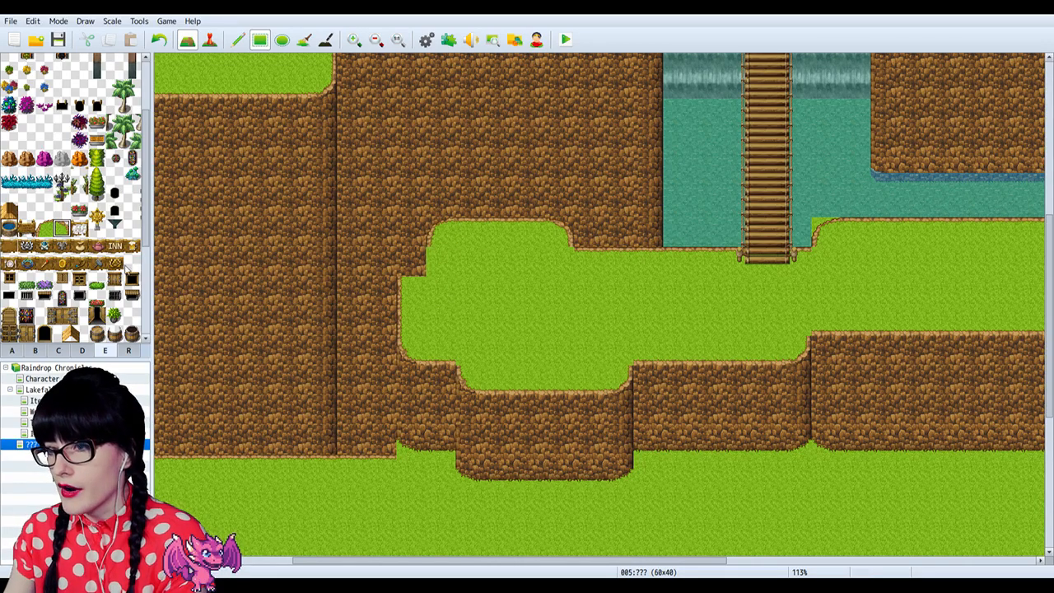
click(12, 350)
click(10, 281)
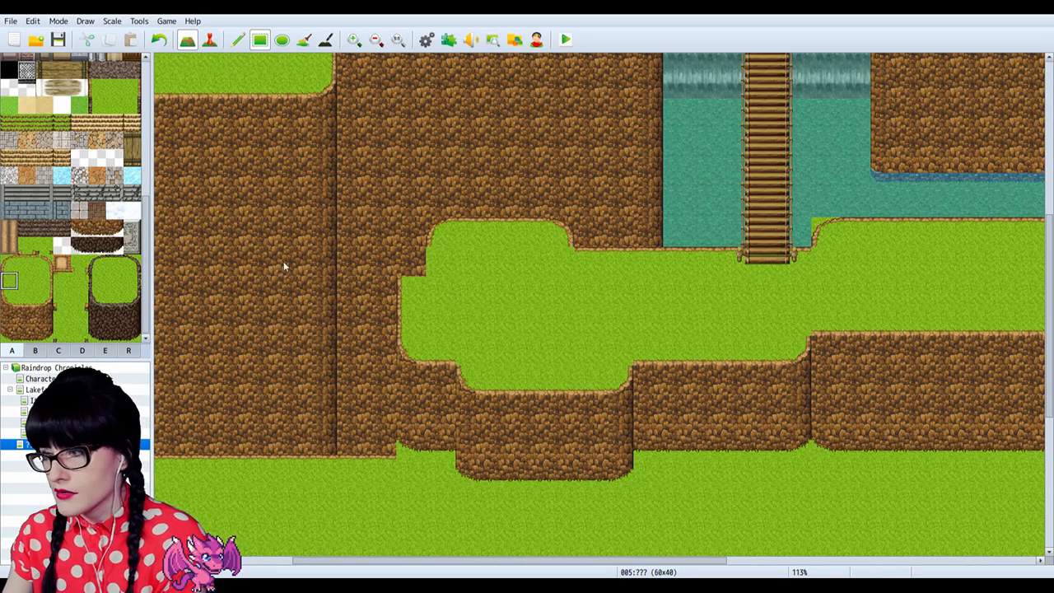
Step: Try the top-edge grass tile at the upper end of the terrace's leftmost column and undo it
click(26, 263)
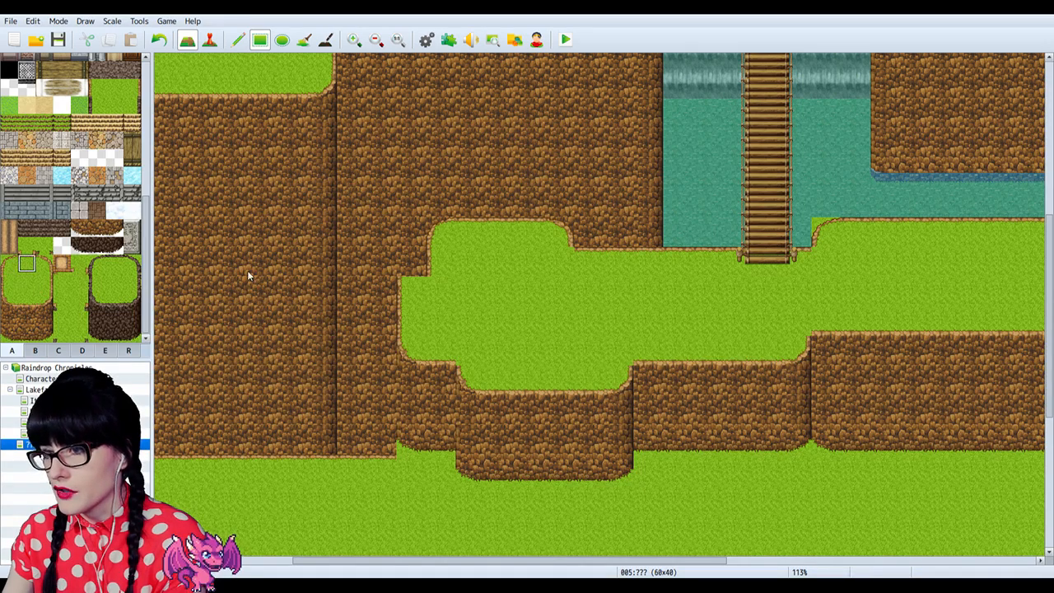
click(417, 288)
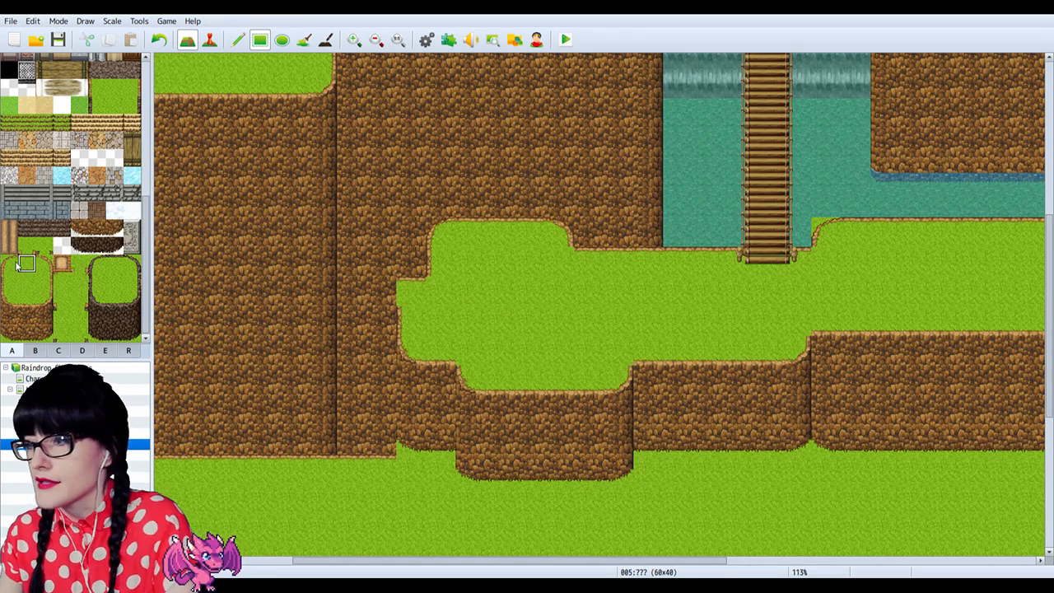
key(ctrl+z)
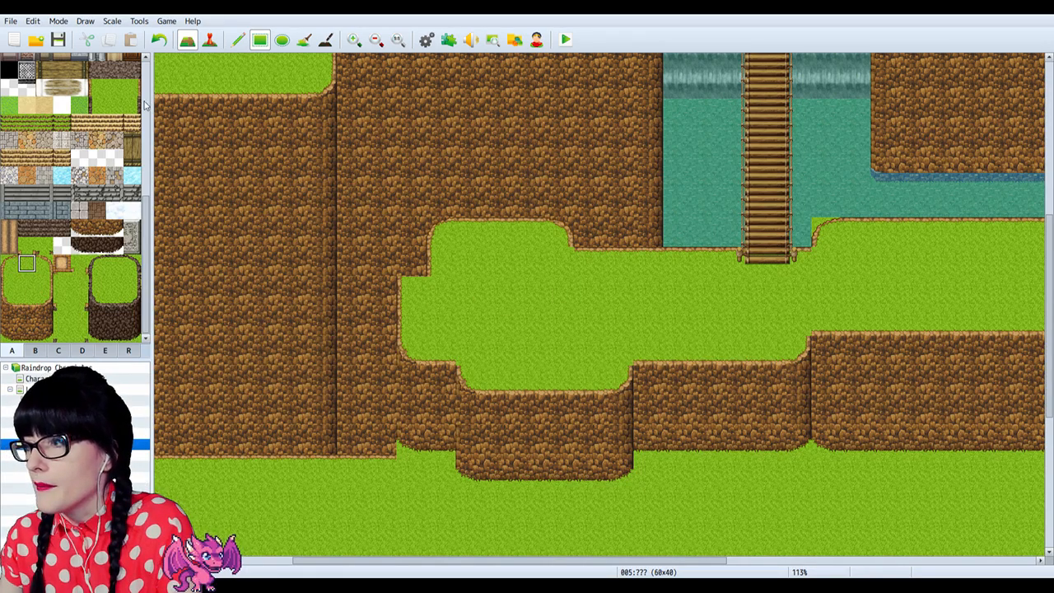
Step: Clear the uppermost grass tile in the terrace's leftmost column with the blank tile and replace it with the brown cliff wall tile
scroll(88, 181, up, 10)
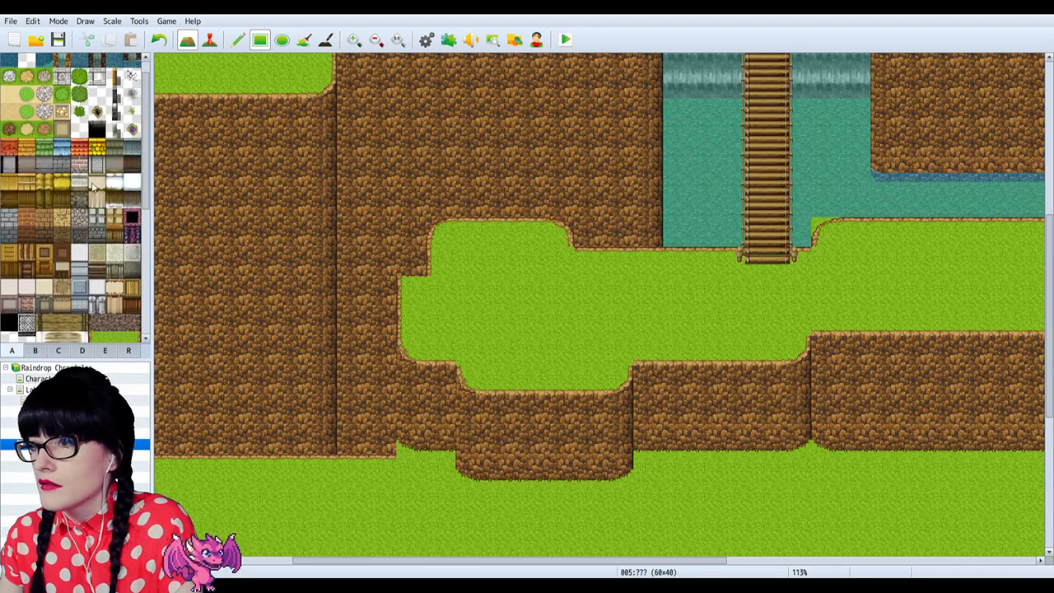
click(26, 78)
click(412, 290)
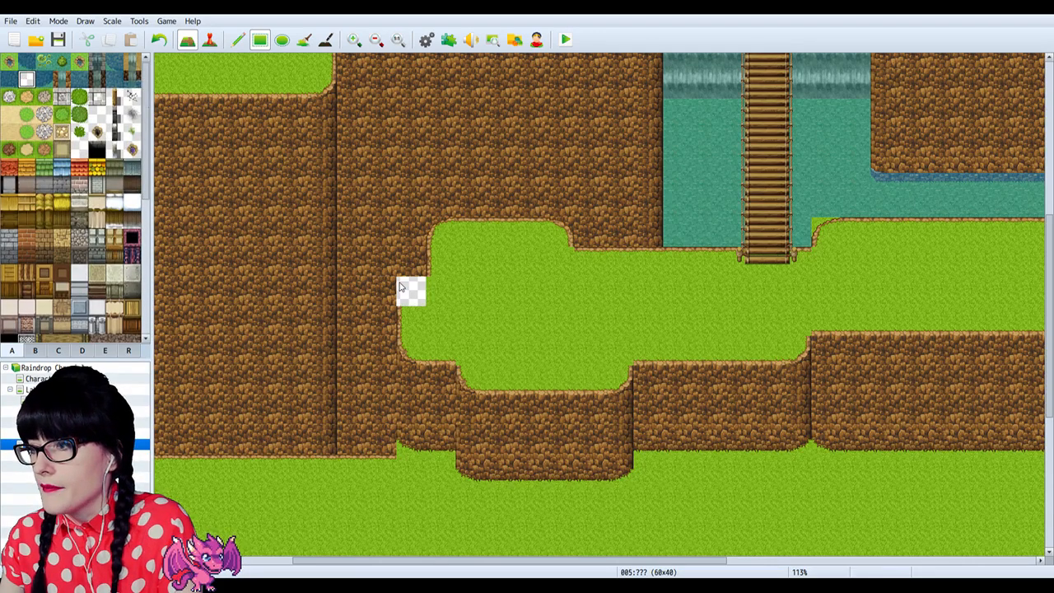
scroll(118, 284, down, 5)
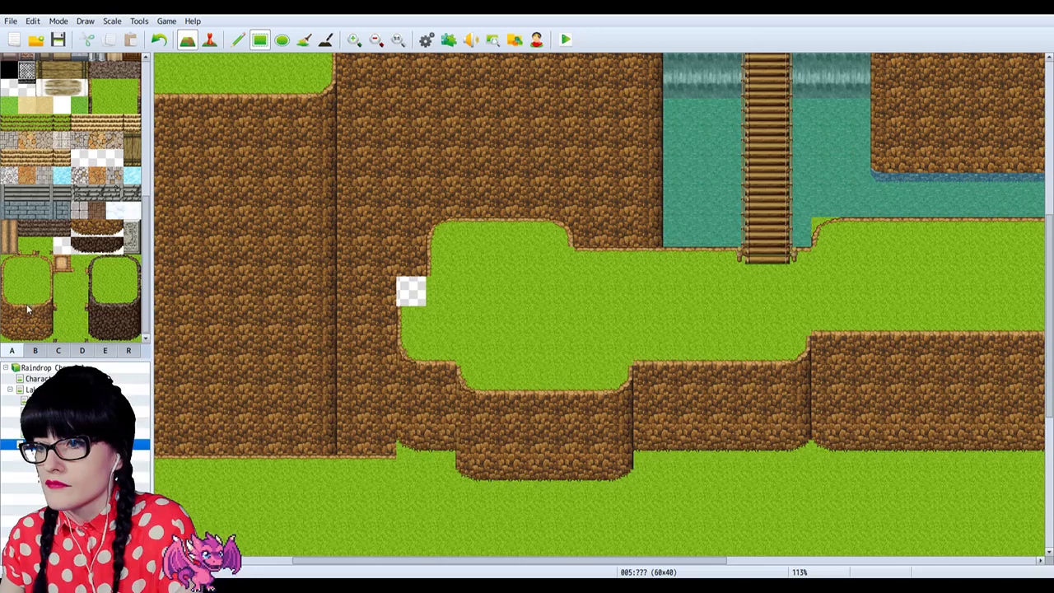
click(27, 317)
click(412, 290)
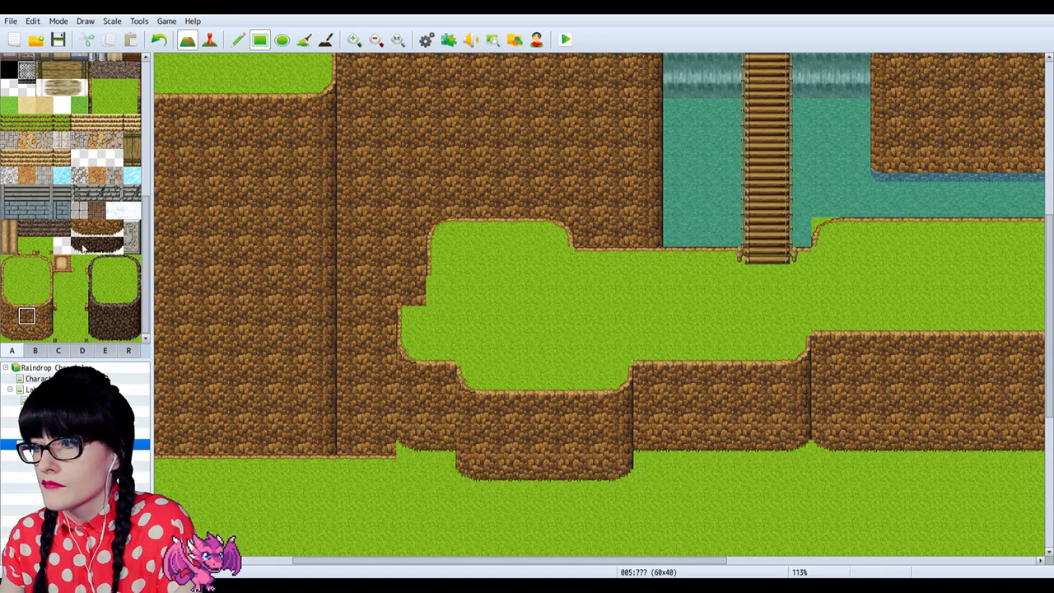
Step: Paint the transparent upper-left corner tile from tileset E over the new cliff wall tile in the terrace's leftmost column
click(35, 350)
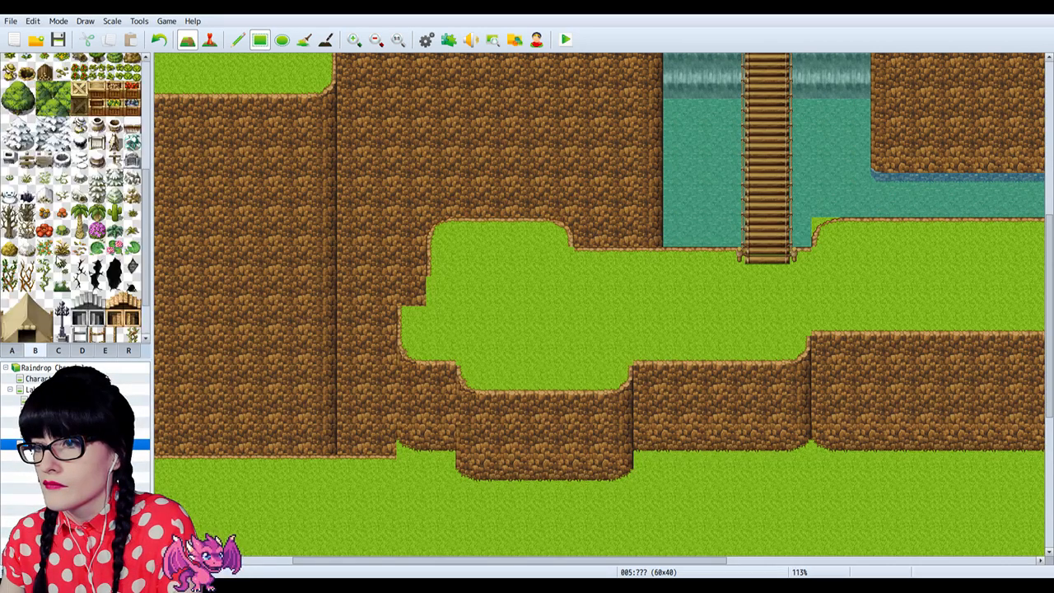
scroll(58, 262, down, 2)
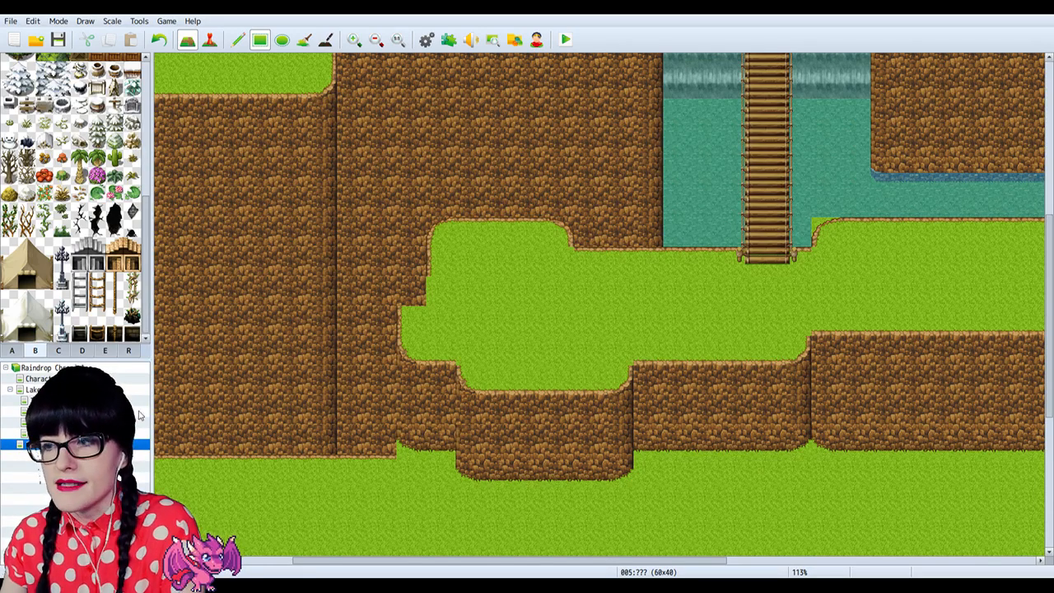
click(49, 350)
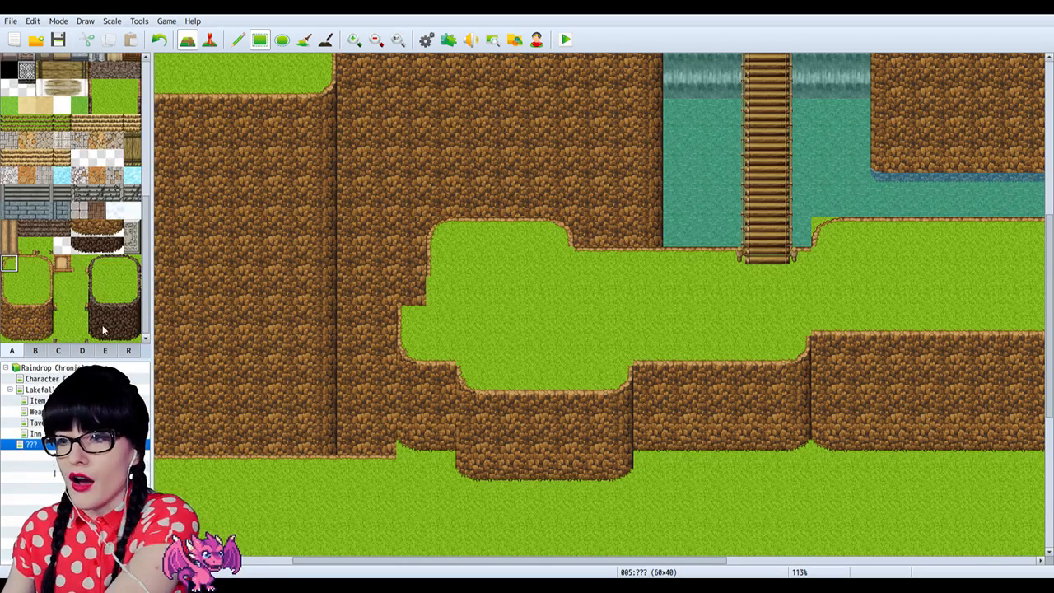
drag(17, 261, 49, 331)
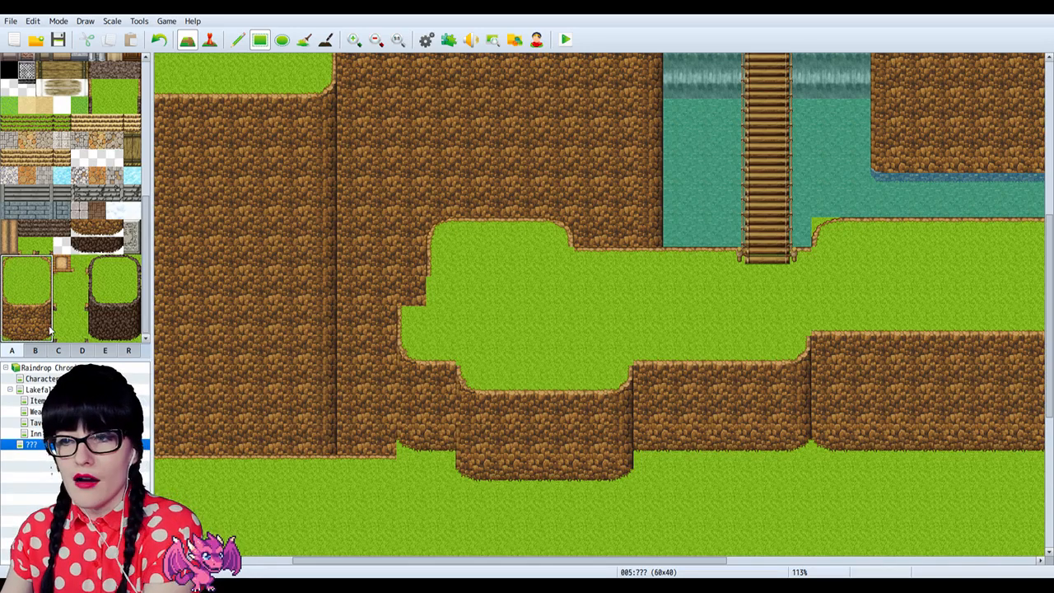
click(82, 350)
click(105, 350)
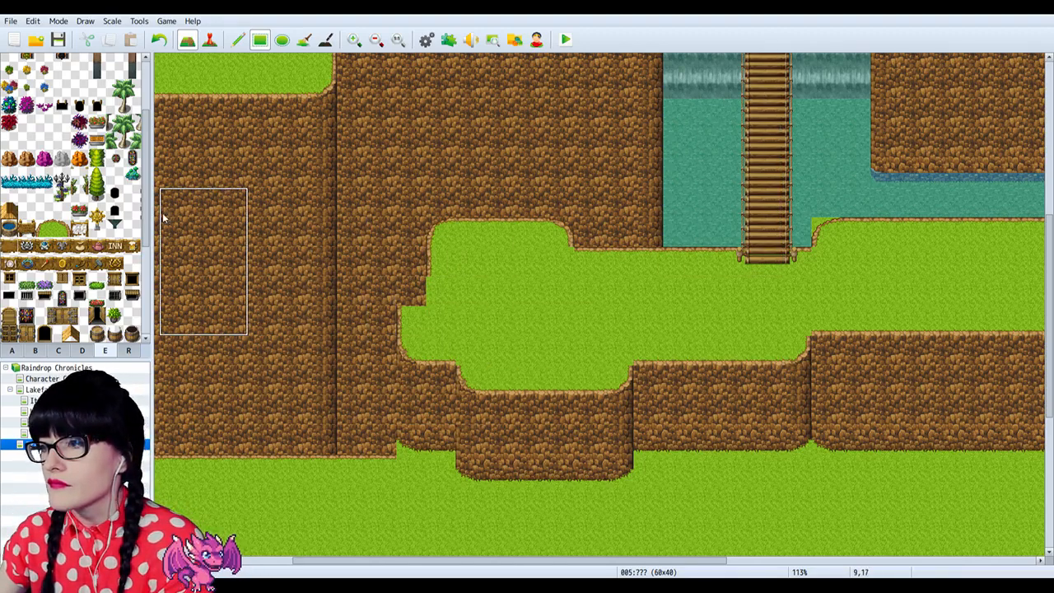
click(52, 225)
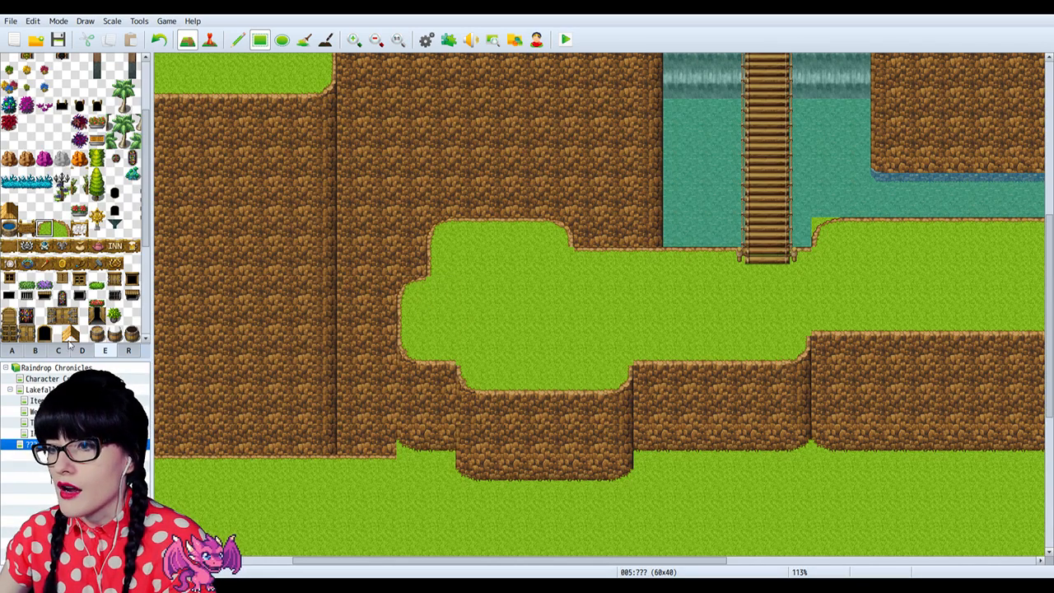
Step: Touch up the inner joints of the terrace's upper edge with the inner-corner grass tiles from tileset A
click(13, 350)
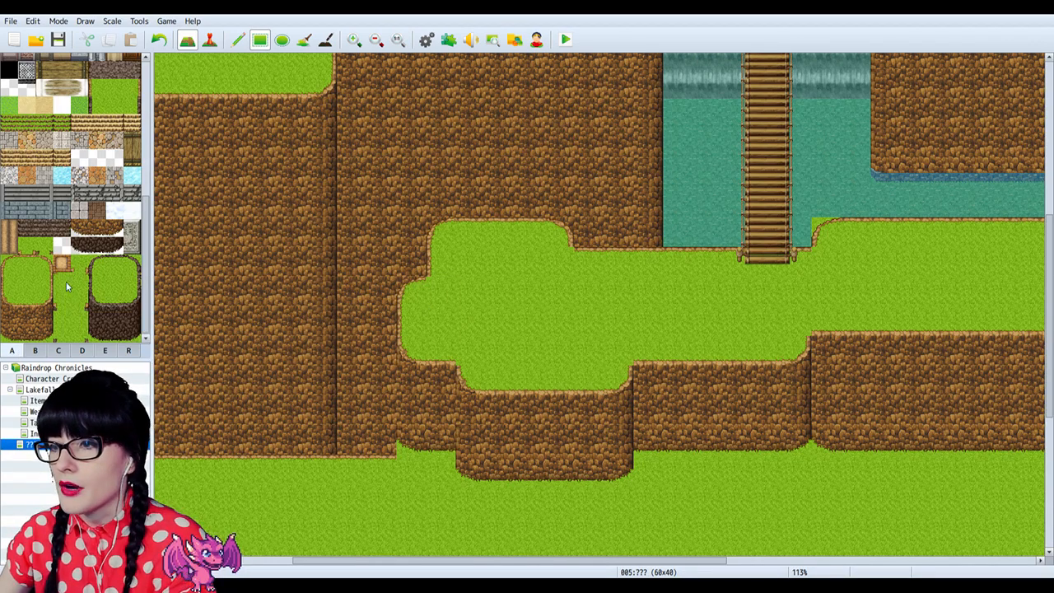
click(79, 280)
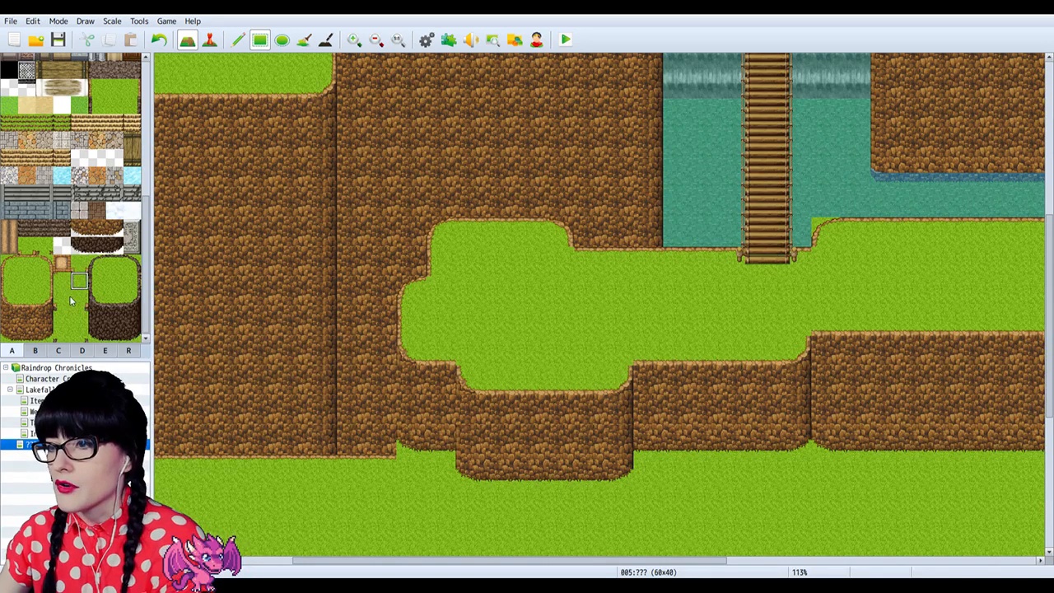
click(59, 281)
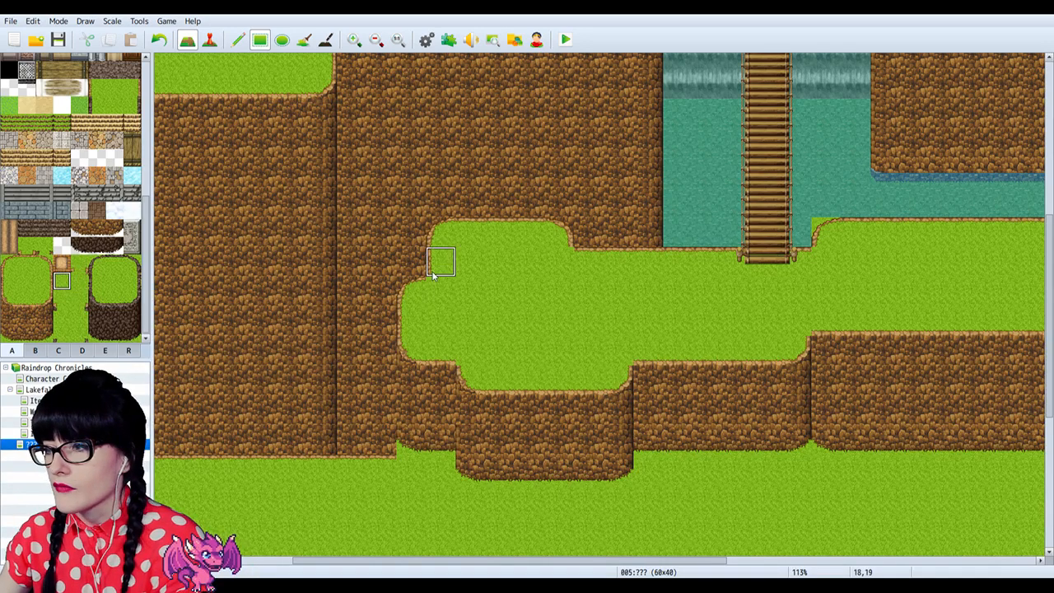
click(83, 282)
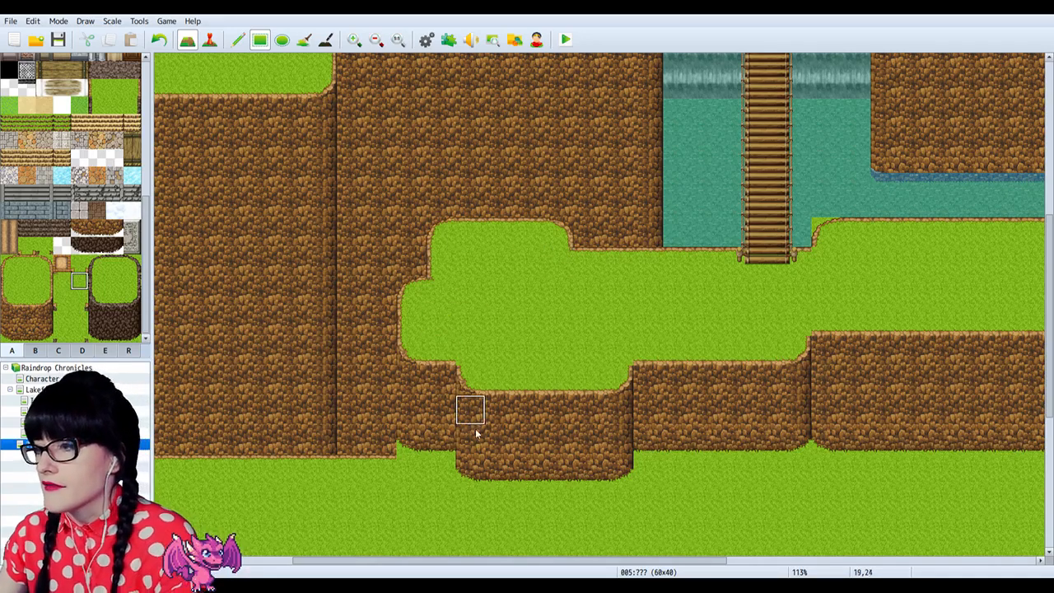
drag(585, 561, 511, 546)
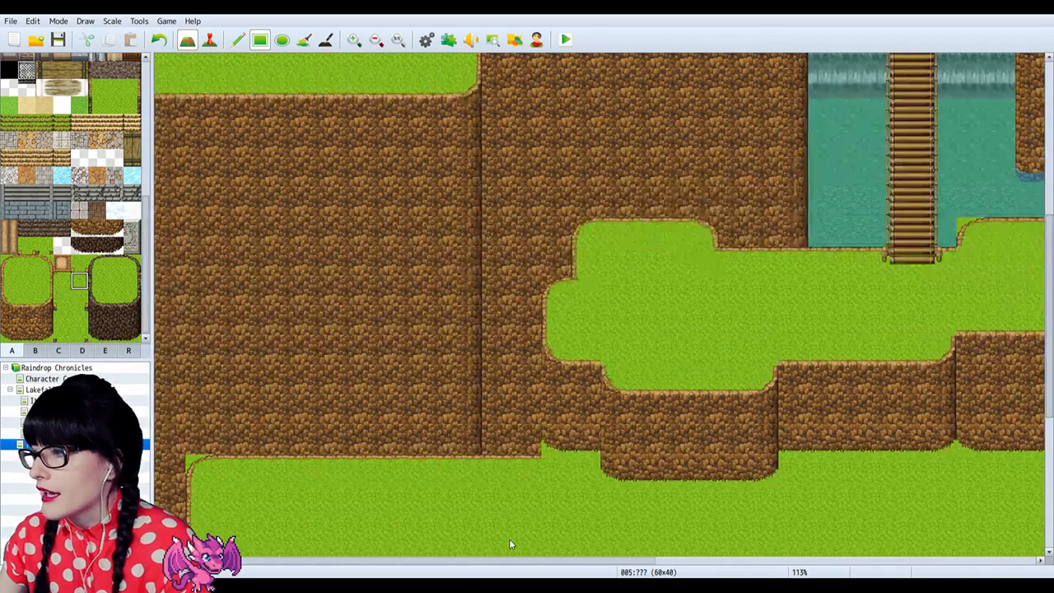
Step: Show the whole grass terrace at 100% zoom and pick the water tile from tileset A
click(375, 40)
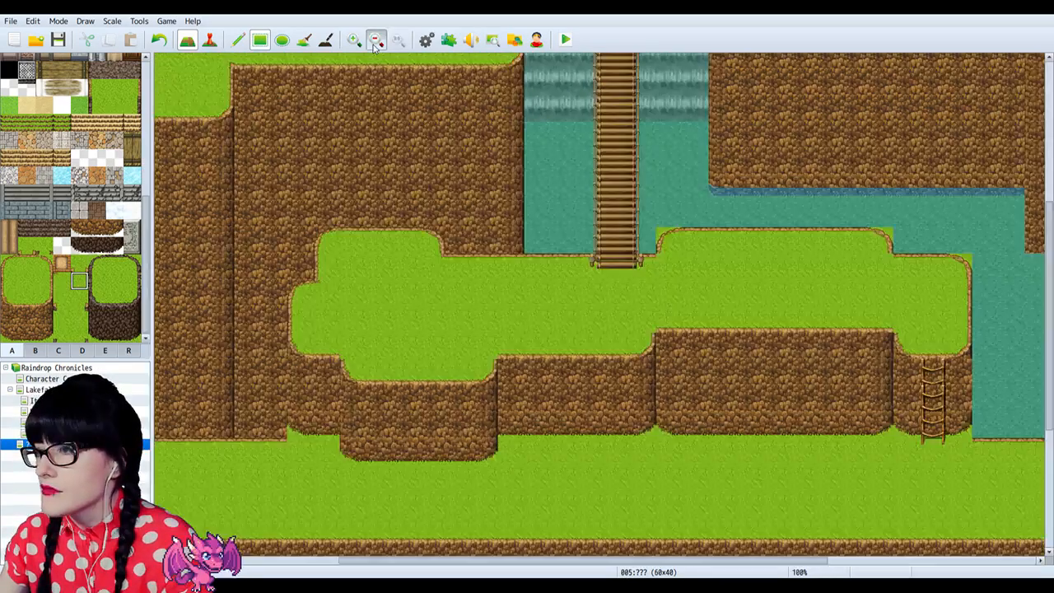
click(375, 40)
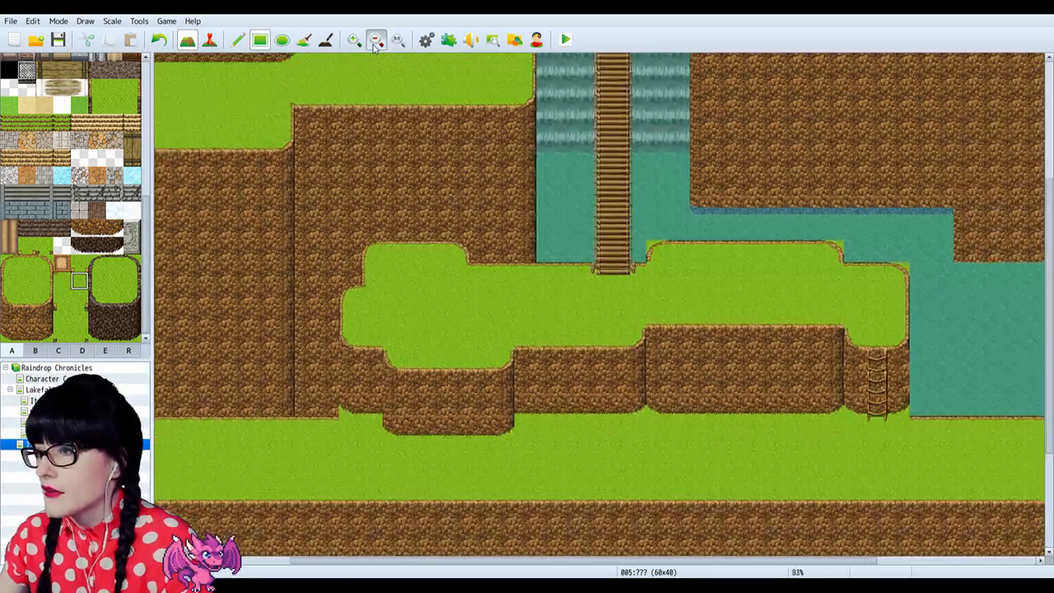
click(376, 40)
click(376, 40)
click(353, 39)
click(354, 41)
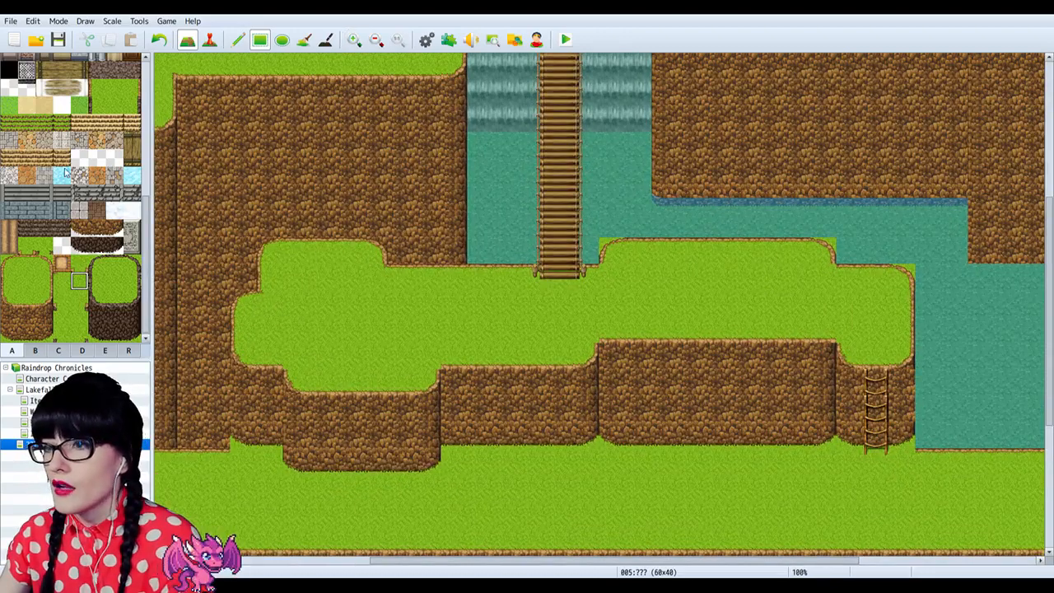
scroll(65, 173, up, 3)
scroll(27, 192, up, 2)
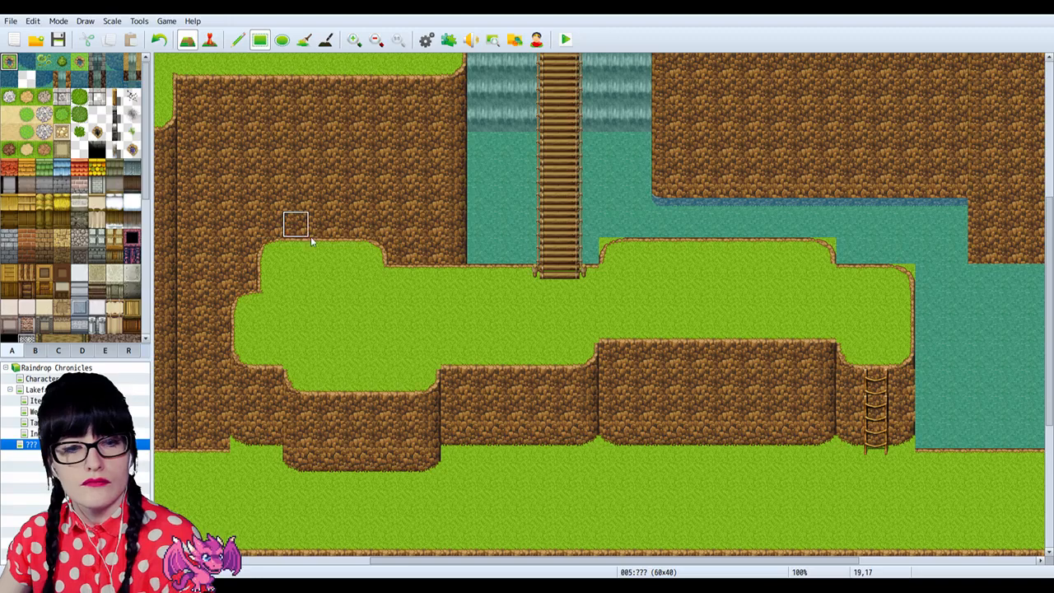
Step: Try painting auto-connecting water over the upper corners of the terrace section beside the bridge and undo it
mouse_move(622, 258)
mouse_down()
mouse_move(744, 243)
mouse_move(823, 250)
mouse_up()
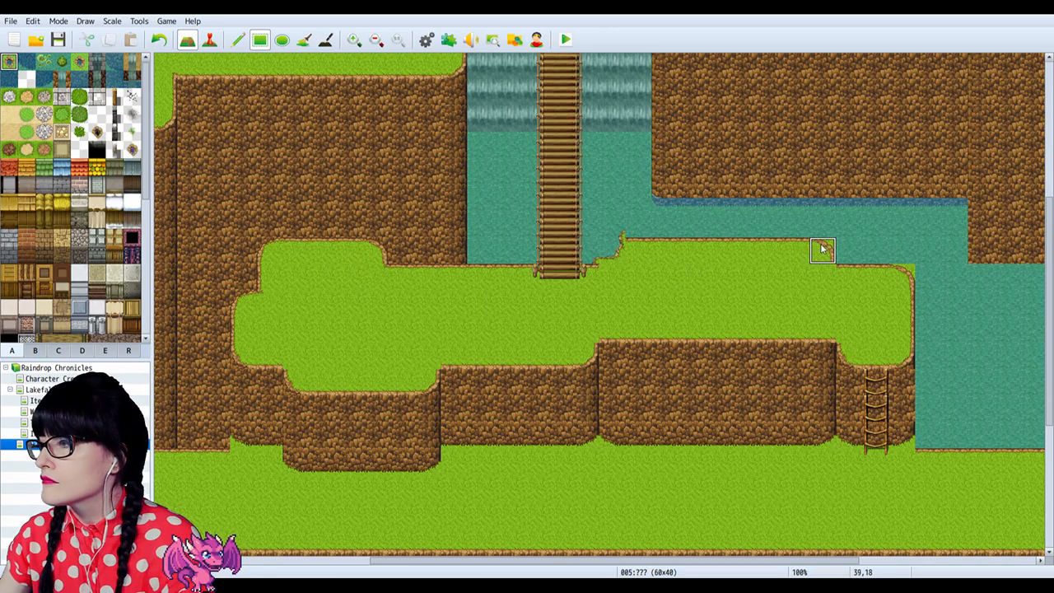
key(ctrl+z)
key(ctrl+z)
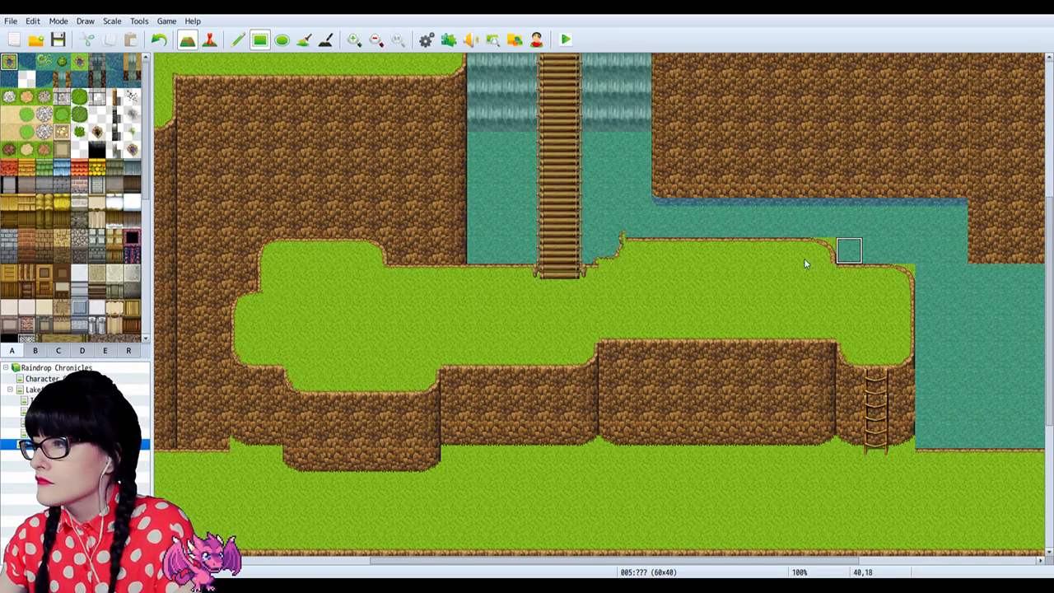
Step: Replace the three upper corner tiles of the terrace bordering the water with plain, borderless water tiles
shift+click(604, 256)
shift+click(824, 250)
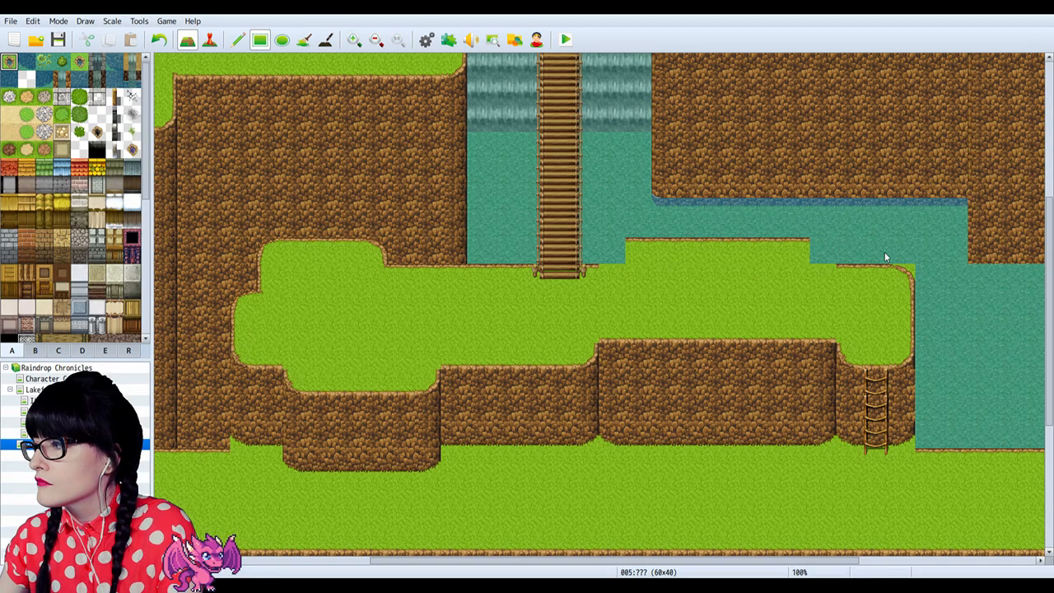
shift+click(903, 277)
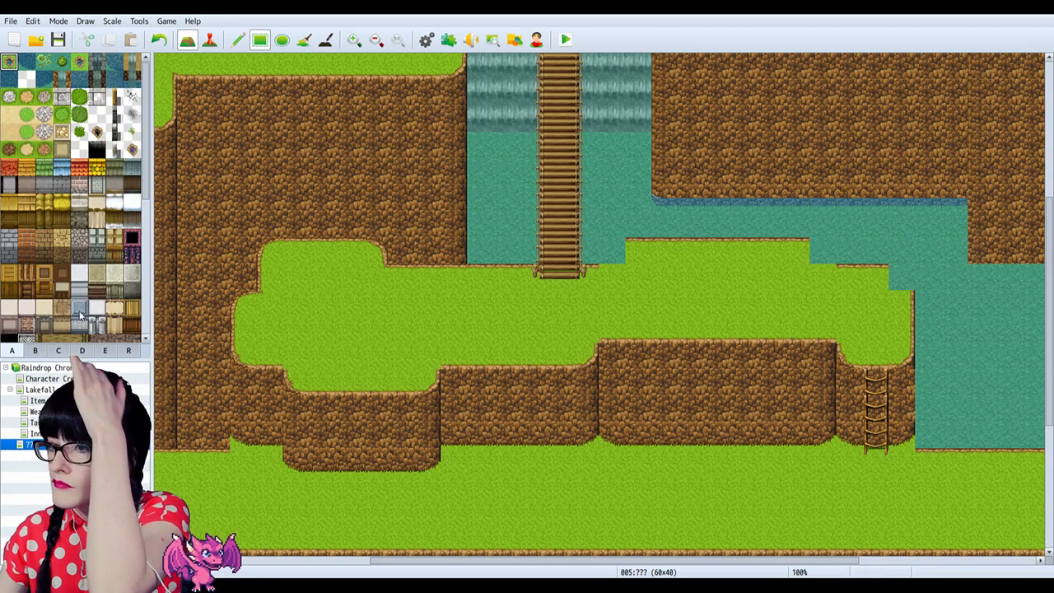
Step: Paint the transparent brown-edged grass corner tiles from tileset E over the three new water tiles at the terrace's upper corners
click(105, 350)
click(63, 130)
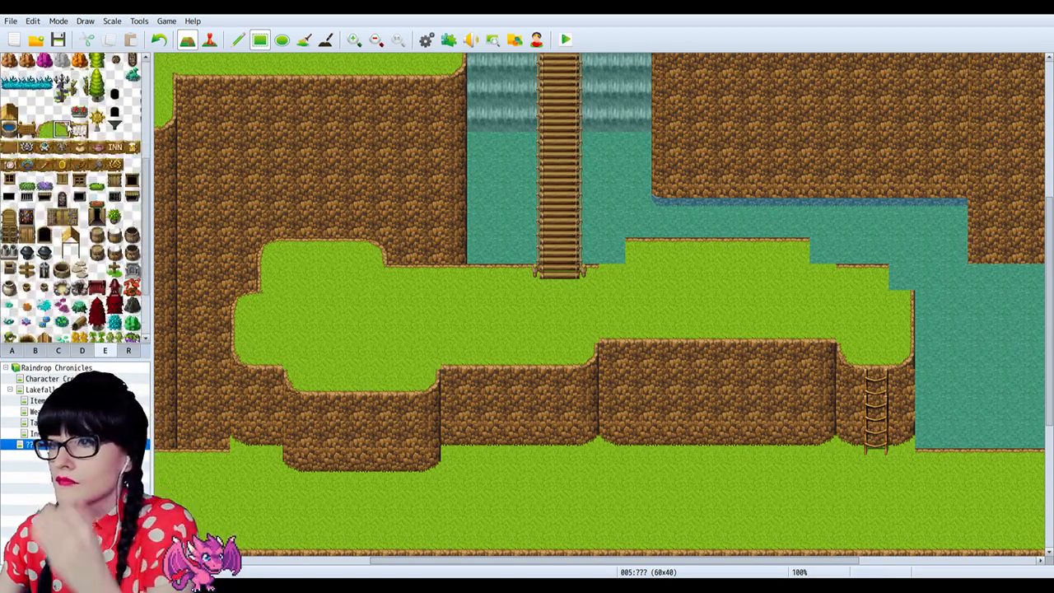
click(824, 251)
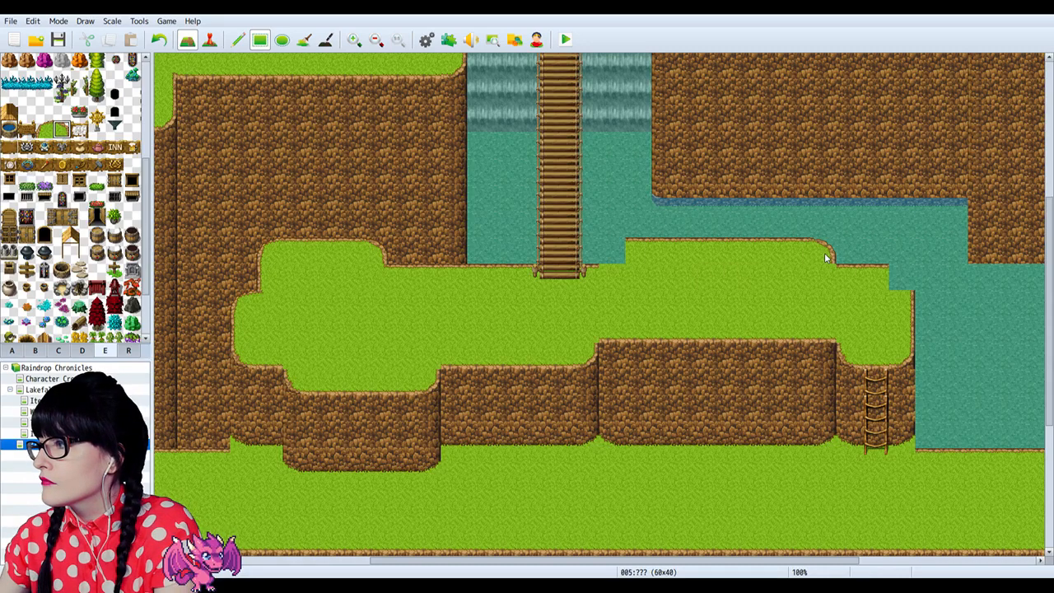
click(903, 277)
click(43, 129)
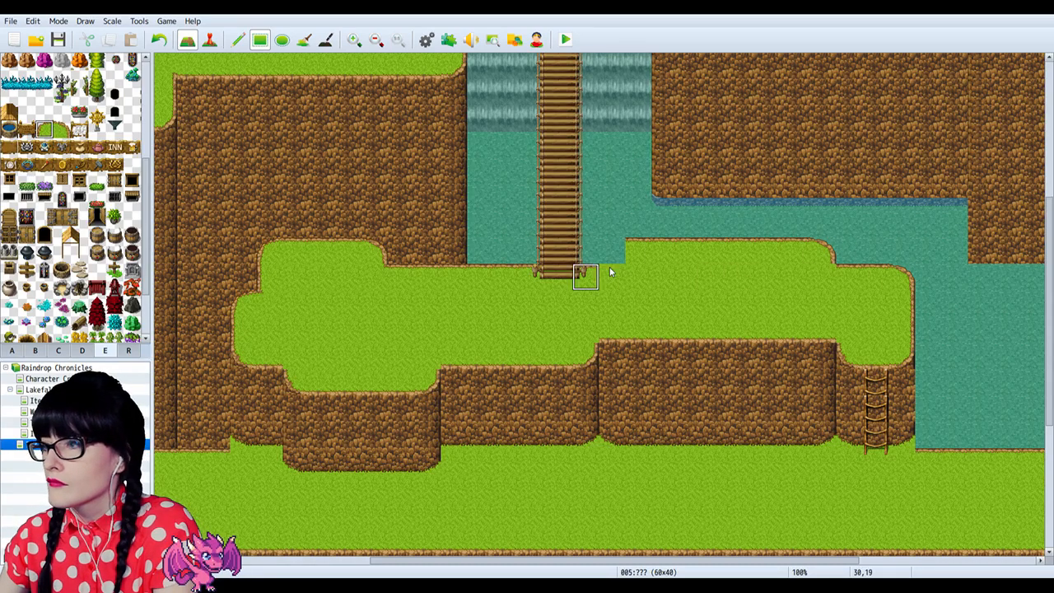
click(614, 251)
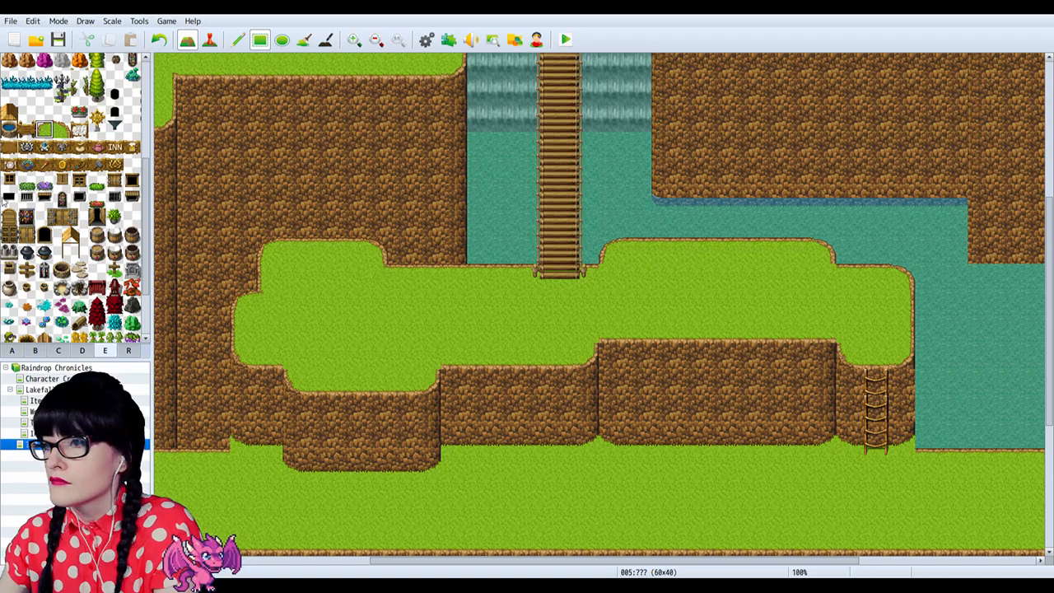
Step: Touch up the inner joints along the terrace's edges with the matching inner-corner grass tiles from tileset A
scroll(75, 198, down, 3)
click(37, 352)
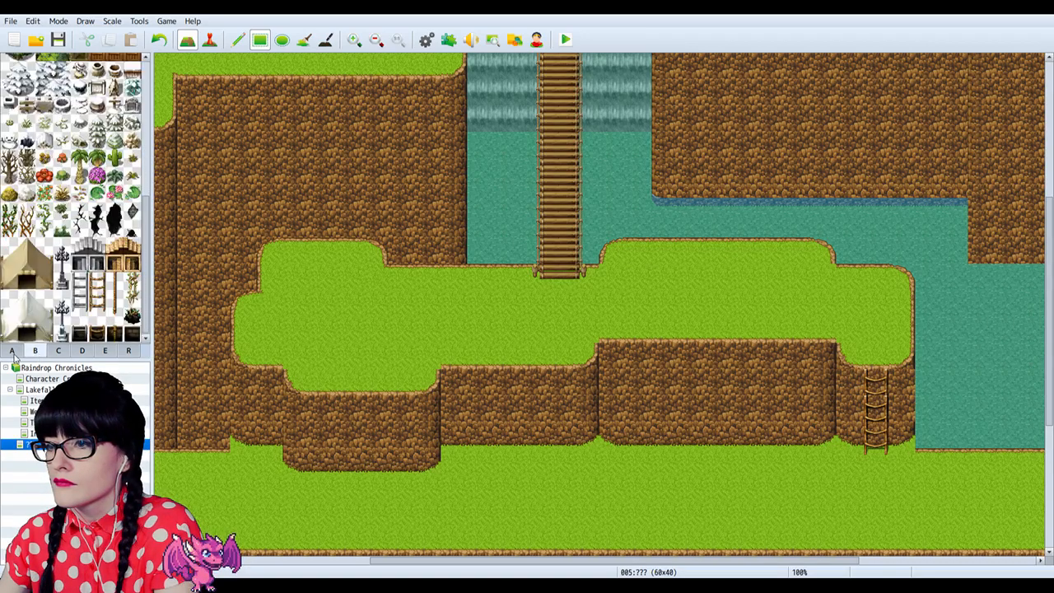
click(13, 353)
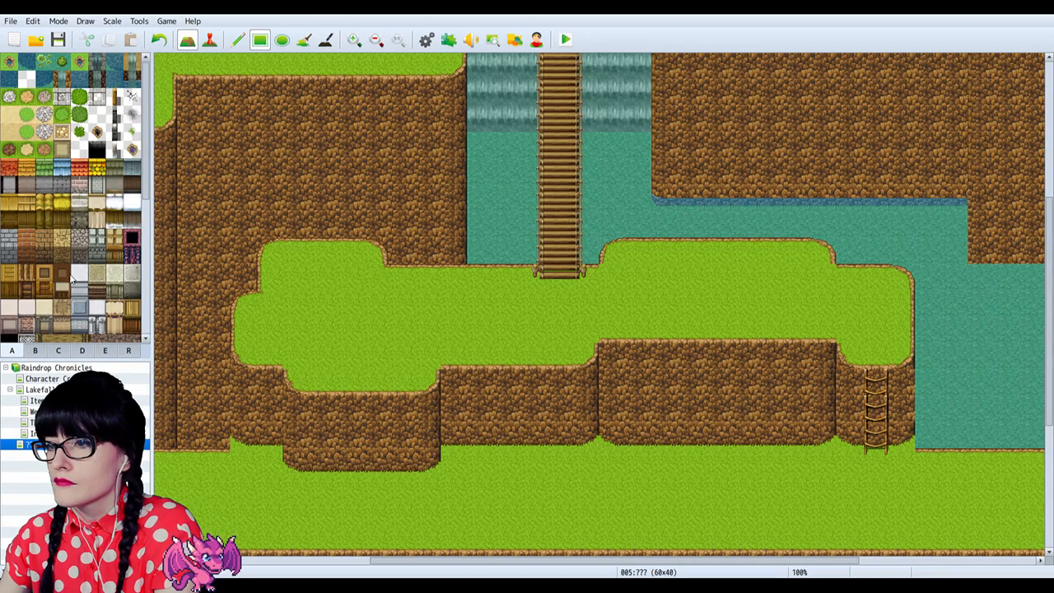
scroll(71, 280, down, 5)
click(80, 281)
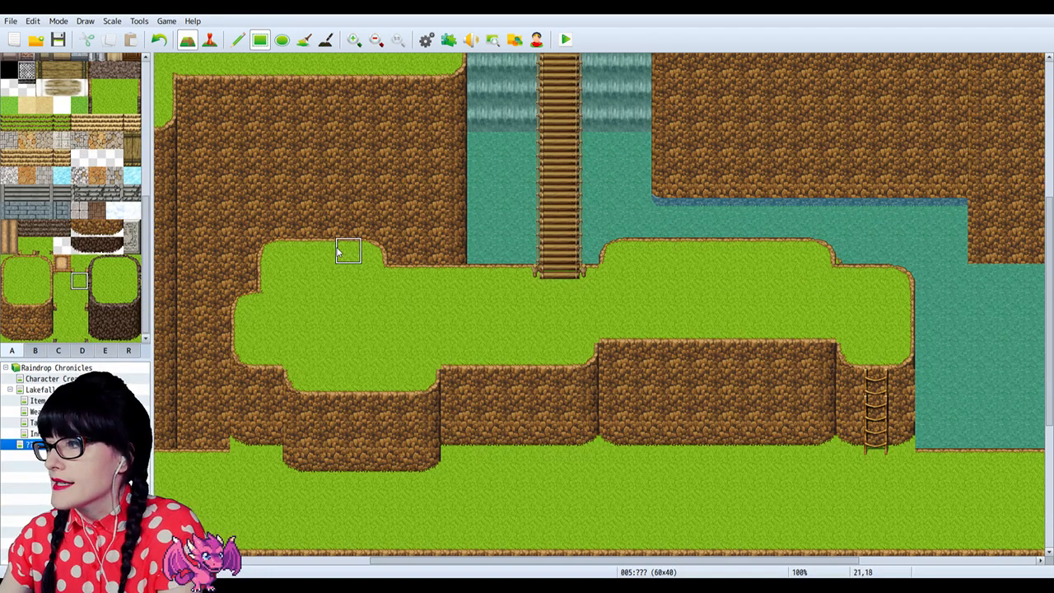
click(58, 304)
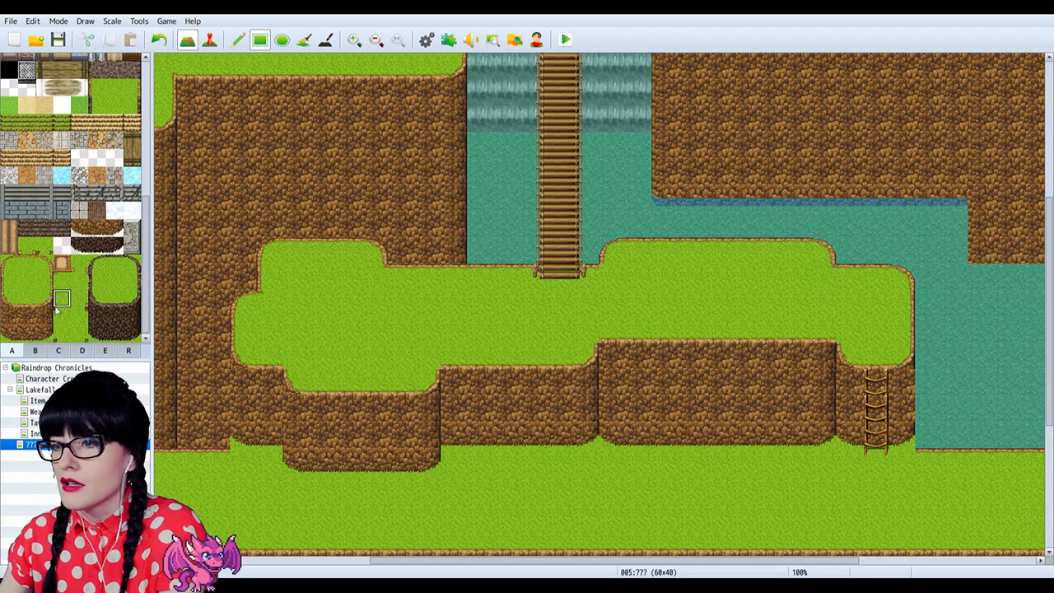
click(62, 281)
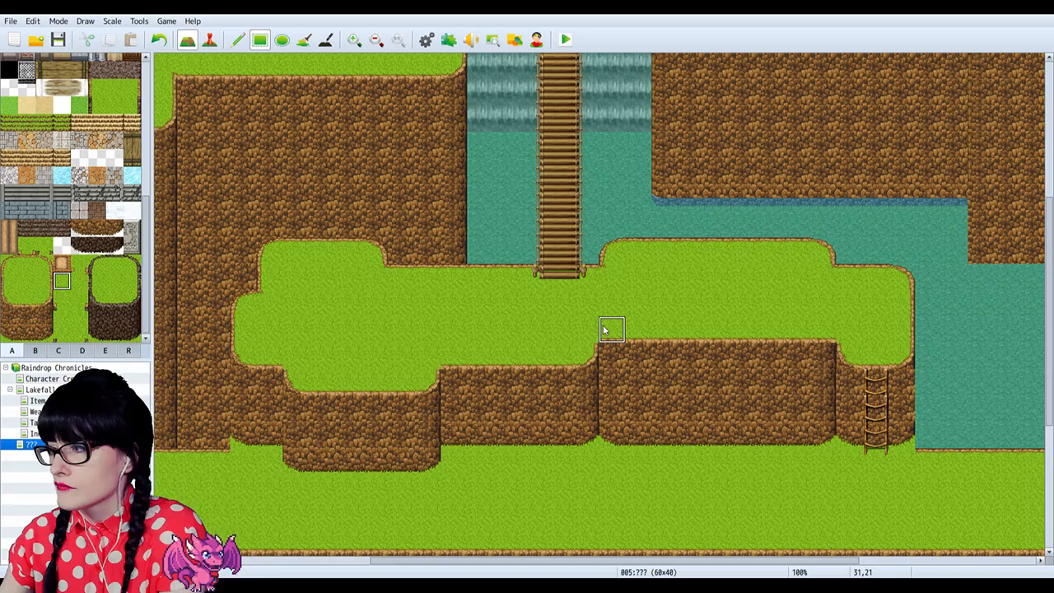
click(64, 303)
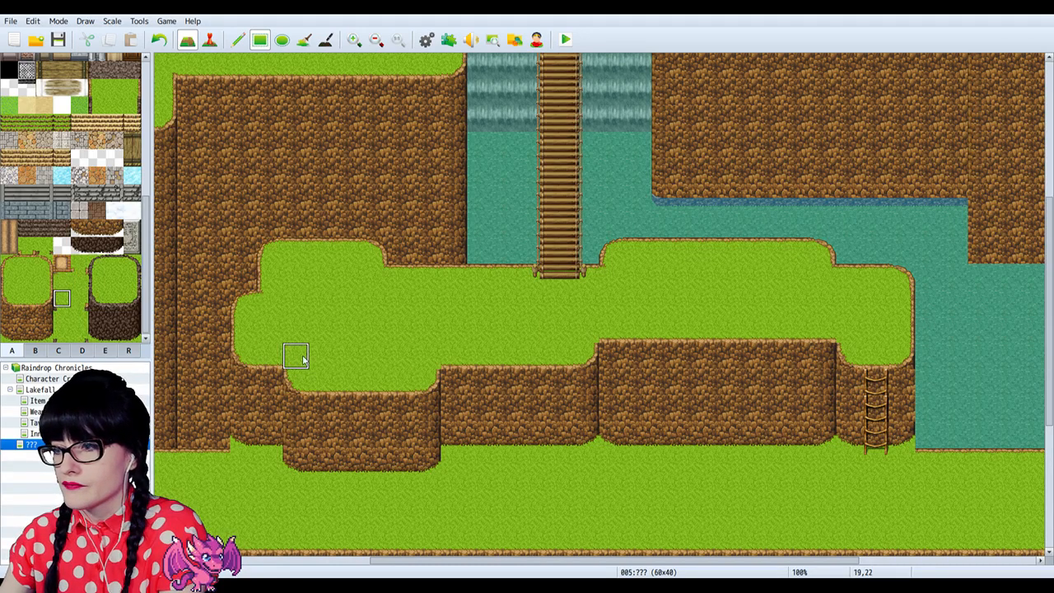
click(78, 303)
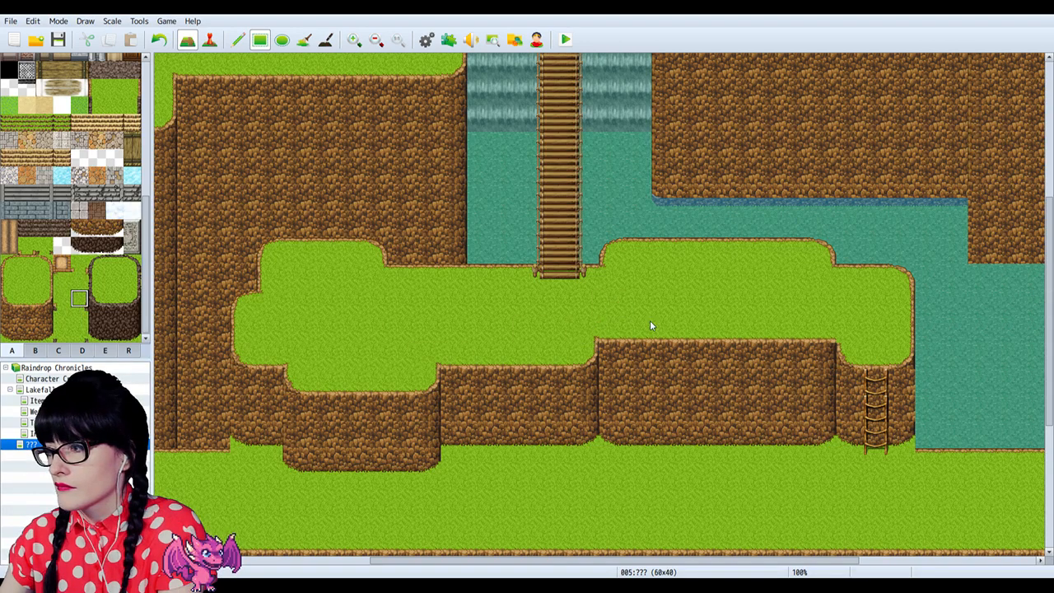
click(63, 301)
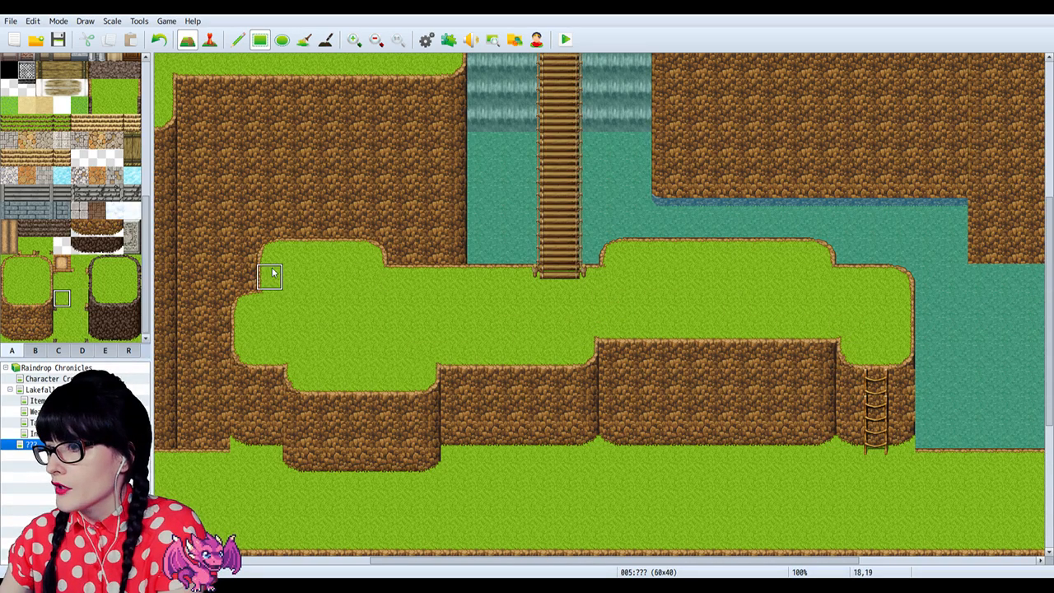
scroll(418, 304, up, 2)
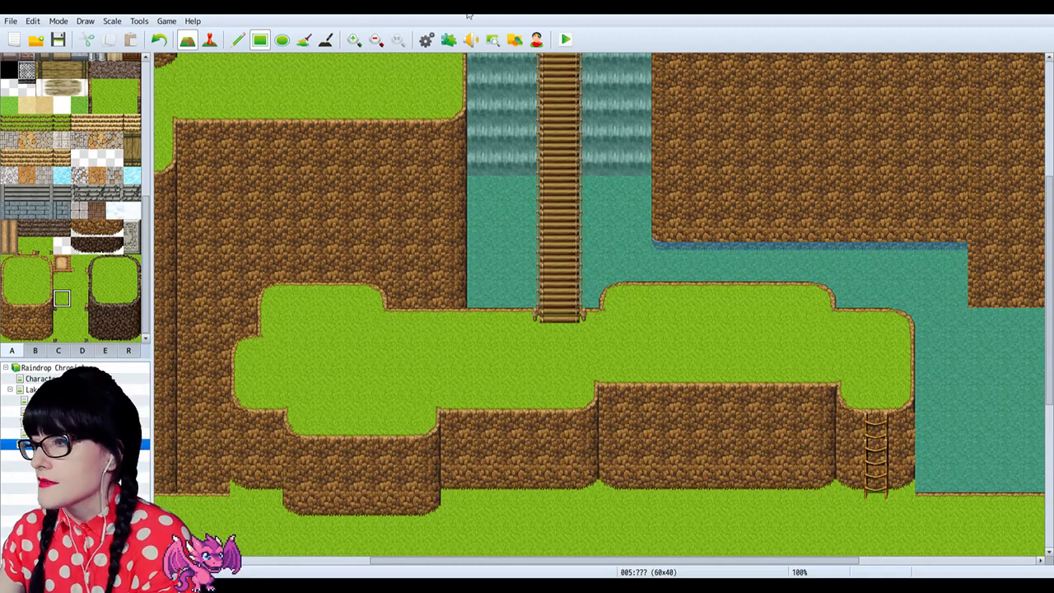
click(376, 39)
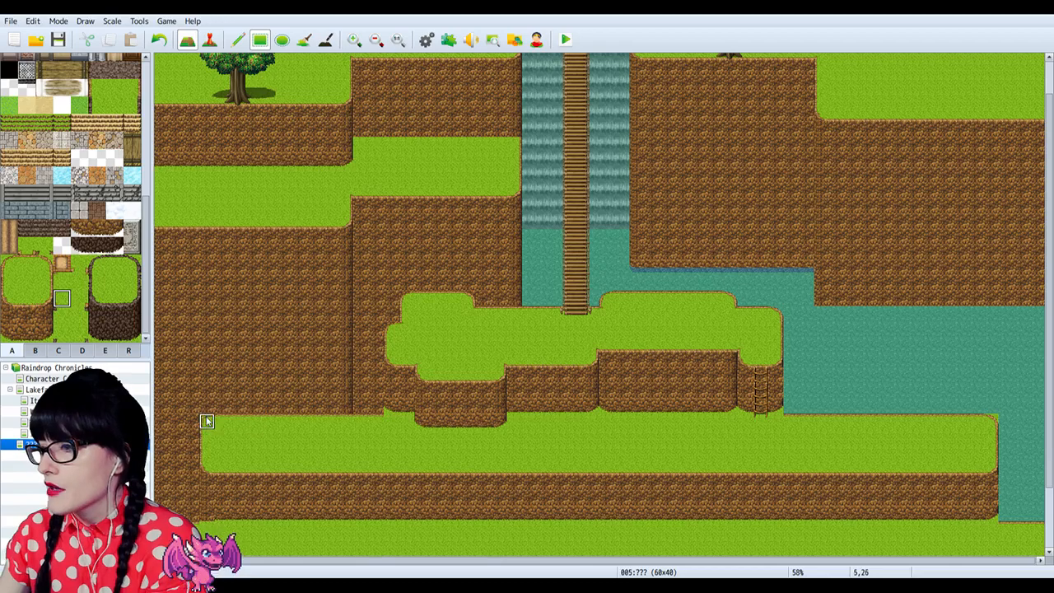
scroll(875, 479, down, 3)
scroll(706, 448, up, 5)
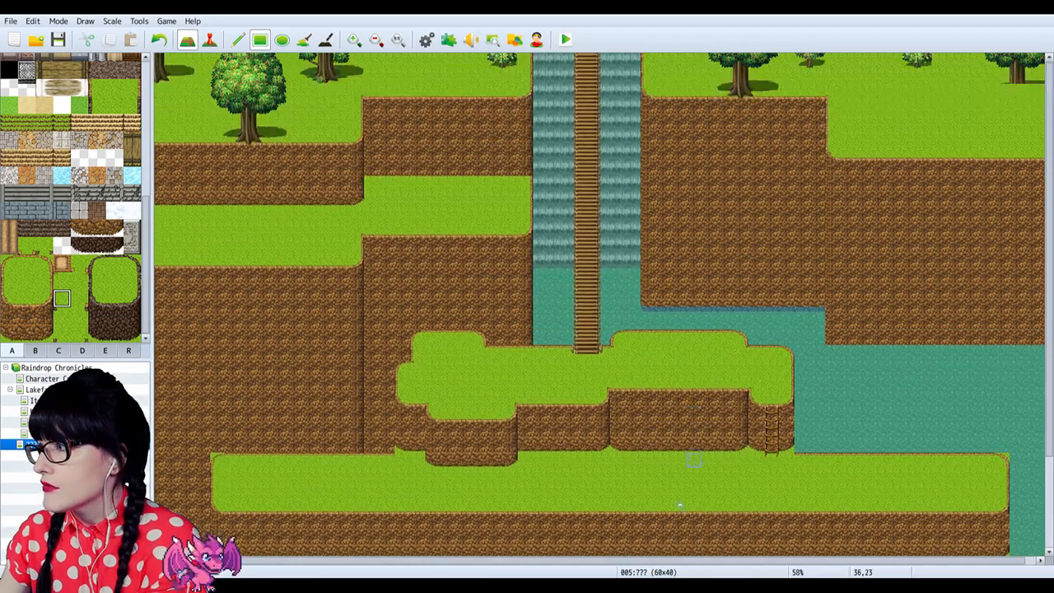
drag(611, 561, 495, 566)
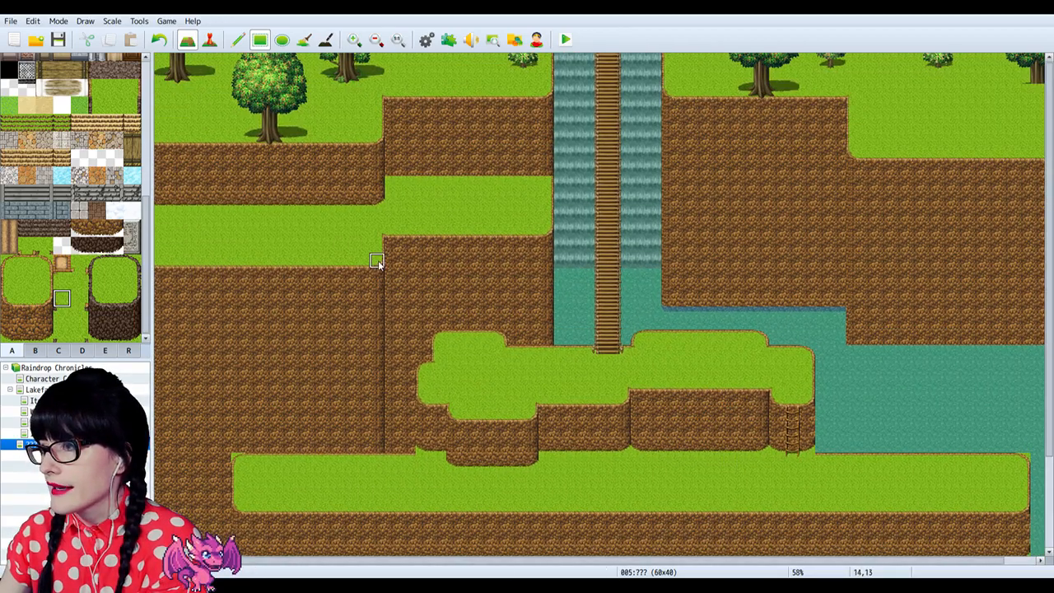
Step: Replace the rounded cliff base corner tile at 17,25, above the long grass ledge, with plain brown cliff wall
scroll(379, 260, down, 5)
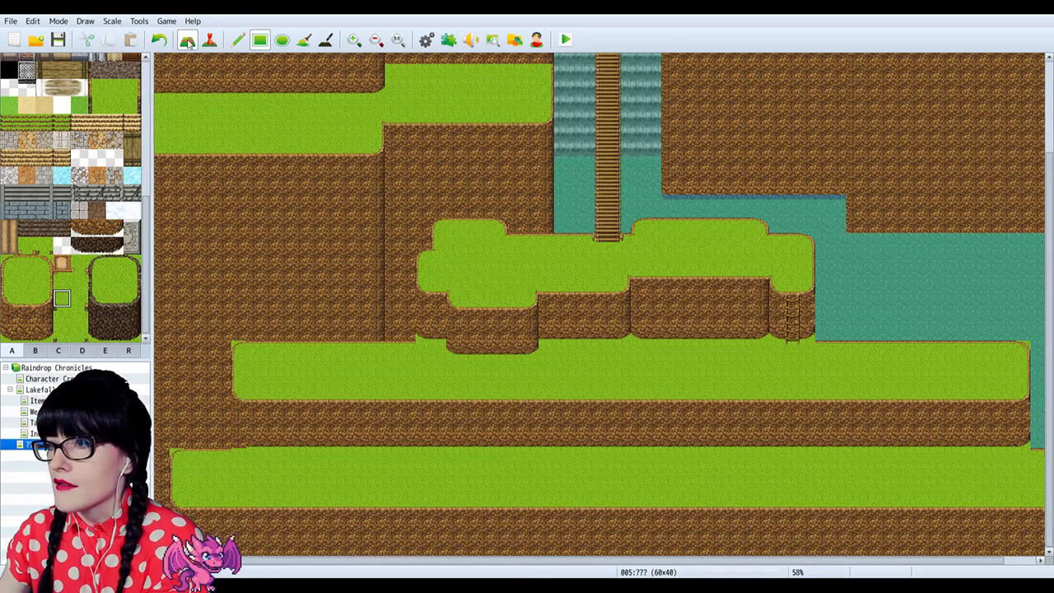
click(353, 39)
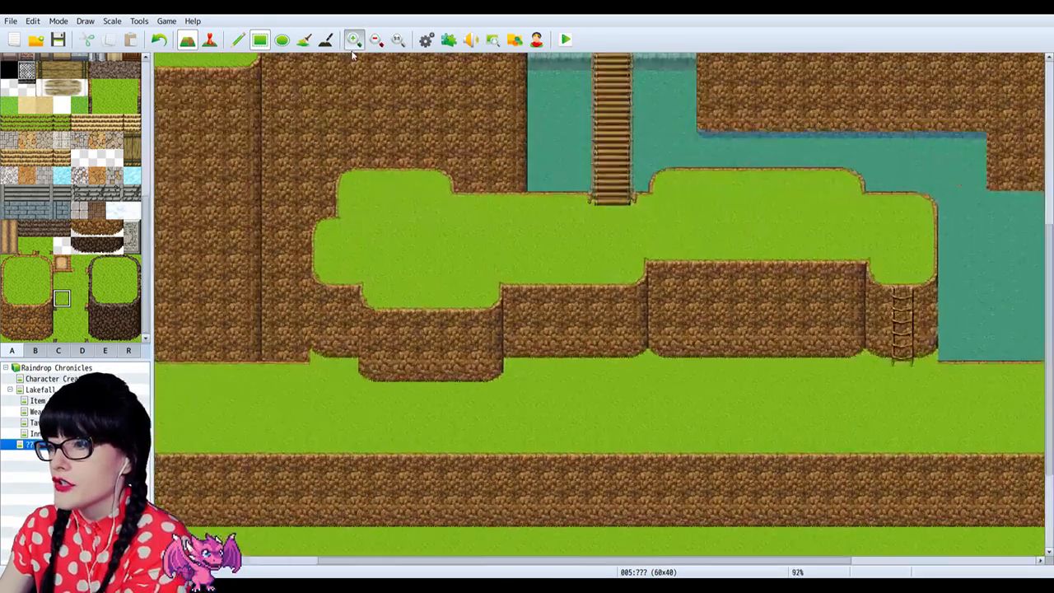
click(354, 41)
scroll(445, 495, left, 5)
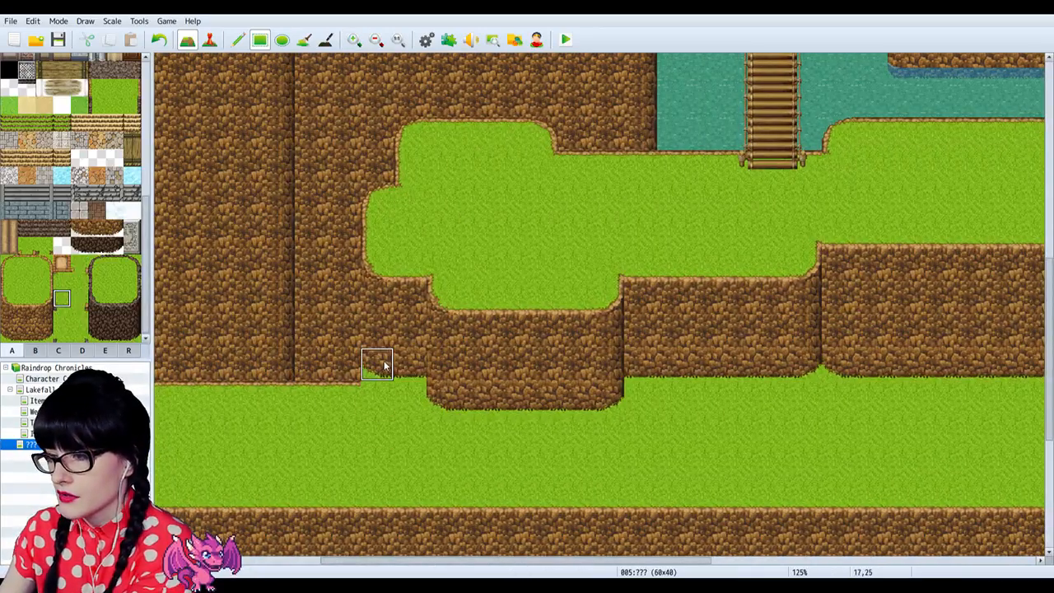
click(26, 333)
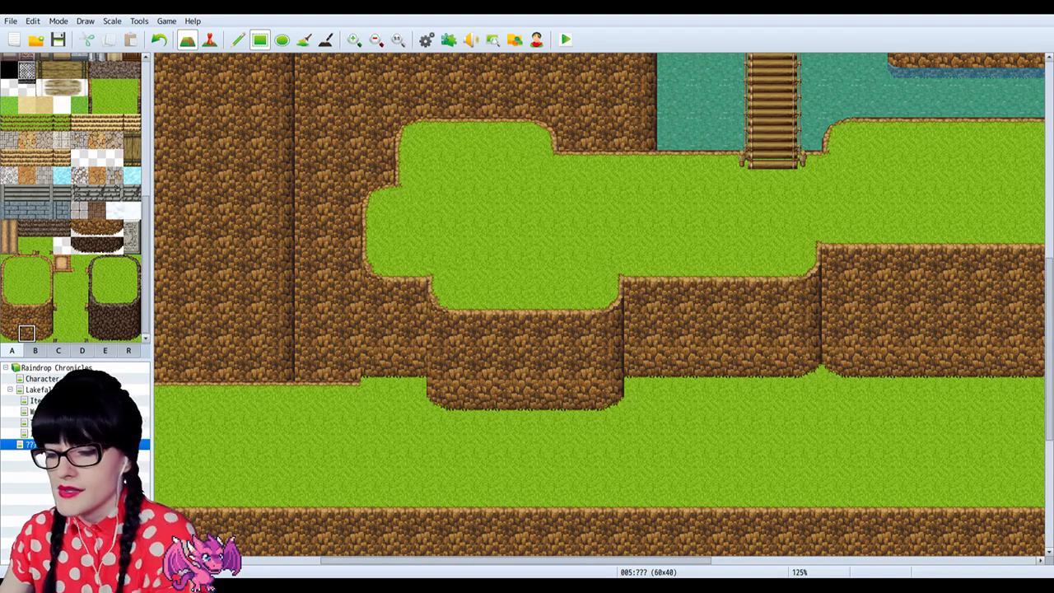
key(ctrl+z)
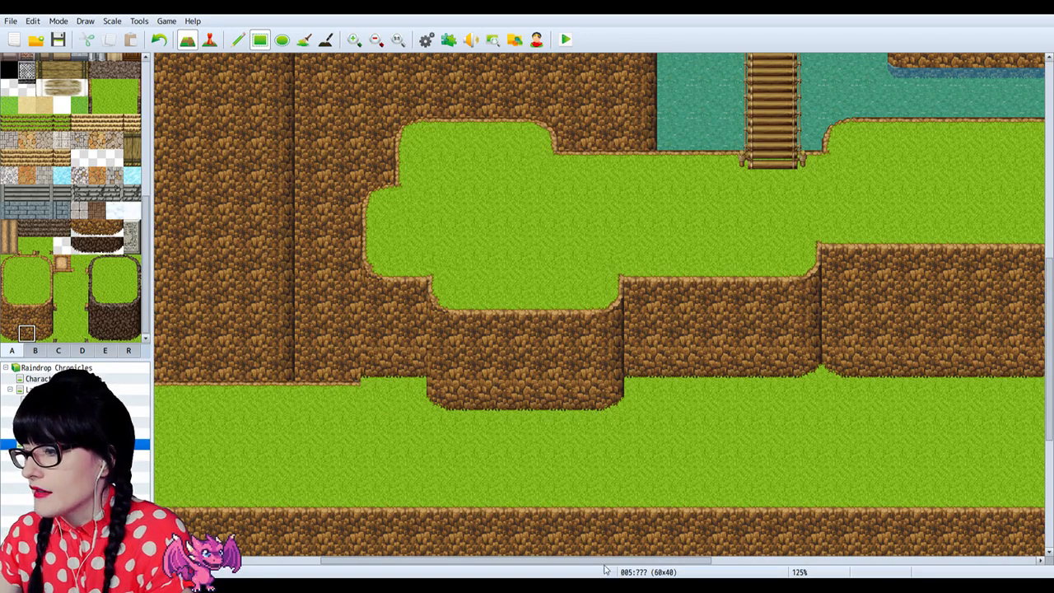
Step: Try alternative grass tiles along the upper edge of the long grass ledge below the western cliff, and undo them
drag(605, 567, 472, 575)
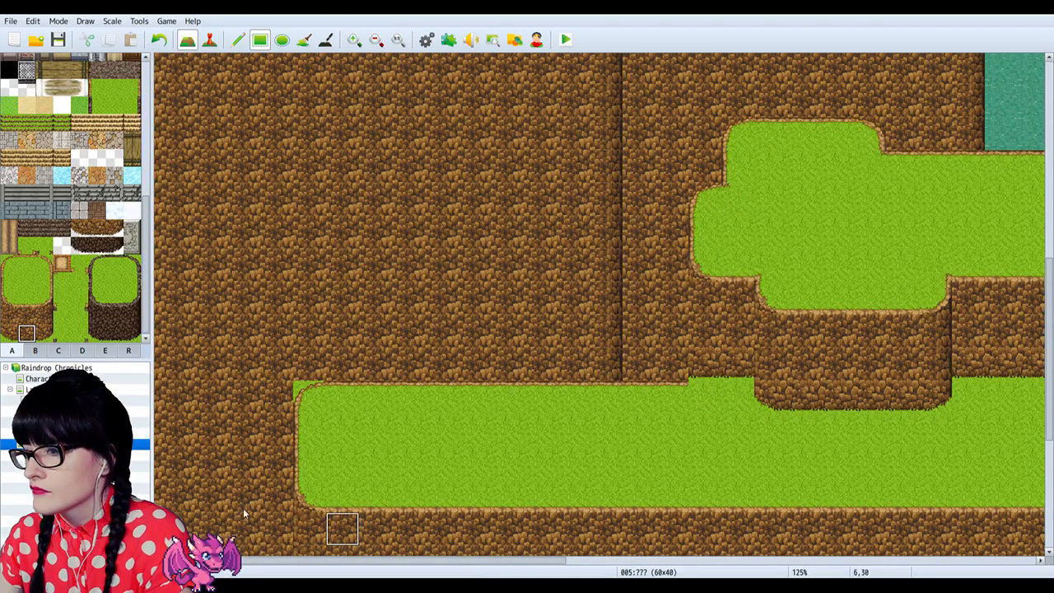
click(86, 286)
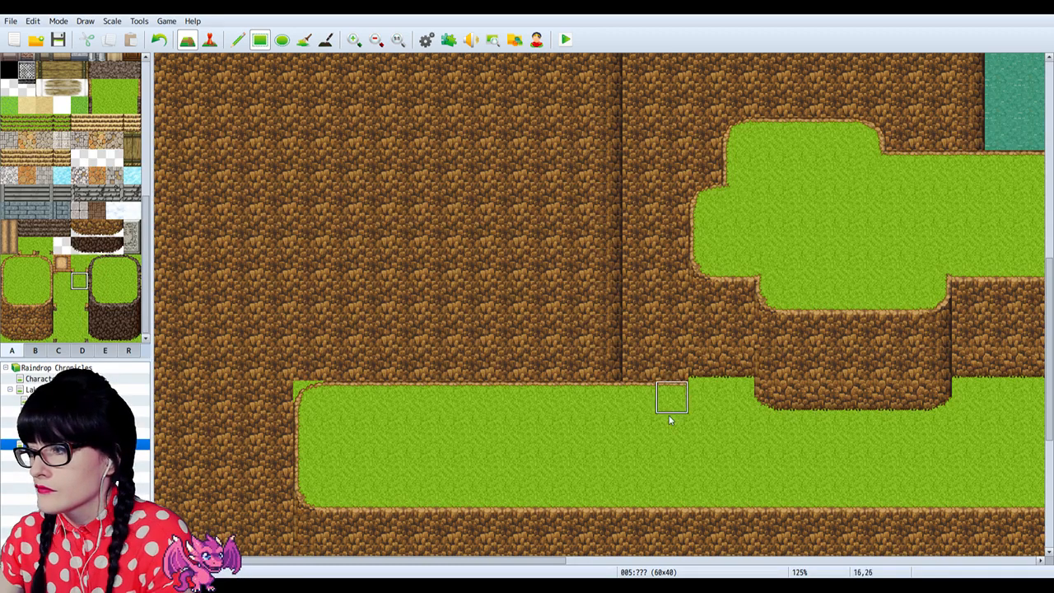
key(ctrl+z)
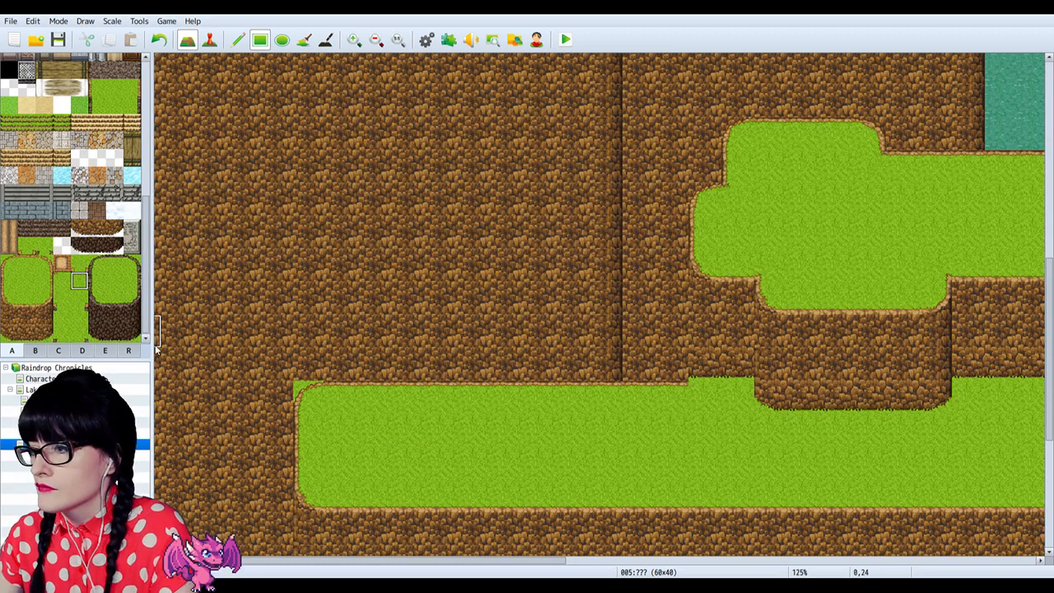
drag(361, 394, 629, 412)
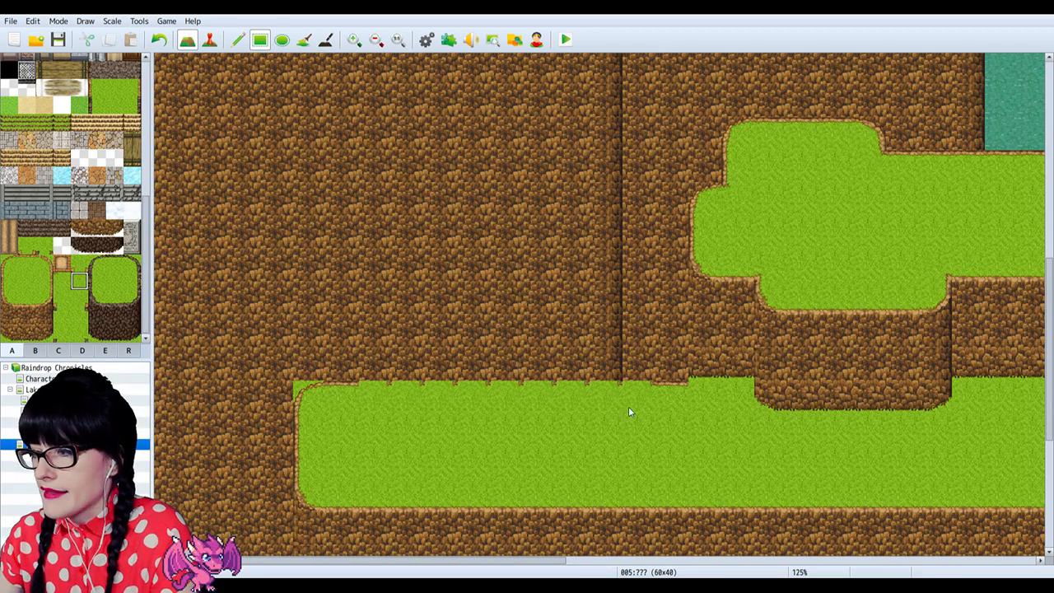
key(ctrl+z)
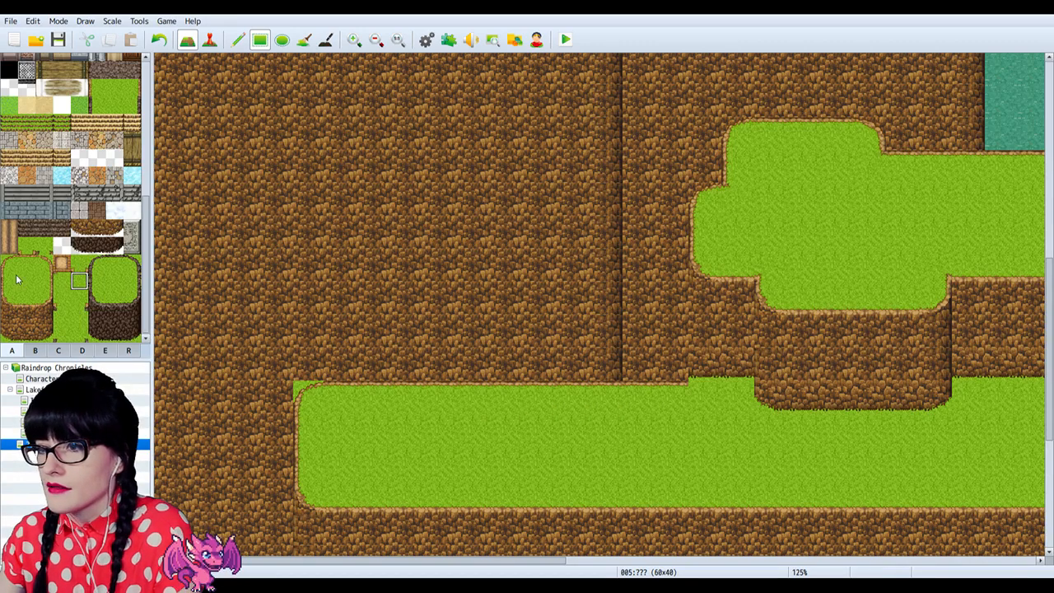
click(114, 281)
drag(373, 395, 643, 407)
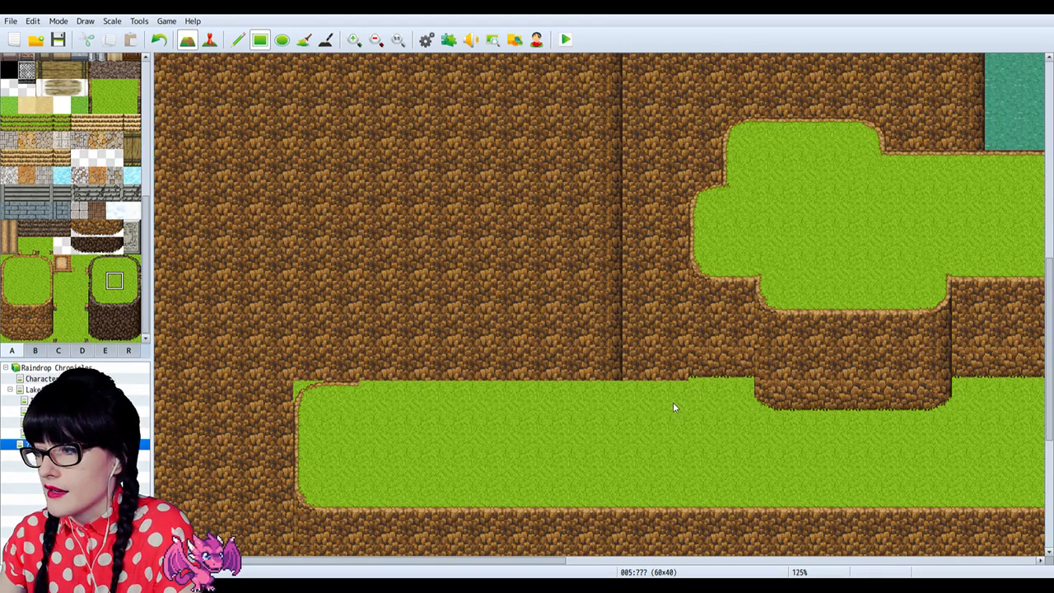
key(ctrl+z)
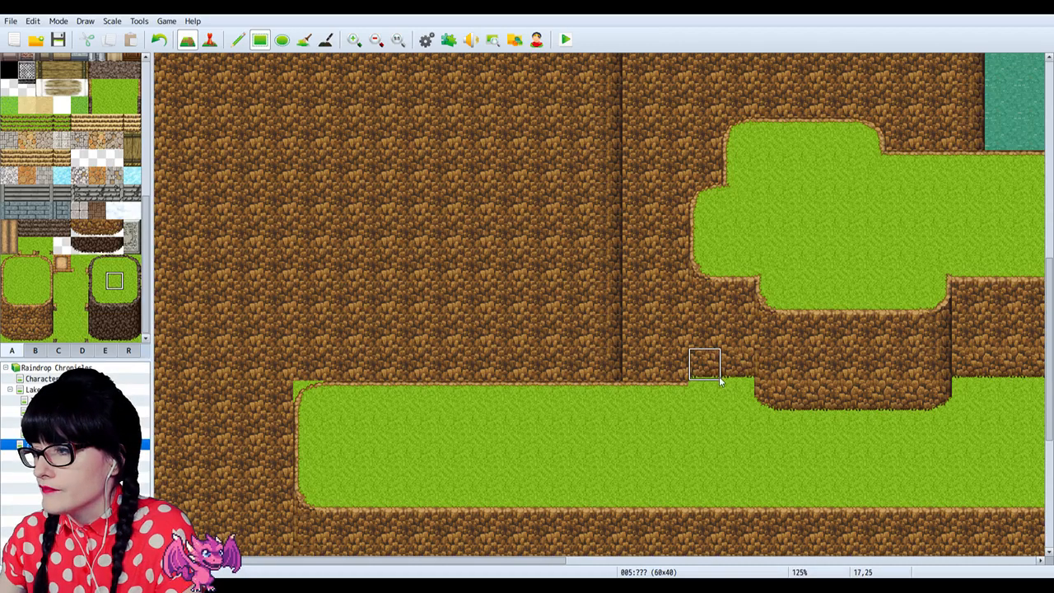
Step: Extend the brown rim along the long grass ledge's upper edge as far as the protruding cliff
click(26, 317)
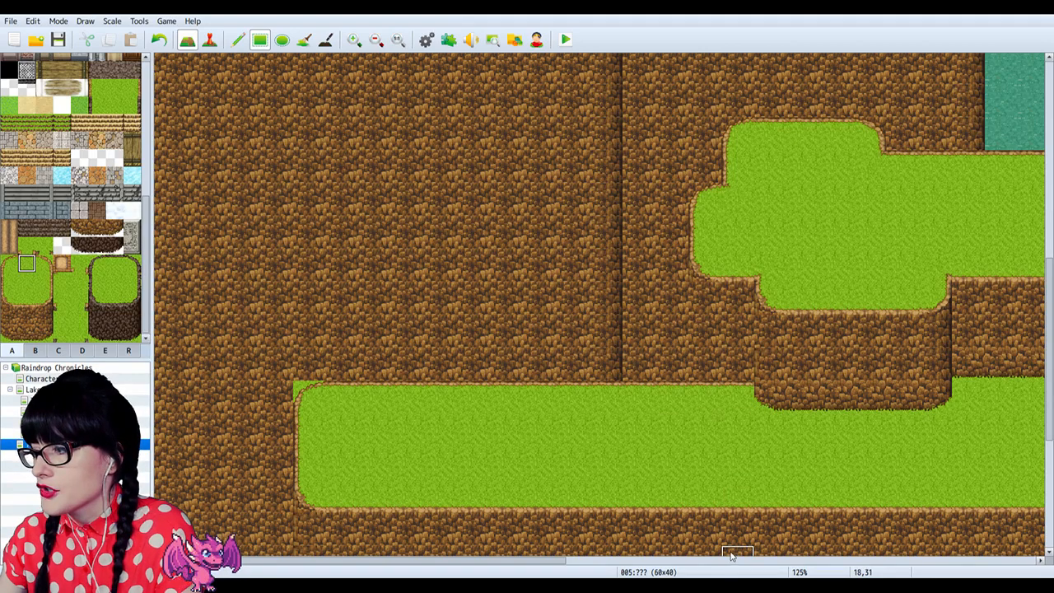
Step: Try squaring off the cliff's base corner between the ladder and the lake, and restore its rounded grassy corner
scroll(736, 556, right, 5)
drag(607, 574, 892, 574)
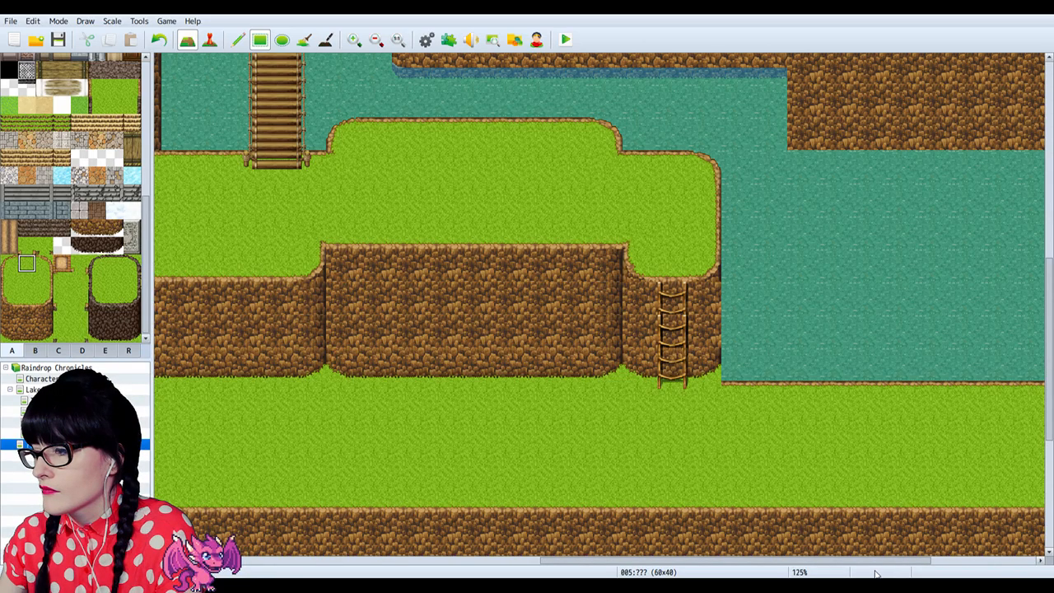
drag(853, 565, 788, 562)
click(28, 332)
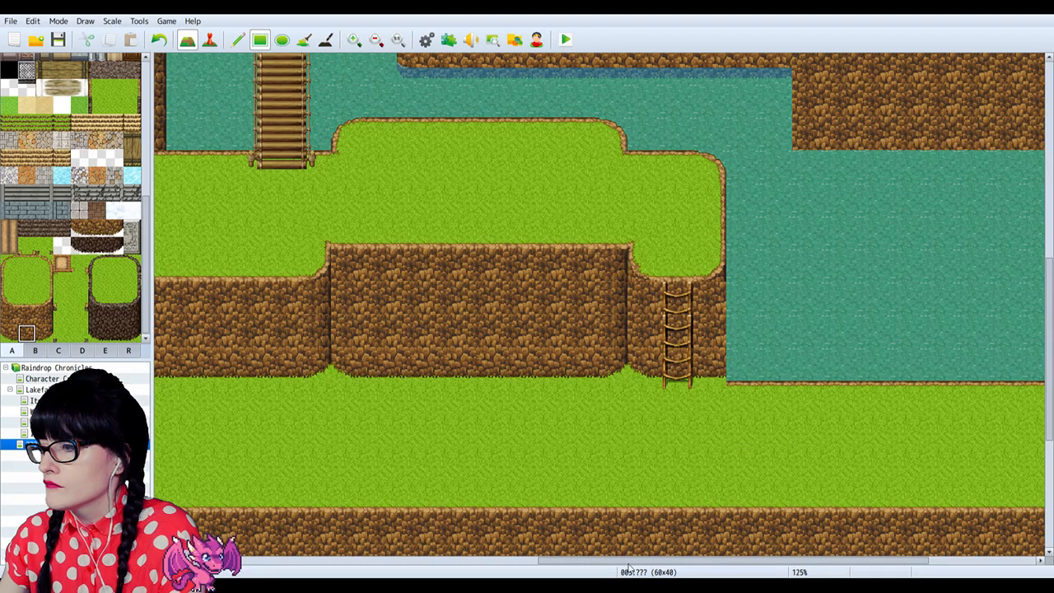
drag(631, 568, 699, 574)
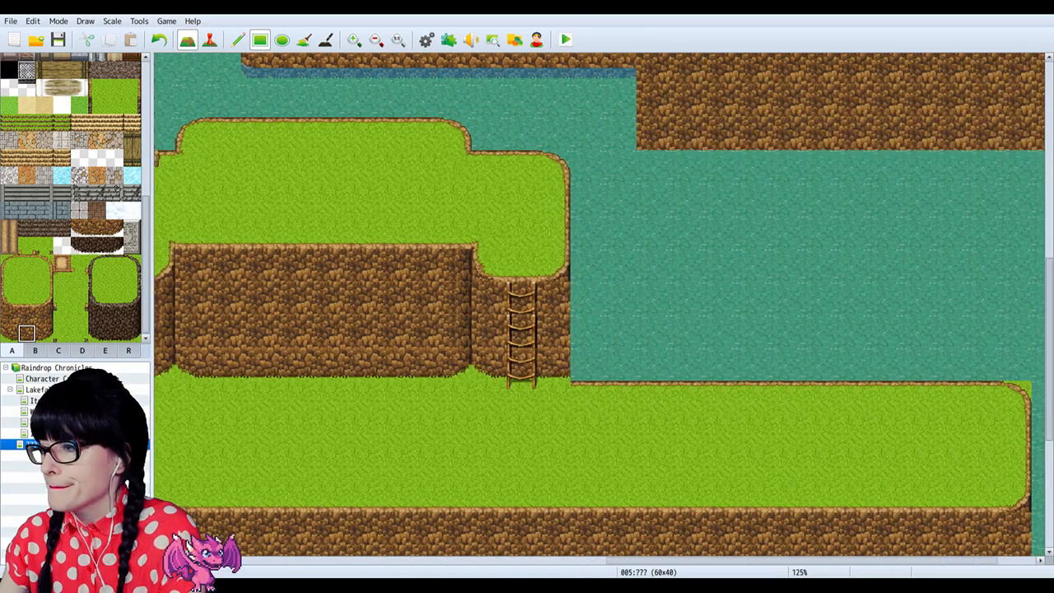
click(566, 380)
click(552, 359)
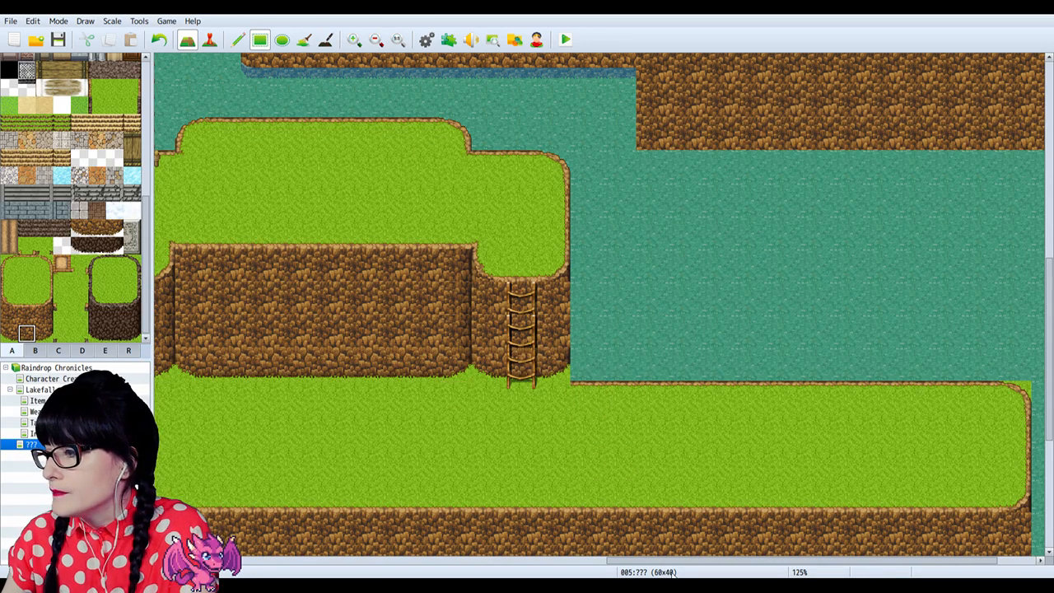
Step: Replace the long grass ledge's north-east corner tile beside the lake with water
drag(669, 564, 742, 567)
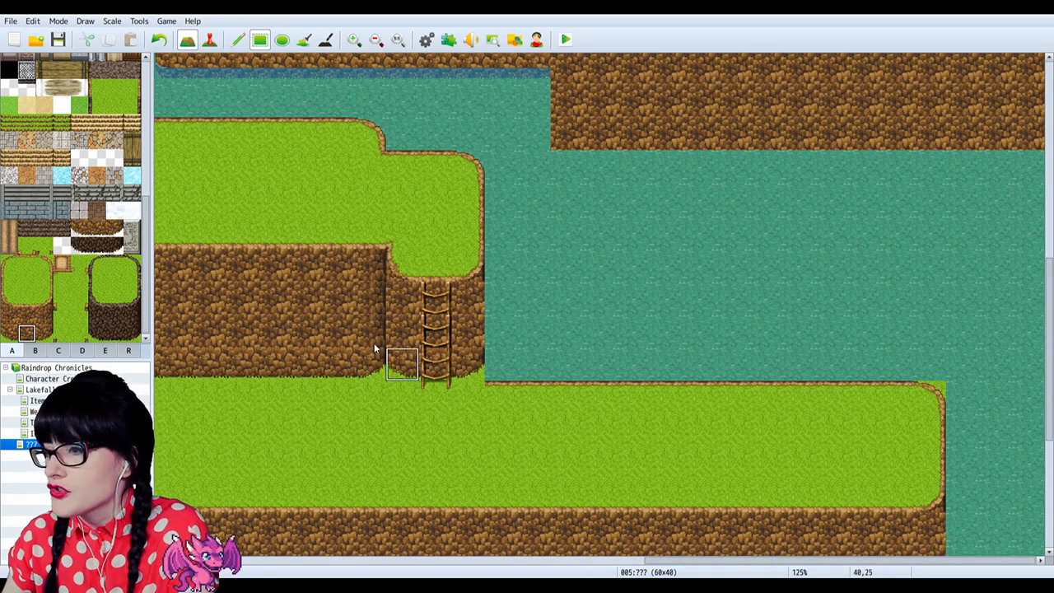
scroll(58, 243, up, 10)
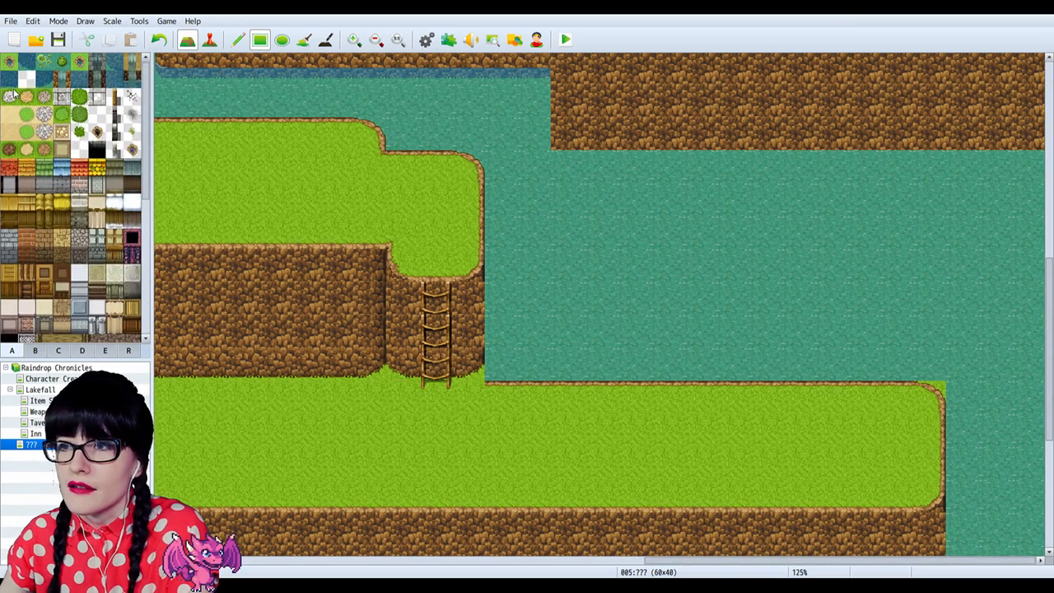
click(9, 64)
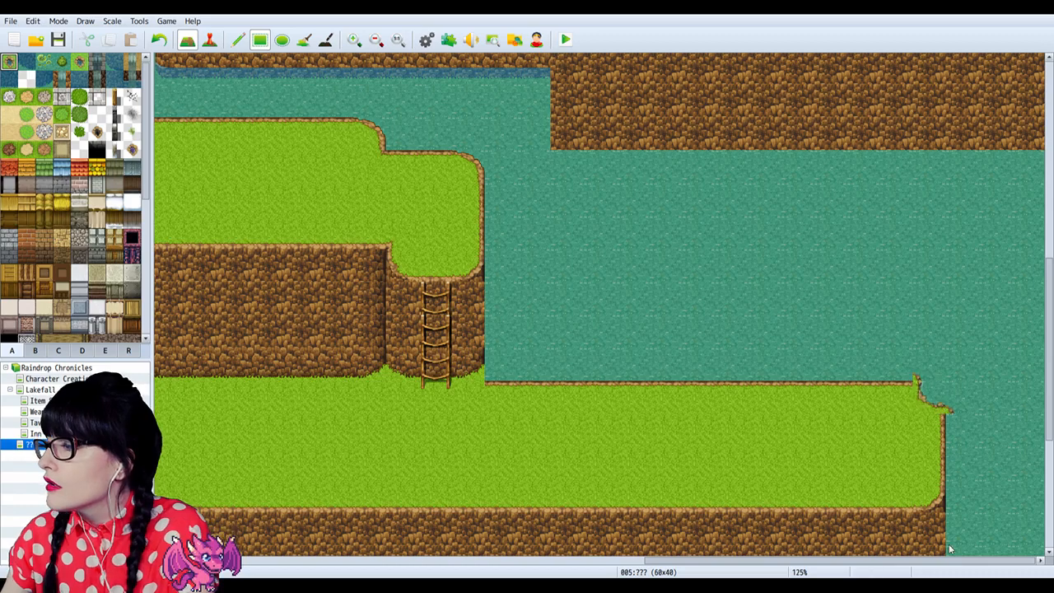
click(940, 407)
Step: Replace the long grass ledge's north-west corner tile with plain brown cliff wall
drag(872, 561, 247, 567)
scroll(54, 265, down, 5)
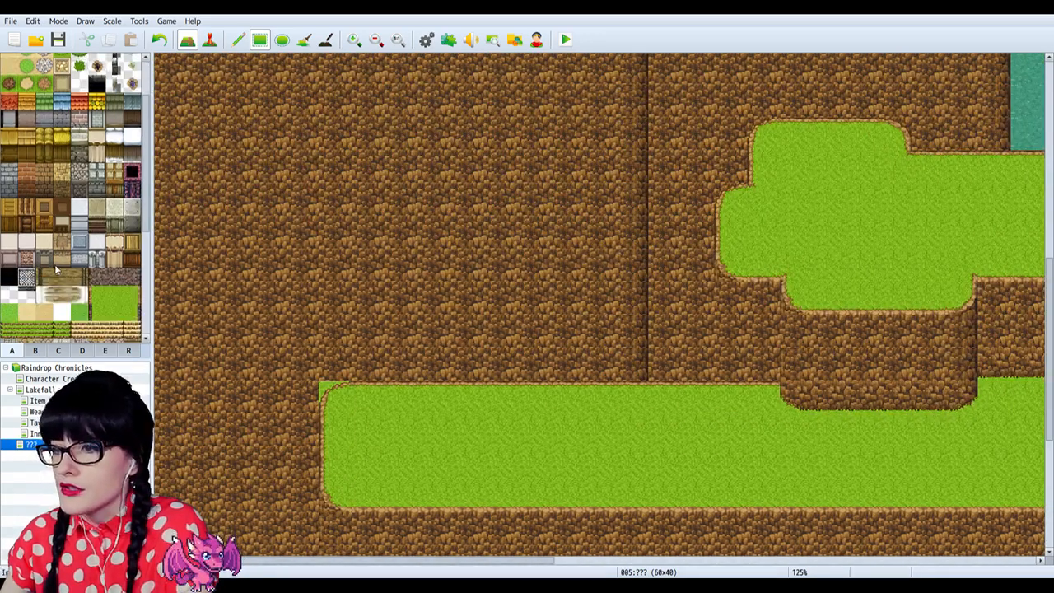
scroll(53, 265, down, 2)
click(26, 302)
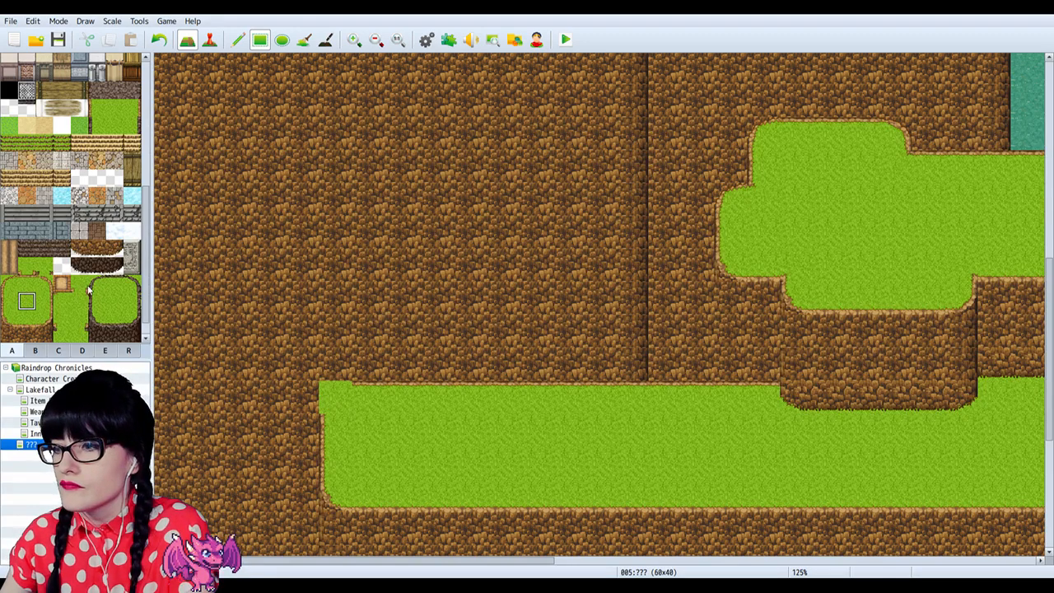
scroll(28, 234, up, 1)
scroll(28, 303, down, 2)
click(27, 329)
click(336, 398)
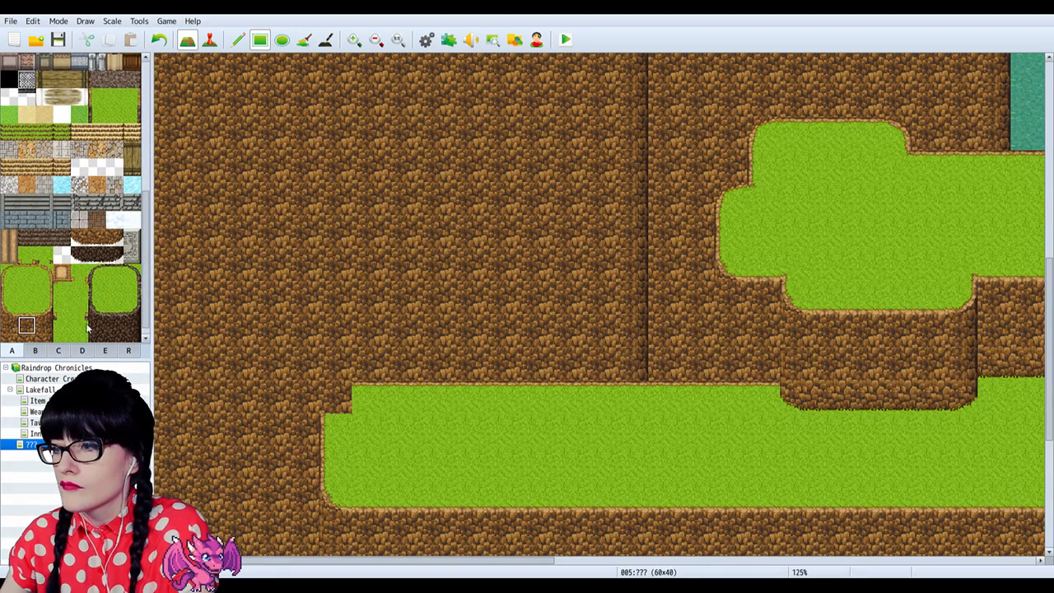
Step: Place the rounded grass corner overlay tile on the long ledge's north-west corner, over the cliff wall
click(105, 351)
scroll(46, 284, down, 1)
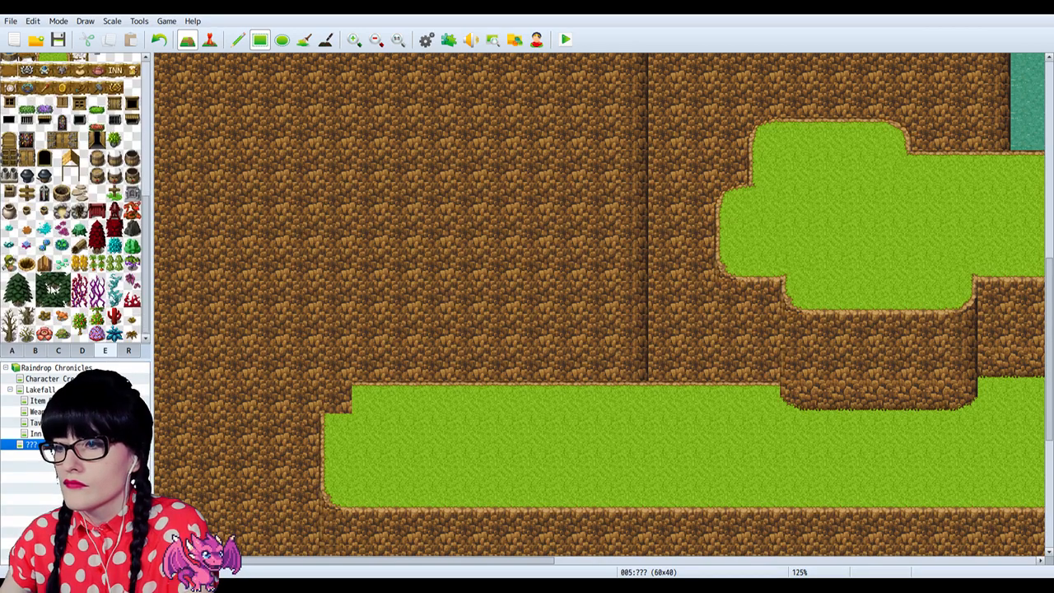
scroll(39, 243, up, 1)
scroll(40, 193, down, 1)
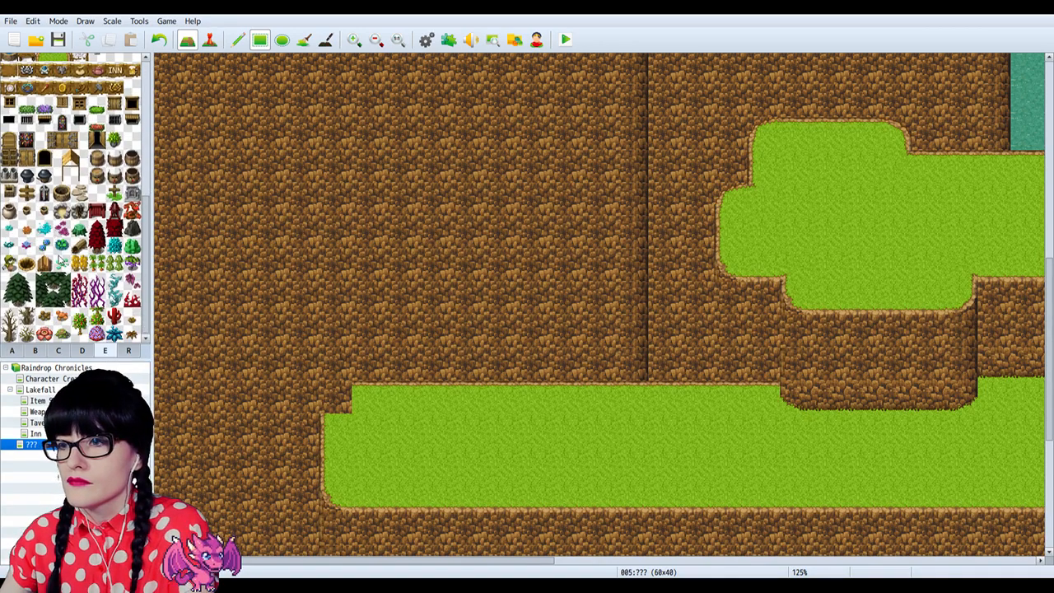
scroll(63, 262, up, 2)
click(44, 174)
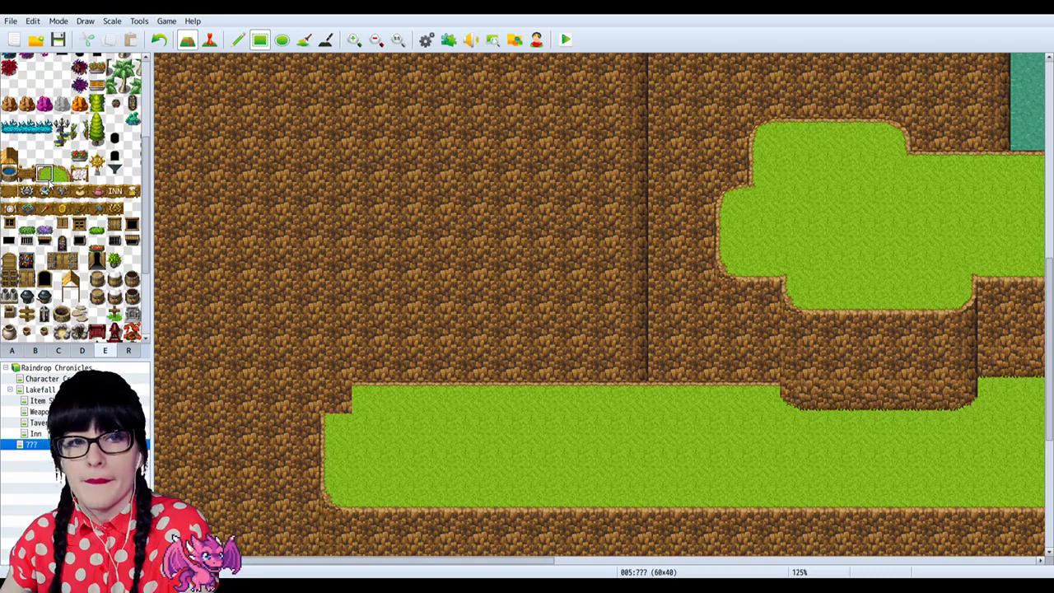
click(336, 399)
Step: Place the matching rounded grass corner overlay tile on the long ledge's north-east corner, over the water
drag(424, 561, 926, 561)
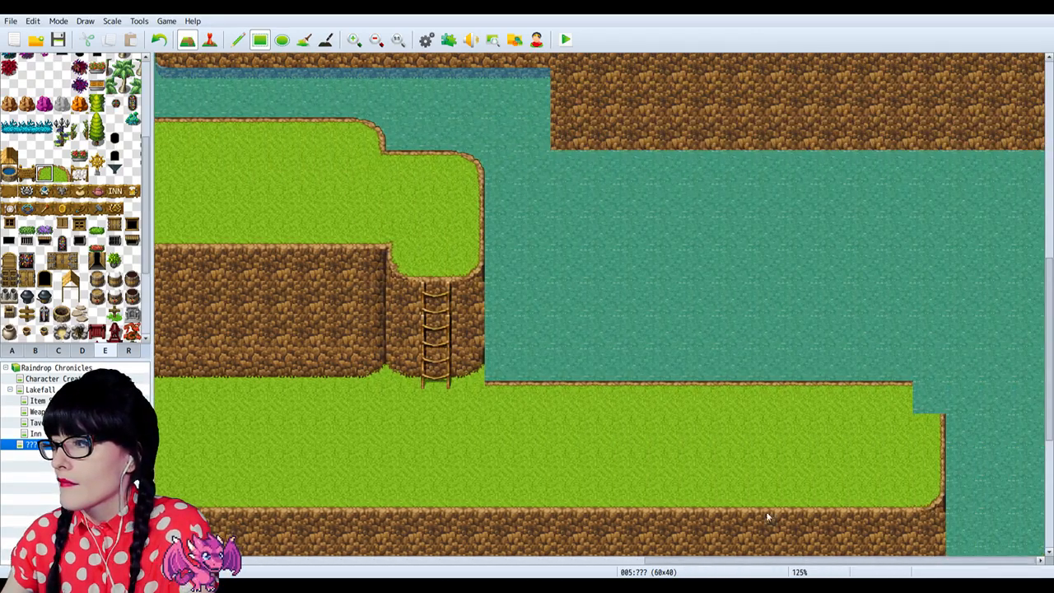
click(62, 173)
click(929, 397)
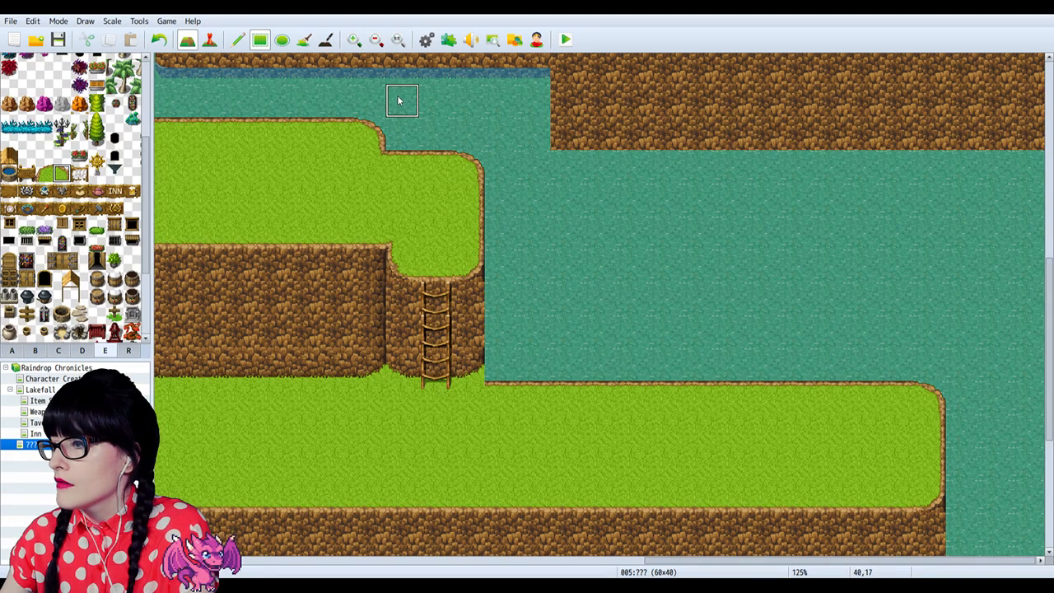
Step: Review the reshaped ledges across the map, and examine the cliff base and lake shoreline beside the ladder closely
click(377, 41)
click(379, 43)
click(377, 41)
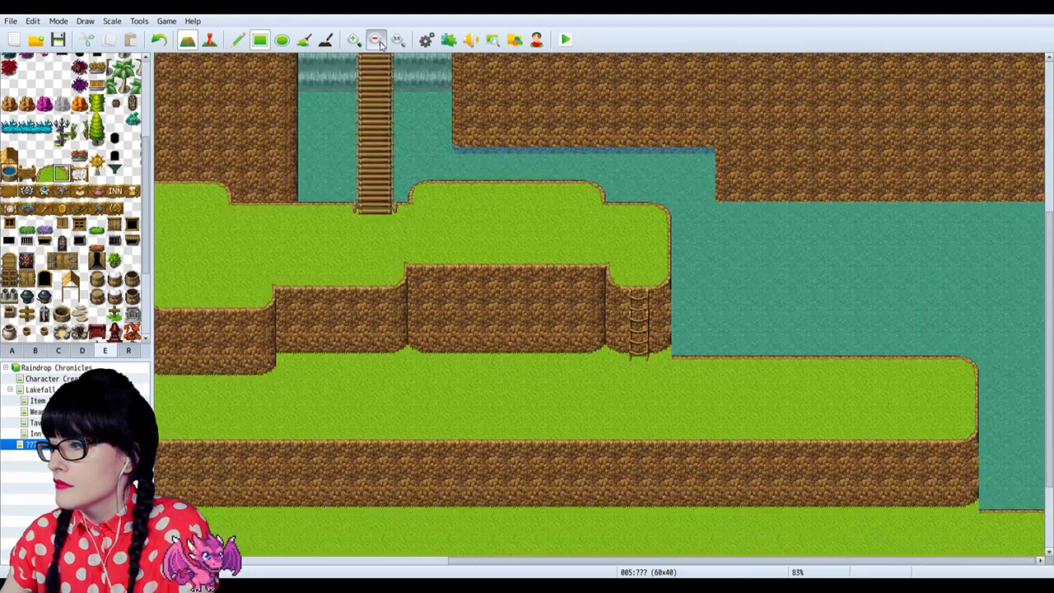
click(377, 42)
click(377, 42)
click(377, 41)
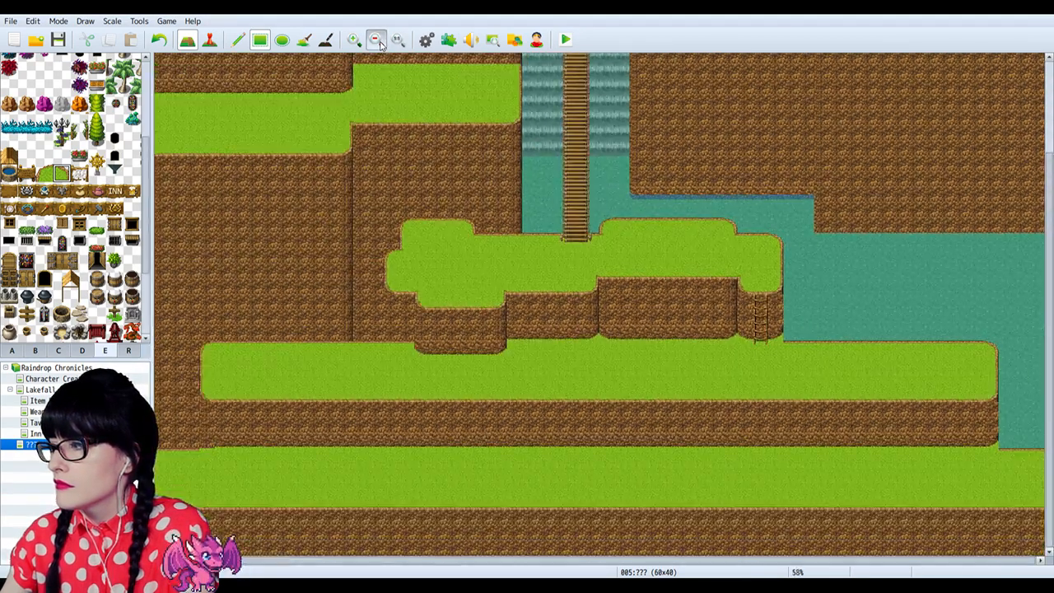
click(355, 41)
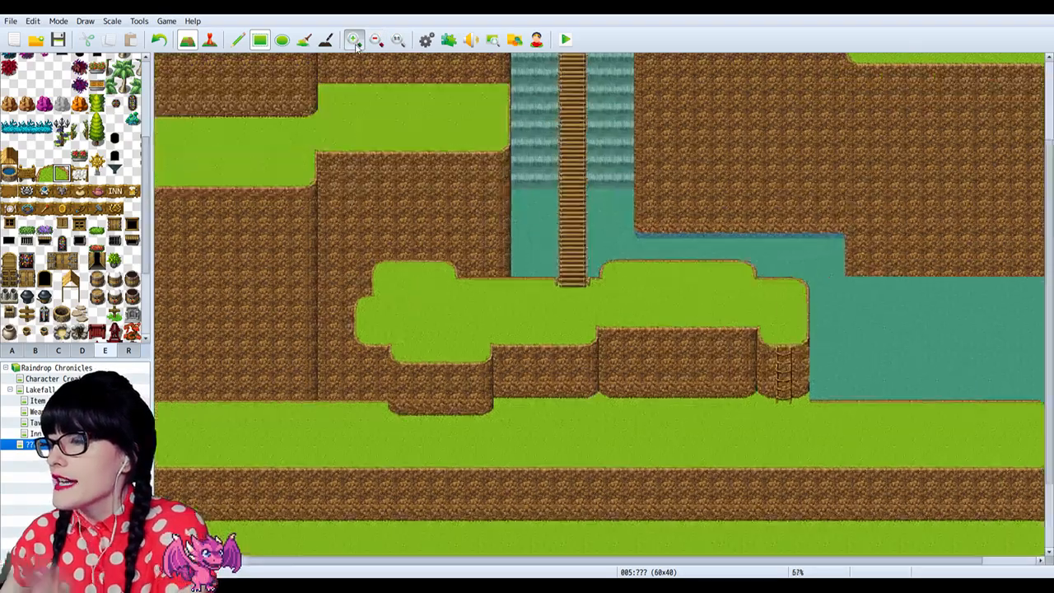
click(354, 41)
click(354, 41)
click(354, 41)
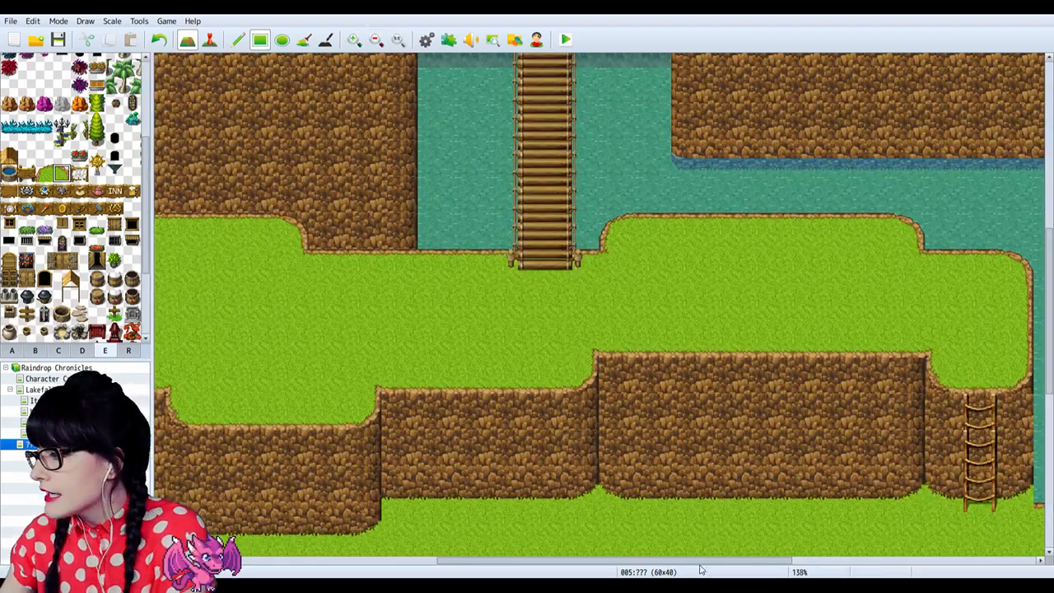
scroll(667, 511, right, 10)
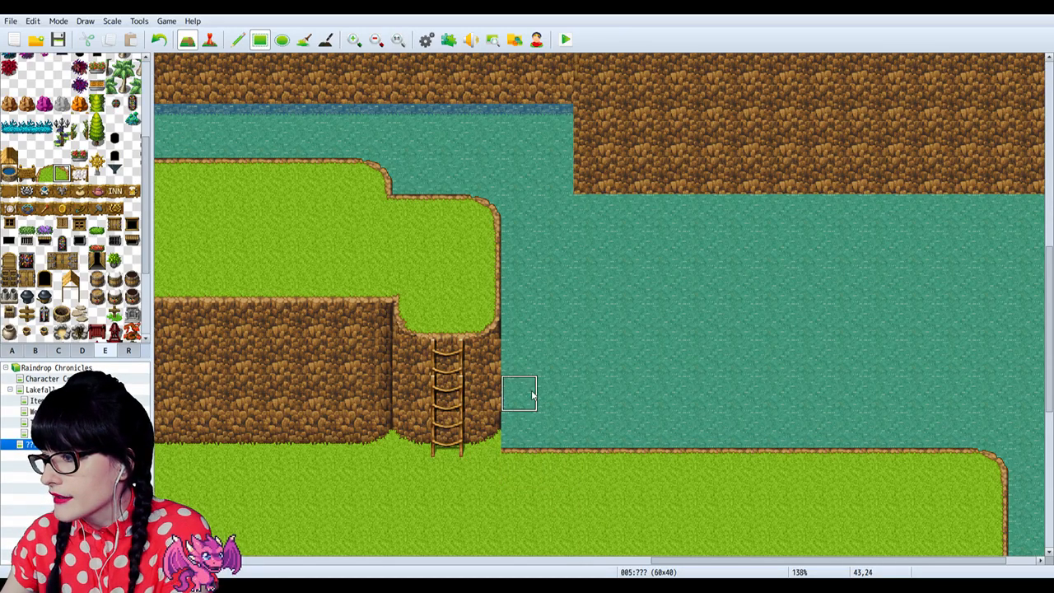
scroll(532, 396, down, 1)
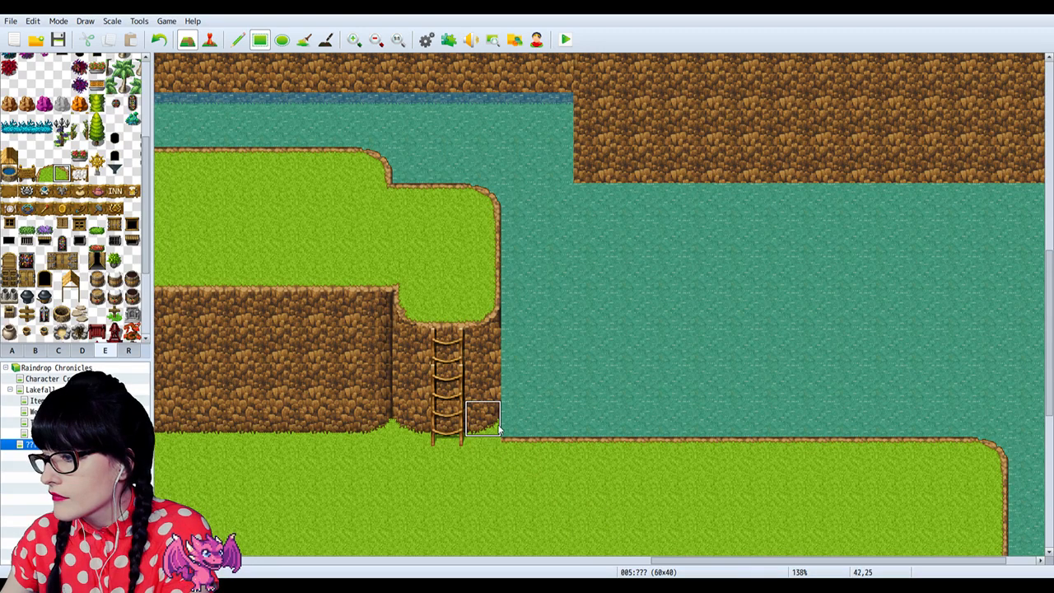
drag(766, 564, 802, 566)
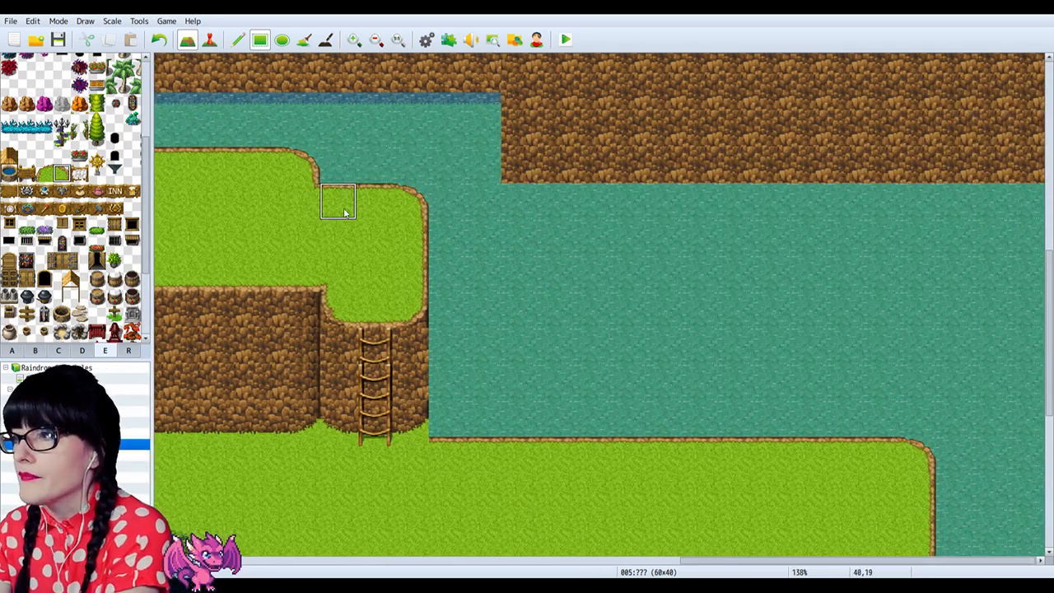
Step: Try the straight cliff-base water tile on the eastern cliff's south-west corner and undo it
scroll(43, 187, up, 1)
scroll(48, 264, up, 5)
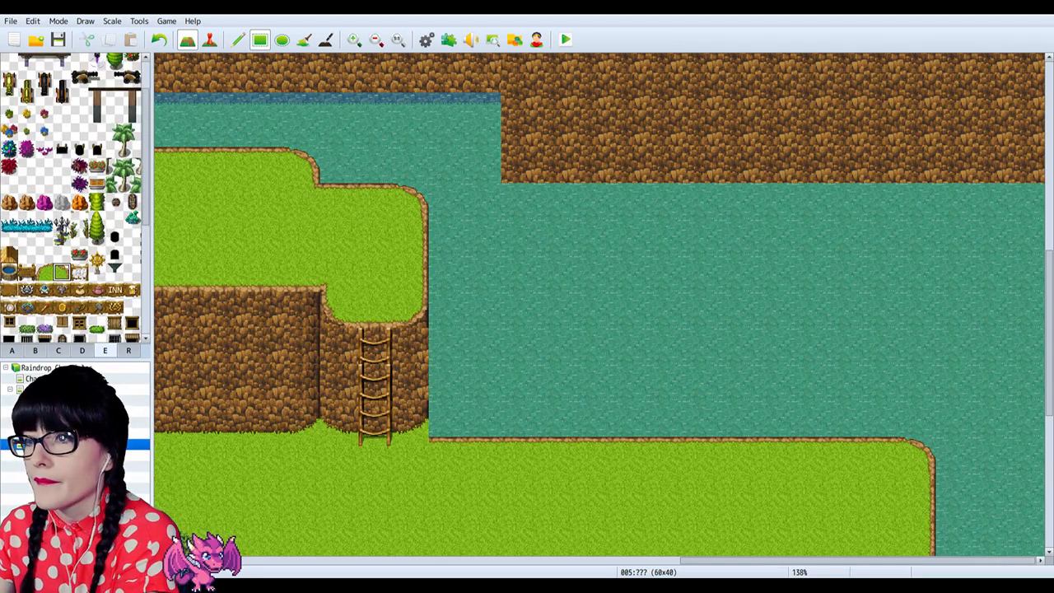
click(12, 350)
scroll(69, 229, up, 10)
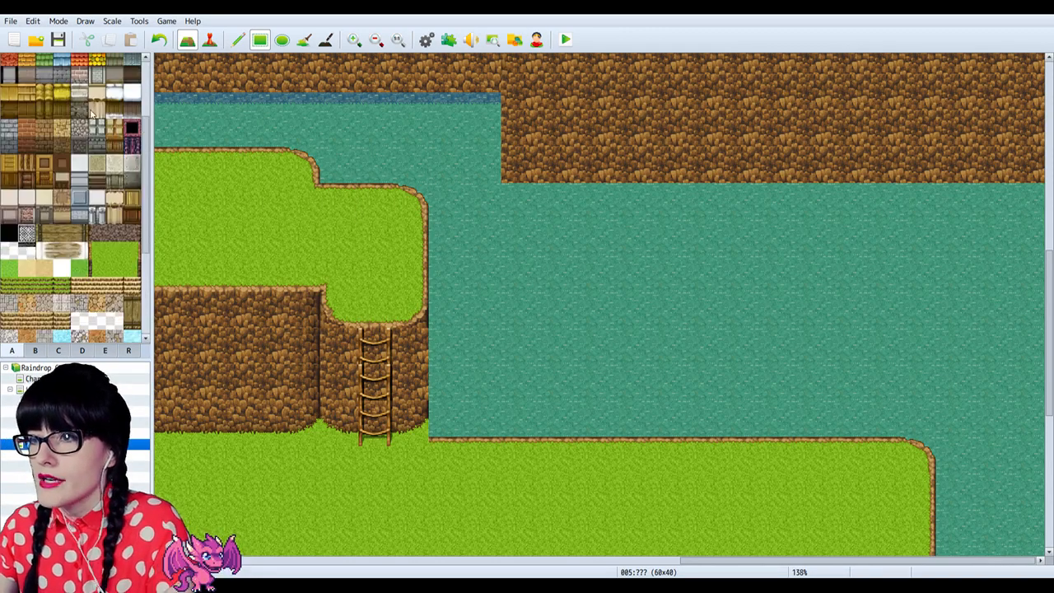
click(79, 78)
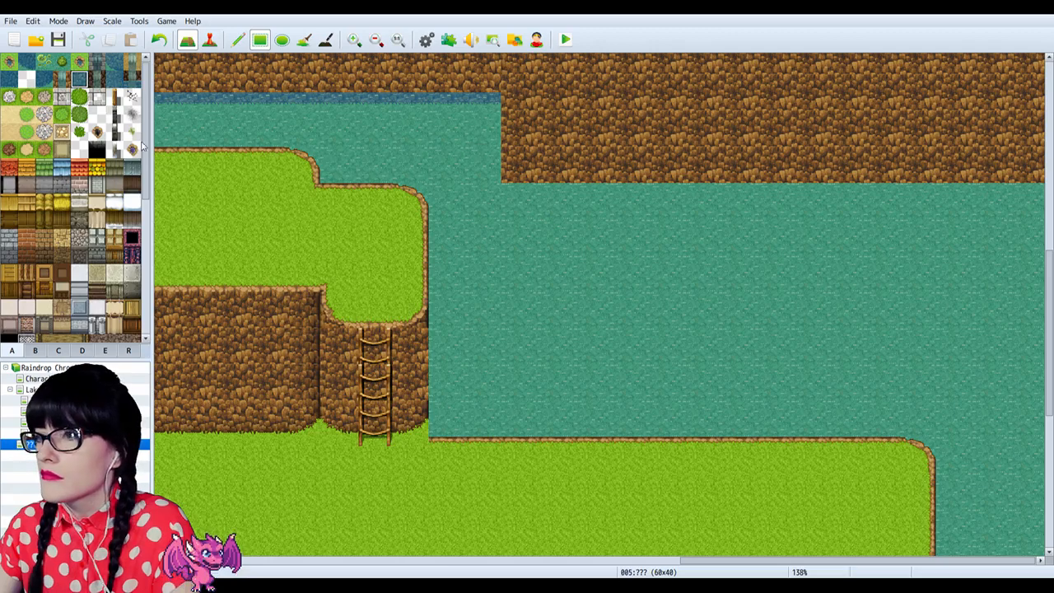
click(520, 165)
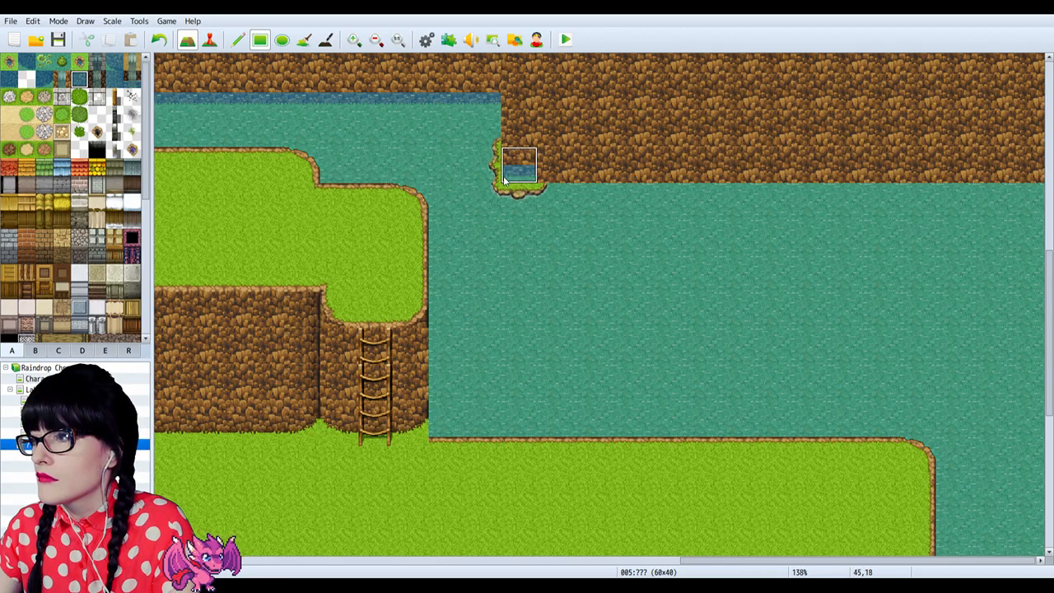
key(ctrl+z)
Step: Test cliff-base water tile variants on the eastern cliff's south-west corner, keeping the one with a rounded lower edge
click(44, 78)
click(114, 79)
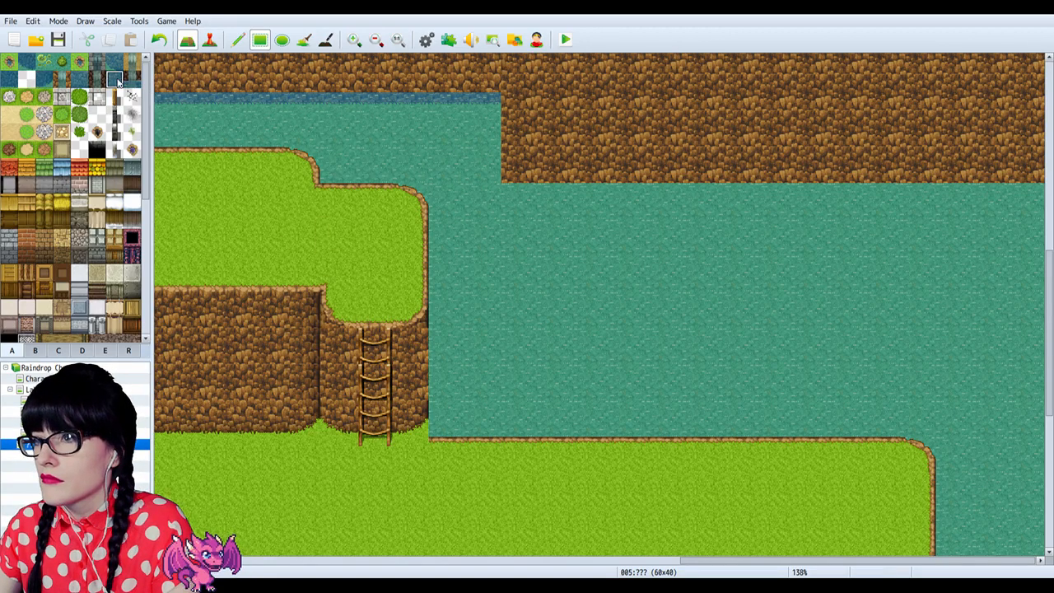
click(519, 168)
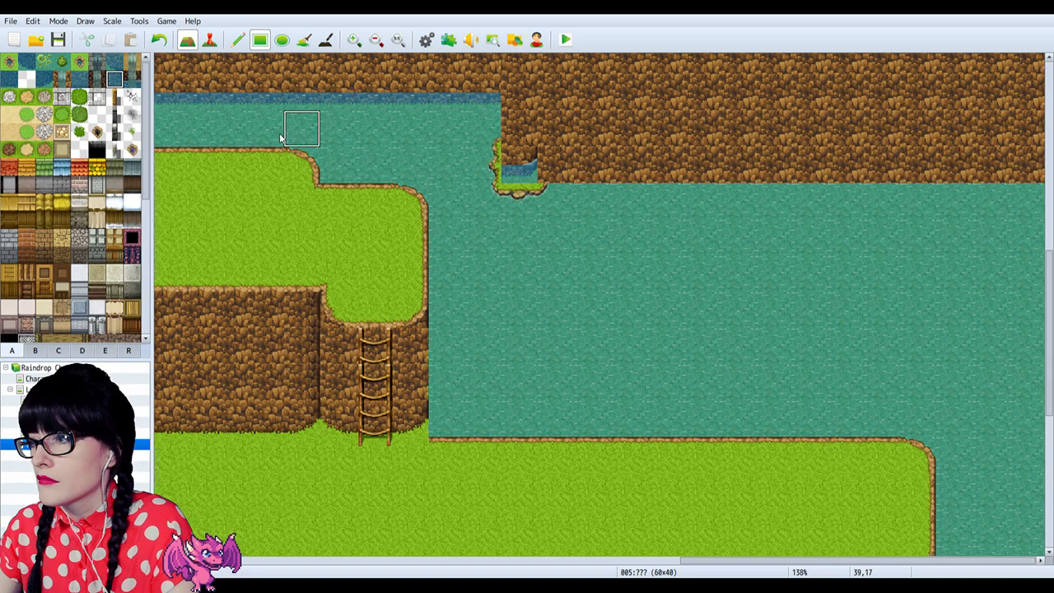
click(45, 79)
click(519, 165)
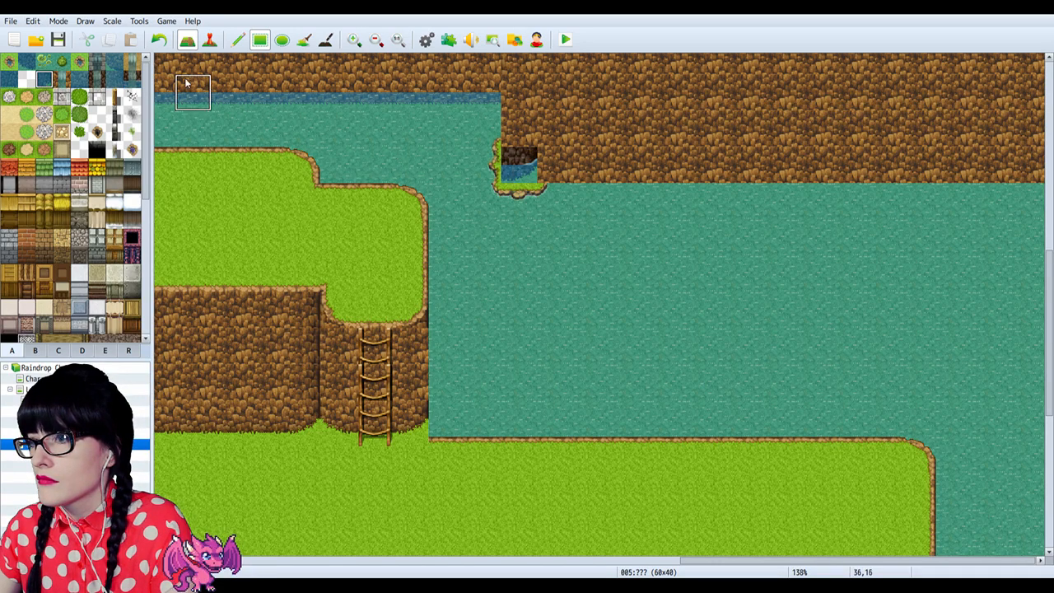
click(114, 63)
click(519, 167)
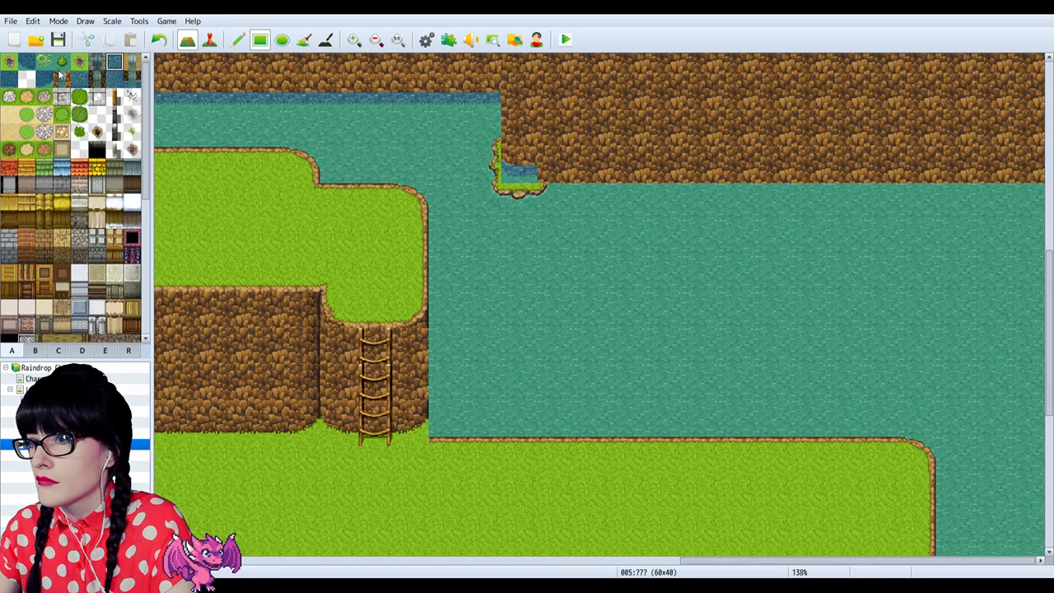
Step: Repaint plain lake water beside and below the cliff's south-west corner to remove the grassy fringe
click(9, 62)
click(484, 165)
click(482, 153)
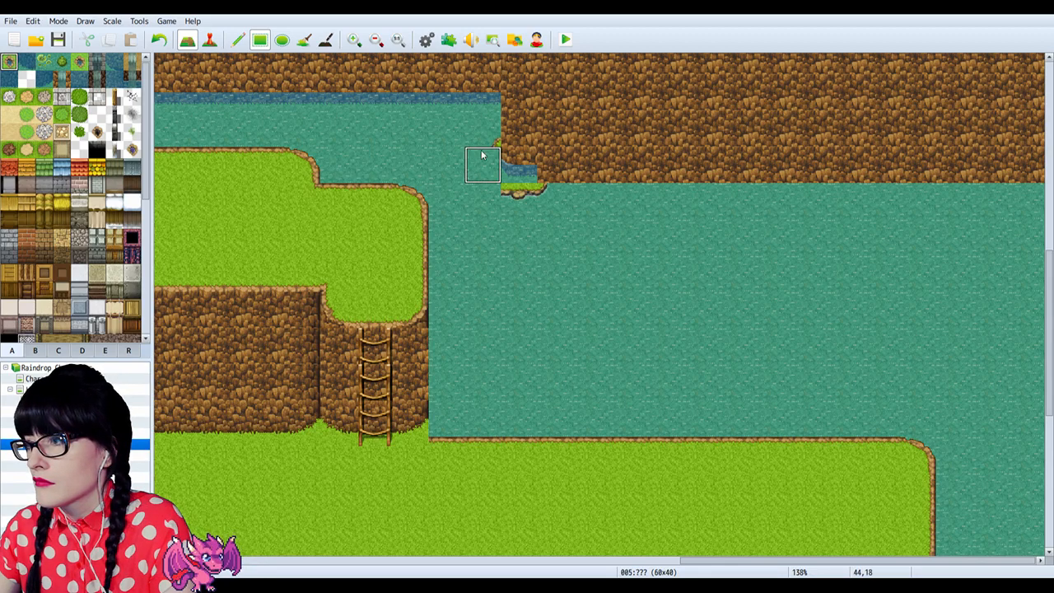
click(530, 199)
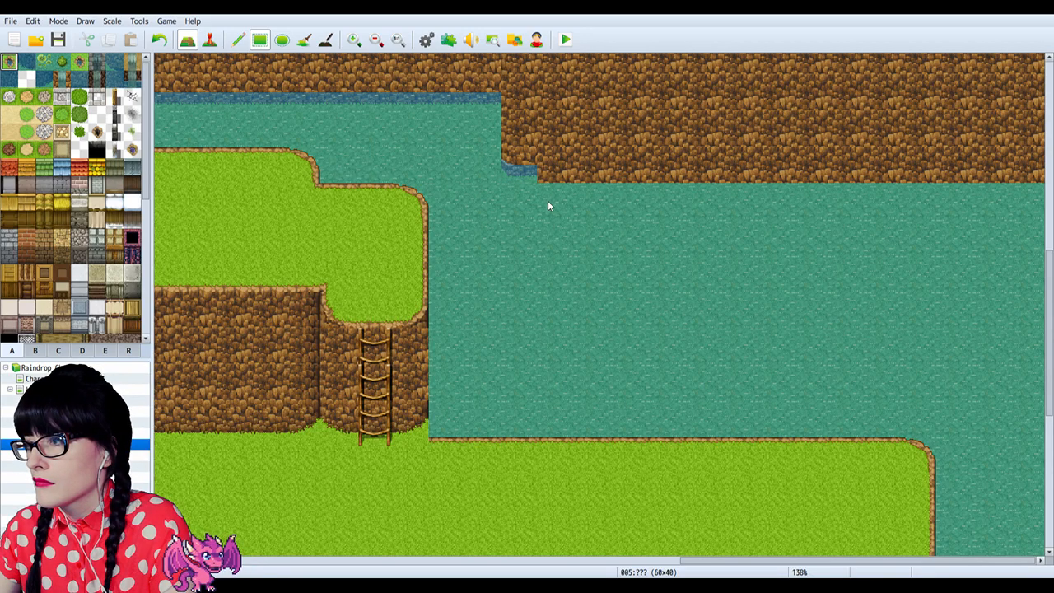
Step: Paint the straight cliff-base water tile along the eastern cliff's southern edge, from beside the rounded corner eastward
click(79, 78)
click(568, 163)
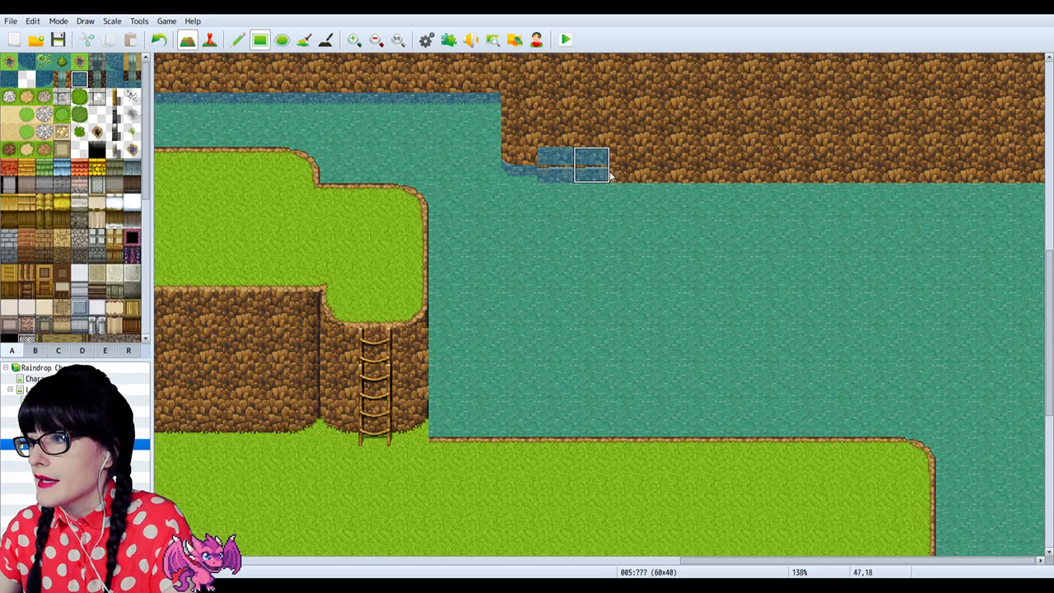
mouse_move(608, 169)
mouse_down()
mouse_move(994, 189)
mouse_move(1040, 174)
mouse_up()
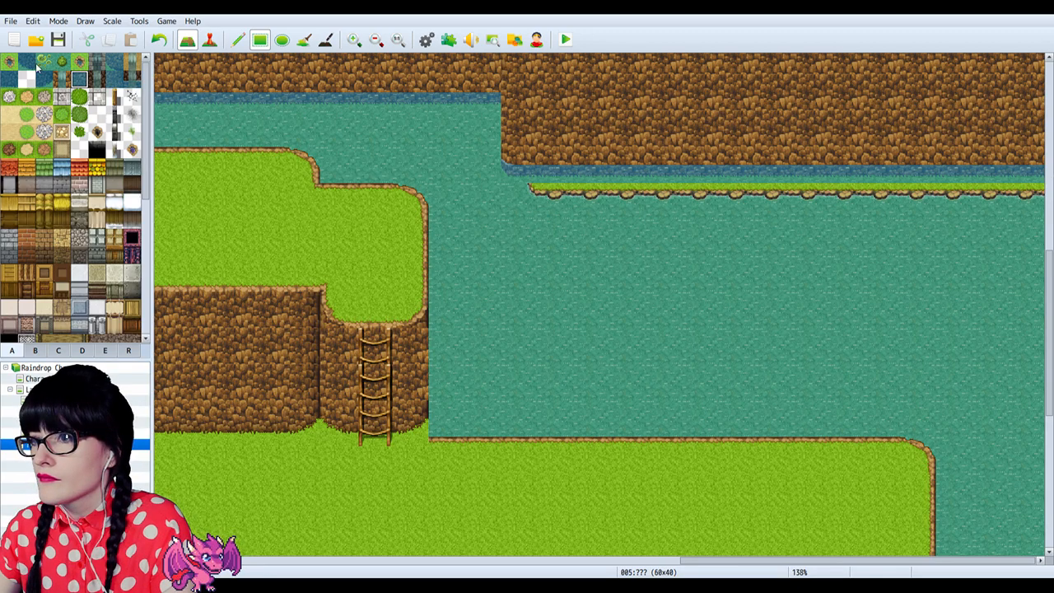
Step: Repaint plain lake water directly south of the eastern cliff's base strip to clear its grass fringe
click(9, 61)
click(520, 201)
key(ctrl+z)
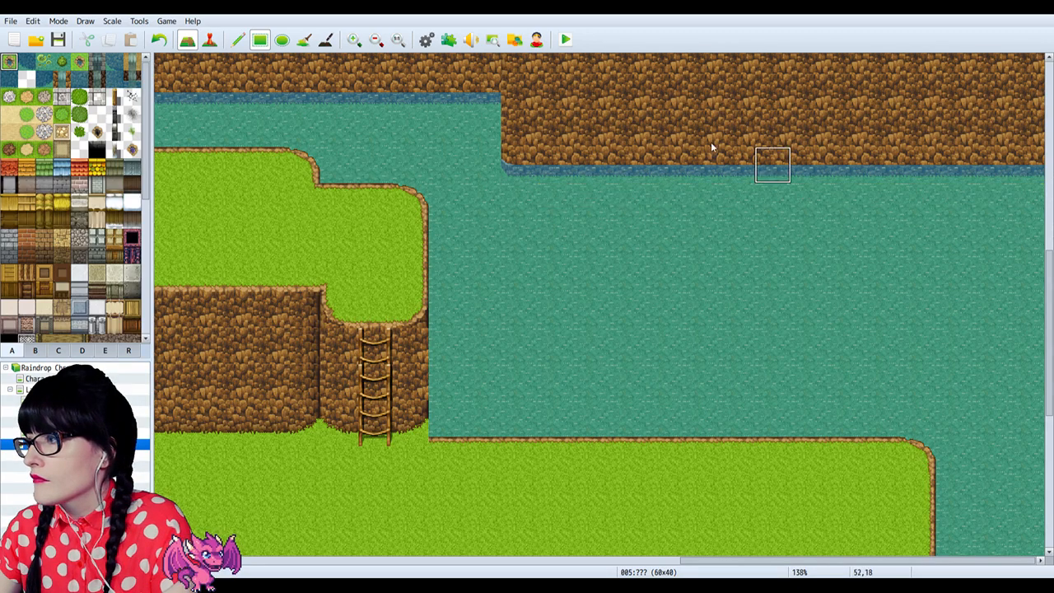
scroll(450, 411, down, 1)
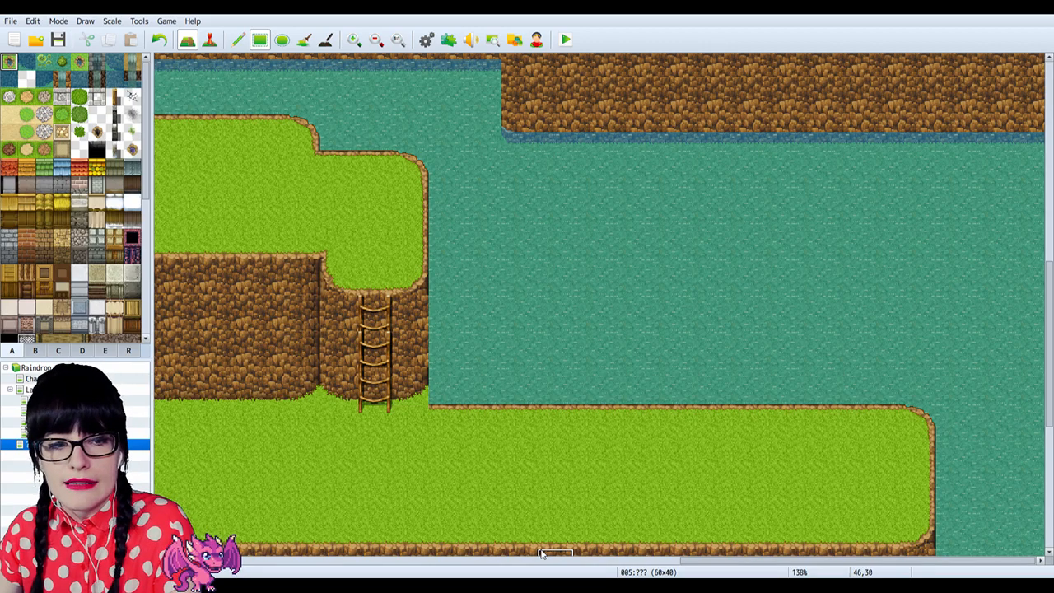
Step: Look over the Lakefall Outside tileset settings and leave them without changes
click(425, 42)
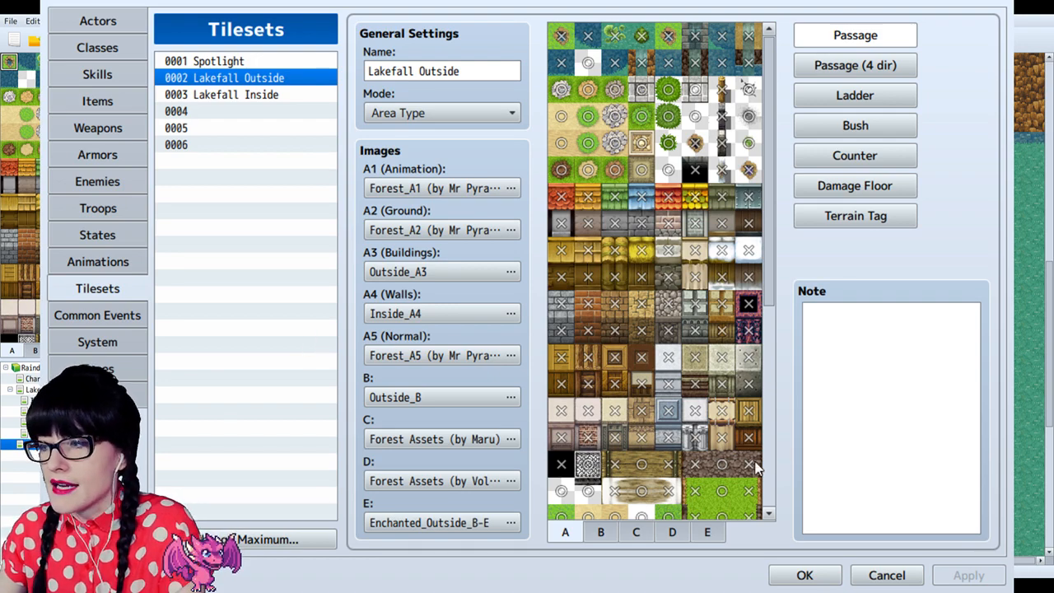
click(884, 575)
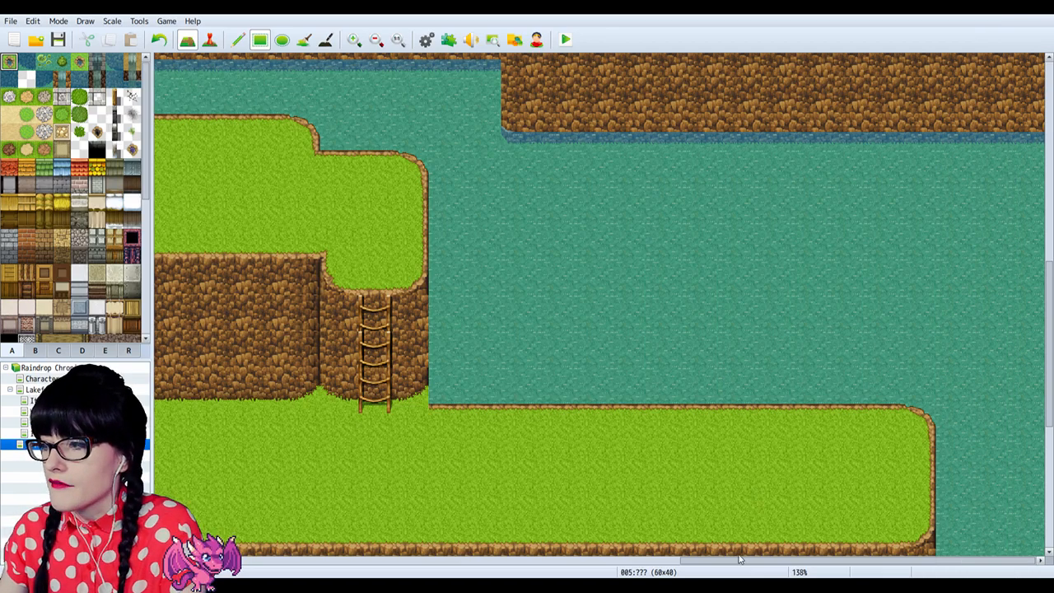
mouse_move(739, 565)
mouse_down()
mouse_move(578, 559)
mouse_move(745, 532)
mouse_move(867, 551)
mouse_move(282, 534)
mouse_move(567, 572)
mouse_move(753, 569)
mouse_up()
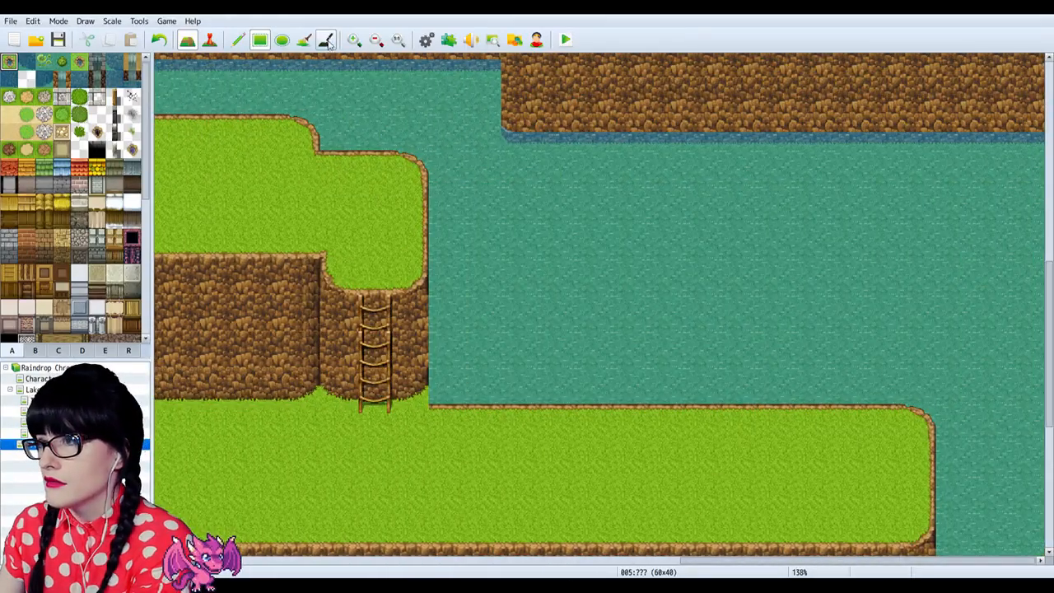
Step: Examine the ledges and cliff walls across the map, from the bridge and ladder to the lowest ledge's west end
click(377, 41)
click(377, 41)
click(376, 42)
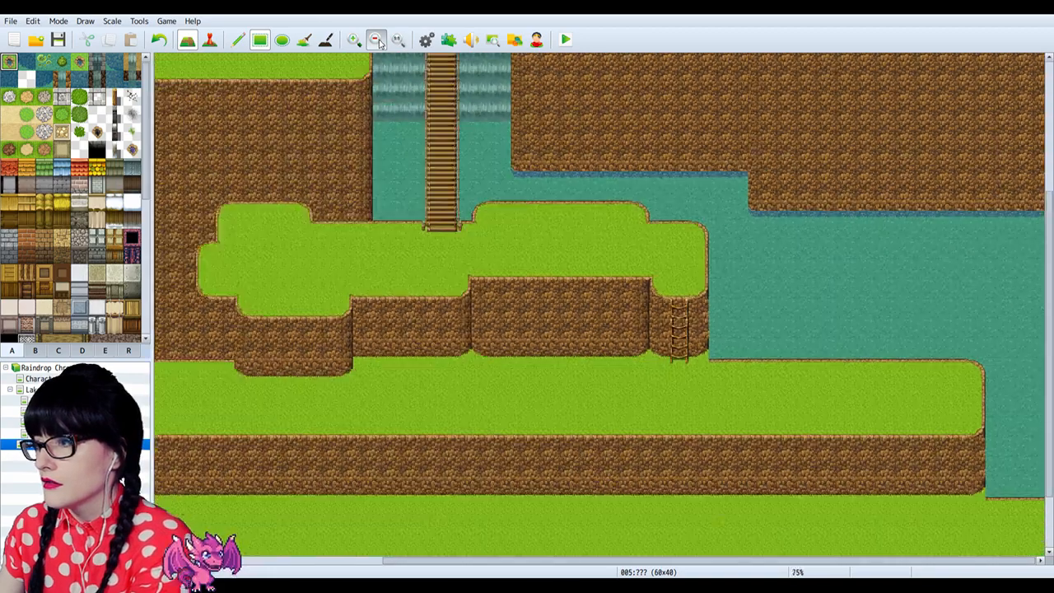
click(377, 41)
click(377, 41)
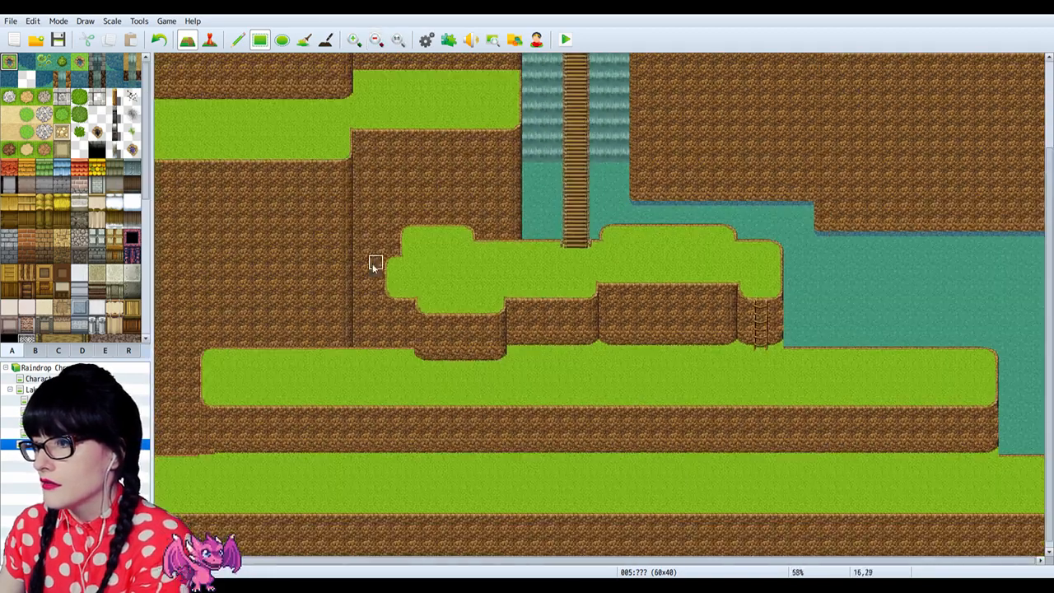
click(355, 40)
click(355, 40)
click(354, 39)
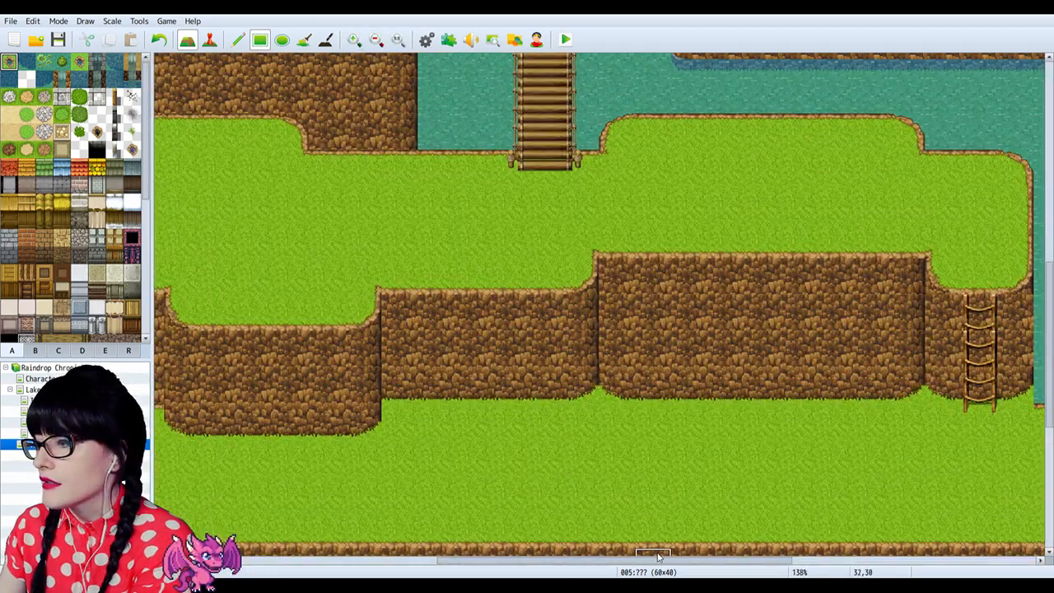
drag(659, 558, 527, 558)
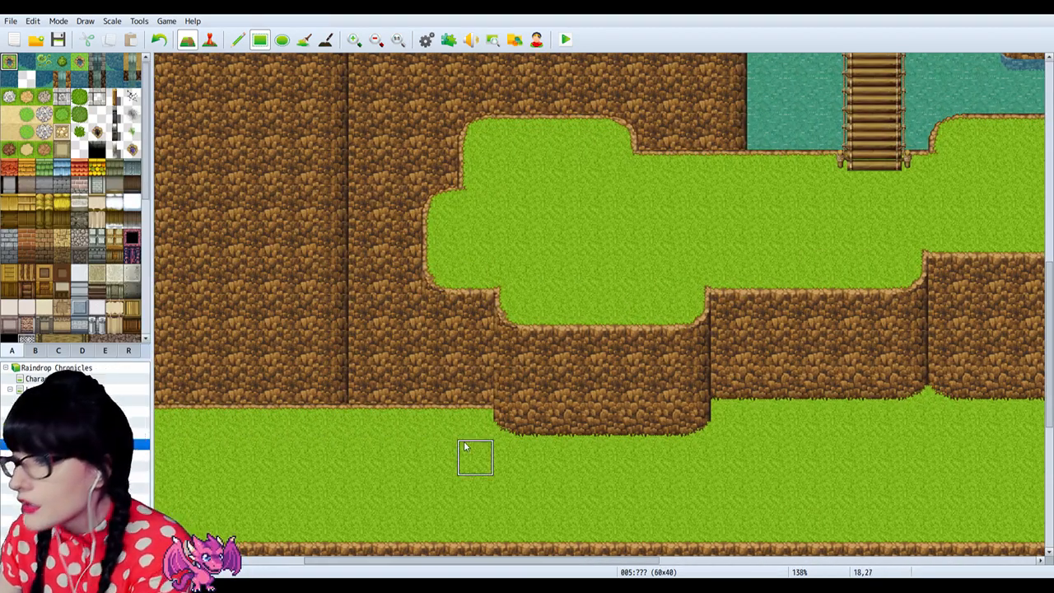
scroll(30, 258, down, 5)
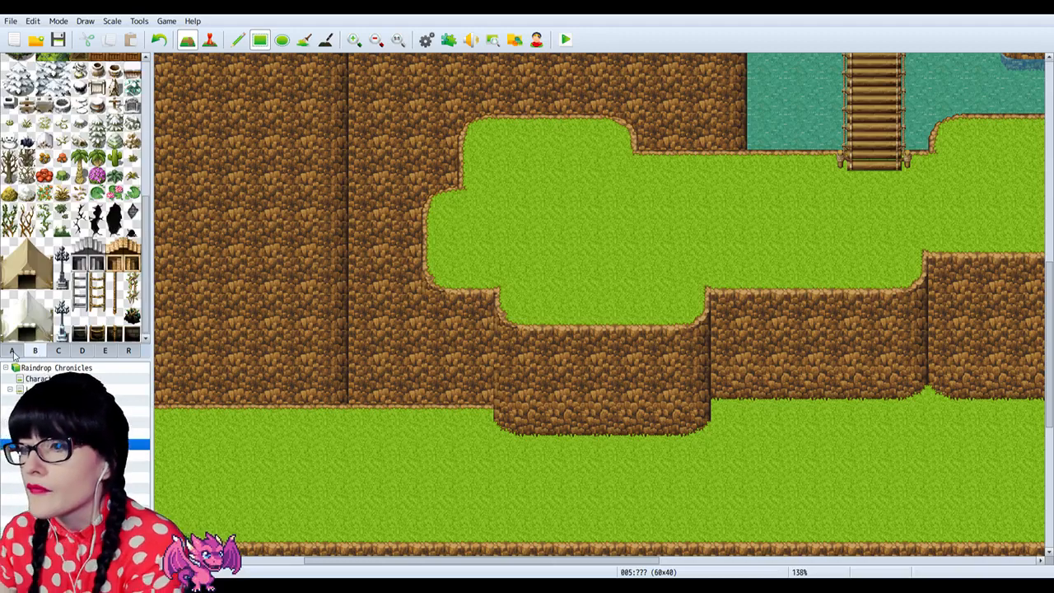
scroll(30, 258, down, 5)
click(9, 317)
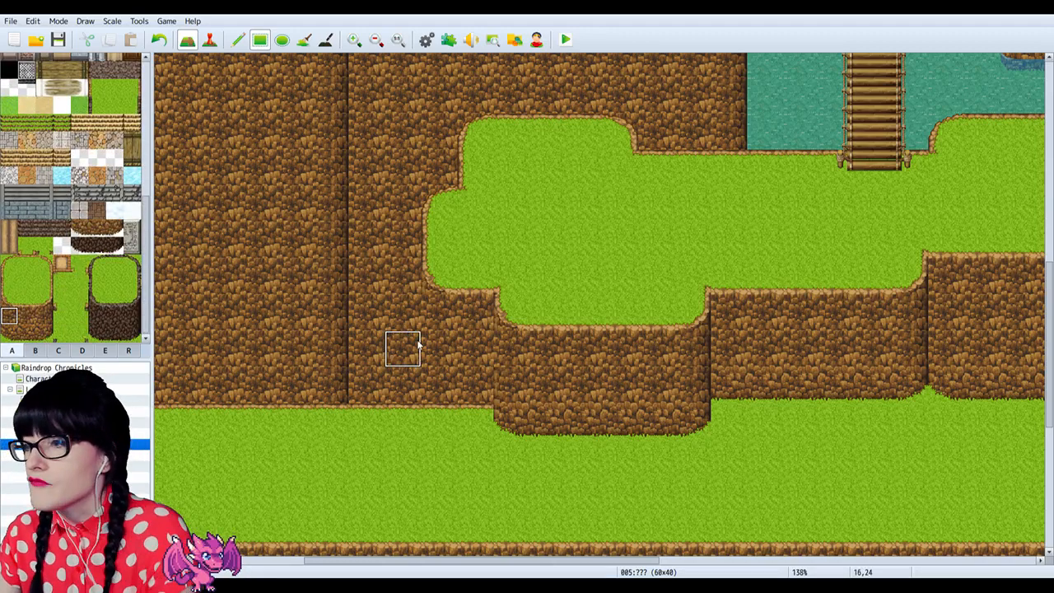
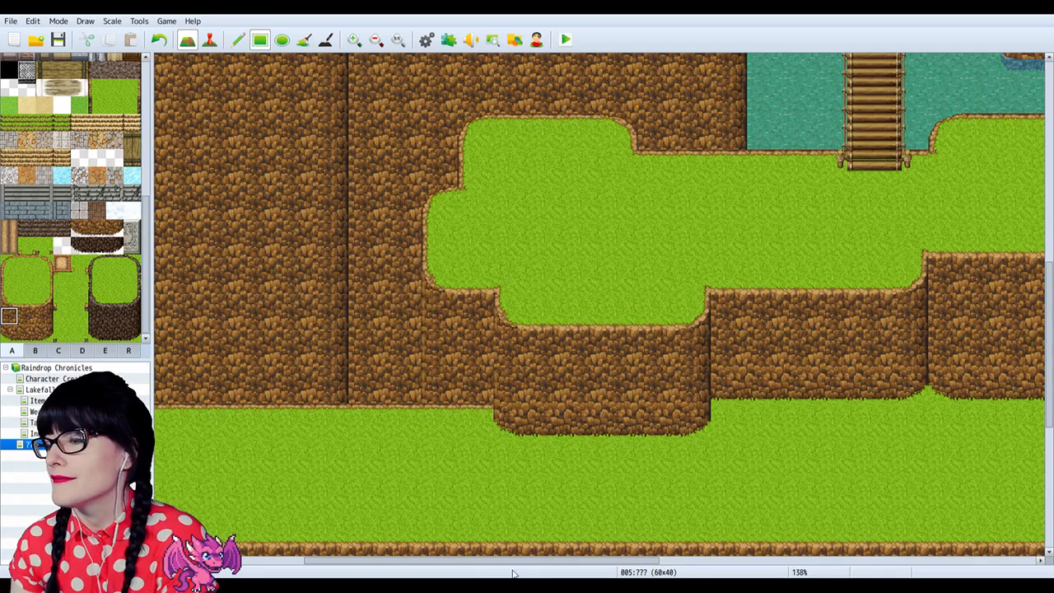
drag(508, 561, 356, 575)
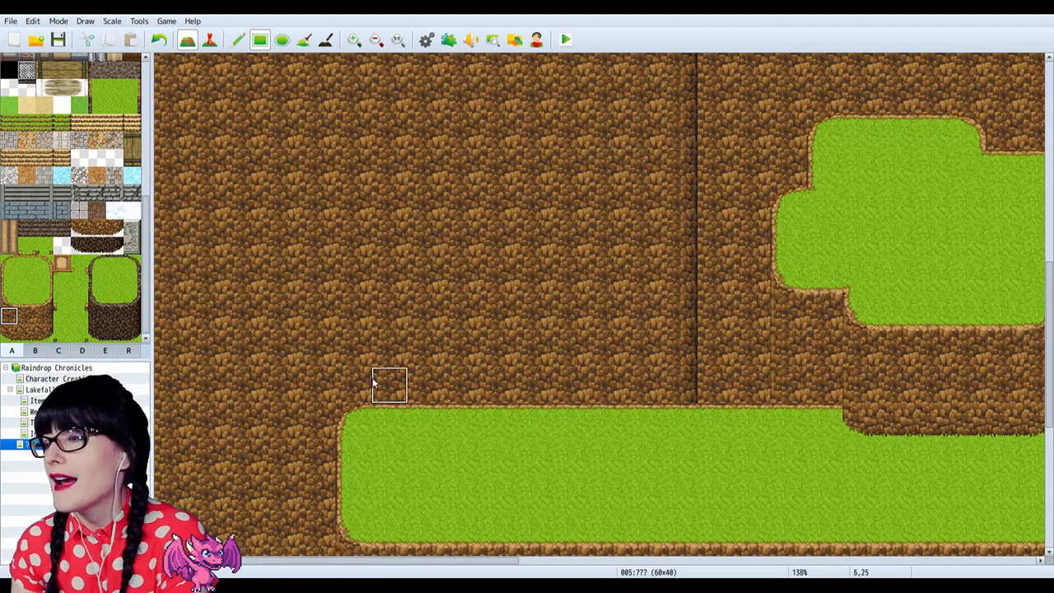
scroll(384, 358, down, 4)
scroll(390, 357, down, 3)
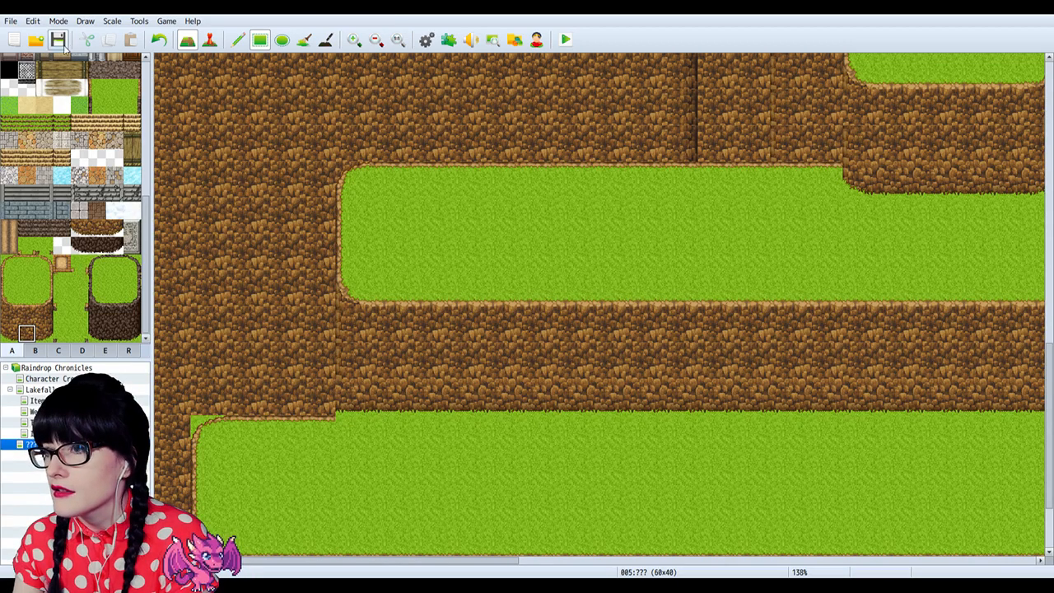
Step: Look over the project's plugin list and leave it without changes
key(F10)
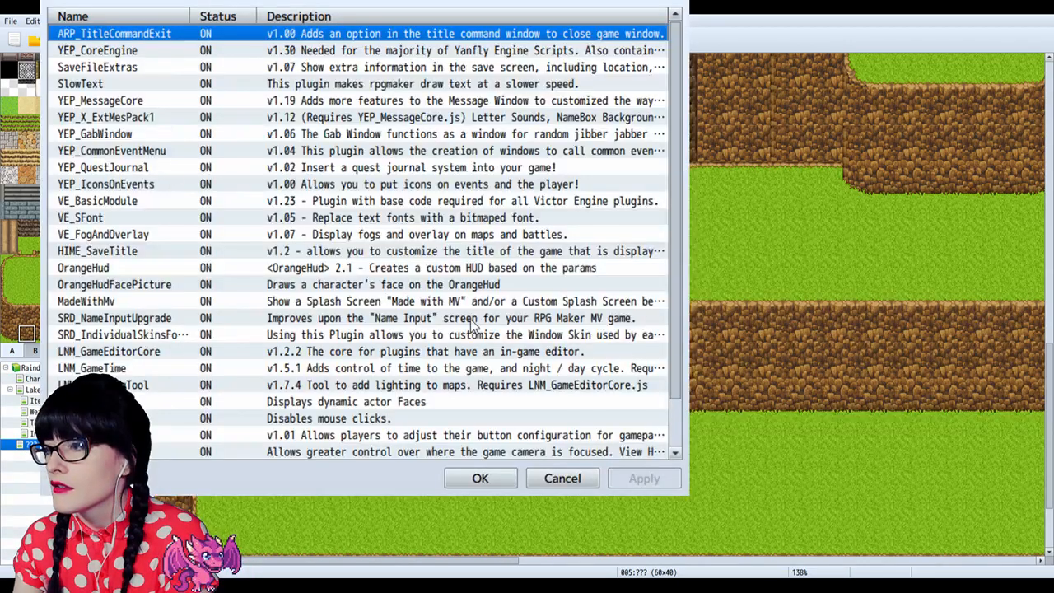
click(565, 476)
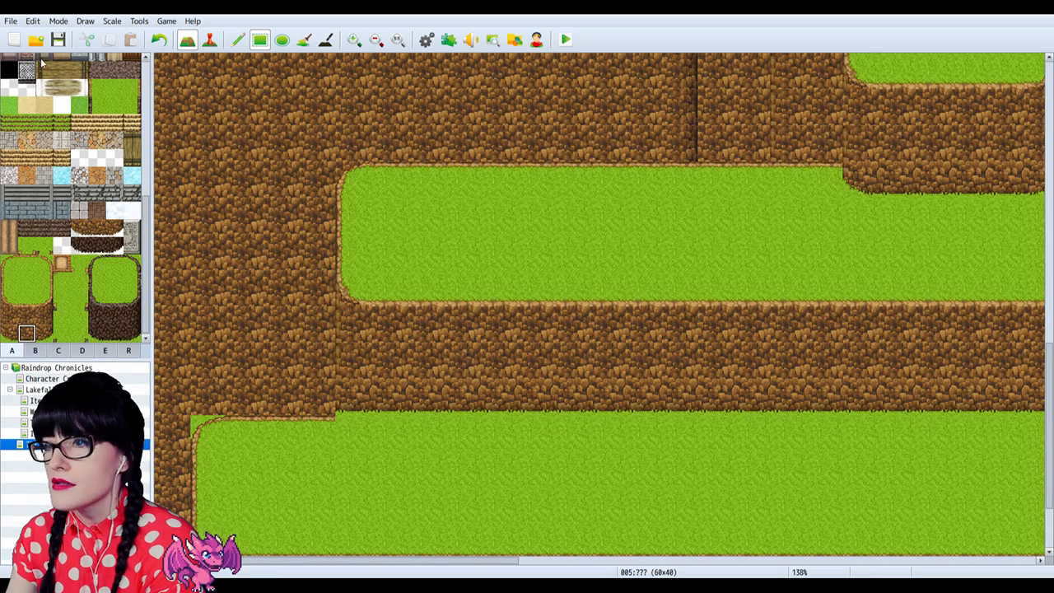
Step: Replace the lowest grass ledge's north-west corner tile with plain brown cliff wall
scroll(382, 452, down, 2)
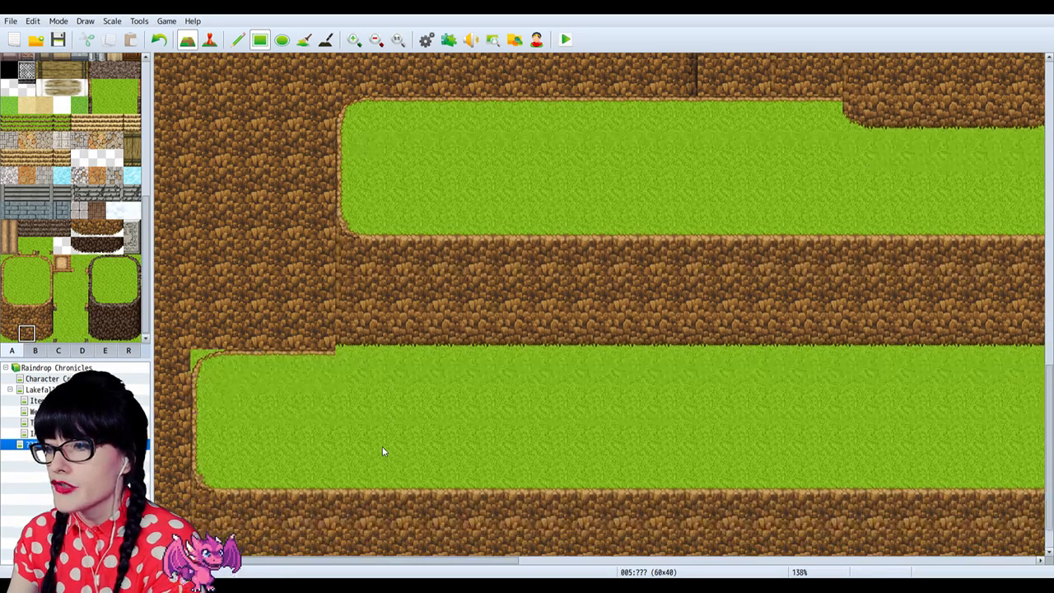
click(376, 39)
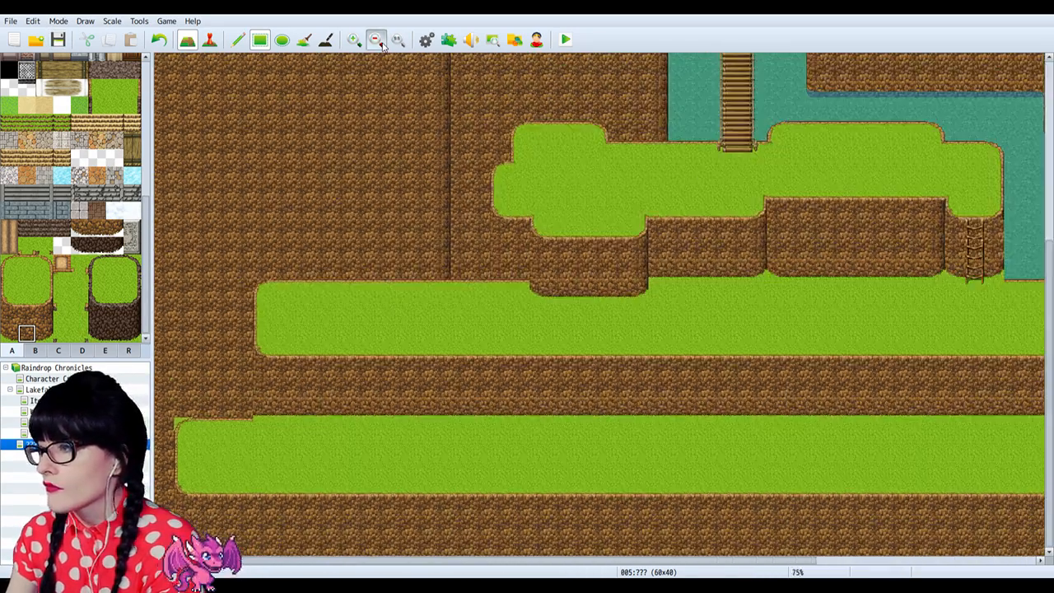
click(380, 43)
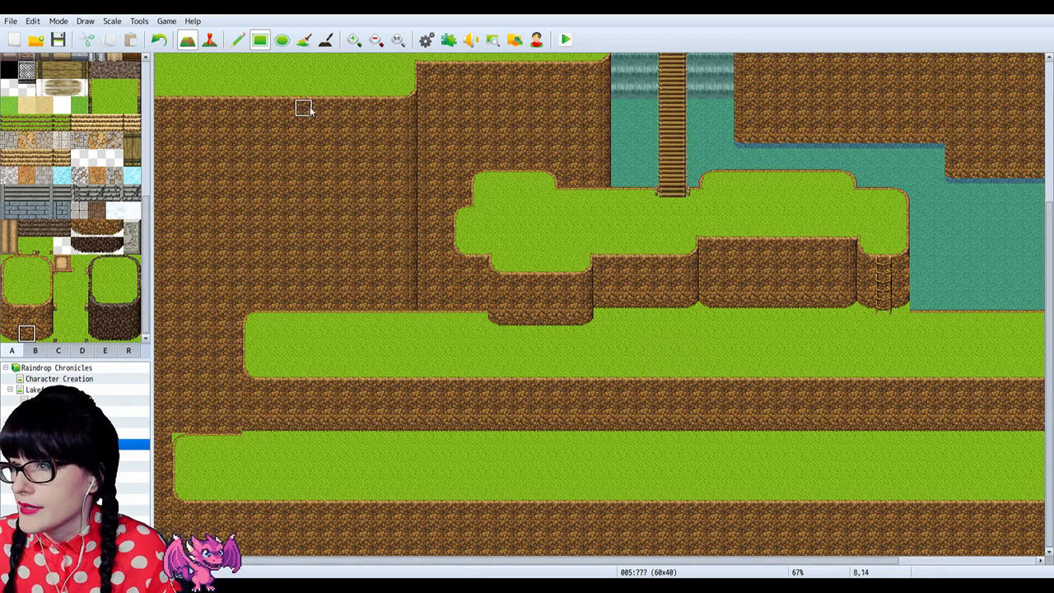
click(354, 39)
click(355, 39)
click(354, 38)
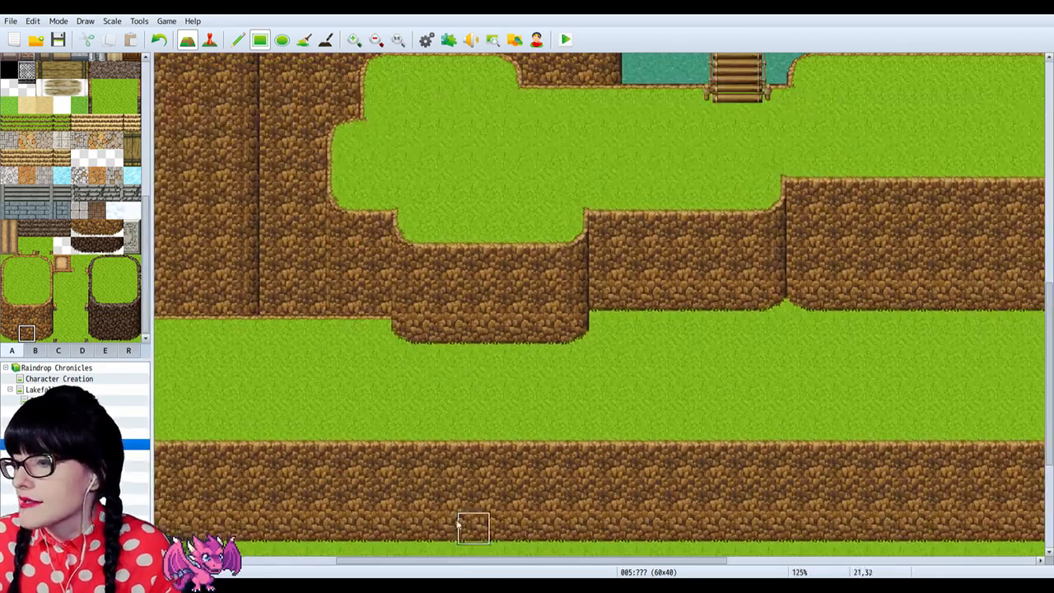
drag(449, 565, 272, 565)
scroll(206, 487, down, 2)
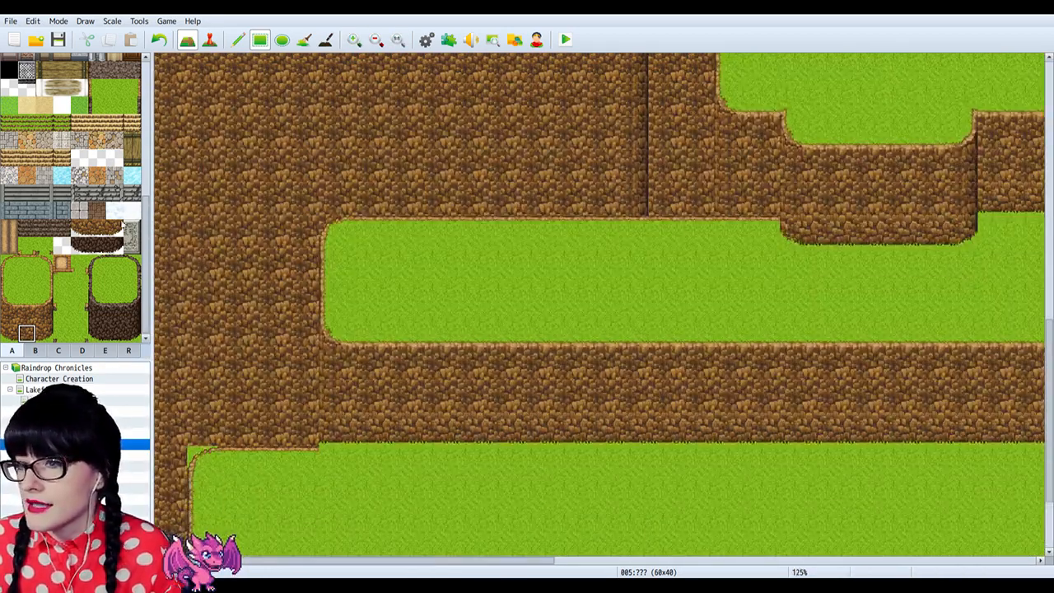
click(26, 317)
click(203, 463)
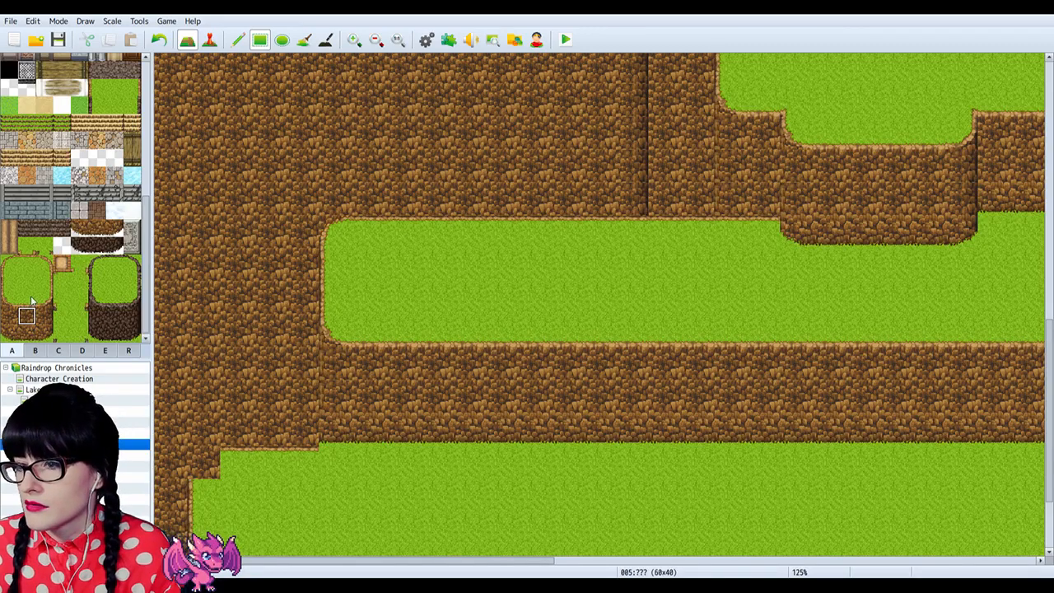
drag(422, 561, 478, 561)
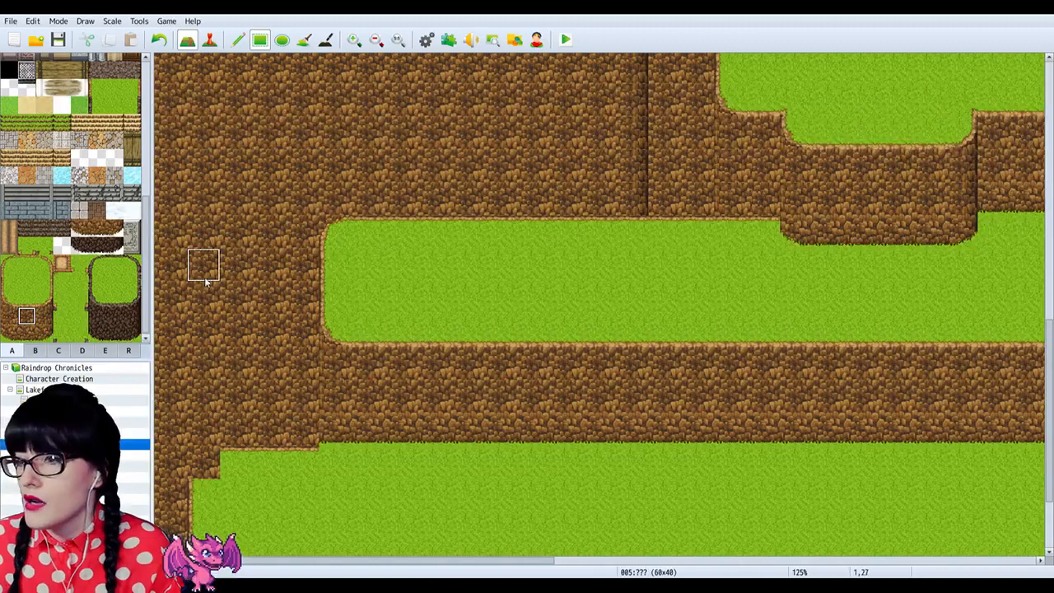
Step: Fill the square notch at the lowest grass ledge's north-west corner with a rounded grass corner tile
click(35, 350)
click(59, 351)
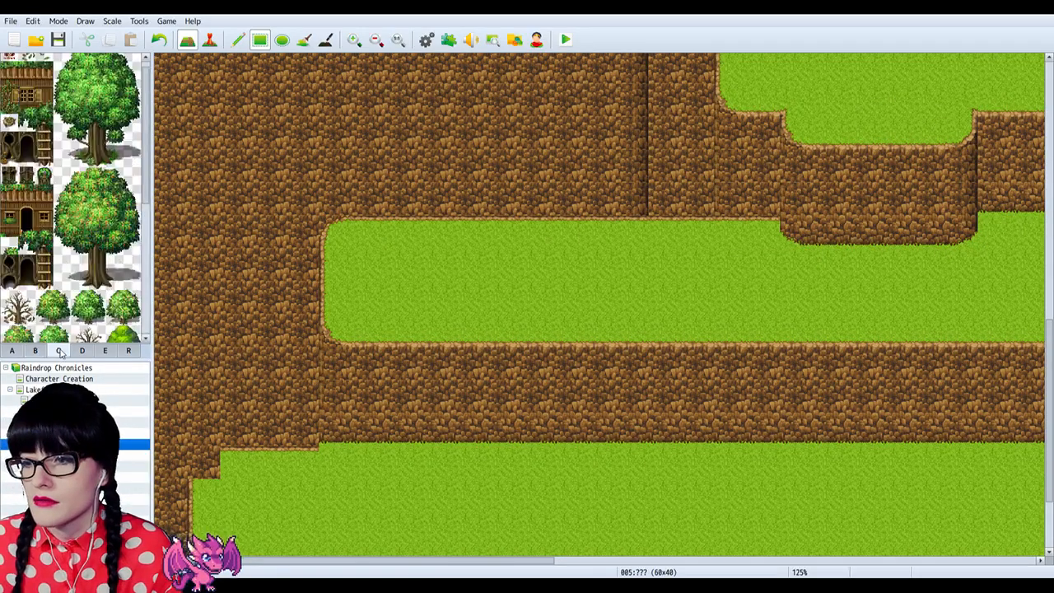
click(81, 351)
click(105, 351)
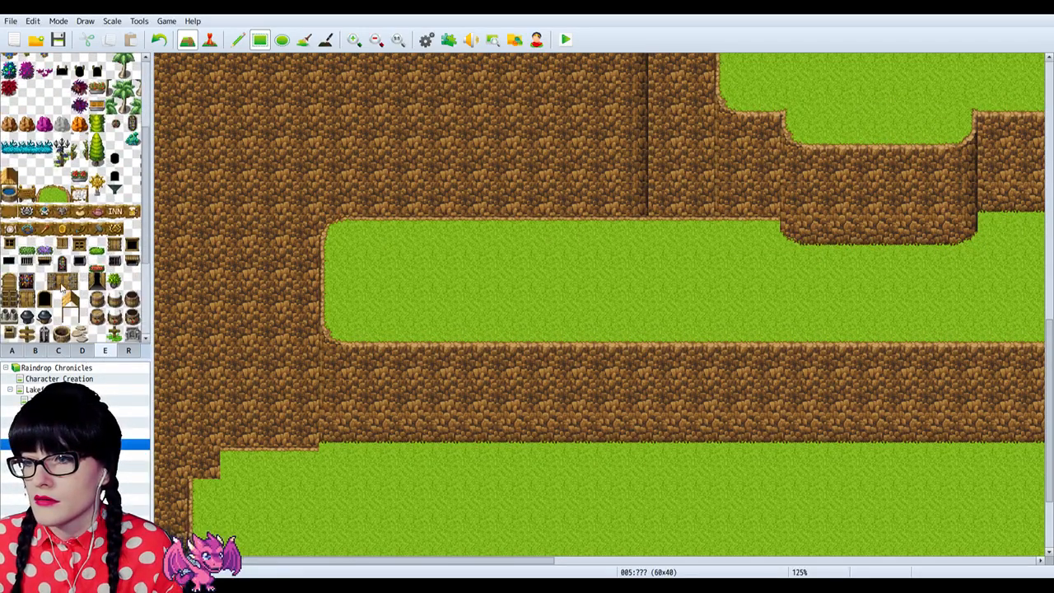
click(44, 194)
click(206, 463)
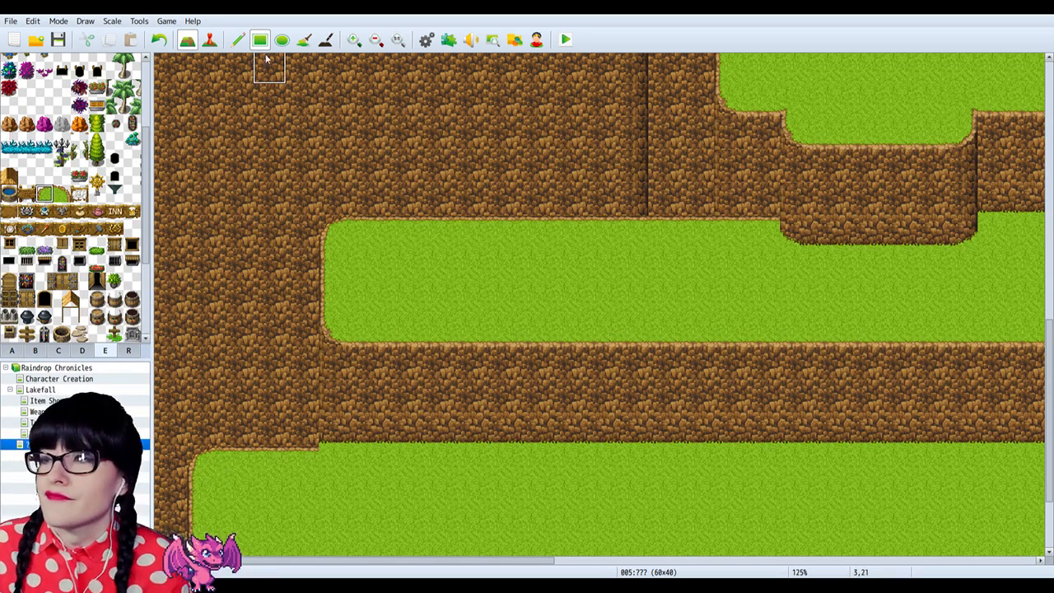
Step: Examine the ledges, cliff walls and waterfall across the whole map for unfinished edges
click(375, 41)
click(375, 41)
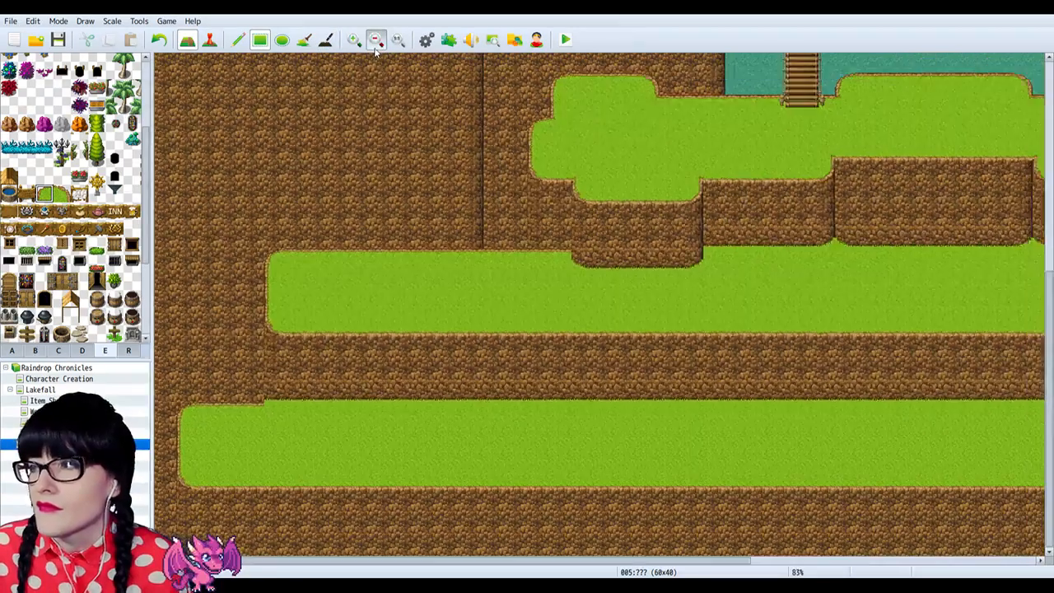
click(376, 41)
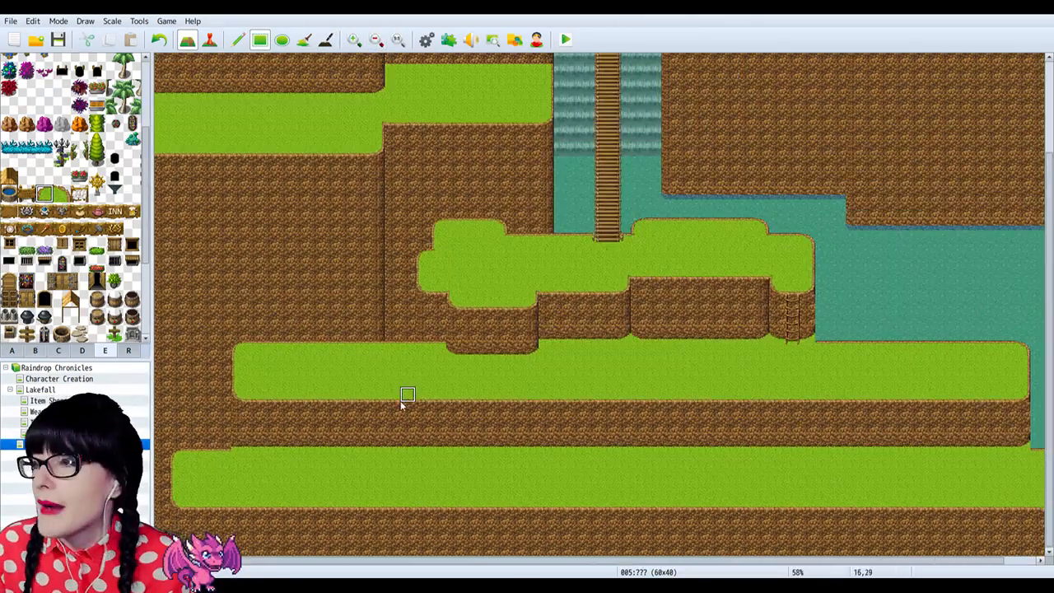
scroll(503, 374, up, 5)
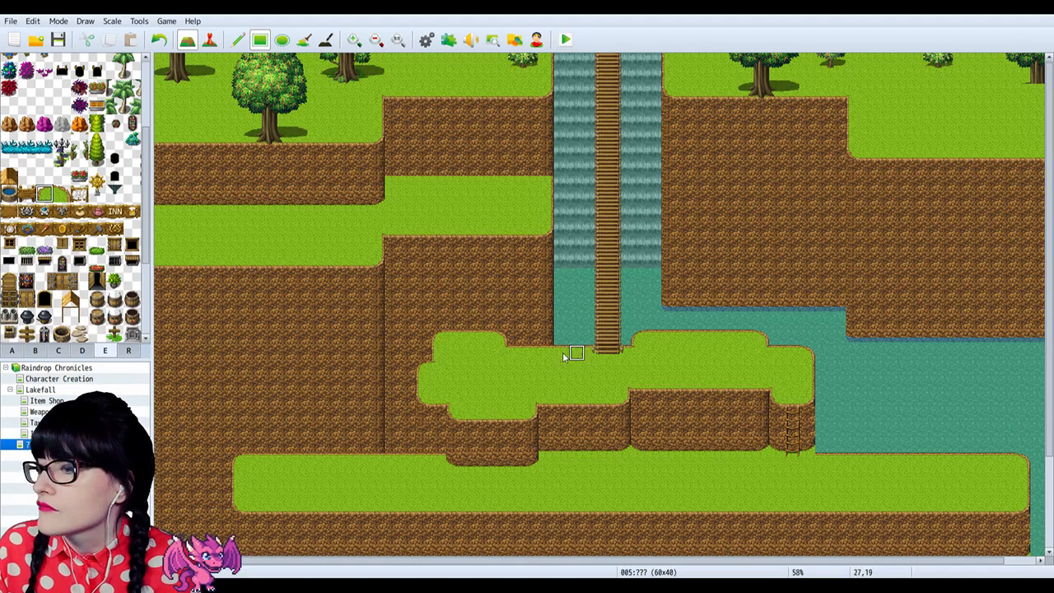
scroll(416, 359, down, 4)
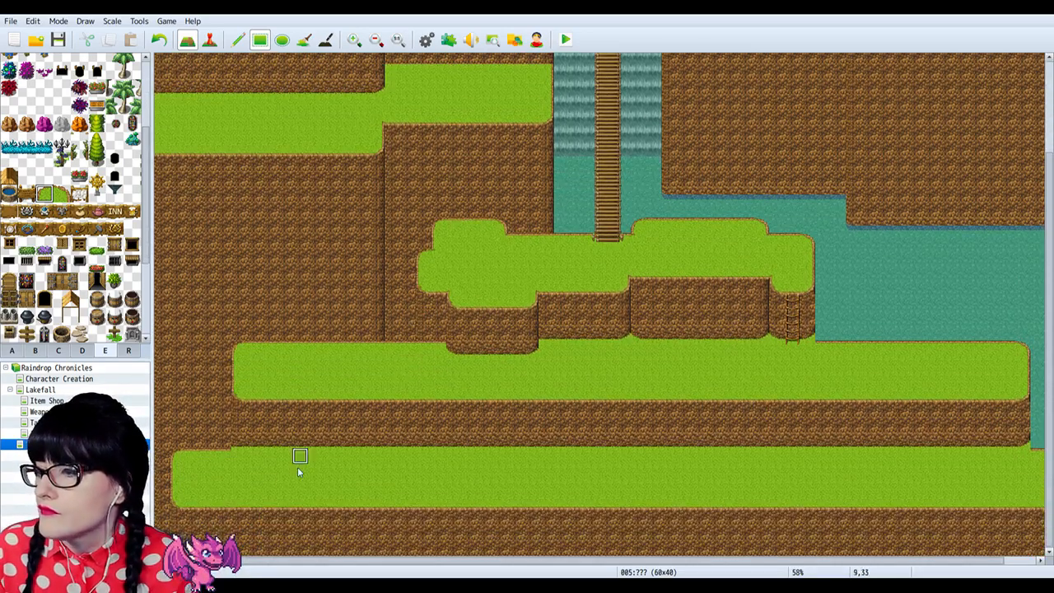
drag(420, 561, 599, 575)
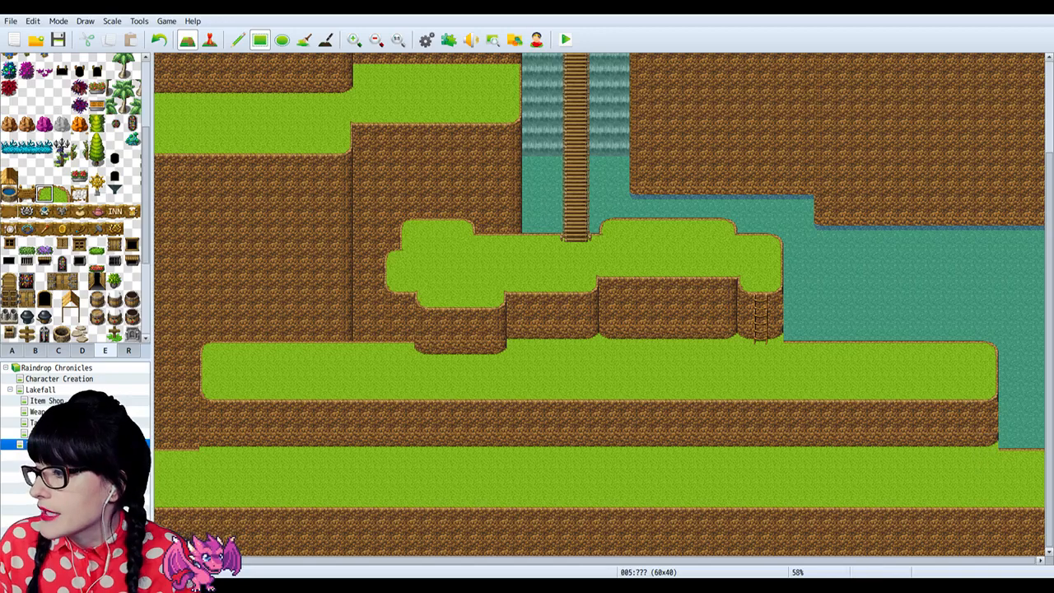
scroll(577, 370, left, 1)
scroll(441, 284, up, 2)
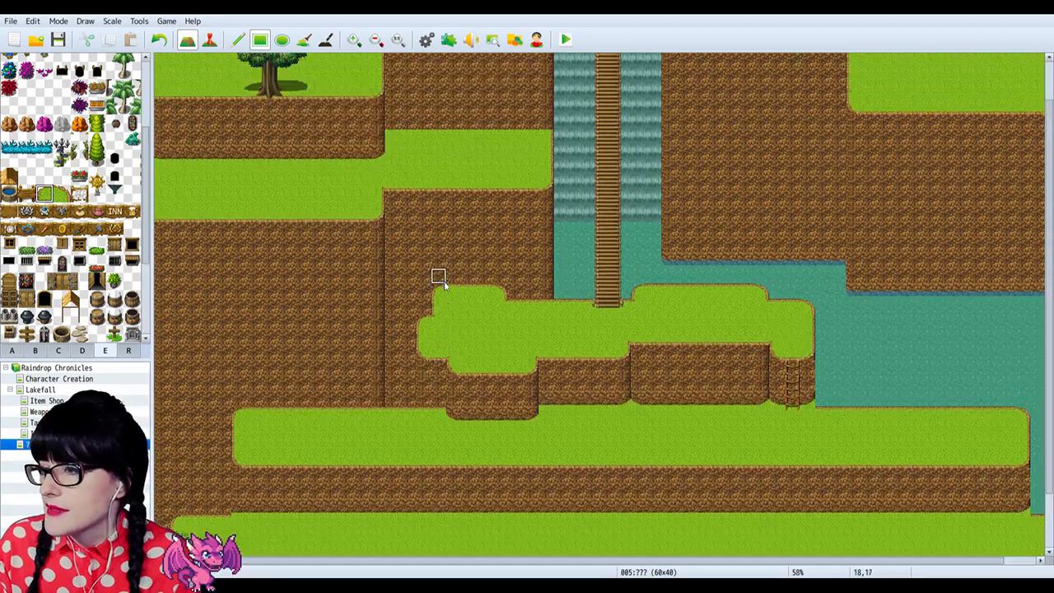
scroll(439, 286, down, 2)
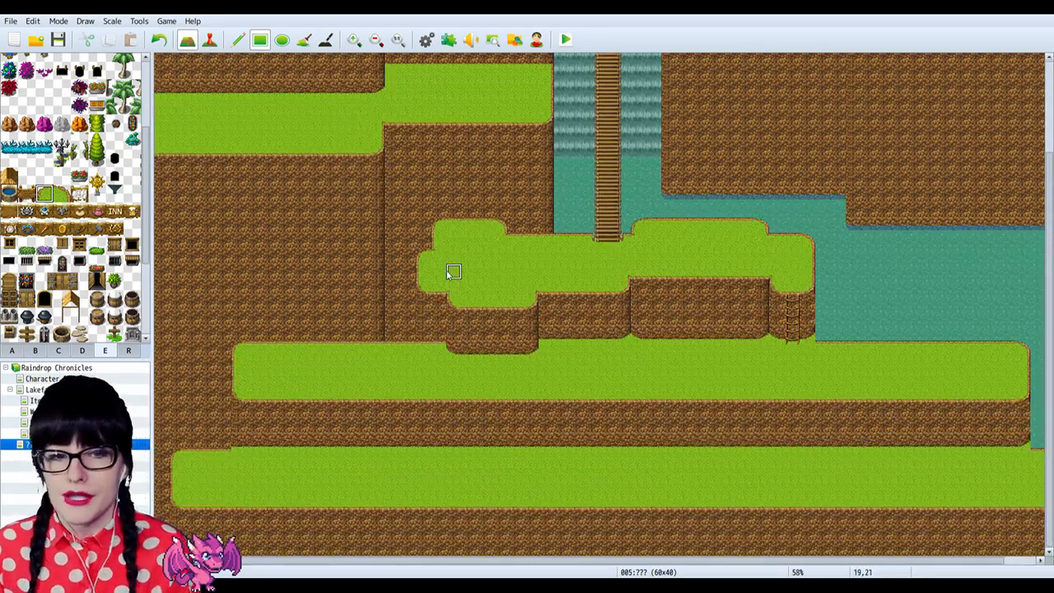
scroll(445, 276, up, 3)
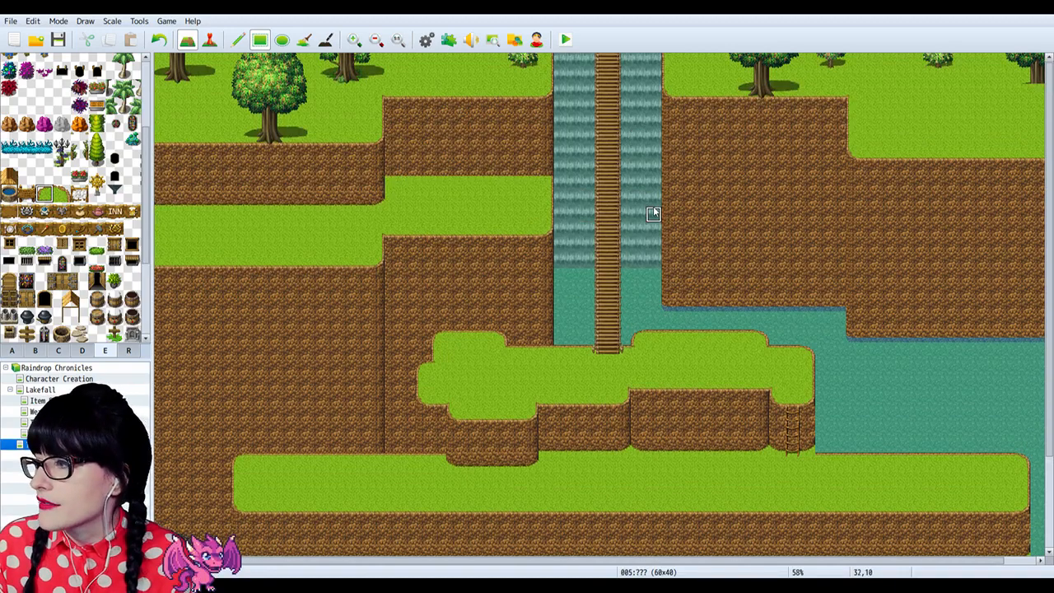
scroll(423, 235, down, 3)
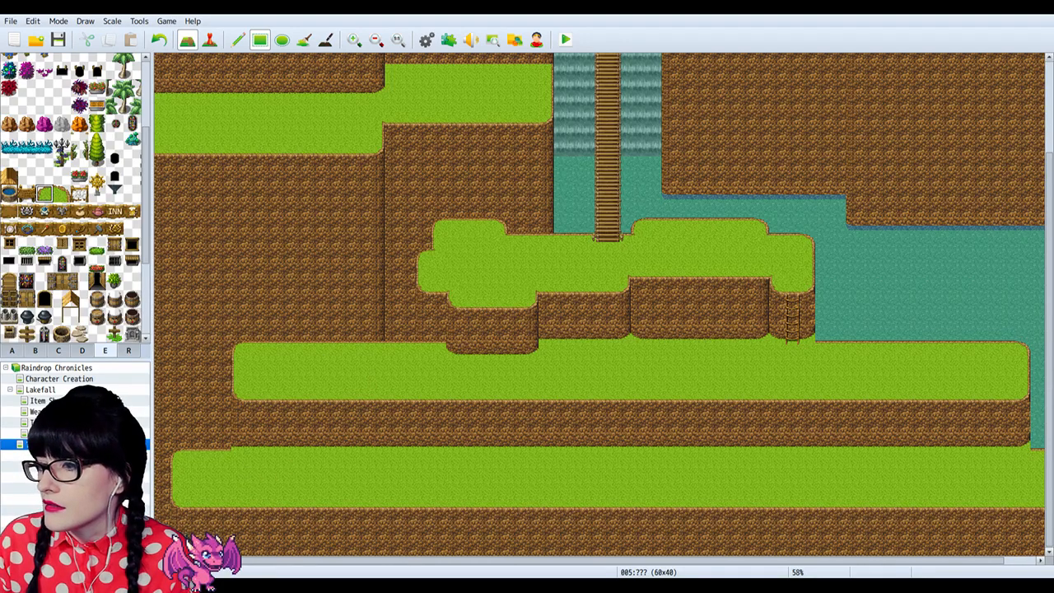
Step: Look over the cliff walls on the Lakefall map for comparison and return to the waterfall map
click(41, 400)
click(41, 390)
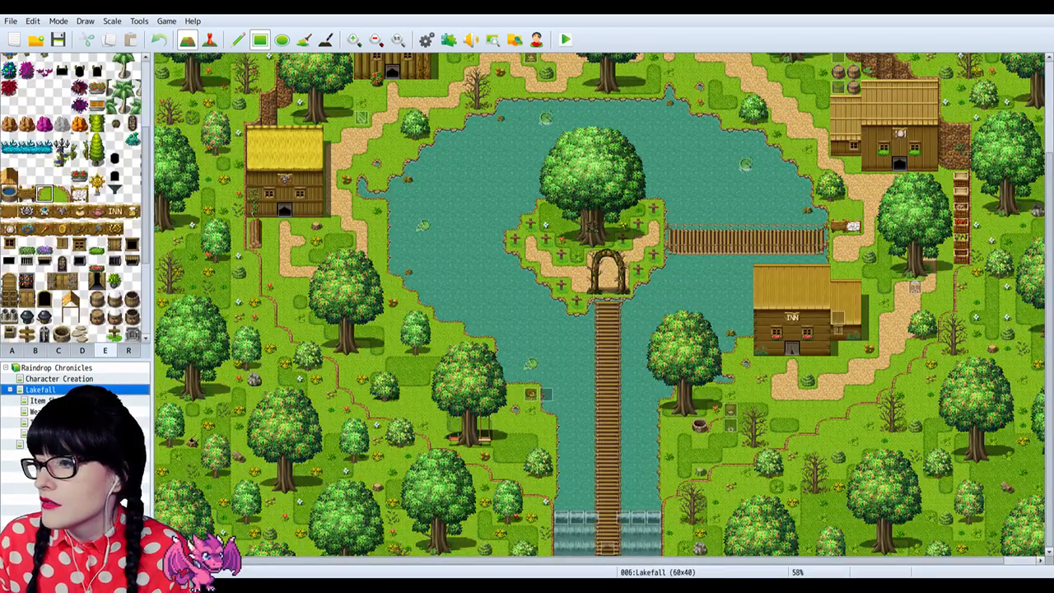
scroll(537, 208, up, 3)
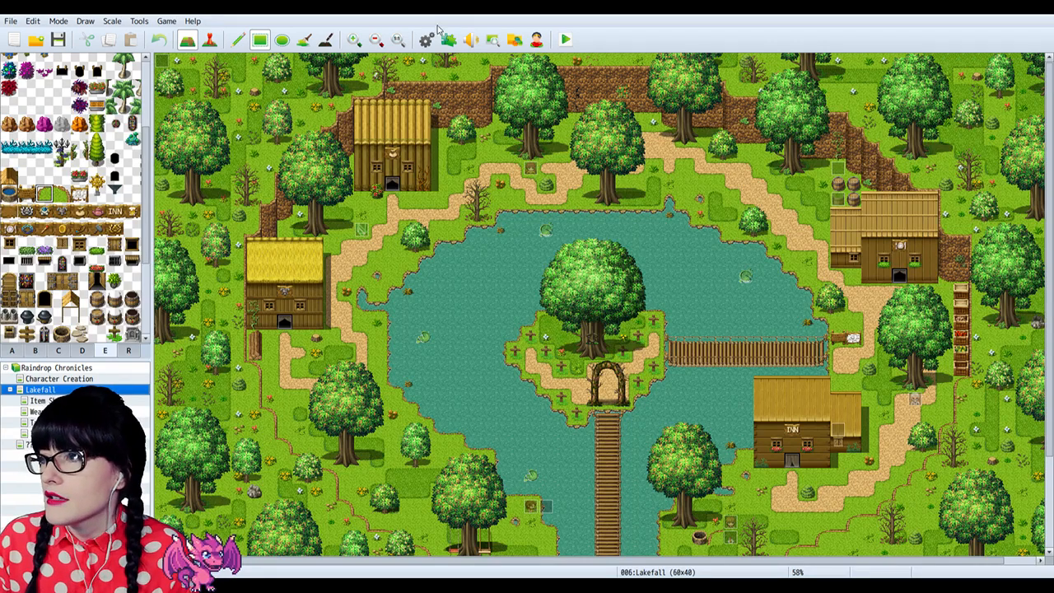
click(356, 41)
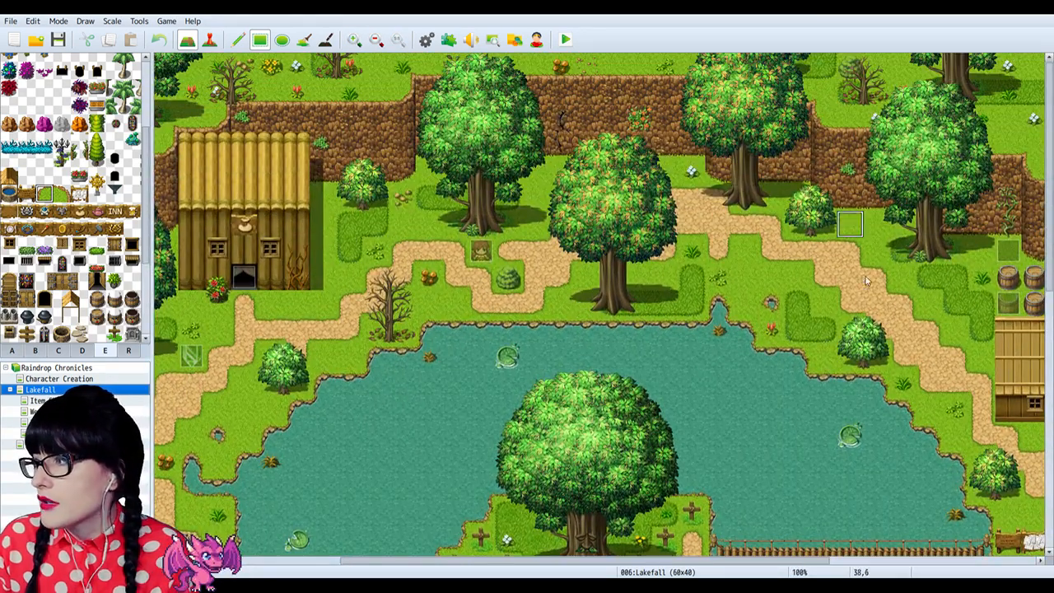
drag(814, 562, 736, 537)
click(49, 444)
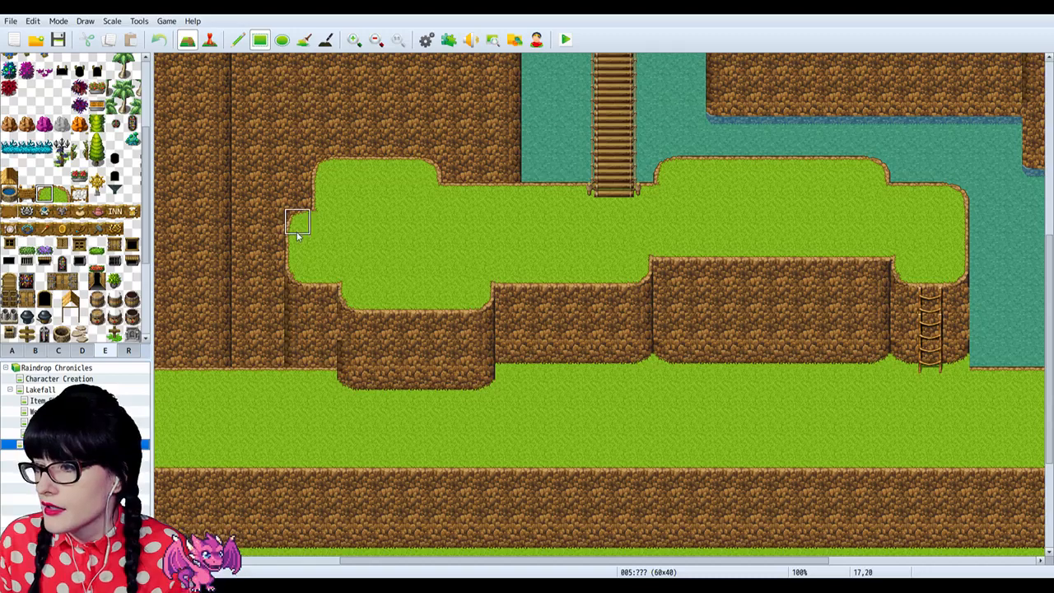
Step: Add shaded left-edge wall tiles to the cliff sections below the west end of the bridge's grass platform
scroll(313, 216, down, 1)
click(354, 39)
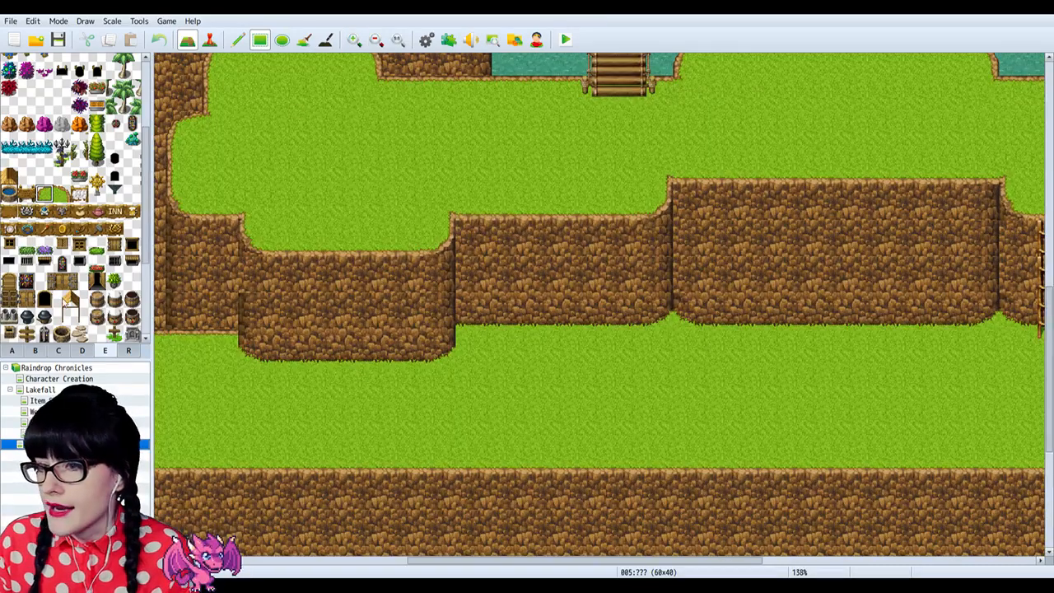
scroll(74, 198, down, 2)
click(11, 350)
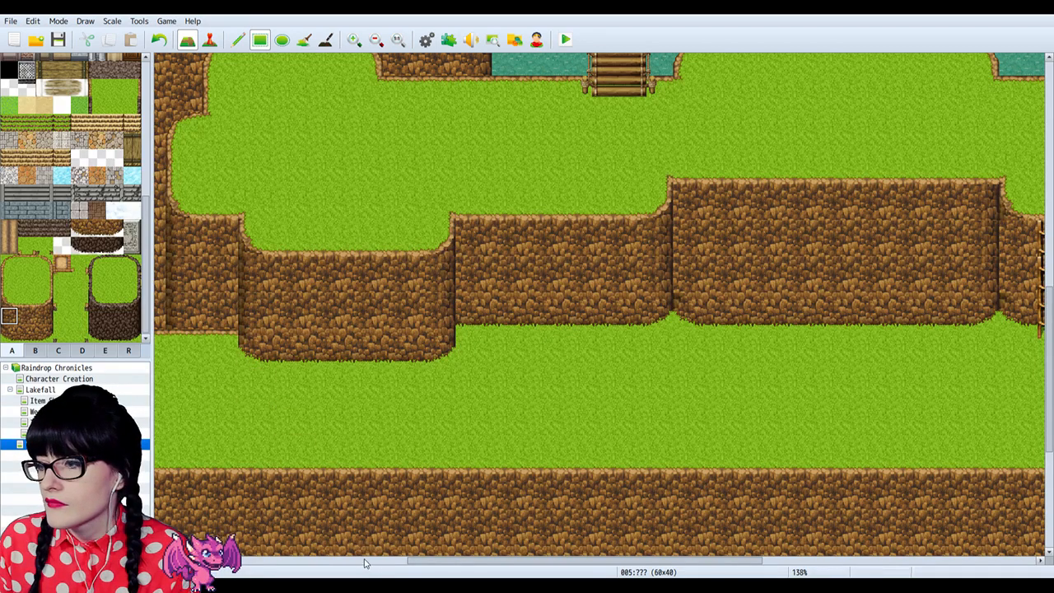
drag(414, 565, 321, 566)
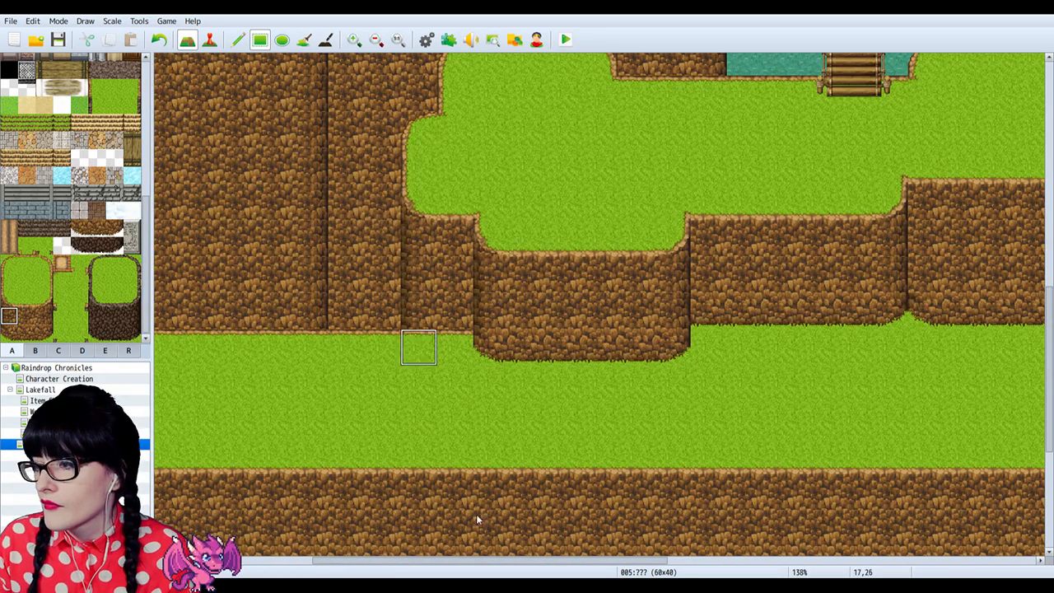
Step: Give the wall below the long middle ledge a shaded west edge and a rounded bottom-left corner
drag(575, 563, 430, 563)
scroll(506, 375, down, 3)
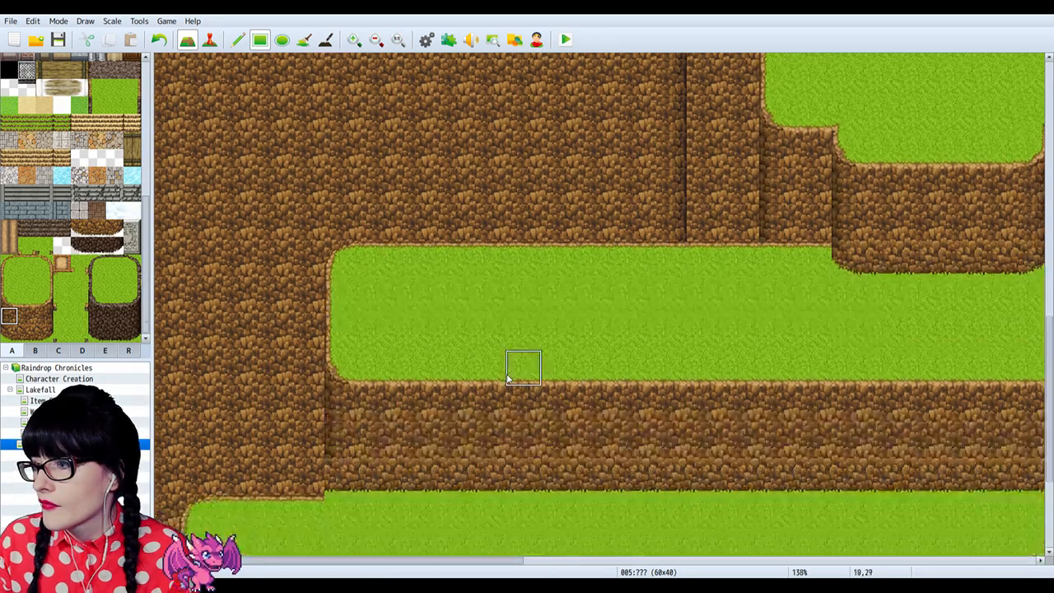
click(346, 430)
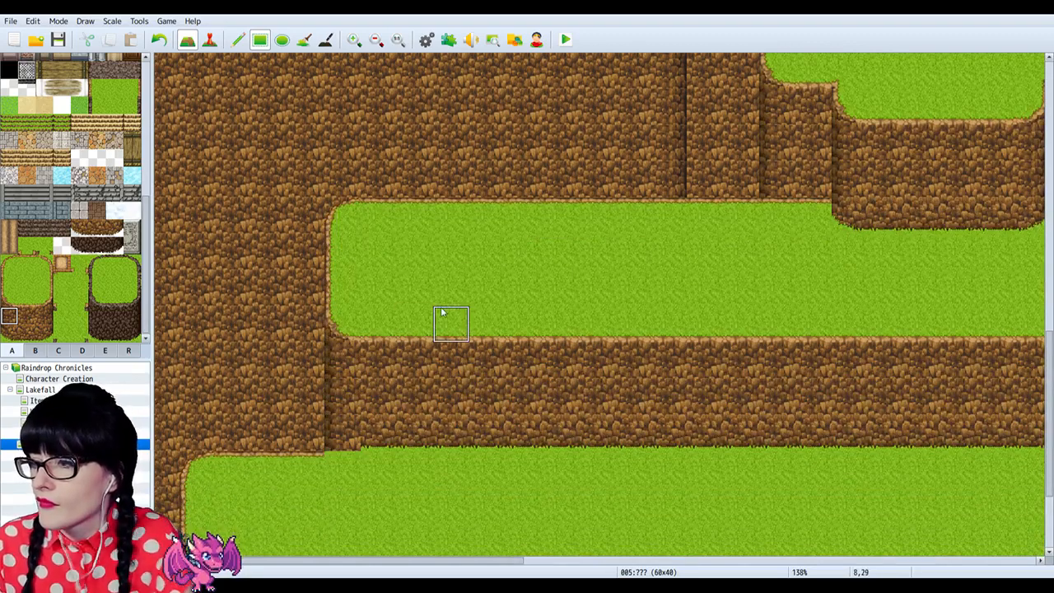
click(10, 335)
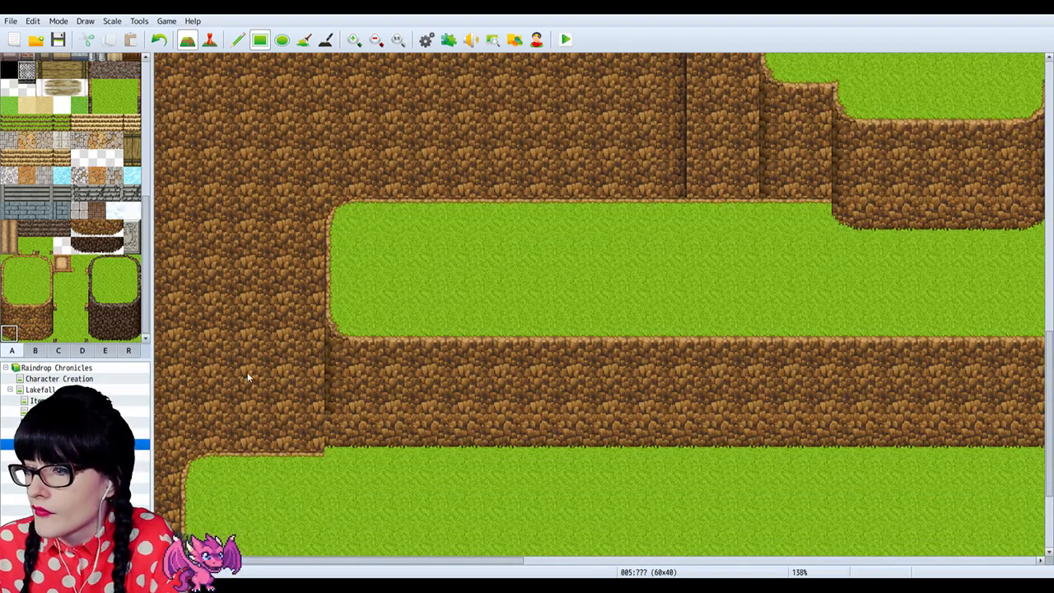
scroll(475, 306, down, 2)
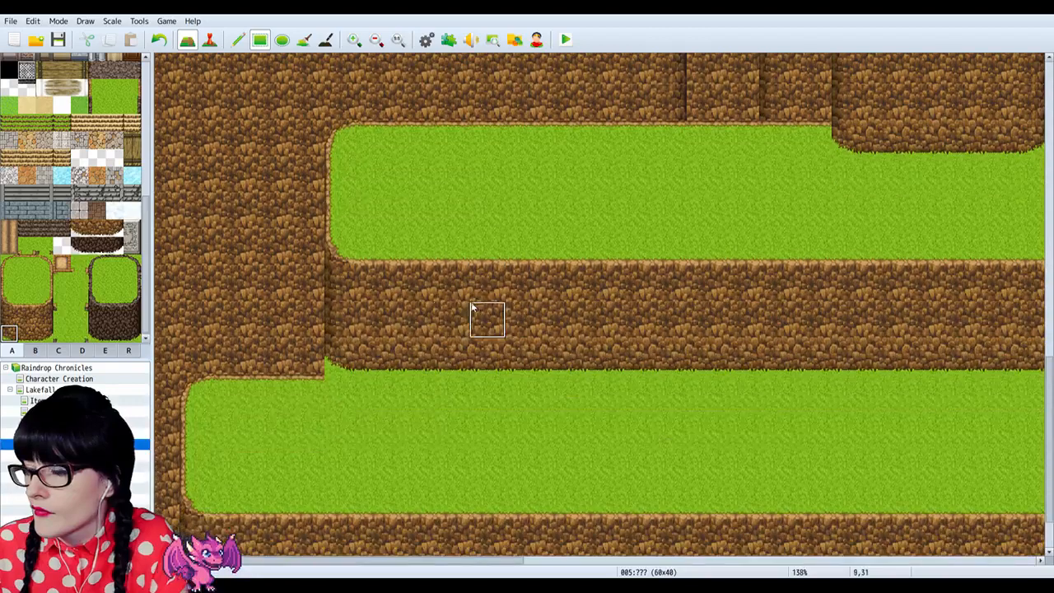
Step: Examine the reworked ledge walls and the tall cliff east of the waterfall, from the lake up to the grass
click(375, 40)
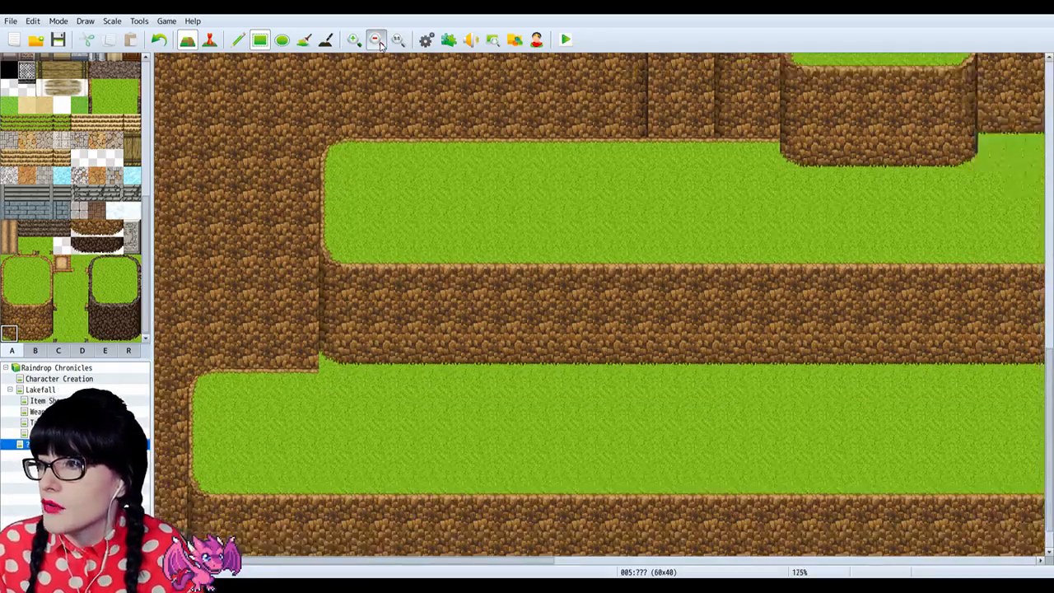
click(375, 39)
click(375, 40)
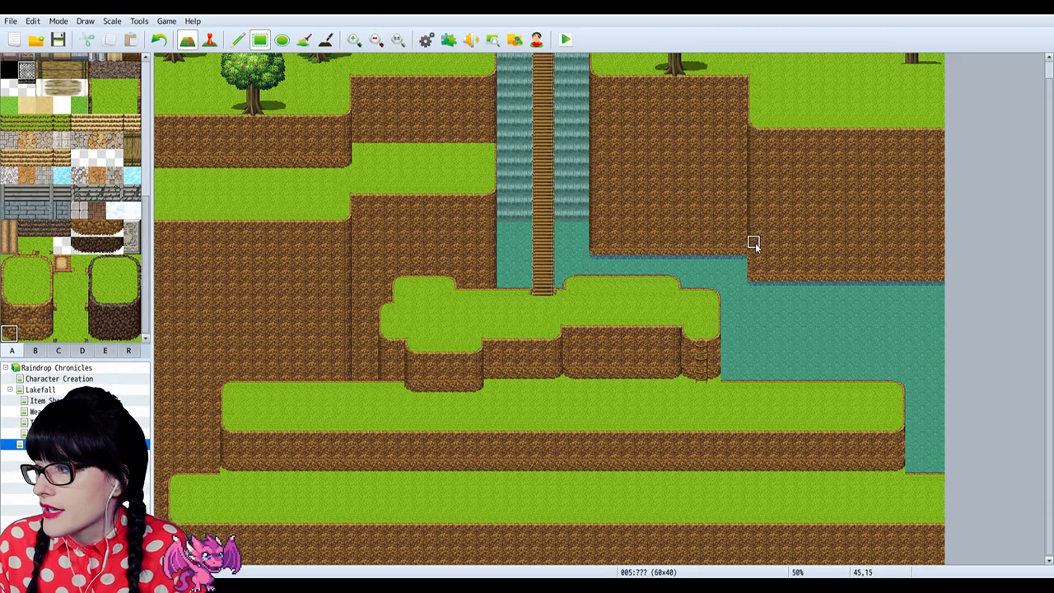
click(354, 40)
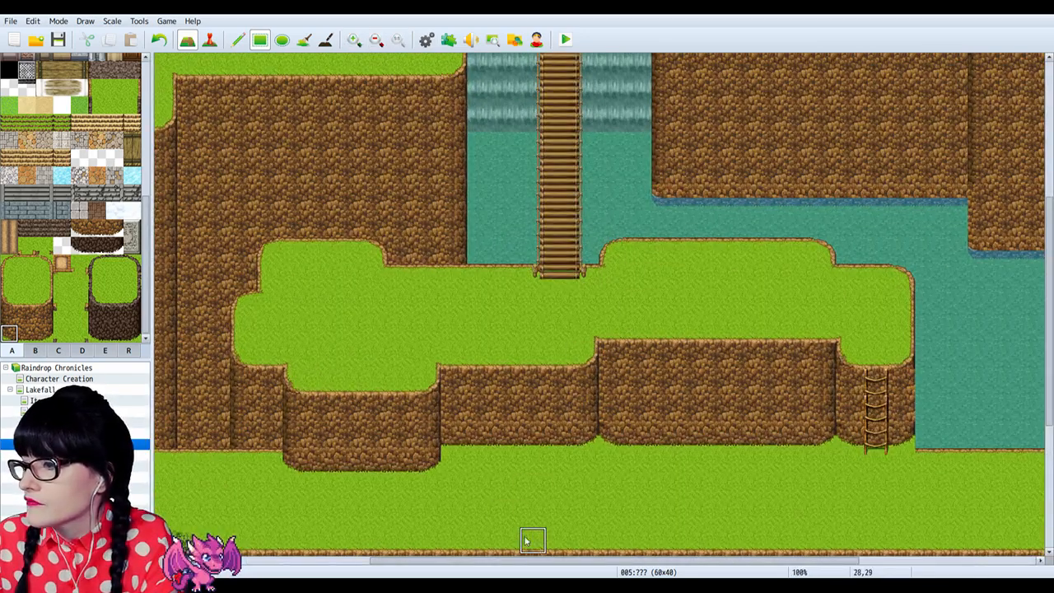
shift+scroll(732, 525, right, 3)
scroll(663, 186, up, 1)
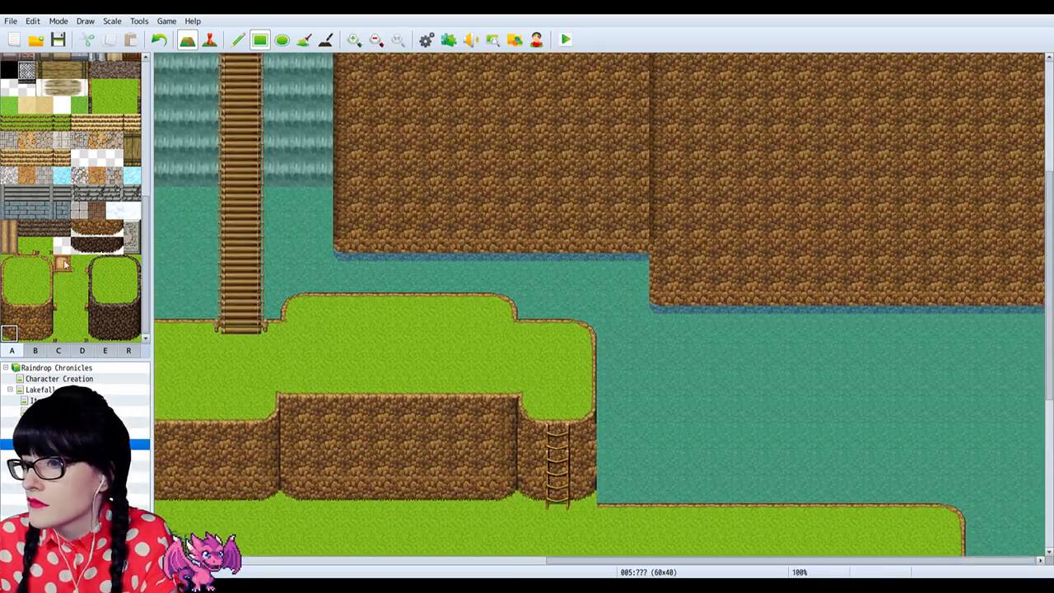
click(15, 320)
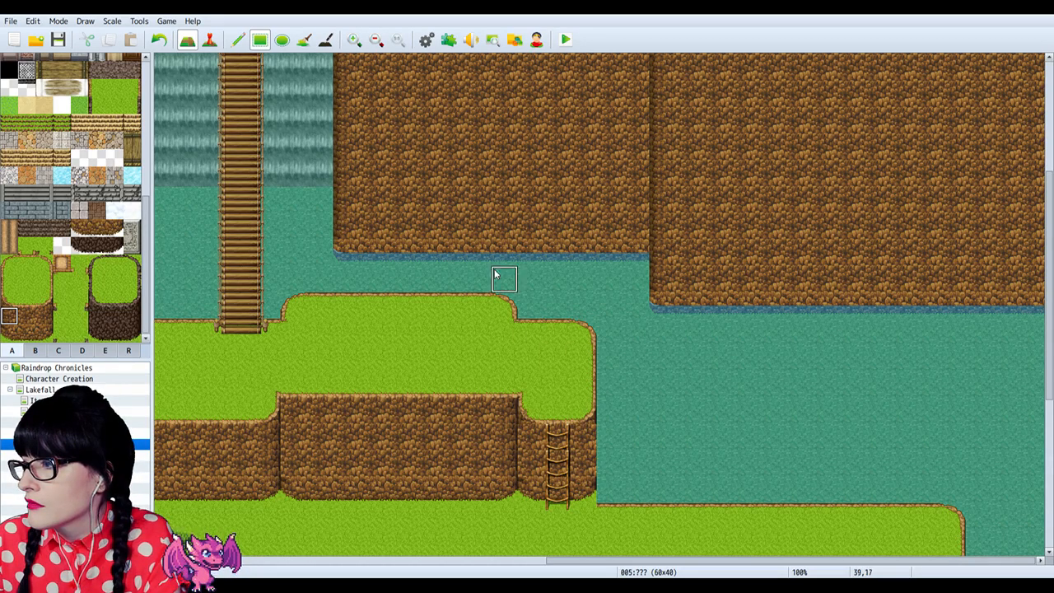
scroll(497, 272, up, 1)
scroll(486, 222, up, 5)
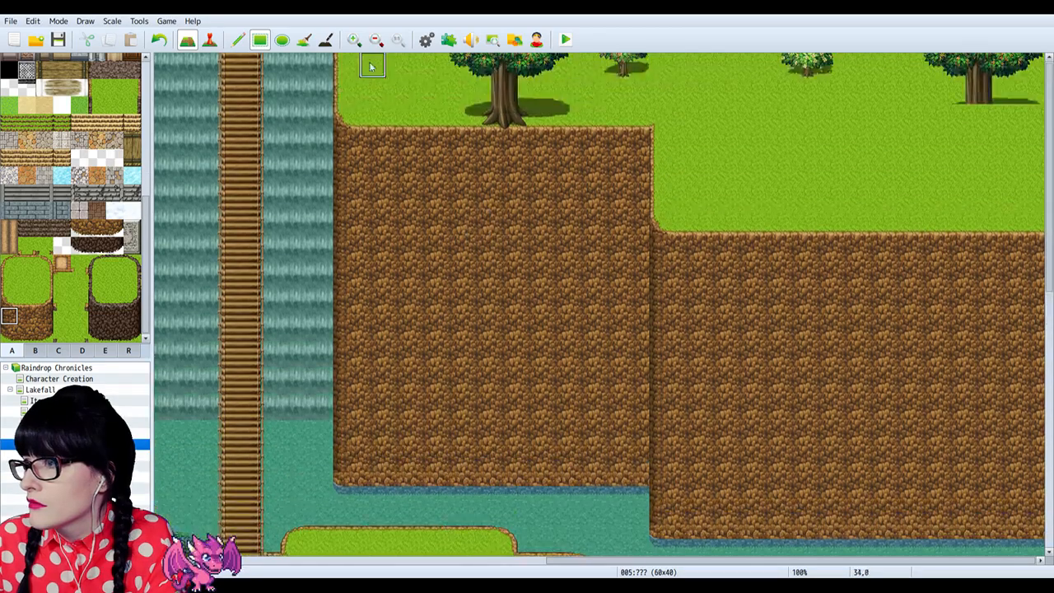
Step: Look over the whole map again and inspect the lower ledges from the platform east to the lake
click(374, 44)
click(374, 44)
click(376, 43)
click(377, 43)
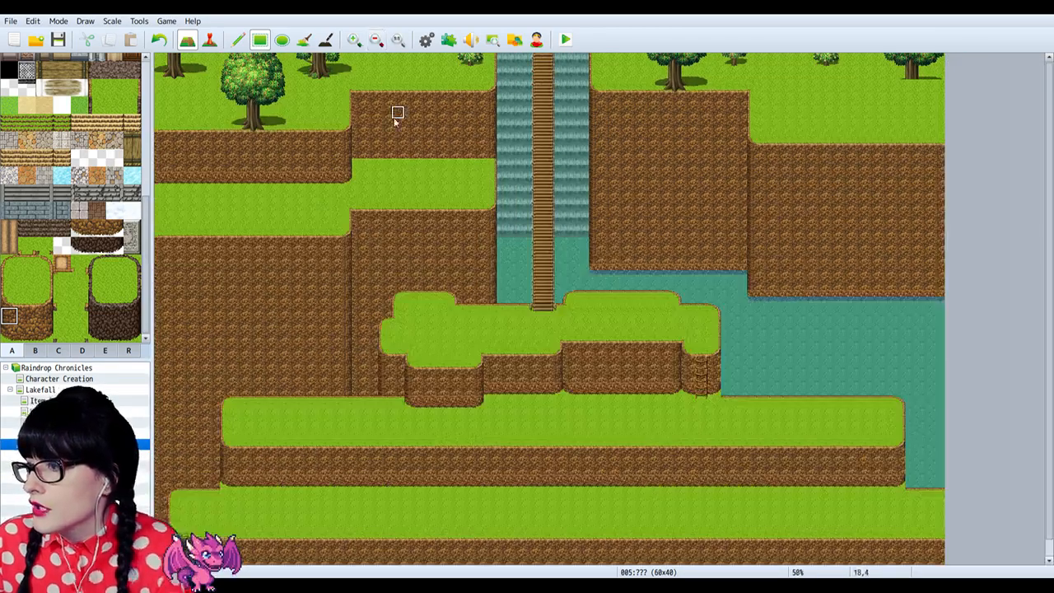
scroll(387, 127, down, 1)
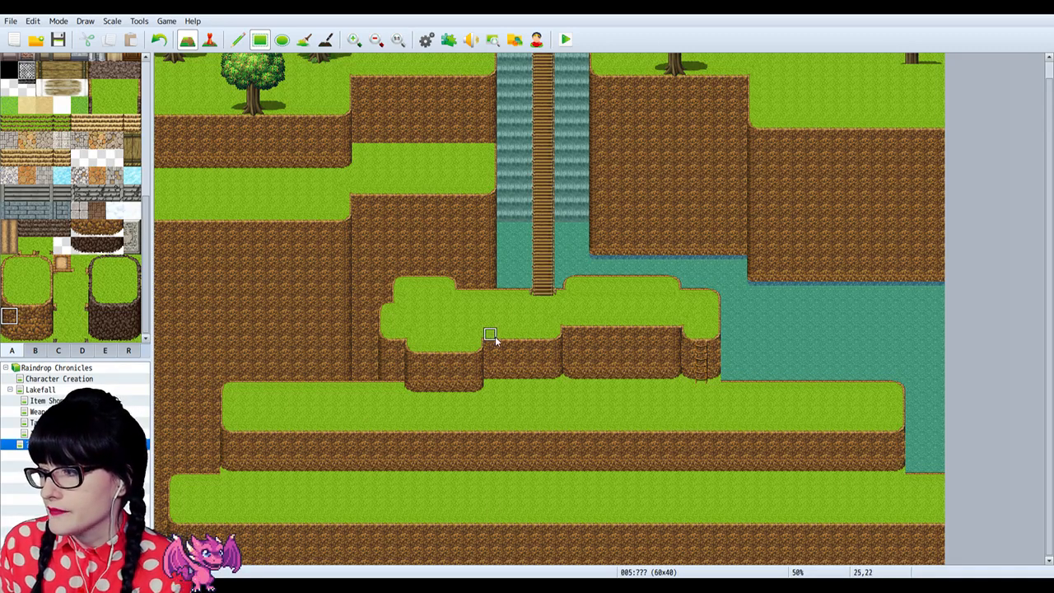
scroll(495, 336, up, 1)
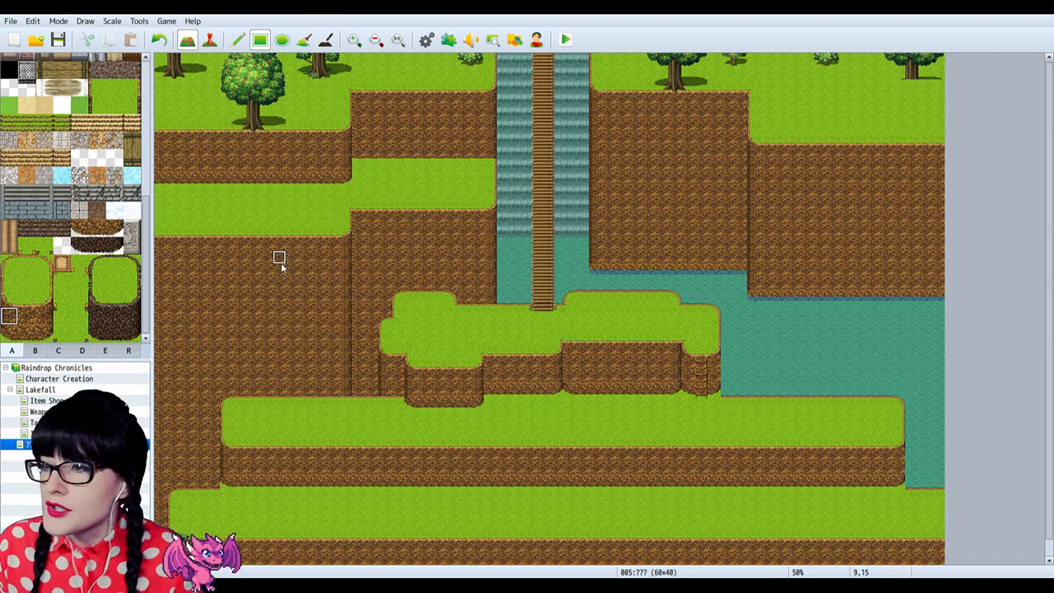
click(355, 39)
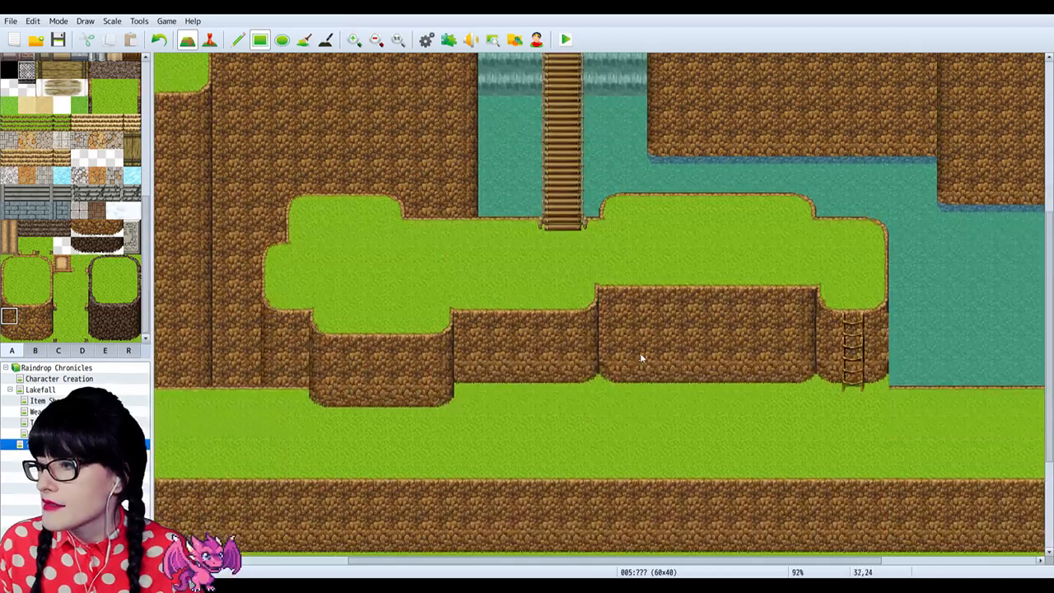
scroll(441, 335, down, 2)
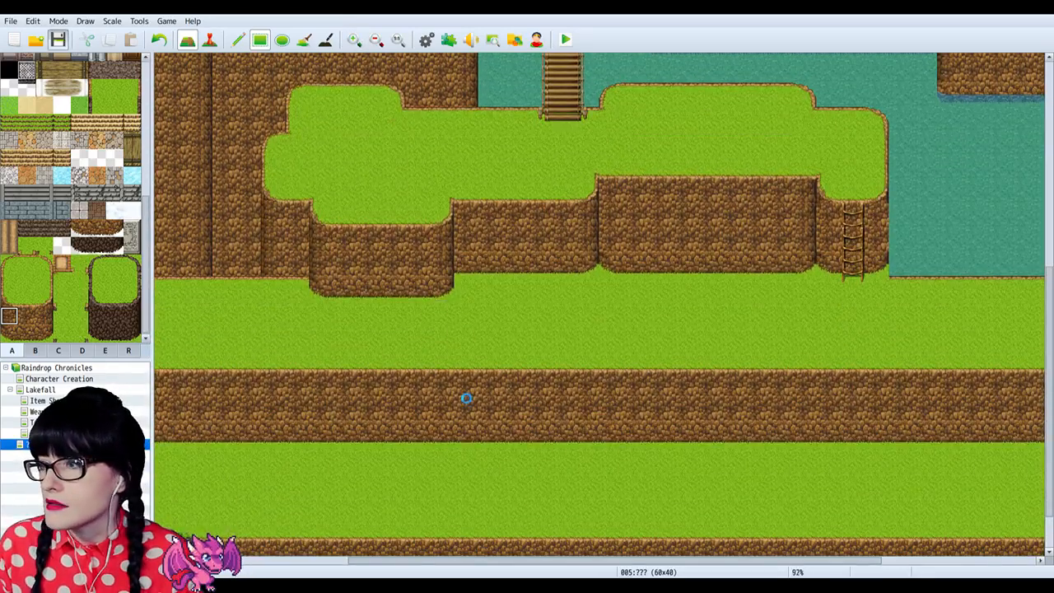
scroll(466, 398, right, 6)
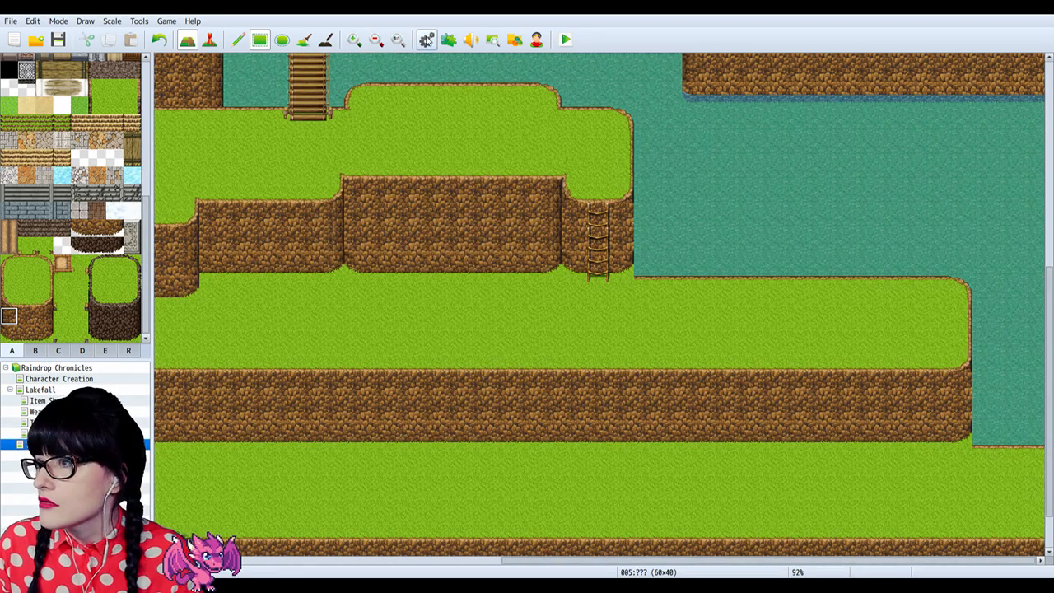
Step: Place a rope ladder down the wall at the west end of the long middle ledge, with its foot ending on the grass below
click(375, 40)
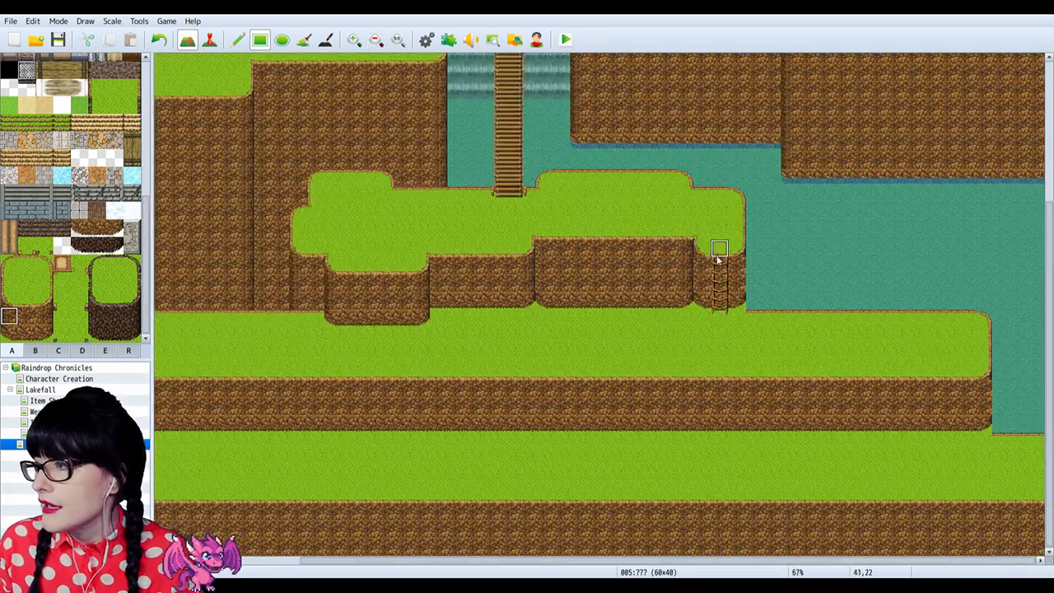
click(35, 351)
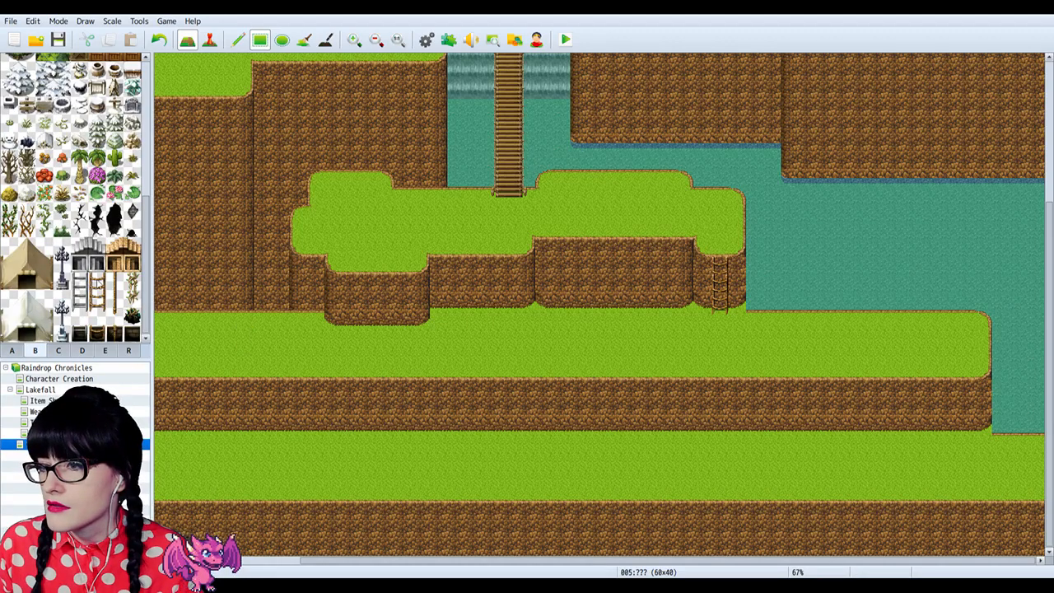
drag(470, 560, 409, 547)
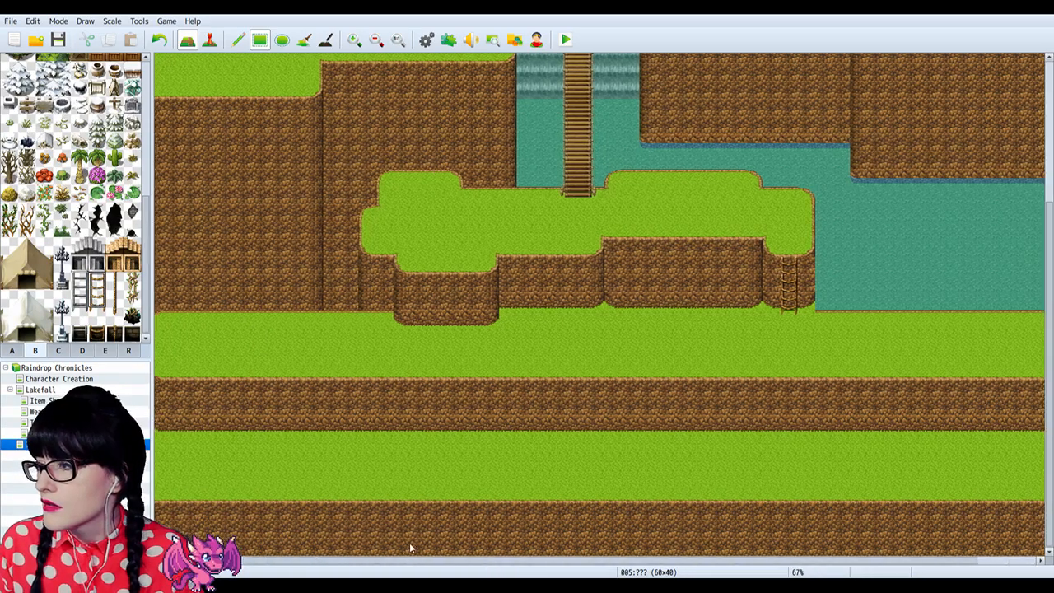
scroll(489, 239, up, 3)
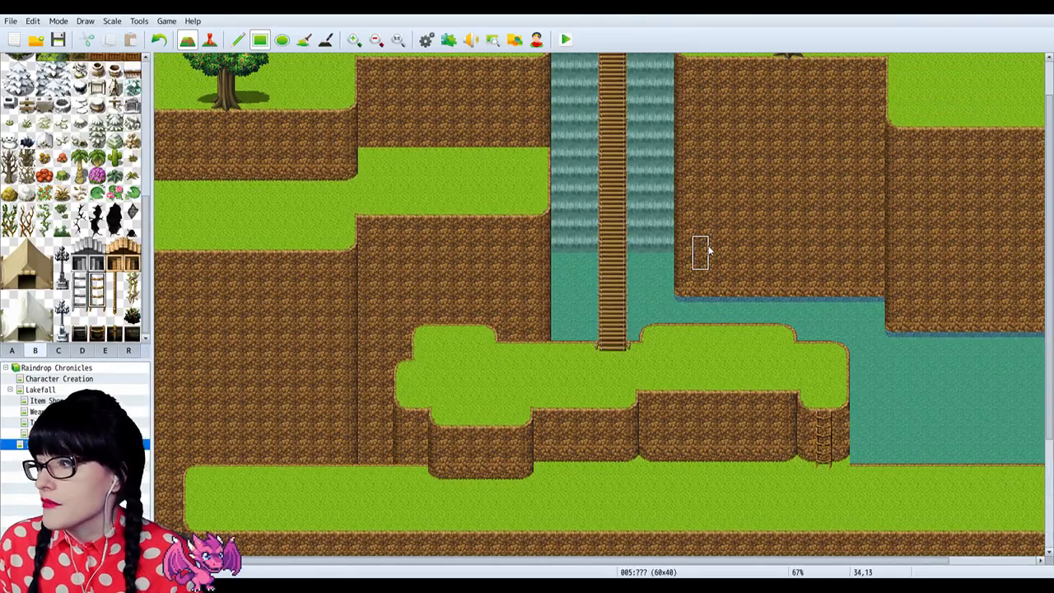
scroll(692, 272, down, 2)
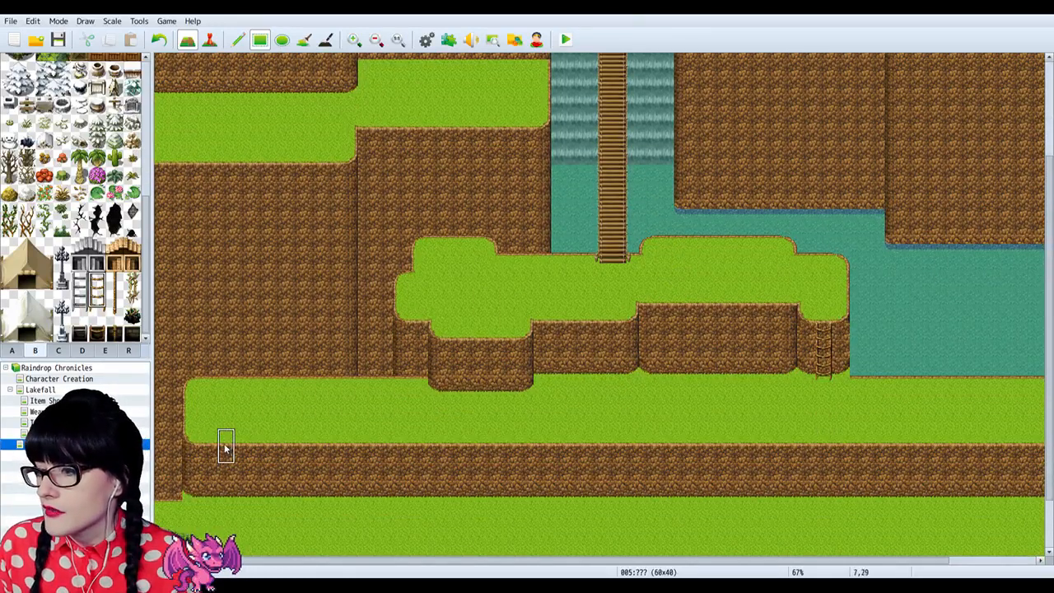
drag(225, 445, 221, 473)
key(ctrl+z)
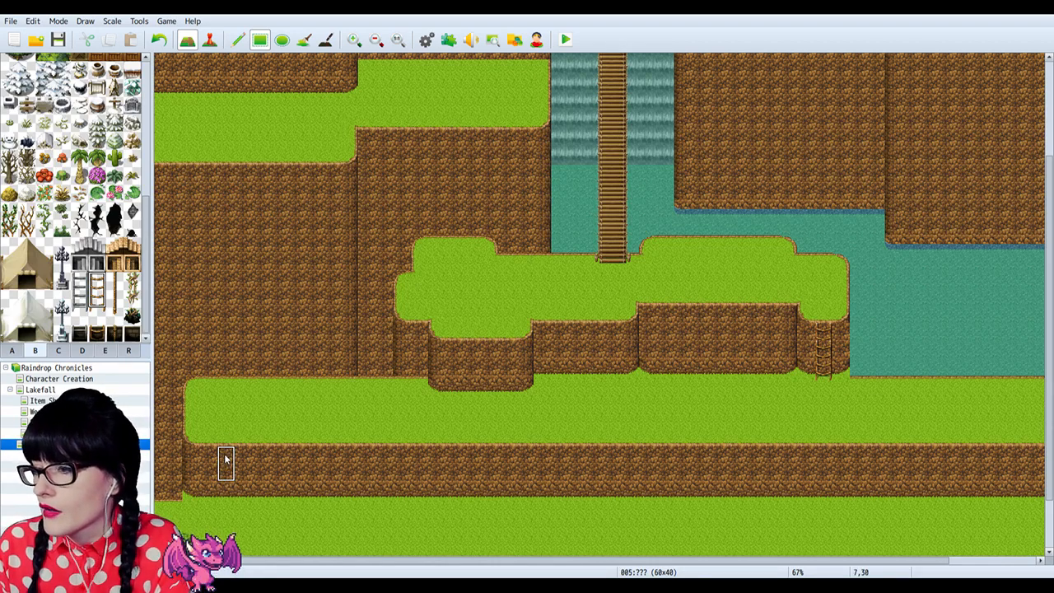
click(210, 459)
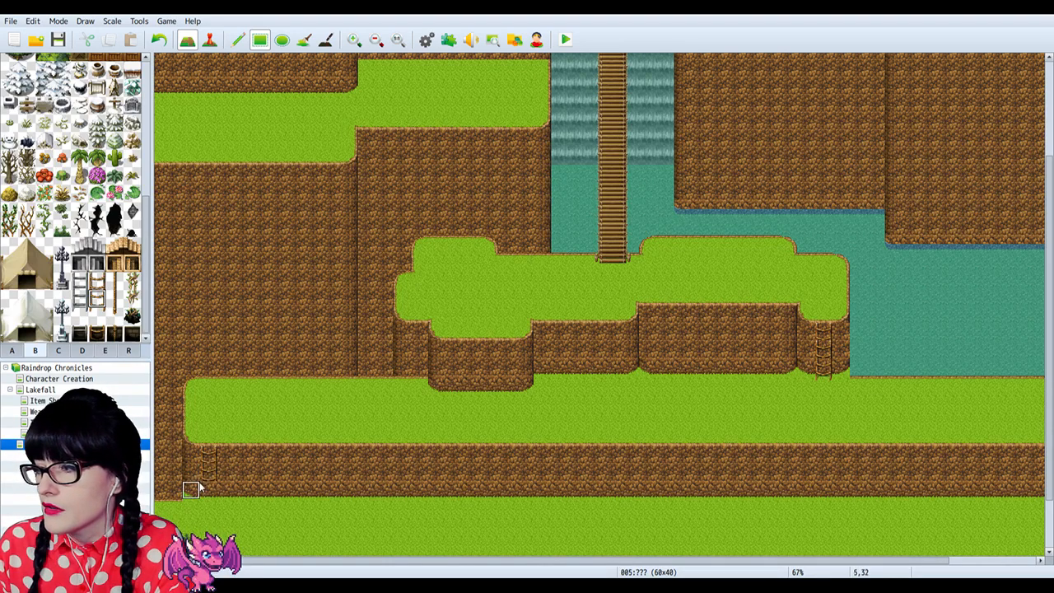
scroll(198, 489, down, 1)
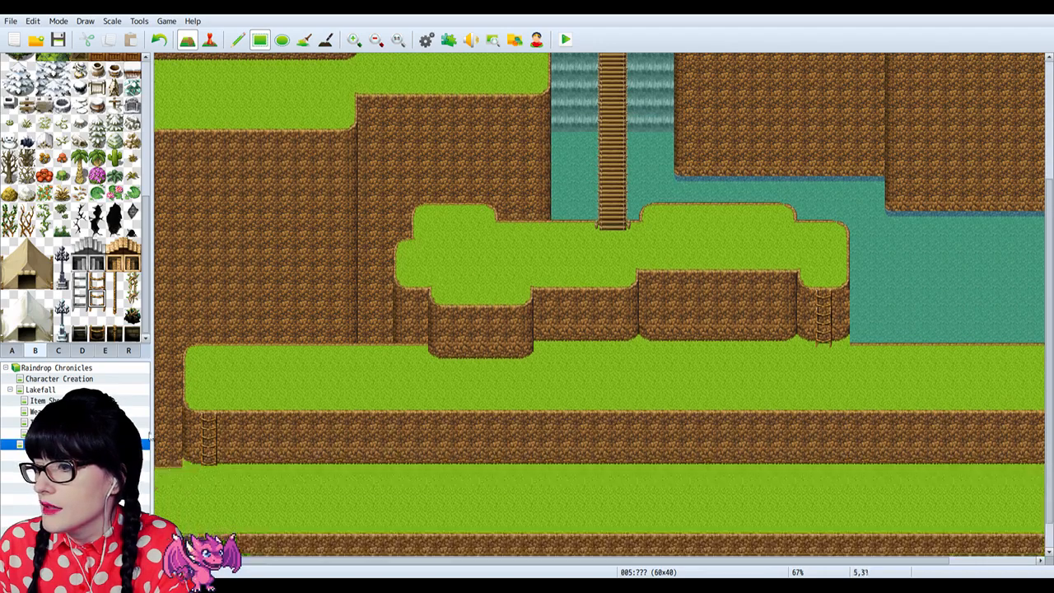
click(97, 316)
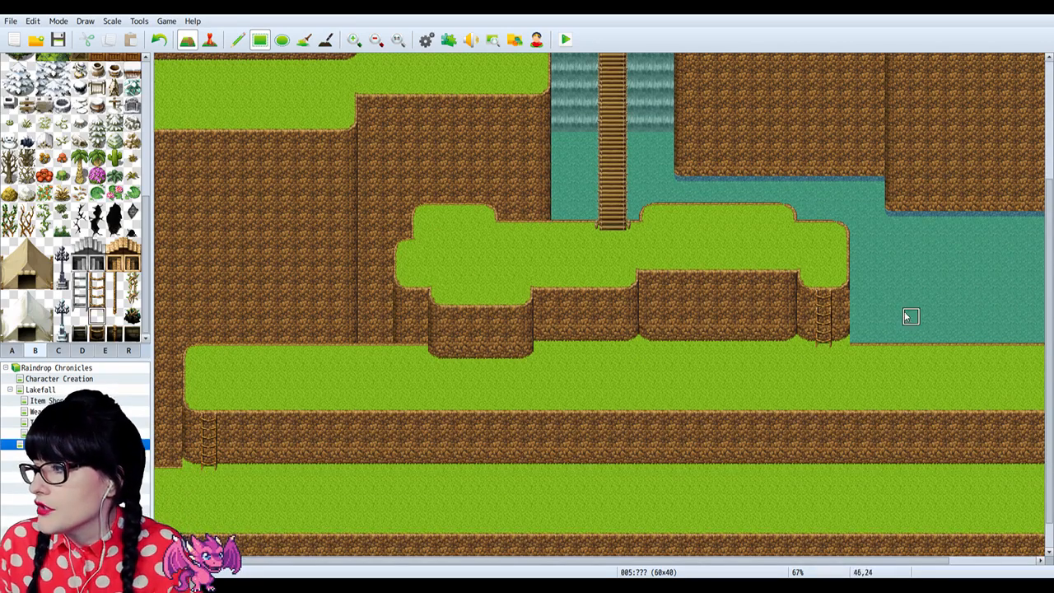
Step: Place a ladder foot tile in the lowest cliff wall, near the bottom edge of the map and east of the new ladder
drag(817, 561, 766, 569)
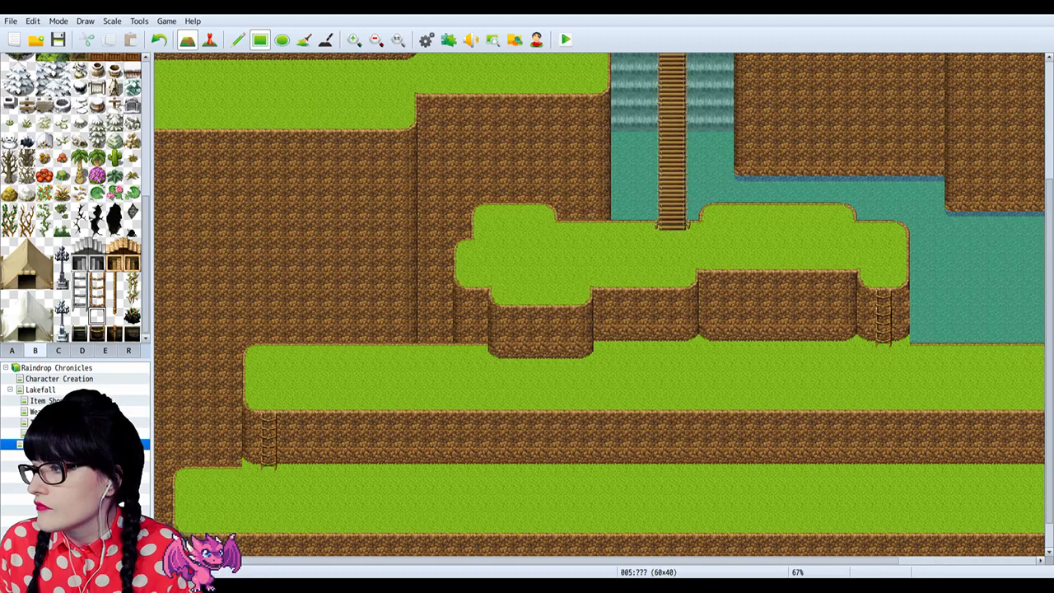
scroll(672, 564, down, 1)
mouse_move(671, 563)
mouse_down()
mouse_move(873, 572)
mouse_move(671, 572)
mouse_up()
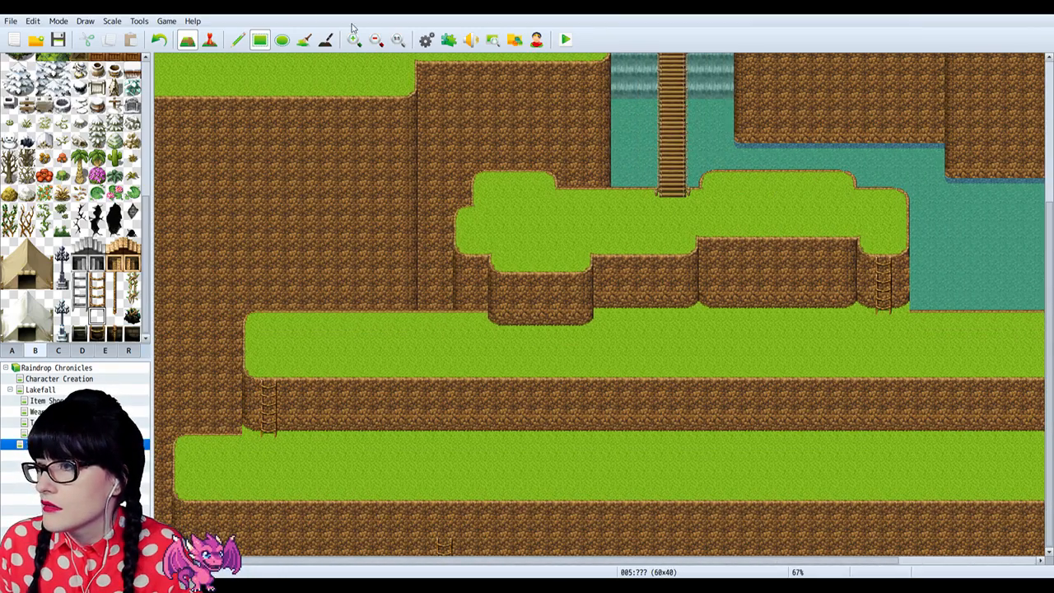
Step: Look over the whole map and inspect the ledges, ladders and cliffs around the bridge's grass platform
click(375, 40)
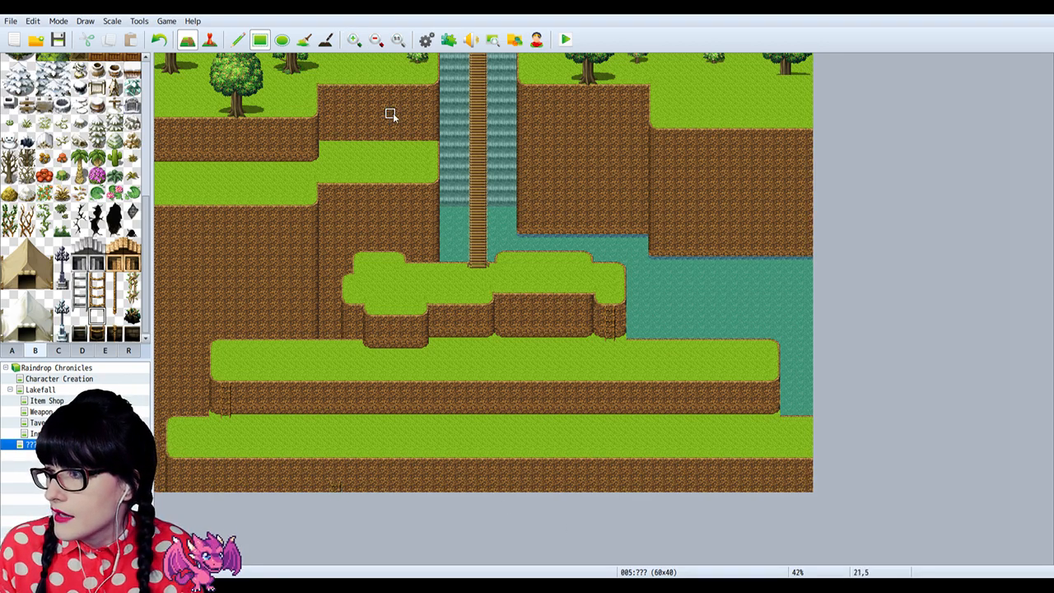
click(356, 41)
click(358, 41)
click(359, 41)
scroll(447, 404, down, 2)
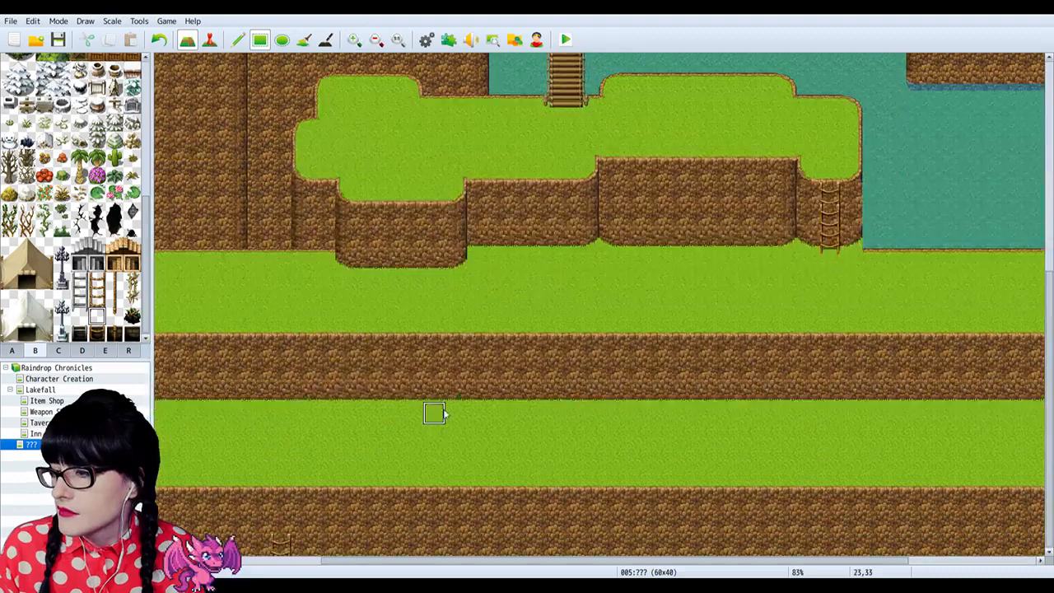
scroll(74, 198, up, 10)
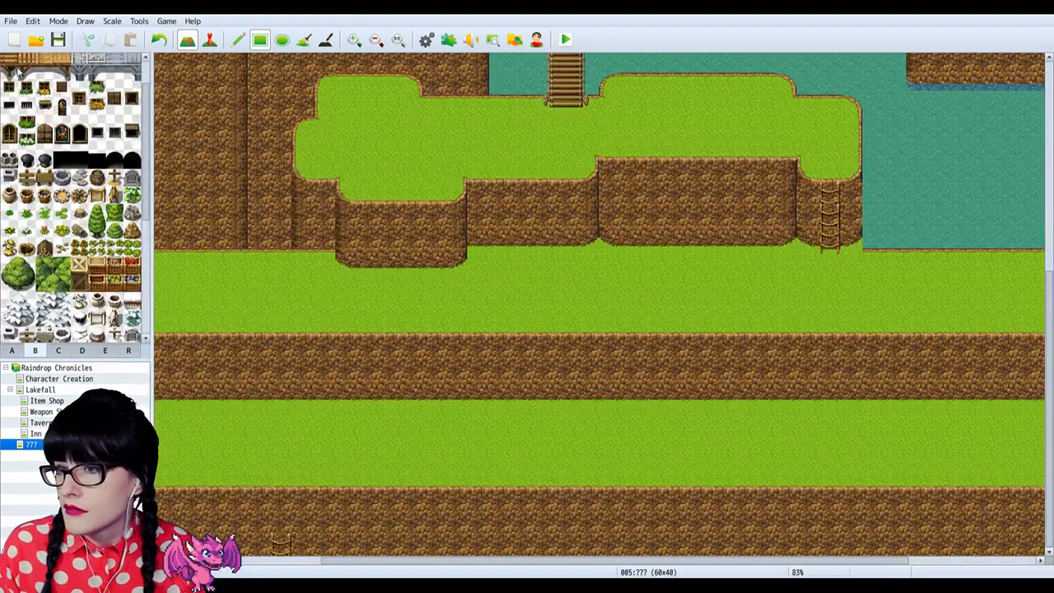
click(8, 62)
scroll(599, 355, up, 2)
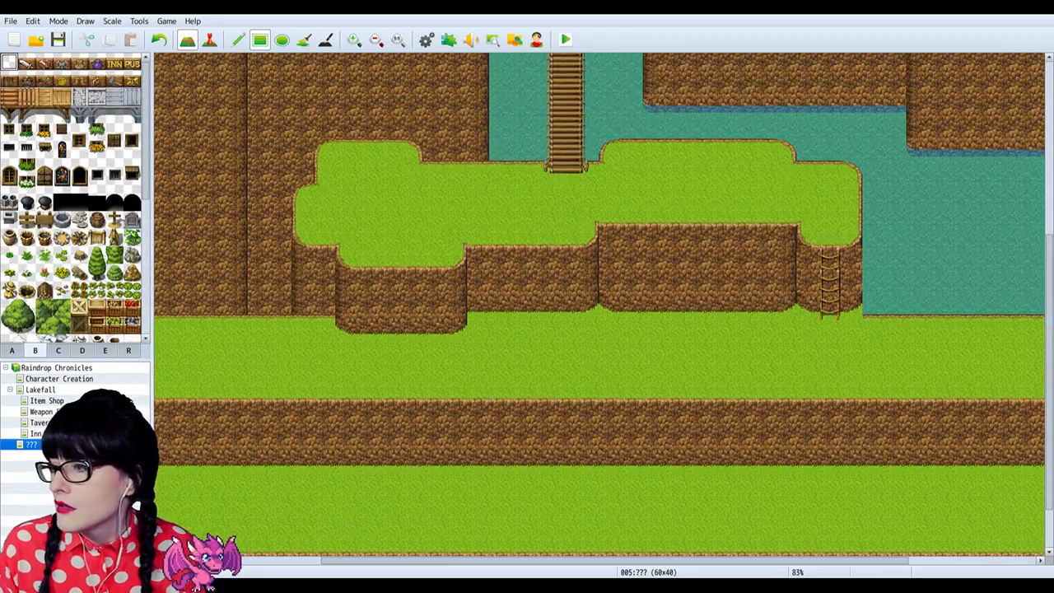
drag(670, 562, 618, 571)
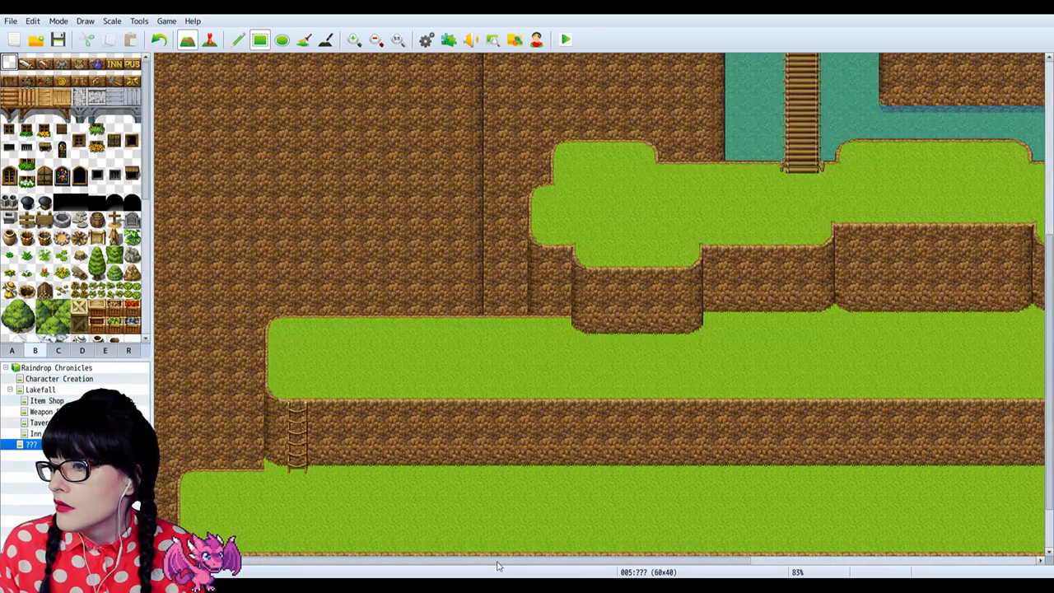
click(375, 40)
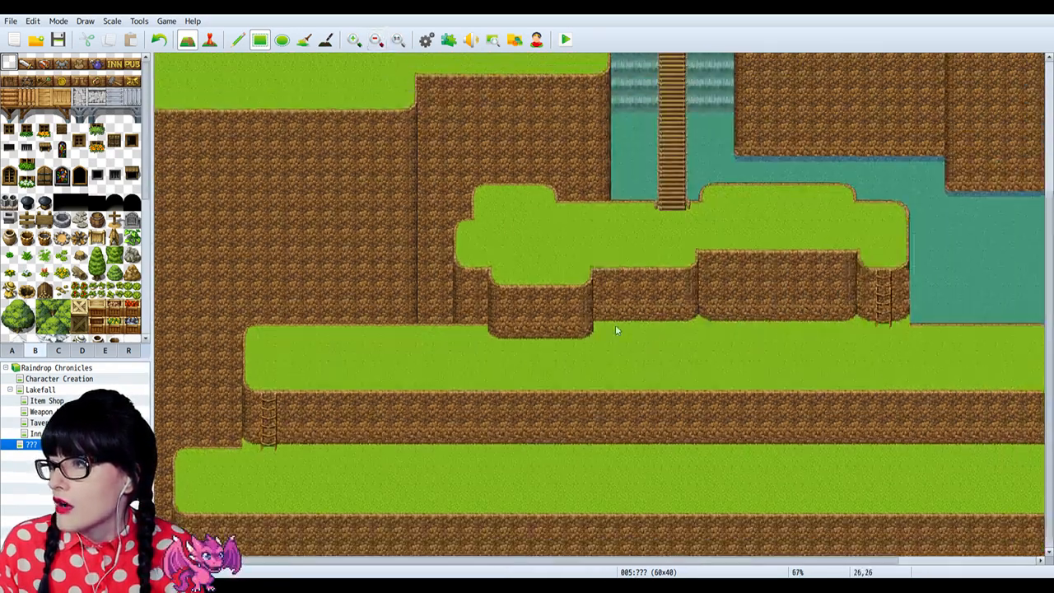
scroll(577, 297, up, 4)
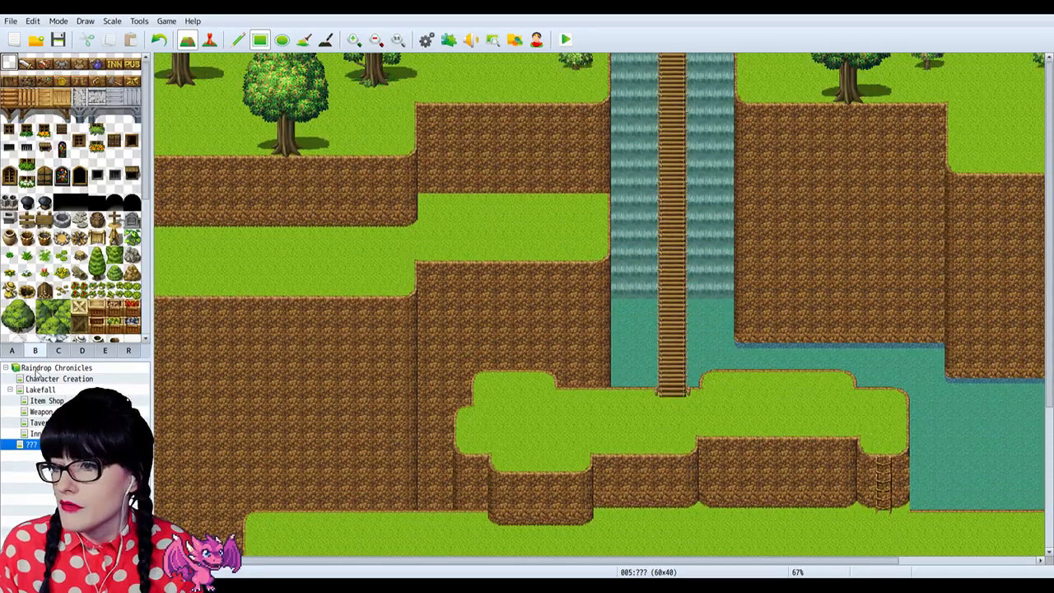
Step: Open the Lakefall map and try to copy the yellow-roofed house west of the lake
click(41, 389)
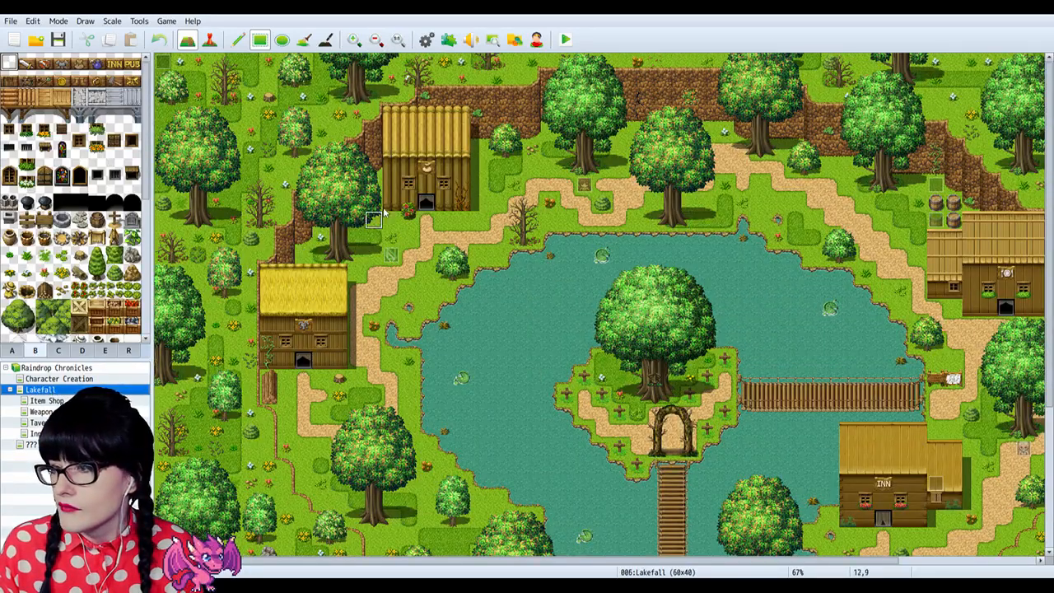
scroll(865, 360, down, 1)
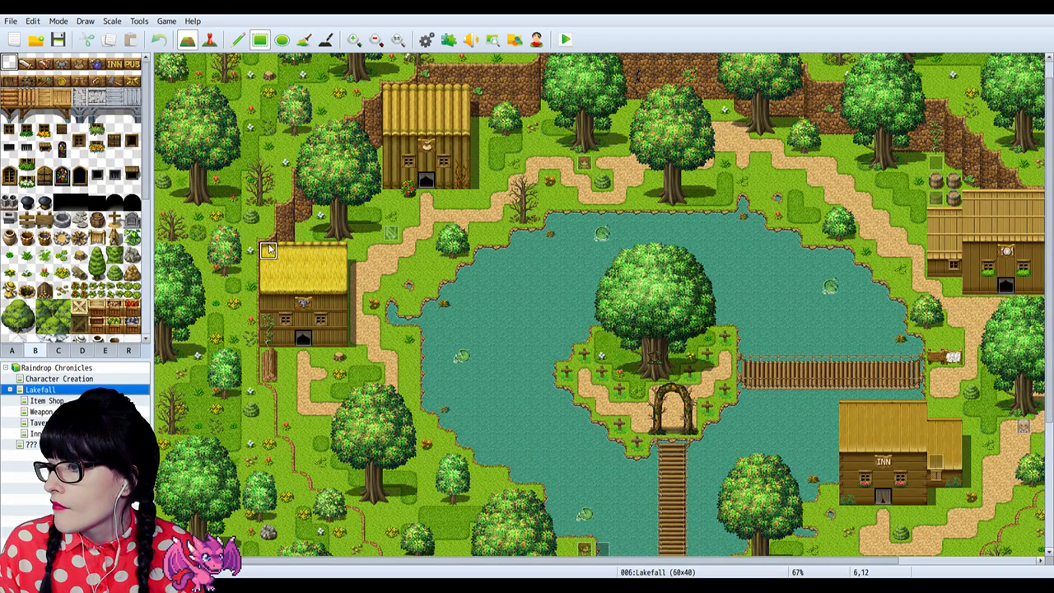
right_drag(269, 250, 335, 340)
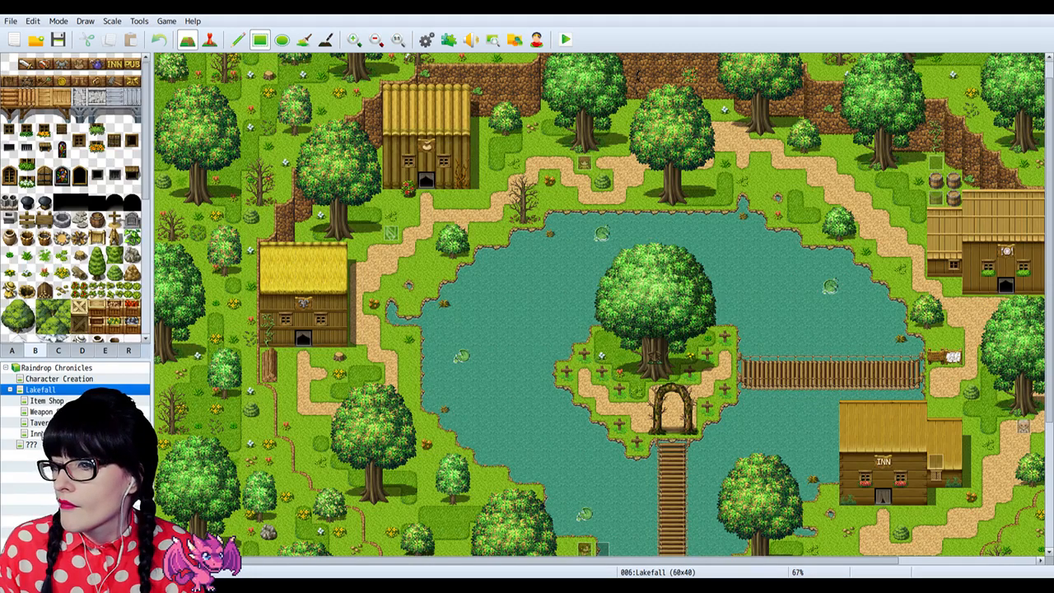
Step: Examine the Lakefall map around the lake, the bridge, the inn and the wooded western area
scroll(603, 338, down, 5)
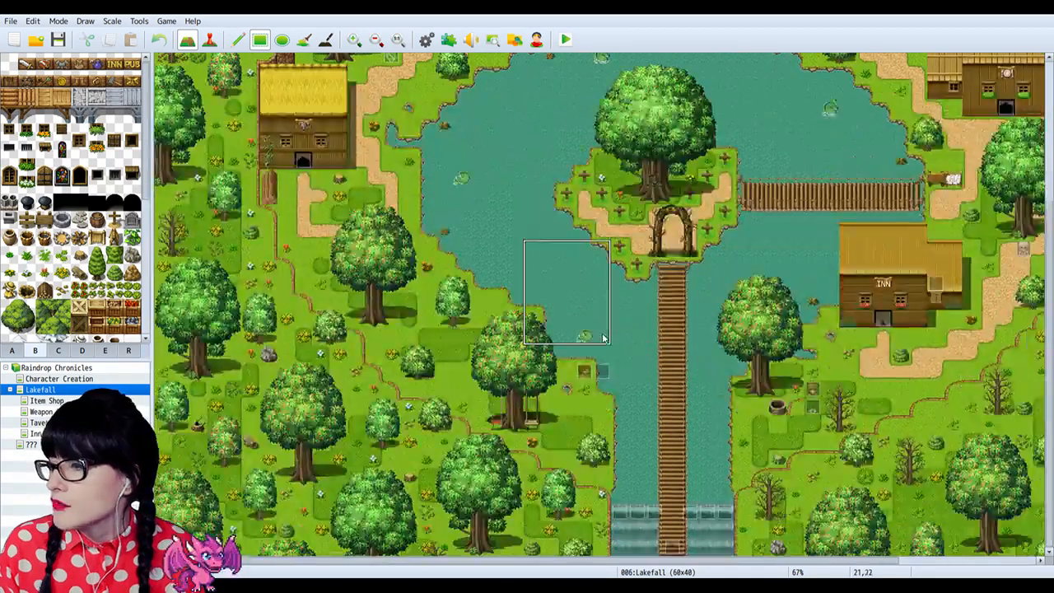
scroll(606, 338, up, 3)
scroll(655, 400, down, 2)
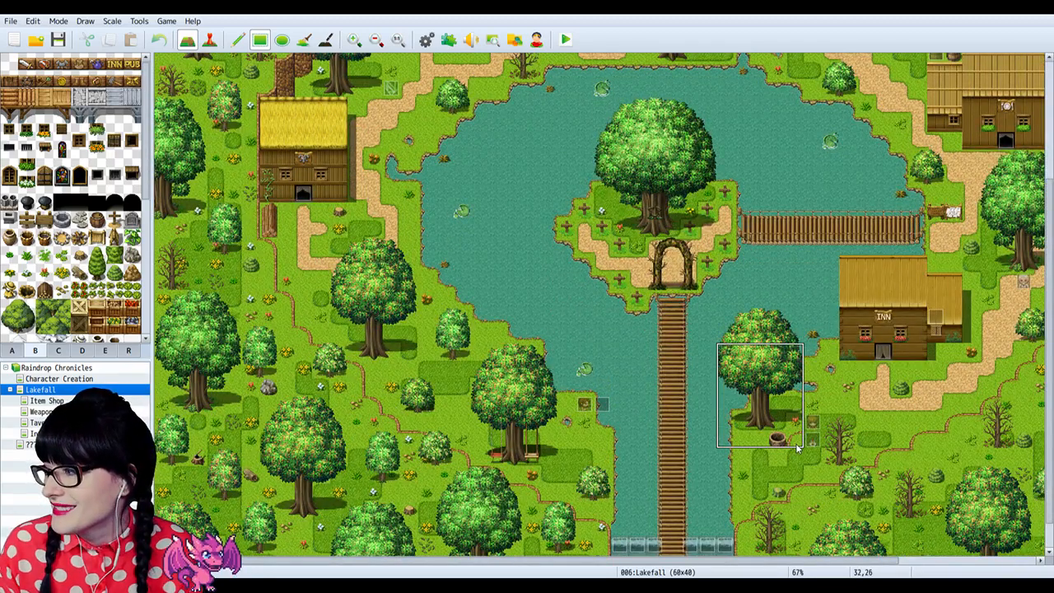
click(354, 40)
click(353, 39)
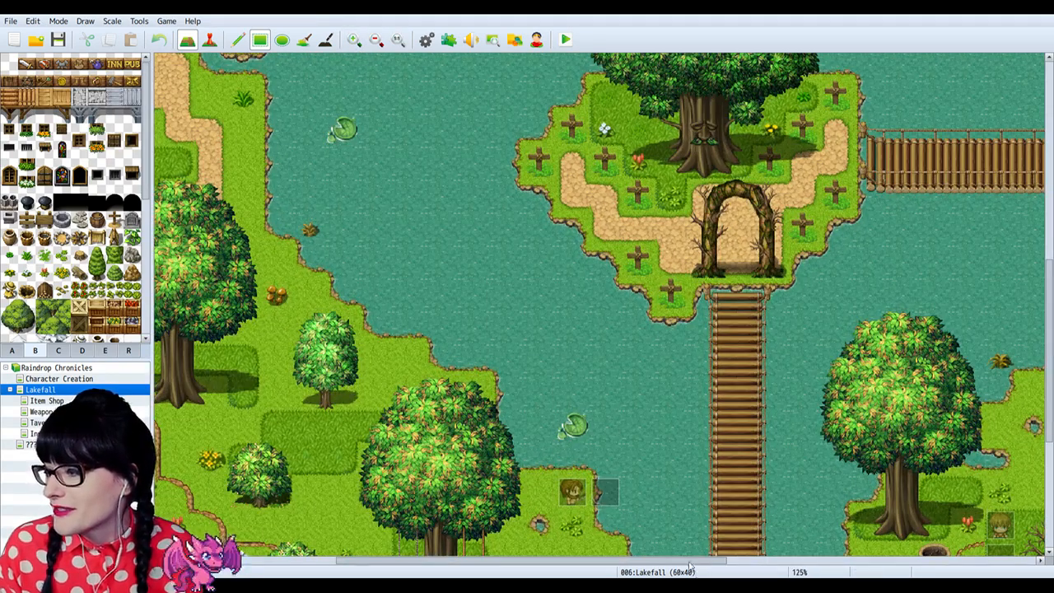
drag(690, 563, 831, 562)
scroll(651, 362, down, 2)
scroll(71, 262, down, 1)
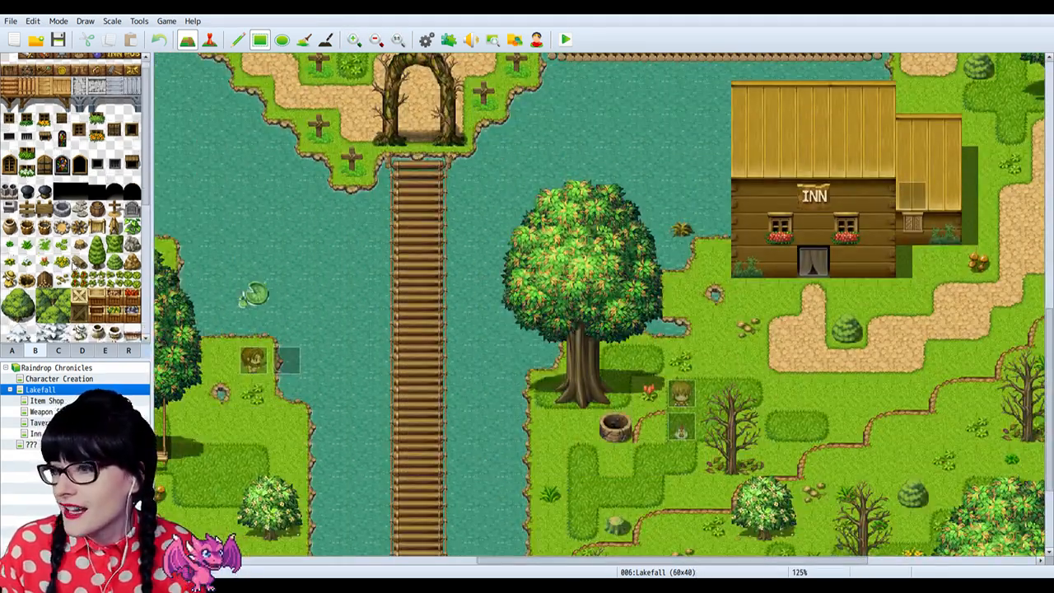
scroll(74, 262, up, 1)
click(10, 63)
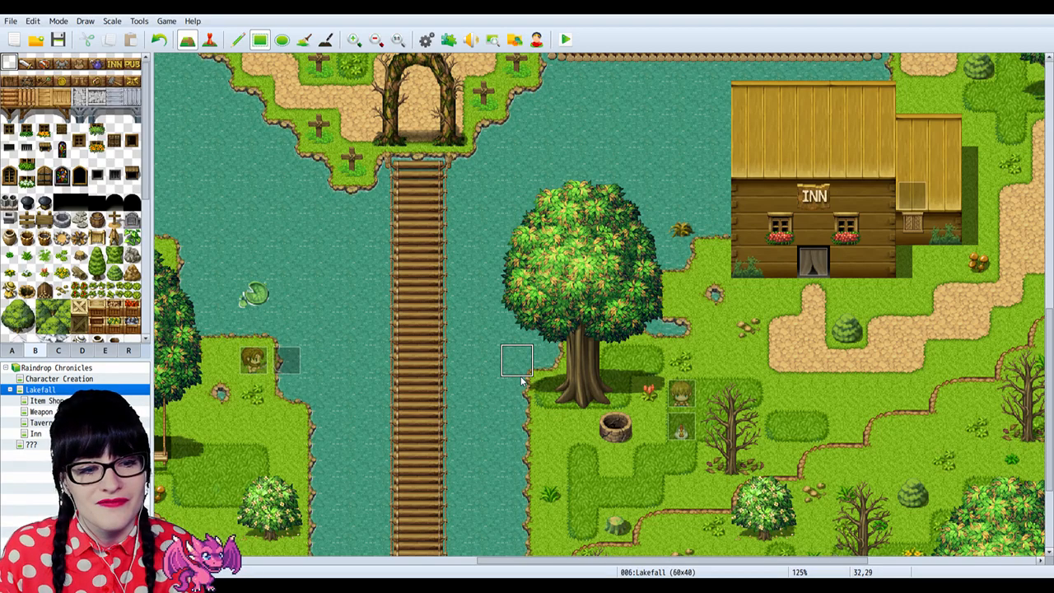
drag(494, 560, 176, 557)
scroll(385, 295, up, 1)
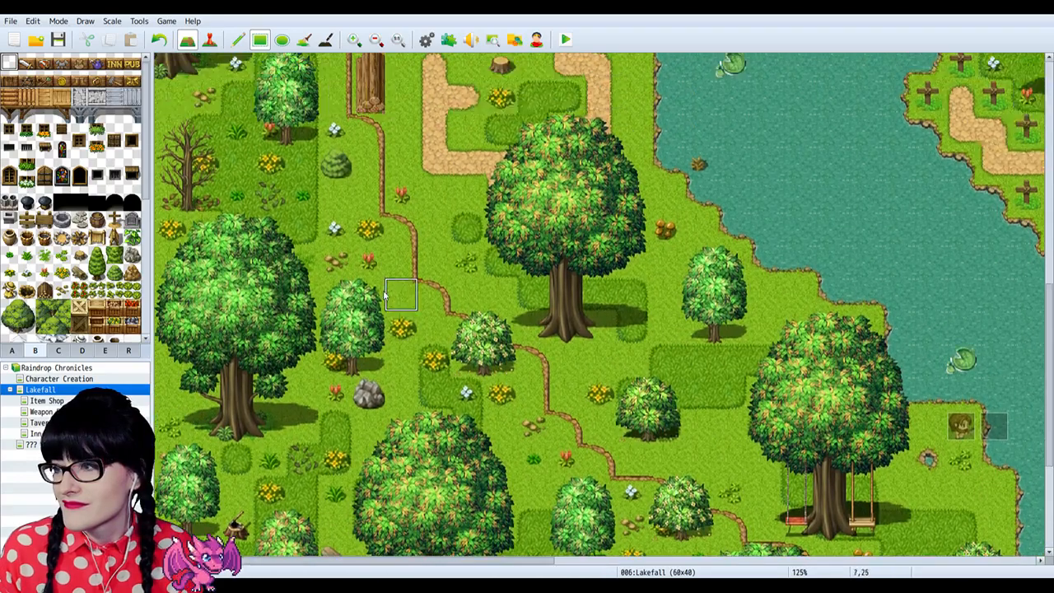
scroll(385, 295, up, 8)
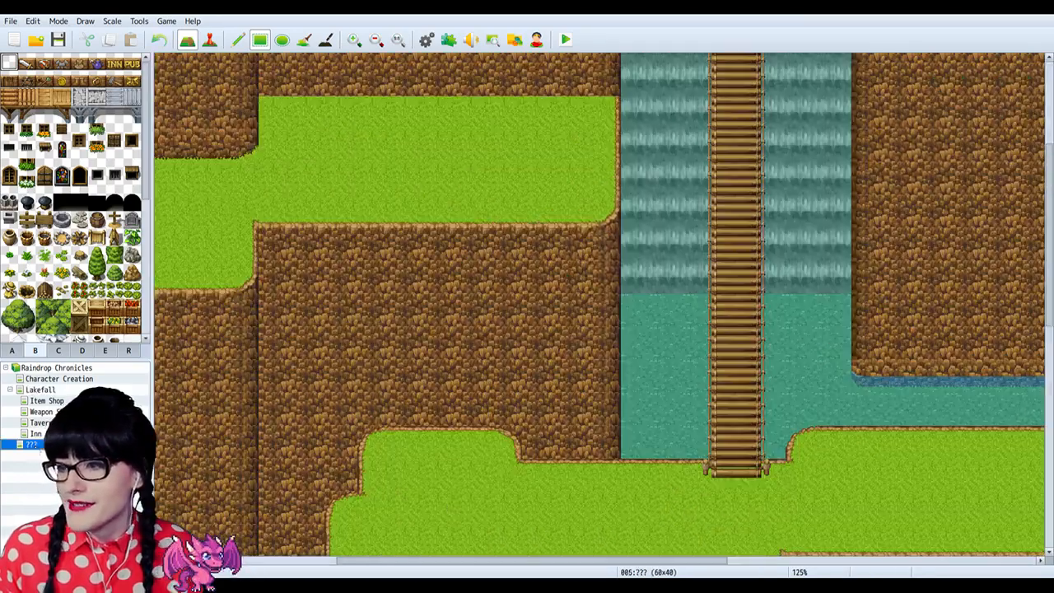
Step: Copy the whole yellow-roofed house, including its shadow, from the Lakefall map
click(31, 444)
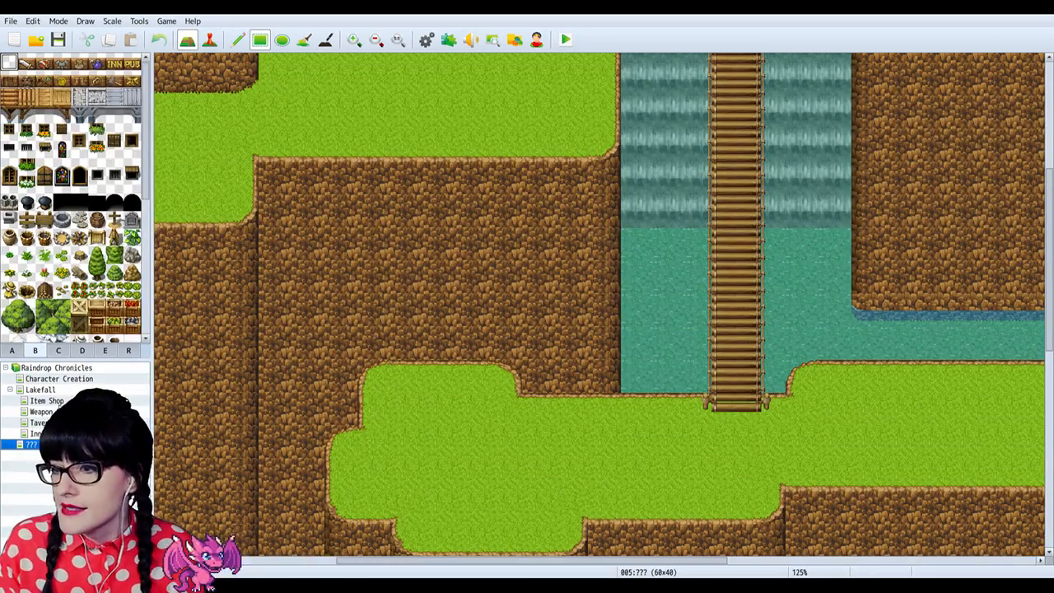
click(40, 390)
scroll(361, 320, down, 4)
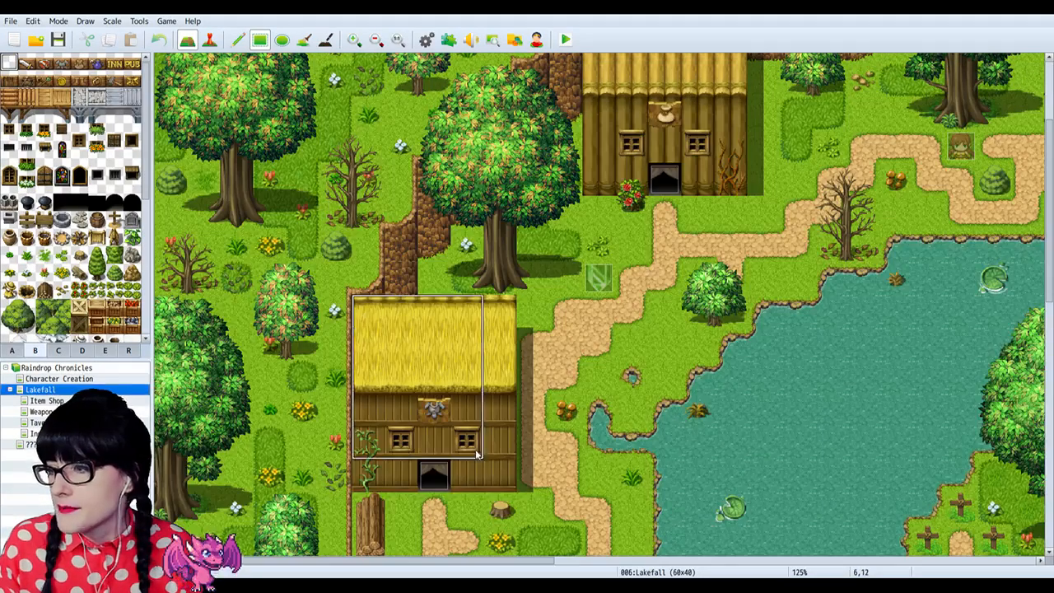
Step: Place the copied house on the ??? map, on the western part of the grass platform against the cliff
click(21, 445)
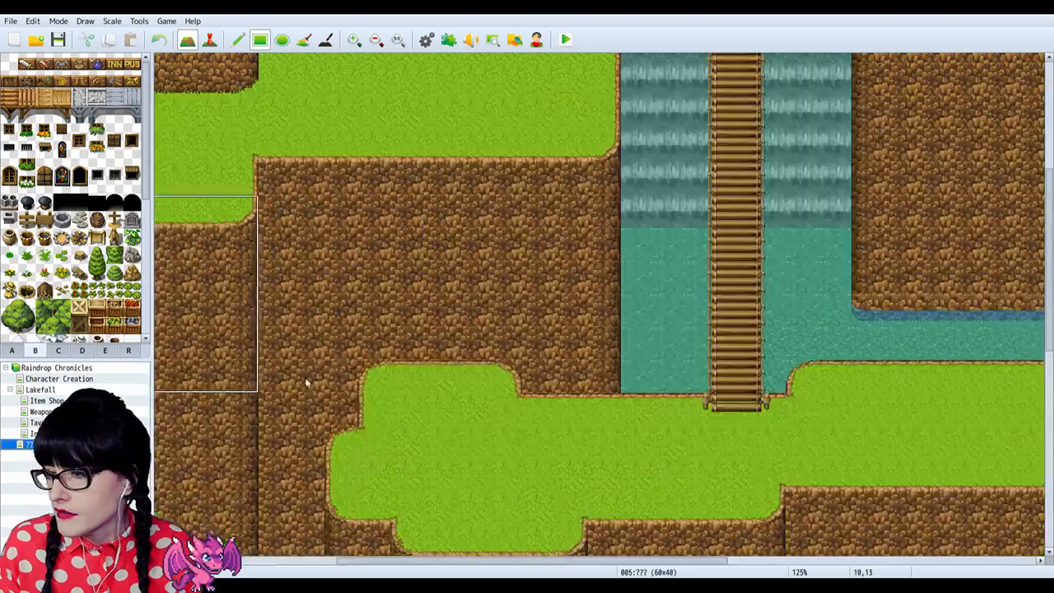
click(376, 39)
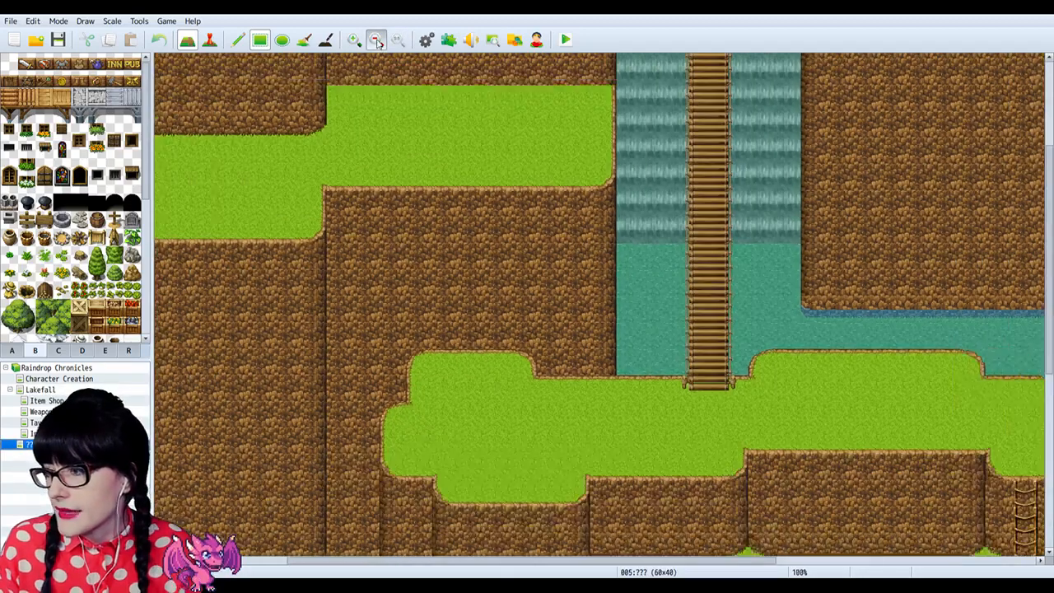
click(376, 39)
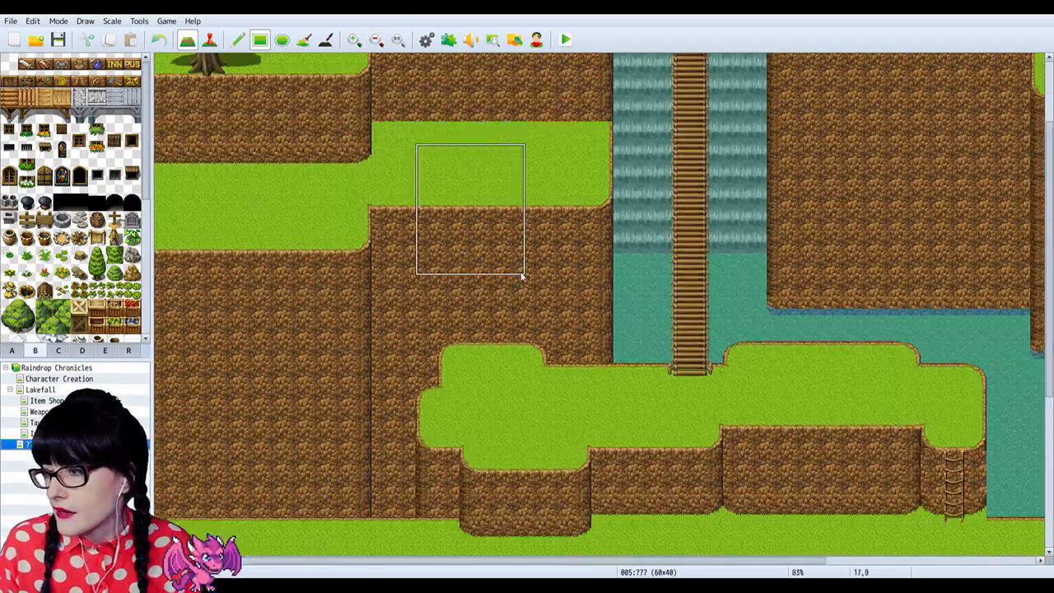
click(567, 389)
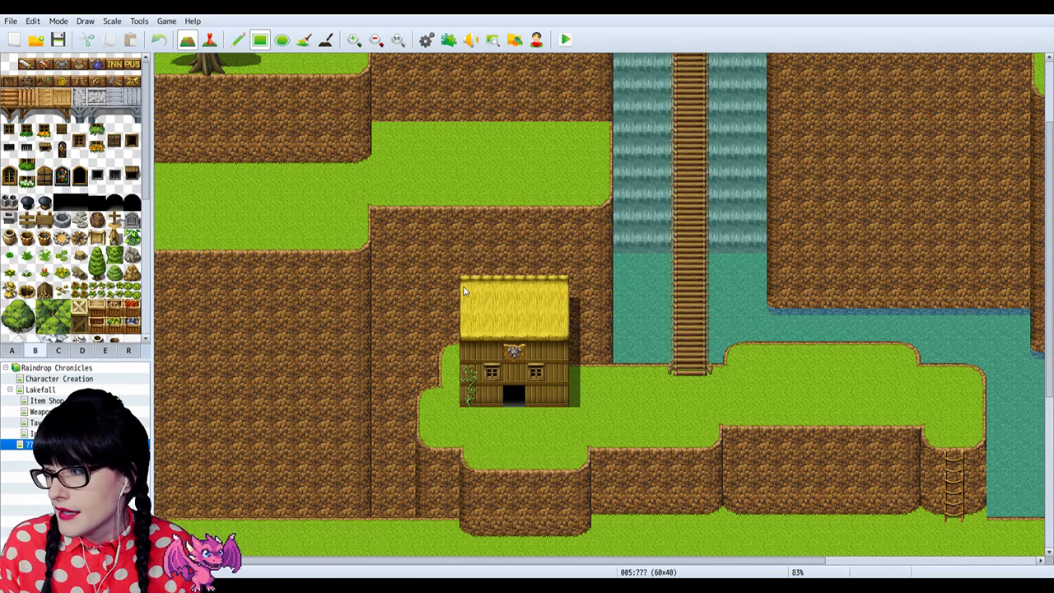
scroll(473, 288, up, 1)
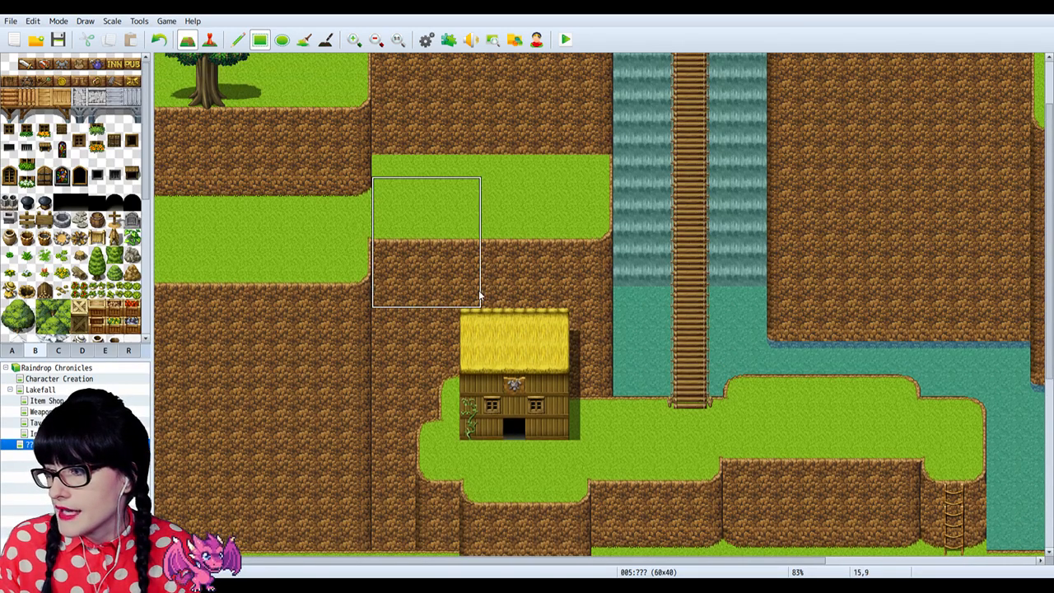
Step: Undo the placement of the yellow-roofed house on the western part of the grass platform
click(375, 40)
click(375, 40)
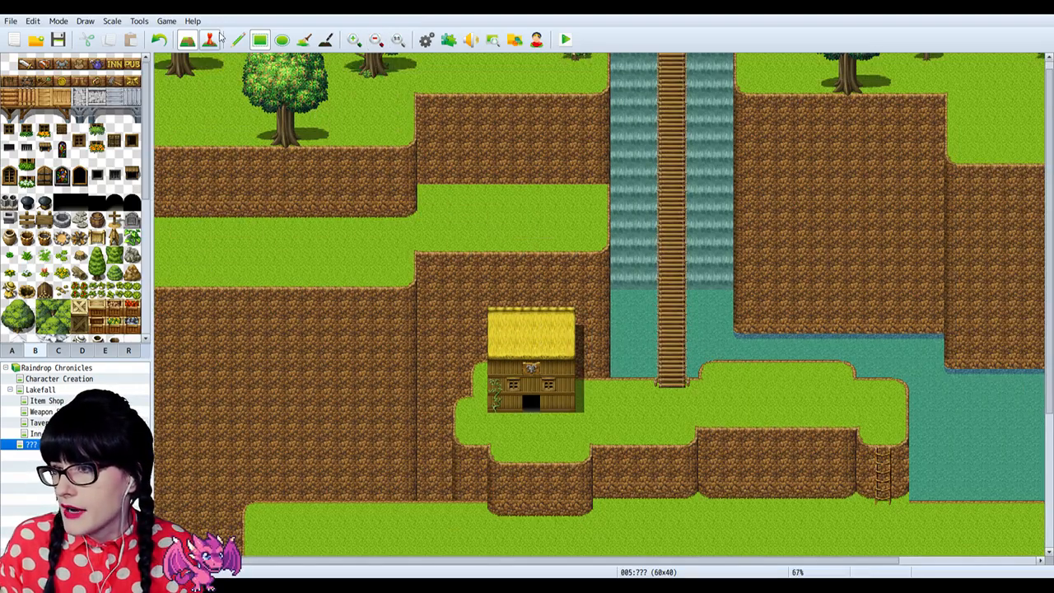
click(161, 40)
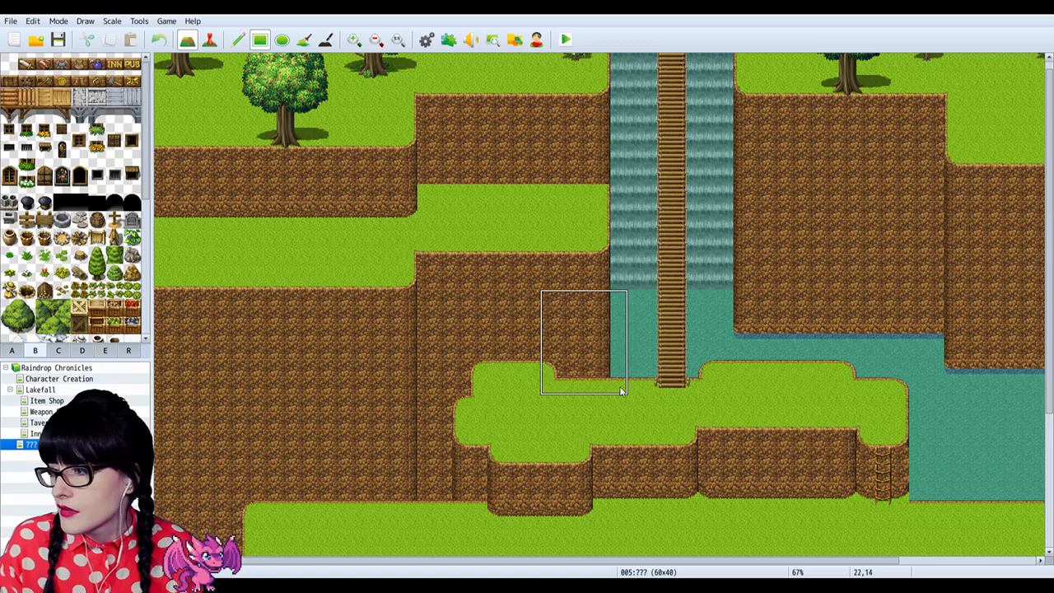
Step: Try to place the copied house farther east on the grass platform, flush against the waterfall's pool
click(563, 332)
click(550, 302)
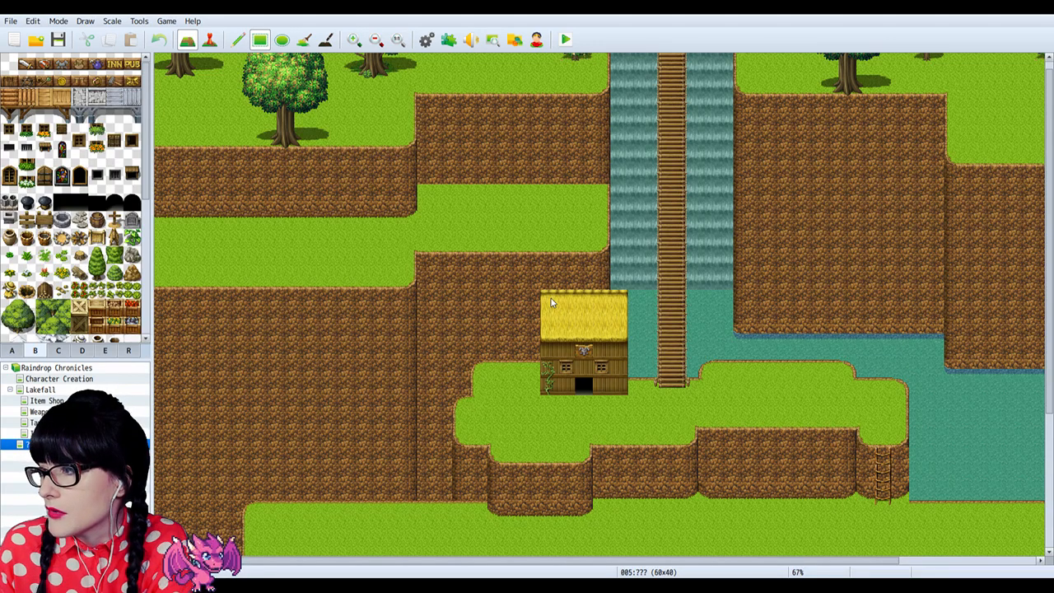
key(ctrl+z)
click(552, 319)
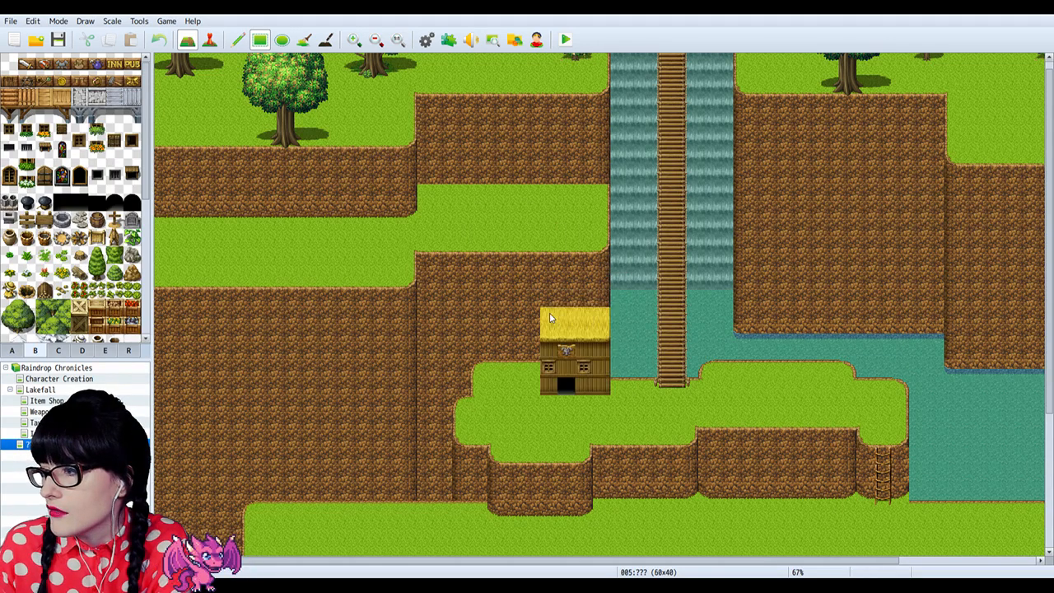
click(528, 301)
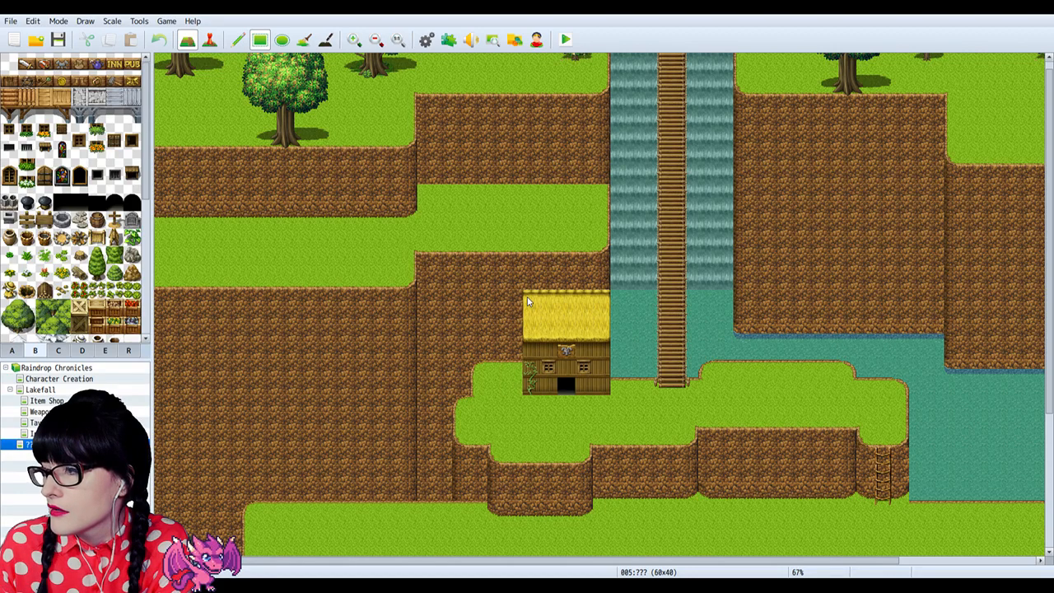
right_click(492, 264)
right_drag(495, 246, 504, 352)
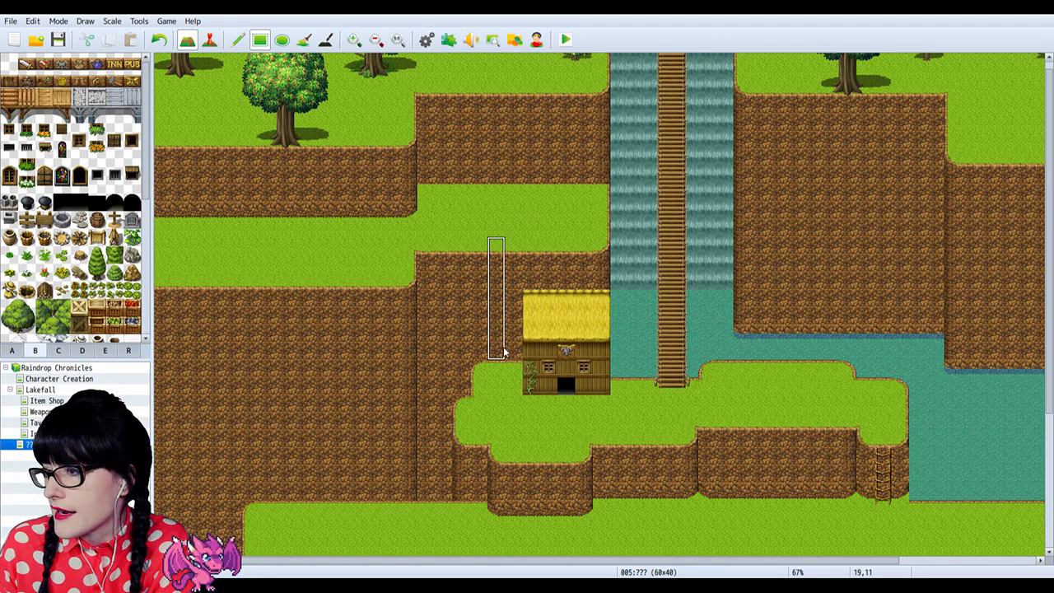
scroll(414, 273, down, 1)
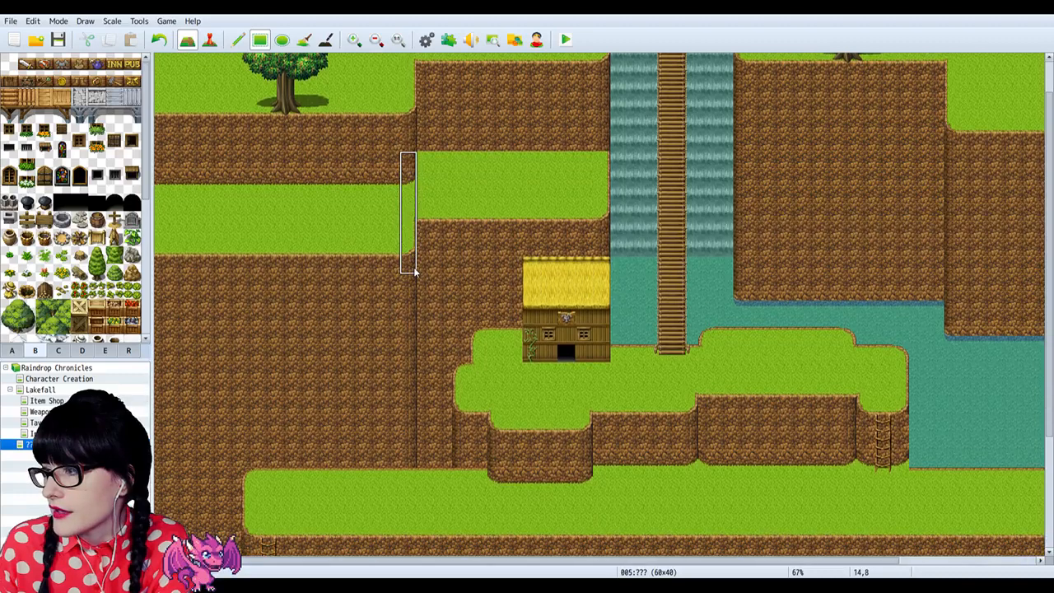
key(ctrl+z)
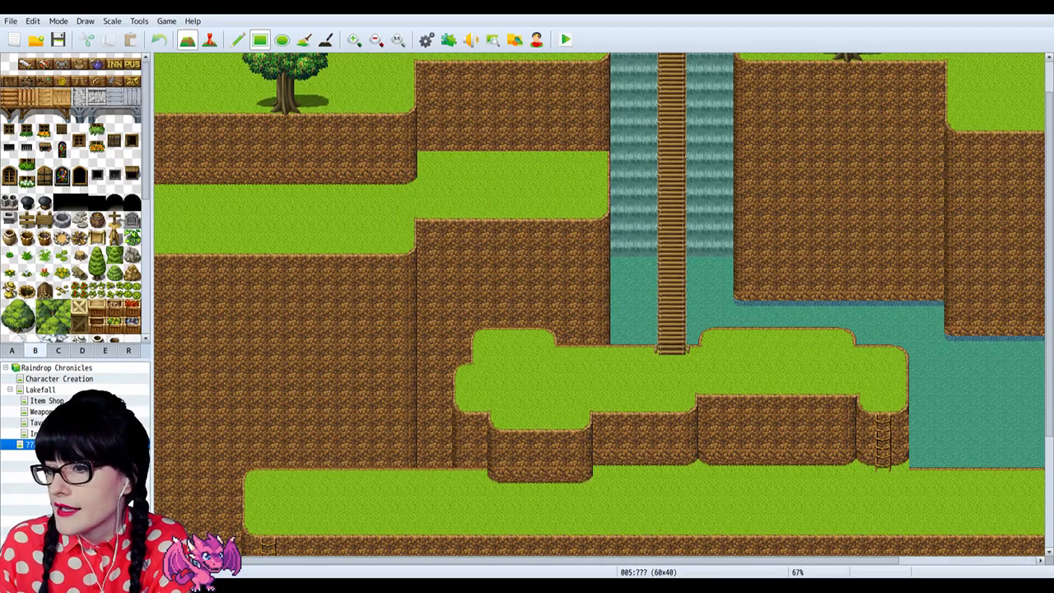
Step: Copy the yellow-roofed house from Lakefall onto the ??? map's platform, just west of the waterfall pool, and erase the emblem above its door
click(41, 391)
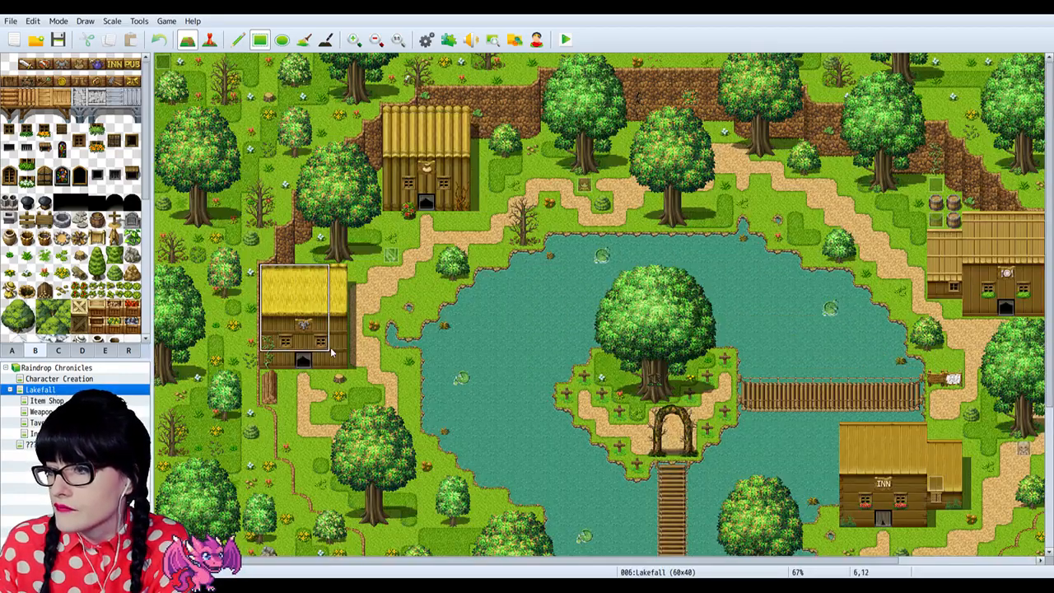
click(33, 445)
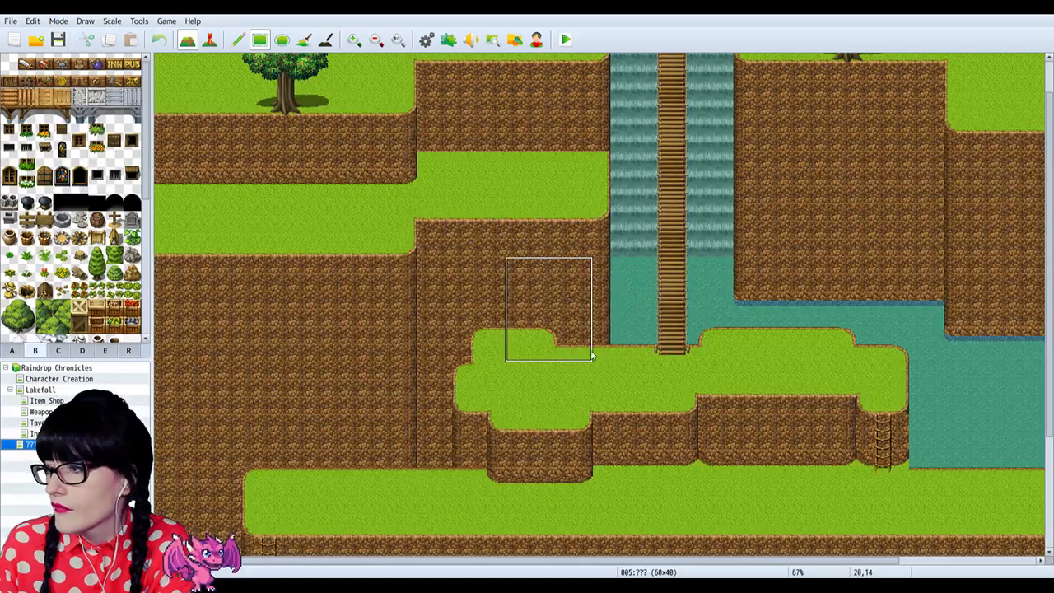
click(516, 272)
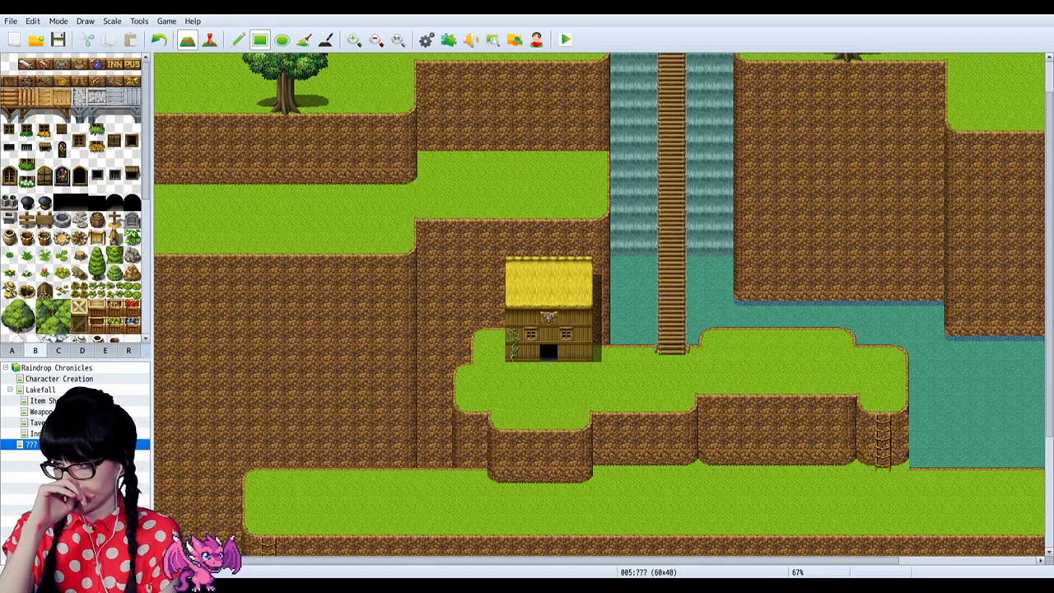
click(9, 62)
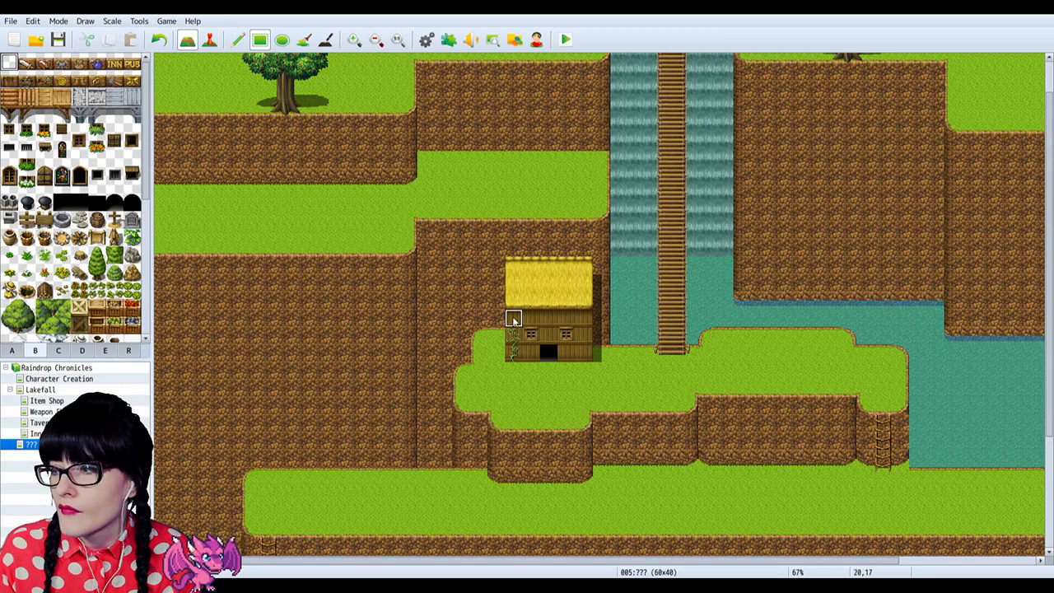
Step: Examine how the house, the grass platform, the surrounding cliffs and the ledges below fit together on the map
scroll(462, 202, down, 3)
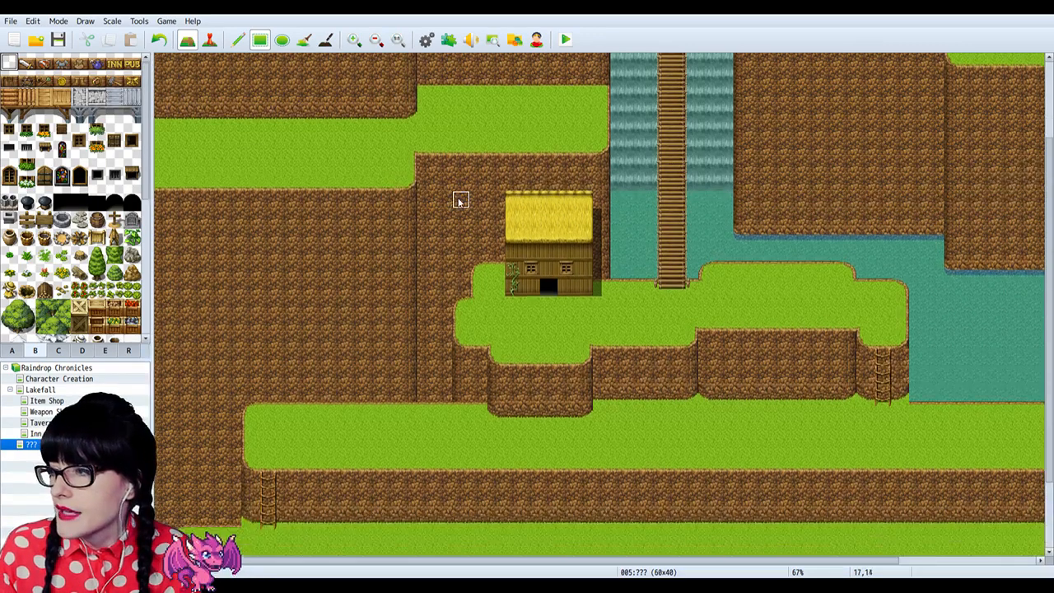
scroll(445, 165, up, 3)
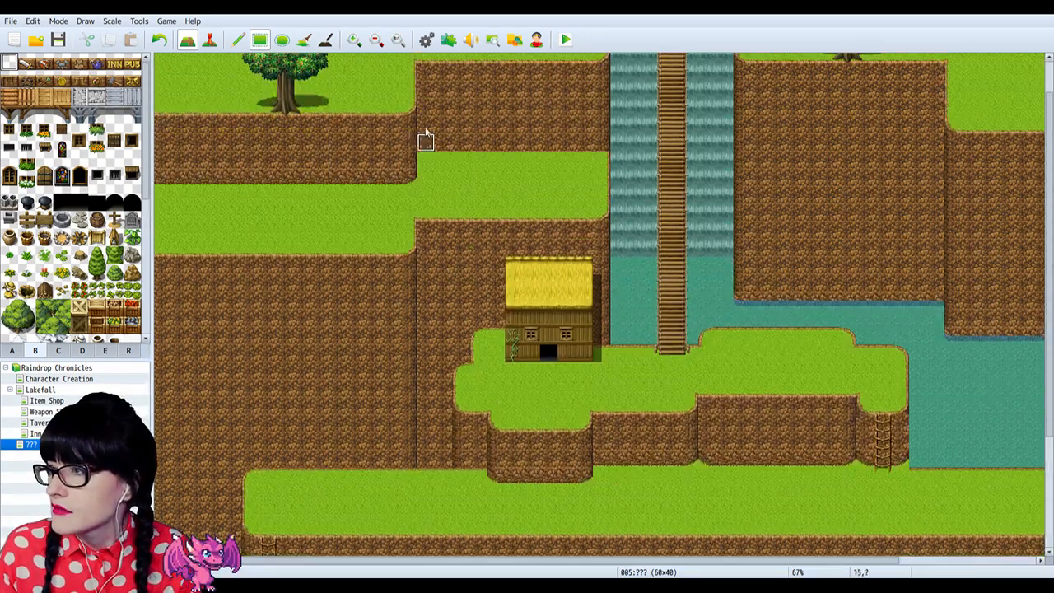
click(375, 40)
click(374, 40)
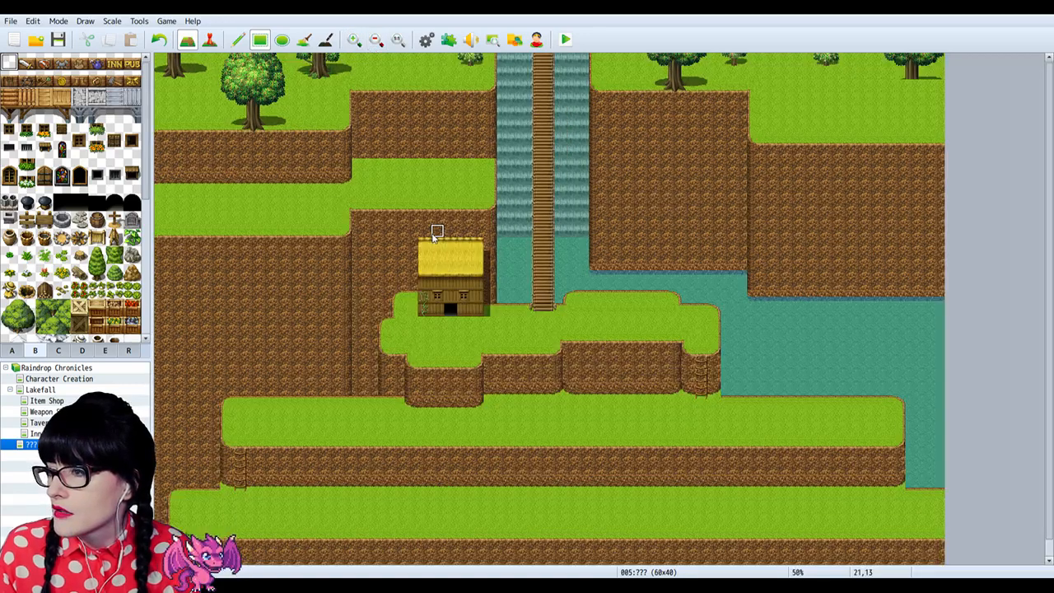
scroll(437, 231, down, 1)
scroll(437, 231, up, 1)
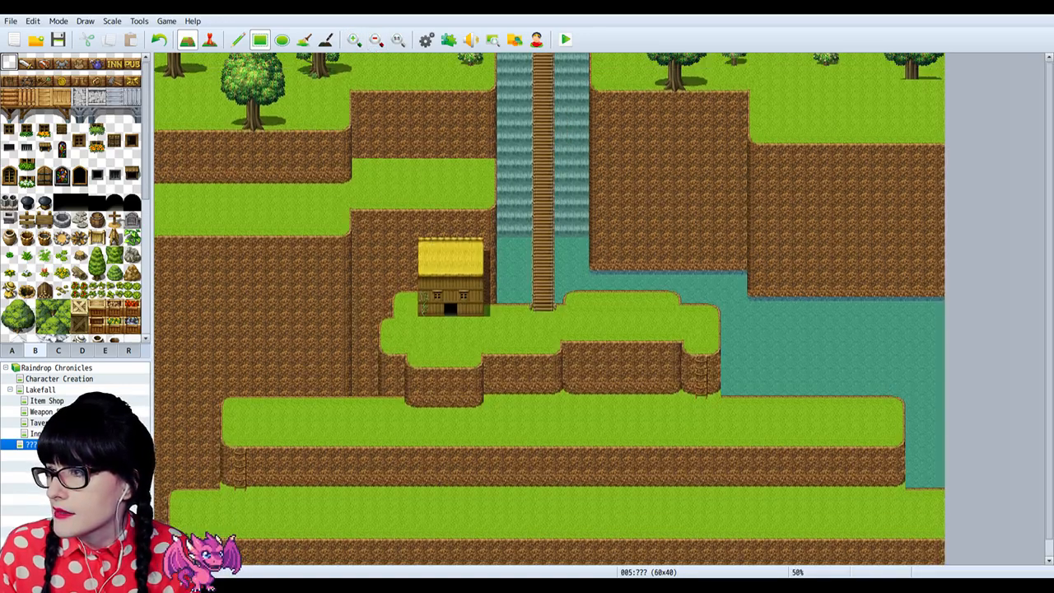
click(354, 40)
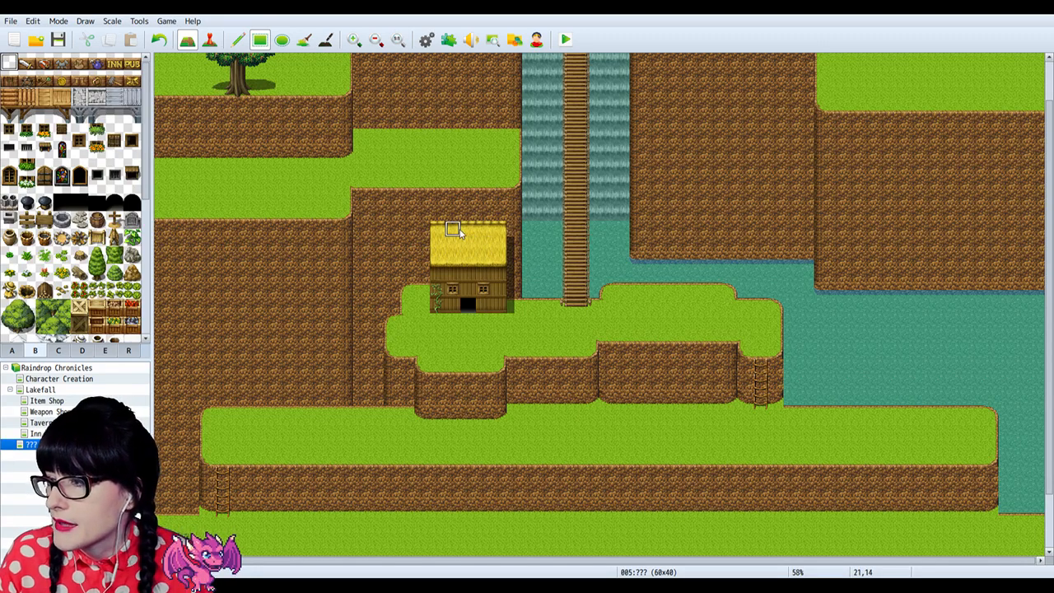
right_drag(502, 266, 478, 228)
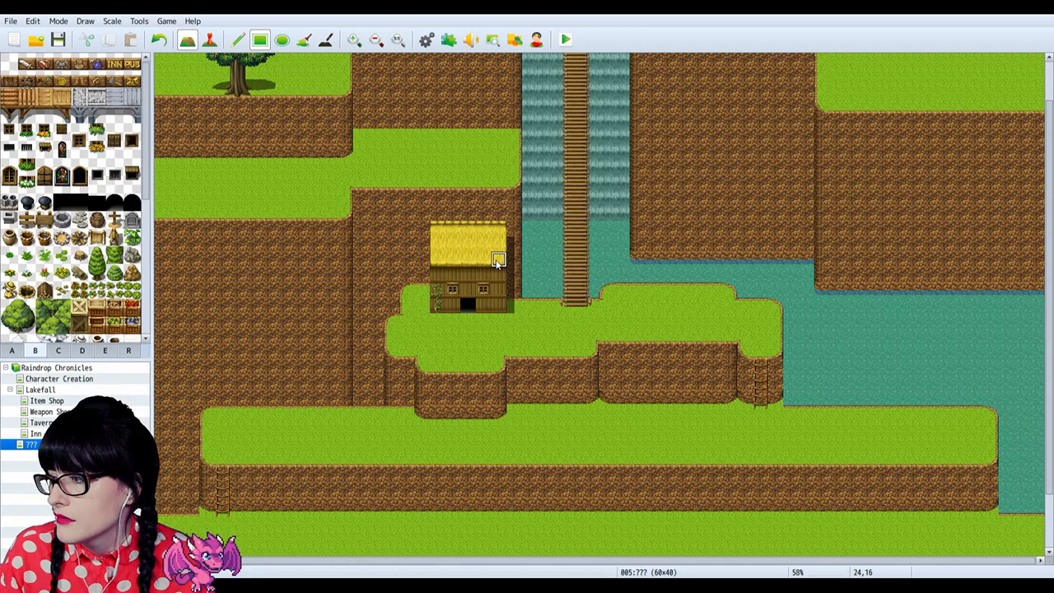
scroll(498, 261, up, 2)
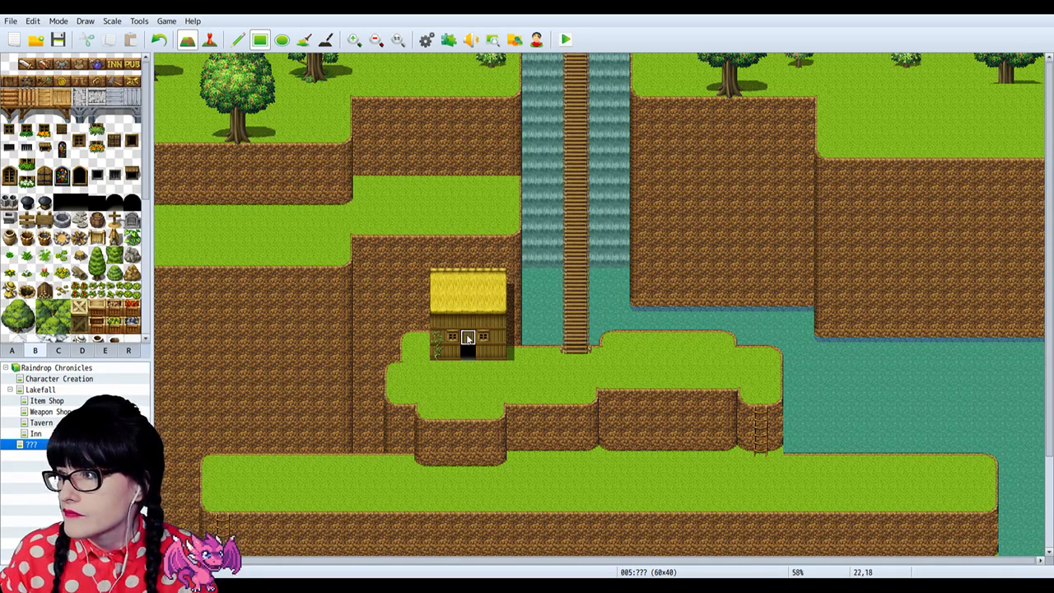
scroll(482, 400, down, 2)
scroll(482, 401, up, 2)
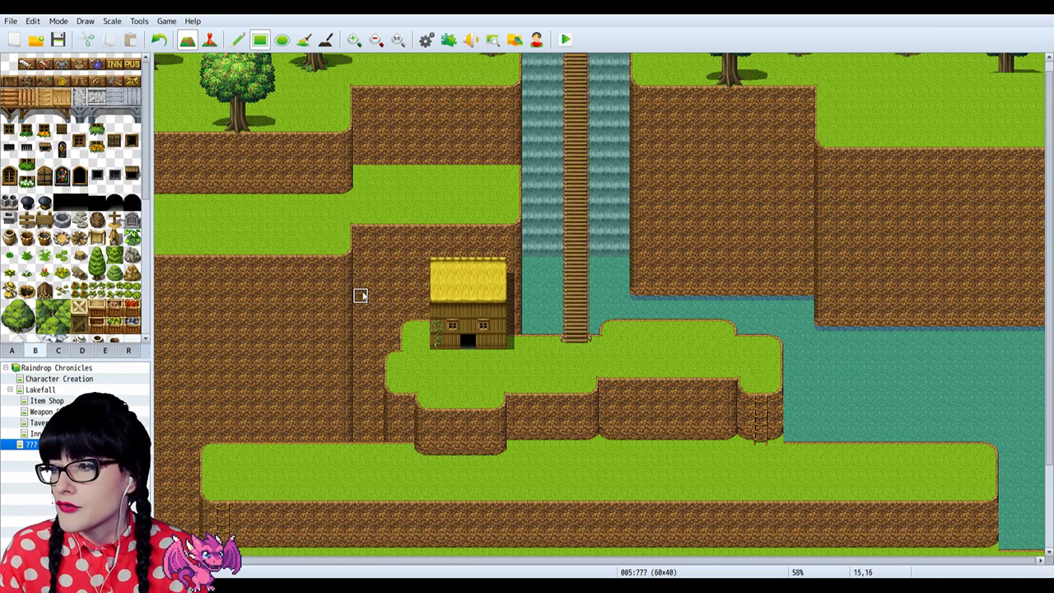
scroll(439, 317, down, 3)
scroll(439, 317, down, 1)
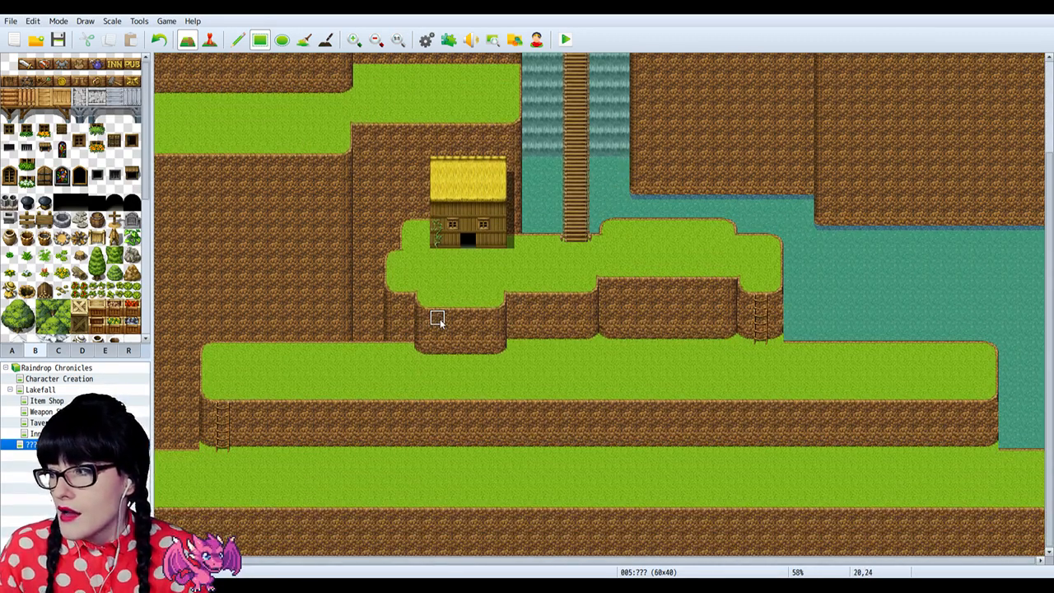
scroll(395, 459, up, 3)
scroll(393, 440, up, 1)
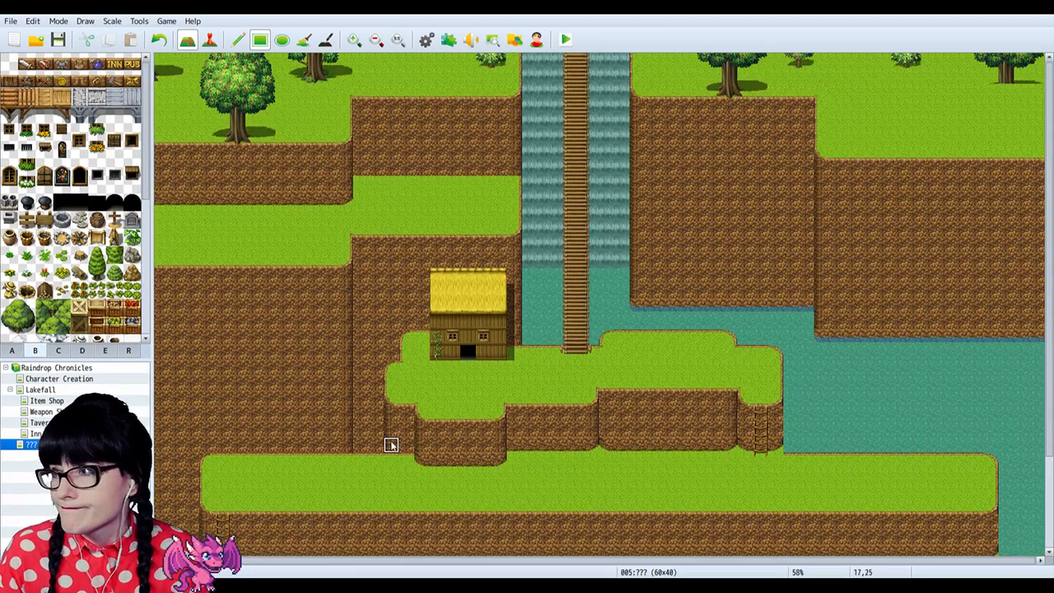
Step: Try to extend the lower ledge's grass into its cliff face, south of the house platform, using a grass-edge and cliff tile pair
scroll(393, 445, down, 3)
click(354, 39)
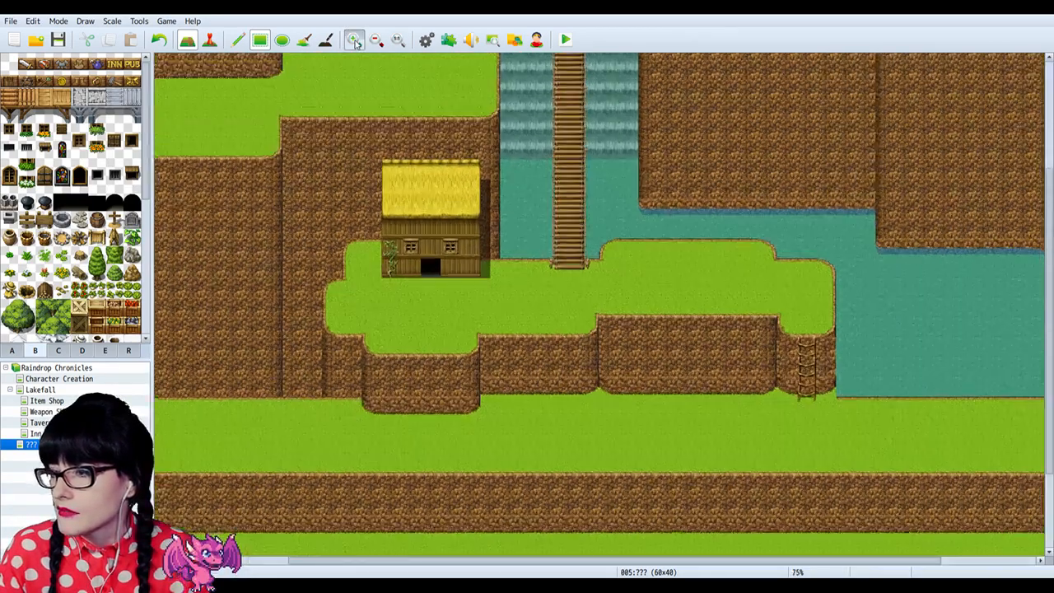
scroll(587, 486, down, 3)
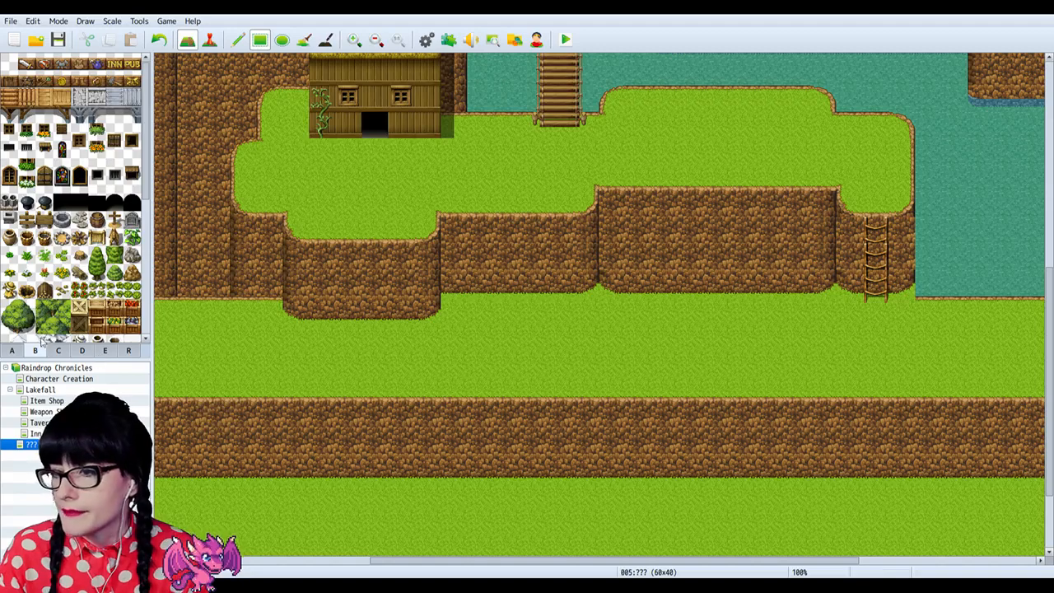
click(13, 350)
scroll(26, 125, up, 2)
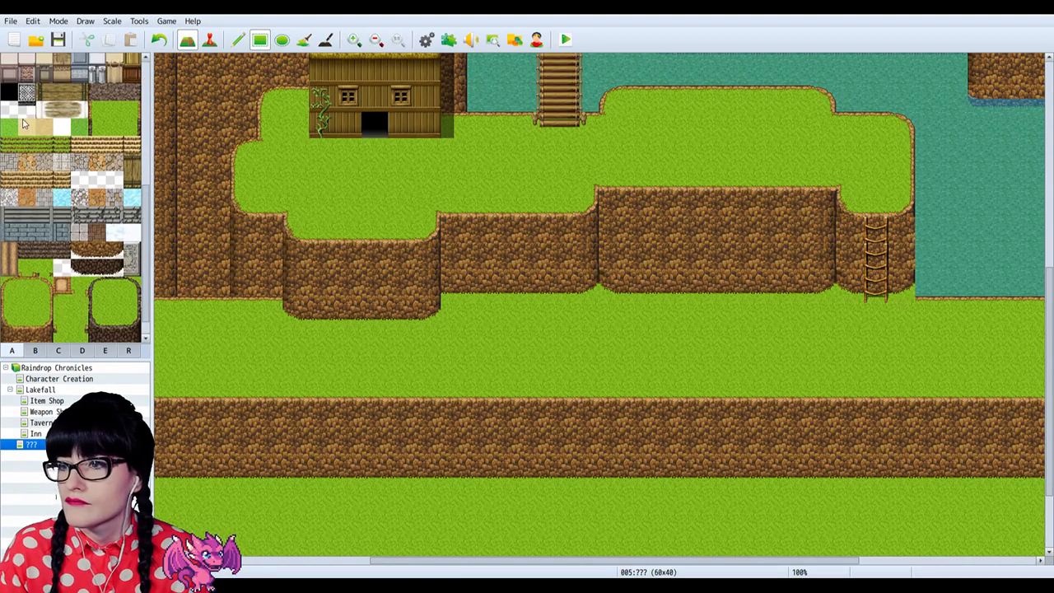
click(26, 311)
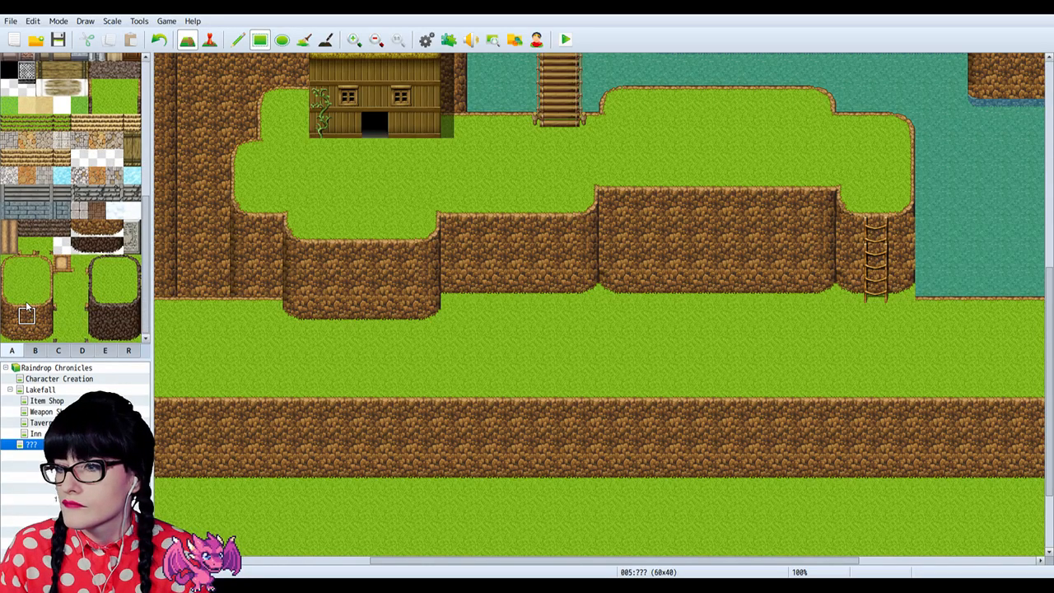
drag(27, 301, 29, 311)
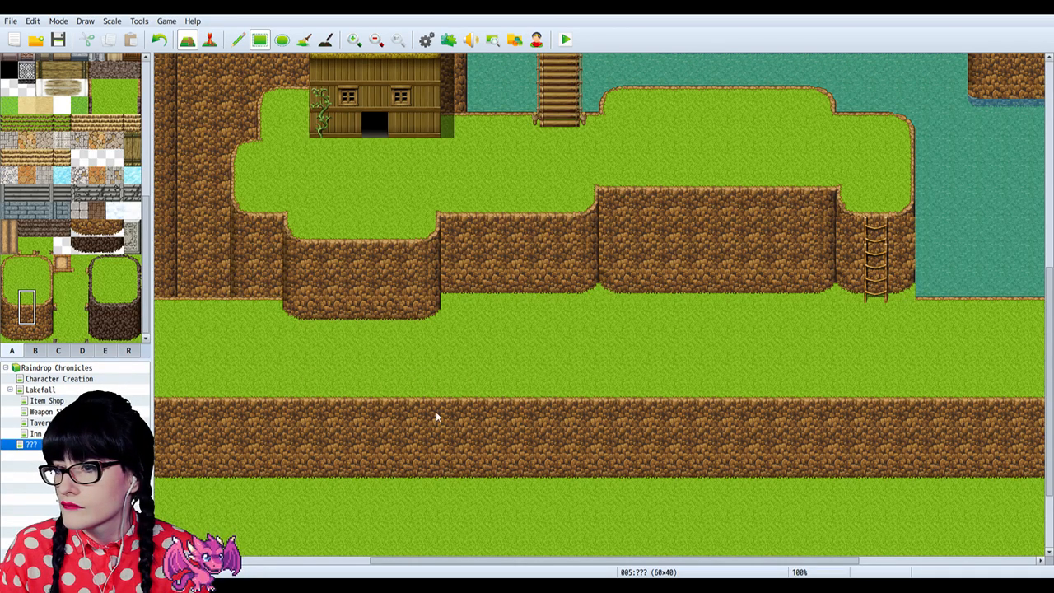
click(301, 385)
click(333, 414)
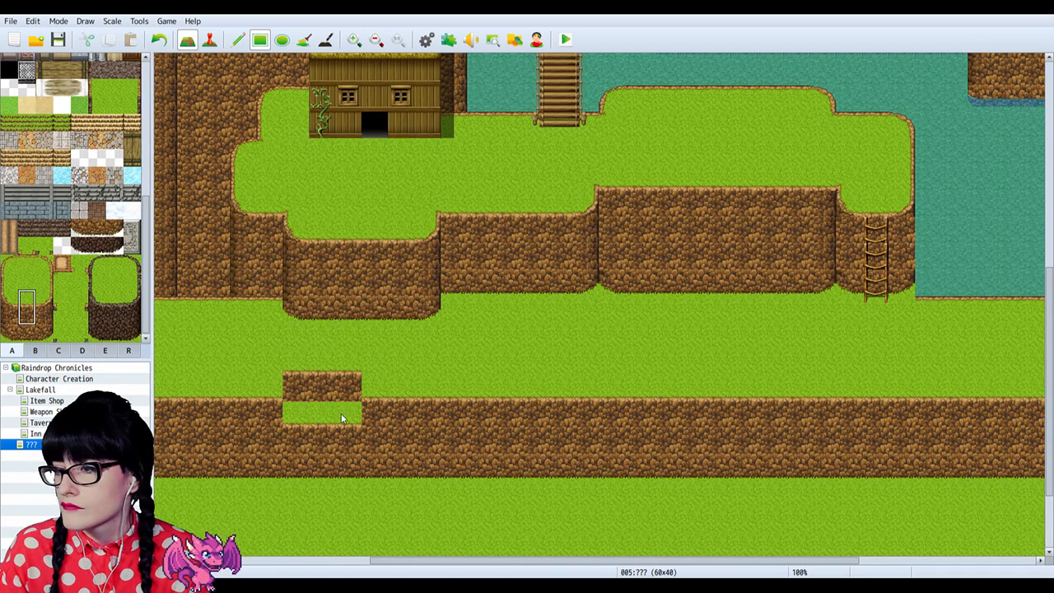
click(325, 413)
drag(335, 422, 468, 434)
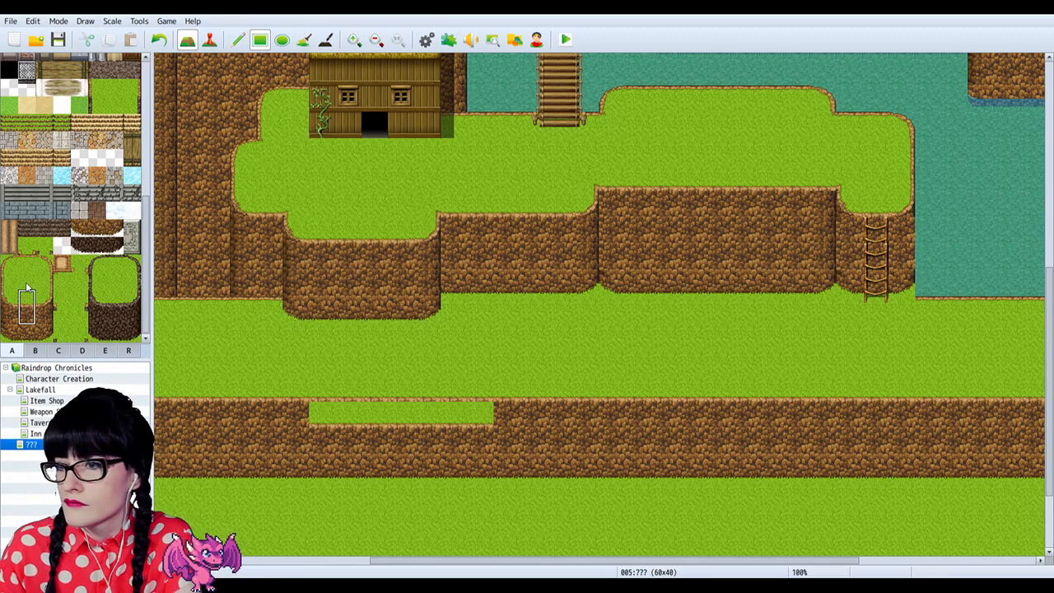
key(ctrl+z)
Step: Extend the lower ledge's grass one tile south across eight tiles, using a three-tile column of plain grass, grass edge and cliff
drag(26, 282, 31, 318)
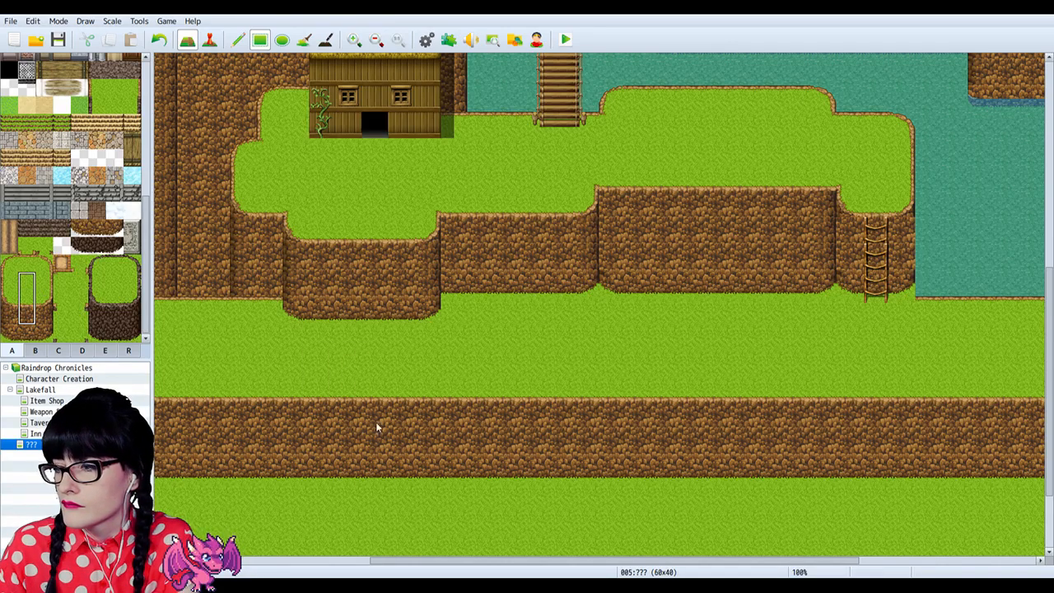
drag(455, 426, 506, 440)
key(ctrl+z)
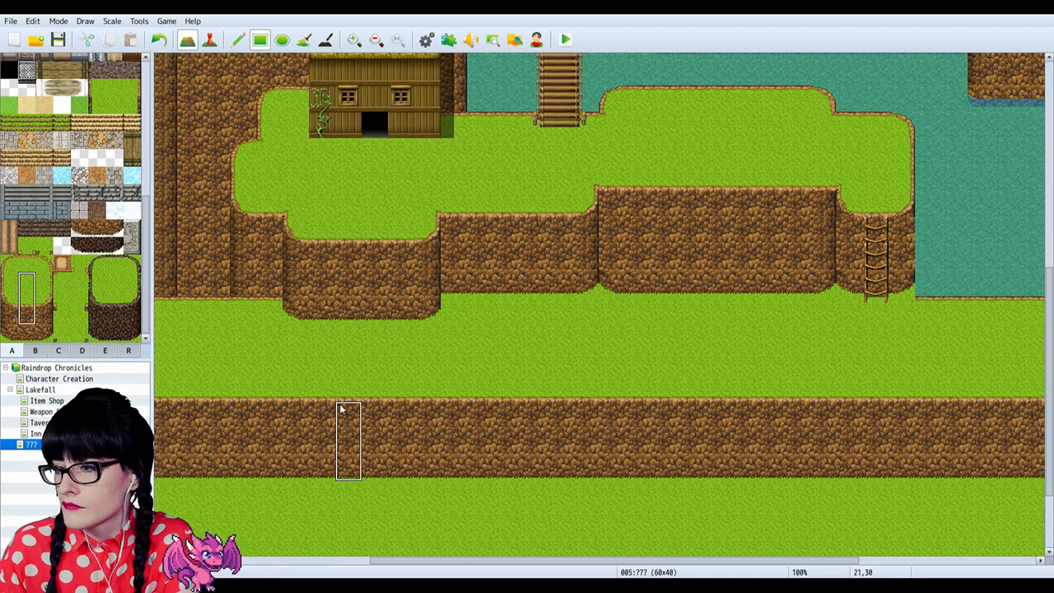
mouse_move(346, 397)
mouse_down()
mouse_move(385, 426)
mouse_move(536, 443)
mouse_up()
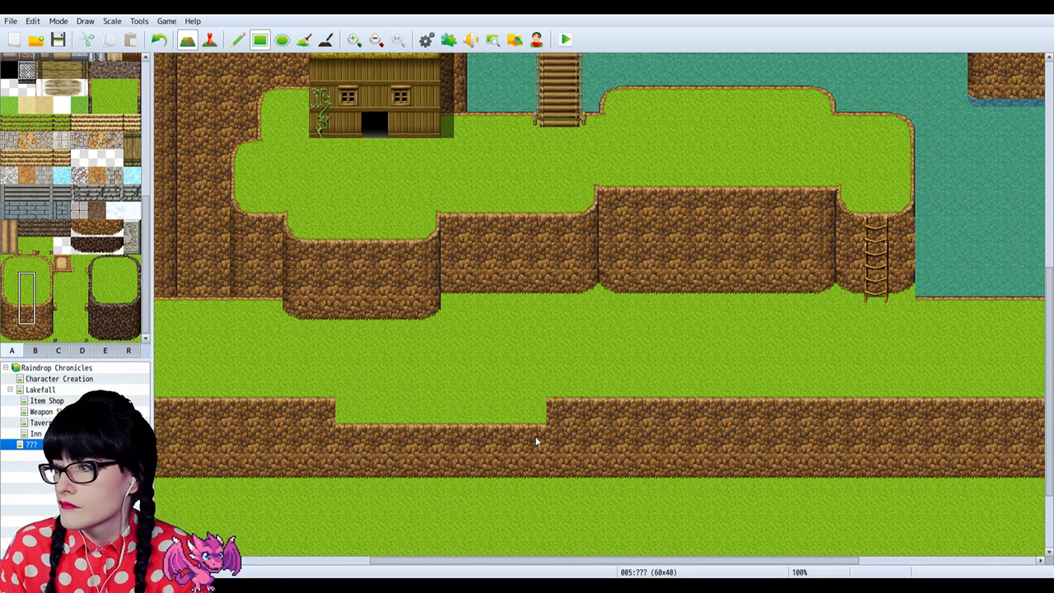
Step: Round both ends of the grass dip in the lower ledge with corner tiles and replace the leftover edge above its east end with plain grass
click(44, 297)
click(558, 413)
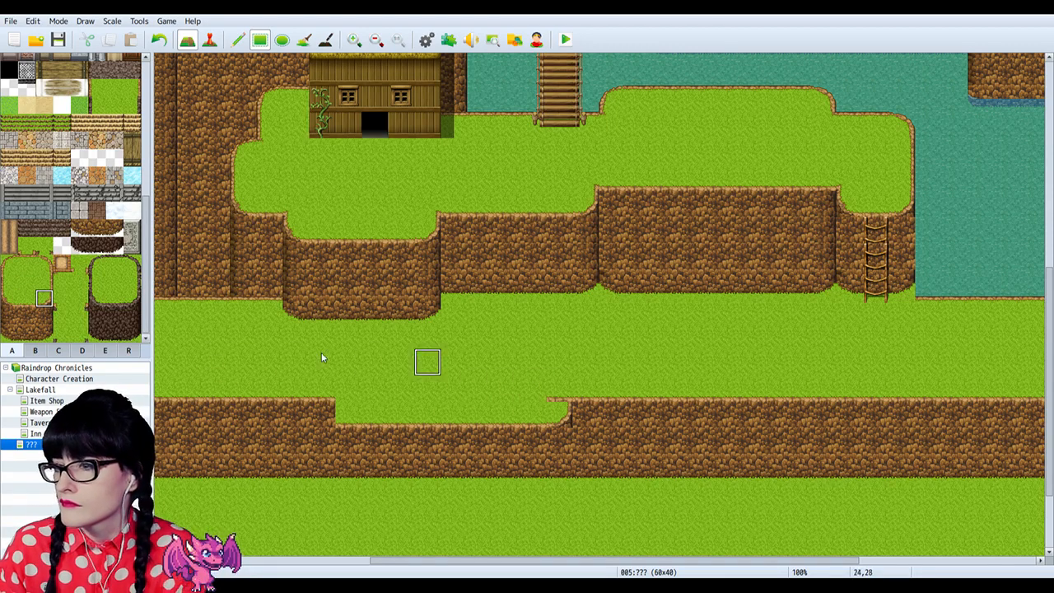
click(9, 297)
click(339, 420)
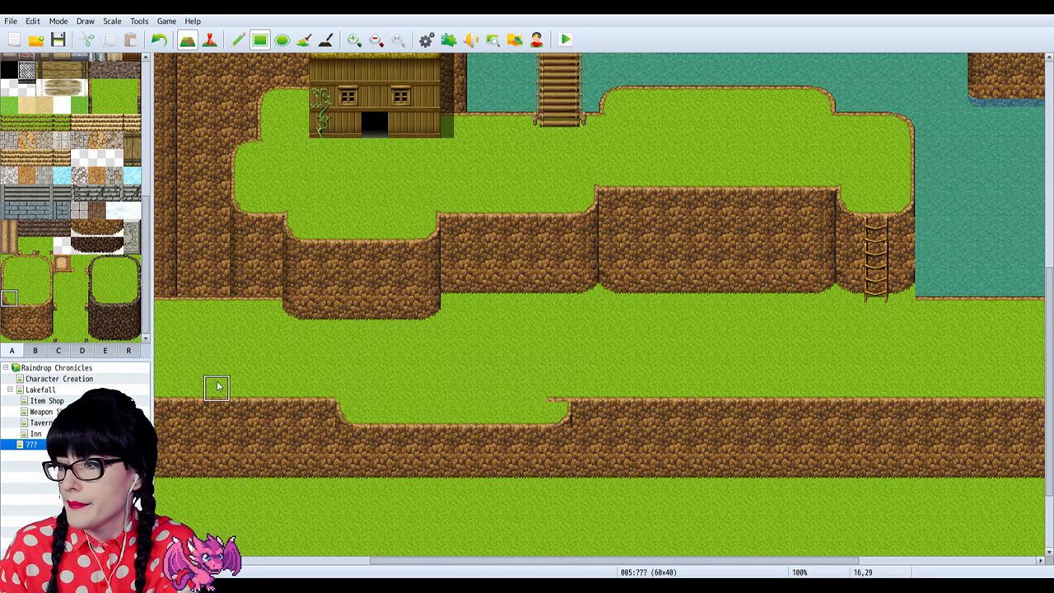
click(30, 281)
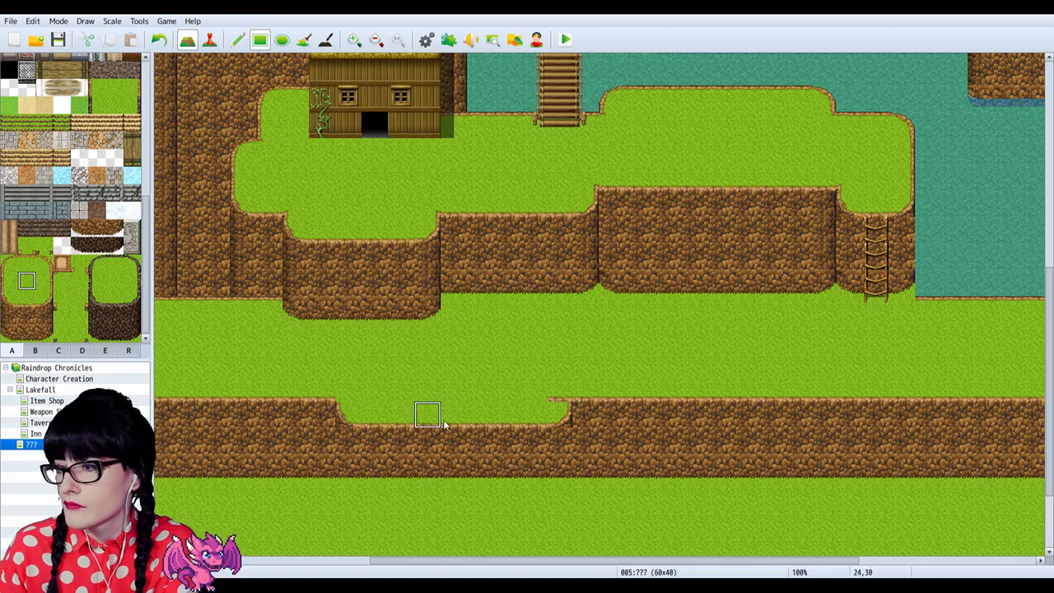
click(562, 389)
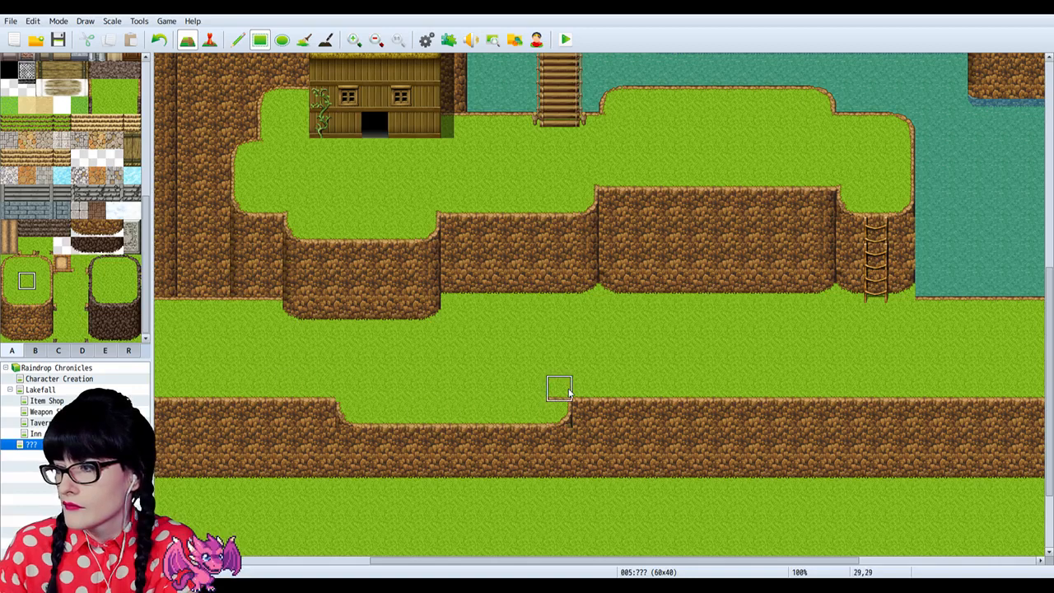
click(79, 280)
click(62, 281)
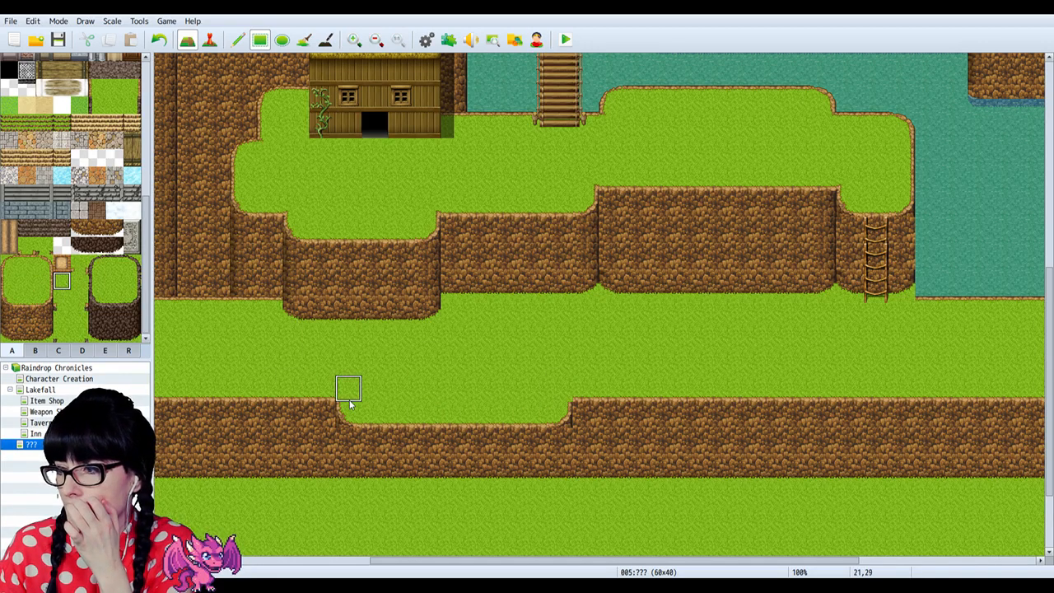
click(76, 299)
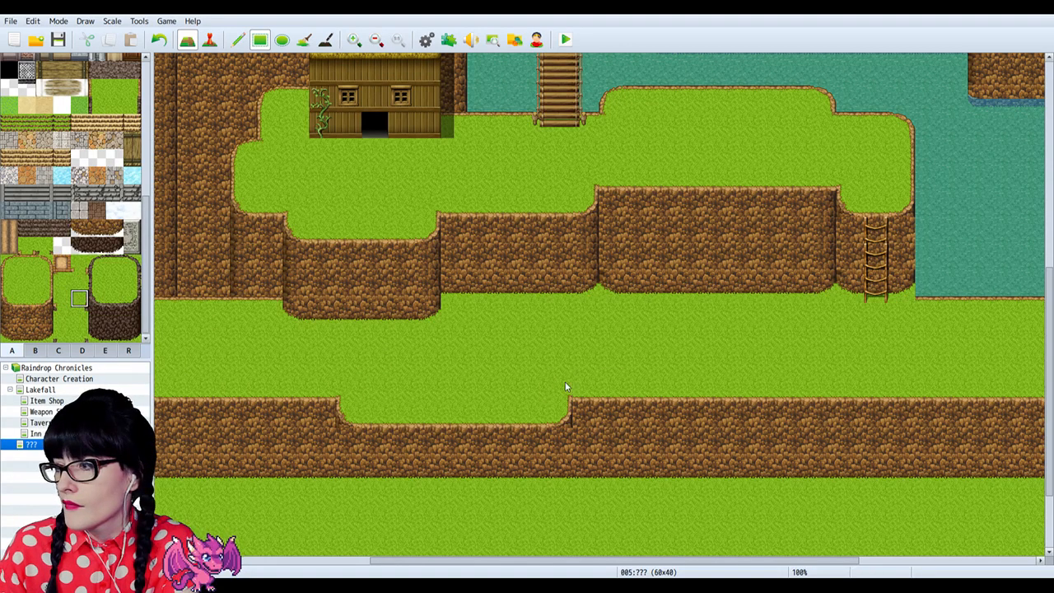
Step: Add a nine-tile row of cliff base one tile below the cliff under the grass dip, with rounded corner tiles at both ends
drag(646, 561, 599, 573)
scroll(550, 509, down, 1)
click(27, 330)
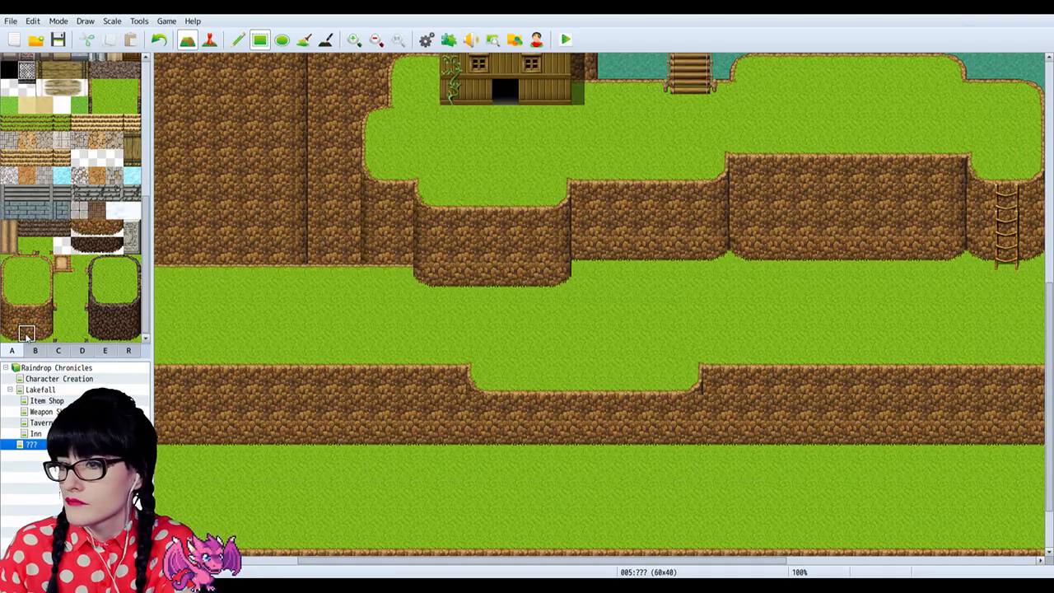
drag(477, 459, 689, 460)
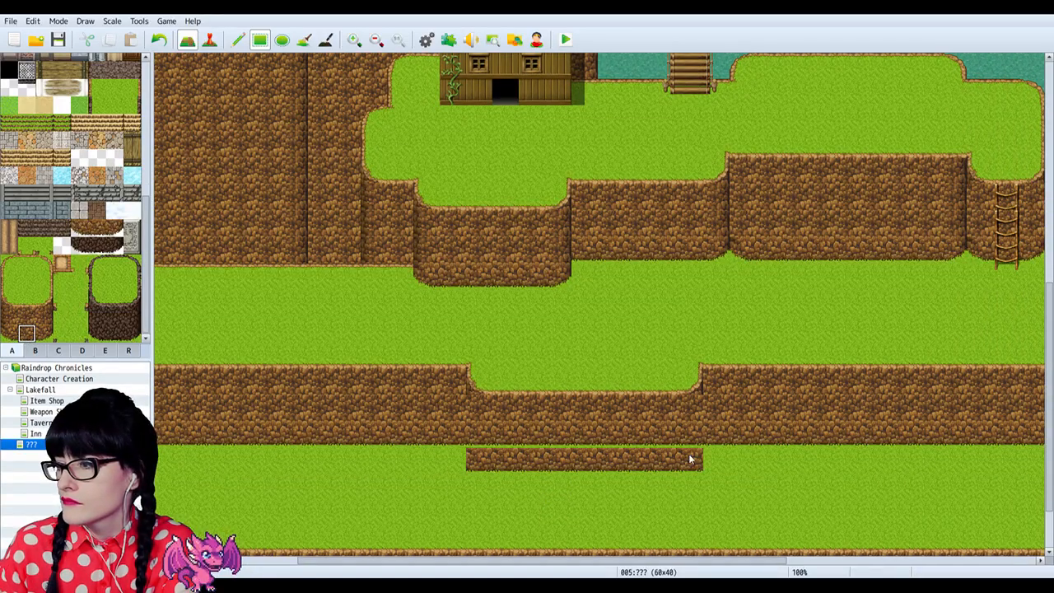
right_click(346, 408)
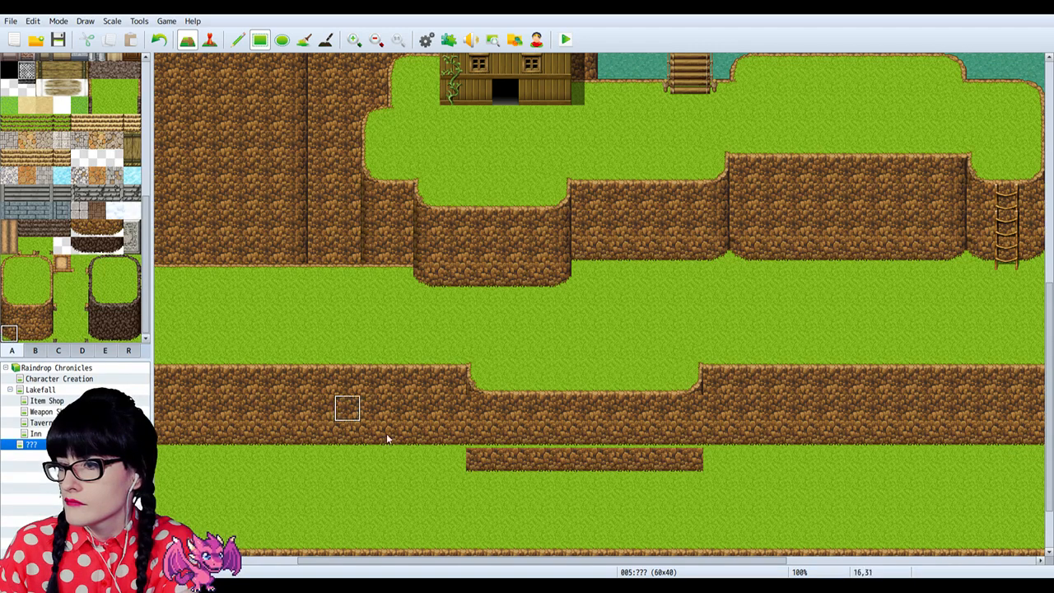
click(48, 330)
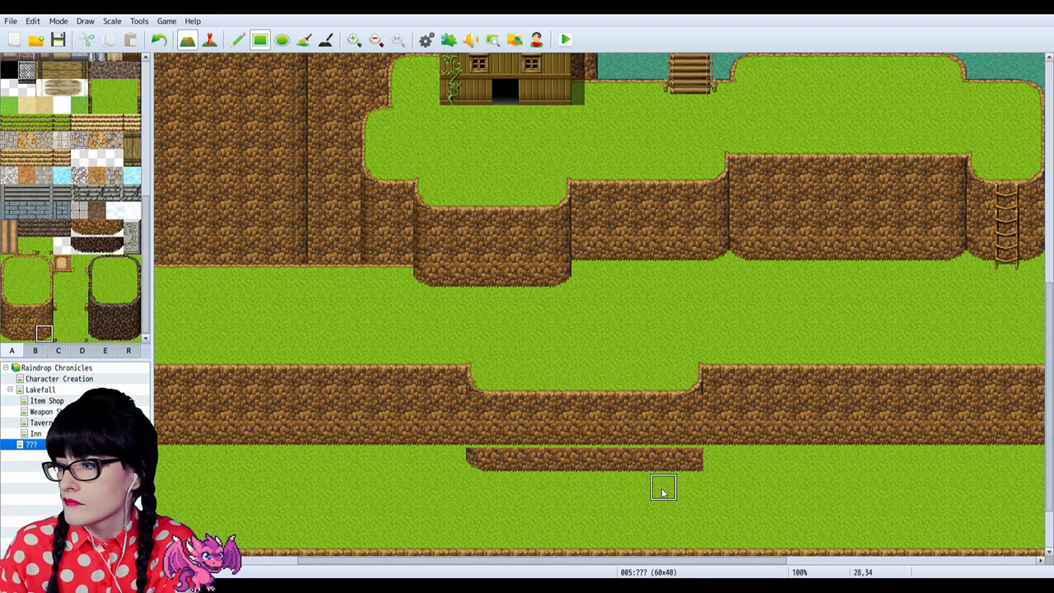
Step: Fill the cliff face above the new base row with plain cliff tiles, adding shaded edge tiles down both sides of the bulge
click(10, 321)
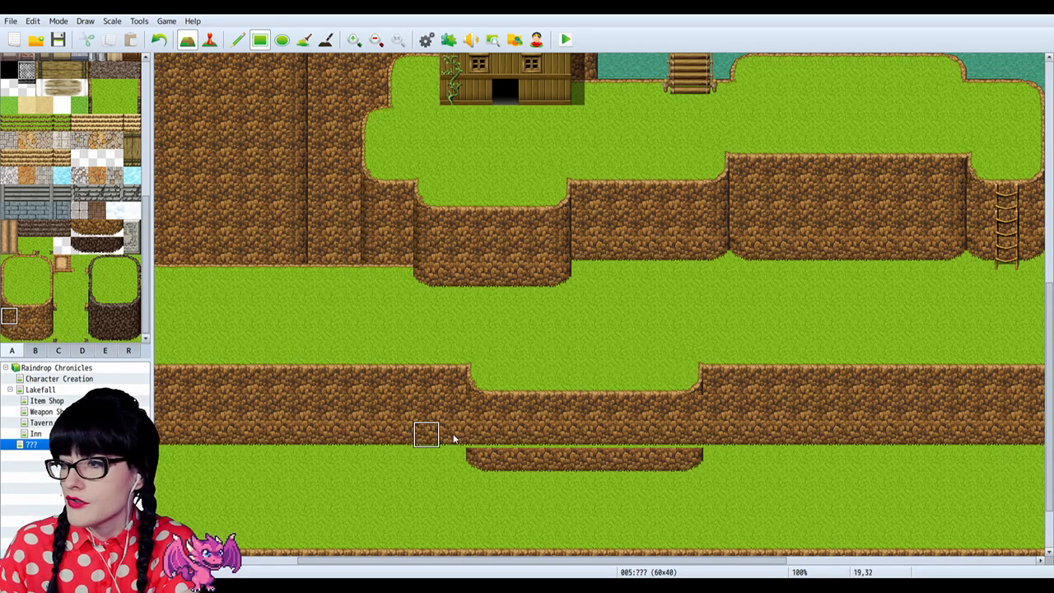
mouse_move(477, 435)
mouse_down()
mouse_move(477, 416)
mouse_move(523, 433)
mouse_move(676, 435)
mouse_up()
click(27, 316)
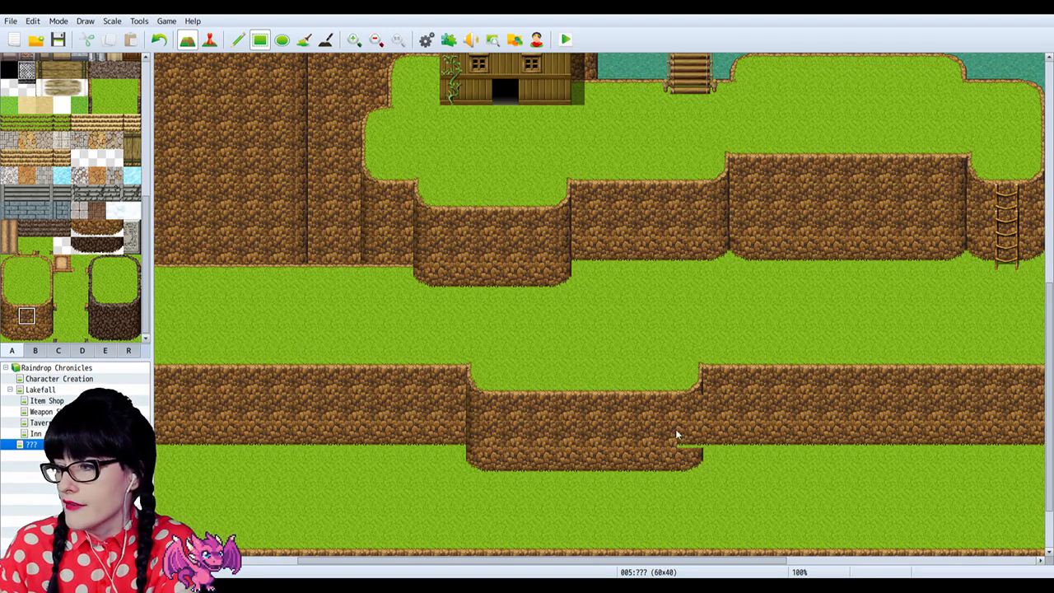
click(45, 316)
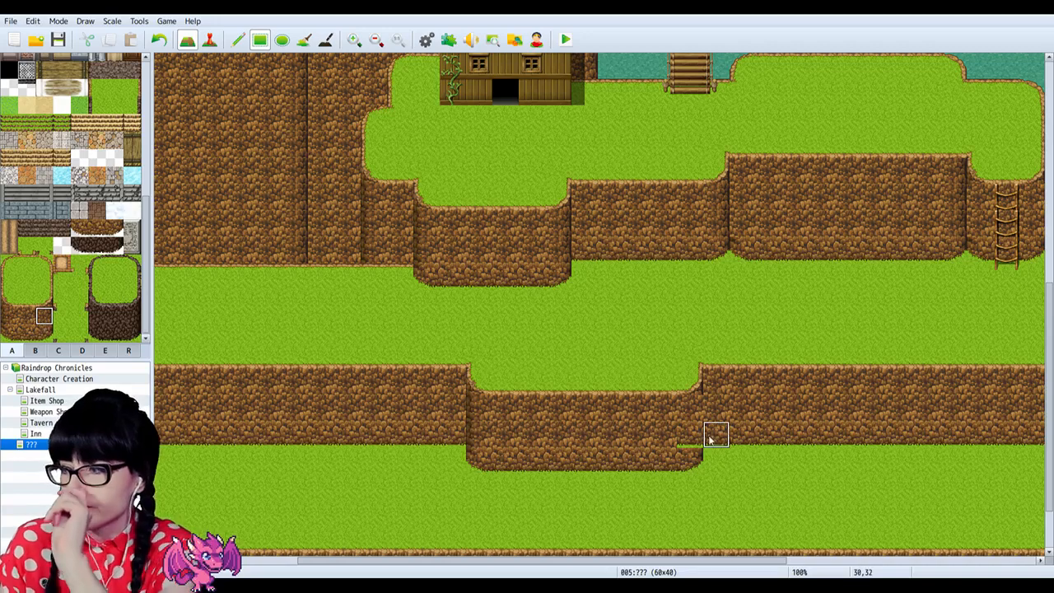
click(696, 439)
click(45, 298)
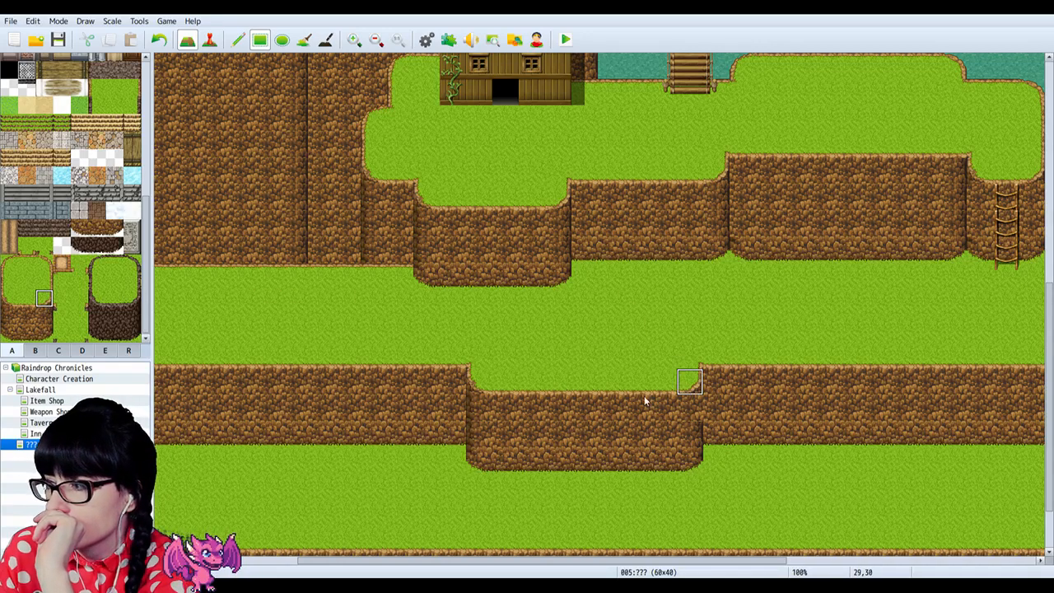
click(44, 317)
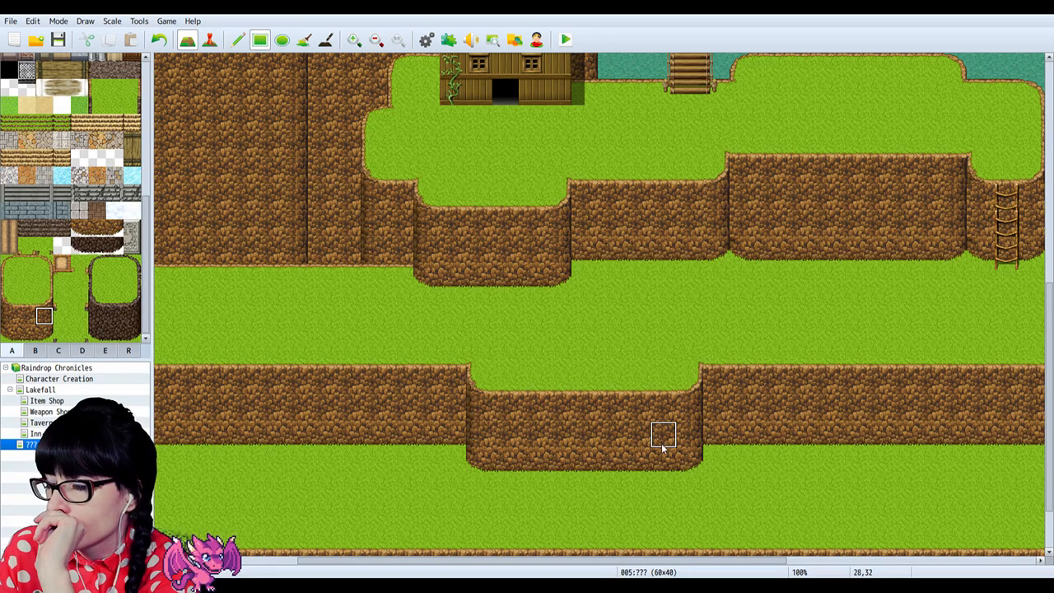
Step: Examine the lower ledge on both sides of the new bulge, comparing it with the house platform above, to find where more shaping is needed
mouse_move(661, 562)
mouse_down()
mouse_move(807, 562)
mouse_move(646, 571)
mouse_up()
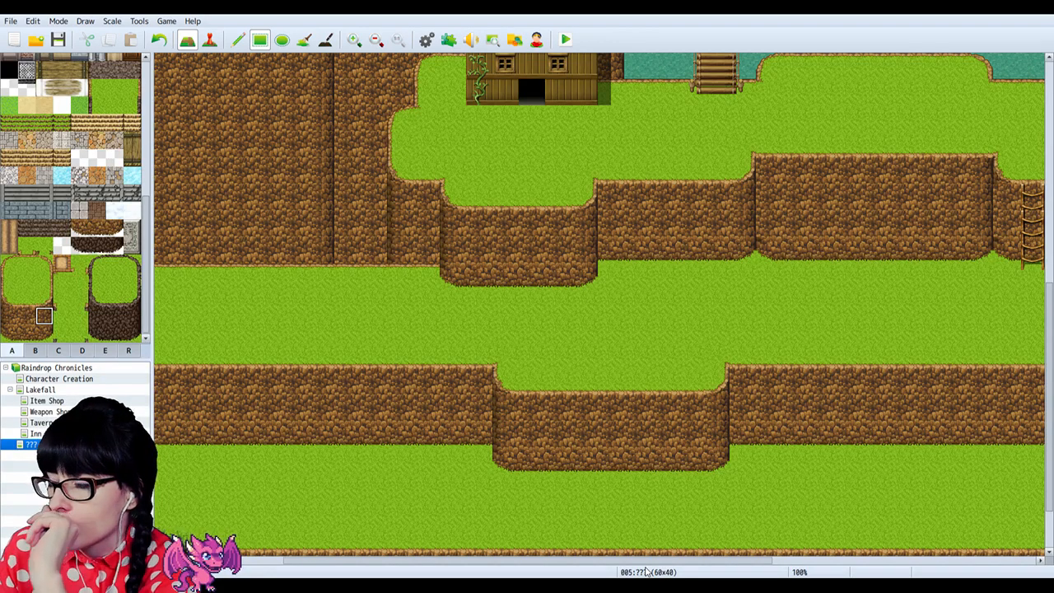
drag(646, 568, 717, 562)
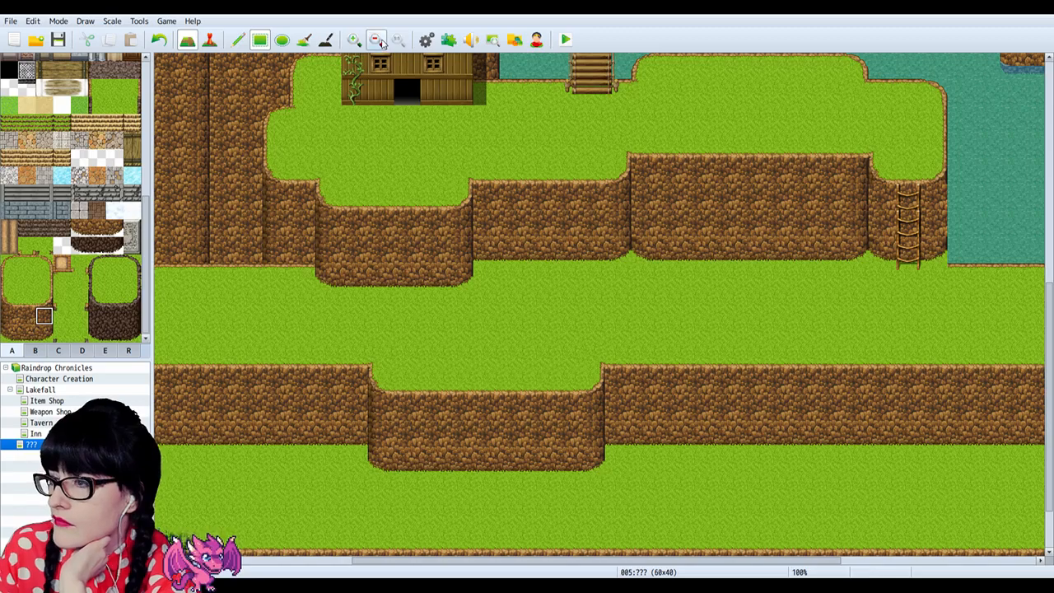
click(376, 40)
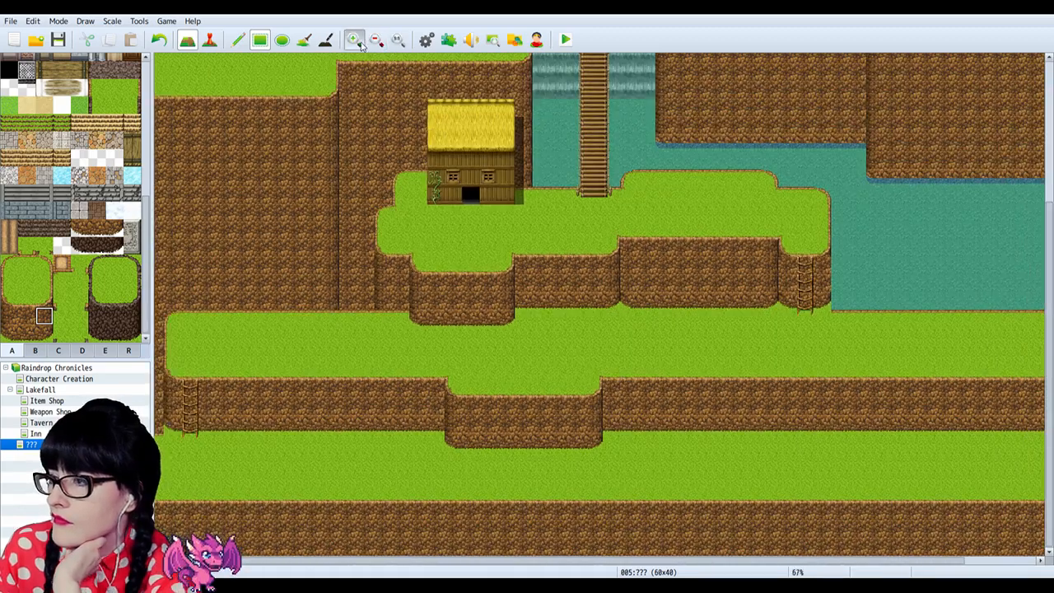
click(359, 41)
click(359, 41)
click(359, 41)
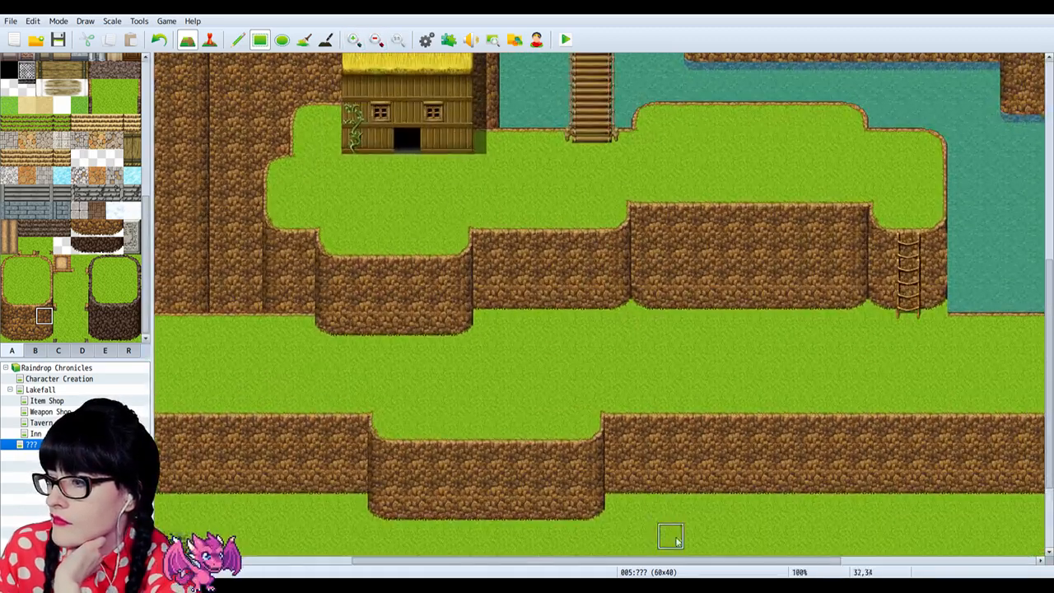
drag(681, 565, 615, 565)
drag(584, 572, 583, 574)
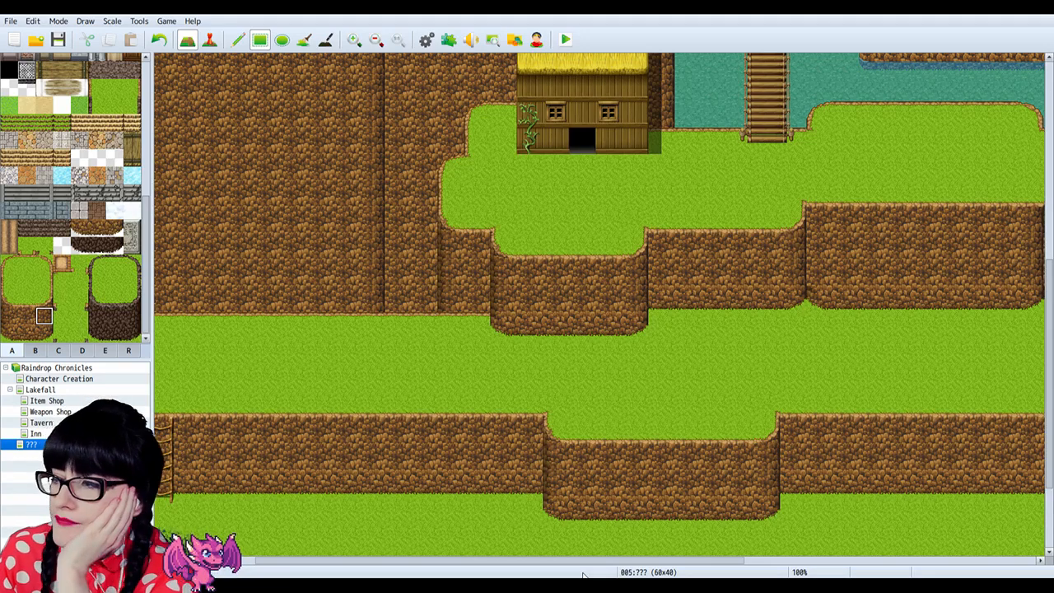
drag(582, 574, 745, 565)
scroll(568, 420, down, 1)
scroll(569, 420, down, 1)
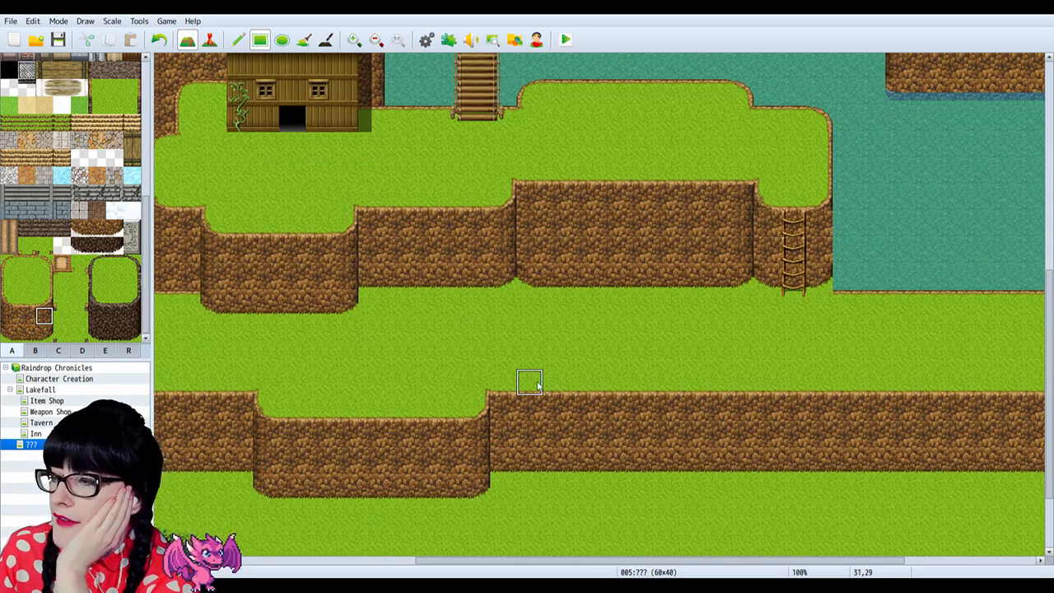
Step: Raise a seven-tile stretch of the lower ledge's cliff by one tile east of the bulge, giving its west side a rounded, shaded edge
mouse_move(471, 418)
right_down()
mouse_move(262, 473)
mouse_move(269, 479)
right_up()
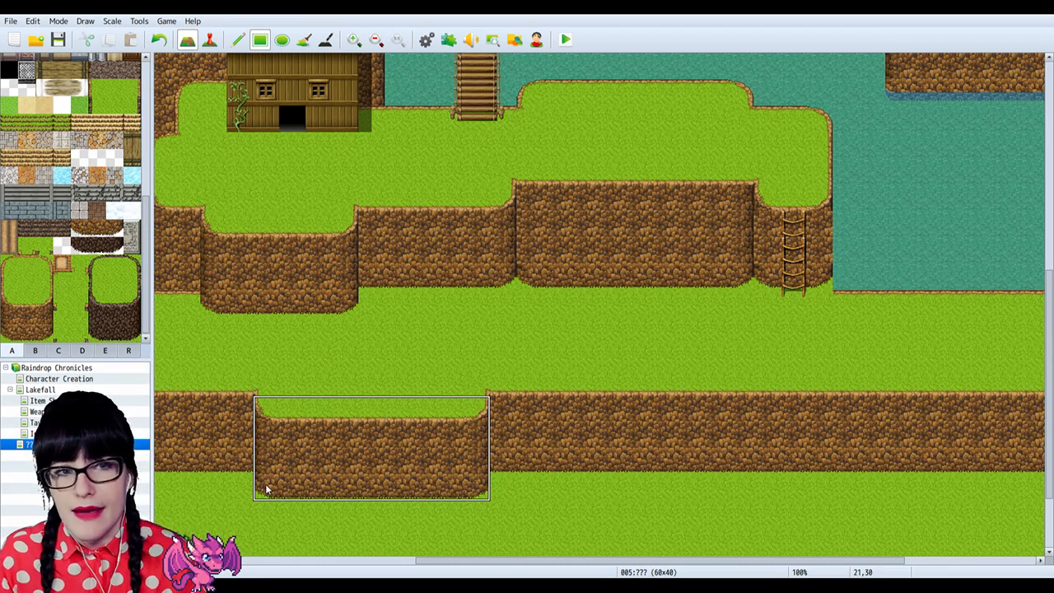
drag(437, 561, 482, 561)
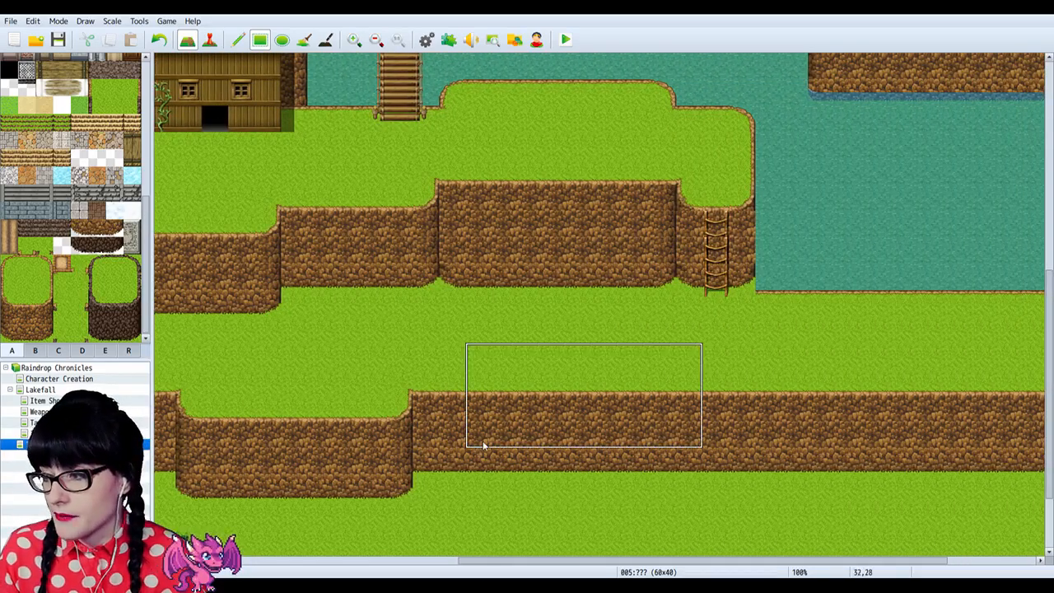
right_drag(559, 404, 558, 433)
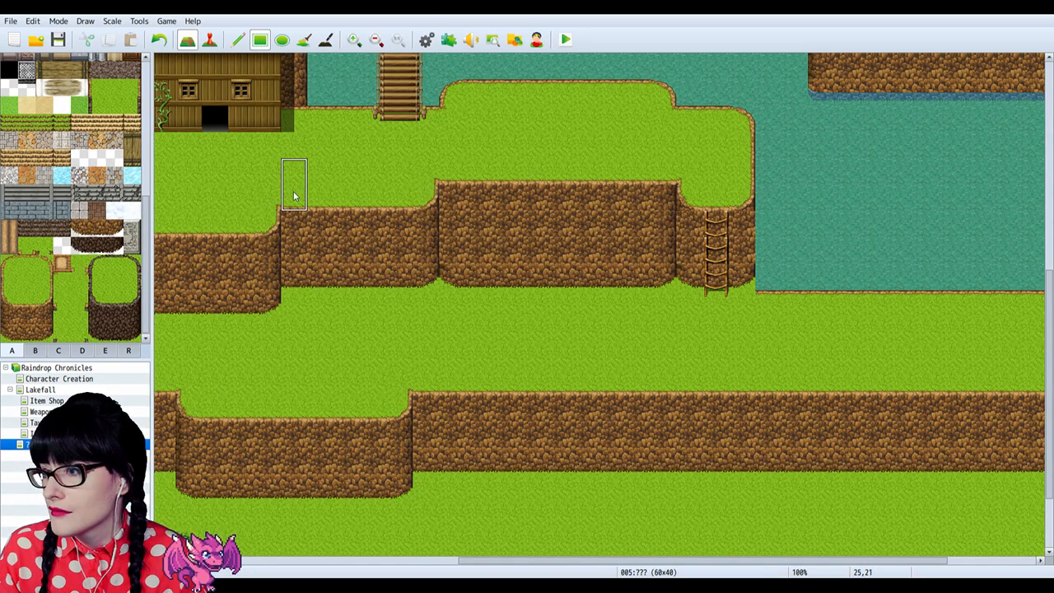
right_drag(293, 191, 283, 165)
drag(452, 343, 765, 463)
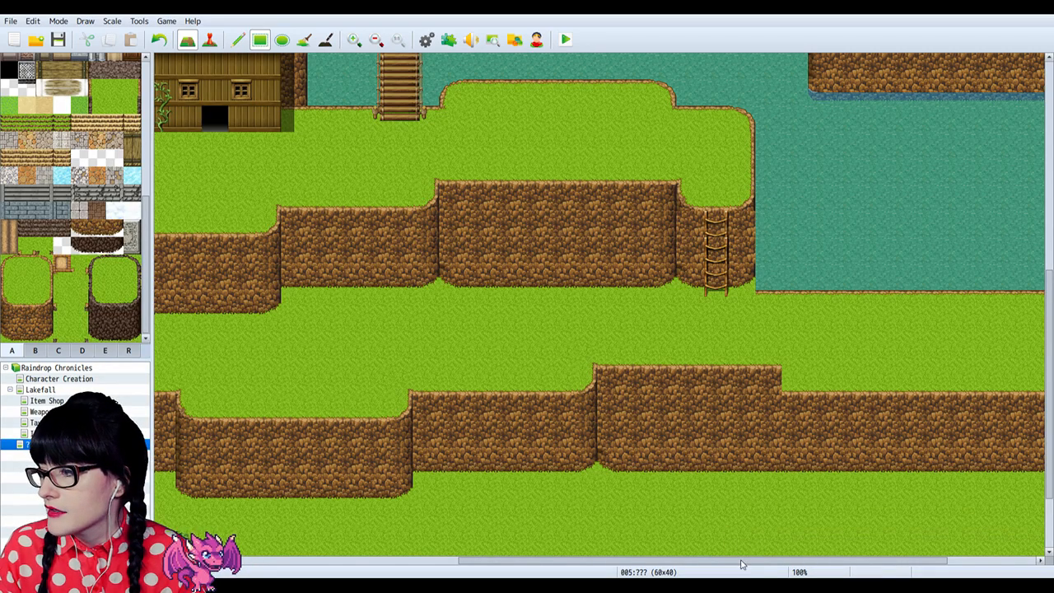
Step: Place a rounded grass corner just beyond the raised cliff's east end, undoing the one placed a tile too far west
mouse_move(741, 561)
mouse_down()
mouse_move(776, 563)
mouse_move(759, 564)
mouse_up()
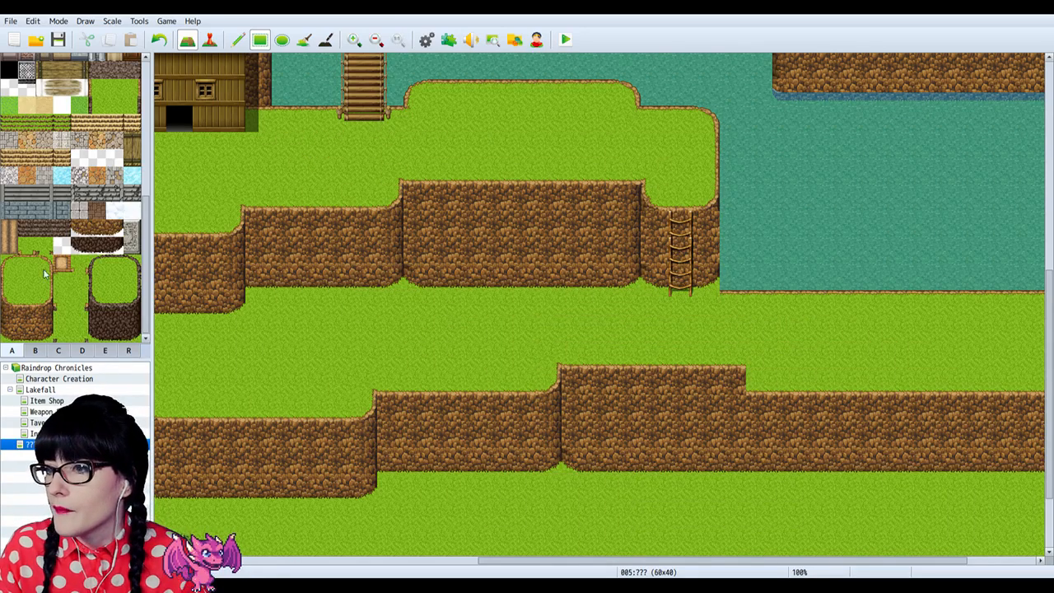
click(9, 297)
click(735, 379)
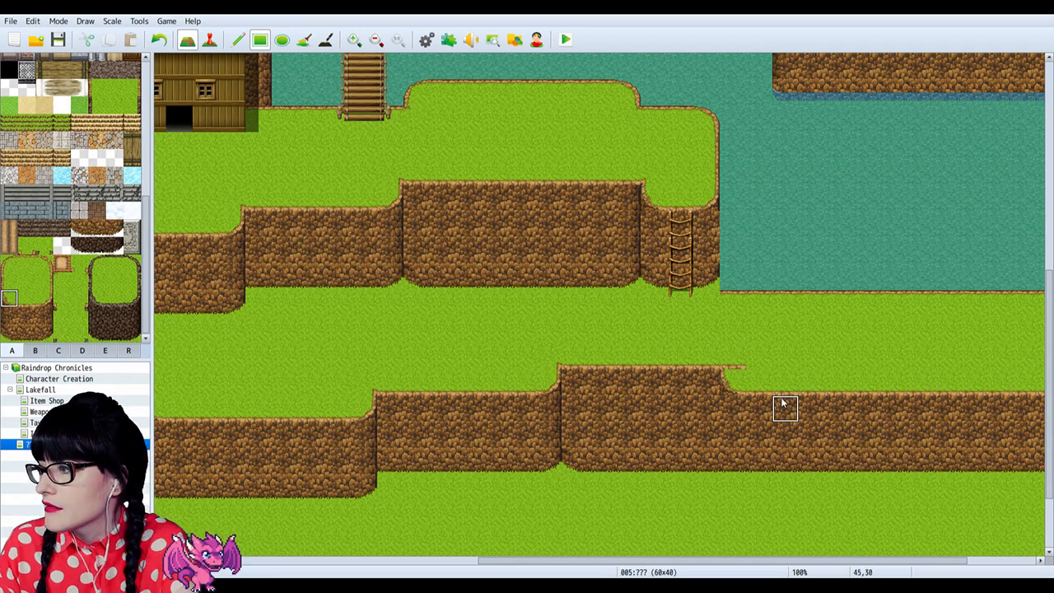
key(ctrl+z)
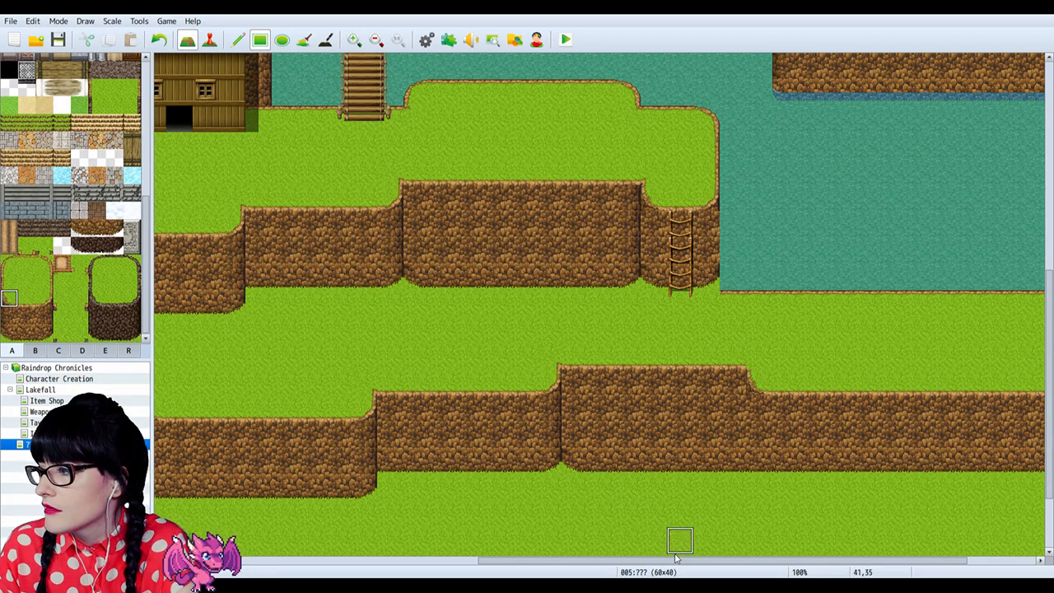
Step: Finish the raised cliff's east side with shaded edge tiles and rounded base corners where it meets the neighbouring cliff section
click(10, 318)
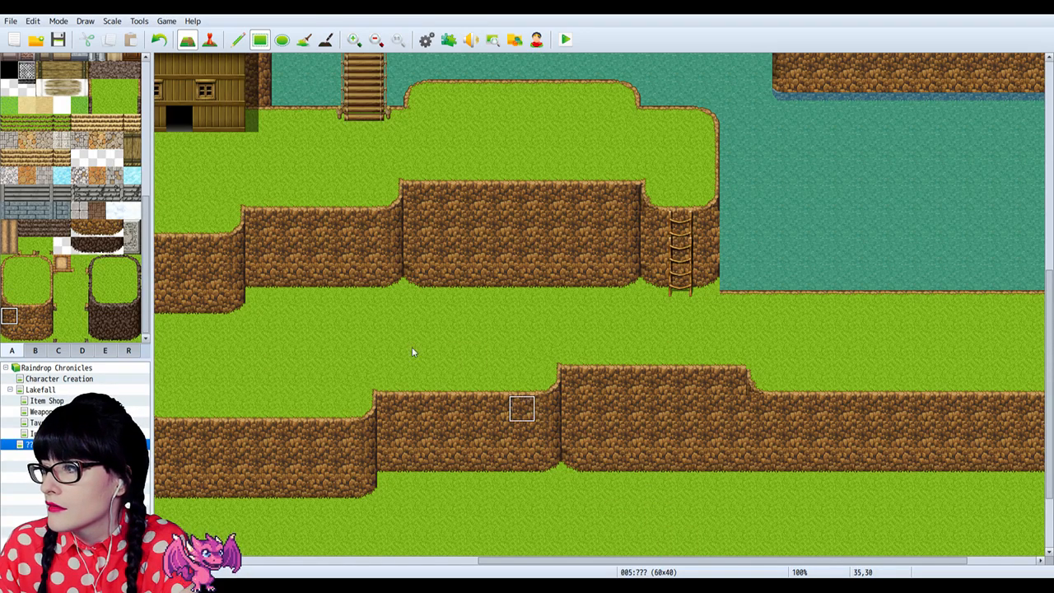
click(44, 320)
drag(734, 392, 731, 430)
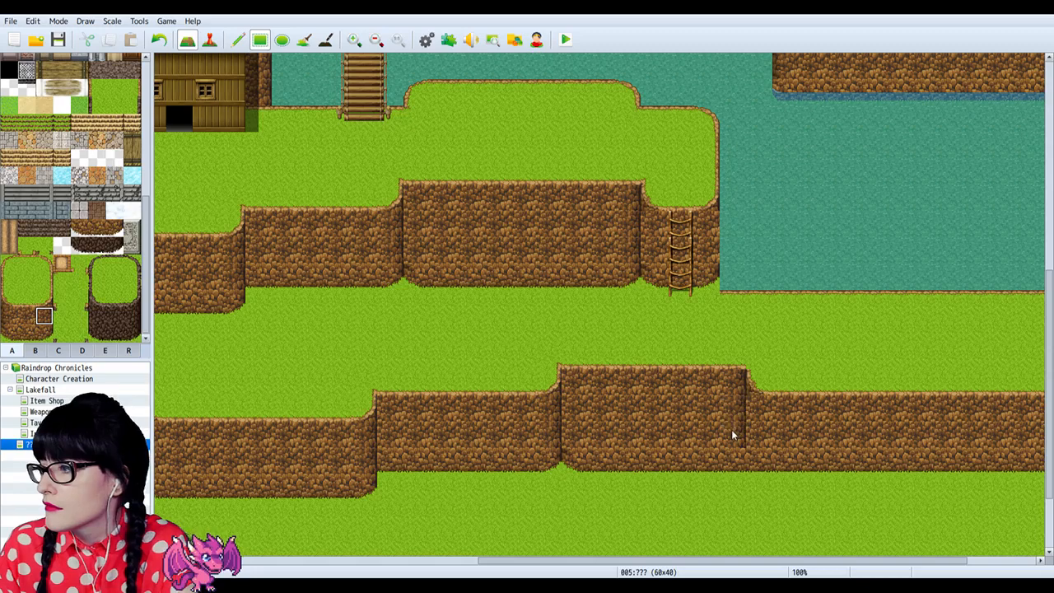
click(44, 334)
click(727, 463)
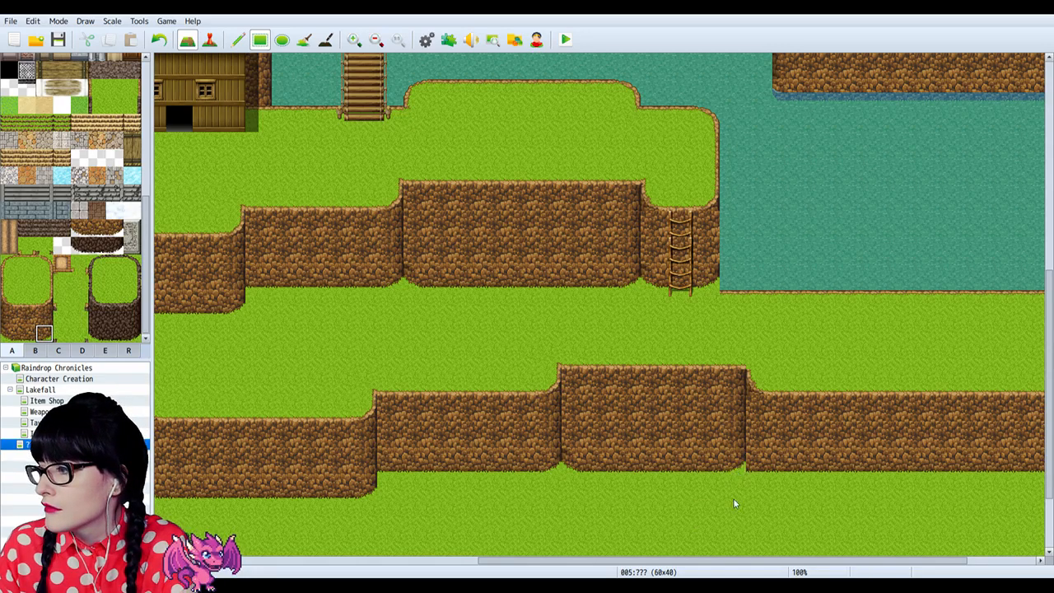
drag(748, 561, 814, 561)
click(9, 333)
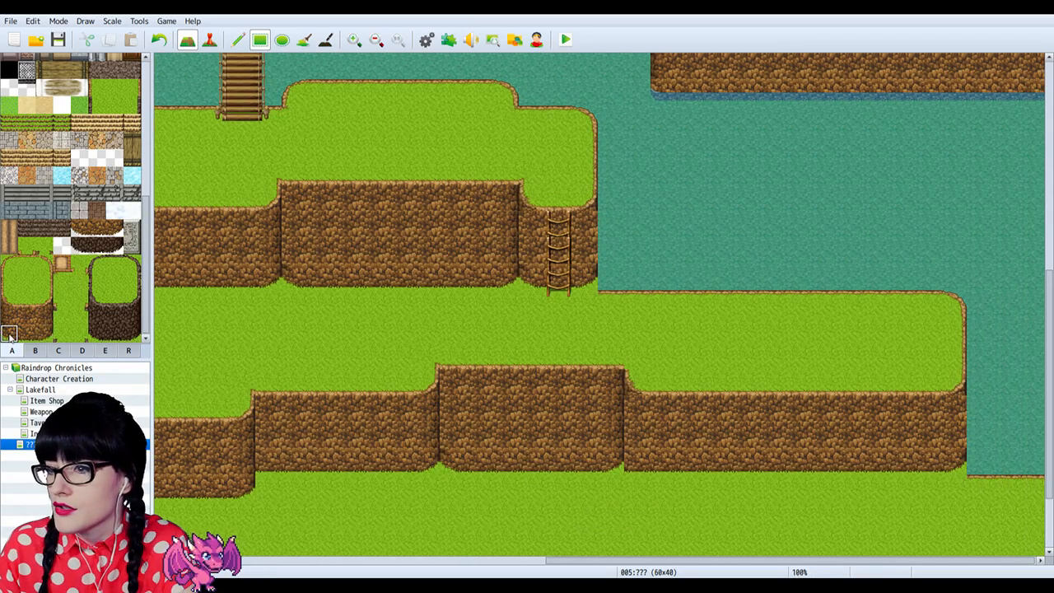
Step: Examine the whole map to judge how the reshaped lower ledge fits with the house platform, pool and surrounding cliffs
scroll(753, 516, down, 1)
scroll(753, 520, down, 1)
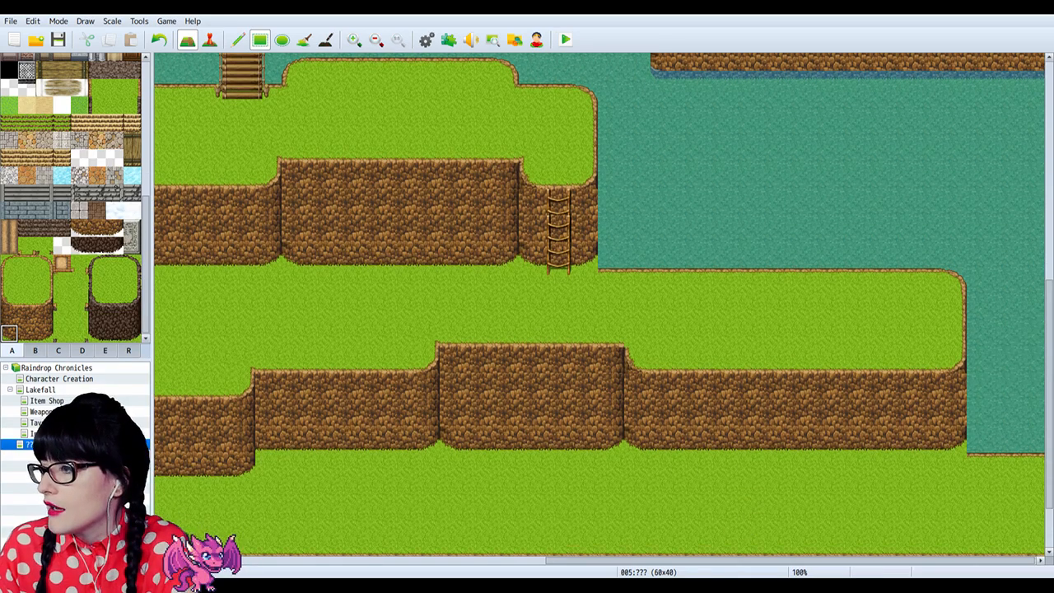
drag(649, 563, 388, 255)
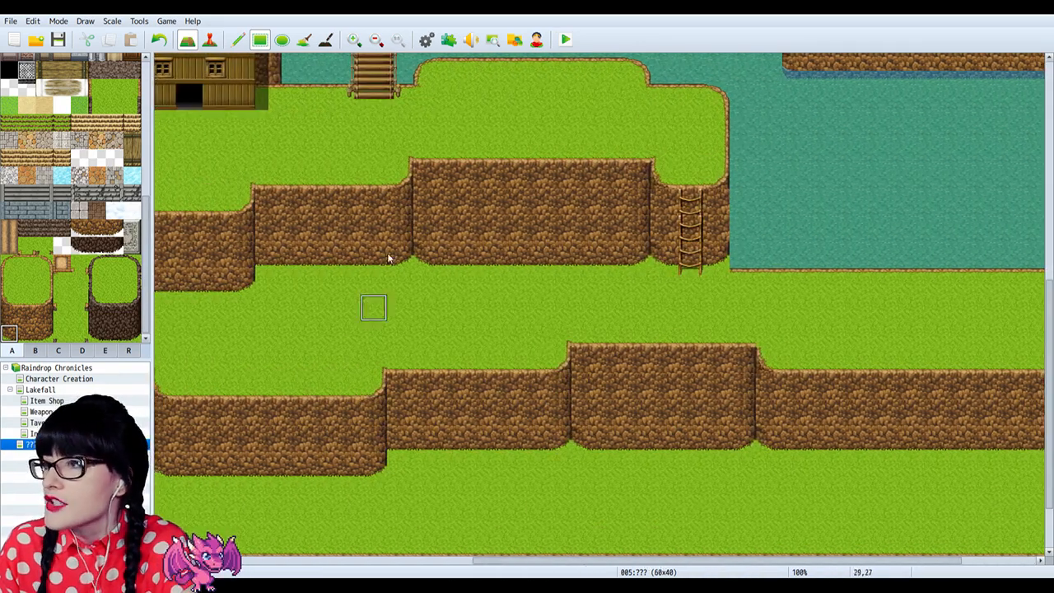
click(376, 39)
click(375, 40)
click(375, 40)
click(375, 41)
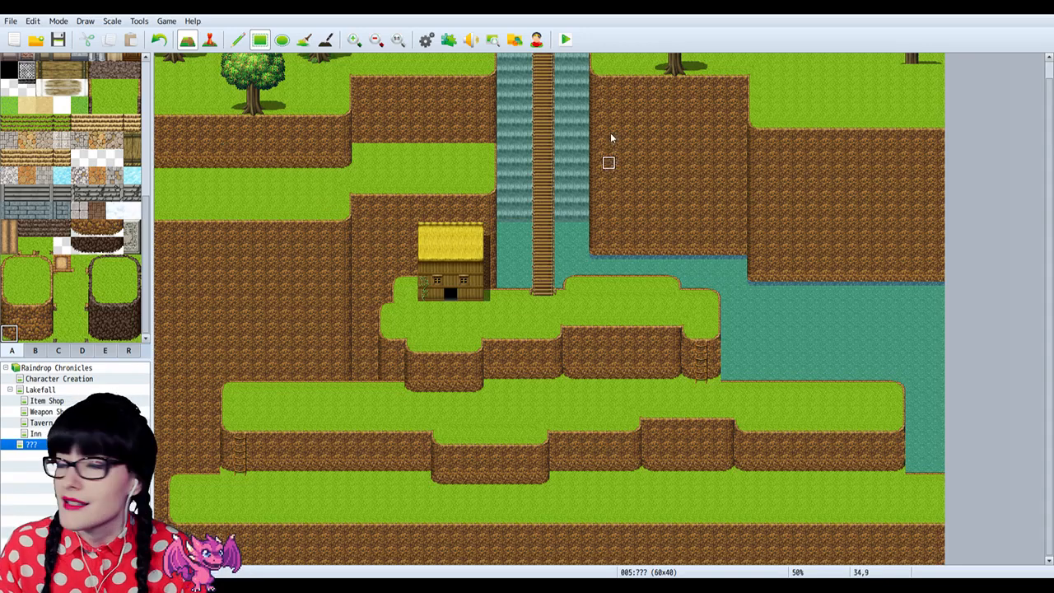
Step: Examine the house platform and the full length of the lower ledge, up close and as a whole, to judge their shapes
click(355, 40)
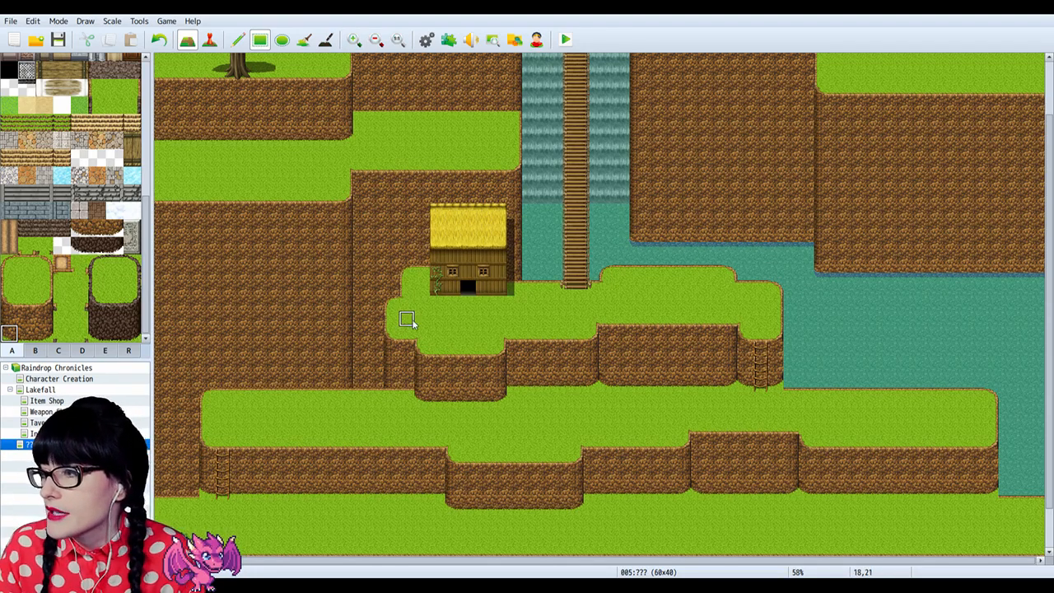
click(354, 40)
click(354, 40)
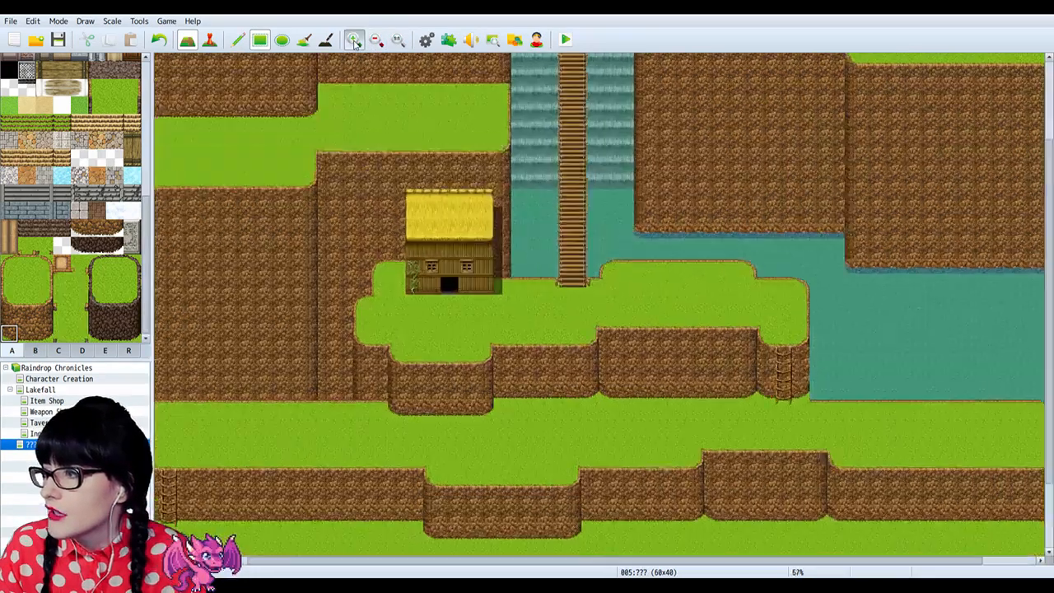
click(354, 40)
scroll(371, 177, down, 3)
scroll(558, 447, right, 5)
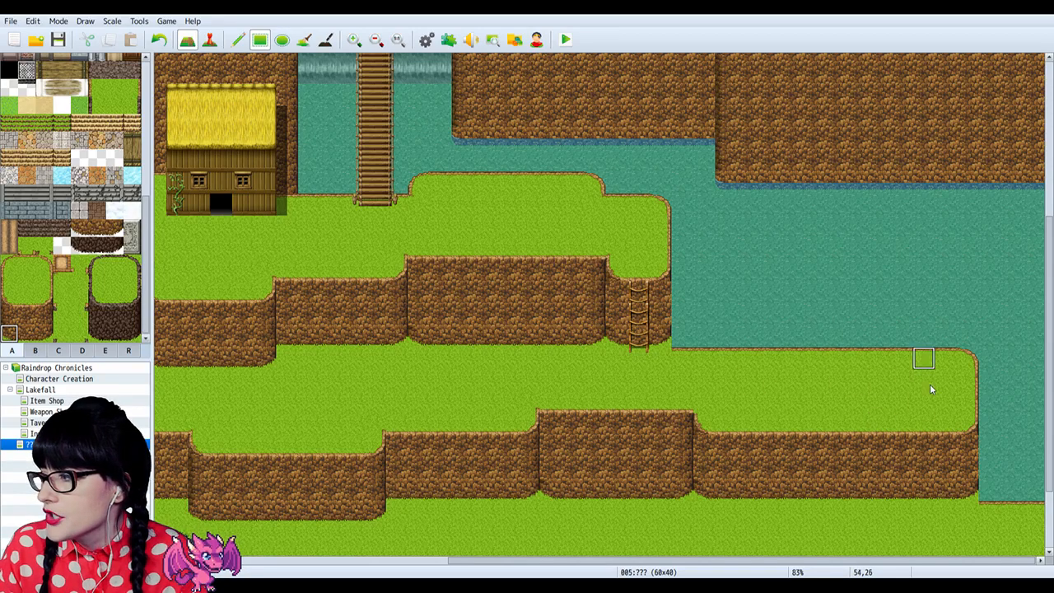
click(375, 40)
click(376, 40)
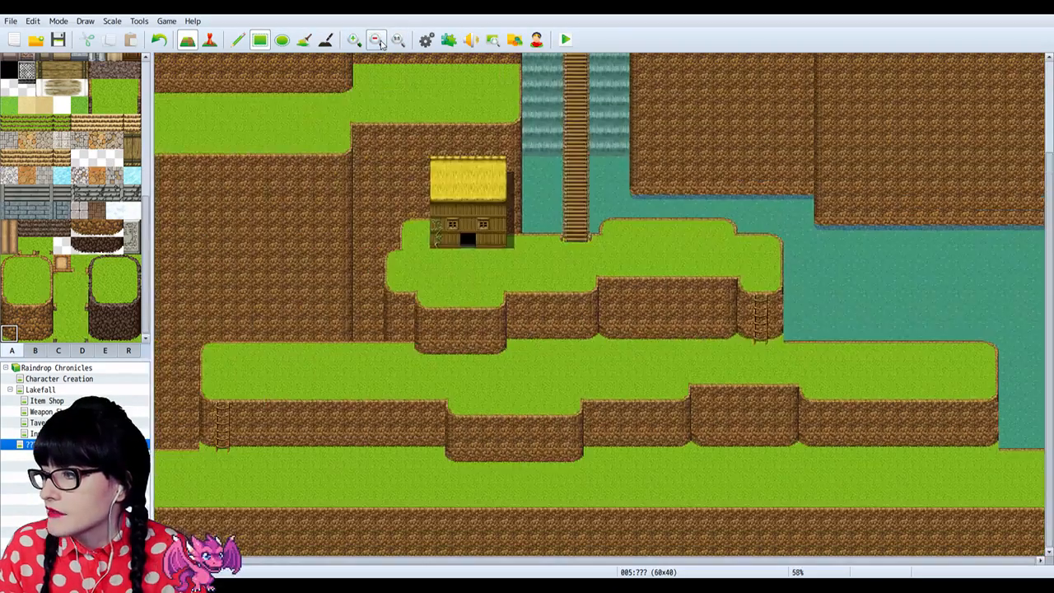
click(375, 39)
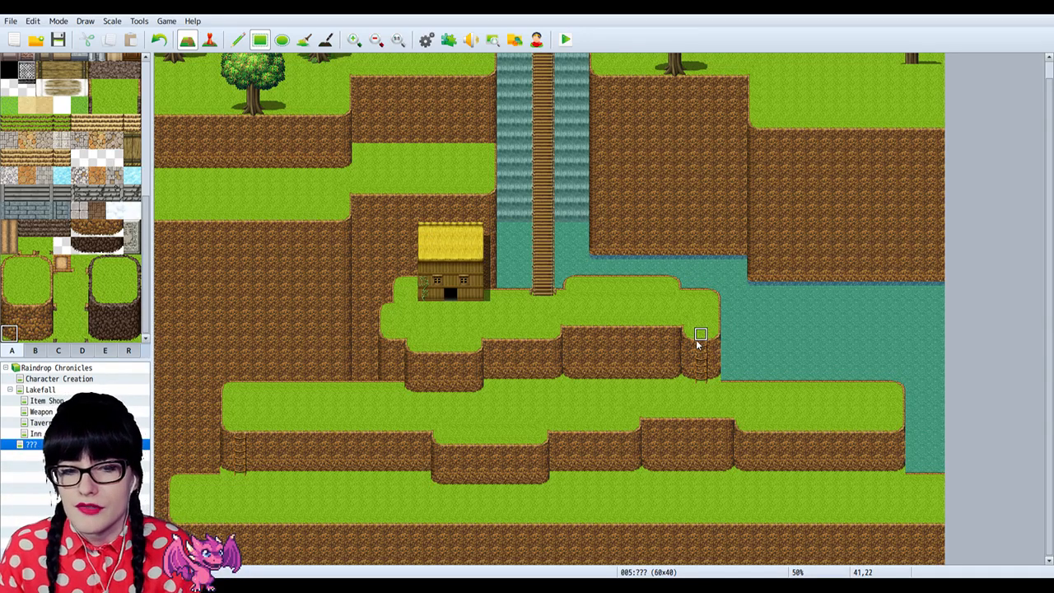
click(356, 39)
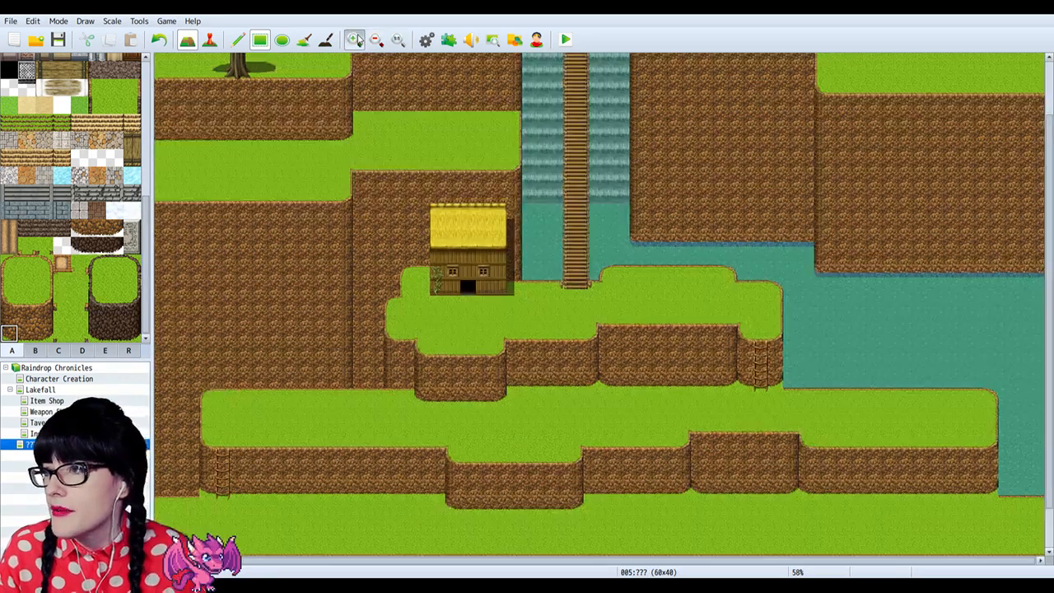
click(376, 40)
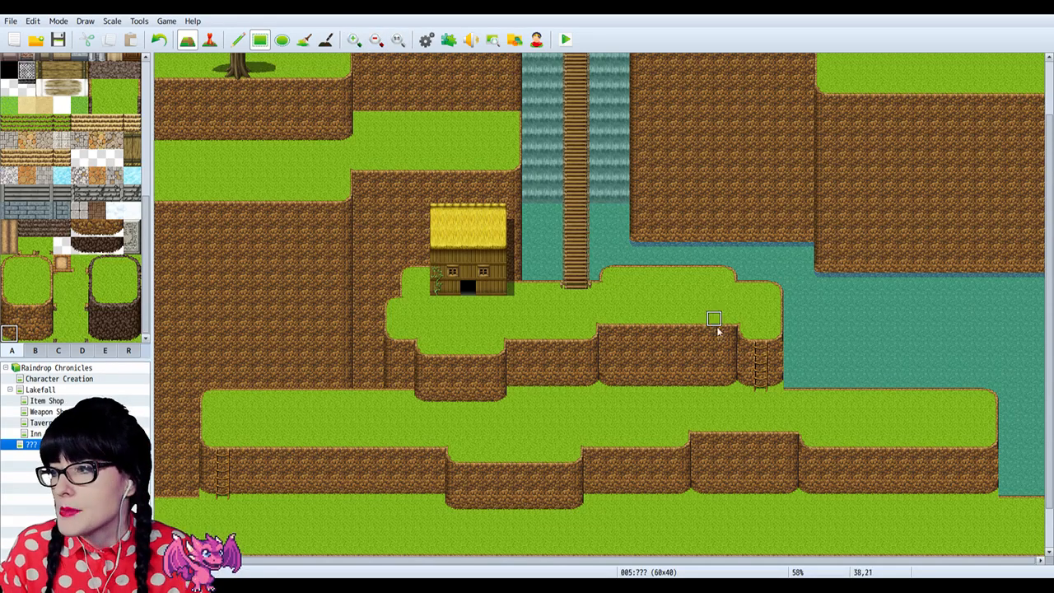
Step: Examine the lower ledge's straight northern shoreline along the pool for a stretch that needs a more irregular outline
scroll(725, 330, down, 2)
right_drag(764, 306, 756, 336)
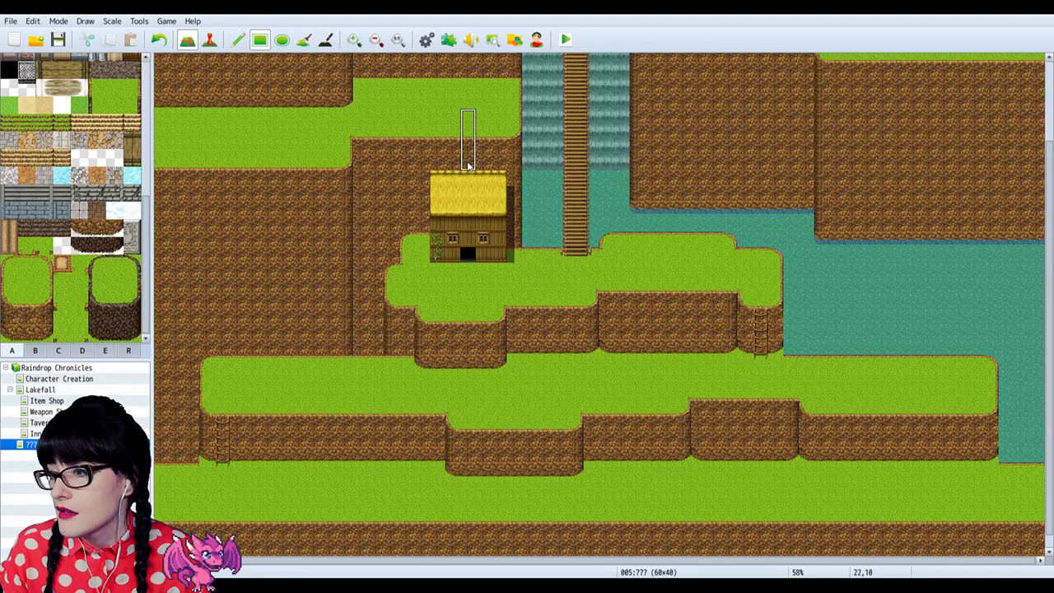
click(353, 39)
click(353, 40)
scroll(696, 478, down, 3)
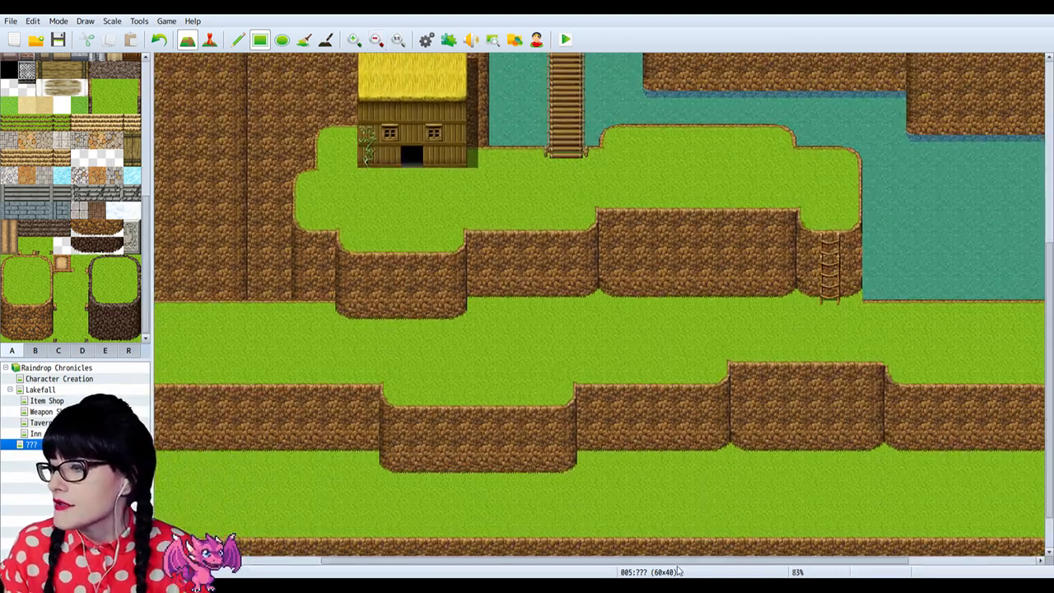
scroll(674, 563, right, 3)
scroll(795, 449, down, 1)
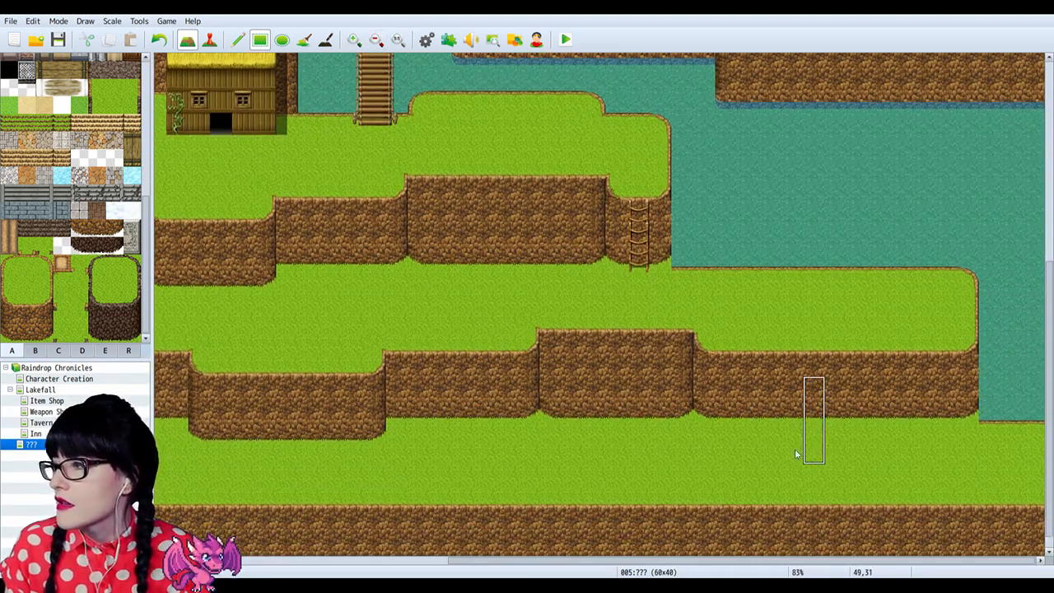
scroll(793, 454, up, 1)
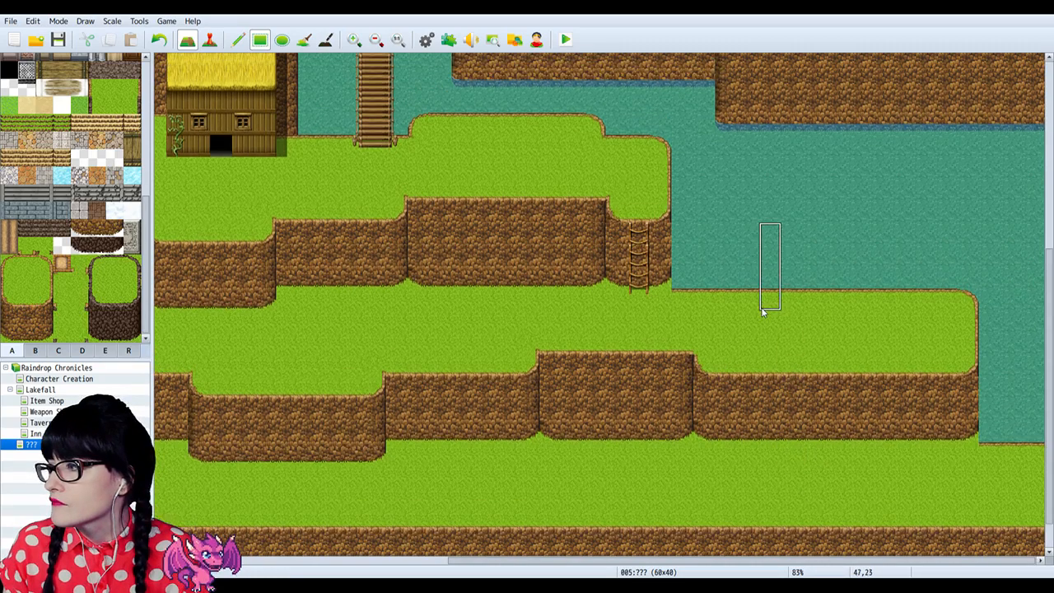
scroll(763, 309, up, 1)
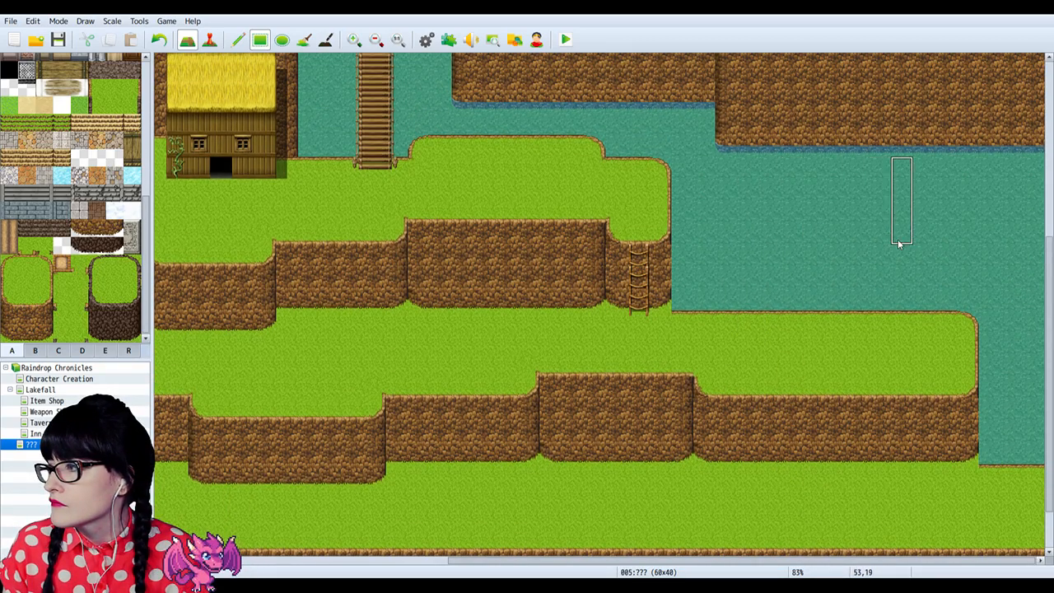
click(375, 39)
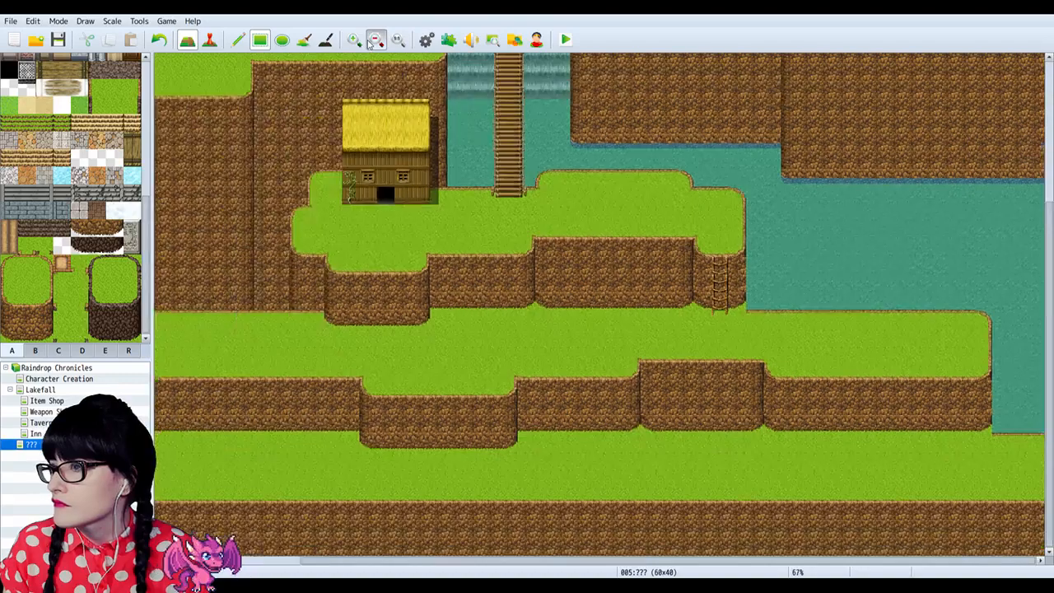
click(374, 39)
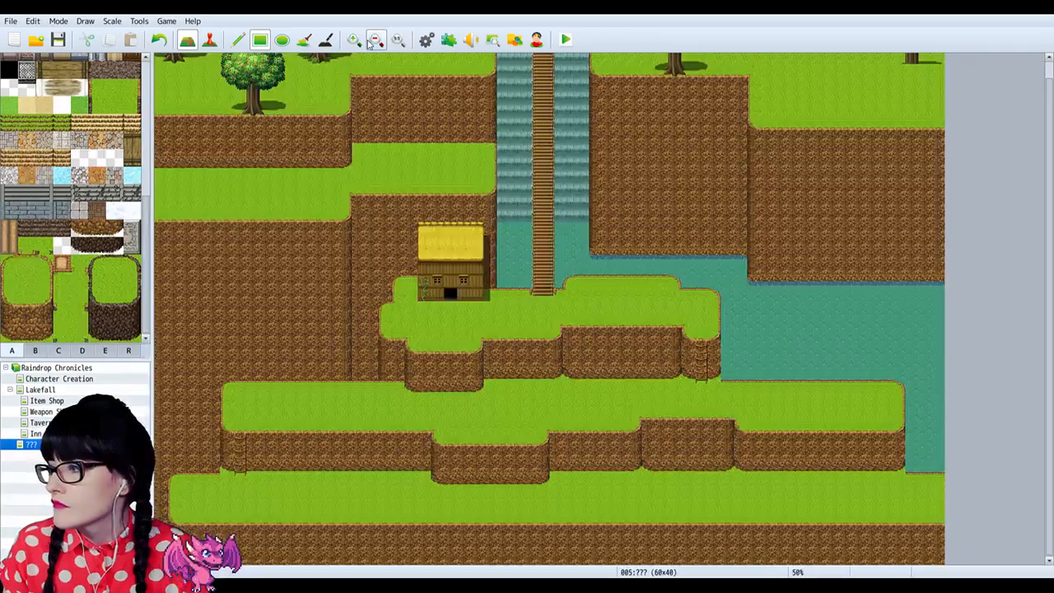
Step: Copy the ten-by-two-tile rounded bulge from the house platform's north edge onto the lower ledge's pool shoreline, undoing misaligned placements
click(354, 40)
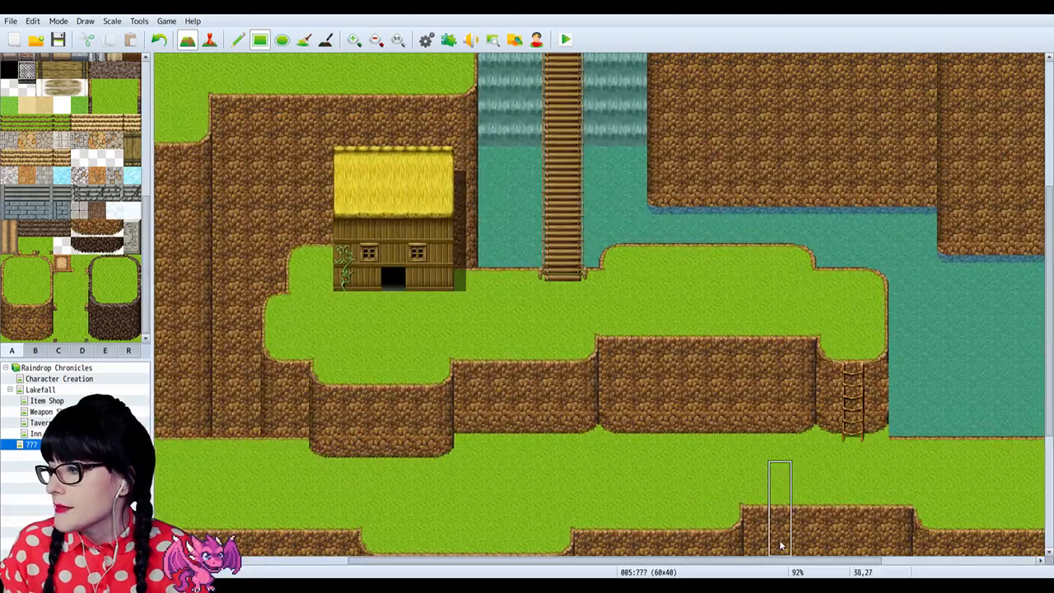
drag(791, 560, 945, 560)
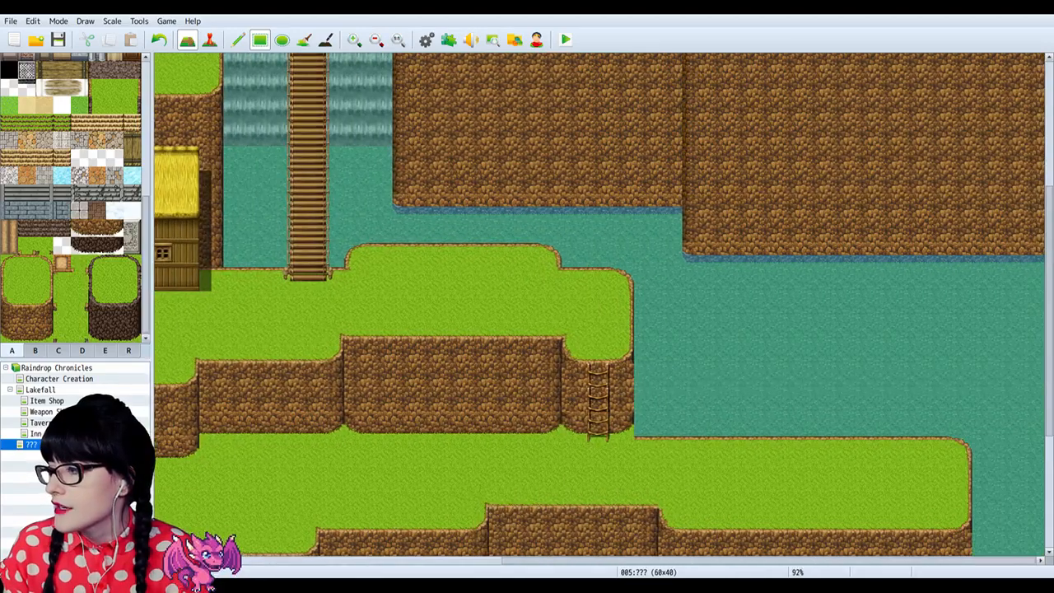
scroll(711, 344, down, 2)
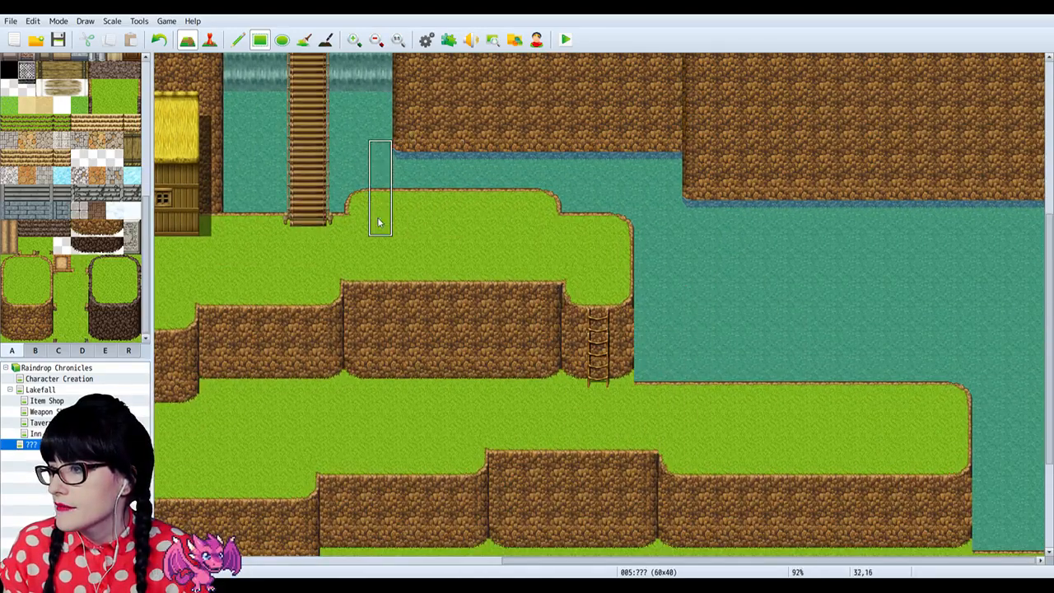
drag(350, 234, 565, 204)
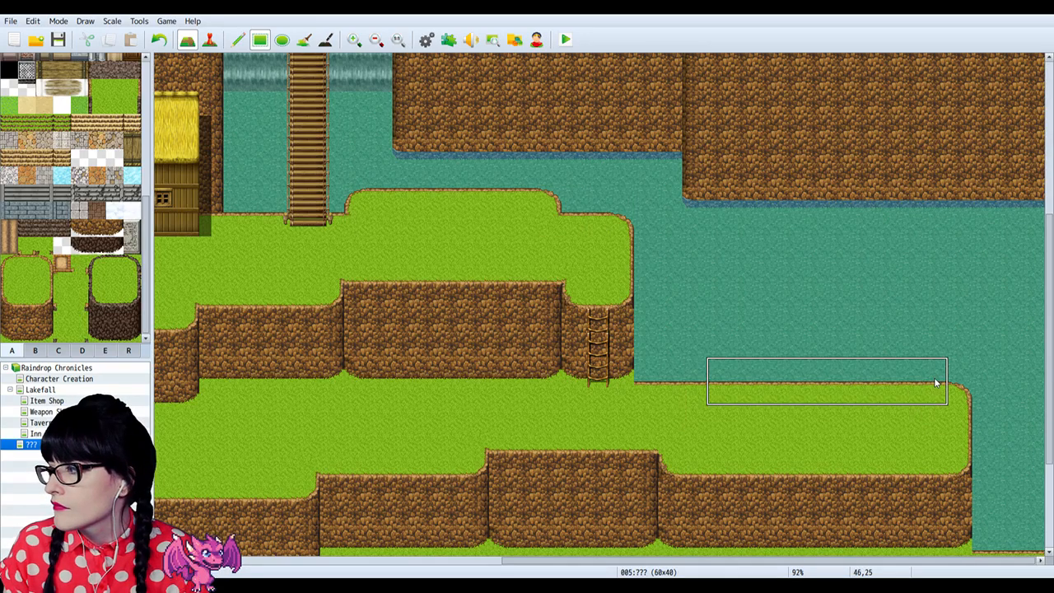
drag(914, 369, 739, 408)
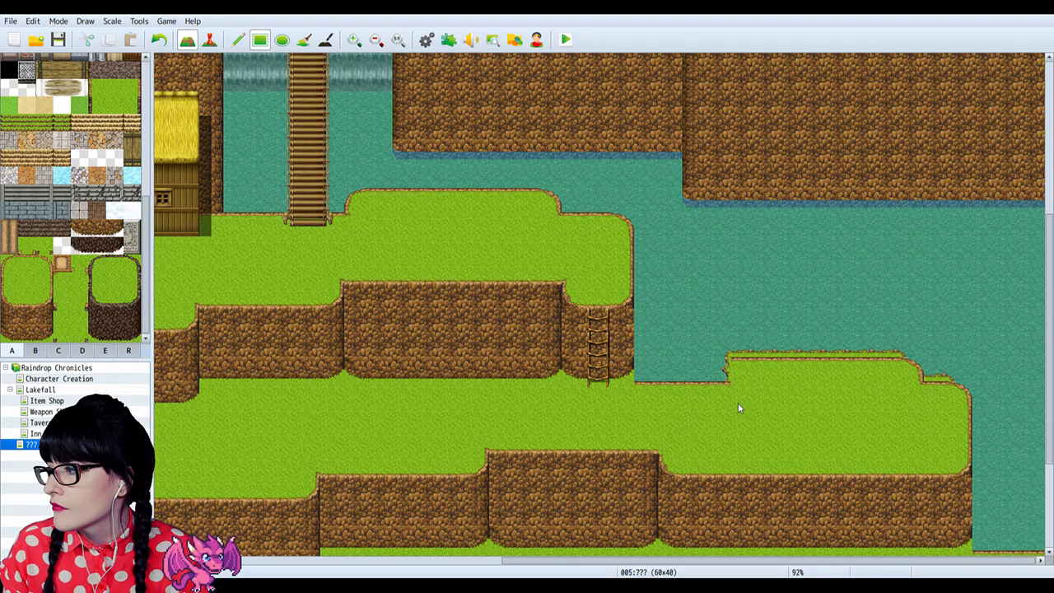
key(ctrl+z)
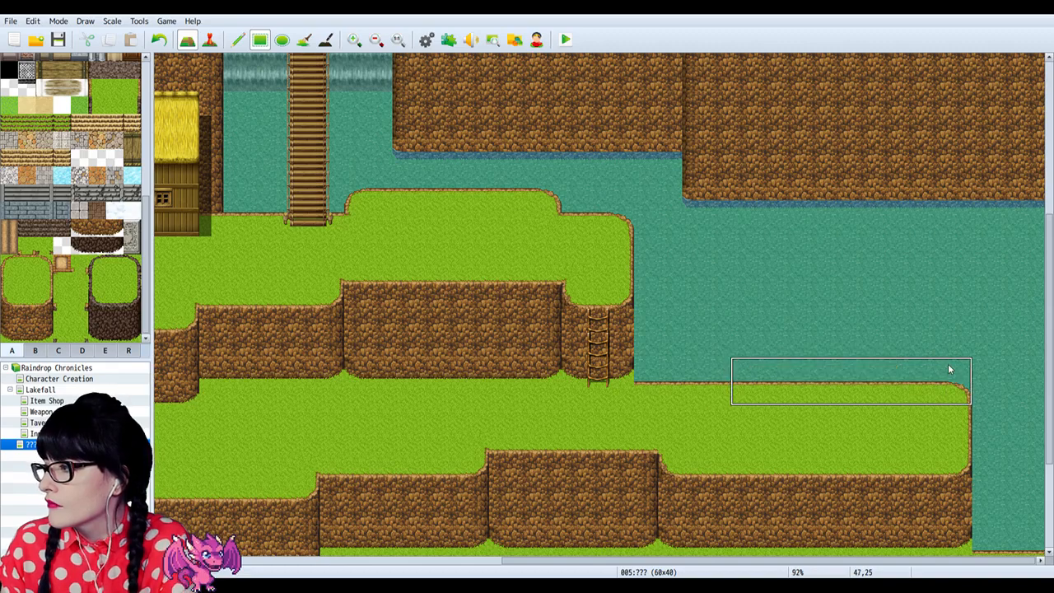
drag(914, 367, 802, 401)
key(ctrl+z)
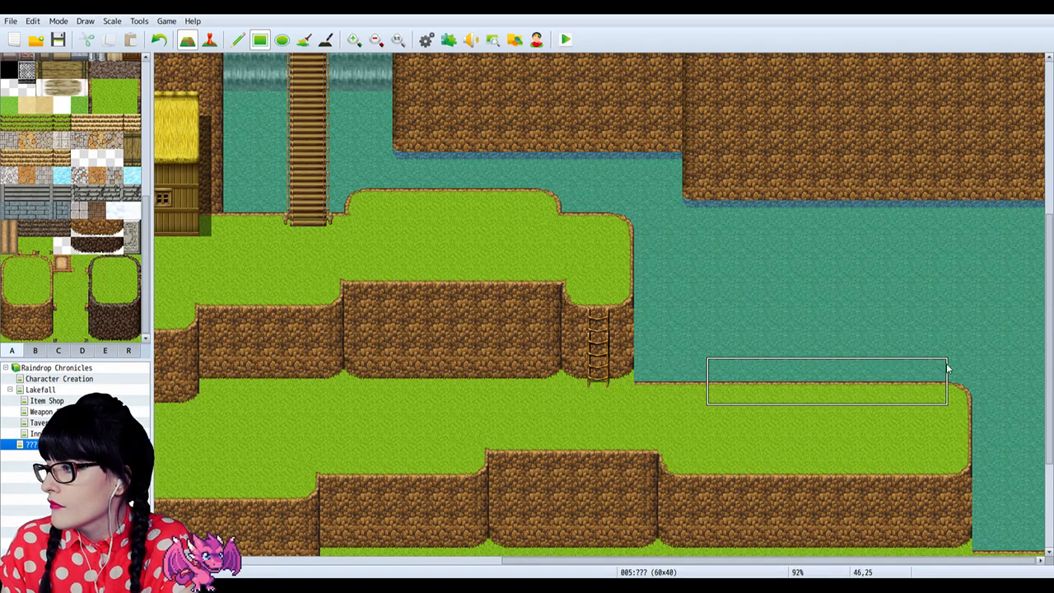
drag(957, 369, 756, 393)
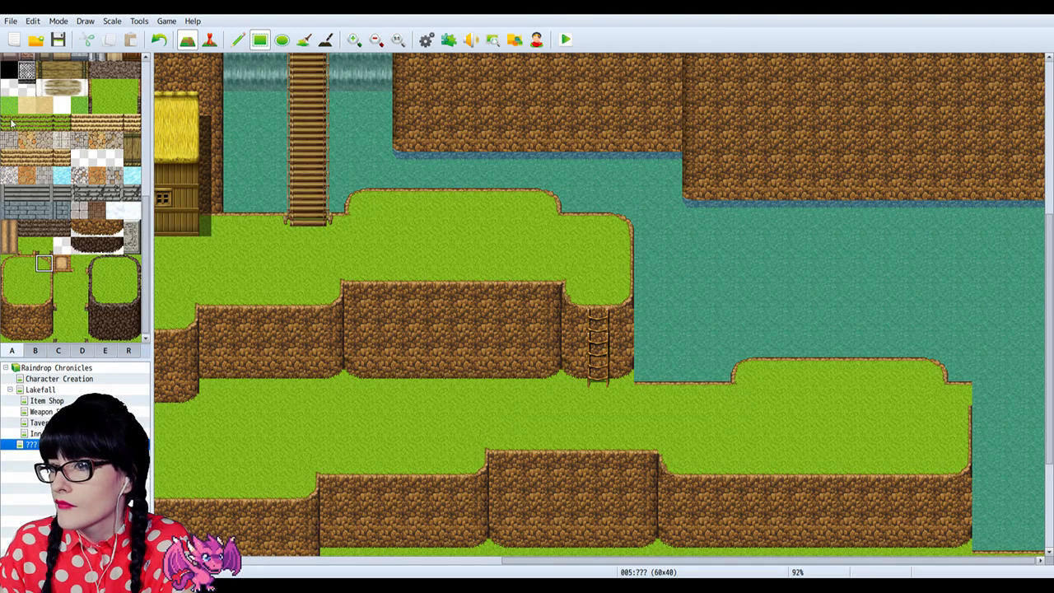
Step: Replace the lower ledge's northeast corner tile with water and place a rounded grass corner over it
scroll(11, 122, up, 8)
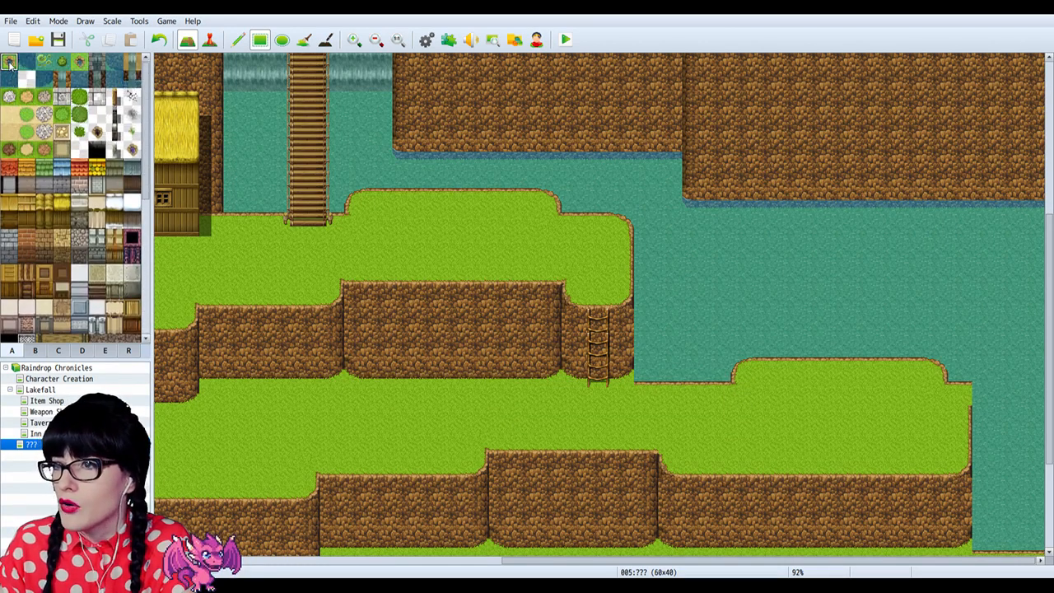
click(957, 391)
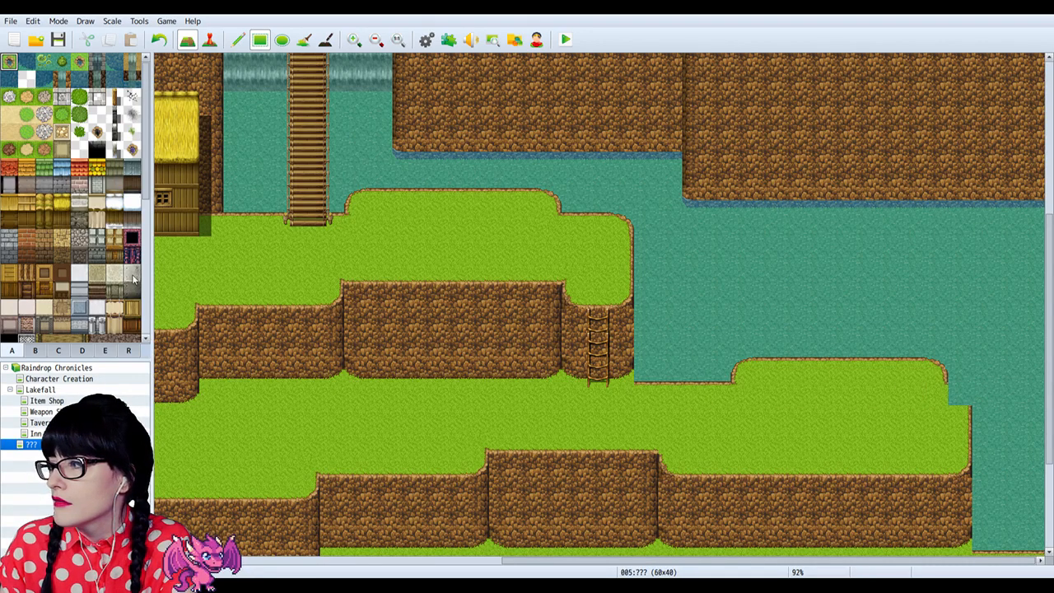
click(34, 350)
scroll(63, 289, down, 5)
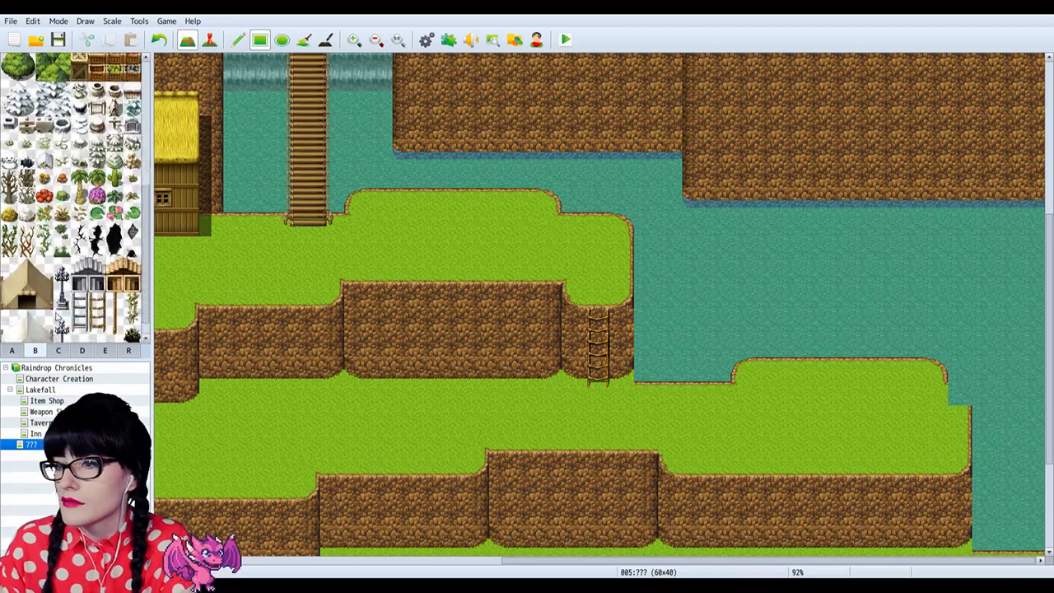
click(105, 351)
scroll(75, 198, down, 2)
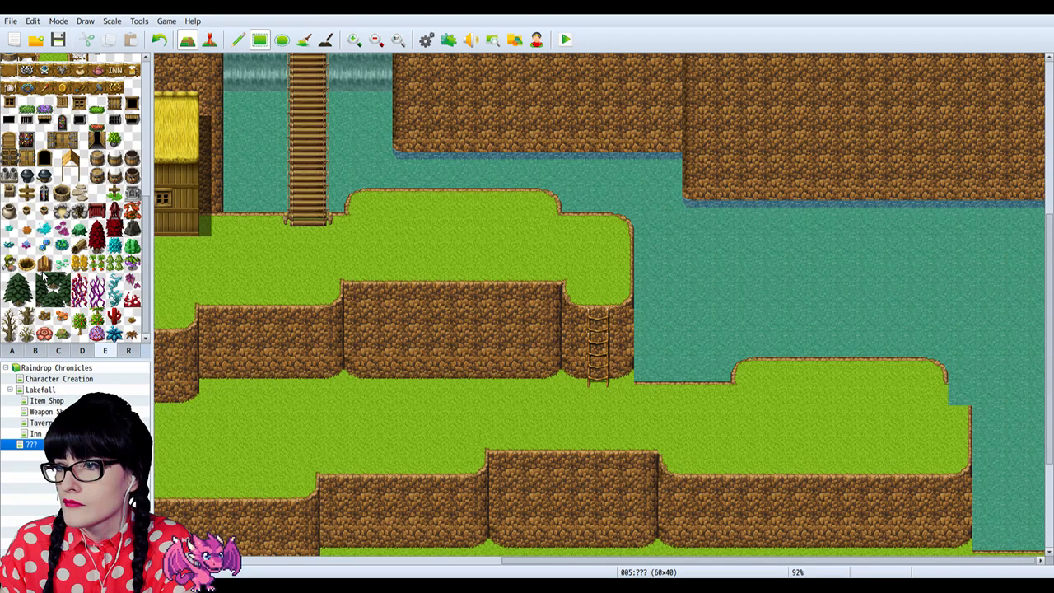
scroll(43, 280, up, 6)
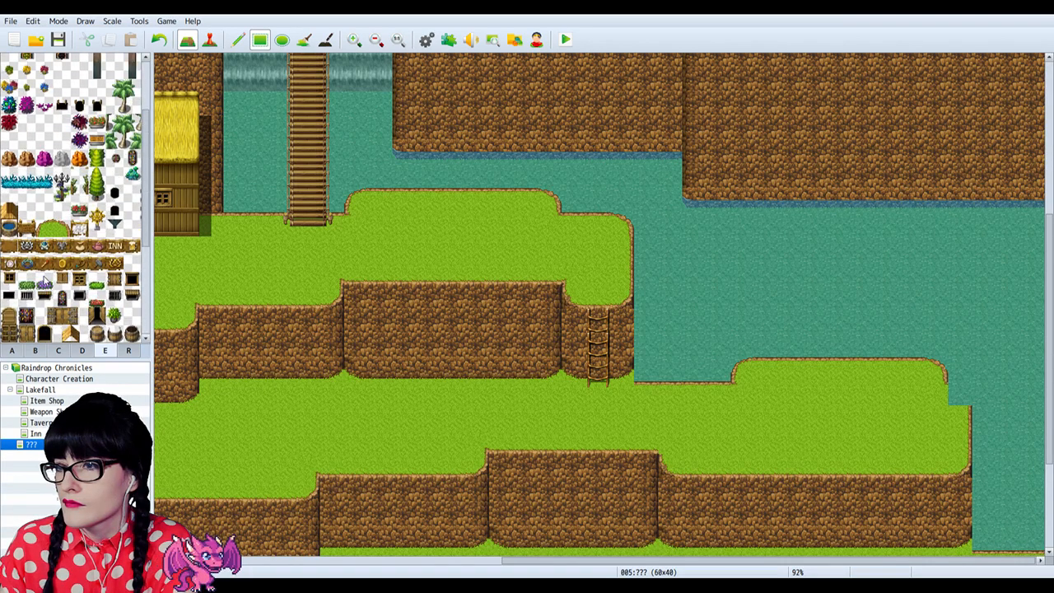
click(54, 243)
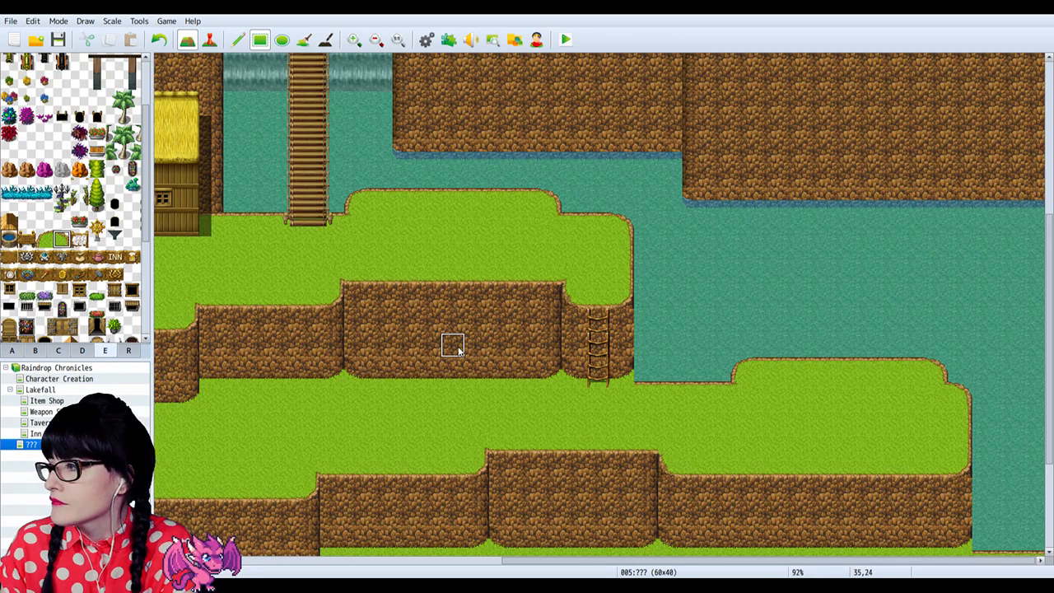
Step: Add a four-tile row of north-edged grass above the lower ledge's new bulge and replace the old edge beneath it with plain grass
scroll(494, 346, down, 2)
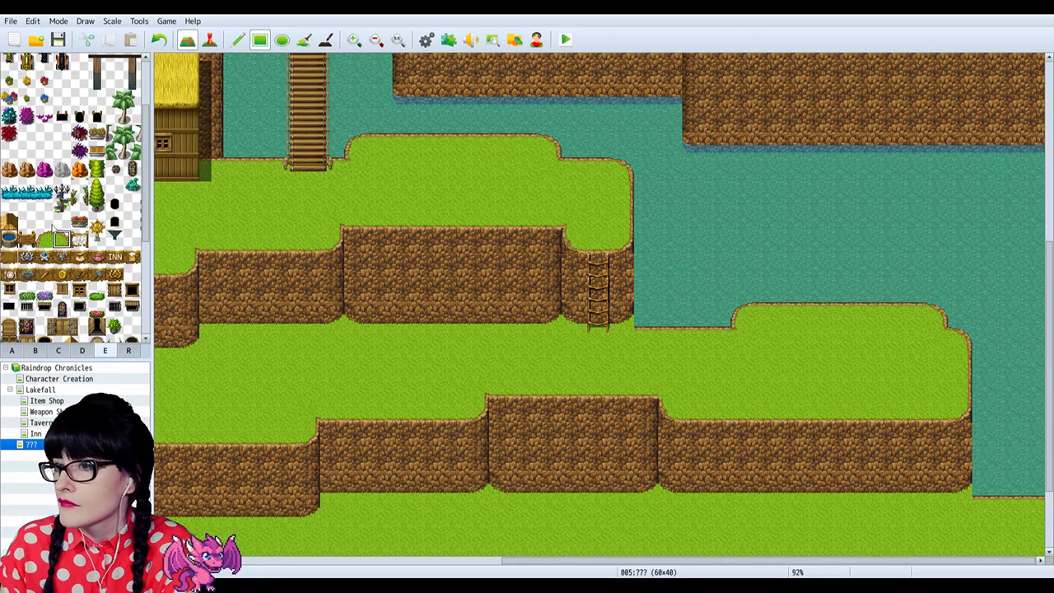
click(11, 351)
scroll(64, 264, down, 5)
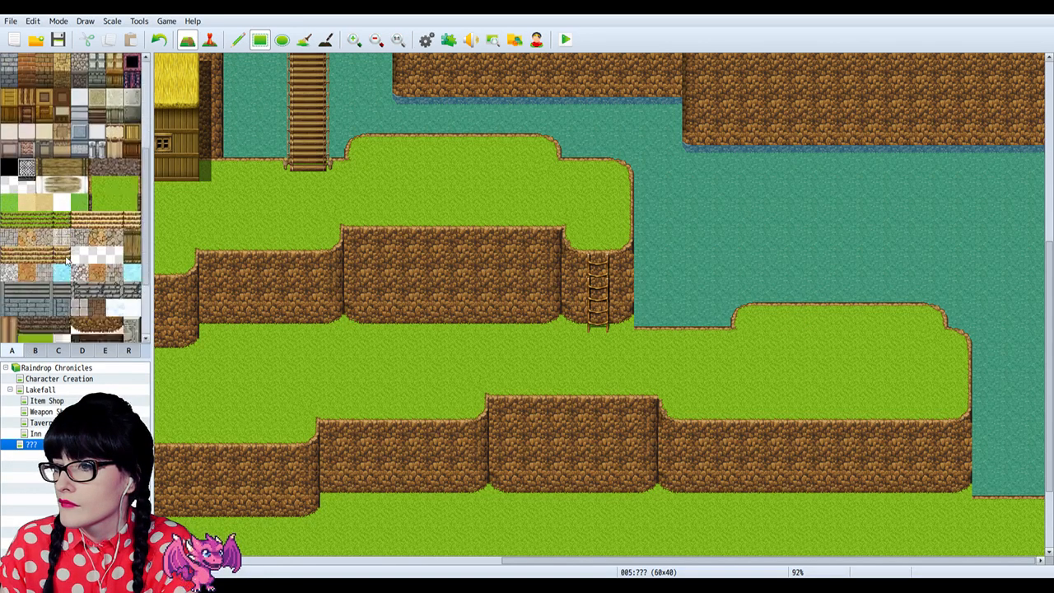
click(26, 263)
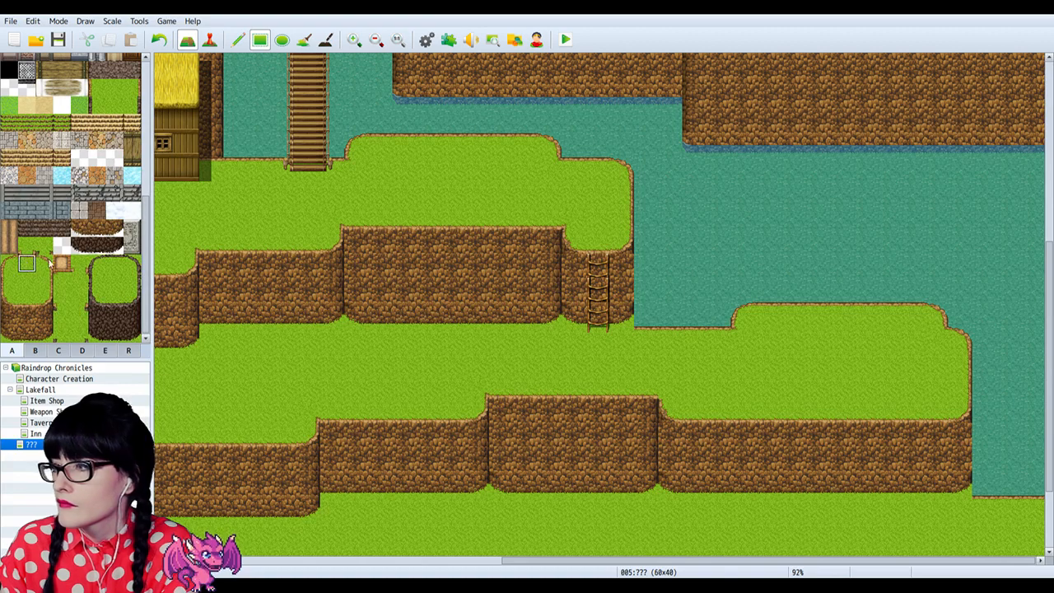
click(804, 293)
drag(804, 293, 870, 289)
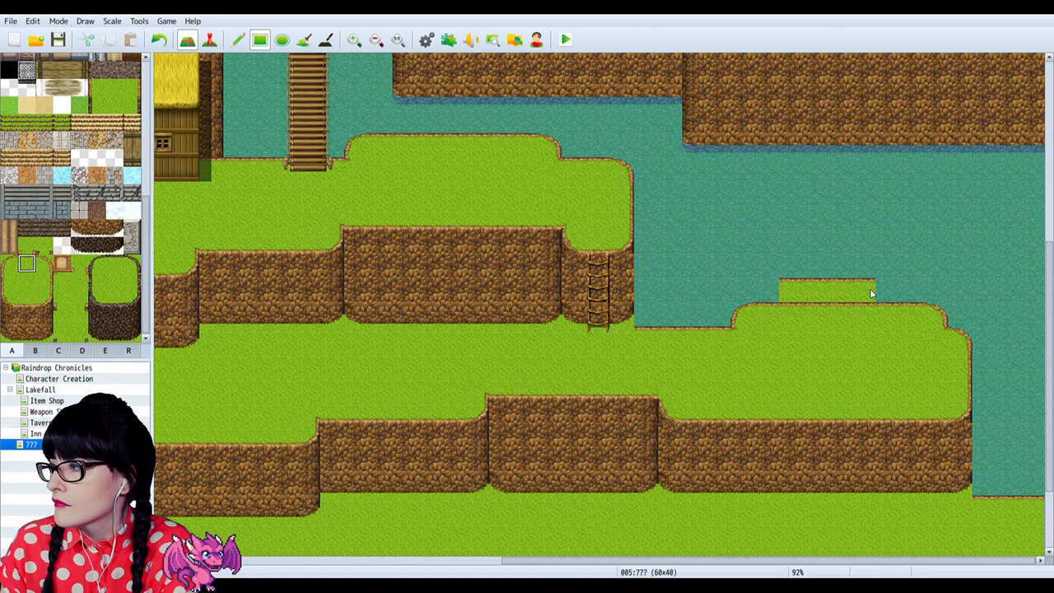
click(26, 281)
drag(815, 290, 814, 315)
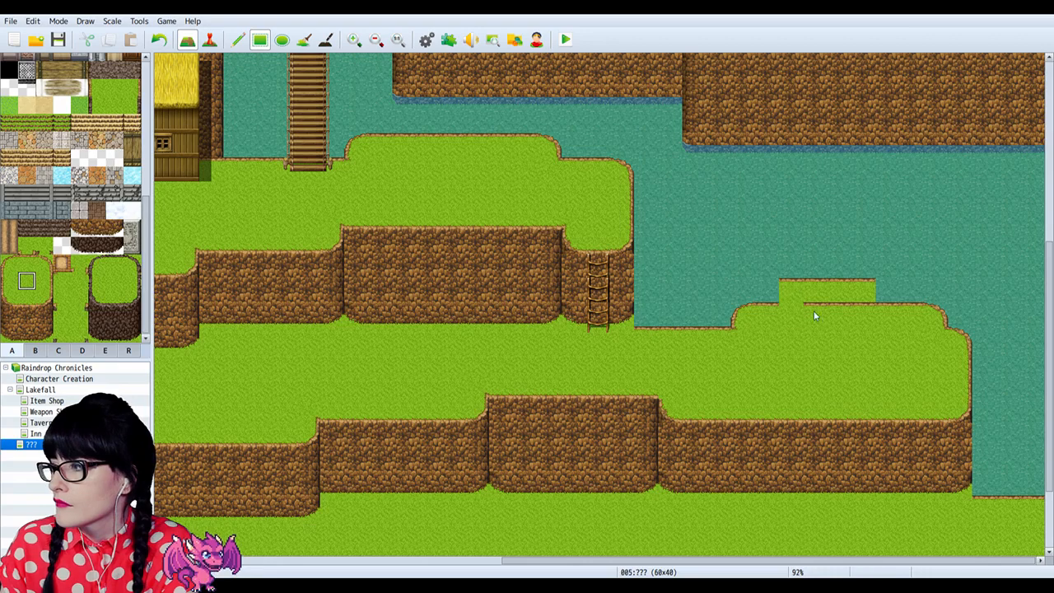
Step: Place a rounded grass corner in the water at the east end of the new four-tile grass row
click(57, 351)
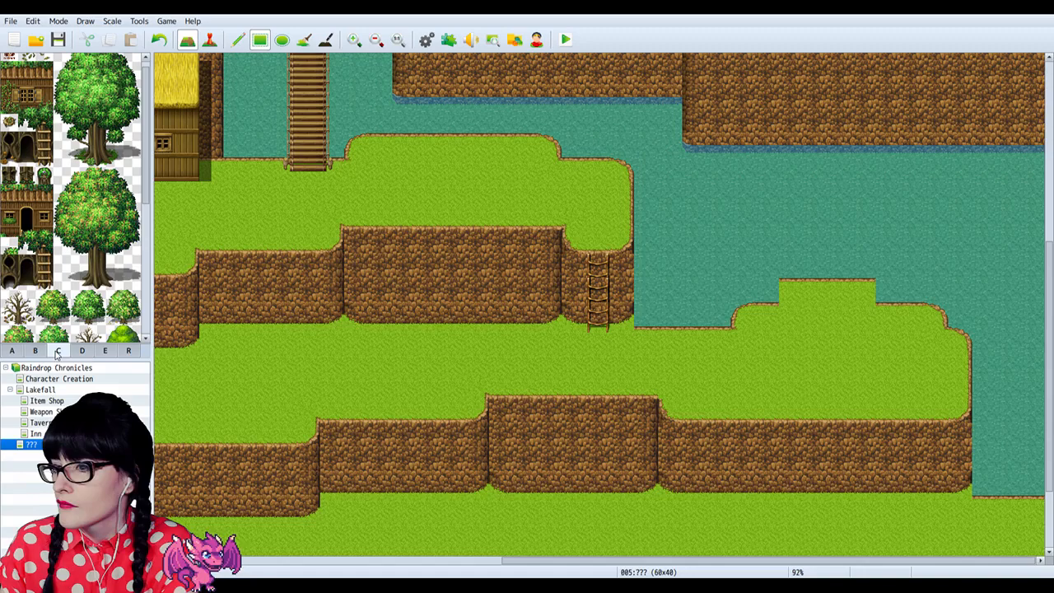
click(104, 352)
click(61, 239)
click(887, 291)
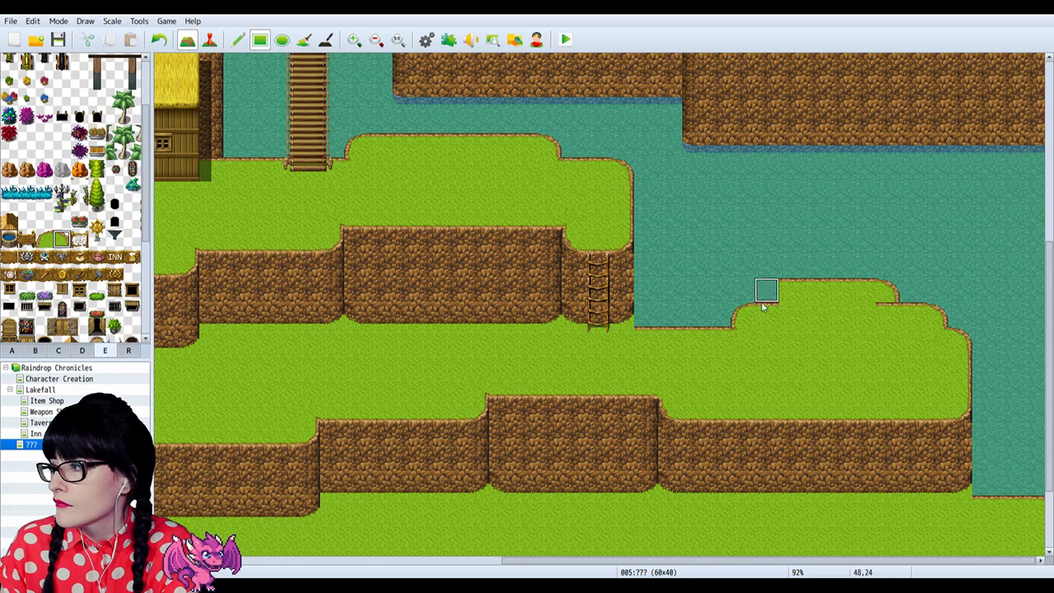
Step: Try a rounded grass corner on the west end of the lower ledge's four-tile grass row and clear the tile beneath it
click(44, 239)
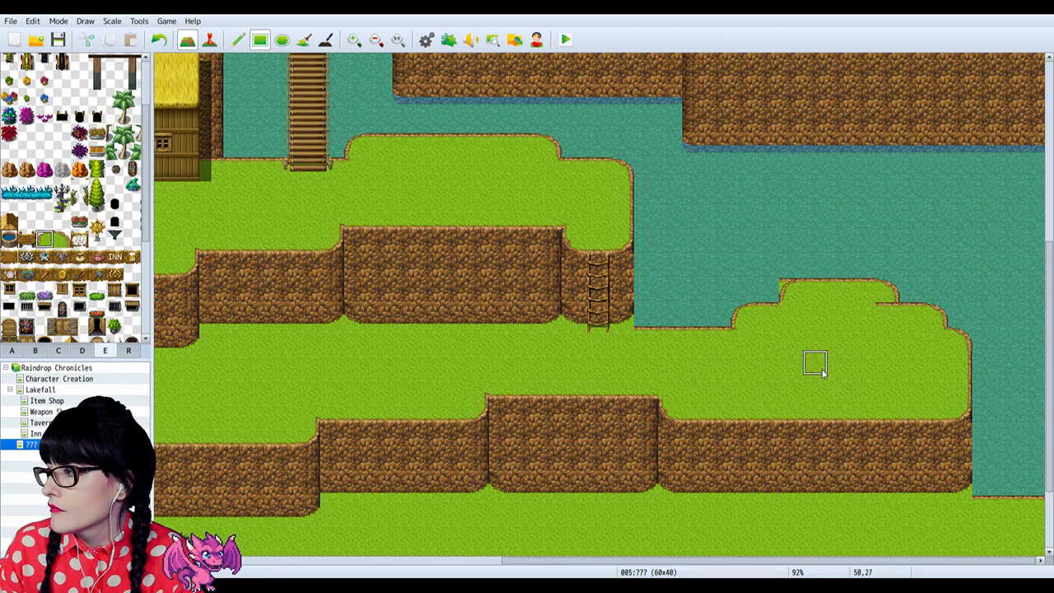
scroll(33, 115, up, 3)
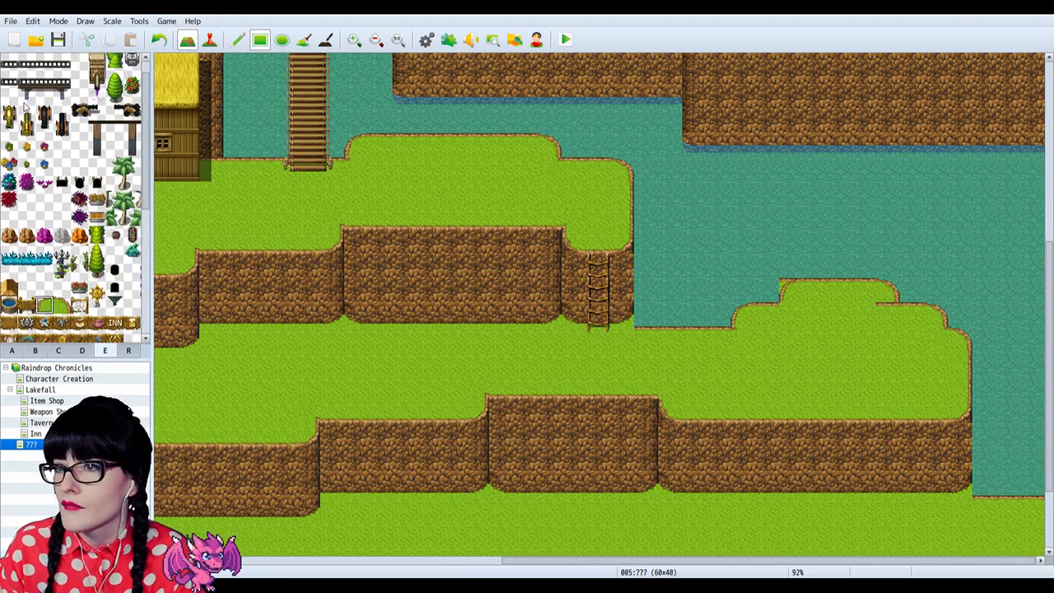
click(9, 66)
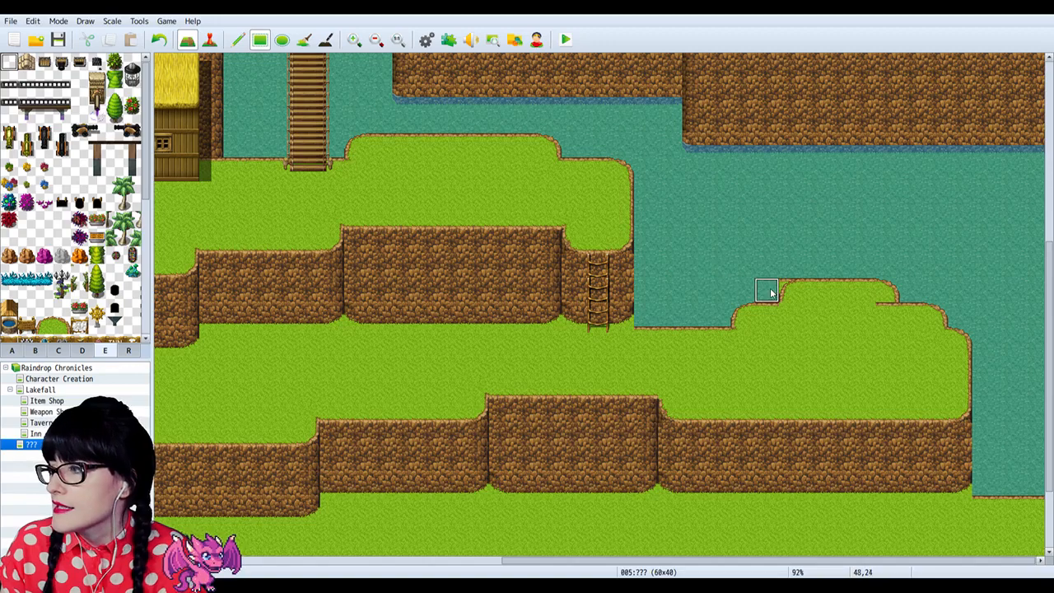
click(36, 351)
scroll(45, 318, down, 6)
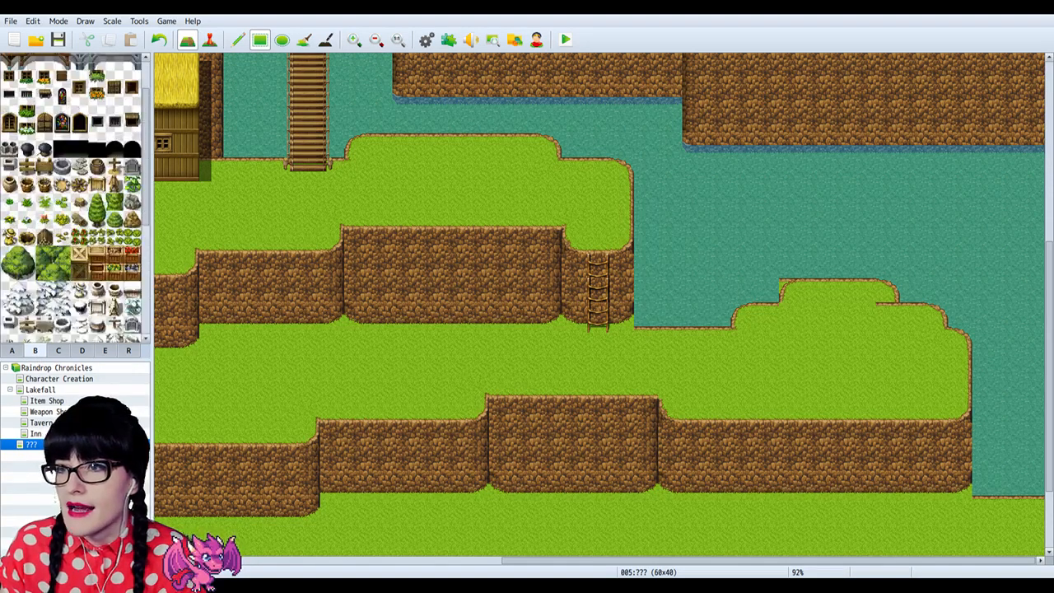
click(13, 351)
scroll(20, 296, up, 5)
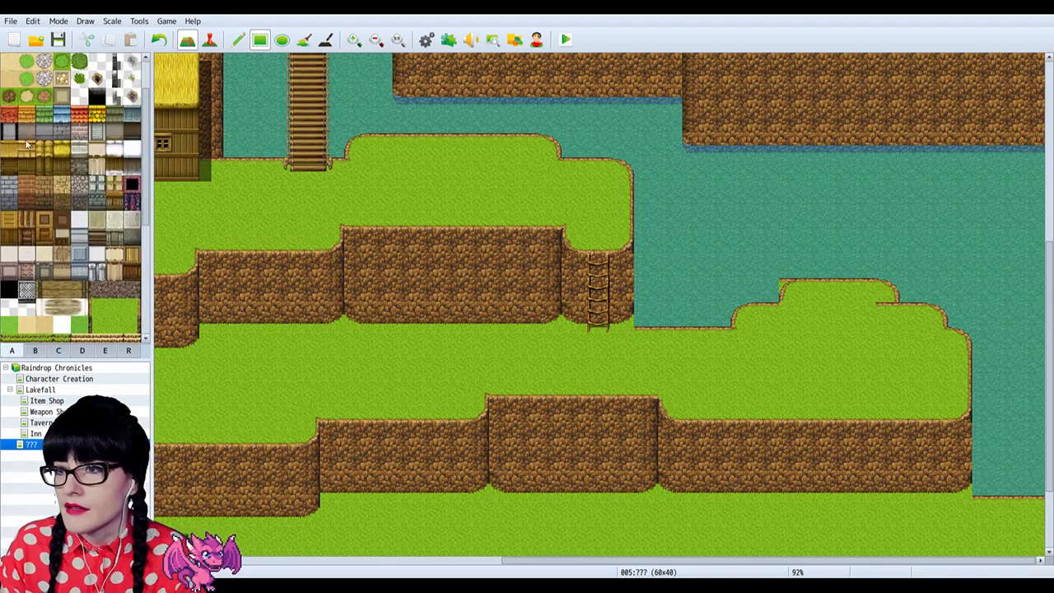
click(26, 79)
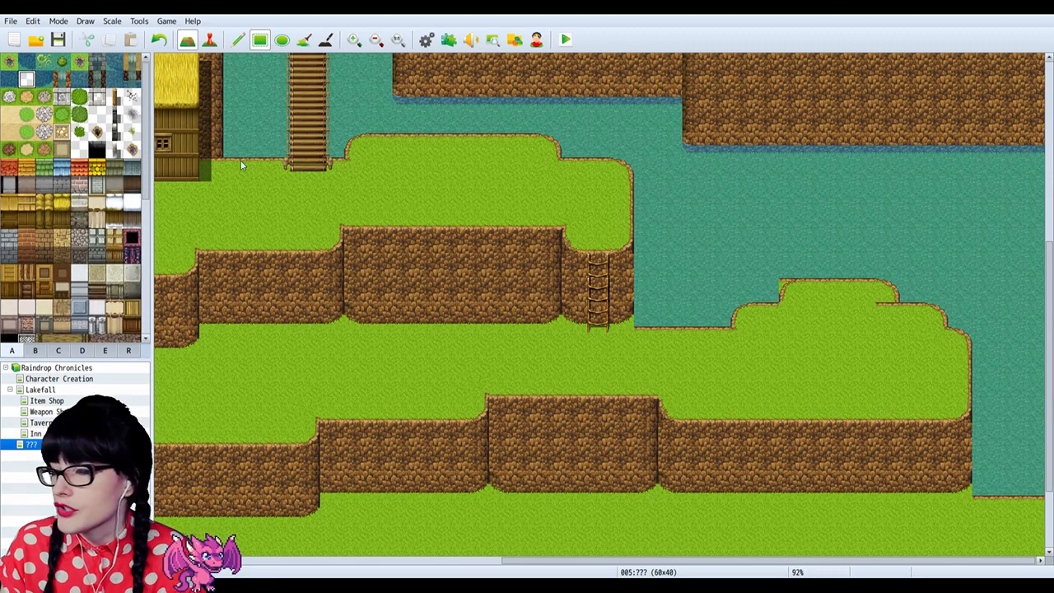
click(787, 295)
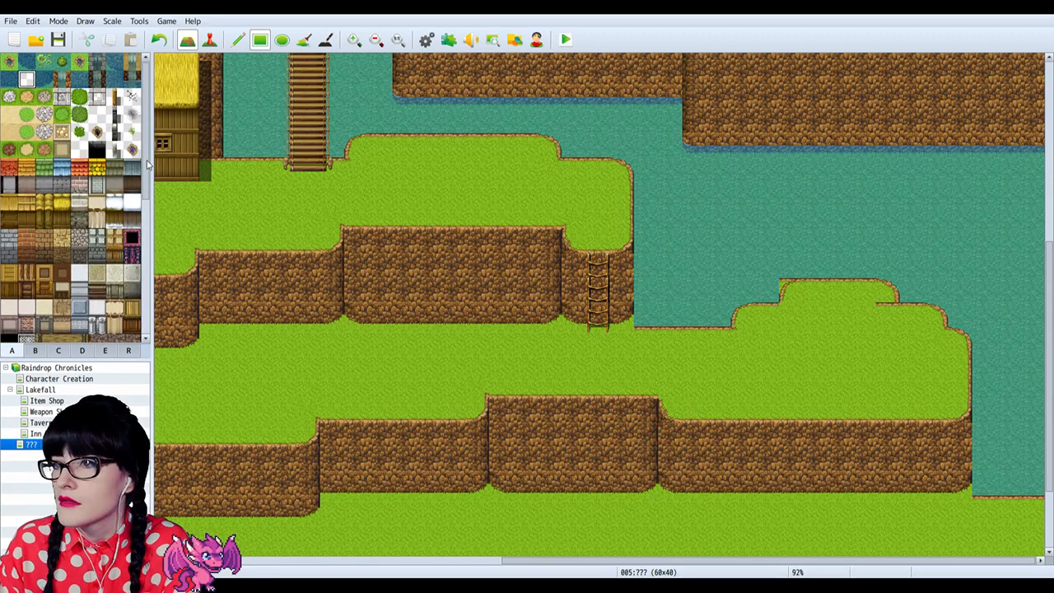
Step: Replace the west end tile of the lower ledge's topmost grass row with water and place a rounded grass corner over it
click(8, 62)
click(787, 288)
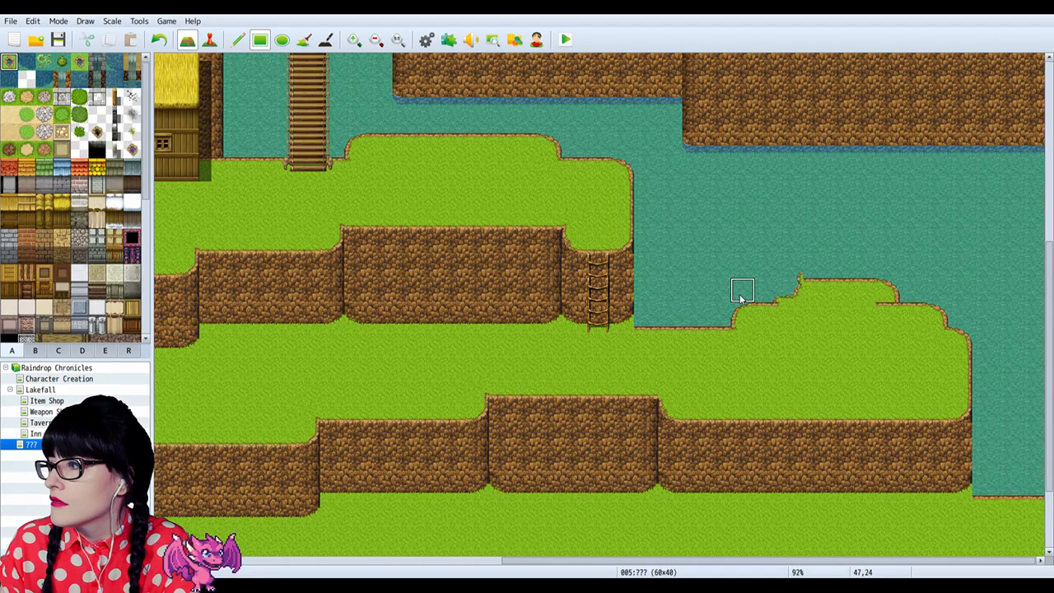
click(790, 291)
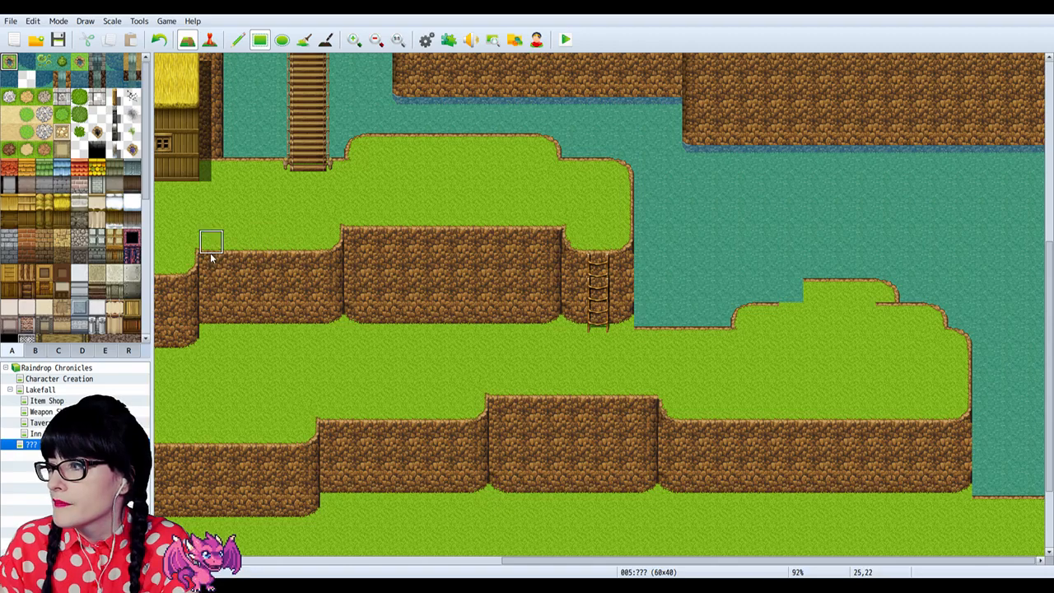
scroll(53, 301, down, 3)
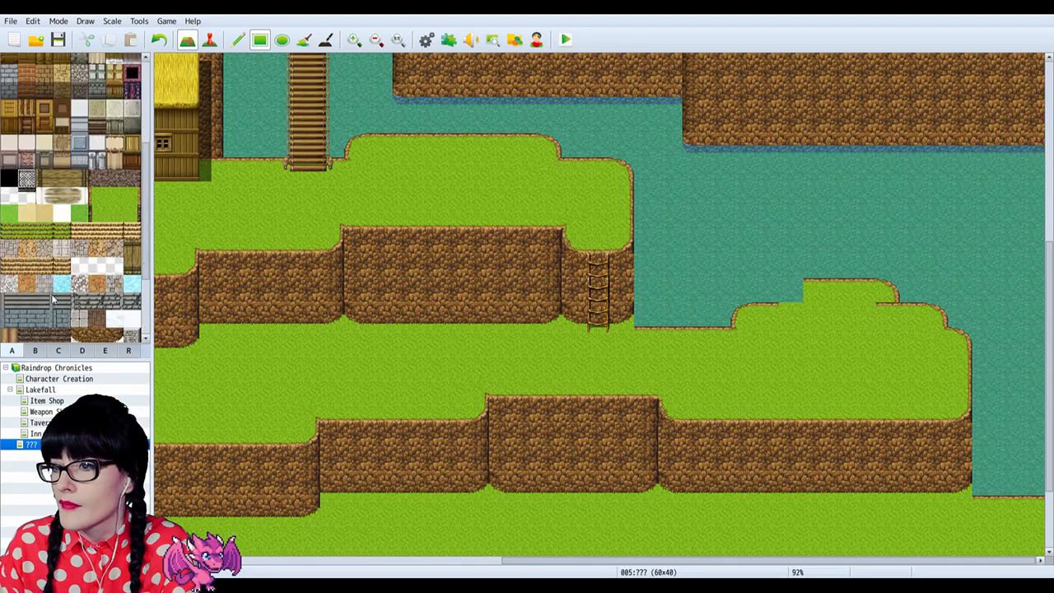
scroll(53, 300, down, 3)
click(27, 282)
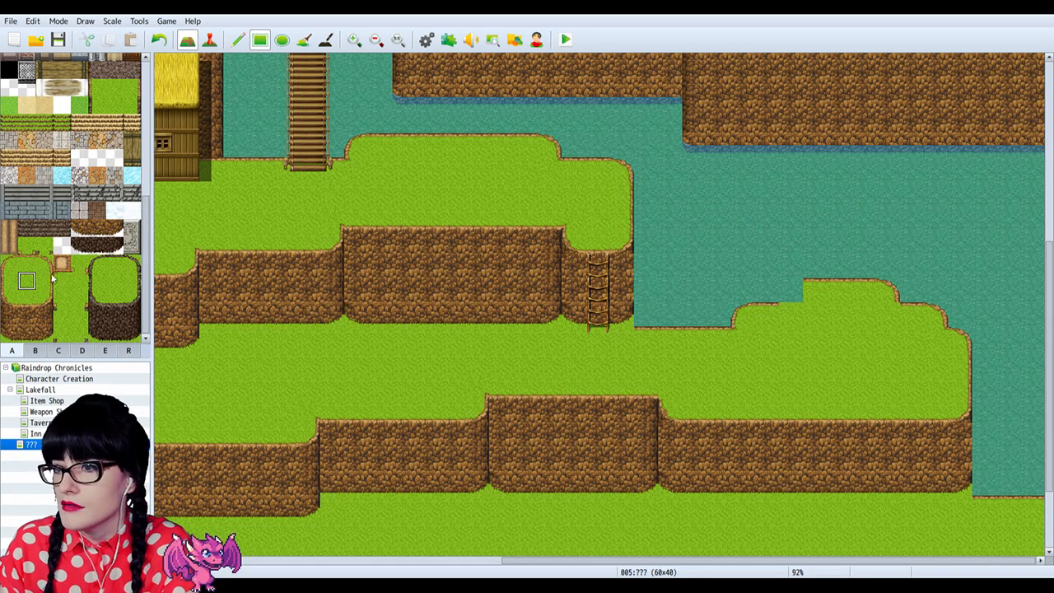
click(9, 264)
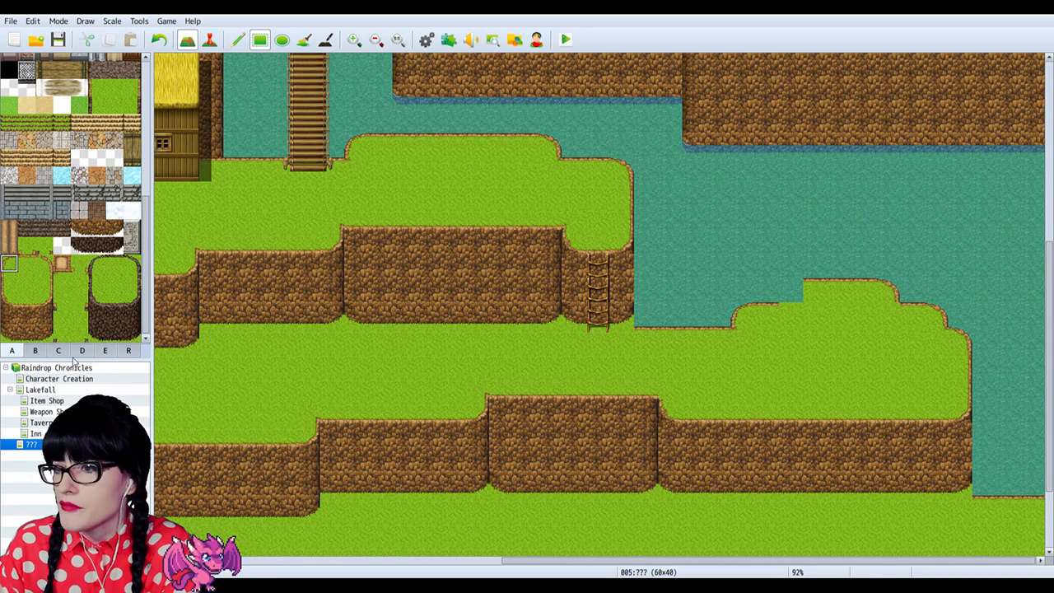
click(104, 350)
scroll(91, 285, down, 2)
click(44, 260)
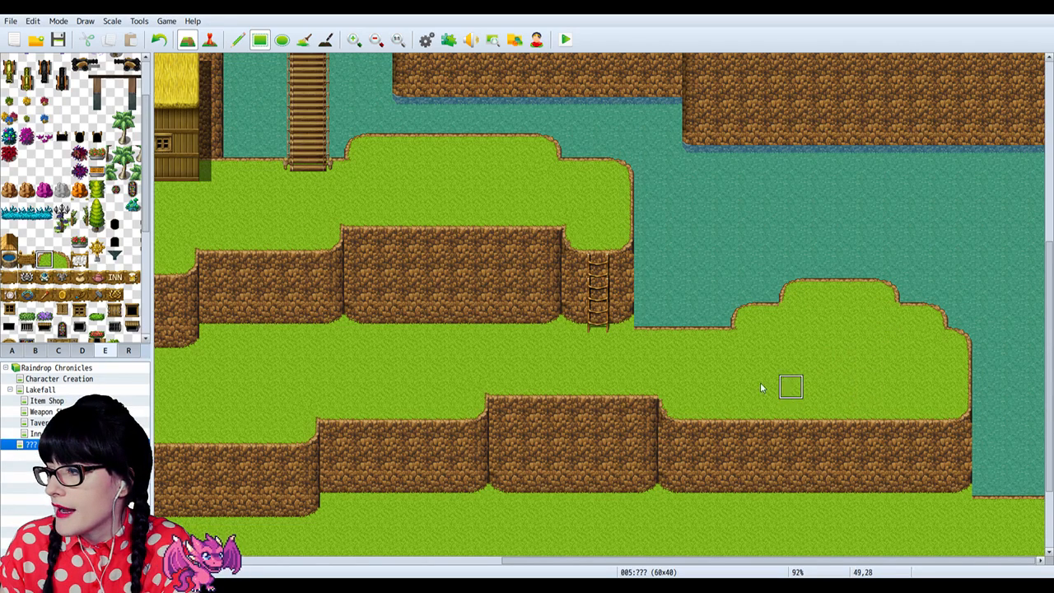
Step: Check the Lakefall area layout sketch in Paint and return to the map in RPG Maker
scroll(50, 313, down, 6)
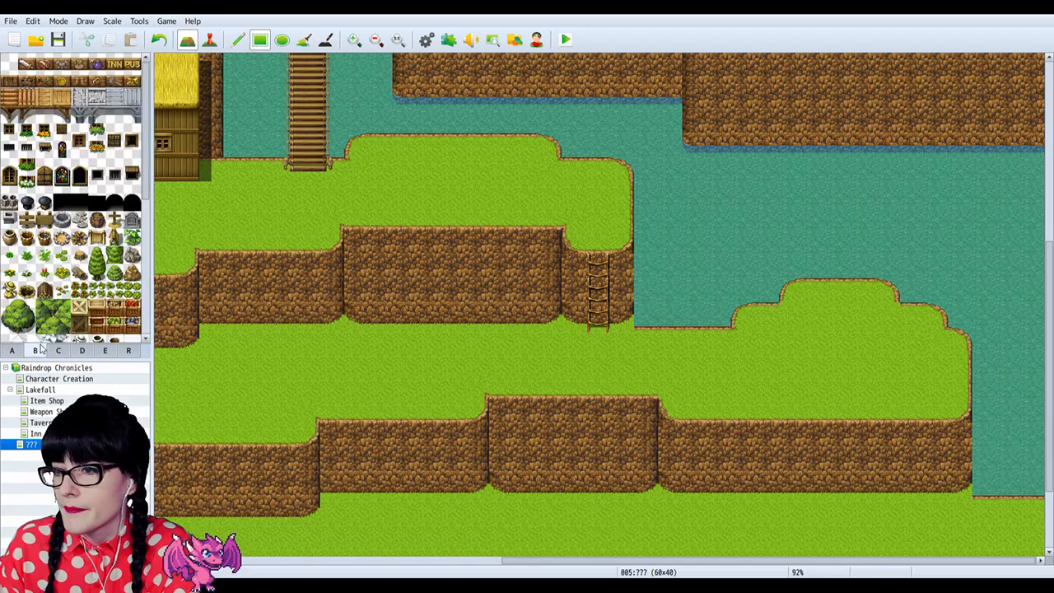
scroll(54, 288, down, 8)
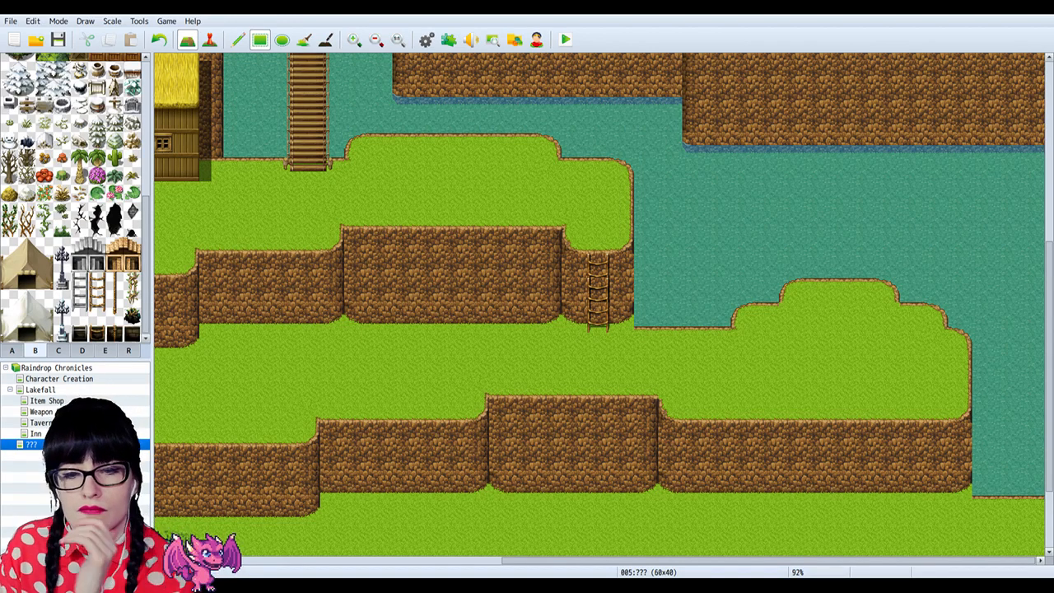
key(alt+Tab)
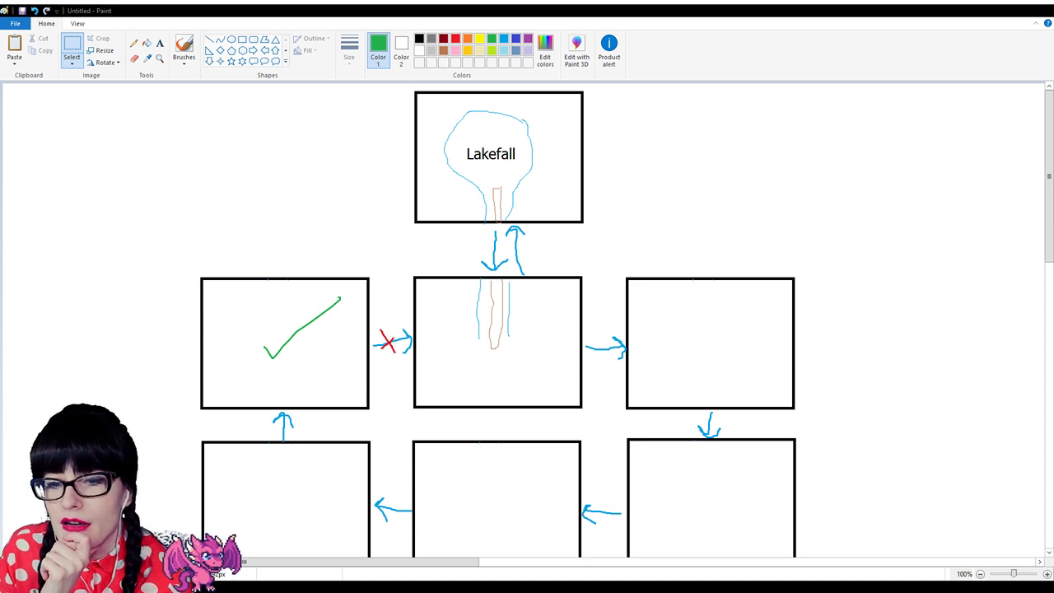
key(alt+Tab)
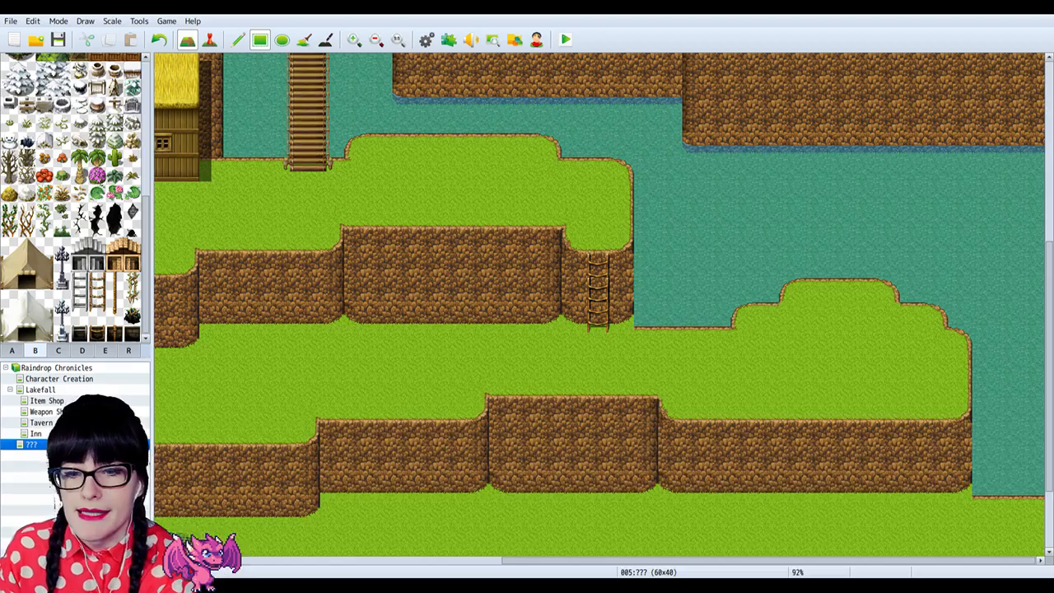
Step: Build a stepped rise on the lower ledge's eastern cliff with a seven-tile cliff row and a four-tile row above it, undoing misplaced tiles
scroll(643, 405, down, 4)
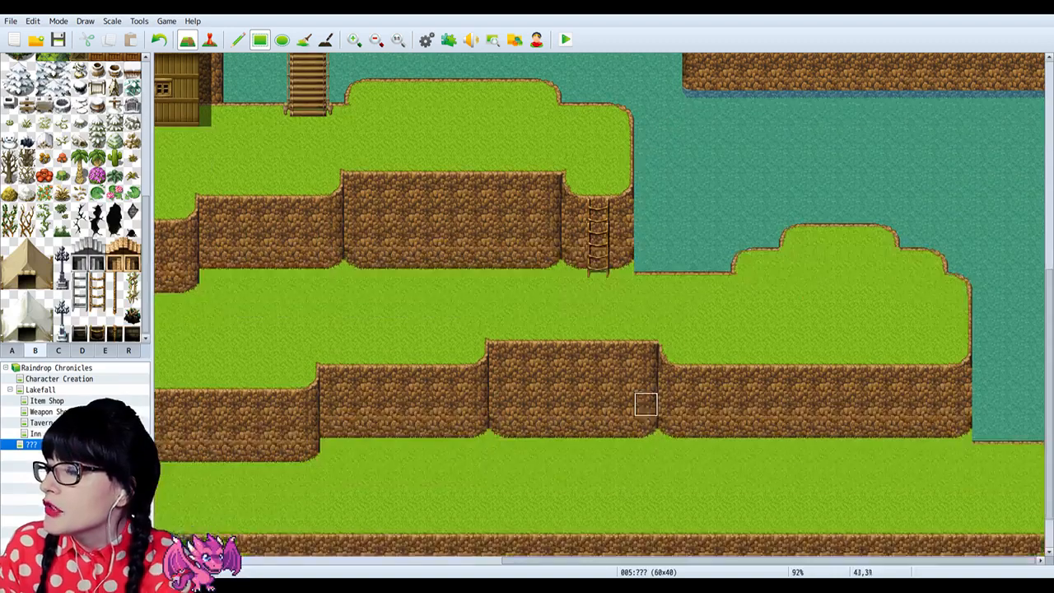
drag(710, 560, 793, 553)
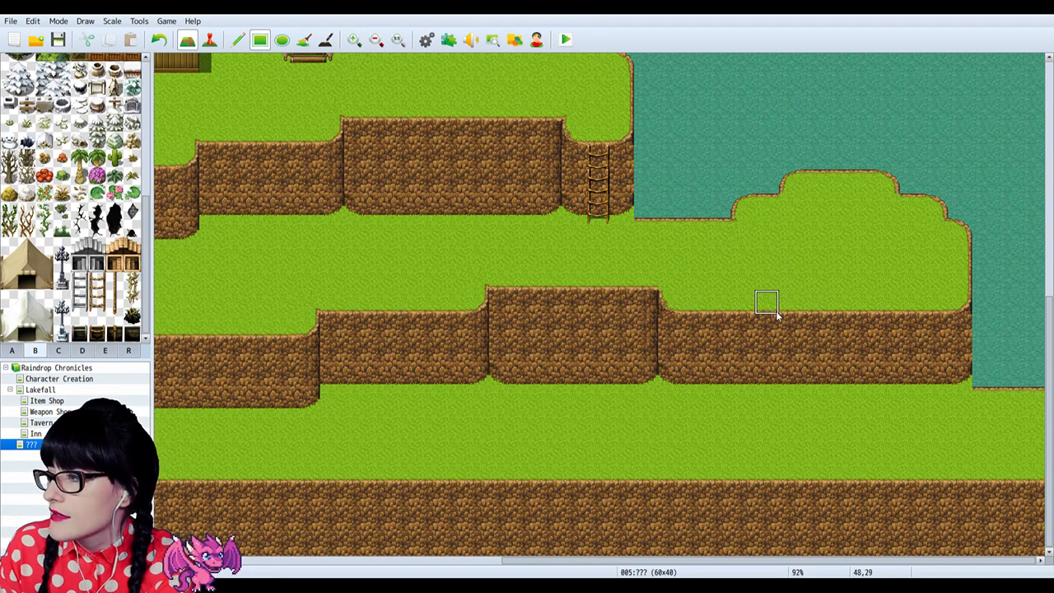
drag(784, 318, 901, 287)
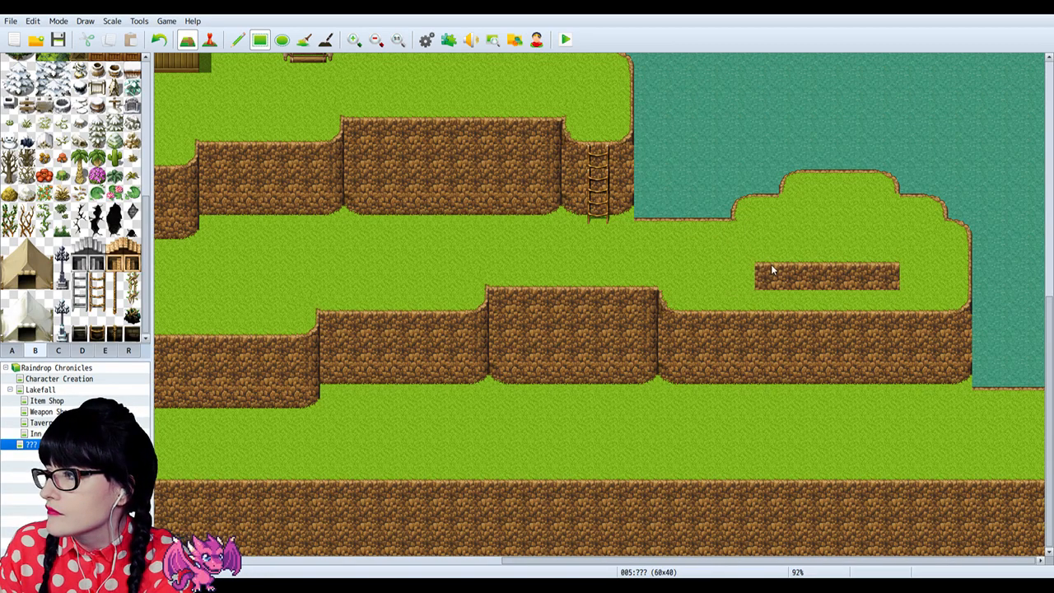
drag(818, 281, 898, 323)
click(884, 312)
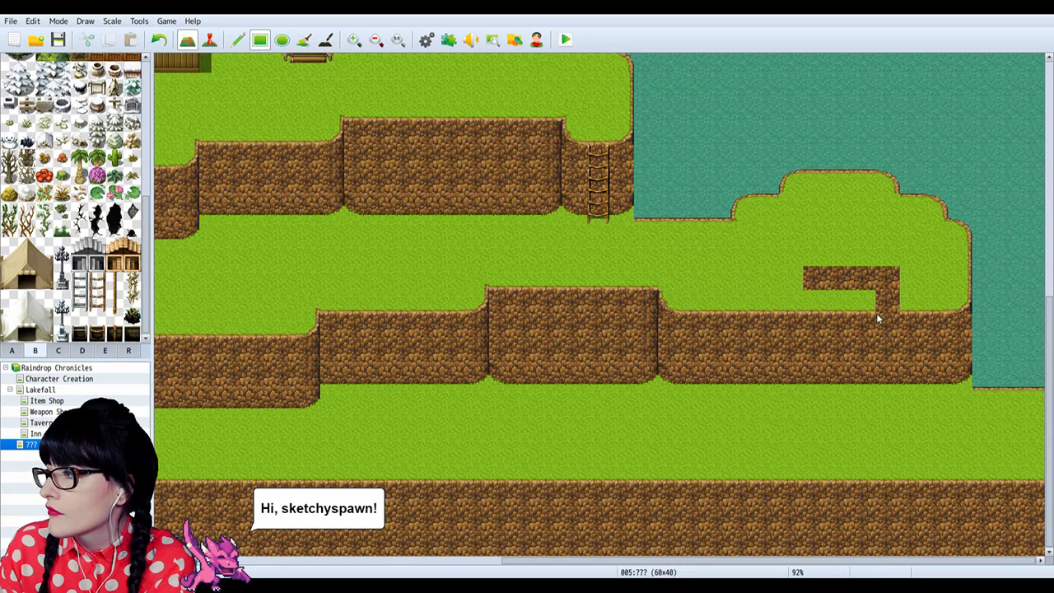
key(ctrl+z)
right_drag(812, 303, 894, 300)
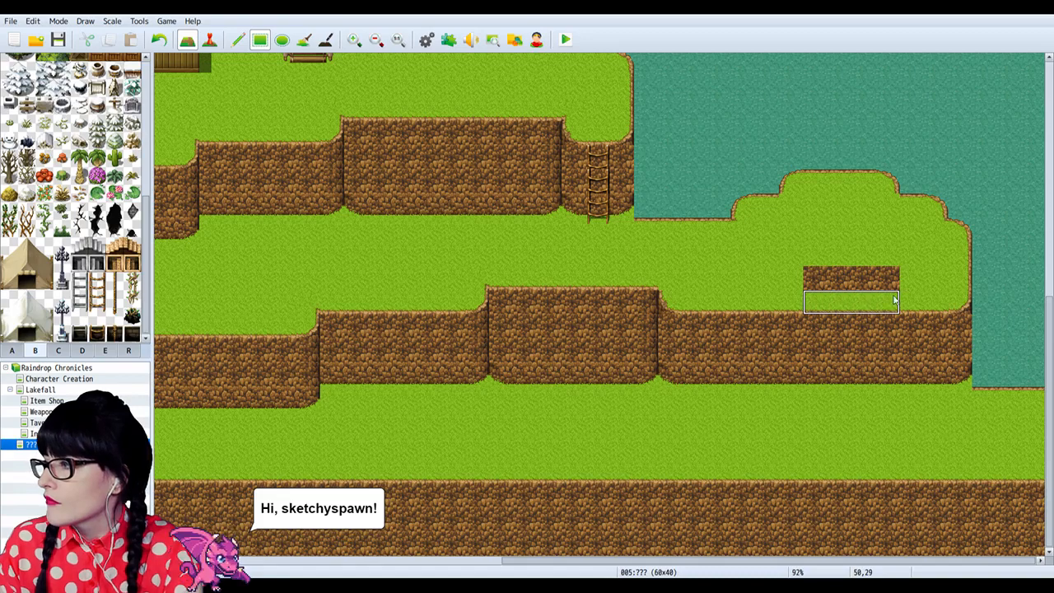
drag(891, 260, 839, 263)
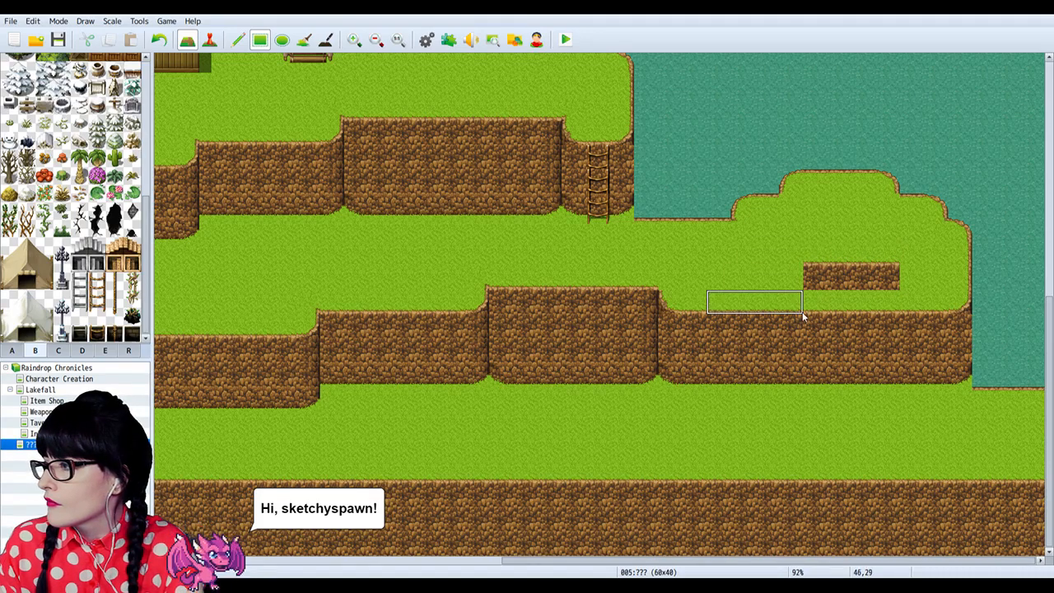
right_drag(793, 321, 892, 336)
click(889, 304)
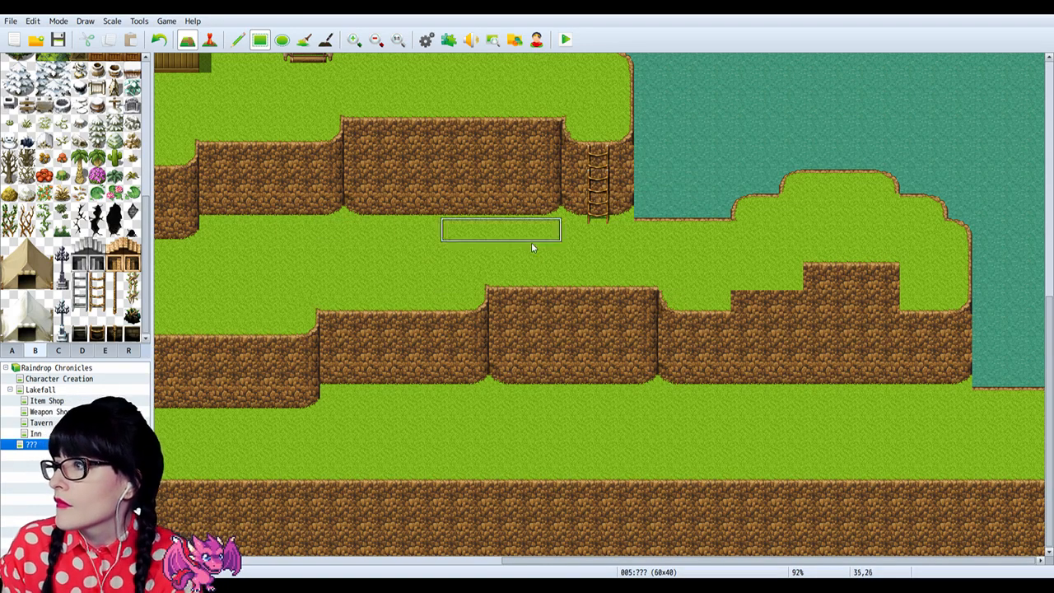
Step: Place a curved grass corner tile against the west side of the four-tile raised cliff section
scroll(531, 242, up, 1)
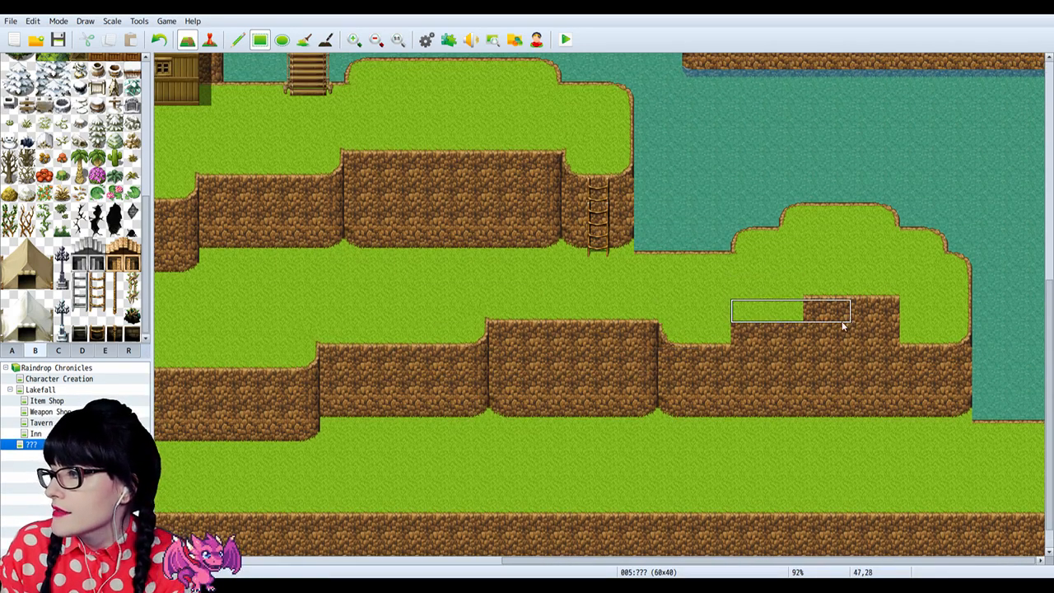
scroll(62, 156, up, 1)
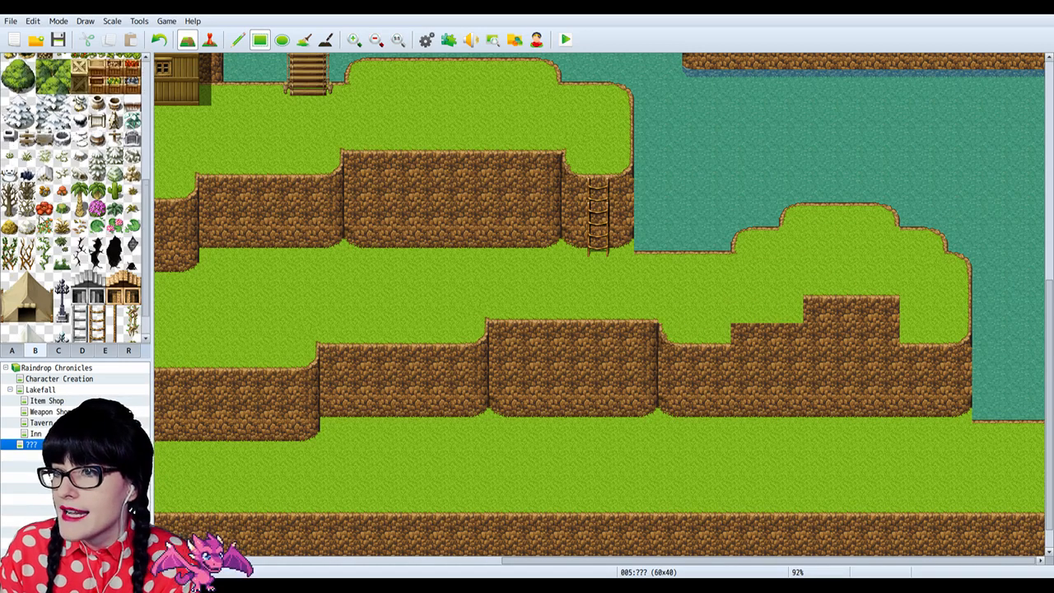
scroll(66, 197, up, 6)
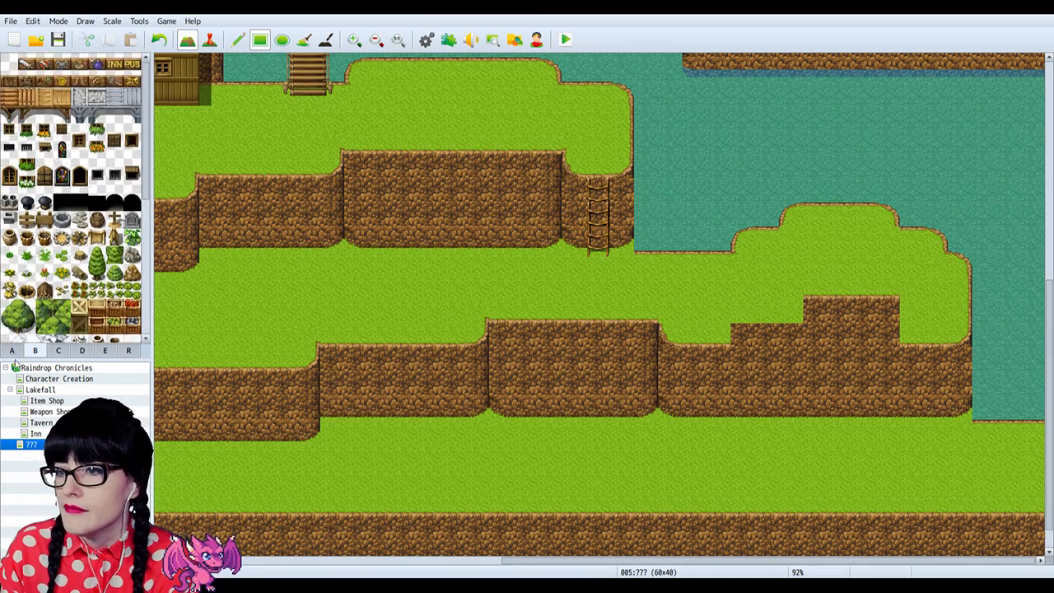
click(13, 349)
scroll(29, 122, up, 4)
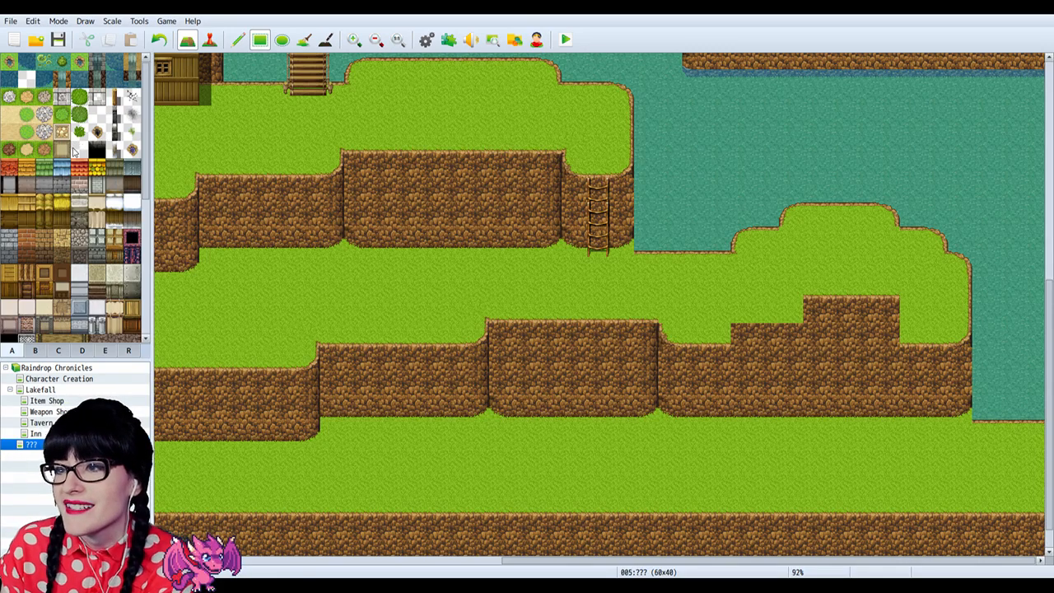
click(96, 116)
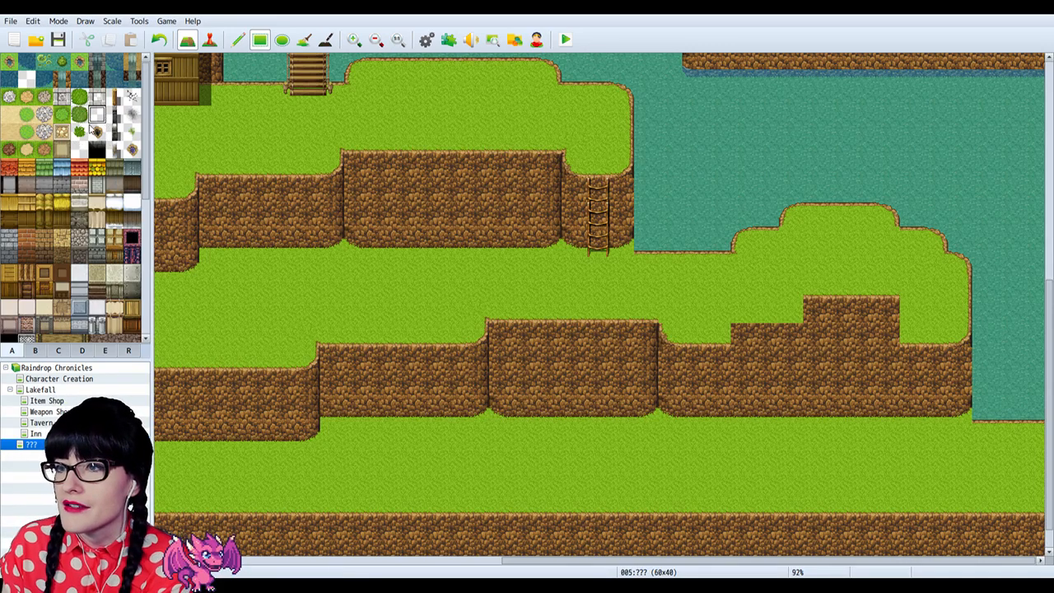
click(40, 79)
scroll(52, 208, down, 10)
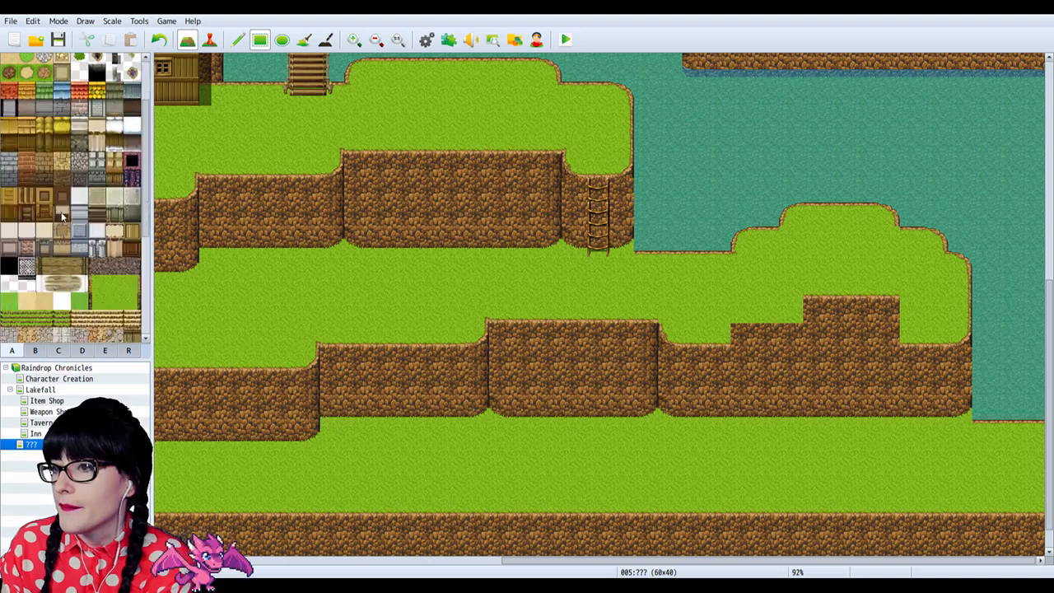
scroll(86, 237, down, 2)
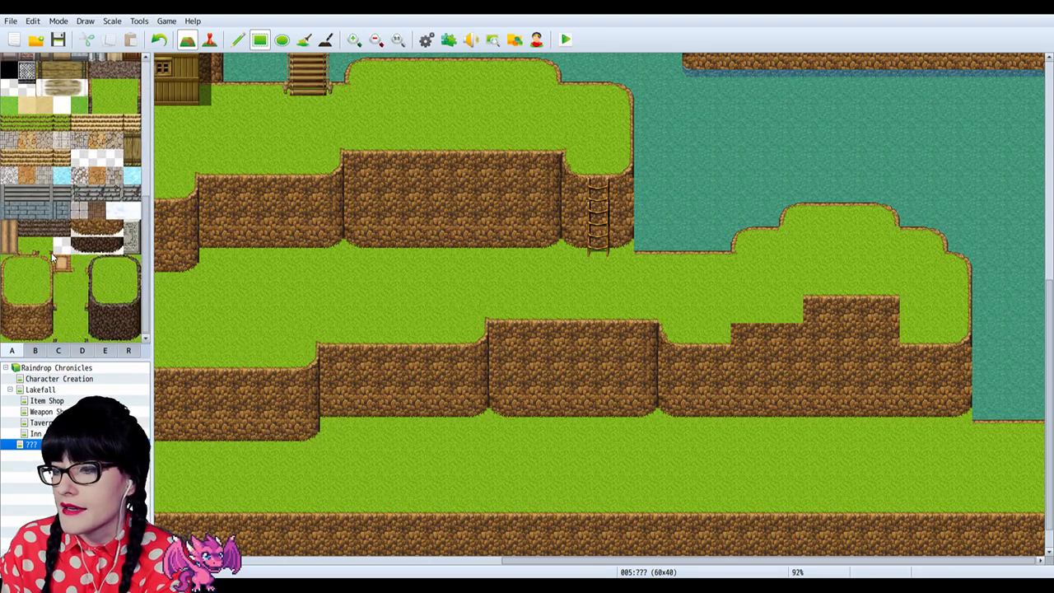
click(26, 284)
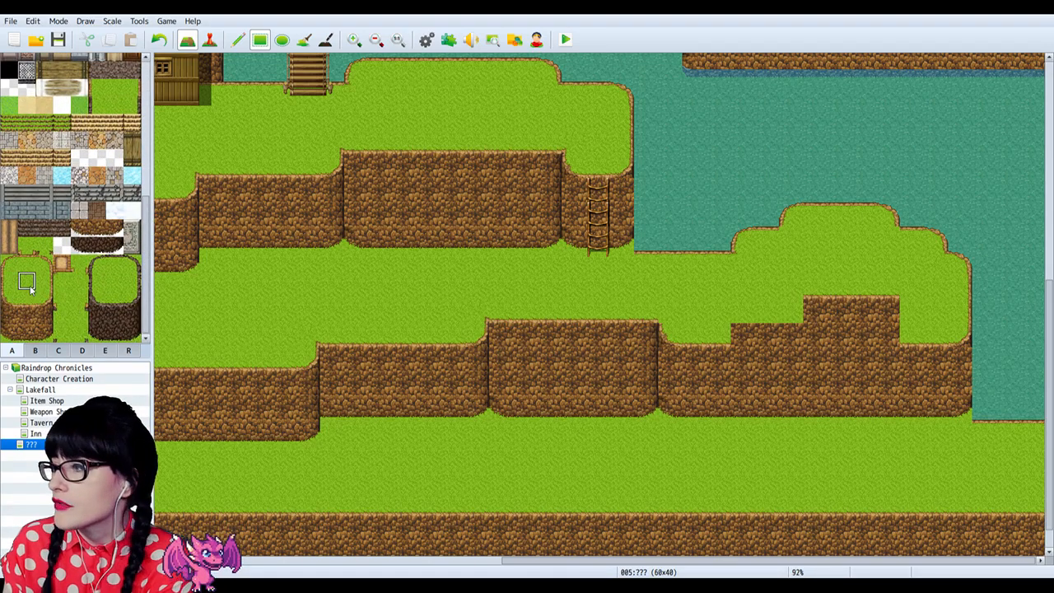
click(10, 299)
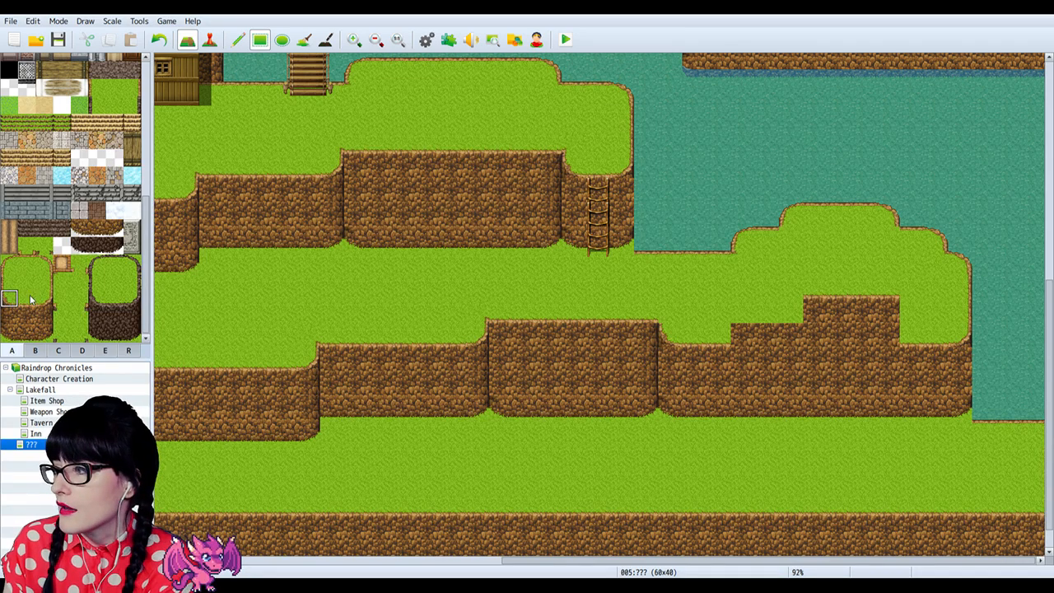
click(45, 298)
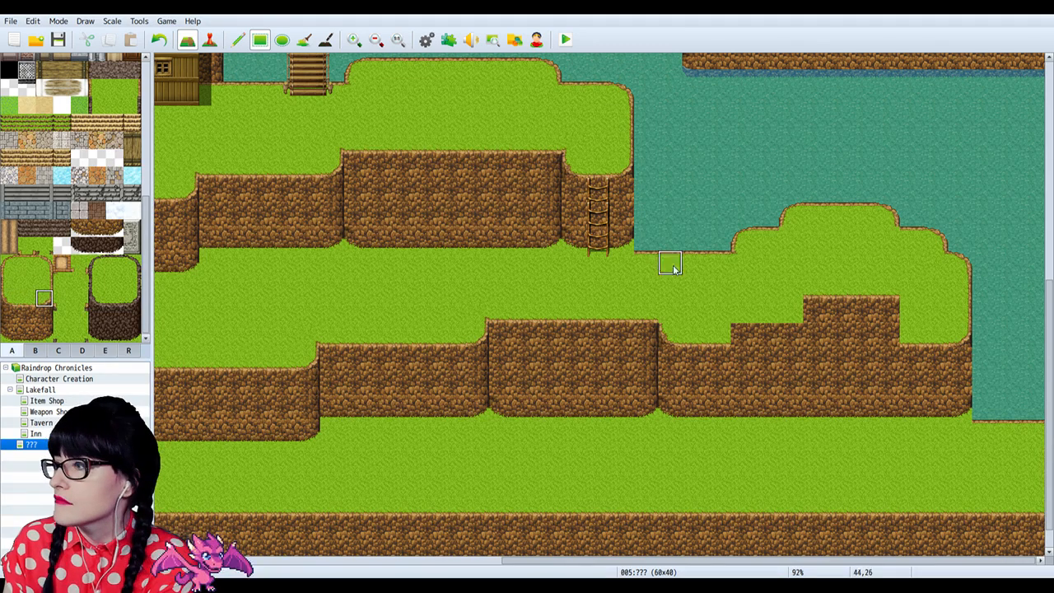
click(788, 310)
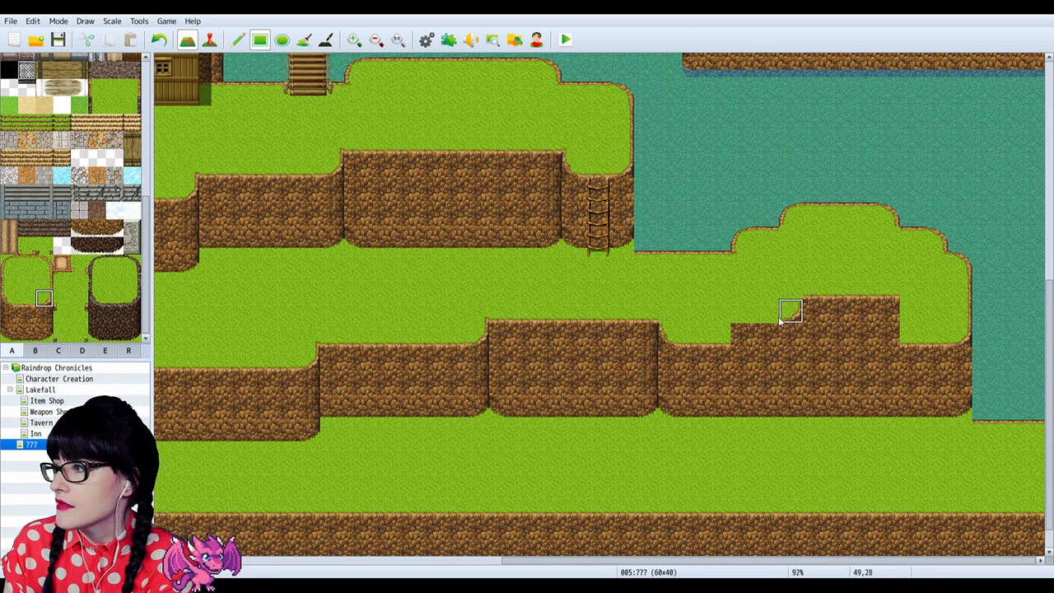
Step: Place a curved grass corner against the east side of the four-tile raised cliff section and extend the cliff row below it eastward two tiles
click(10, 298)
click(889, 306)
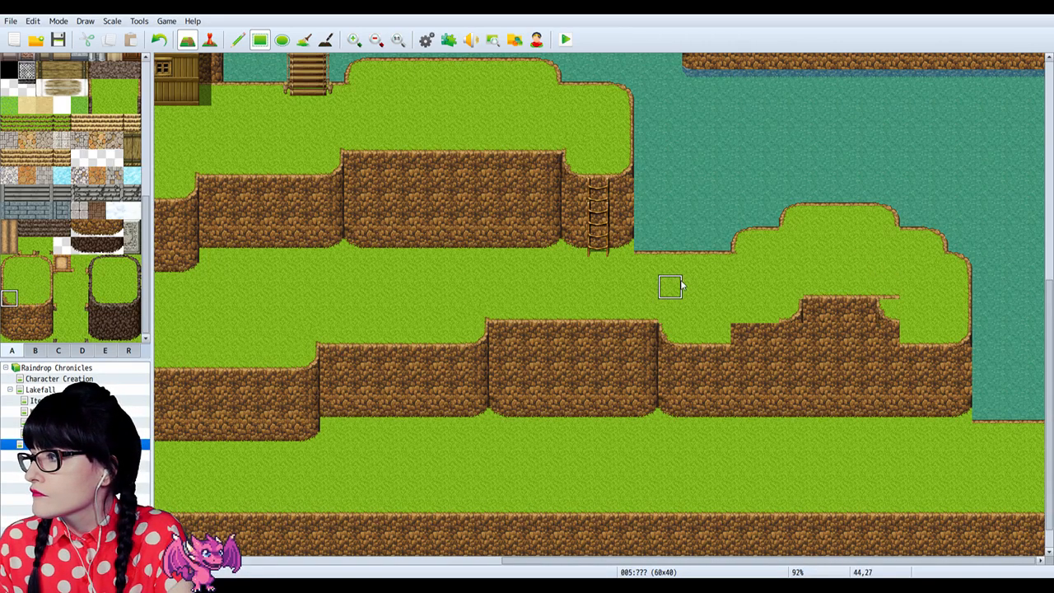
click(911, 309)
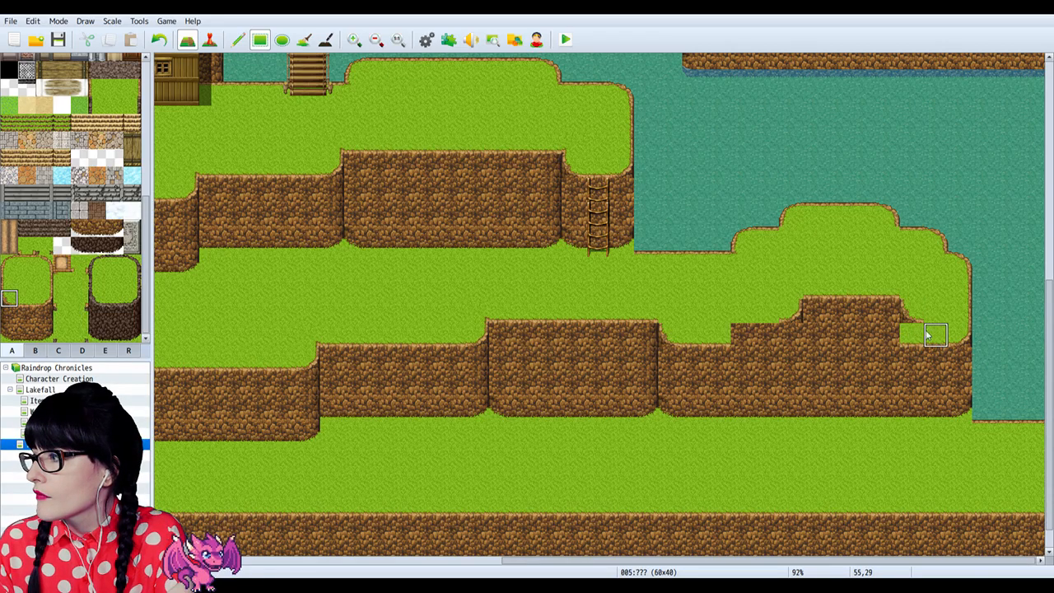
click(26, 317)
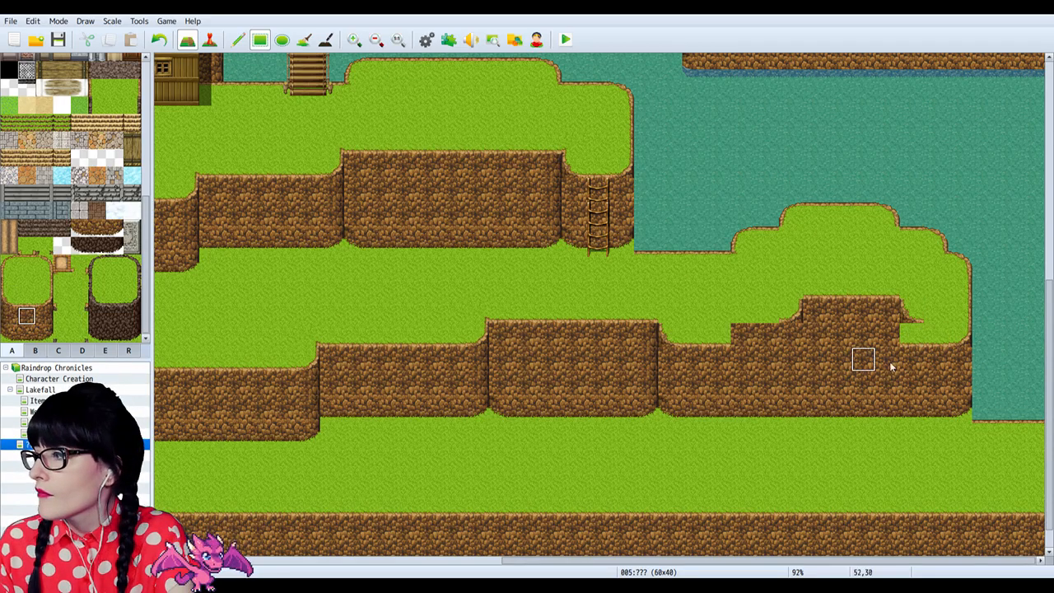
mouse_move(892, 368)
mouse_down()
mouse_move(914, 343)
mouse_move(934, 353)
mouse_up()
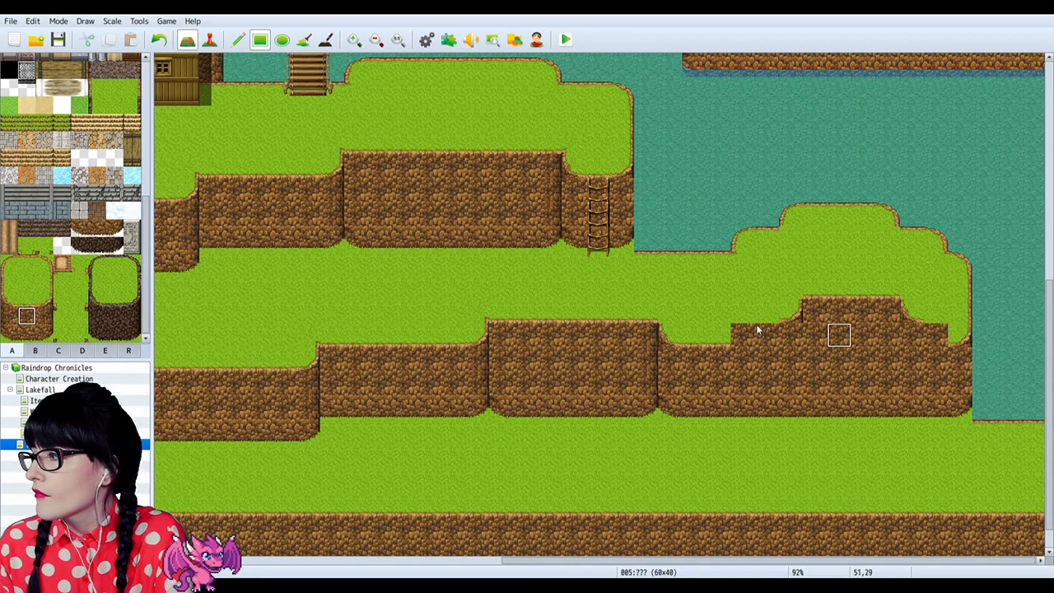
Step: Finish the east end of the extended cliff row with a curved grass corner and a shaded cliff edge tile below it, undoing the misplaced tile
click(44, 298)
click(961, 311)
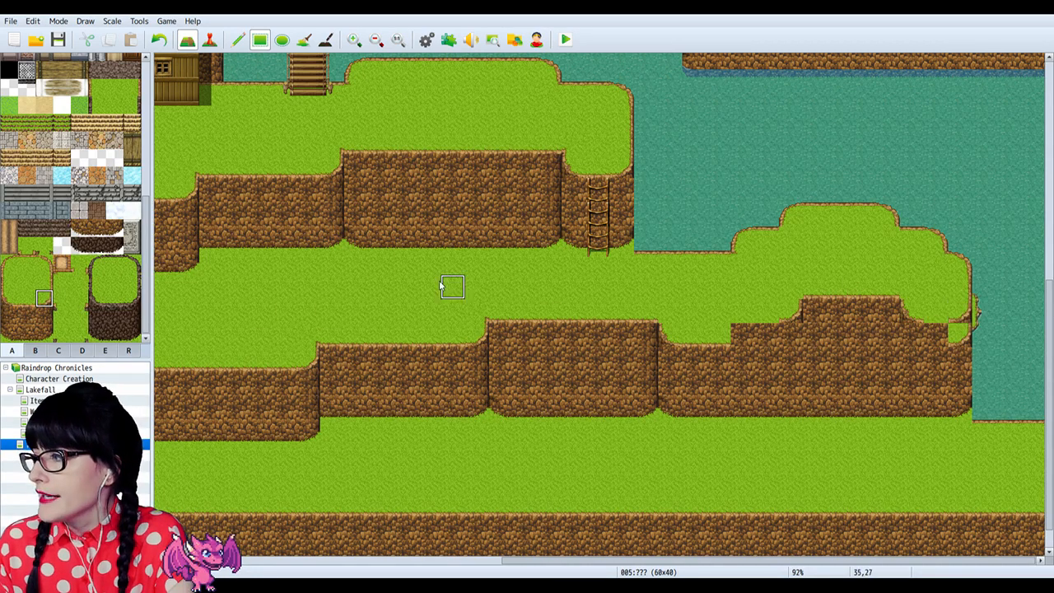
key(ctrl+z)
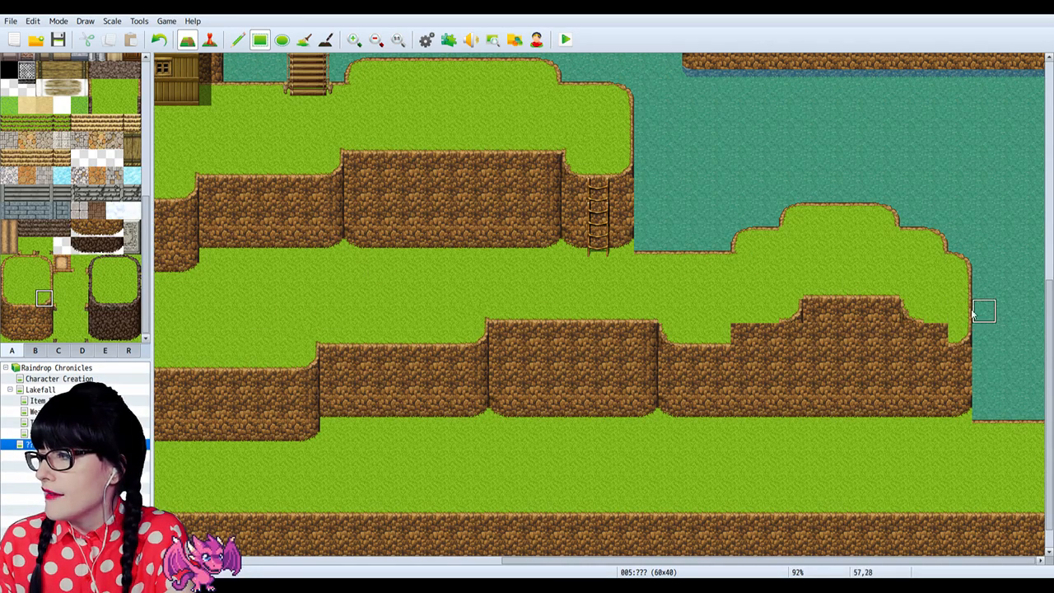
click(44, 316)
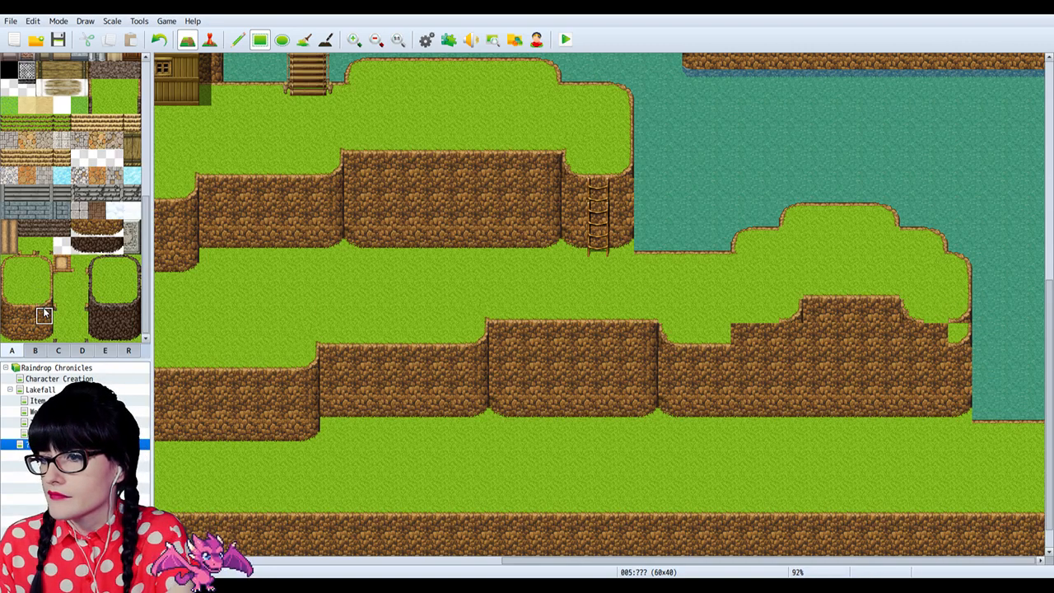
click(963, 336)
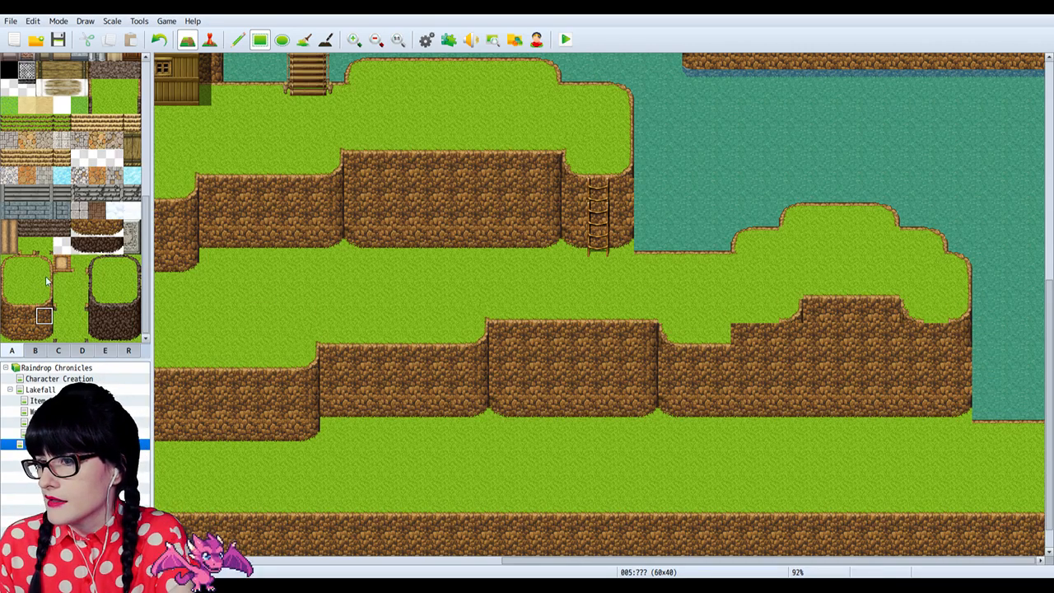
Step: Round the west end of the lower cliff step with a curved grass corner and clean up the grass edge above it
click(27, 298)
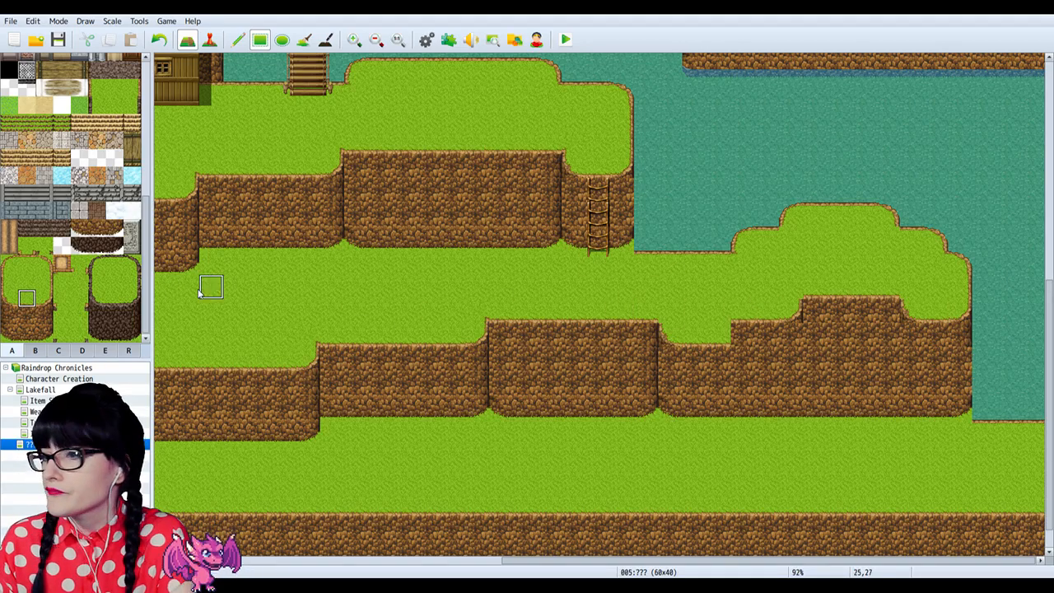
click(44, 299)
click(742, 334)
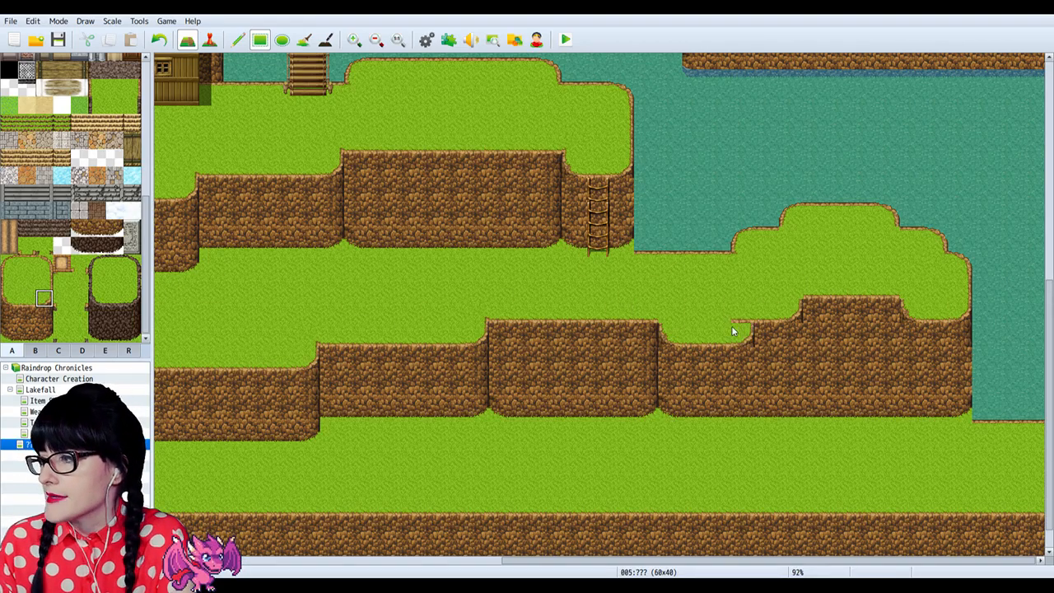
key(ctrl+z)
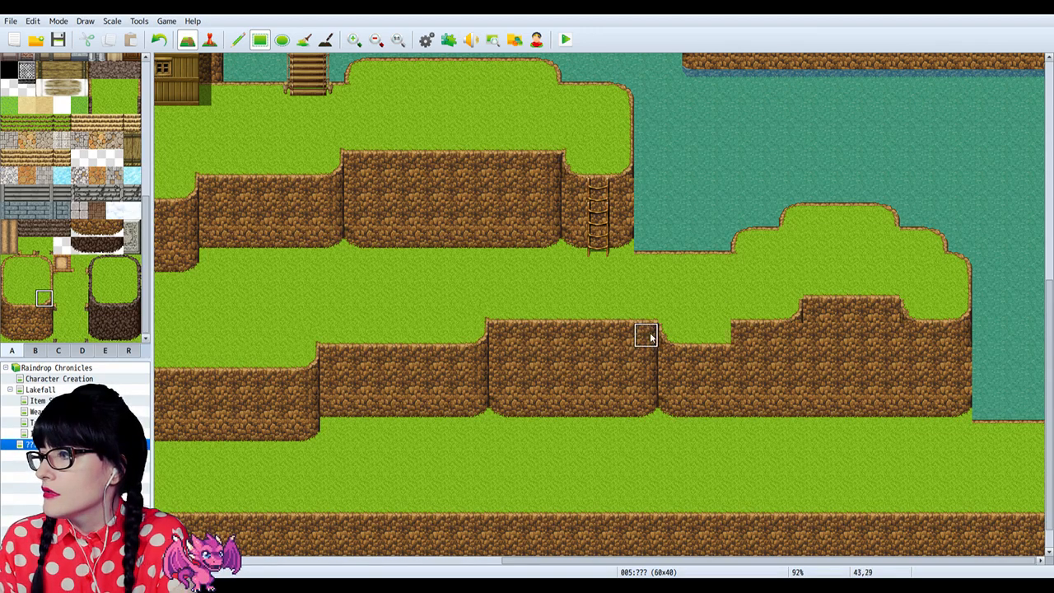
click(741, 335)
click(27, 281)
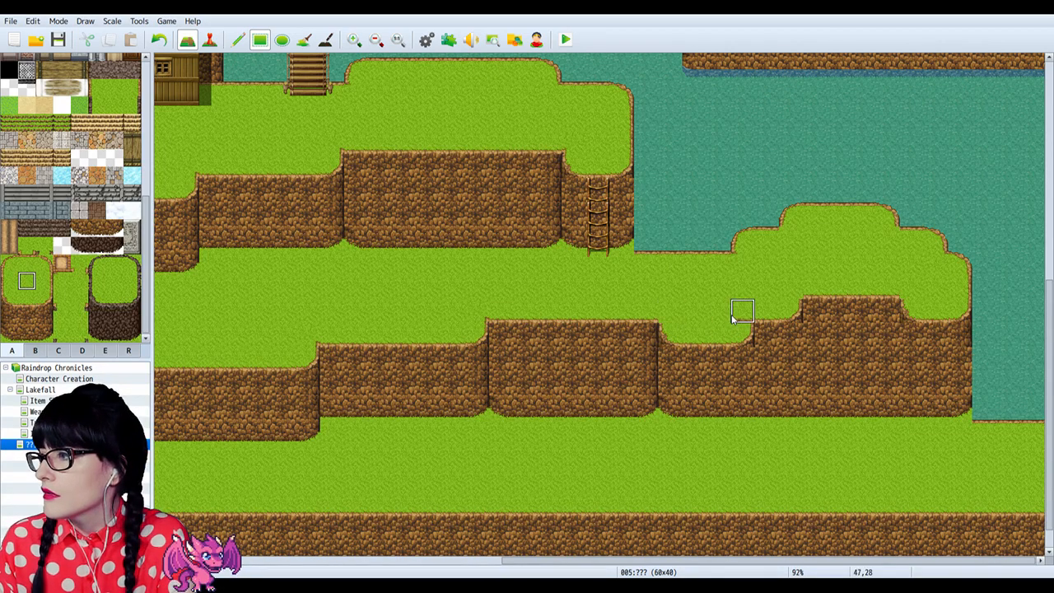
click(78, 298)
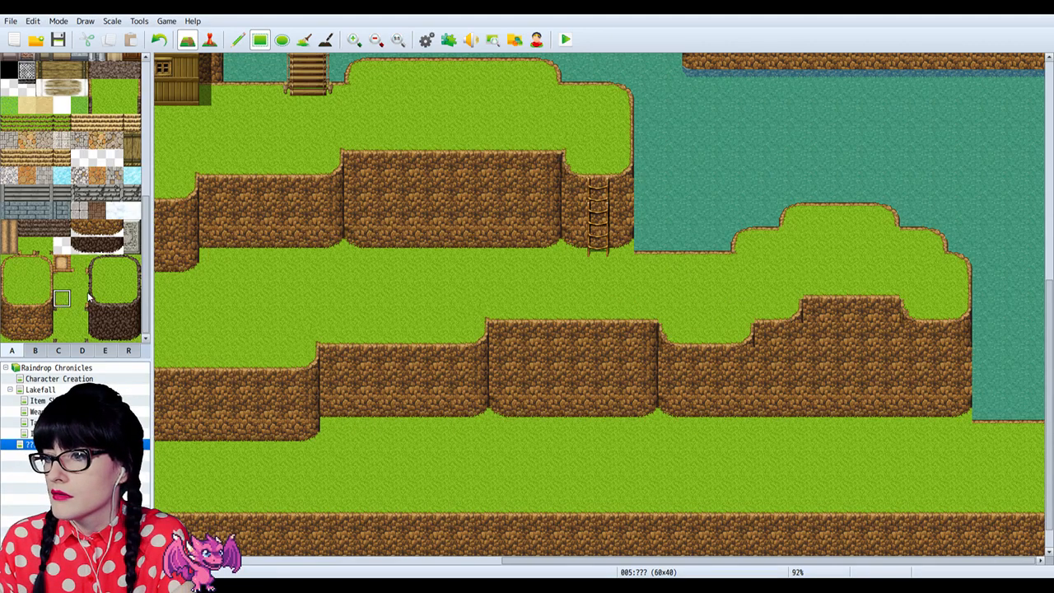
click(750, 318)
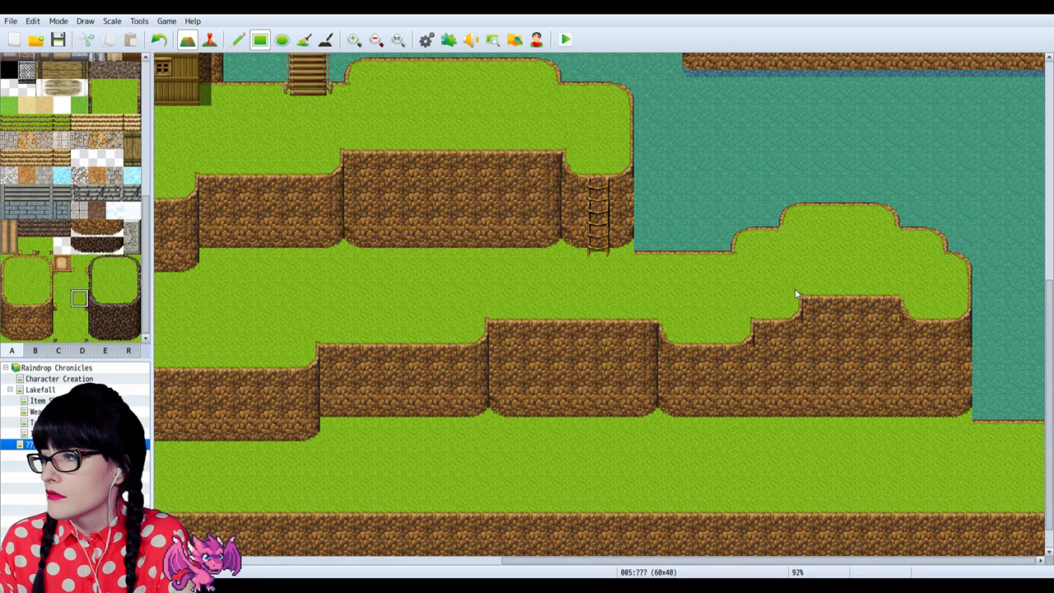
Step: Shorten the lower ledge's topmost grass row by one tile at its west end with a rounded grass corner and water beside it
click(62, 299)
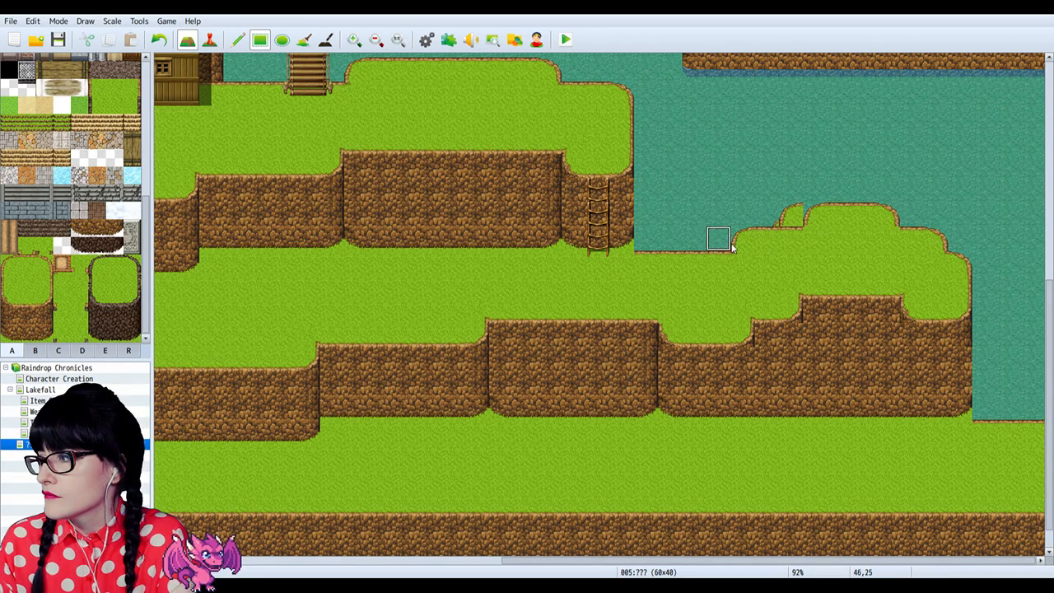
right_click(747, 196)
click(791, 216)
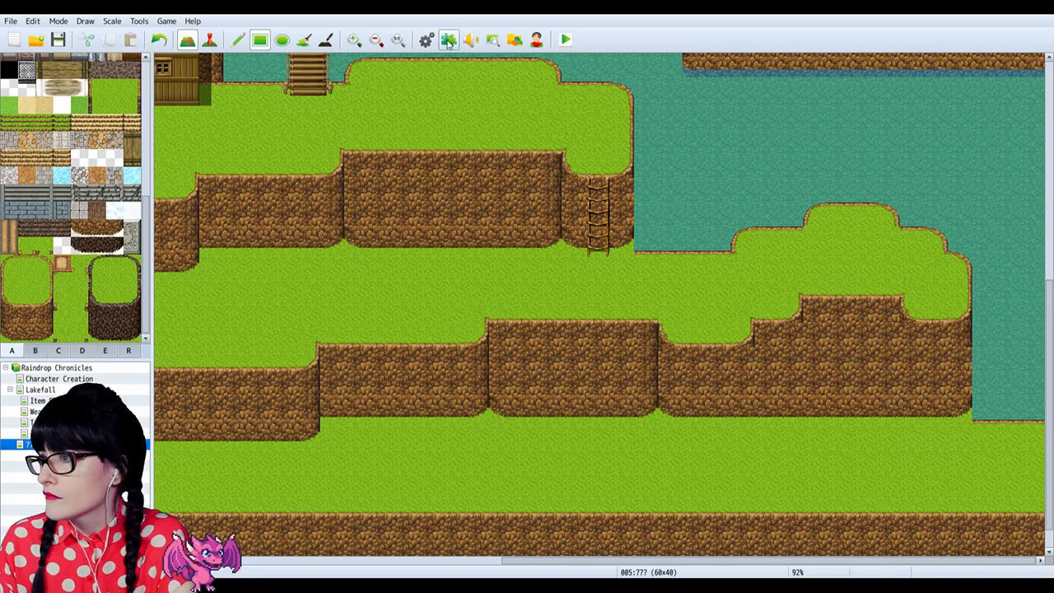
Step: Examine the overall layout of the house platform, ledges and pool, and return to the lower ledge's eastern end
click(375, 39)
click(375, 40)
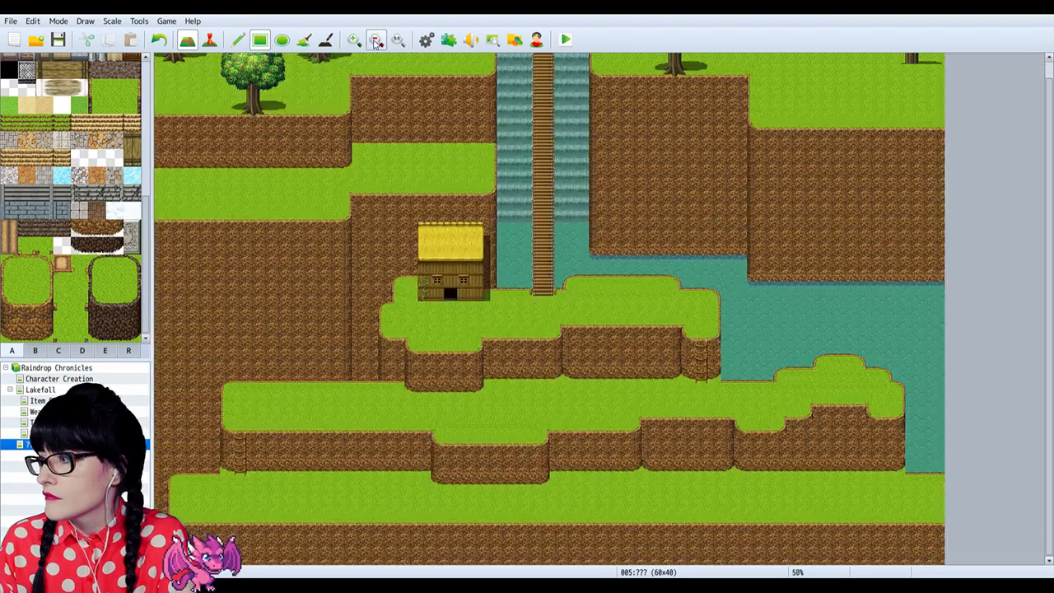
click(354, 40)
click(354, 40)
click(355, 40)
click(355, 40)
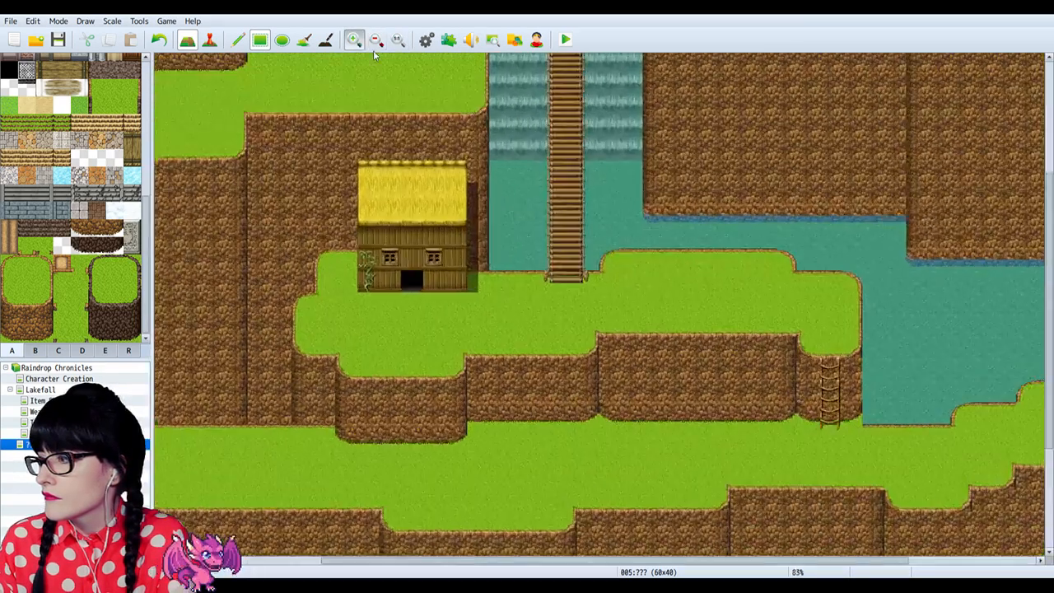
click(354, 40)
scroll(830, 423, down, 2)
drag(826, 562, 995, 560)
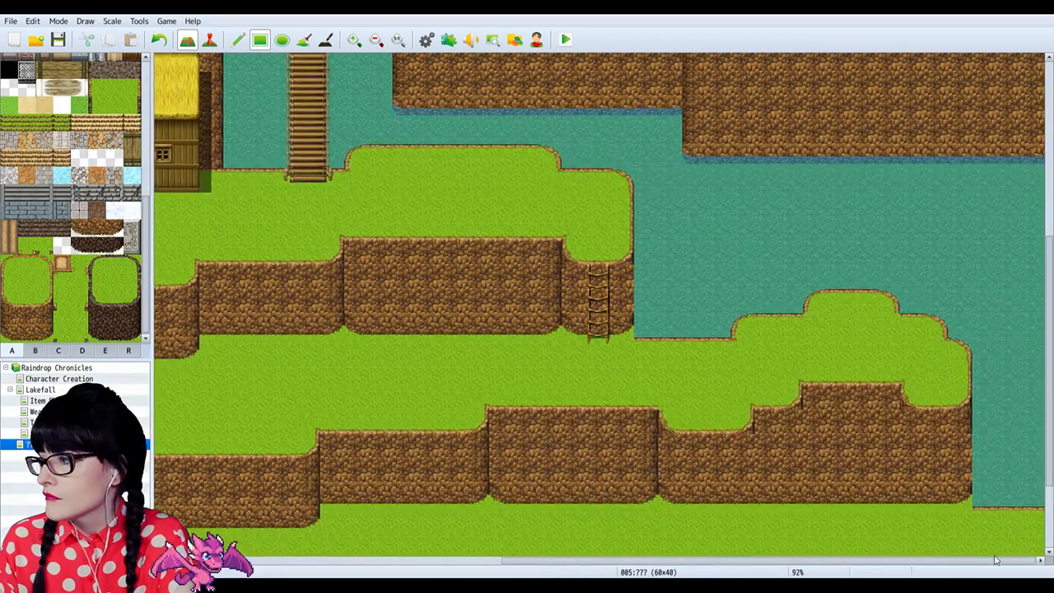
Step: Divide the eastern cliff at the west end of its lower step with a shaded vertical edge and rounded bottom corners
click(697, 425)
click(744, 447)
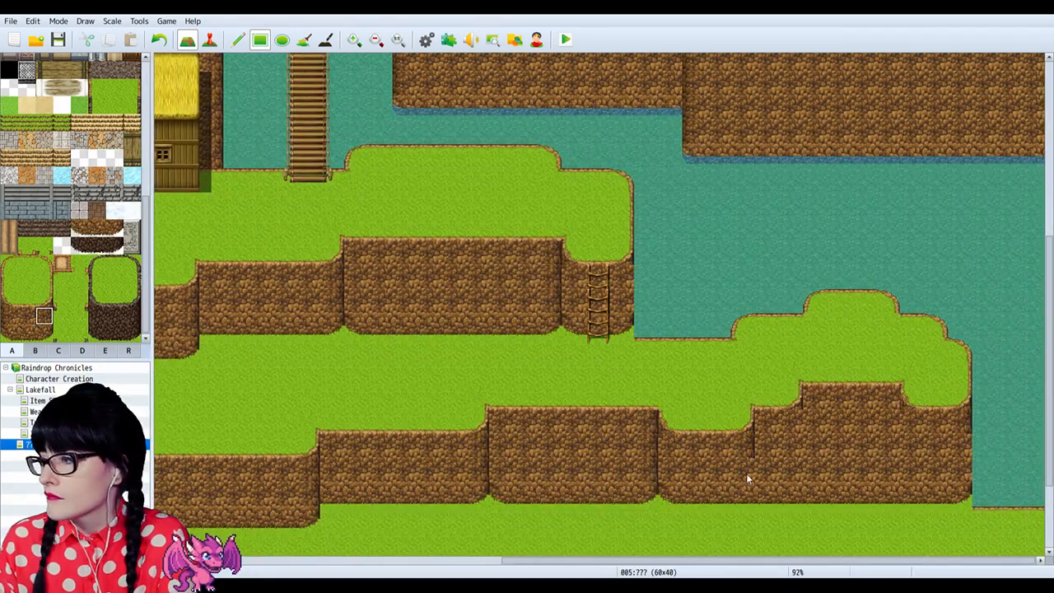
click(48, 334)
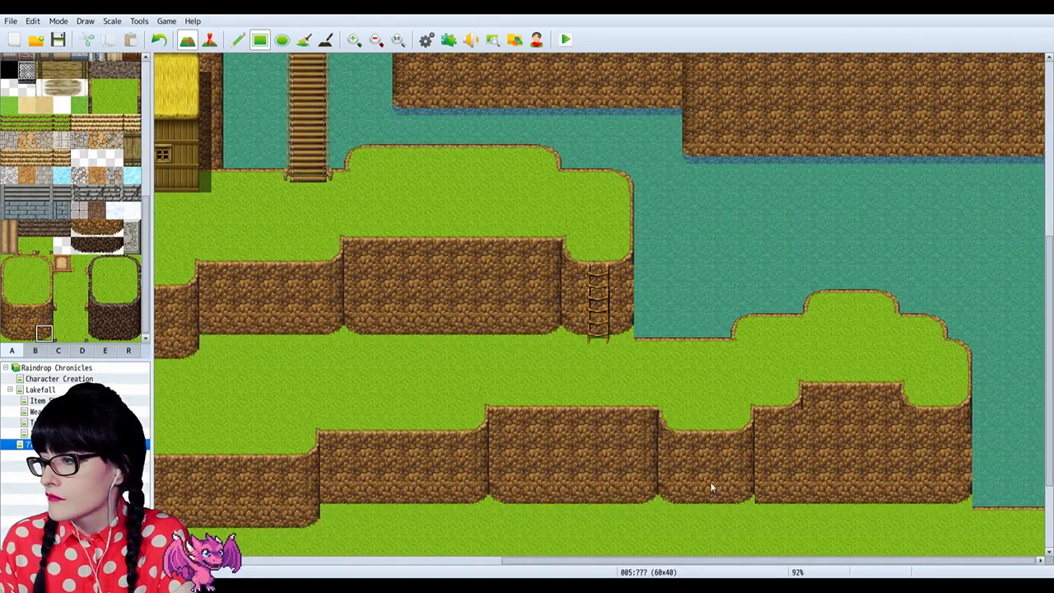
click(10, 331)
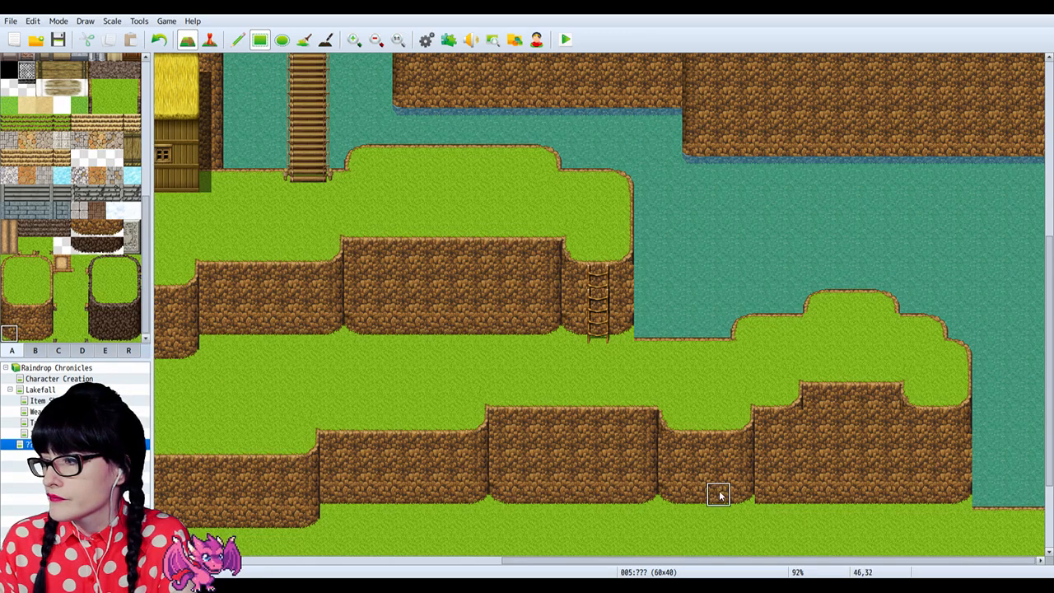
Step: Add a shaded vertical edge with rounded bottom corners along the west side of the tallest eastern cliff section
click(44, 317)
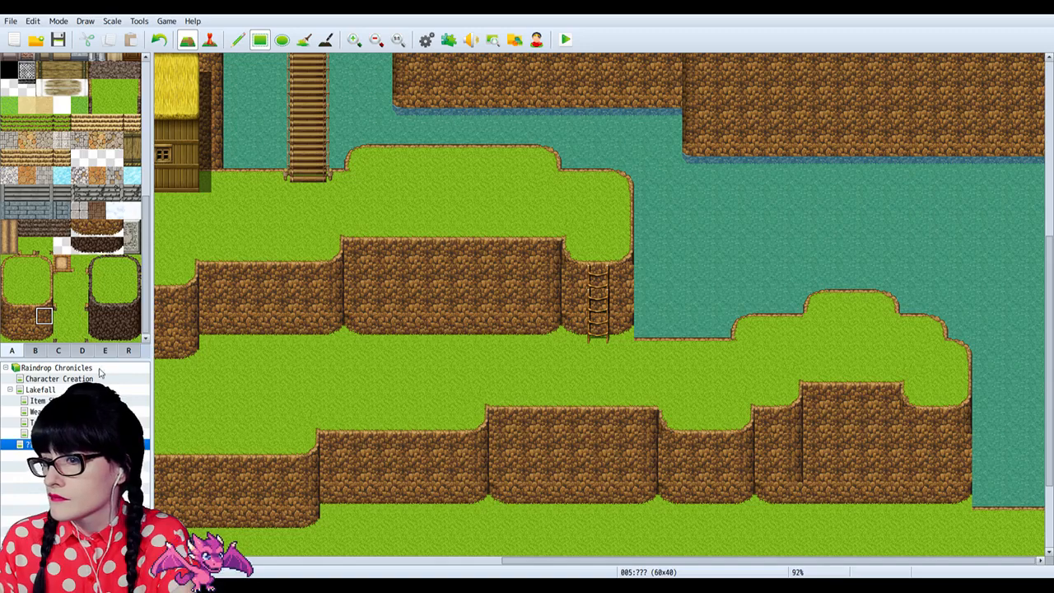
click(45, 334)
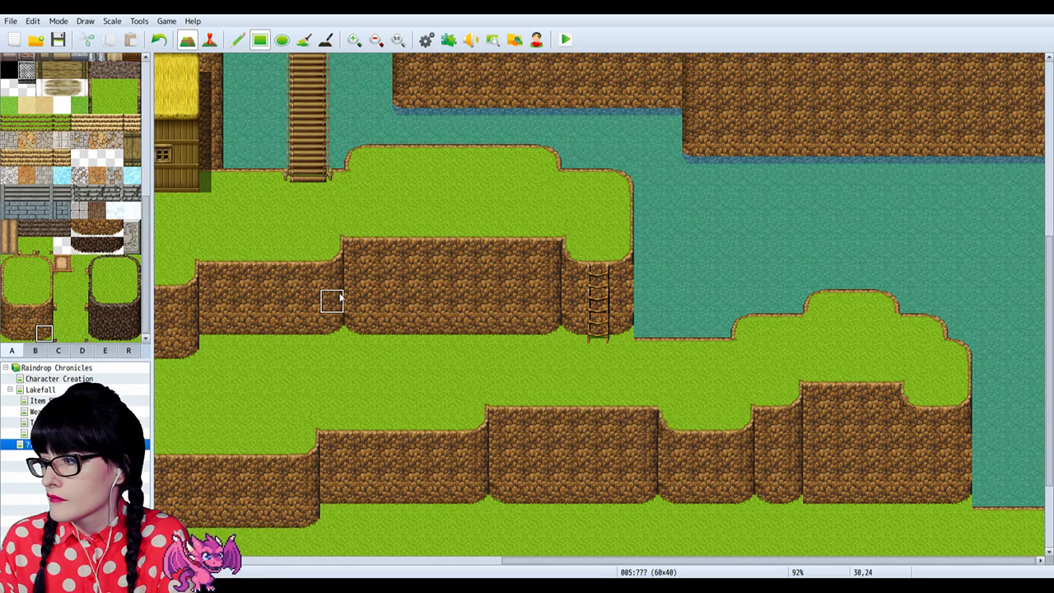
click(10, 334)
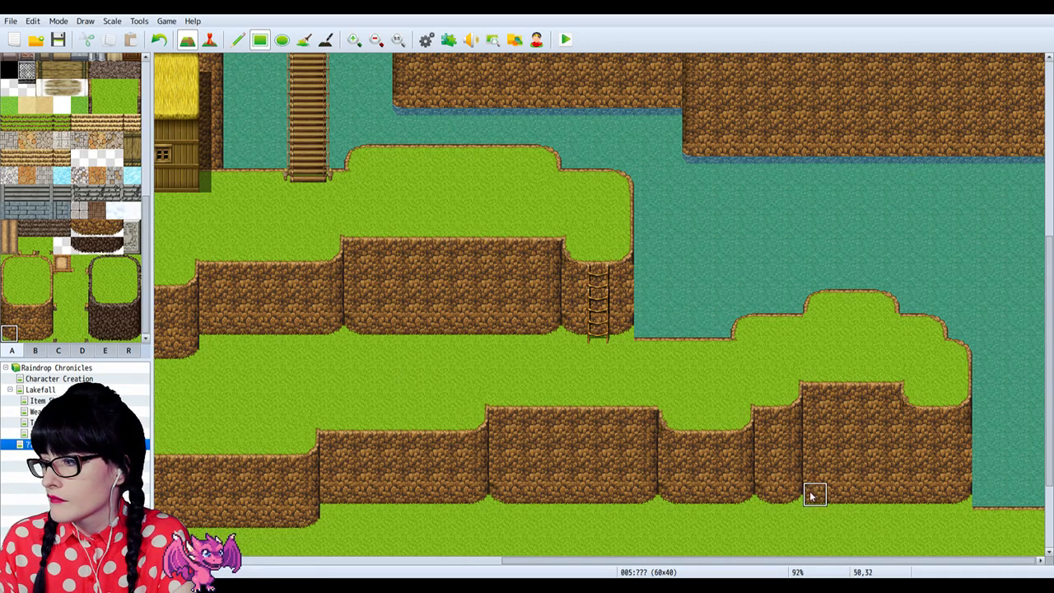
Step: Add a shaded vertical edge with rounded bottom corners along the east side of the tallest eastern cliff section
click(46, 316)
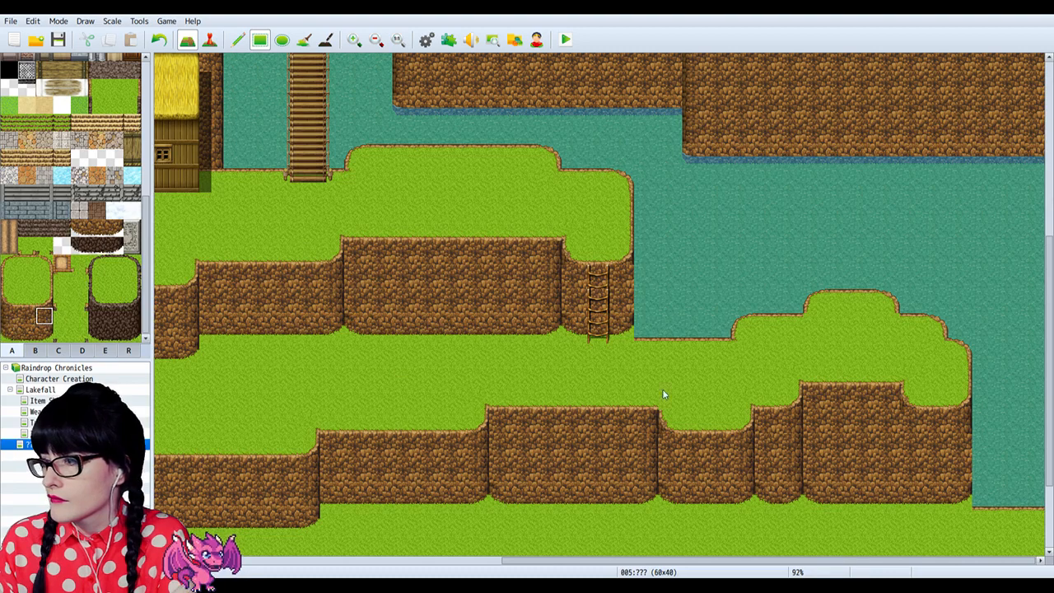
click(898, 416)
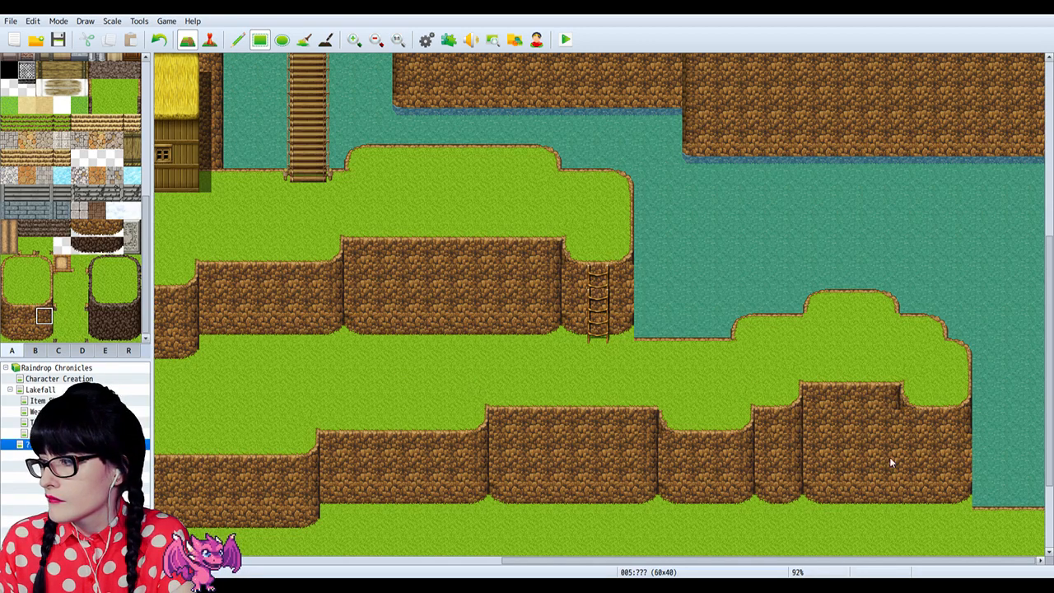
click(10, 333)
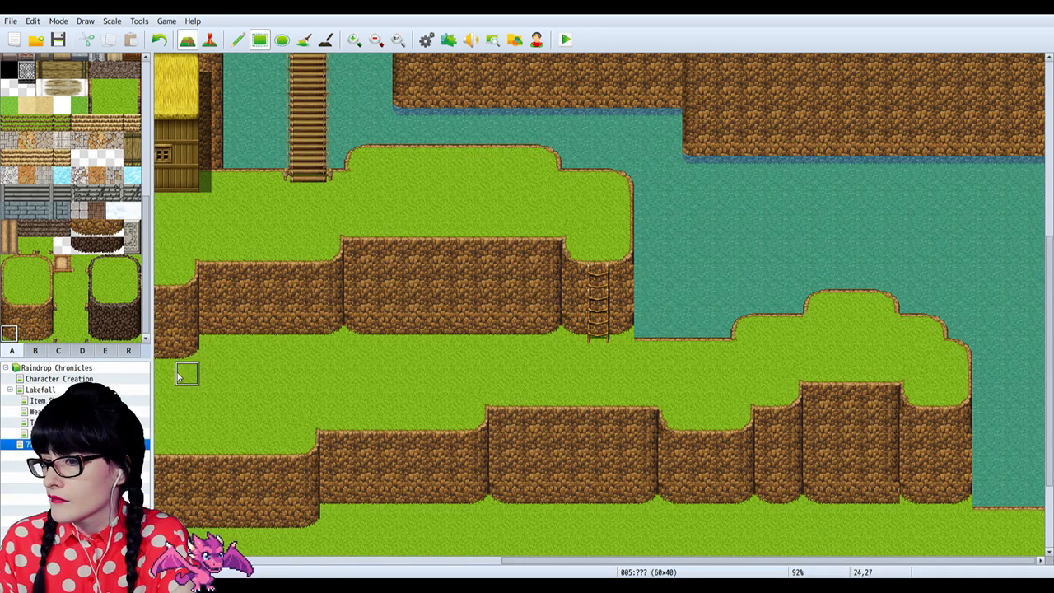
click(28, 333)
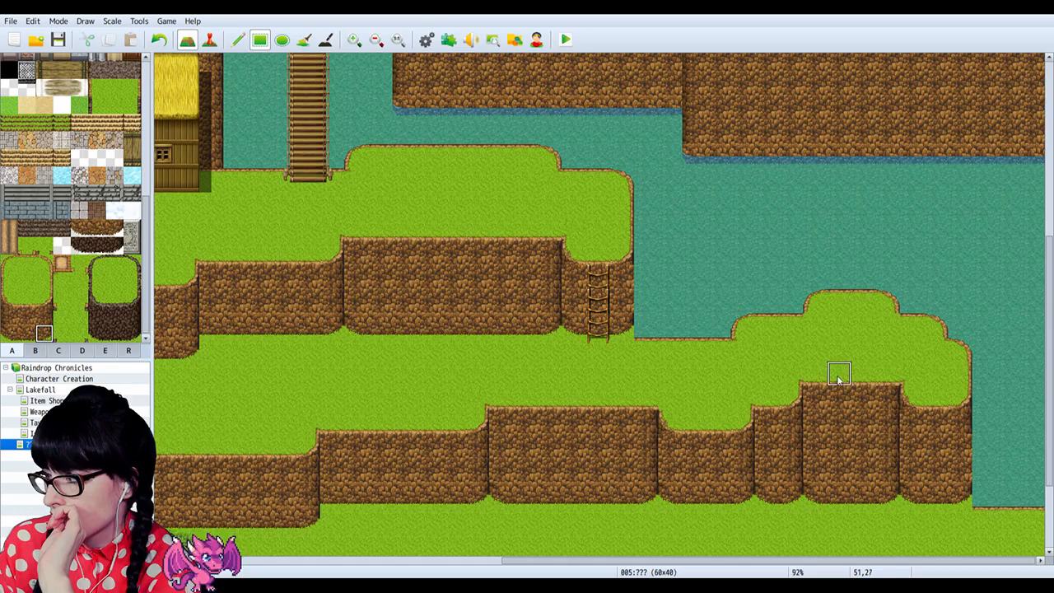
Step: Move the lowest western shoreline step of the lower ledge one tile east, with a rounded grass corner and water in the freed tile
right_drag(720, 323, 763, 332)
click(741, 328)
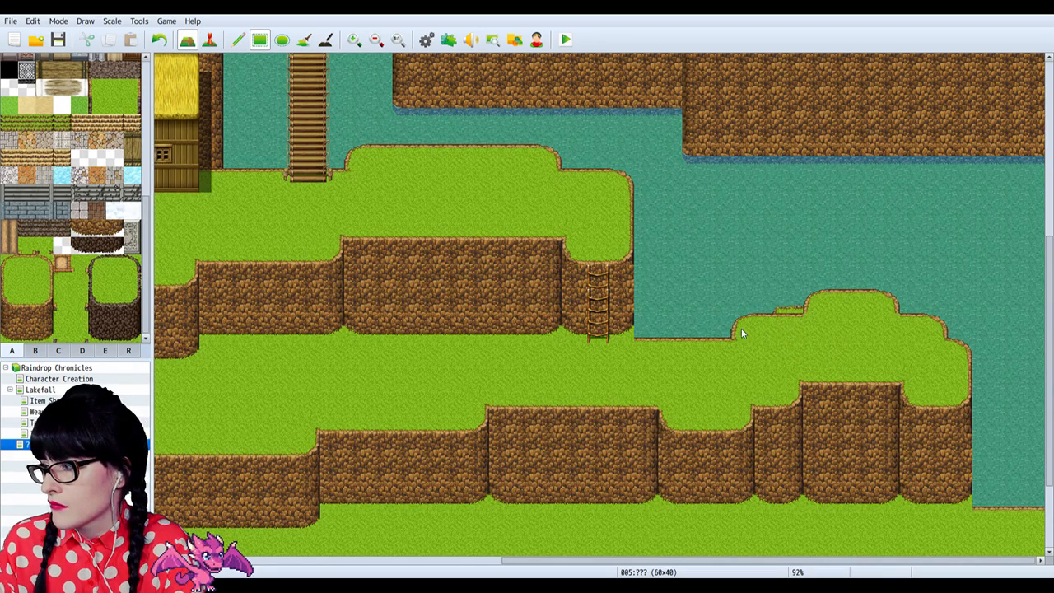
right_click(718, 346)
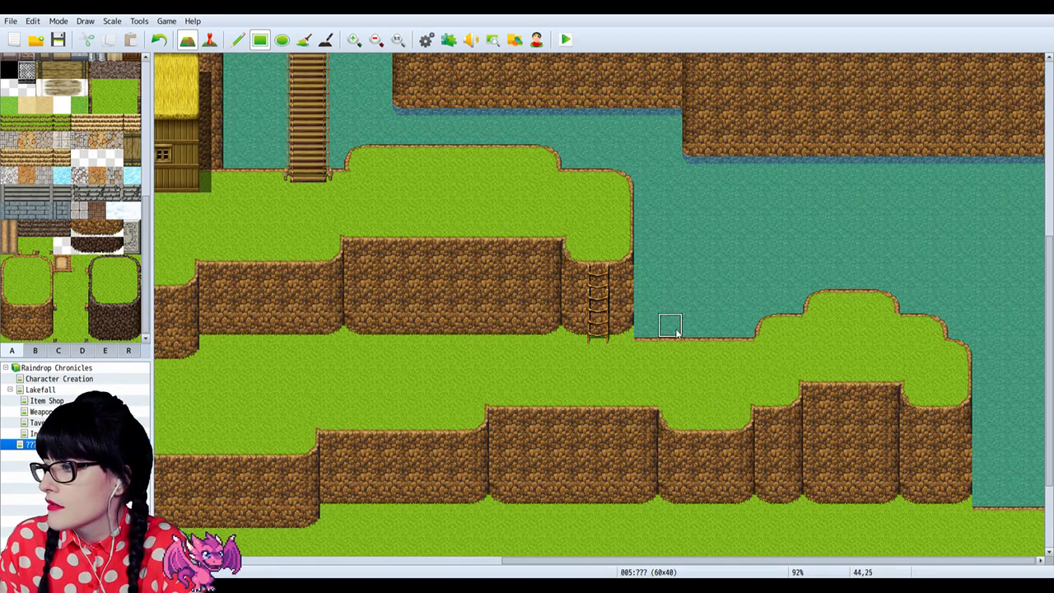
Step: Try to add a three-tile-wide grass bump with rounded corners to the straight shoreline just east of the ladder
right_drag(678, 346, 722, 342)
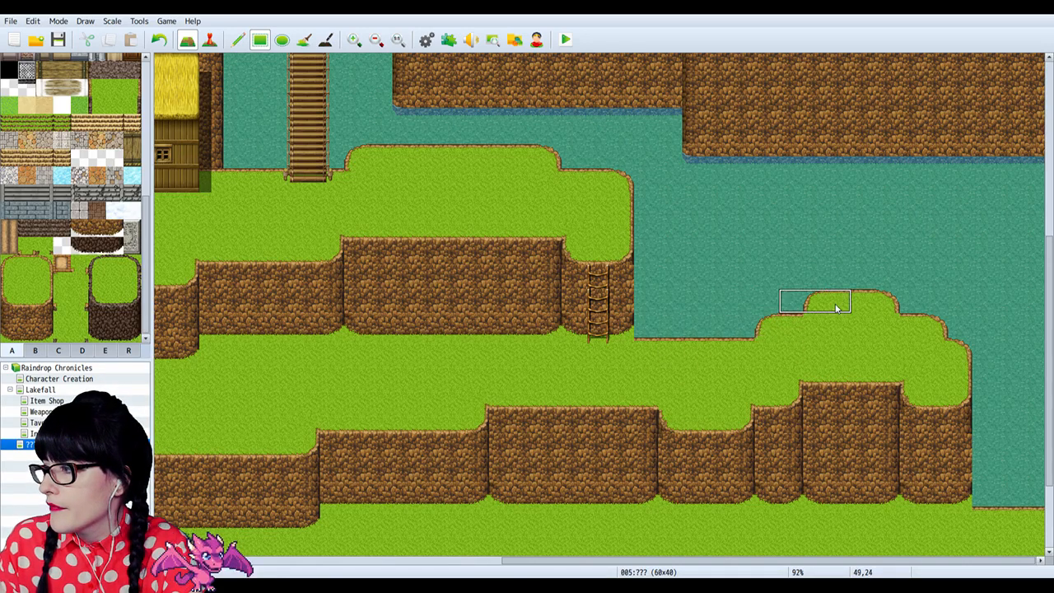
right_drag(836, 302, 856, 311)
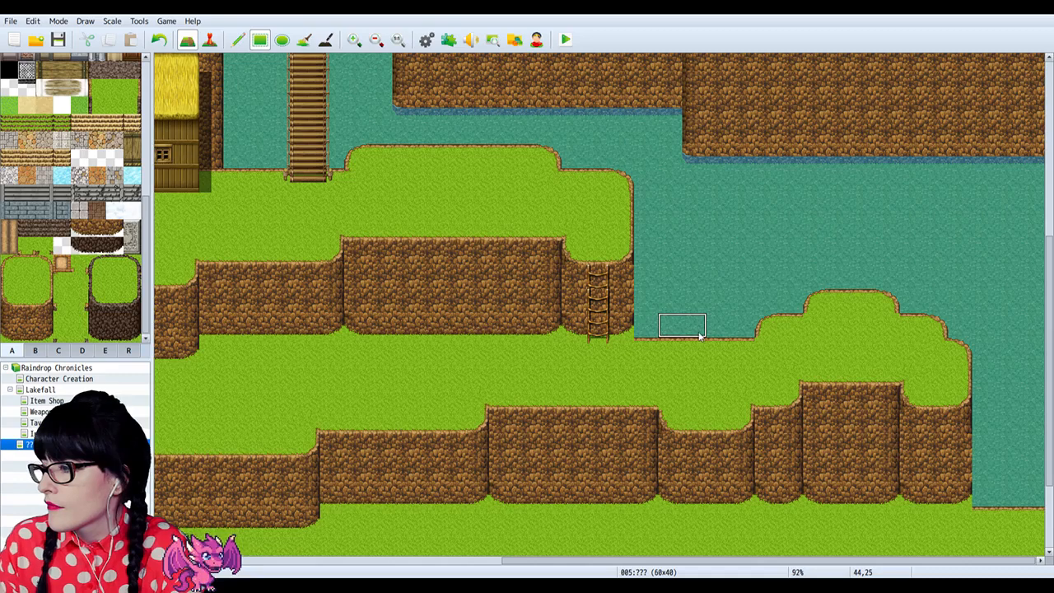
click(723, 331)
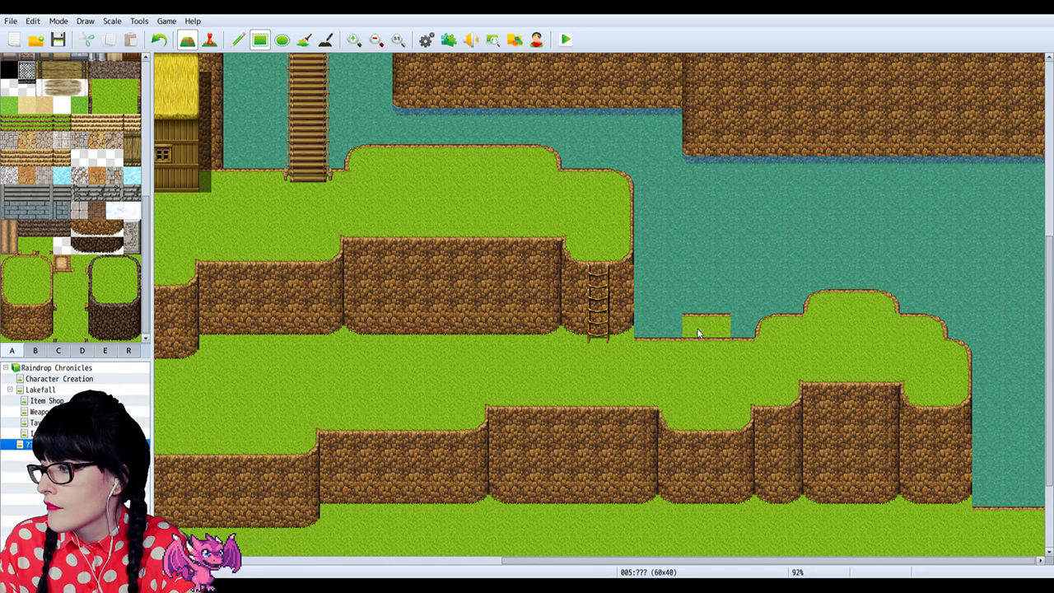
right_click(814, 301)
click(669, 325)
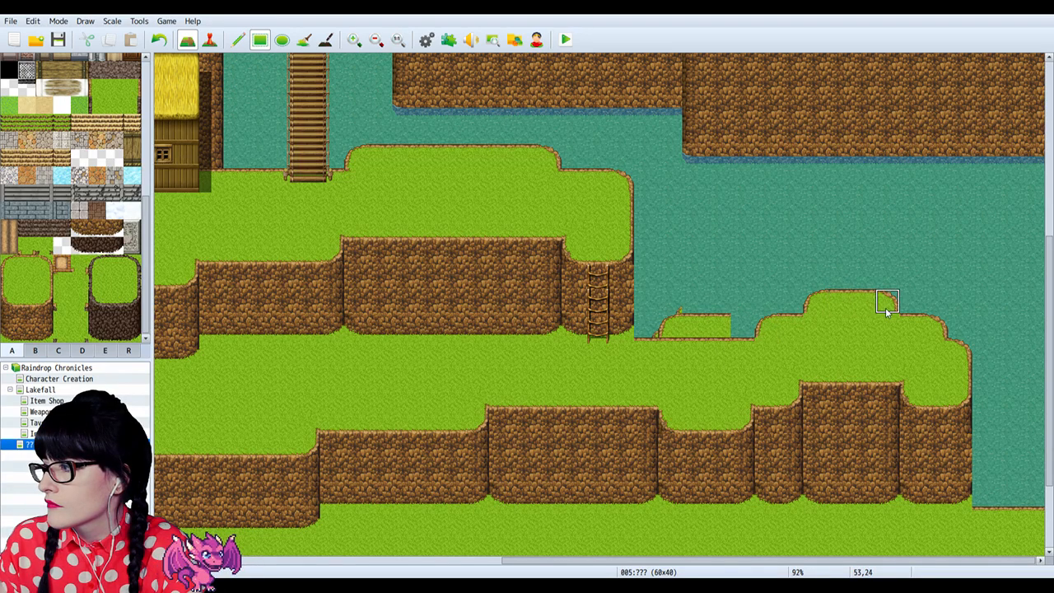
click(719, 325)
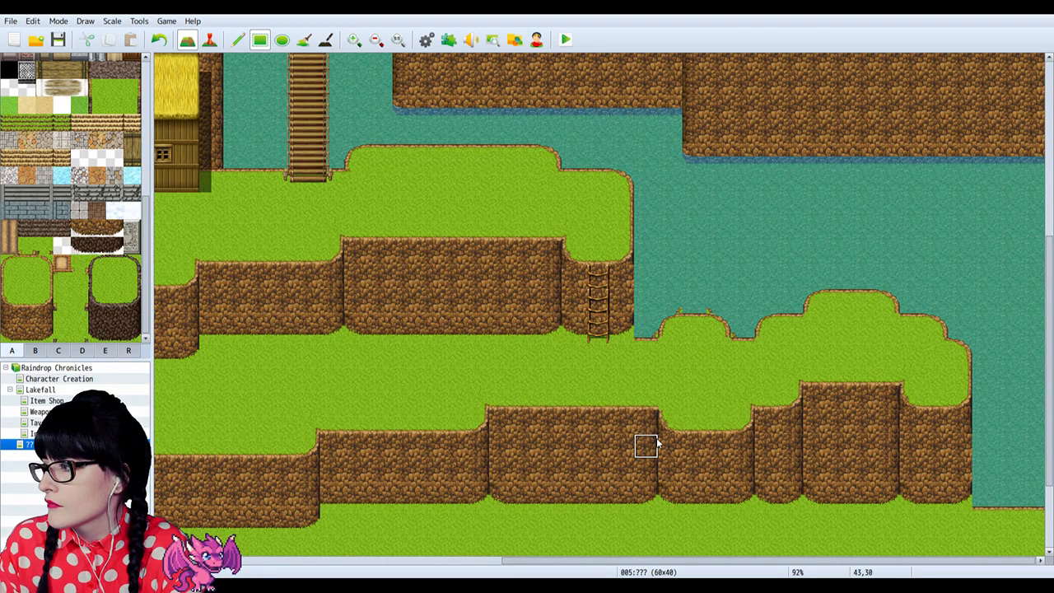
key(ctrl+z)
key(ctrl+z)
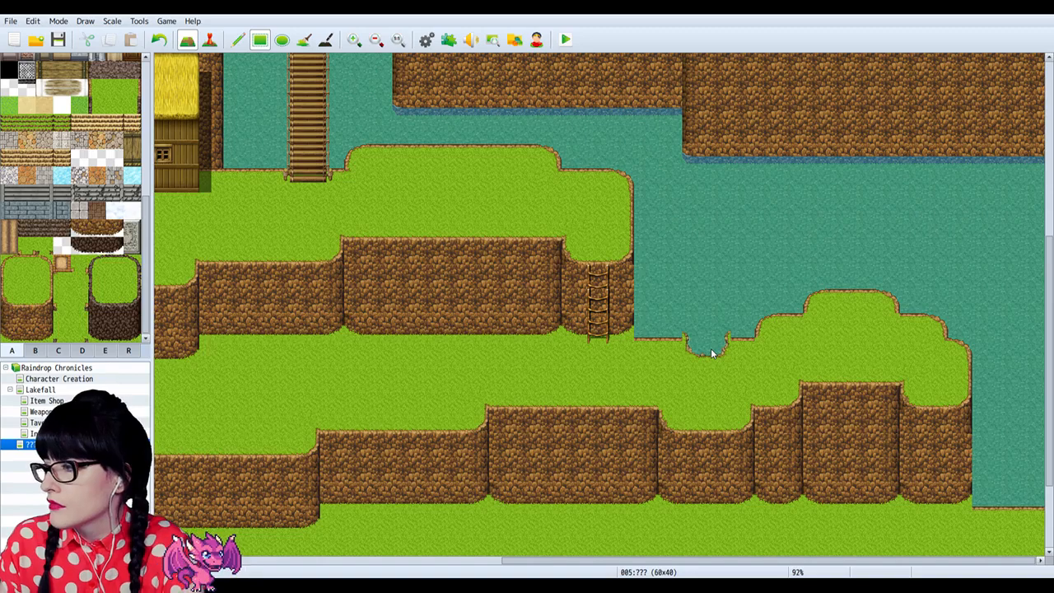
Step: Cut a water inlet two tiles wide and one tile deep into the shoreline east of the ladder, with rounded grass corners
shift+drag(692, 348, 715, 355)
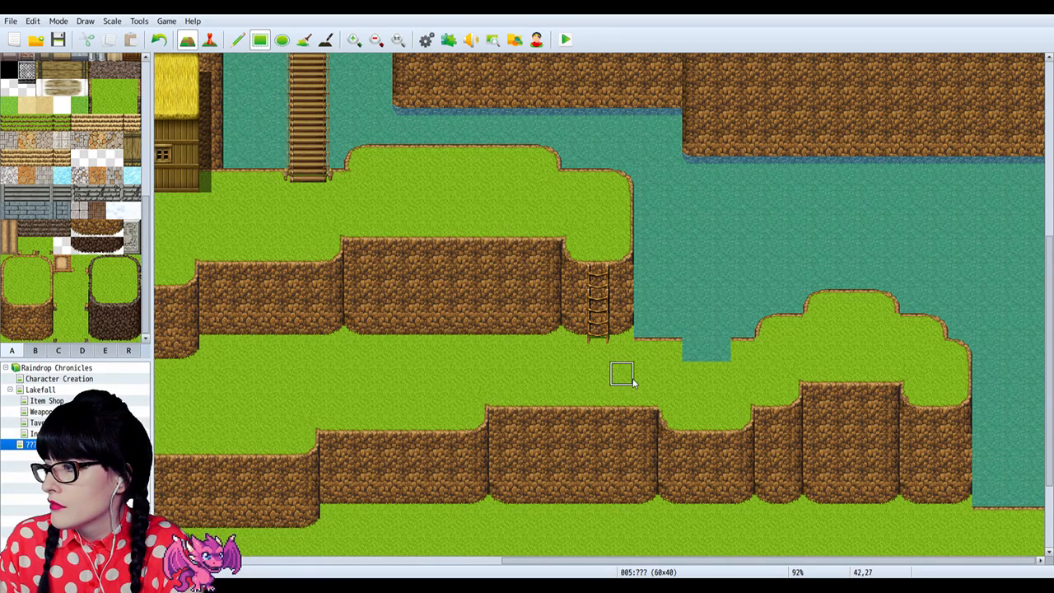
shift+click(670, 349)
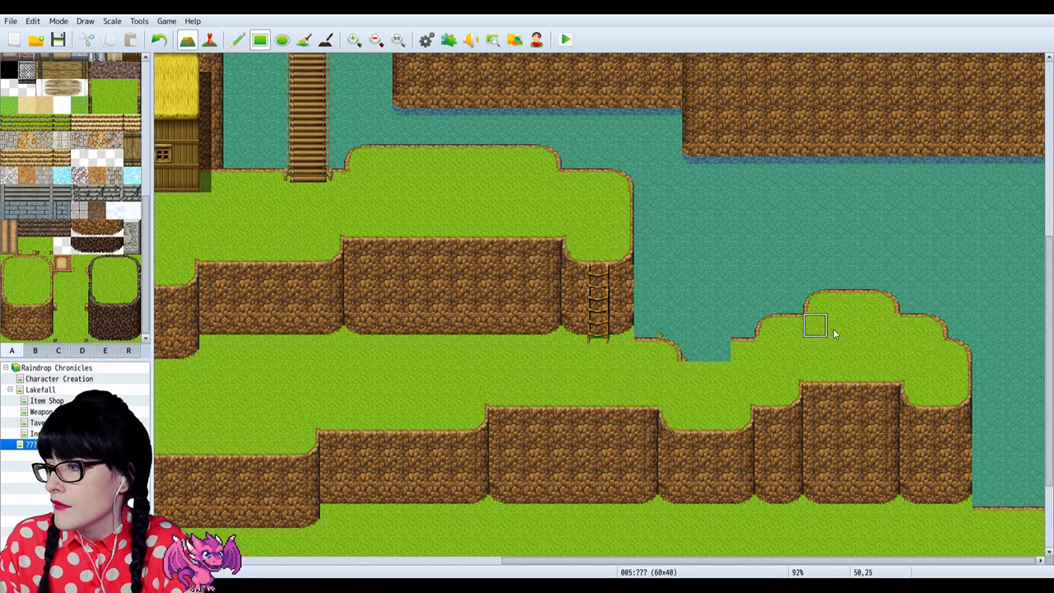
key(ctrl+z)
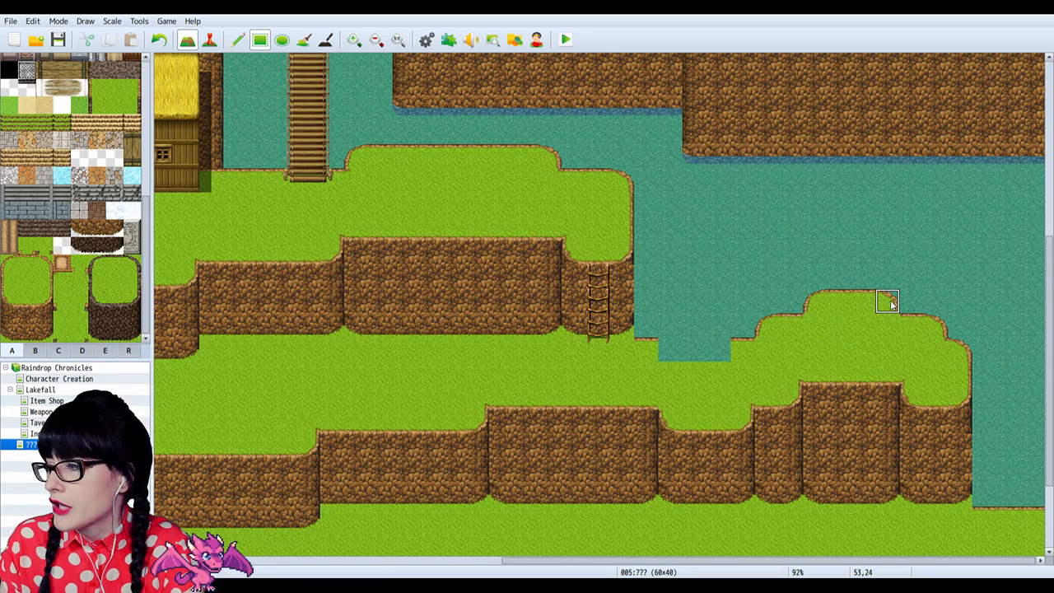
shift+click(670, 349)
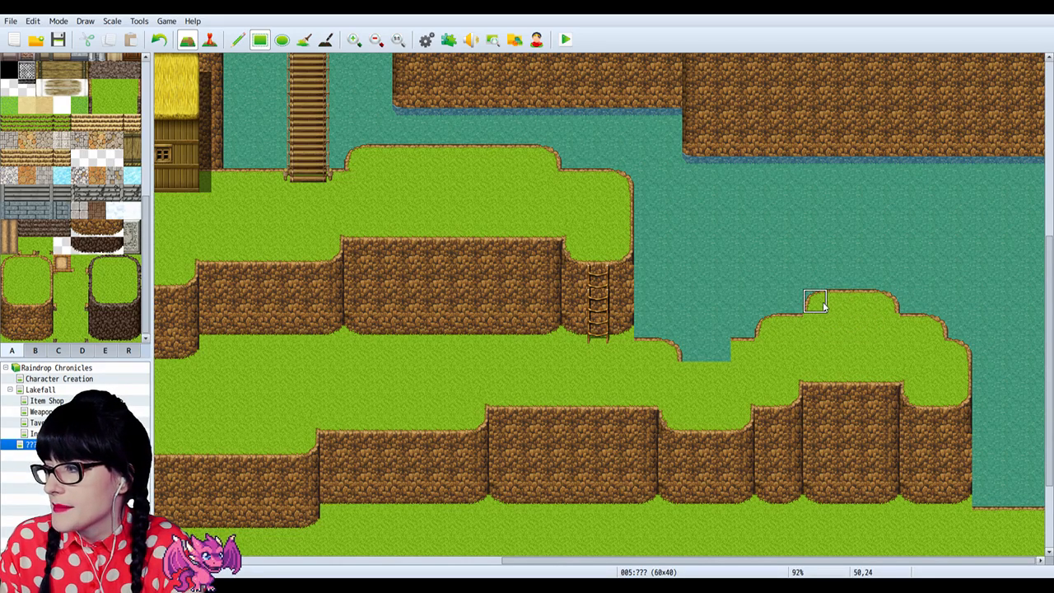
click(717, 354)
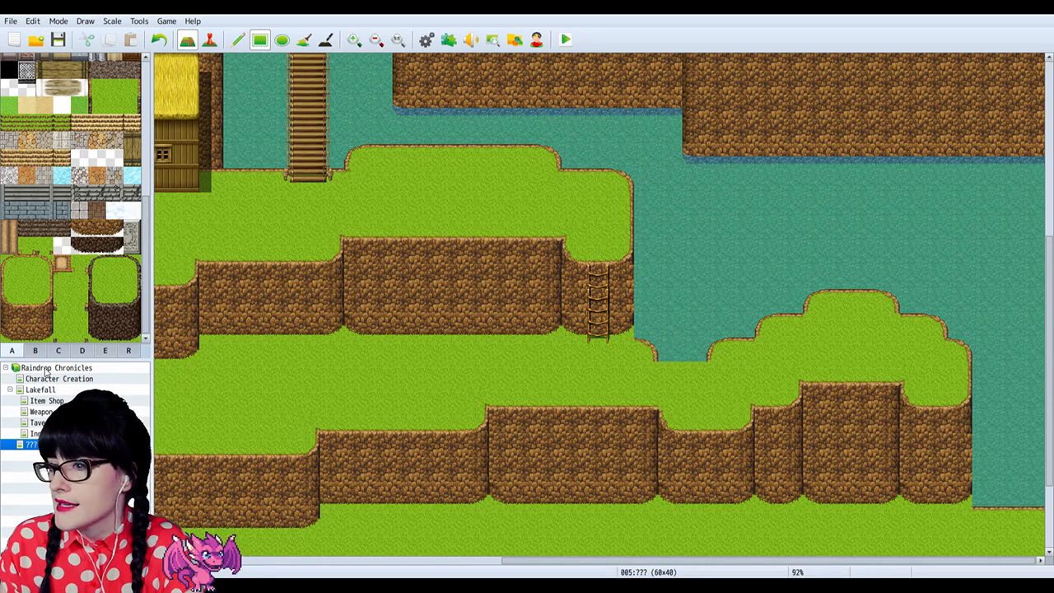
Step: Add the brown shoreline rim along the two grass tiles at the base of the new inlet
click(105, 351)
scroll(789, 264, up, 2)
scroll(74, 198, up, 3)
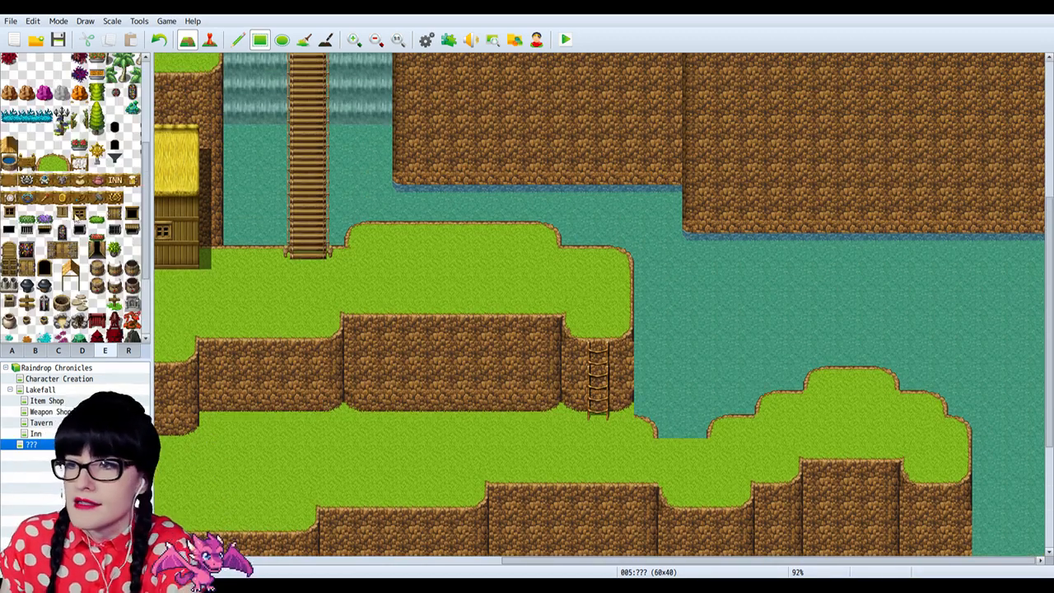
scroll(788, 288, down, 2)
click(11, 352)
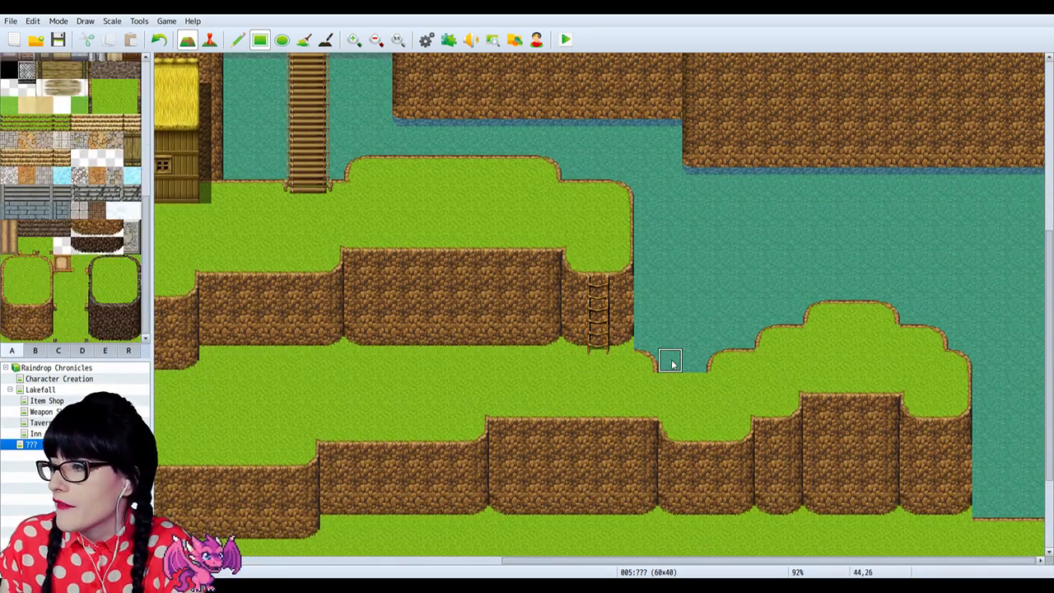
click(733, 372)
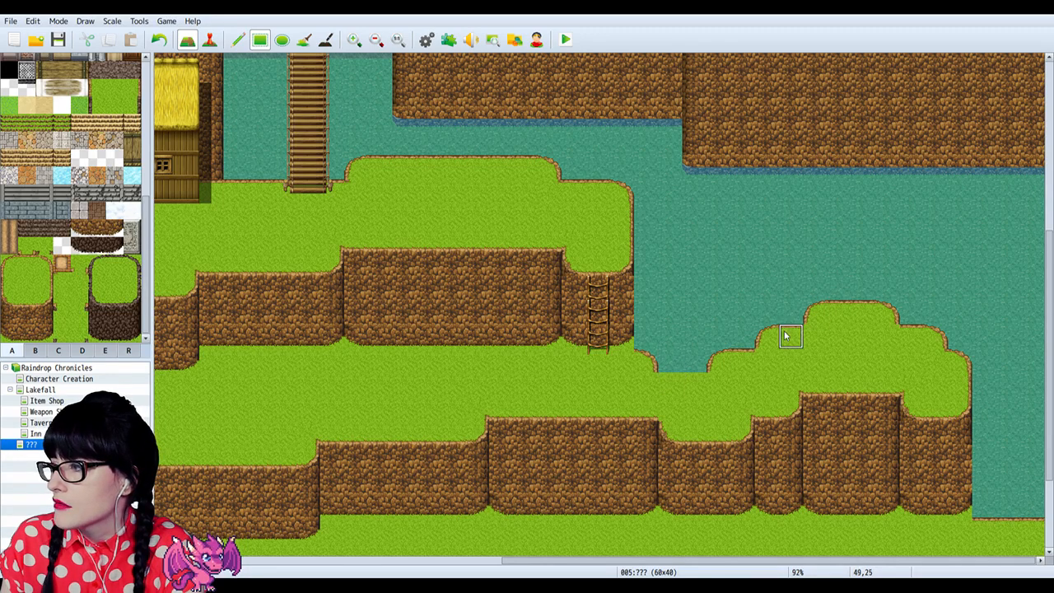
click(703, 384)
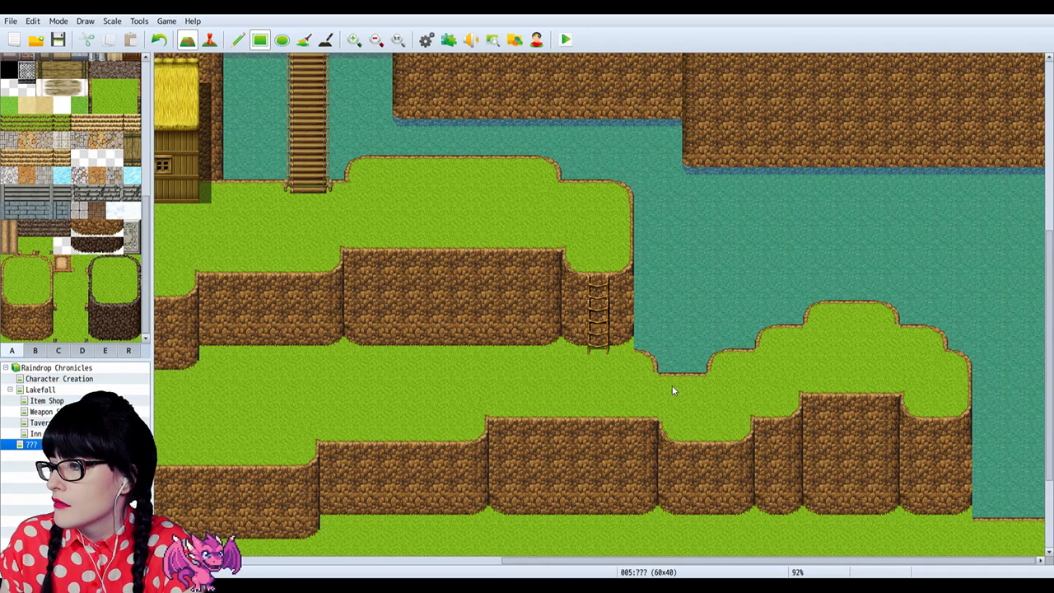
Step: Raise the middle two tiles of the tallest eastern cliff section by one tile, with rounded grass corners on both sides
scroll(611, 353, down, 1)
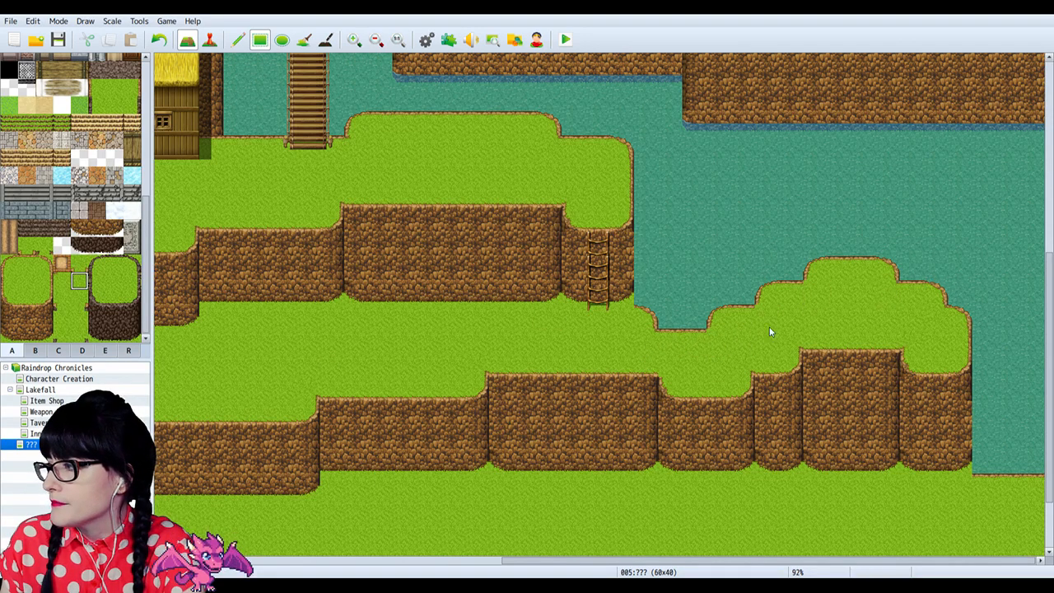
click(60, 282)
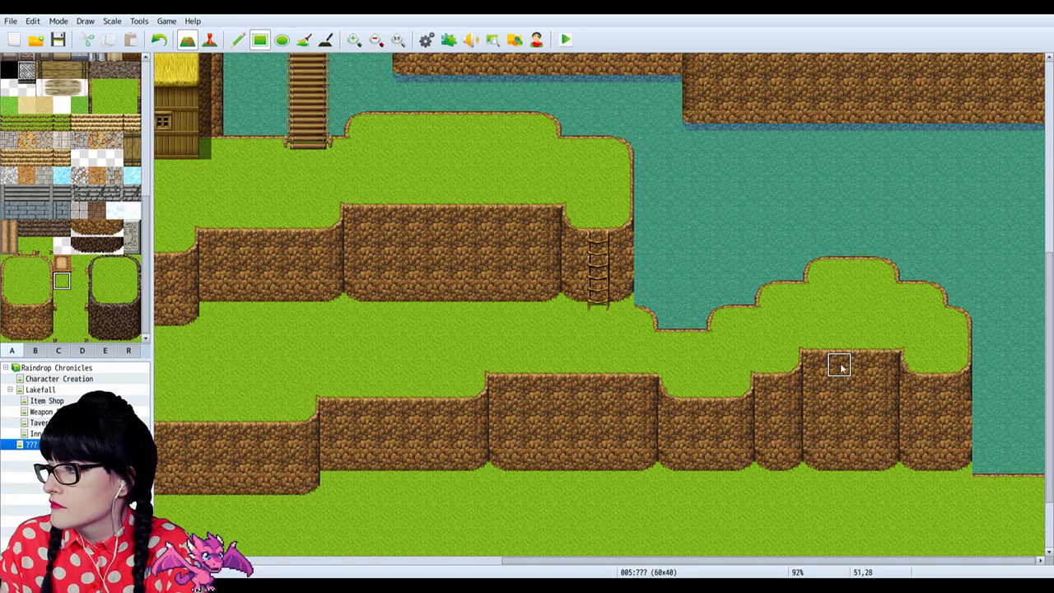
right_drag(838, 348, 859, 361)
drag(853, 348, 824, 336)
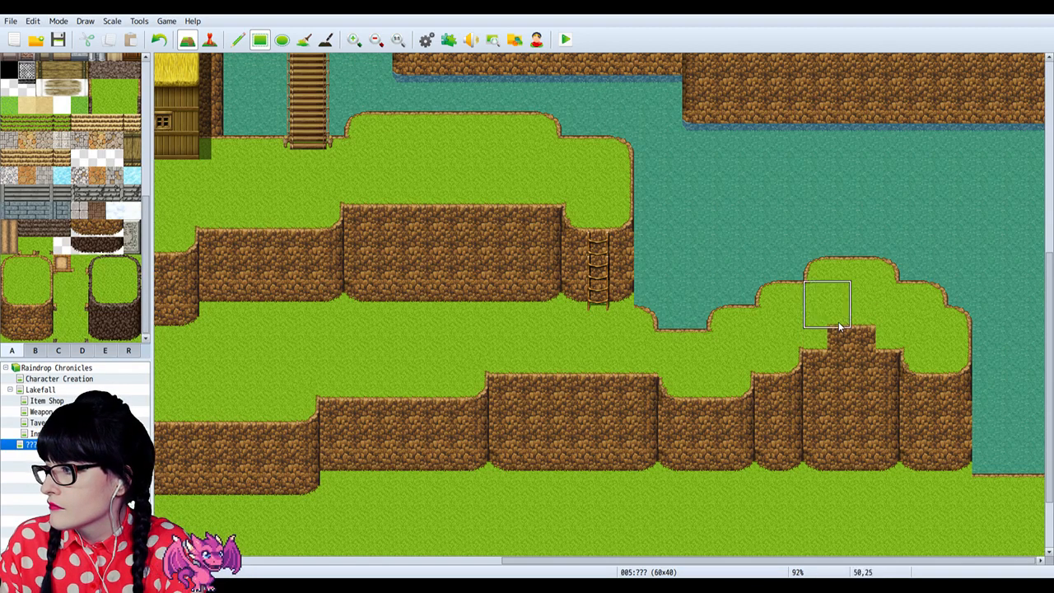
right_click(801, 368)
click(893, 338)
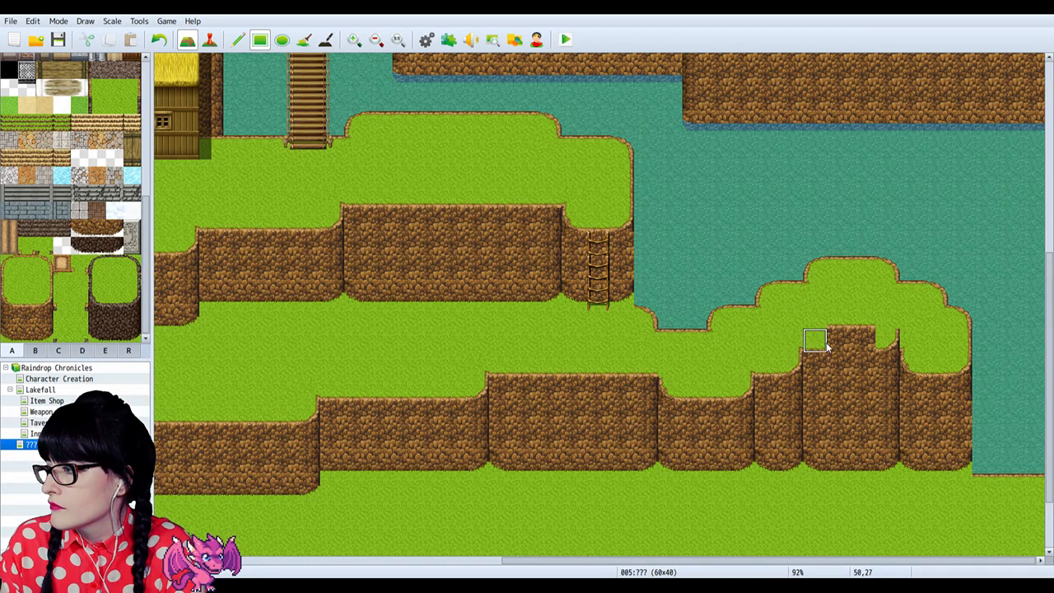
key(ctrl+z)
click(826, 346)
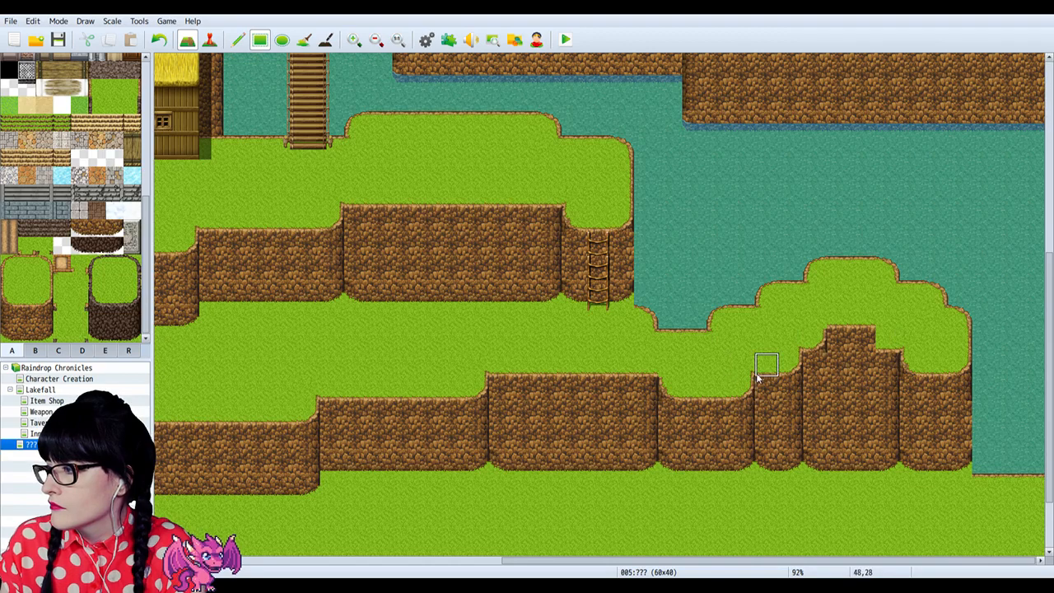
click(886, 345)
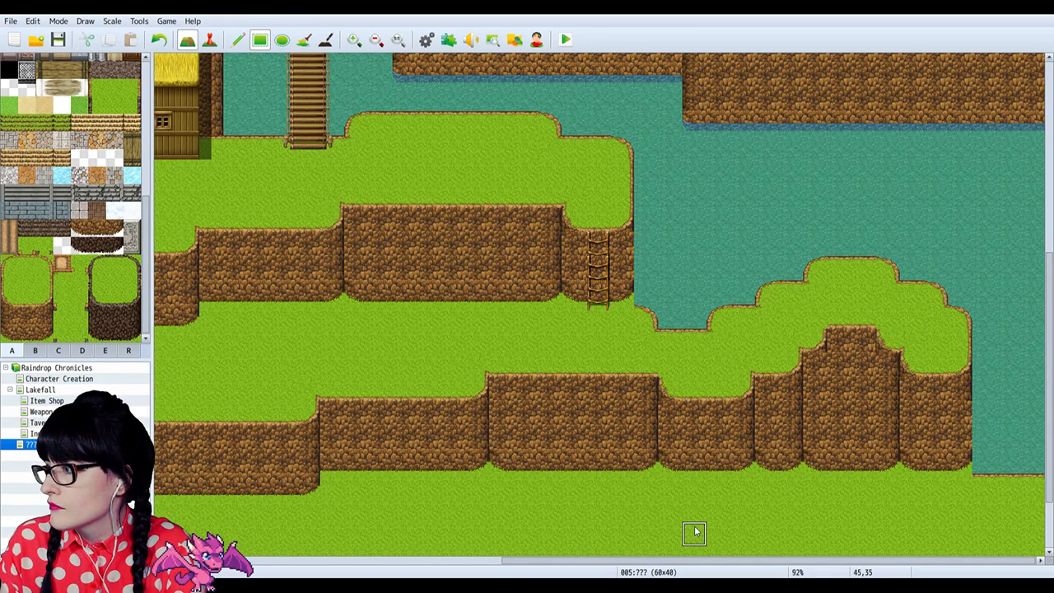
Step: Extend the northernmost shoreline hump of the lower ledge one tile west, with a rounded corner and continuous grass inside
click(795, 268)
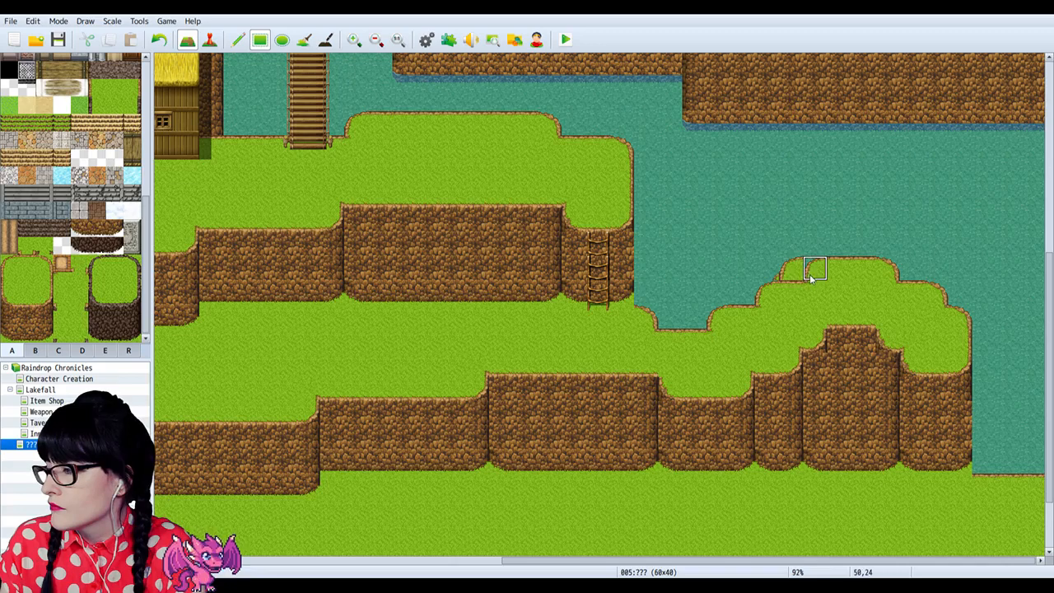
right_drag(836, 268, 821, 274)
right_click(842, 270)
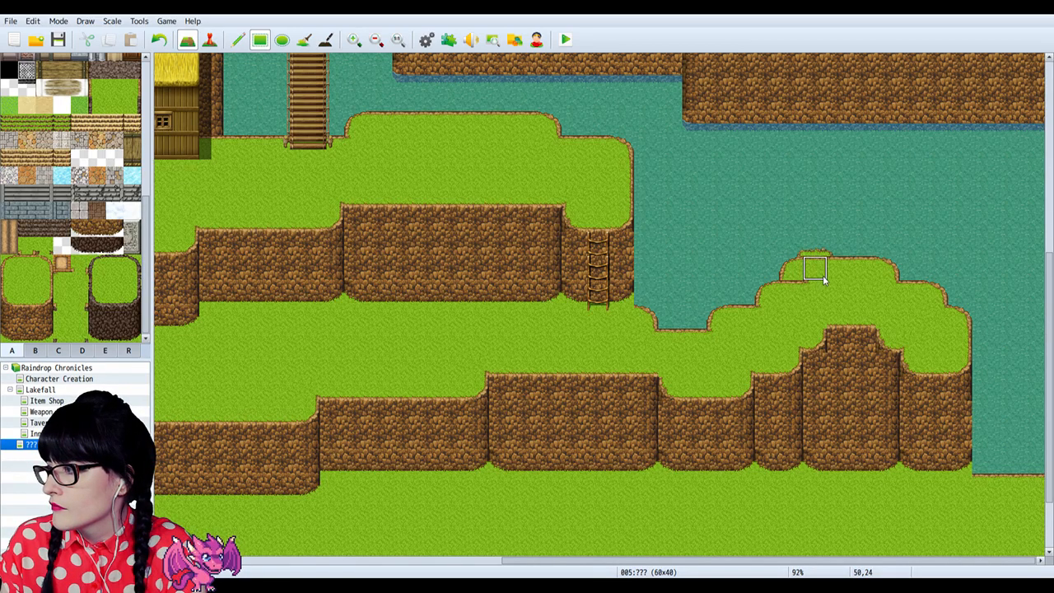
click(798, 282)
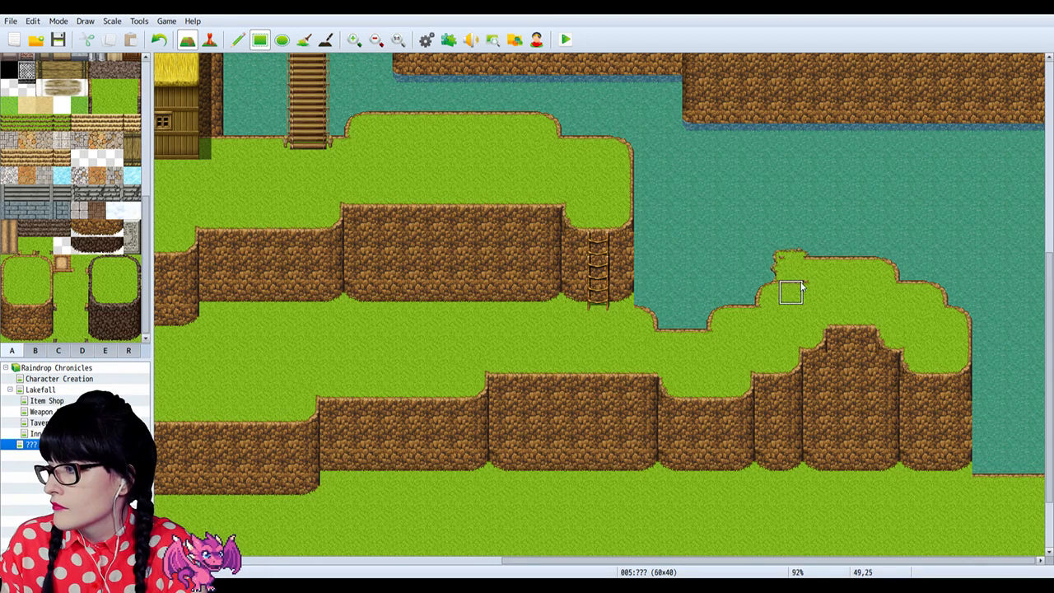
click(800, 288)
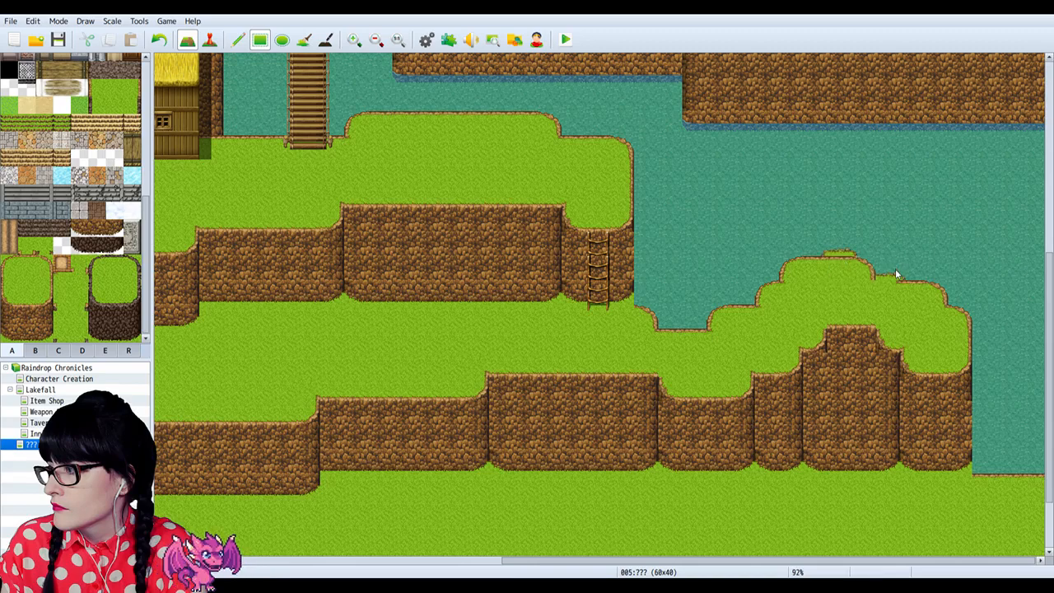
key(ctrl+z)
Step: Extend the northernmost shoreline hump of the lower ledge one tile east, with a rounded corner and no leftover rim inside
right_click(904, 285)
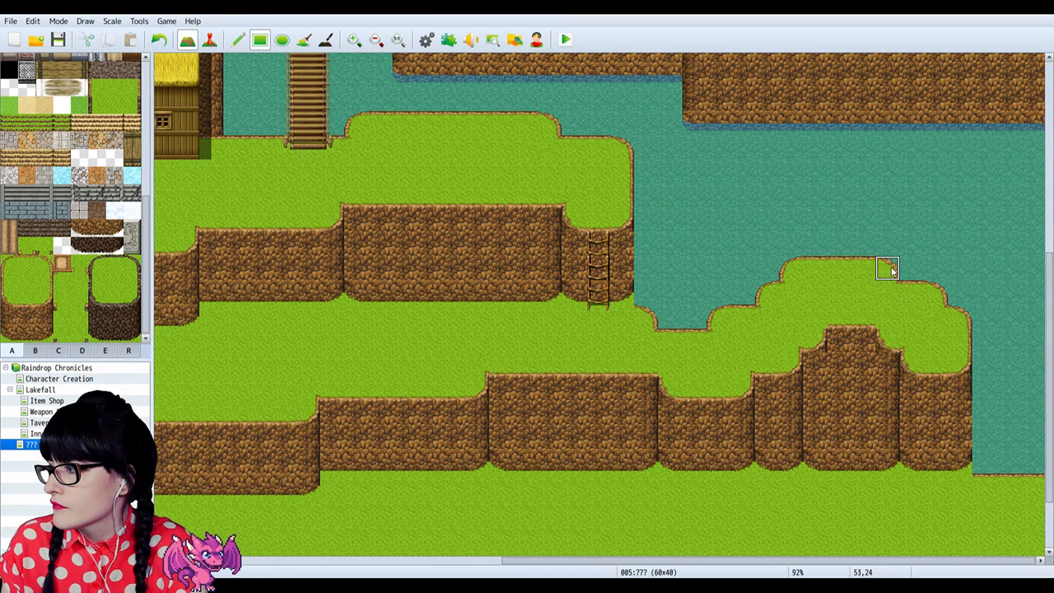
mouse_move(890, 269)
mouse_down()
mouse_move(925, 273)
mouse_move(871, 274)
mouse_up()
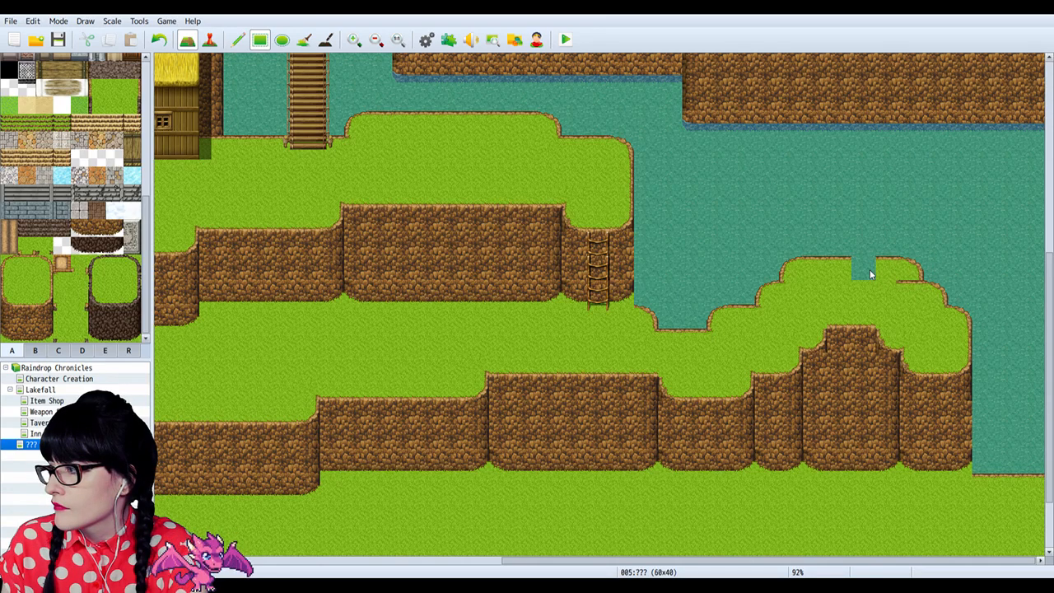
right_click(872, 289)
click(869, 266)
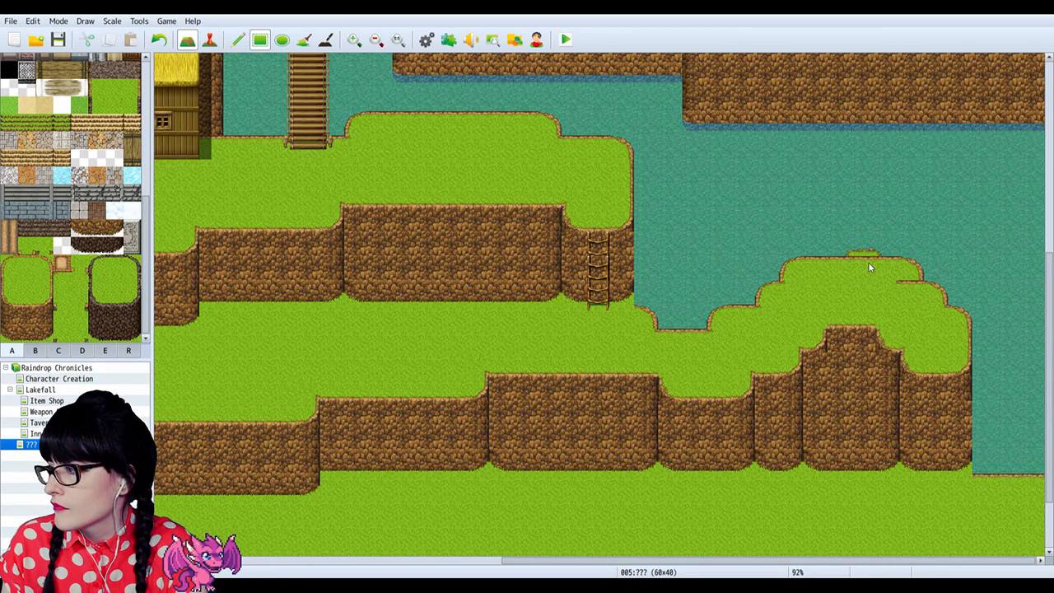
click(865, 268)
click(900, 283)
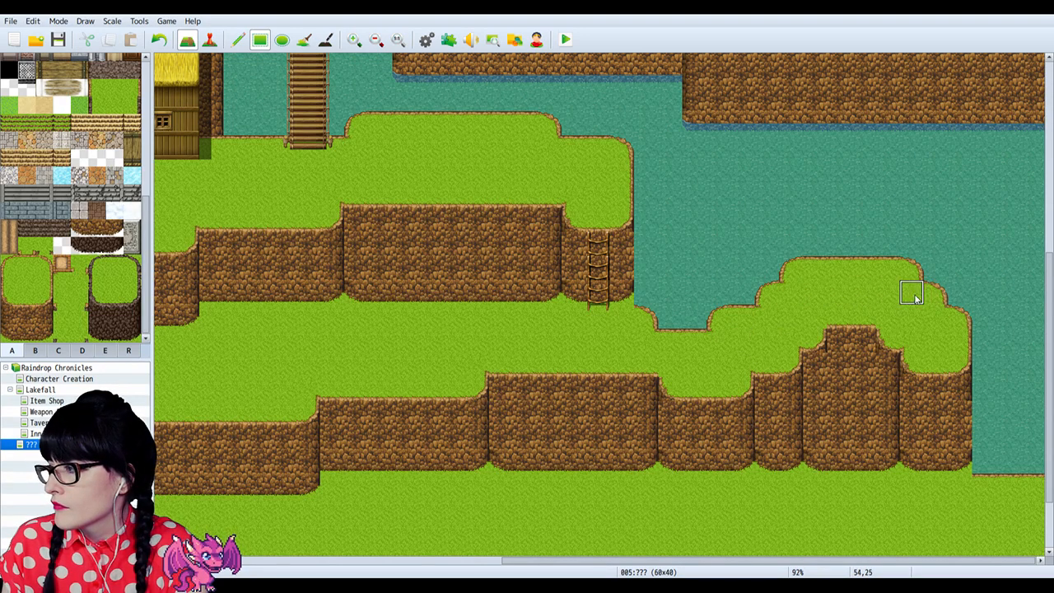
Step: Try to paint grass over the western edge of the tallest section of the eastern lower cliff
scroll(394, 168, down, 1)
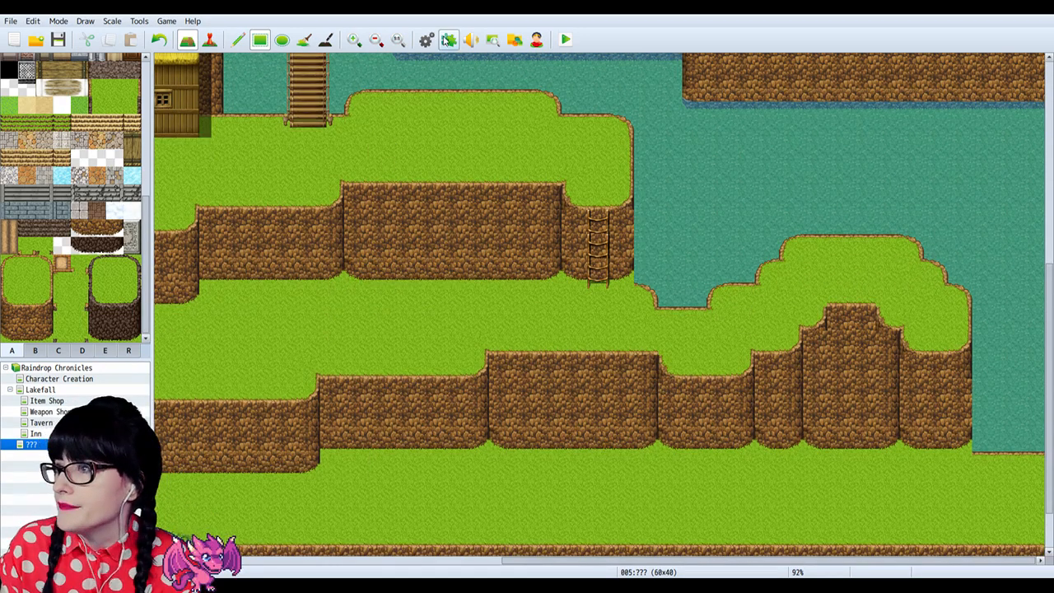
click(376, 39)
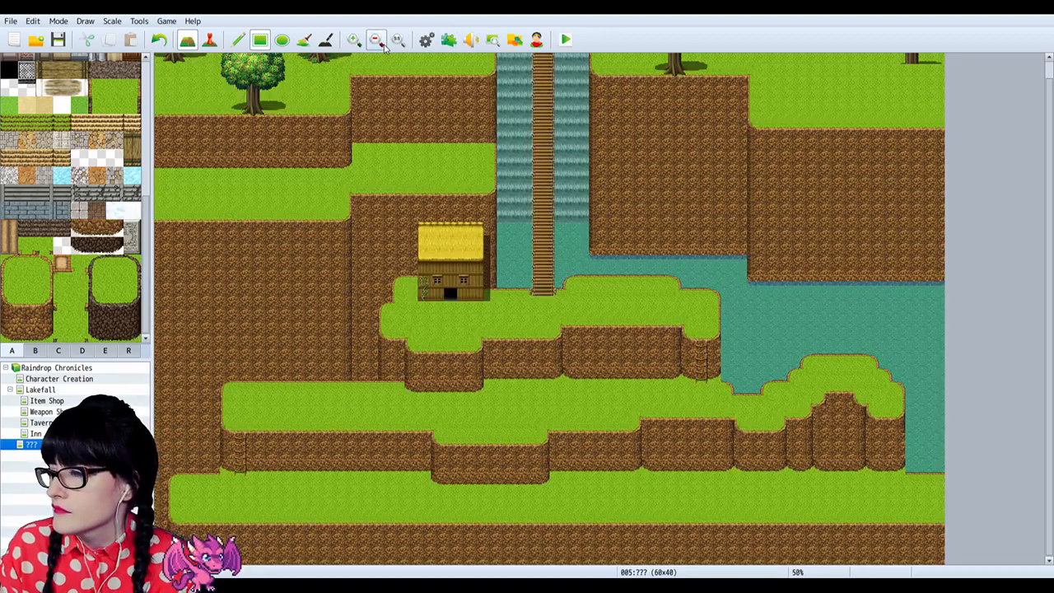
click(355, 40)
scroll(736, 267, down, 2)
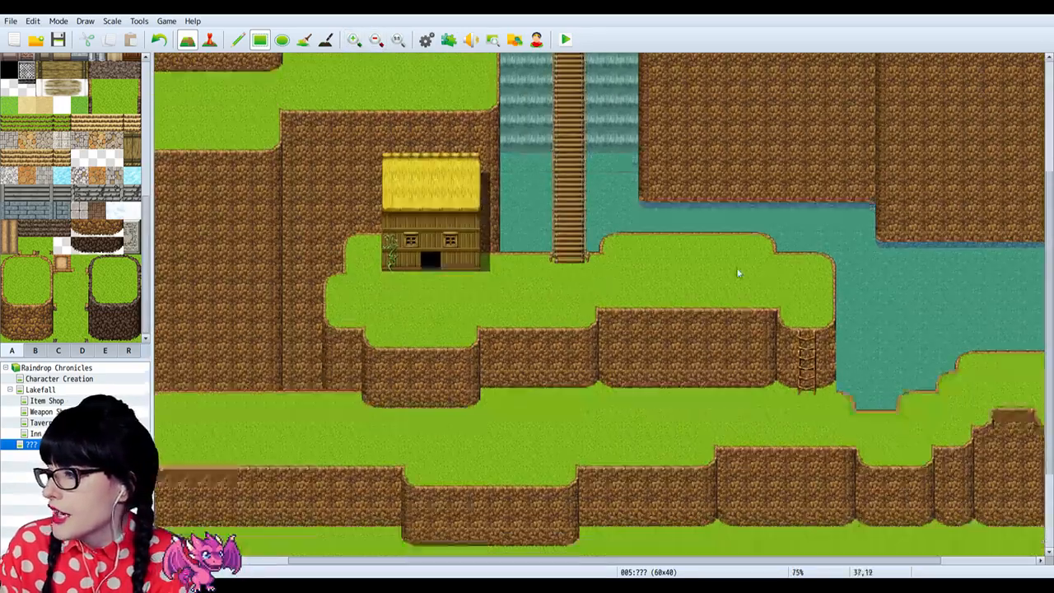
drag(613, 563, 712, 563)
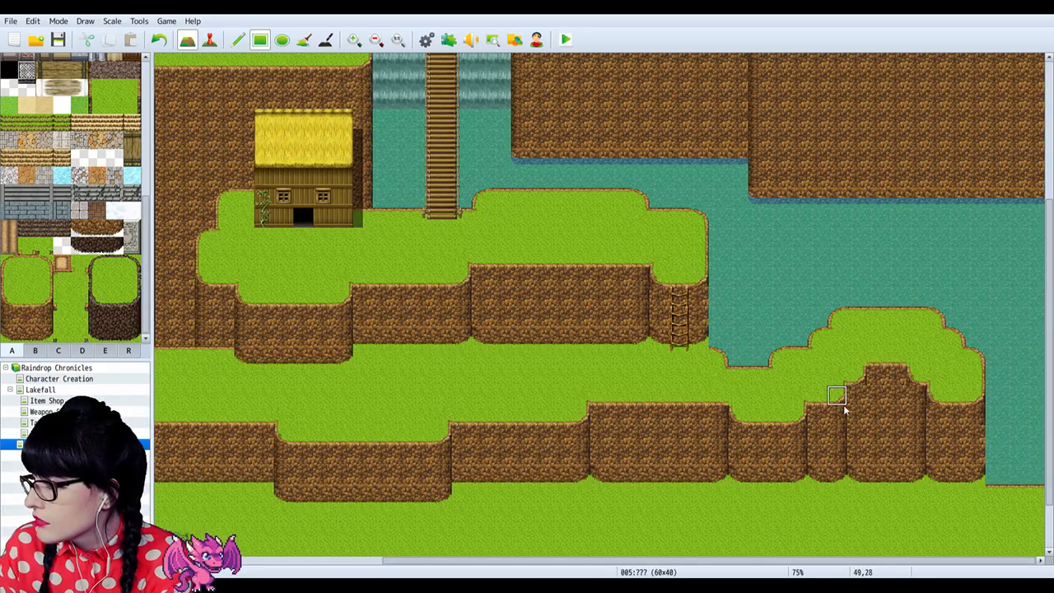
drag(855, 395, 855, 442)
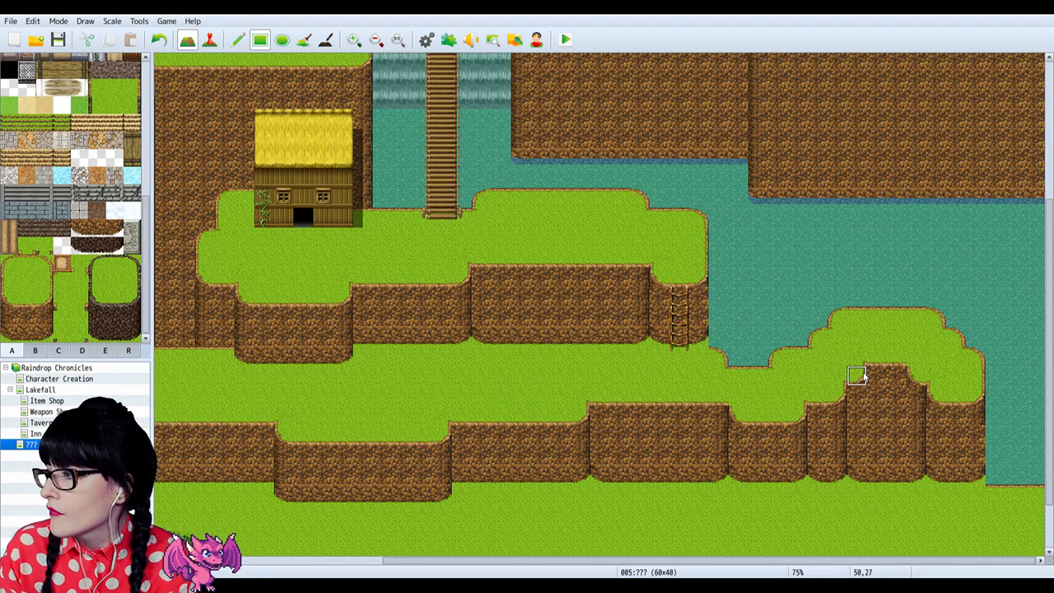
drag(857, 397, 857, 415)
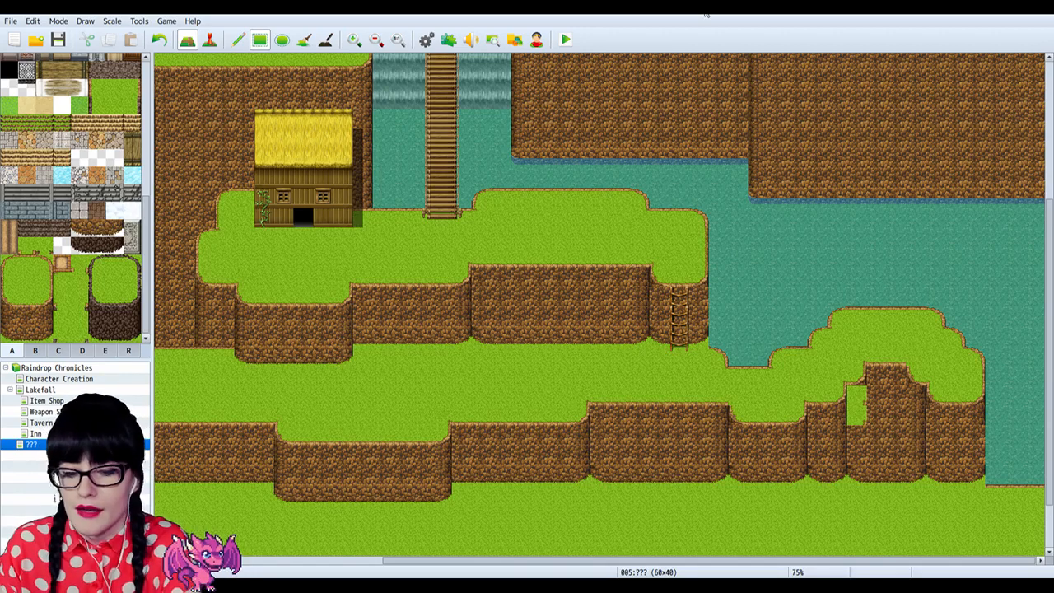
key(ctrl+z)
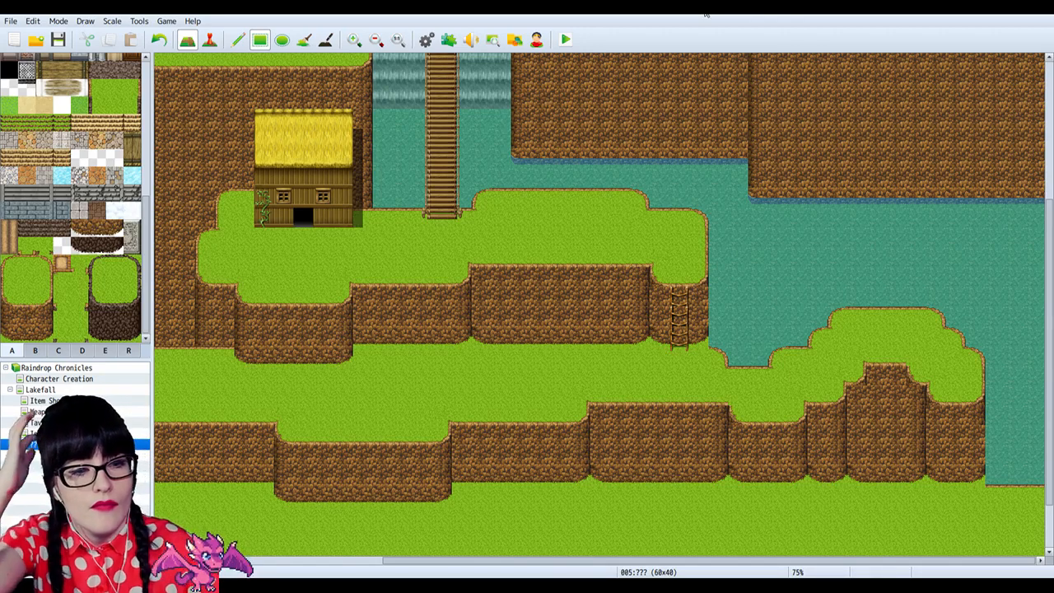
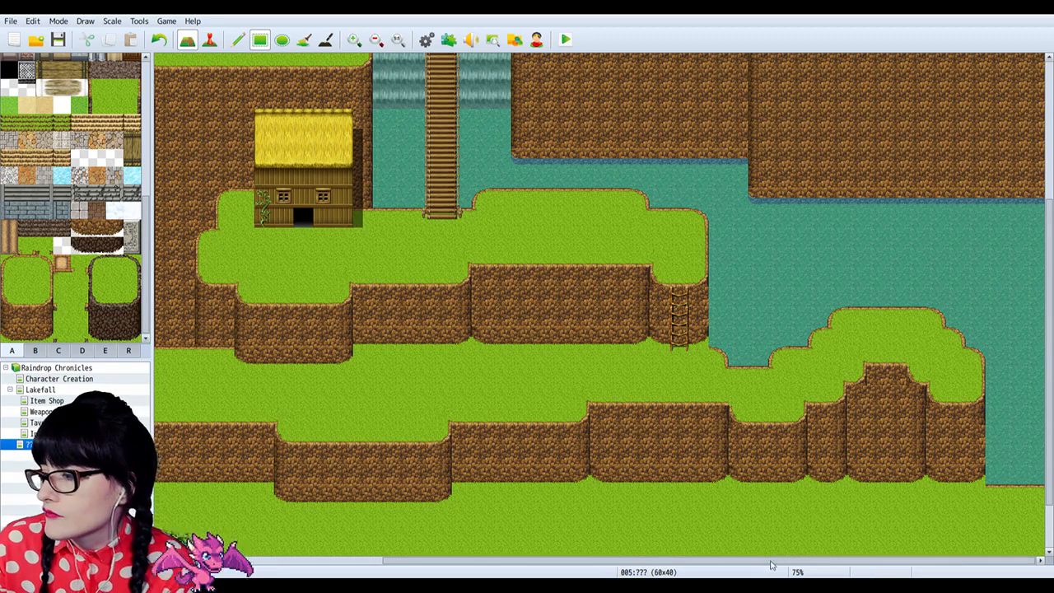
Step: Try adding rounded grass corners at the base of the pool inlet beside the upper platform's ladder
mouse_move(774, 563)
mouse_down()
mouse_move(545, 567)
mouse_move(762, 567)
mouse_up()
scroll(882, 359, down, 3)
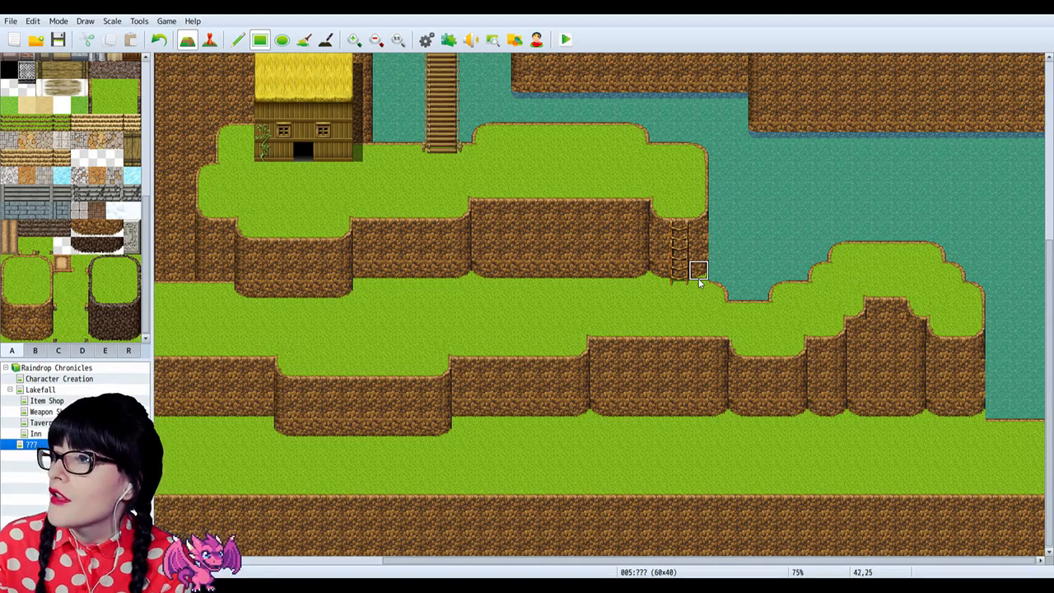
scroll(541, 170, up, 10)
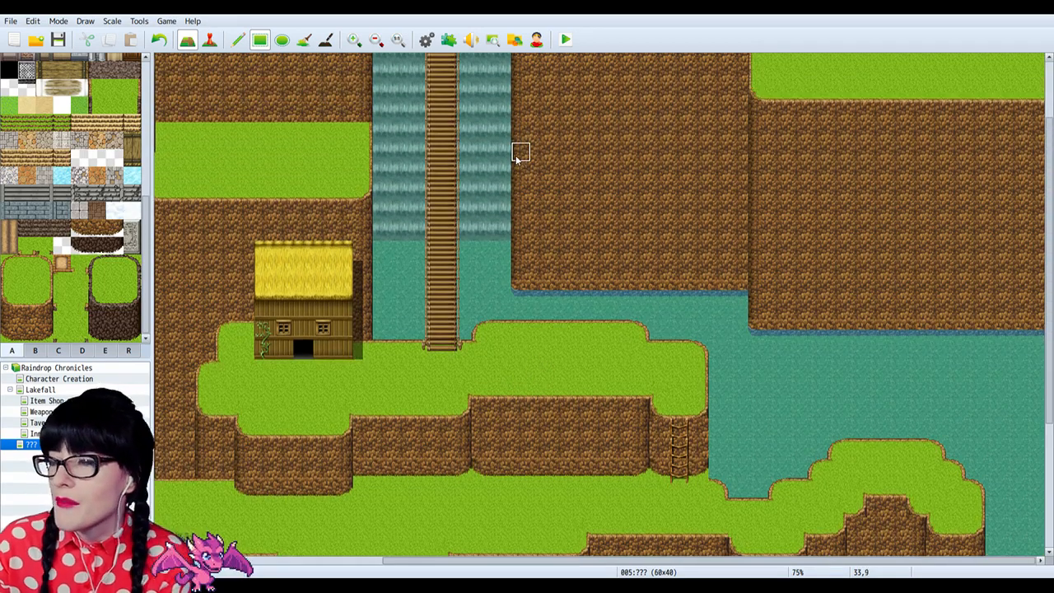
scroll(512, 170, up, 1)
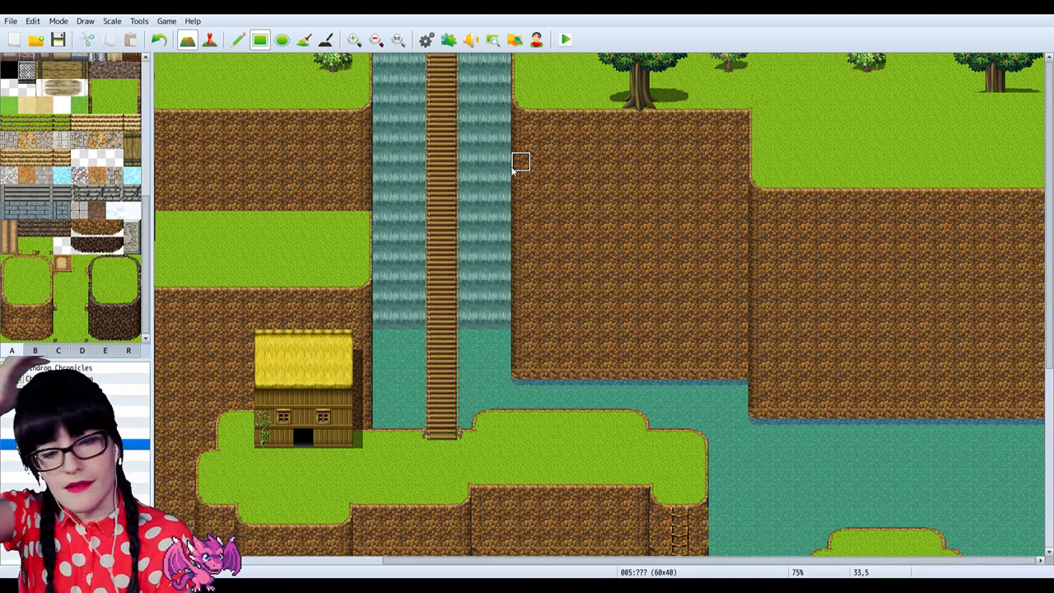
scroll(515, 165, down, 10)
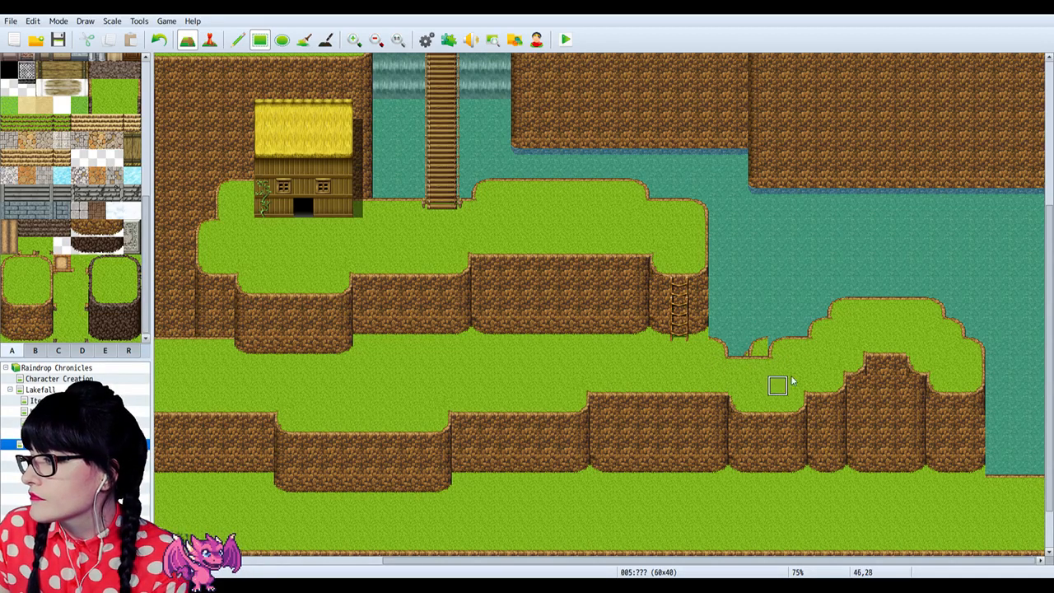
click(739, 349)
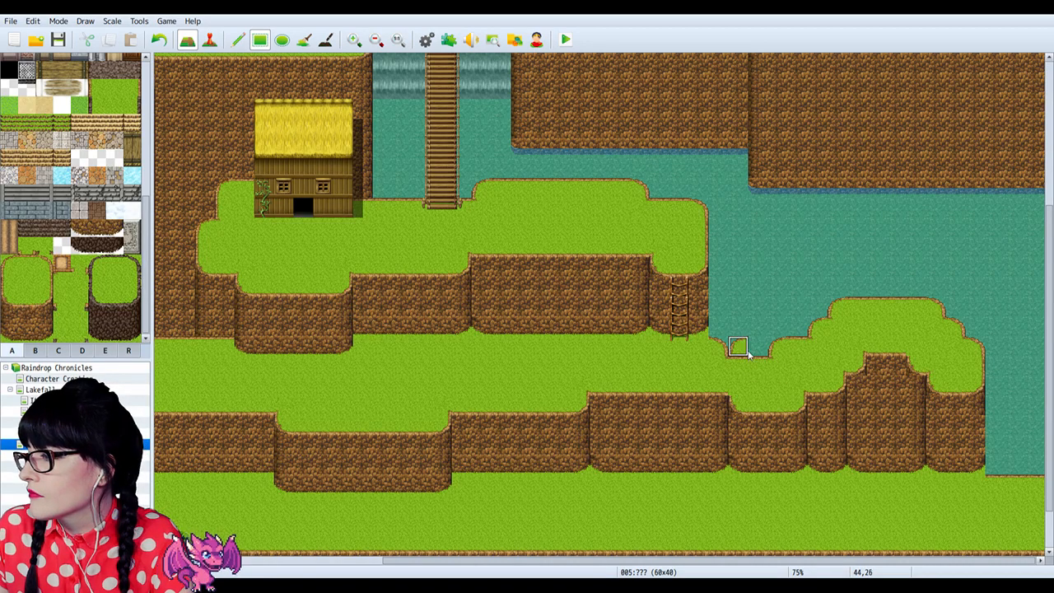
key(ctrl+z)
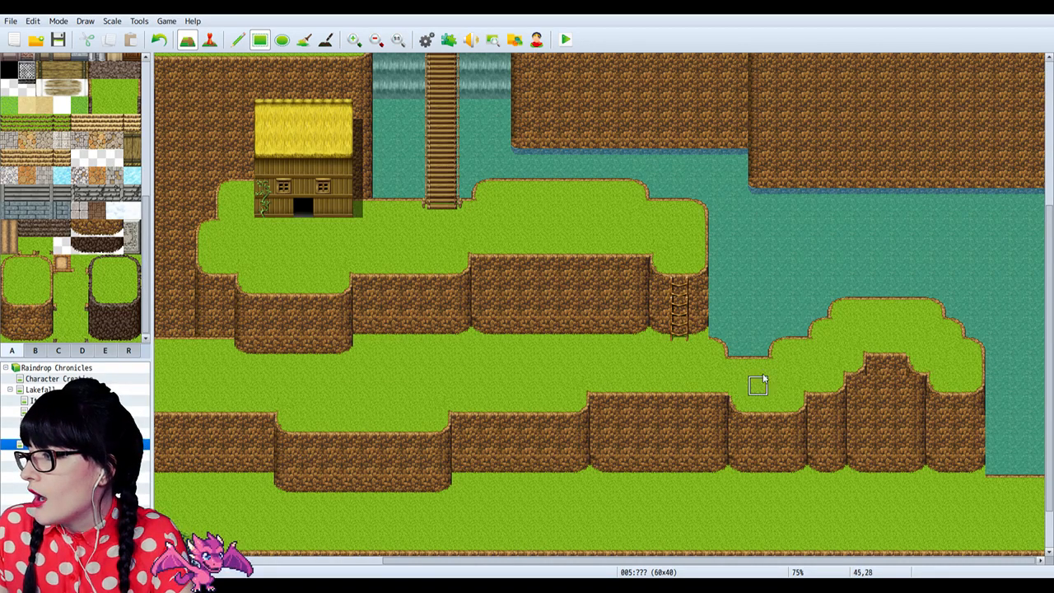
Step: Copy the stepped cliff section from the lower ledge's eastern part and stamp it east of the western ladder, raising that wall one tile
drag(832, 561, 603, 560)
scroll(401, 346, down, 2)
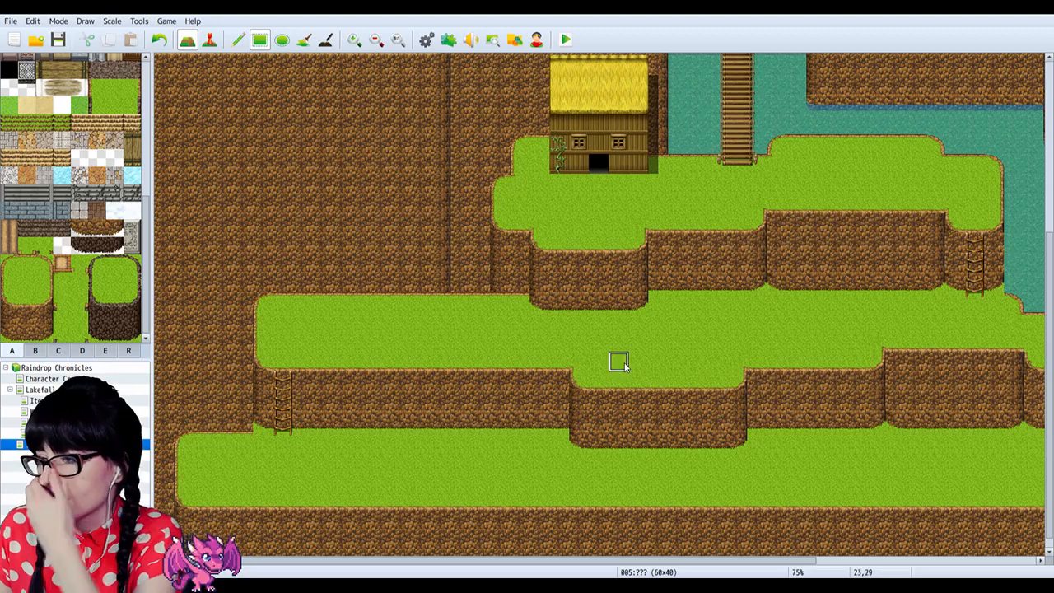
scroll(482, 365, down, 1)
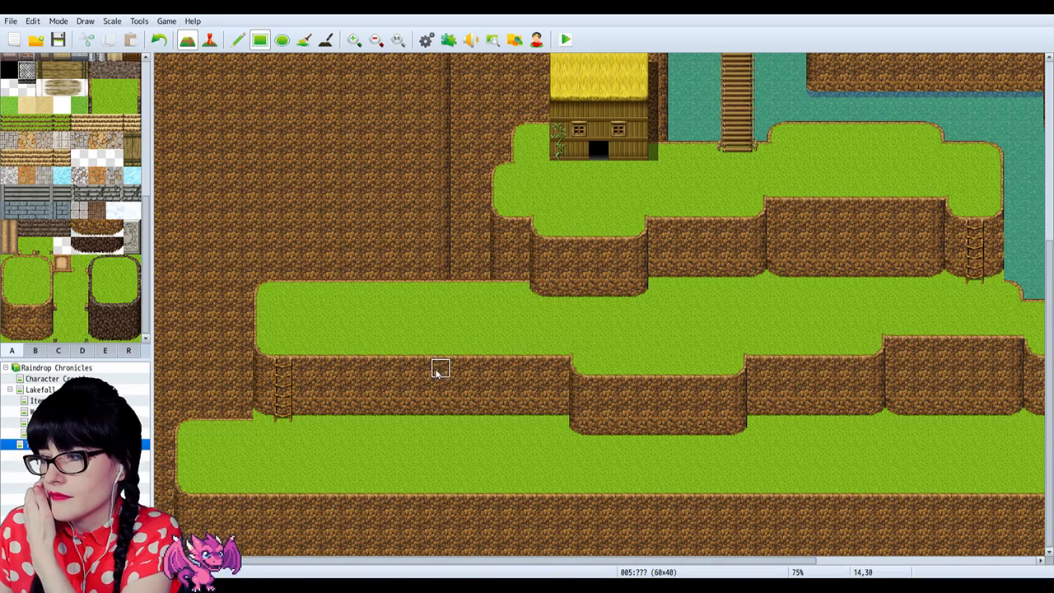
right_drag(439, 368, 341, 346)
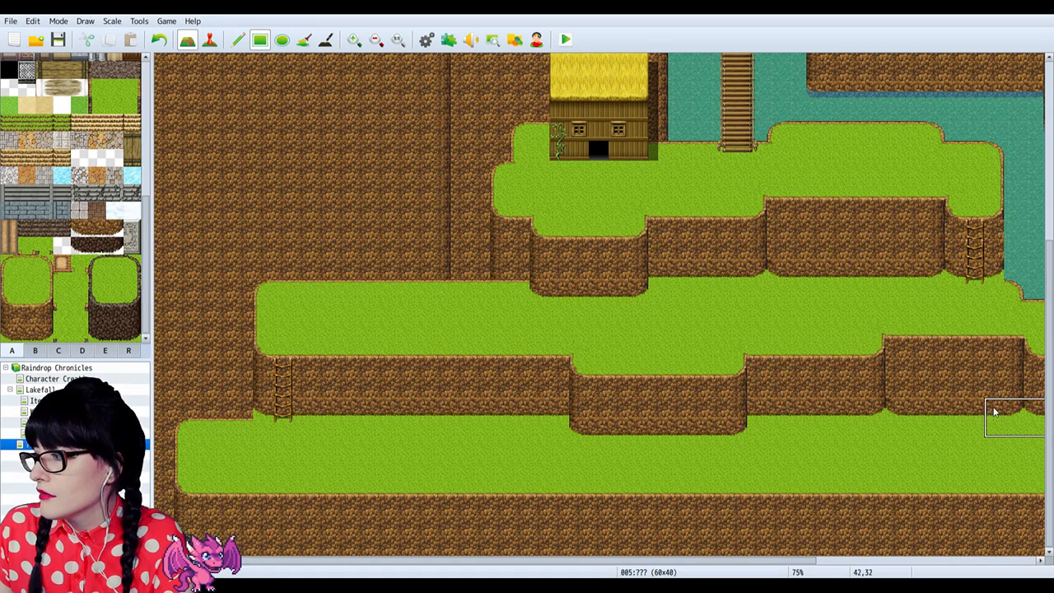
right_drag(995, 412, 769, 337)
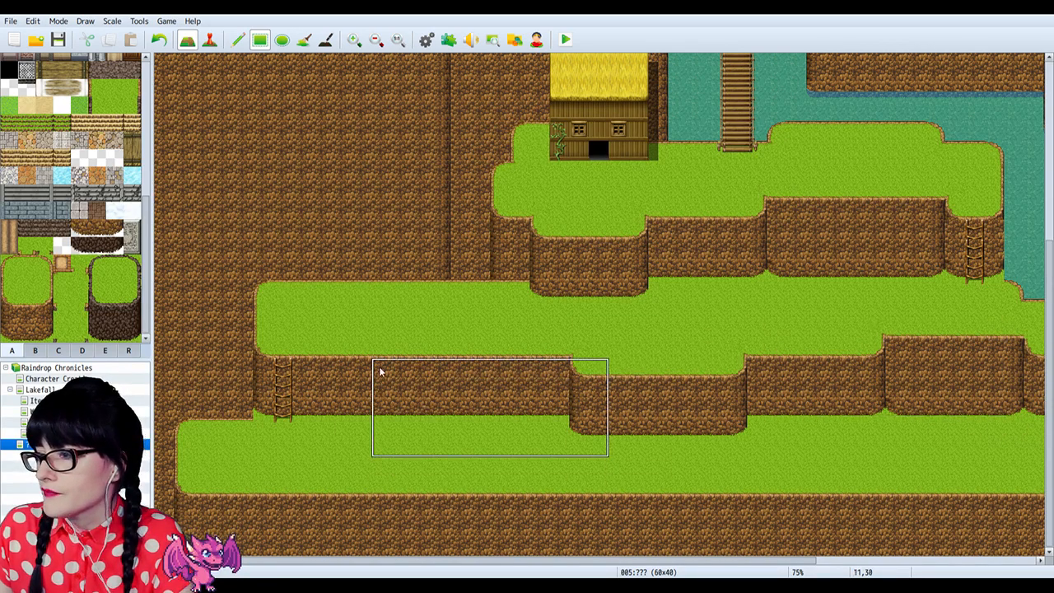
click(322, 331)
click(544, 413)
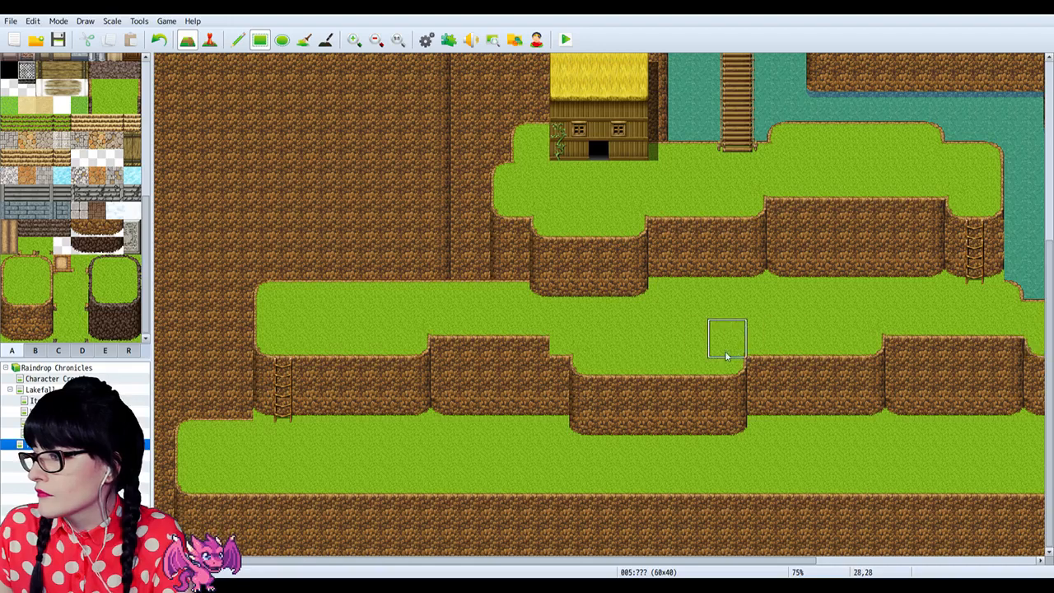
Step: Patch the missing edge tile on the middle terrace's cliff and extend the grass mound's west shoreline into the water, blending the tile edges
click(561, 360)
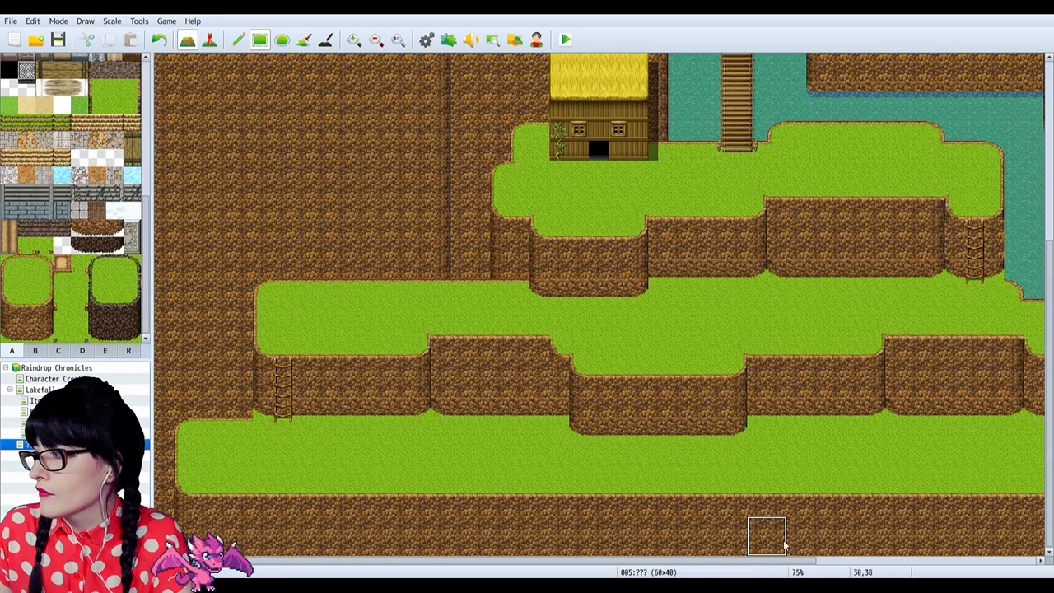
drag(688, 561, 882, 564)
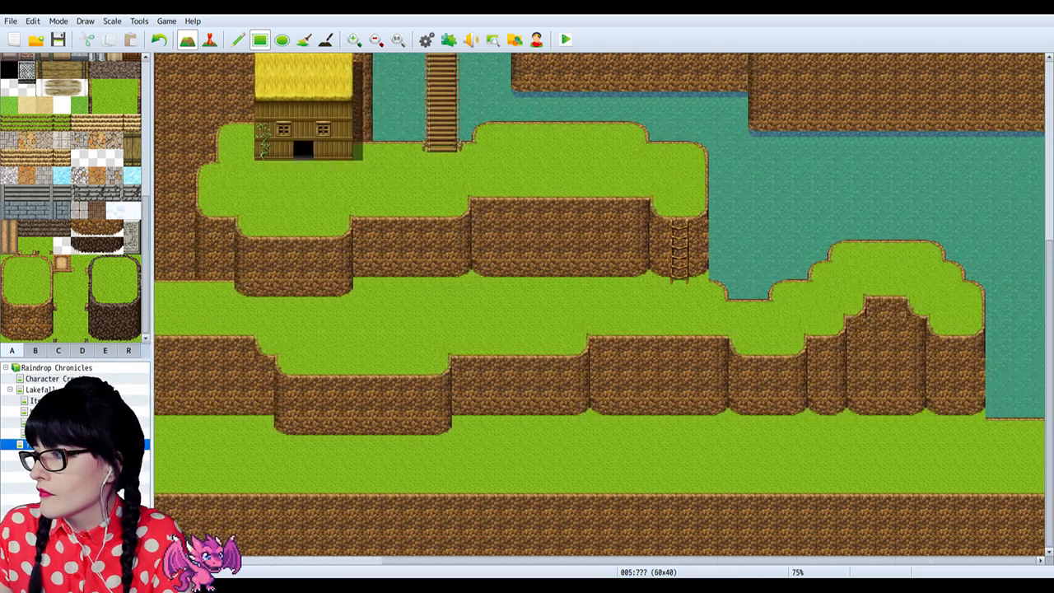
drag(718, 310, 812, 314)
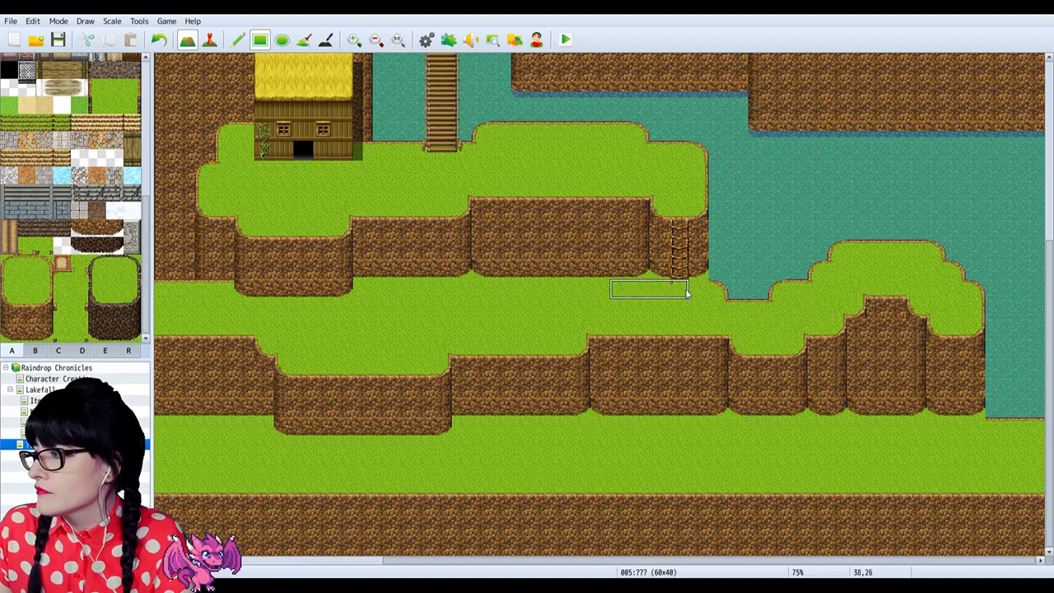
click(797, 272)
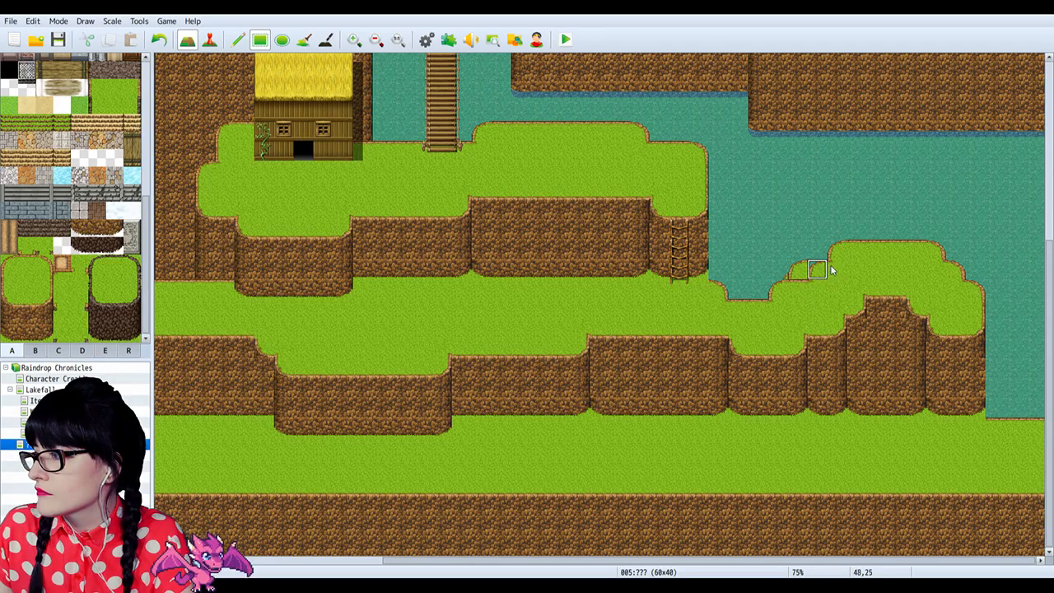
shift+drag(814, 271, 831, 278)
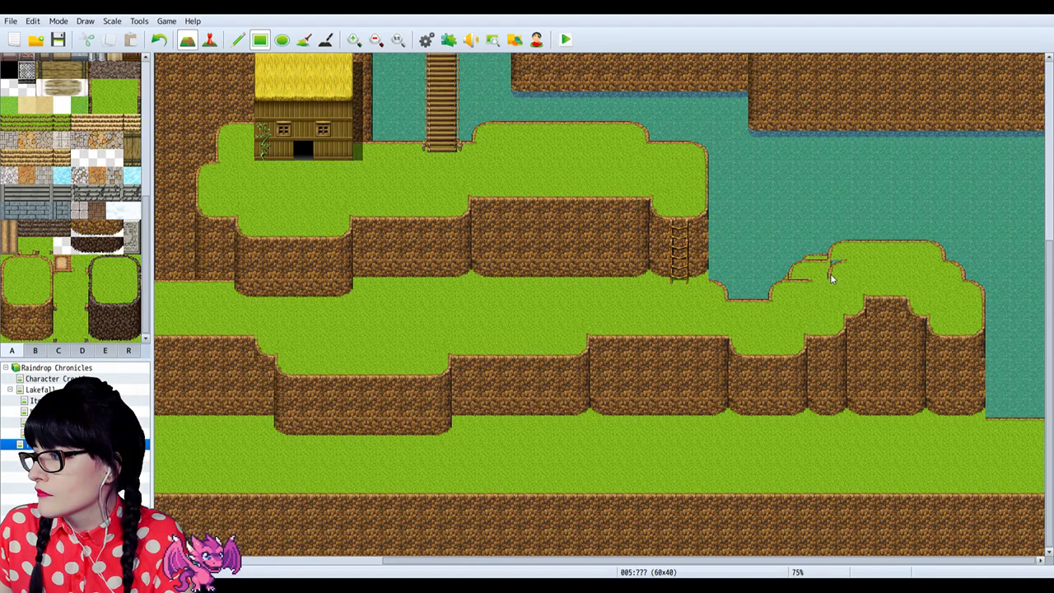
right_click(815, 288)
shift+click(798, 289)
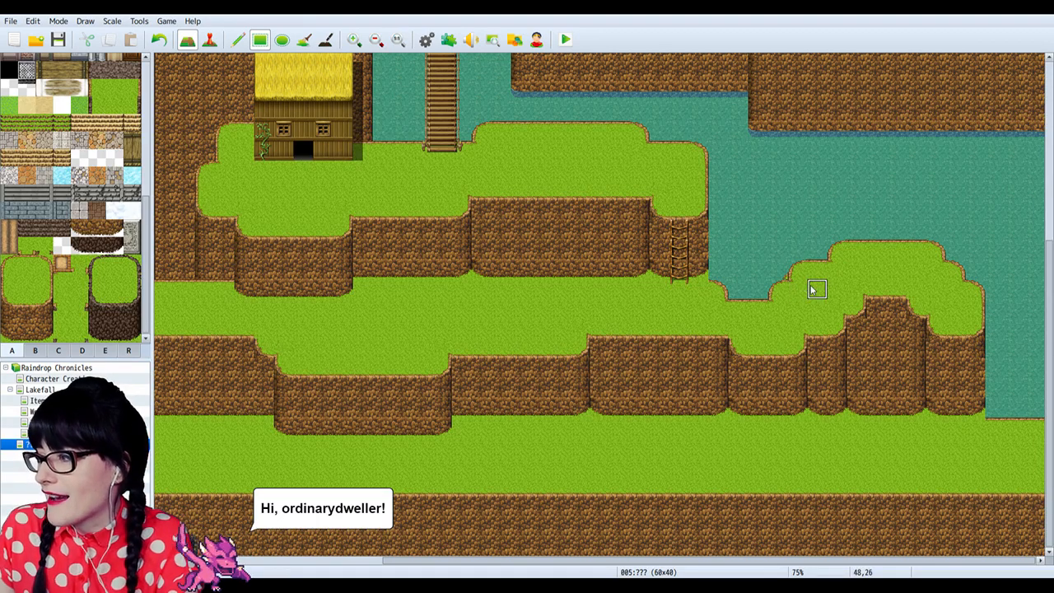
shift+drag(825, 256, 860, 257)
shift+click(855, 255)
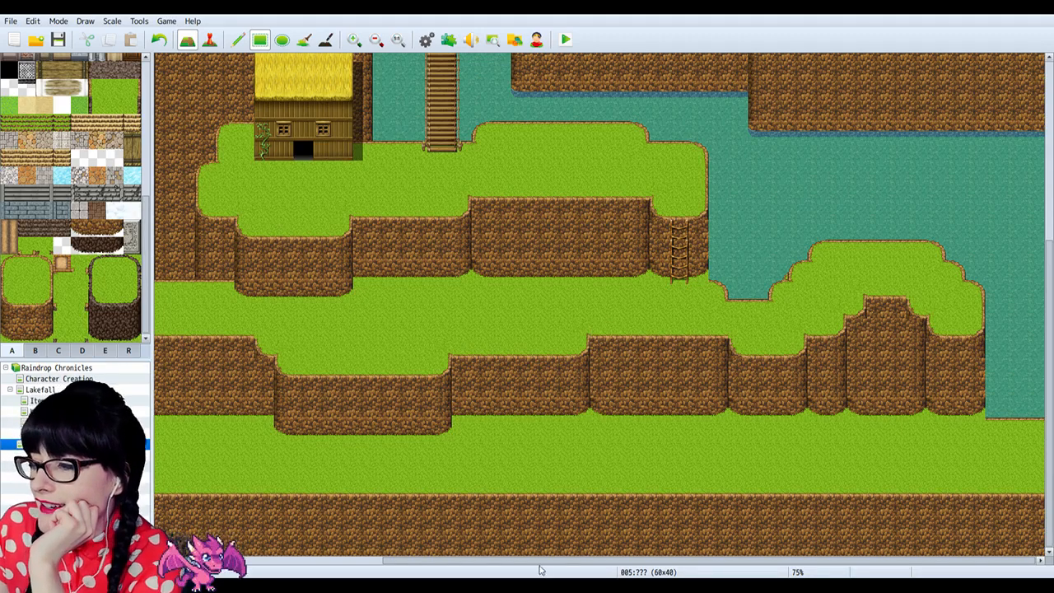
Step: Fill the bottom row of the water inlet east of the ladder with grass, widen the adjoining mound westward, and clean up the stray edge tiles
scroll(401, 268, left, 5)
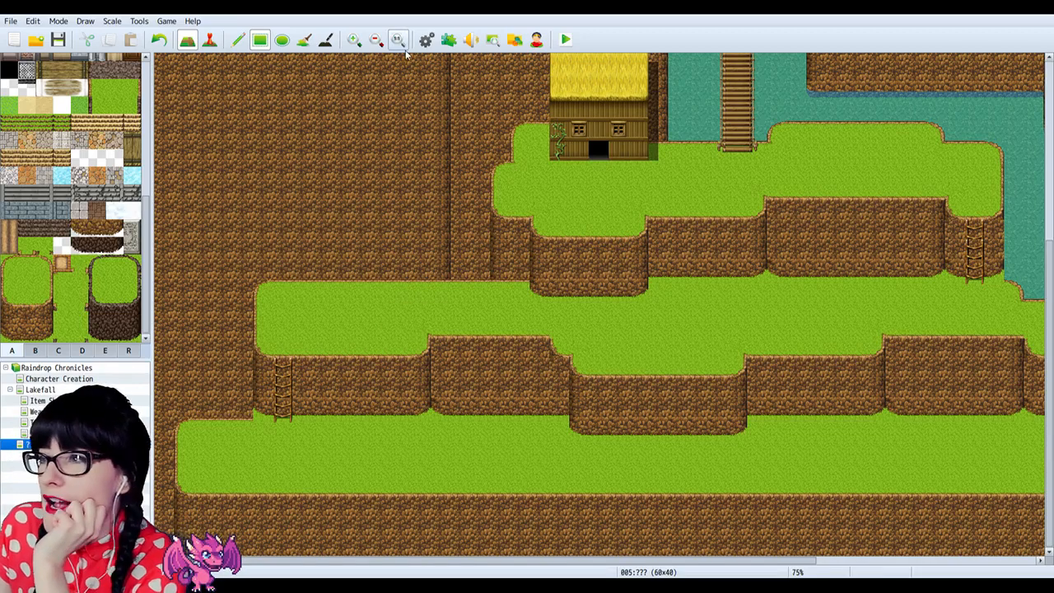
click(376, 39)
click(376, 40)
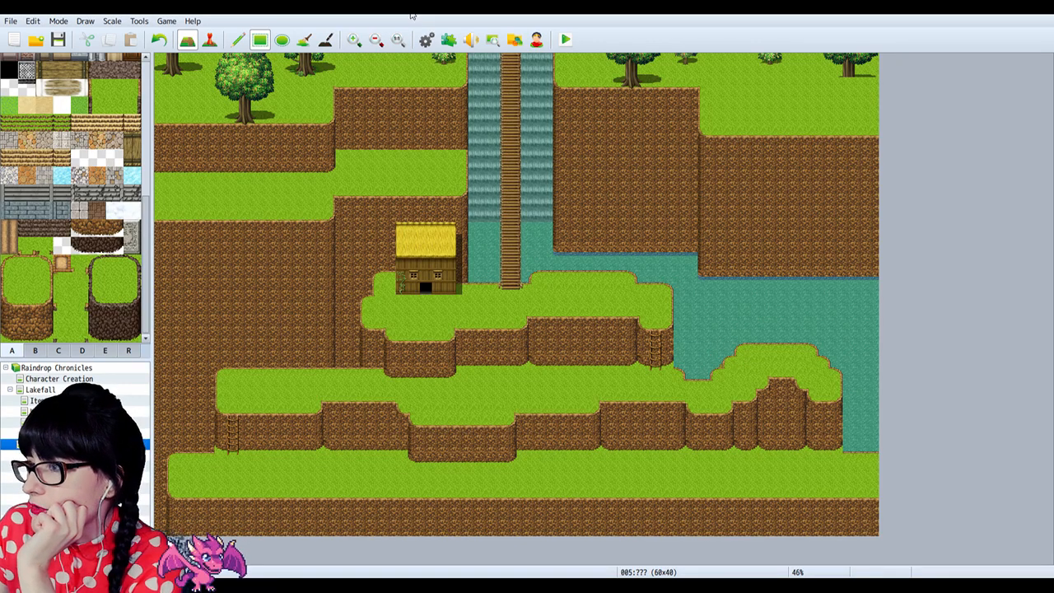
click(355, 39)
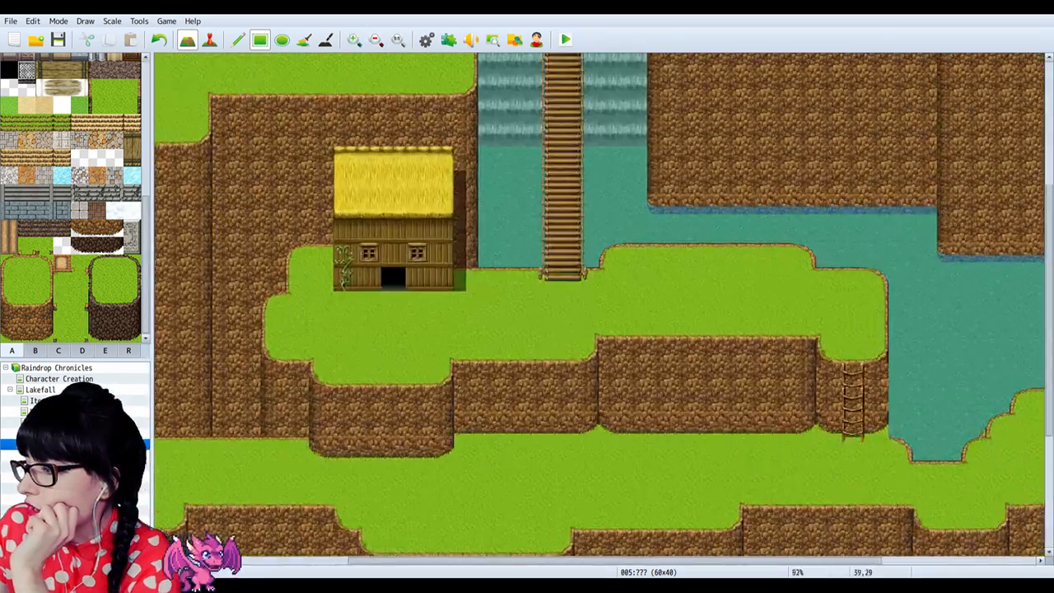
shift+scroll(749, 544, right, 5)
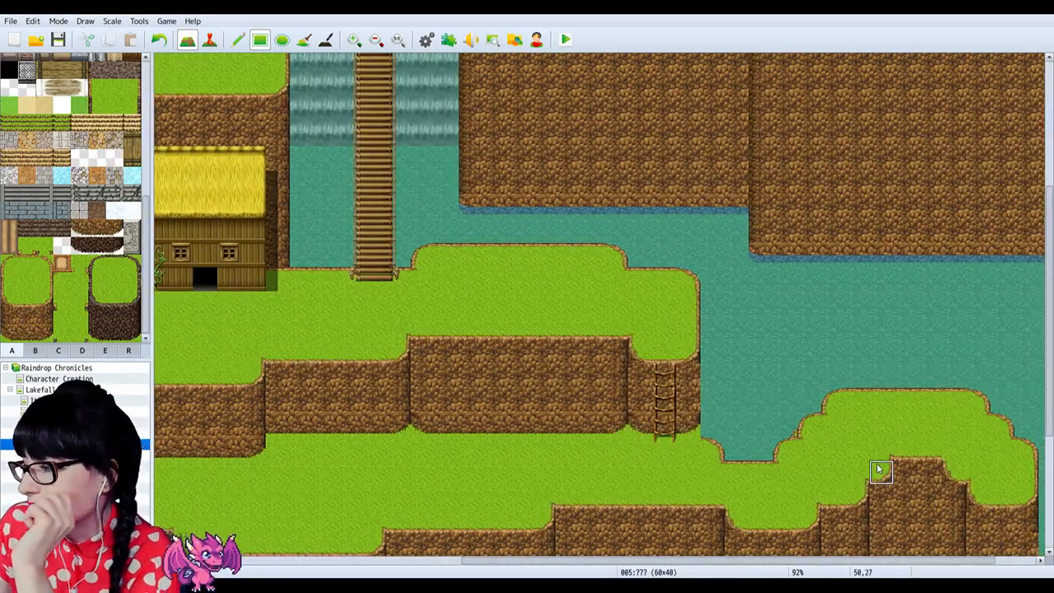
scroll(879, 470, down, 2)
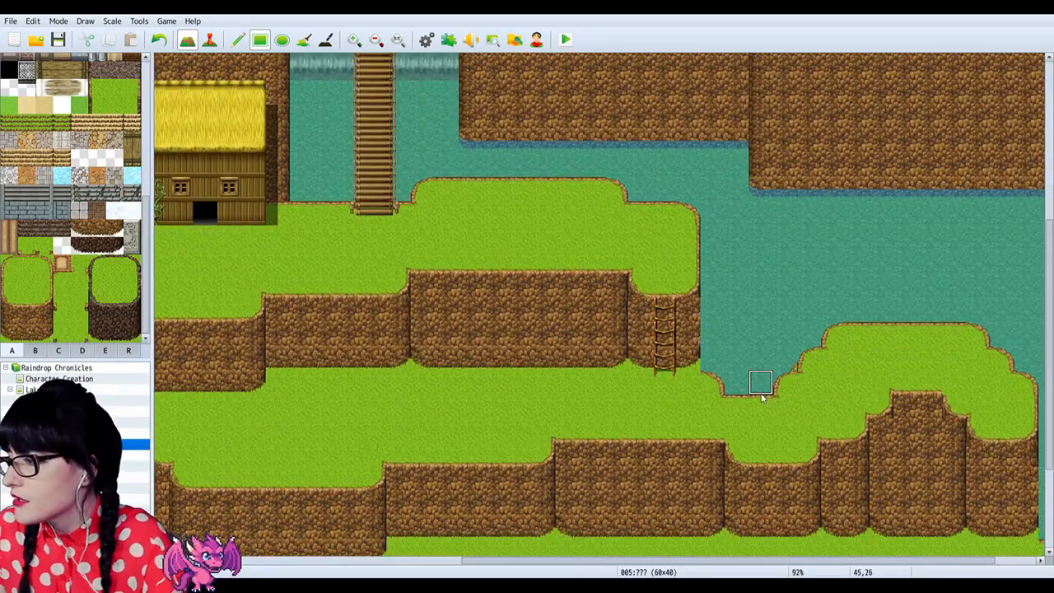
mouse_move(721, 391)
mouse_down()
mouse_move(787, 389)
mouse_move(800, 366)
mouse_move(780, 366)
mouse_up()
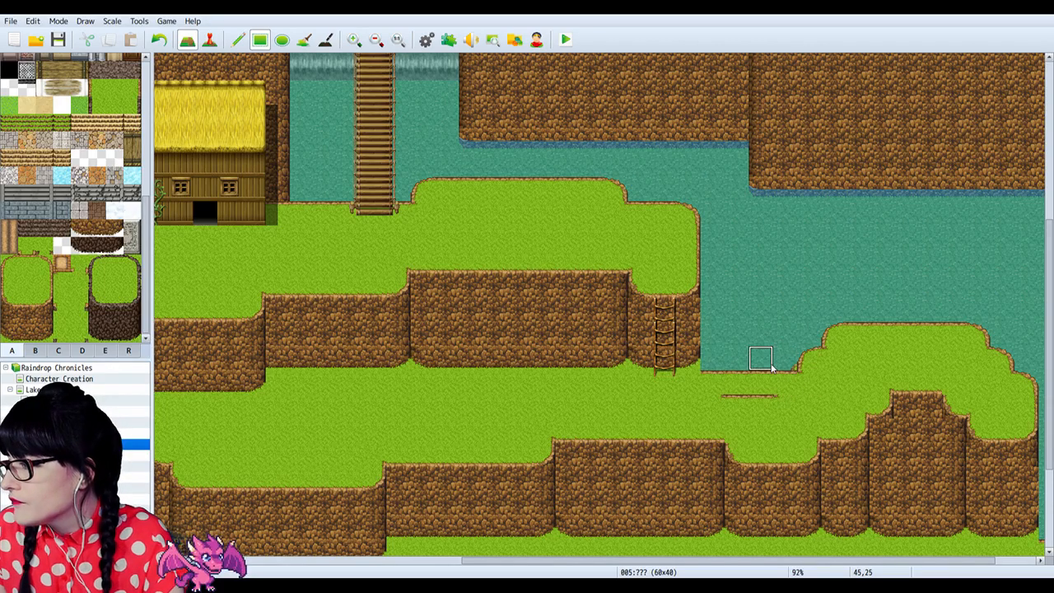
click(761, 357)
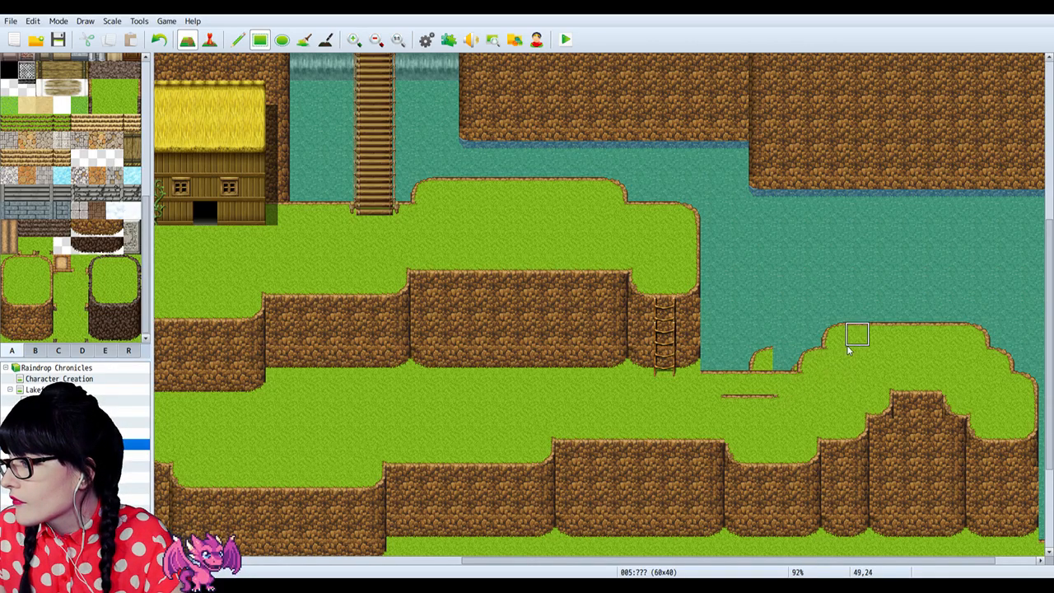
click(786, 362)
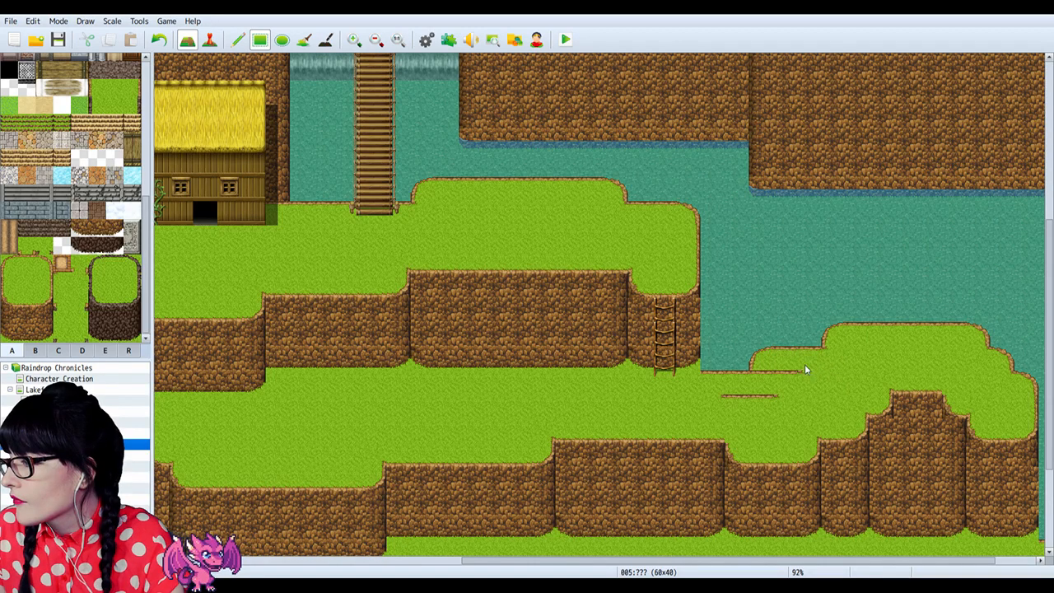
click(811, 336)
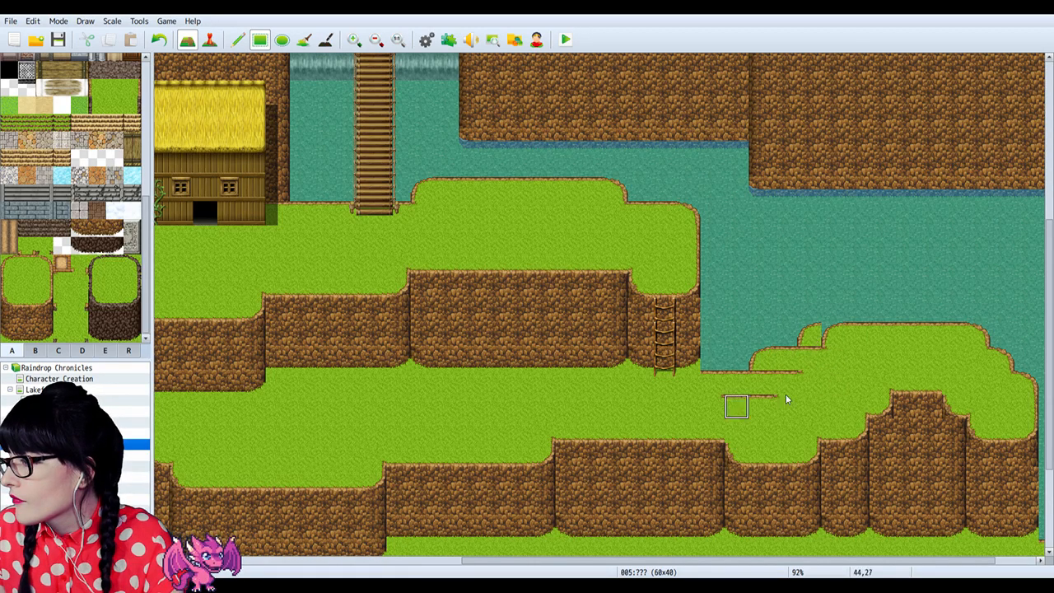
click(834, 336)
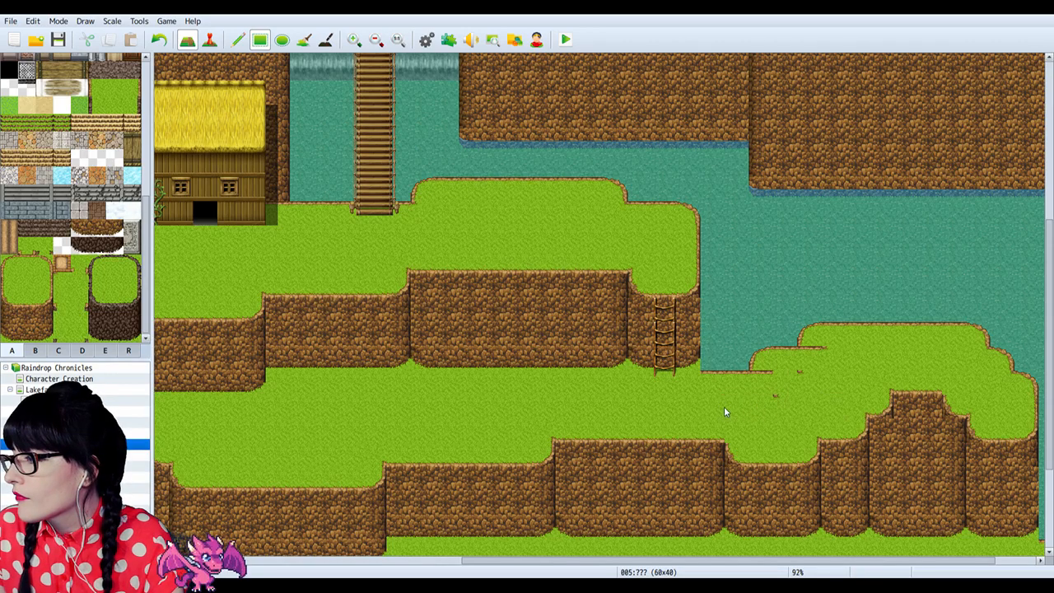
shift+right_click(763, 406)
shift+click(784, 405)
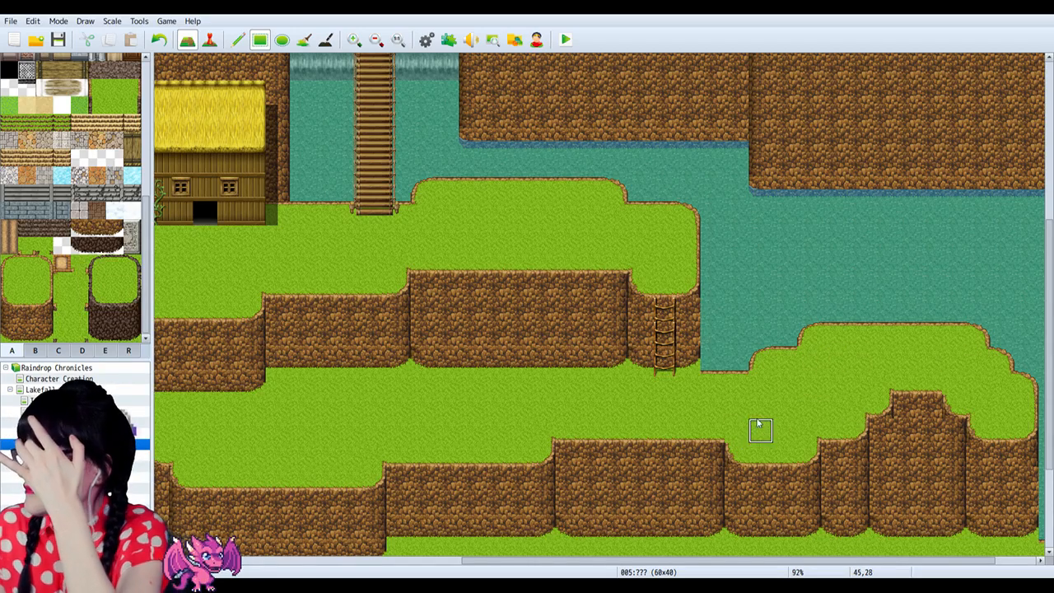
Step: Extend the two upper grass rows of the mound farther west toward the ladder cliff and remove the leftover inner borders
click(737, 360)
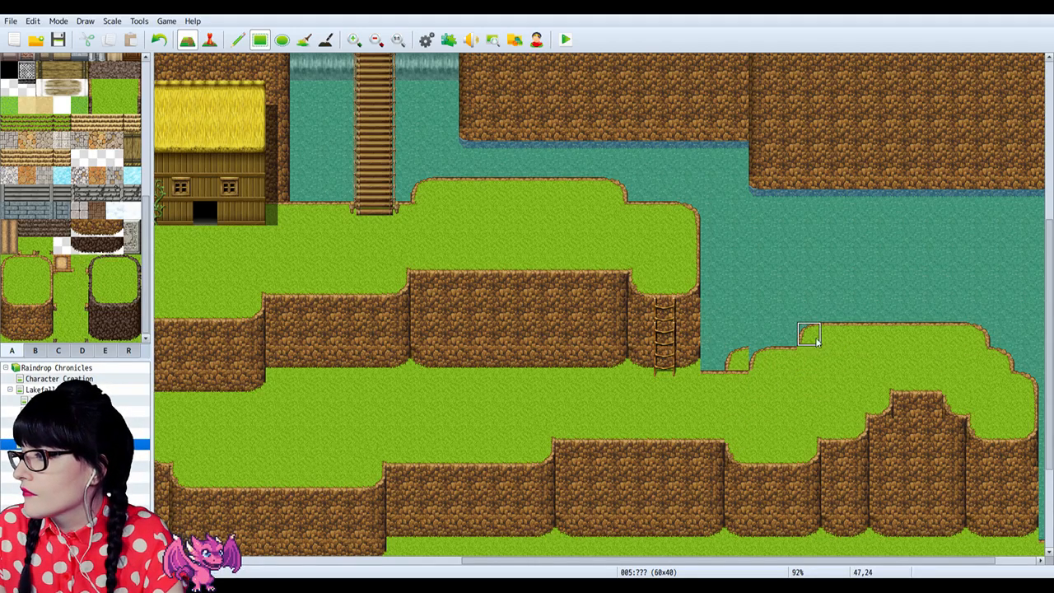
click(787, 335)
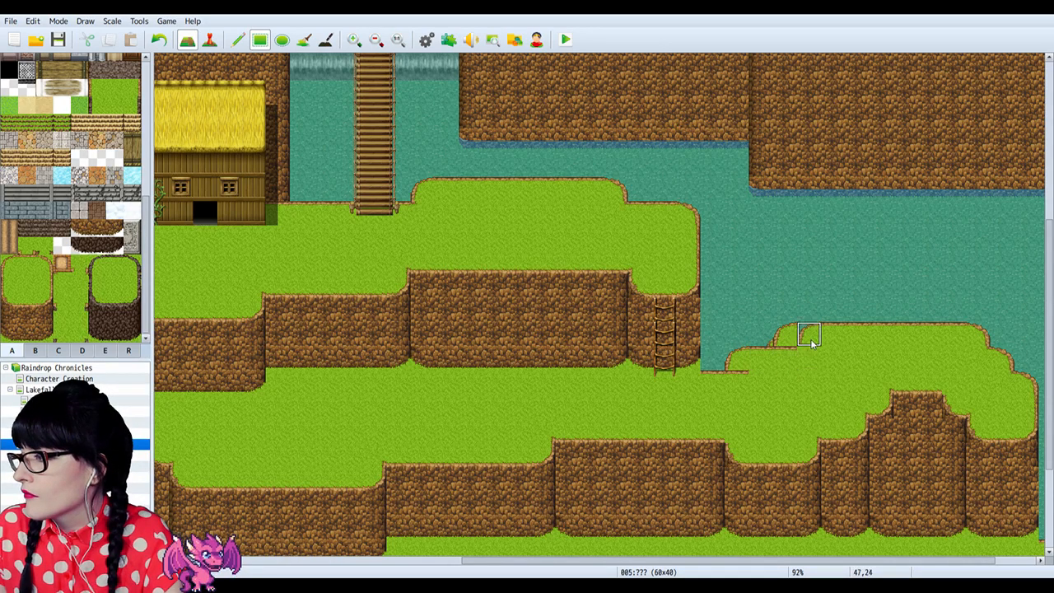
shift+click(767, 359)
shift+click(785, 338)
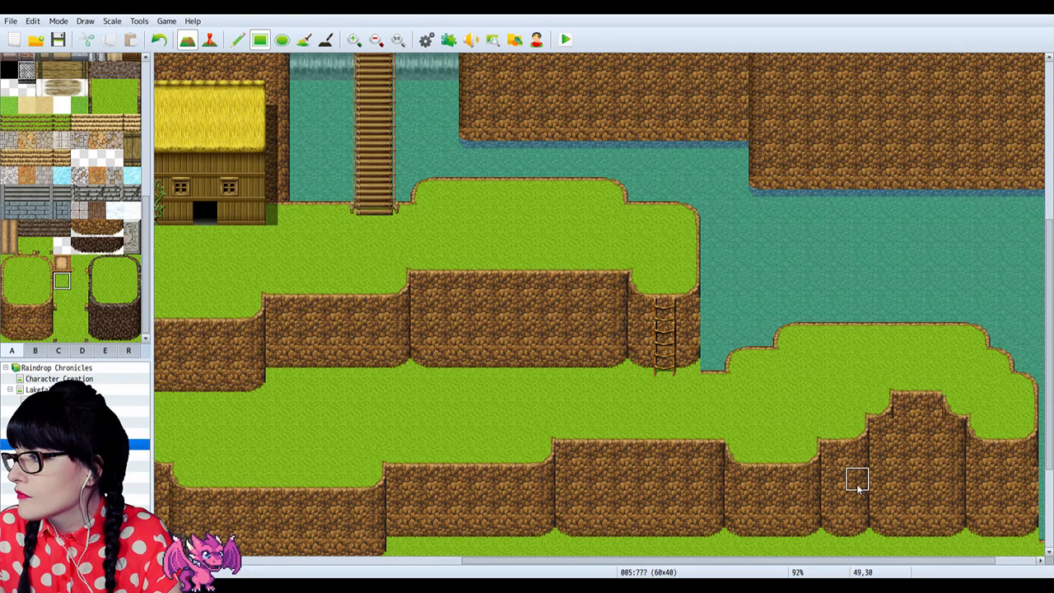
right_click(797, 345)
right_drag(771, 340, 809, 340)
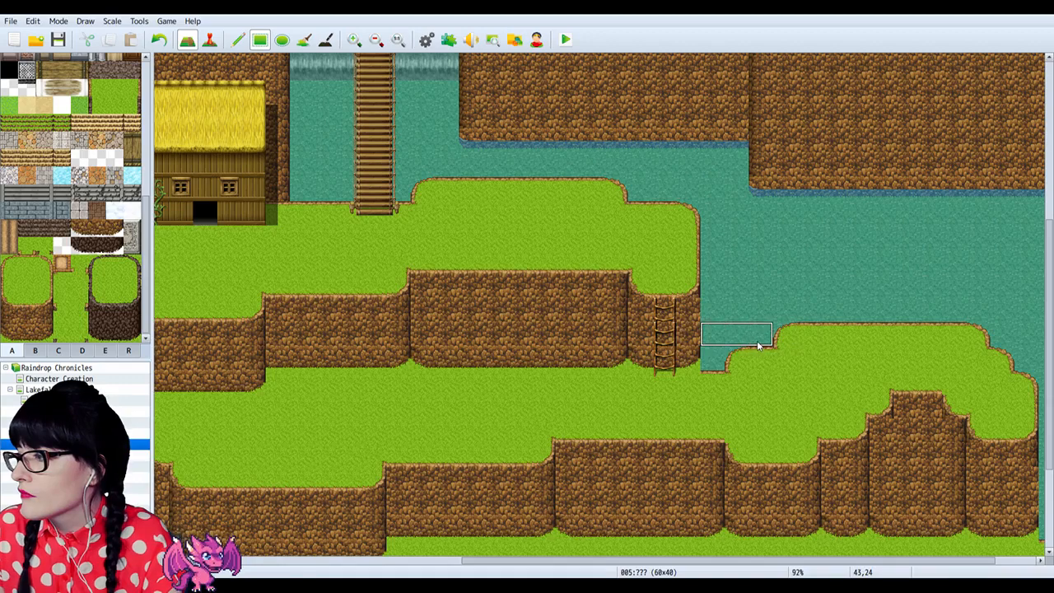
right_click(780, 365)
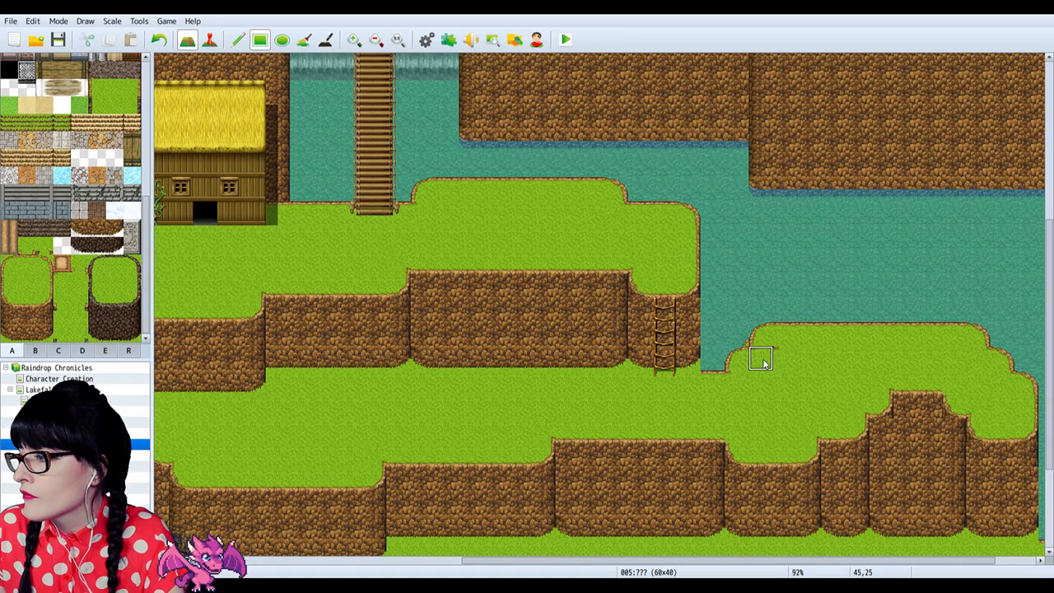
Step: Review the terraces, shoreline and overall composition of the map, both close up and as a whole
scroll(459, 206, down, 2)
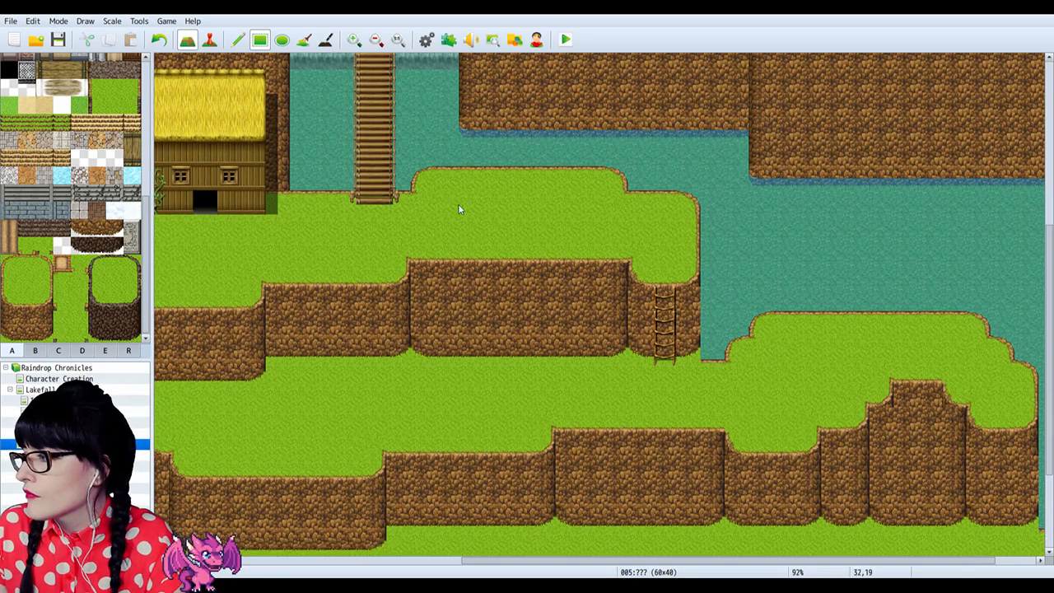
click(376, 39)
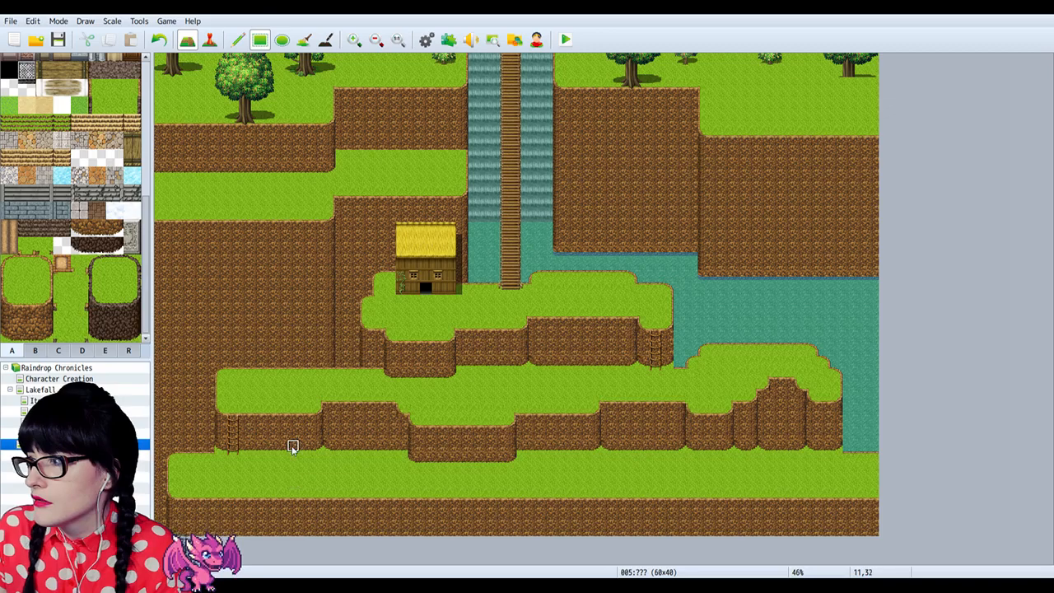
click(353, 39)
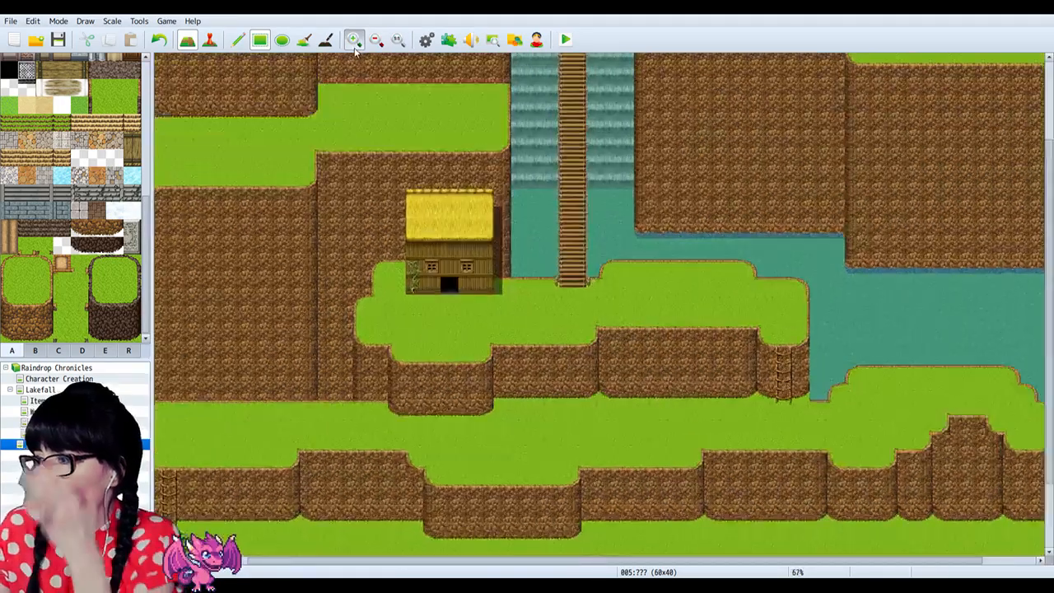
drag(556, 562, 401, 562)
scroll(448, 467, down, 1)
scroll(448, 469, down, 1)
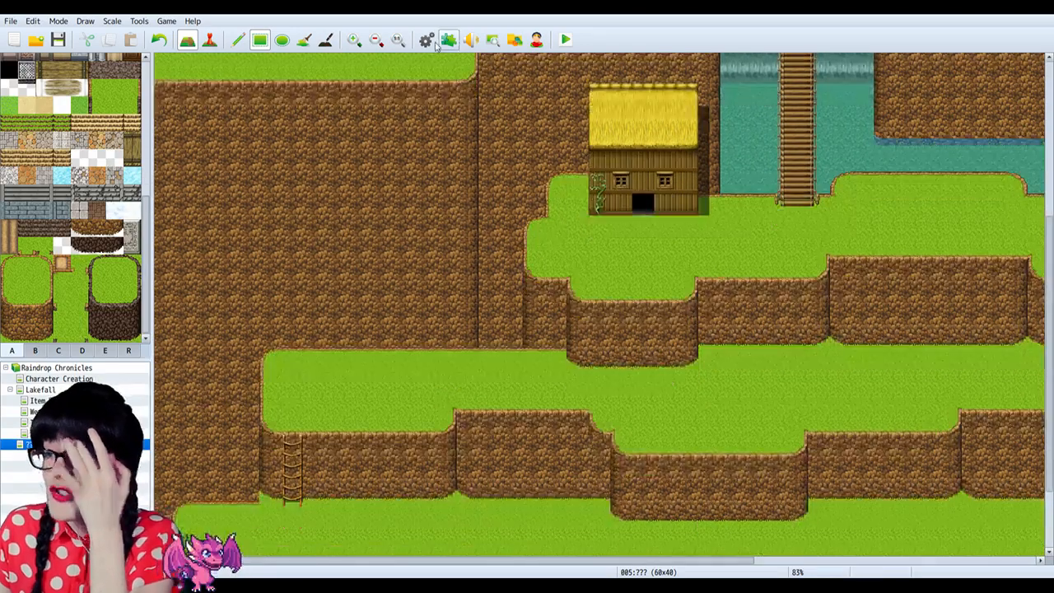
click(377, 40)
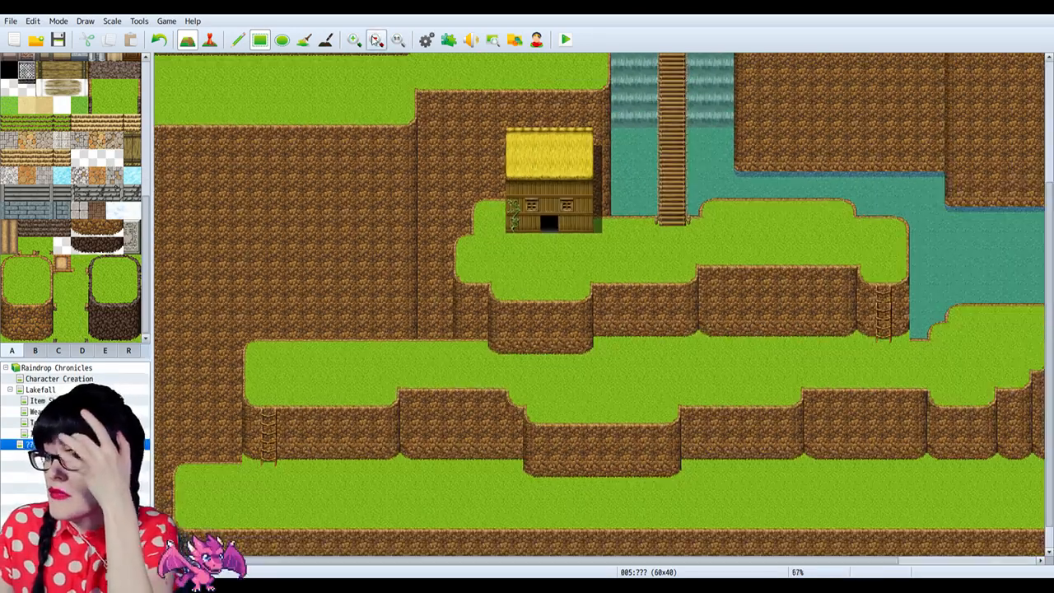
click(377, 39)
click(377, 39)
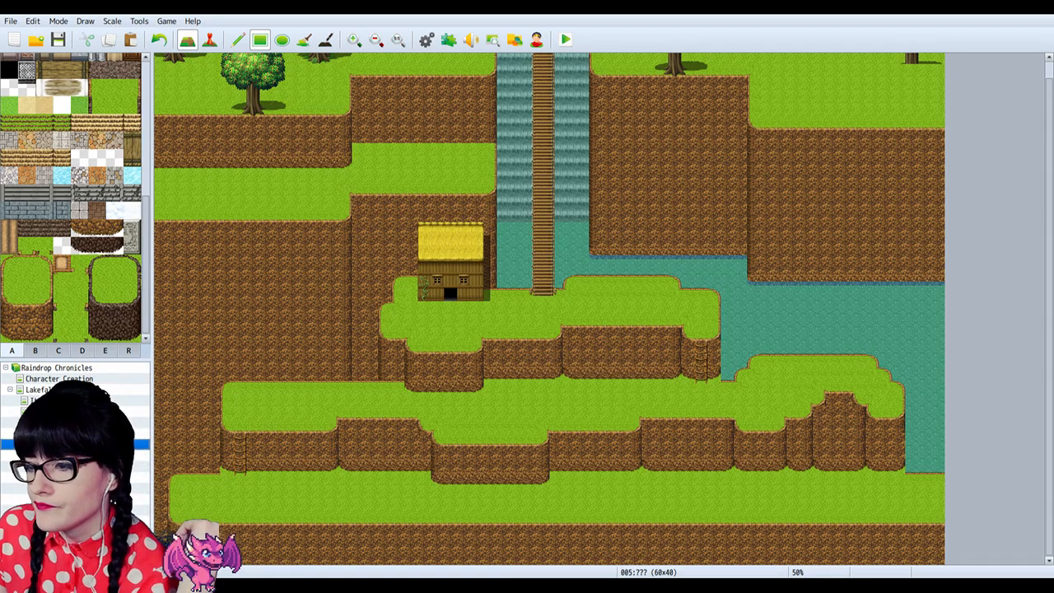
Step: Paste the copied map as a new map and cover the remaining strip of trees above the blacked-out area with black tiles
key(ctrl+v)
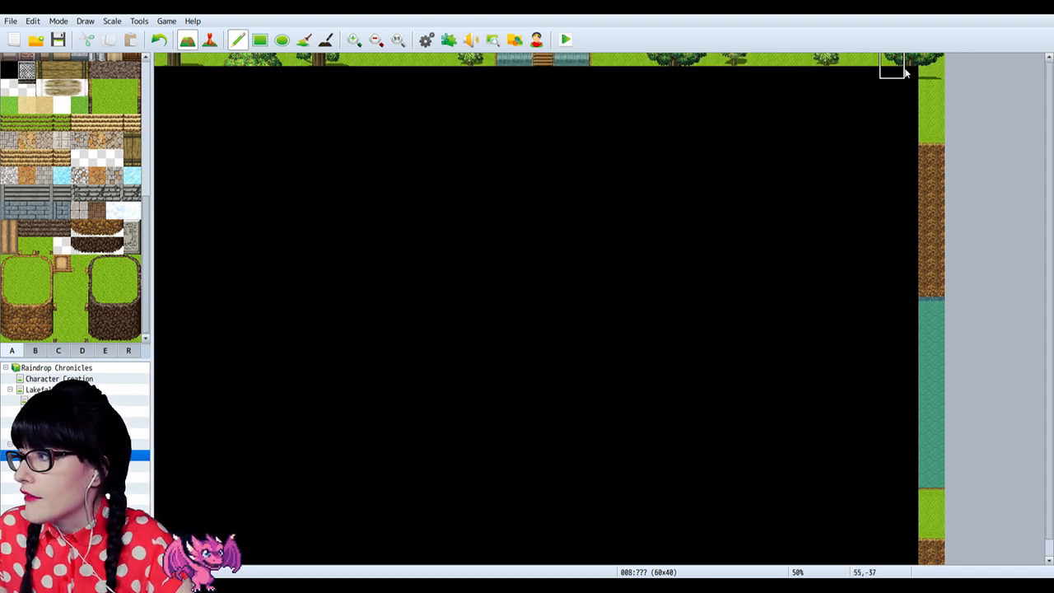
right_drag(911, 75, 340, 115)
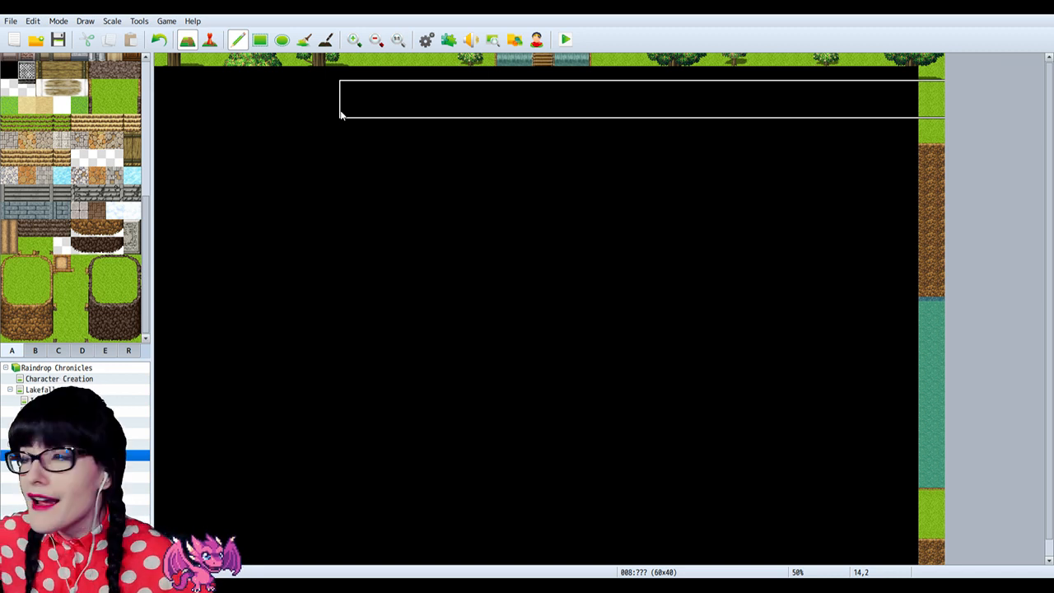
mouse_move(340, 115)
right_down()
mouse_move(193, 110)
mouse_move(164, 76)
right_up()
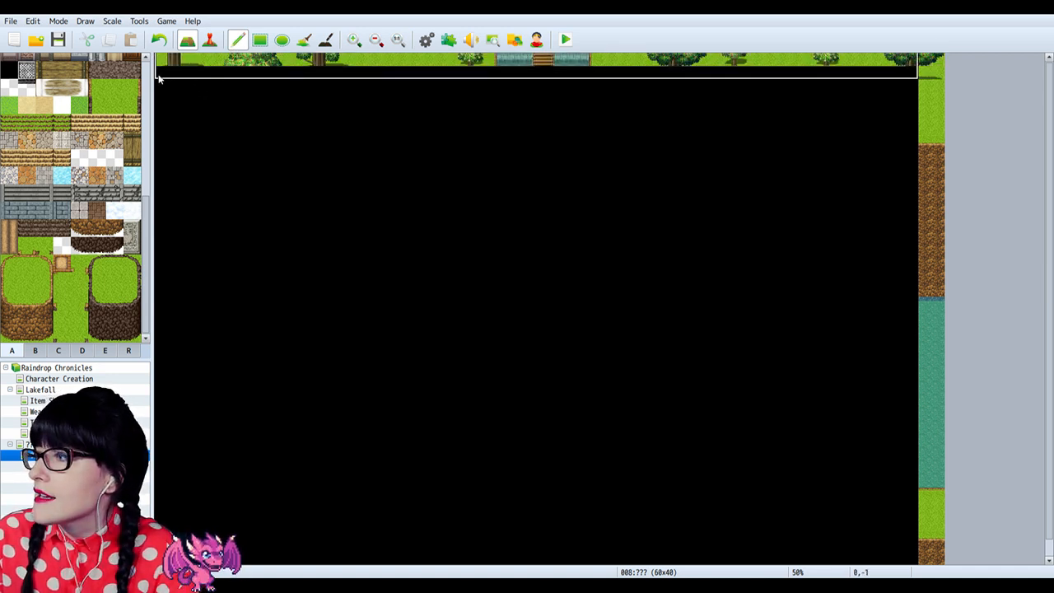
click(160, 75)
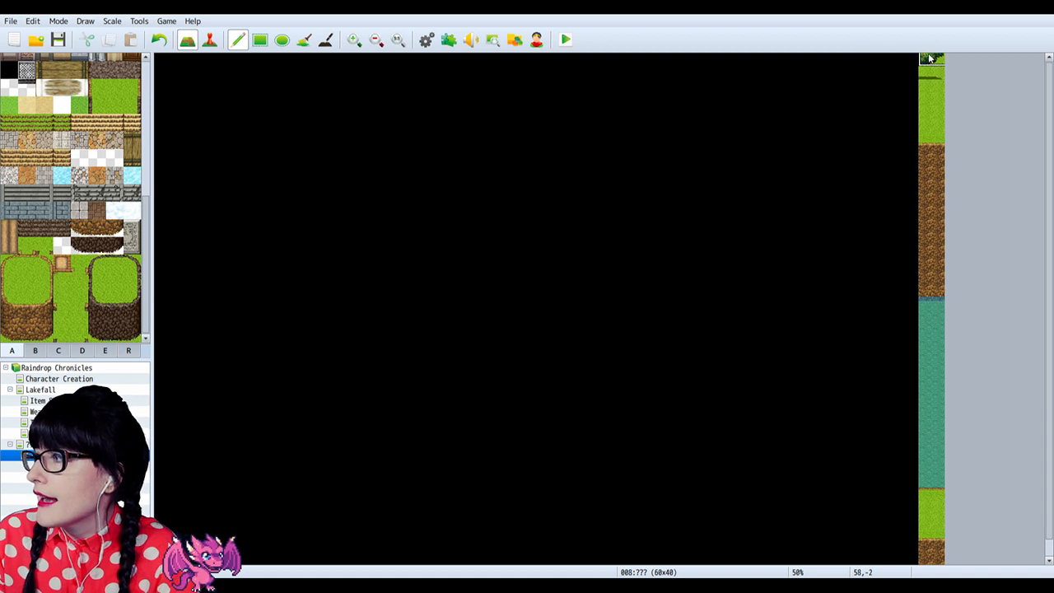
Step: Copy the strip of terrain tiles along the new map's east edge and stamp it down the west edge
right_drag(929, 59, 939, 568)
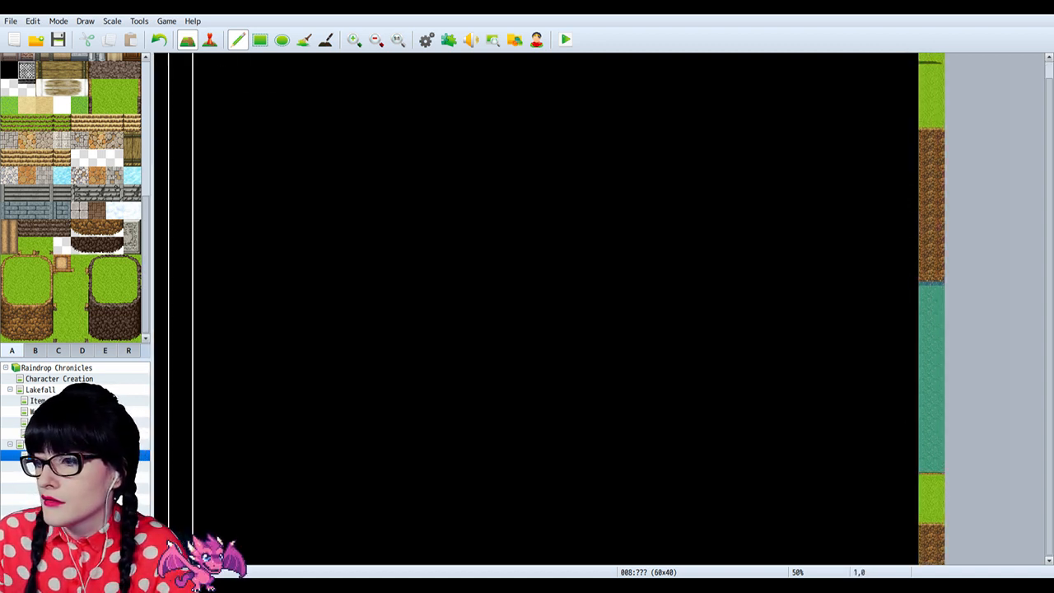
click(171, 510)
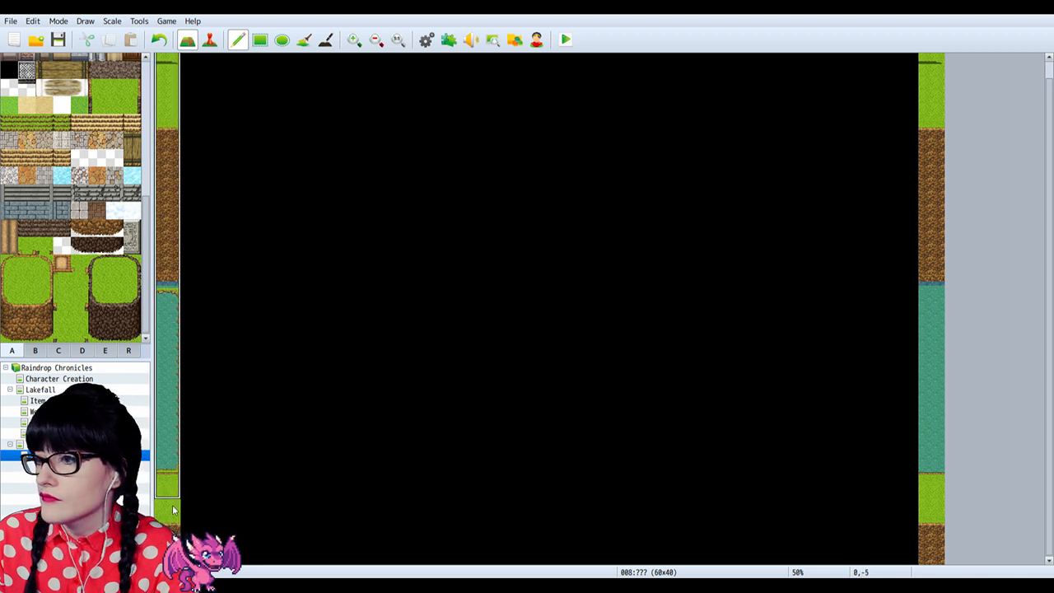
Step: Undo the altered strip and stamp an exact copy of the terrain strip down the new map's west edge
key(ctrl+z)
shift+click(172, 564)
scroll(237, 450, up, 1)
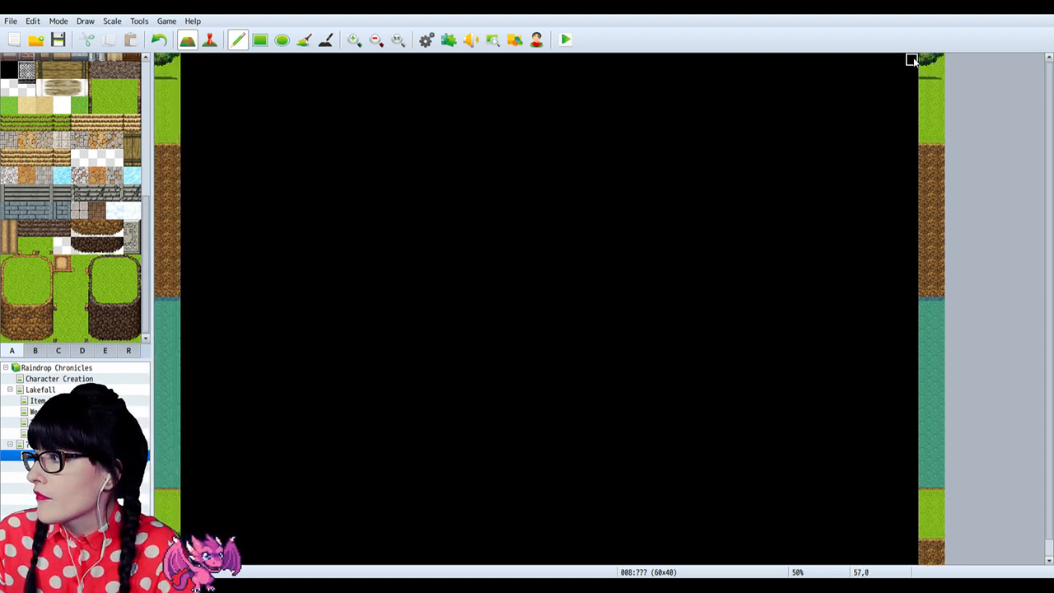
Step: Copy a block of the blacked-out area and cover the terrain strip along the east edge with it
scroll(824, 330, down, 1)
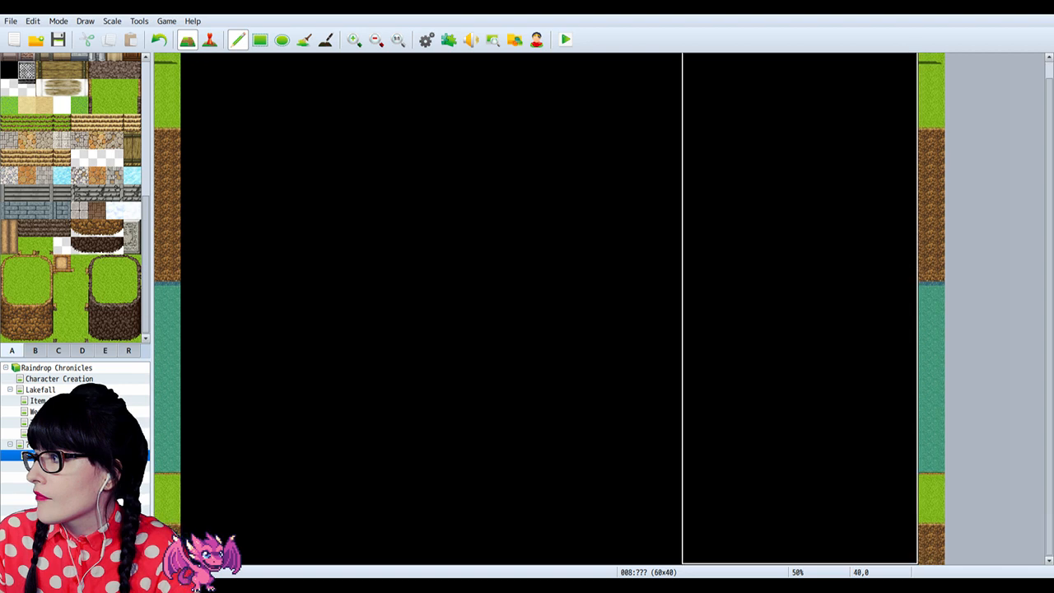
click(739, 567)
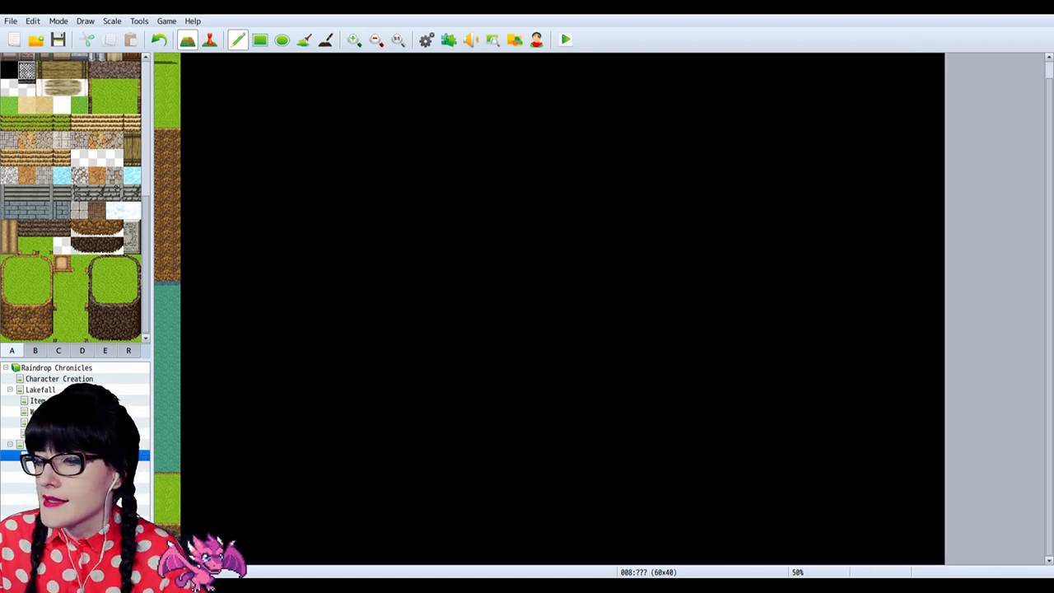
key(ctrl+z)
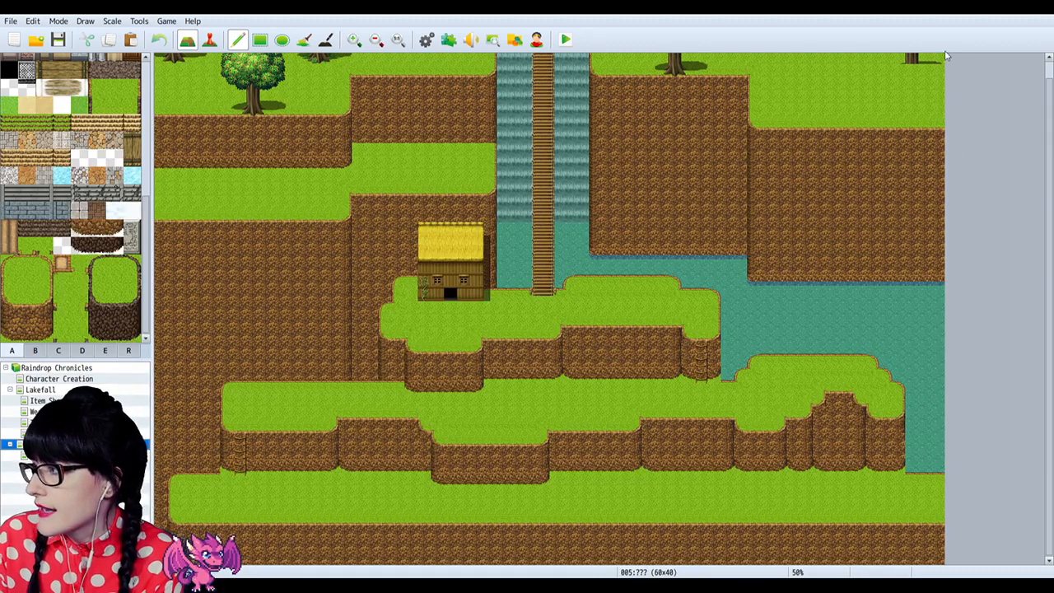
Step: Clear the tree shadow from the top of the west strip and extend its lower grass and cliff tiles two tiles east
click(24, 456)
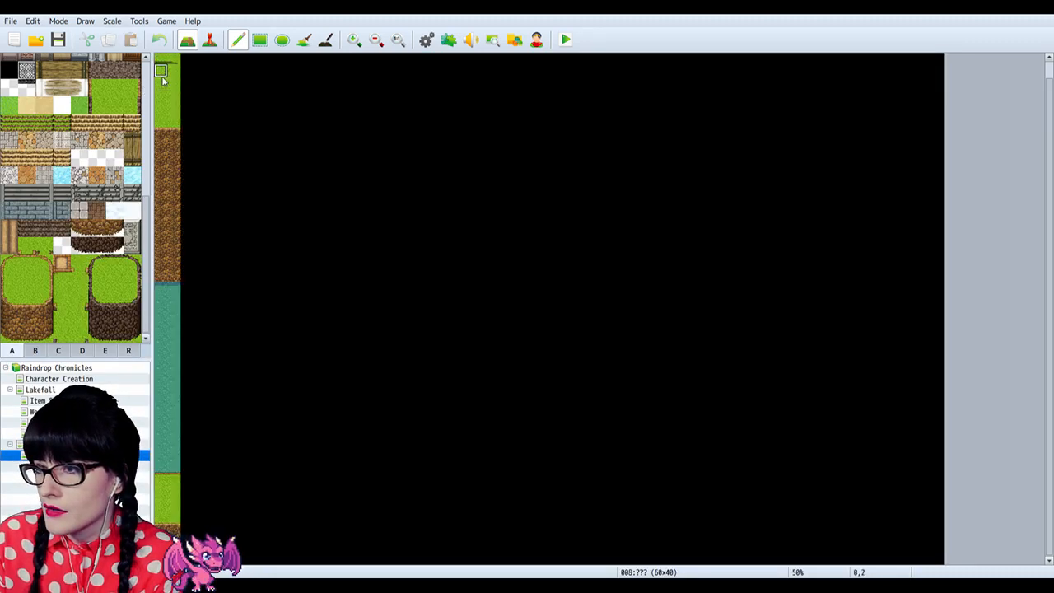
drag(162, 65, 173, 62)
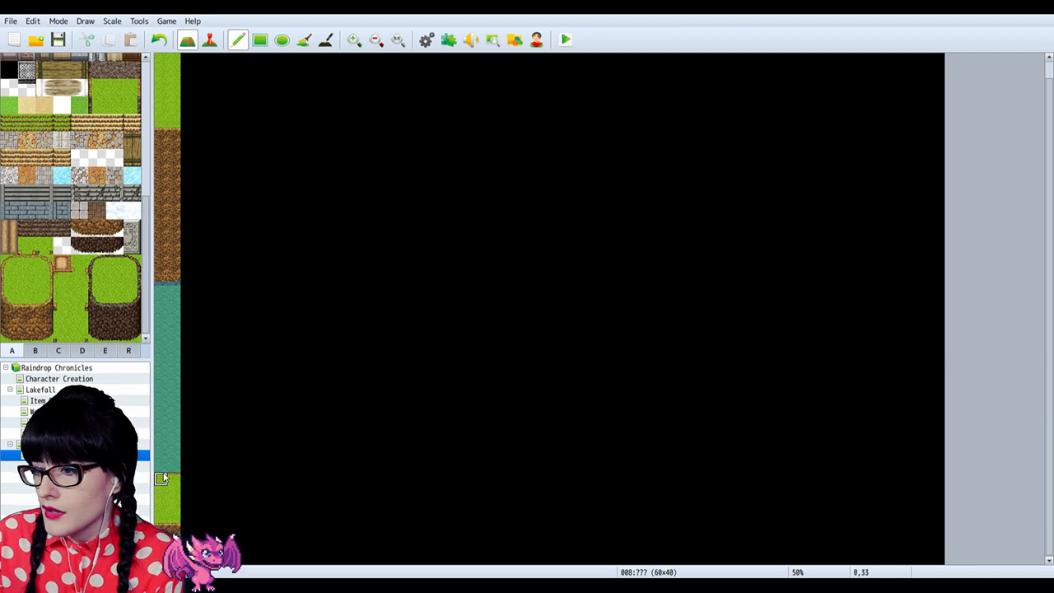
right_drag(164, 478, 173, 557)
click(200, 557)
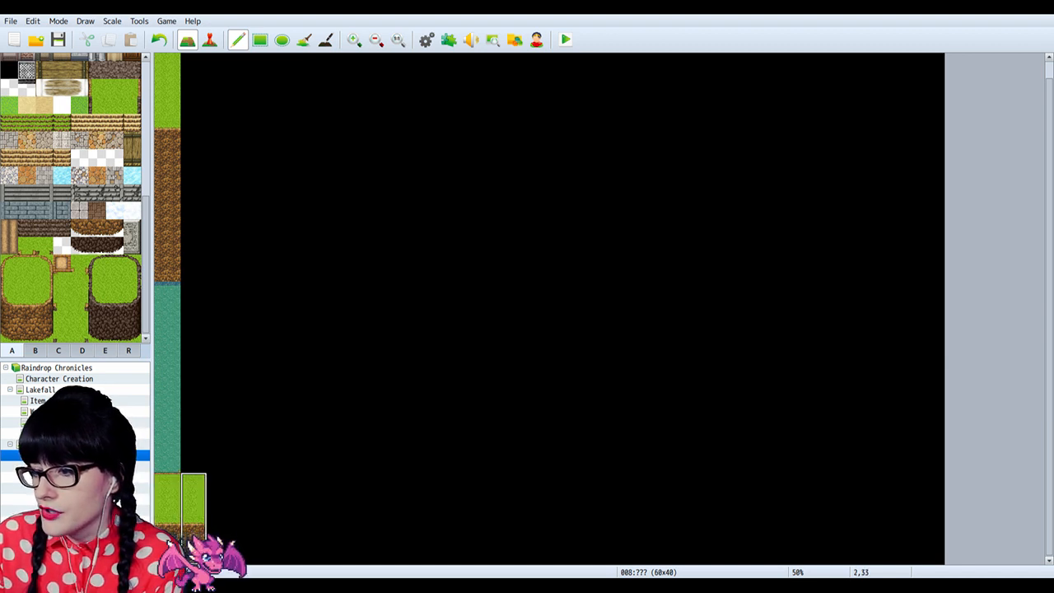
click(180, 494)
key(ctrl+z)
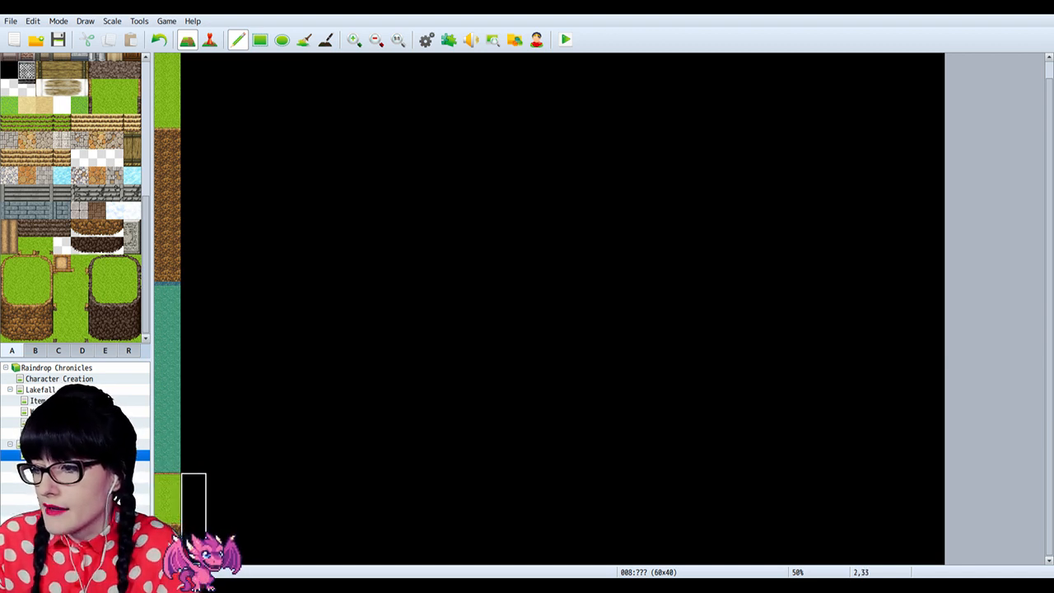
click(194, 498)
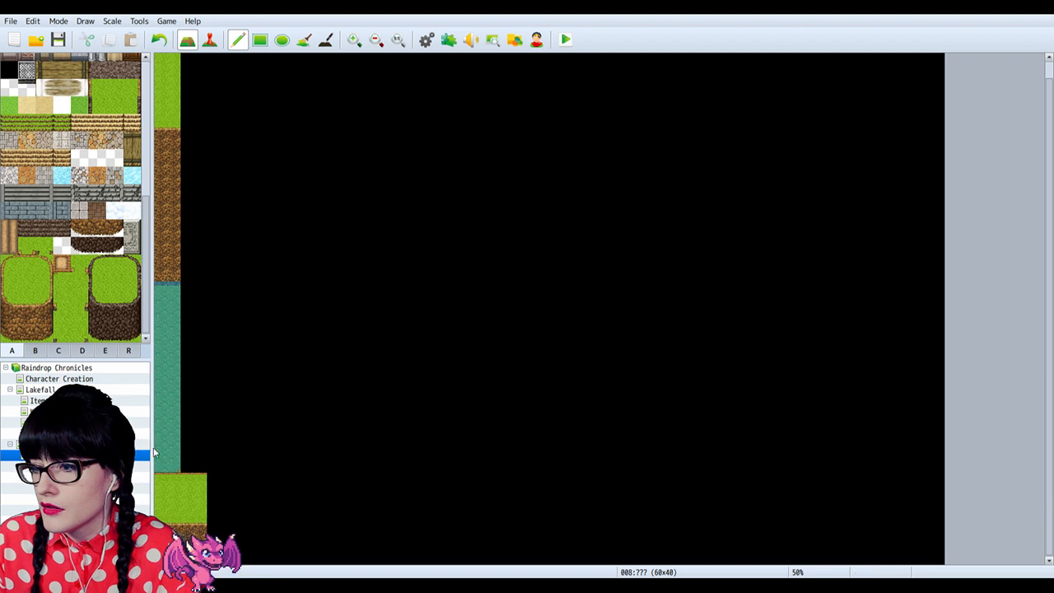
Step: Remove the remaining tree tiles and stamp exact copies of the upper grass, cliff and lake strip eastward, up to 14 tiles wide
right_drag(188, 415, 171, 49)
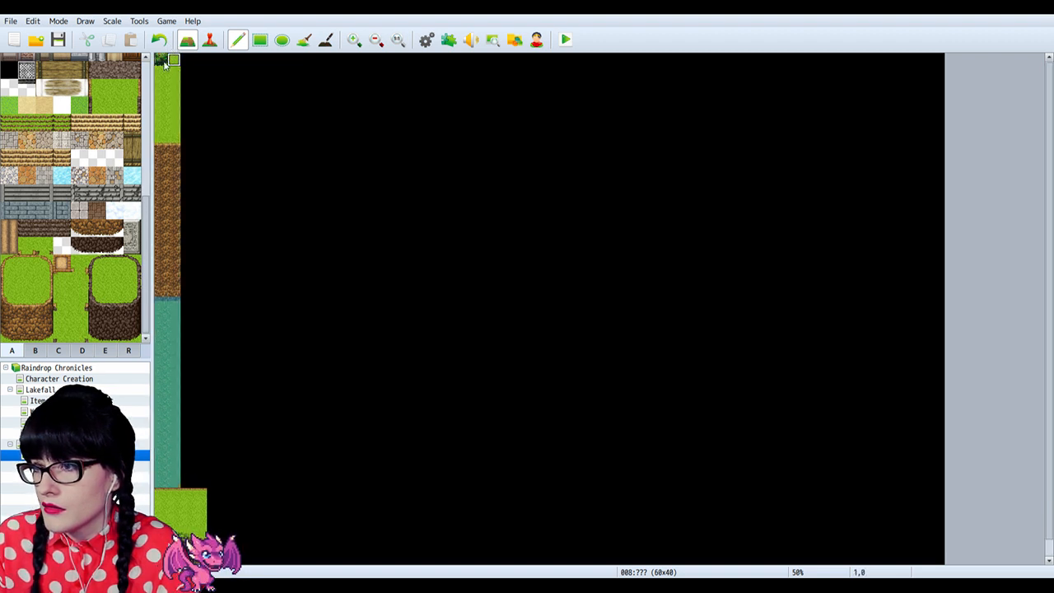
right_drag(173, 485, 168, 60)
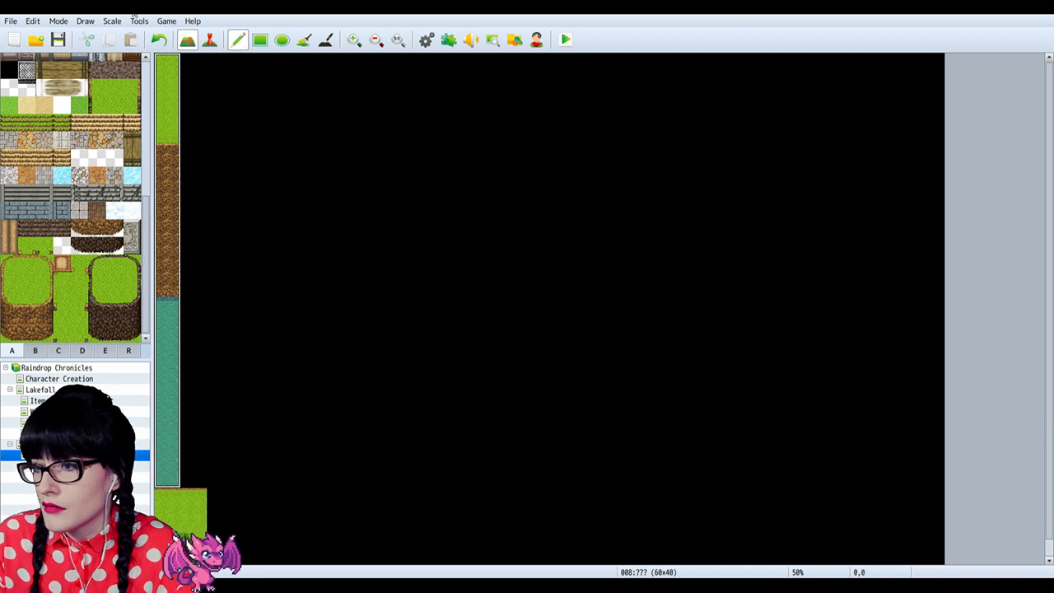
click(183, 59)
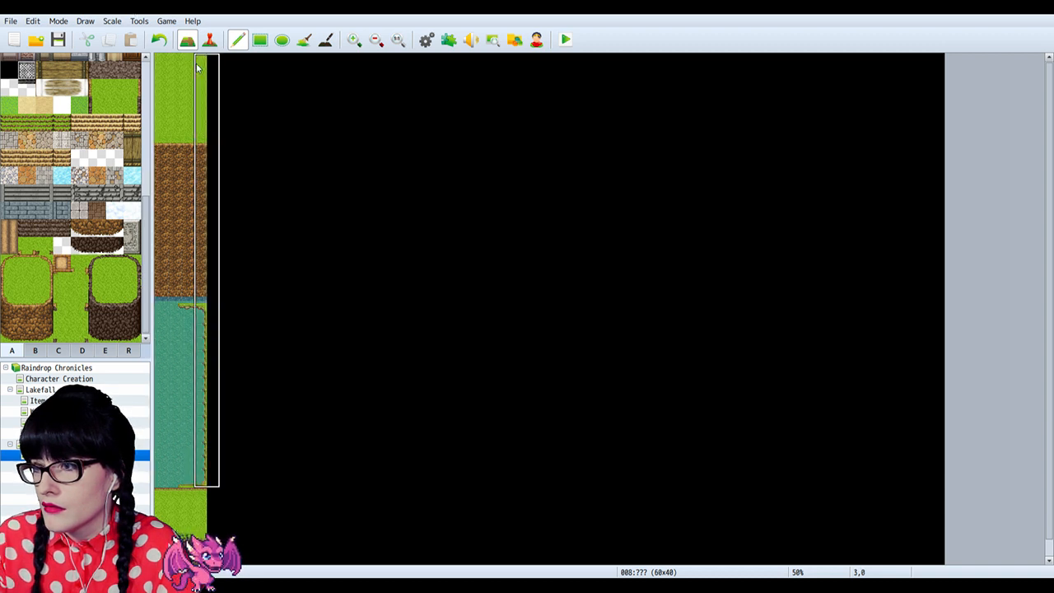
key(ctrl+z)
shift+click(191, 62)
shift+drag(212, 67, 342, 65)
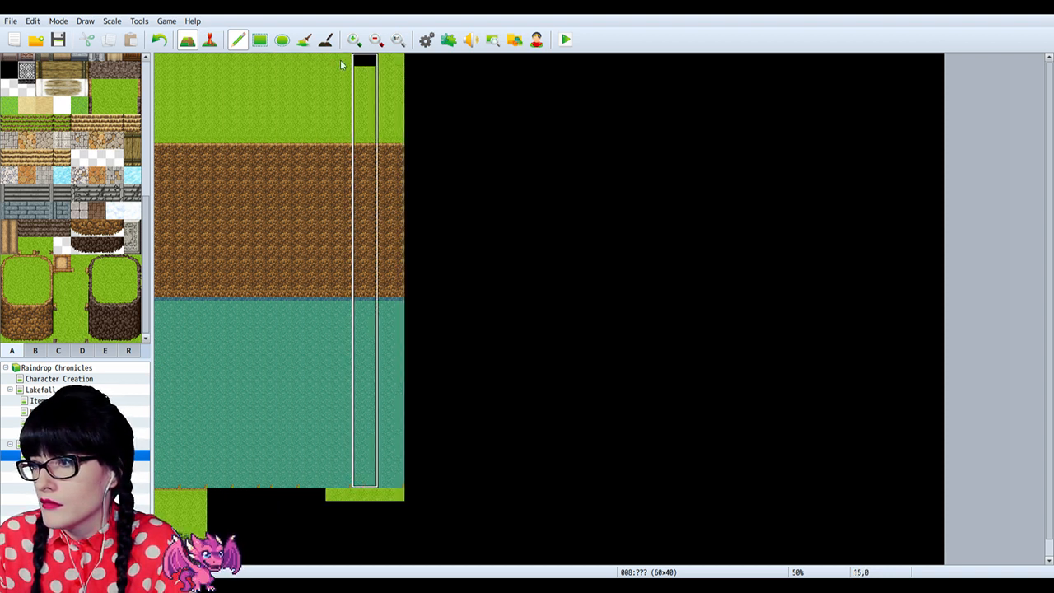
key(ctrl+z)
Step: Copy the 14-tile-wide grass, cliff and lake block and stamp it side by side until it reaches the east edge
right_drag(164, 482, 339, 60)
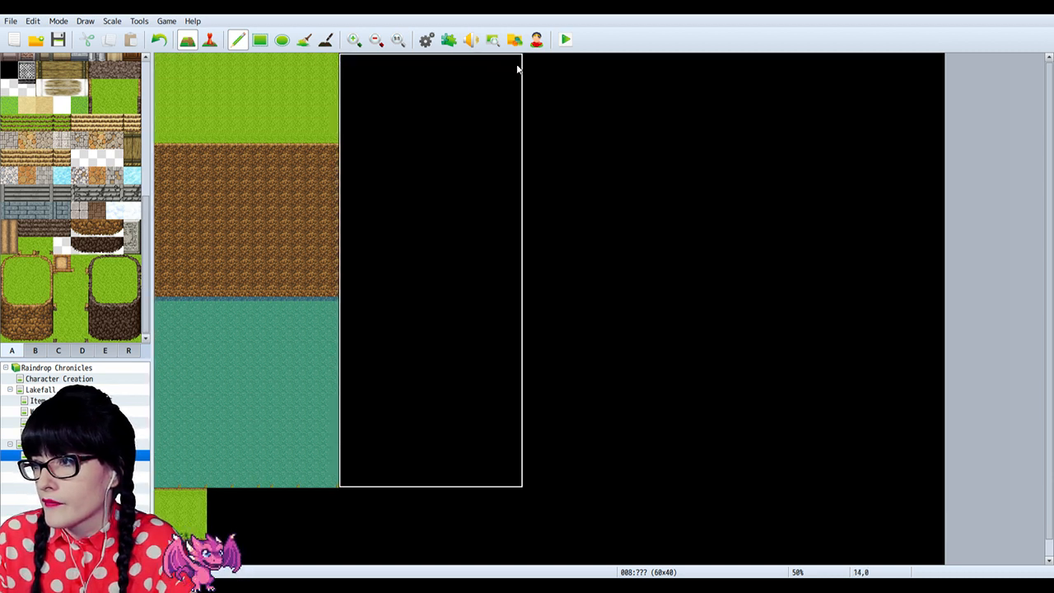
click(520, 66)
key(ctrl+z)
click(520, 64)
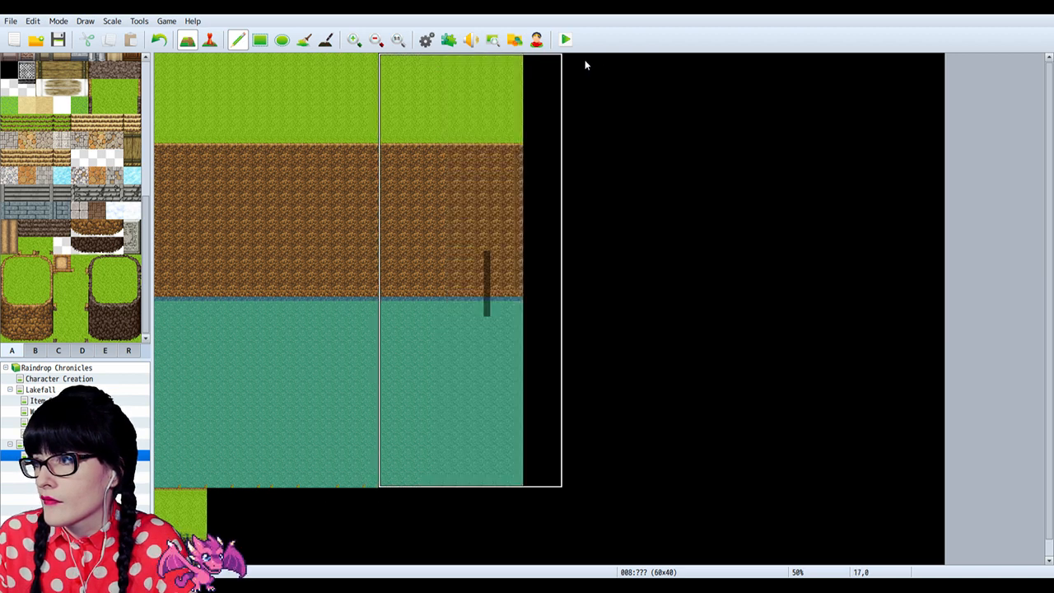
key(ctrl+z)
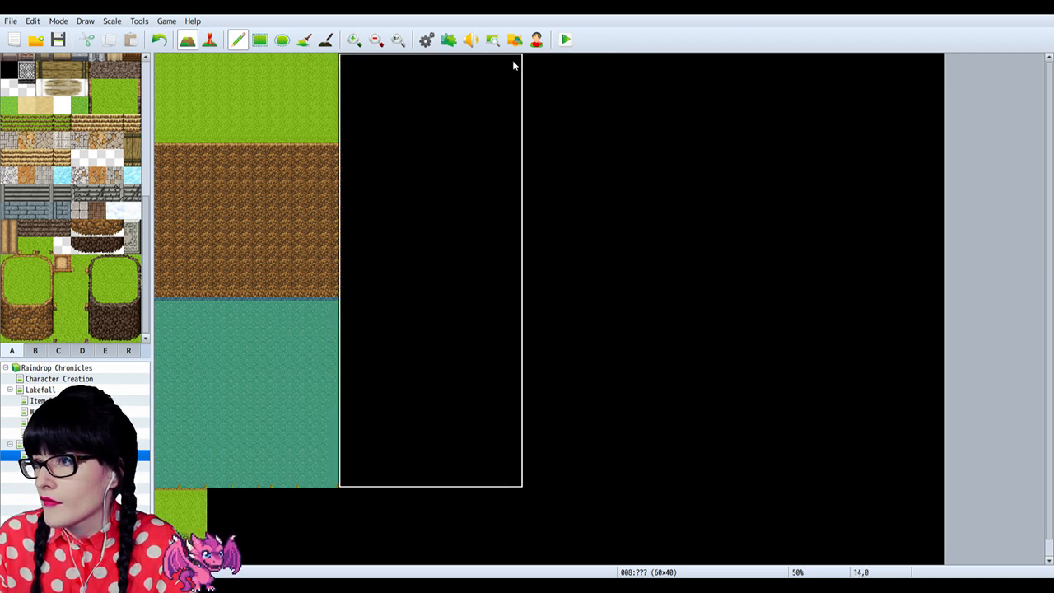
click(518, 62)
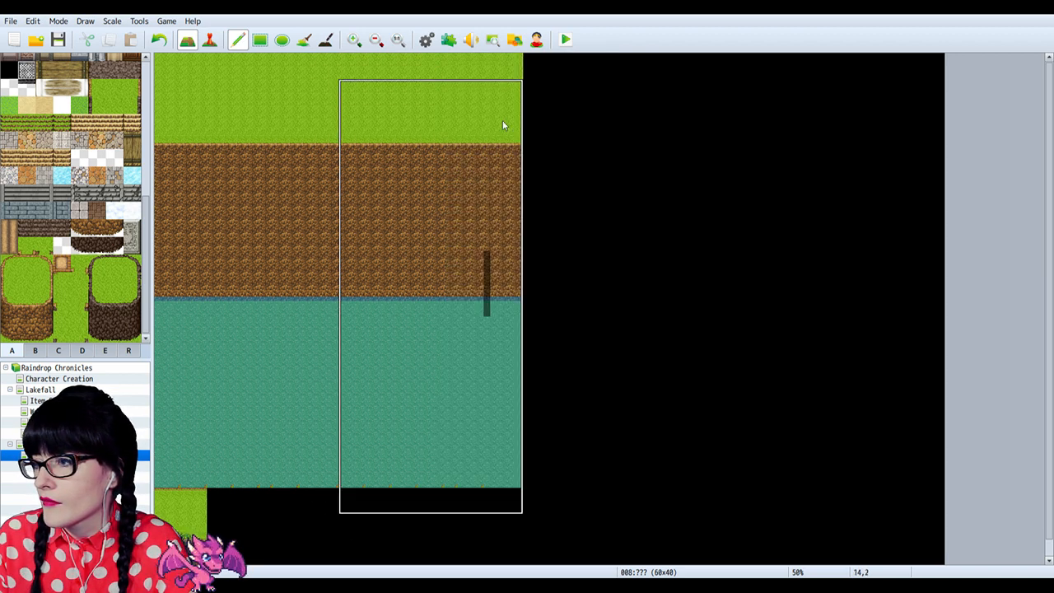
click(705, 64)
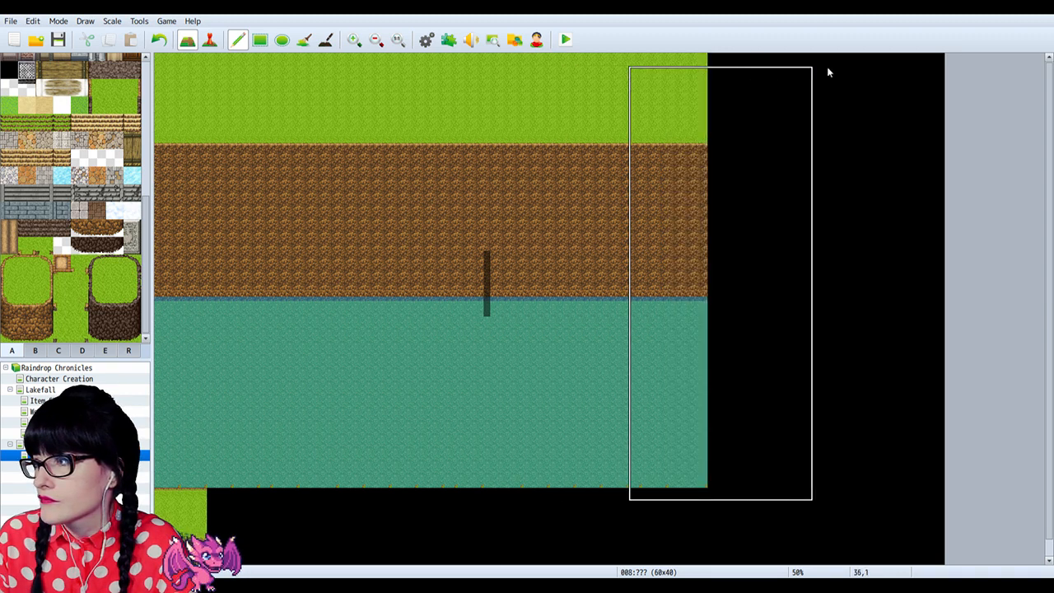
click(893, 59)
click(936, 64)
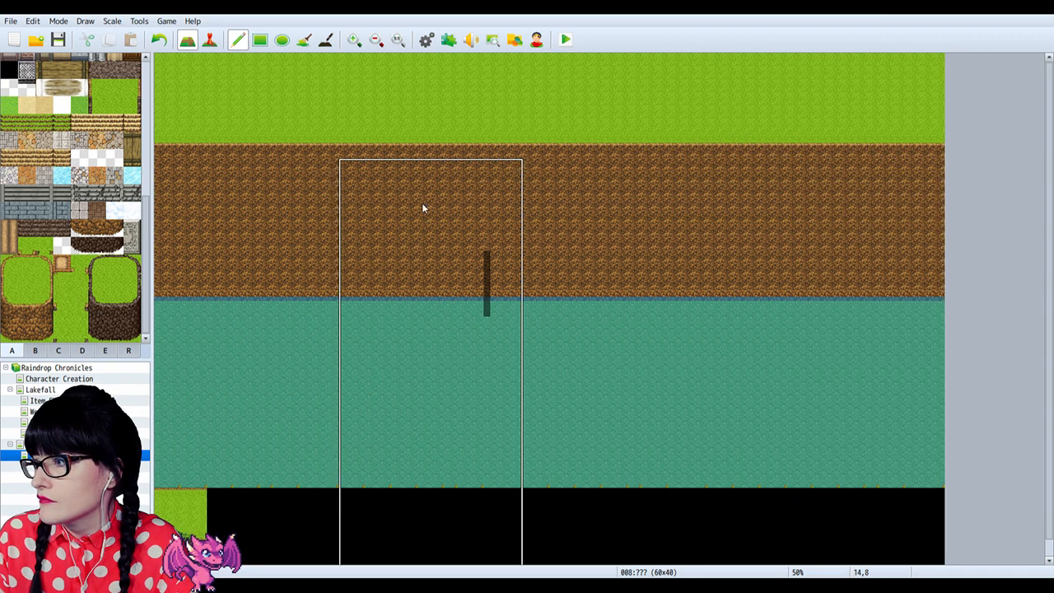
Step: Erase the leftover vertical shadow from the cliff face and the lake tiles below it
scroll(445, 222, down, 1)
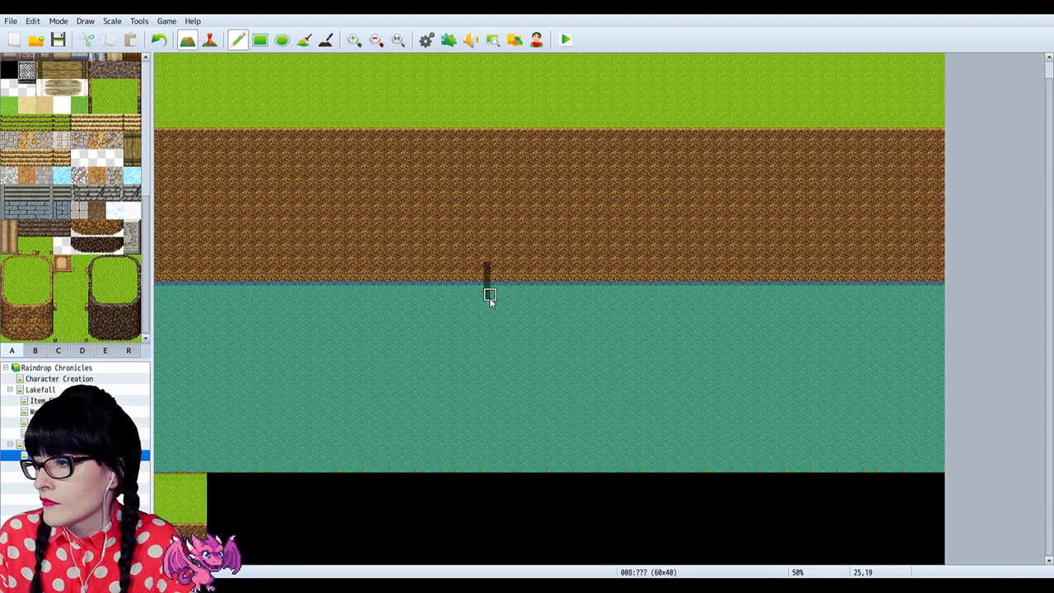
click(356, 43)
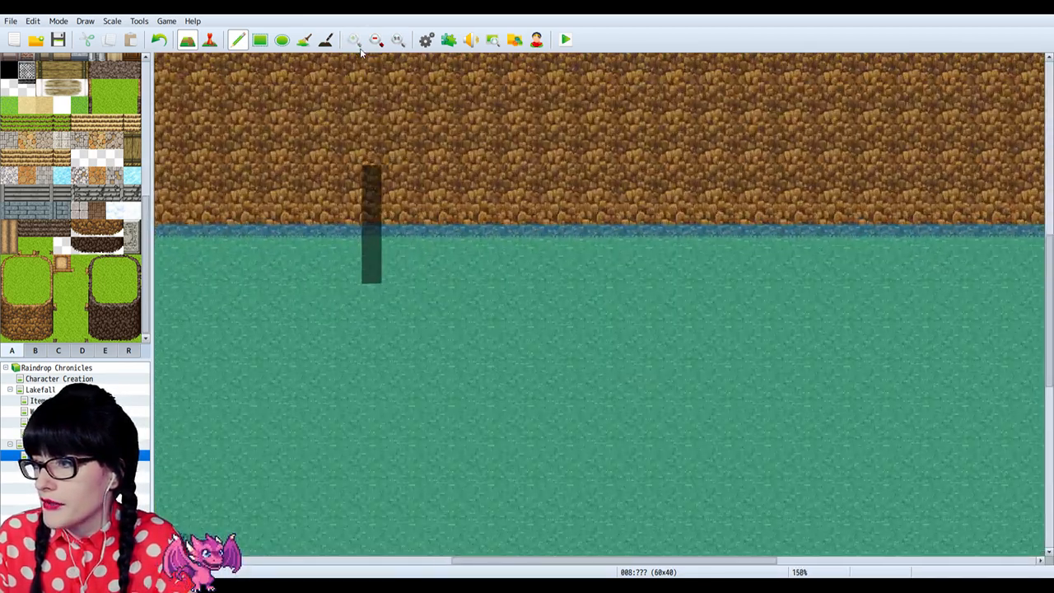
click(373, 191)
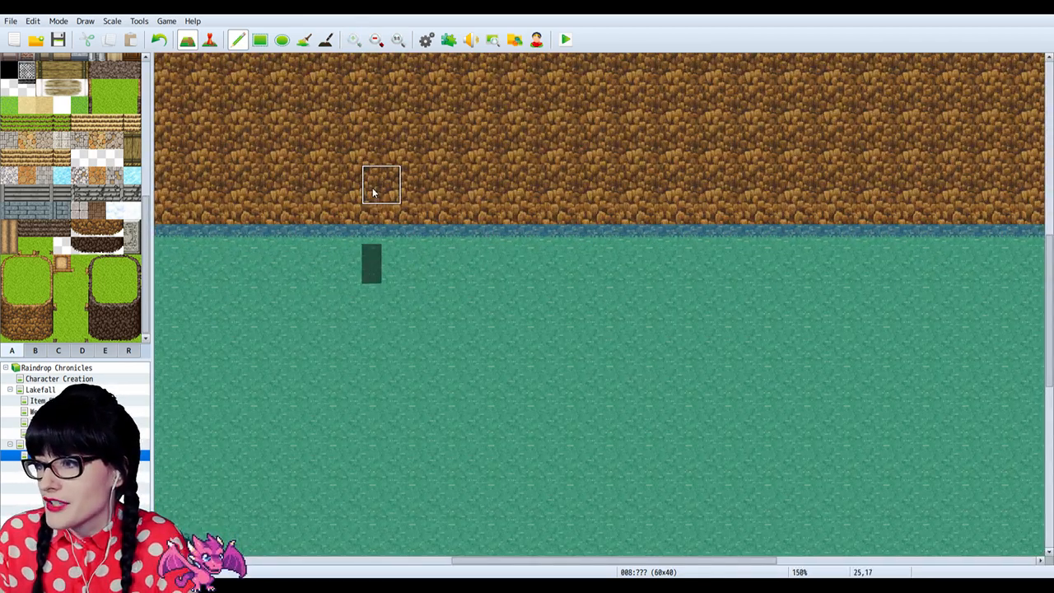
key(ctrl+z)
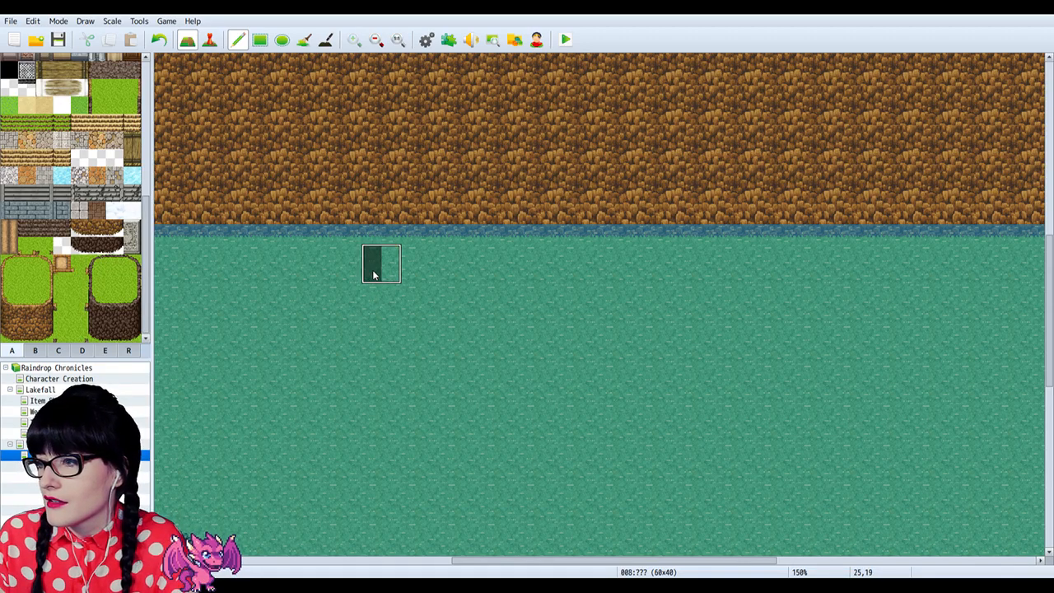
click(380, 273)
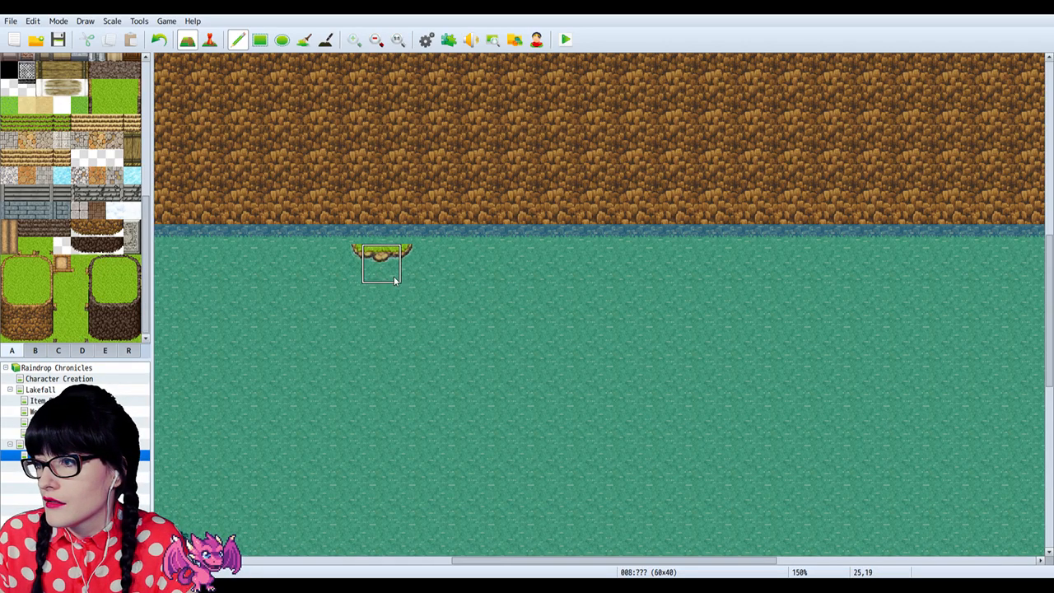
key(ctrl+z)
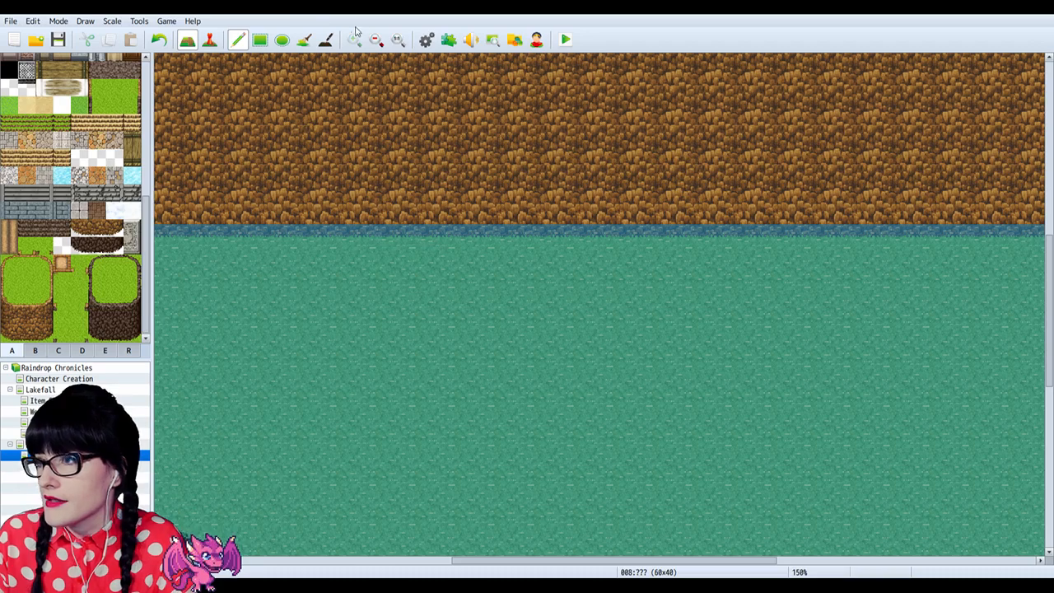
Step: Repaint the lake's bottom row with plain water to remove the grass specks, and cover the spilled water below it with black tiles
click(376, 41)
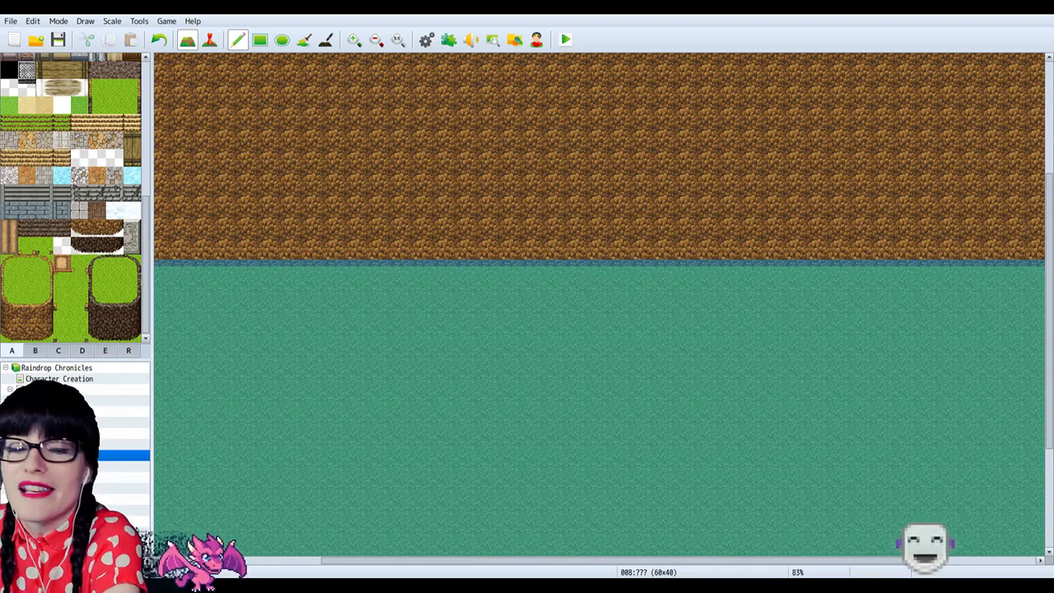
drag(527, 560, 369, 560)
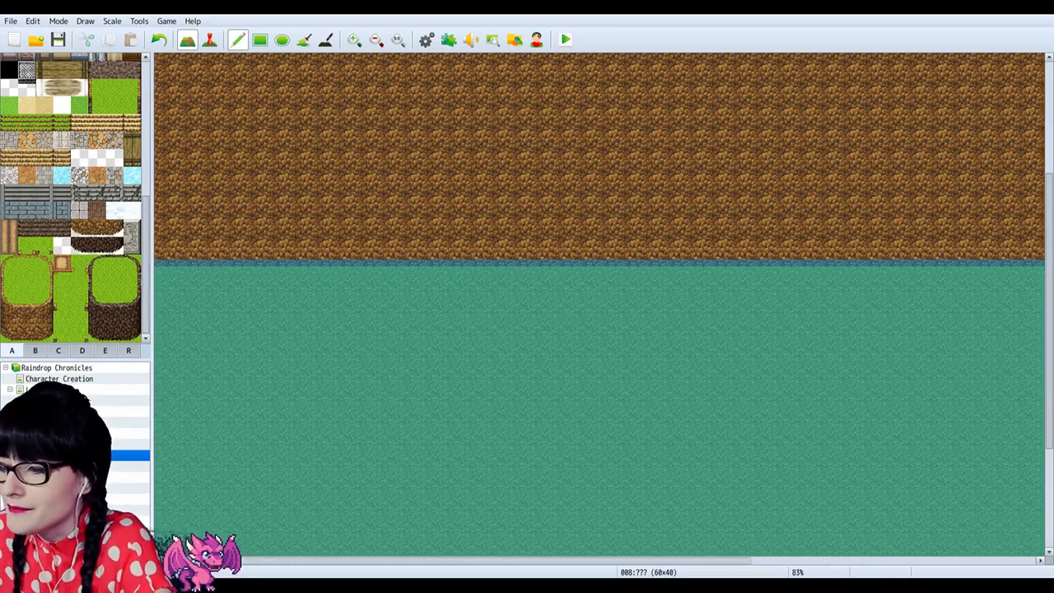
scroll(402, 240, up, 3)
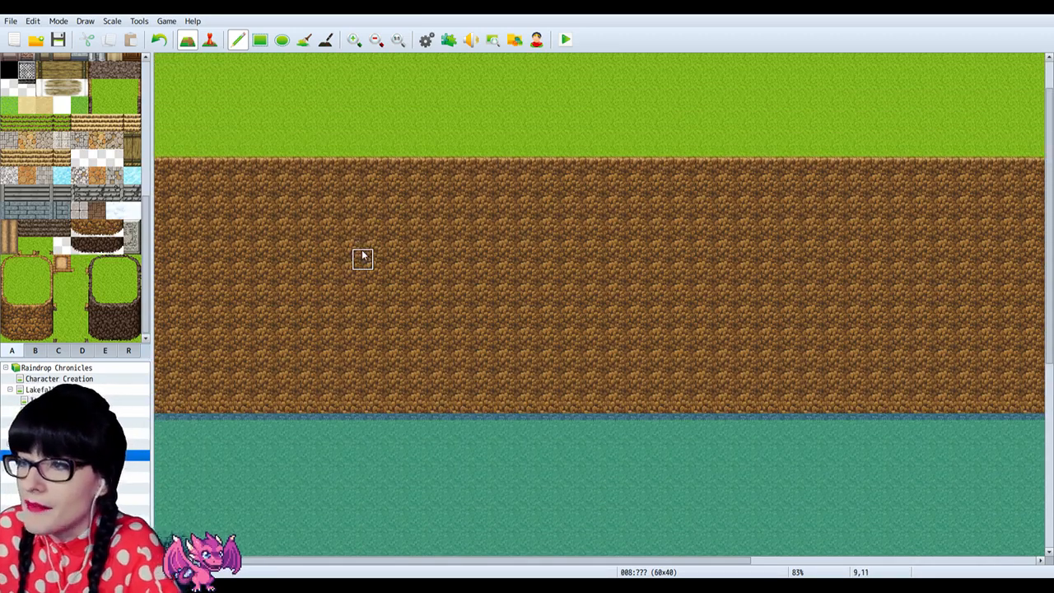
scroll(363, 253, down, 4)
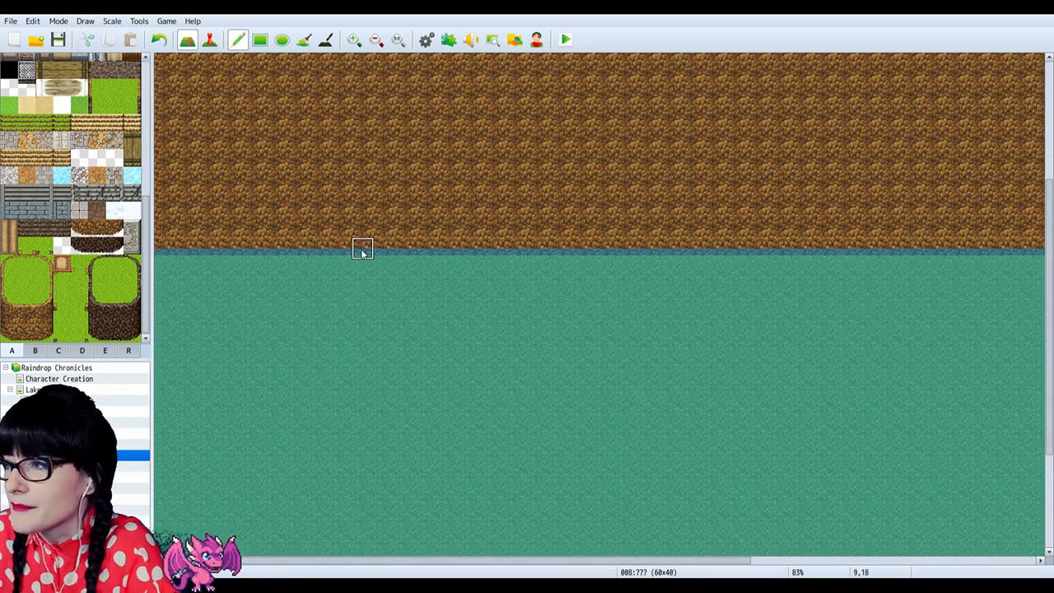
scroll(363, 253, down, 4)
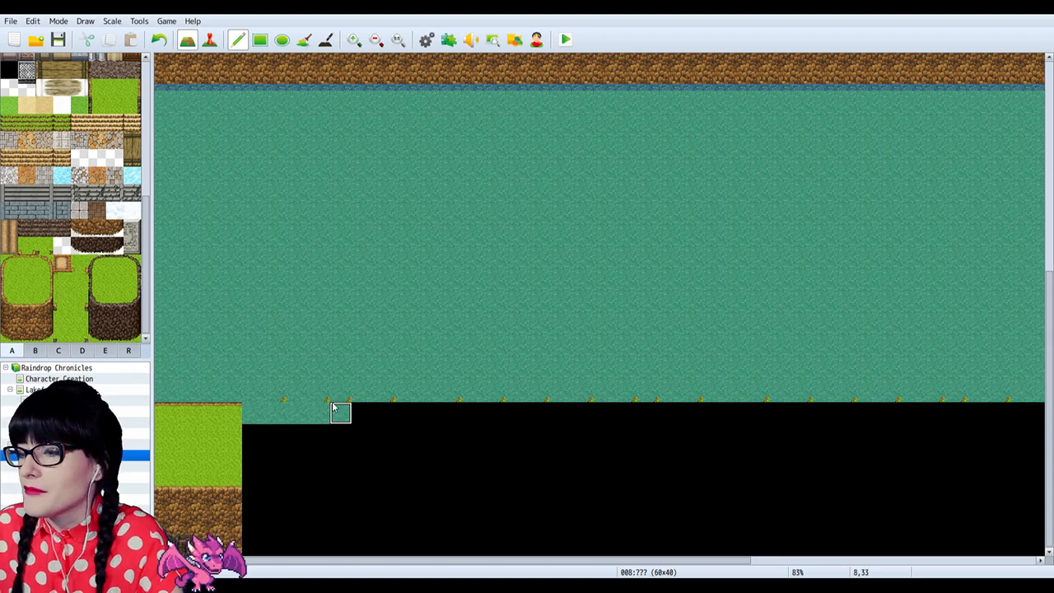
drag(189, 387, 548, 394)
drag(592, 561, 748, 561)
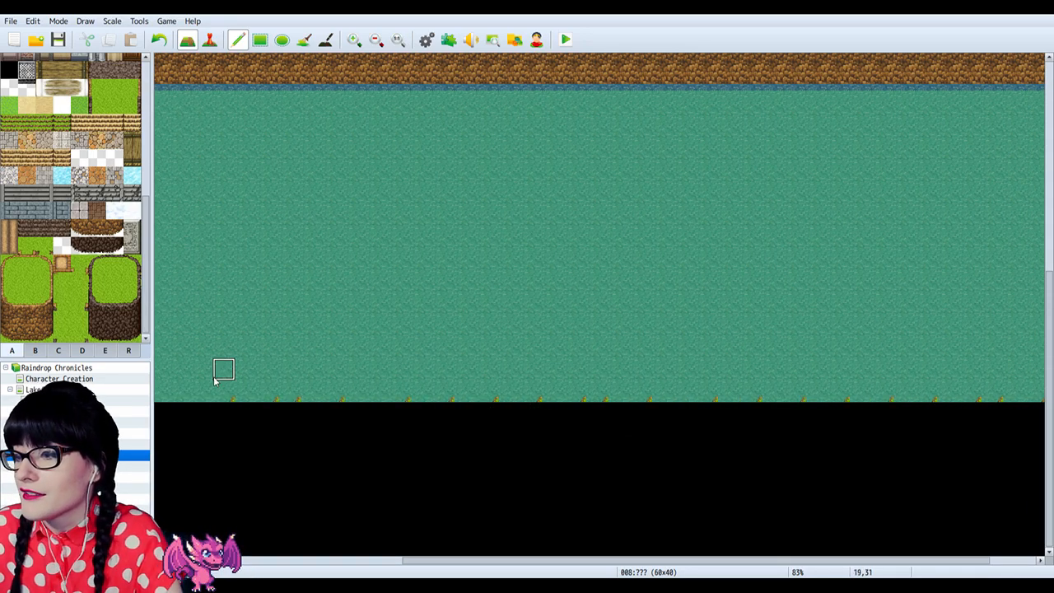
drag(206, 392, 591, 391)
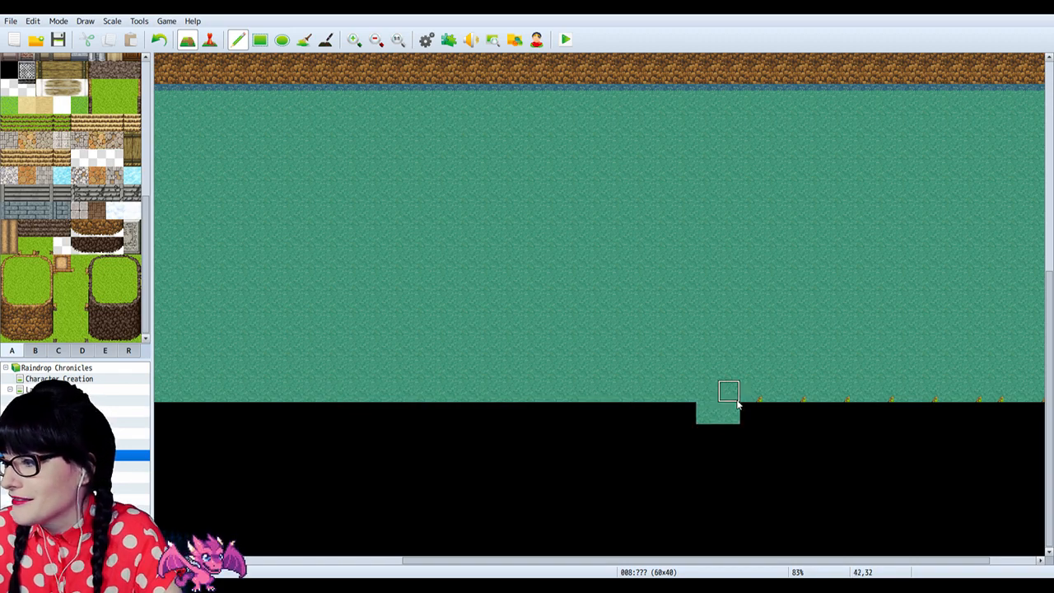
click(261, 40)
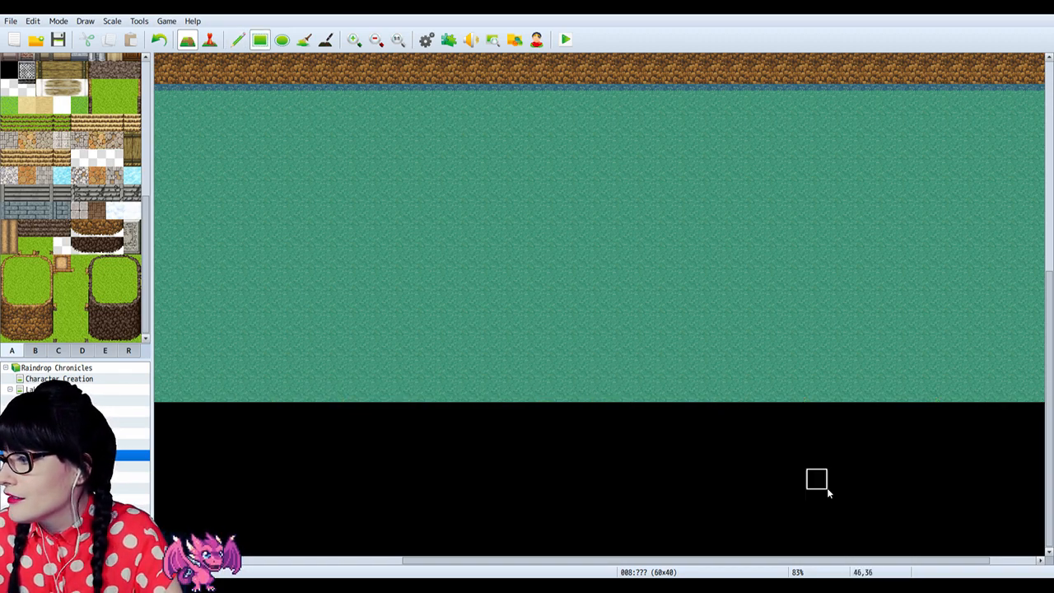
drag(745, 560, 369, 559)
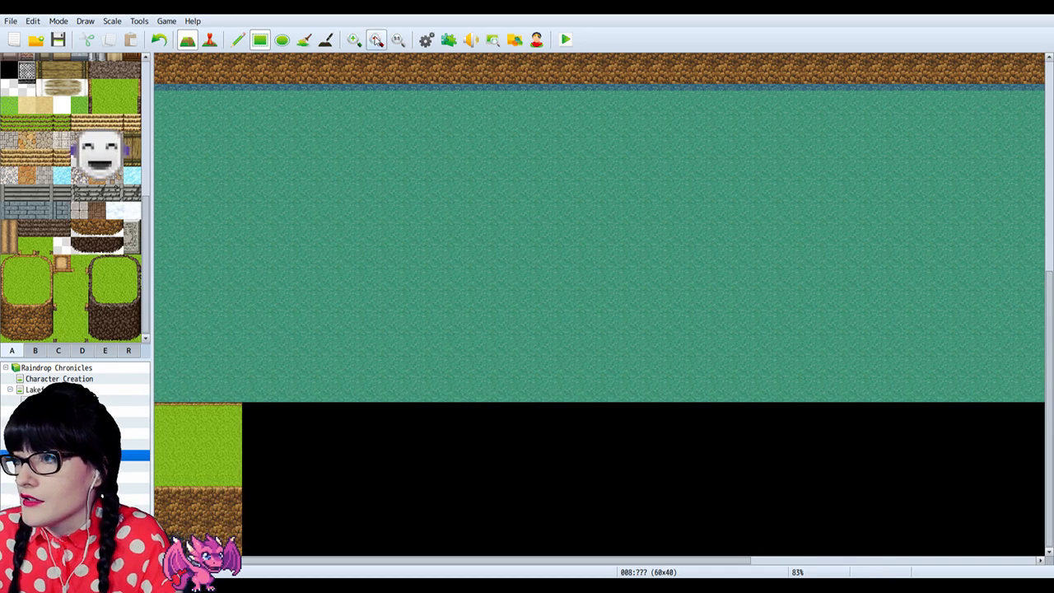
click(377, 40)
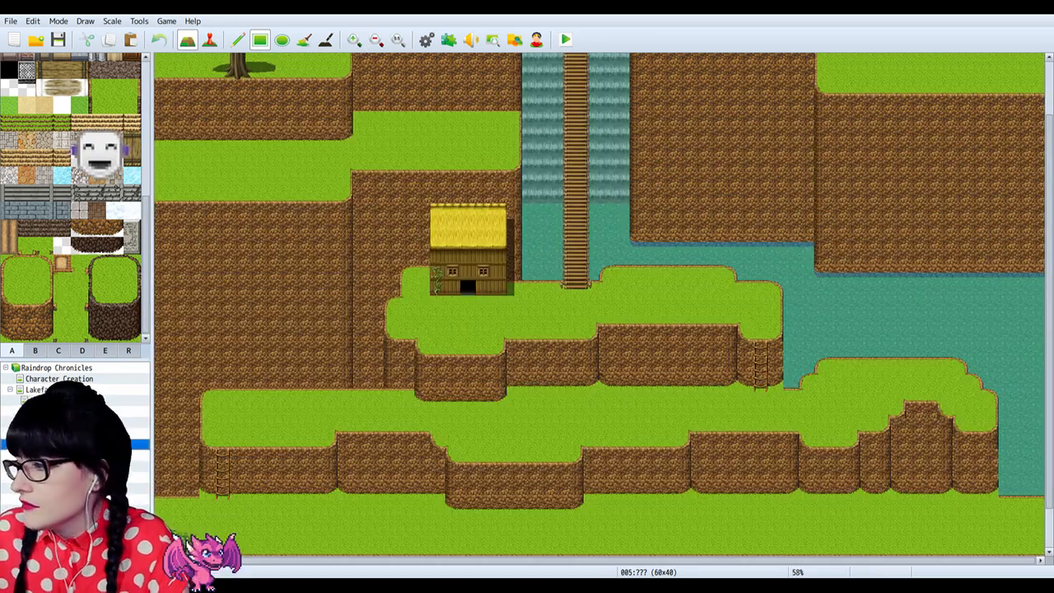
Step: Flood-fill the black area below the lake on the new map with plain water tiles
click(136, 456)
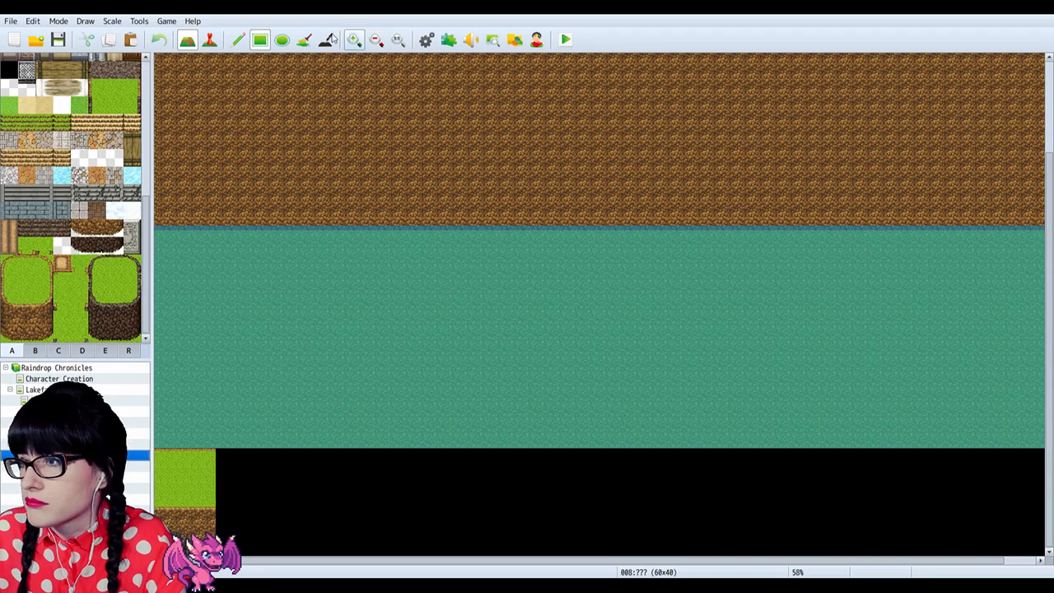
click(304, 39)
click(377, 471)
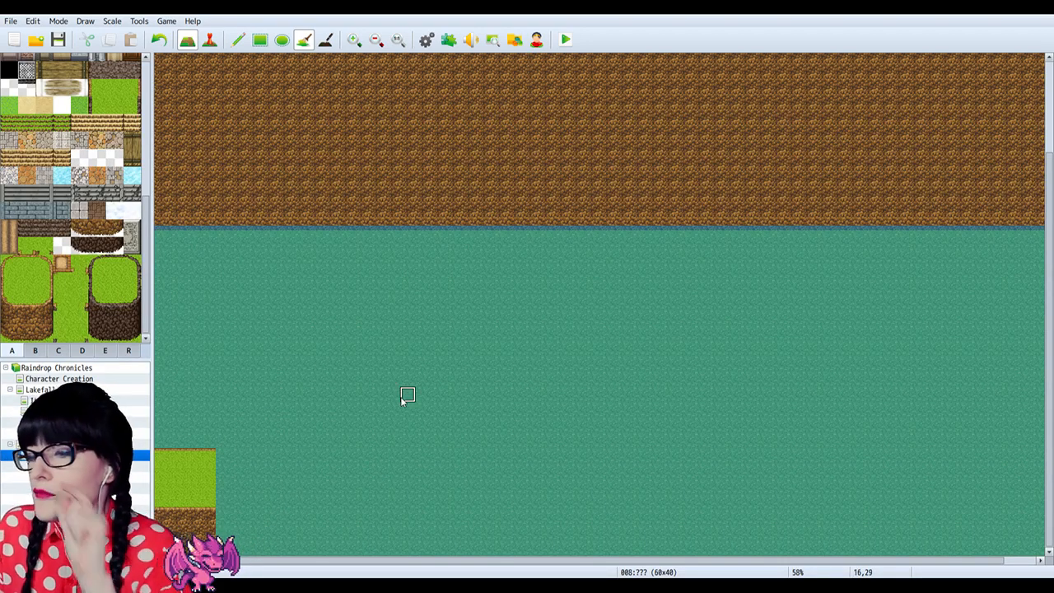
Step: Compare the new map with the adjoining cliff map, and examine the latter's grass ledges, cliff steps and shoreline
click(74, 444)
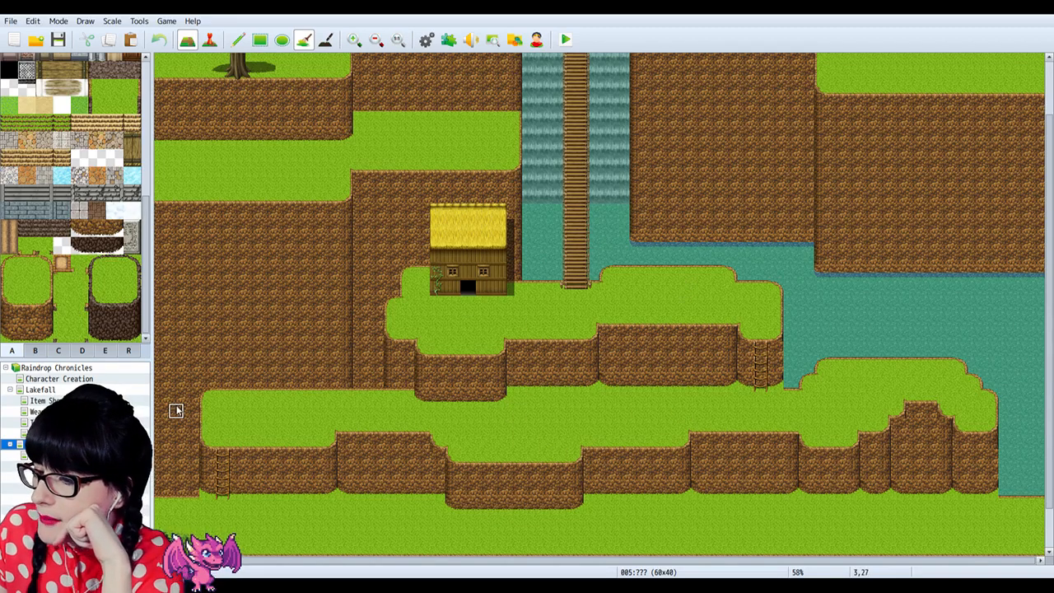
click(50, 456)
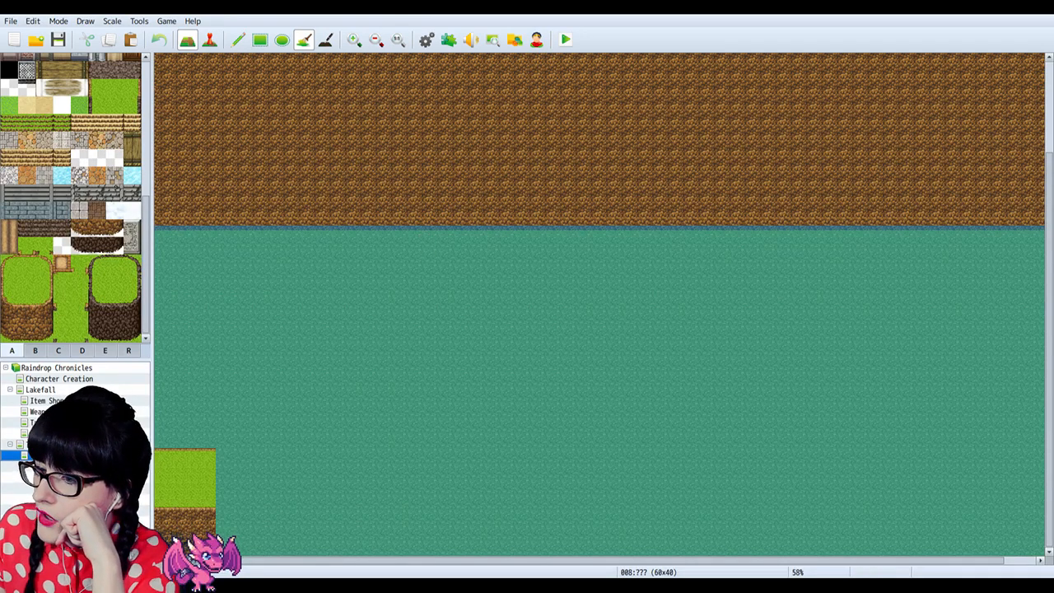
click(20, 445)
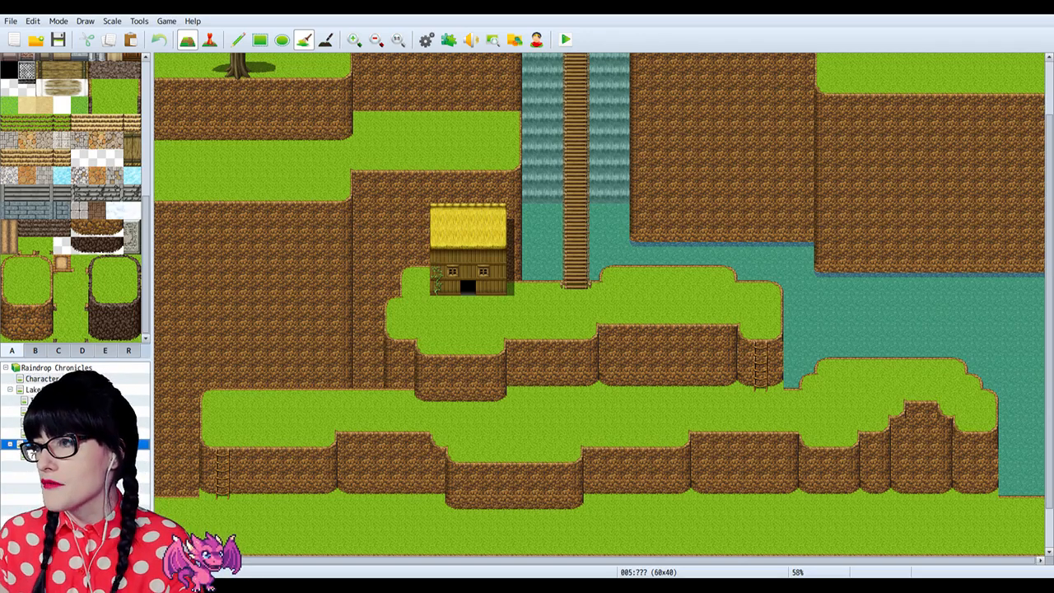
click(354, 40)
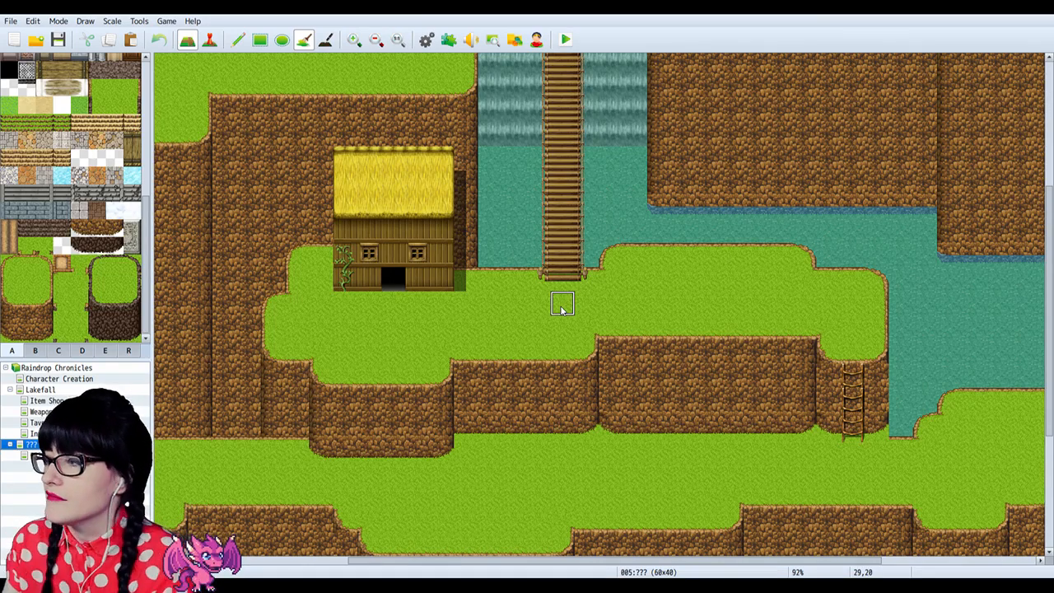
scroll(563, 305, down, 5)
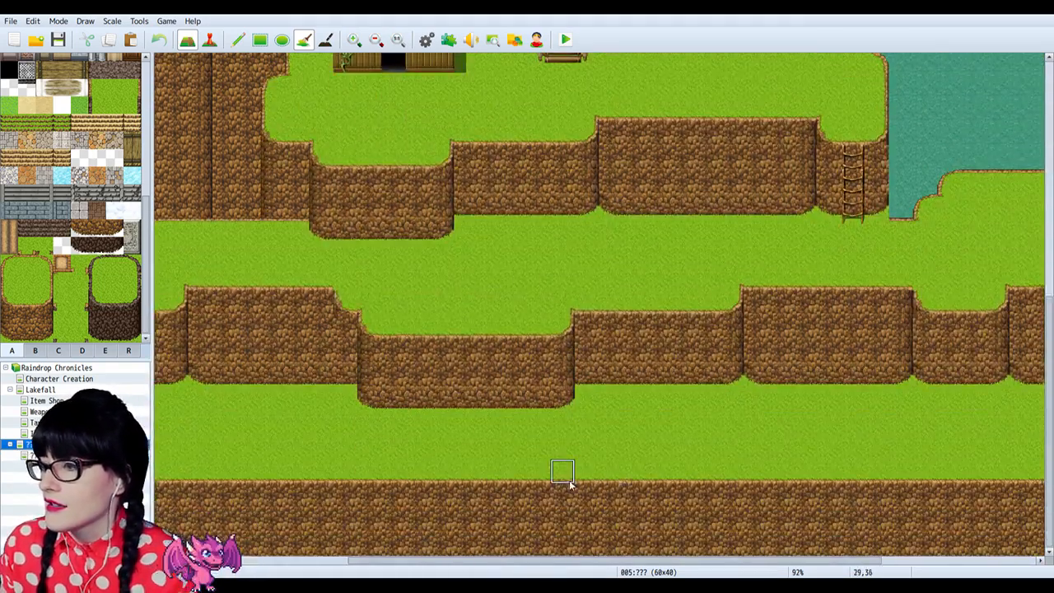
scroll(464, 231, right, 5)
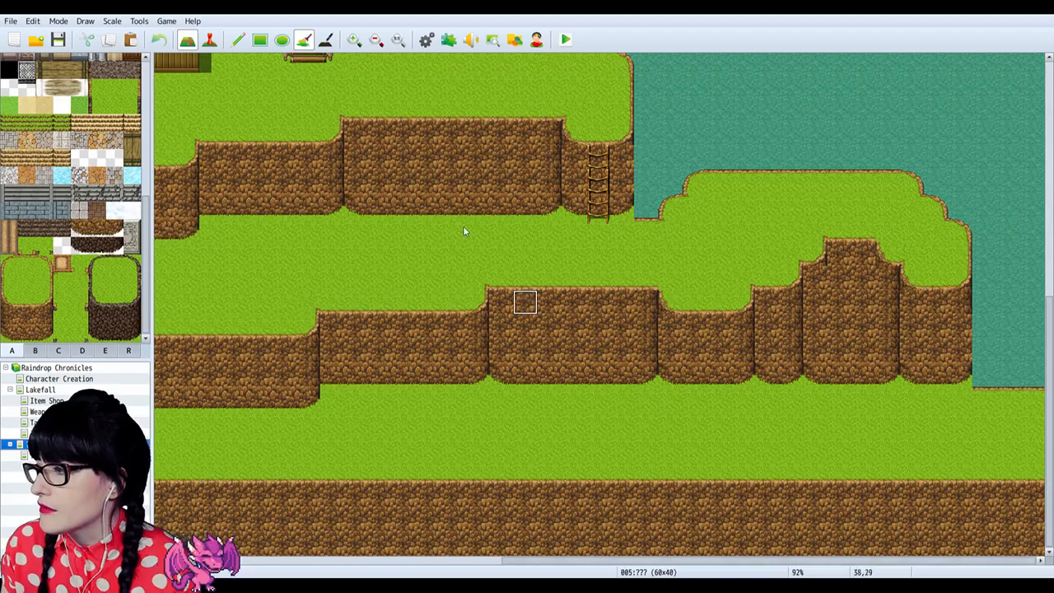
click(376, 39)
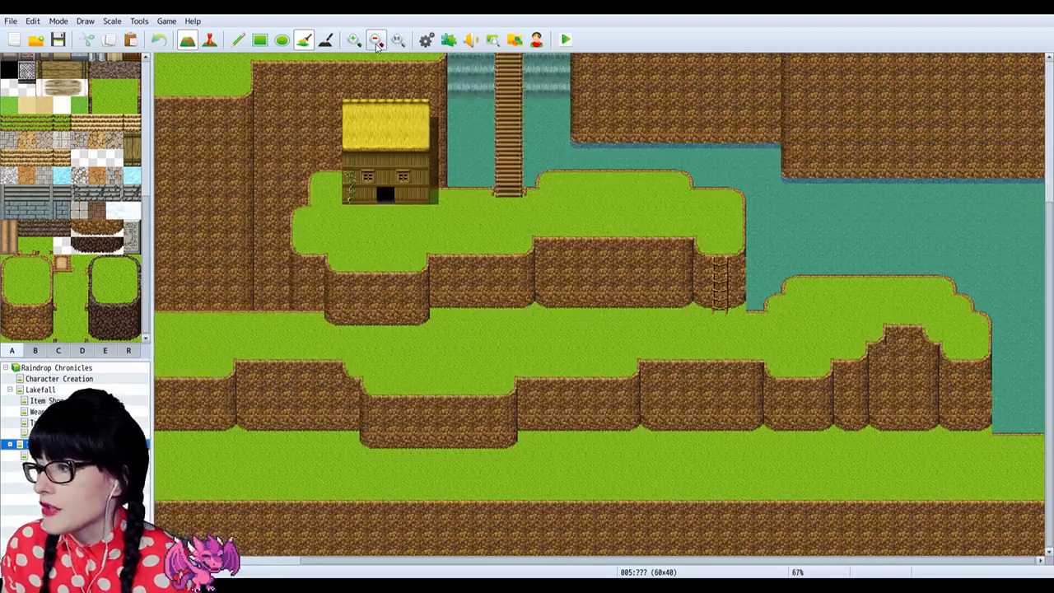
click(376, 39)
click(376, 40)
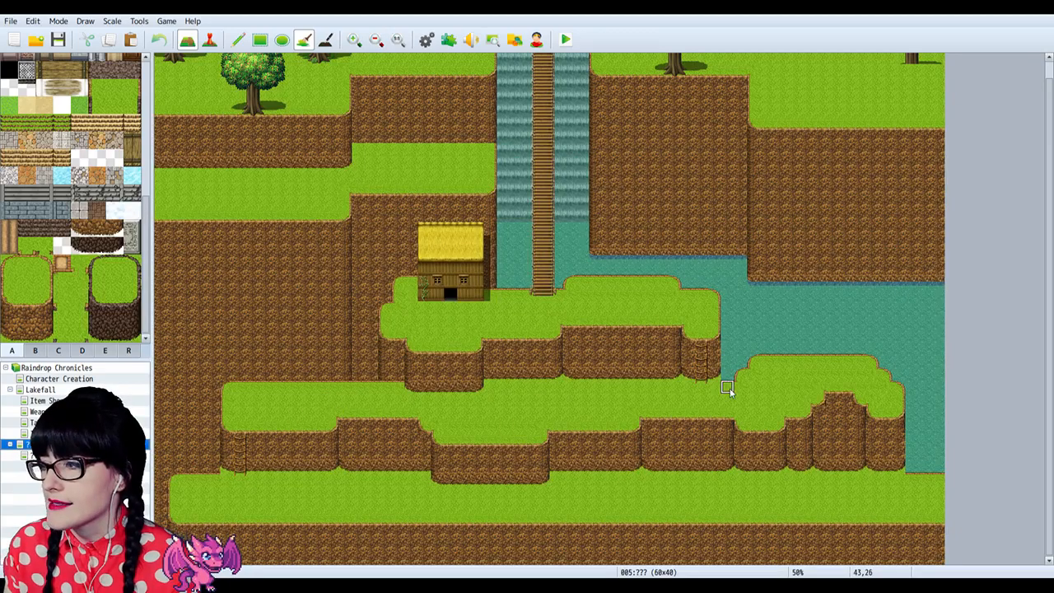
click(353, 40)
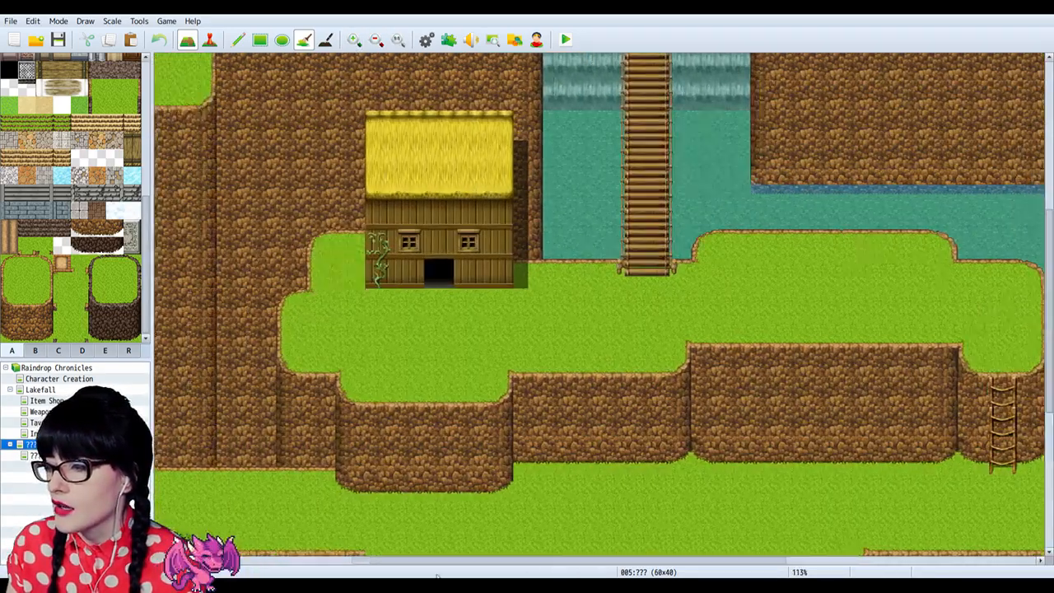
Step: Try to reshape the northwest corner of the grass ledge above the western ladder with a copied cliff-and-grass block, and undo the fill
drag(437, 561, 287, 561)
scroll(404, 470, down, 3)
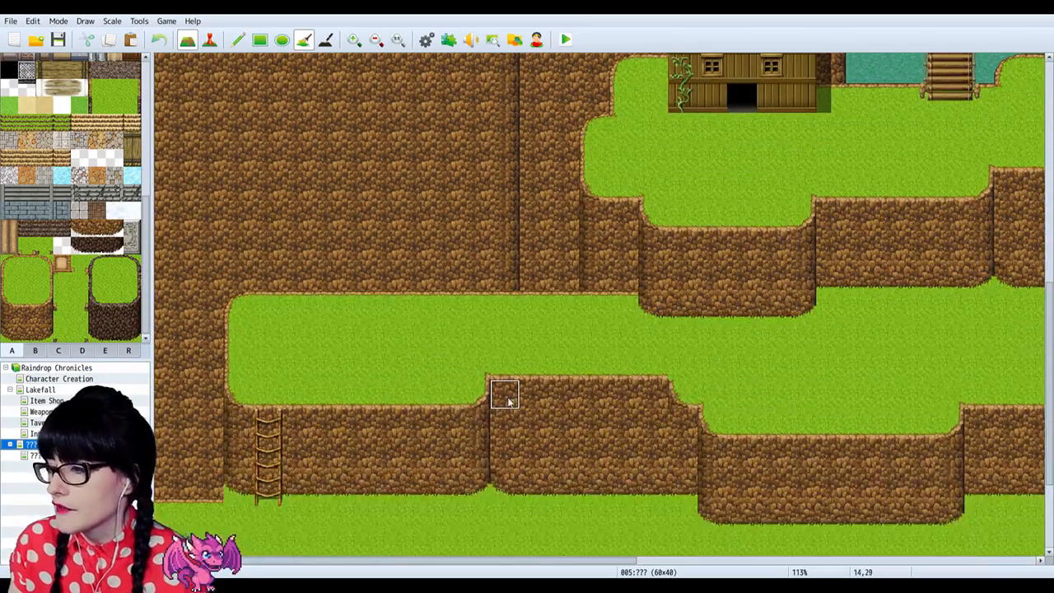
right_drag(508, 401, 554, 491)
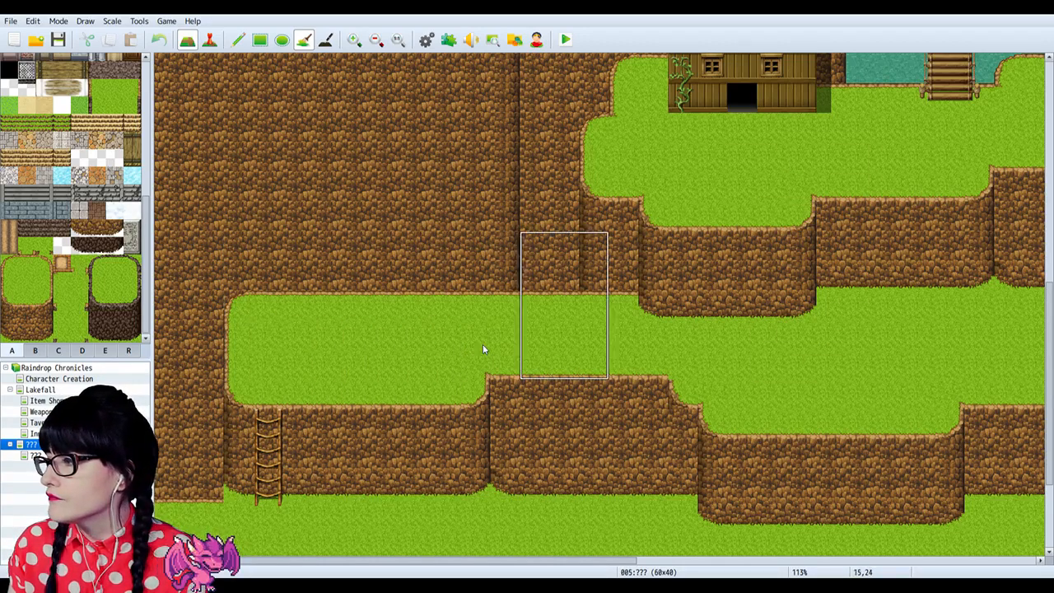
mouse_move(206, 314)
right_down()
mouse_move(315, 330)
mouse_move(373, 312)
right_up()
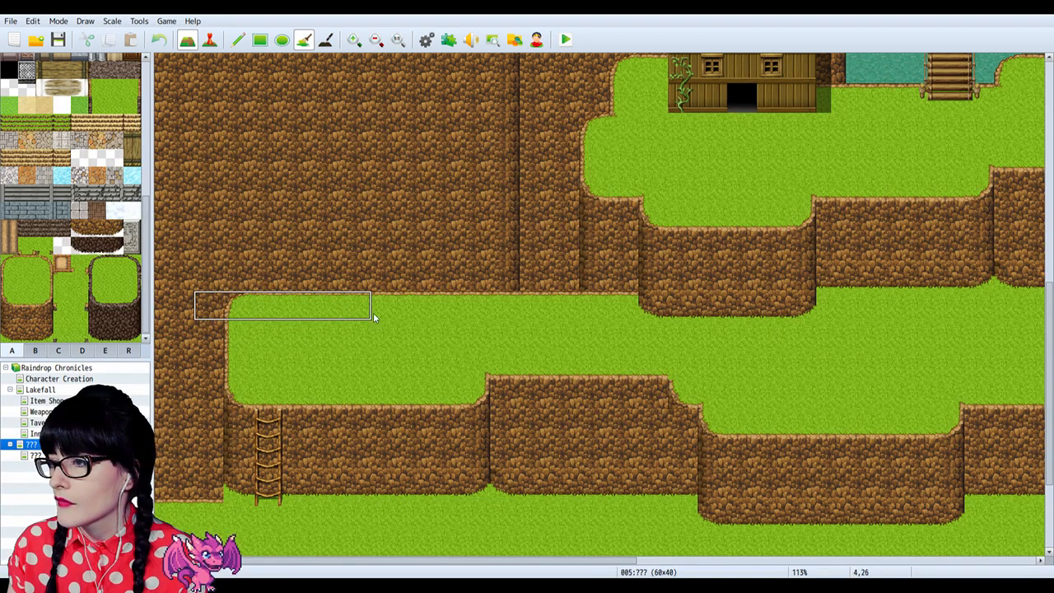
right_drag(212, 279, 334, 316)
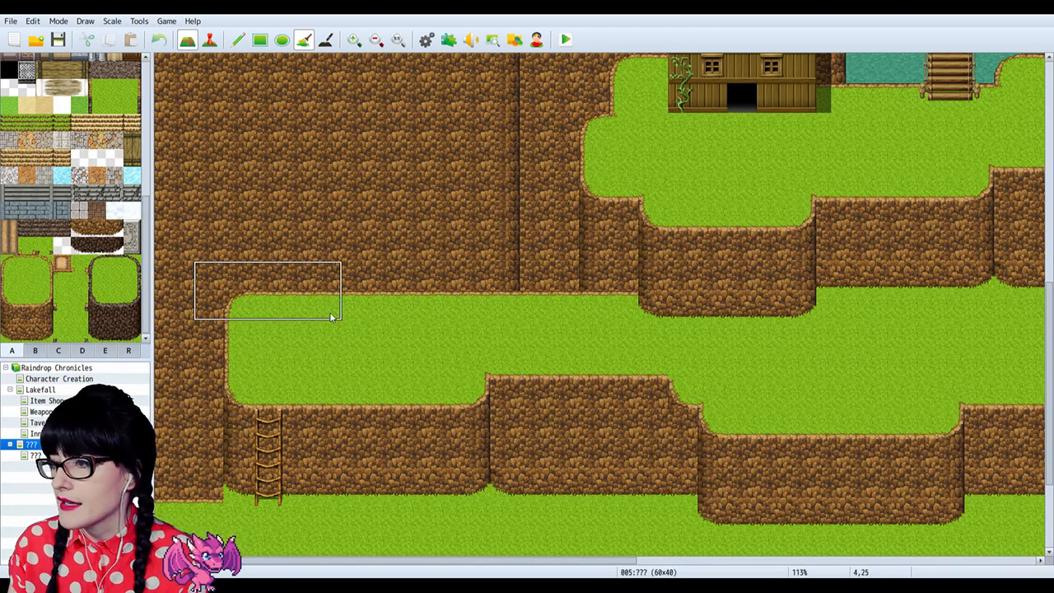
click(370, 317)
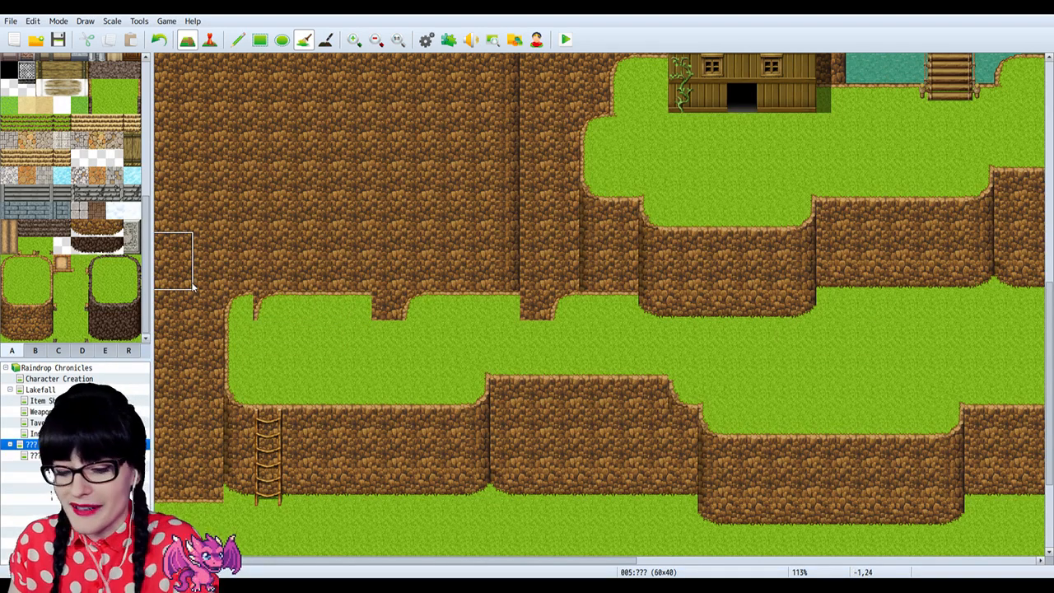
key(ctrl+z)
Step: Reshape the northwest corner of the grass ledge above the western ladder into a rounded two-tile step using the Pencil
click(260, 40)
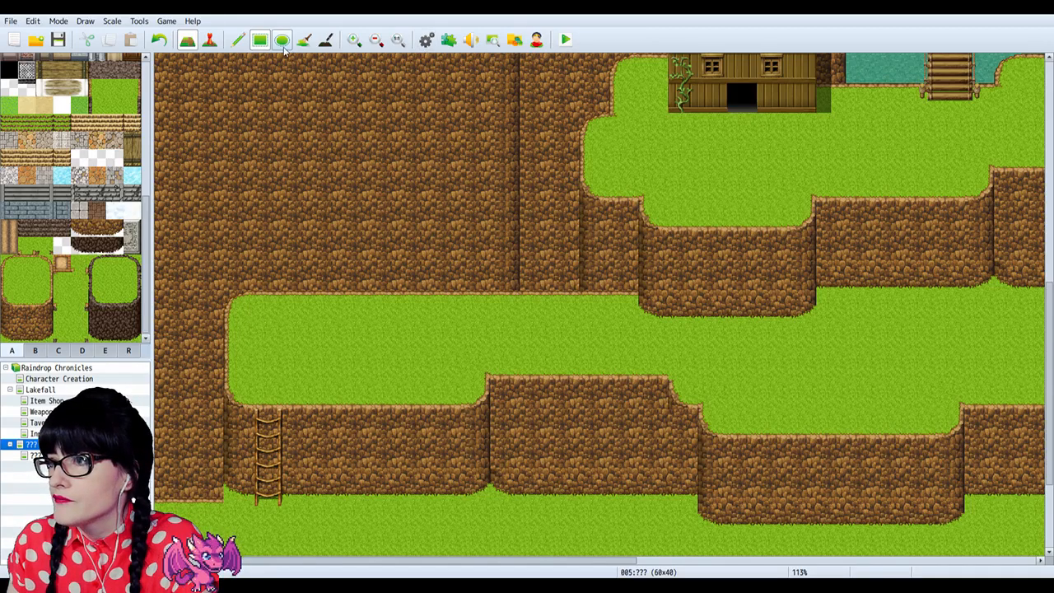
click(238, 39)
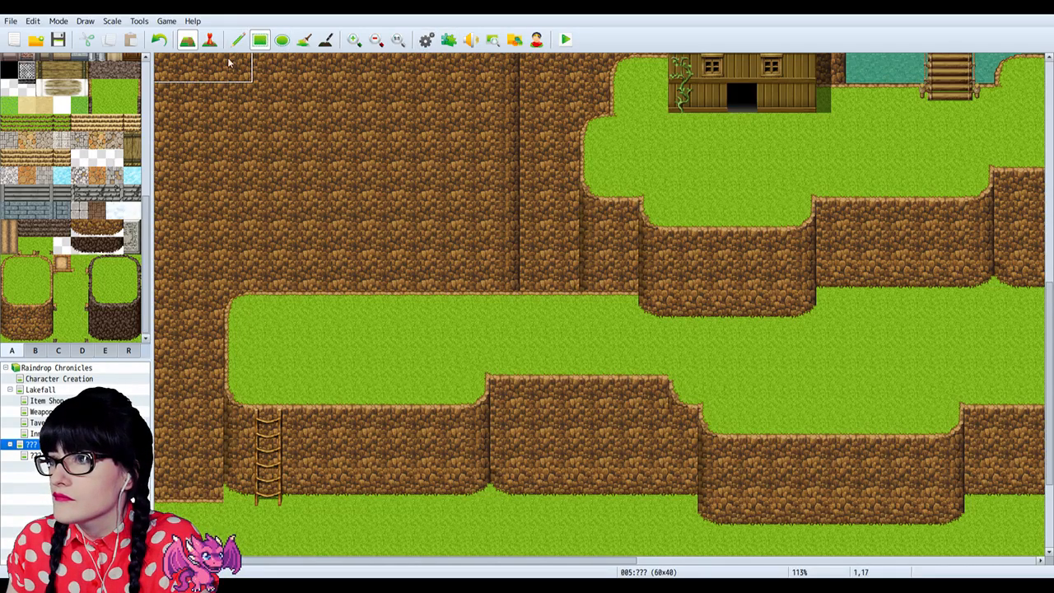
right_click(247, 306)
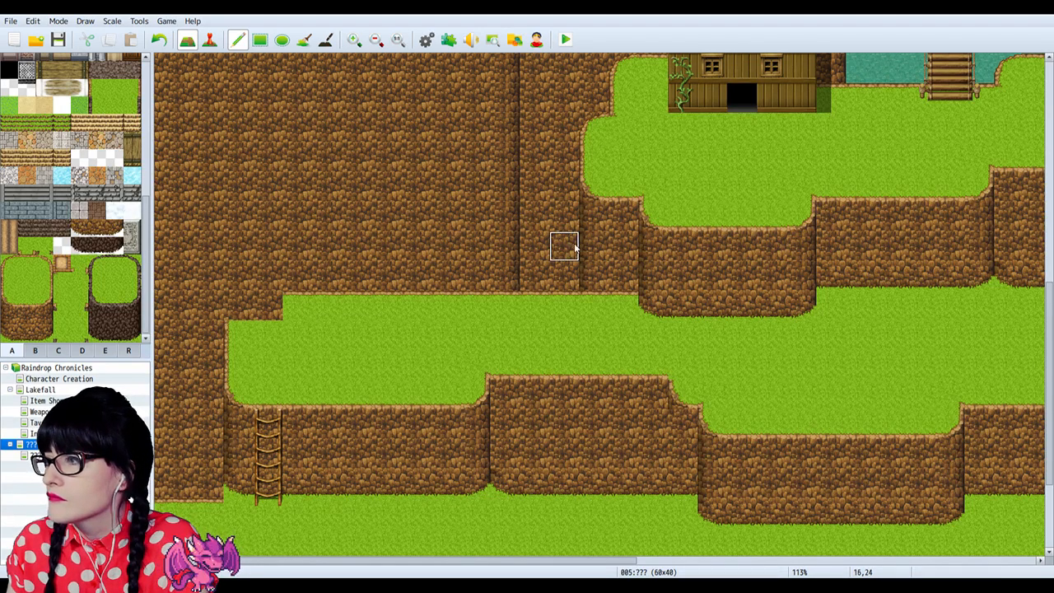
click(268, 305)
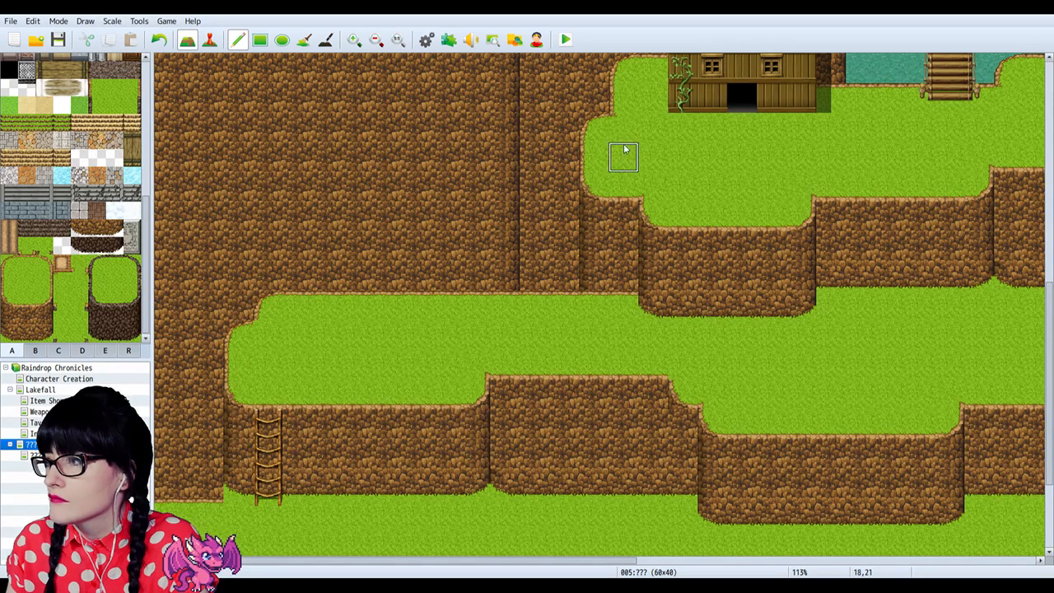
Step: Try a corner tile copied from the lakeside ledge on the western ledge's north edge, and replace it with a cliff tile at 11,26
scroll(829, 207, up, 1)
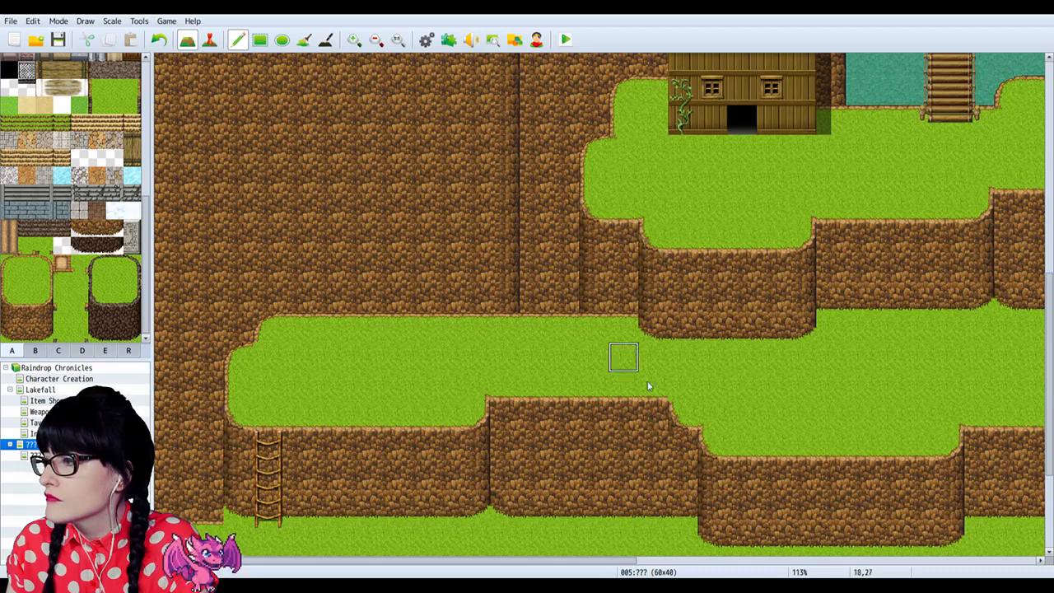
drag(619, 562, 1019, 574)
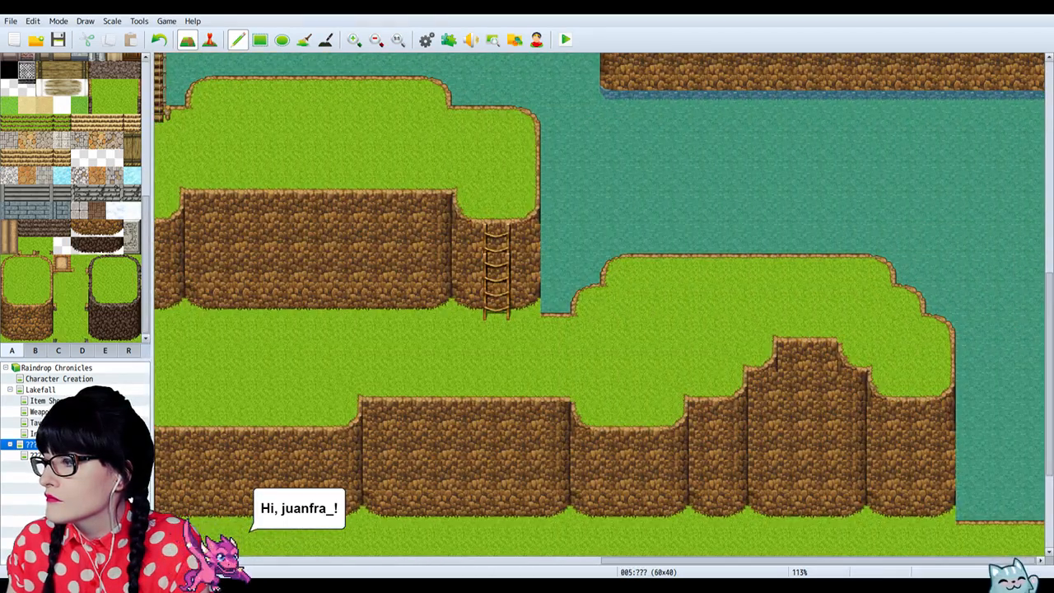
drag(839, 565, 391, 565)
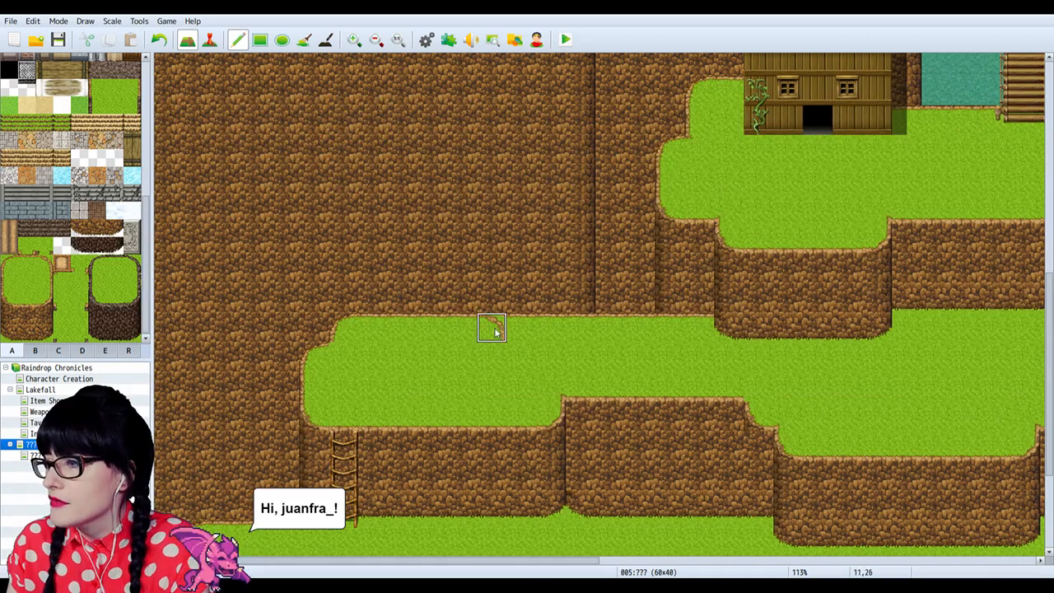
click(492, 327)
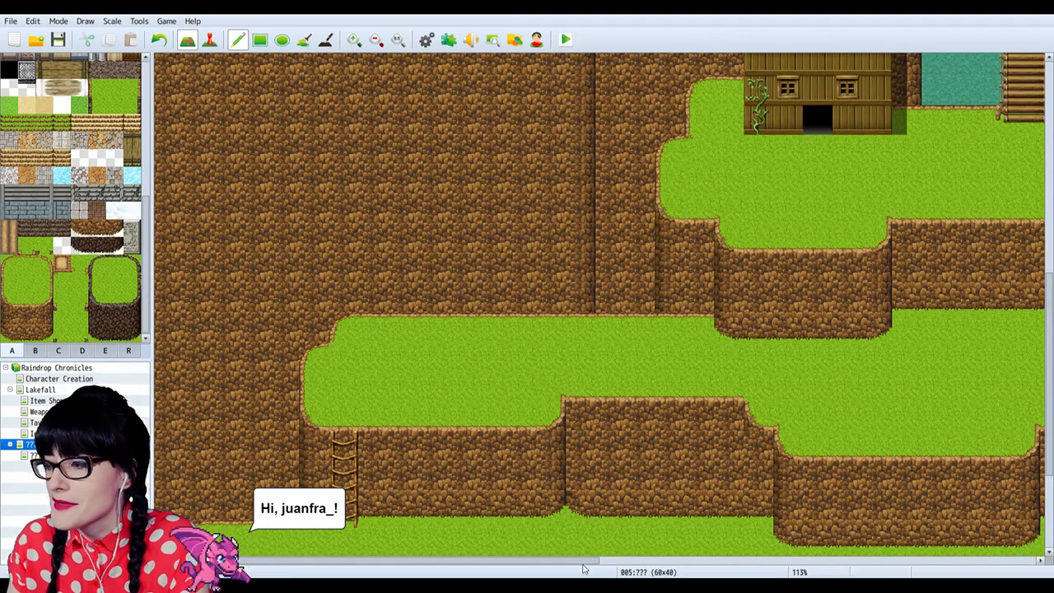
drag(586, 566, 1034, 565)
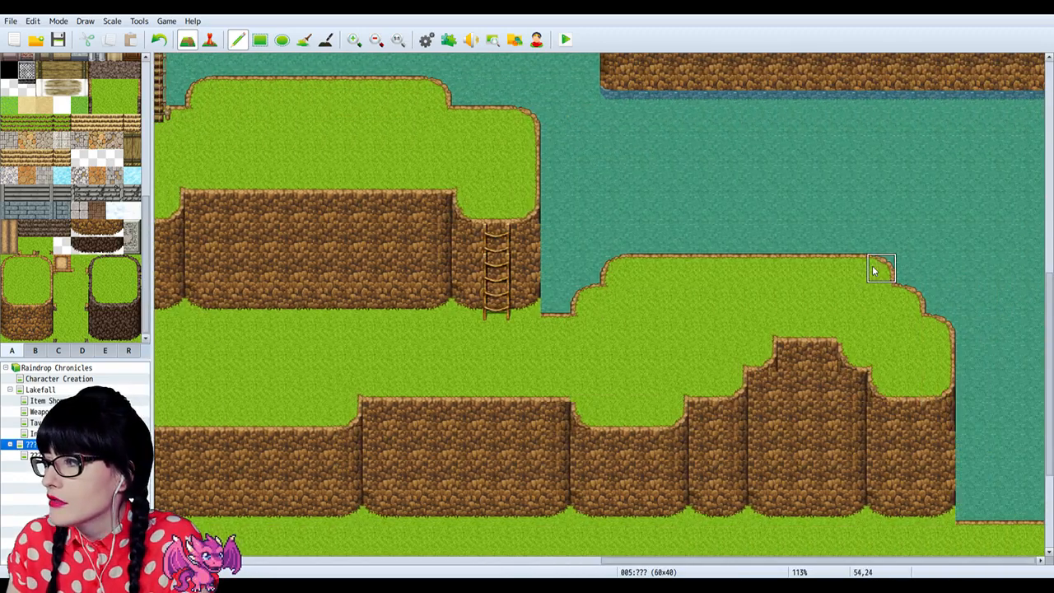
drag(717, 565, 247, 565)
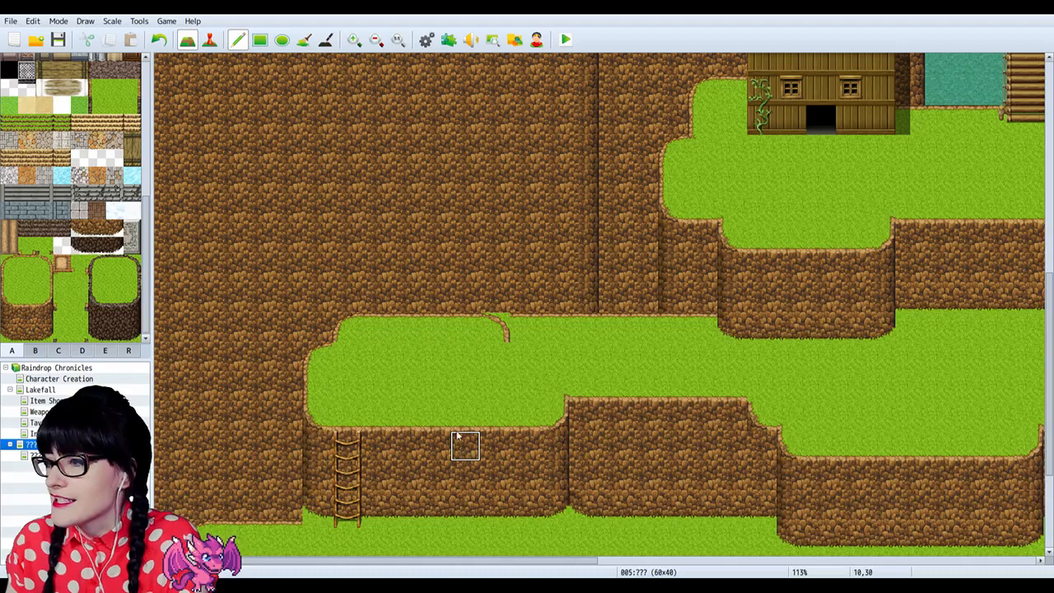
click(494, 328)
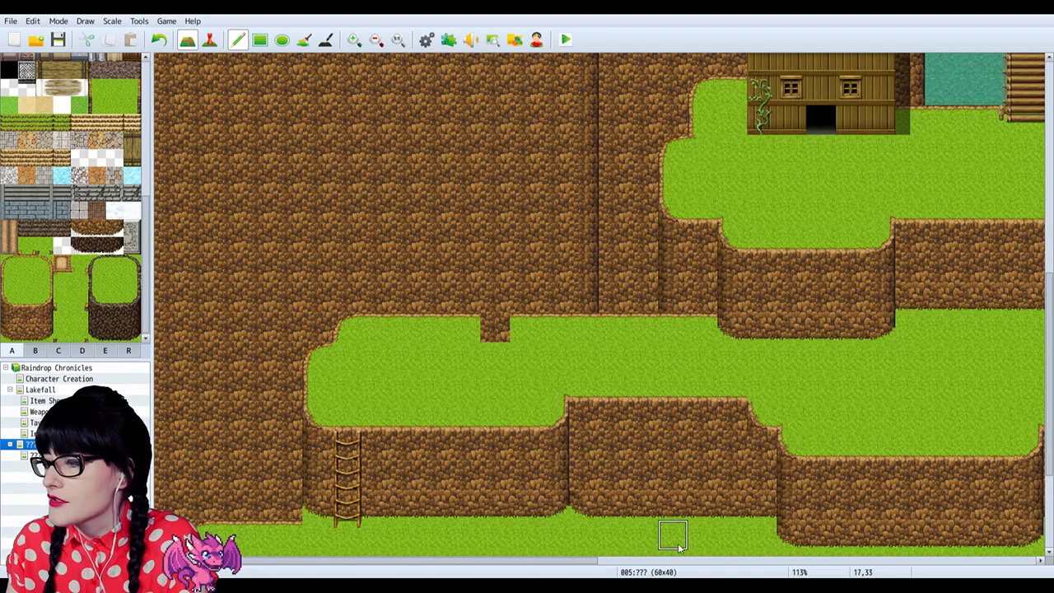
Step: Try the lakeside ledge's corner tile again on the cliff notch in the western ledge's north edge, and undo it
drag(597, 563, 947, 562)
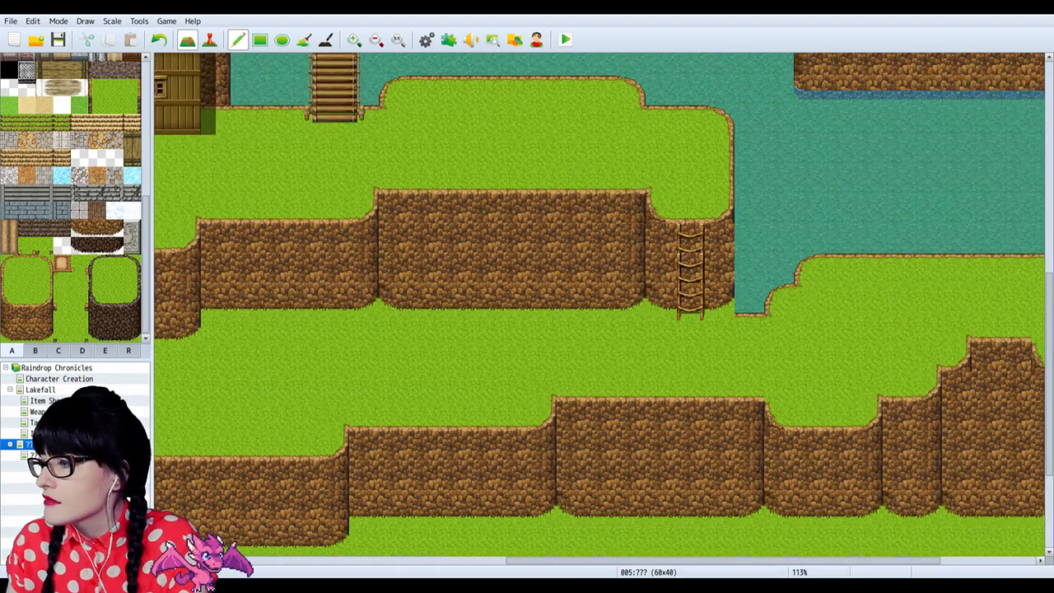
drag(714, 563, 469, 555)
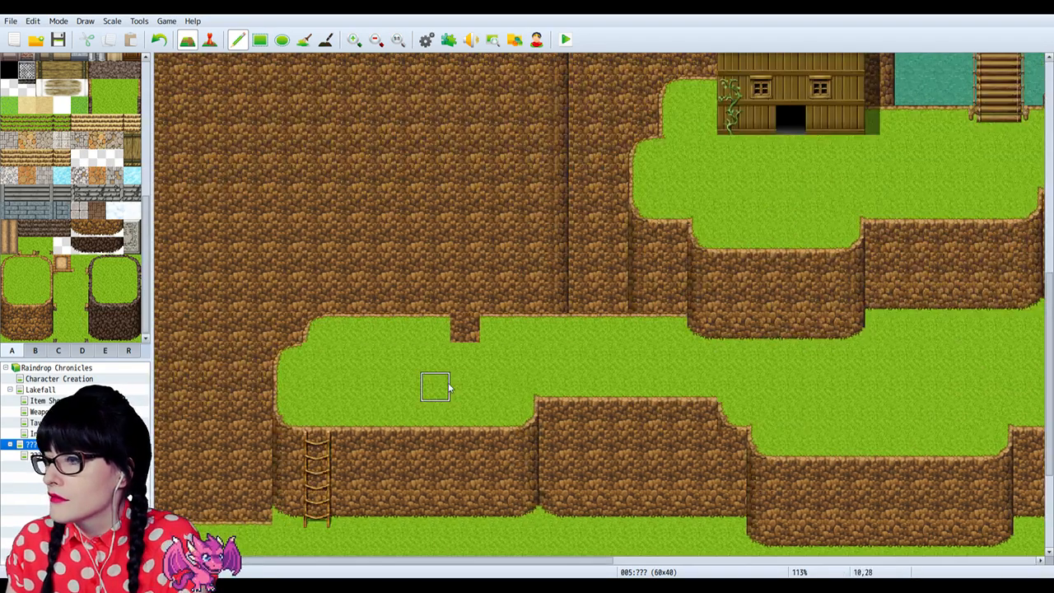
click(465, 328)
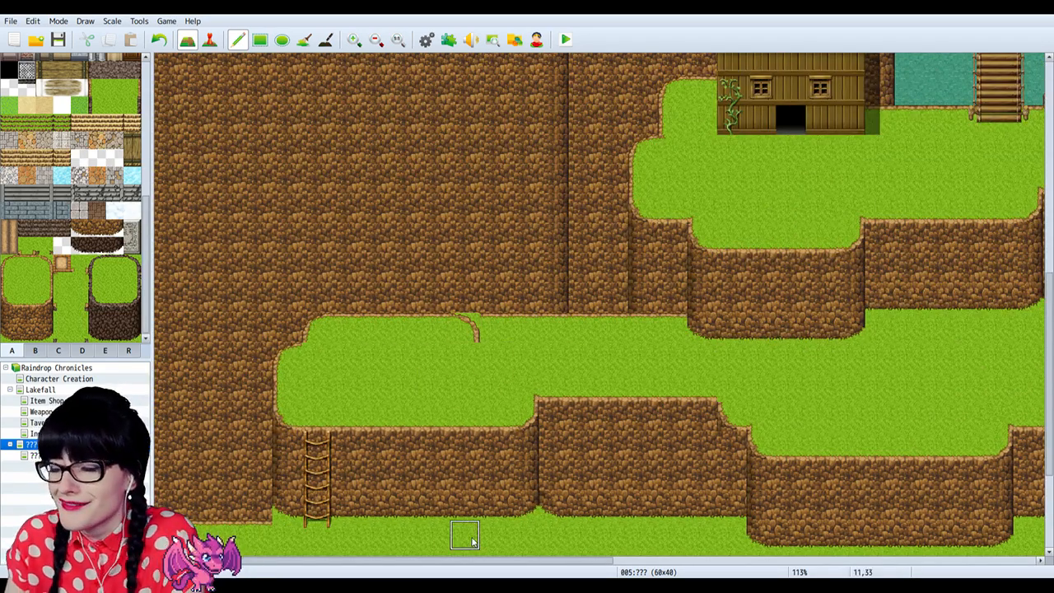
click(36, 351)
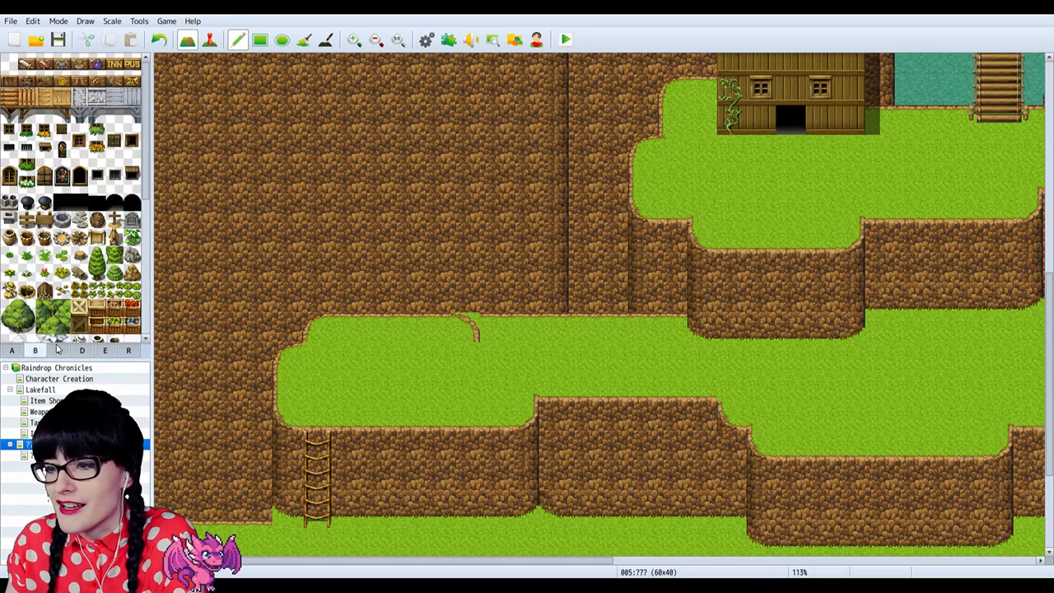
scroll(62, 321, down, 2)
key(ctrl+z)
scroll(82, 302, up, 2)
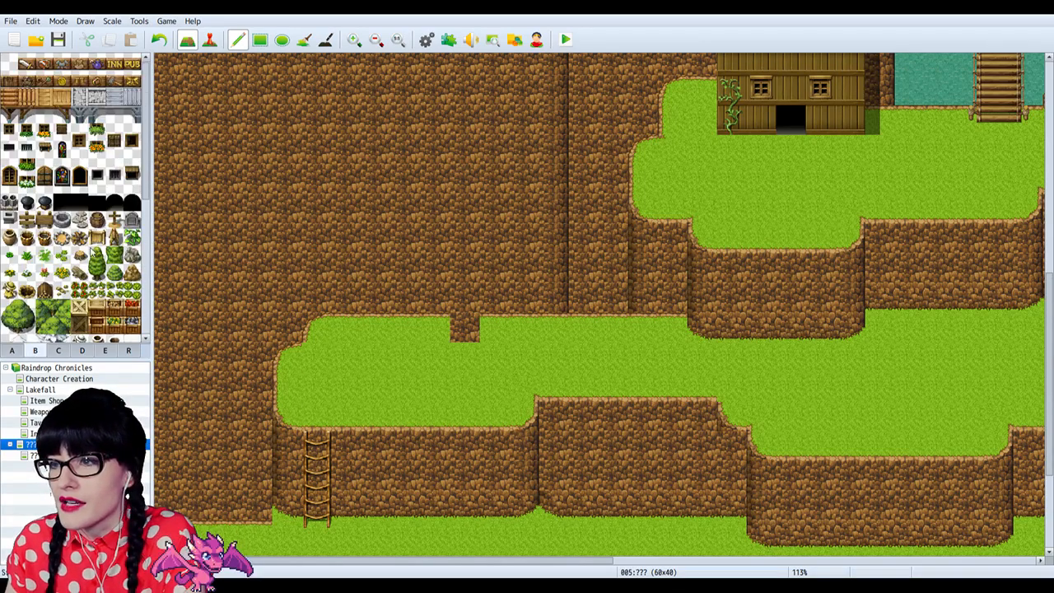
Step: Try rounding the cliff notch around 11,26 in the western ledge's north edge with a grass corner tile from tileset E
mouse_move(400, 565)
mouse_down()
mouse_move(770, 565)
mouse_move(420, 565)
mouse_up()
scroll(74, 206, down, 6)
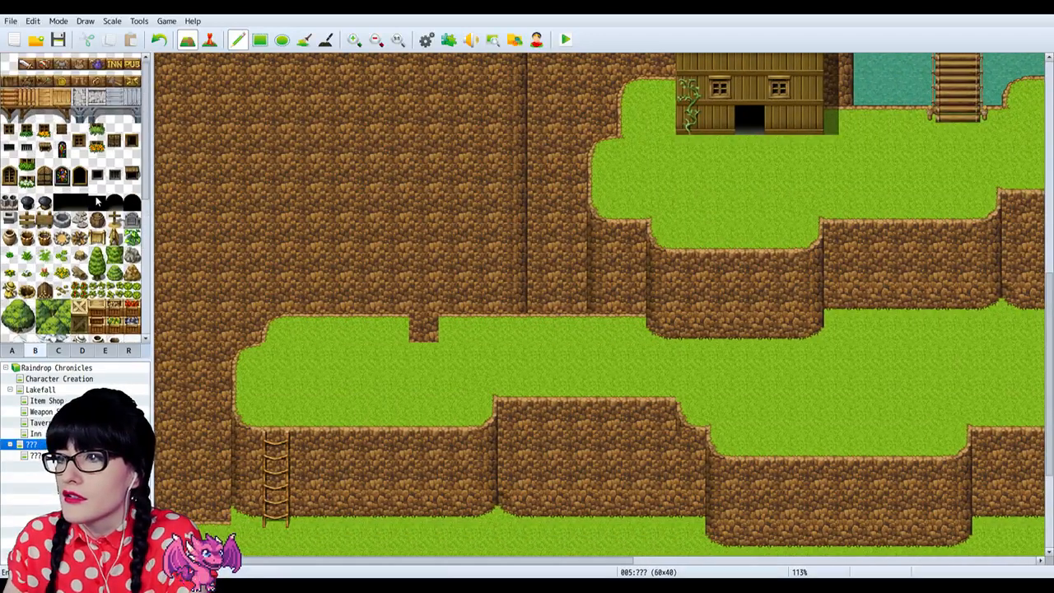
scroll(101, 265, down, 2)
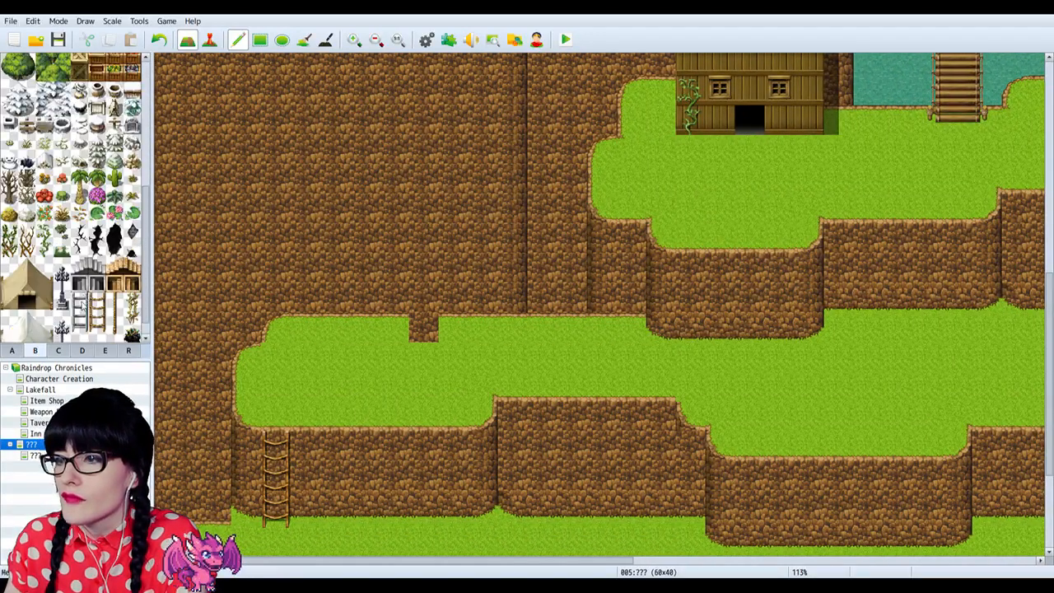
click(60, 350)
click(81, 350)
click(104, 350)
scroll(74, 206, down, 2)
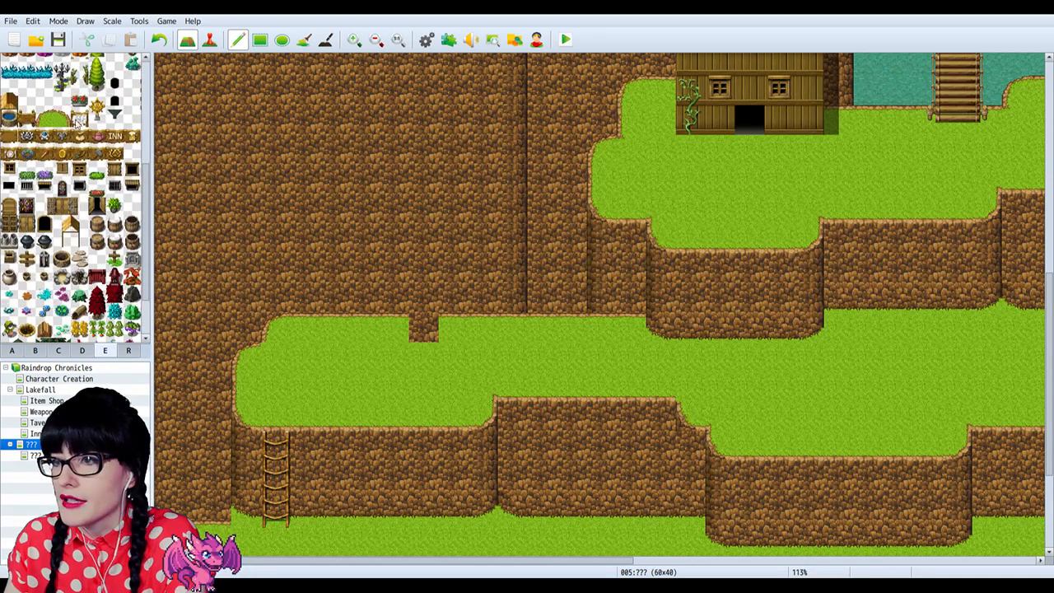
click(62, 118)
click(424, 327)
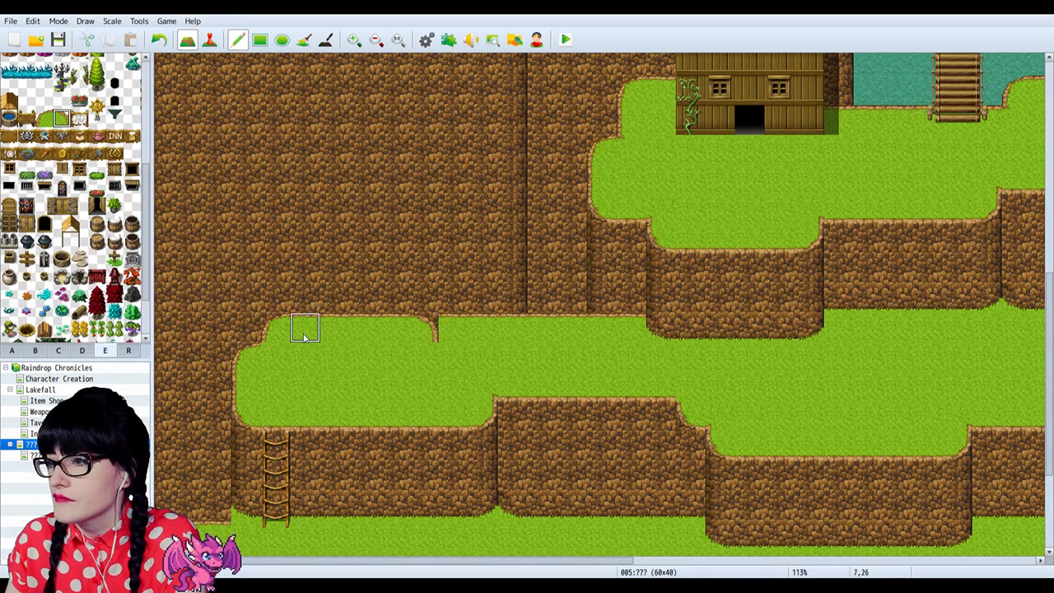
click(451, 328)
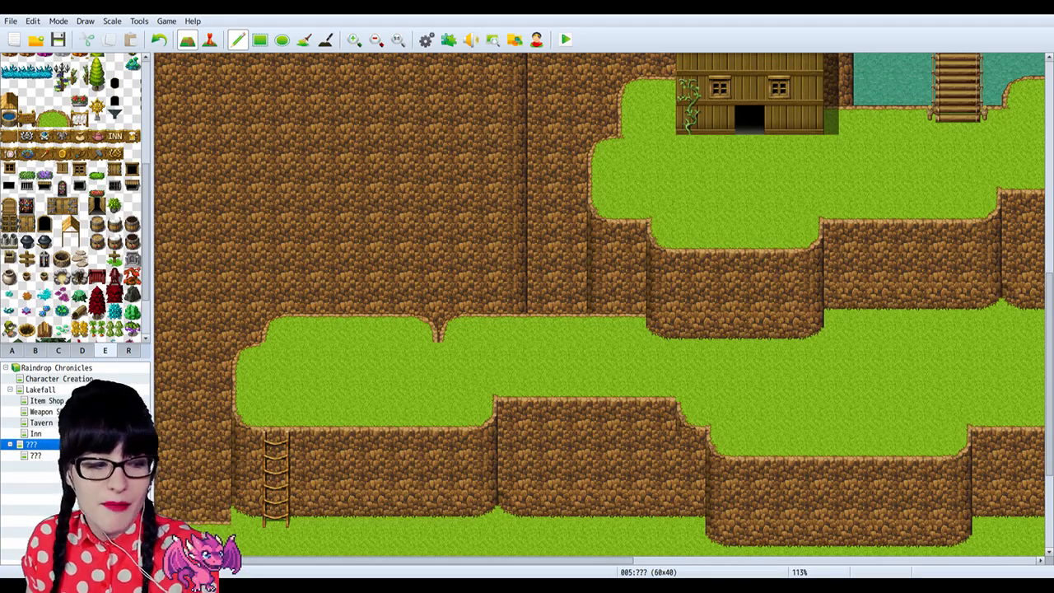
click(450, 327)
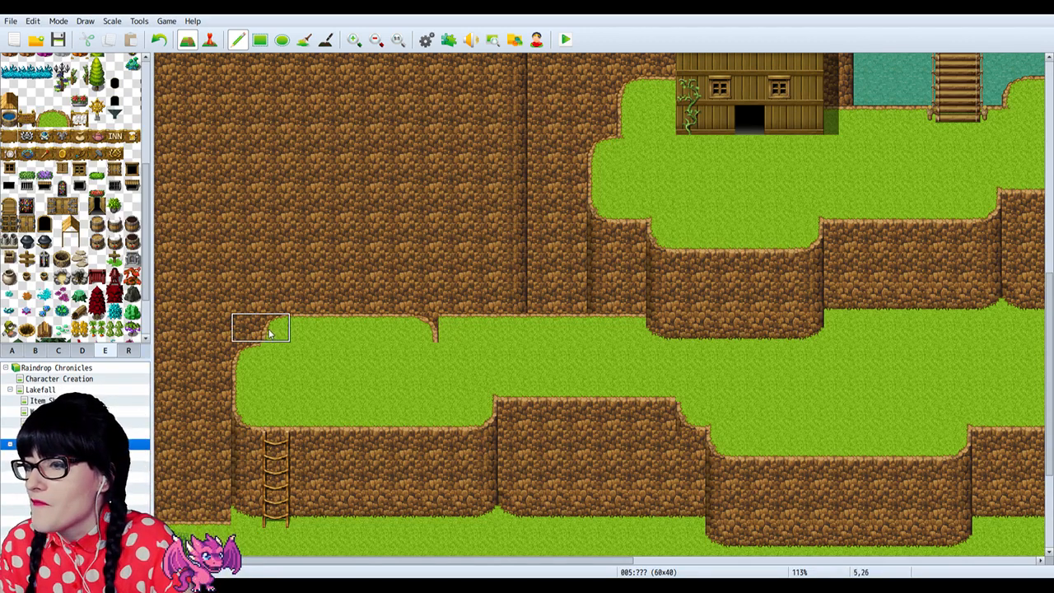
key(ctrl+z)
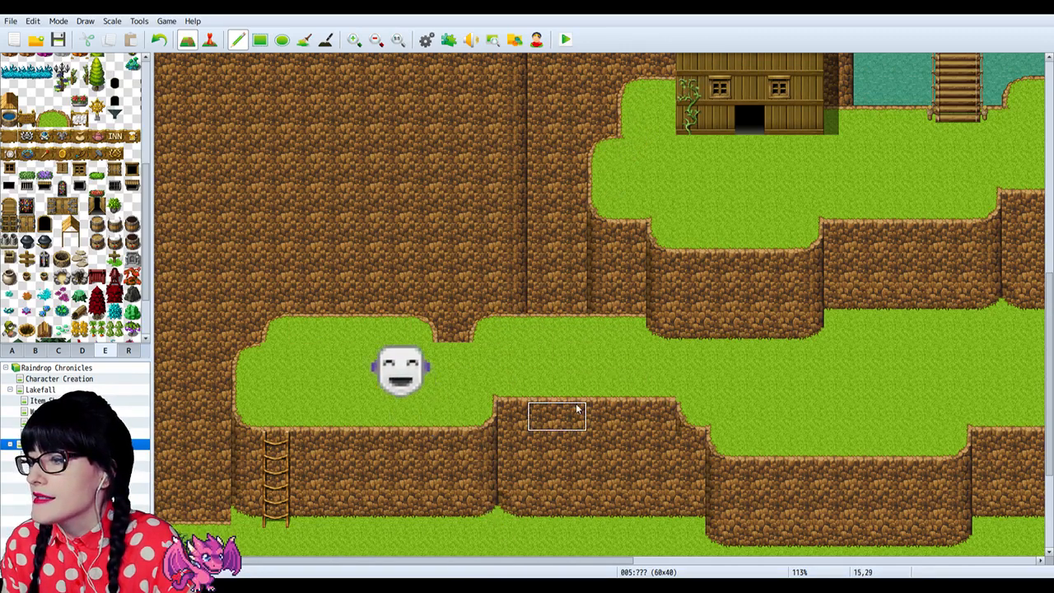
right_drag(577, 398, 576, 408)
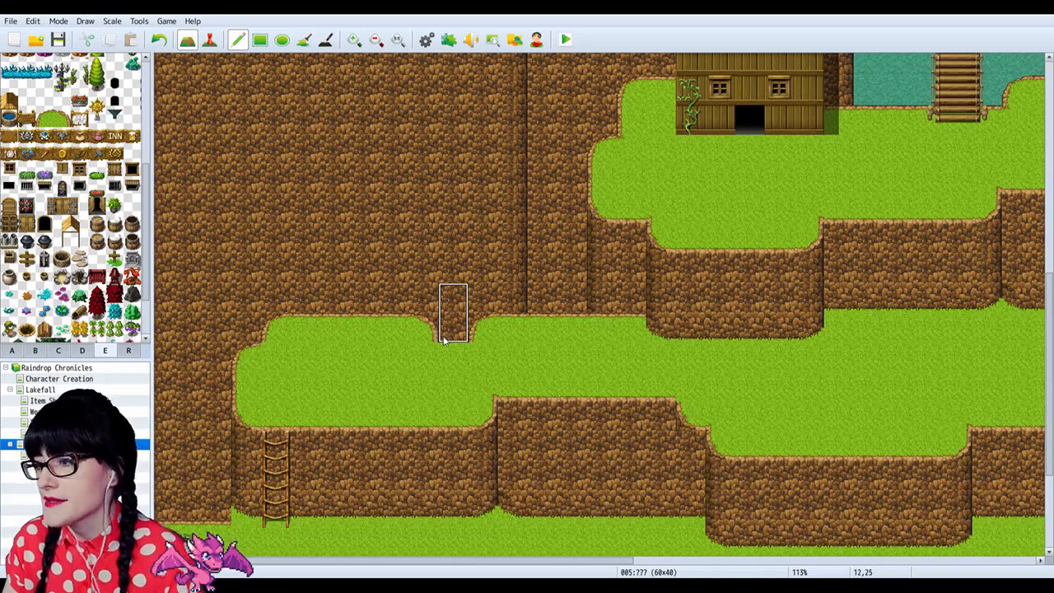
right_drag(247, 358, 224, 405)
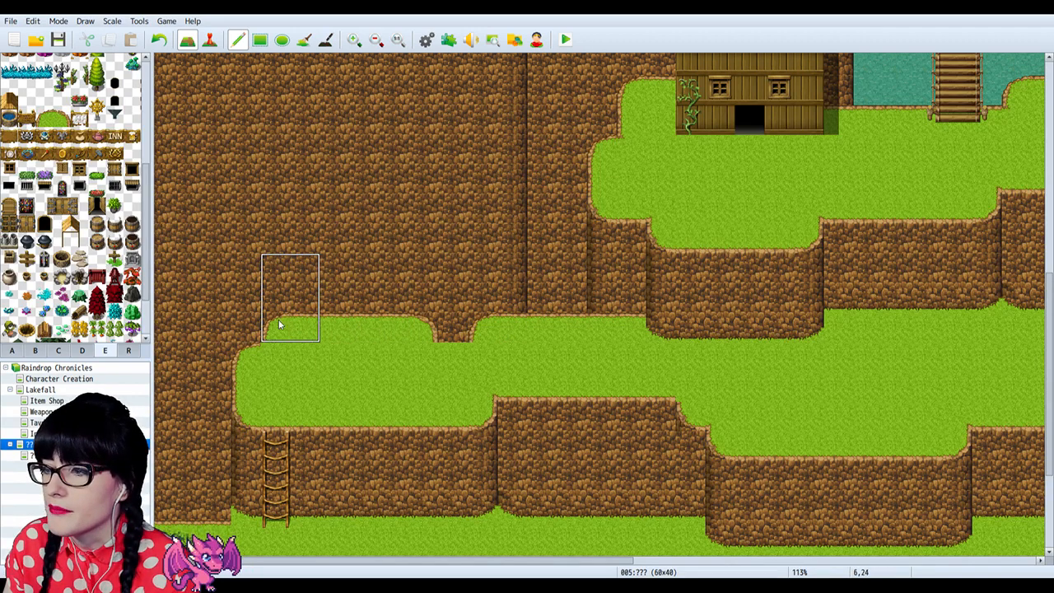
right_drag(250, 322, 278, 359)
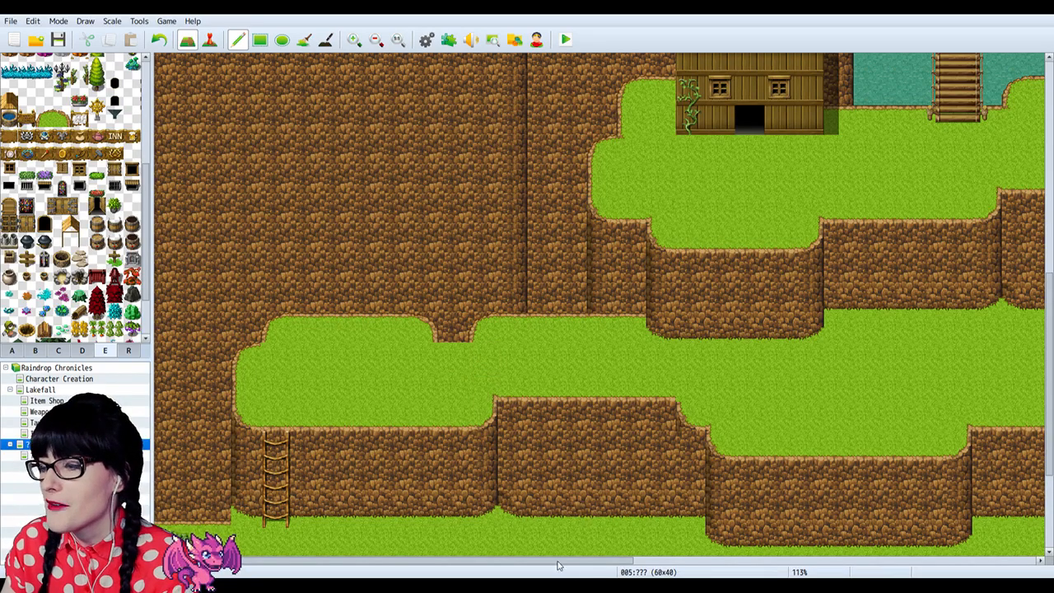
drag(558, 562, 517, 564)
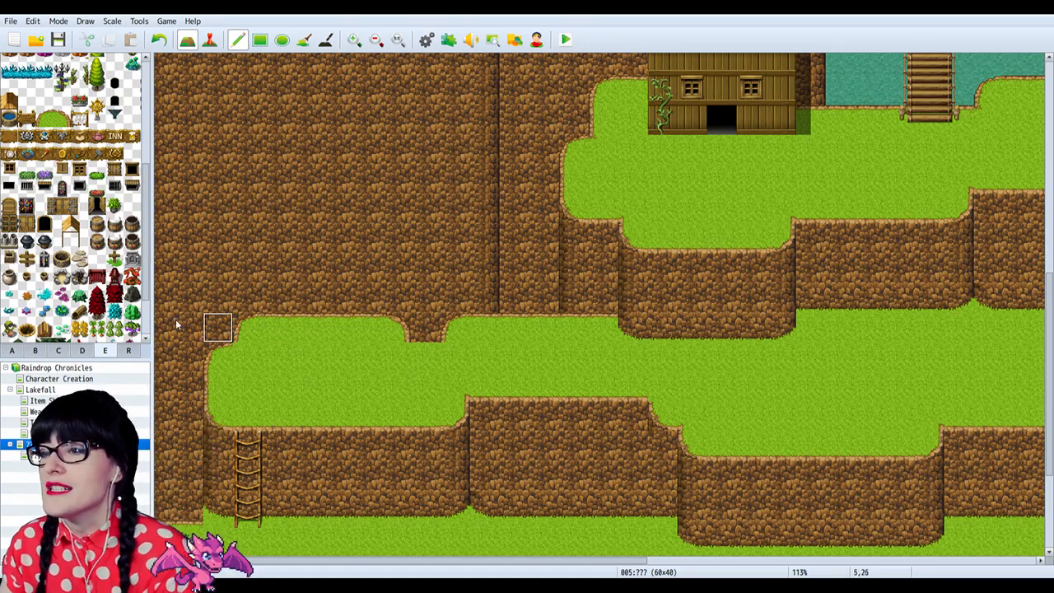
click(62, 118)
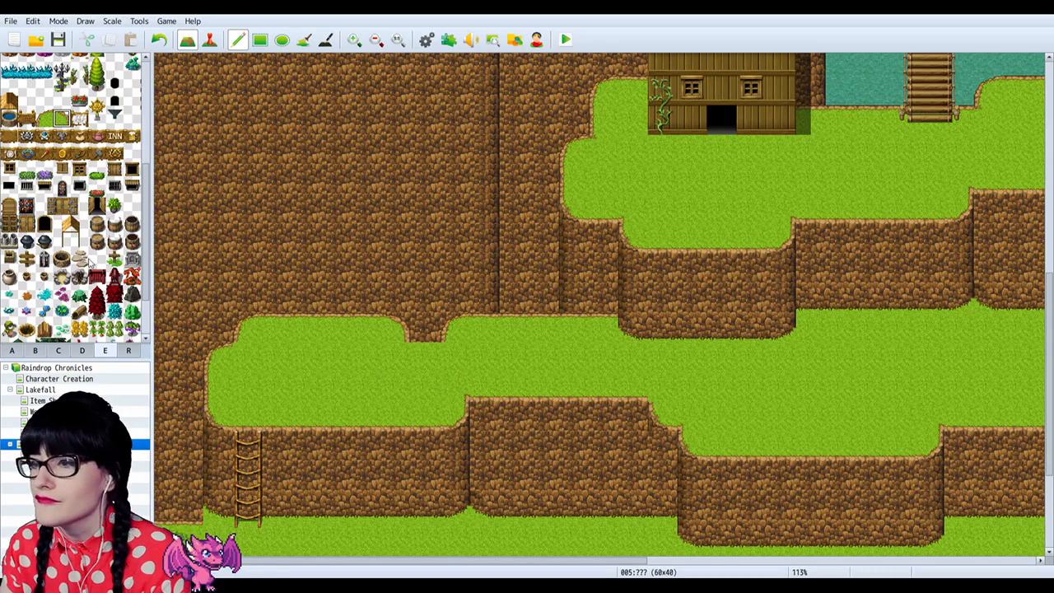
Step: Fill the cliff notch in the western ledge's north edge with the tileset A grass tile to make the edge straight
scroll(74, 206, down, 2)
click(12, 351)
click(26, 263)
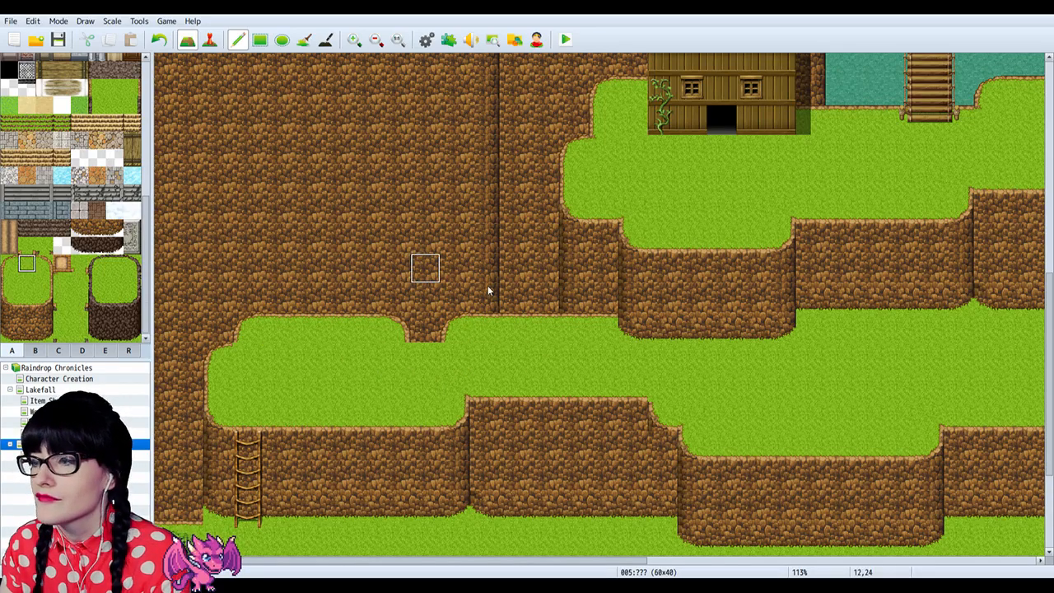
click(426, 330)
key(ctrl+z)
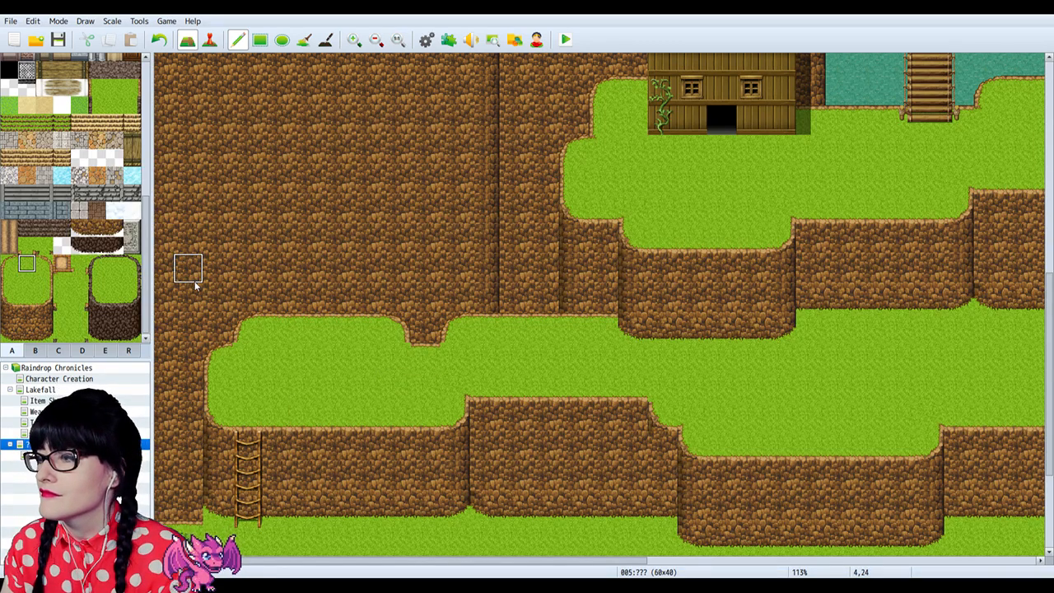
click(452, 357)
key(ctrl+z)
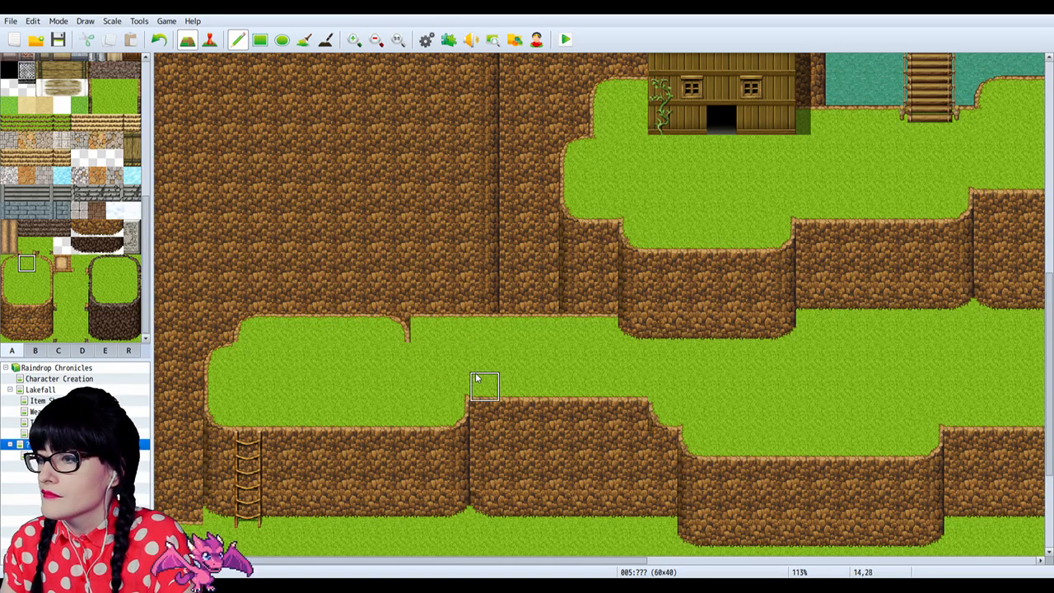
click(393, 333)
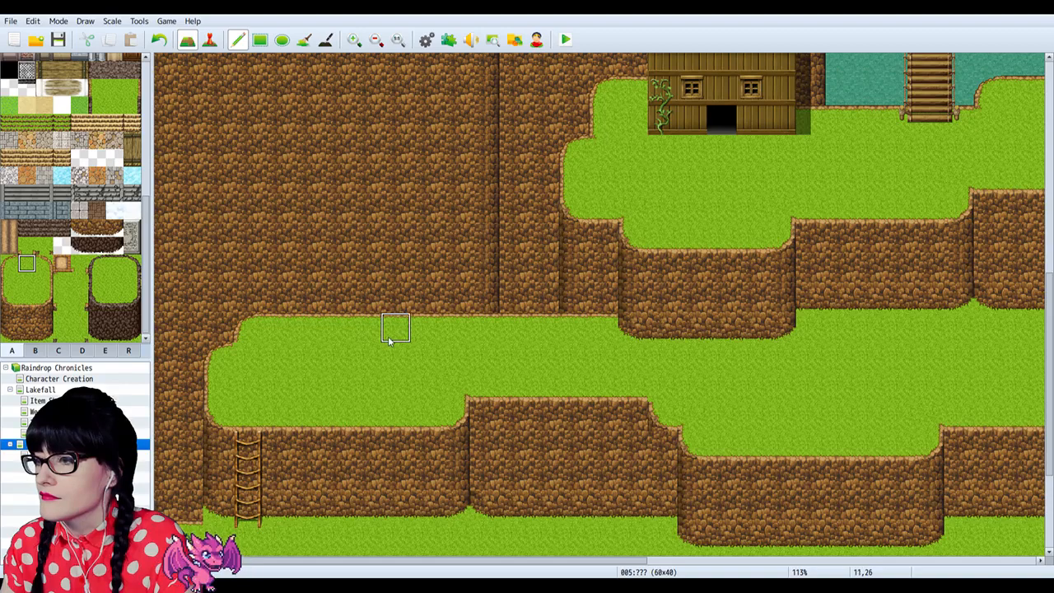
Step: Try to cut a two-tile-wide notch into the western ledge's north edge with a copied cliff-and-grass block, and undo it
right_drag(380, 298, 386, 356)
click(387, 359)
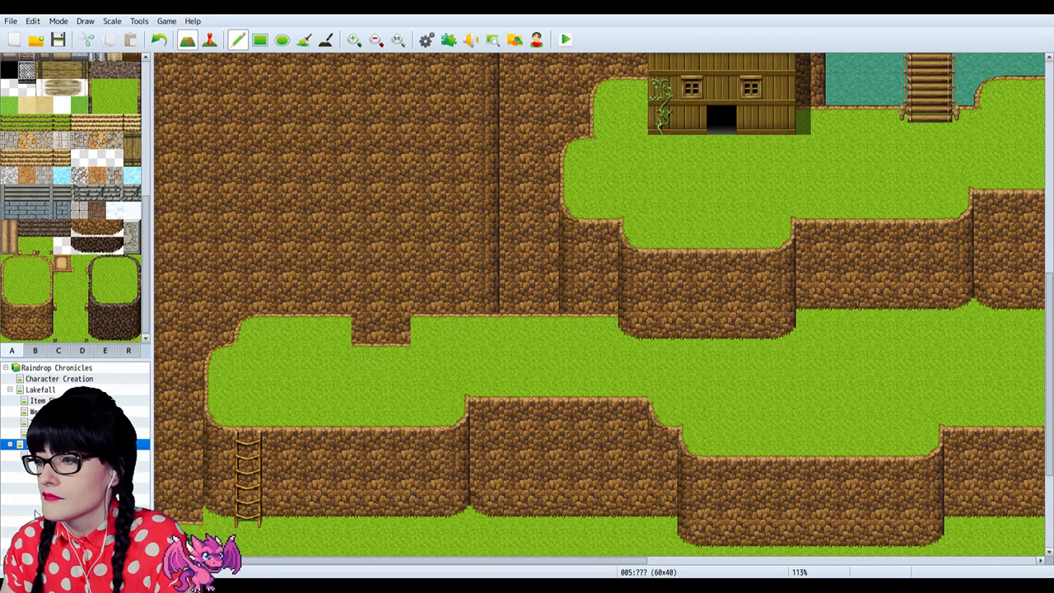
key(ctrl+z)
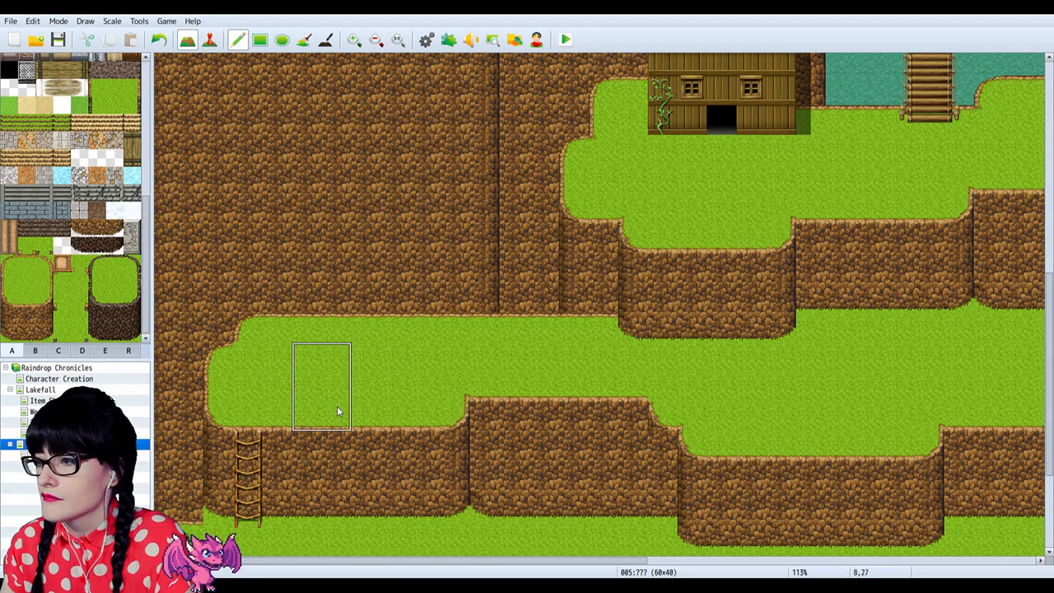
Step: Raise a three-tile-wide cliff step on the ledge's south edge just east of the western ladder, using a copied block of the ledge front
right_drag(341, 423, 382, 463)
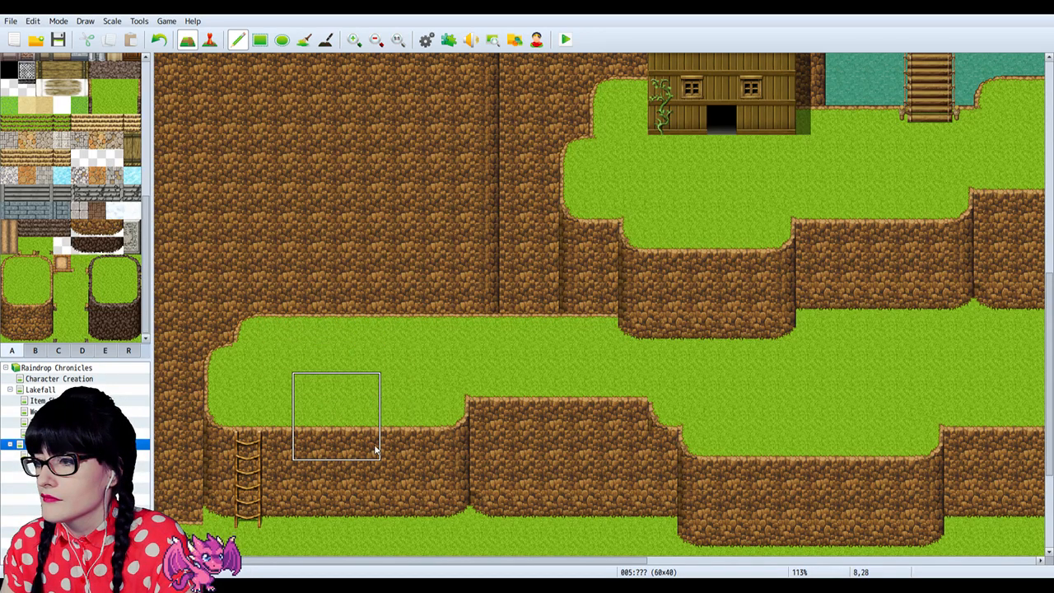
click(383, 451)
key(ctrl+z)
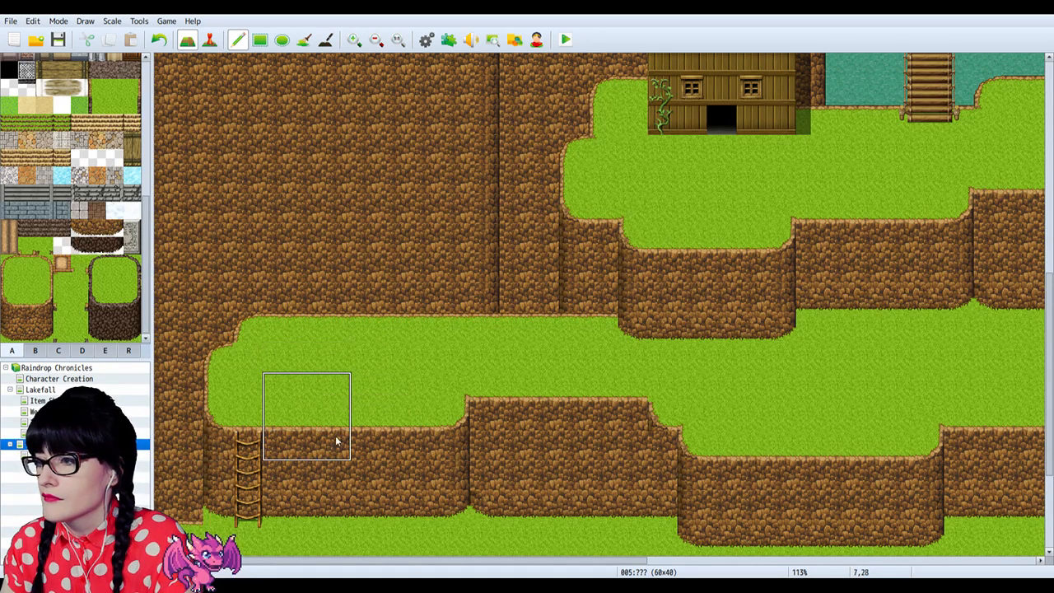
click(337, 437)
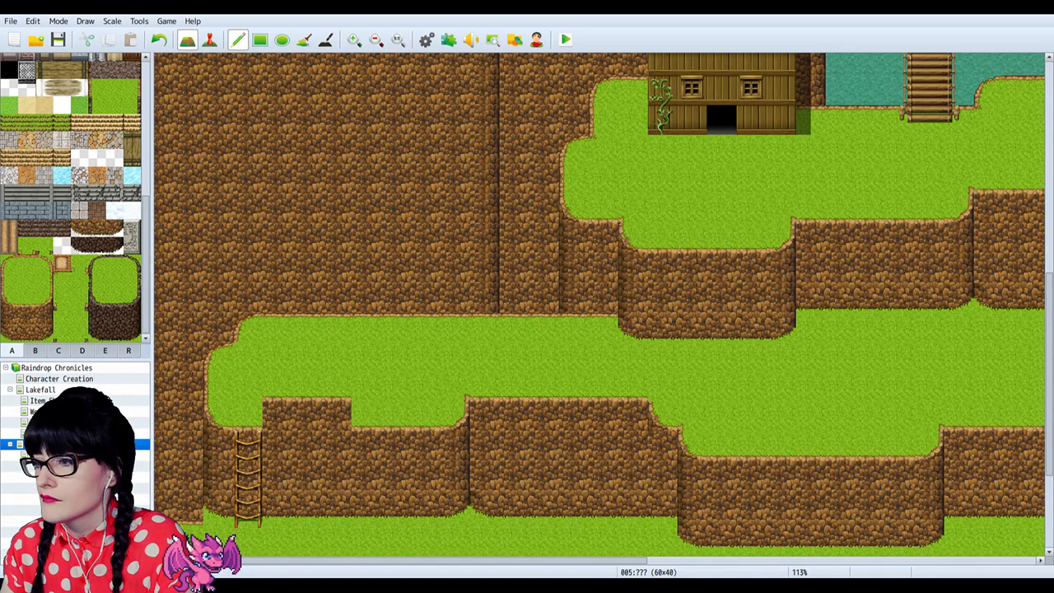
Step: Round both sides of the new cliff step east of the western ladder with corner tiles copied from the neighbouring ledge edges
right_click(651, 424)
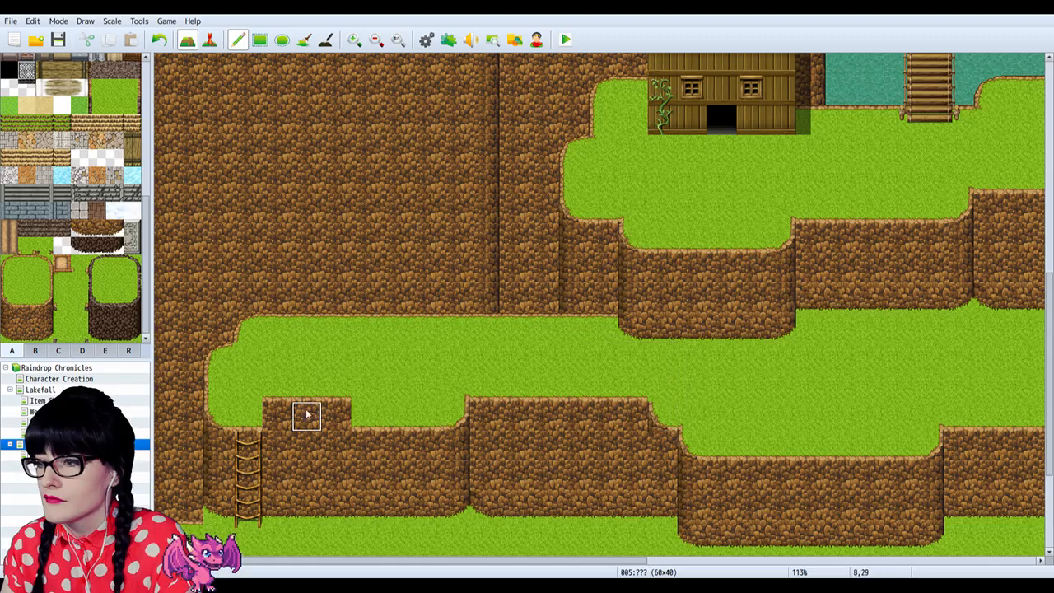
click(337, 413)
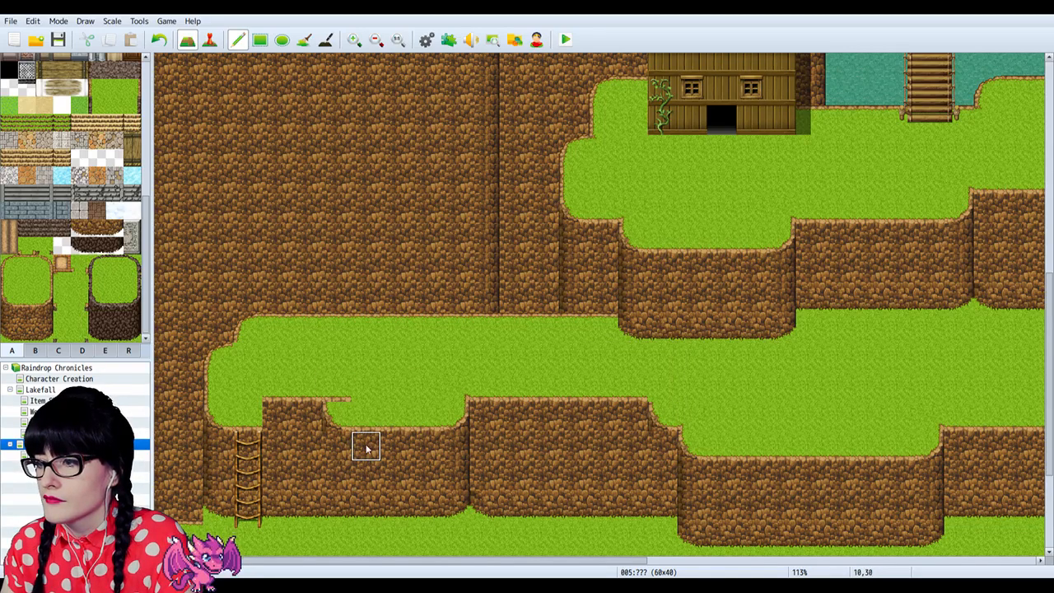
click(334, 415)
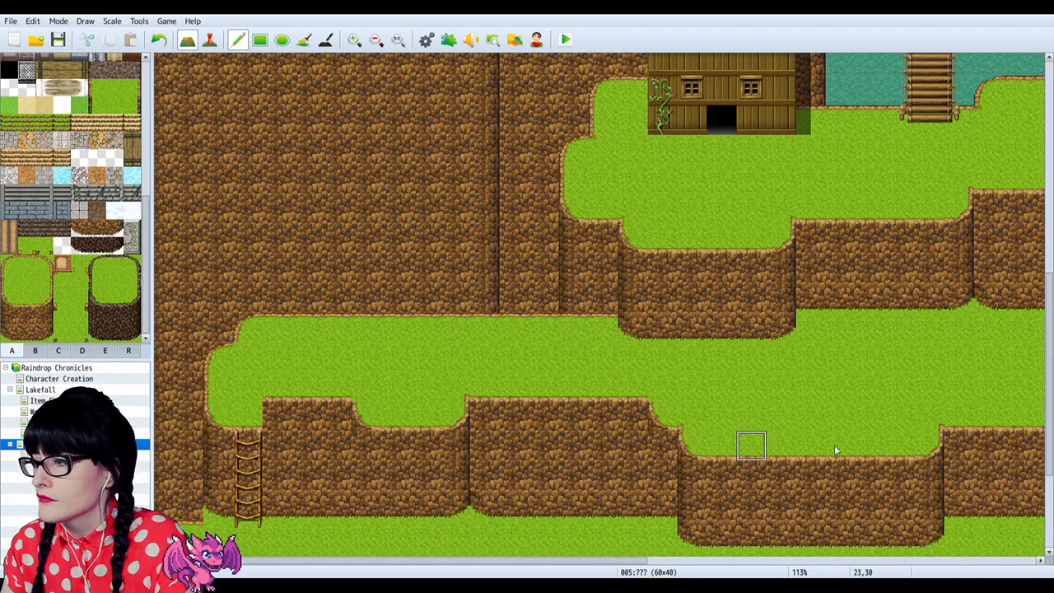
click(276, 412)
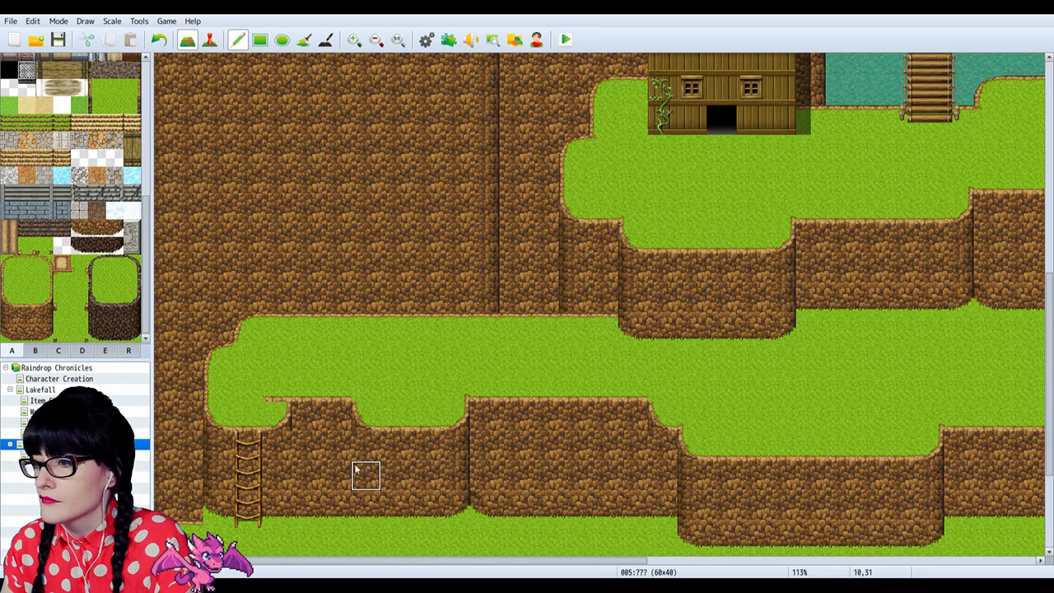
click(274, 414)
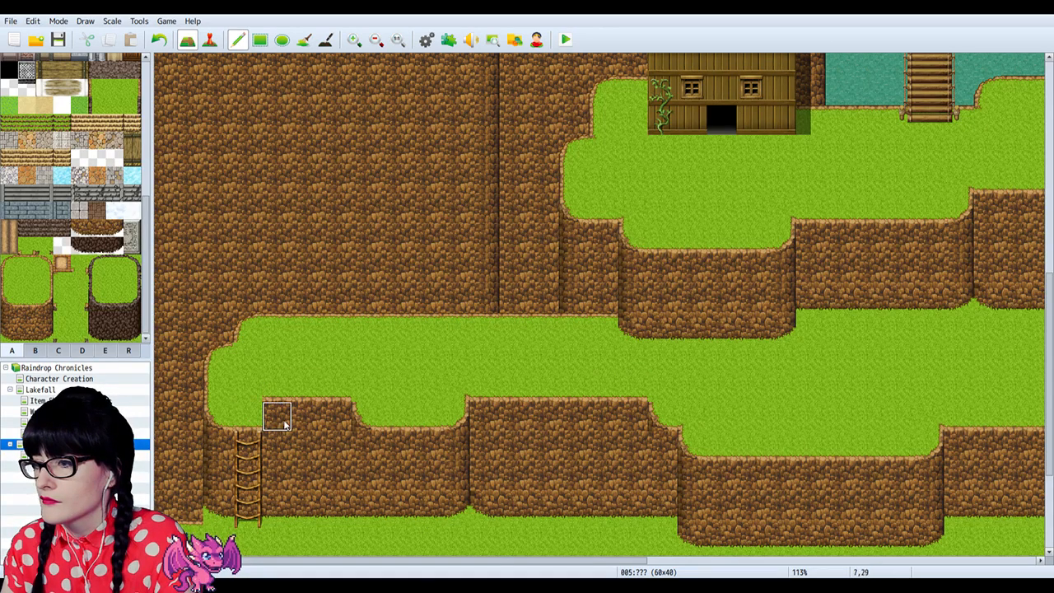
click(284, 421)
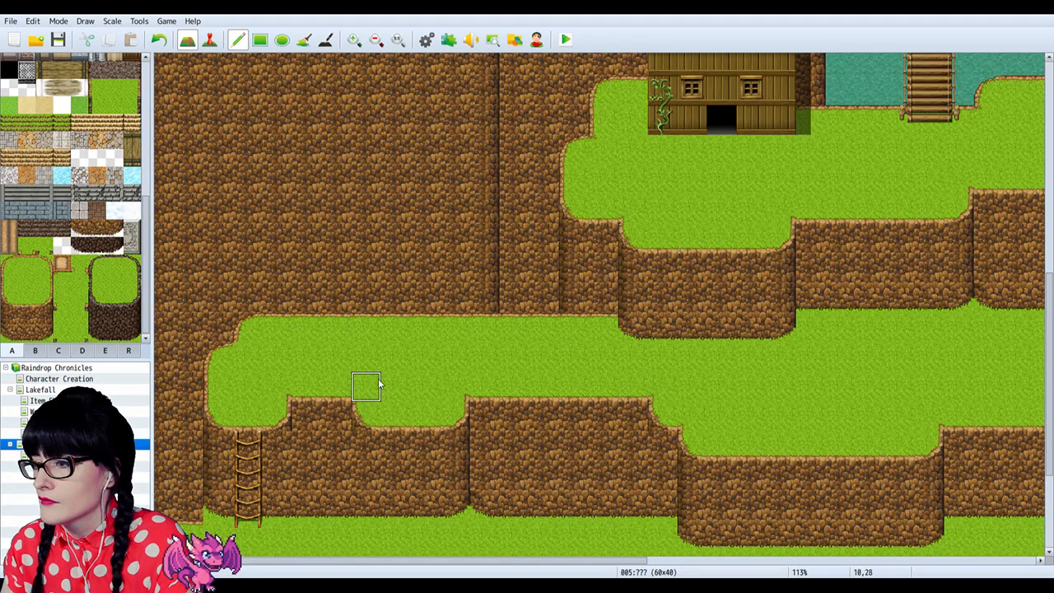
Step: Review the cliff map's ledges, waterfall and lake in an overview at 46% zoom, and keep the cliff map selected
click(376, 39)
click(376, 40)
click(376, 40)
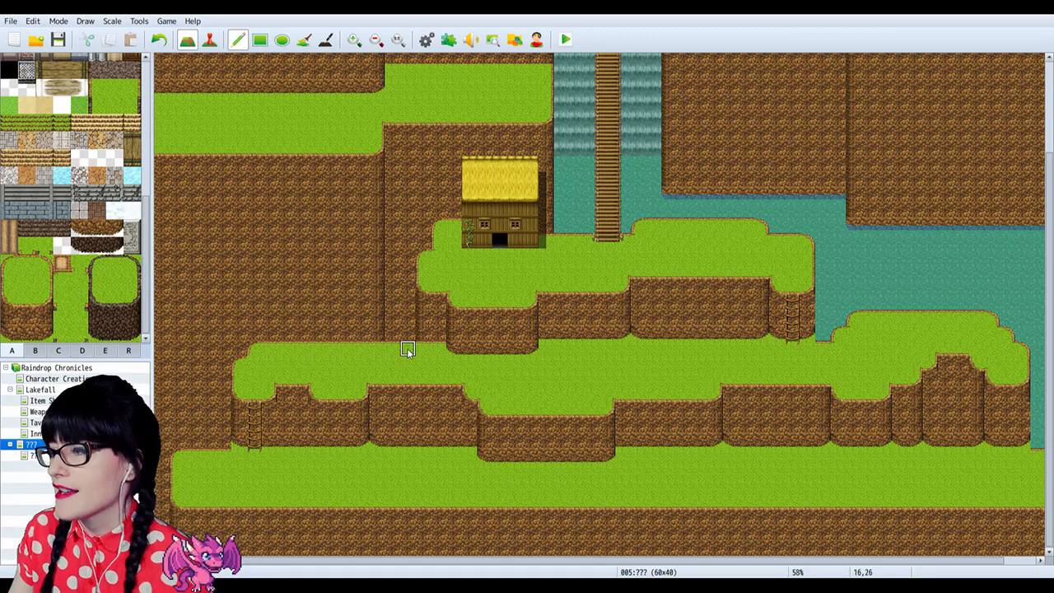
drag(423, 561, 517, 577)
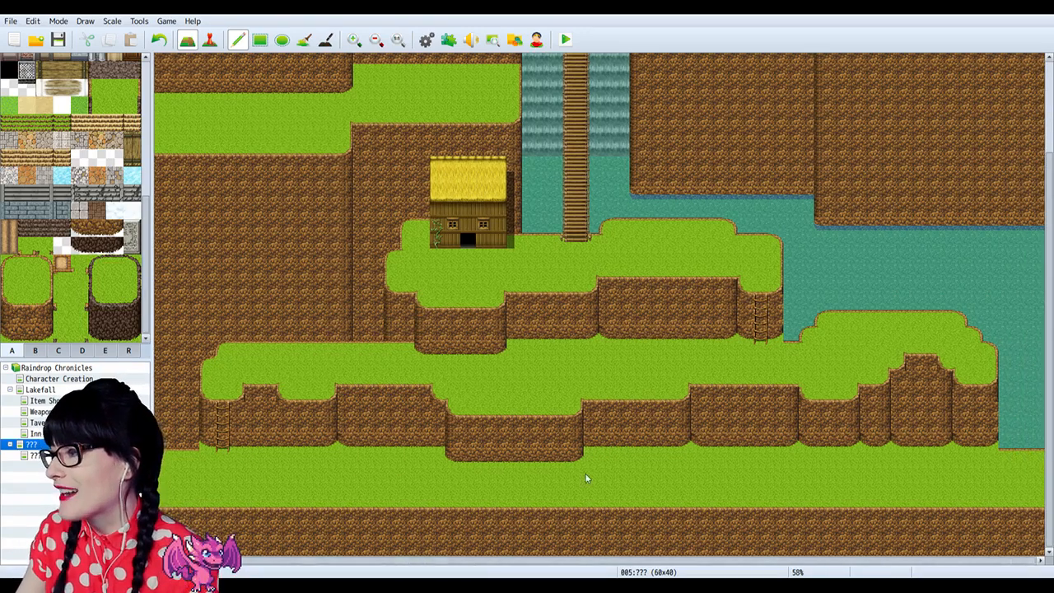
scroll(511, 227, up, 4)
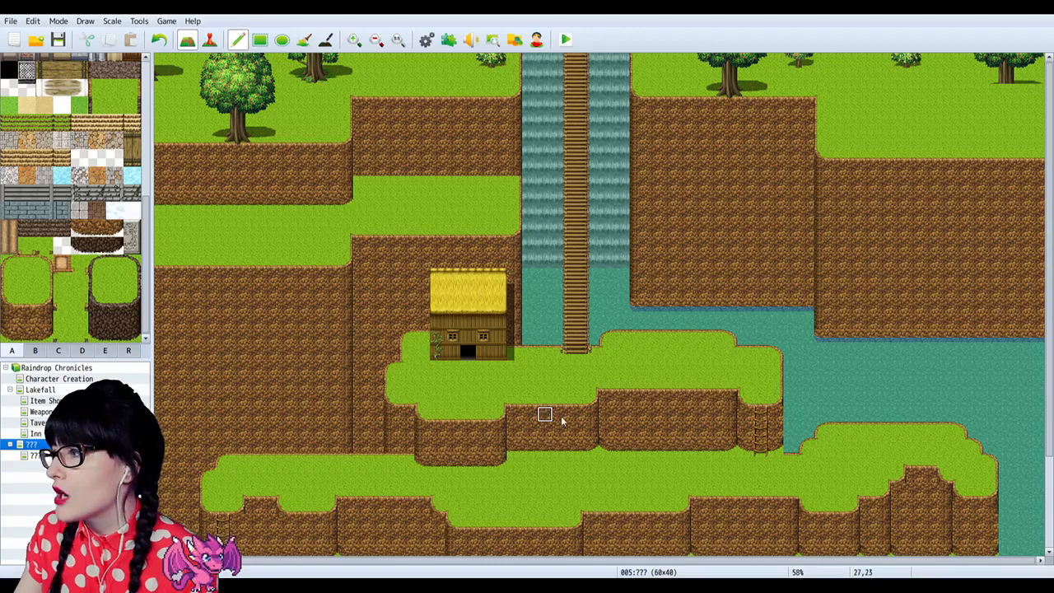
scroll(561, 416, down, 2)
click(377, 39)
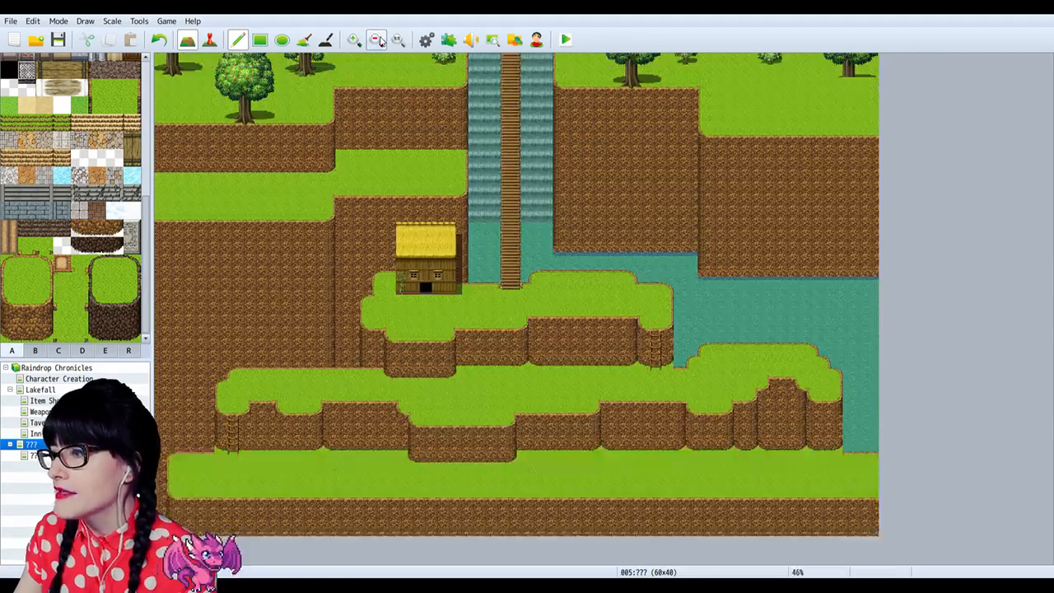
click(377, 39)
click(376, 40)
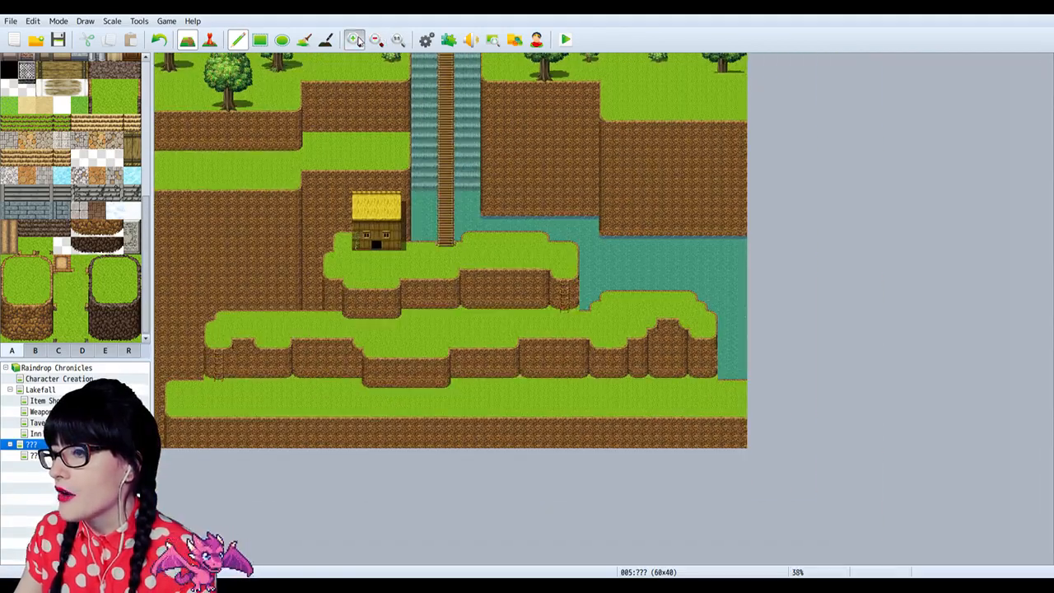
click(356, 39)
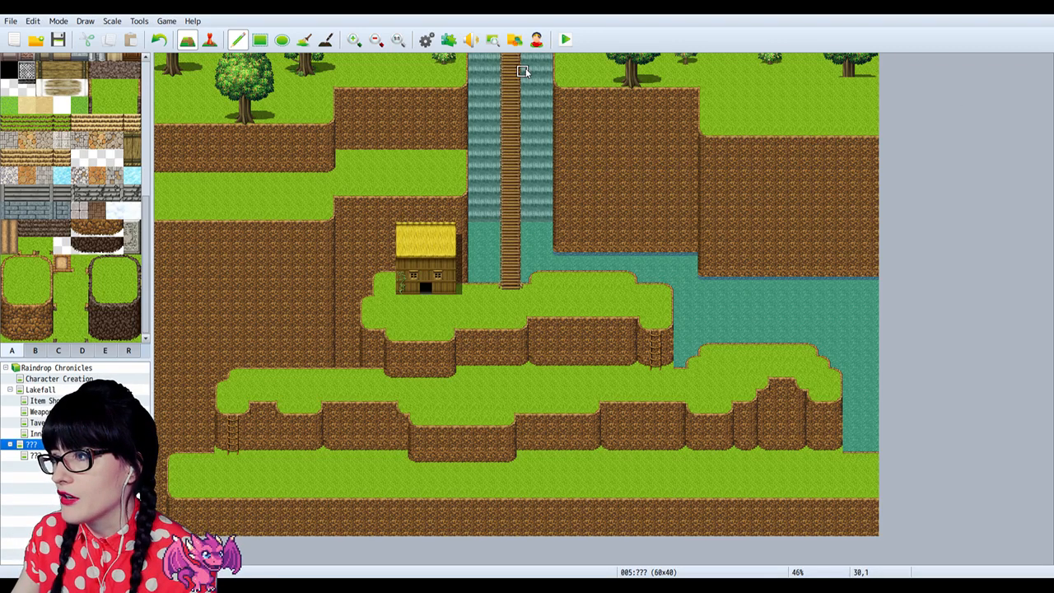
right_drag(524, 69, 500, 54)
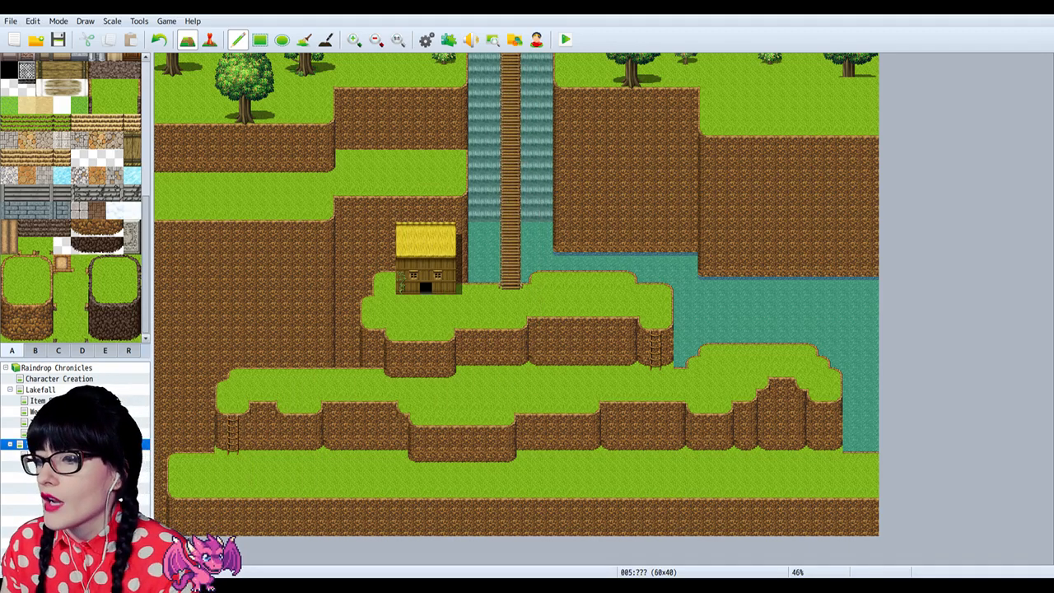
click(49, 455)
click(50, 444)
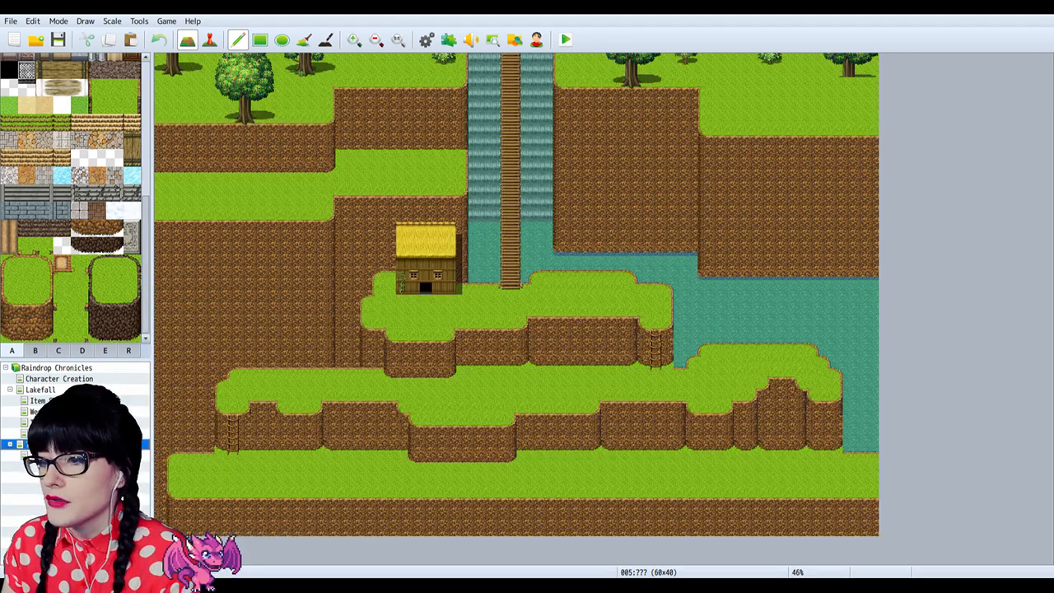
Step: Compare the cliff map with its child lake map to check how their shared cliff, lake and ledge edges line up
click(49, 456)
click(49, 444)
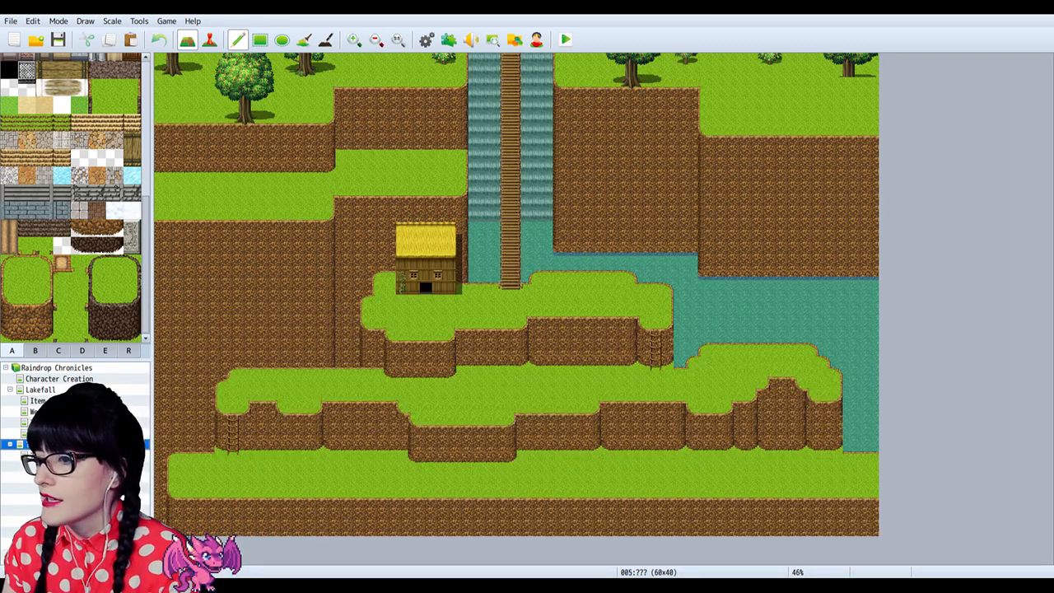
click(49, 456)
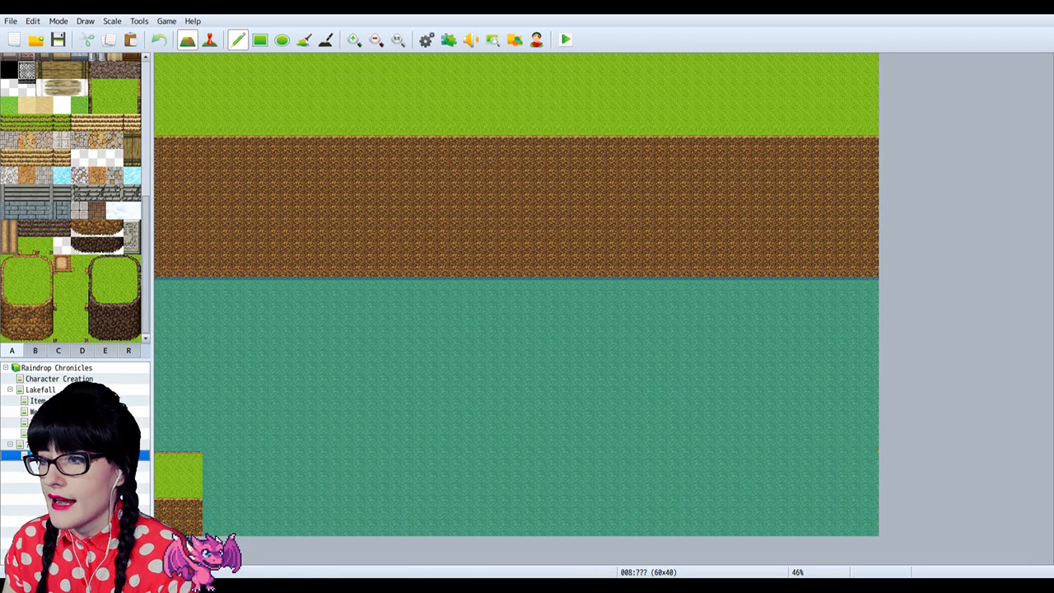
click(49, 444)
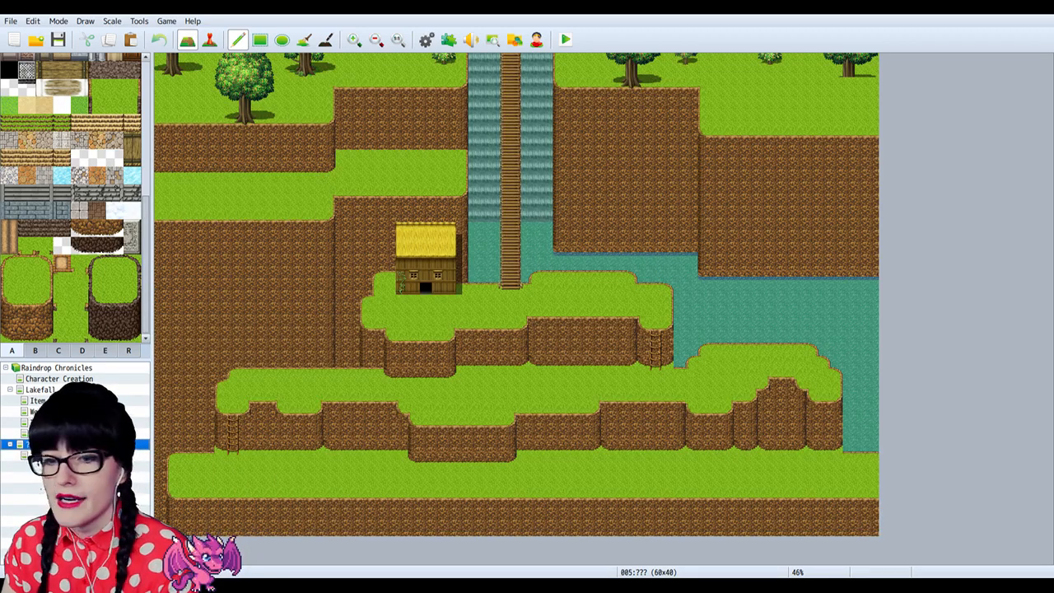
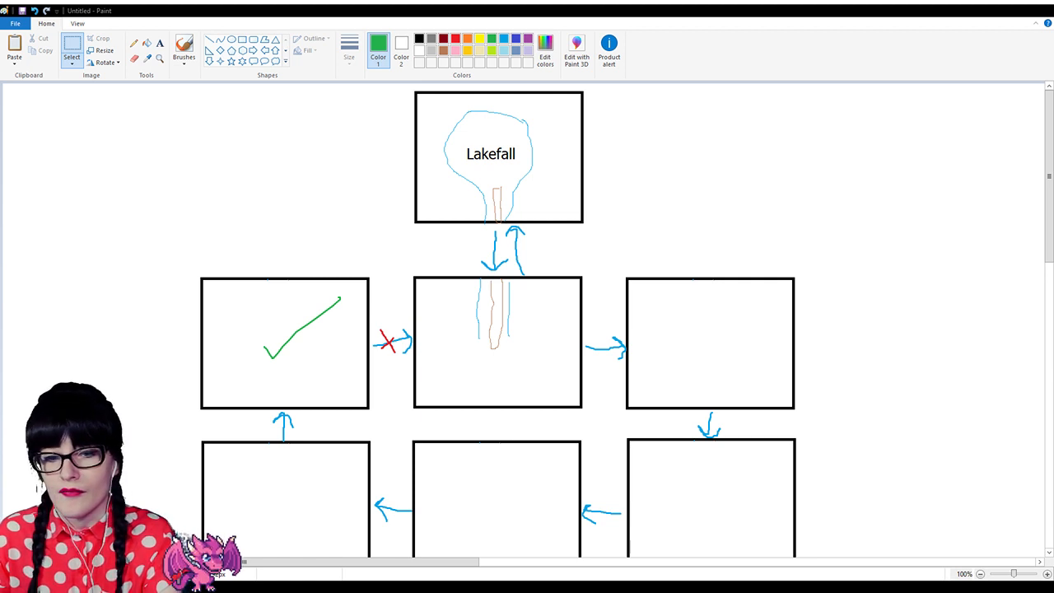
Step: Switch to Discord and examine the enlarged step-by-step barrel drawing and the newest poll posts in the news-and-updates channel
key(alt+Tab)
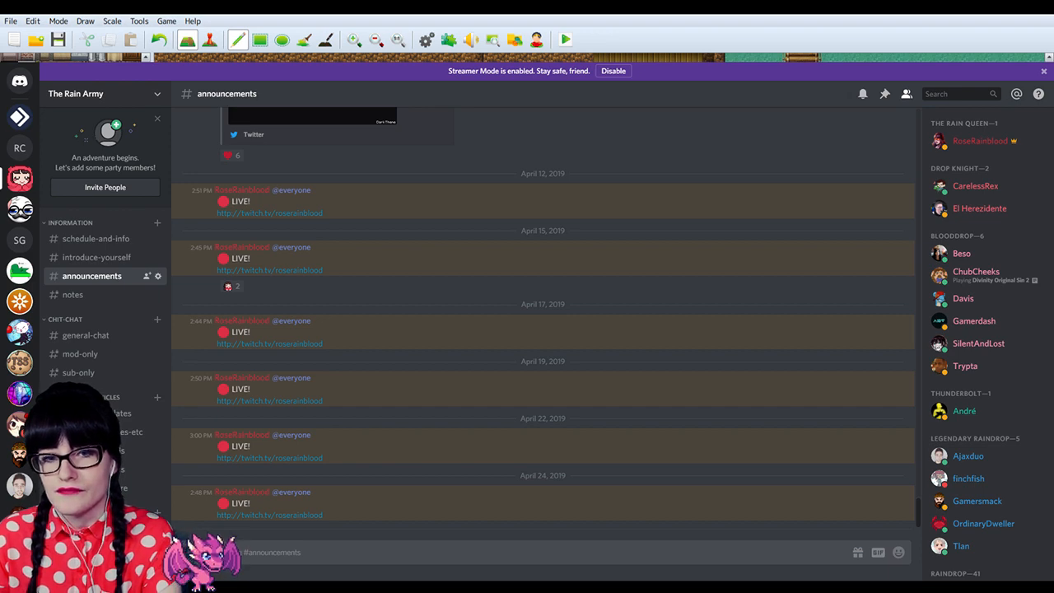
click(97, 413)
scroll(373, 357, up, 15)
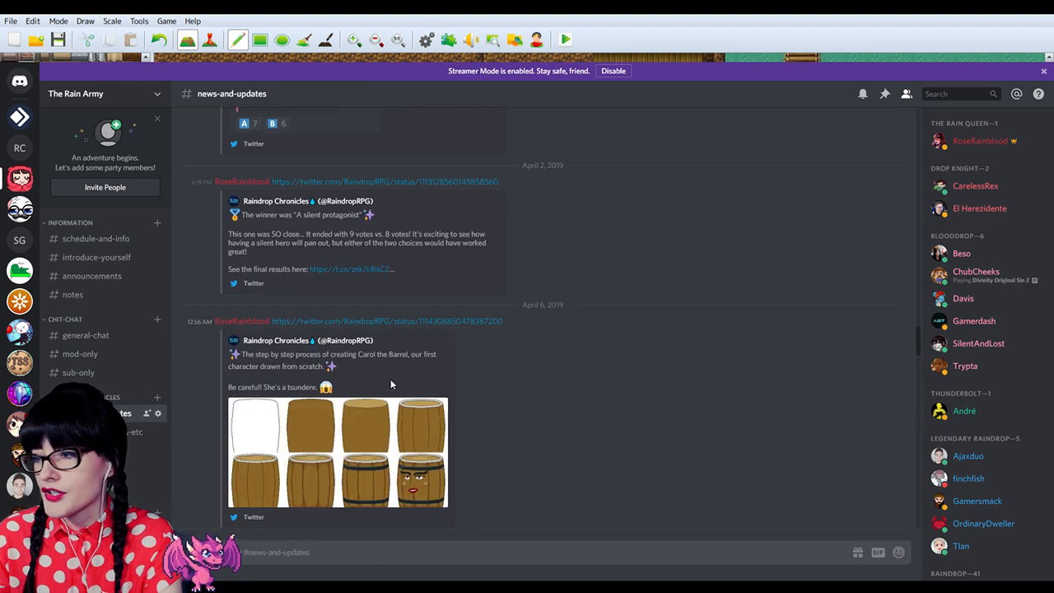
click(313, 434)
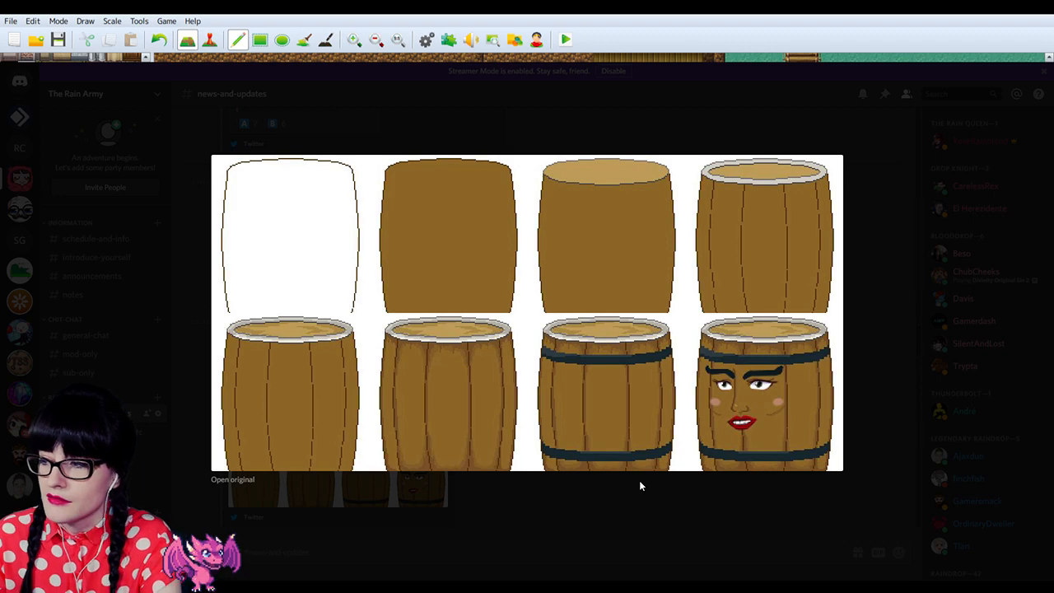
click(537, 503)
scroll(537, 506, down, 10)
scroll(538, 510, down, 8)
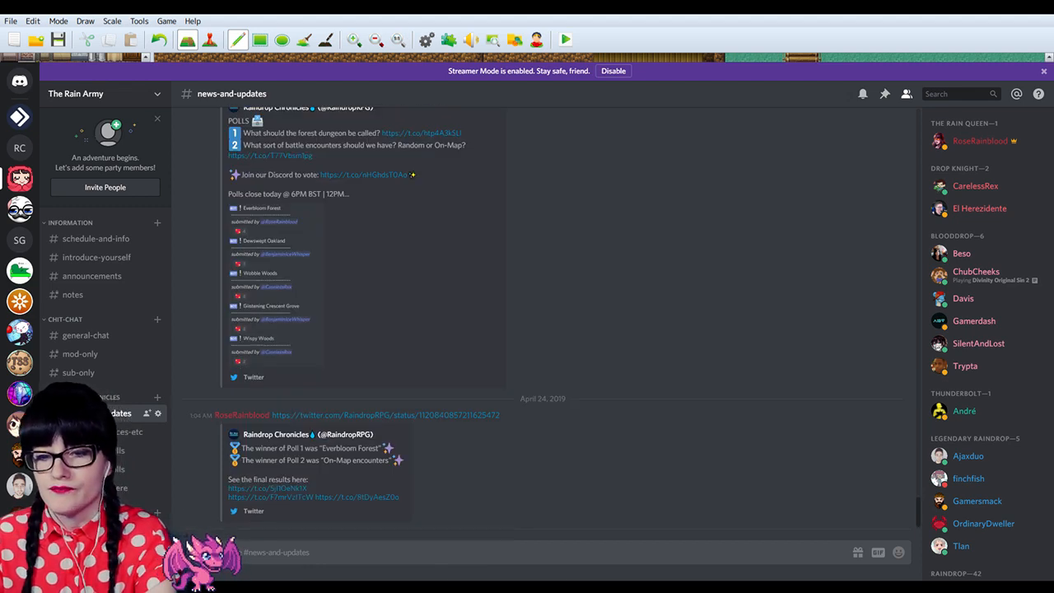
Step: Switch back to the map editor and open the child lake map in an overview at 42% zoom
key(alt+Tab)
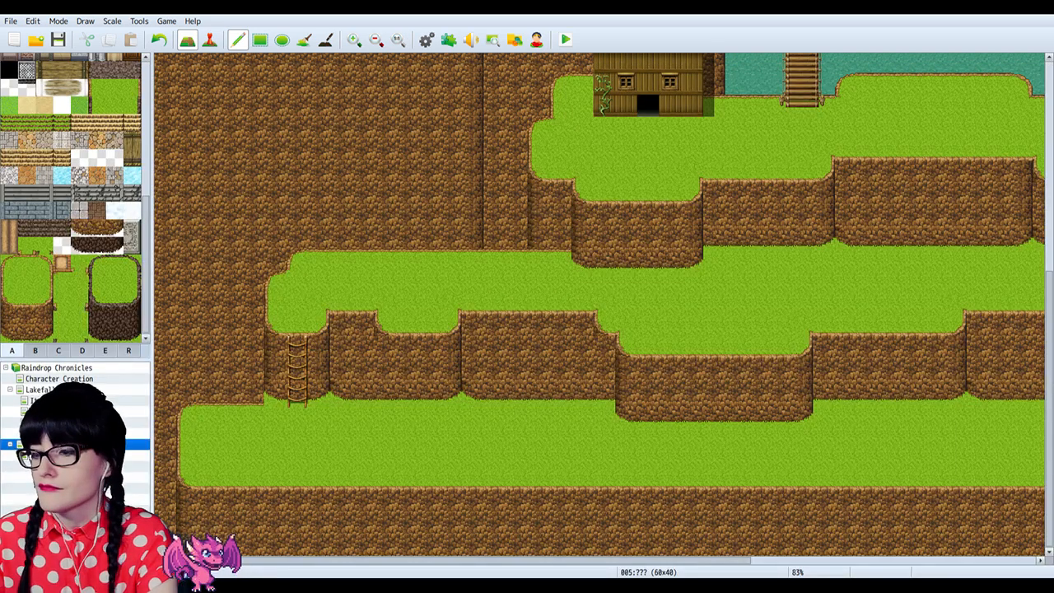
scroll(518, 277, up, 1)
scroll(516, 276, down, 1)
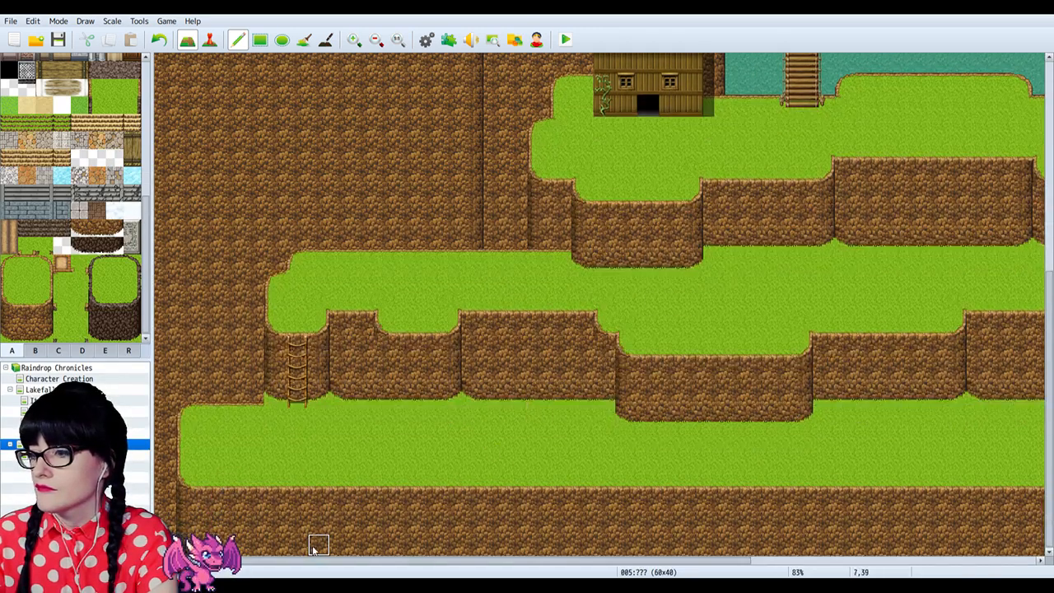
click(136, 455)
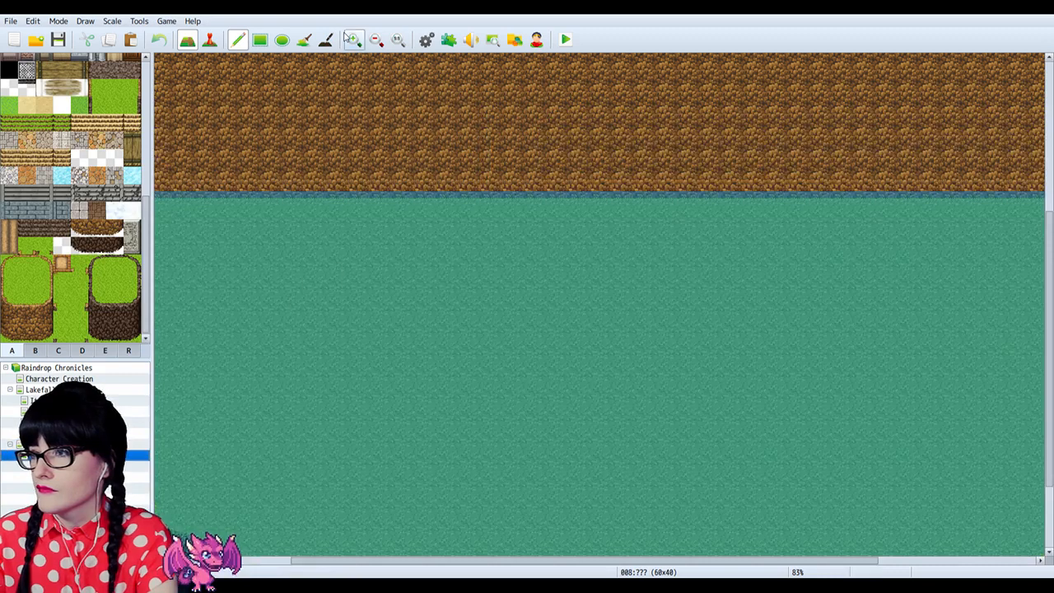
click(374, 39)
click(375, 40)
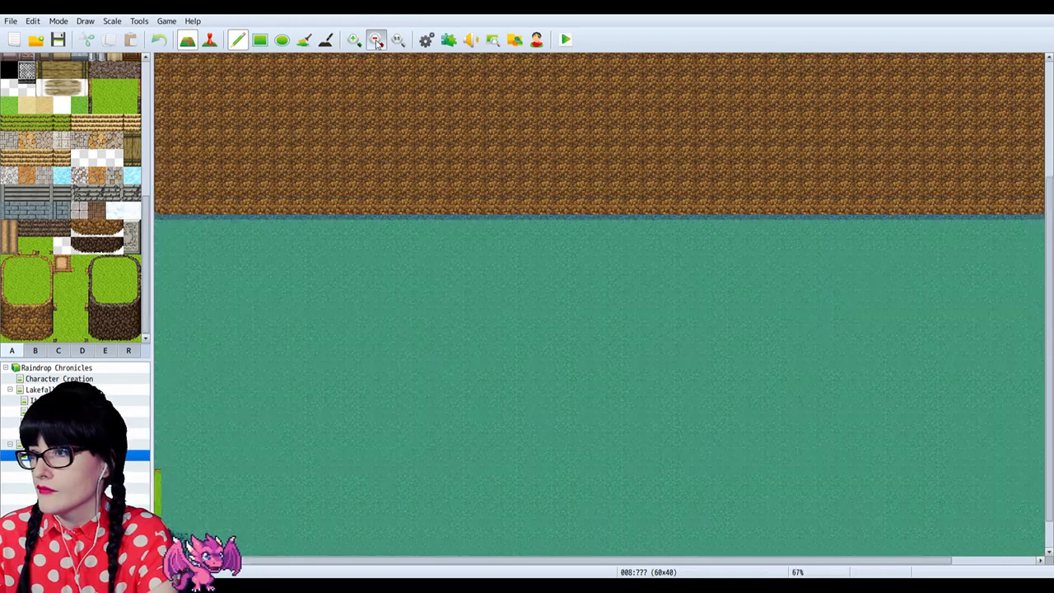
click(377, 42)
click(377, 43)
click(376, 42)
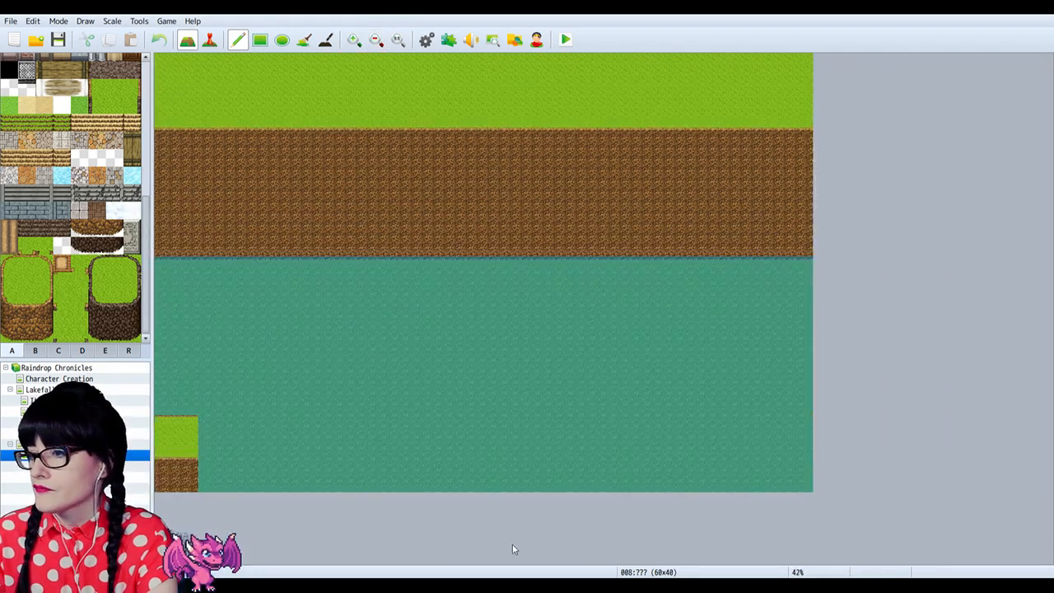
Step: Lay a straight two-tile-high grass-and-cliff strip from four tiles east of the small ledge to the map's east edge with the Rectangle tool
click(27, 281)
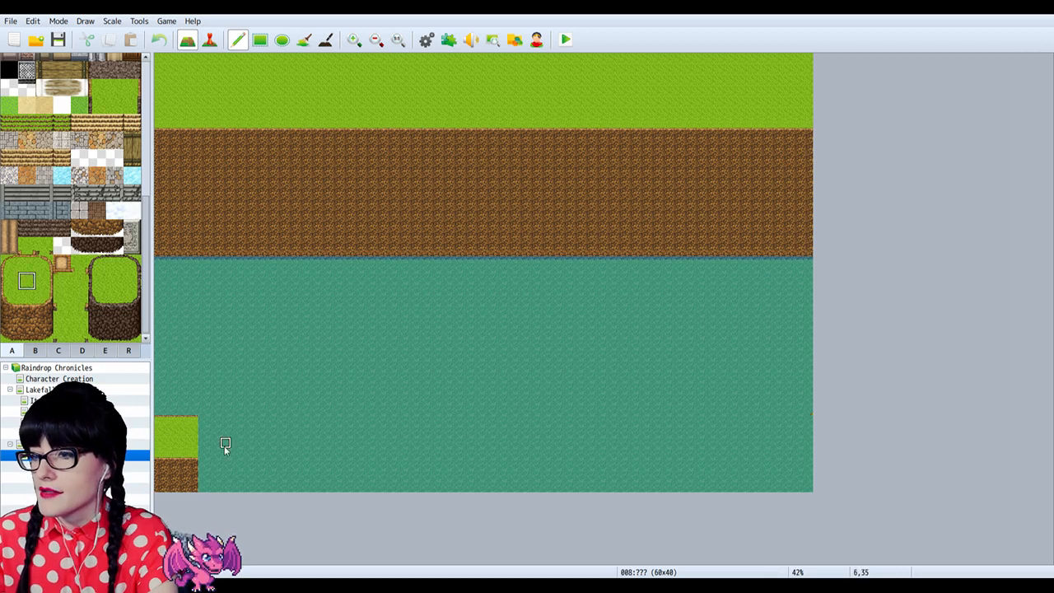
mouse_move(30, 298)
mouse_down()
mouse_move(30, 332)
mouse_move(30, 319)
mouse_up()
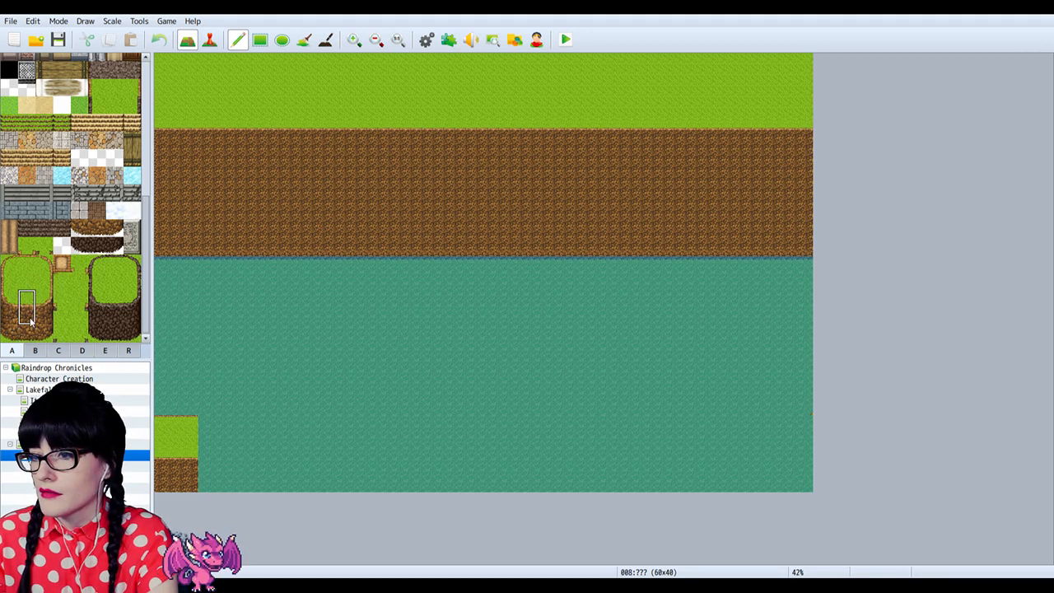
drag(246, 458, 368, 479)
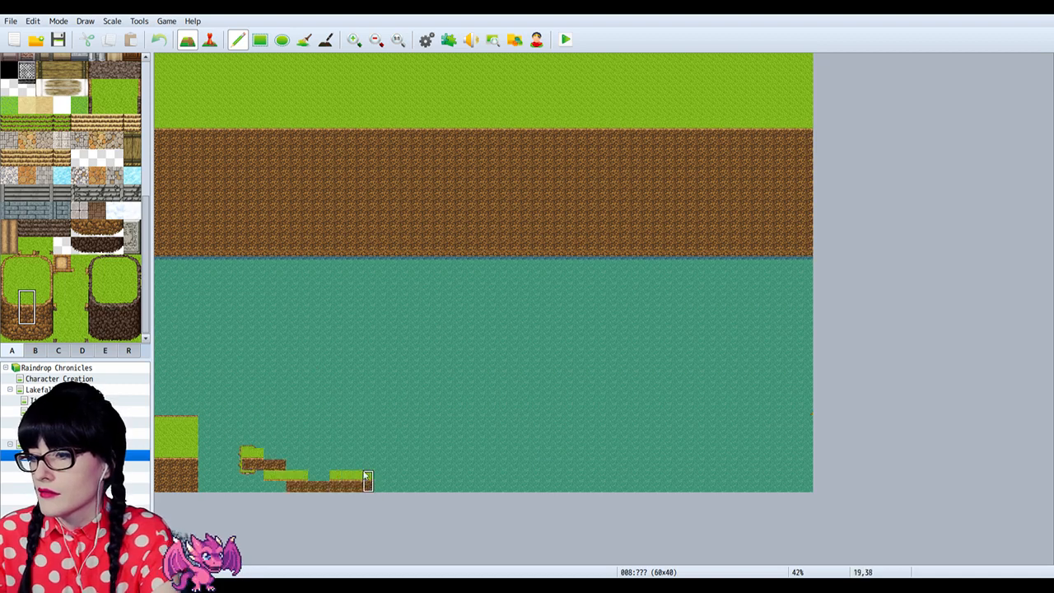
key(ctrl+z)
click(260, 39)
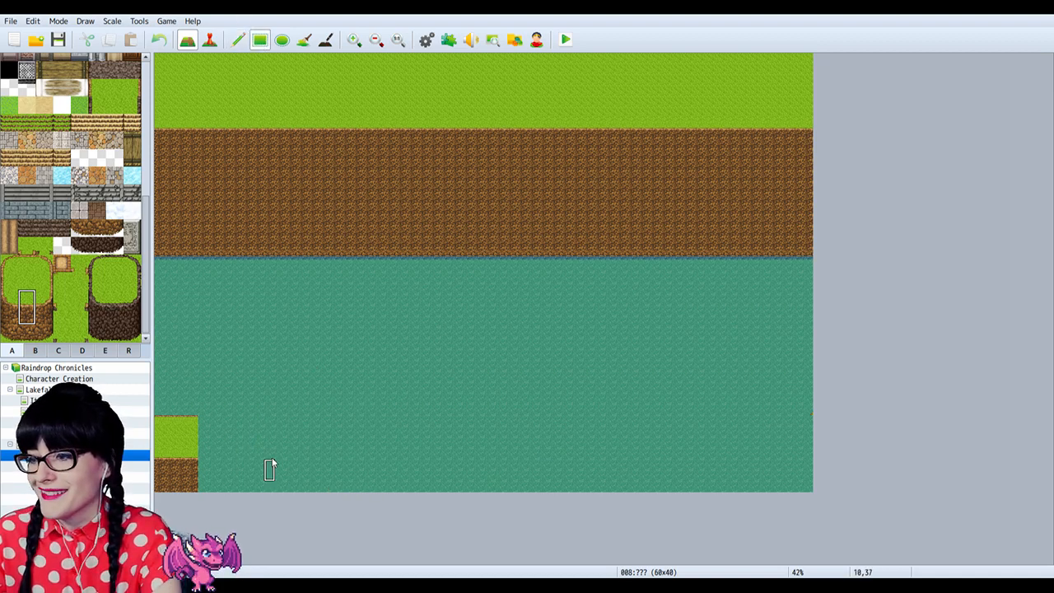
mouse_move(245, 459)
mouse_down()
mouse_move(357, 489)
mouse_move(393, 466)
mouse_move(819, 470)
mouse_up()
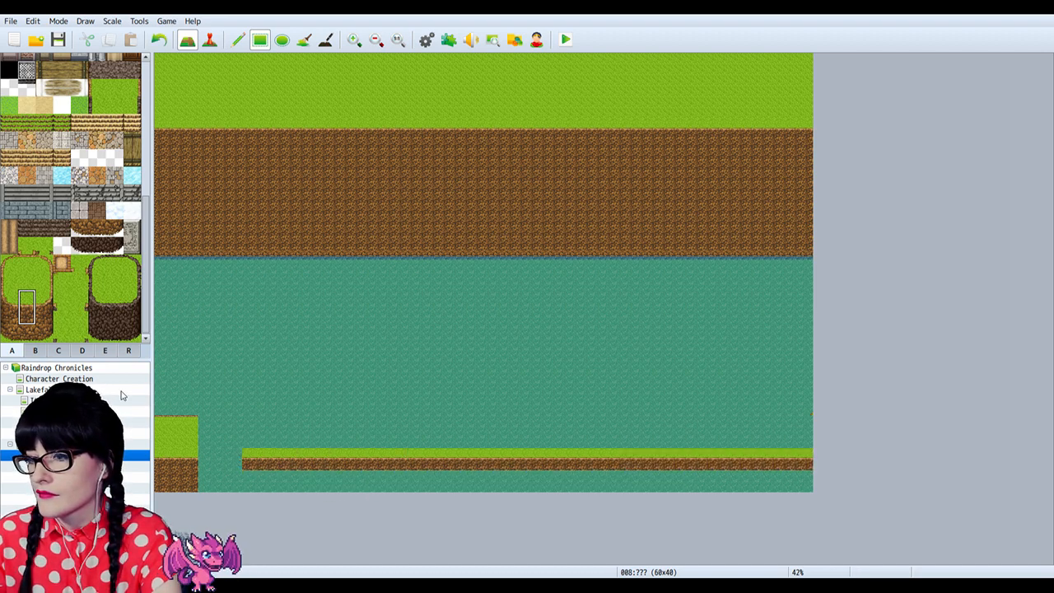
Step: Extend the new cliff front down to the map's south edge and fill the lake area above it with a large grass rectangle
click(25, 315)
drag(245, 478, 815, 486)
click(26, 281)
drag(247, 445, 930, 321)
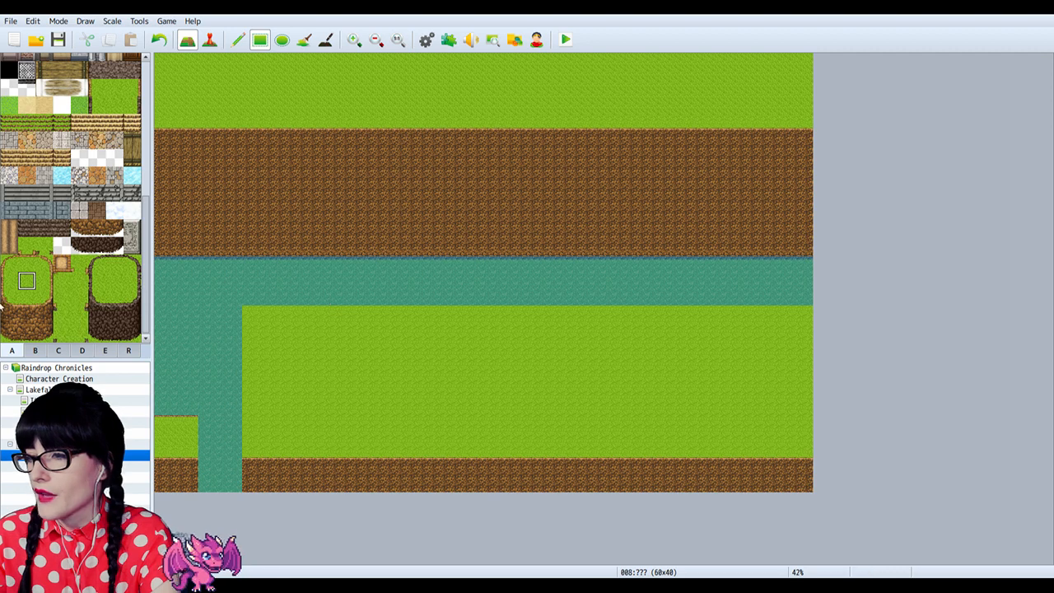
Step: Look through the tilesets for bridge pieces that can span the water between the two ledges
scroll(86, 246, up, 3)
scroll(85, 245, up, 10)
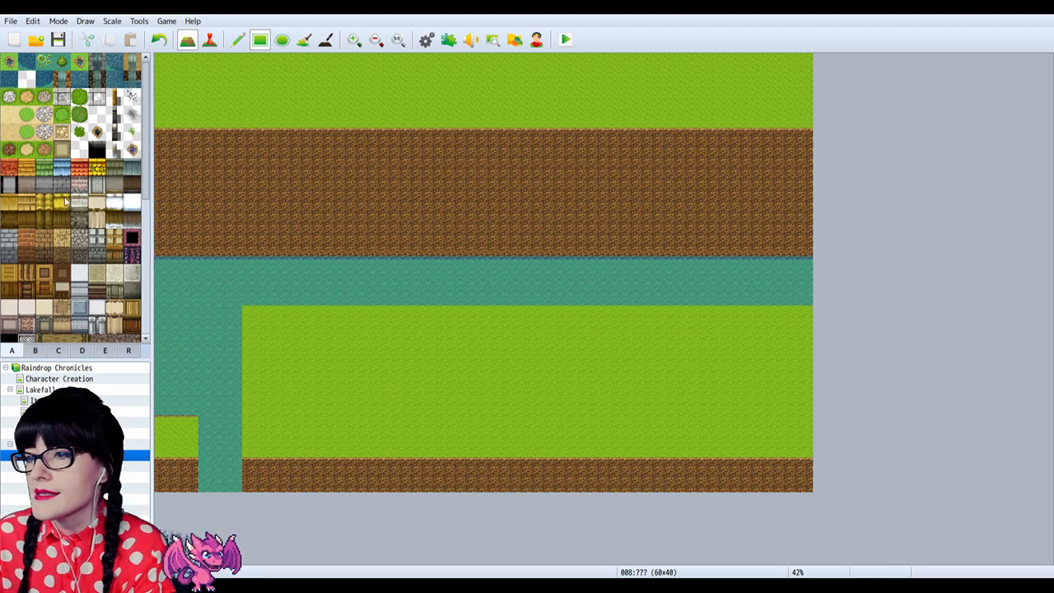
scroll(68, 202, down, 10)
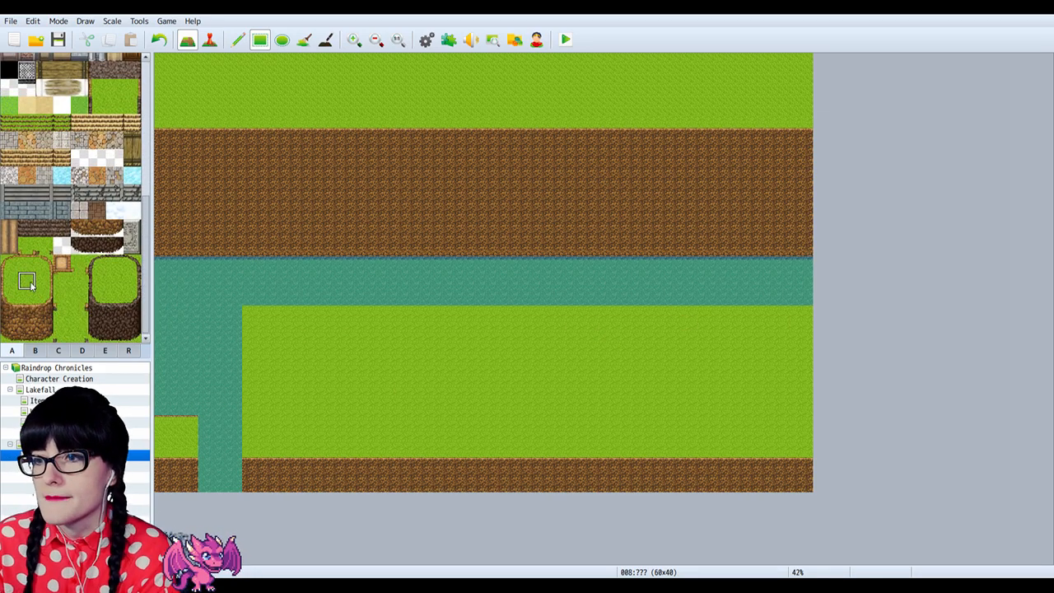
click(76, 351)
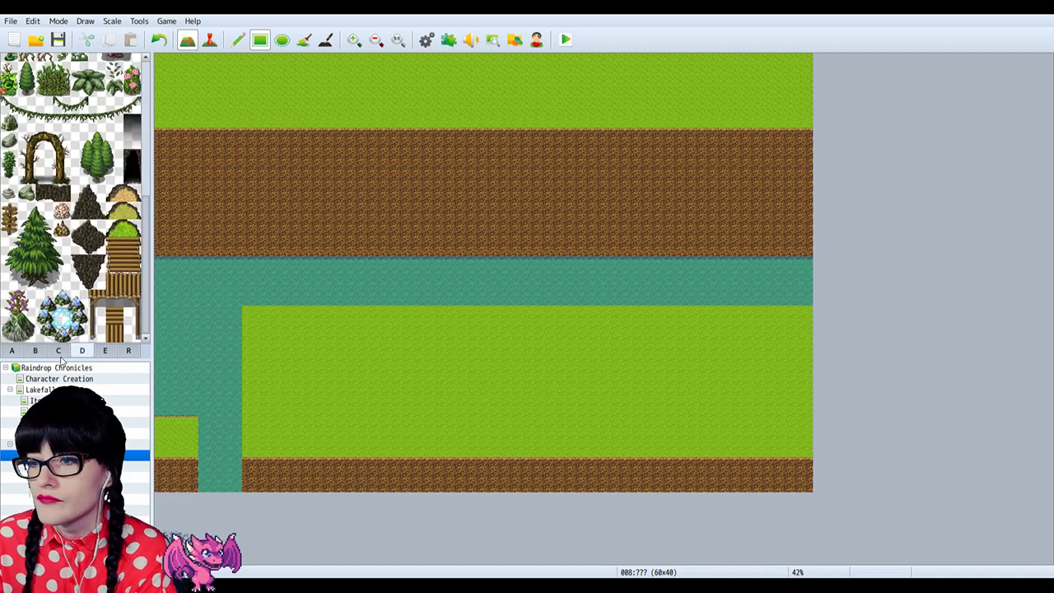
click(58, 353)
click(36, 353)
click(104, 351)
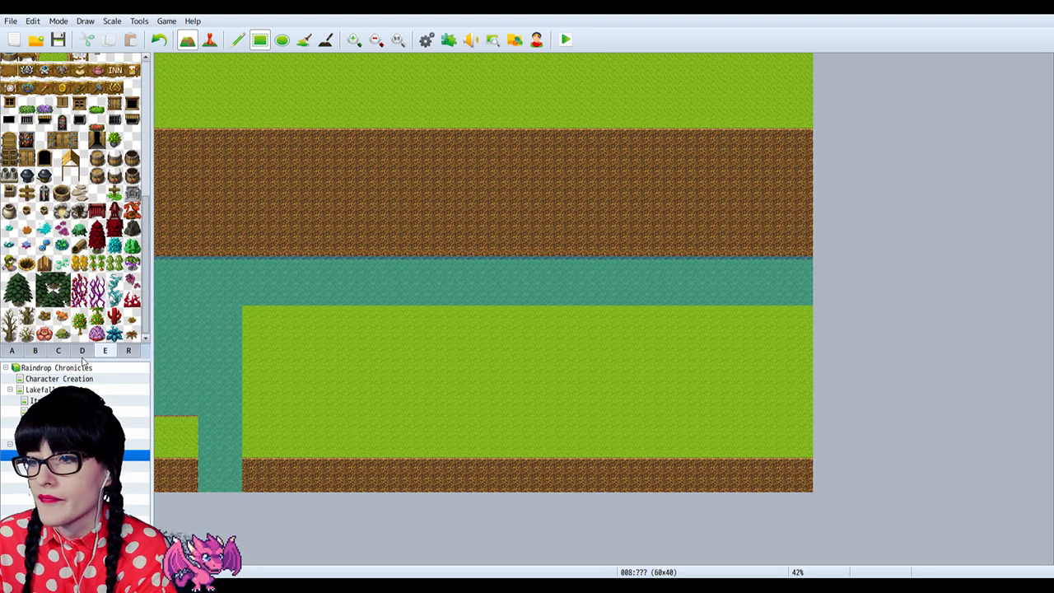
click(82, 351)
click(58, 351)
scroll(66, 329, down, 5)
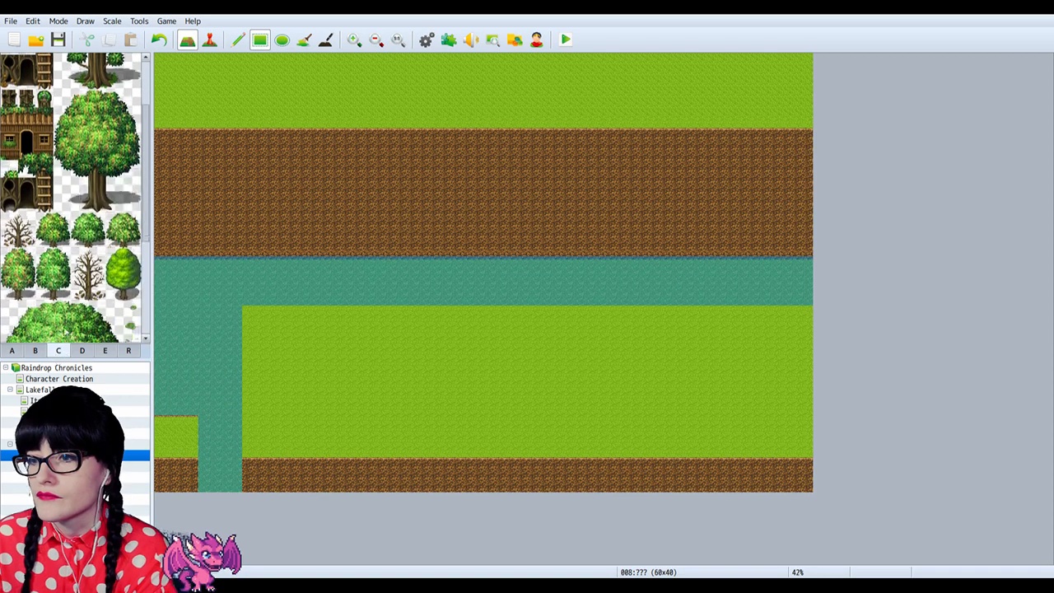
scroll(66, 330, down, 3)
Step: Try to place a three-tile-wide bridge rail over the small ledge's east bank, and undo it
click(79, 280)
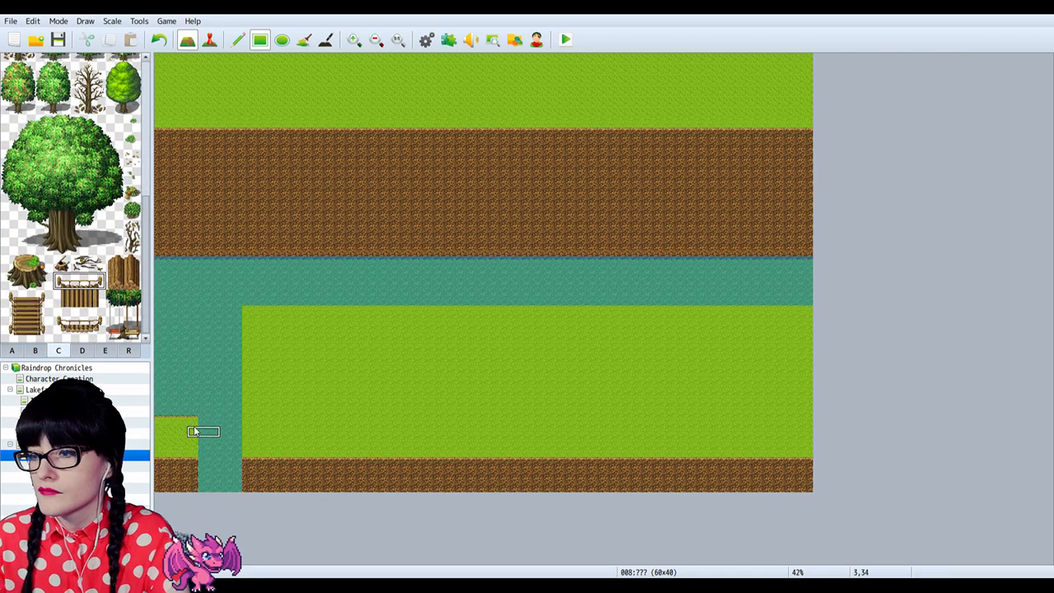
click(203, 433)
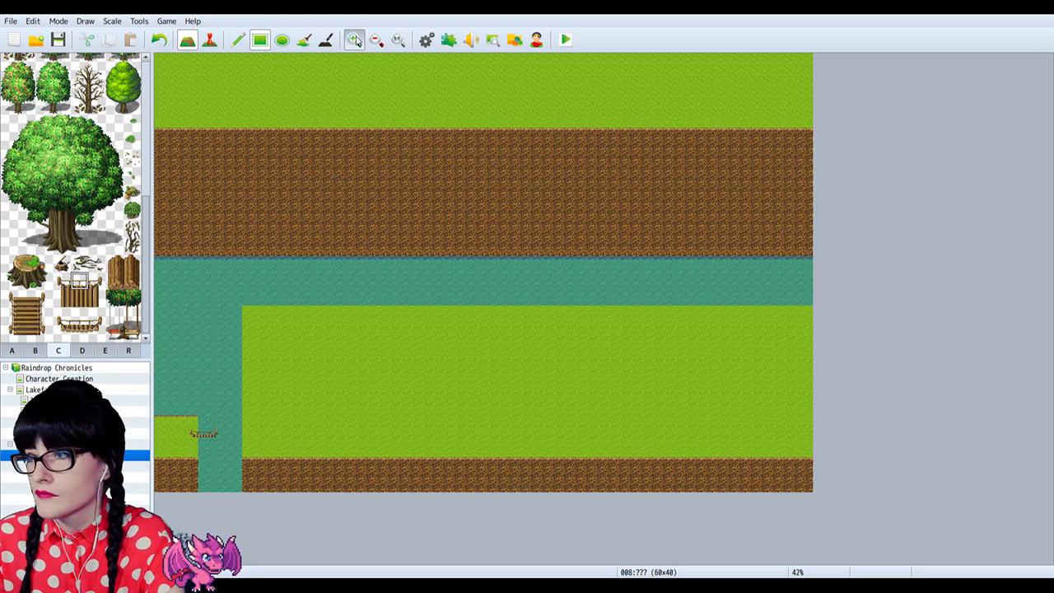
click(355, 41)
click(355, 41)
drag(284, 563, 198, 568)
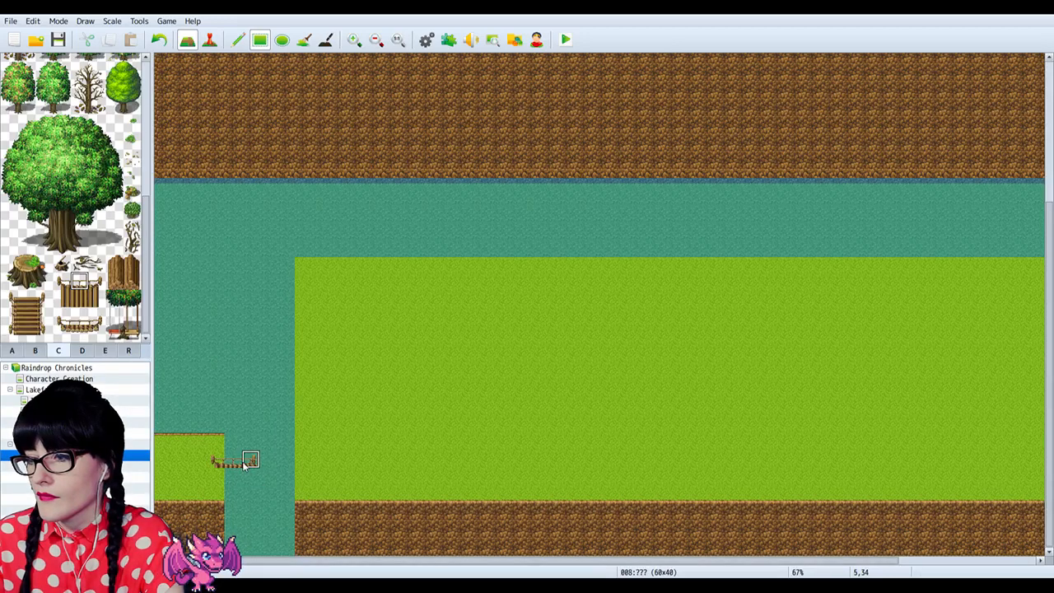
key(ctrl+z)
Step: Build the bridge's north rope rail across the four-tile water gap, with end posts on both grass banks
click(285, 464)
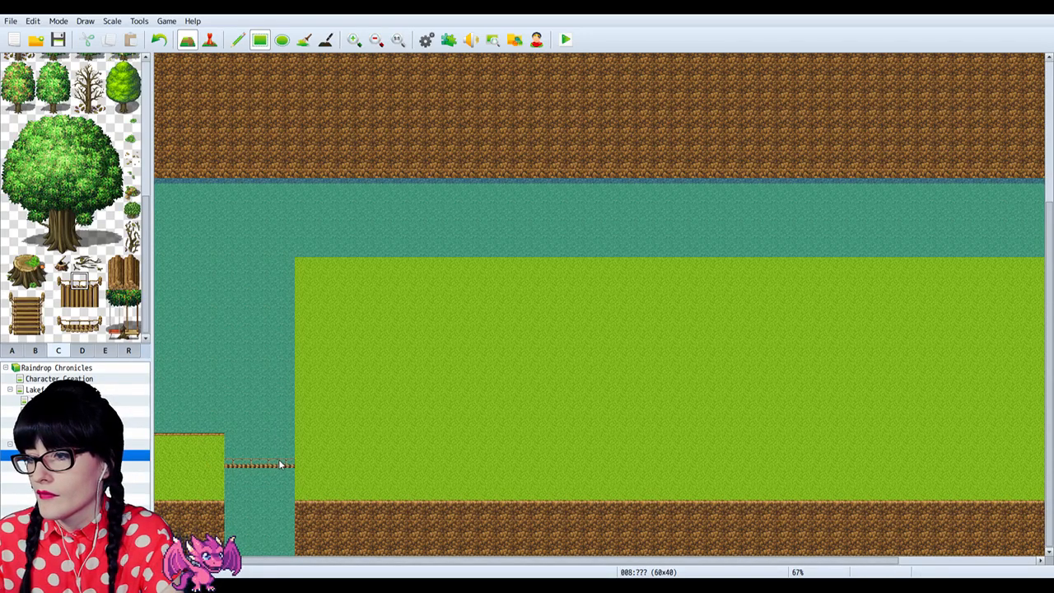
right_click(215, 460)
click(215, 459)
click(96, 281)
click(302, 464)
Step: Fill the row beneath the north rail with wooden planks, including the plank end pieces on both banks
click(79, 295)
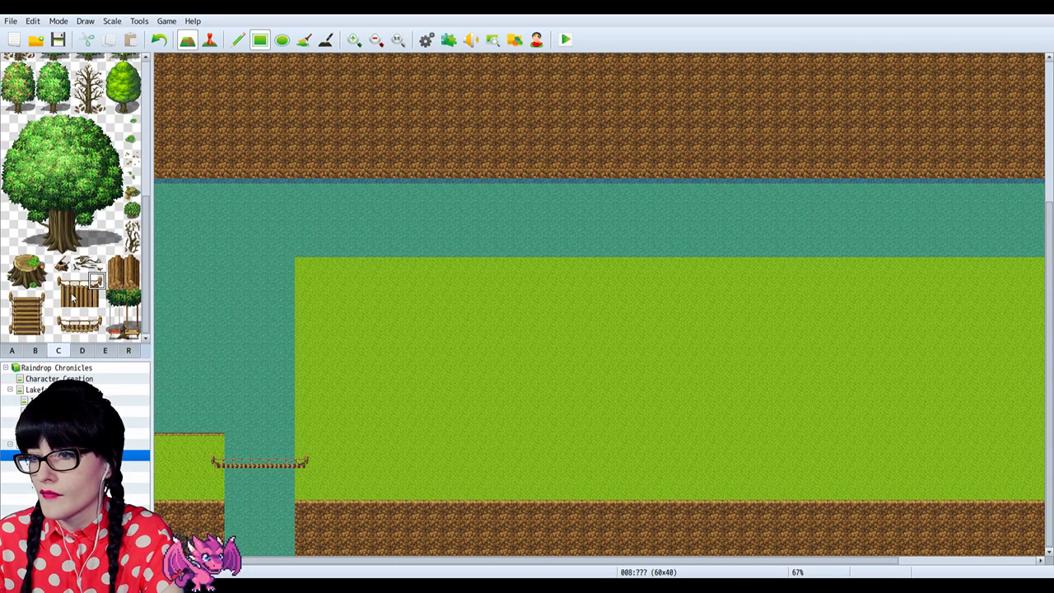
drag(227, 478, 288, 478)
click(301, 477)
click(97, 297)
click(58, 295)
click(217, 475)
Step: Complete the bridge's south side with a rope rail across the gap and end posts on both banks
mouse_move(61, 318)
mouse_down()
mouse_move(92, 333)
mouse_move(66, 321)
mouse_up()
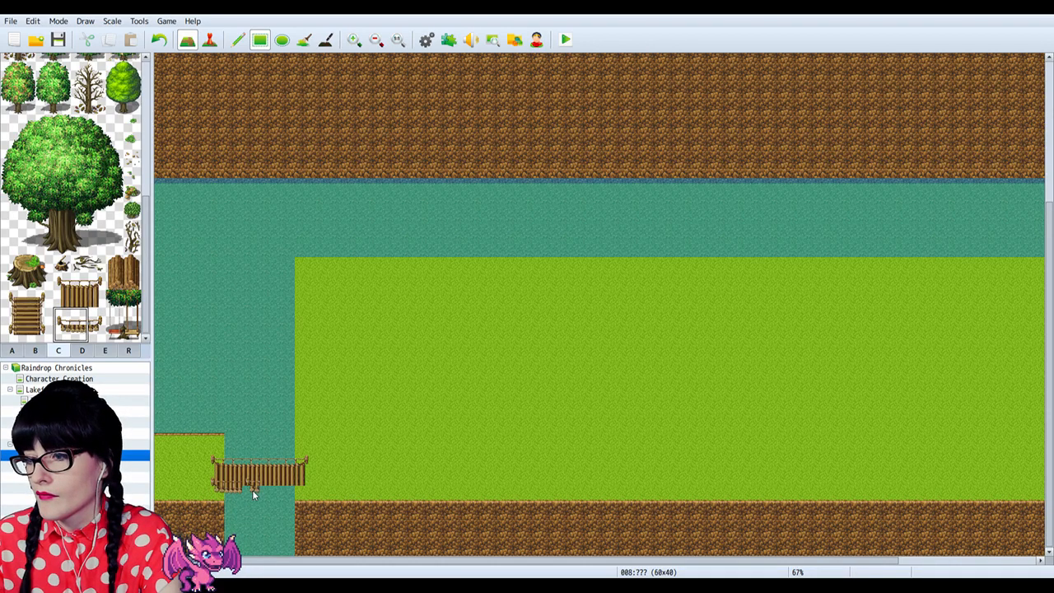
click(234, 497)
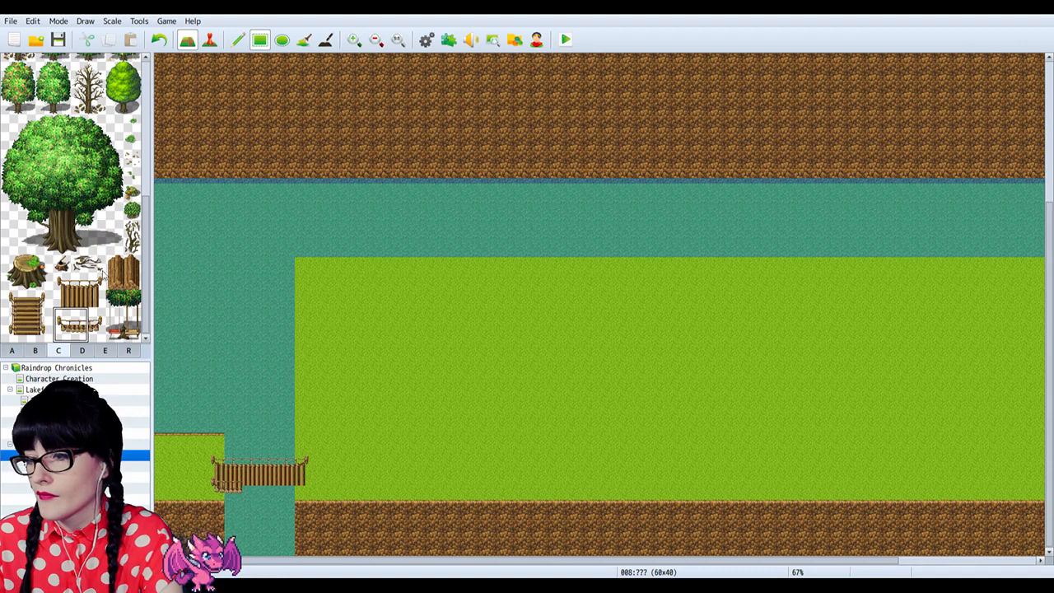
click(80, 317)
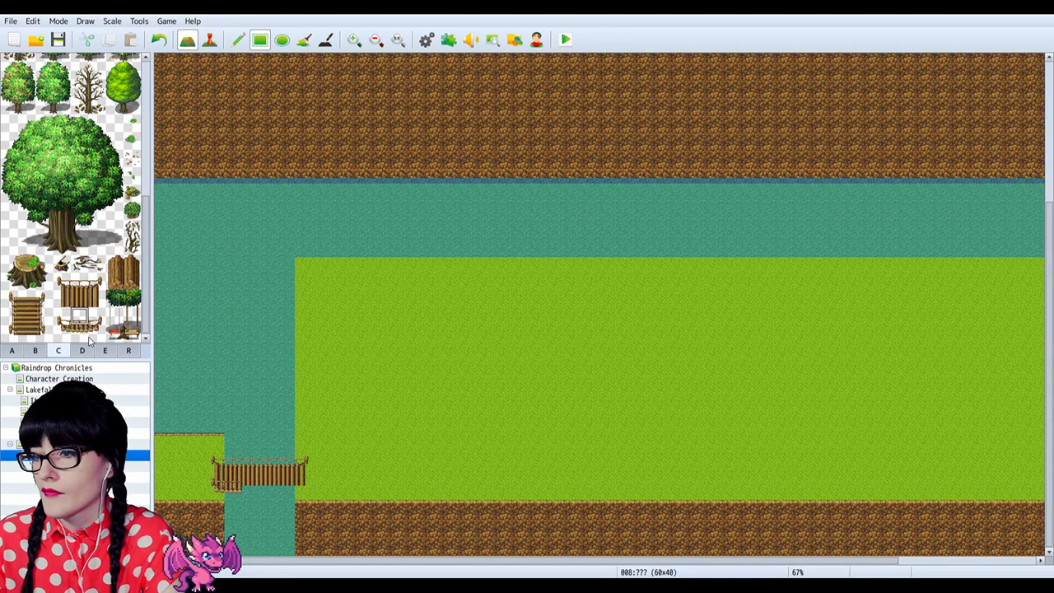
click(79, 333)
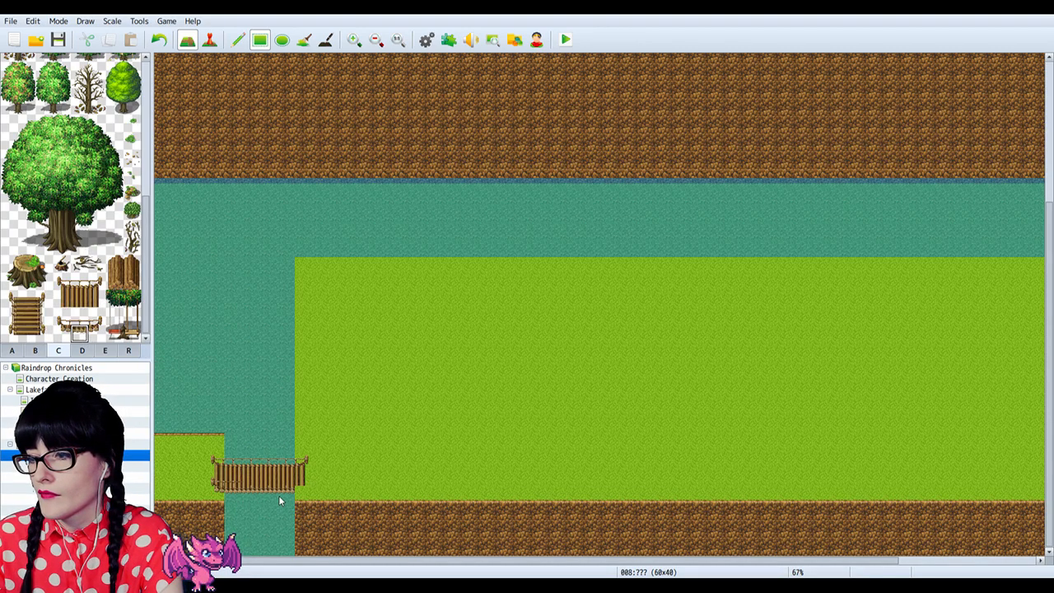
click(97, 333)
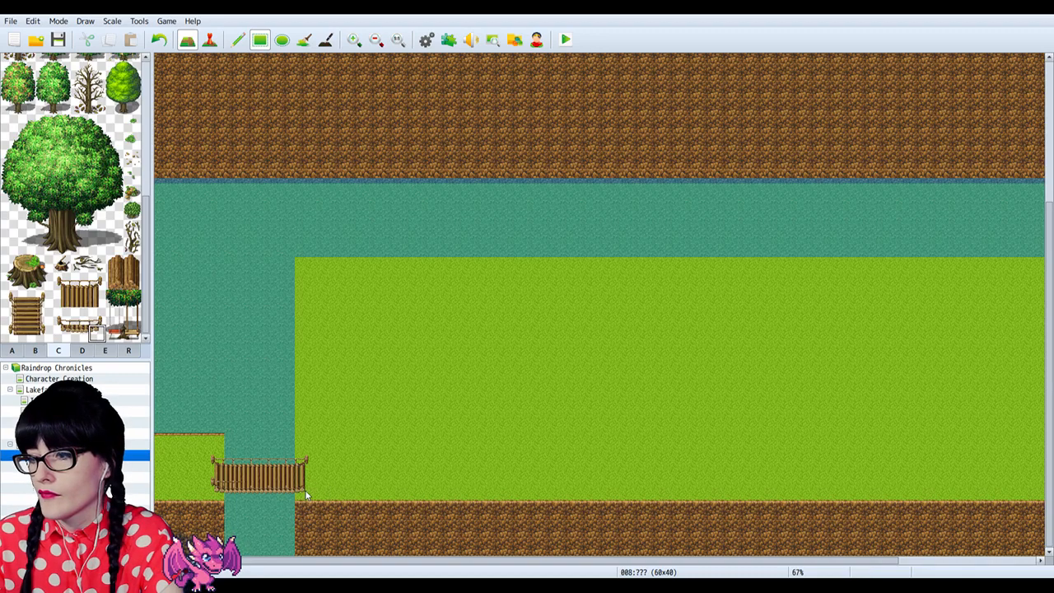
click(96, 317)
drag(96, 317, 79, 317)
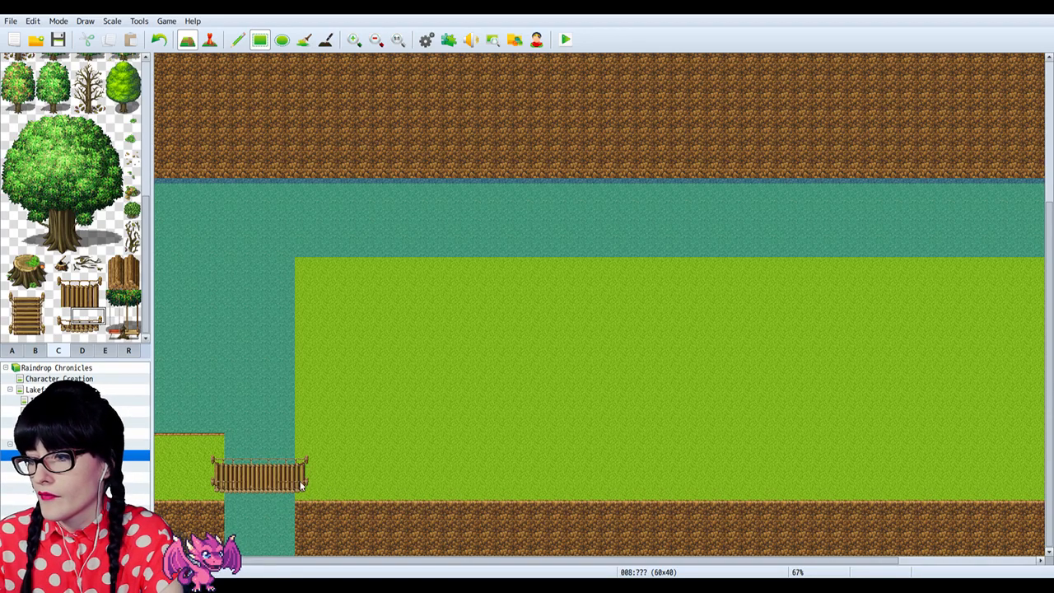
Step: Check the cliffs, ladders and waterfall on the neighbouring map 005, and return to the lake map 008
click(79, 317)
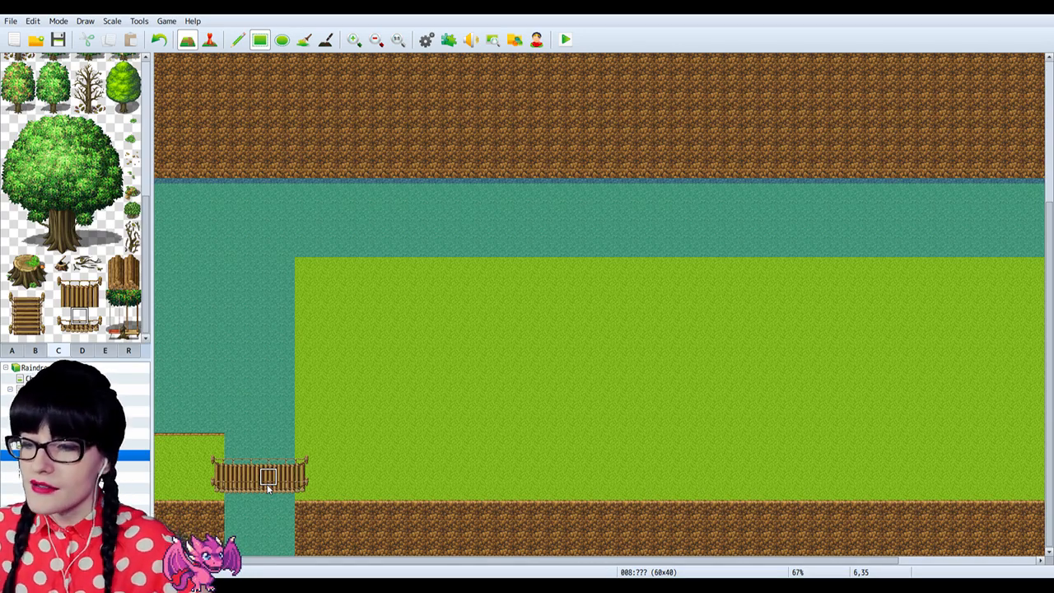
click(58, 444)
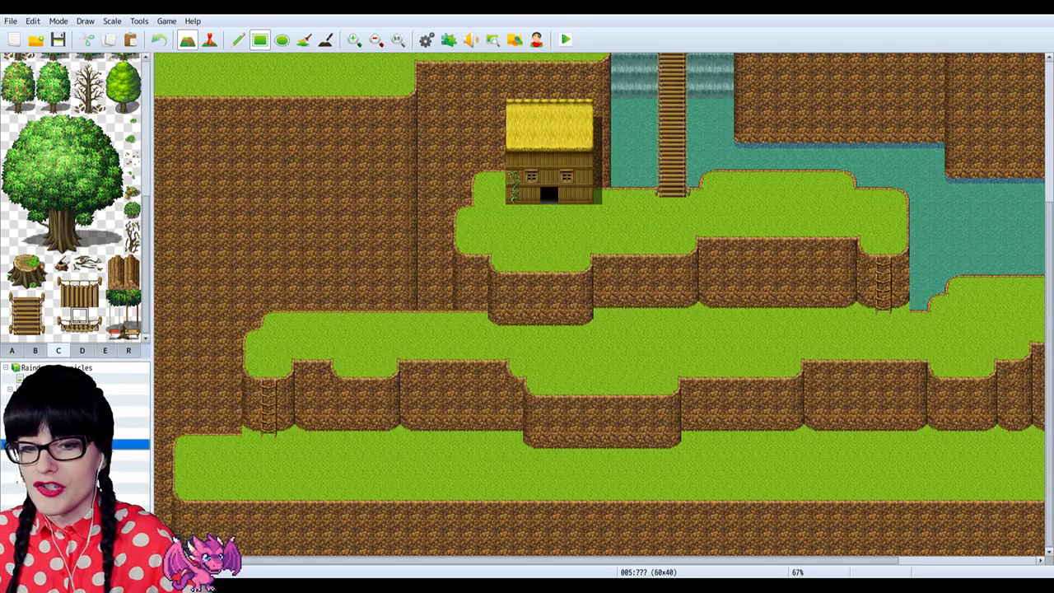
key(alt+Tab)
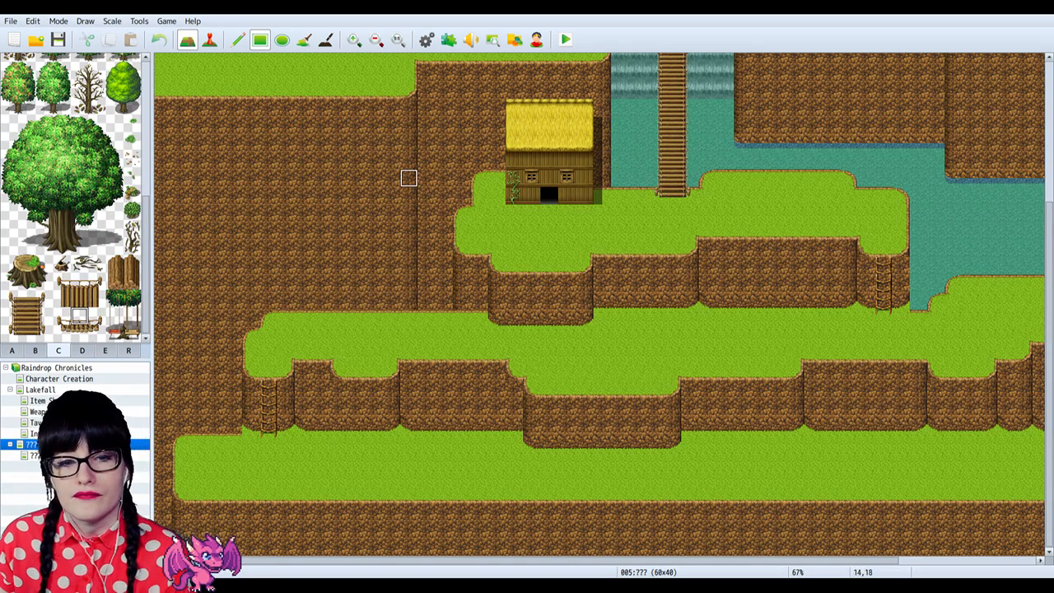
scroll(409, 178, up, 5)
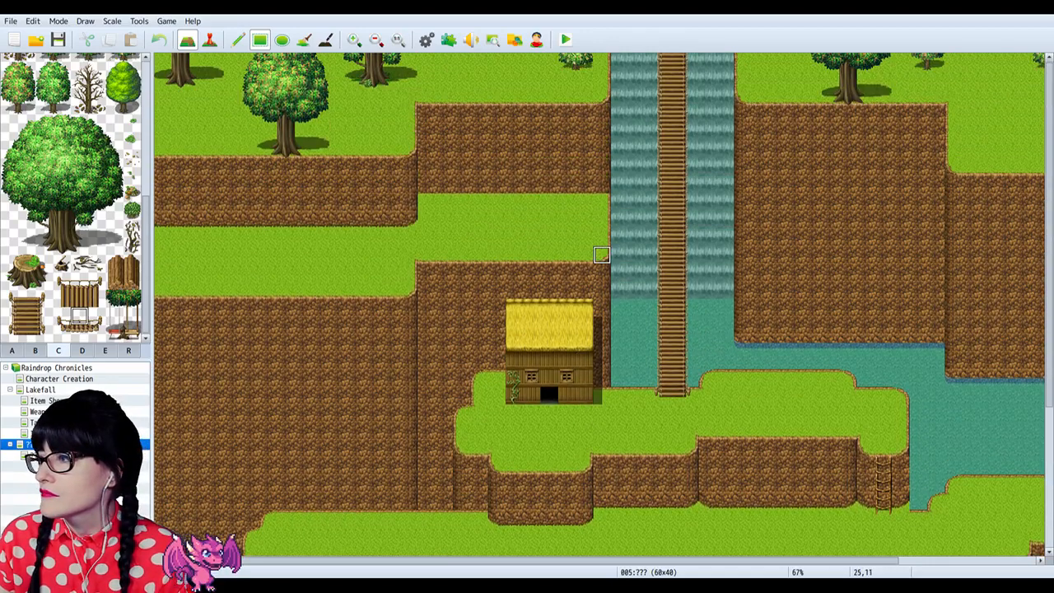
scroll(601, 255, down, 5)
click(49, 455)
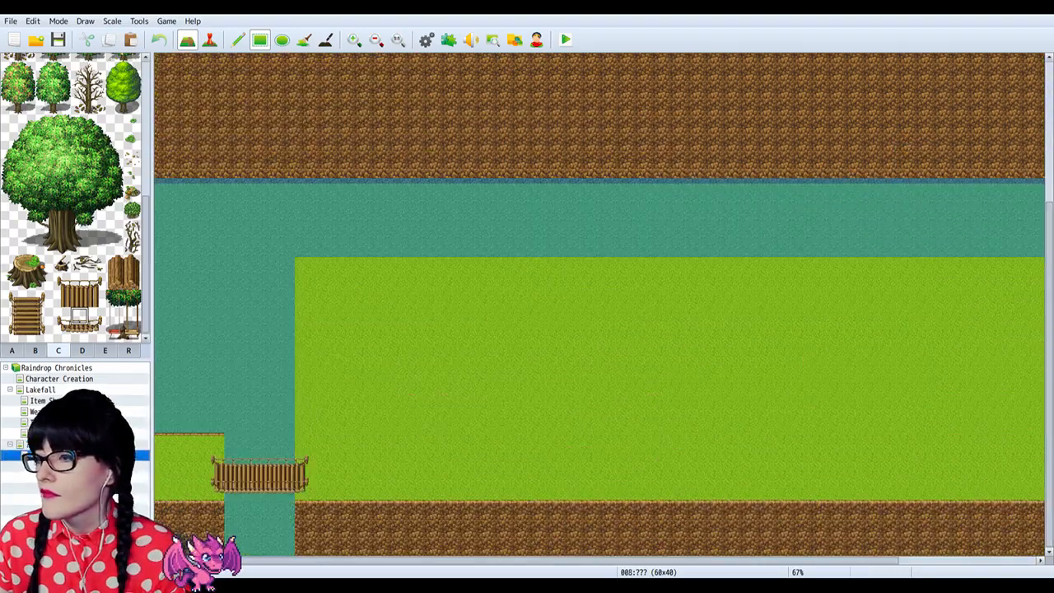
Step: Switch to Paint and examine the map-layout plan, outlining the two boxes in its easternmost column, and return to the lake map
click(377, 40)
click(376, 40)
click(355, 39)
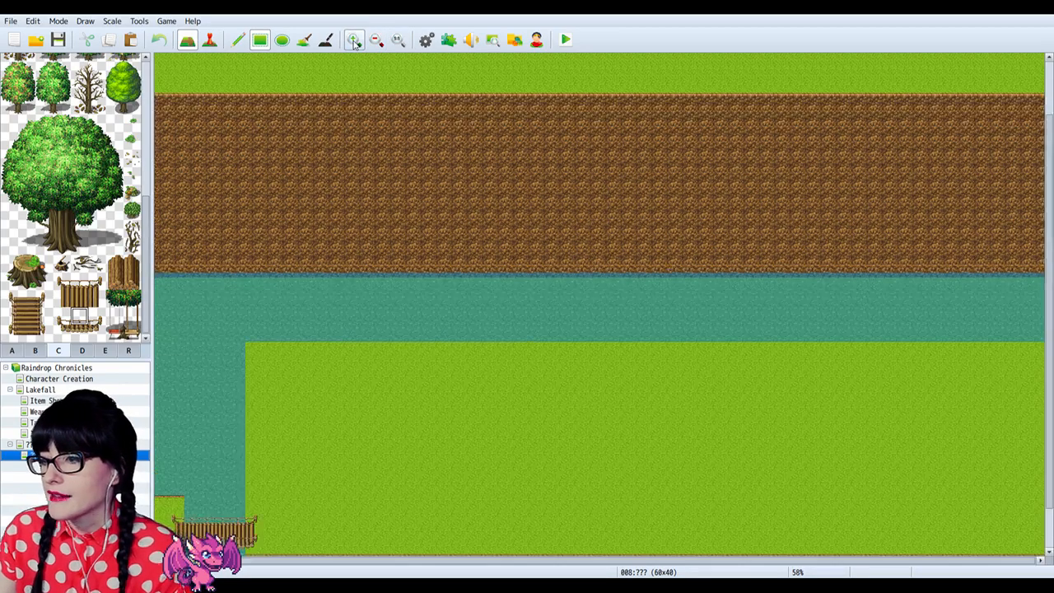
scroll(441, 488, down, 2)
drag(526, 564, 558, 546)
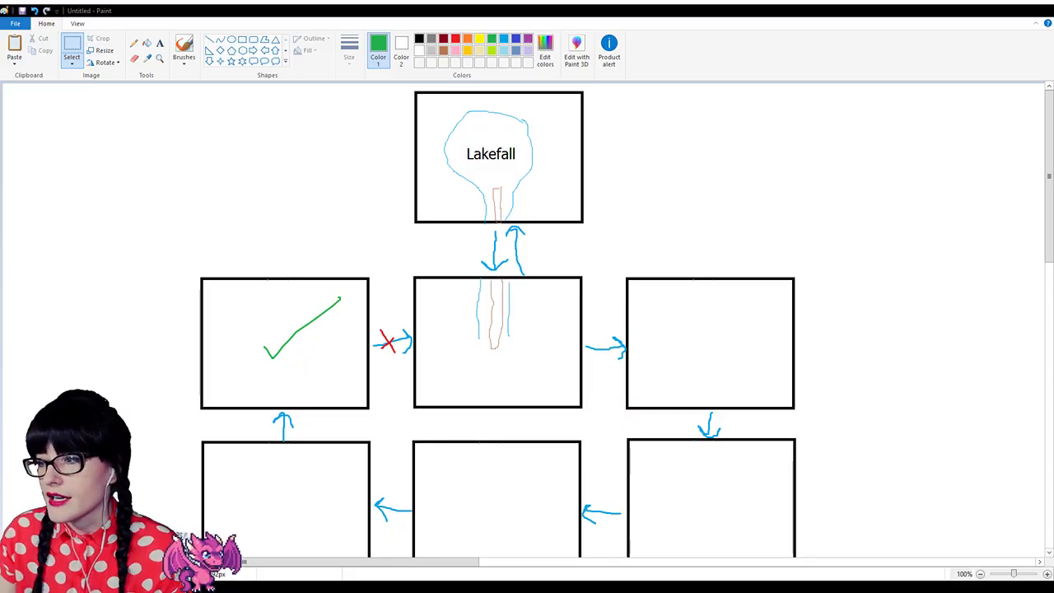
drag(634, 268, 818, 409)
scroll(715, 264, down, 3)
drag(631, 199, 840, 362)
scroll(840, 377, up, 3)
scroll(840, 376, down, 2)
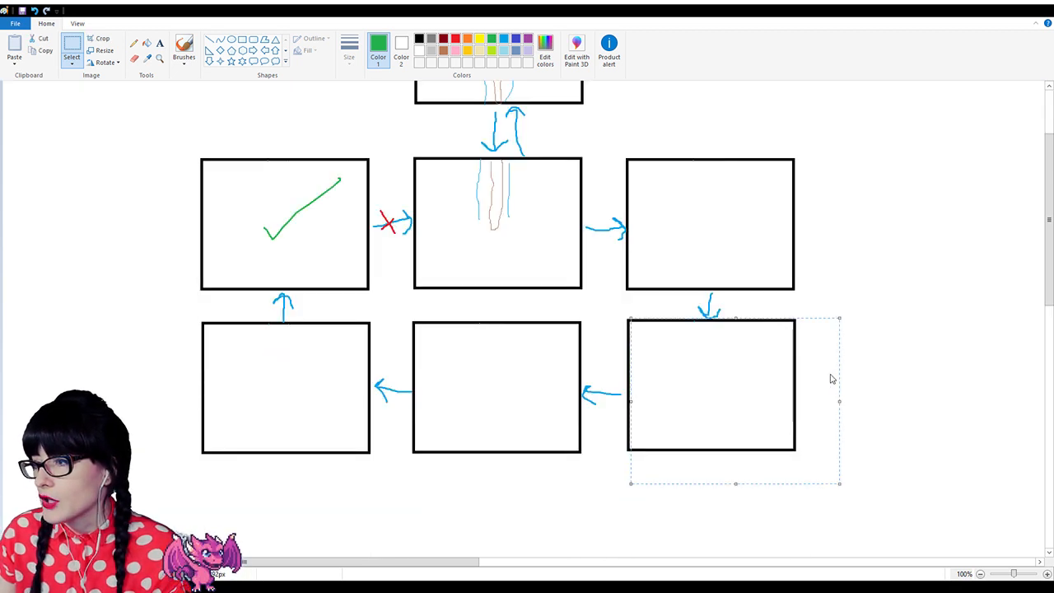
click(567, 260)
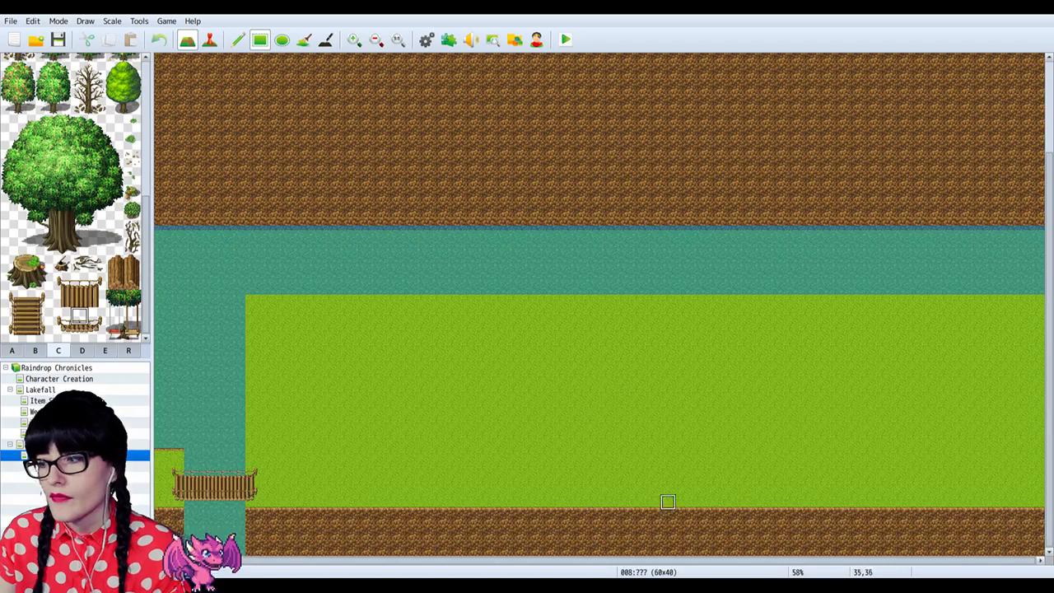
Step: Examine the lake map's full layout and the tree, treehouse and bridge tiles for scenery suited to the grass plateau
click(376, 40)
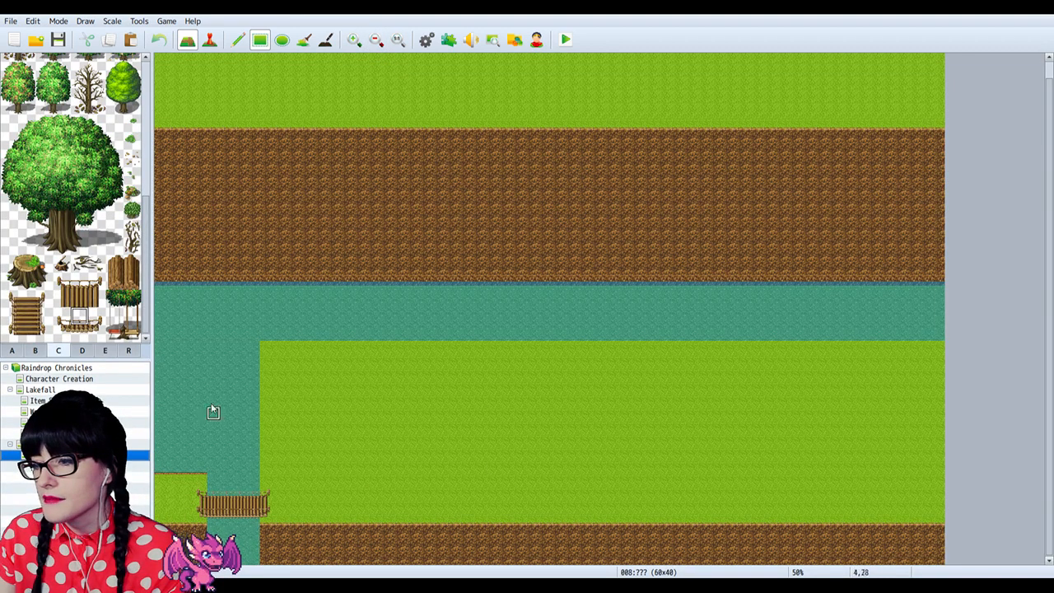
scroll(93, 329, up, 5)
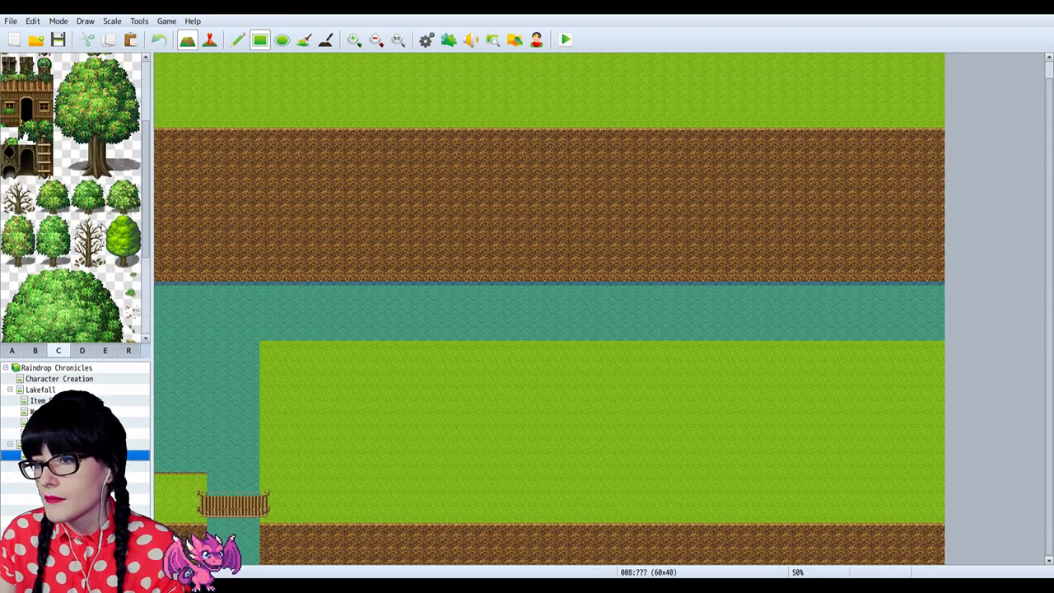
scroll(101, 247, down, 4)
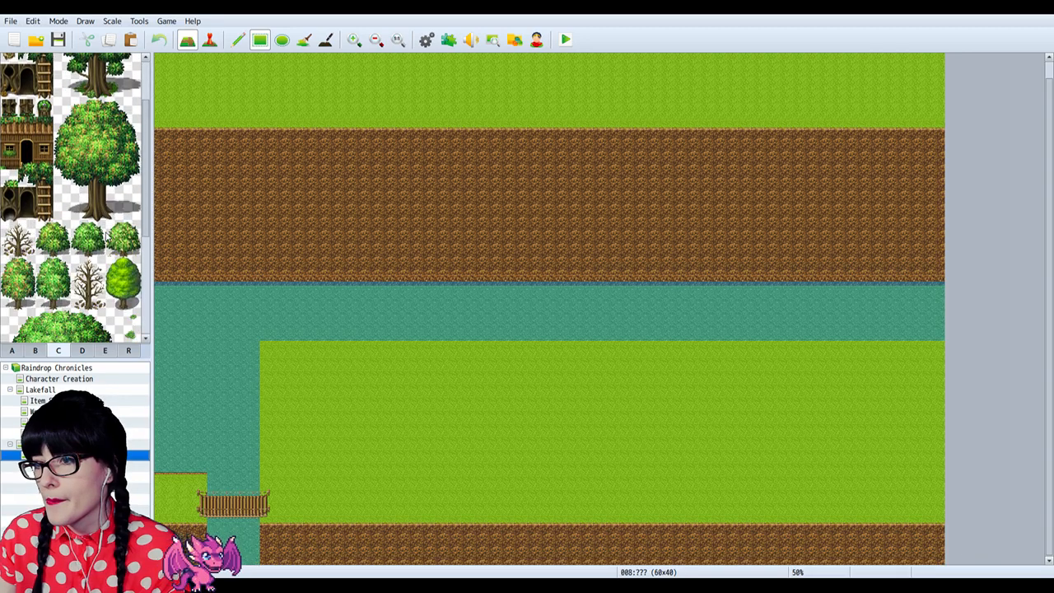
scroll(100, 251, down, 2)
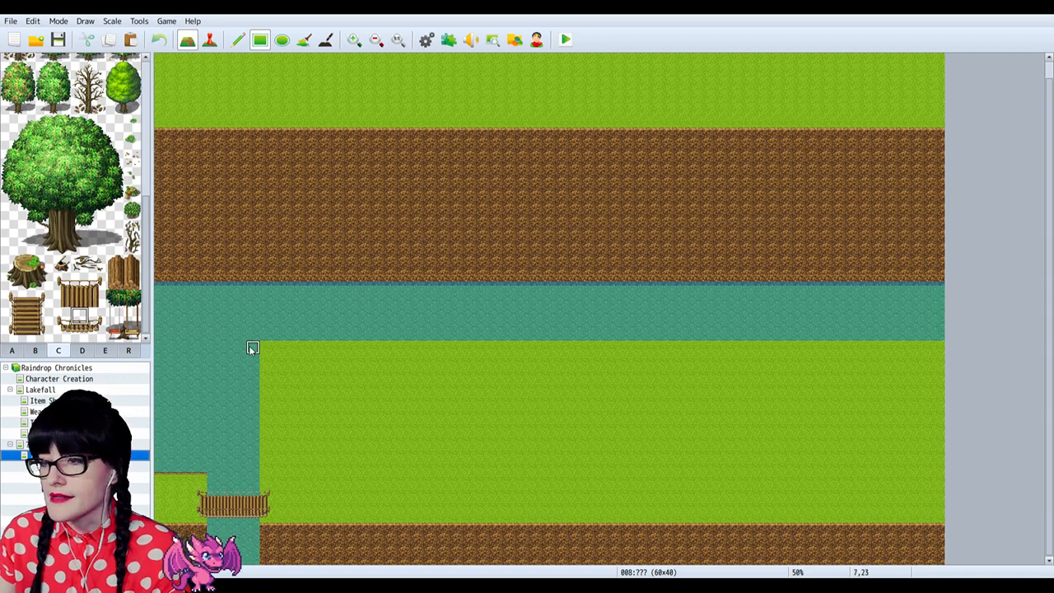
click(353, 40)
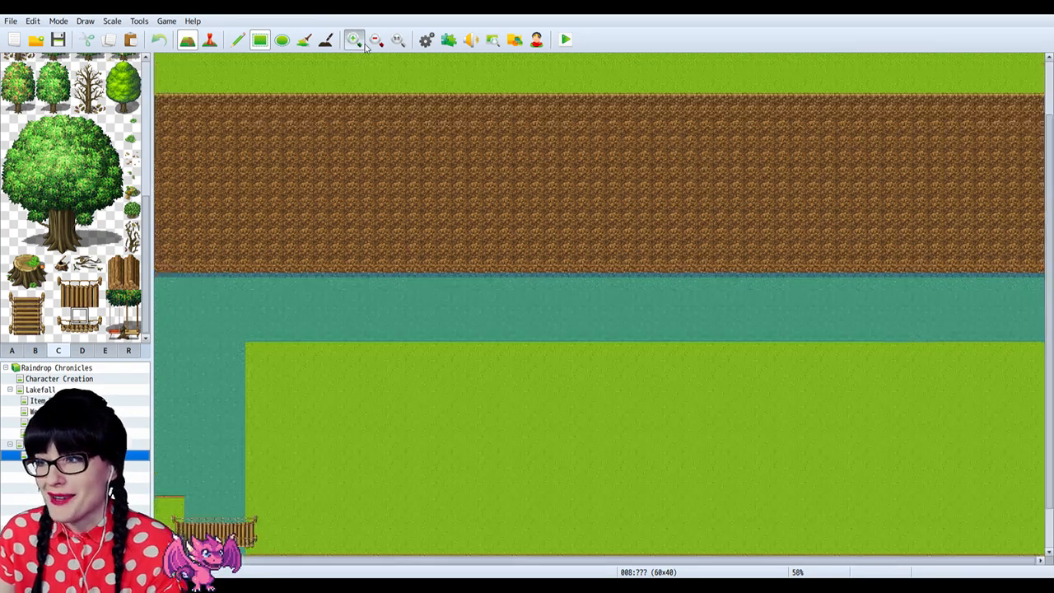
scroll(414, 292, down, 2)
click(376, 40)
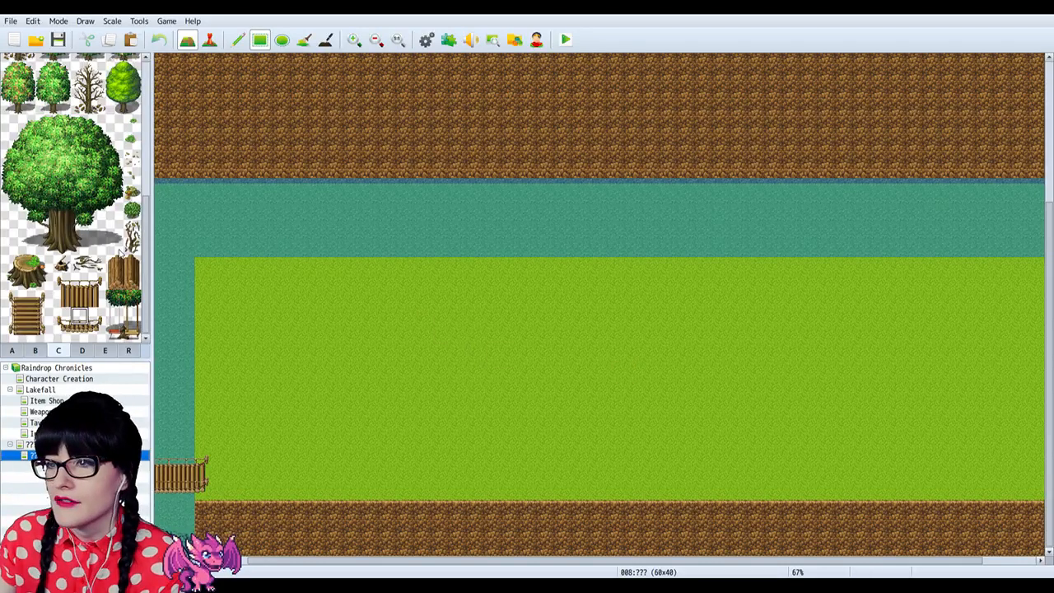
scroll(73, 198, up, 2)
scroll(72, 175, up, 3)
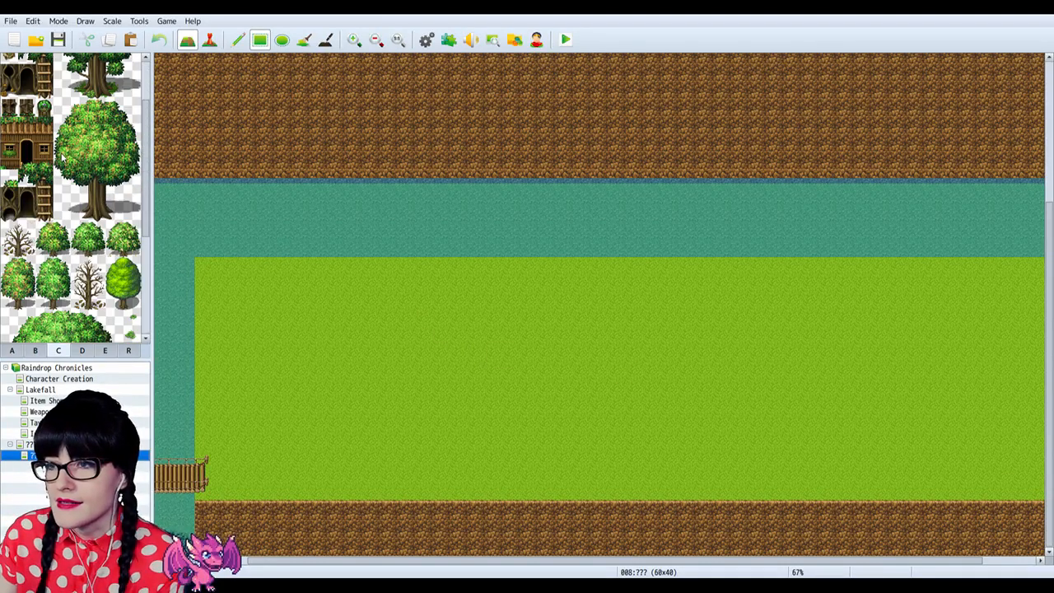
scroll(71, 175, down, 3)
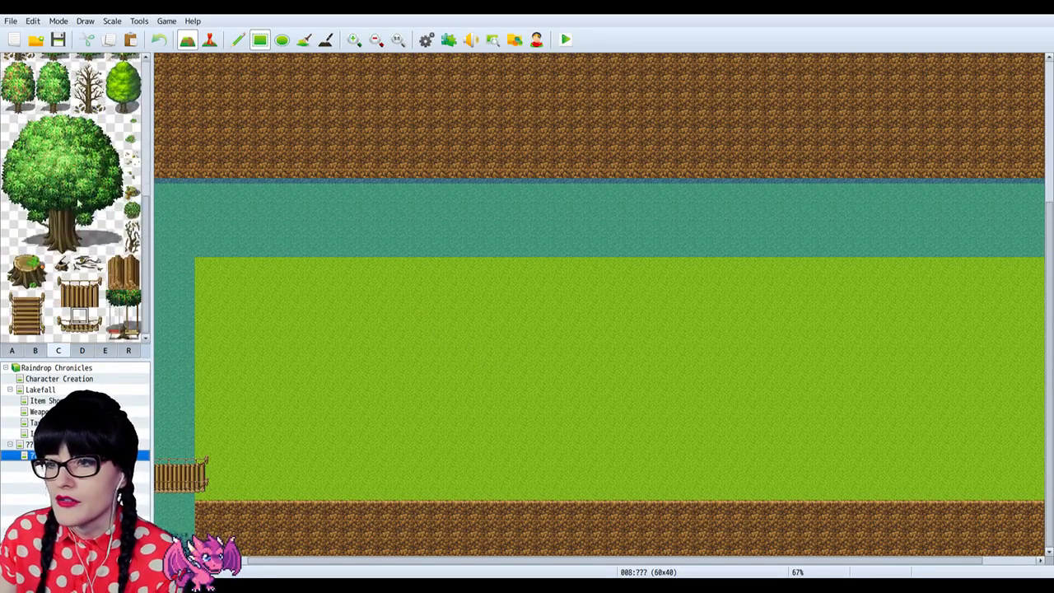
Step: Try placing the three-by-three crystal stone circle on the grass plateau, and undo it
click(82, 351)
scroll(107, 321, up, 3)
scroll(107, 321, down, 3)
drag(48, 303, 82, 331)
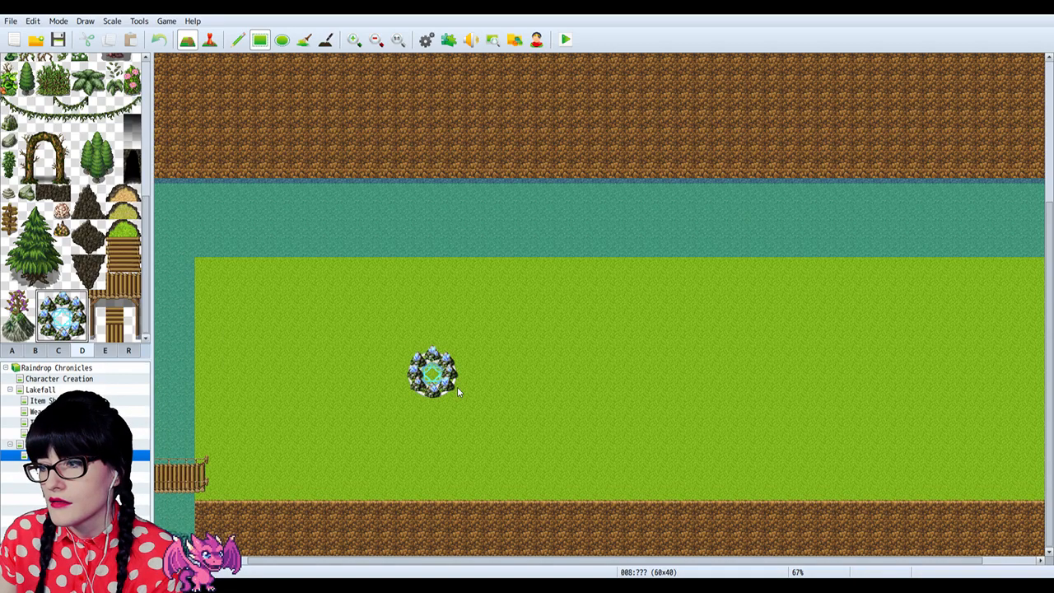
click(353, 39)
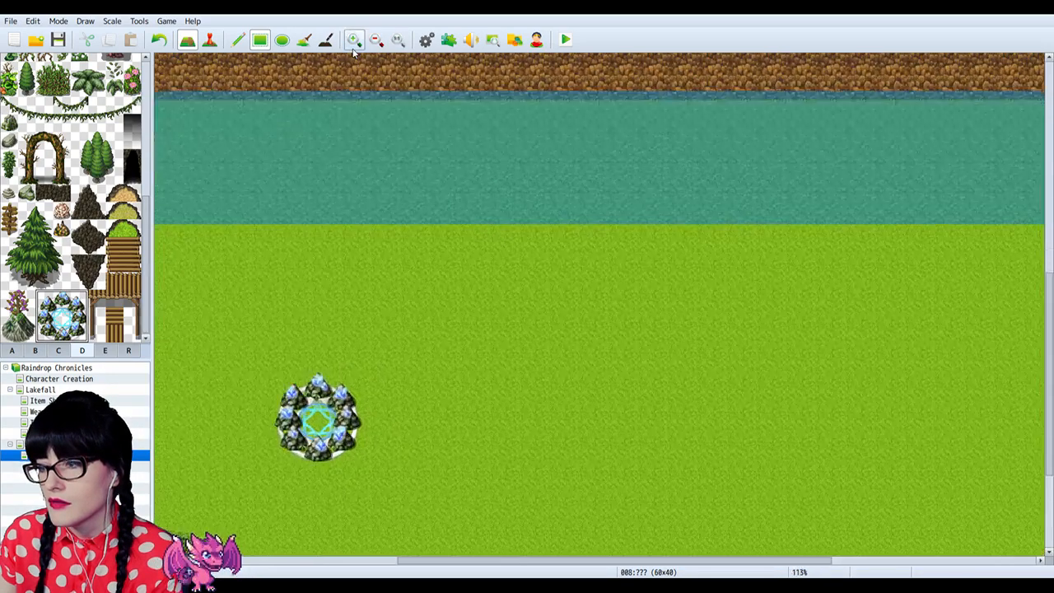
click(354, 39)
click(272, 394)
scroll(71, 313, up, 1)
scroll(71, 313, up, 6)
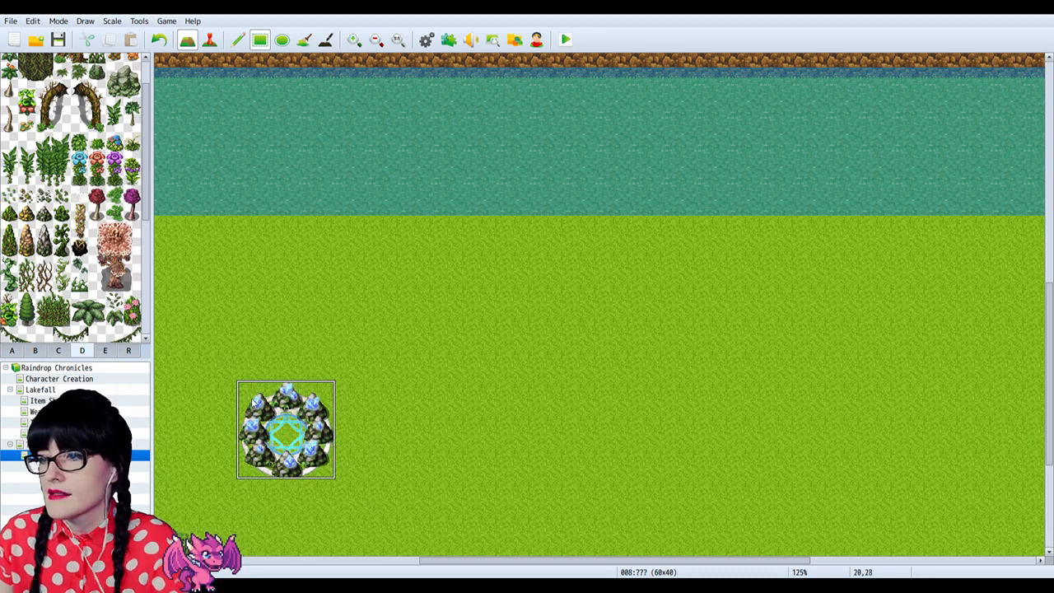
key(ctrl+z)
Step: Look through the plant and treehouse tiles, trying selections of the treehouse front and its leafy window tile
scroll(83, 225, up, 1)
scroll(84, 224, up, 4)
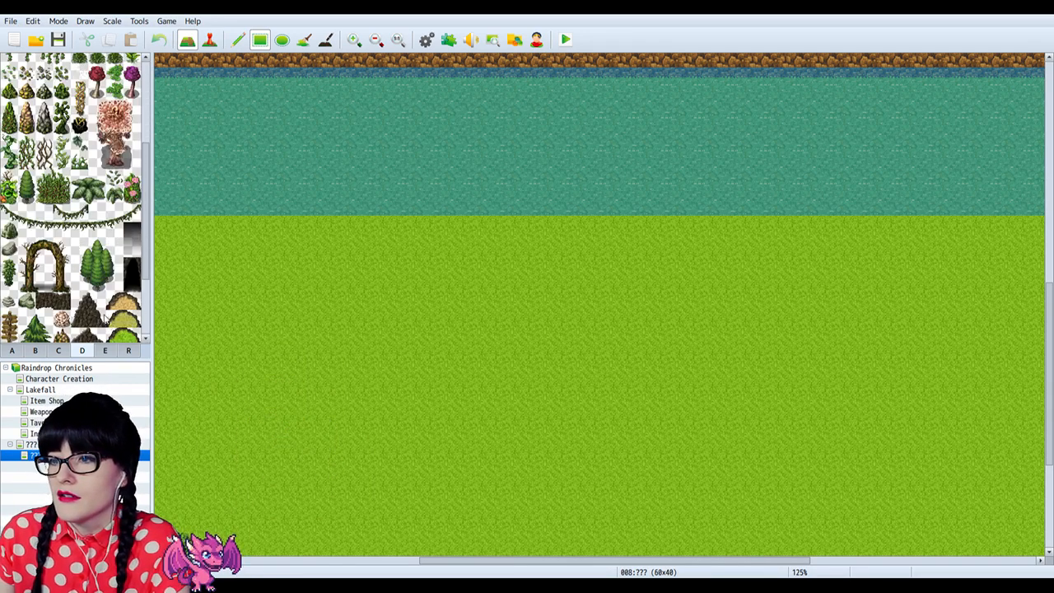
click(60, 351)
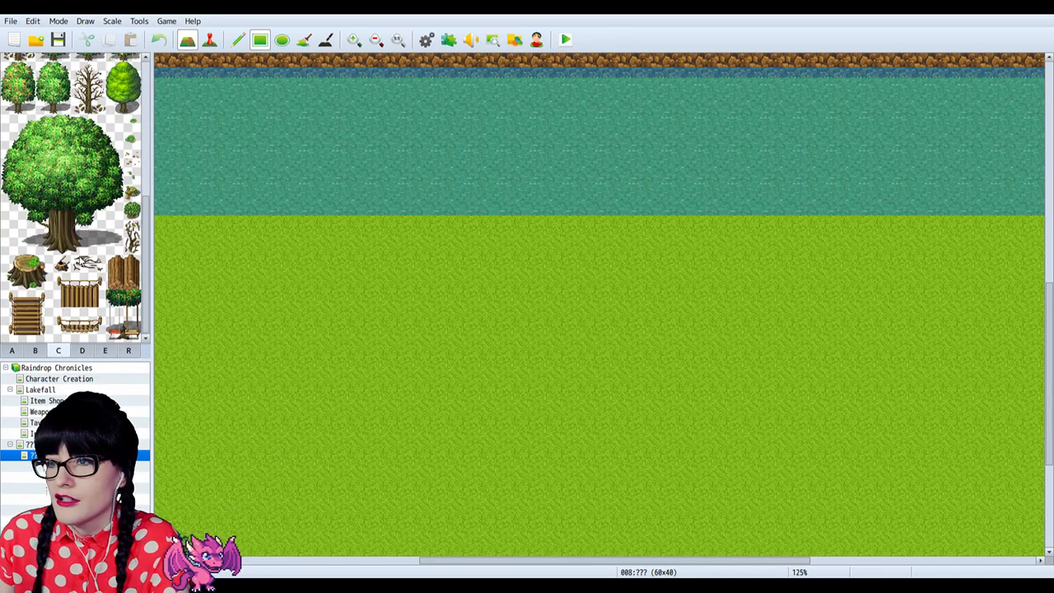
scroll(14, 229, up, 5)
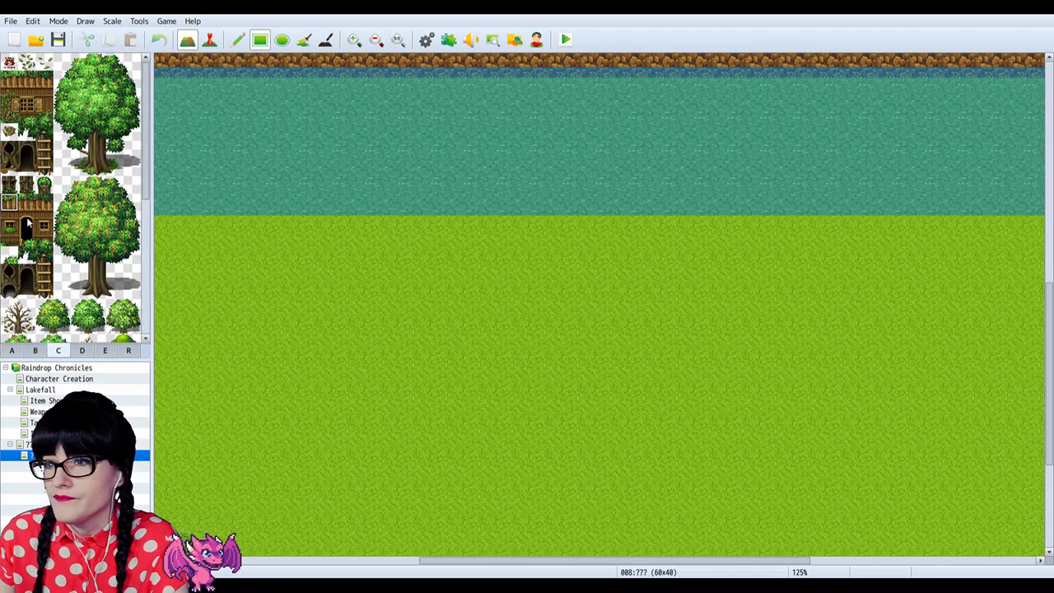
click(9, 203)
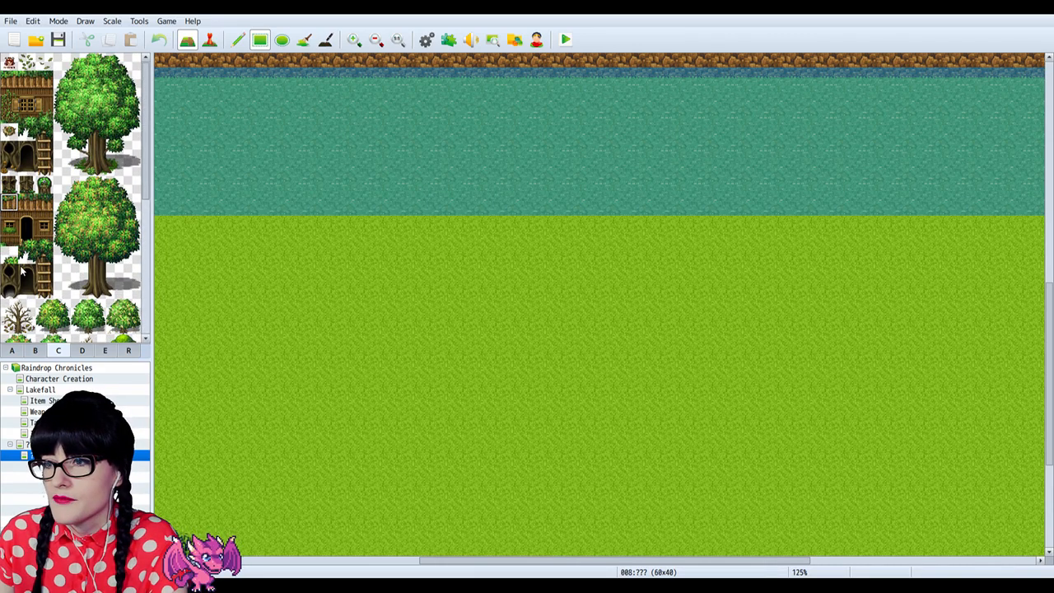
drag(16, 216, 50, 238)
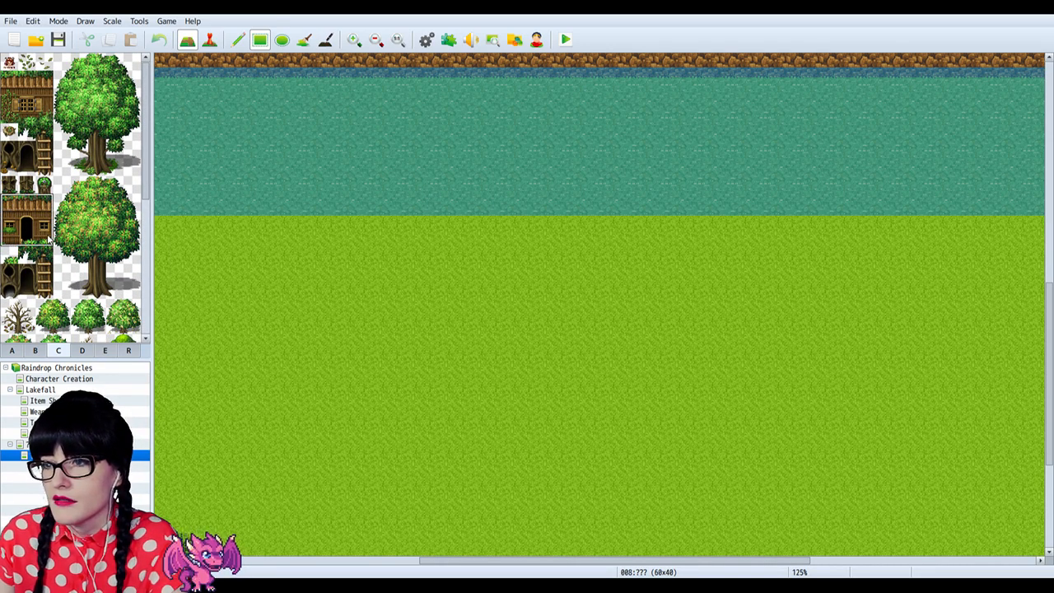
click(44, 185)
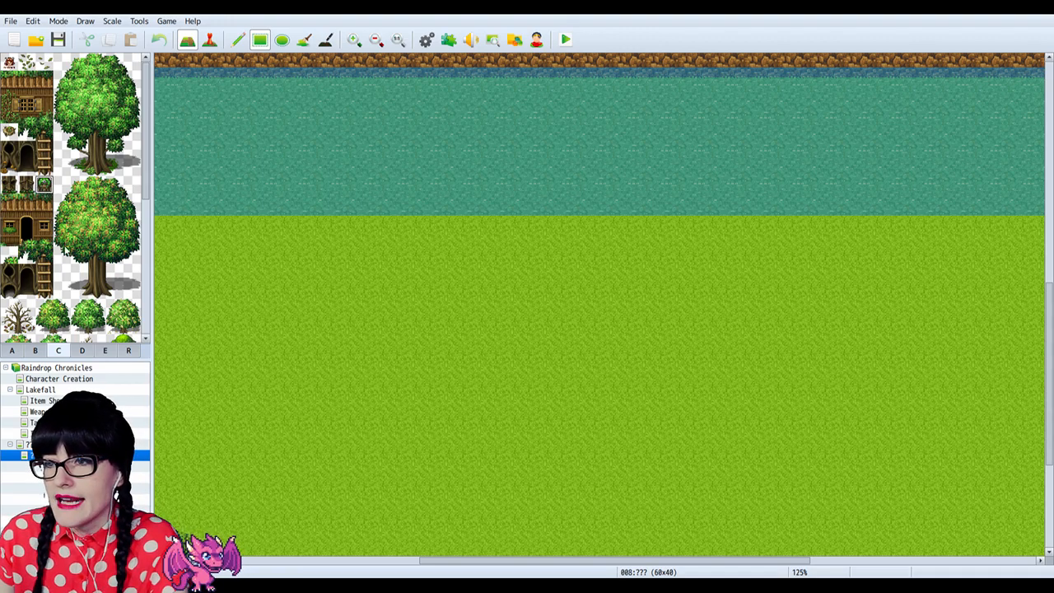
Step: Examine the giant face tree and graveyard island on the Lakefall map, and return to the lake map 008
click(39, 389)
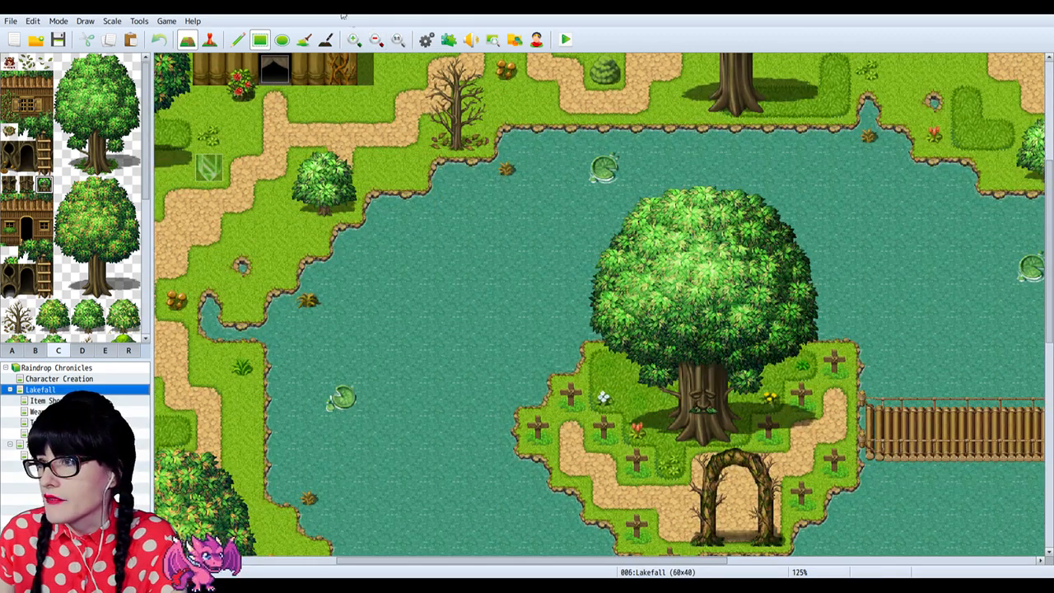
click(354, 39)
scroll(399, 113, down, 3)
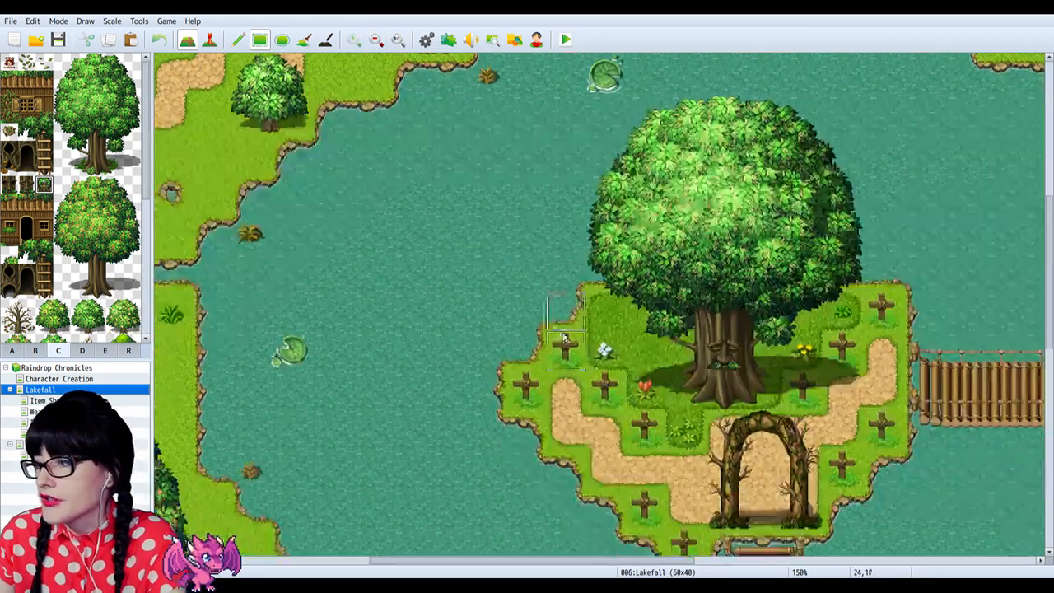
click(376, 40)
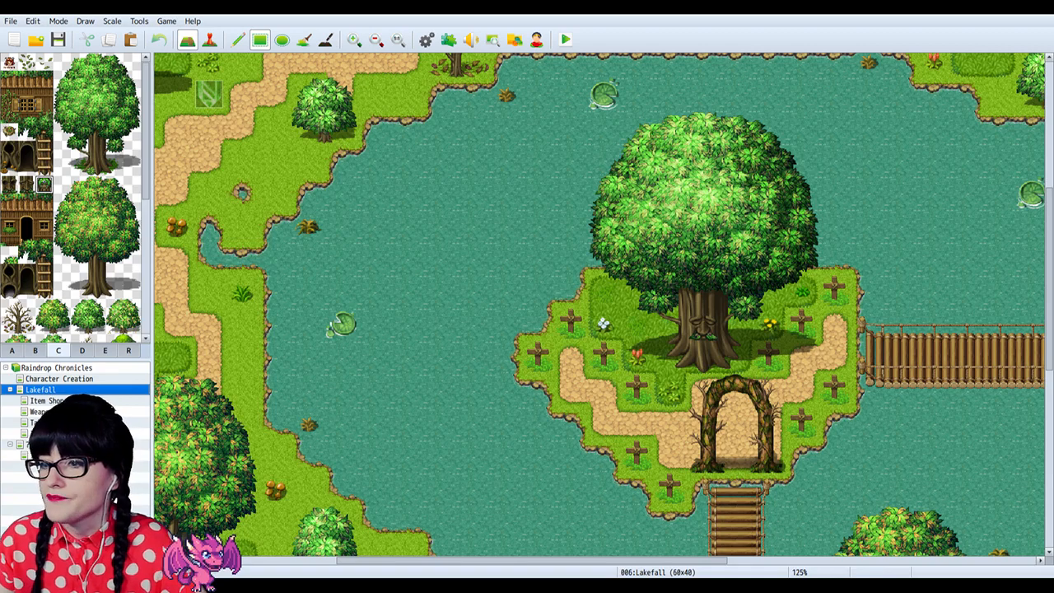
click(82, 444)
click(82, 454)
Step: Look through the treehouse, large tree and stump tiles for a landmark that suits the grass plateau on map 008
scroll(88, 275, down, 1)
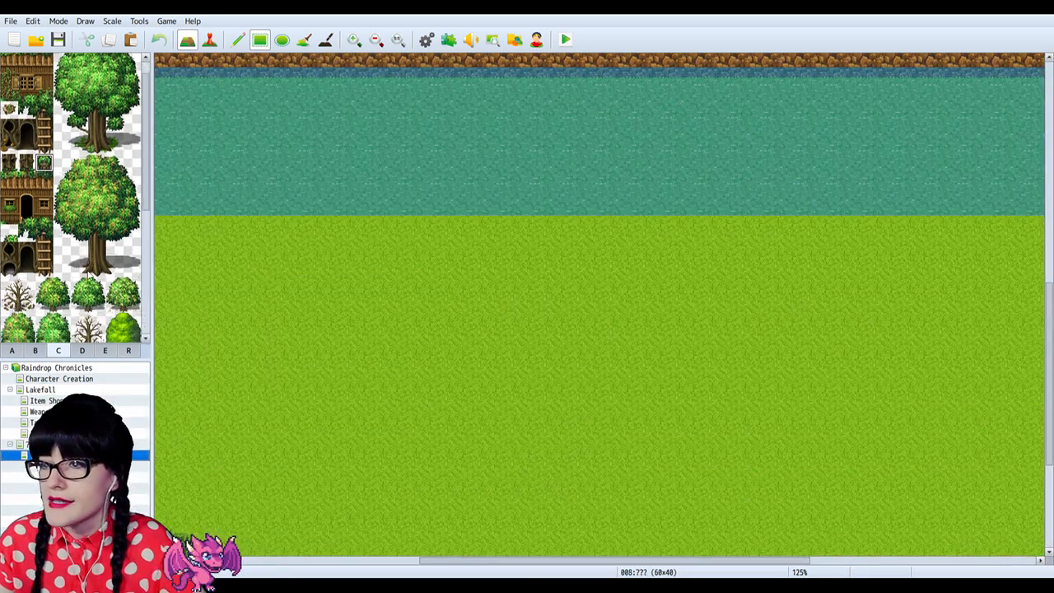
scroll(88, 275, up, 1)
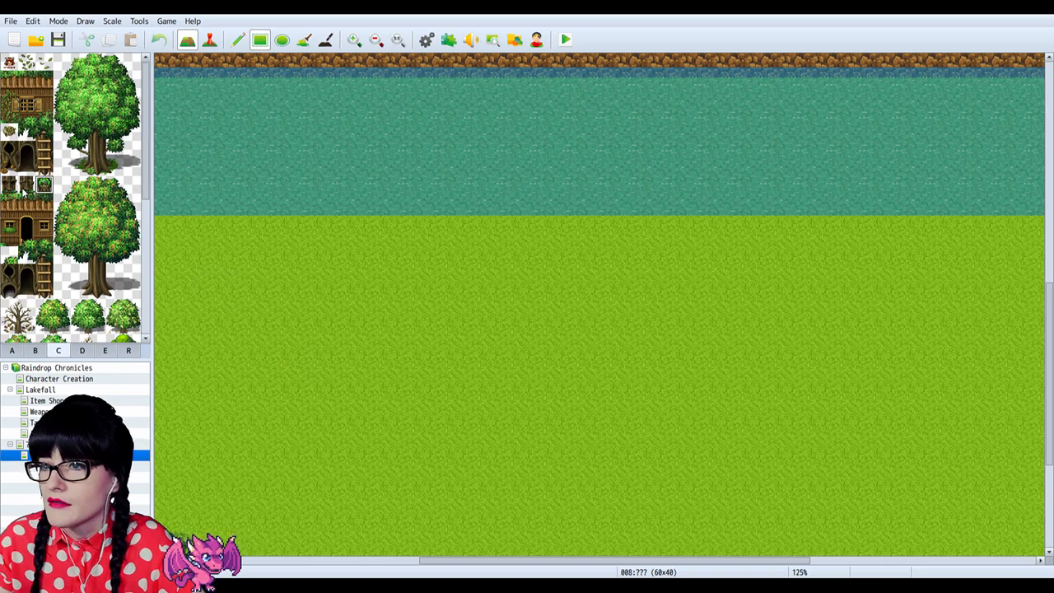
click(10, 185)
scroll(82, 163, down, 1)
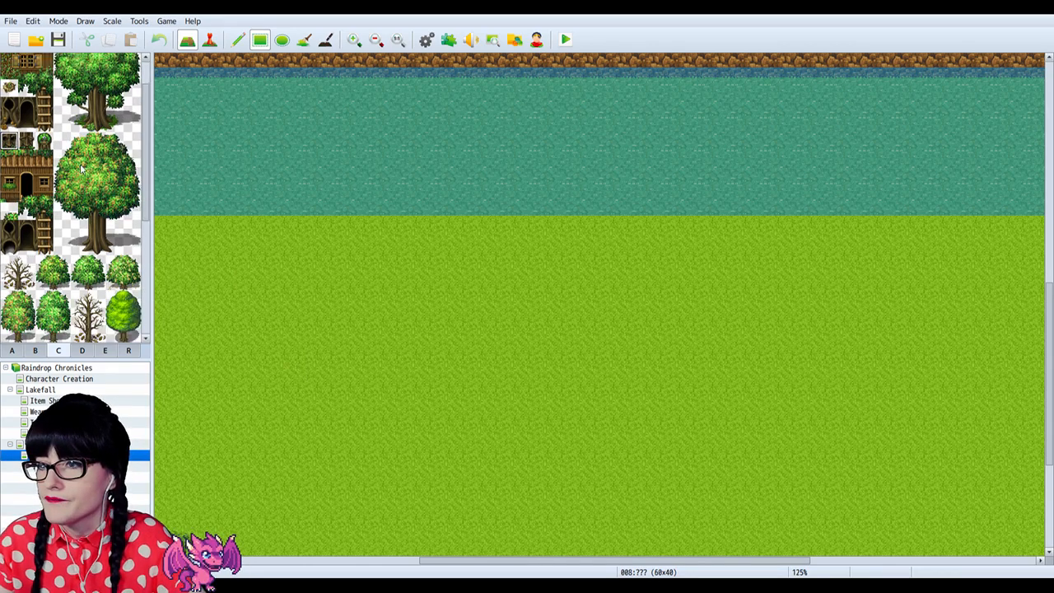
scroll(82, 163, down, 3)
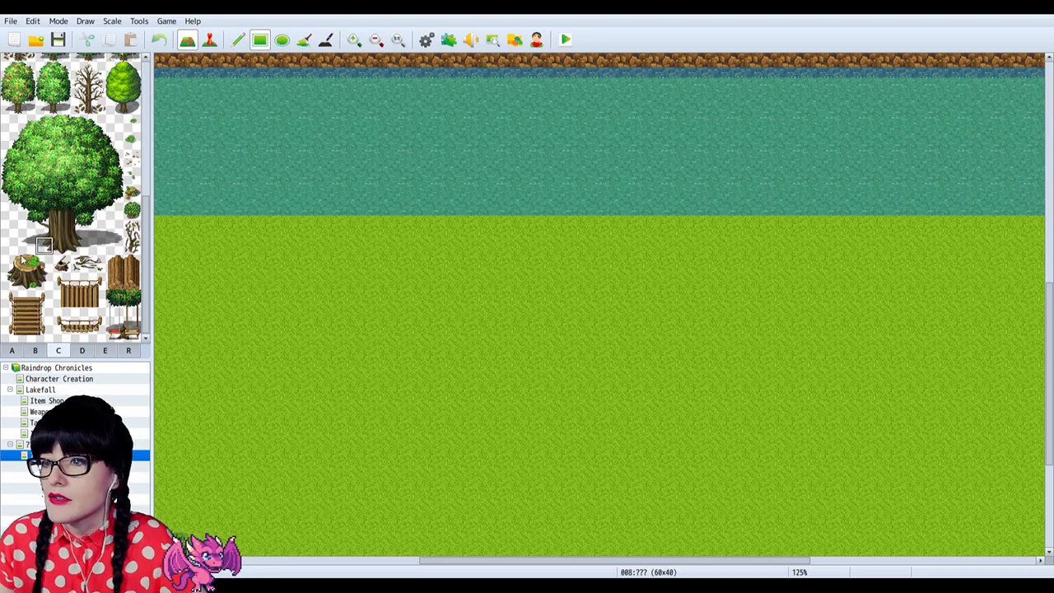
scroll(35, 278, up, 2)
scroll(34, 279, up, 3)
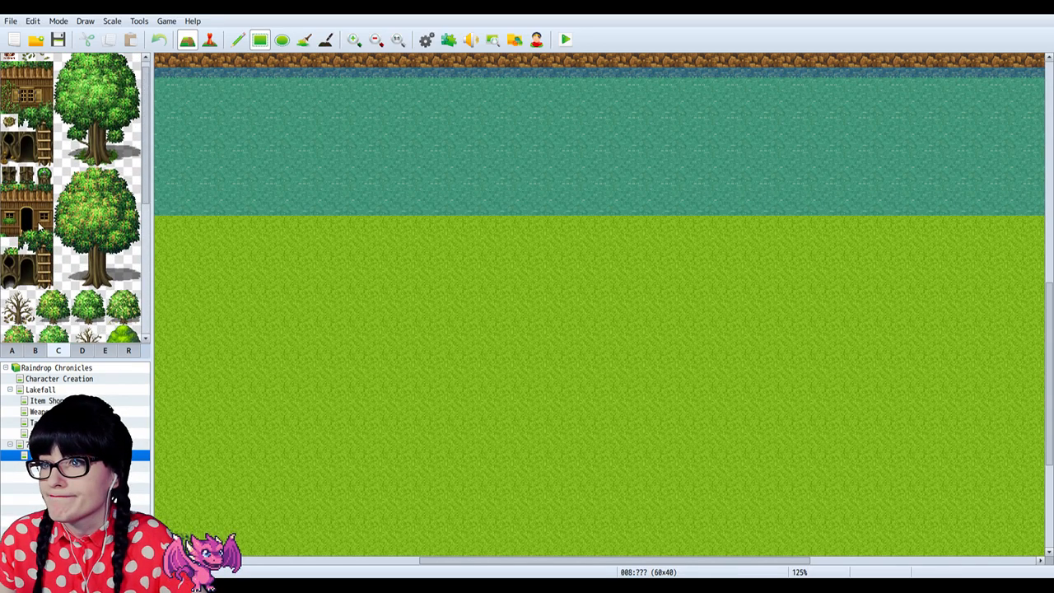
Step: Look through the plant, archway and crystal circle tiles, and check the grass plateau down to its southern cliff edge
click(102, 351)
click(88, 351)
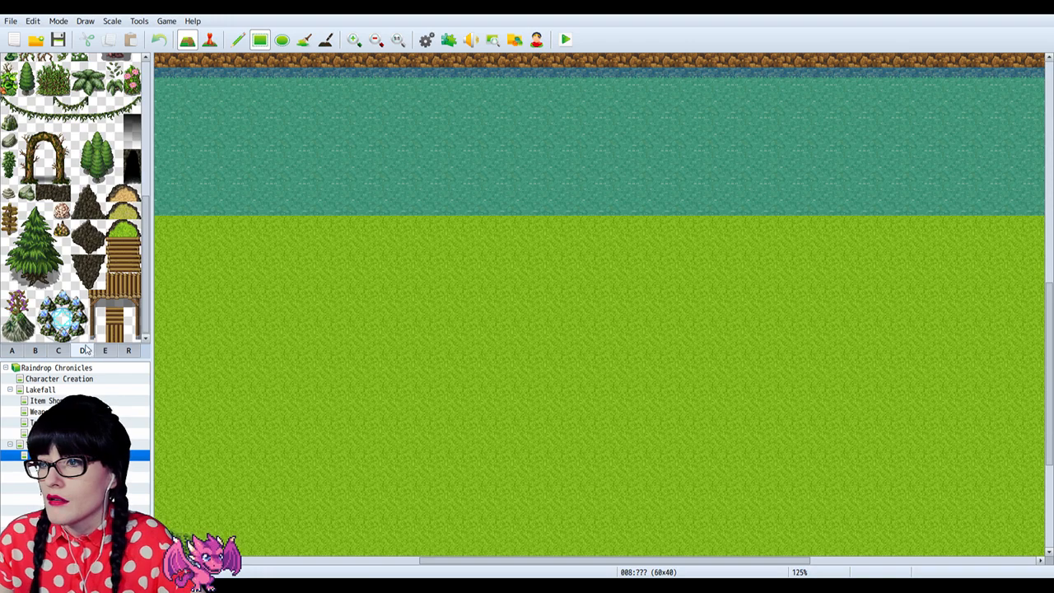
scroll(75, 198, up, 10)
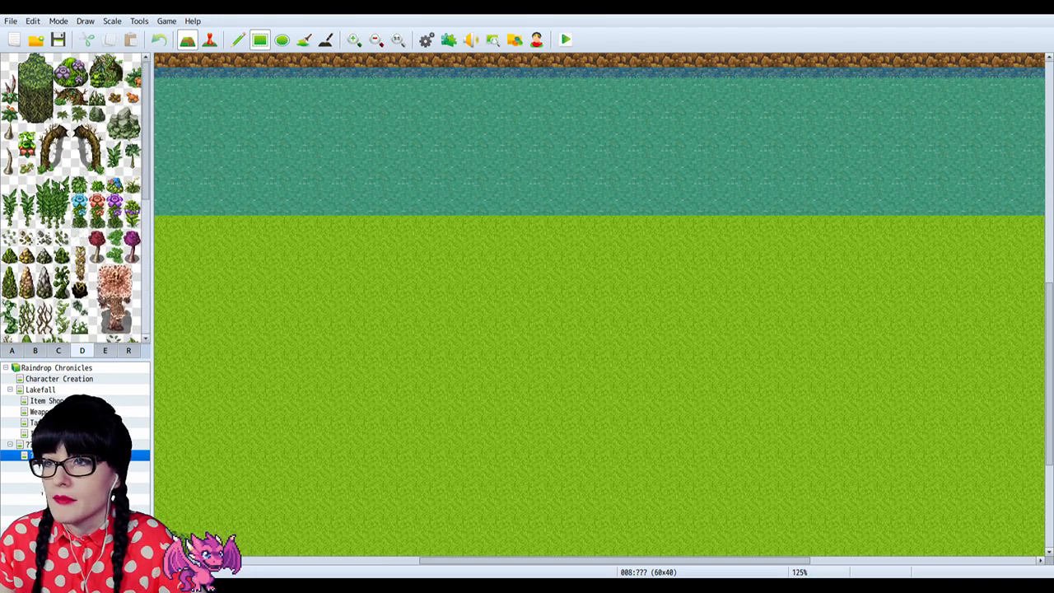
scroll(61, 189, down, 6)
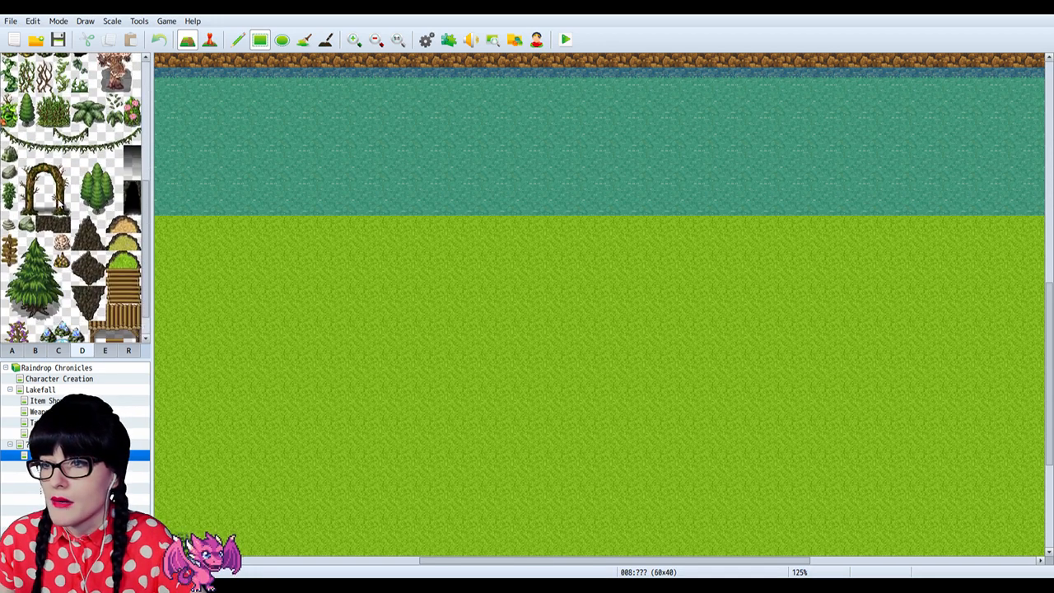
scroll(61, 190, down, 2)
scroll(486, 265, down, 5)
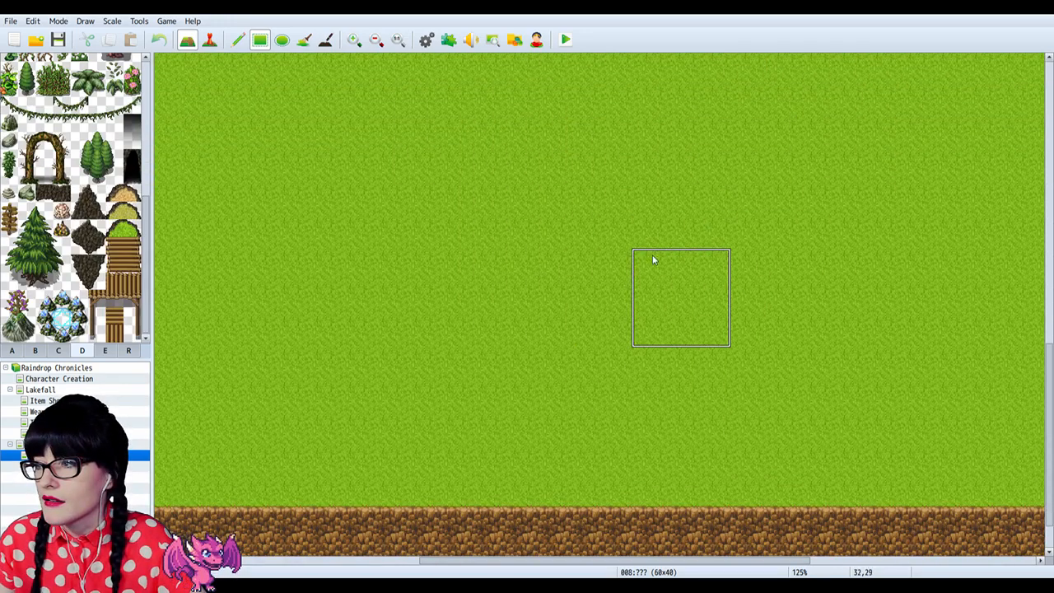
scroll(651, 258, up, 5)
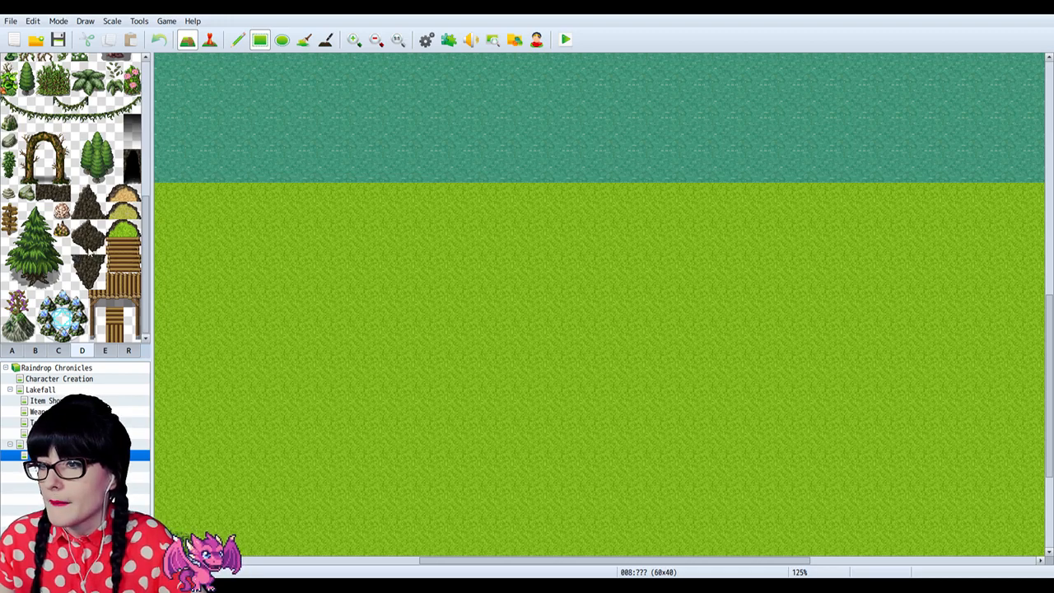
scroll(94, 340, up, 10)
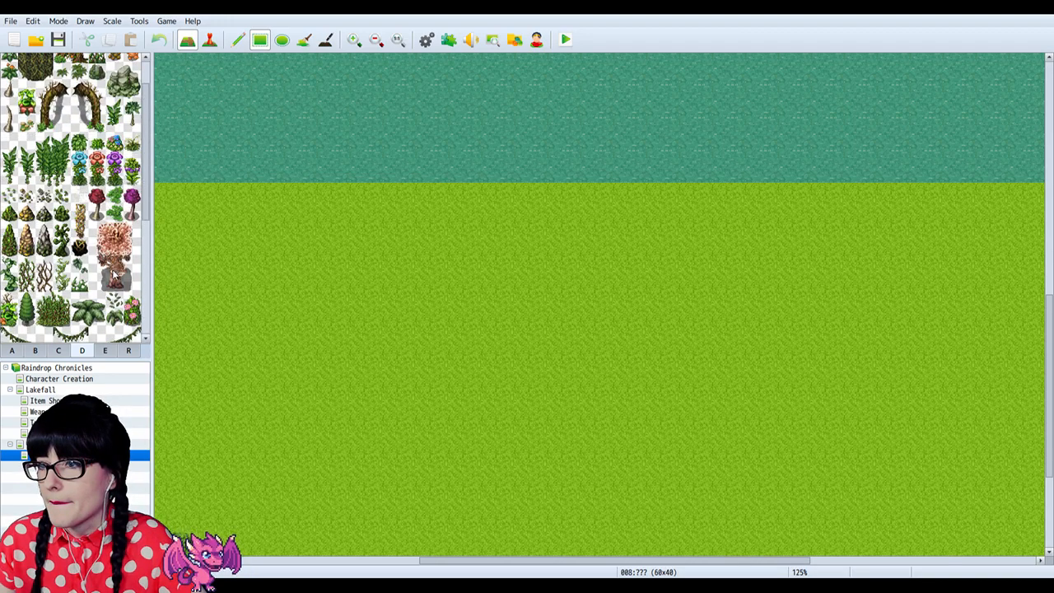
Step: Check the town decoration, tent and snow tiles and the ground and wall tiles for scenery ideas
click(104, 351)
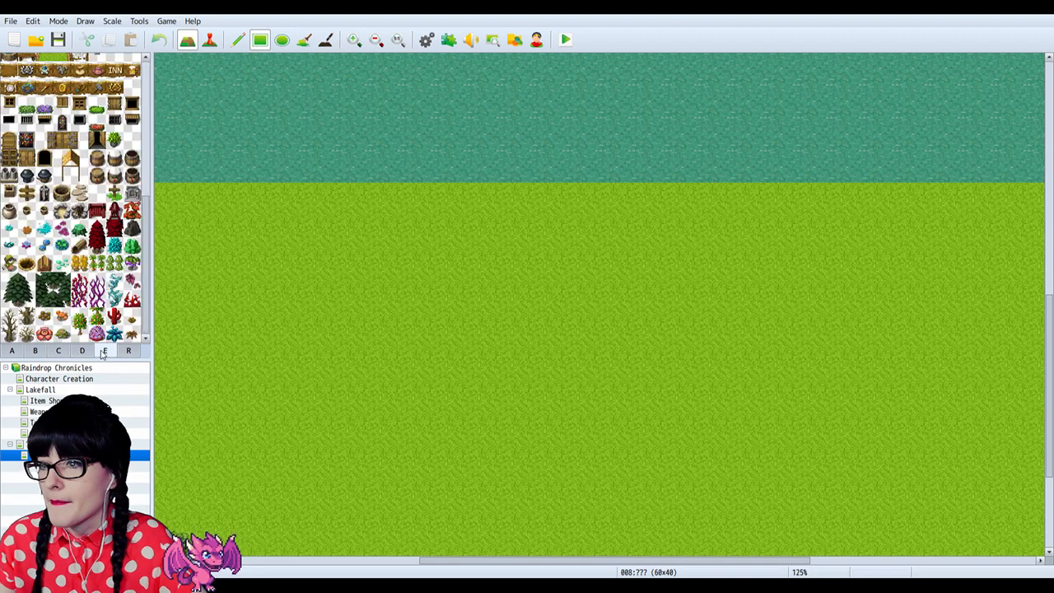
click(37, 351)
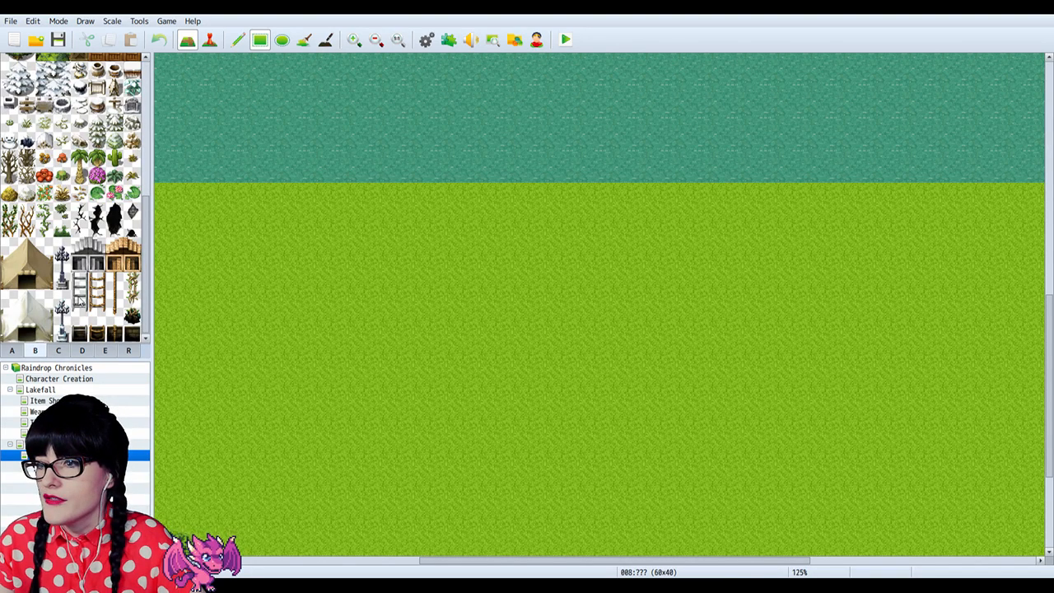
scroll(79, 304, down, 10)
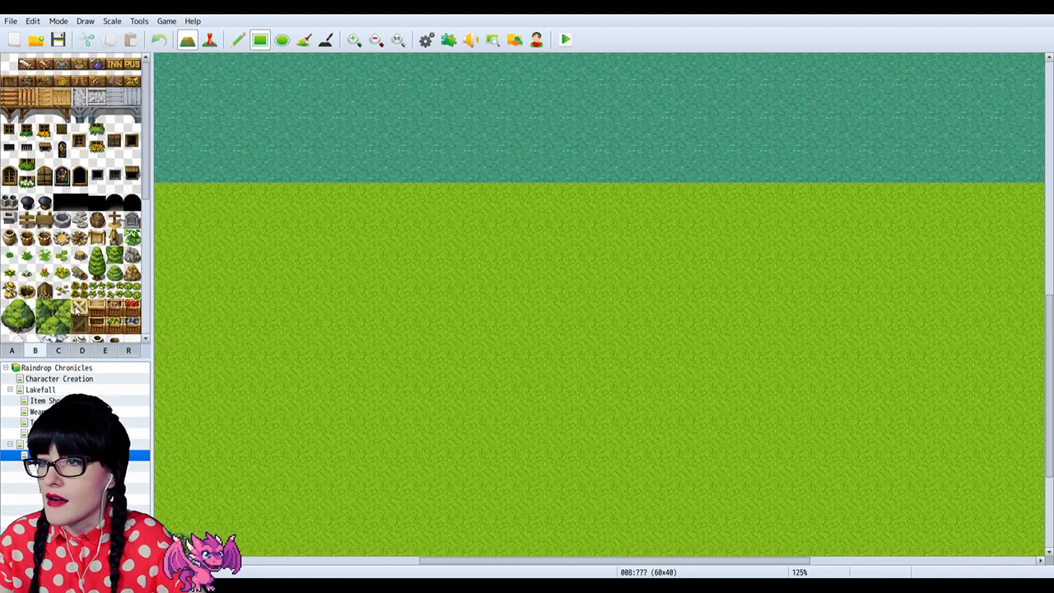
click(14, 352)
scroll(80, 282, up, 5)
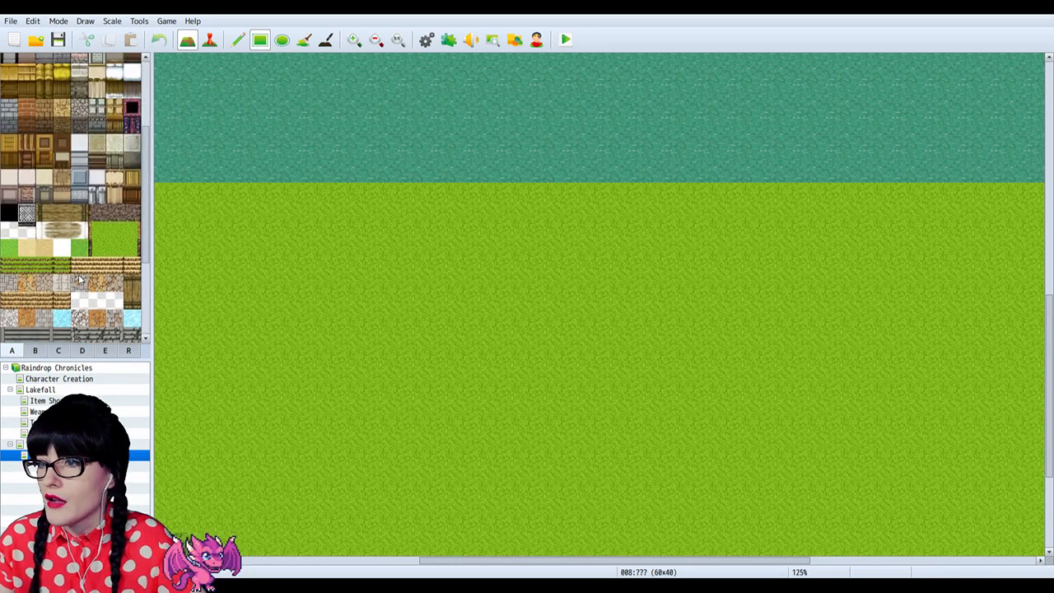
scroll(80, 283, down, 3)
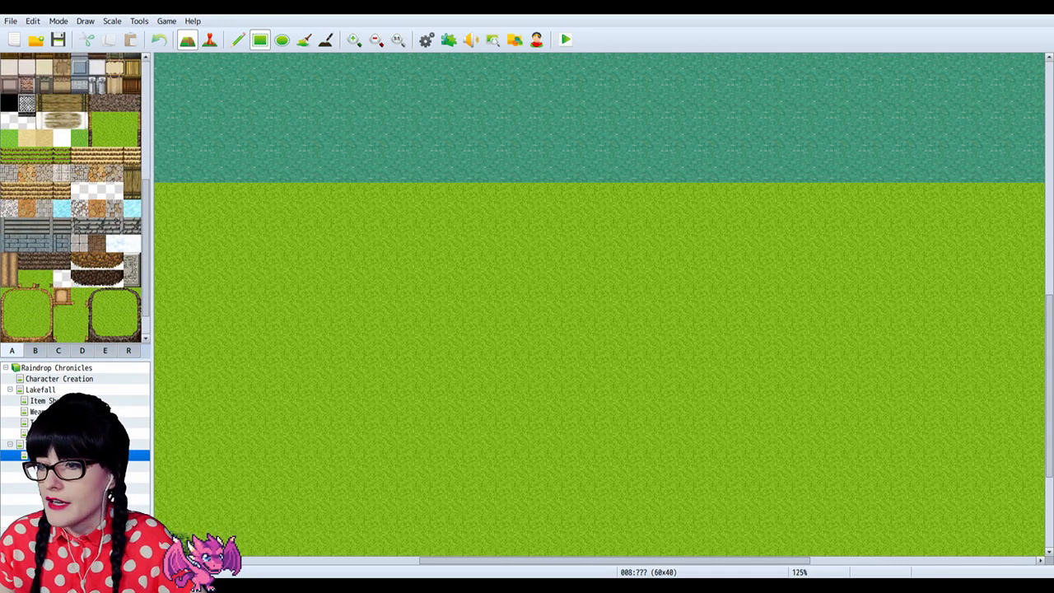
Step: Compare the terraced cliff map 005 with the lake map 008 at 67% zoom
click(58, 444)
click(378, 40)
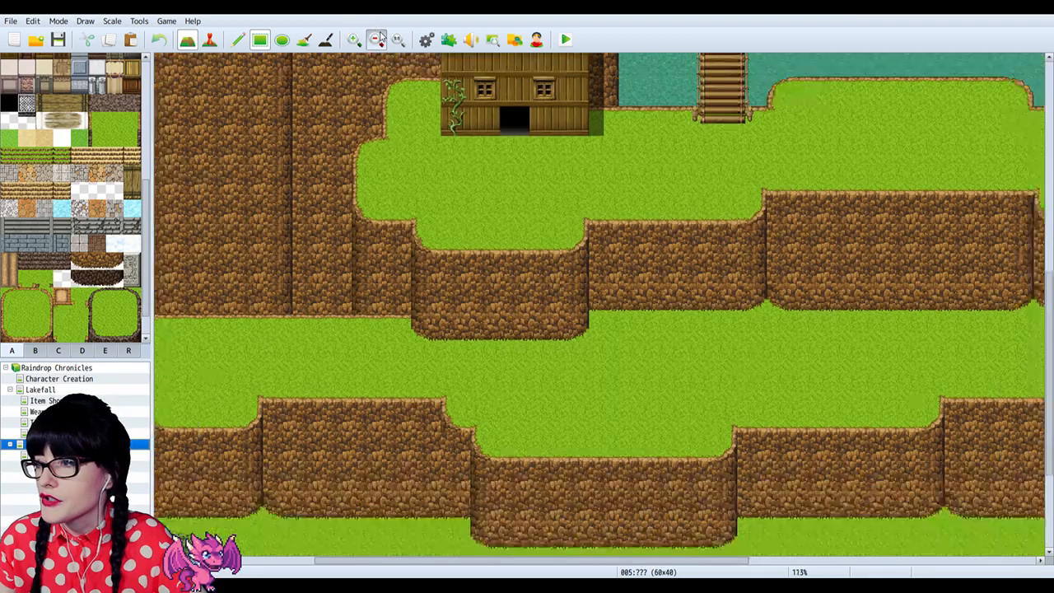
click(379, 37)
click(379, 36)
click(379, 35)
click(378, 40)
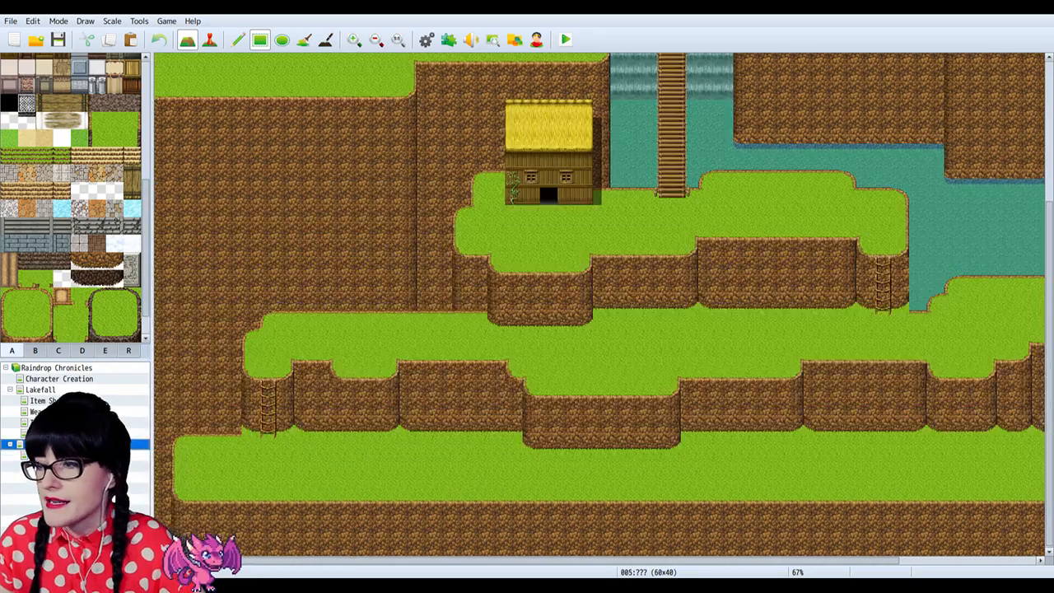
click(50, 454)
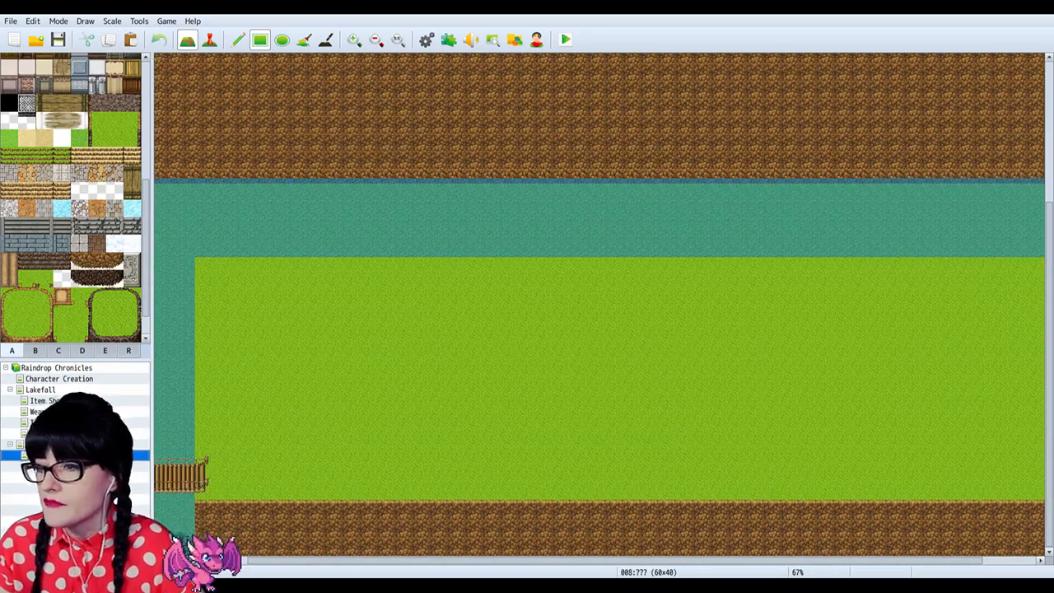
click(50, 444)
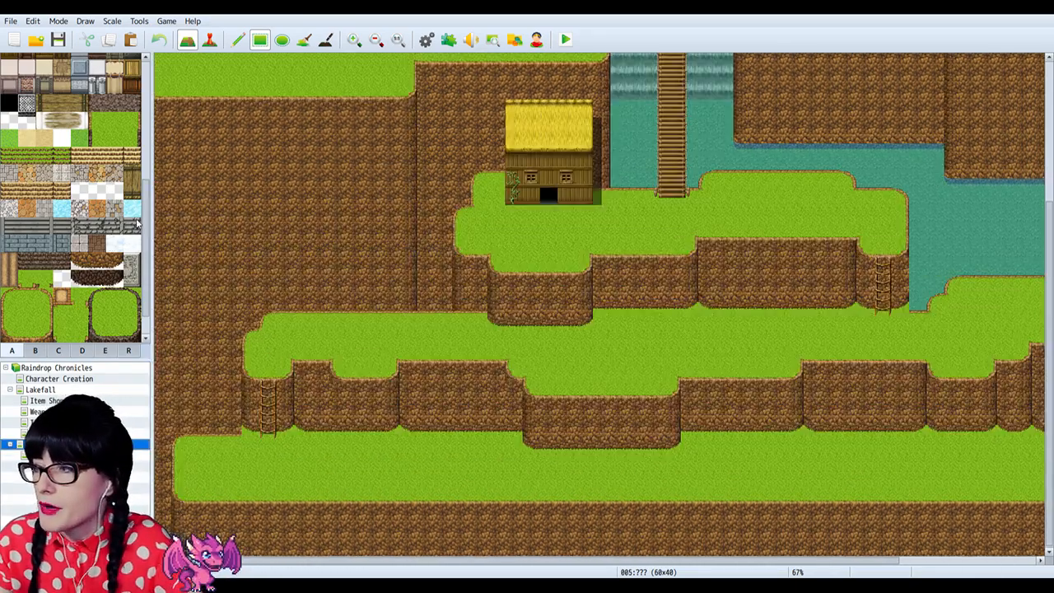
click(49, 454)
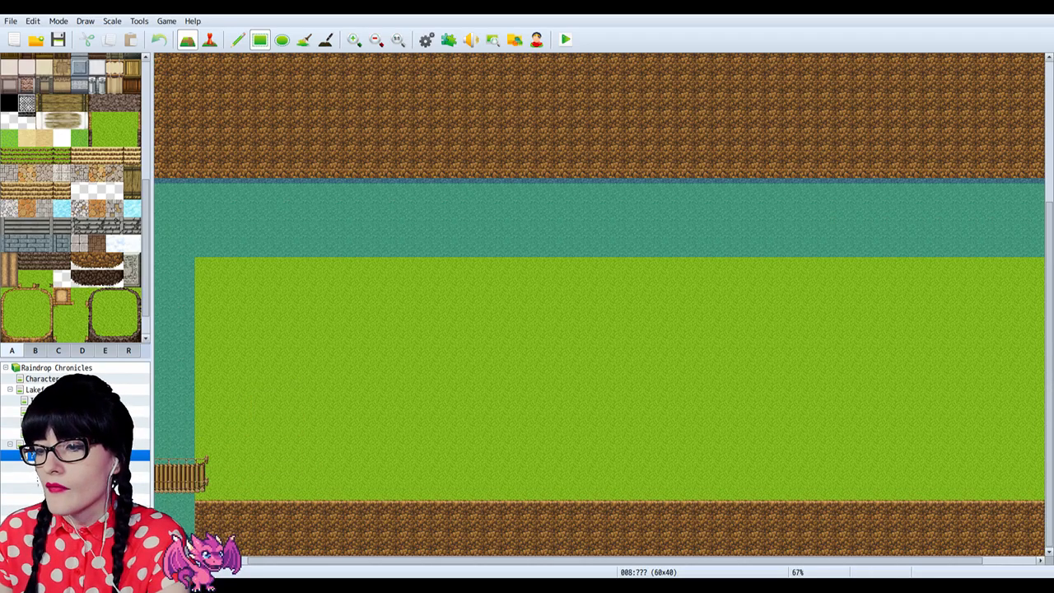
click(50, 444)
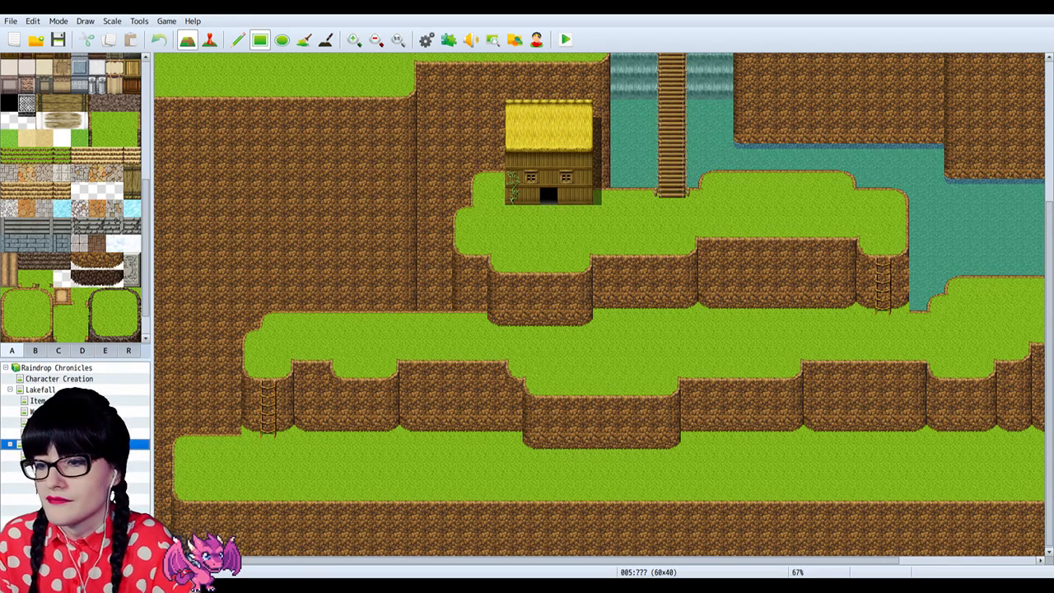
click(36, 455)
click(31, 444)
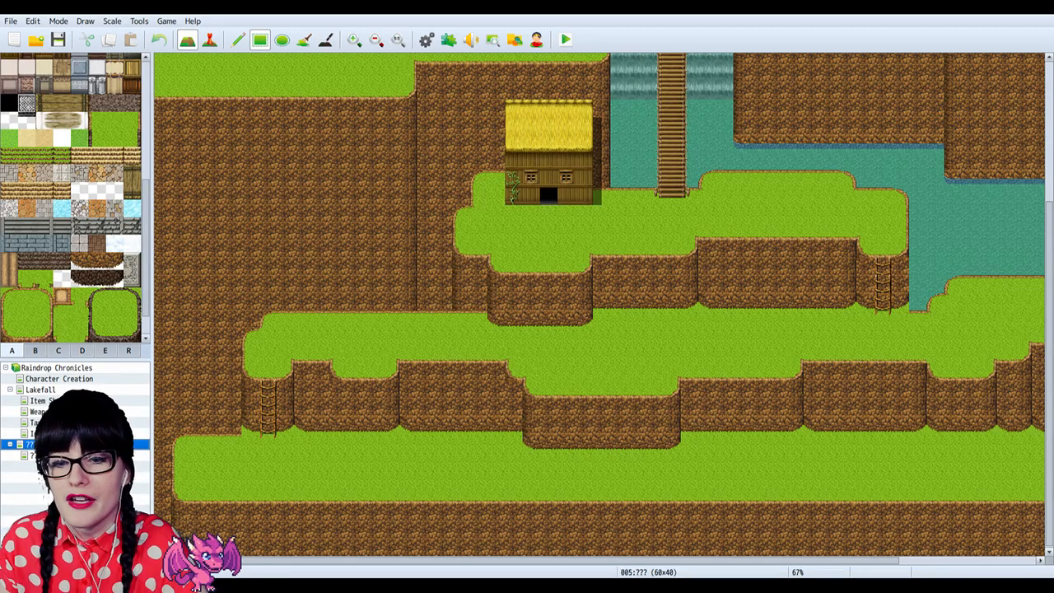
Step: Switch to Discord and review the story poll posts in news-and-updates, enlarging the Carol the Barrel drawing
key(alt+Tab)
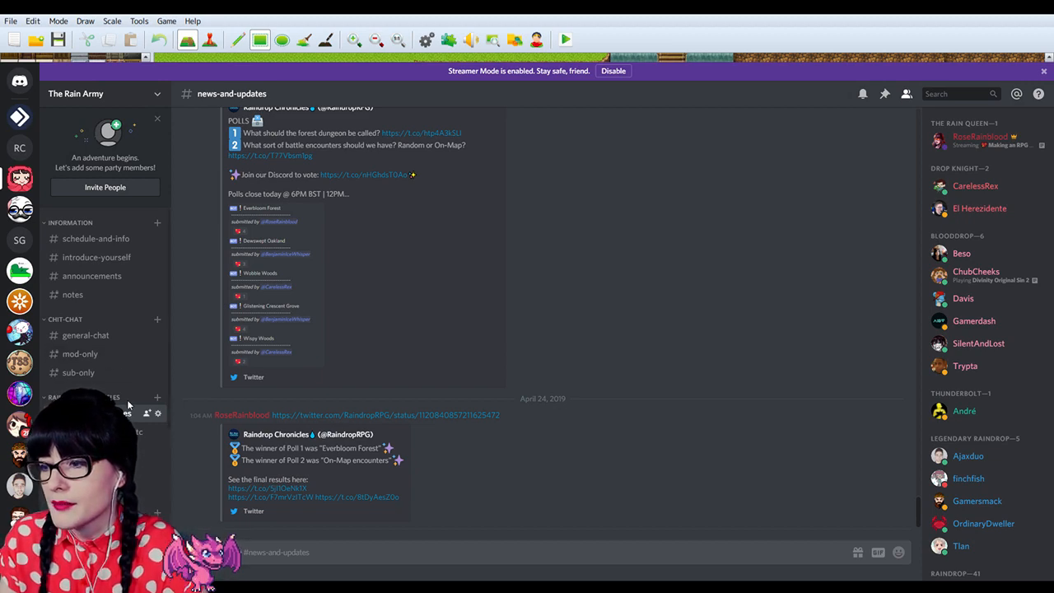
scroll(267, 351, up, 5)
scroll(267, 351, up, 10)
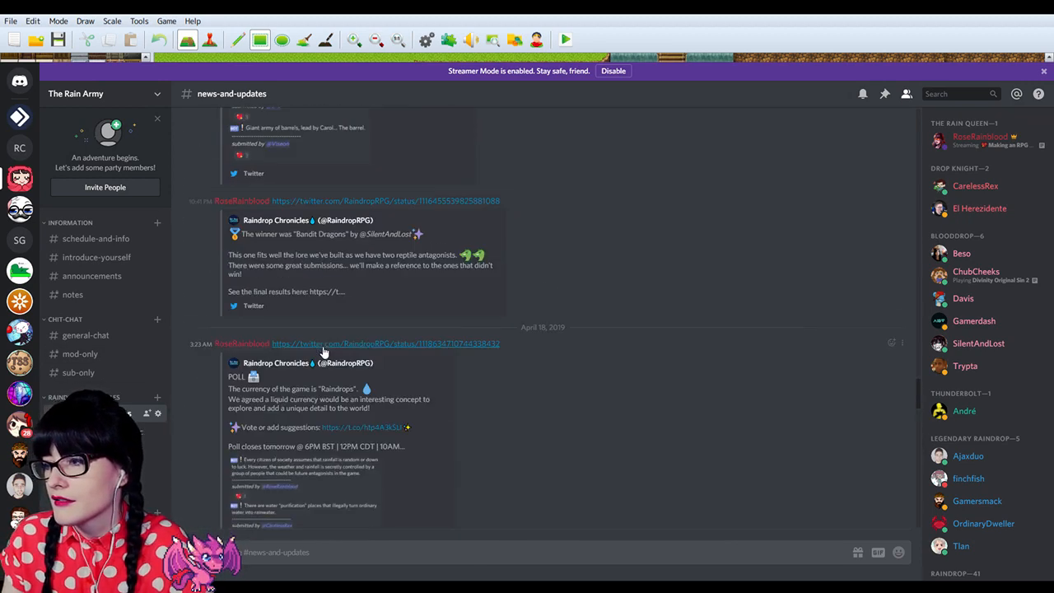
click(351, 405)
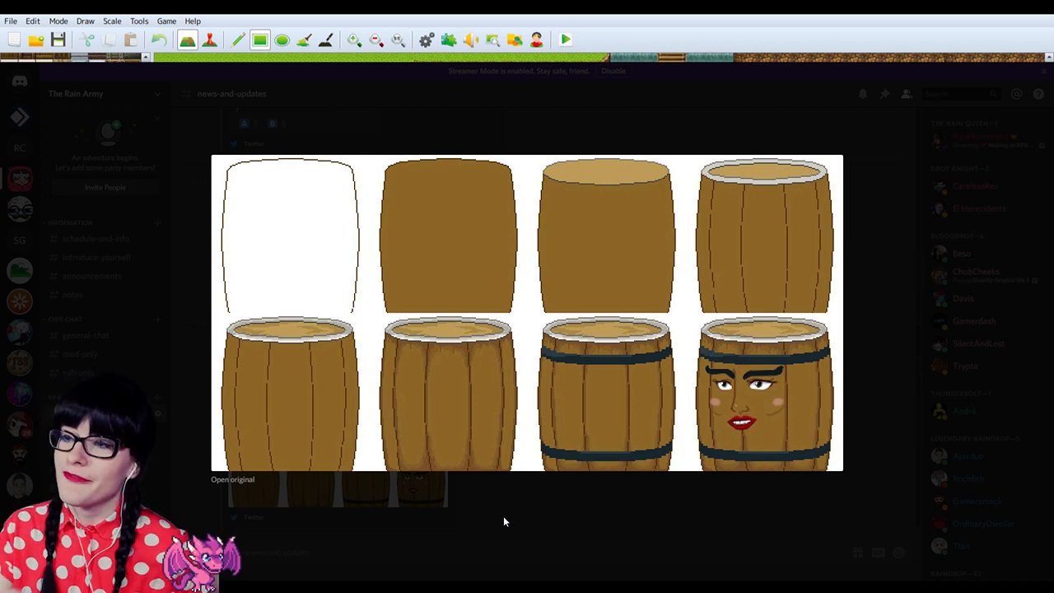
click(466, 516)
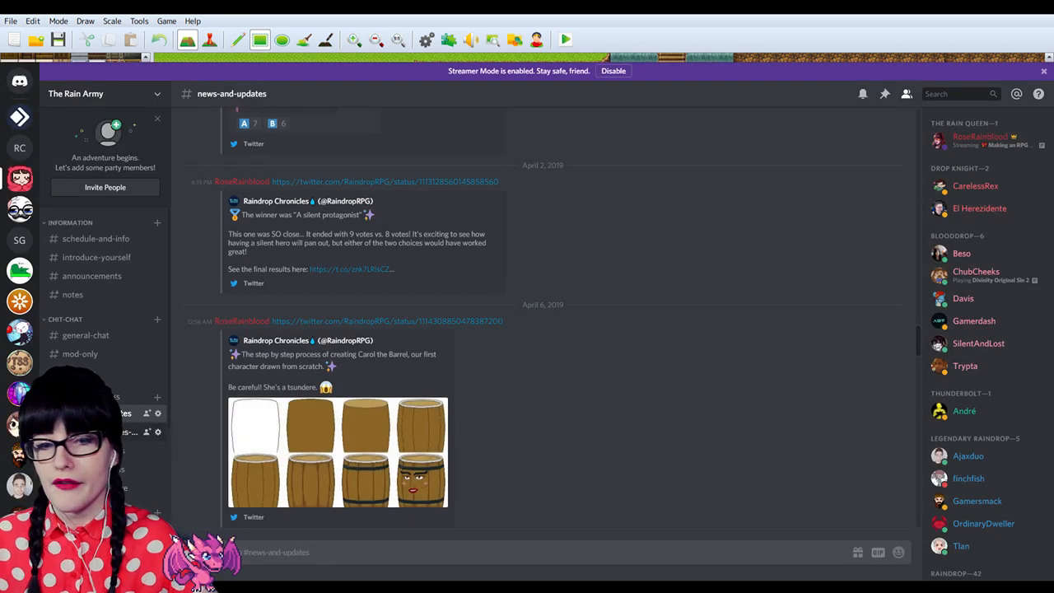
scroll(544, 313, down, 5)
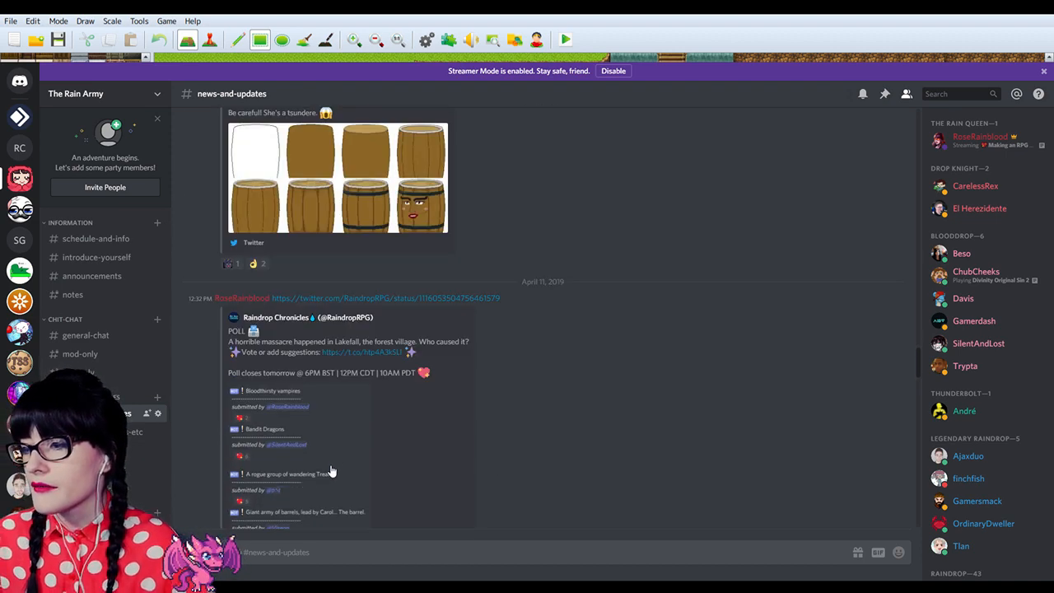
click(106, 432)
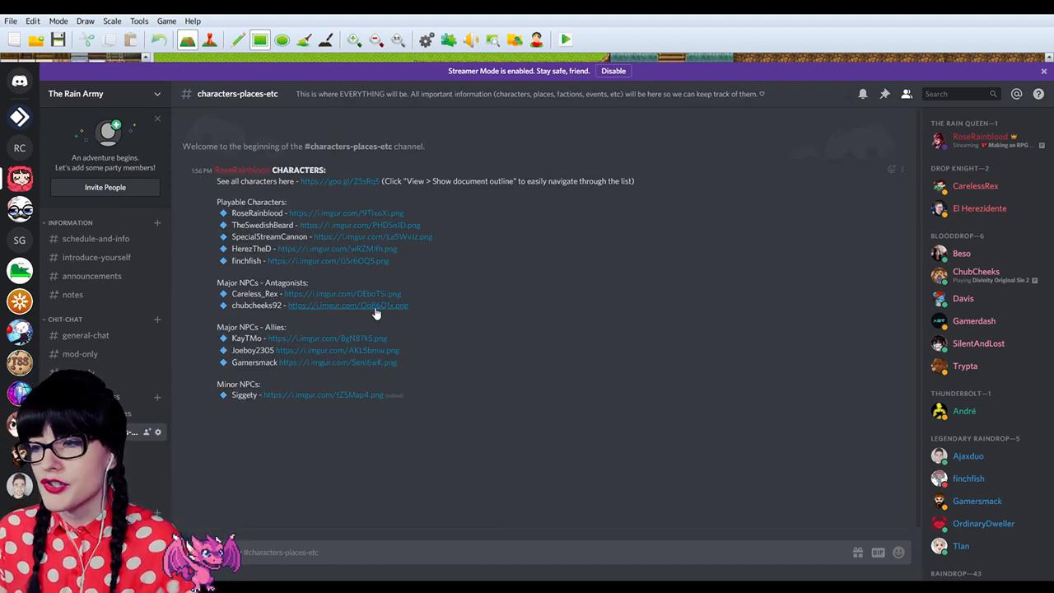
key(ctrl+plus)
key(ctrl+plus)
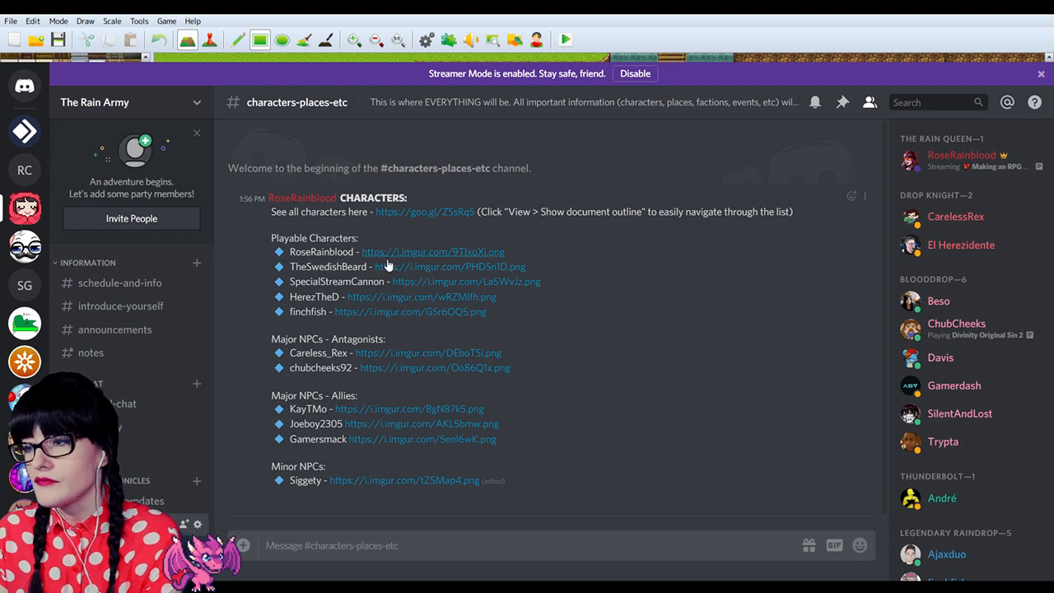
click(411, 354)
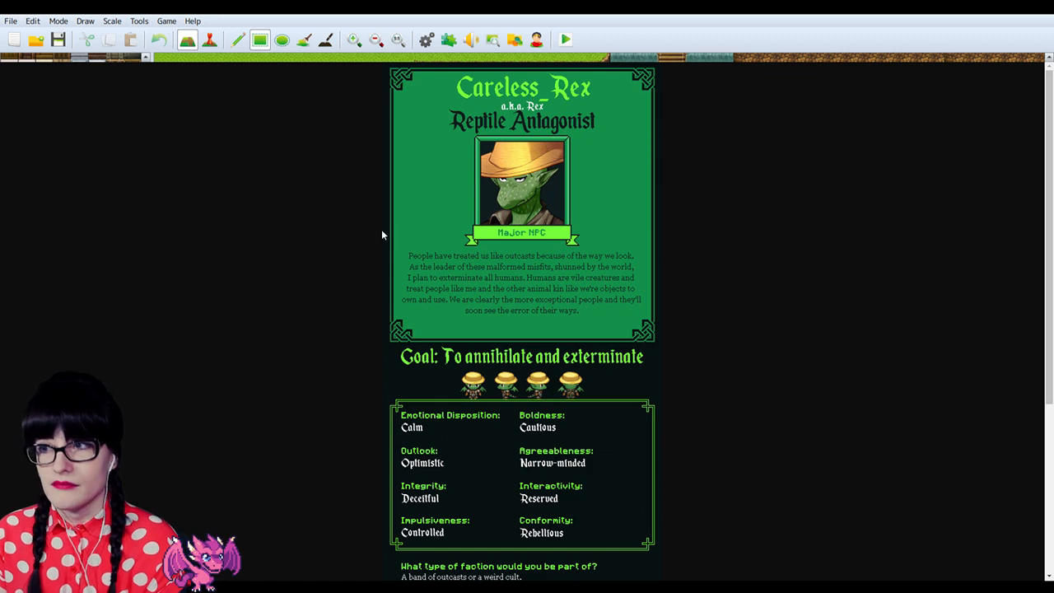
click(455, 276)
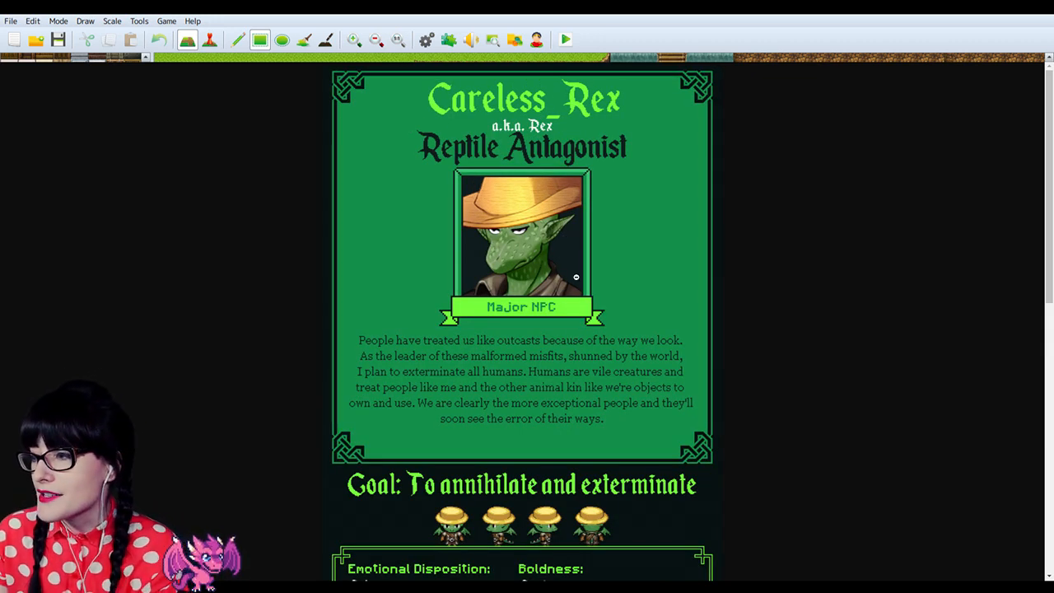
scroll(573, 286, down, 1)
scroll(568, 290, down, 1)
scroll(568, 290, up, 2)
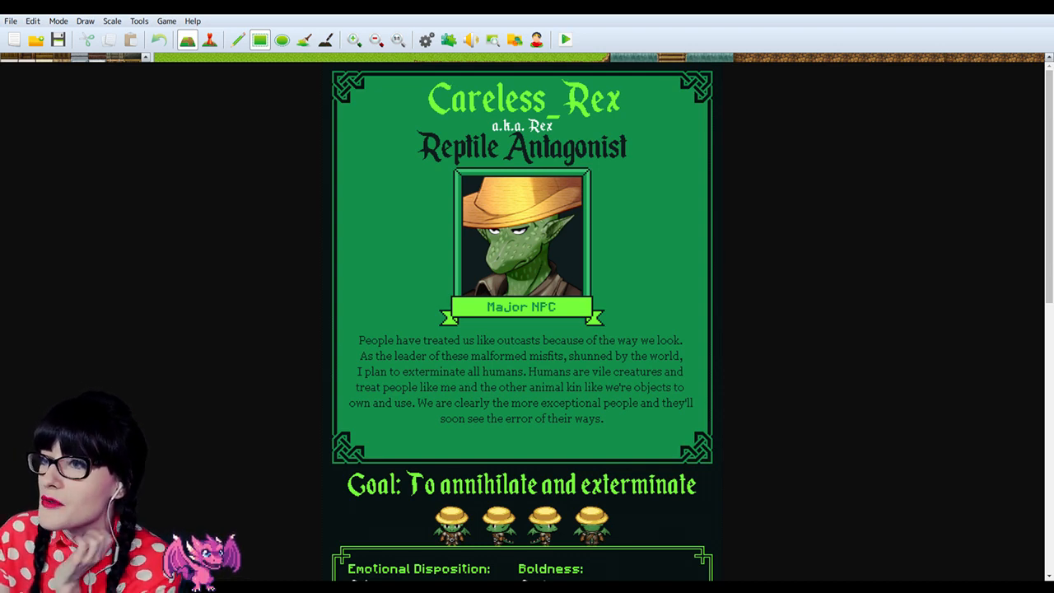
key(alt+Tab)
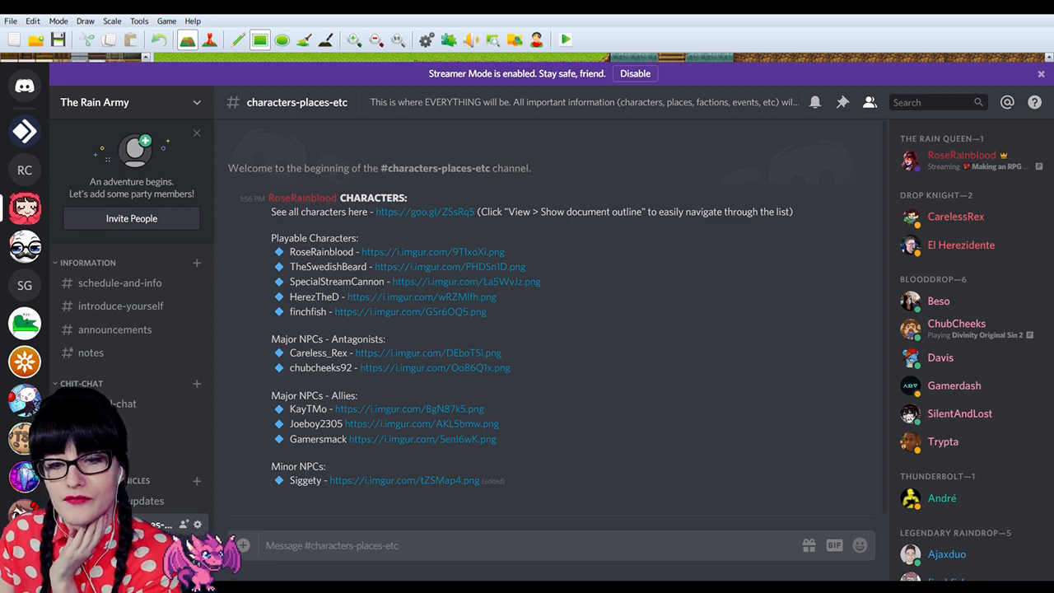
key(alt+Tab)
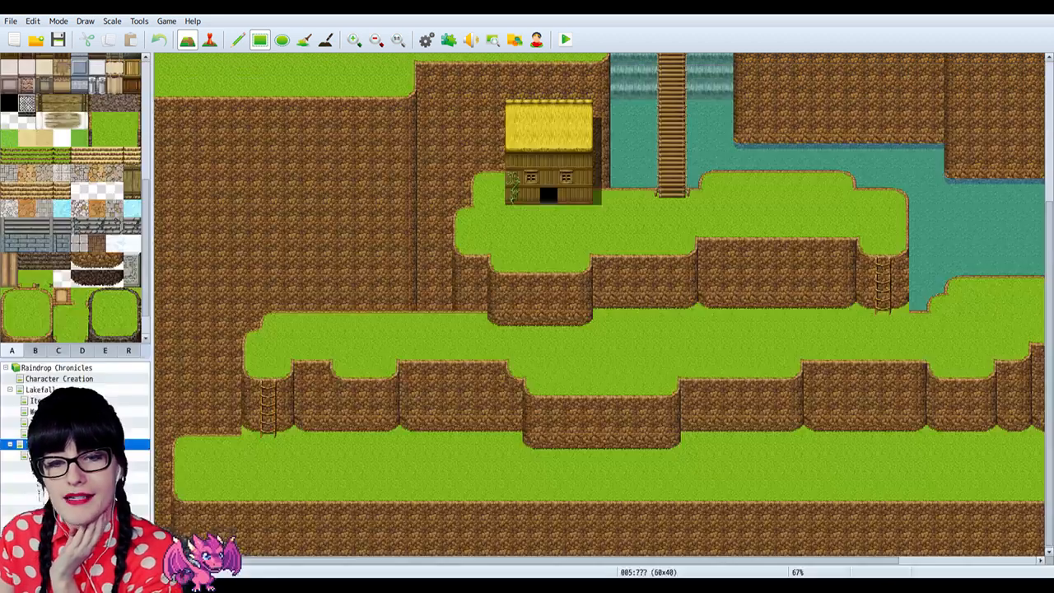
Step: Examine the terraced cliff map 005 between the tree-lined upper cliffs and the lowest grass terrace
scroll(584, 341, up, 5)
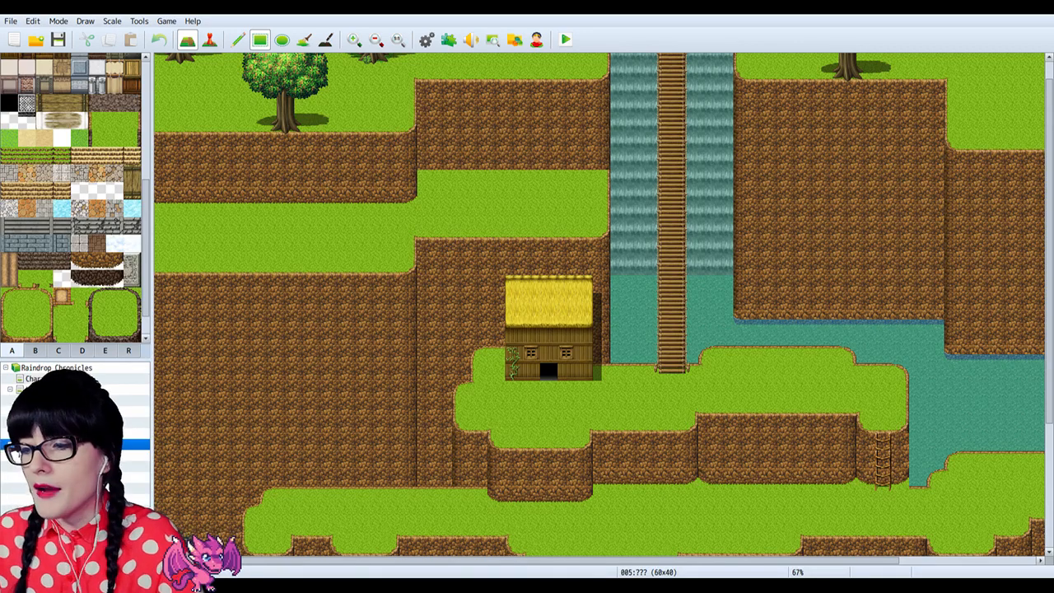
scroll(566, 252, down, 5)
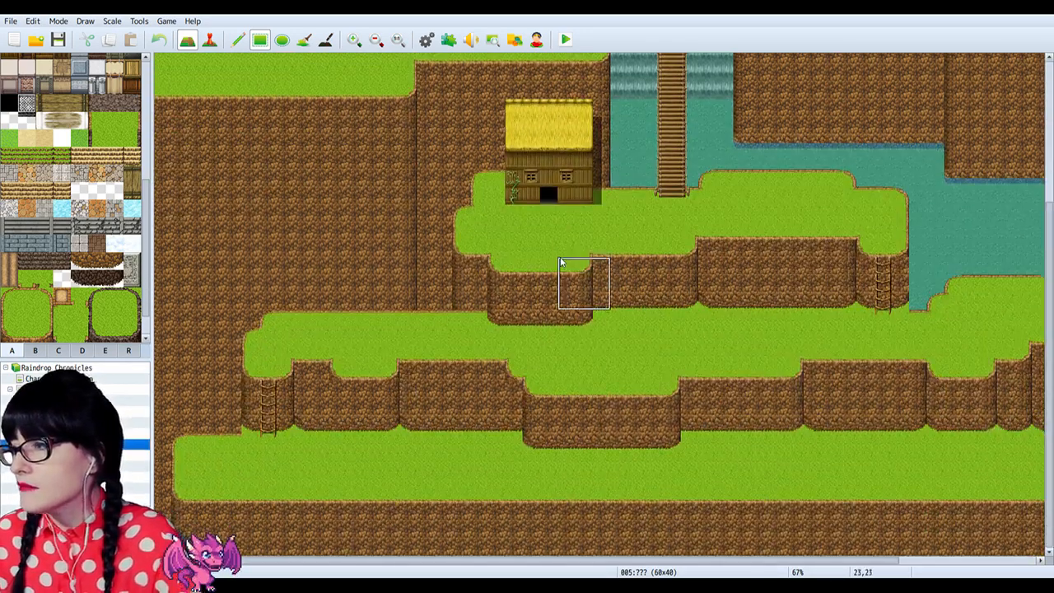
scroll(573, 266, up, 5)
scroll(573, 266, up, 1)
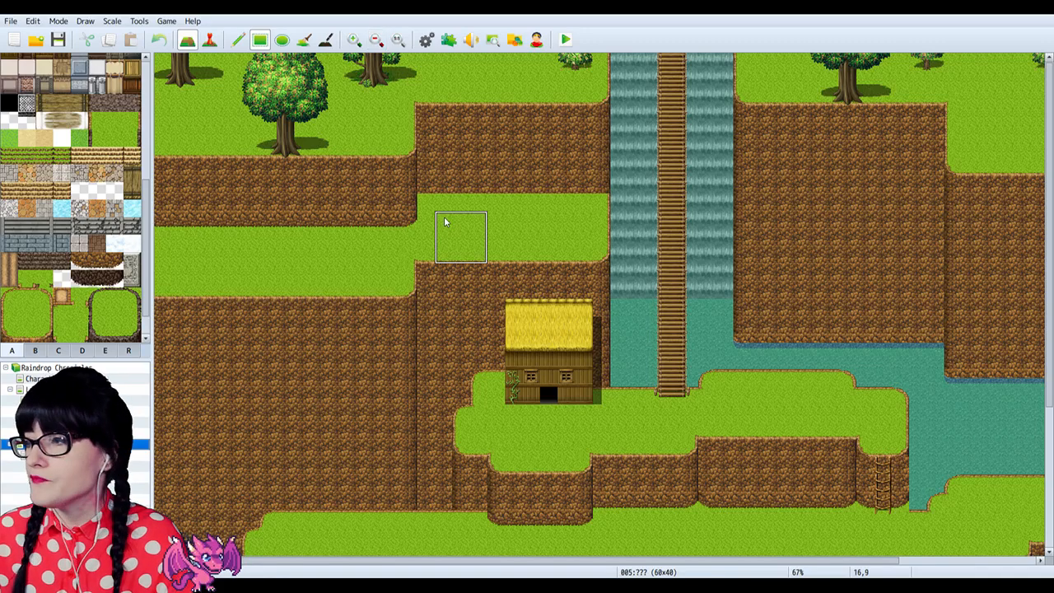
scroll(444, 217, down, 5)
scroll(444, 216, down, 3)
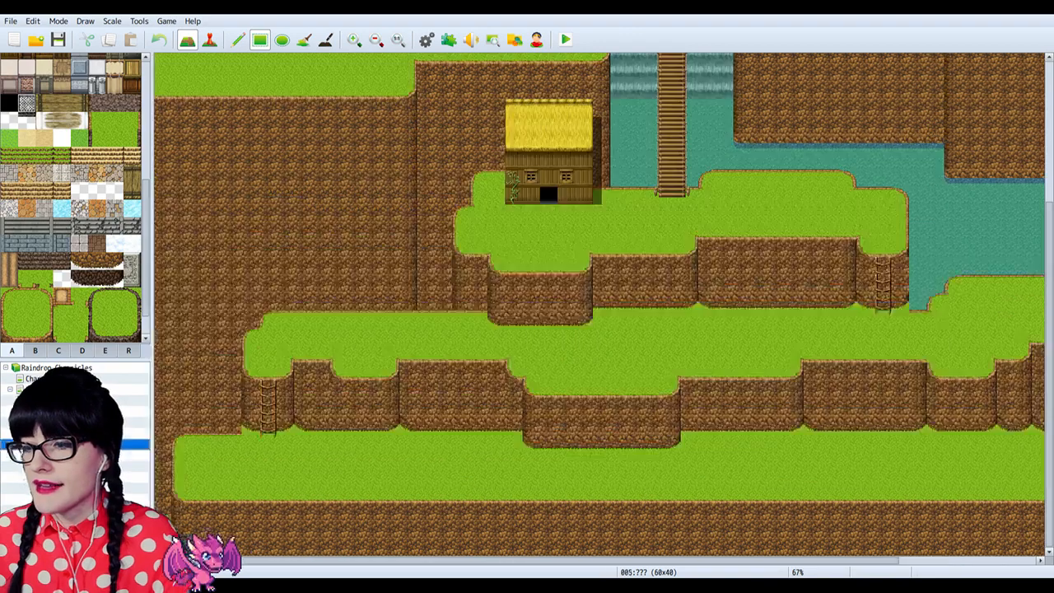
Step: Compare the cliff map 005 with the bridged lake map 008, and view the lake map at 58% zoom
click(132, 455)
click(132, 444)
click(132, 455)
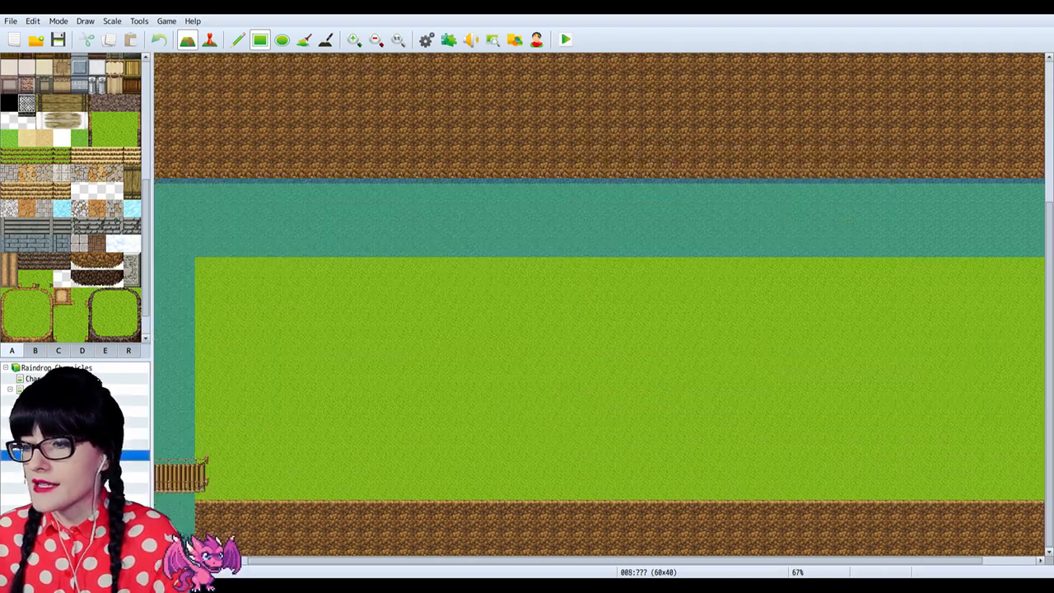
click(30, 444)
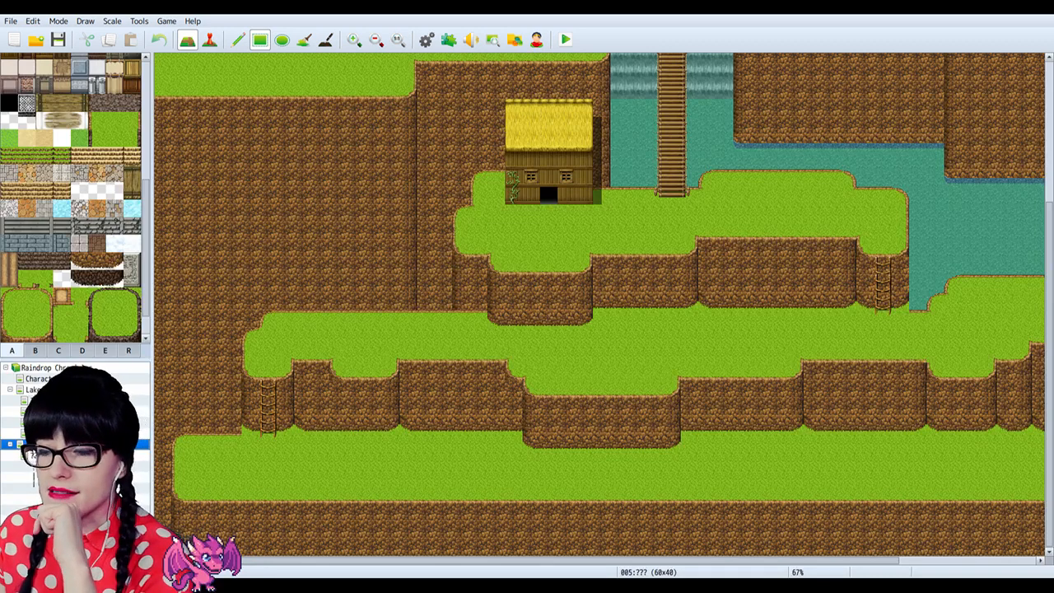
click(132, 455)
click(132, 444)
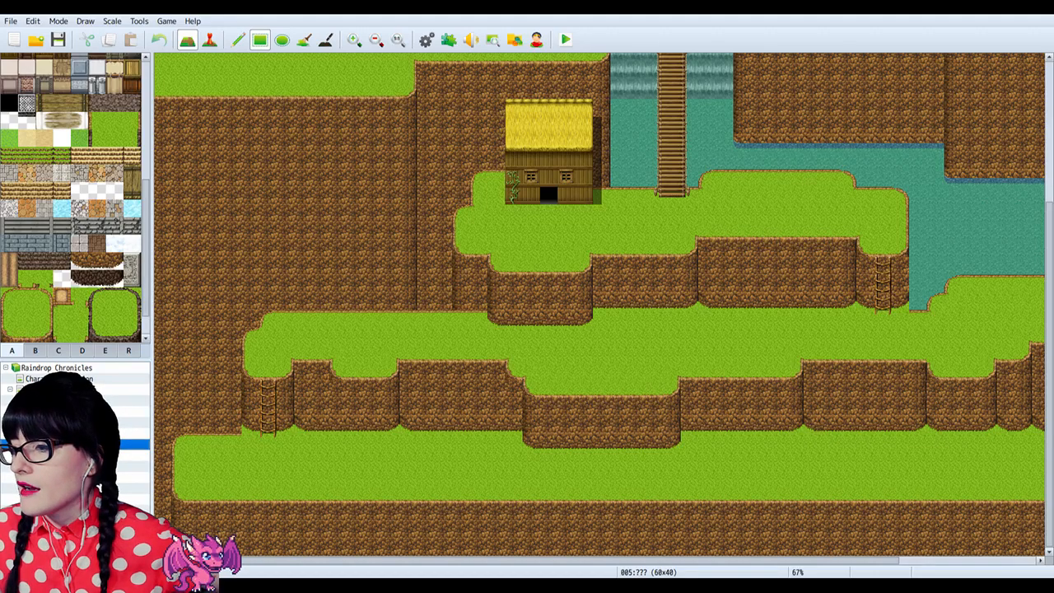
click(132, 455)
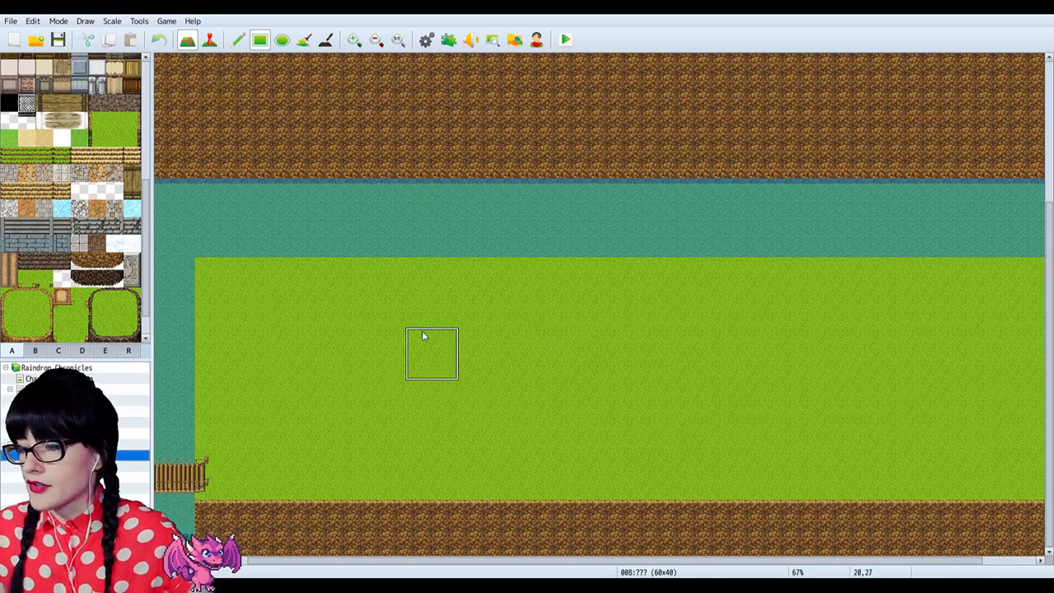
click(375, 40)
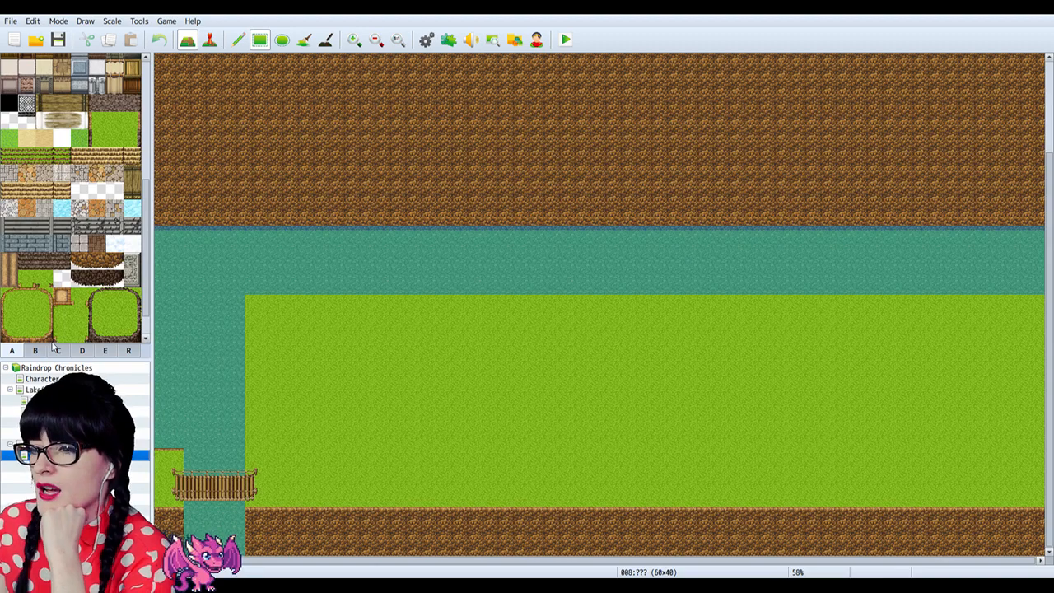
Step: Reopen the cliff map 005, then switch to Paint and review the map layout sketch from the Lakefall box downward
click(49, 444)
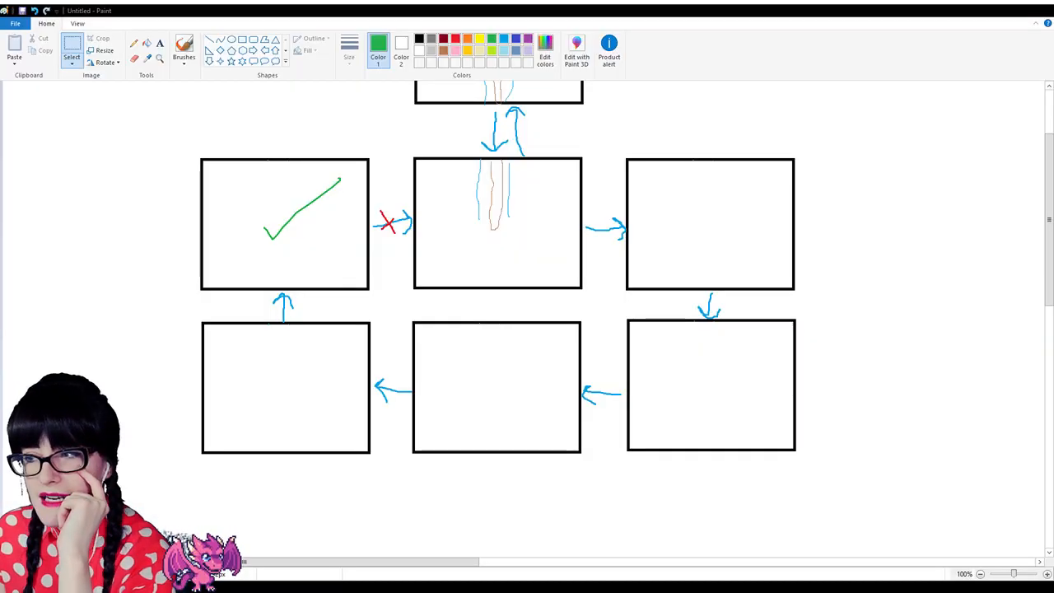
scroll(527, 313, up, 3)
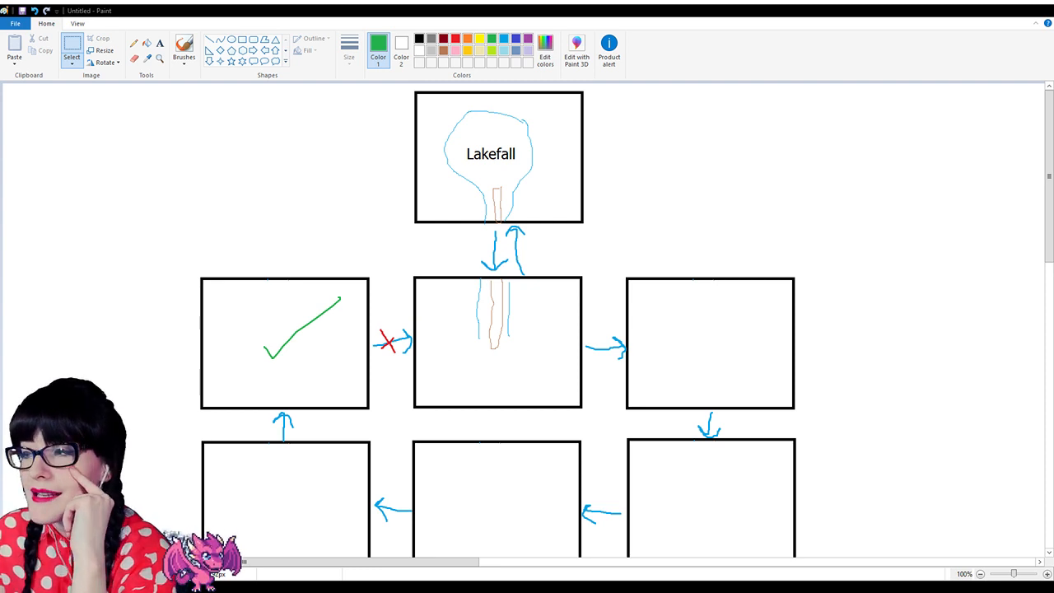
scroll(524, 320, down, 5)
scroll(523, 320, up, 5)
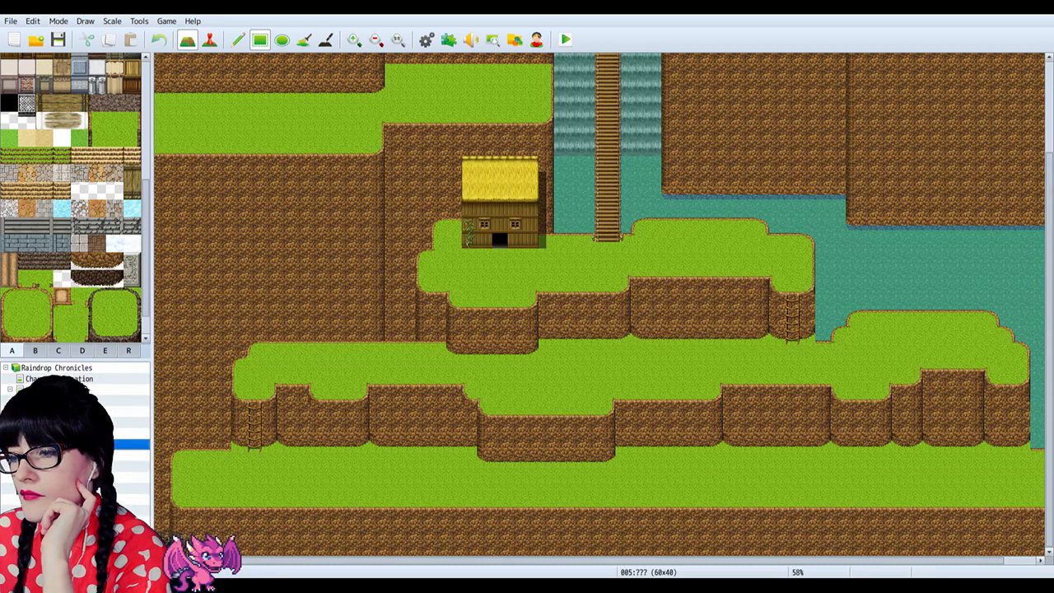
Step: Back in the map editor, check the cliff map 005 and the outdoor ground, roof and wall tiles
scroll(410, 322, up, 3)
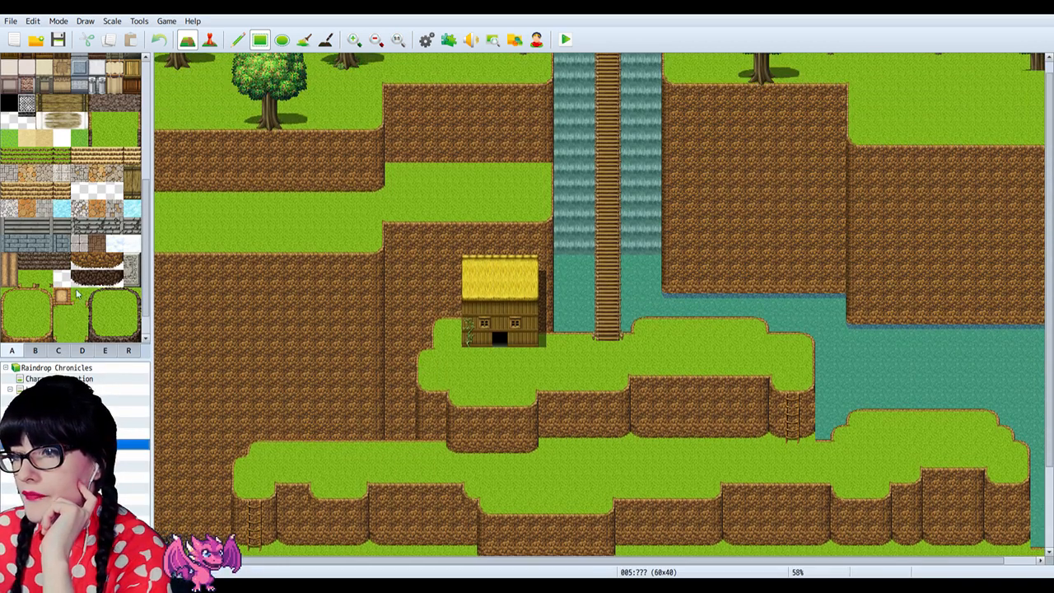
scroll(109, 180, up, 2)
scroll(109, 180, up, 5)
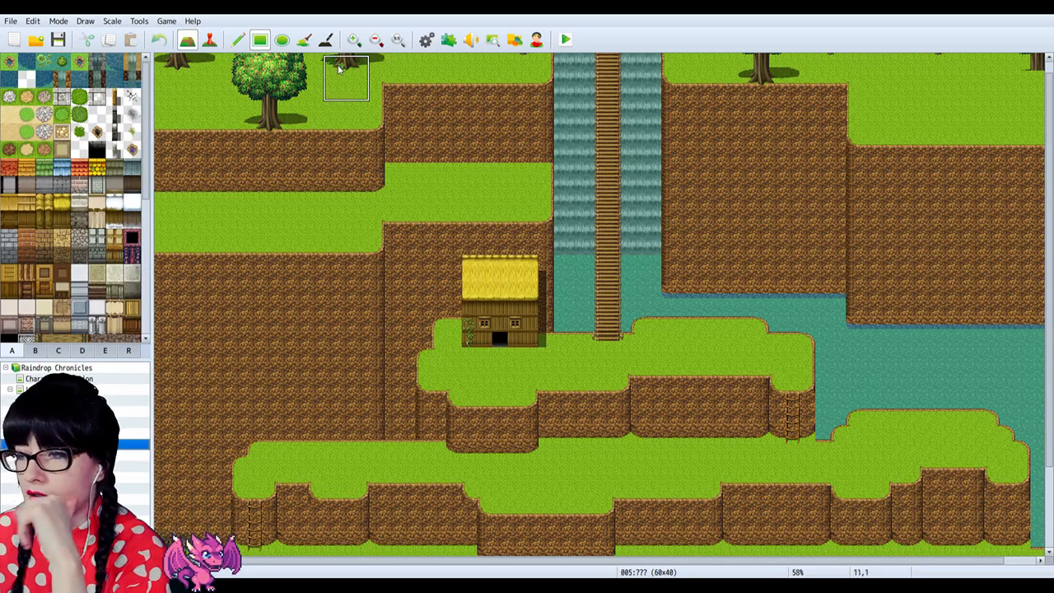
scroll(777, 278, down, 3)
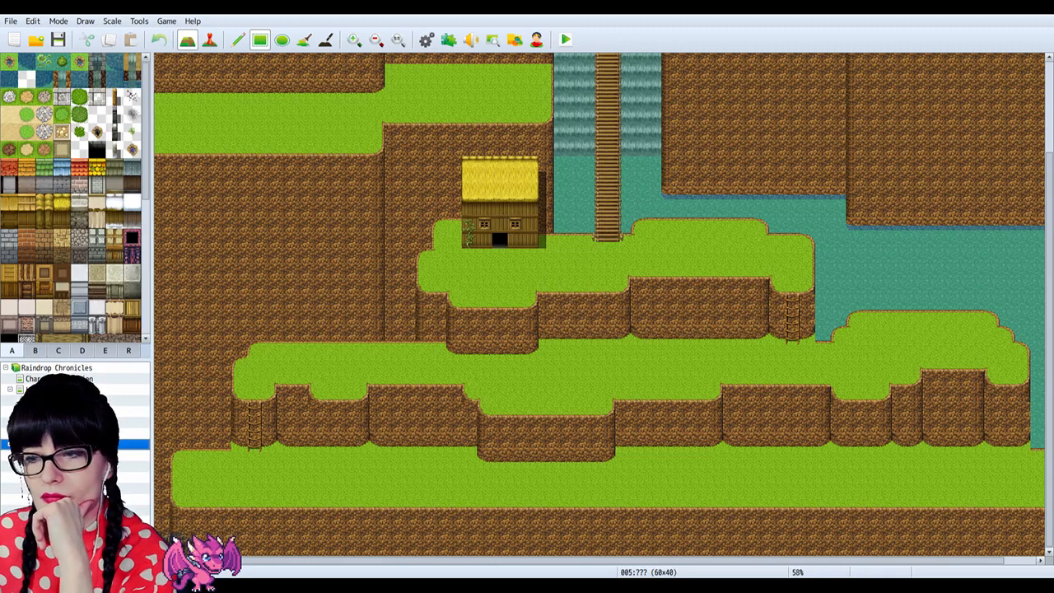
Step: Compare the lake map 008 with the terraced cliff map 005 at 58% zoom
click(74, 456)
click(132, 444)
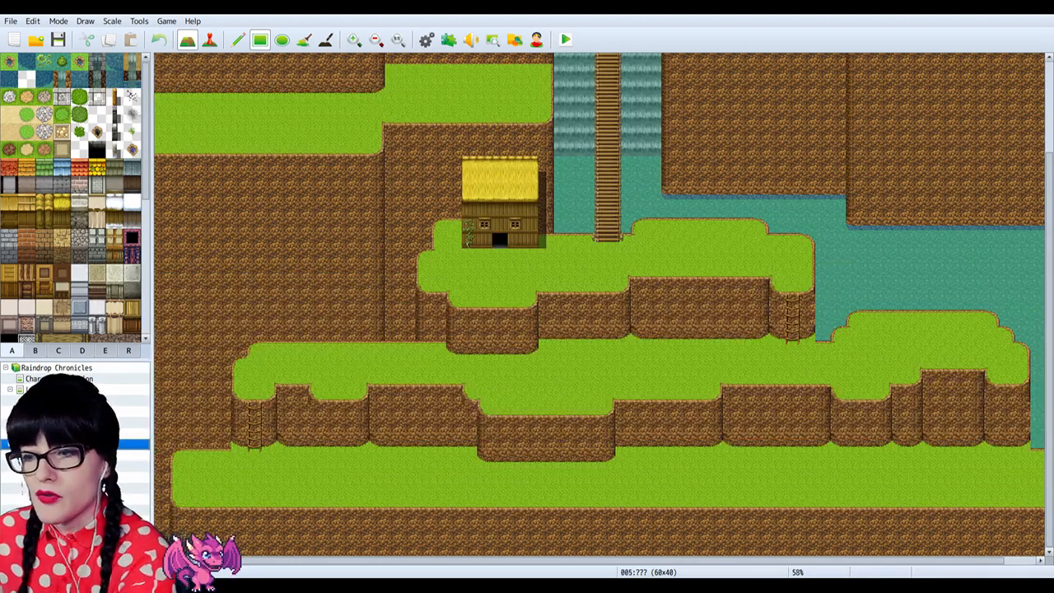
click(132, 455)
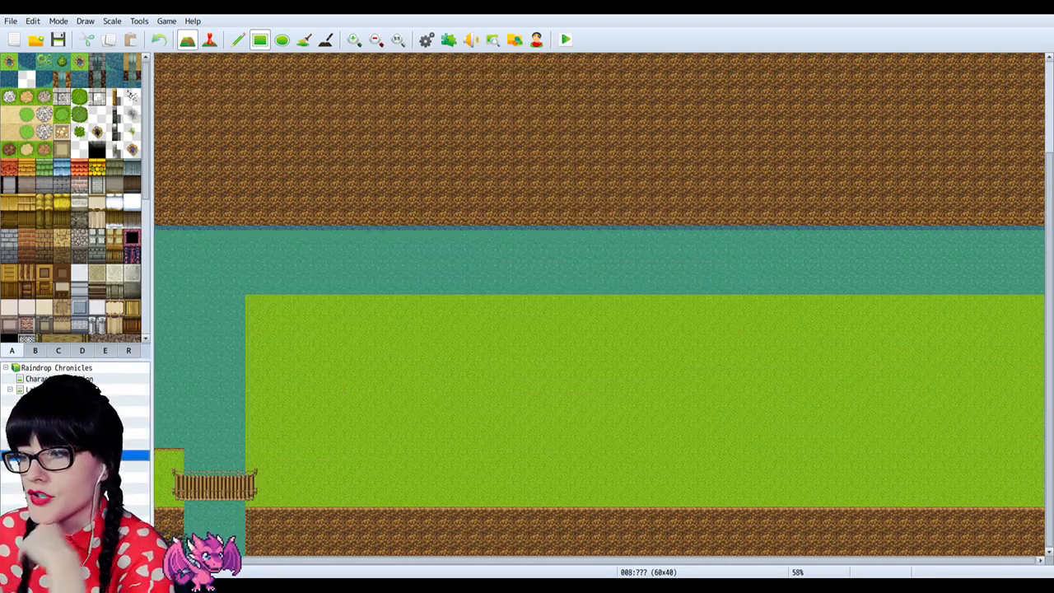
click(132, 433)
click(132, 444)
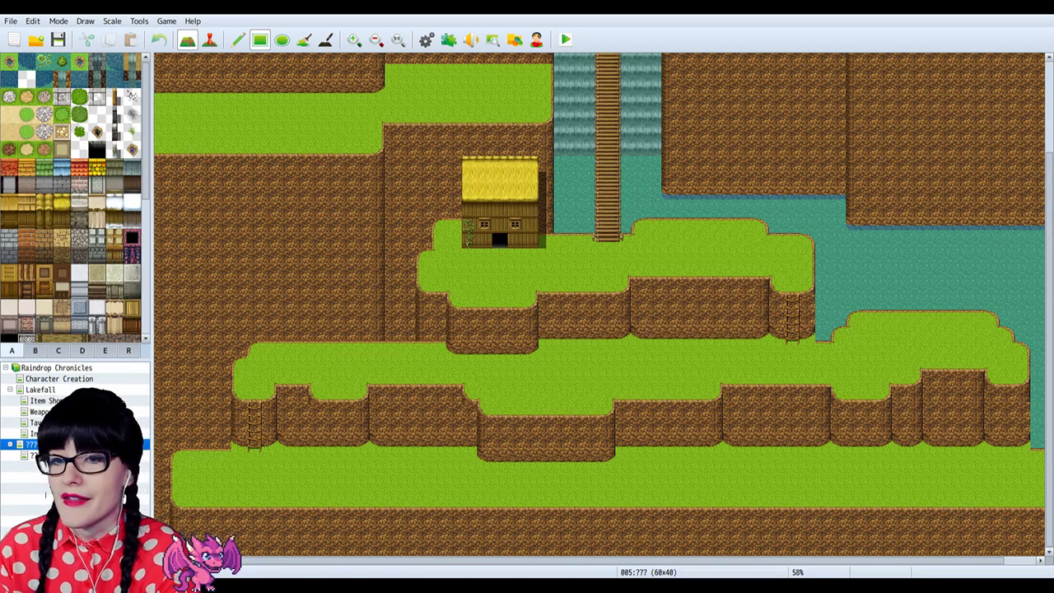
Step: View the cliff map 005 at 125% zoom and compare its long bridge with the one on the Lakefall map
scroll(560, 242, up, 1)
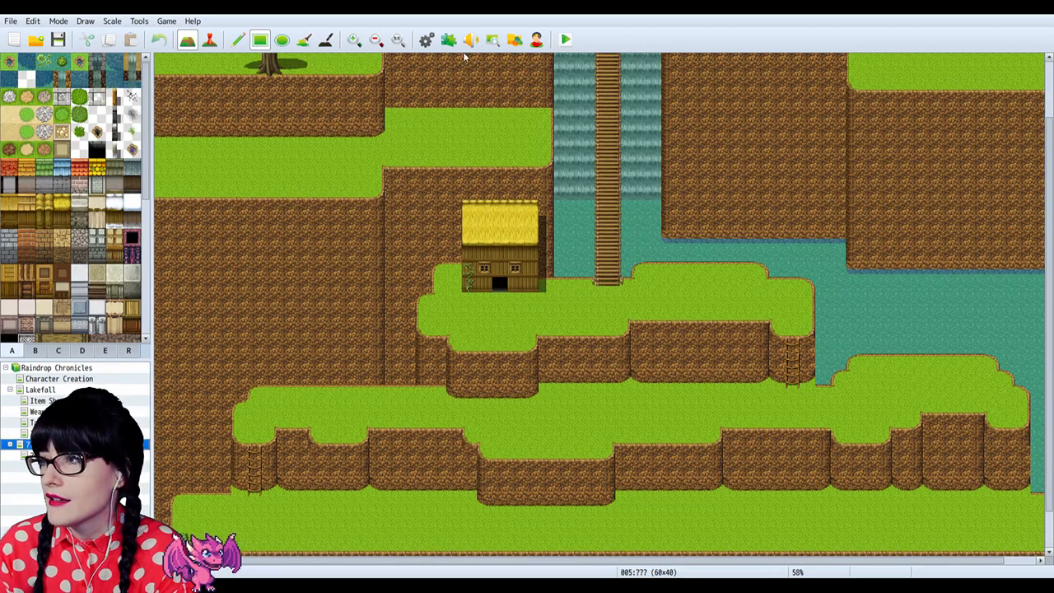
click(353, 39)
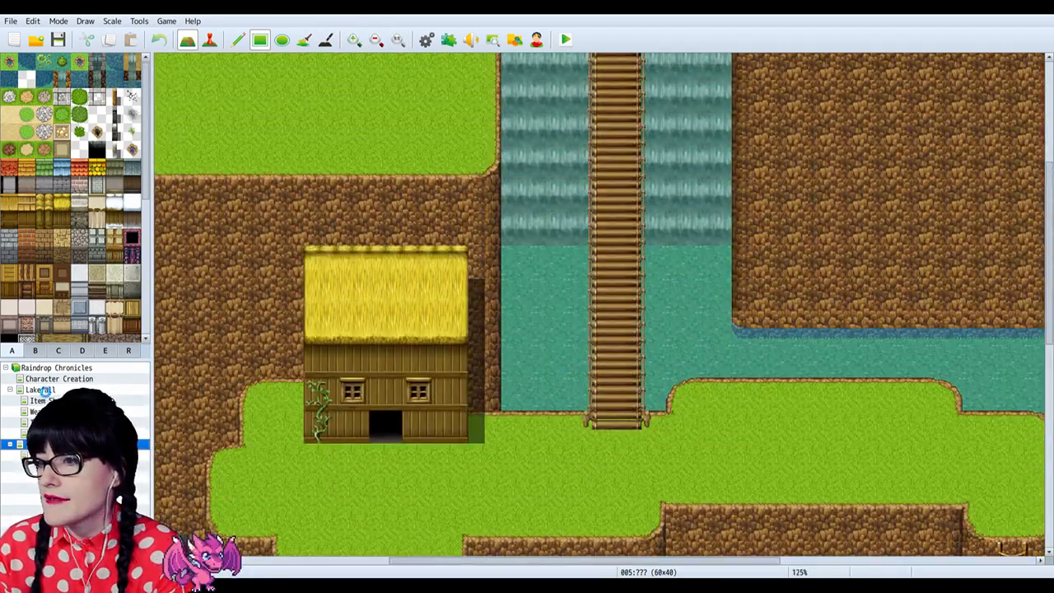
click(42, 389)
scroll(569, 330, down, 5)
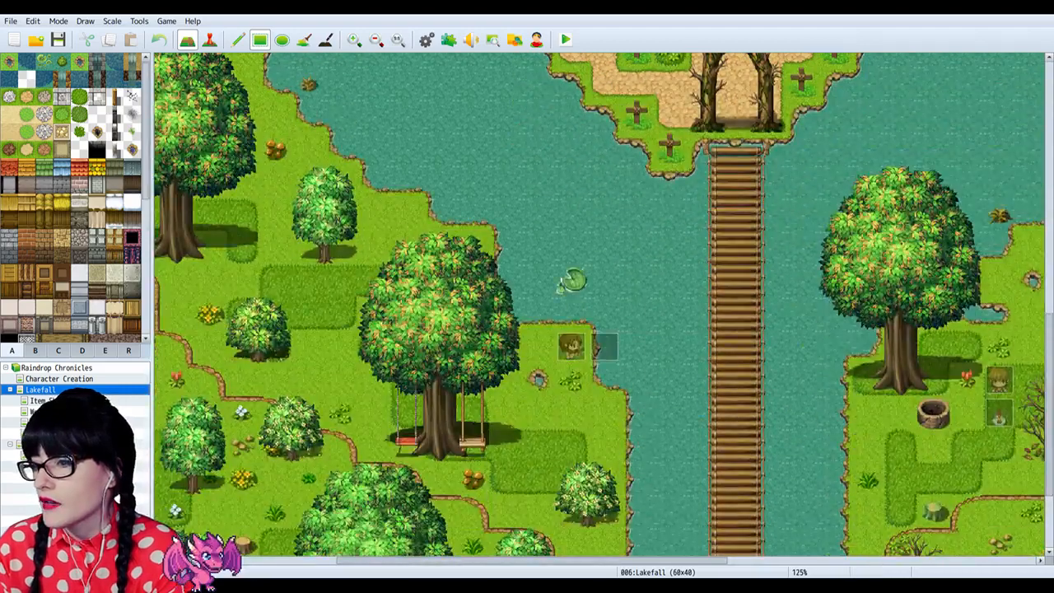
click(50, 444)
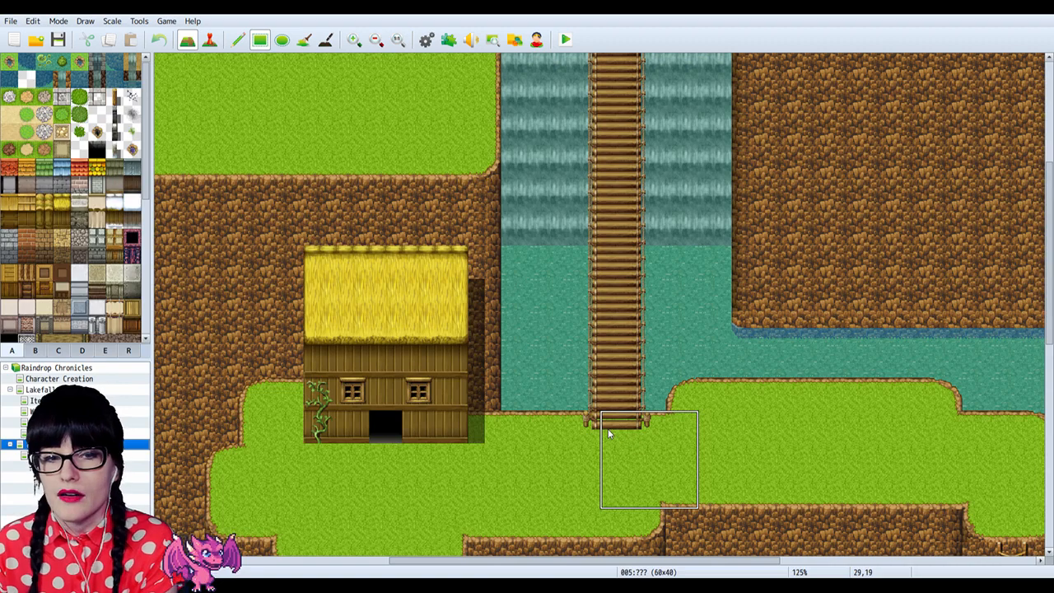
Step: Inspect the cliff map 005 at 125% zoom, from the waterfall bridge past the thatched house to the lowest terrace
scroll(610, 434, up, 5)
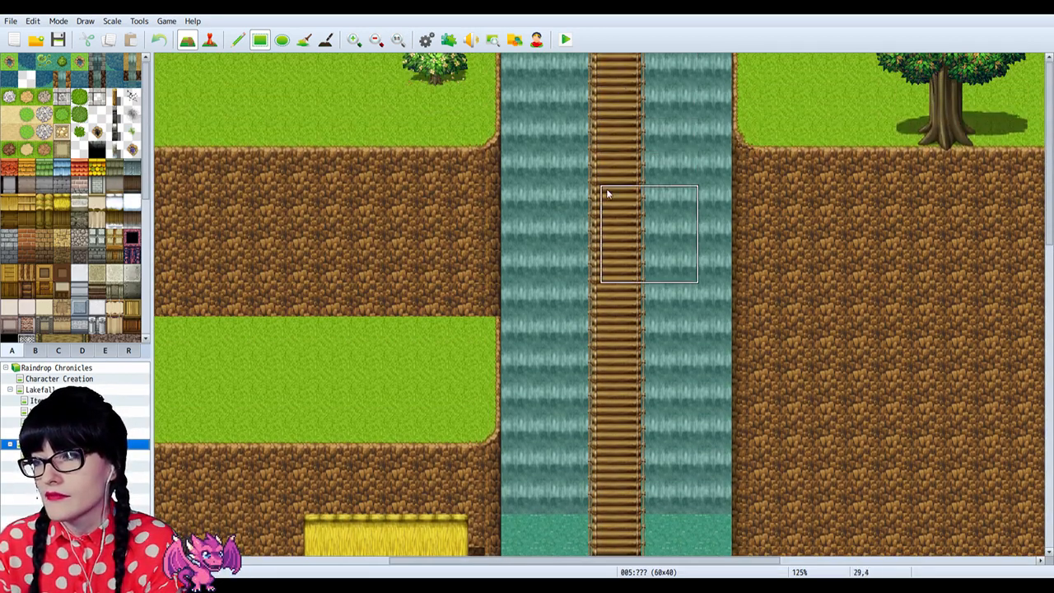
scroll(595, 286, down, 1)
scroll(600, 354, down, 5)
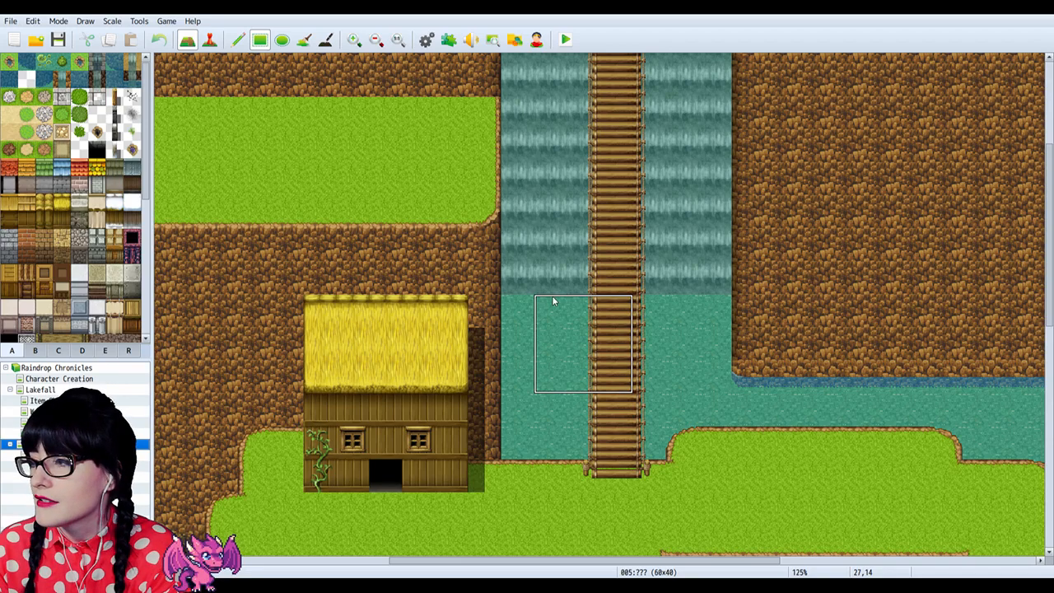
scroll(554, 302, down, 4)
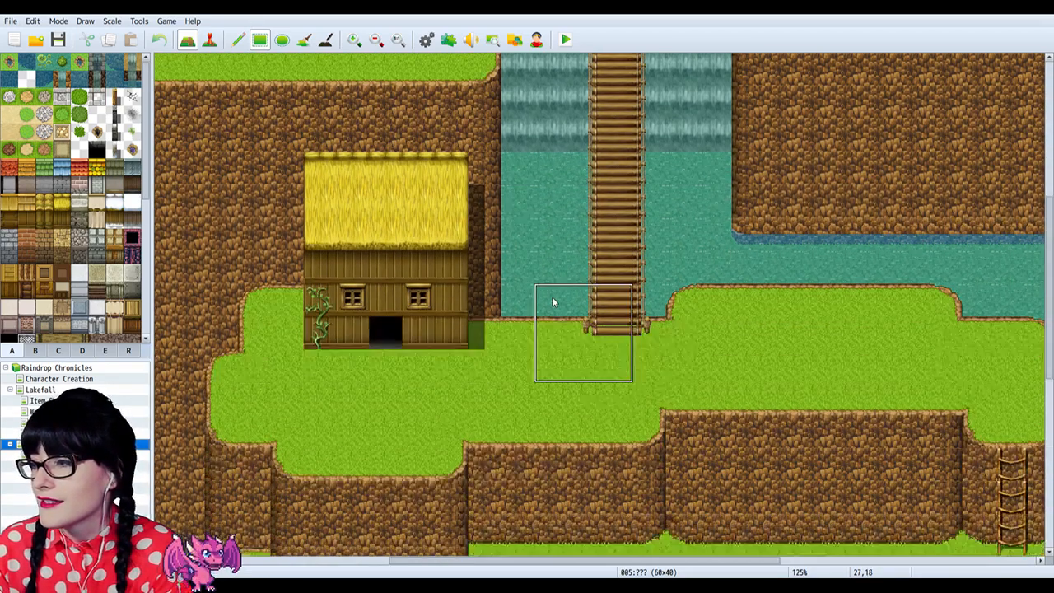
scroll(554, 303, down, 4)
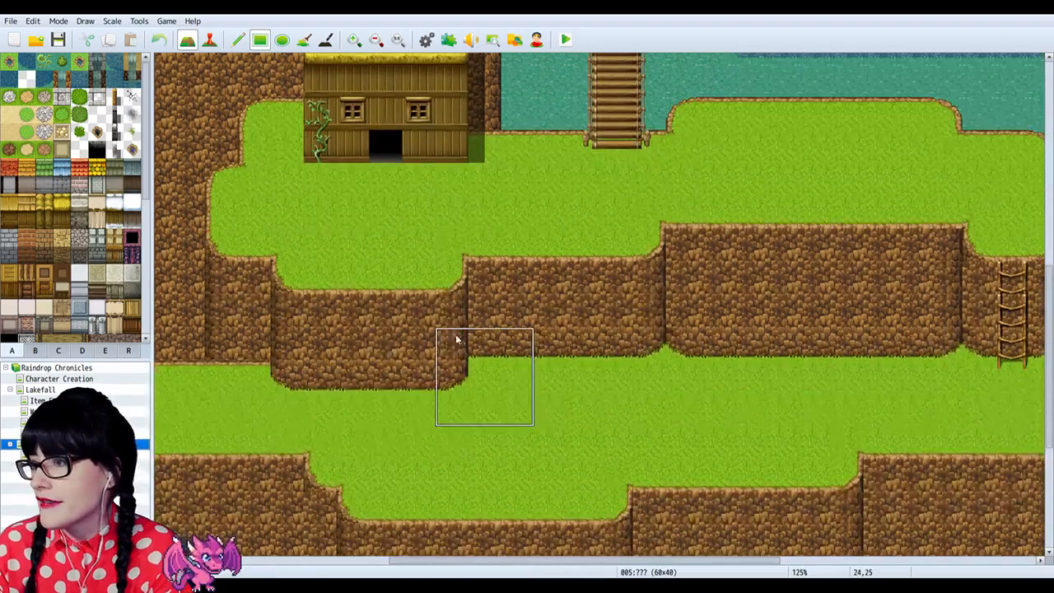
scroll(458, 336, down, 6)
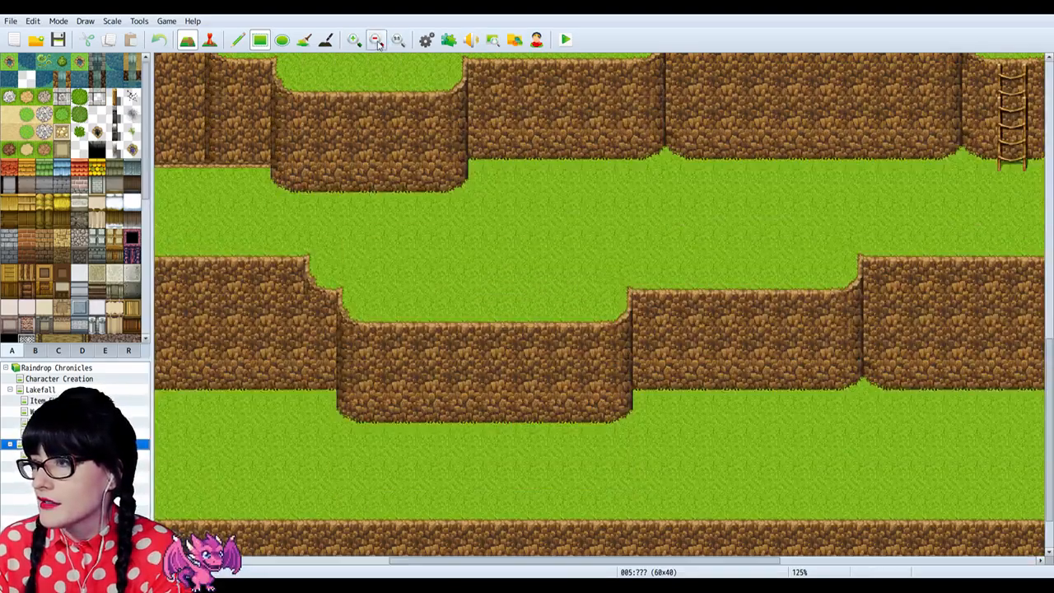
Step: View the cliff map 005 at 83% zoom and check its waterfall and upper cliffs
click(376, 41)
click(376, 42)
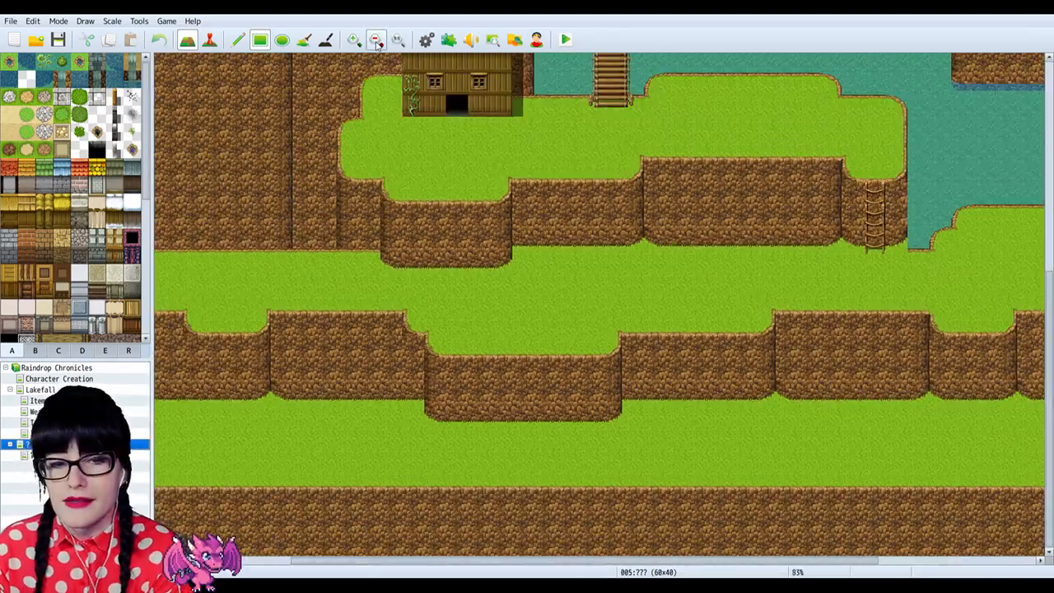
scroll(797, 434, up, 10)
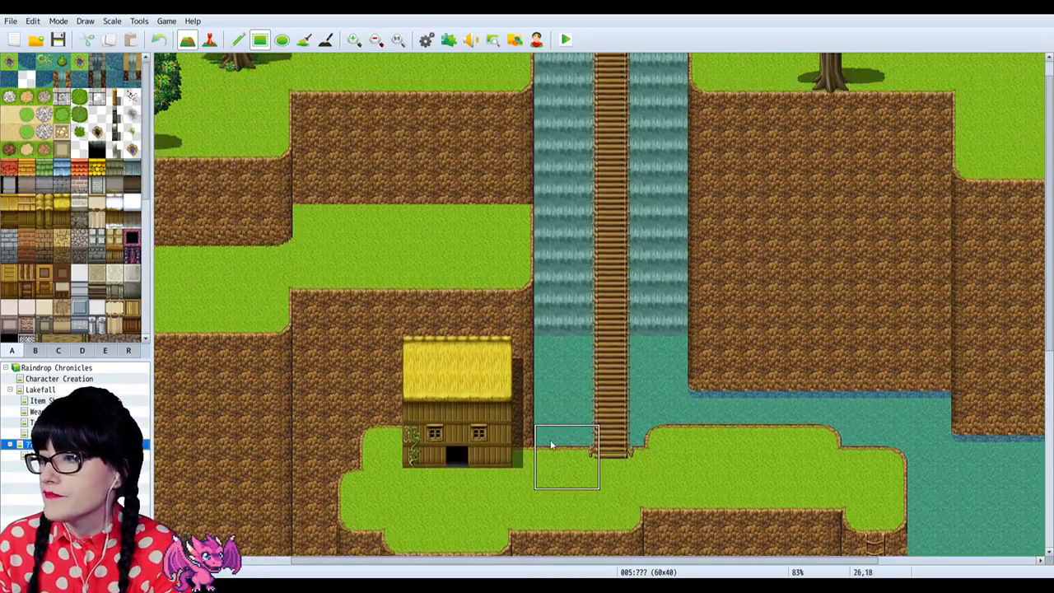
scroll(552, 445, up, 1)
click(66, 455)
click(66, 444)
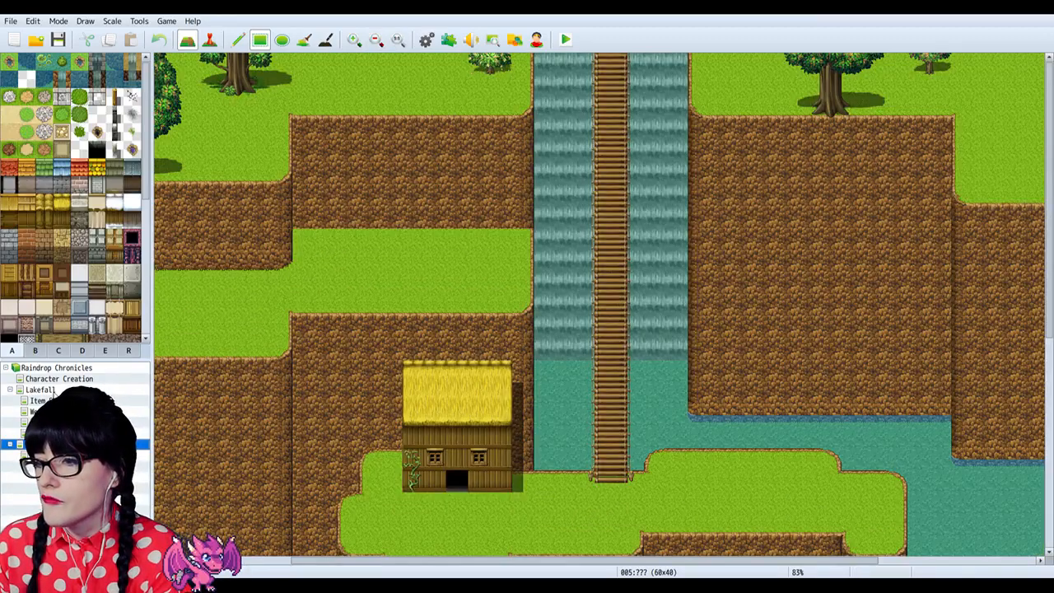
Step: Open the Lakefall map and examine its village, lake island and southern bridge down to the waterfall
click(41, 390)
scroll(454, 428, up, 10)
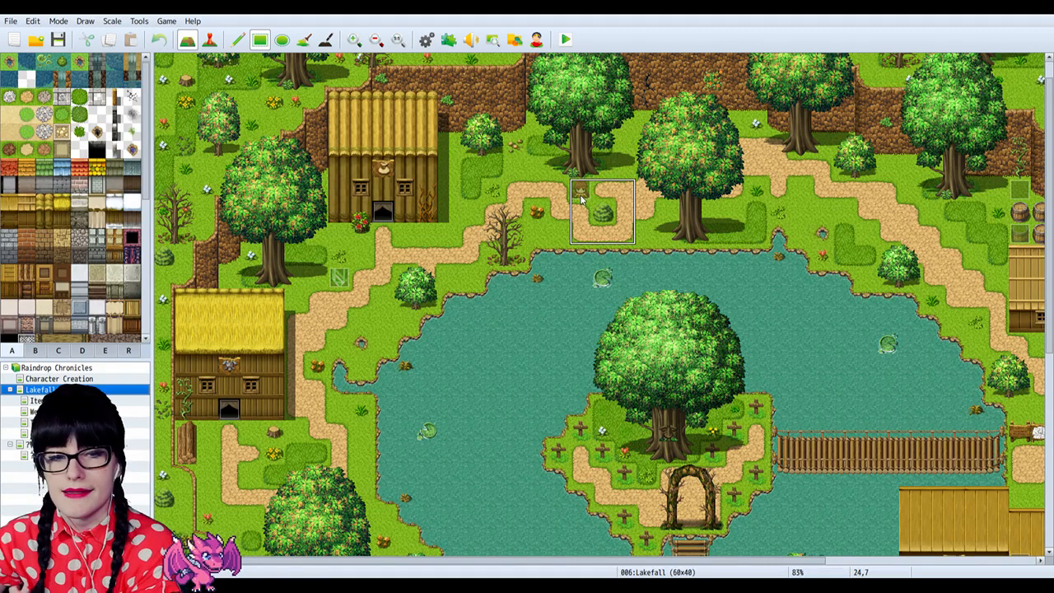
scroll(568, 223, down, 2)
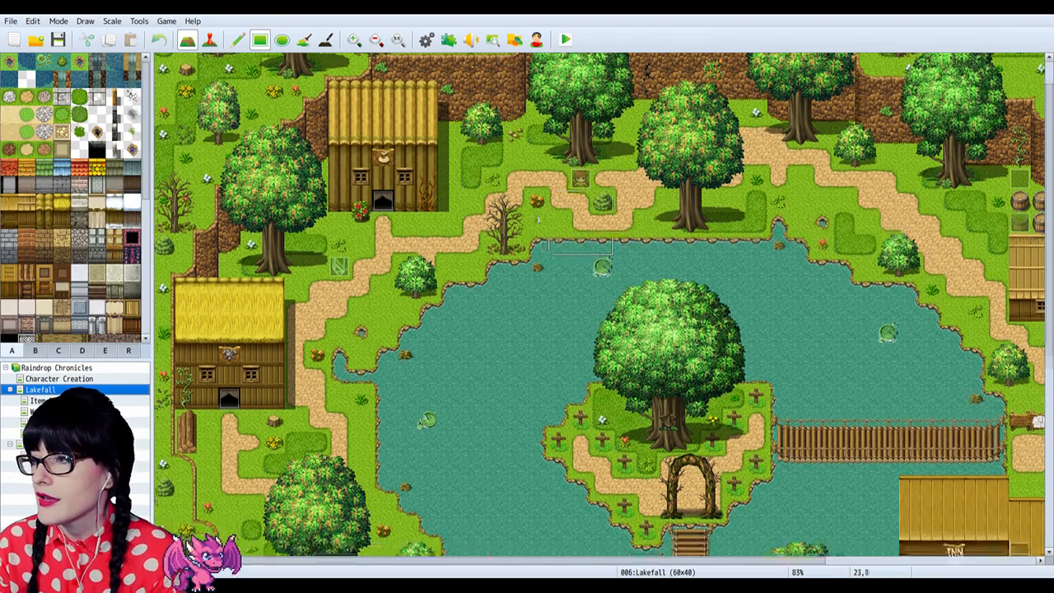
scroll(527, 255, up, 3)
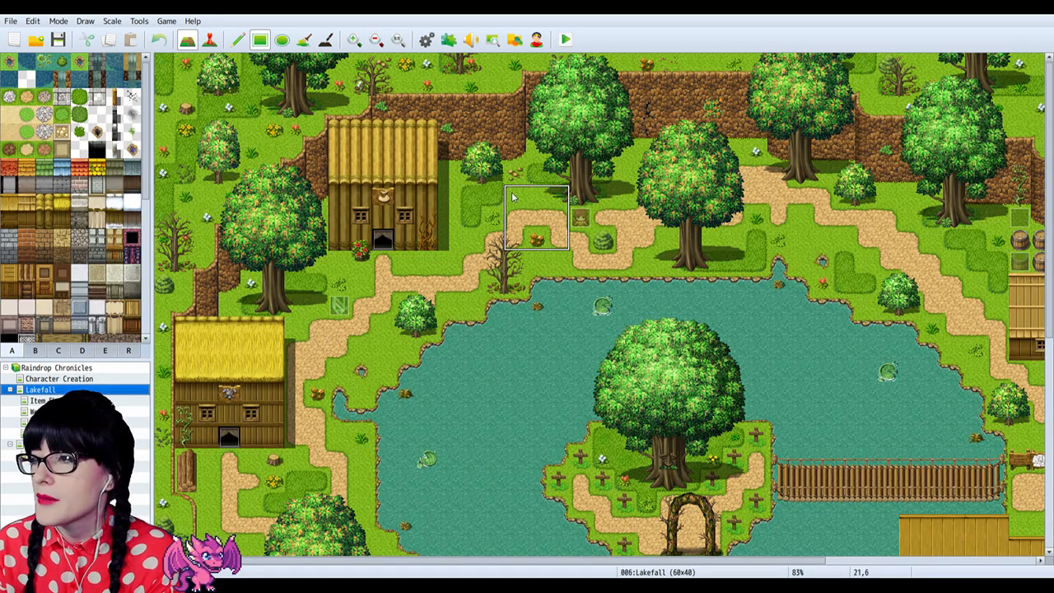
scroll(514, 195, down, 8)
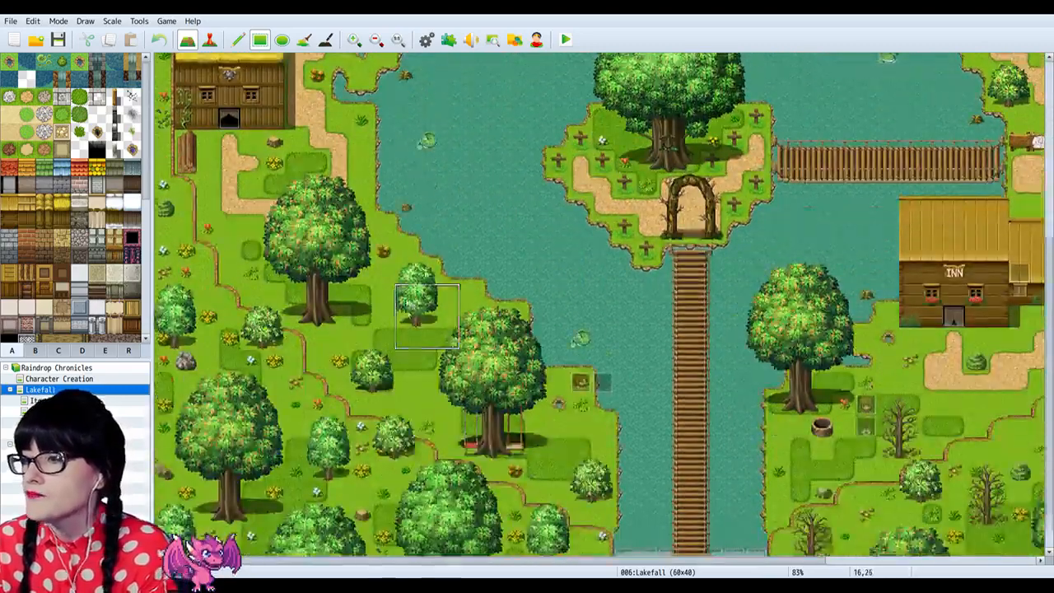
scroll(416, 309, down, 2)
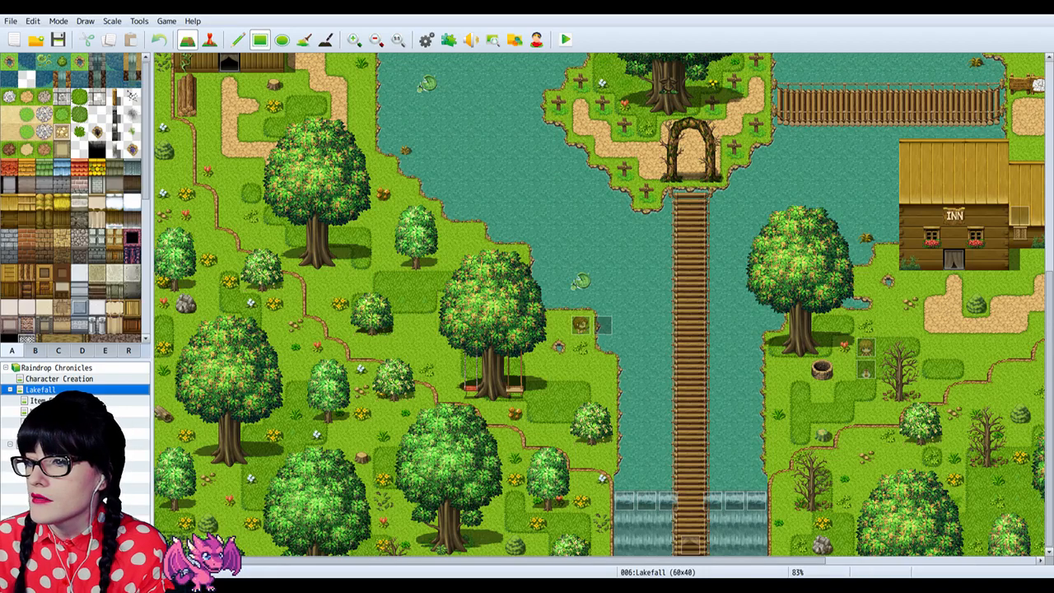
Step: Open the cliff map 005 and view the thatched house, the bridge end and the terraces below the waterfall
click(49, 444)
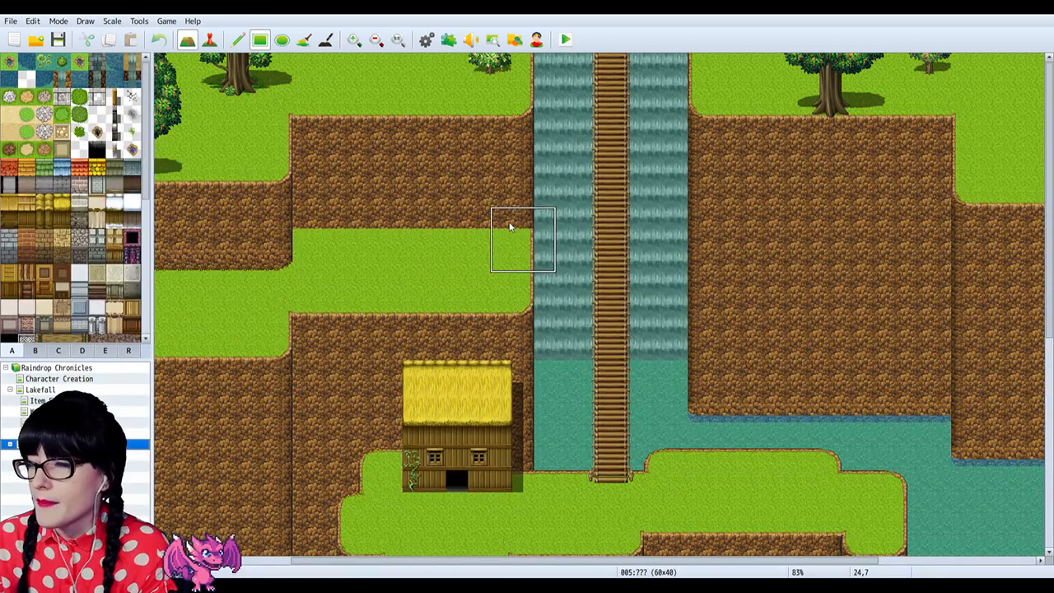
scroll(510, 228, down, 5)
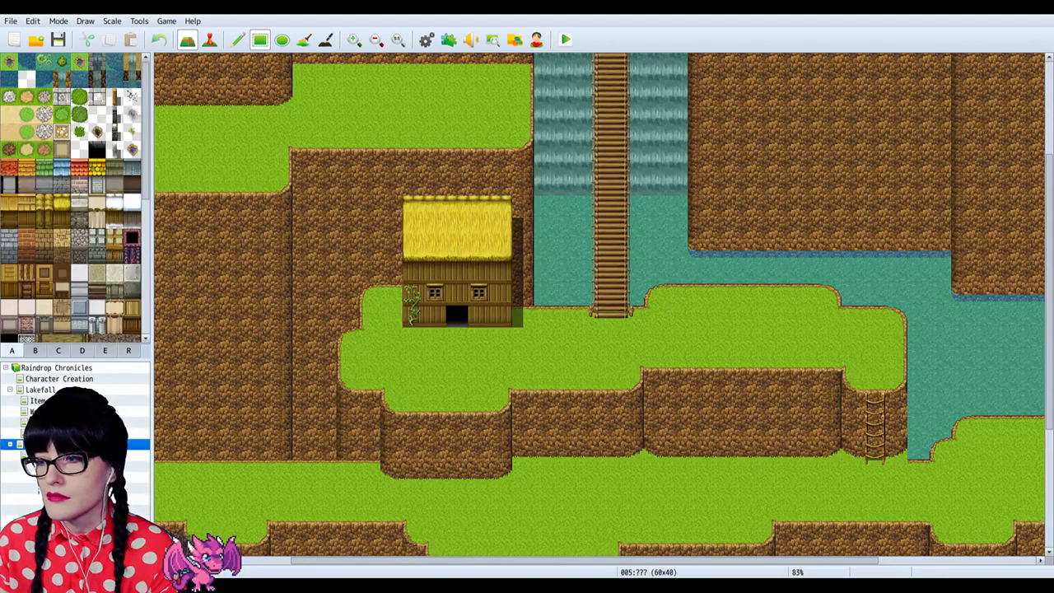
Step: Switch to Discord and read Chapter 1, Part 1 in the Raindrop Chronicles server's the-main-story channel, from its first post
key(alt+Tab)
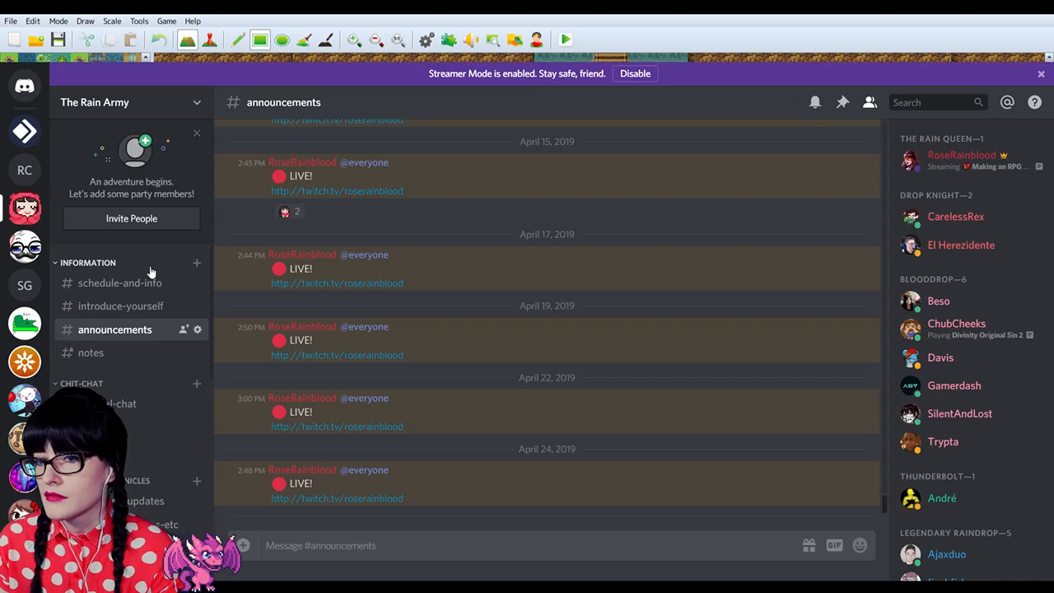
click(24, 171)
click(86, 307)
scroll(449, 265, up, 10)
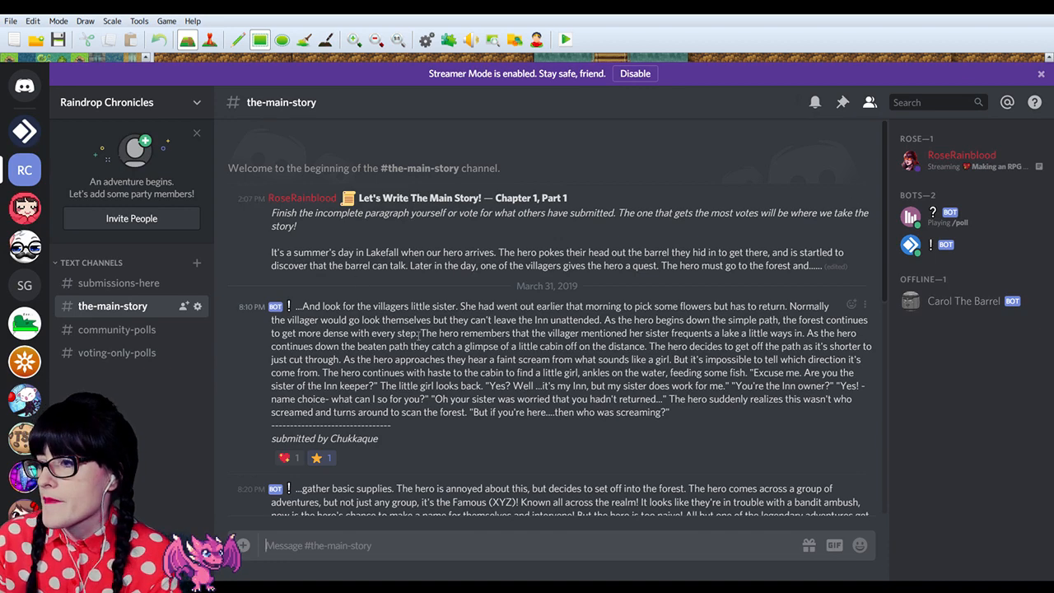
drag(403, 346, 319, 375)
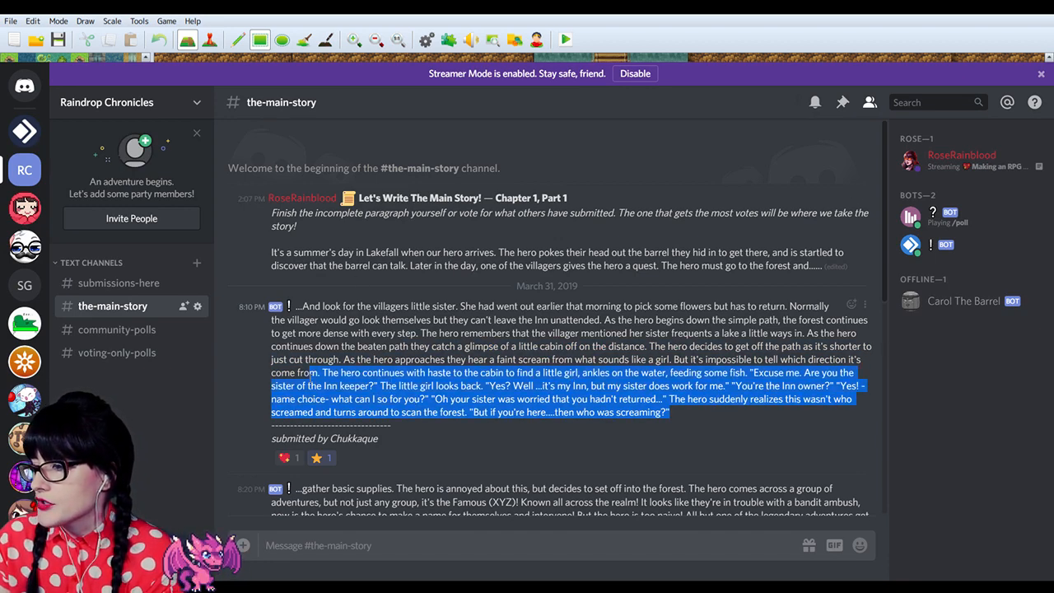
drag(568, 198, 497, 198)
click(497, 198)
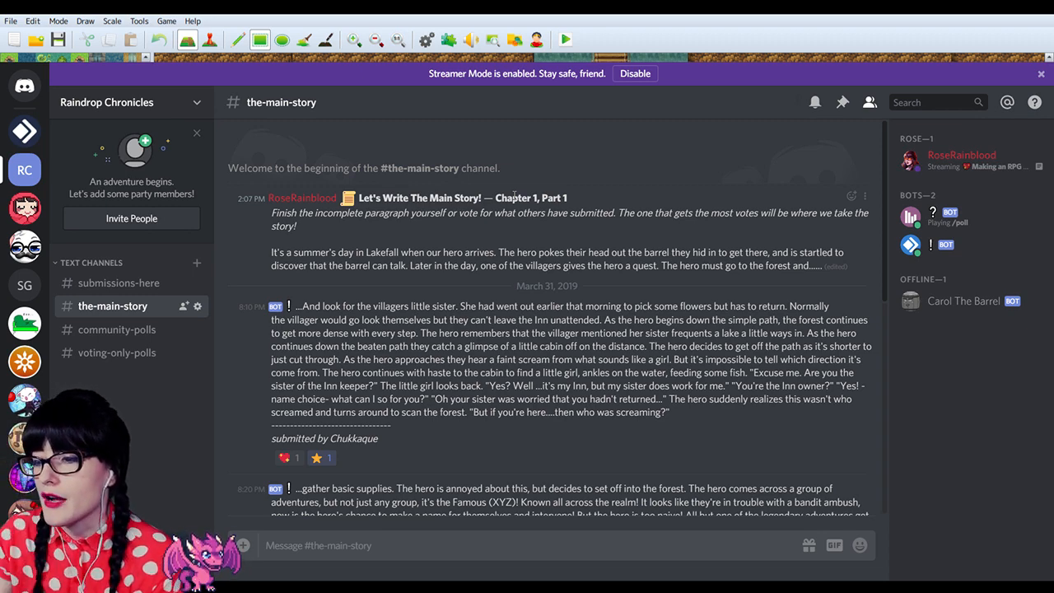
Step: Return to the map editor and examine the cliff map 005 from the waterfall bridge down to the lowest terrace
key(alt+Tab)
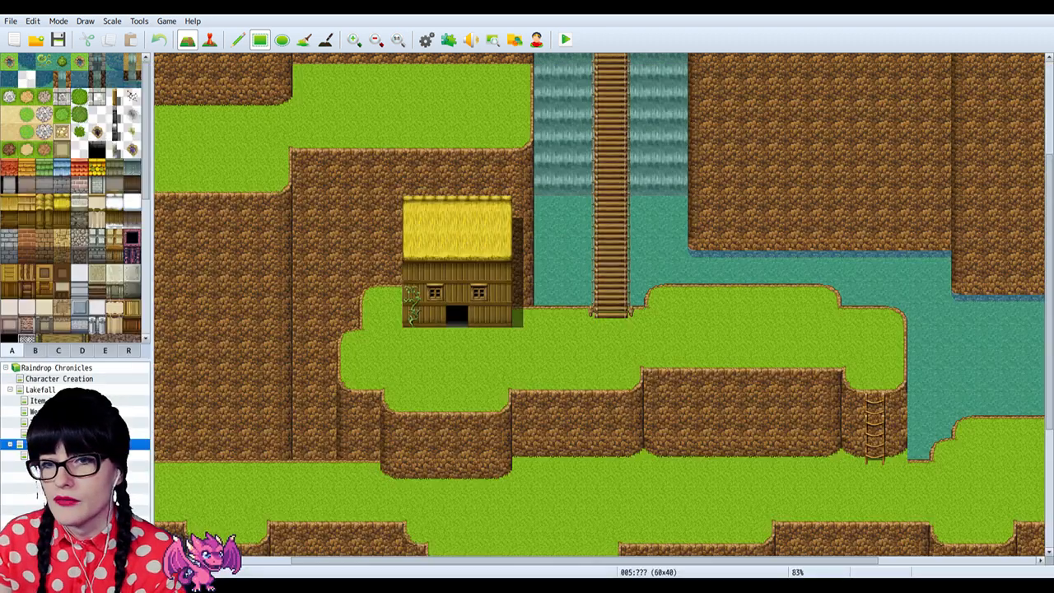
scroll(626, 259, up, 5)
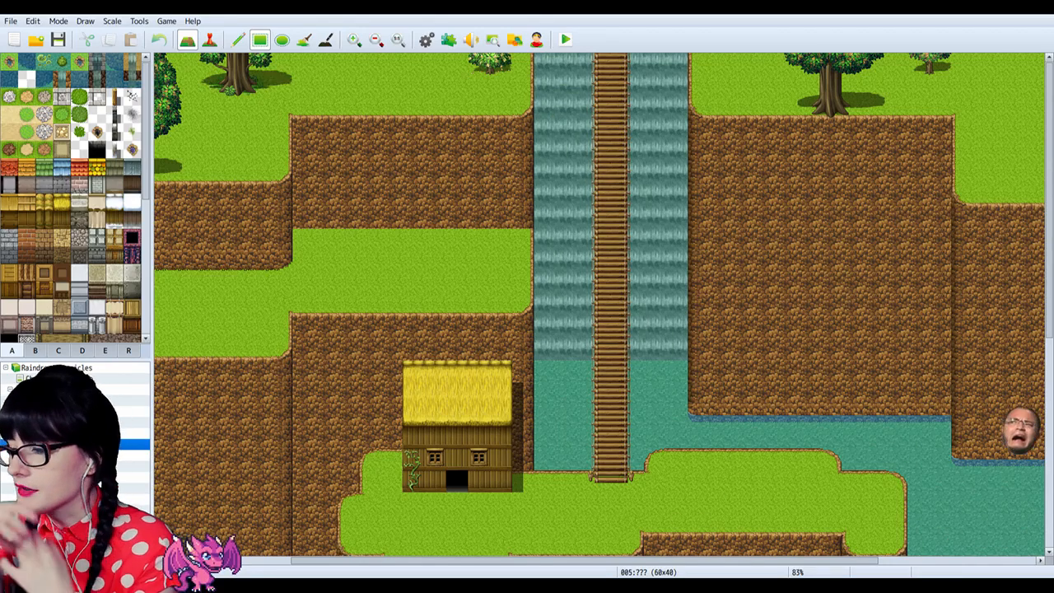
scroll(568, 293, down, 5)
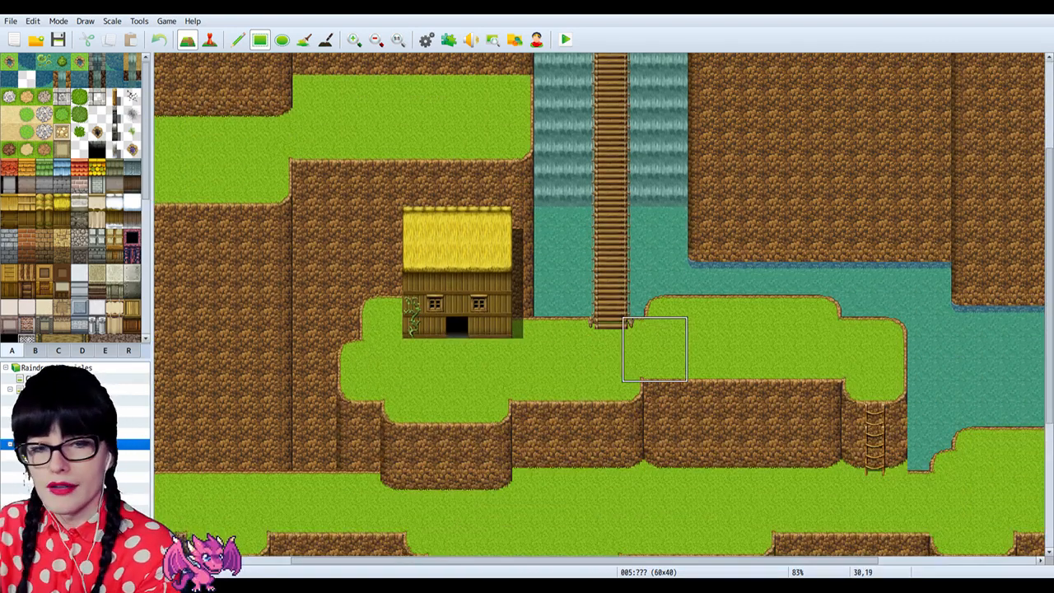
scroll(614, 322, down, 1)
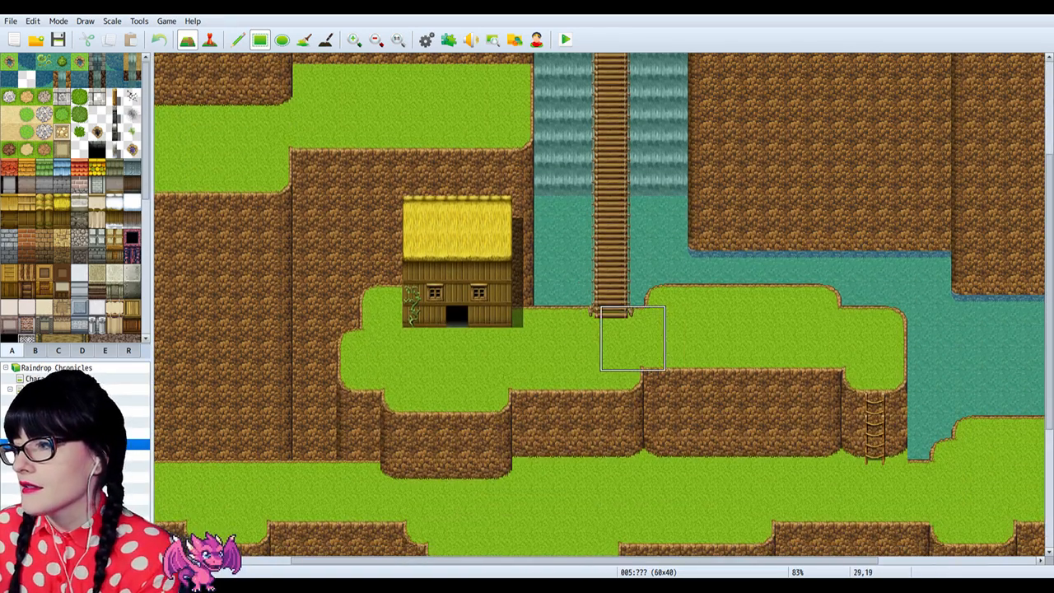
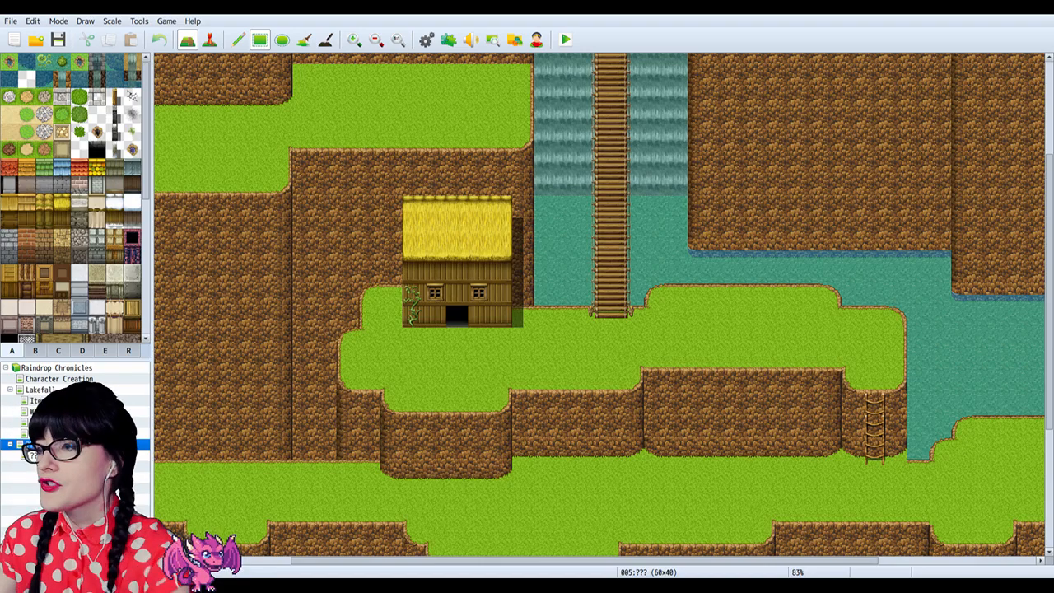
scroll(363, 165, up, 3)
scroll(363, 165, down, 8)
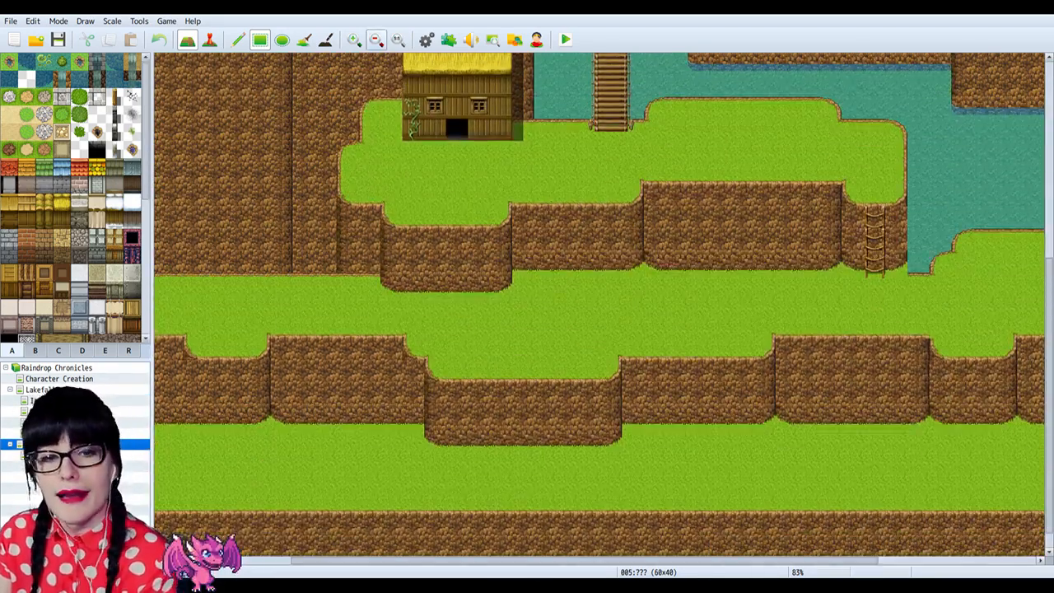
Step: Set the zoom to 58% and examine the Lakefall map's village, lake island and southern bridge
click(376, 39)
click(376, 40)
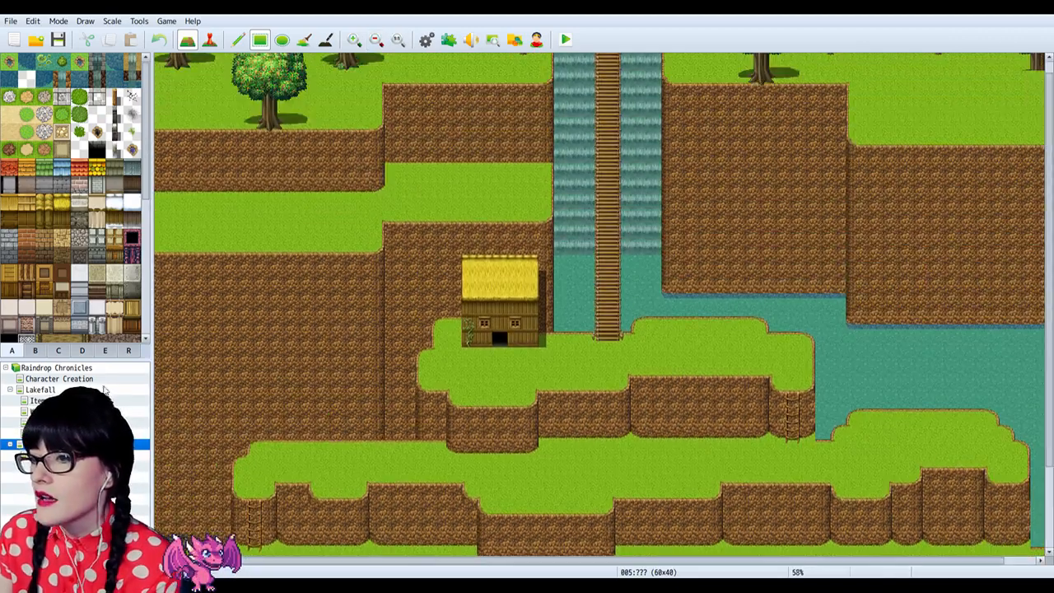
click(104, 390)
scroll(387, 275, up, 3)
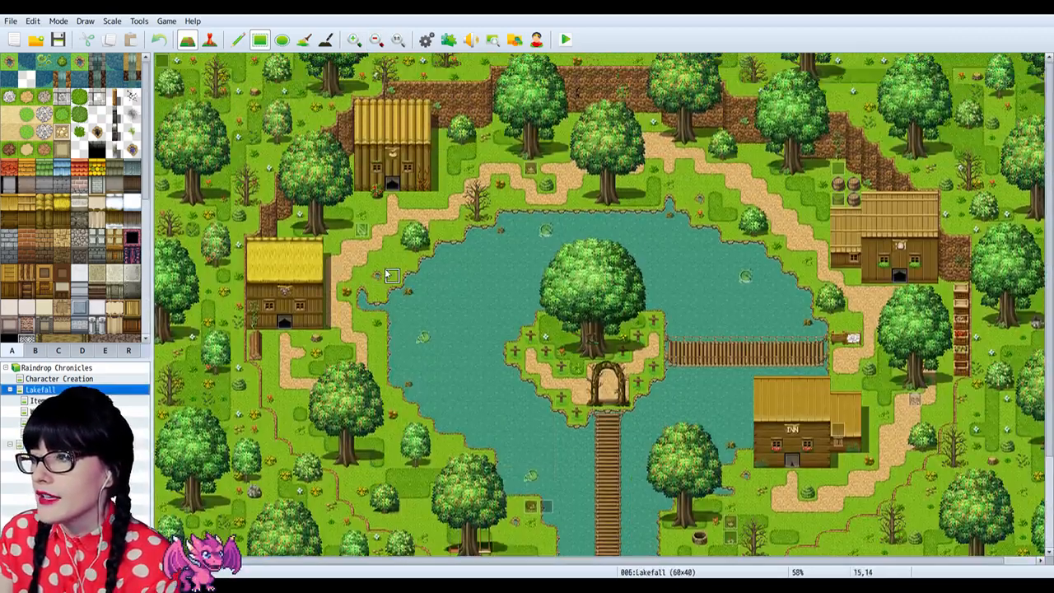
scroll(387, 275, down, 3)
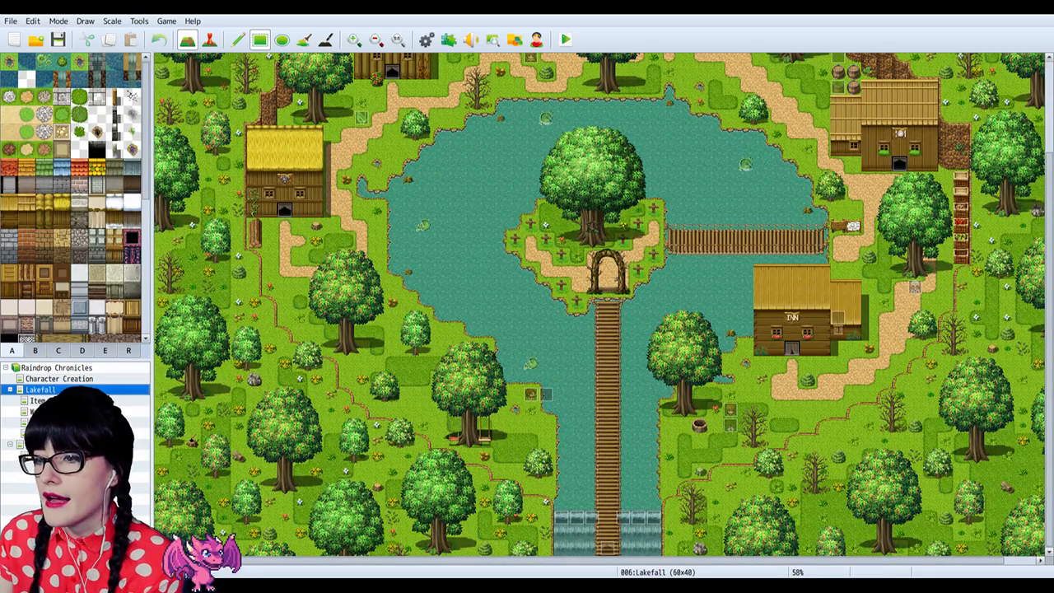
Step: Reopen the cliff map 005 at 58% zoom and check its stepped terraces, ladders and eastern lake edge
click(50, 444)
scroll(593, 283, down, 3)
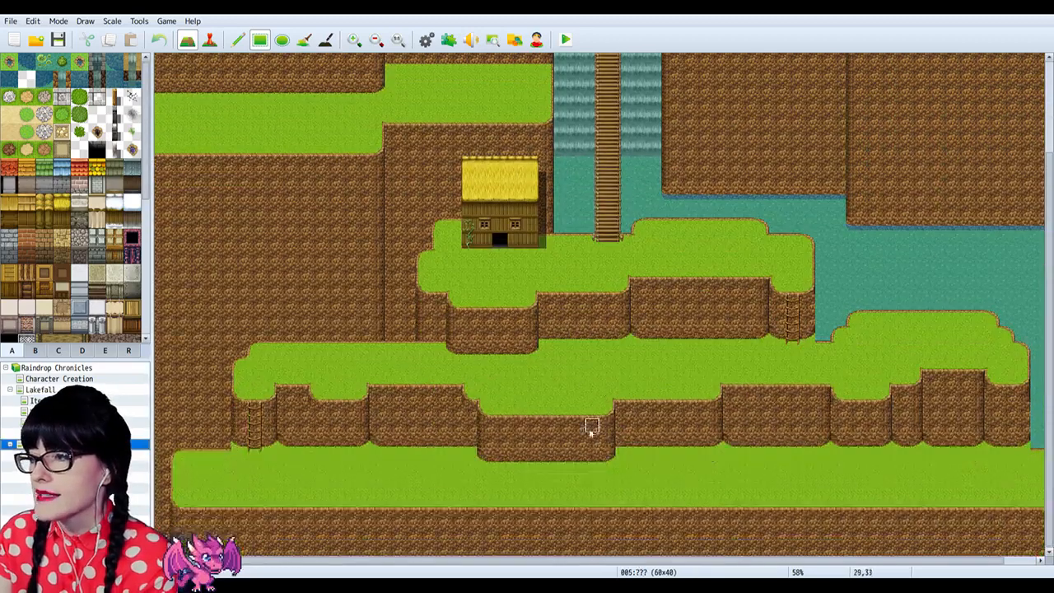
scroll(652, 563, right, 1)
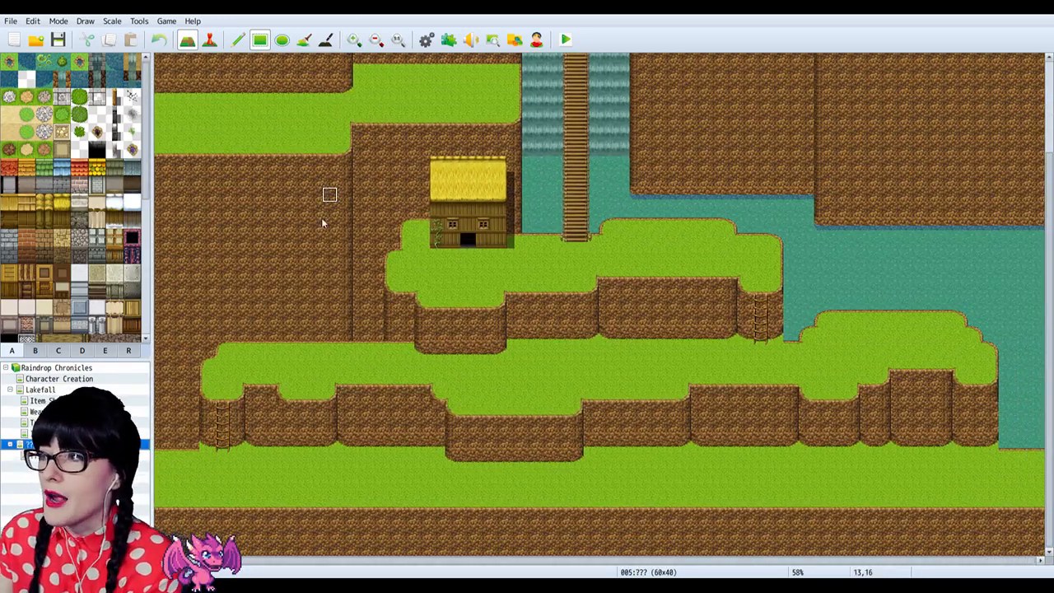
scroll(577, 276, up, 2)
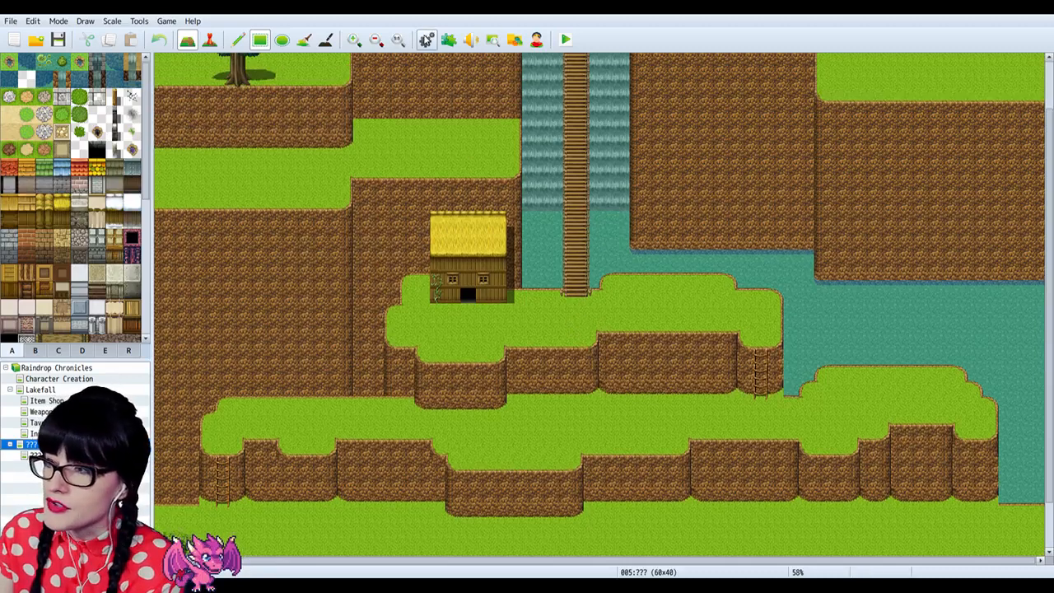
Step: View the cliff map 005 at 67% zoom and inspect the upper cliffs, waterfall and lower terraces
click(354, 40)
scroll(876, 280, up, 3)
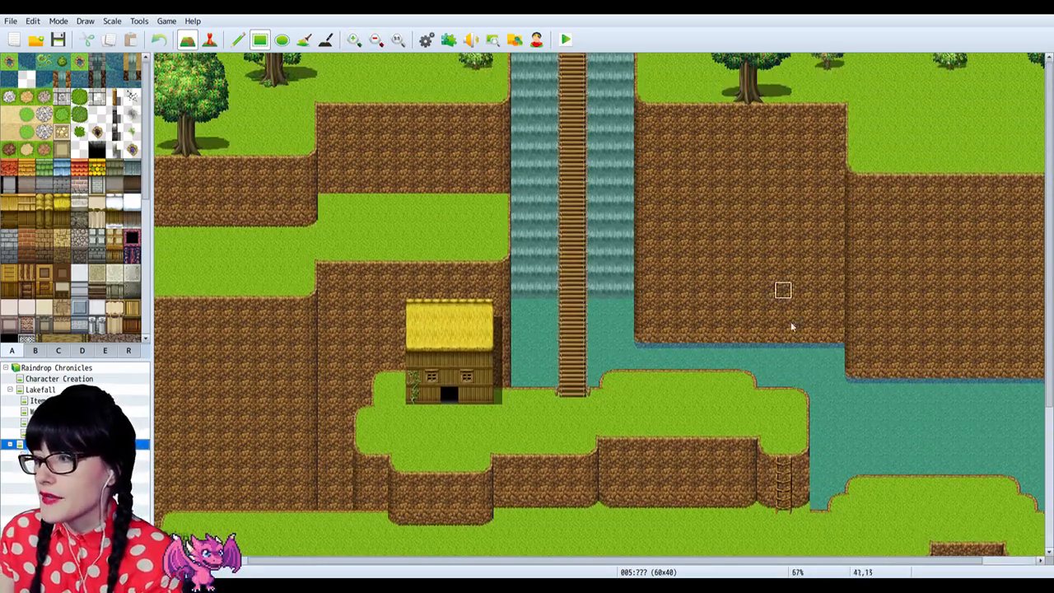
scroll(558, 288, down, 6)
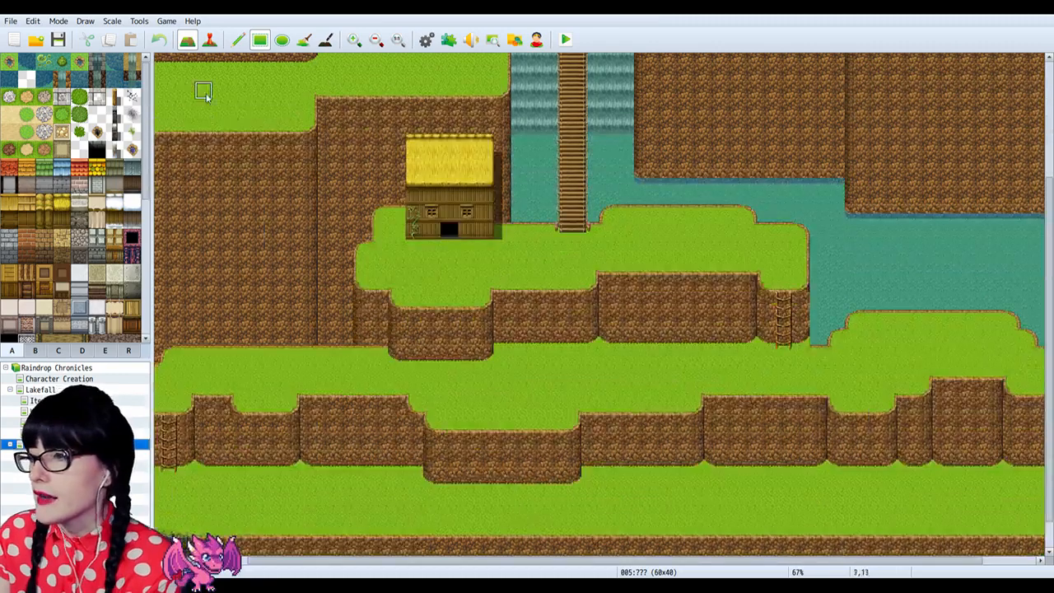
scroll(720, 165, up, 5)
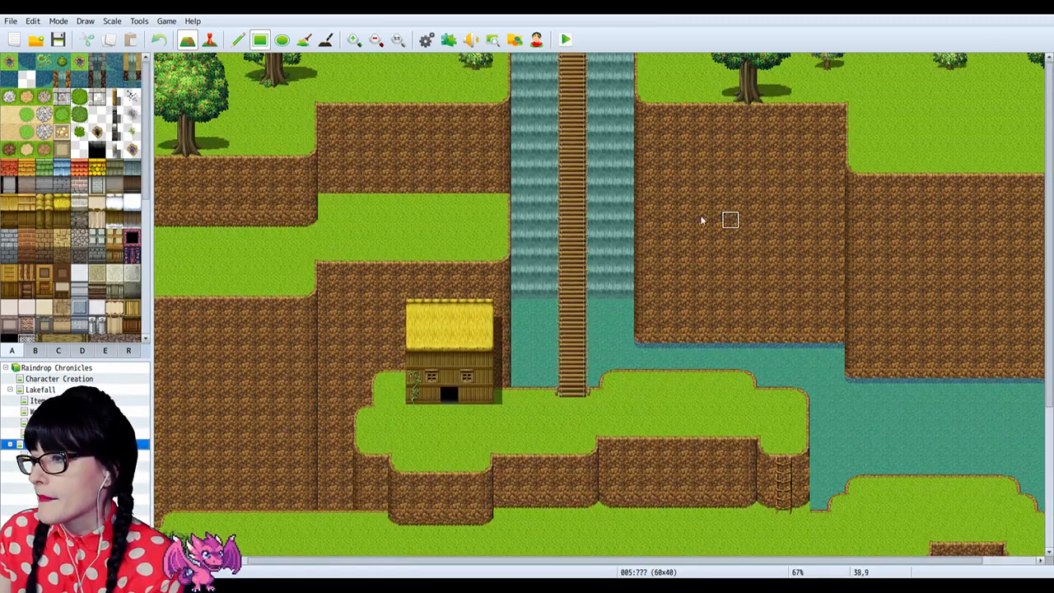
scroll(45, 153, down, 2)
Step: Alternate between map 008 and the cliff map 005 to compare their adjoining cliff, lake and grass edges
click(66, 455)
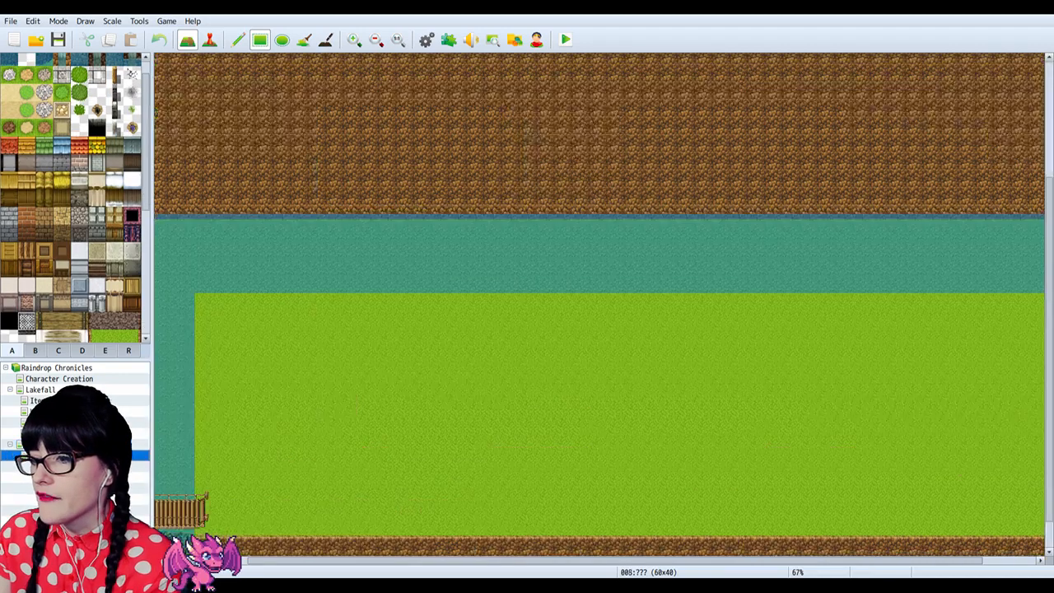
scroll(518, 381, down, 1)
click(66, 444)
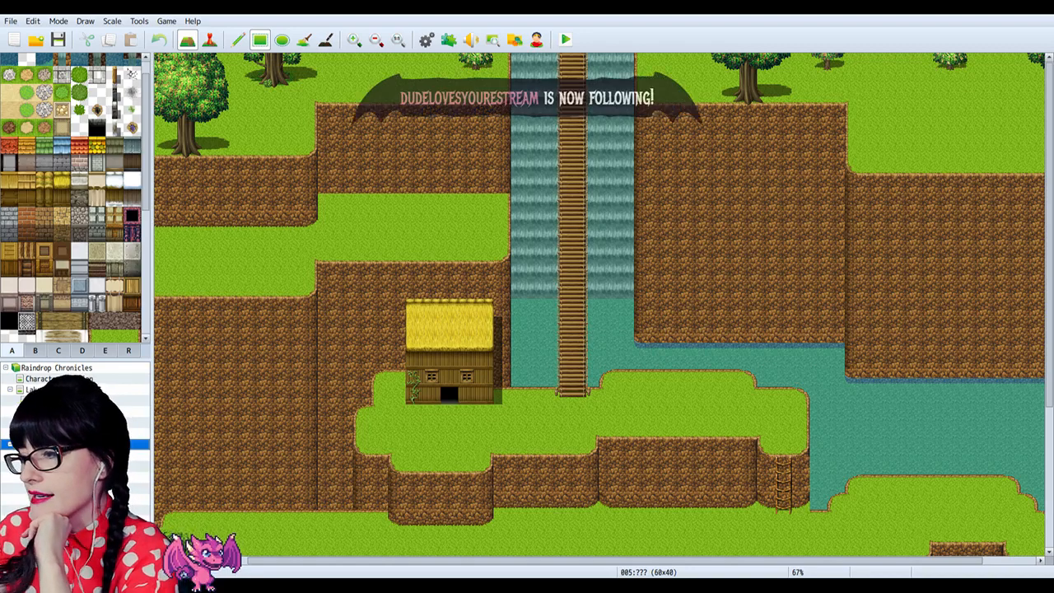
scroll(555, 436, down, 2)
scroll(555, 437, down, 4)
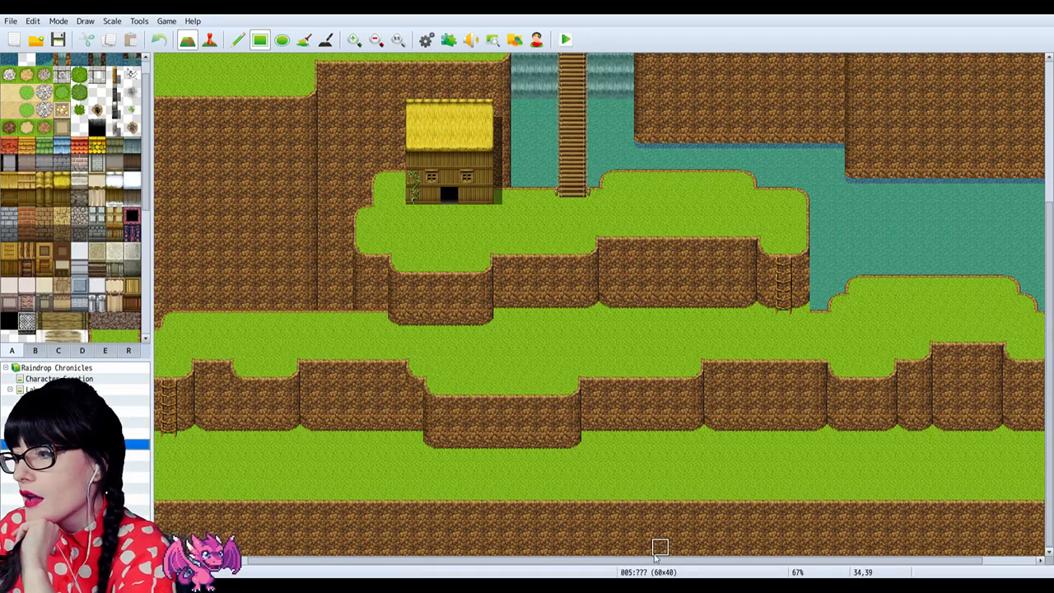
scroll(285, 512, right, 3)
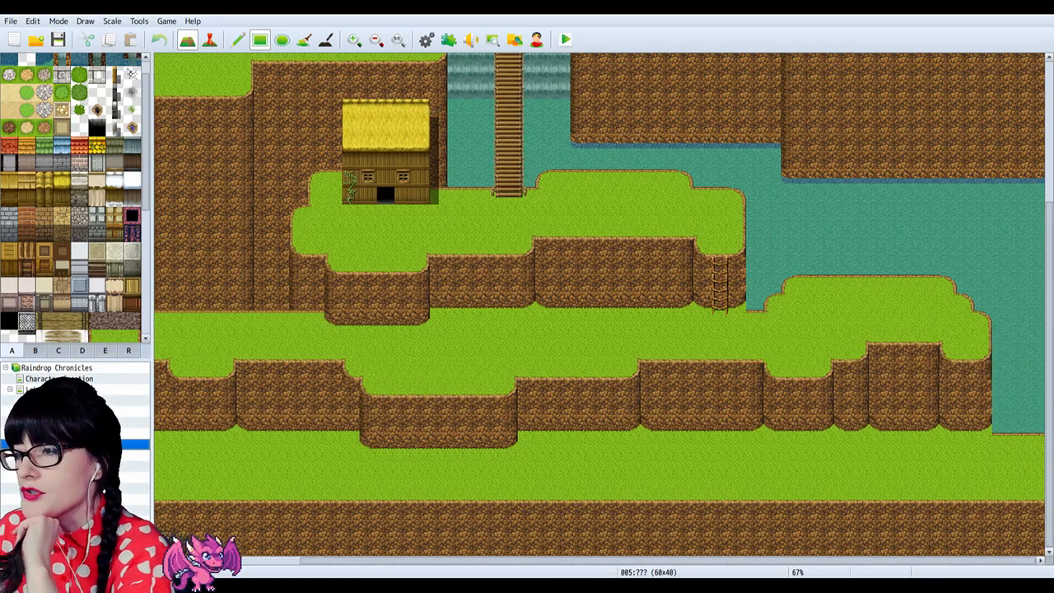
click(75, 455)
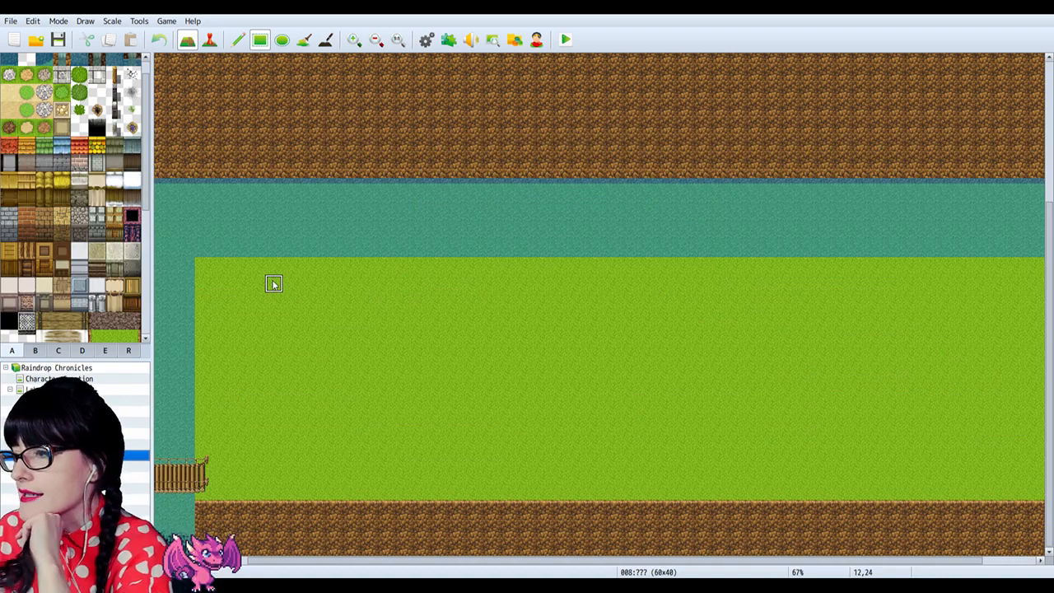
click(74, 444)
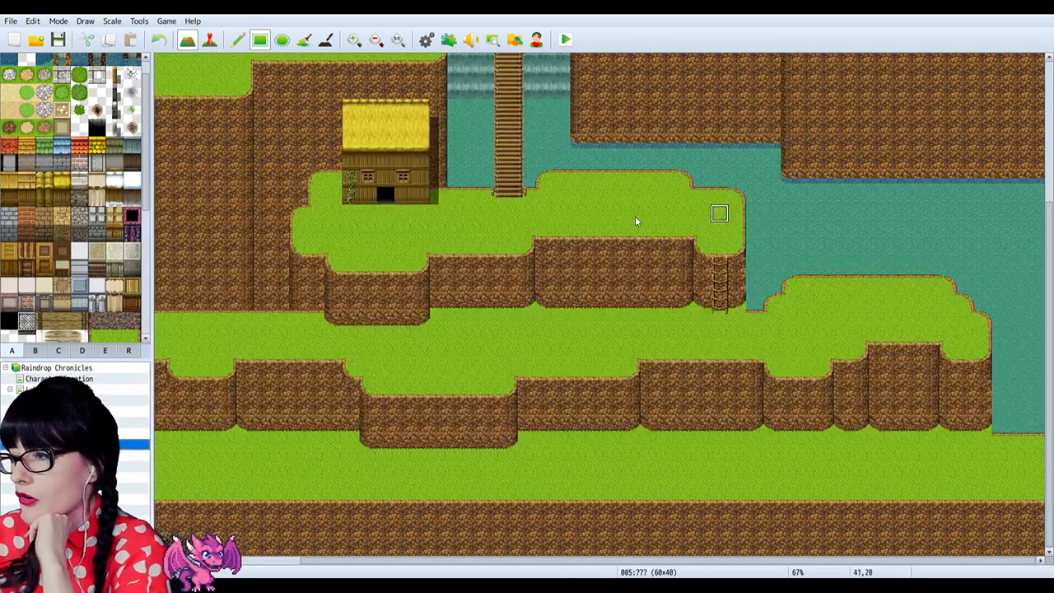
Step: Compare the cliff map 005's terraces and lake shore with the western plank bridge area of map 008
scroll(843, 221, up, 2)
scroll(491, 273, down, 1)
scroll(490, 273, down, 1)
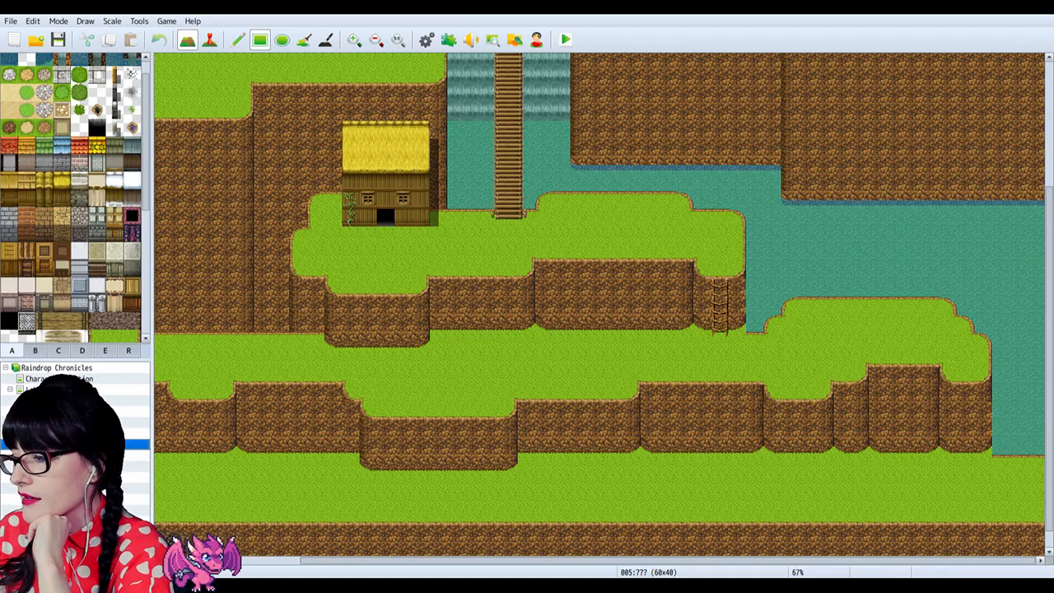
drag(792, 562, 978, 561)
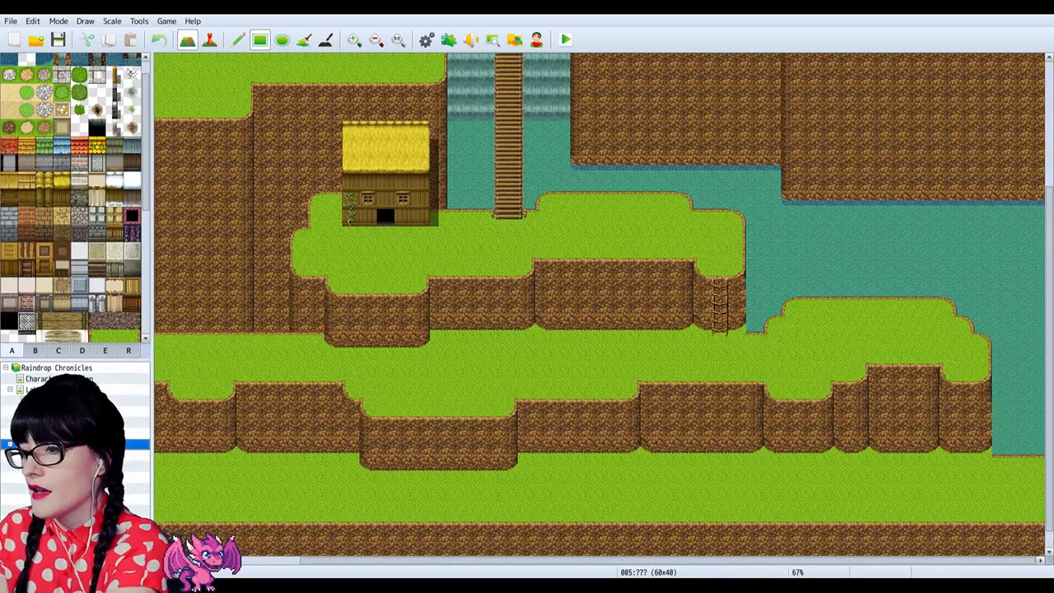
click(74, 454)
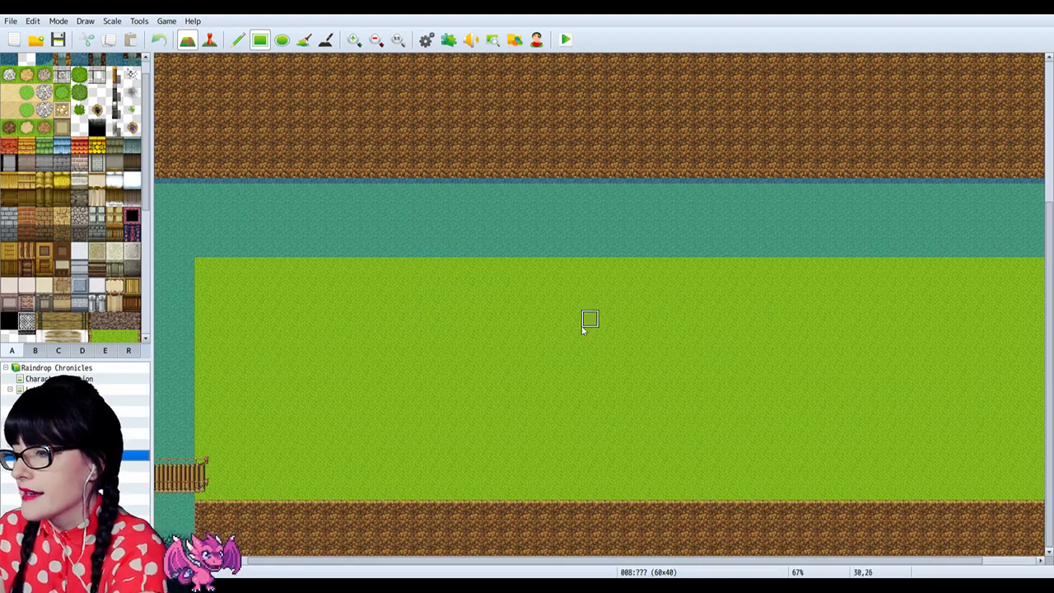
drag(453, 561, 315, 565)
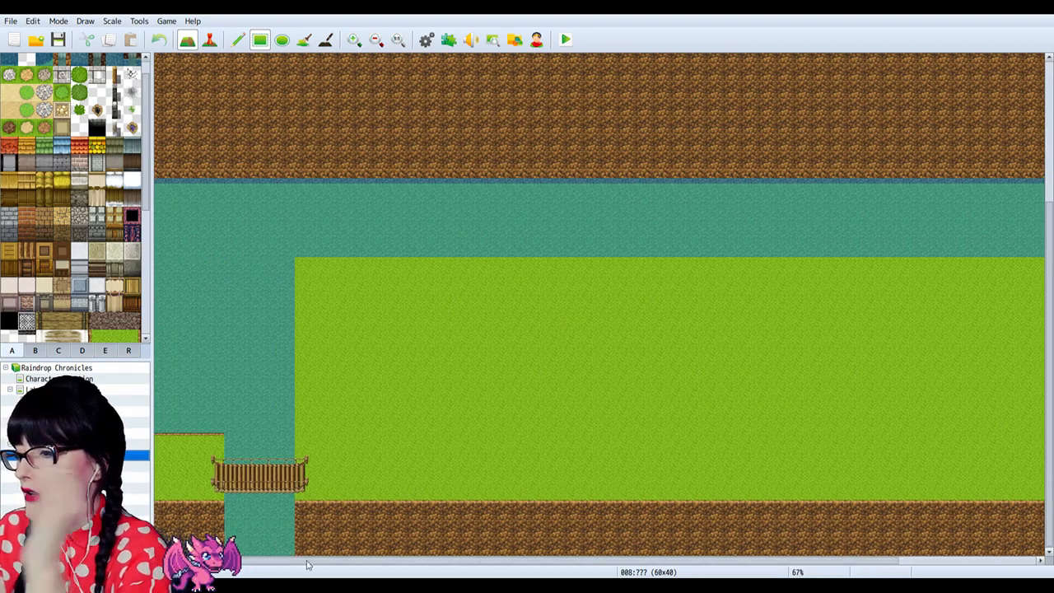
click(74, 444)
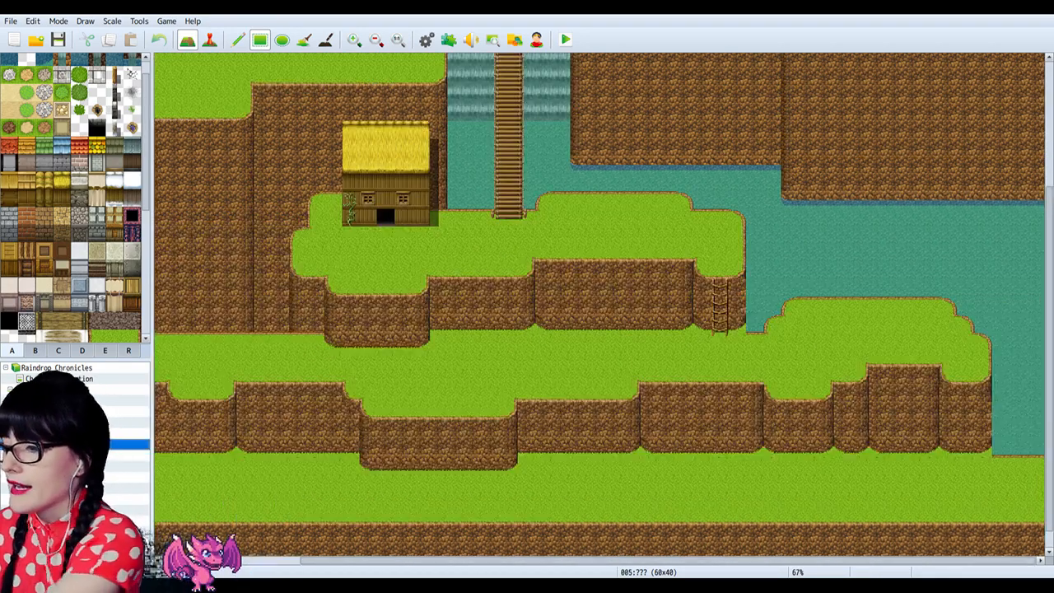
Step: Open map 008 and survey its grass plateau between the plank bridge and the eastern part
click(74, 454)
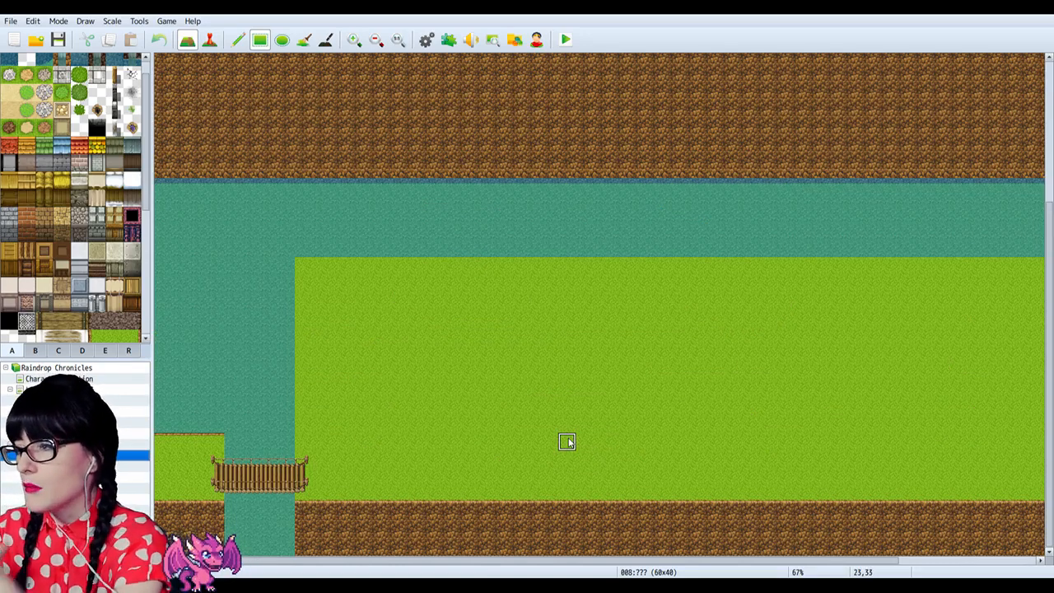
scroll(514, 202, up, 1)
scroll(500, 248, down, 1)
drag(469, 563, 719, 561)
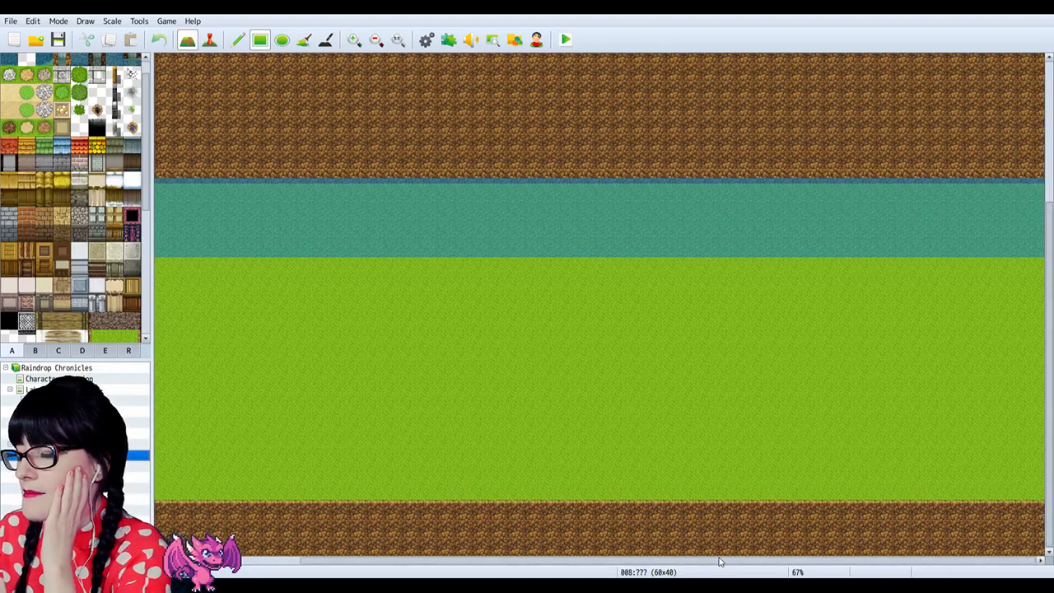
drag(624, 558, 450, 566)
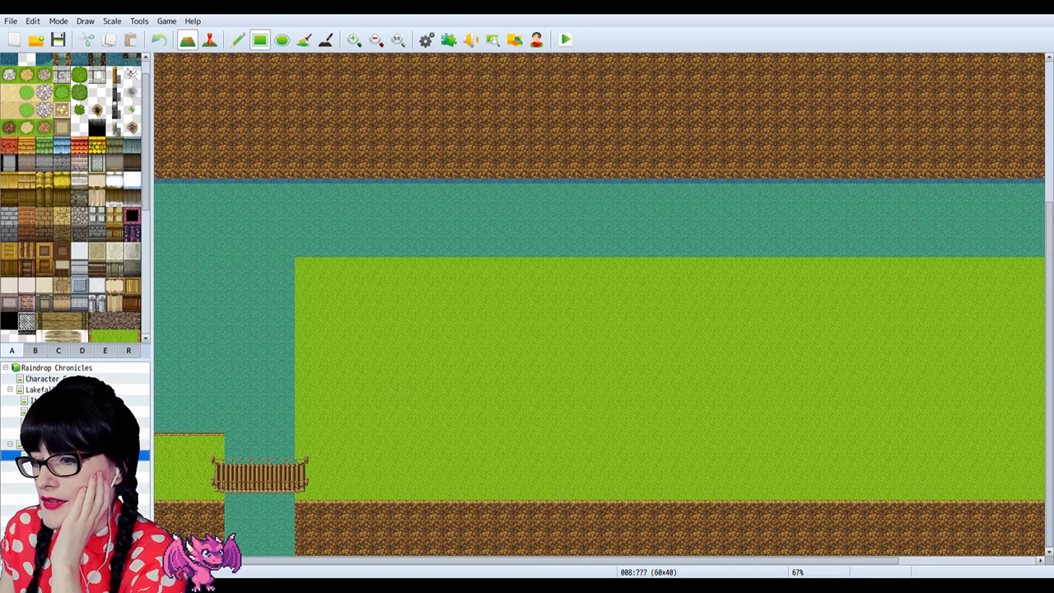
Step: Check the cliff map 005's terraces and lake shore against map 008
click(49, 444)
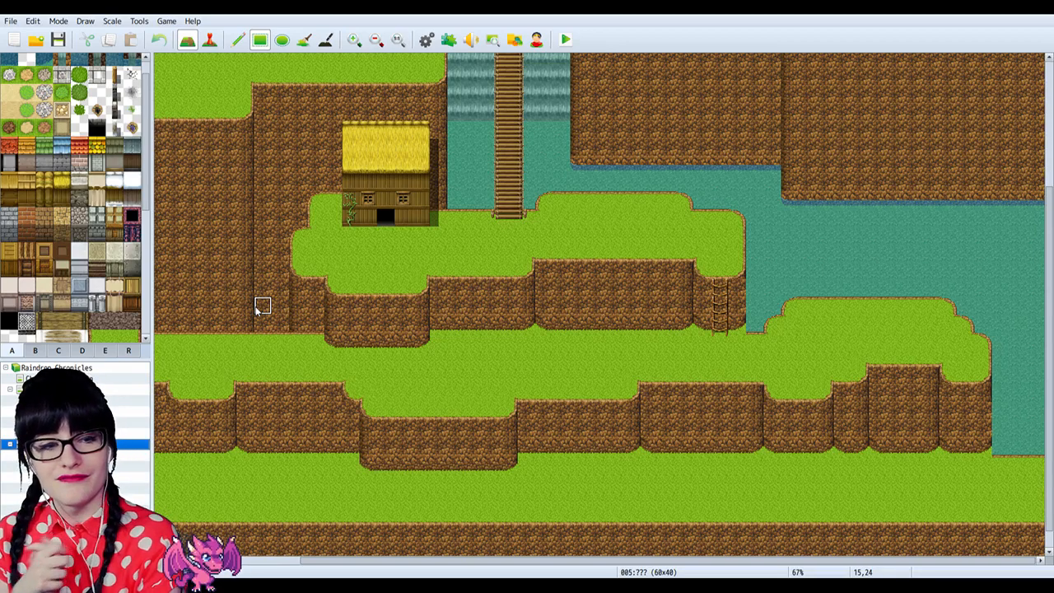
scroll(570, 285, up, 1)
scroll(569, 308, down, 2)
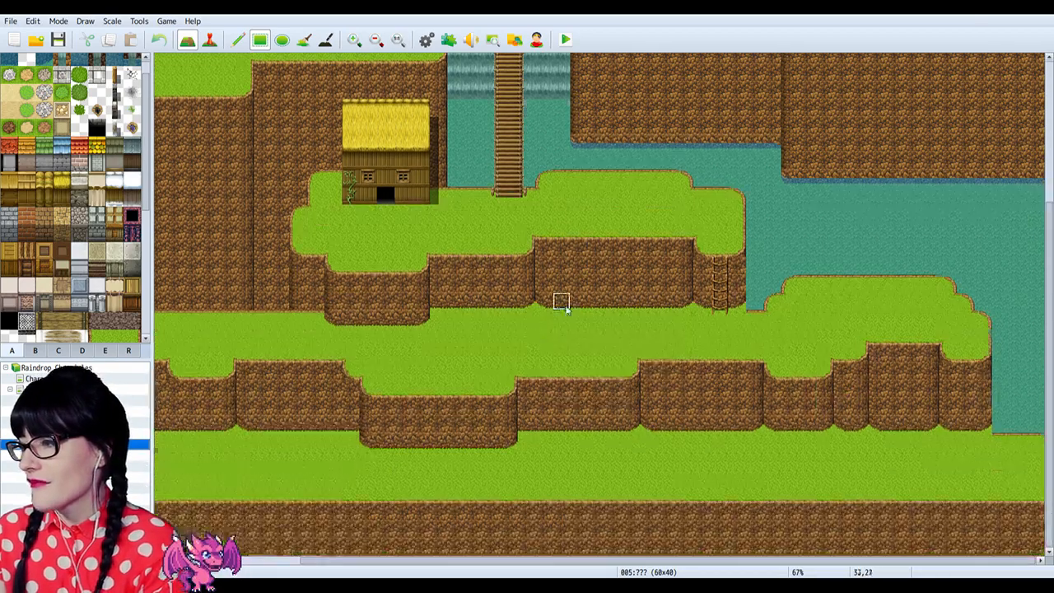
click(132, 455)
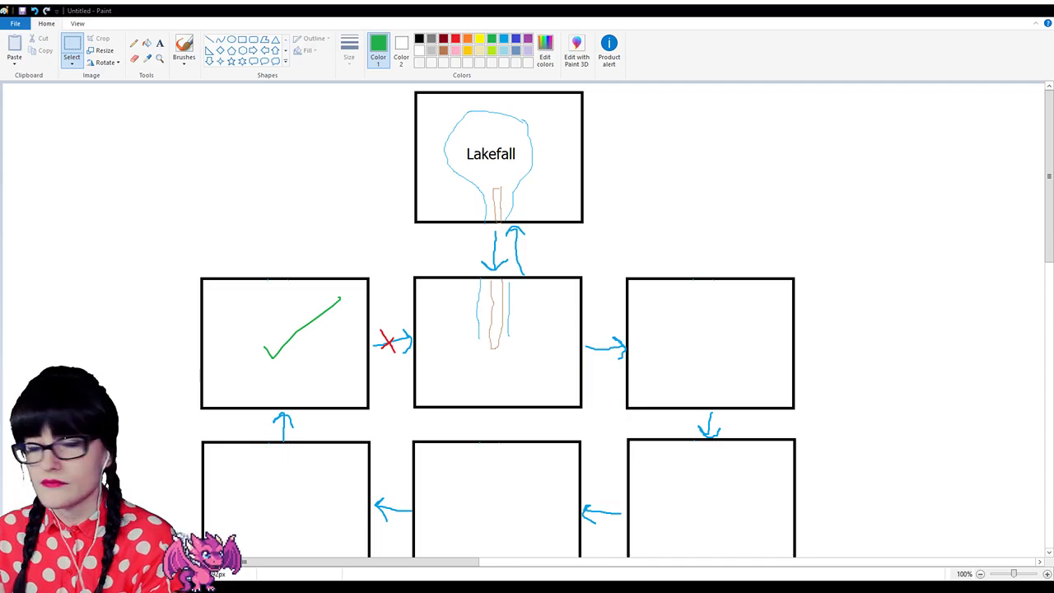
Step: Switch to the Paint layout sketch and frame the unfinished eastern and lower map boxes and the check-marked one with temporary selections
scroll(524, 321, down, 3)
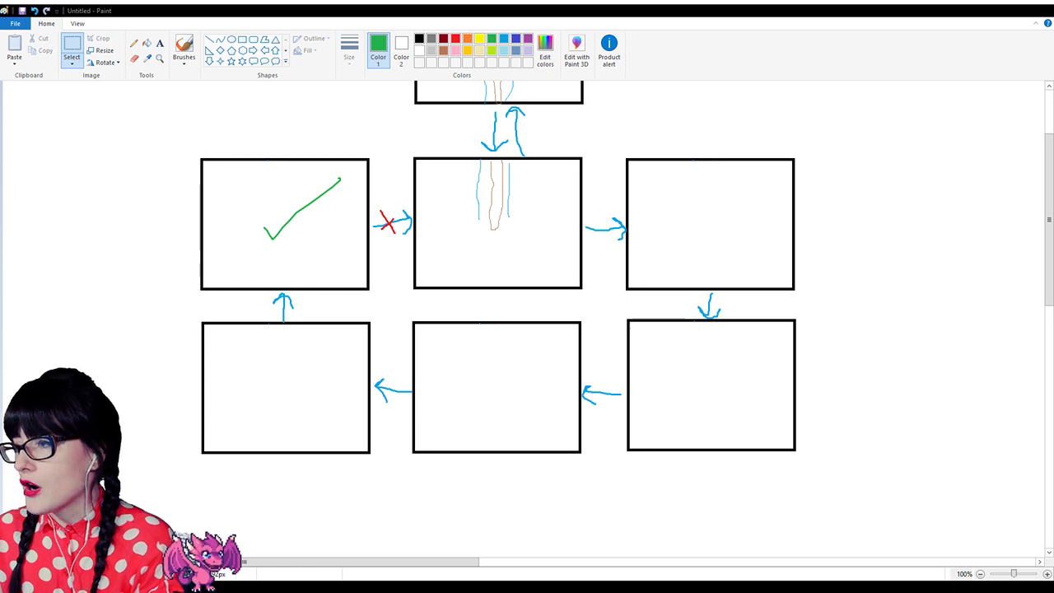
drag(667, 177, 757, 254)
click(897, 247)
drag(647, 324, 772, 435)
drag(458, 363, 494, 416)
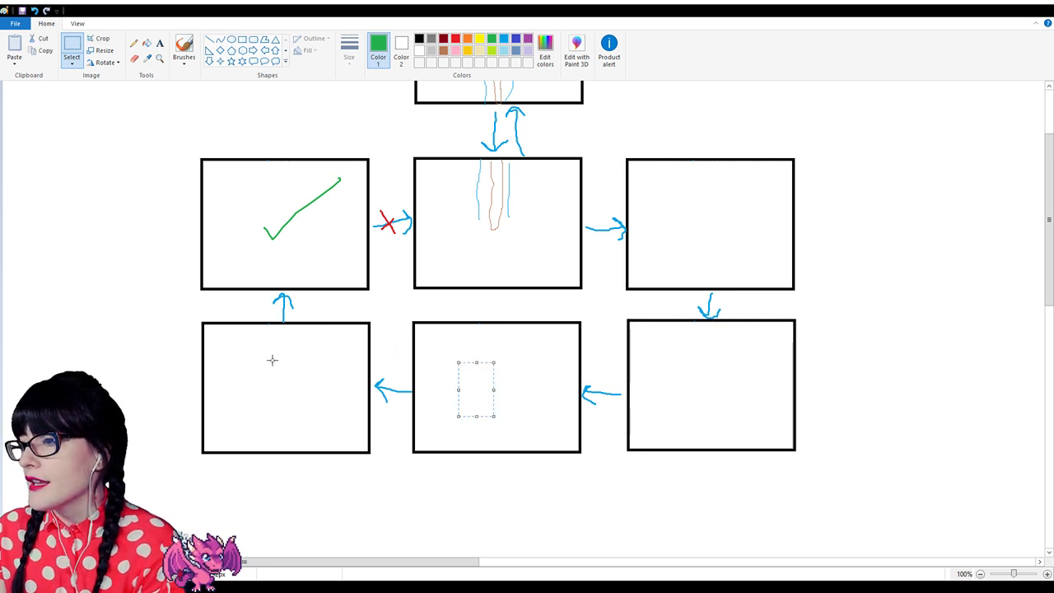
drag(212, 174, 352, 274)
Step: Review the route between the map boxes in the sketch and frame the lower row of three boxes with a temporary selection
scroll(362, 271, up, 3)
scroll(346, 257, down, 6)
scroll(332, 244, up, 3)
scroll(276, 285, up, 3)
scroll(276, 284, down, 3)
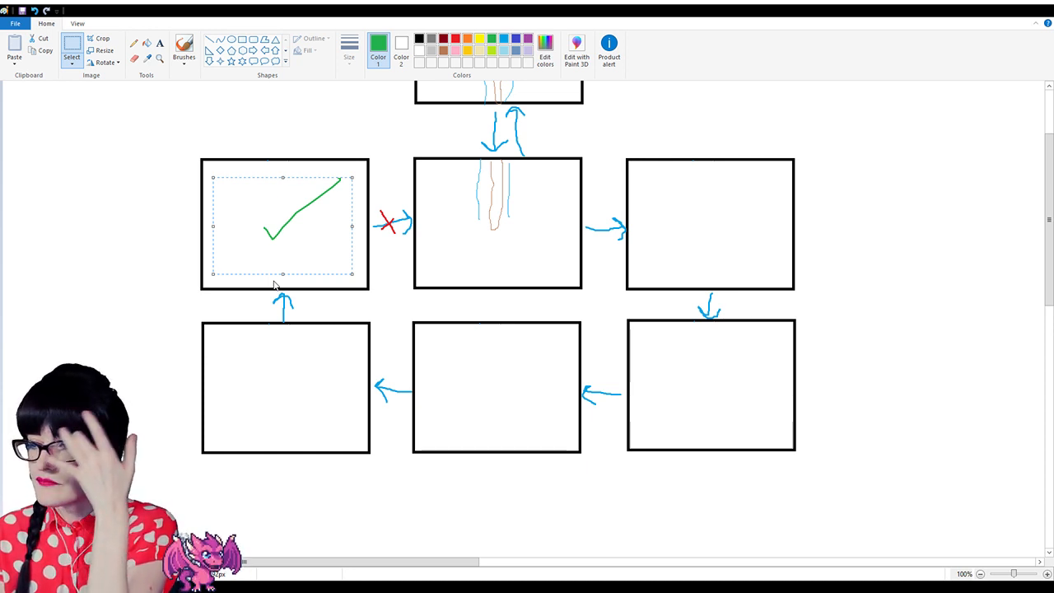
drag(228, 352, 775, 416)
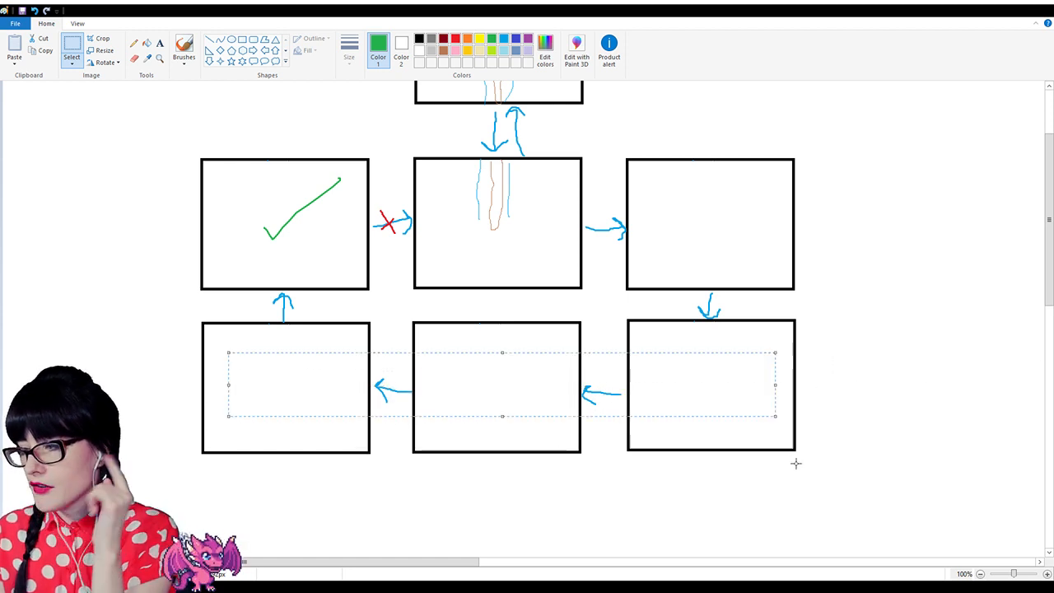
click(796, 464)
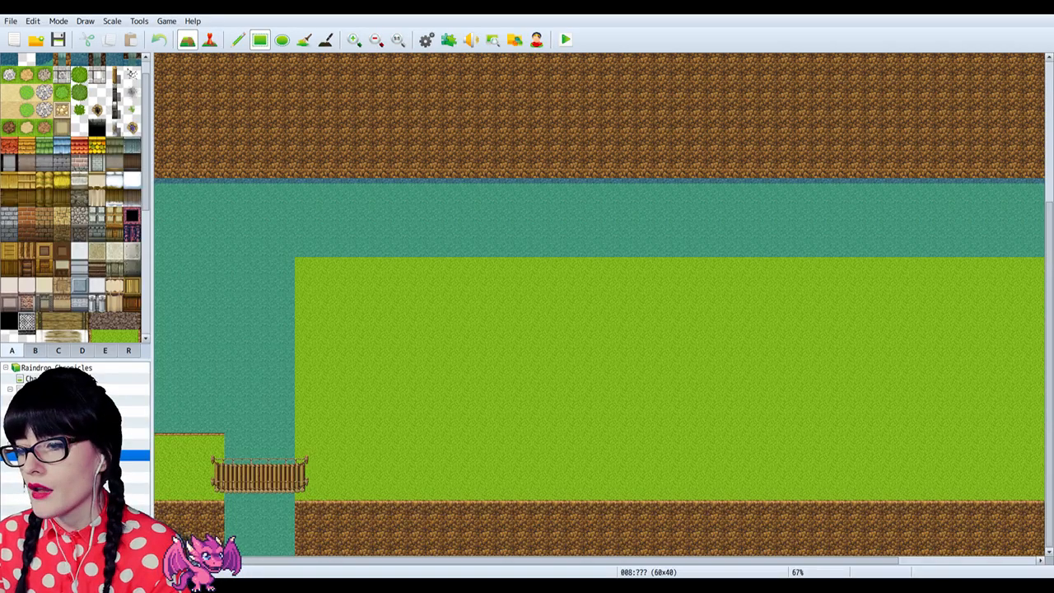
Step: Return to the map editor, open the cliff map 005 and examine its terraces, ladders, house and waterfall from the western edge eastward
click(132, 445)
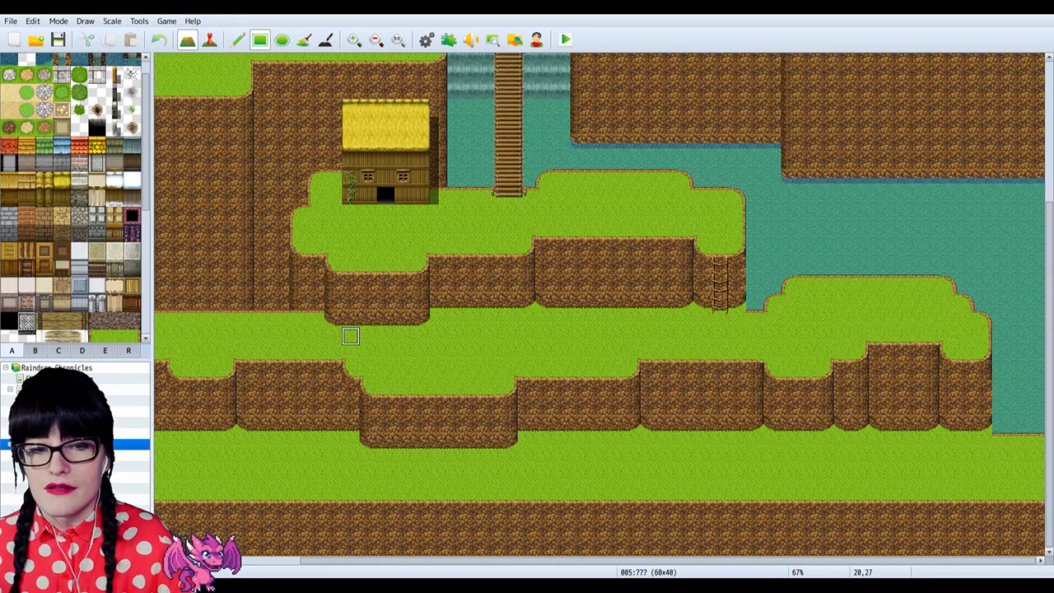
drag(453, 560, 299, 560)
scroll(355, 459, up, 2)
scroll(374, 358, down, 3)
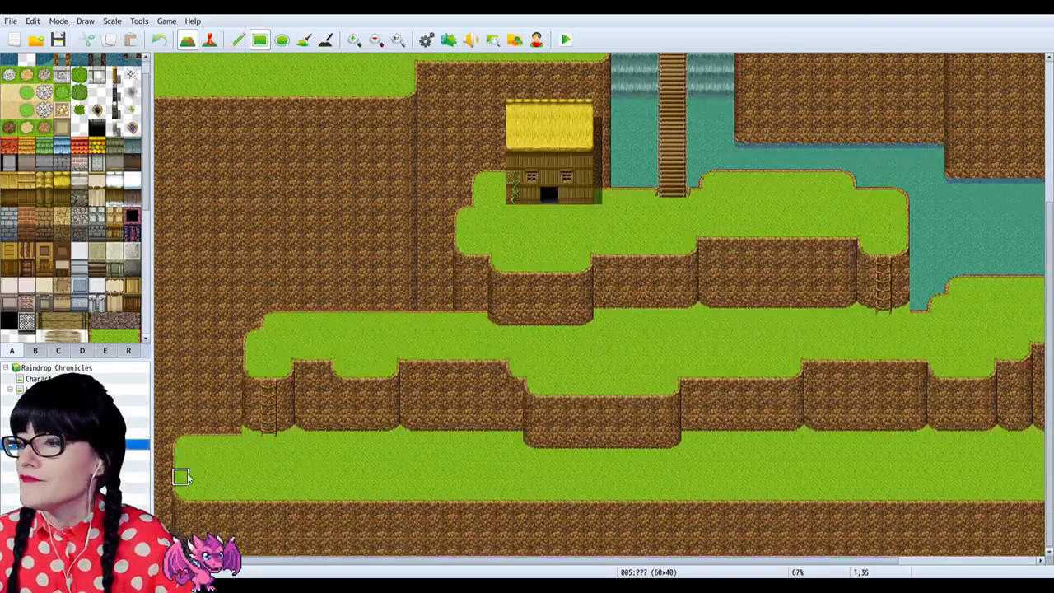
drag(311, 561, 368, 560)
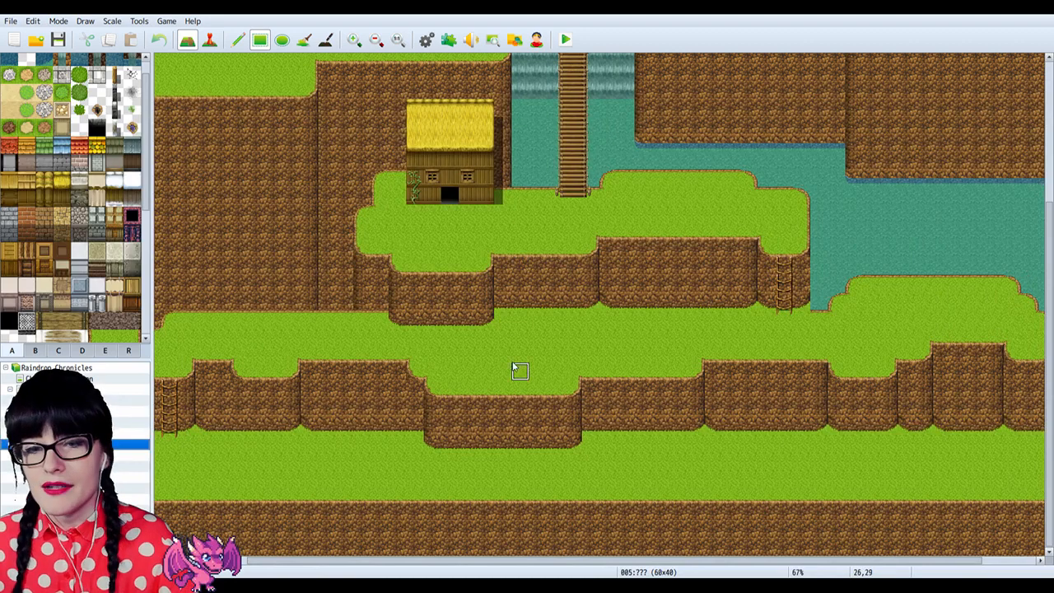
scroll(626, 158, up, 5)
scroll(621, 285, down, 5)
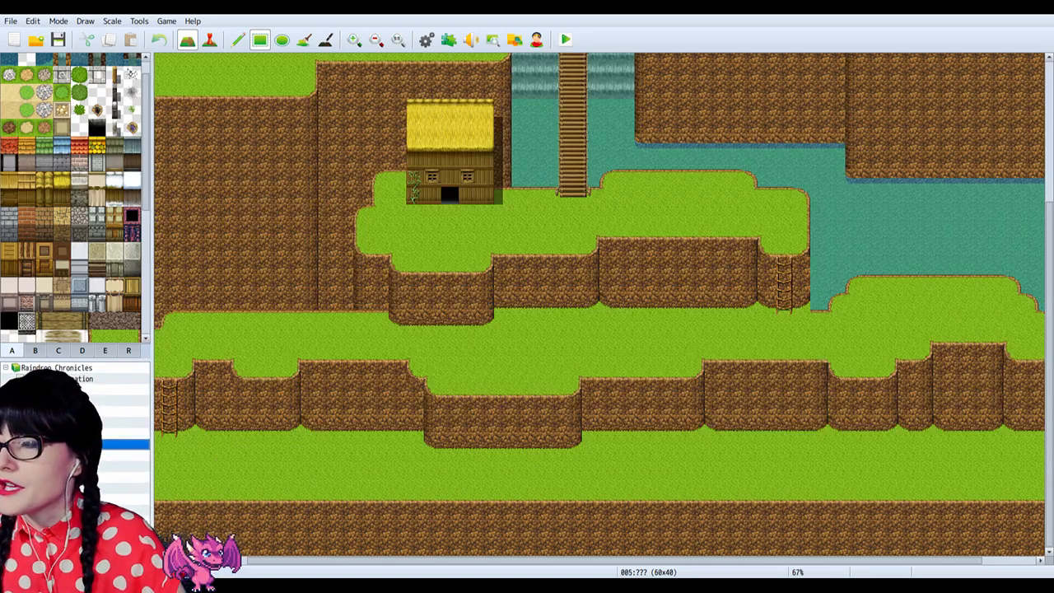
scroll(477, 264, up, 3)
scroll(482, 266, down, 2)
scroll(484, 269, down, 2)
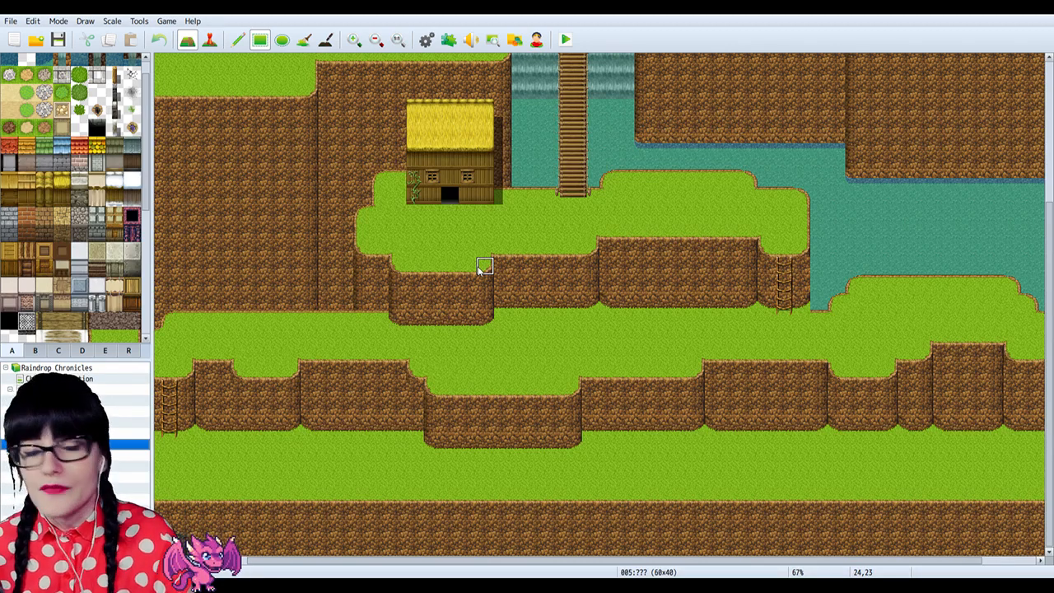
scroll(631, 207, up, 3)
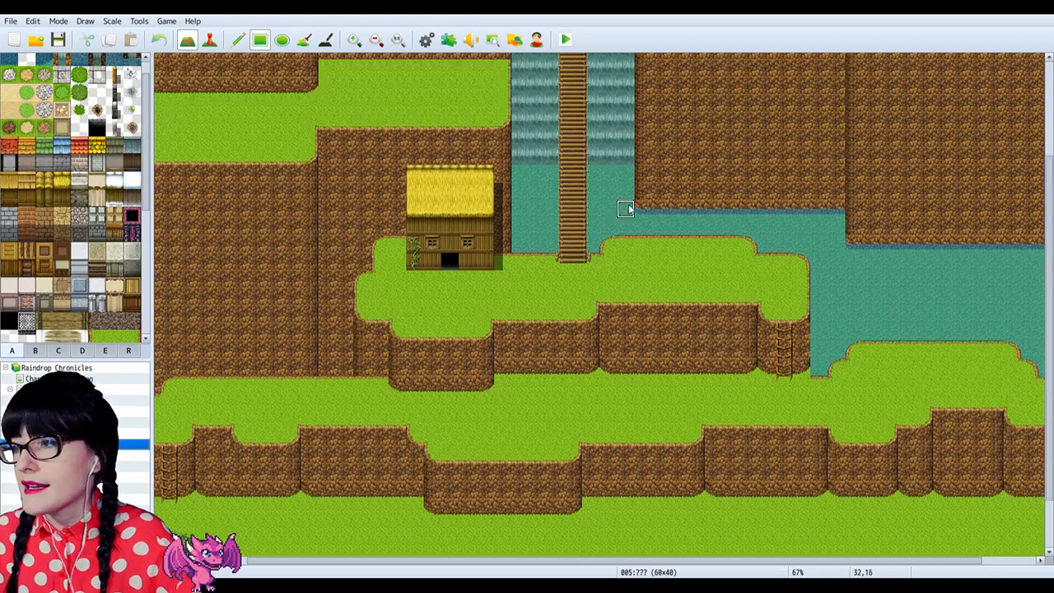
Step: Look over the Lakefall village map around the lake and its central island, including a check of the Character Creation map
click(66, 389)
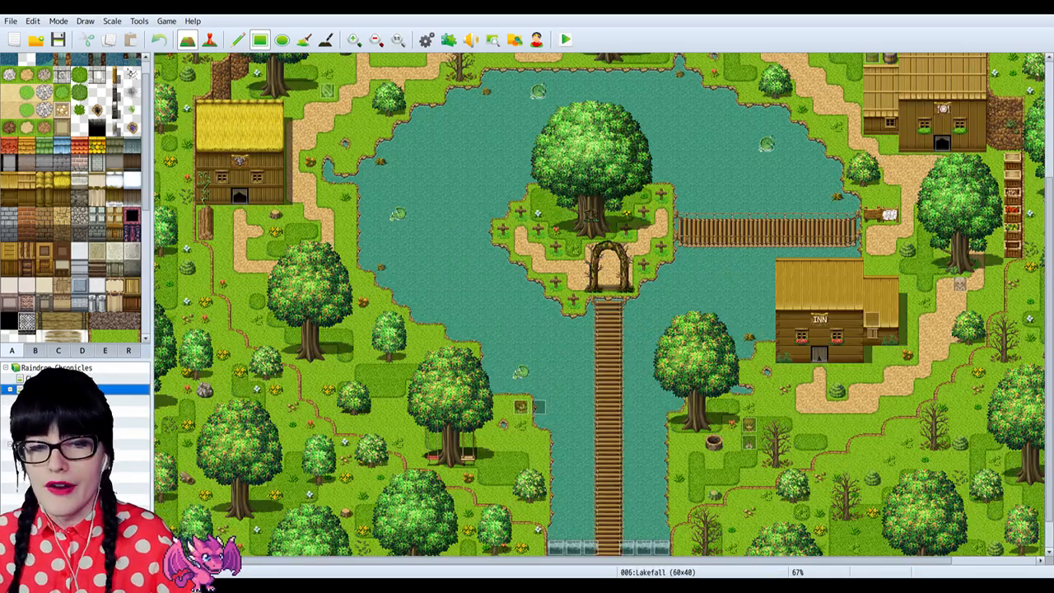
click(66, 379)
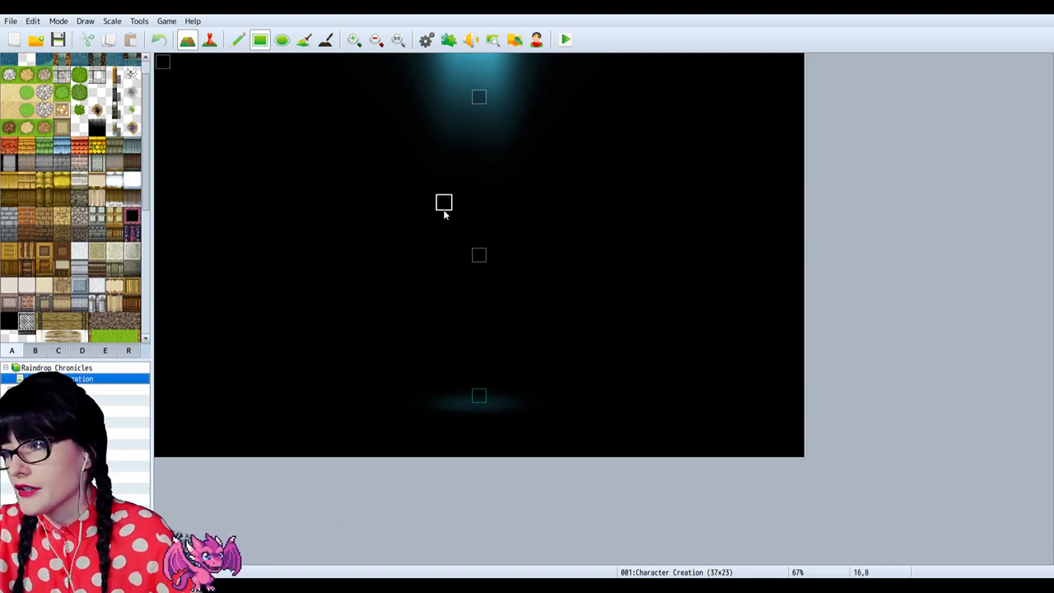
click(108, 389)
scroll(536, 300, up, 2)
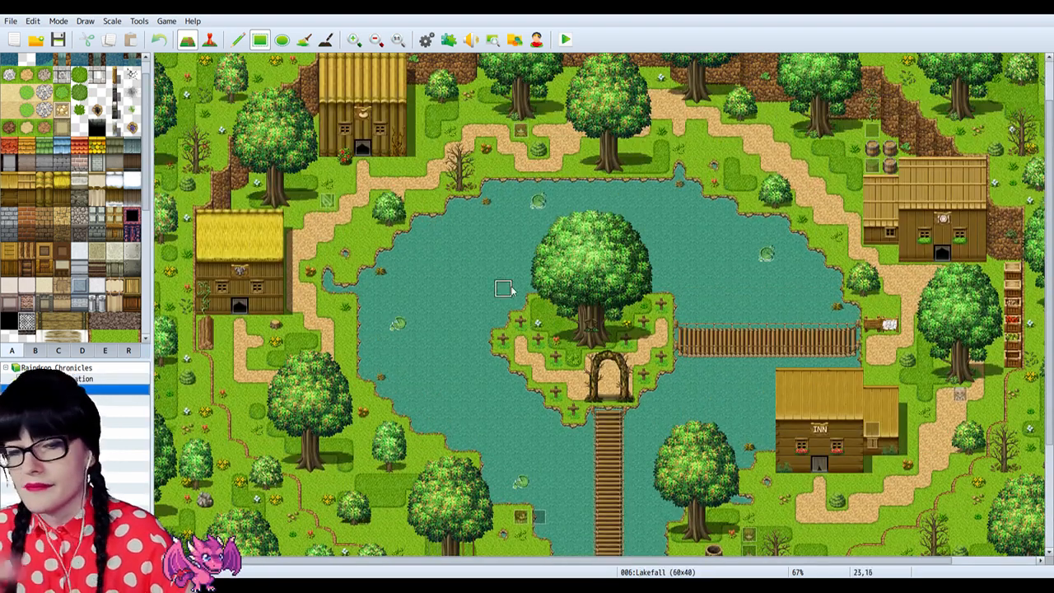
scroll(505, 288, down, 2)
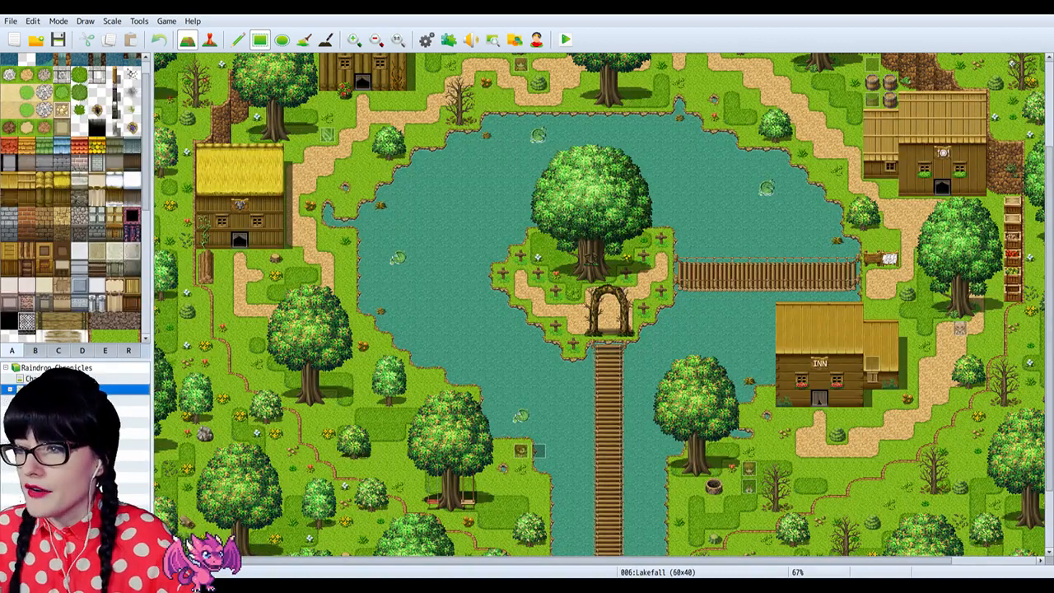
scroll(75, 198, up, 1)
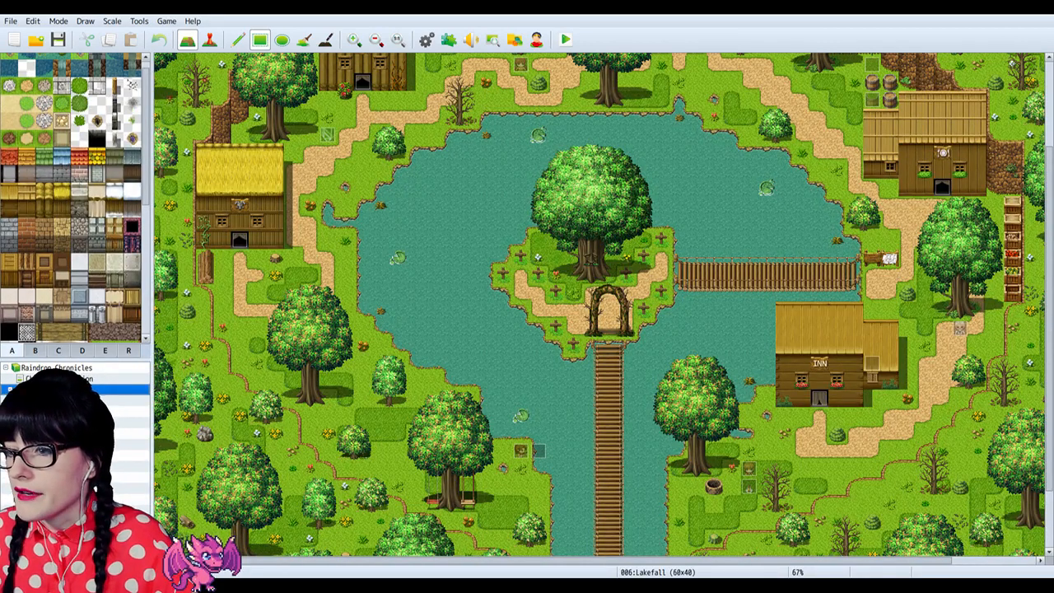
scroll(223, 414, down, 1)
Step: Open the cliff map 005 and inspect the hut, plank stairway and waterfall in relation to the lower terraces
click(128, 444)
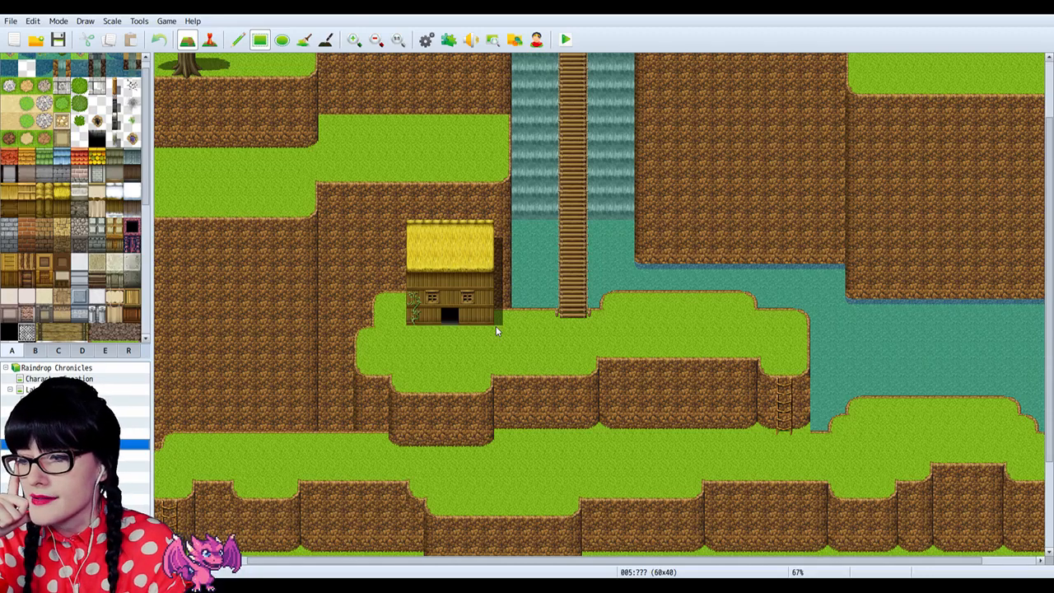
scroll(307, 410, down, 3)
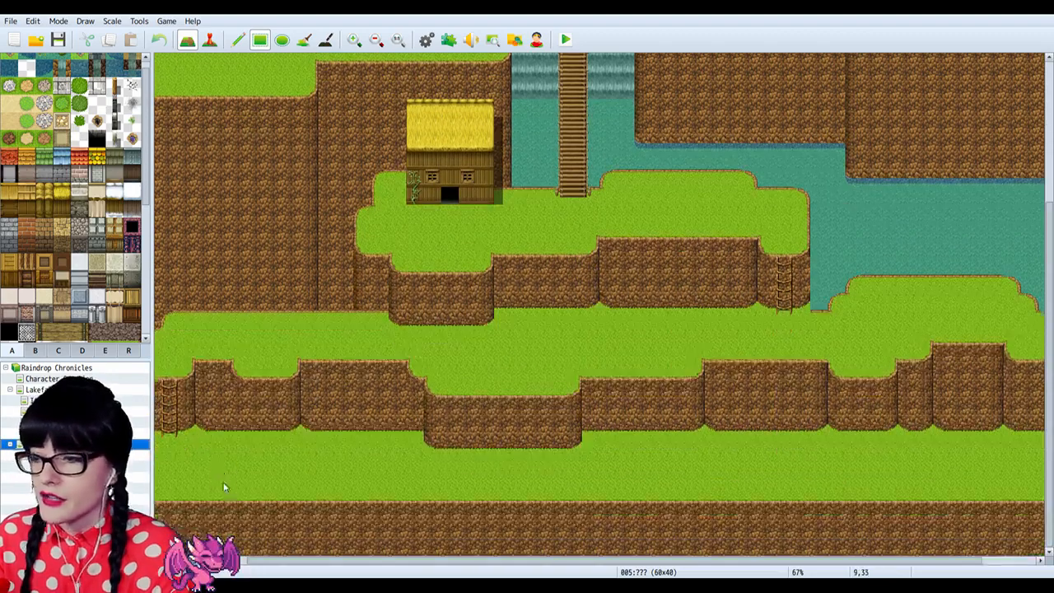
right_drag(373, 158, 679, 459)
scroll(682, 395, up, 2)
scroll(675, 404, up, 4)
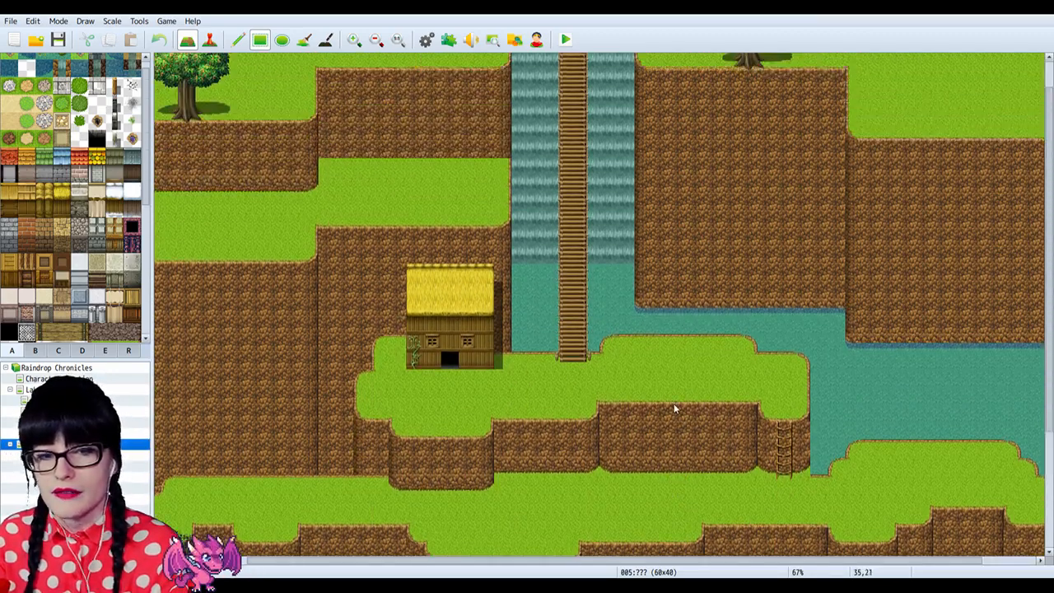
scroll(508, 369, down, 2)
scroll(502, 383, down, 4)
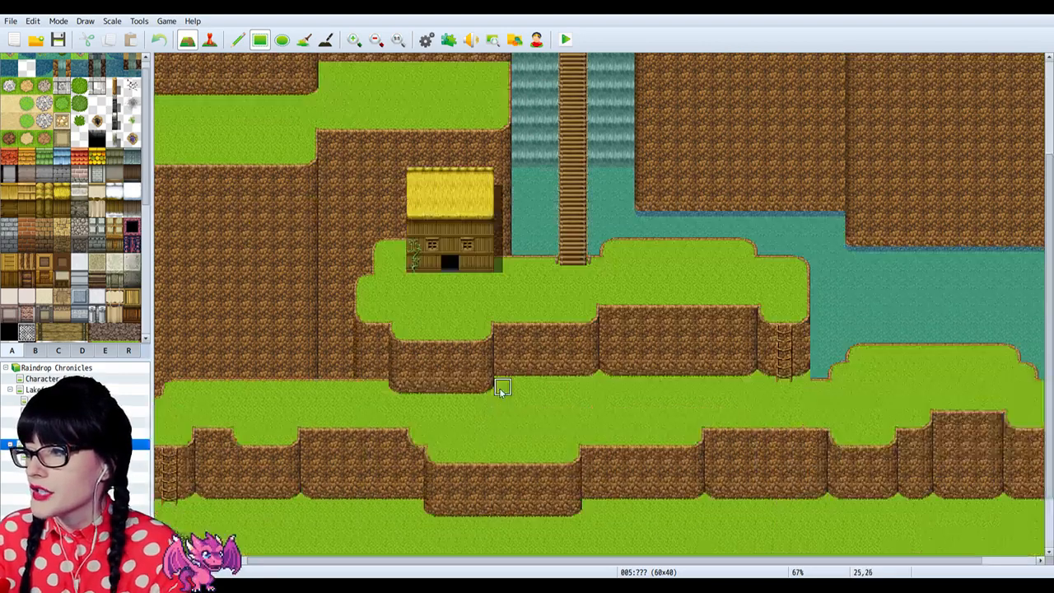
scroll(490, 408, up, 6)
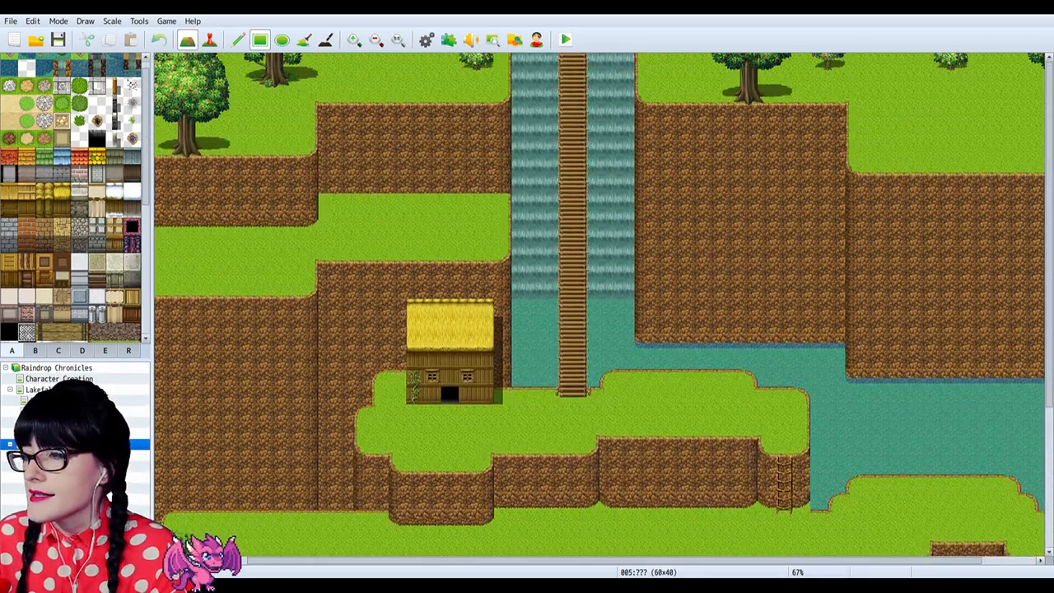
scroll(449, 238, down, 2)
scroll(486, 160, up, 2)
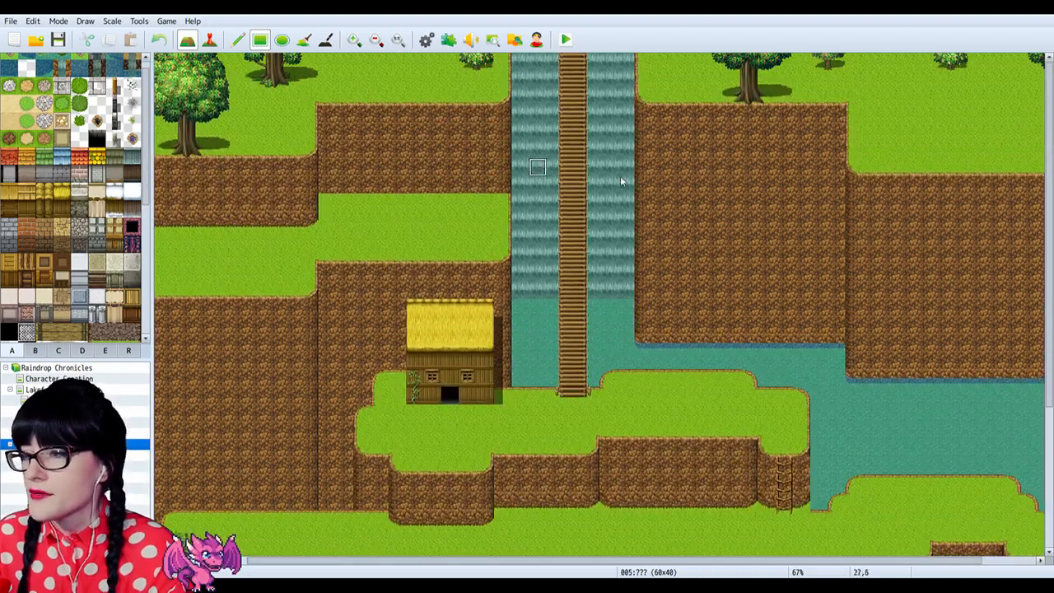
scroll(555, 358, down, 5)
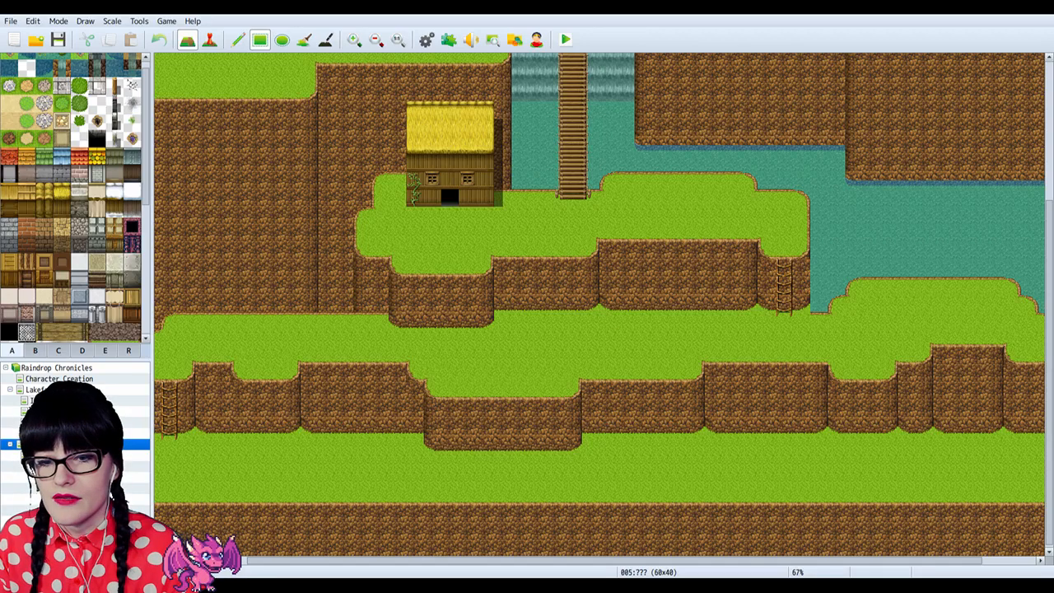
Step: Switch to Discord and open the Fairy Herbalist's character sheet from the characters-places-etc channel
key(alt+Tab)
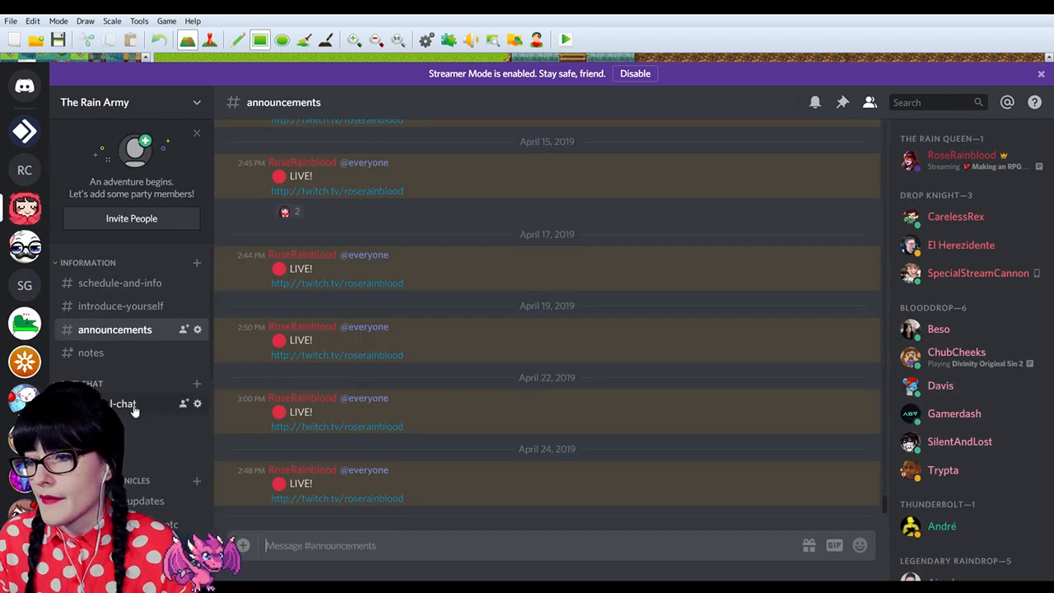
click(123, 524)
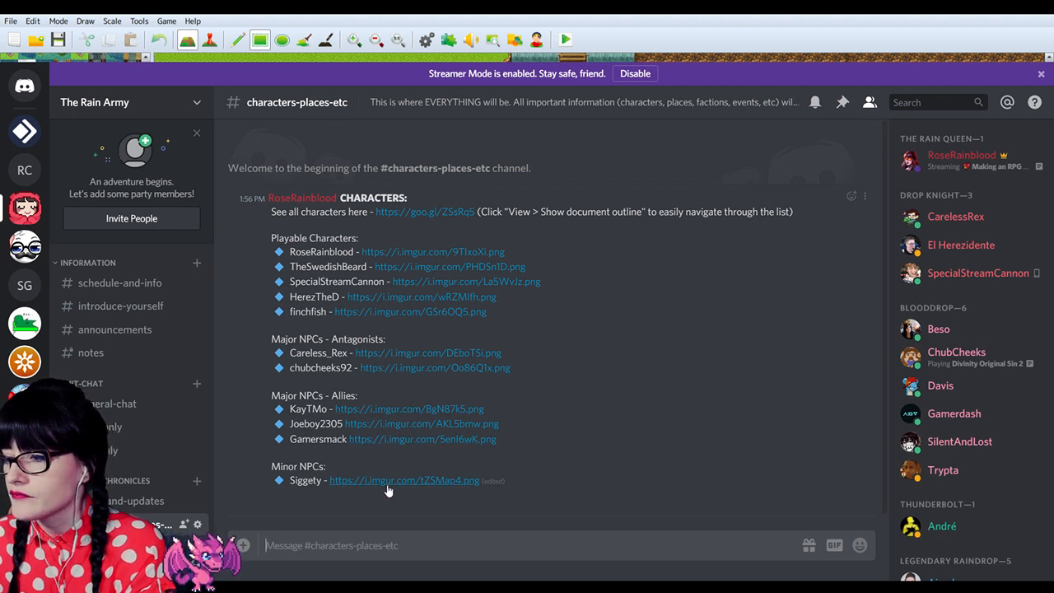
click(401, 316)
Step: Read the Fairy Herbalist's goal, personality traits, flaw and fear, and return to the map editor
scroll(534, 259, down, 3)
scroll(534, 259, up, 3)
scroll(534, 258, down, 3)
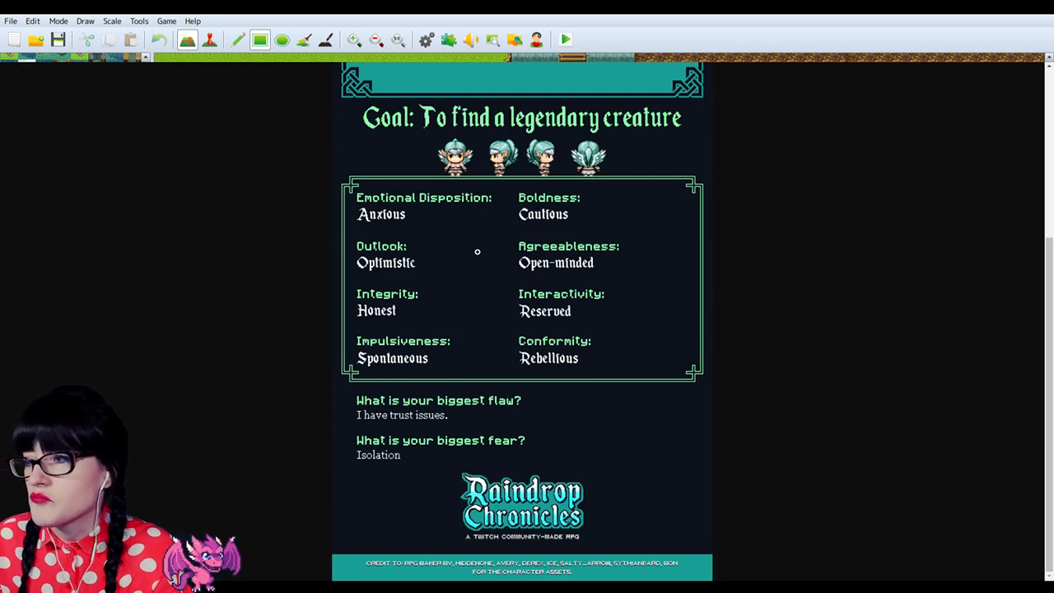
scroll(420, 387, up, 3)
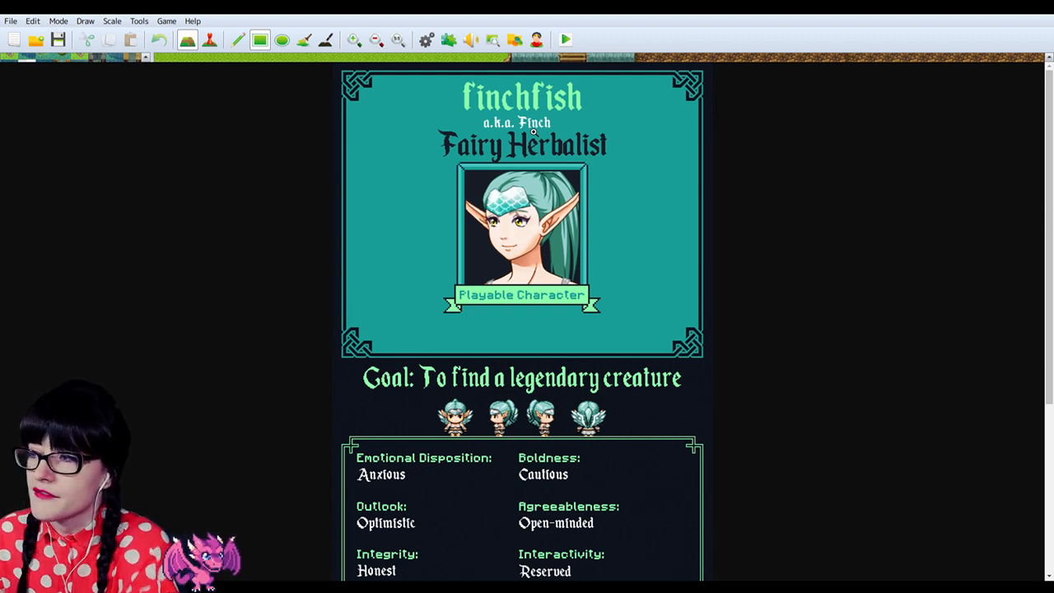
scroll(553, 143, down, 3)
scroll(506, 231, up, 3)
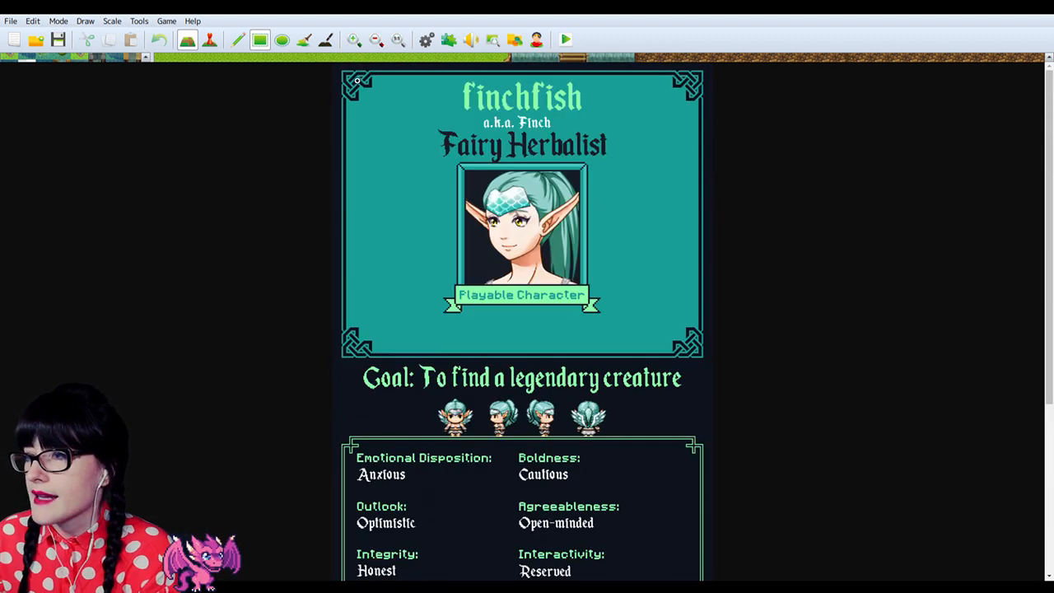
key(alt+Tab)
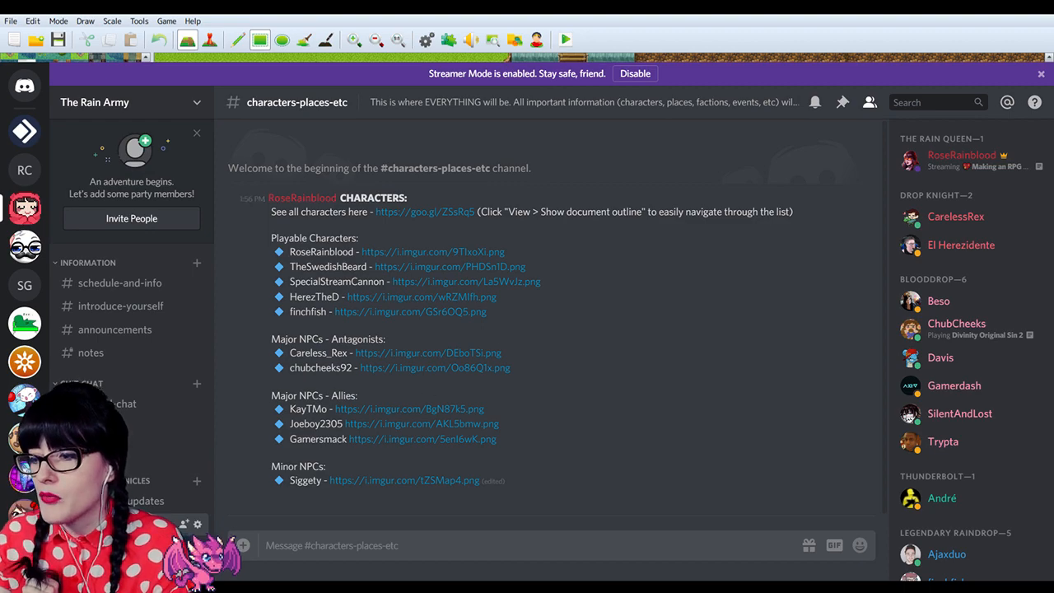
key(alt+Tab)
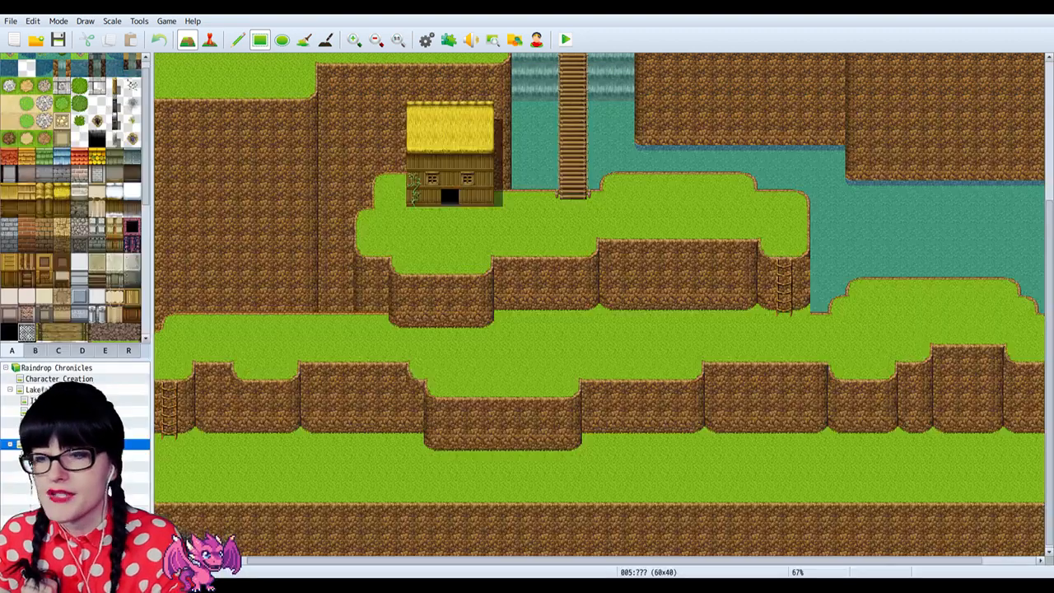
Step: View the Lakefall village map and open its Item Shop interior map
scroll(238, 346, up, 1)
click(34, 400)
click(40, 389)
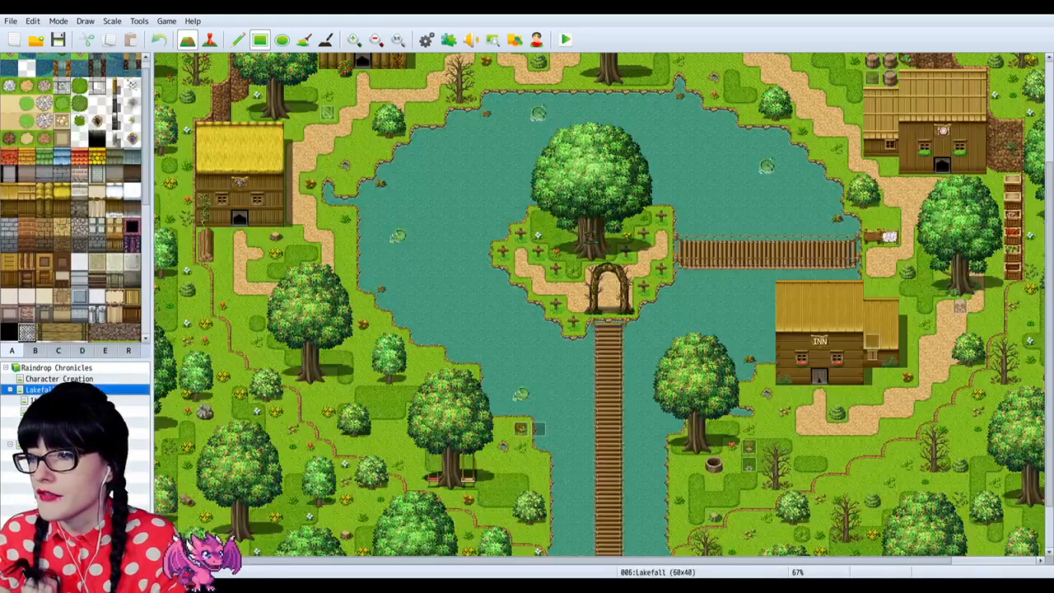
scroll(599, 305, up, 2)
click(41, 401)
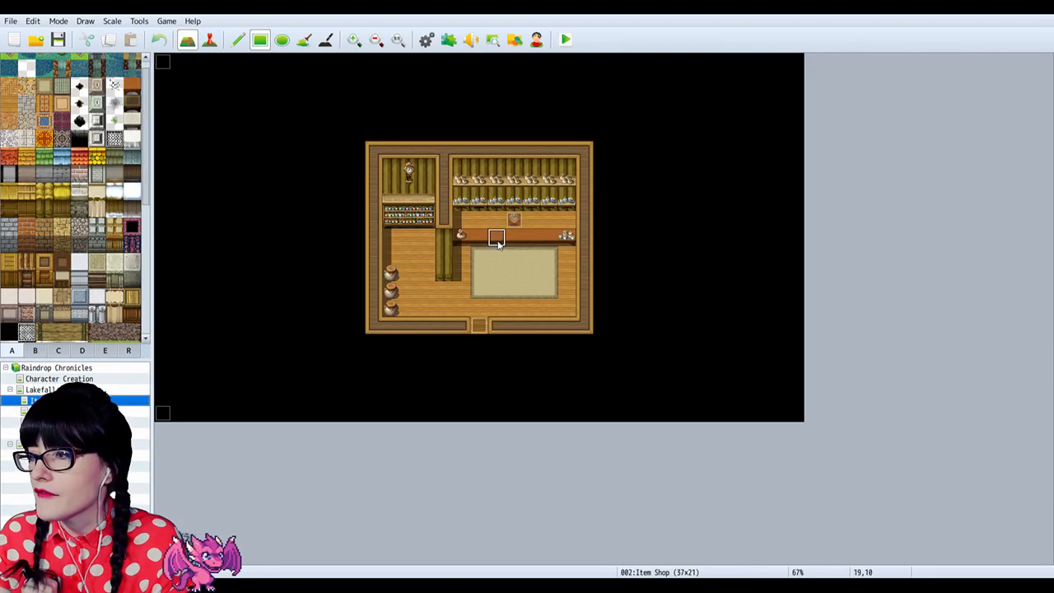
Step: Switch to event editing, read the character comment in the event behind the Item Shop counter, and close it without changes
click(209, 39)
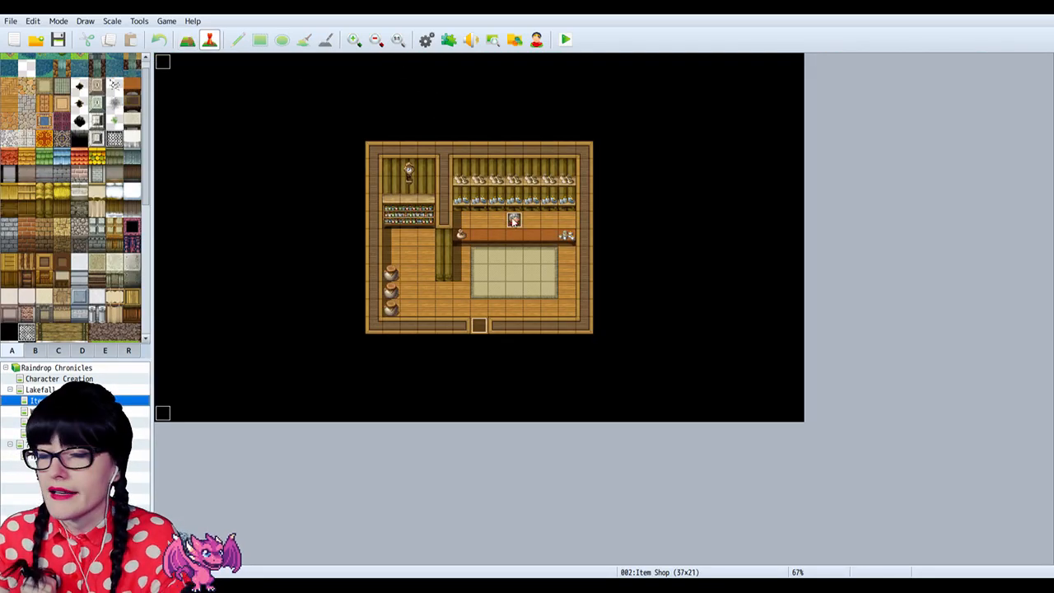
click(514, 220)
double_click(513, 220)
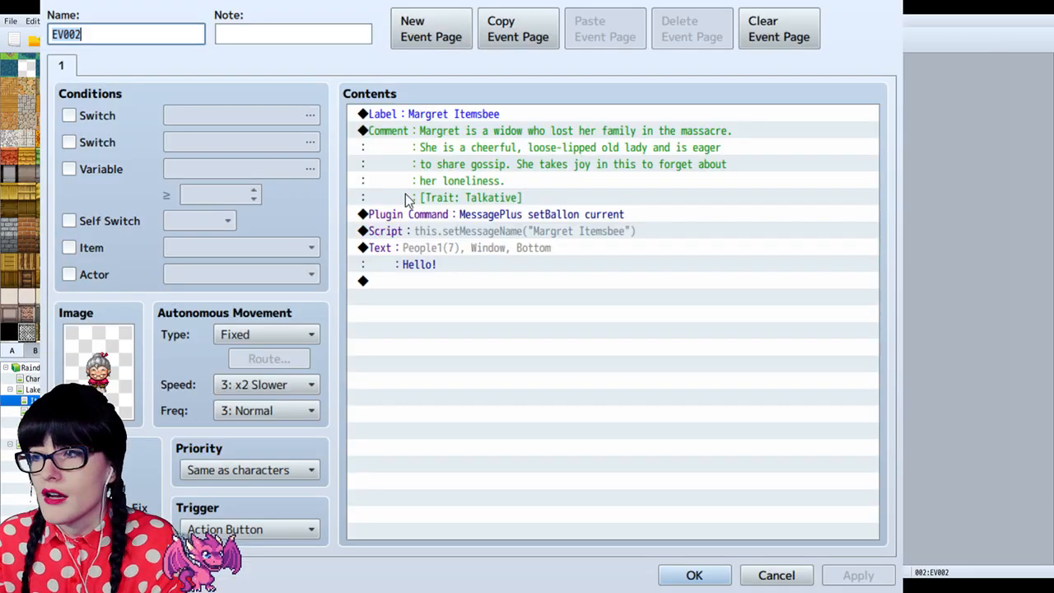
click(453, 130)
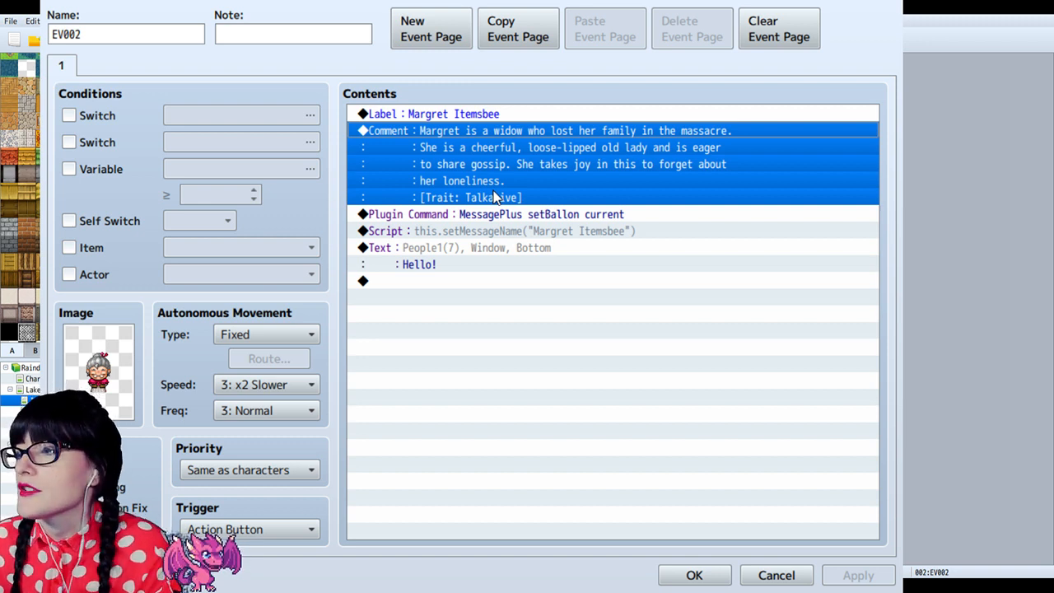
click(774, 576)
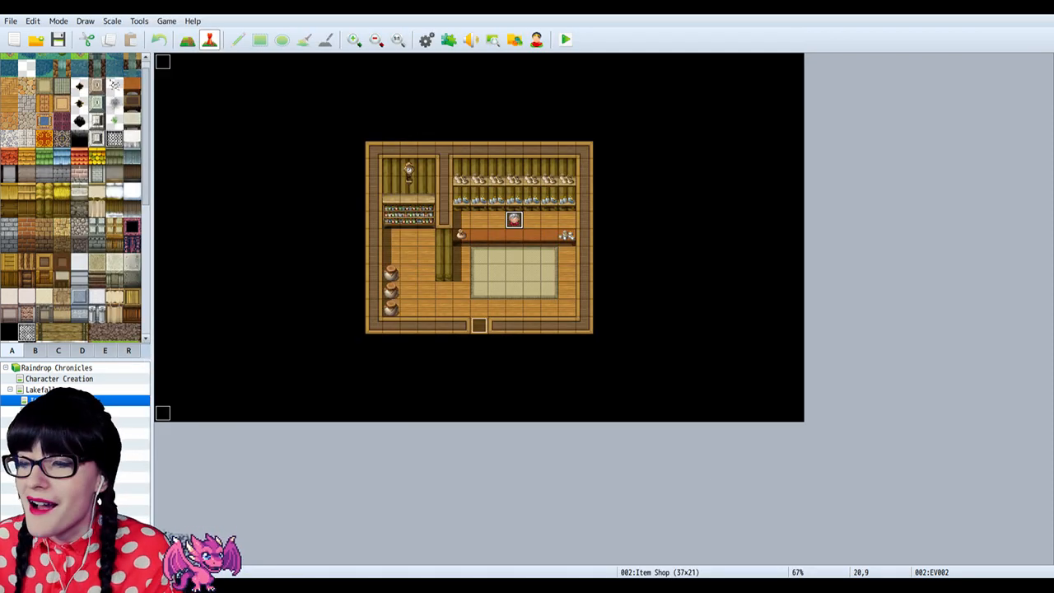
Step: Return to the Lakefall village map and check the player transfer event at the lower end of the plank bridge
click(59, 379)
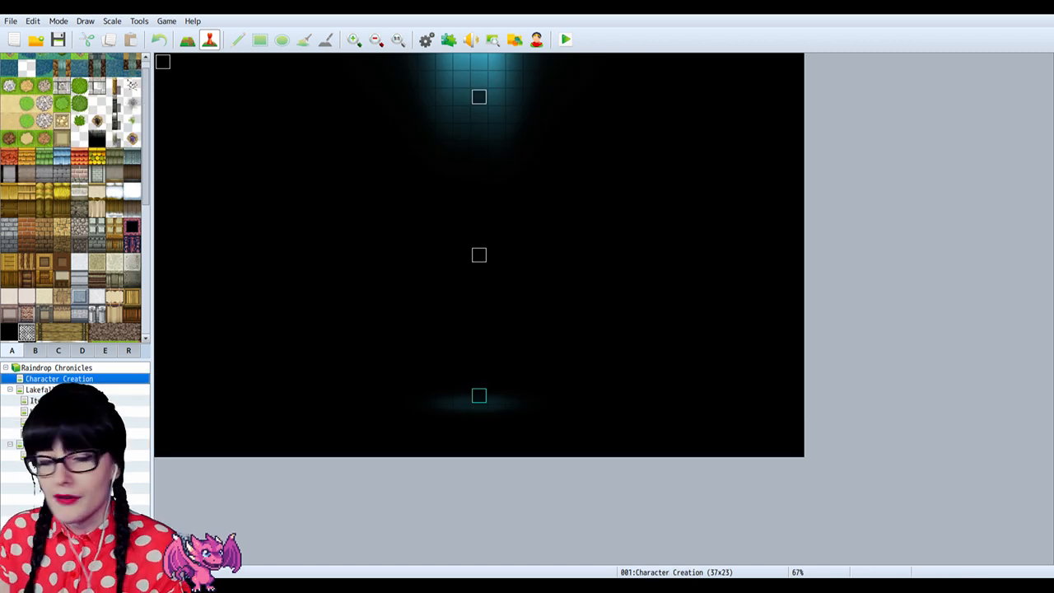
click(37, 389)
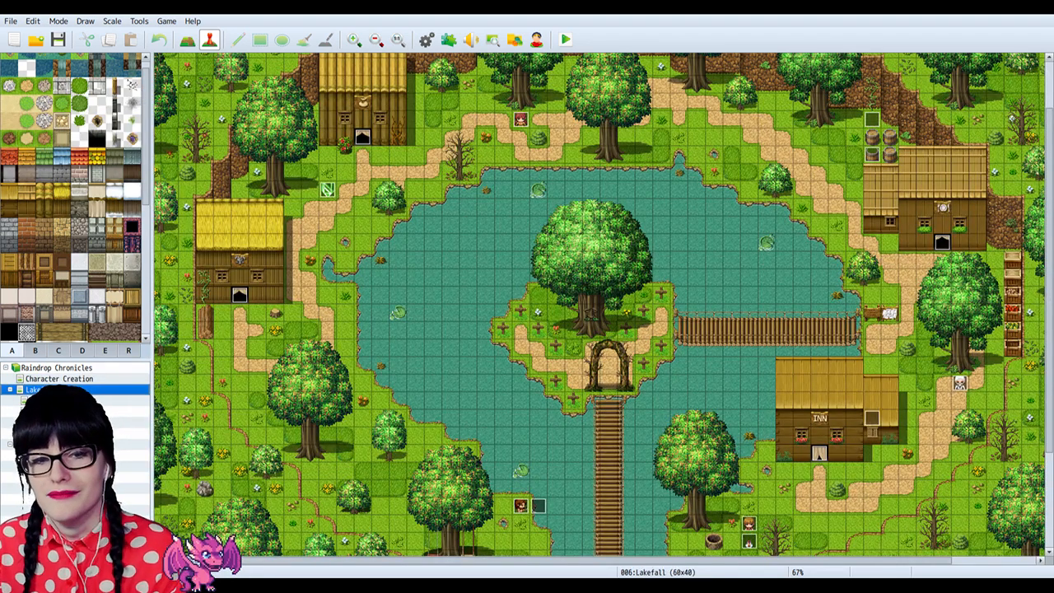
scroll(470, 317, down, 3)
scroll(470, 316, down, 2)
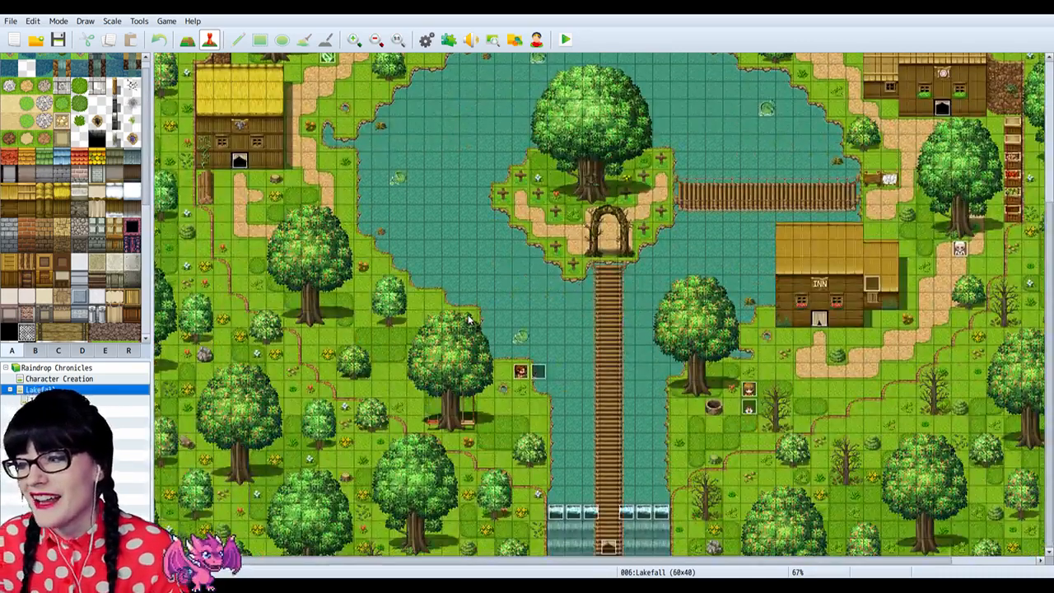
double_click(611, 547)
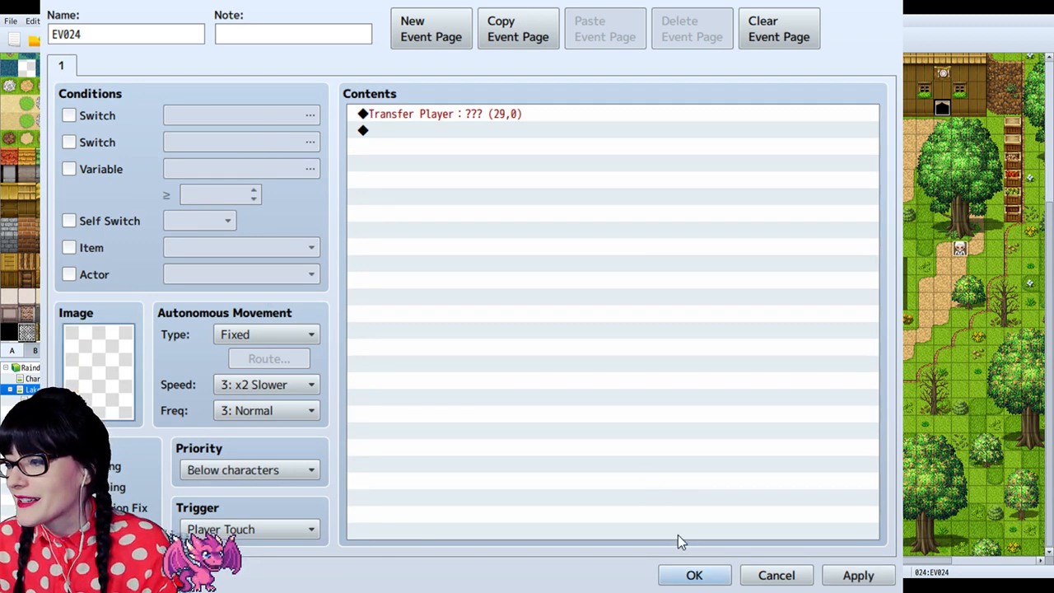
click(692, 574)
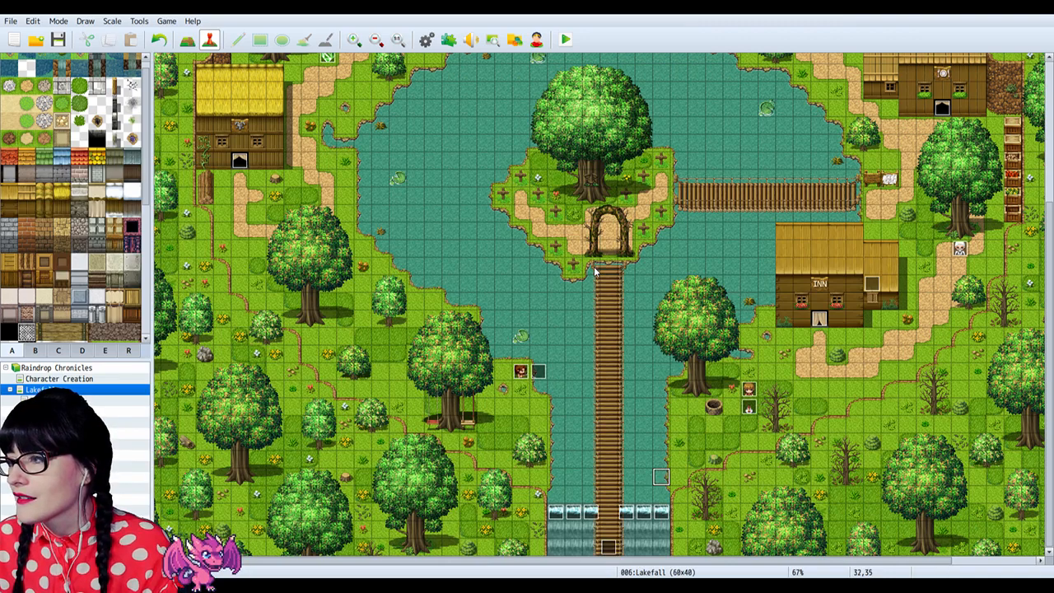
scroll(604, 325, up, 3)
Step: Open the cliff map 005 and examine the hut, waterfall stairway and terraces at a 46% overview
click(58, 445)
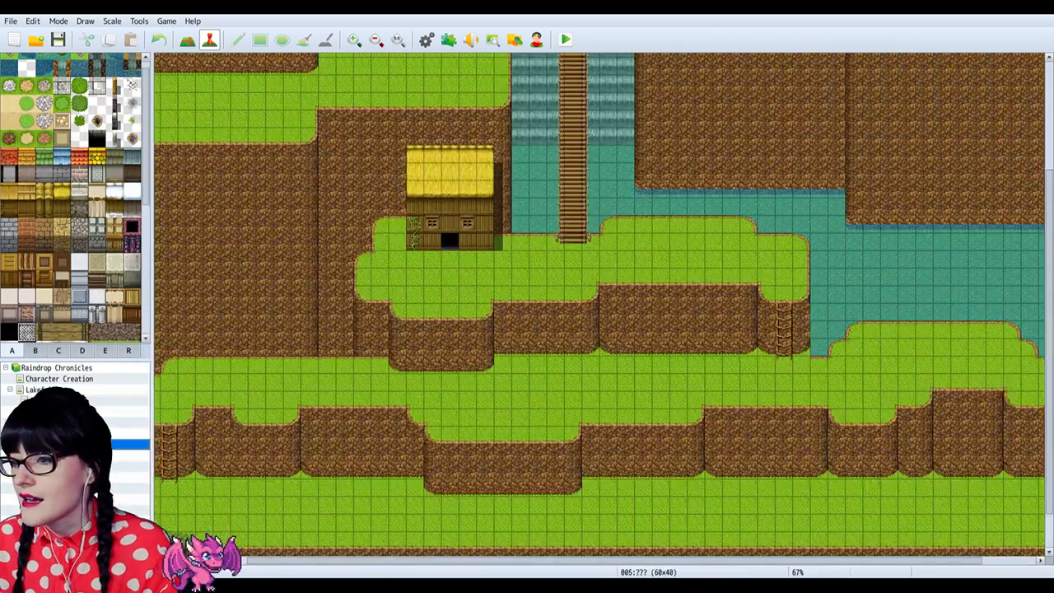
scroll(297, 317, up, 5)
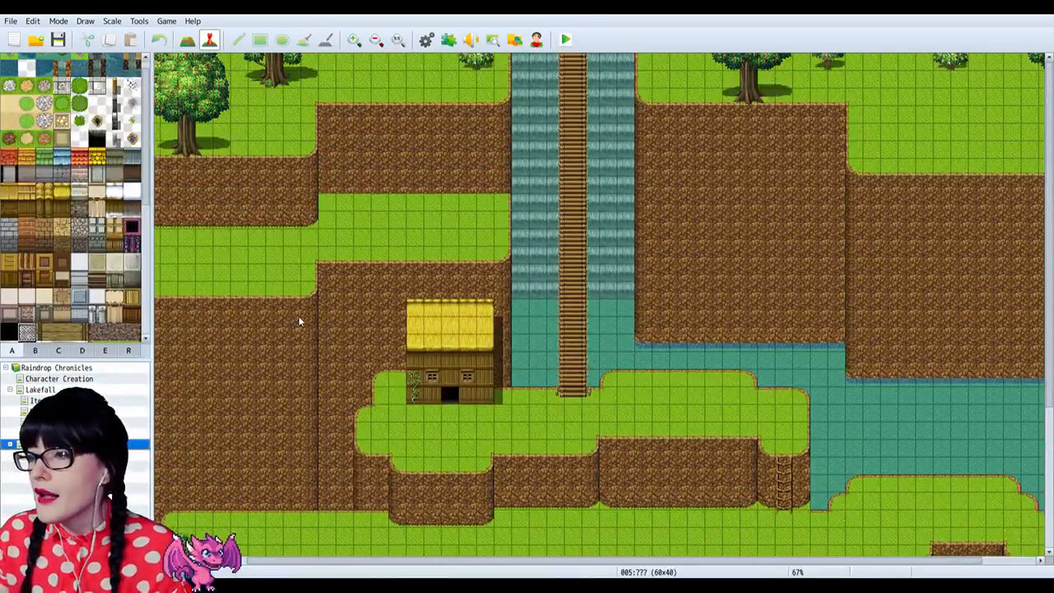
scroll(298, 315, down, 3)
click(375, 41)
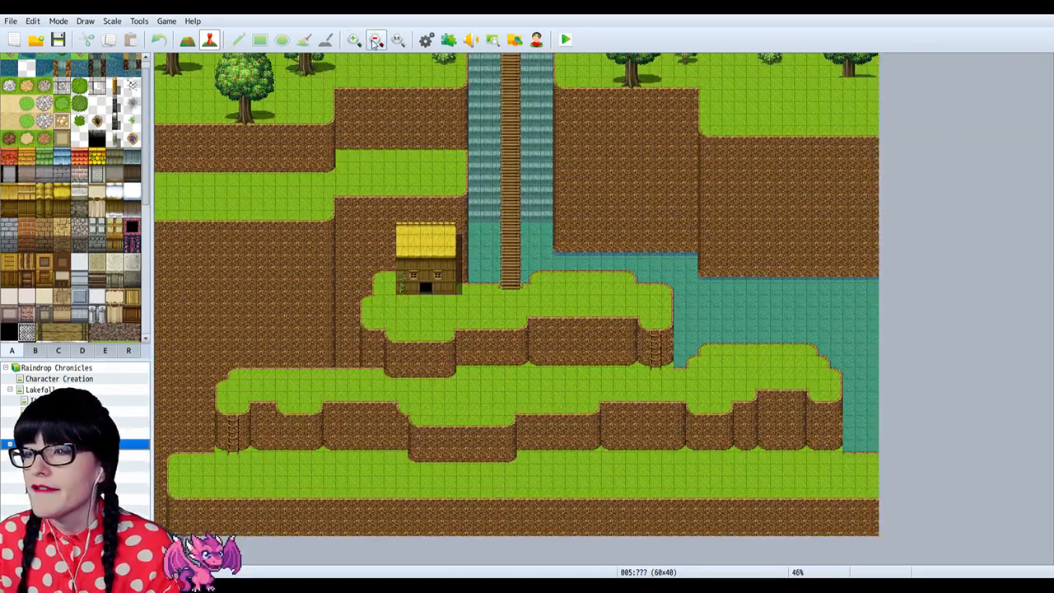
Step: Open map 008, check it against the route sketch in Paint, and return to the cliff map 005 for comparison
click(57, 455)
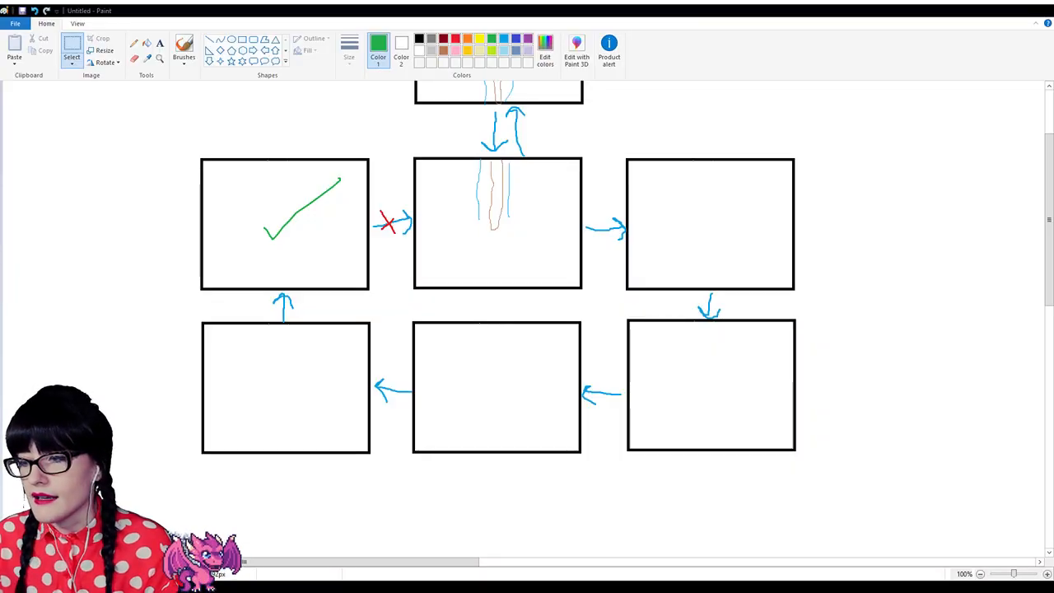
scroll(437, 227, up, 3)
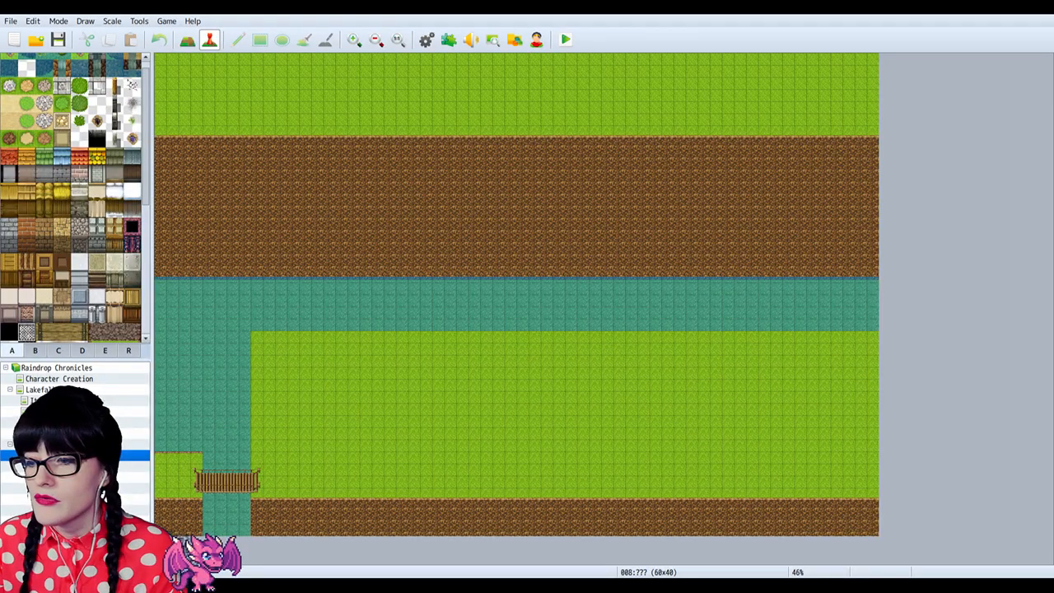
click(132, 444)
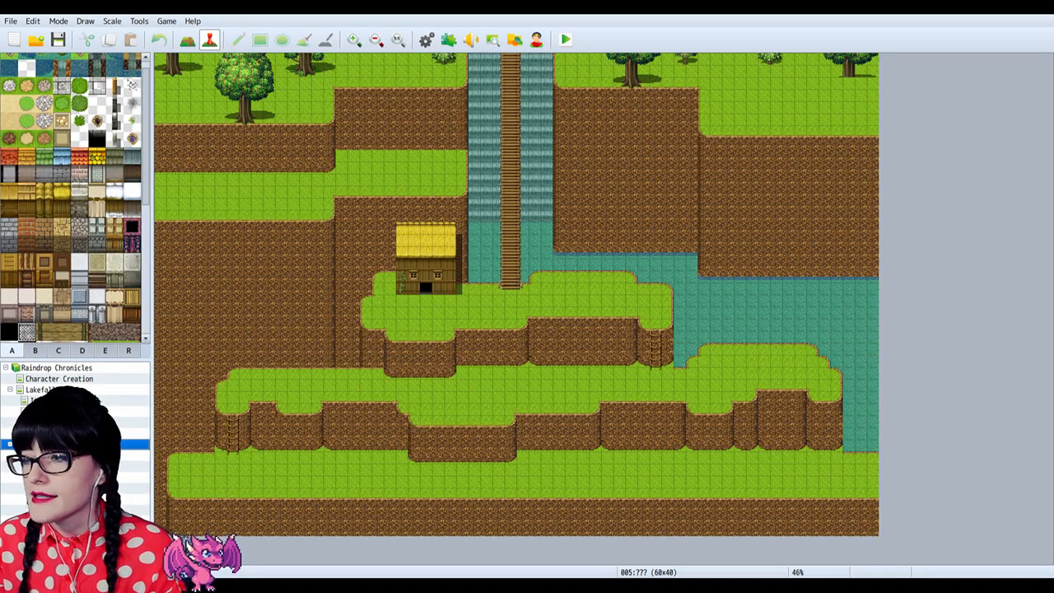